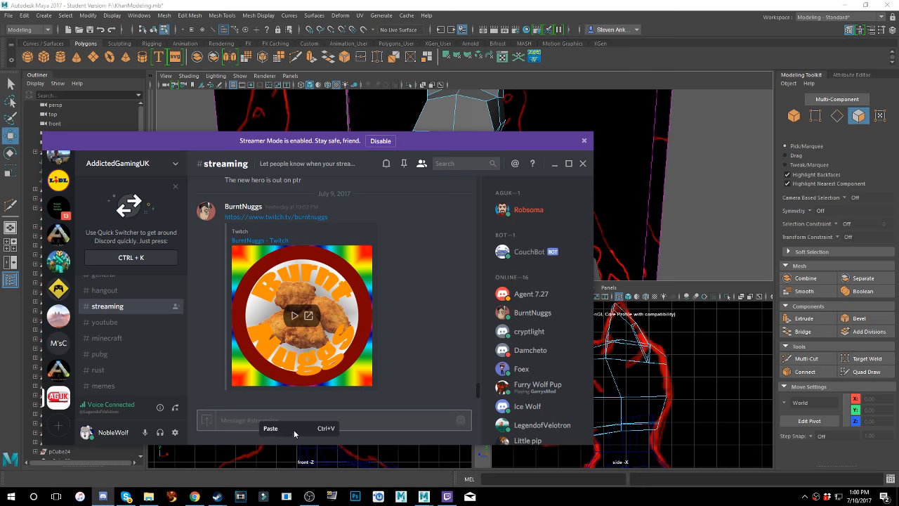
- Post the copied YouTube livestream link in the streaming channel and in the McCloud's Cloud general channel
left_click(294, 429)
key("Return")
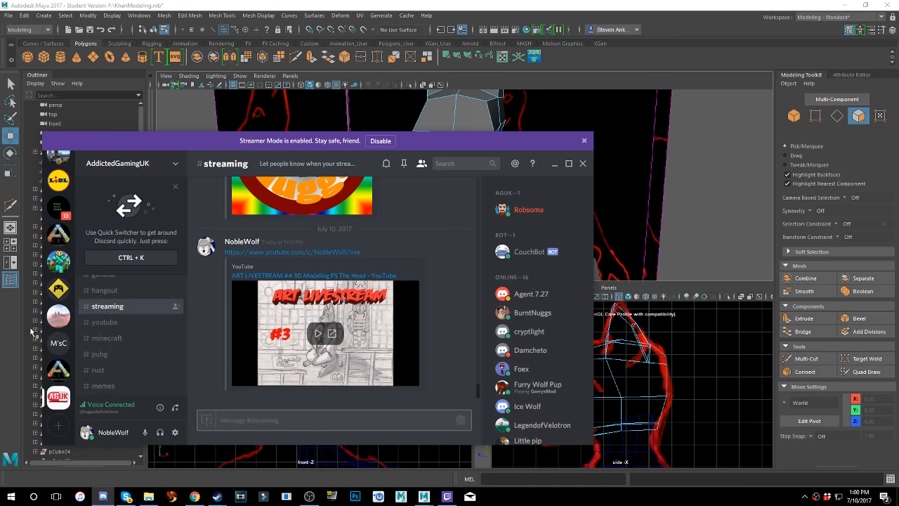
left_click(59, 343)
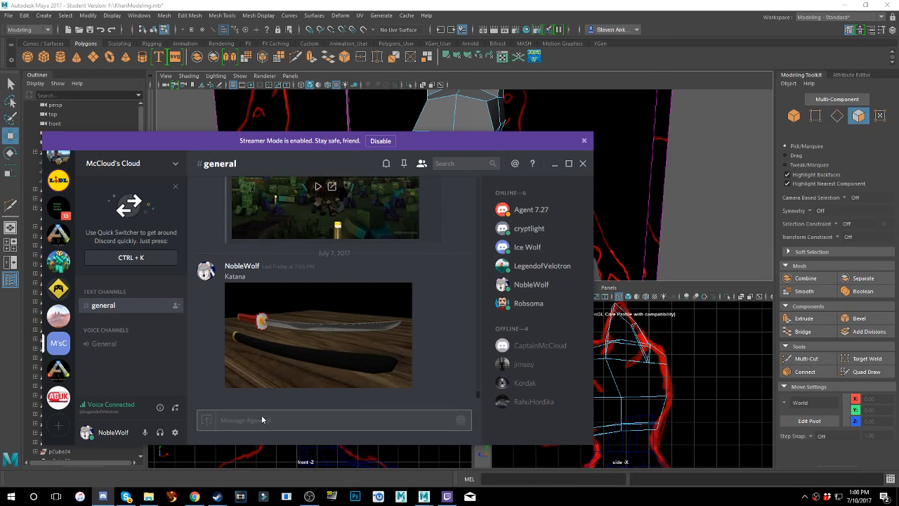
right_click(262, 416)
left_click(291, 429)
key("Return")
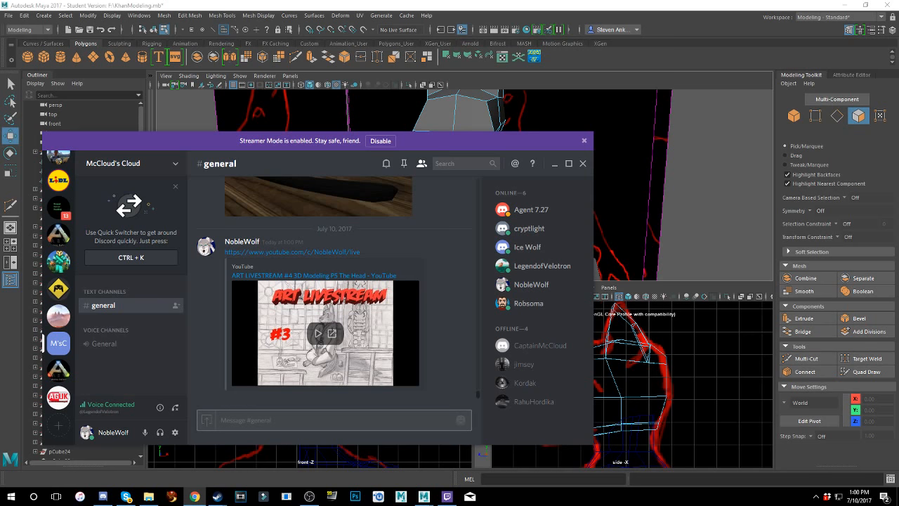
- View an enlarged version of the Katana picture posted in the general channel
left_click(471, 112)
scroll(415, 264, "up", 3)
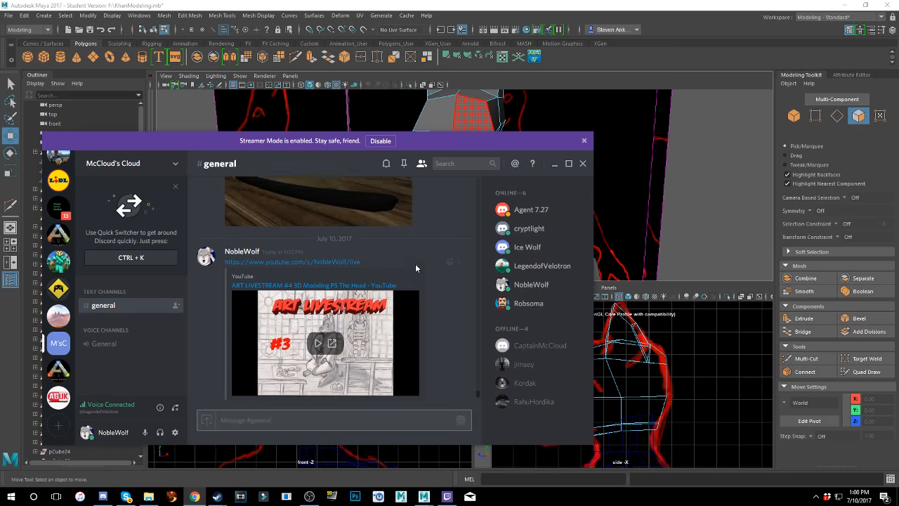
left_click(356, 314)
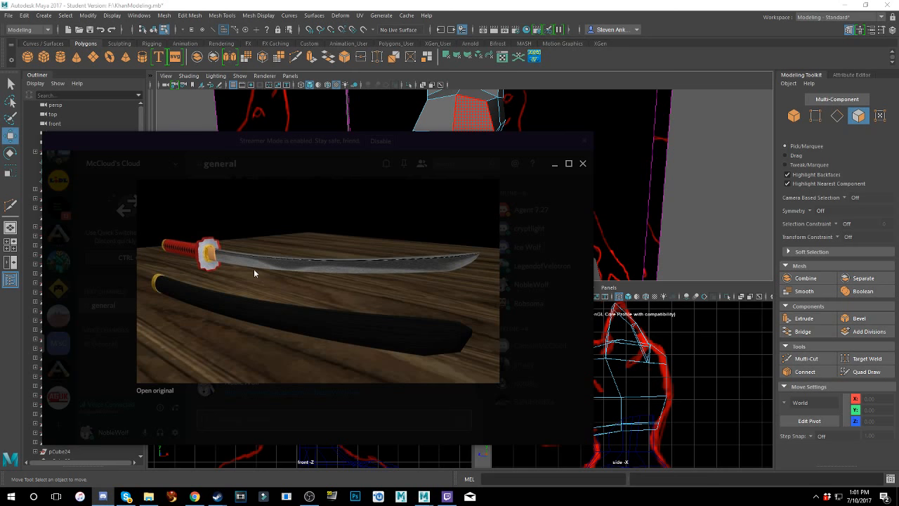
left_click(438, 416)
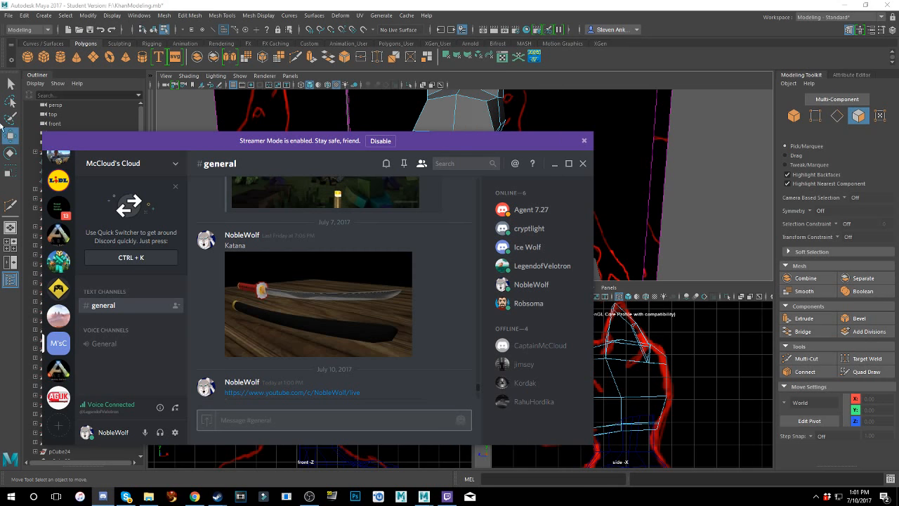
- Move the chat window off this screen and briefly bring over the Maya HEAD MODELING for ANIMATION video for reference
left_click_drag(105, 144, 898, 141)
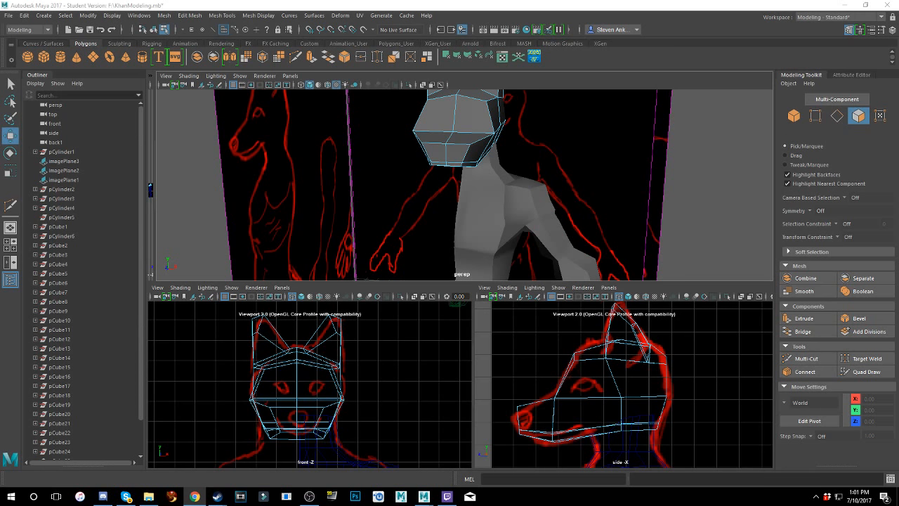
left_click_drag(0, 134, 314, 24)
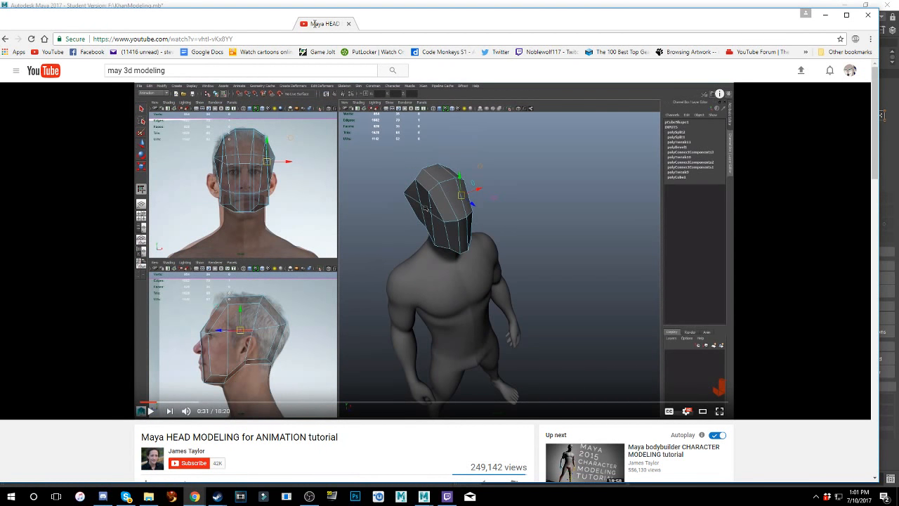
left_click_drag(314, 24, 898, 85)
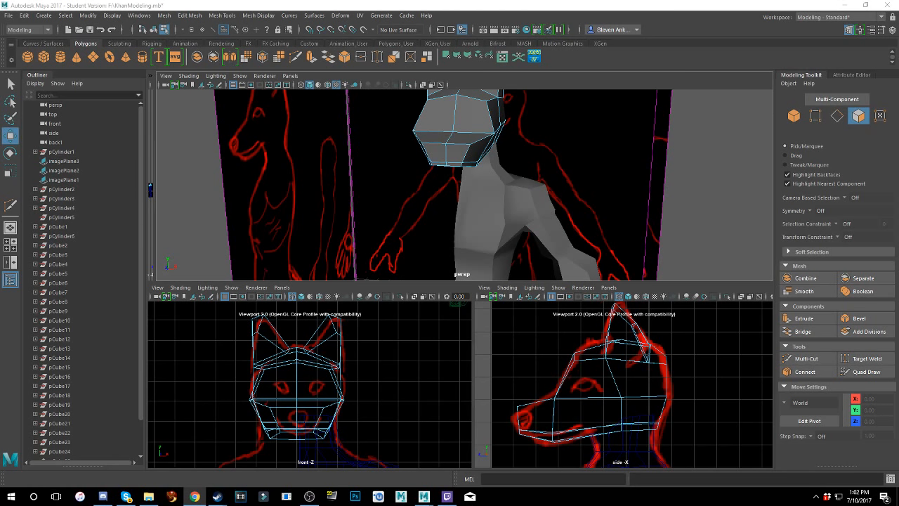
- Try to cut a new edge across the top of the snout with the Multi-Cut tool
scroll(557, 184, "down", 5)
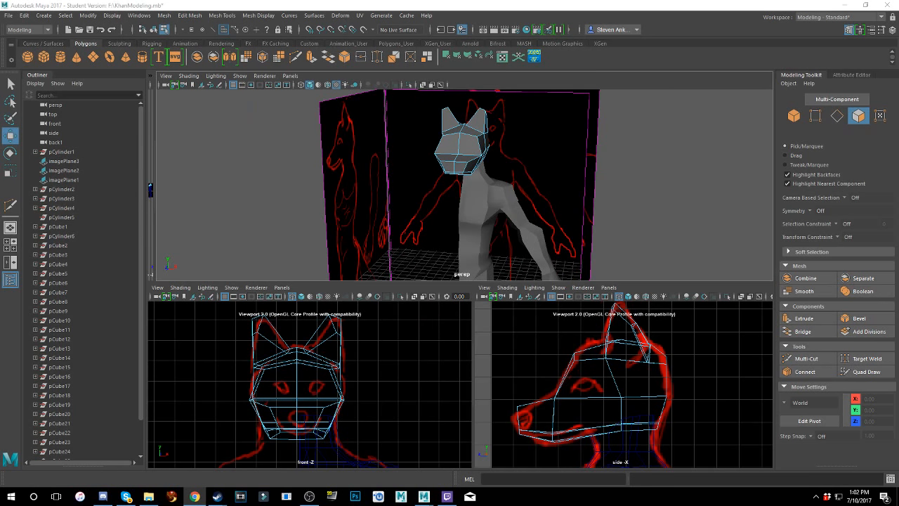
mouse_move(632, 191)
left_mouse_down("alt")
mouse_move(552, 175)
mouse_move(619, 193)
left_mouse_up("alt")
scroll(565, 194, "up", 5)
left_click_drag(564, 194, 640, 253, "alt")
left_click(799, 361)
scroll(522, 237, "up", 2)
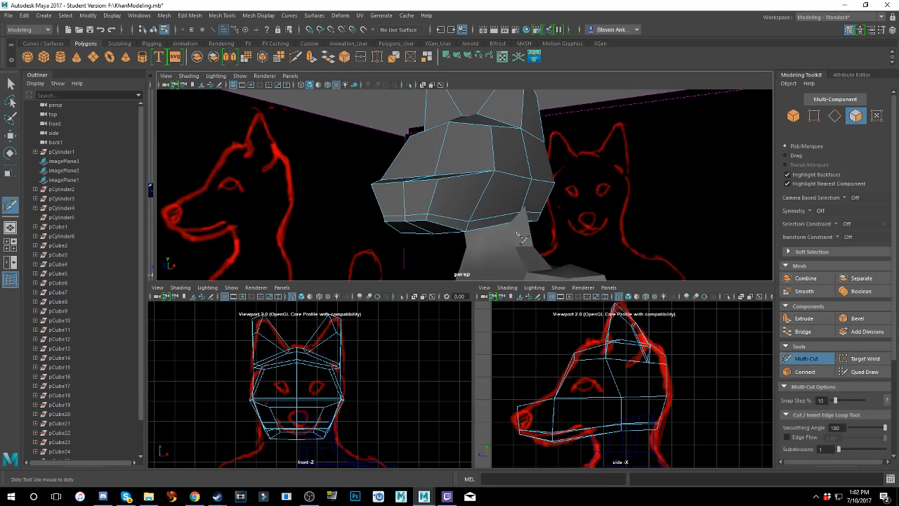
left_click_drag(515, 204, 488, 188, "alt")
scroll(447, 196, "up", 2)
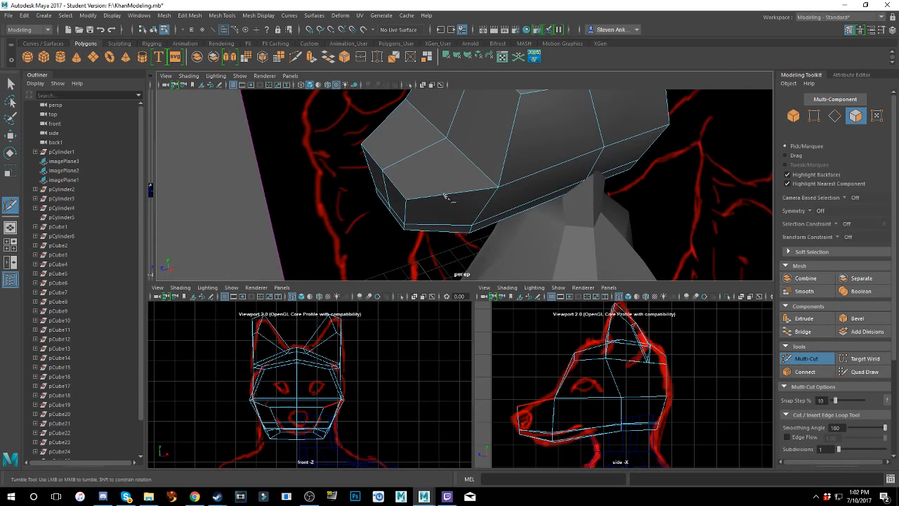
left_click(487, 190)
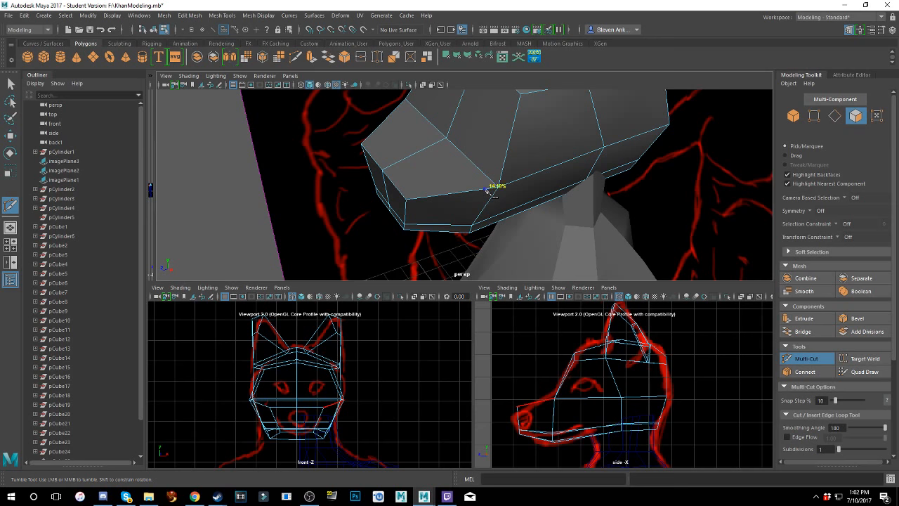
left_click(438, 141)
left_click_drag(455, 173, 472, 231, "alt")
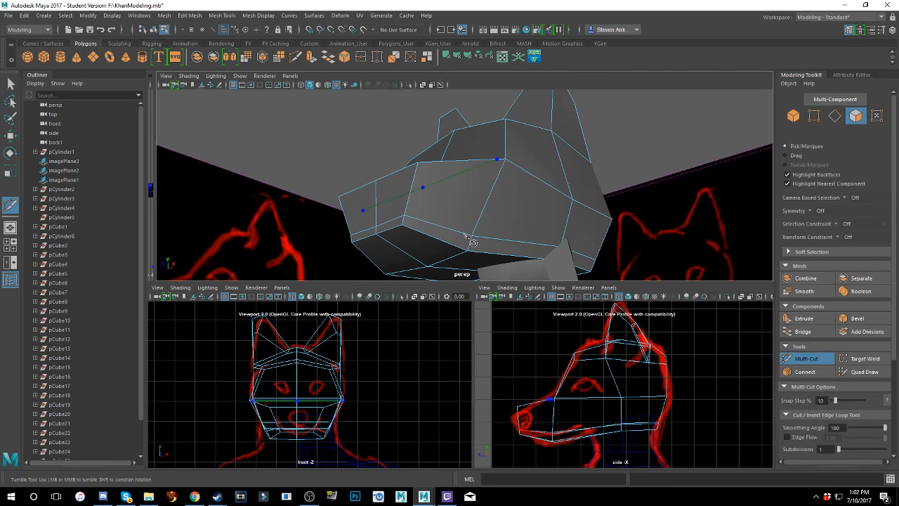
key("Return")
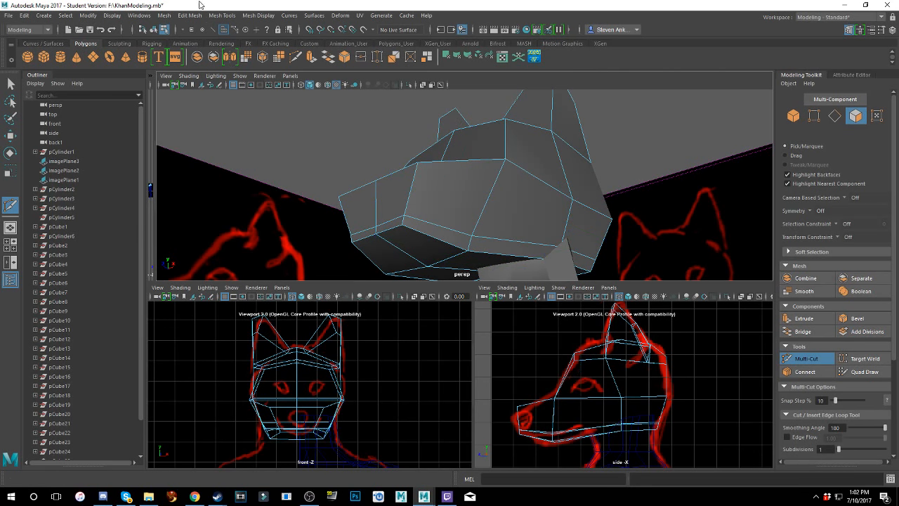
- Insert an edge loop around the snout close to where it joins the face
left_click(222, 15)
left_click(246, 86)
left_click(479, 163)
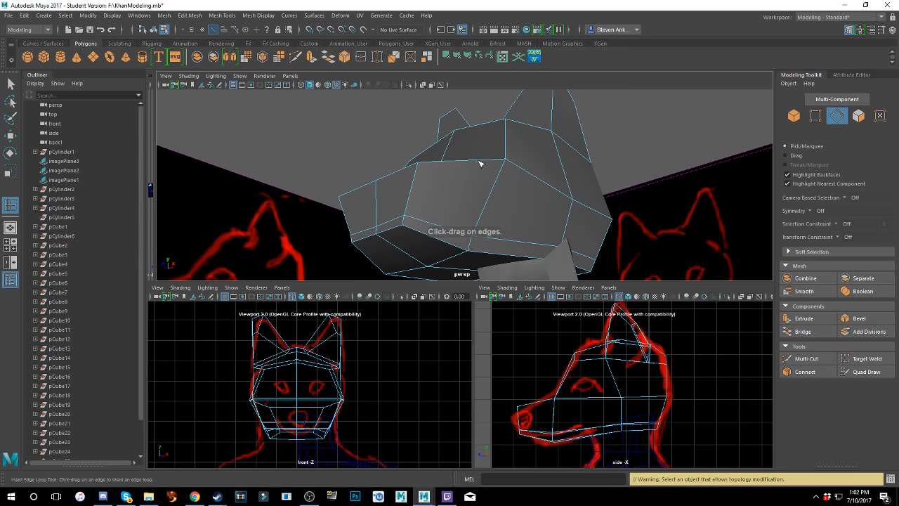
left_click_drag(481, 162, 493, 161)
left_click_drag(490, 178, 438, 210, "alt")
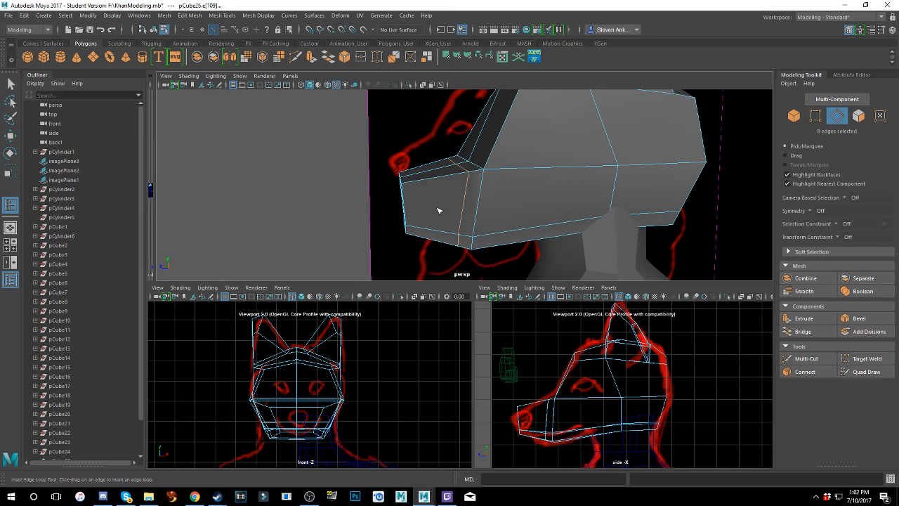
- Select the two upper corner vertices of the snout's front face and scale them closer together
right_click_drag(500, 200, 462, 191)
left_click_drag(456, 192, 434, 171, "alt")
key("w")
left_click(495, 175)
left_click(309, 204, "shift")
key("r")
left_click(475, 213)
left_click_drag(471, 215, 347, 210, "alt")
left_click(355, 179, "shift")
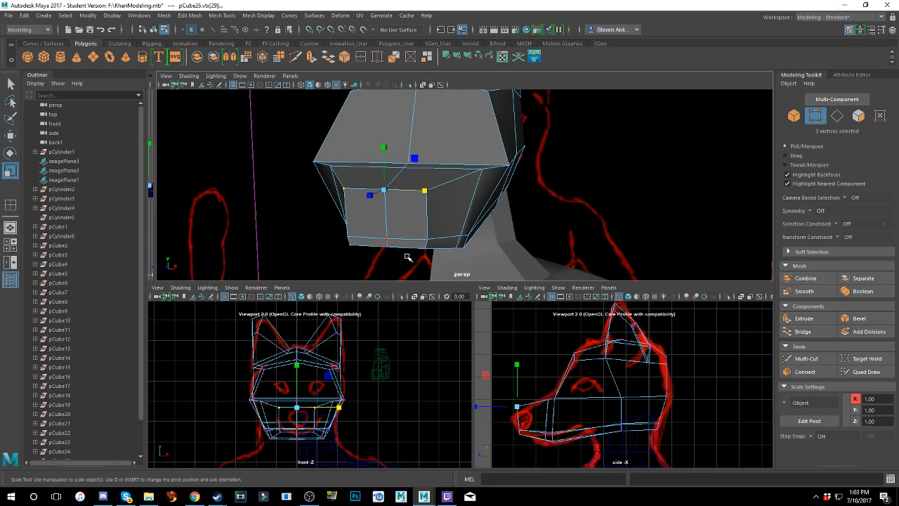
- Scale the two lower corner vertices of the snout's front face closer together in X
left_click_drag(407, 257, 363, 212, "alt")
left_click(431, 200)
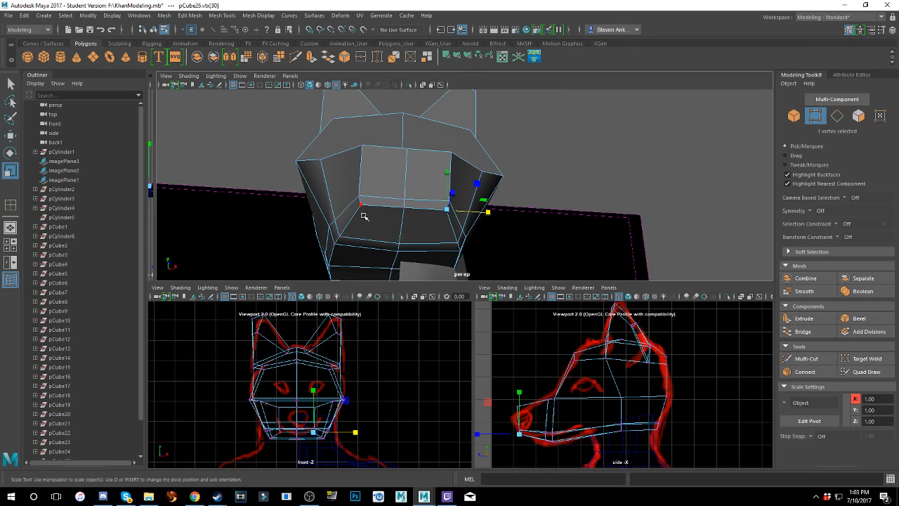
left_click(366, 205, "shift")
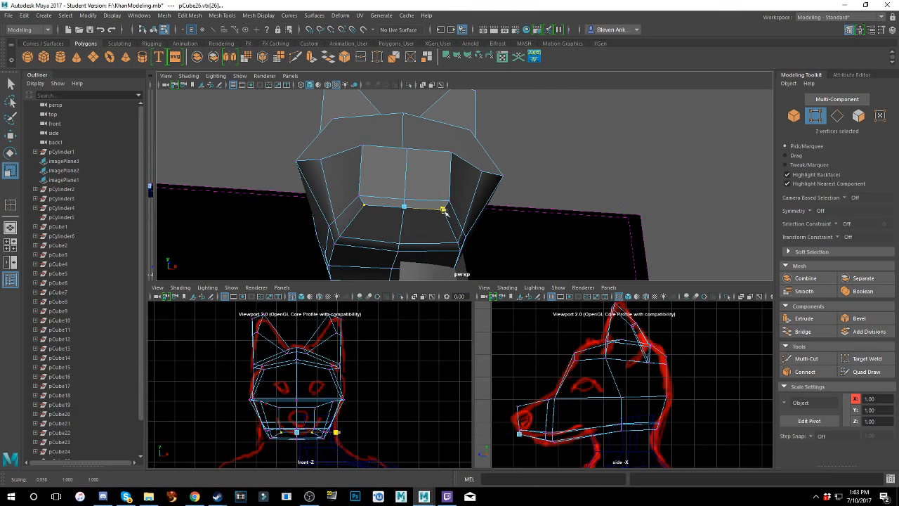
mouse_move(444, 209)
left_mouse_down("alt")
mouse_move(436, 172)
mouse_move(434, 200)
left_mouse_up("alt")
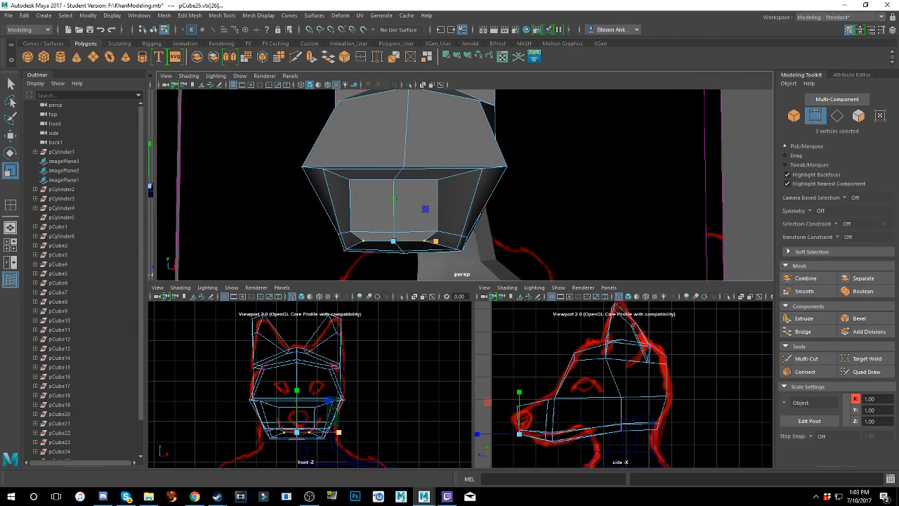
key("alt+Tab")
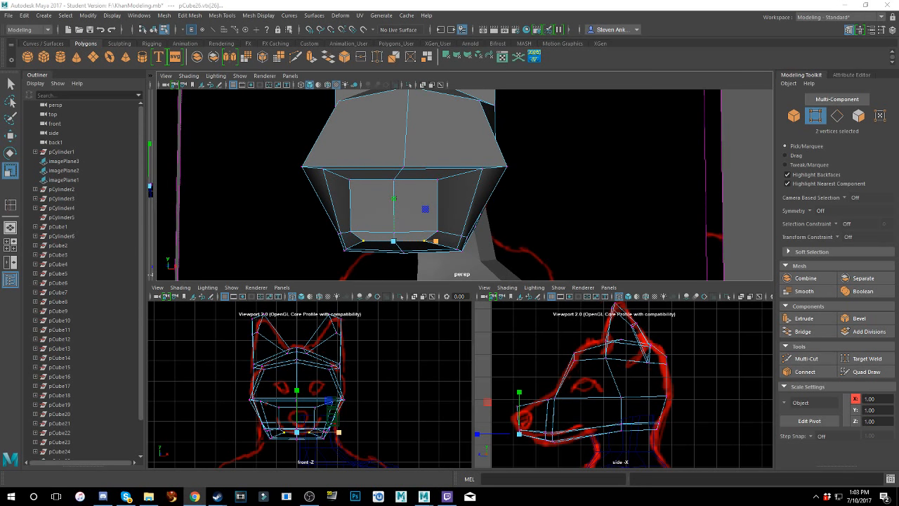
key("alt+Tab")
- Move the three upper vertices of the snout tip forward and down to about Y 14.50, Z 6.11
left_click_drag(524, 187, 347, 211, "alt")
left_click(387, 188)
left_click(370, 199, "shift")
left_click(325, 197, "shift")
key("w")
left_click_drag(324, 178, 310, 180)
left_click_drag(355, 142, 353, 150)
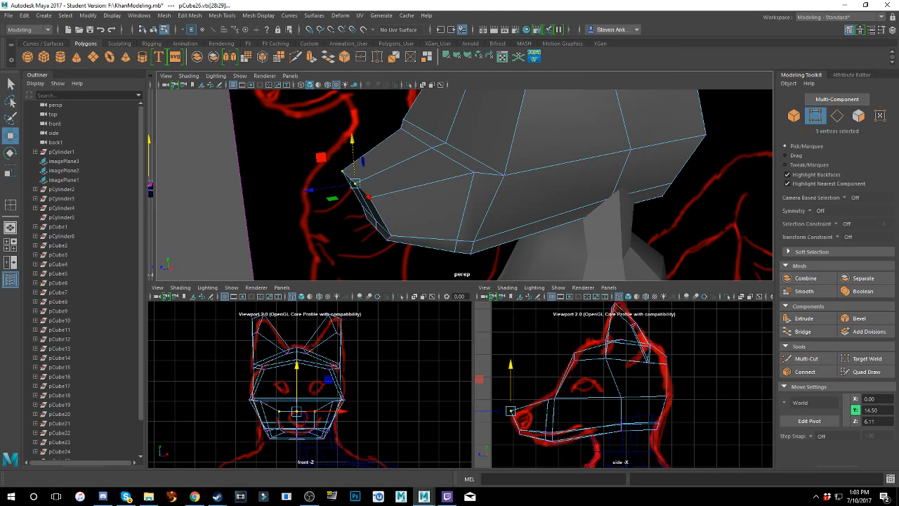
key("alt+Tab")
- Raise the two outer vertices where the snout meets the face to about Y 15.33
left_click_drag(646, 215, 522, 243, "alt")
left_click(510, 229)
left_click_drag(422, 228, 449, 234, "alt")
left_click(247, 233, "shift")
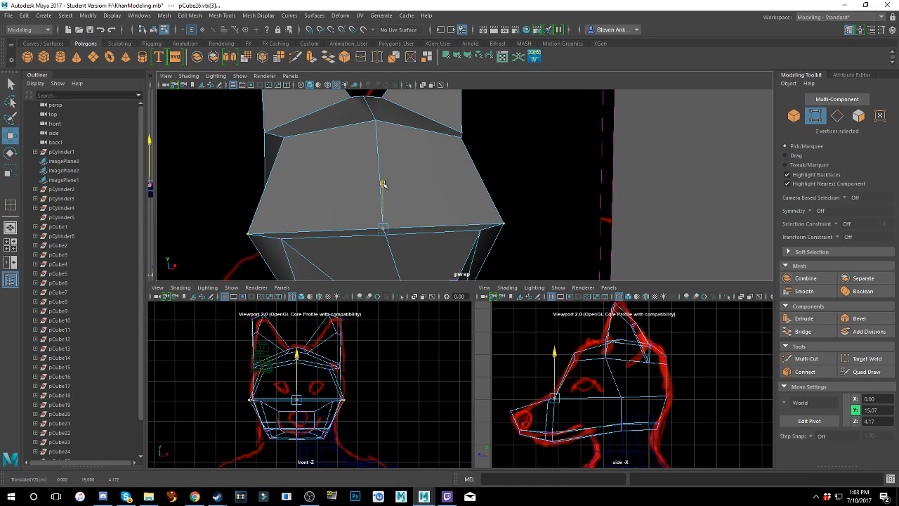
mouse_move(381, 185)
left_mouse_down()
mouse_move(379, 162)
mouse_move(385, 182)
left_mouse_up()
scroll(386, 183, "down", 3)
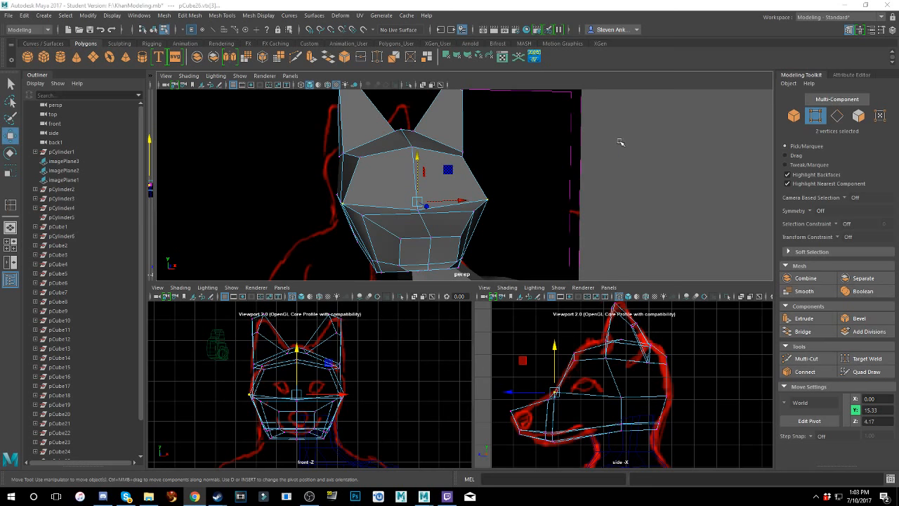
left_click(628, 177)
- Move the centre vertex at the bridge of the snout to about Y 15.47, Z 4.14
left_click_drag(628, 176, 497, 179, "alt")
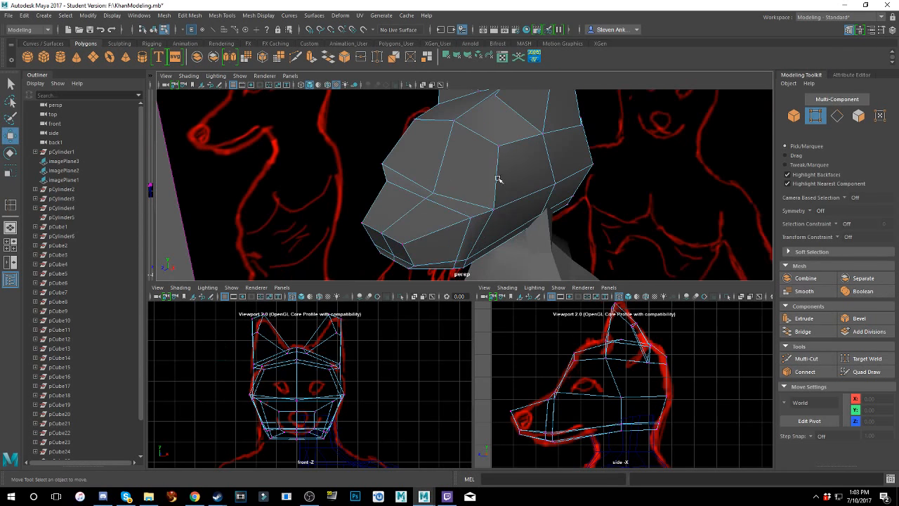
left_click(435, 192)
left_click_drag(435, 192, 497, 198, "alt")
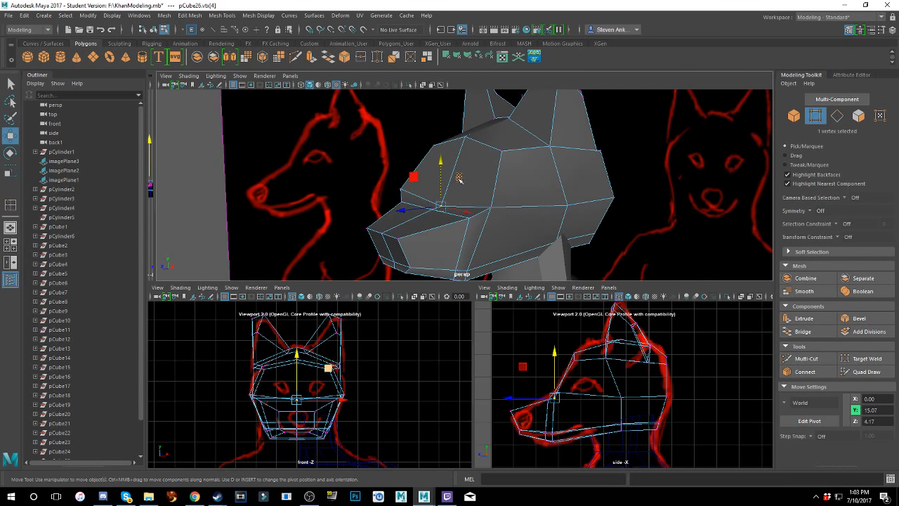
left_click_drag(440, 167, 443, 194)
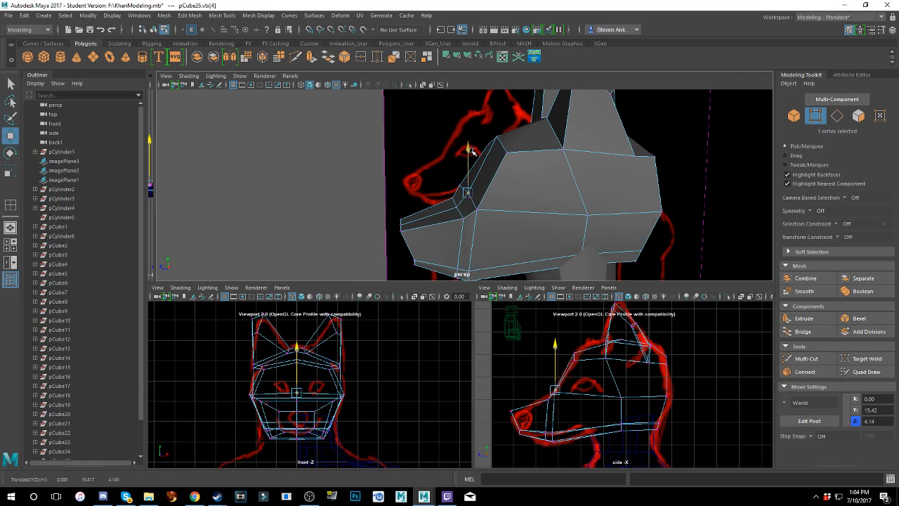
left_click_drag(471, 151, 470, 149)
left_click_drag(434, 171, 393, 175, "alt")
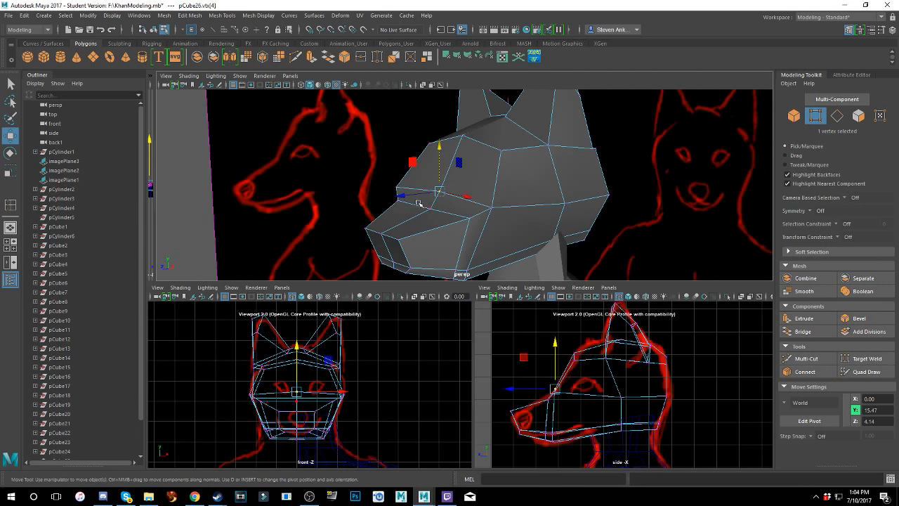
left_click_drag(421, 202, 442, 184, "alt")
- Move the two outer vertices at the snout's bridge back to about Z 3.98
left_click(473, 214)
left_click_drag(473, 214, 517, 220, "alt")
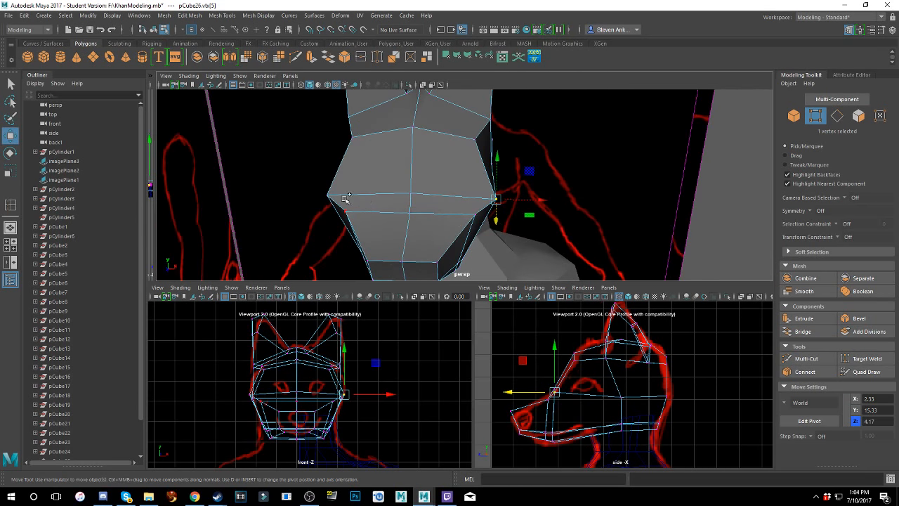
left_click_drag(416, 207, 419, 187, "alt")
left_click_drag(434, 219, 539, 205, "alt")
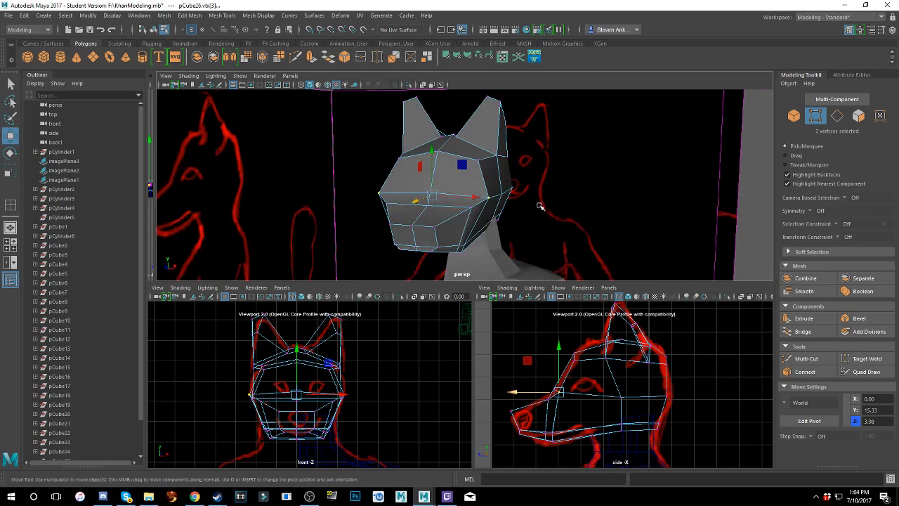
left_click(596, 175)
- Adjust the depth of the two side vertices at the back of the head and move the centre one to about Z -0.87
left_click_drag(596, 175, 513, 203, "alt")
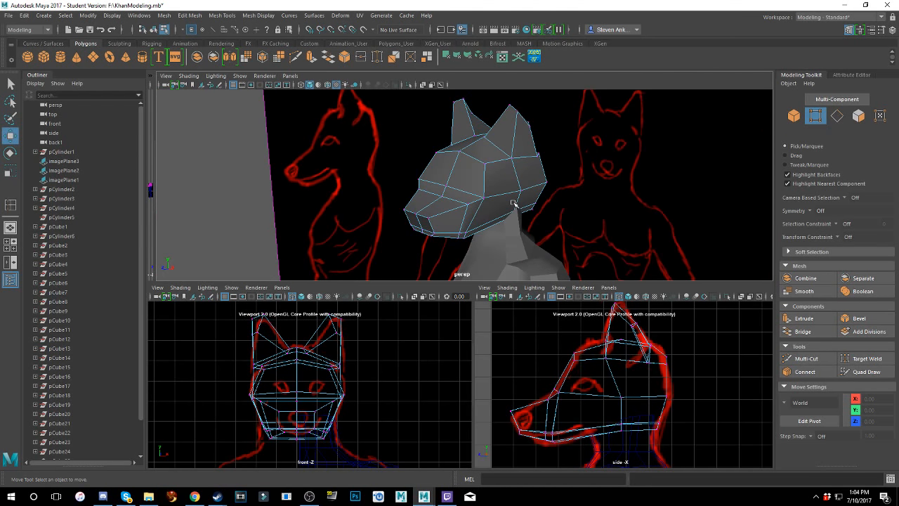
scroll(513, 203, "up", 2)
left_click_drag(568, 214, 468, 207, "alt")
left_click_drag(561, 188, 599, 225, "alt")
left_click_drag(596, 262, 619, 262, "alt")
left_click(642, 255)
left_click_drag(679, 257, 653, 263, "alt")
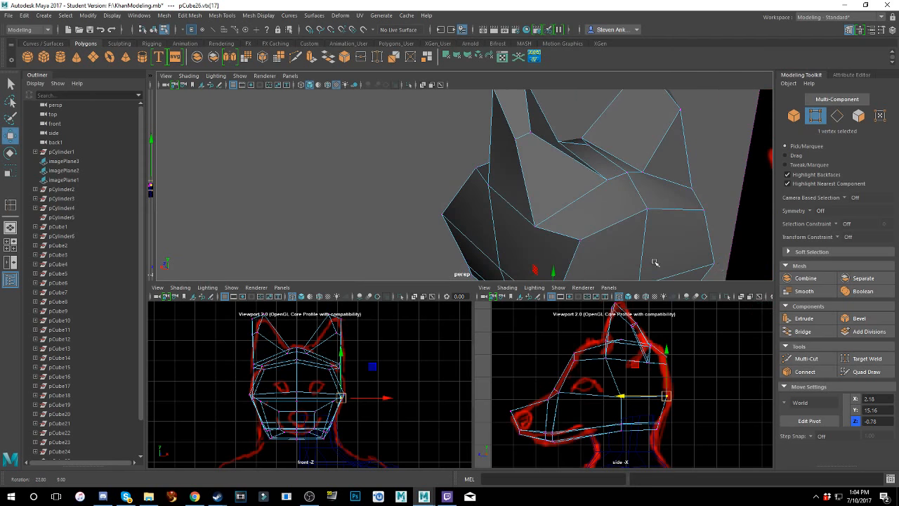
left_click(716, 264, "shift")
left_click_drag(717, 264, 633, 220, "alt")
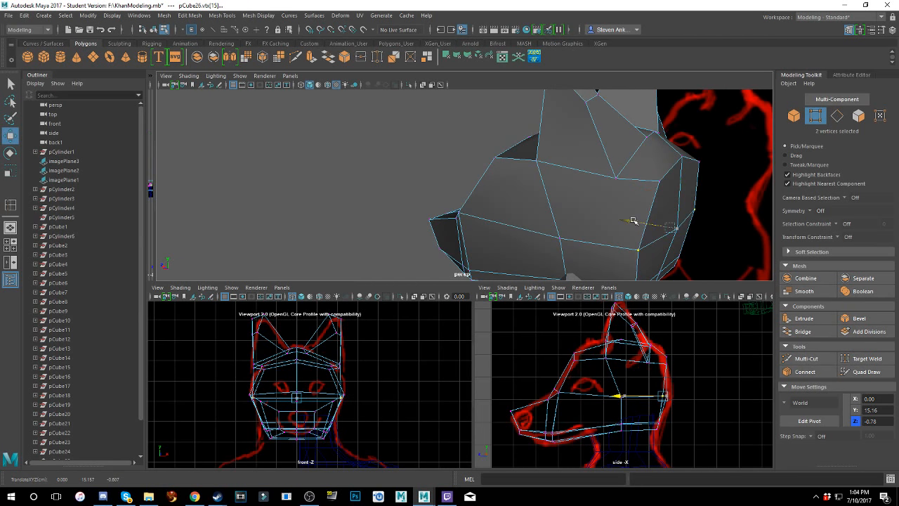
left_click(678, 231)
left_click_drag(648, 222, 655, 217)
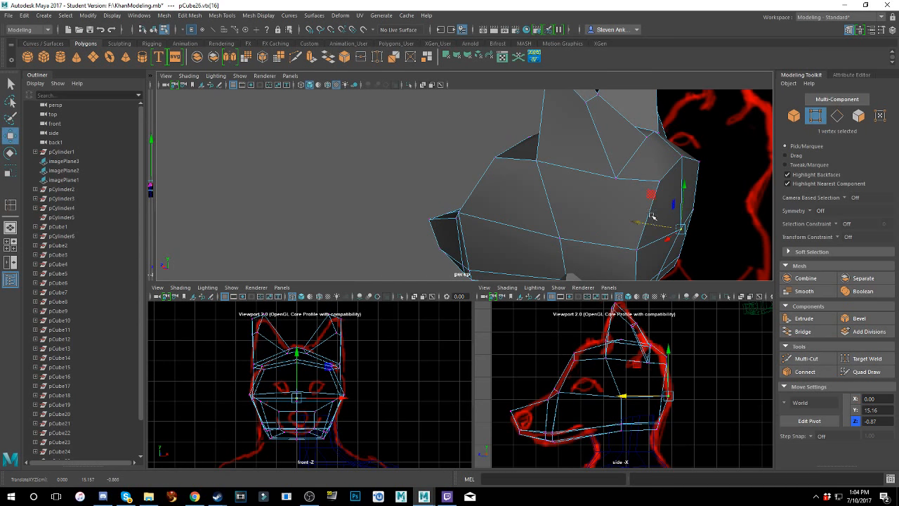
- Move the two side vertices at the upper back of the head forward to about Z -0.70
left_click(656, 185)
left_click_drag(656, 185, 690, 209, "alt")
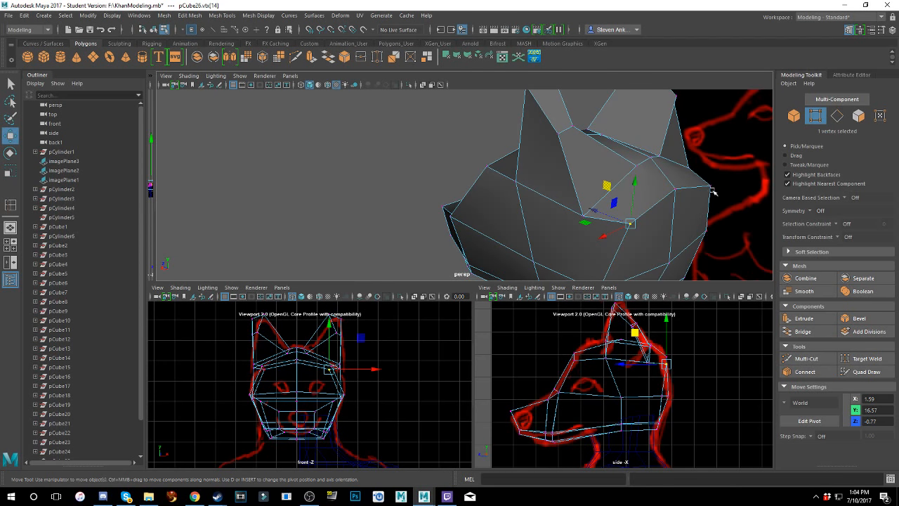
left_click(711, 186, "shift")
left_click_drag(645, 191, 643, 192)
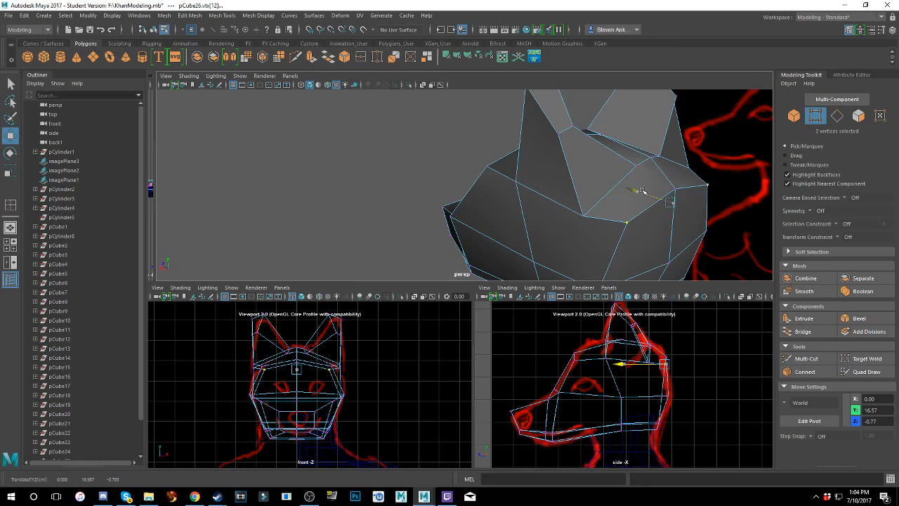
- Move the centre vertex at the upper back of the head to about Y 16.68, Z -0.89
left_click(678, 188)
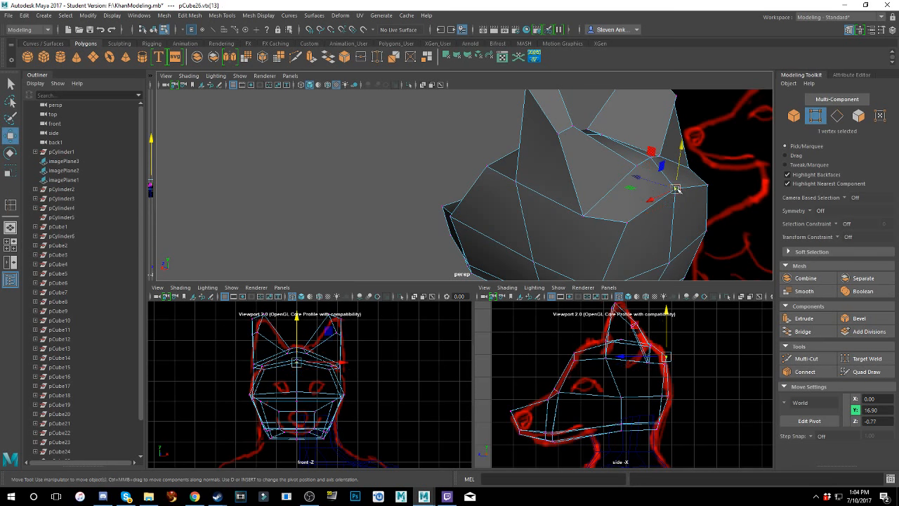
left_click_drag(688, 161, 687, 166)
left_click_drag(659, 193, 655, 194)
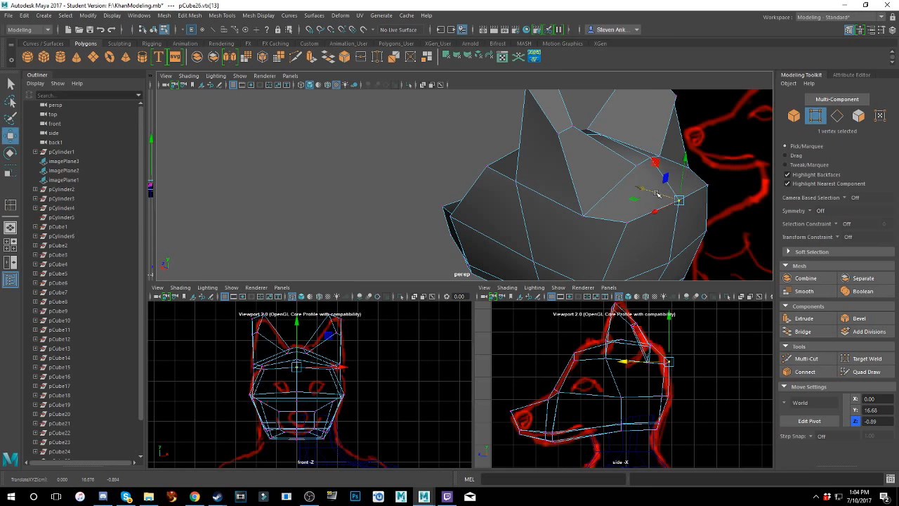
- Create a mirrored instance of the half-body mesh with Duplicate Special, using an X scale of -1
left_click_drag(407, 229, 545, 233, "alt")
scroll(520, 224, "up", 3)
scroll(536, 237, "down", 4)
scroll(526, 226, "down", 5)
middle_click_drag(545, 233, 549, 114, "alt")
left_click(477, 144)
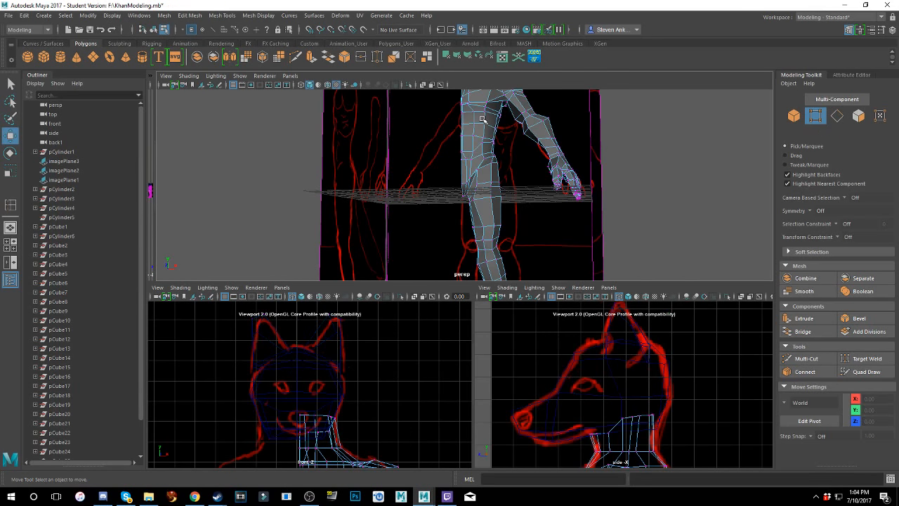
mouse_move(477, 143)
left_mouse_down("alt")
mouse_move(519, 183)
mouse_move(484, 158)
left_mouse_up("alt")
right_click(471, 155)
right_click_drag(496, 153, 514, 143)
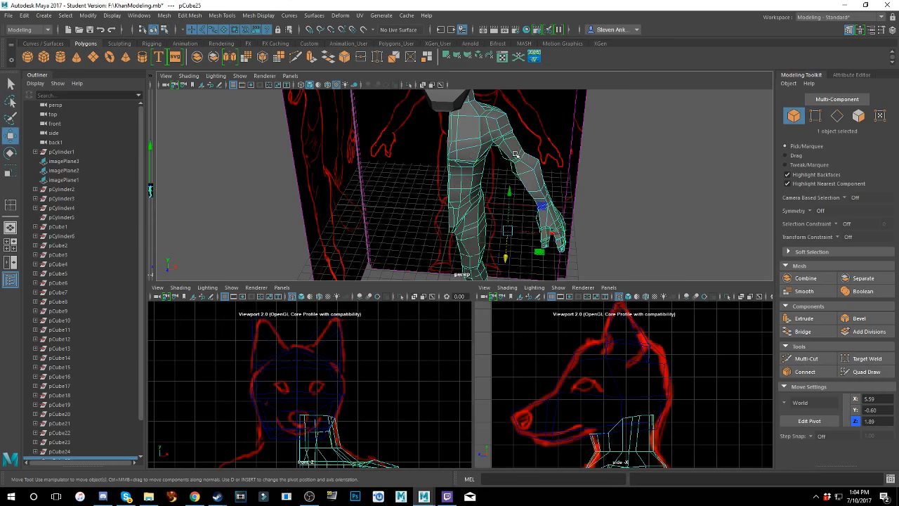
scroll(507, 163, "down", 3)
left_click_drag(491, 180, 515, 209, "alt")
scroll(492, 164, "down", 1)
scroll(515, 209, "up", 2)
middle_click_drag(515, 209, 510, 189, "alt")
left_click(94, 17)
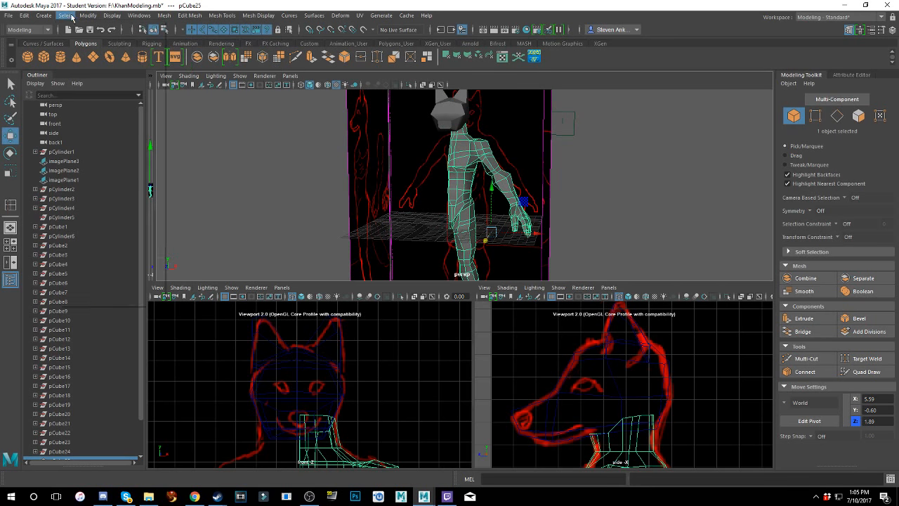
left_click(26, 16)
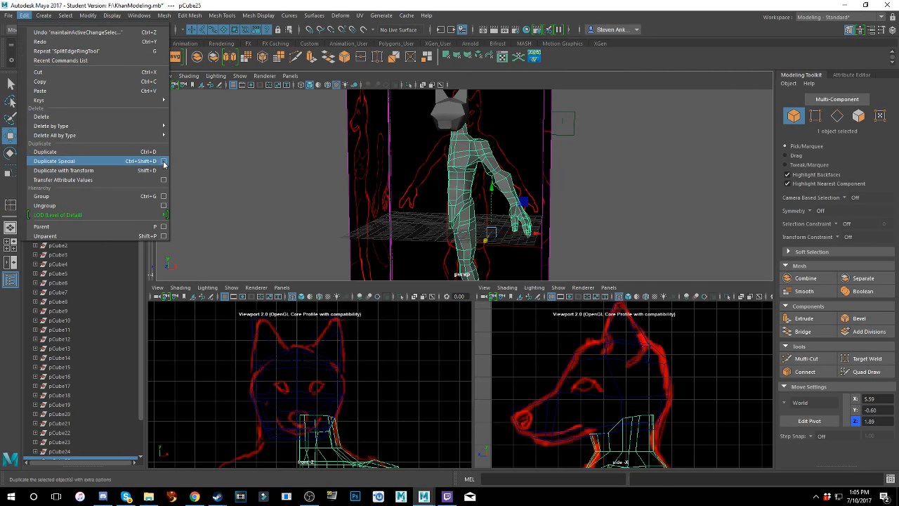
left_click(163, 160)
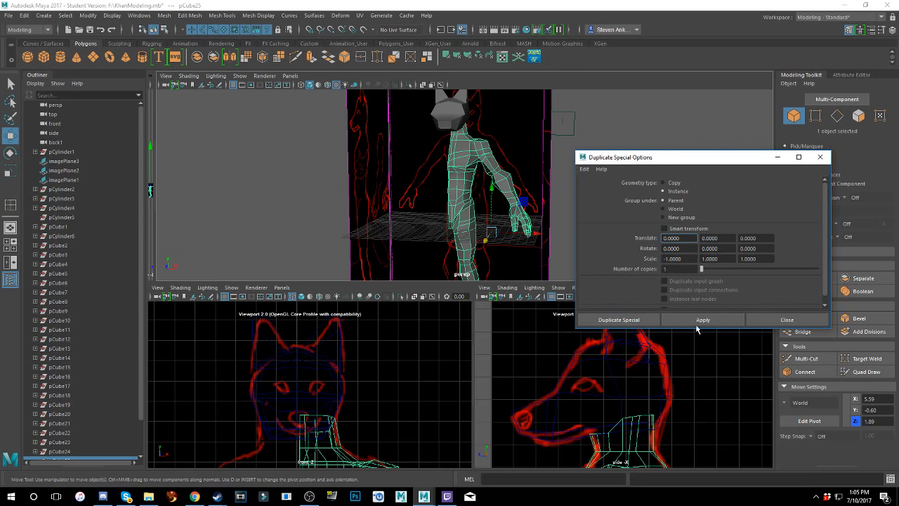
left_click(623, 319)
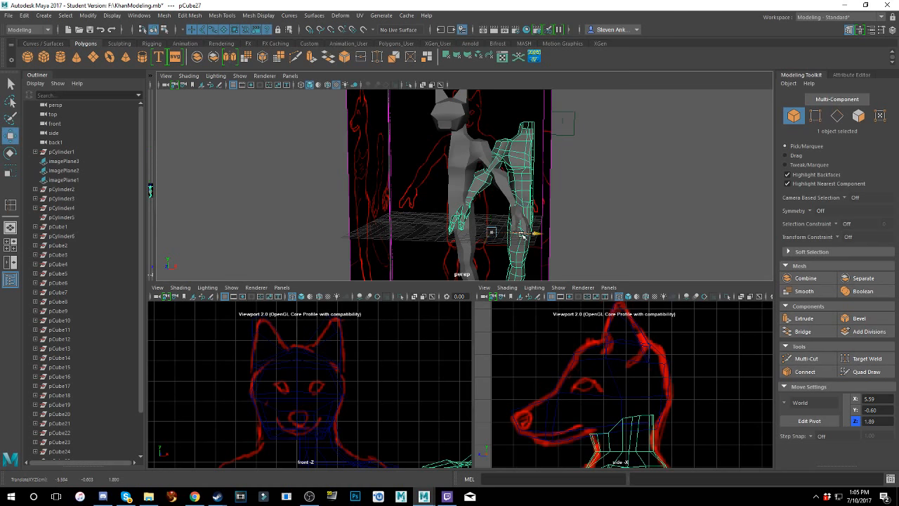
- Move the mirrored body half along X to about -5.34 so it meets the original at the centre line
left_click_drag(522, 236, 444, 218)
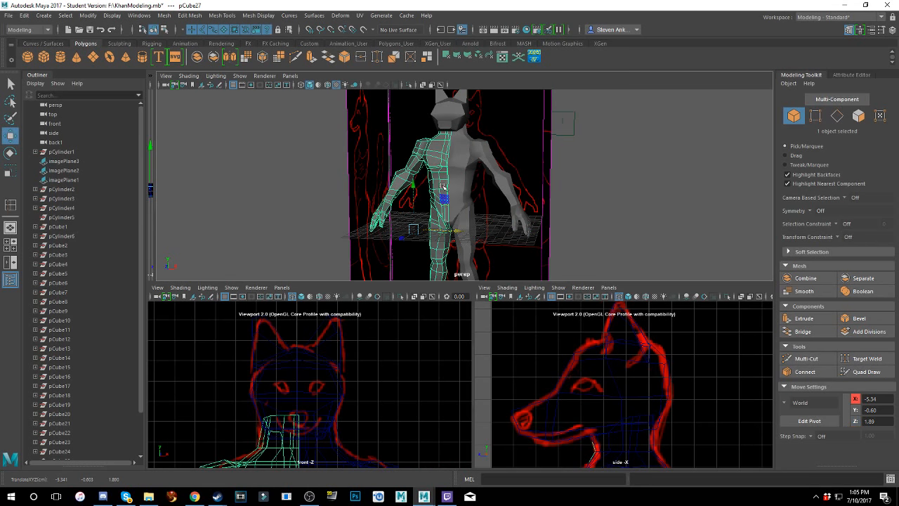
scroll(442, 186, "up", 6)
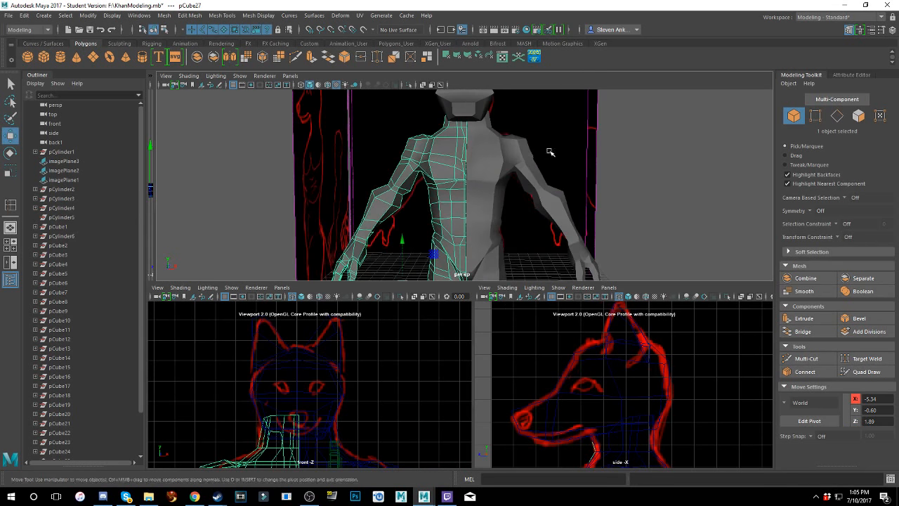
scroll(533, 183, "up", 8)
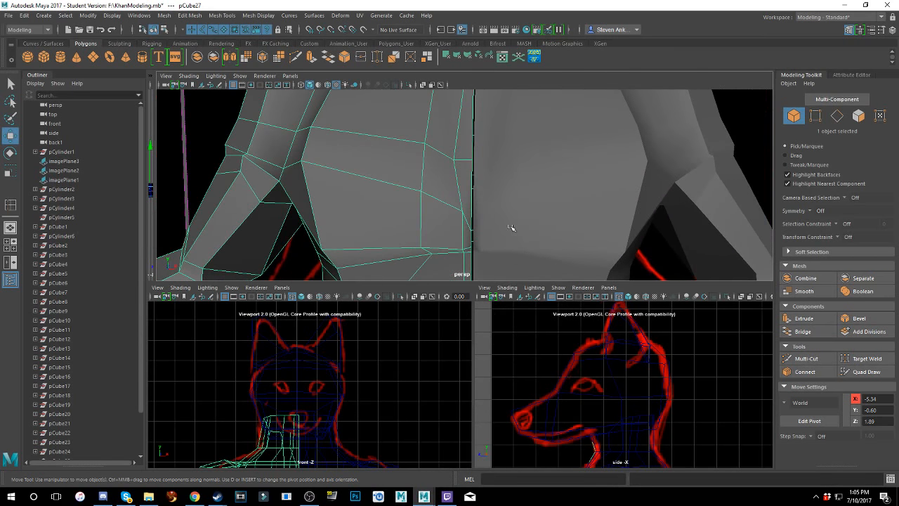
scroll(512, 211, "down", 10)
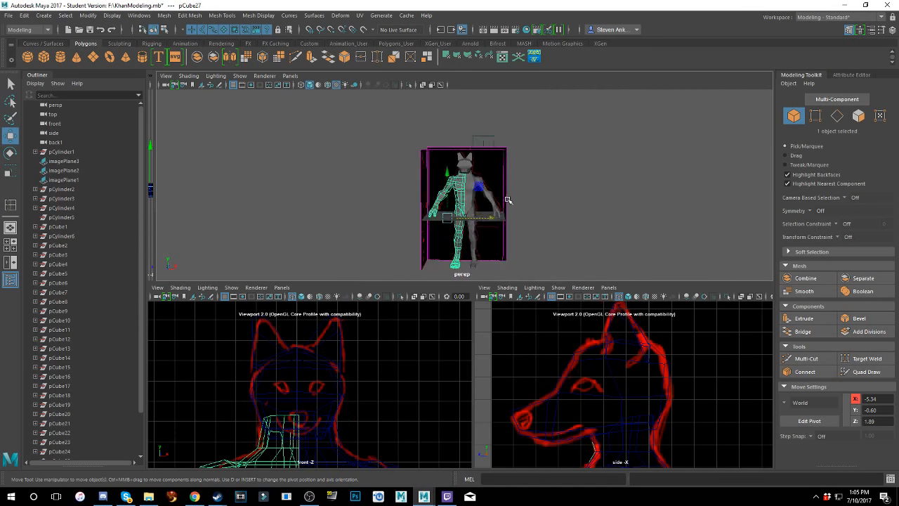
- Examine the mirrored body from several angles, checking the head's proportions and the centre seam on the torso
left_click(616, 194)
scroll(617, 194, "down", 3)
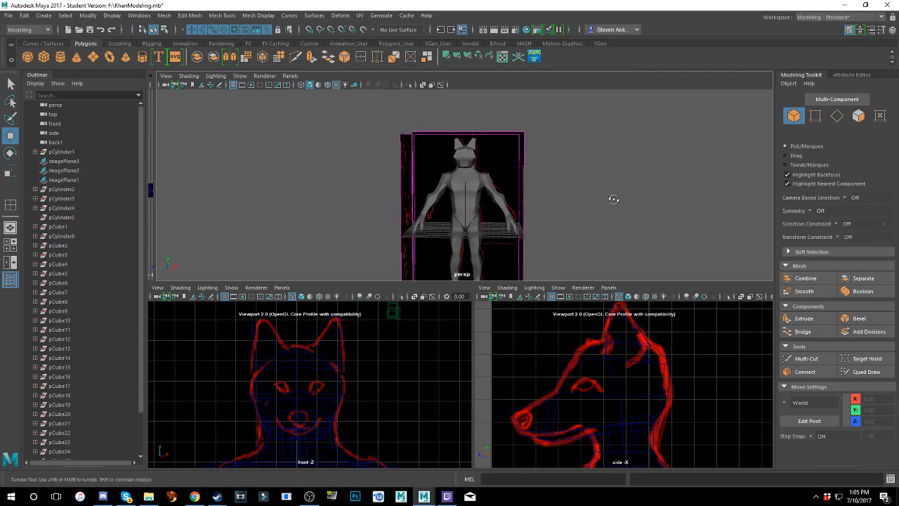
left_click_drag(616, 195, 566, 134, "alt")
scroll(565, 135, "up", 3)
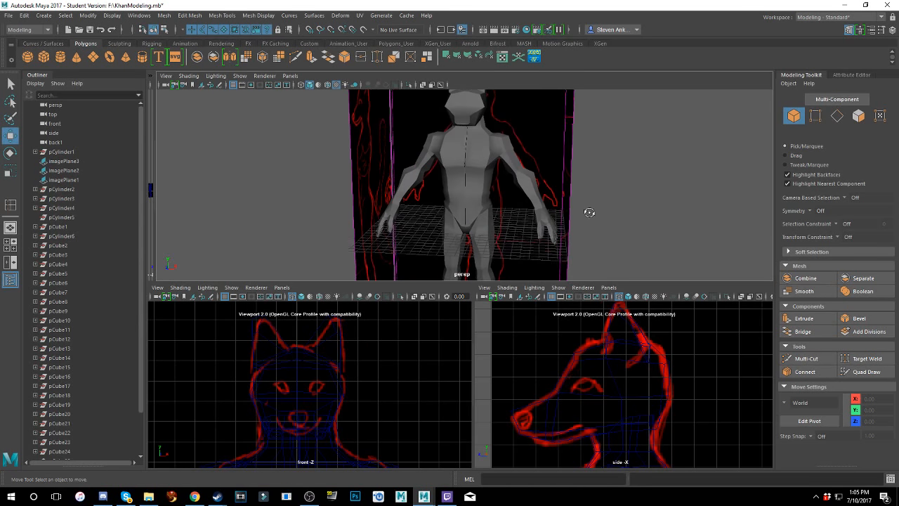
left_click_drag(588, 211, 556, 220, "alt")
scroll(556, 219, "up", 2)
middle_click_drag(556, 219, 551, 267, "alt")
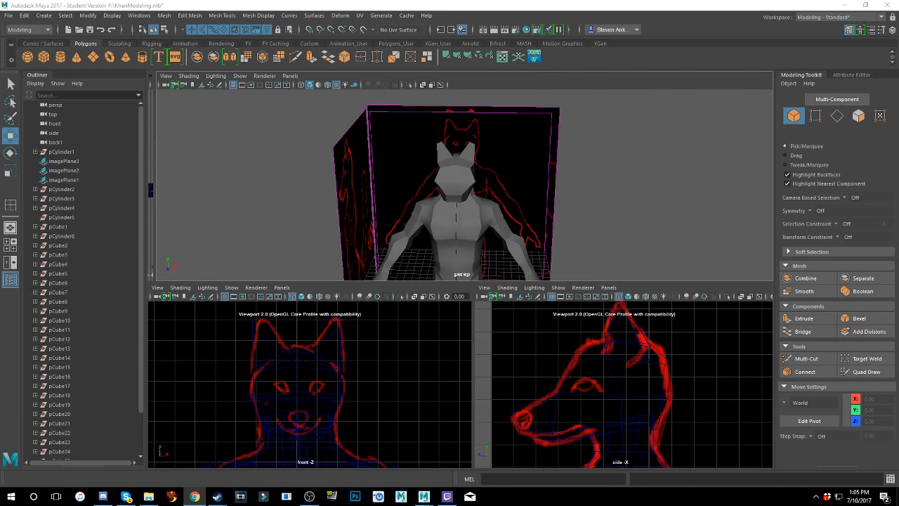
scroll(610, 218, "up", 2)
scroll(610, 217, "down", 3)
left_click_drag(610, 217, 516, 226, "alt")
scroll(574, 219, "up", 4)
scroll(516, 227, "up", 2)
middle_click_drag(516, 226, 541, 167, "alt")
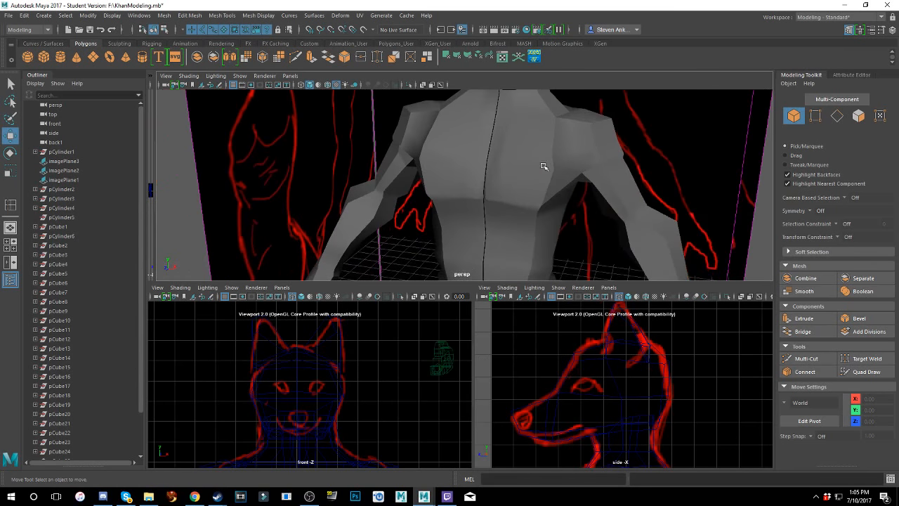
- Try combining the two body halves into one mesh, inspect the centre seam and undo the combine
left_click(541, 166)
left_click_drag(542, 166, 472, 182, "alt")
left_click(465, 180, "shift")
scroll(465, 179, "down", 2)
scroll(464, 179, "down", 2)
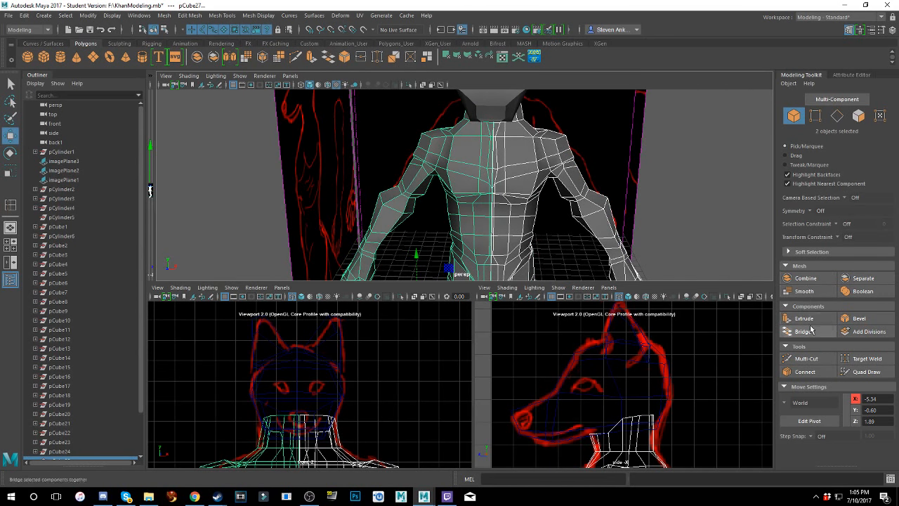
left_click(806, 278)
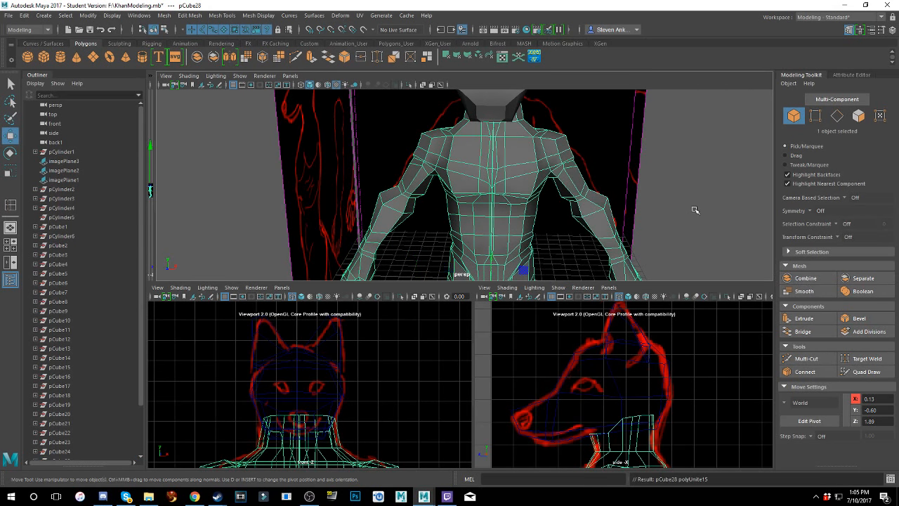
scroll(502, 150, "up", 5)
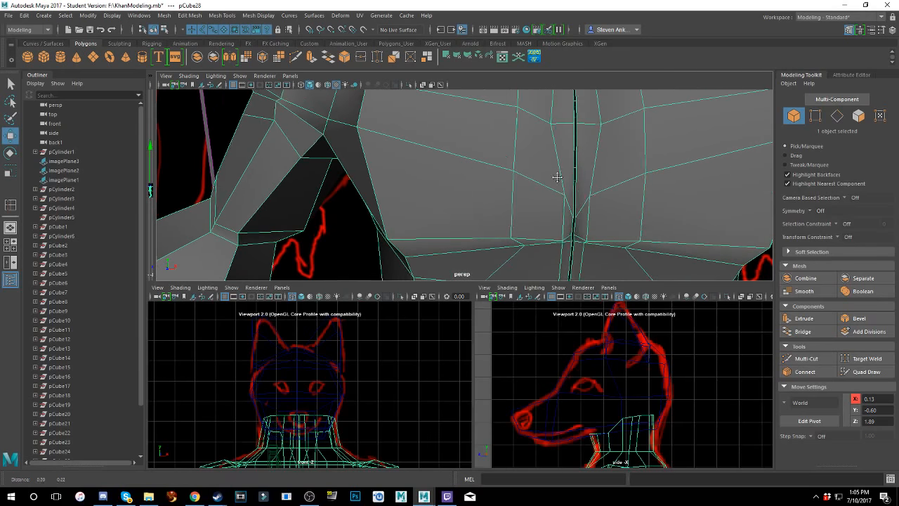
key("ctrl+z")
- Shift the mirrored body half slightly outward to about X -5.38, leaving a small gap at the centre seam
scroll(658, 168, "down", 4)
scroll(547, 170, "up", 4)
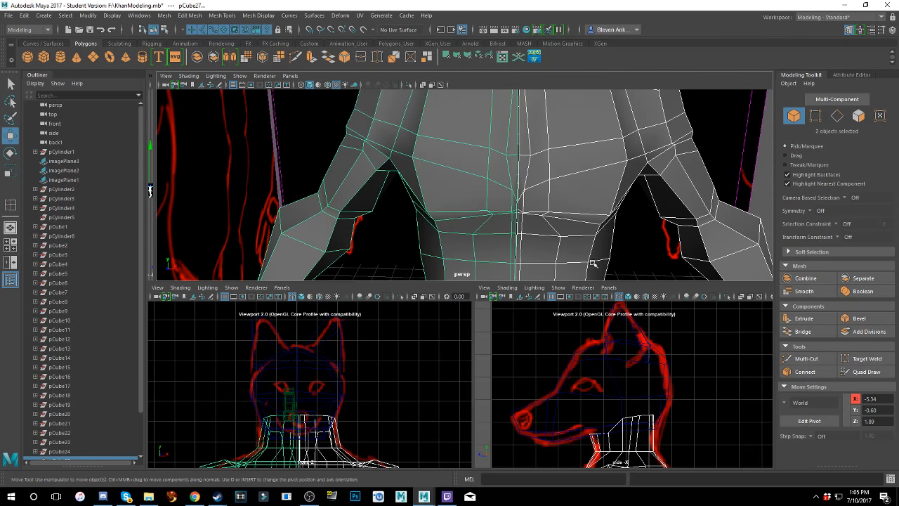
scroll(592, 263, "down", 5)
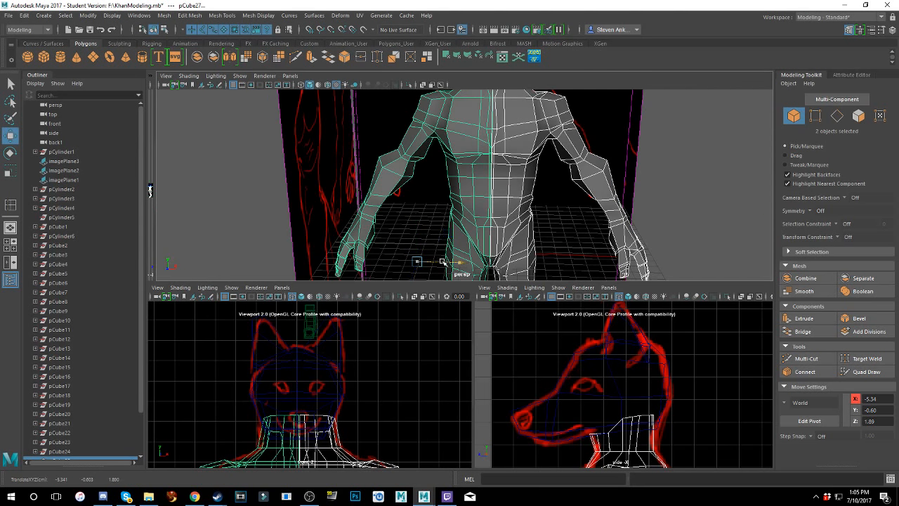
left_click_drag(443, 262, 441, 262)
left_click(465, 146)
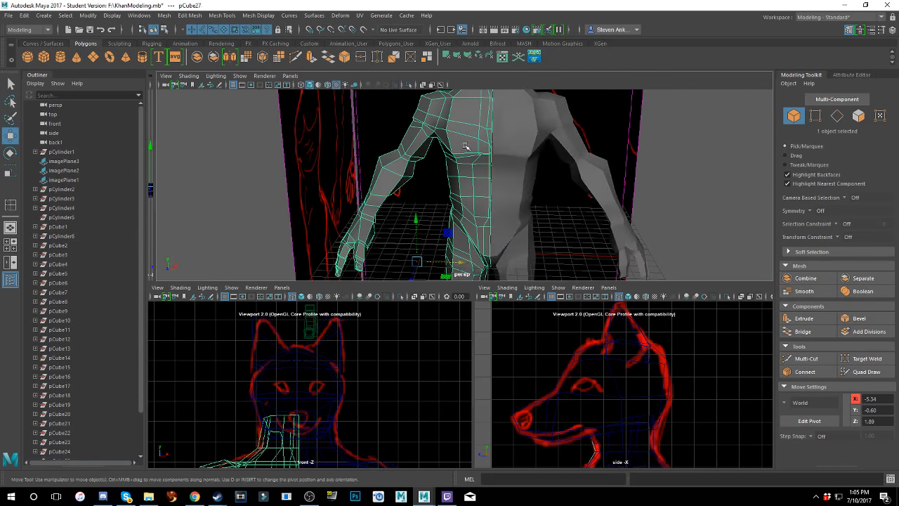
left_click_drag(460, 261, 459, 262)
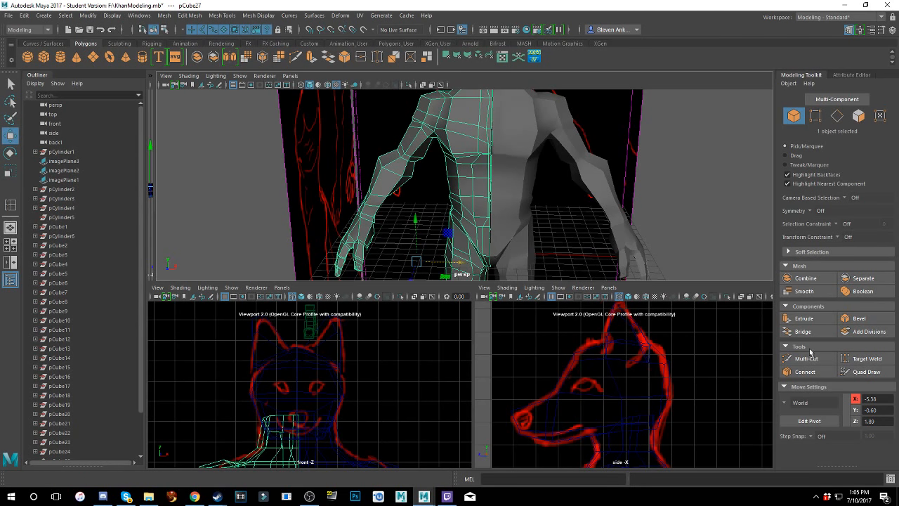
- Combine the original and mirrored body halves into a single mesh
left_click(521, 144, "shift")
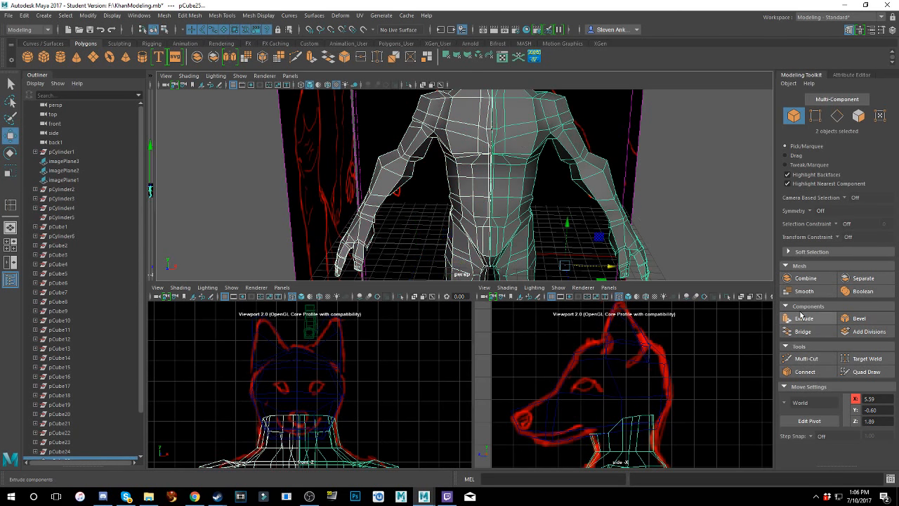
left_click(802, 278)
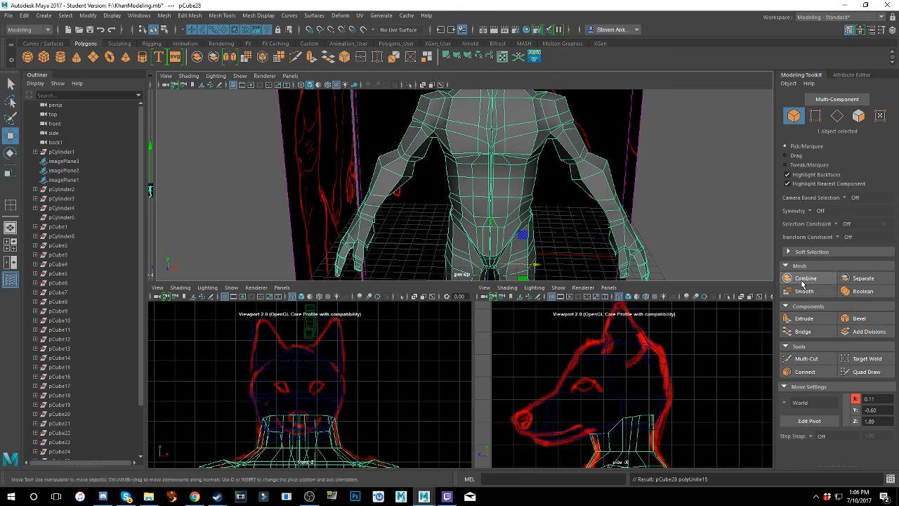
scroll(540, 220, "up", 3)
scroll(539, 220, "up", 4)
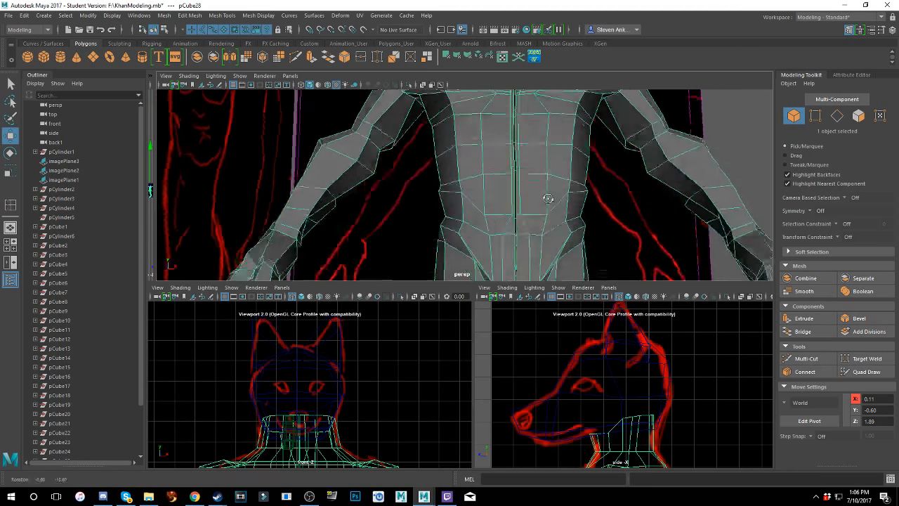
- Bridge the open border edges on both sides of the body's centre seam to close the gap
right_click(553, 135)
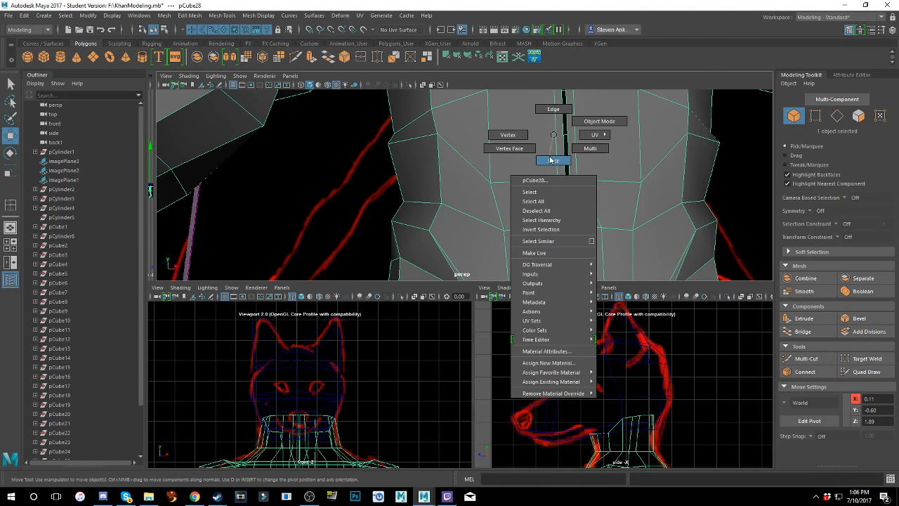
left_click(554, 110)
left_click(560, 157)
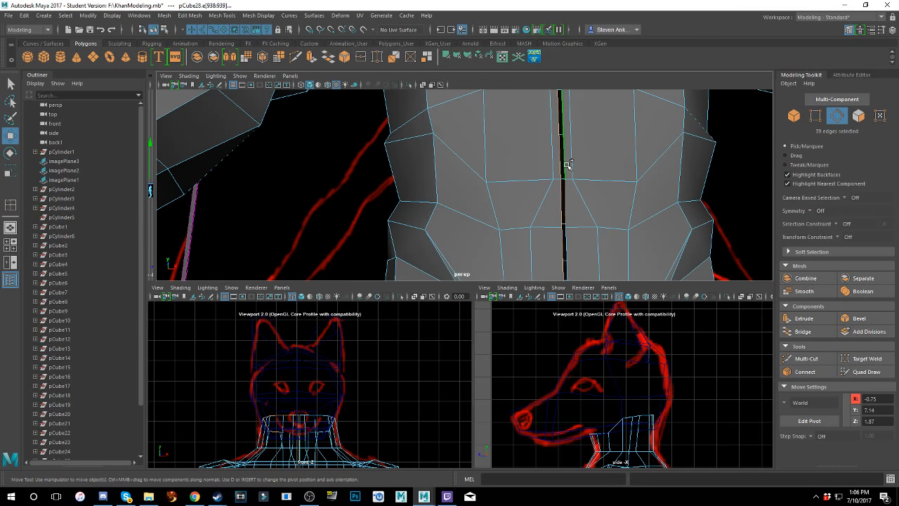
left_click(803, 330)
scroll(608, 194, "down", 6)
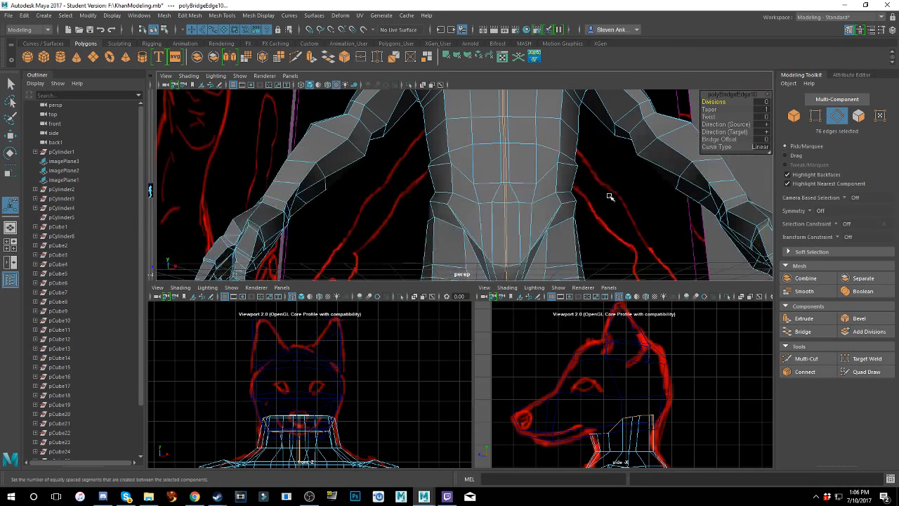
left_click_drag(663, 140, 636, 160, "alt")
scroll(636, 161, "up", 3)
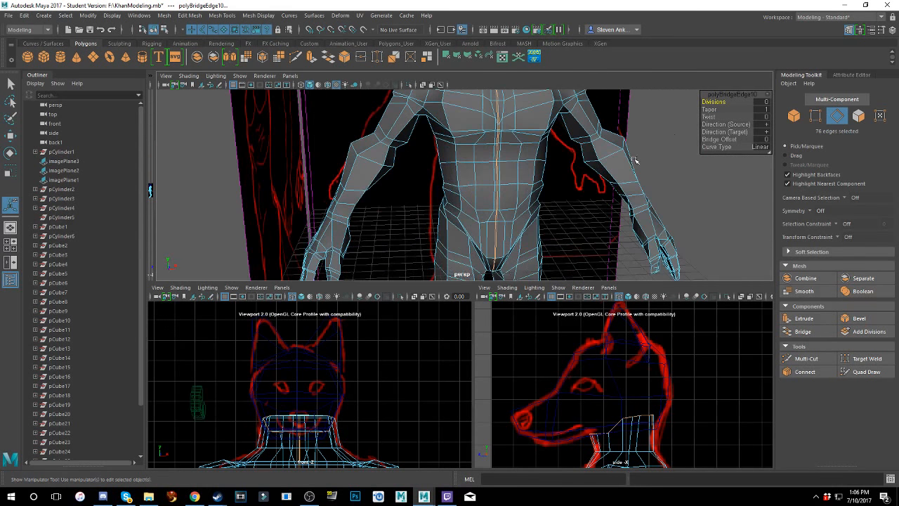
left_click(672, 134)
- Turn on smooth preview for the joined body, return to object mode and view the body from the side
middle_click_drag(607, 158, 599, 191, "alt")
left_click_drag(597, 190, 455, 218, "alt")
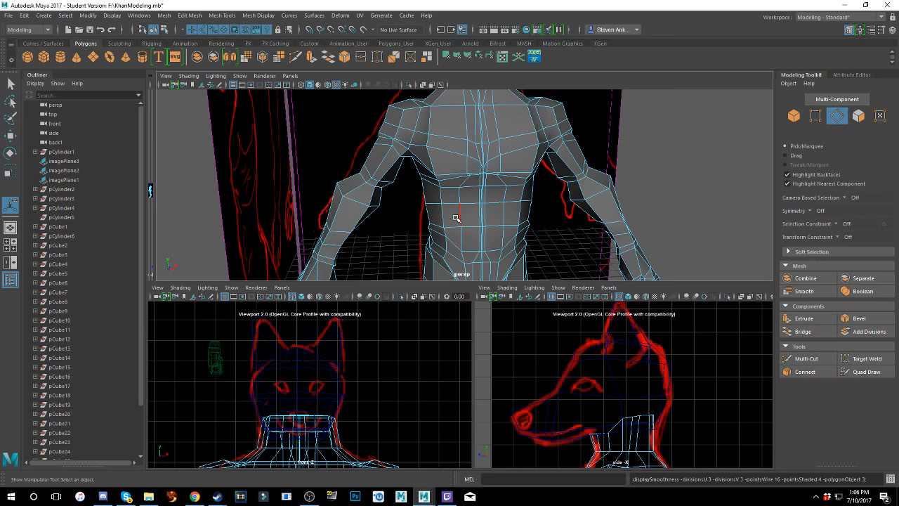
key("3")
right_click_drag(490, 195, 522, 185)
left_click(609, 159)
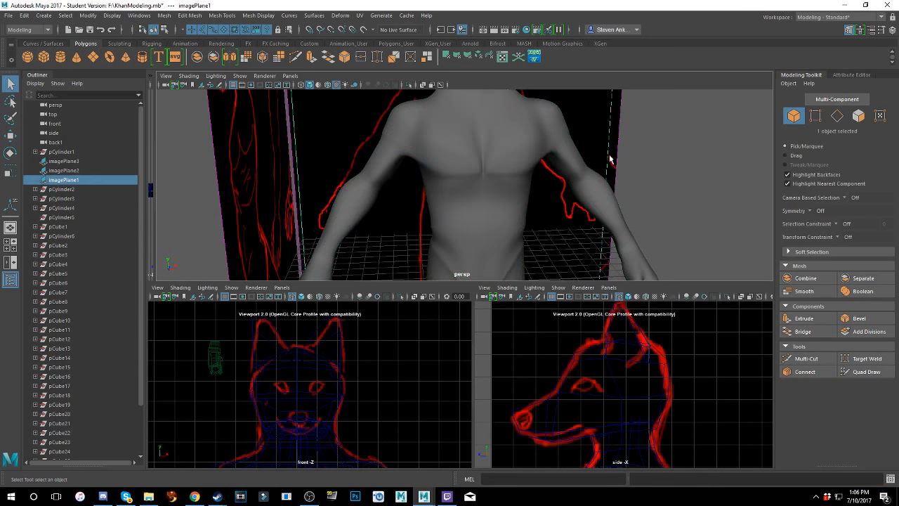
left_click_drag(610, 159, 474, 239, "alt")
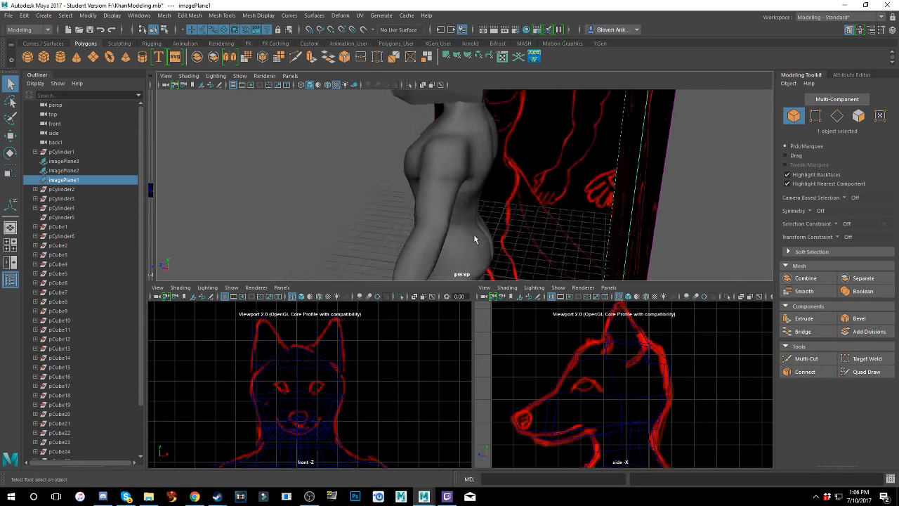
- Examine the joined body's smoothed surface and centre seam from several angles against the reference sketches
right_click_drag(474, 239, 477, 130, "alt")
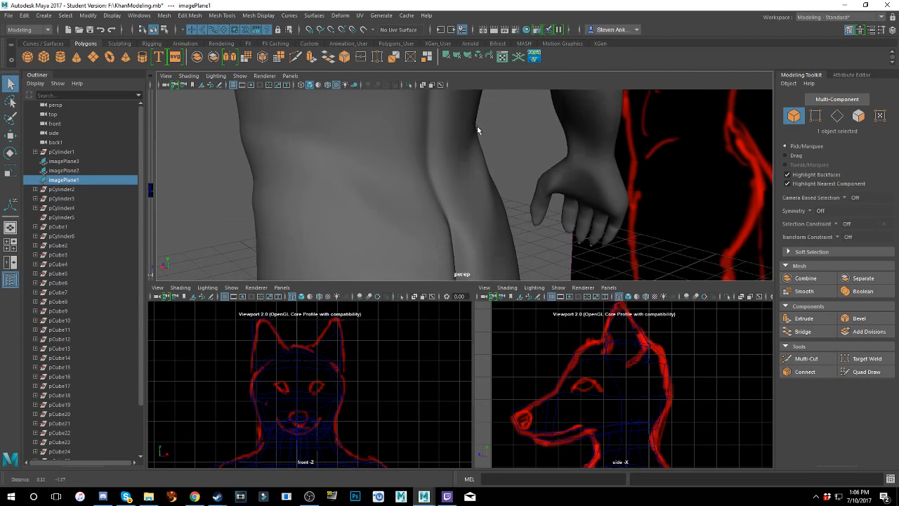
left_click_drag(478, 130, 502, 226, "alt")
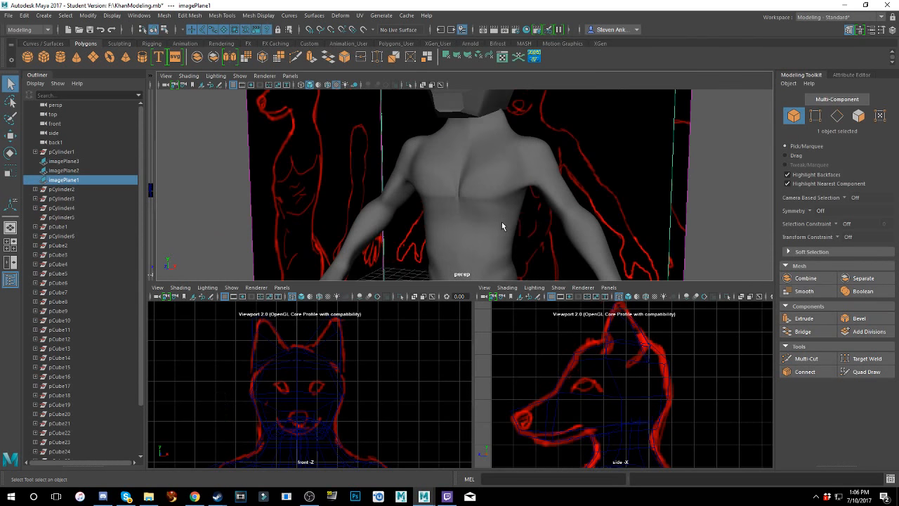
scroll(501, 227, "up", 4)
left_click(457, 198)
scroll(461, 204, "up", 4)
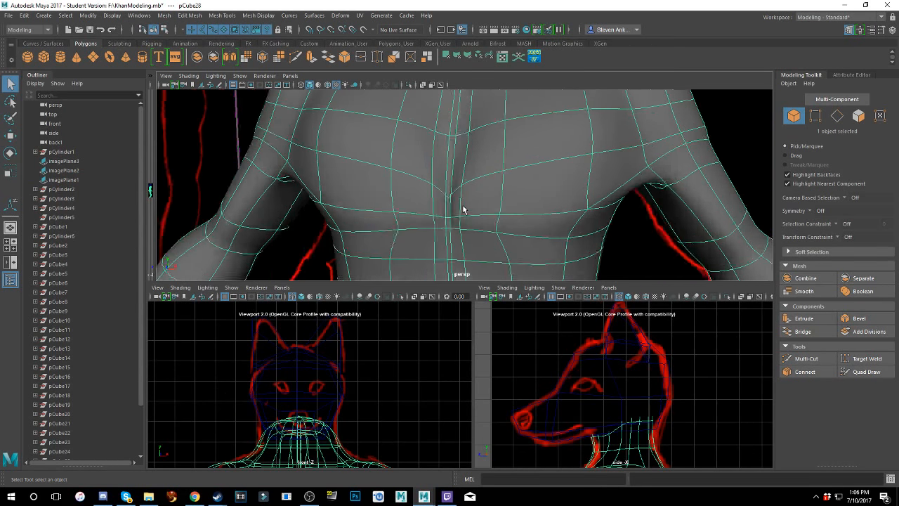
scroll(464, 209, "down", 5)
scroll(677, 181, "down", 3)
left_click(691, 180)
scroll(537, 195, "down", 2)
left_click_drag(548, 217, 507, 196, "alt")
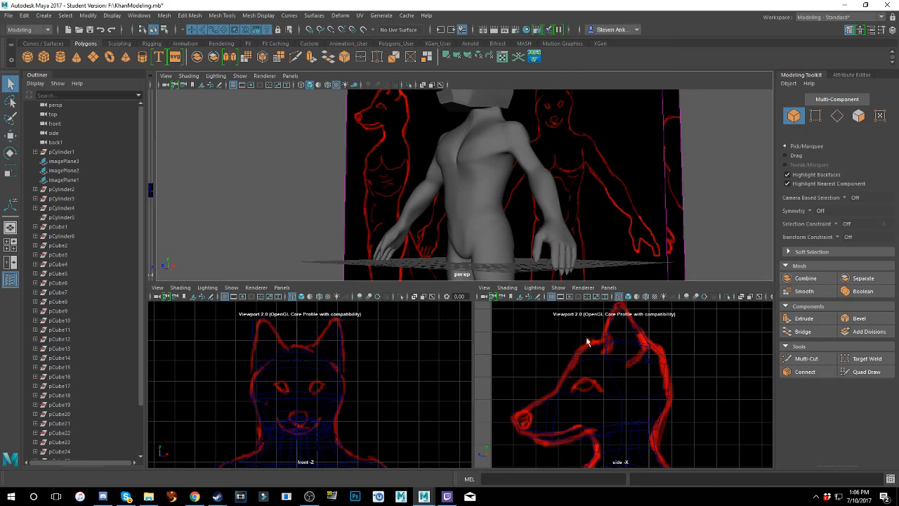
left_click_drag(496, 147, 538, 164, "alt")
scroll(538, 164, "down", 3)
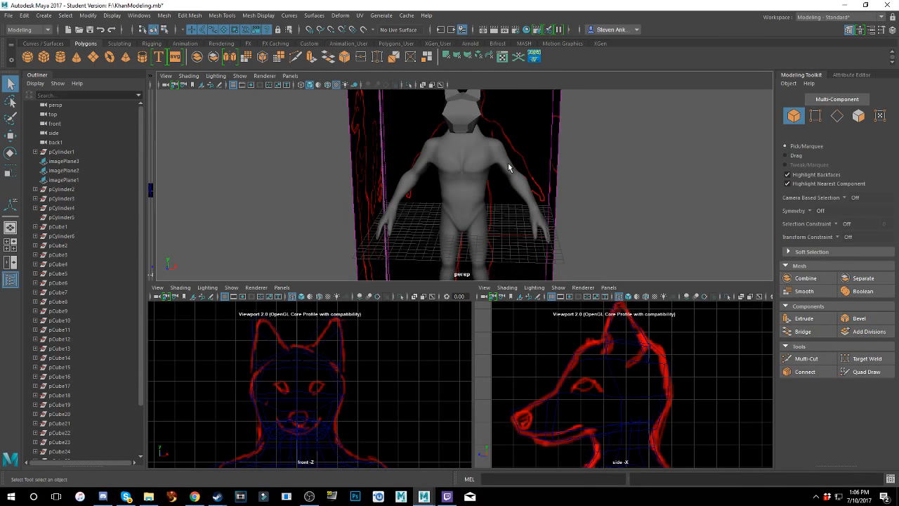
middle_click_drag(538, 165, 549, 180, "alt")
scroll(513, 248, "up", 4)
scroll(552, 186, "down", 5)
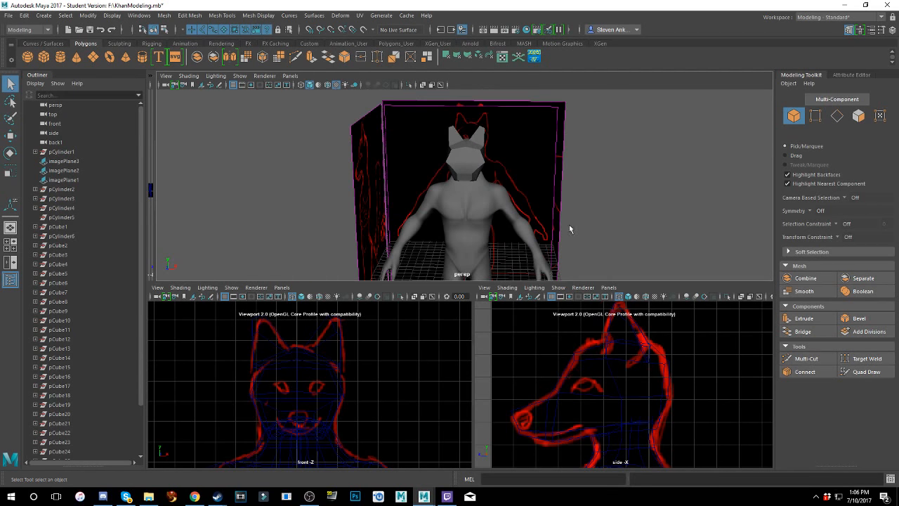
scroll(578, 215, "up", 3)
- Select the wolf head mesh and isolate it in the perspective view
left_click_drag(300, 254, 620, 192)
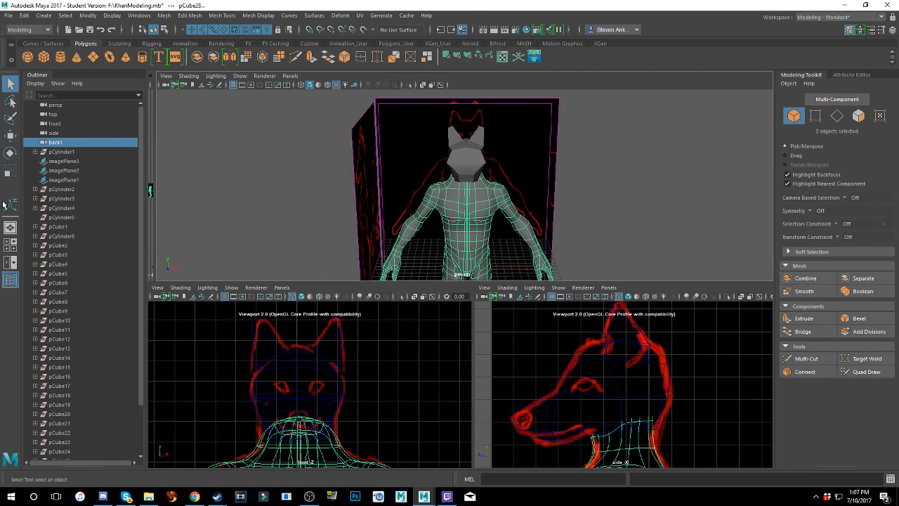
left_click(452, 152)
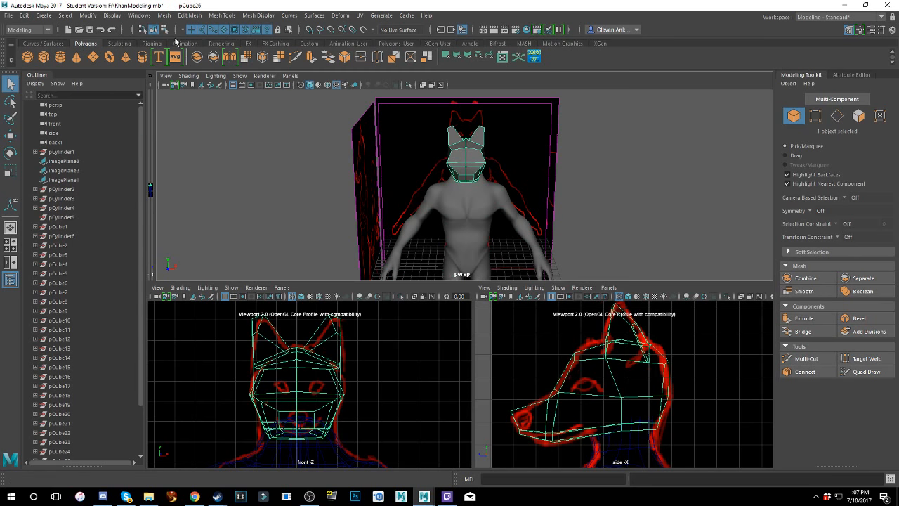
left_click(239, 75)
mouse_move(267, 94)
left_click(356, 103)
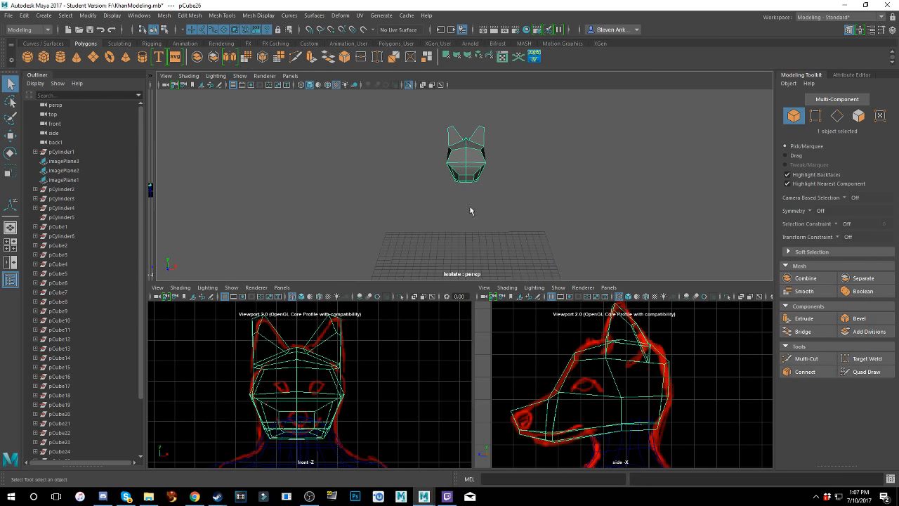
- Examine the isolated low-poly head from the front and side, comparing its shape with the reference sketches
scroll(595, 202, "up", 3)
left_click(607, 181)
left_click(498, 152)
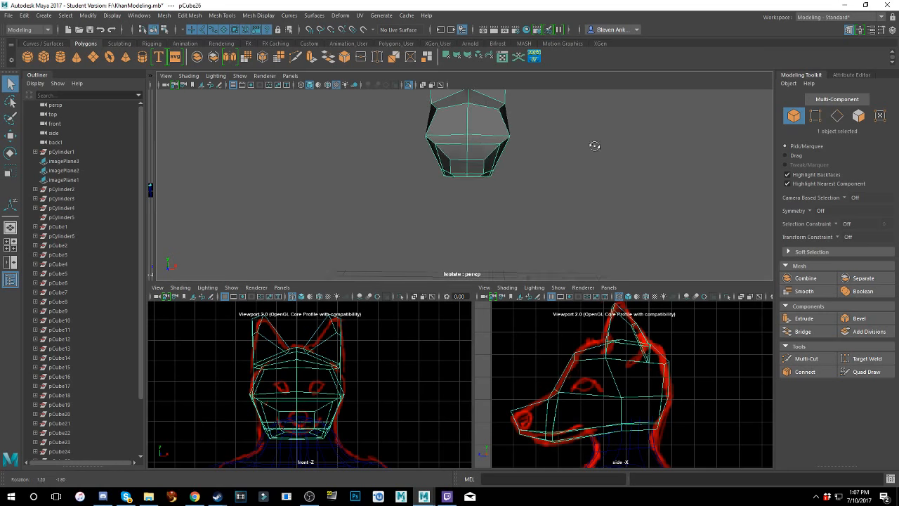
left_click_drag(594, 145, 608, 207, "alt")
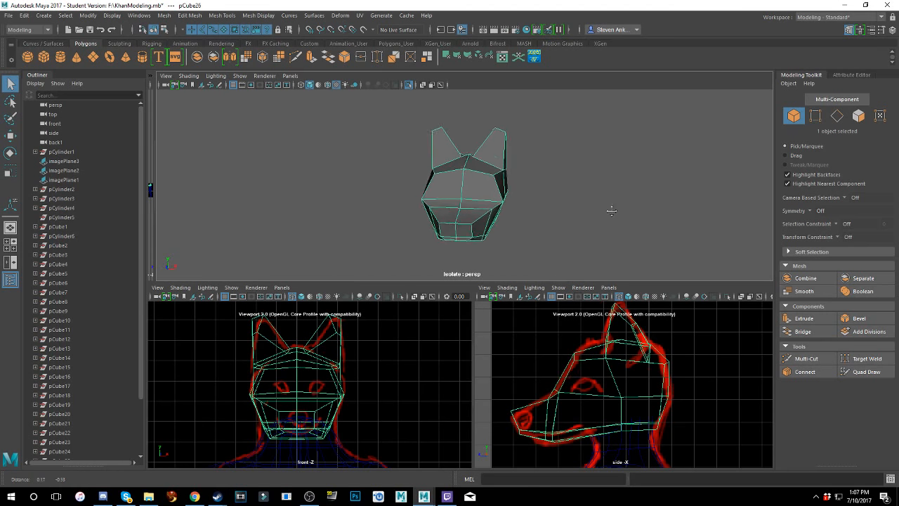
scroll(608, 203, "up", 6)
scroll(710, 211, "down", 5)
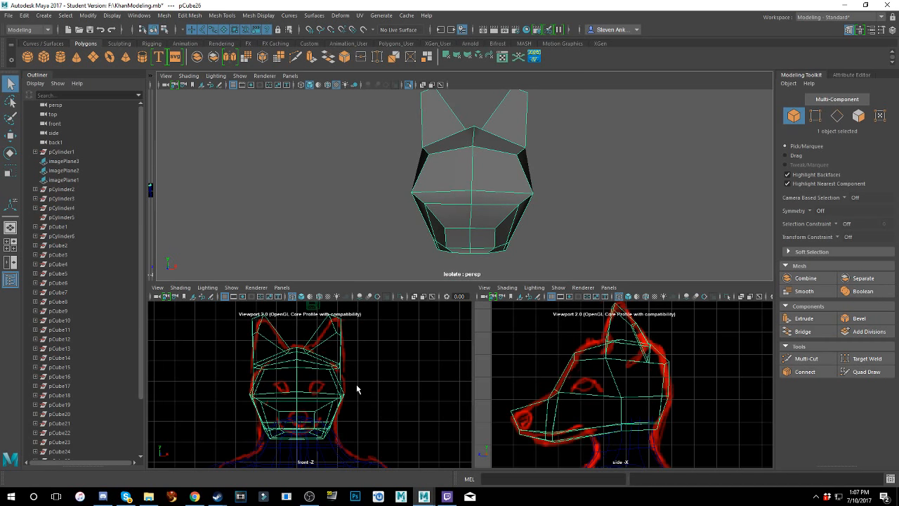
scroll(319, 400, "down", 6)
scroll(319, 400, "up", 7)
scroll(319, 399, "down", 4)
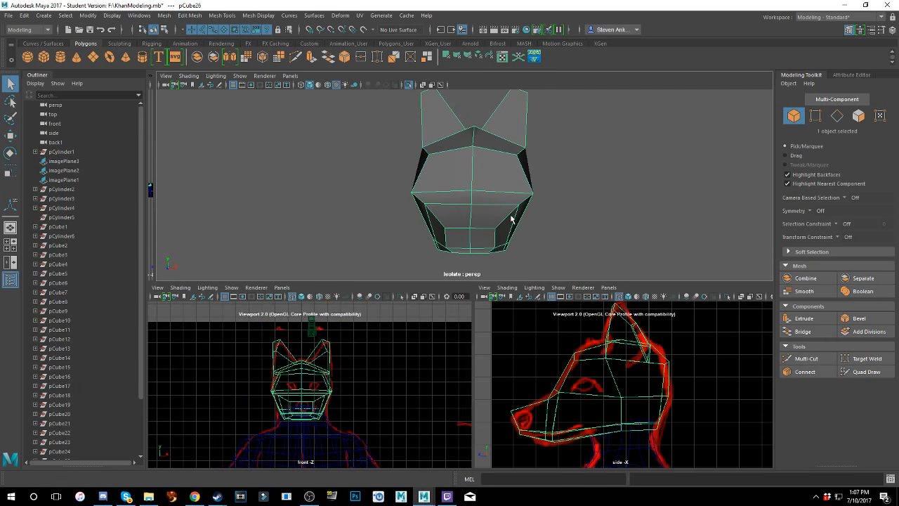
left_click_drag(695, 177, 687, 186, "alt")
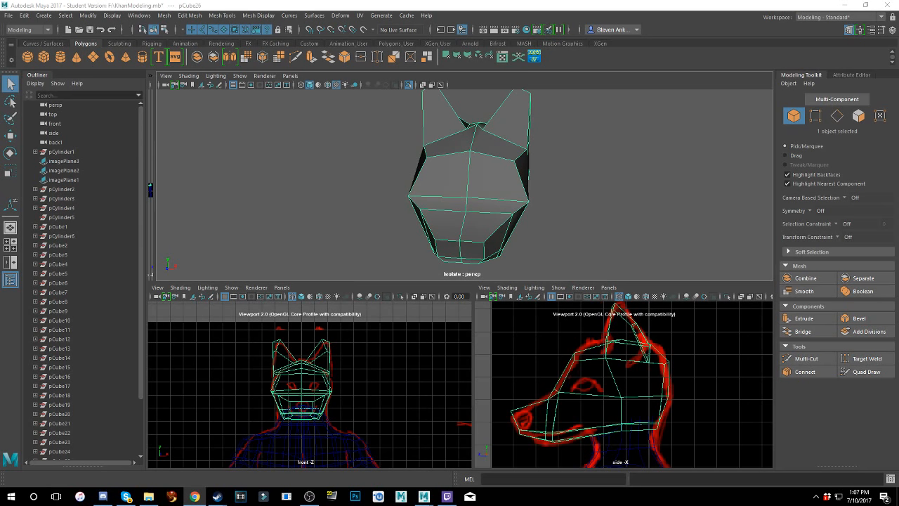
left_click_drag(559, 174, 524, 189, "alt")
scroll(498, 198, "up", 3)
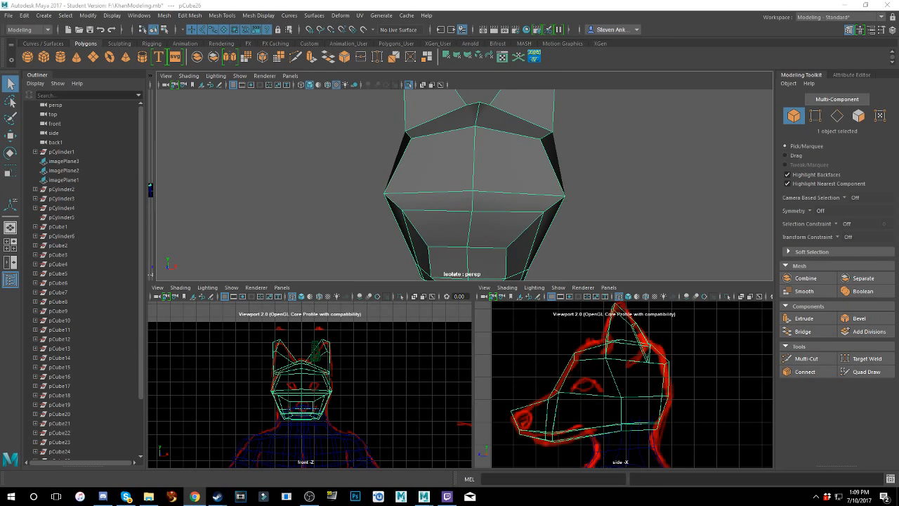
scroll(432, 191, "down", 3)
left_click_drag(547, 204, 511, 194, "alt")
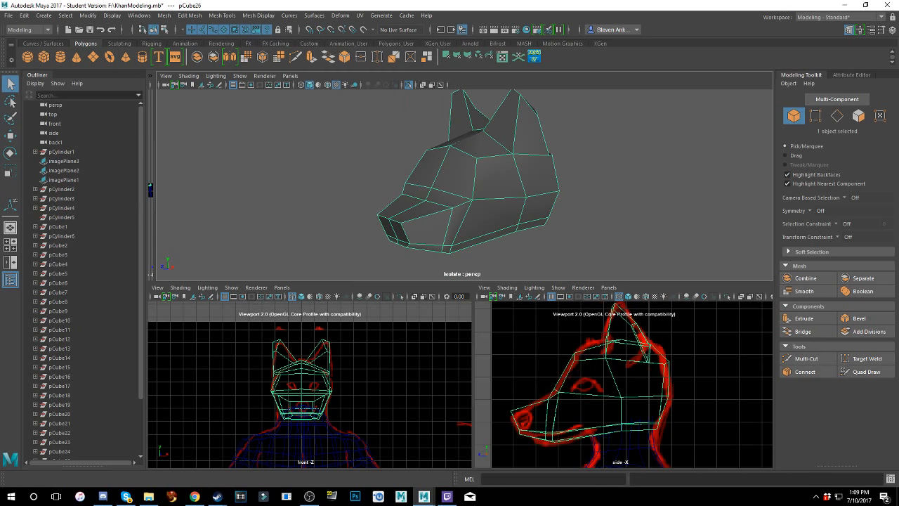
- Switch to the browser and consult the YouTube Maya head modeling tutorial's cylinder setup for the eye
left_click_drag(898, 52, 435, 11)
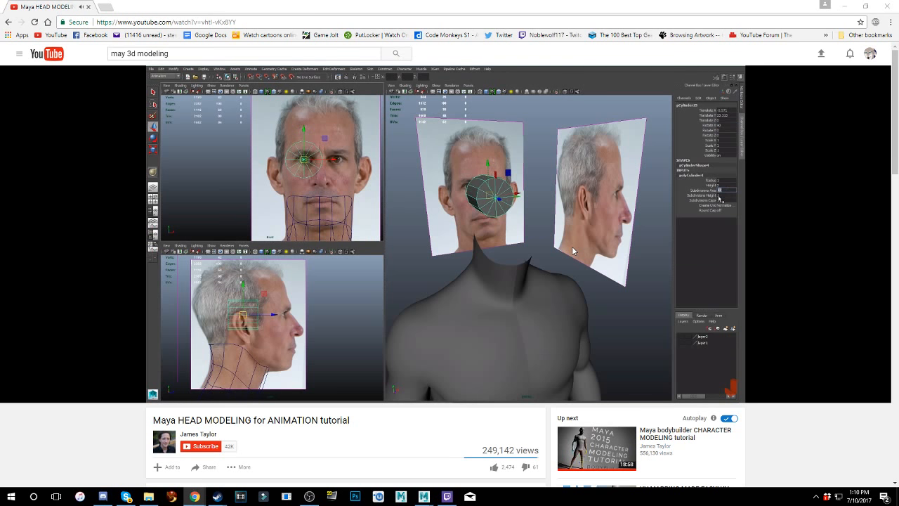
left_click(512, 355)
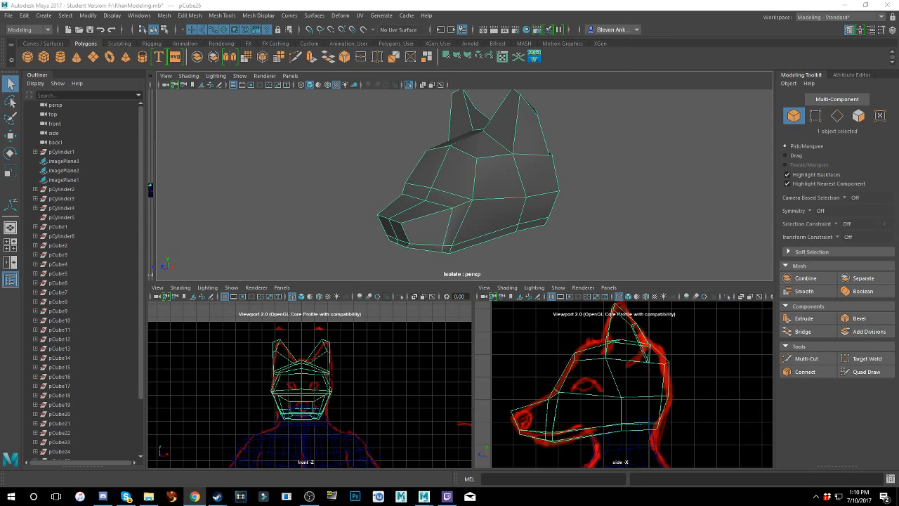
- Deselect the head and turn off its isolation in the perspective view
left_click_drag(544, 165, 523, 189, "alt")
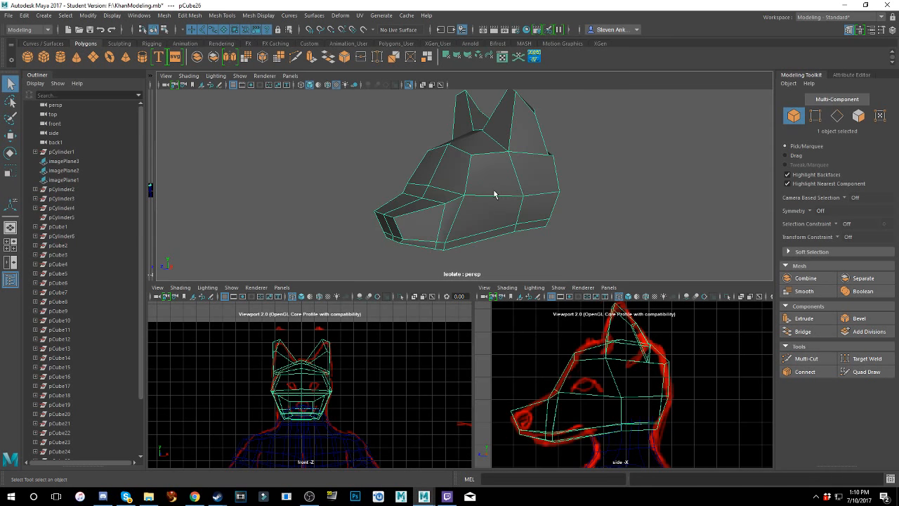
scroll(561, 175, "down", 5)
left_click(575, 172)
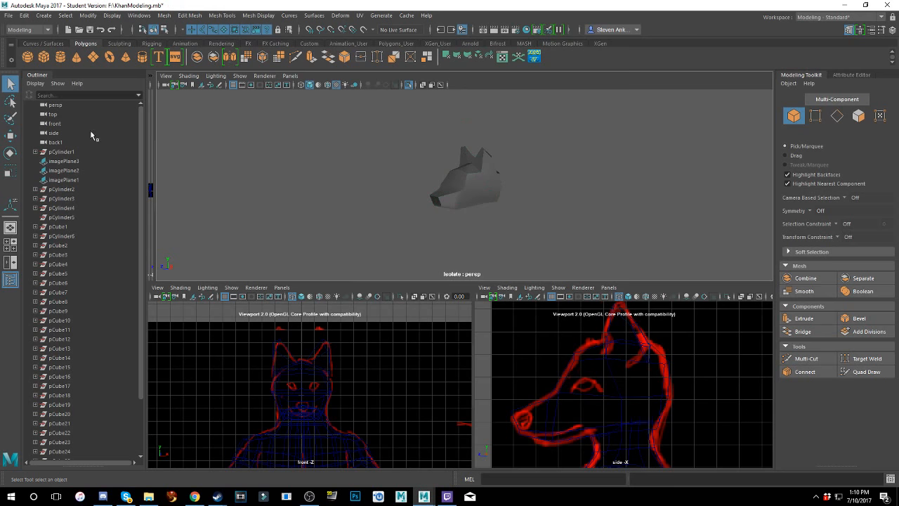
left_click(239, 76)
mouse_move(311, 92)
left_click(350, 107)
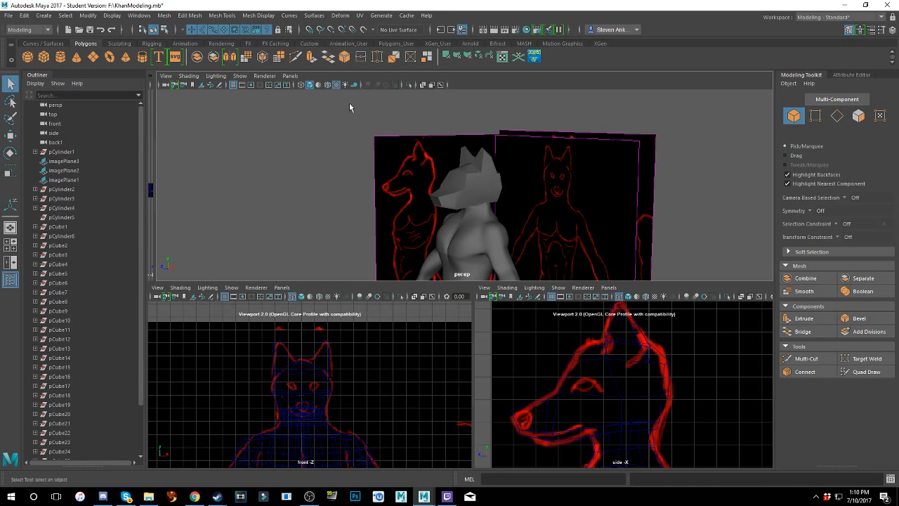
- Isolate the perspective view with nothing selected to hide all existing geometry and image planes there
left_click(264, 76)
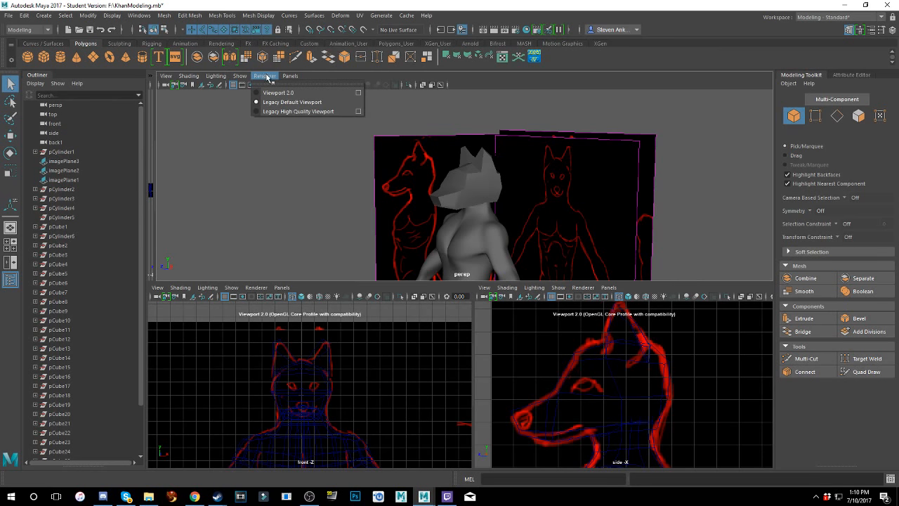
left_click(264, 76)
left_click(240, 76)
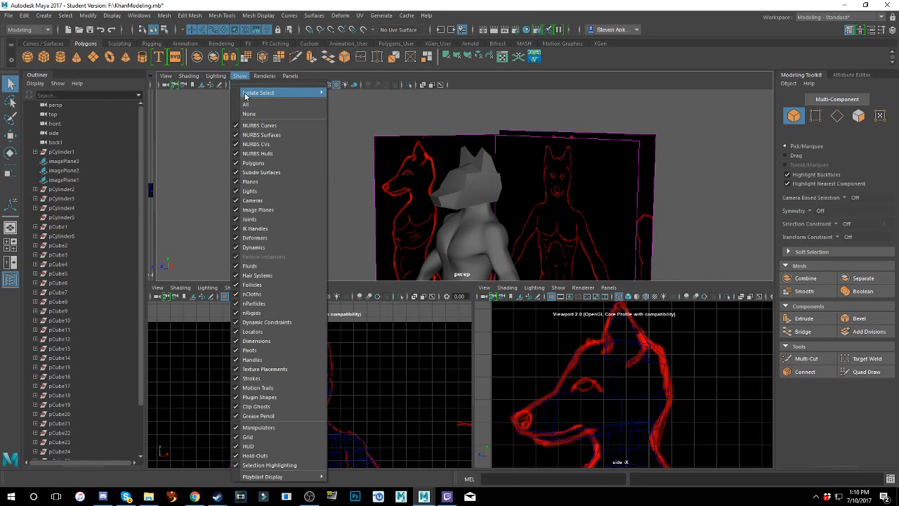
mouse_move(248, 92)
left_click(341, 99)
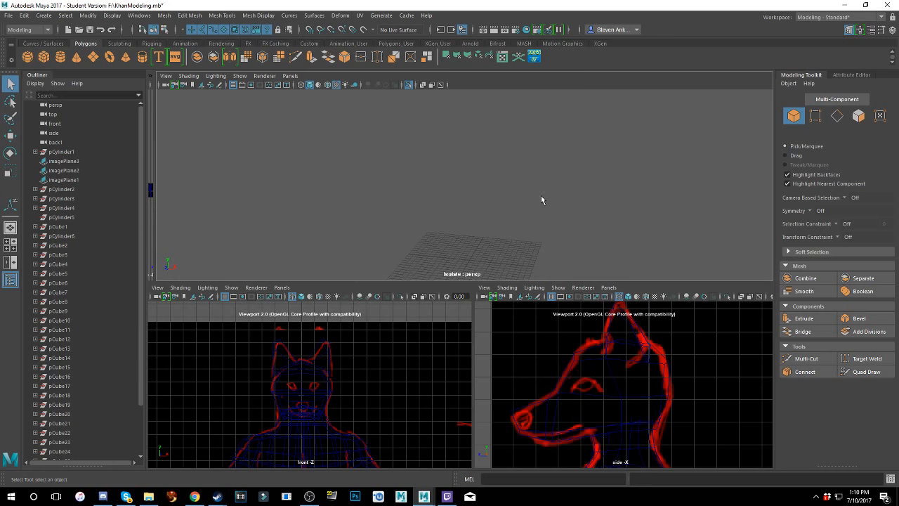
- Create a polygon cylinder and raise it to about Y 15.58, level with the eyes in the reference sketches
scroll(356, 373, "up", 4)
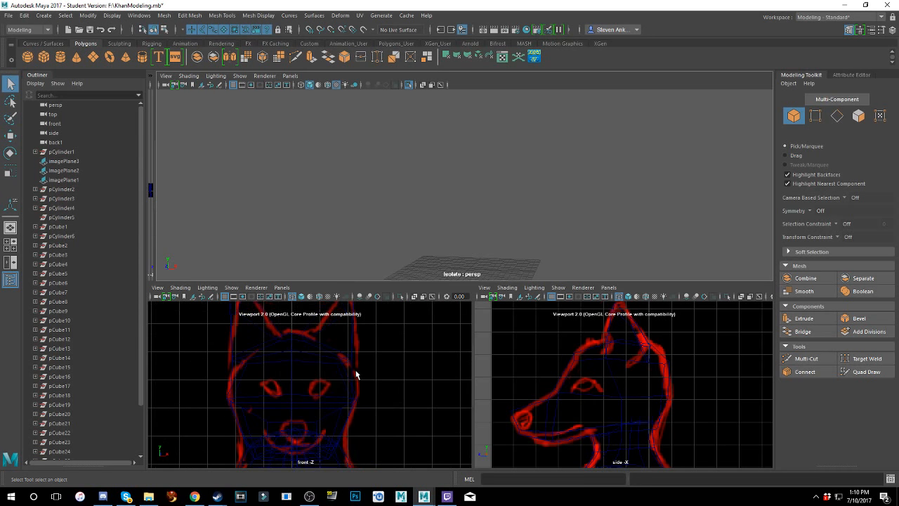
left_click(59, 57)
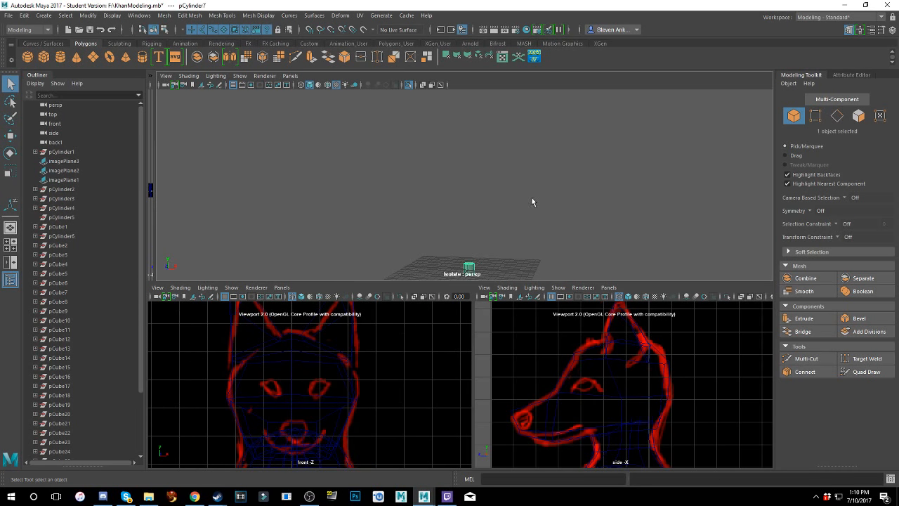
key("w")
left_click_drag(472, 239, 475, 149)
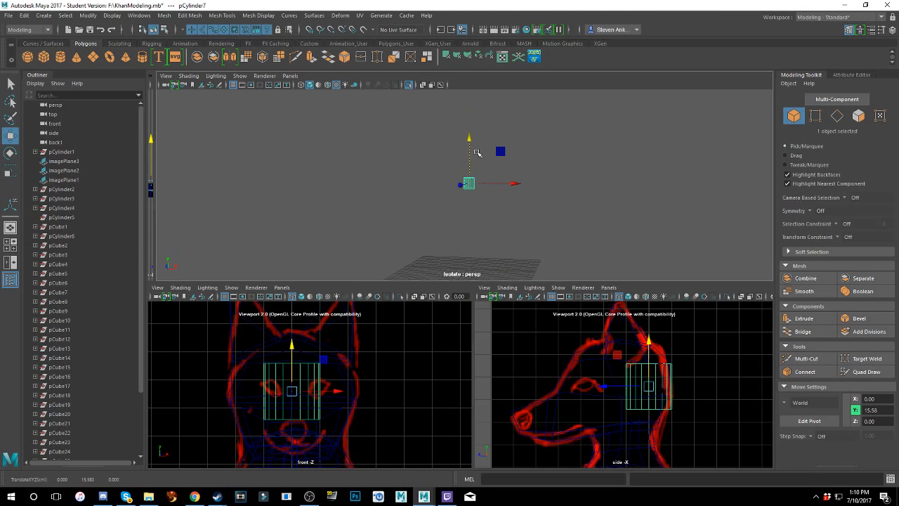
- Open the cylinder's creation inputs in the Channel Box and set Subdivisions Caps to 2 and Subdivisions Axis to 12
left_click(852, 74)
left_click(728, 75)
left_click(892, 29)
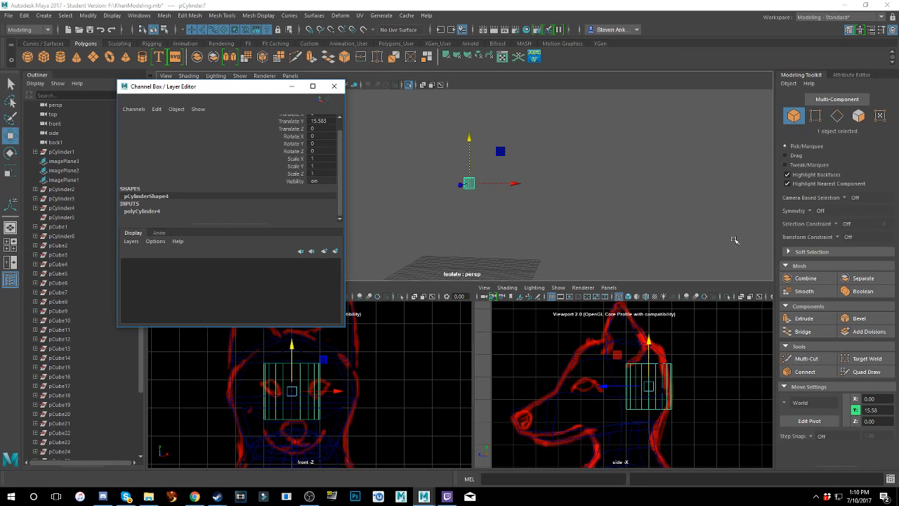
left_click(194, 496)
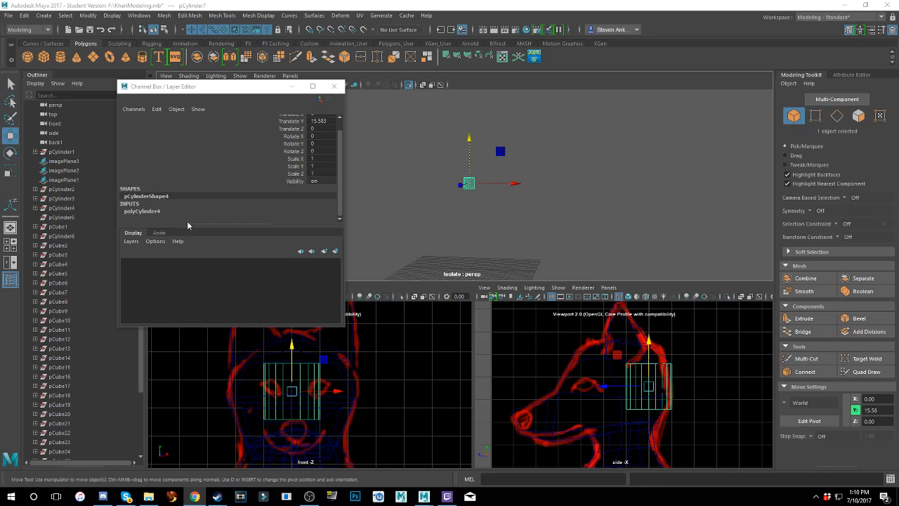
left_click(142, 209)
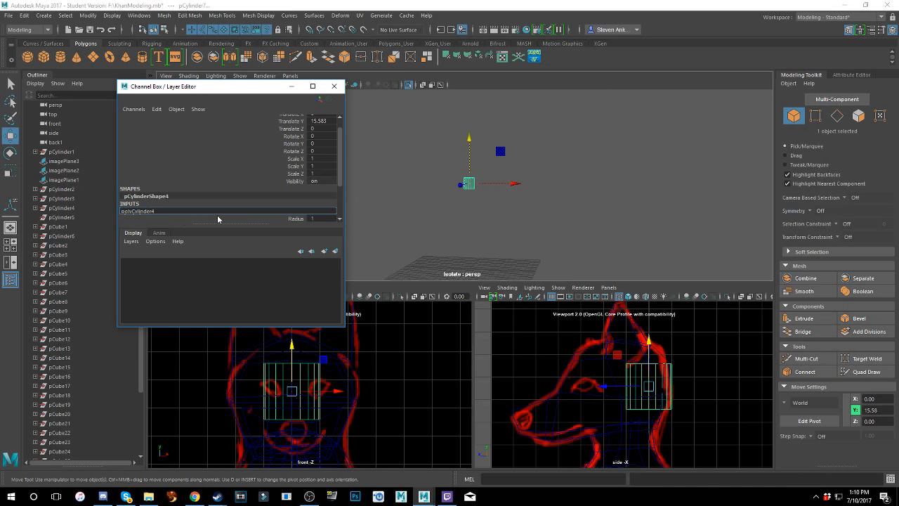
double_click(320, 195)
type("2")
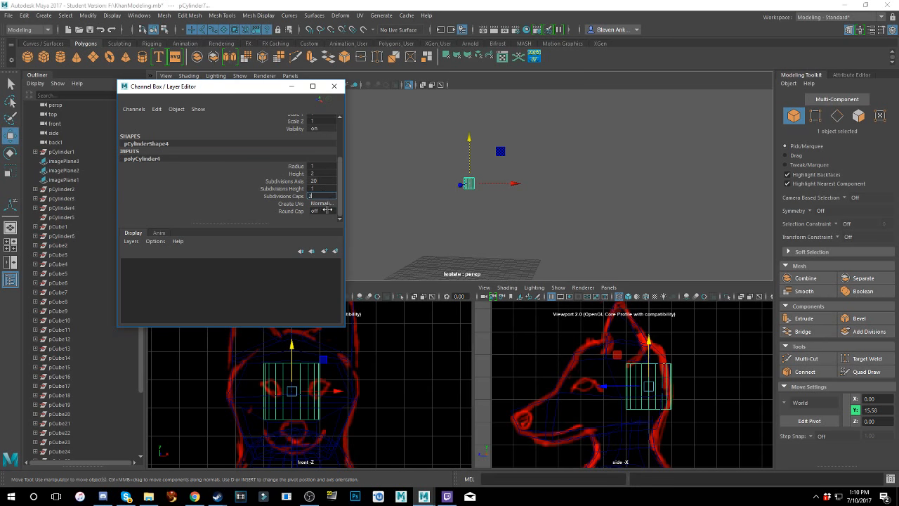
double_click(327, 189)
double_click(328, 181)
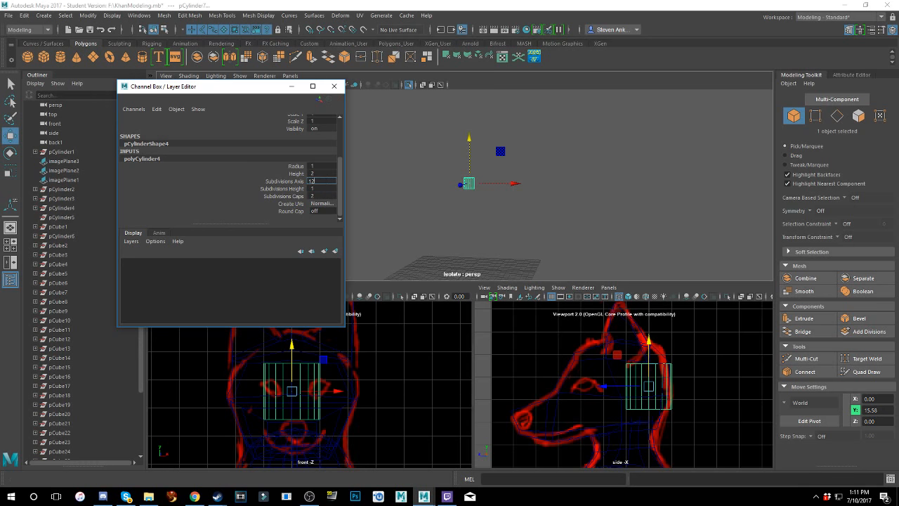
key("Return")
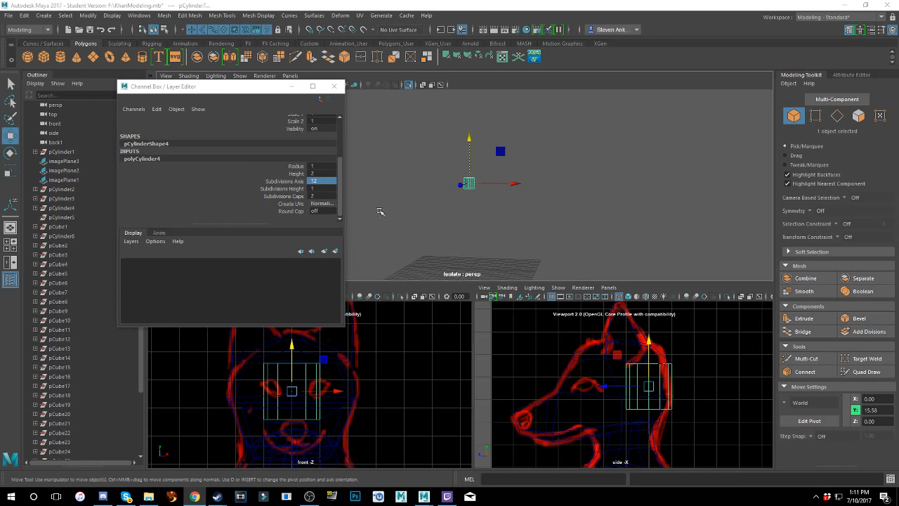
- Set the cylinder's Rotate X to 90 so its cap faces the front view
scroll(281, 167, "up", 3)
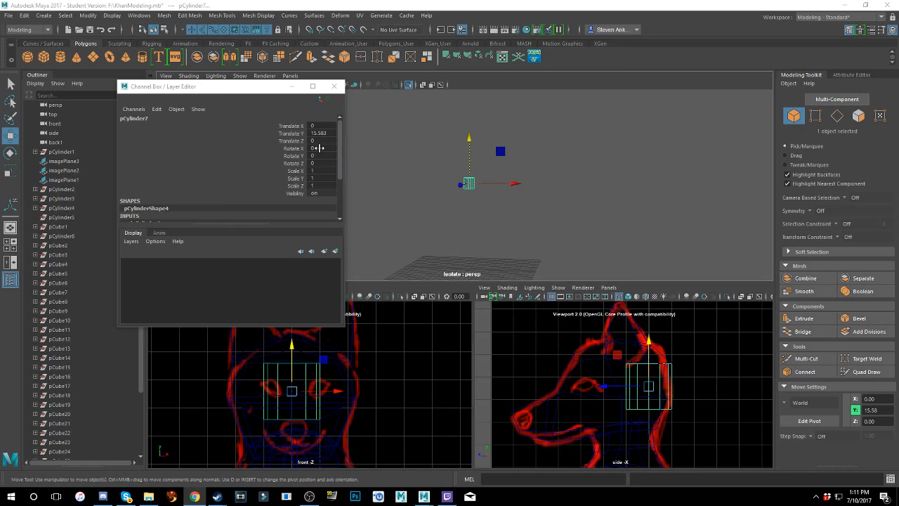
double_click(319, 148)
key("Return")
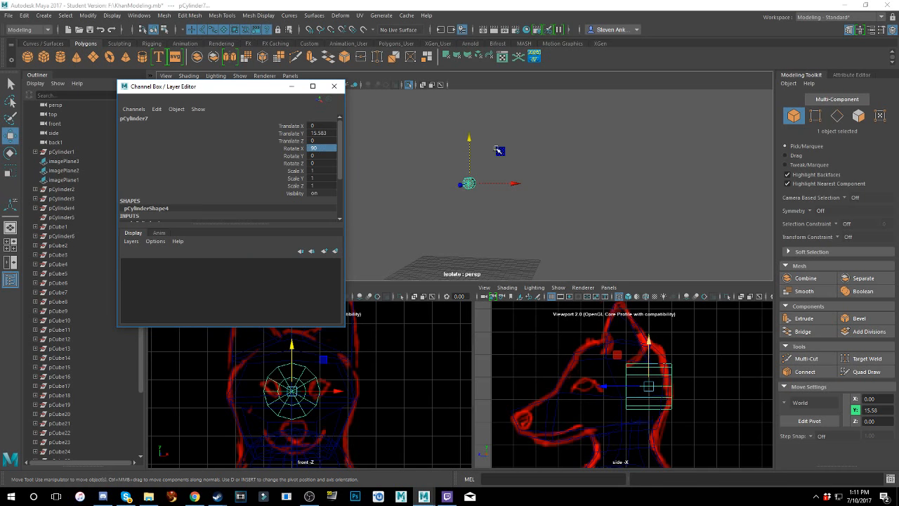
- Move the cylinder over the left-hand eye of the front sketch, to about X -0.73 and Y 15.74
scroll(536, 171, "up", 5)
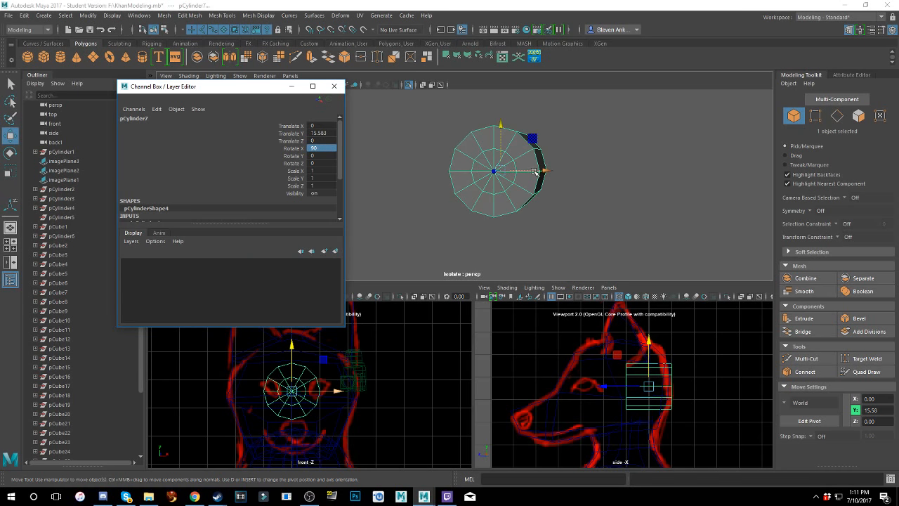
left_click_drag(535, 171, 472, 136)
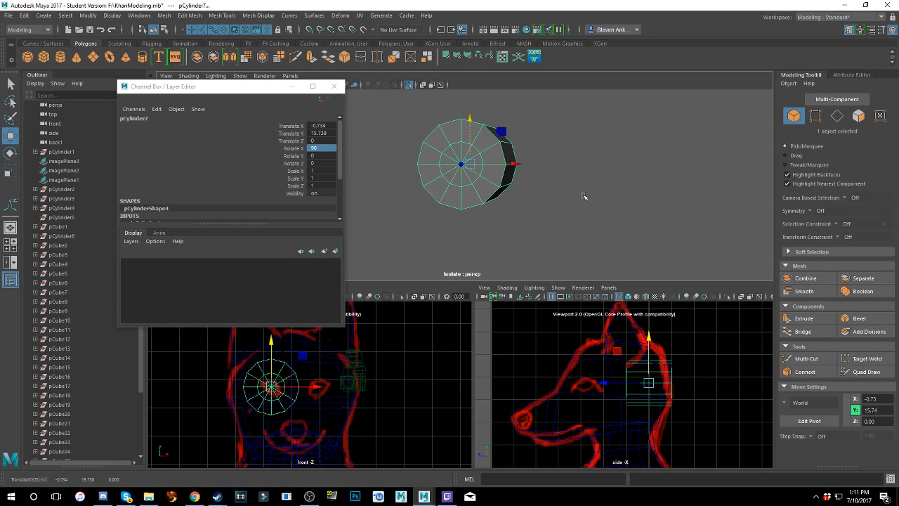
left_click_drag(490, 184, 506, 167, "alt")
right_click_drag(505, 166, 525, 158, "alt")
middle_click_drag(526, 159, 530, 184, "alt")
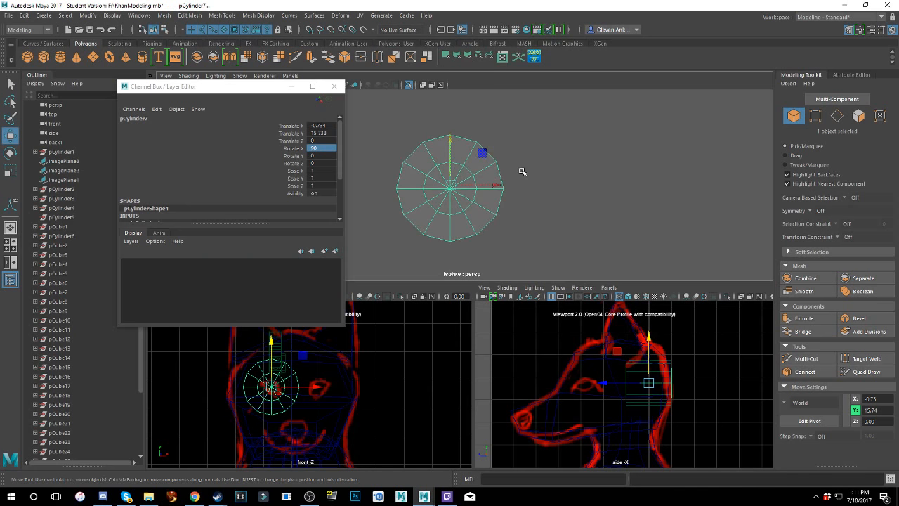
right_click_drag(522, 170, 540, 210, "alt")
middle_click_drag(542, 210, 551, 201, "alt")
middle_click_drag(511, 179, 514, 187, "alt")
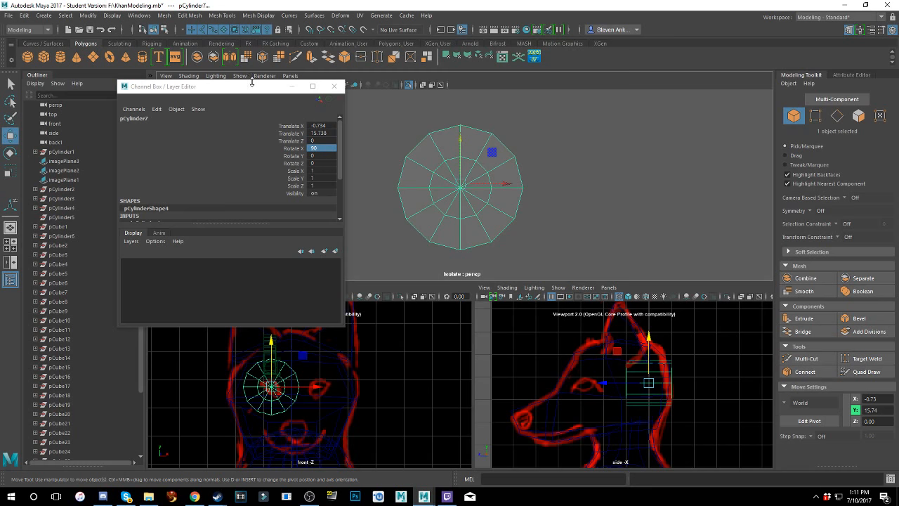
- Move the floating Channel Box / Layer Editor away from the viewports and minimize it
left_click_drag(252, 82, 188, 66)
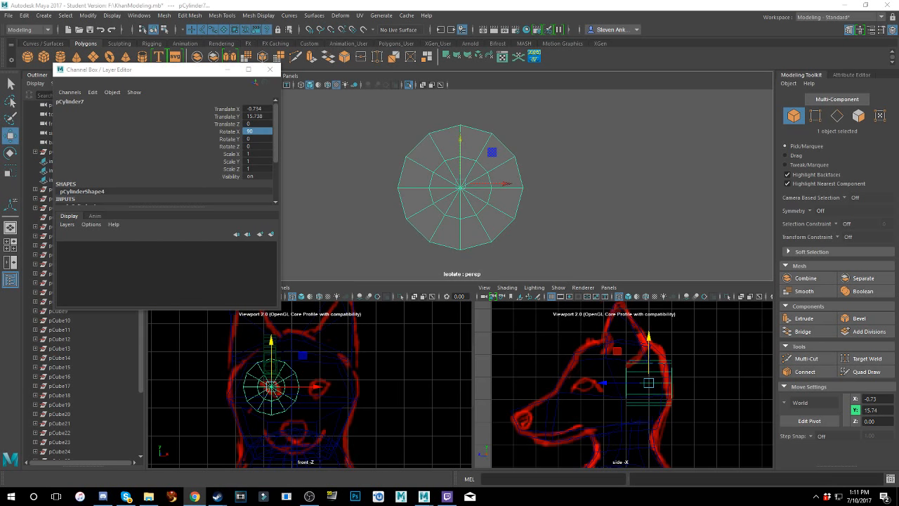
left_click_drag(528, 195, 660, 201, "alt")
middle_click_drag(470, 160, 686, 138, "alt")
left_click_drag(413, 261, 563, 107)
scroll(573, 193, "down", 10)
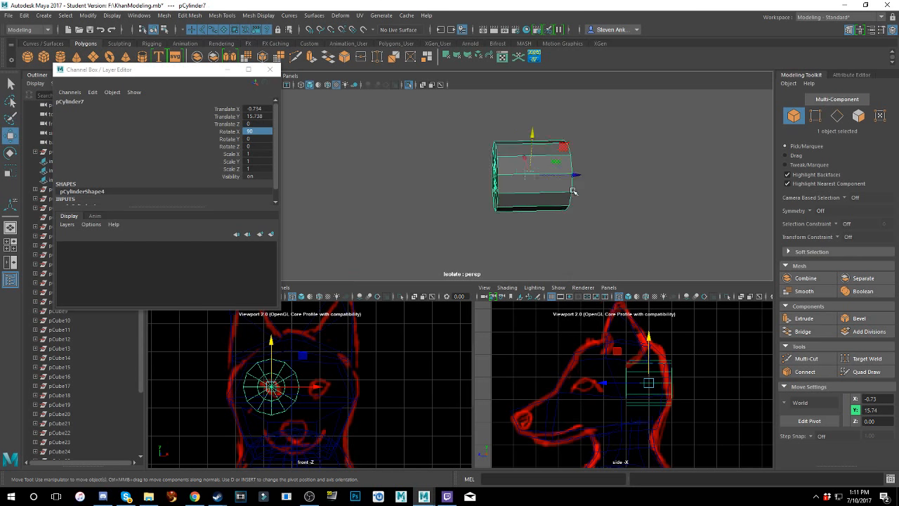
scroll(510, 172, "up", 1)
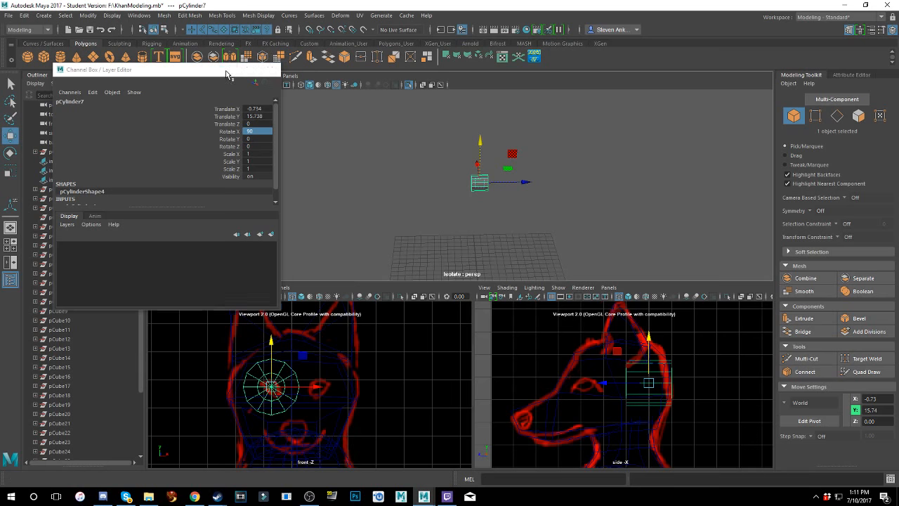
left_click(227, 69)
- Turn off isolation in the perspective view, add the front and side image planes to the cylinder selection, and isolate all three
left_click(265, 76)
left_click(240, 75)
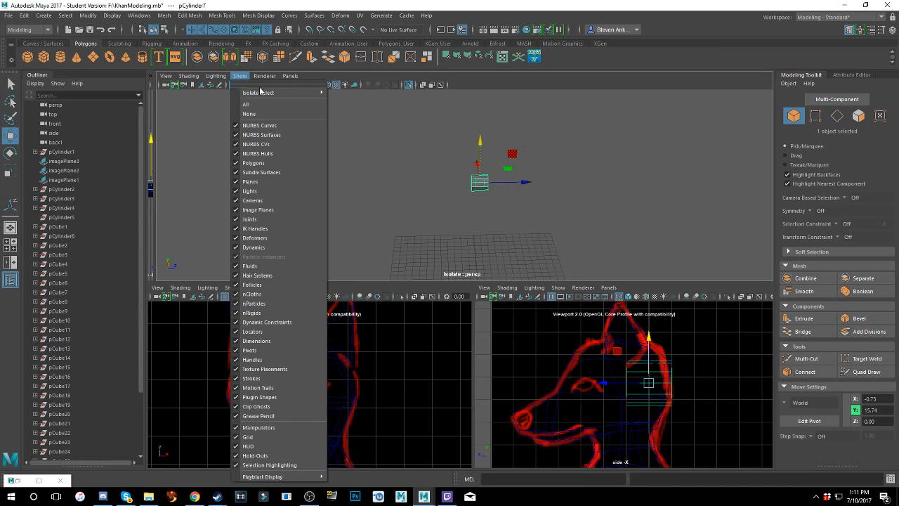
mouse_move(277, 93)
left_click(362, 96)
left_click_drag(445, 164, 421, 184, "alt")
left_click(417, 162)
left_click(372, 184, "shift")
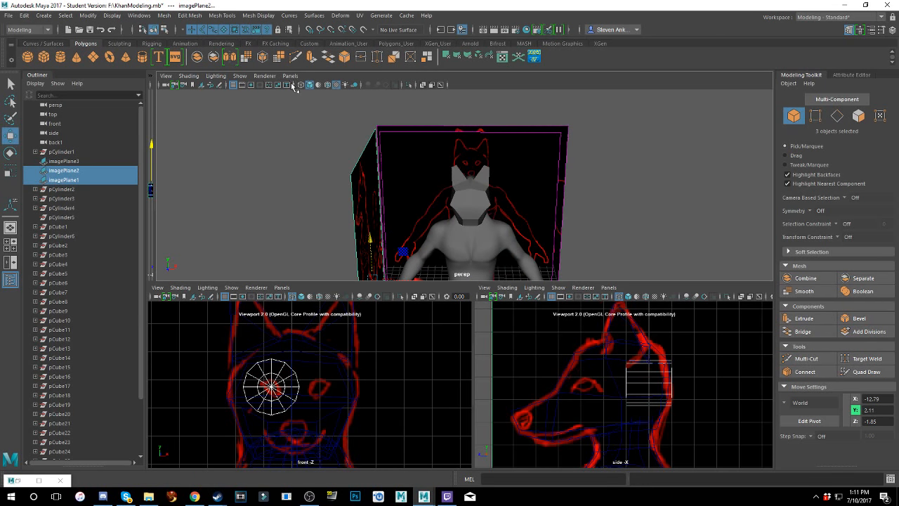
left_click(239, 76)
mouse_move(242, 92)
left_click(360, 100)
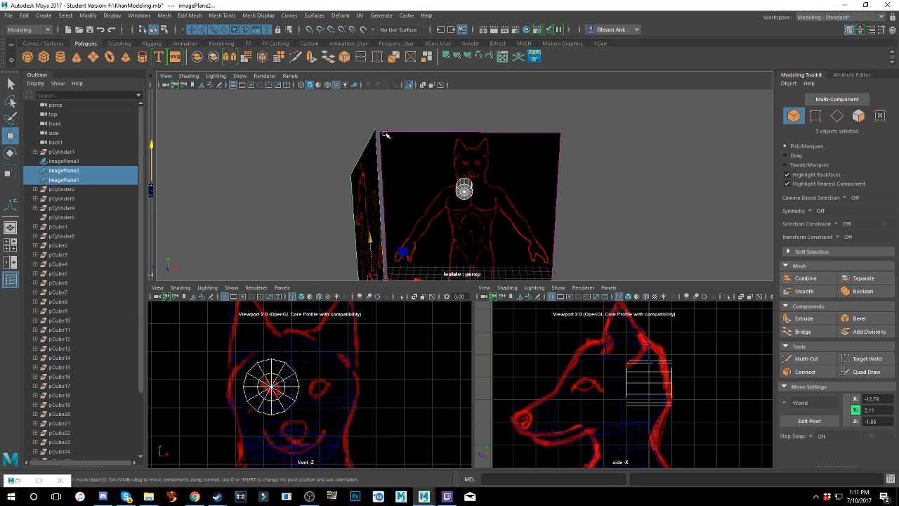
- Delete the cylinder's side and back faces so only the front cap disc remains, and return to object mode
left_click_drag(421, 211, 424, 188, "alt")
scroll(484, 199, "up", 3)
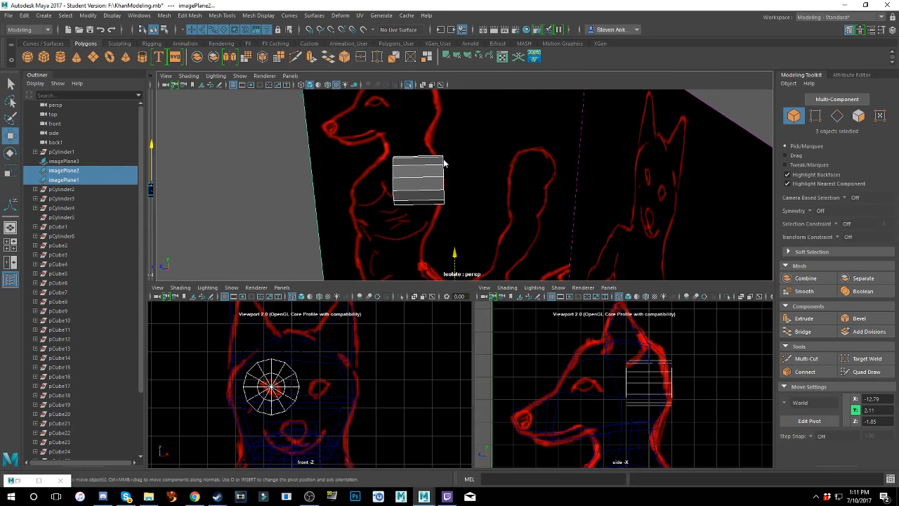
right_click_drag(444, 161, 444, 194)
left_click_drag(453, 151, 495, 202)
left_click(27, 15)
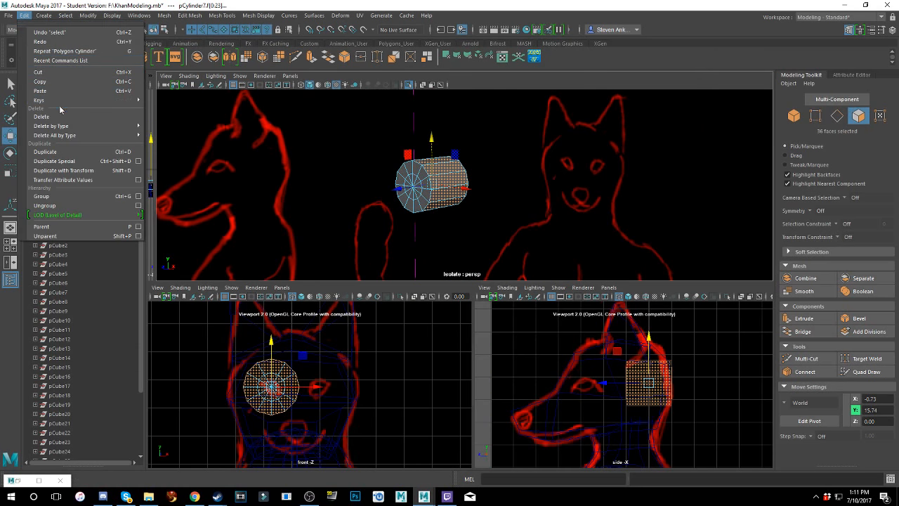
left_click(82, 117)
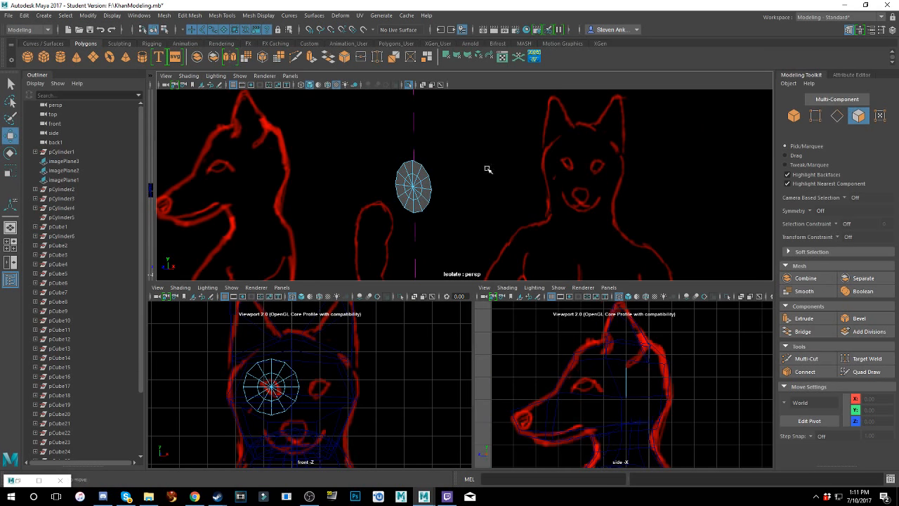
mouse_move(488, 169)
left_mouse_down("alt")
mouse_move(449, 171)
mouse_move(482, 169)
left_mouse_up("alt")
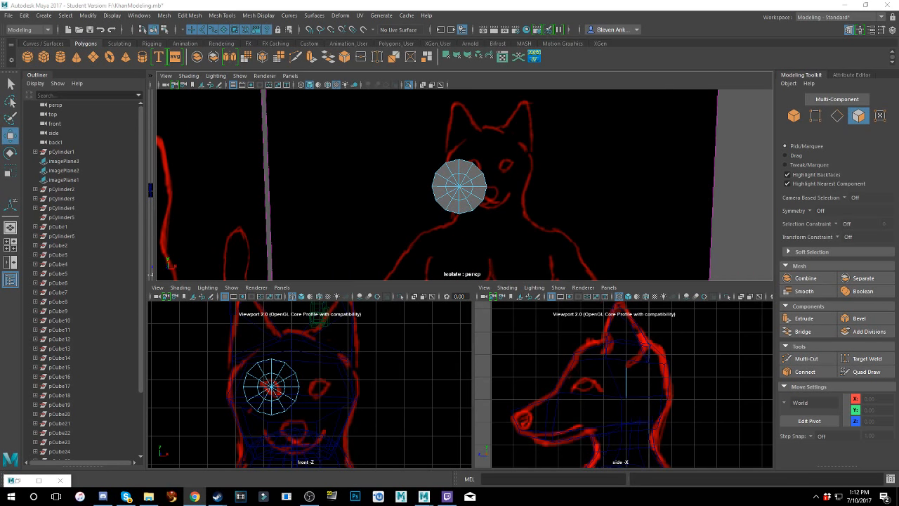
right_click_drag(458, 185, 498, 173)
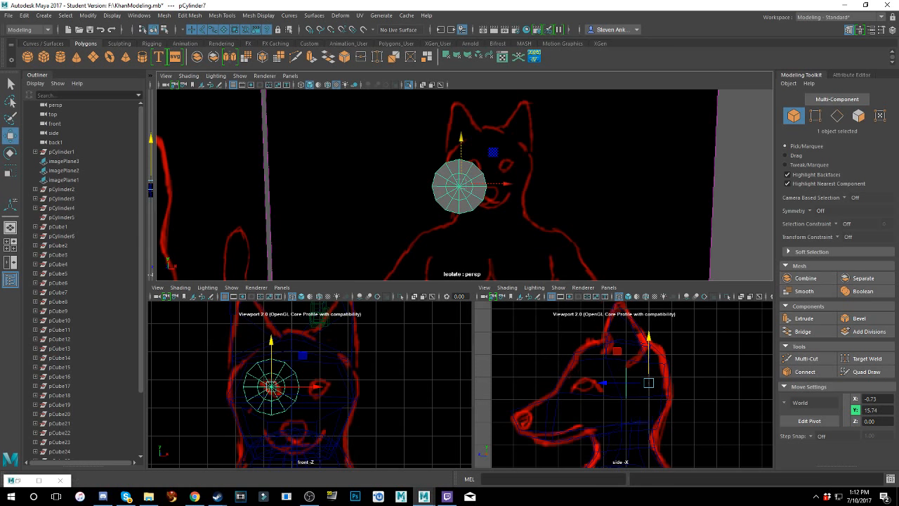
- Duplicate the eye disc and move the copy over the mouth in the front sketch, at about X 0.18 and Y 13.96
scroll(508, 220, "down", 3)
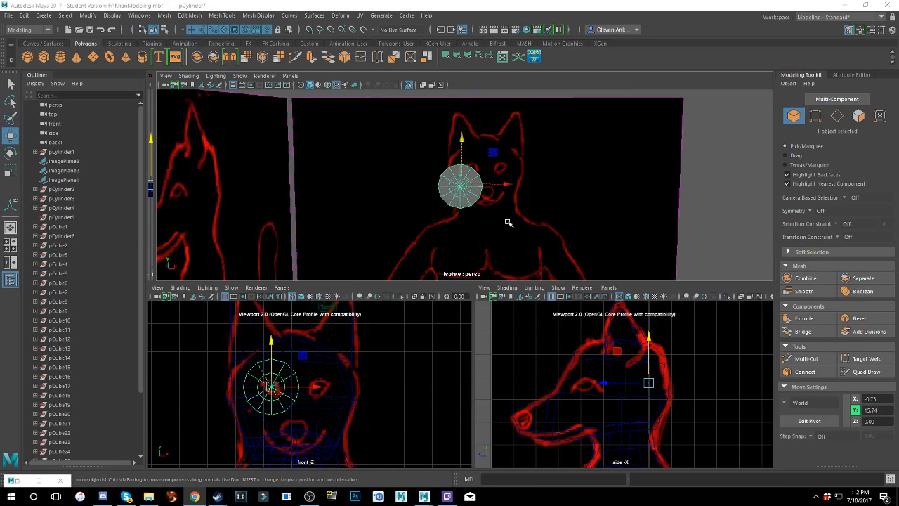
scroll(477, 198, "up", 1)
left_click(478, 8)
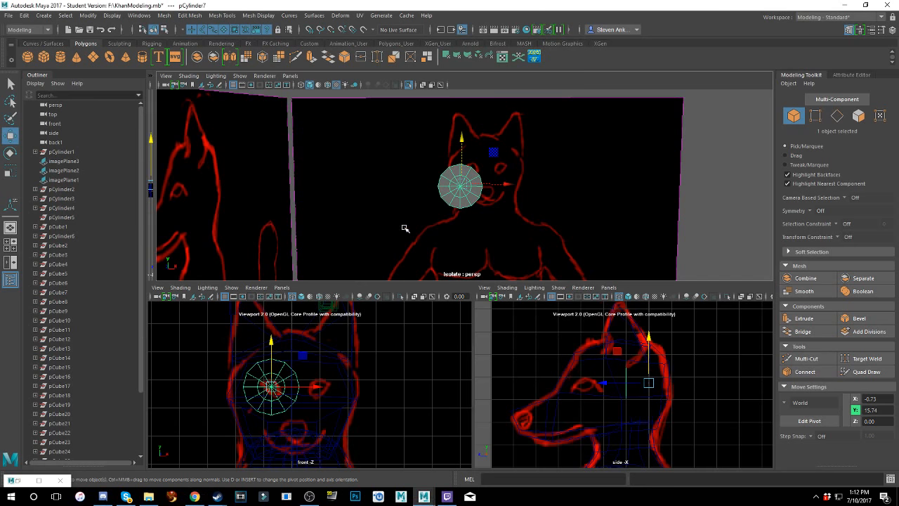
key("ctrl+d")
left_click_drag(461, 141, 465, 182)
left_click_drag(496, 223, 516, 224)
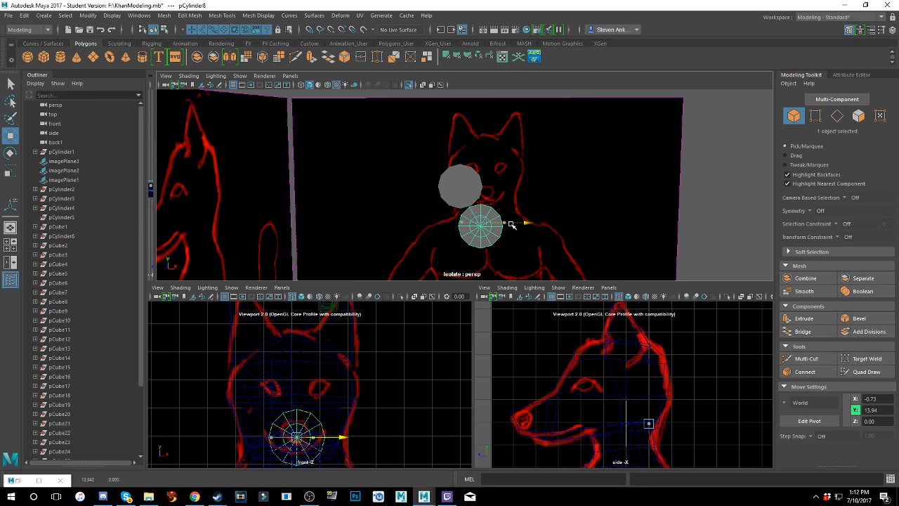
left_click_drag(482, 184, 480, 178)
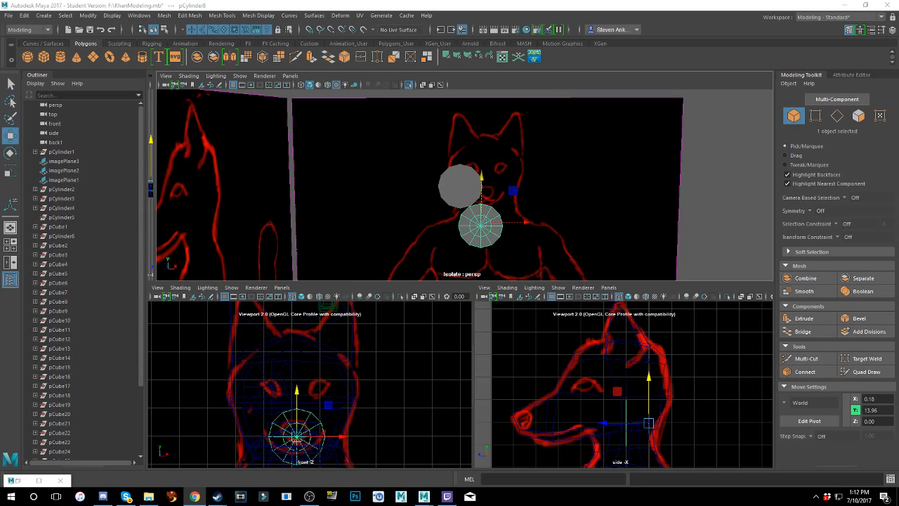
- Scale the eye disc down uniformly to about 0.81
left_click(480, 190)
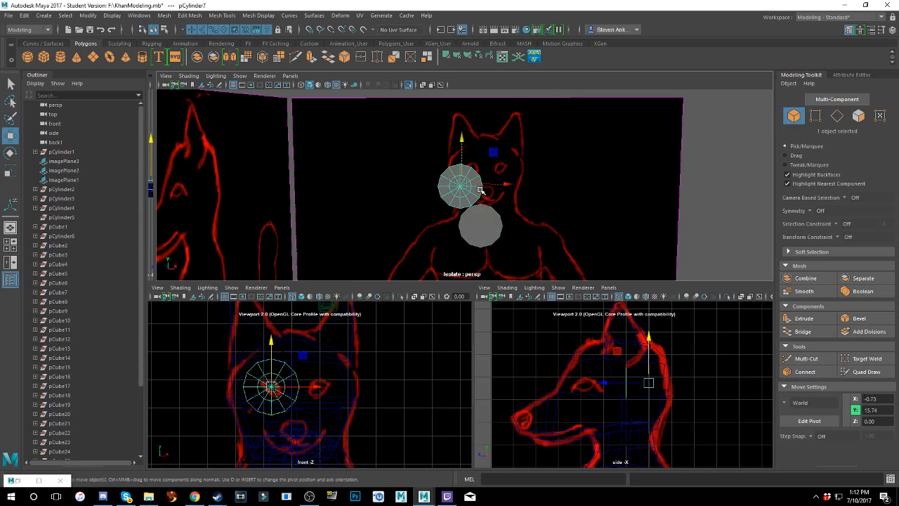
key("r")
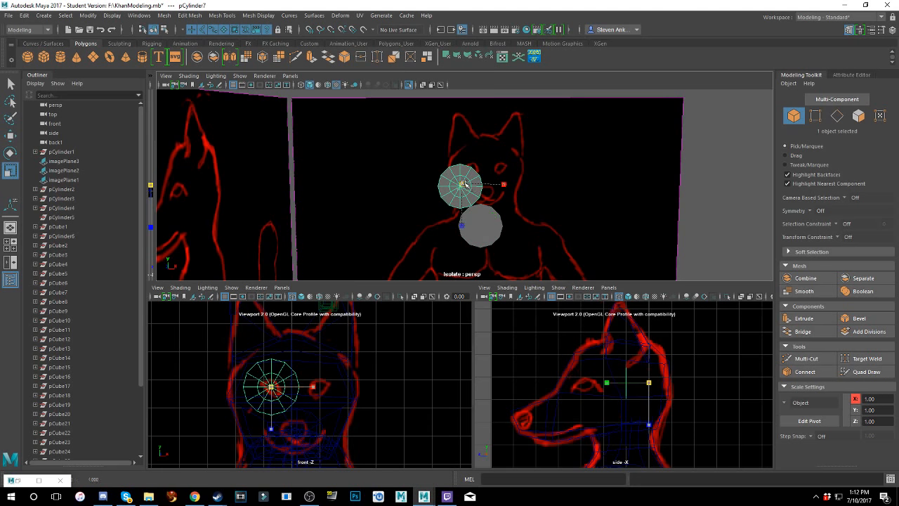
left_click_drag(460, 185, 513, 172)
scroll(464, 183, "up", 3)
key("ctrl+z")
key("ctrl+z")
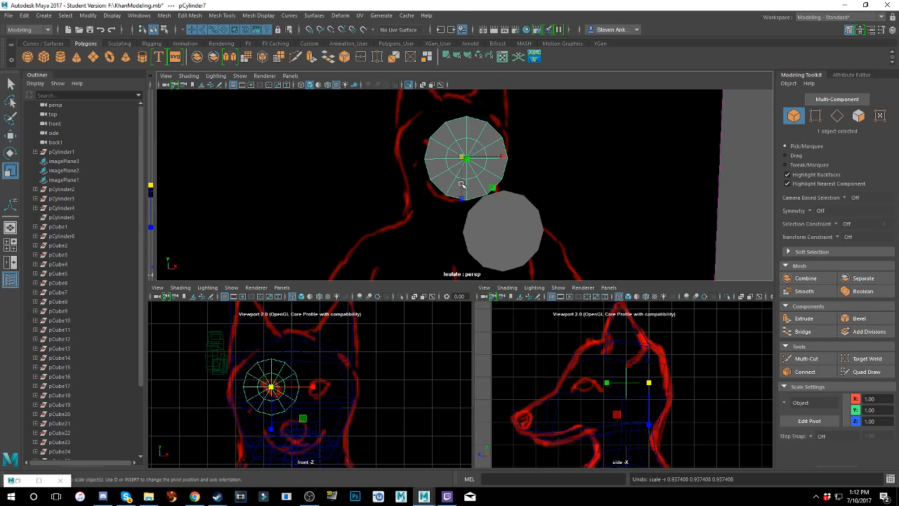
left_click_drag(462, 184, 467, 163, "alt")
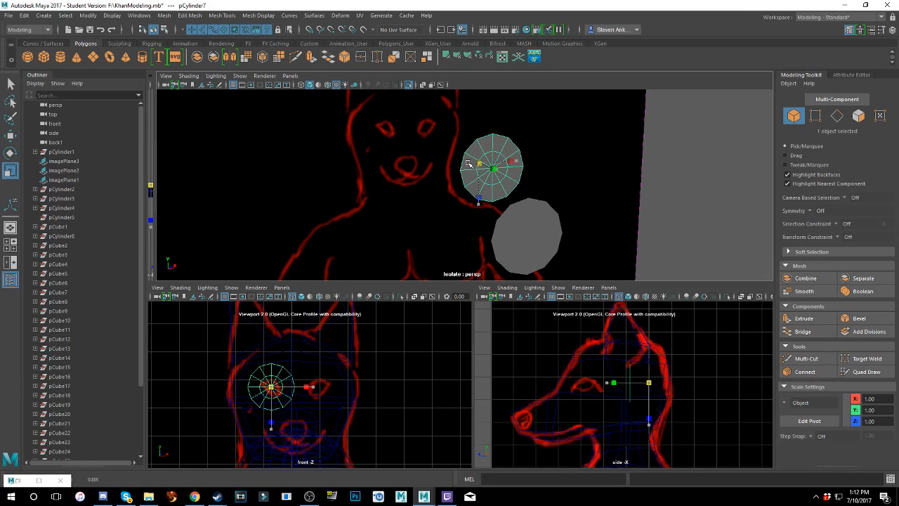
- Scale the mouth disc down uniformly to about 0.73 and compare its size with the eye disc
left_click(511, 230)
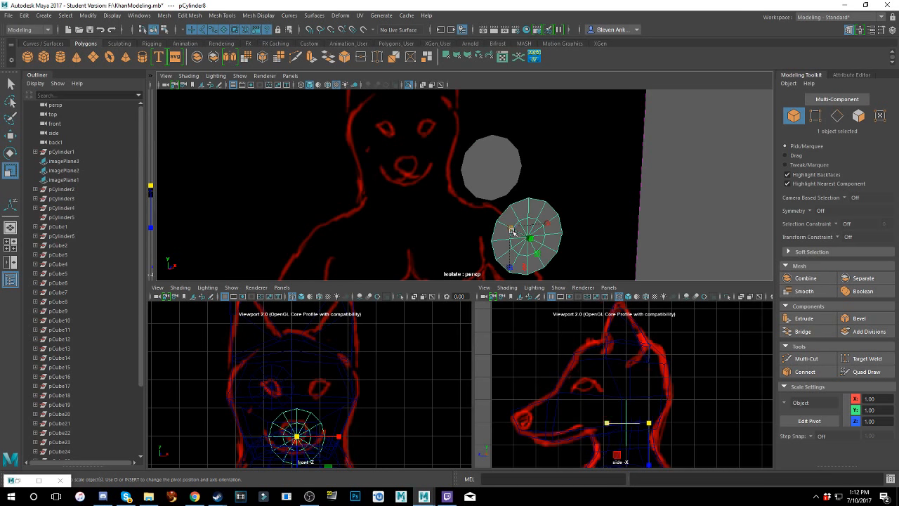
left_click_drag(512, 230, 512, 205)
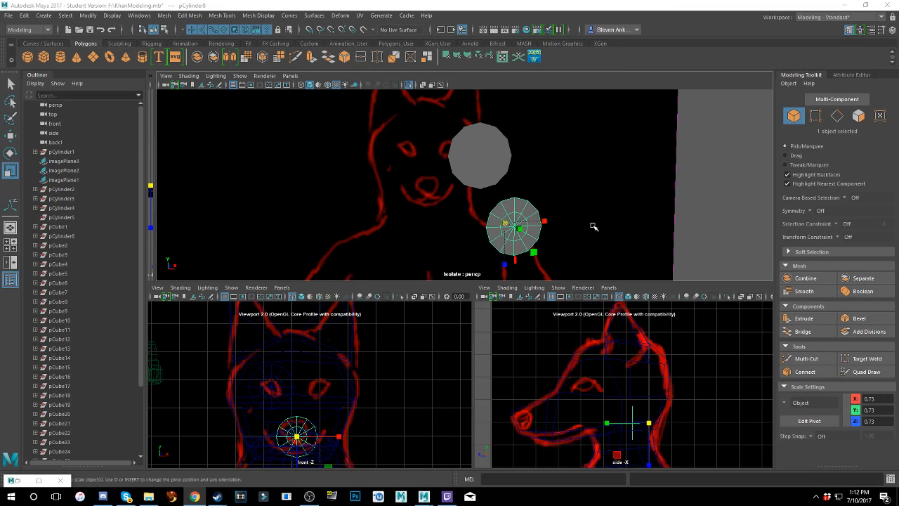
left_click(495, 152)
left_click_drag(569, 235, 582, 187, "alt")
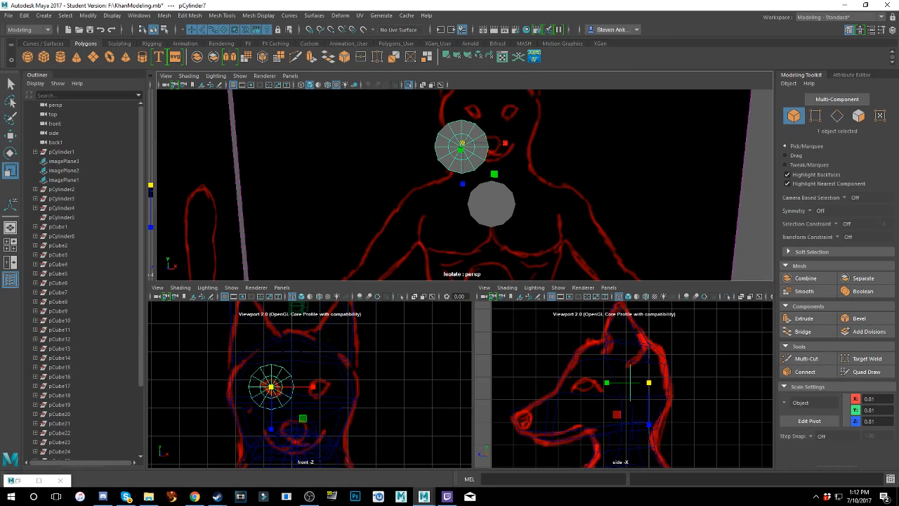
left_click_drag(502, 209, 515, 194, "alt")
left_click(519, 201)
middle_click_drag(569, 224, 558, 179, "alt")
scroll(558, 178, "down", 5)
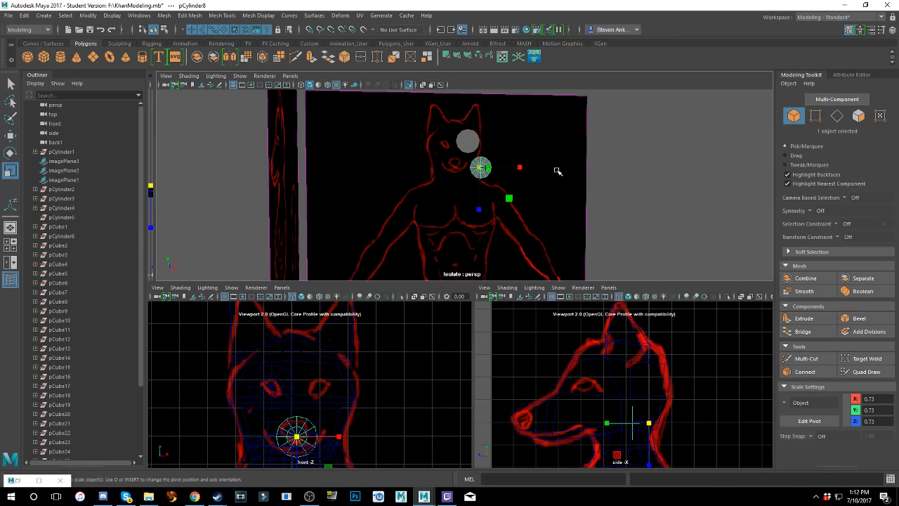
- Isolate the eye disc, the mouth disc and the front image plane in the front view
scroll(410, 414, "up", 3)
scroll(411, 415, "down", 6)
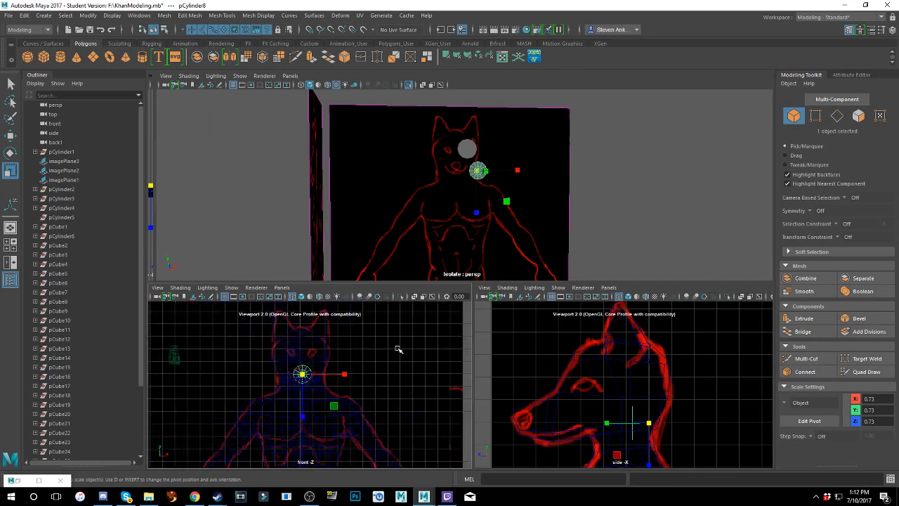
scroll(255, 424, "up", 2)
left_click_drag(202, 443, 418, 359)
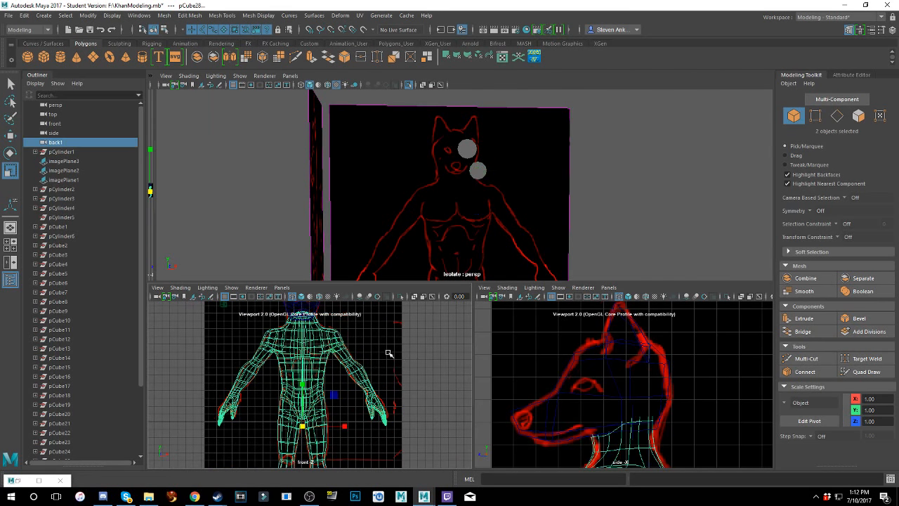
middle_click_drag(389, 354, 397, 405, "alt")
scroll(321, 365, "up", 5)
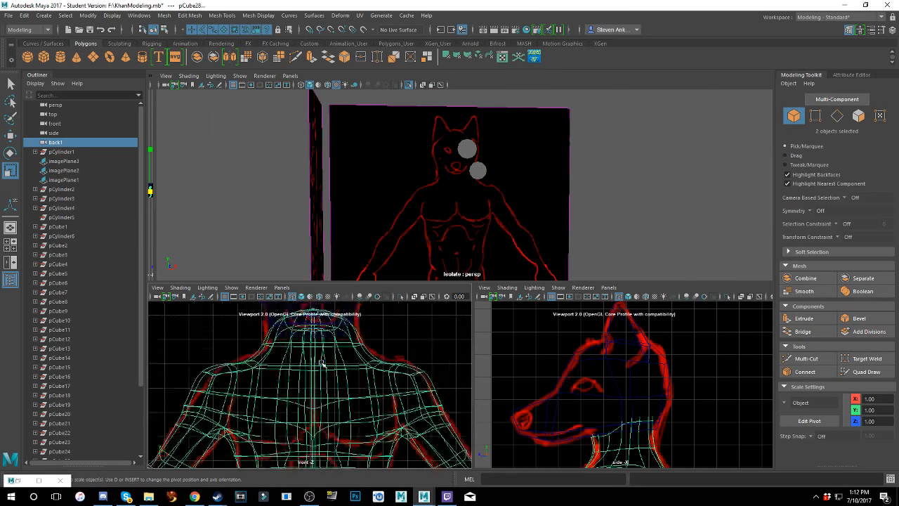
left_click(326, 359)
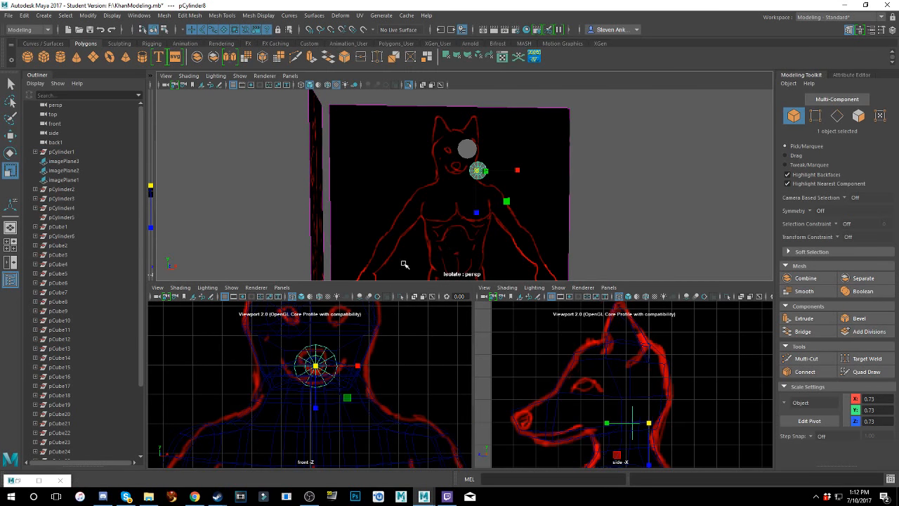
middle_click_drag(304, 338, 309, 396, "alt")
left_click(309, 357, "shift")
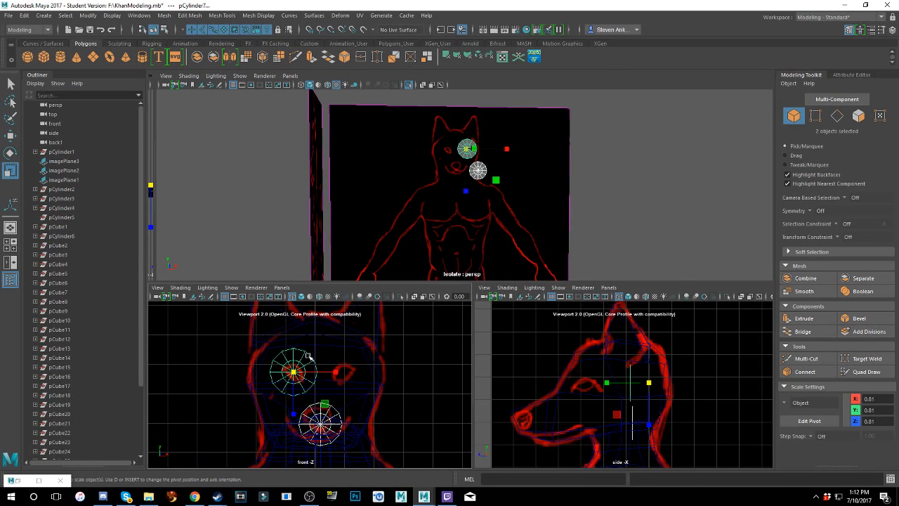
left_click(452, 397, "shift")
key("f")
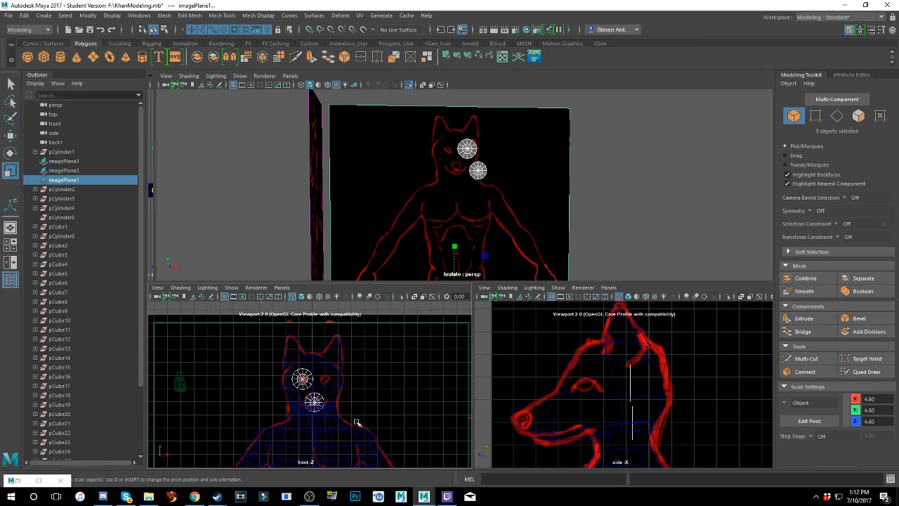
left_click(232, 288)
mouse_move(253, 117)
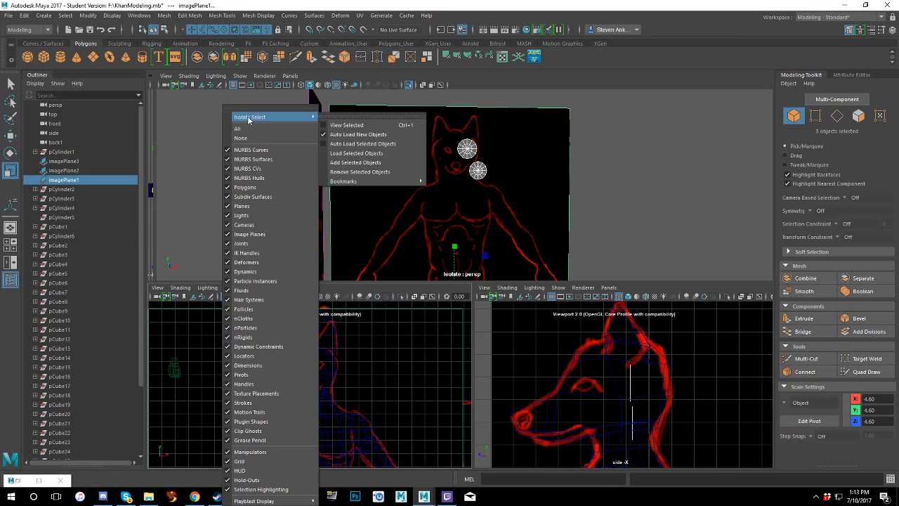
left_click(351, 123)
scroll(382, 379, "up", 6)
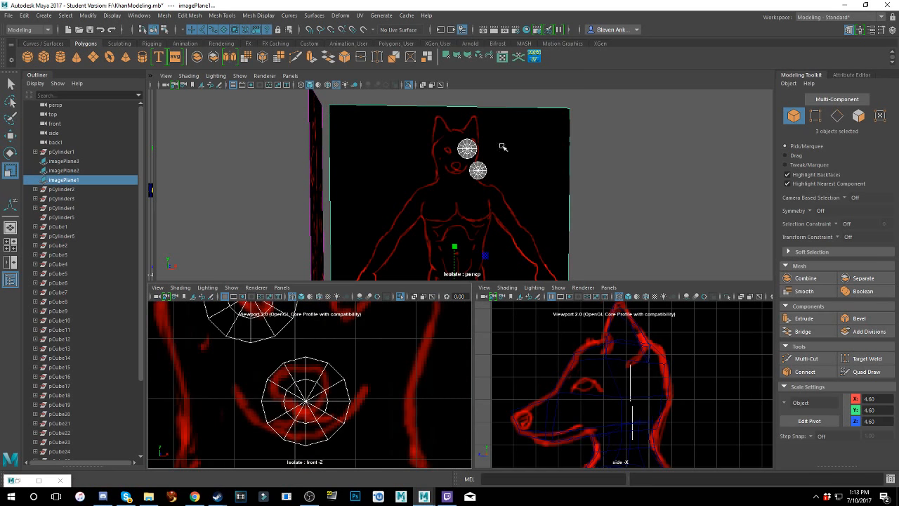
- Lower the mouth disc onto the mouth line of the front sketch, to about Y 13.72
scroll(491, 219, "up", 4)
scroll(491, 218, "up", 3)
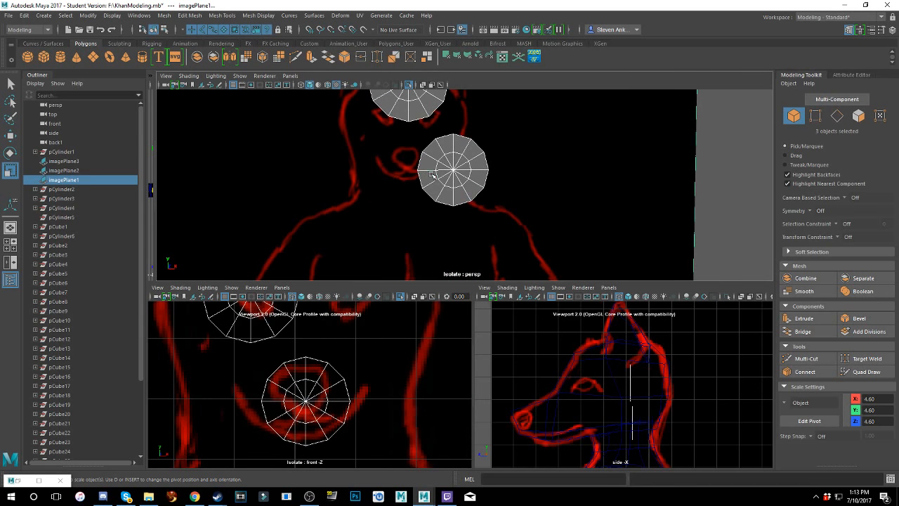
left_click(434, 176)
key("w")
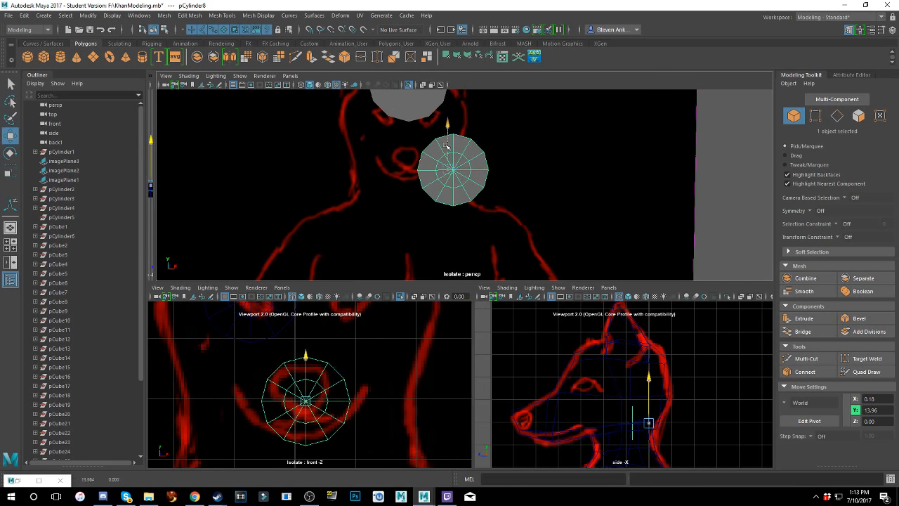
left_click_drag(445, 145, 446, 158)
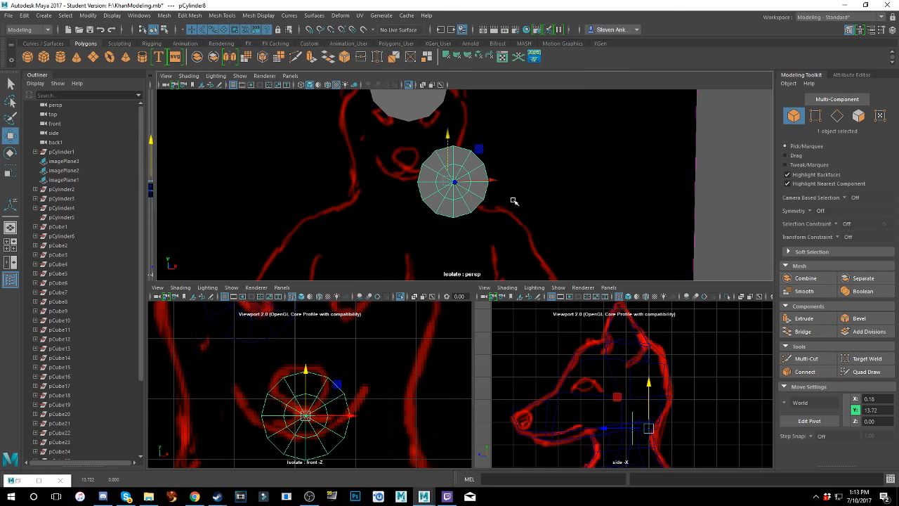
left_click_drag(514, 201, 508, 201, "alt")
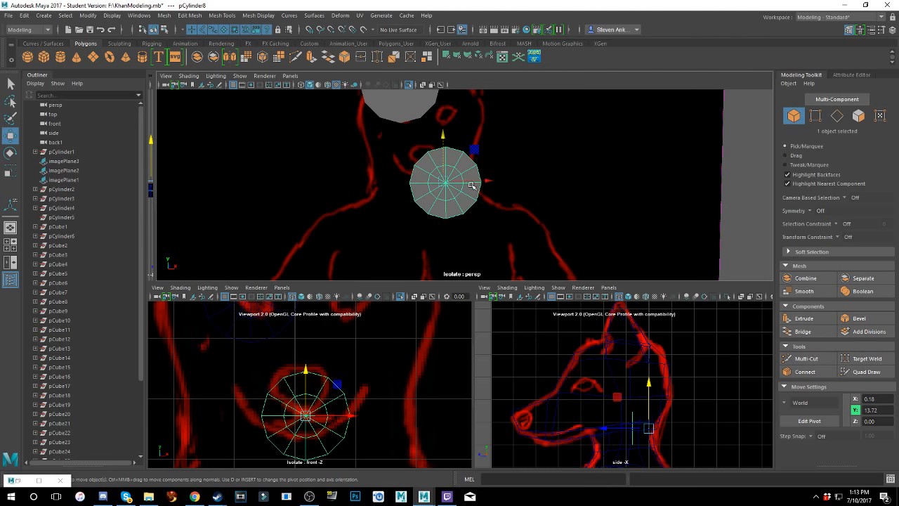
scroll(385, 365, "down", 5)
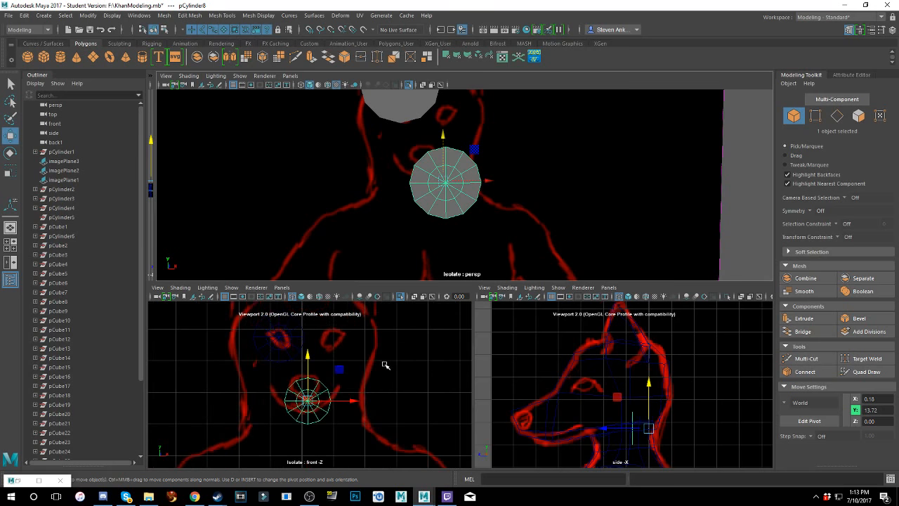
scroll(385, 364, "up", 2)
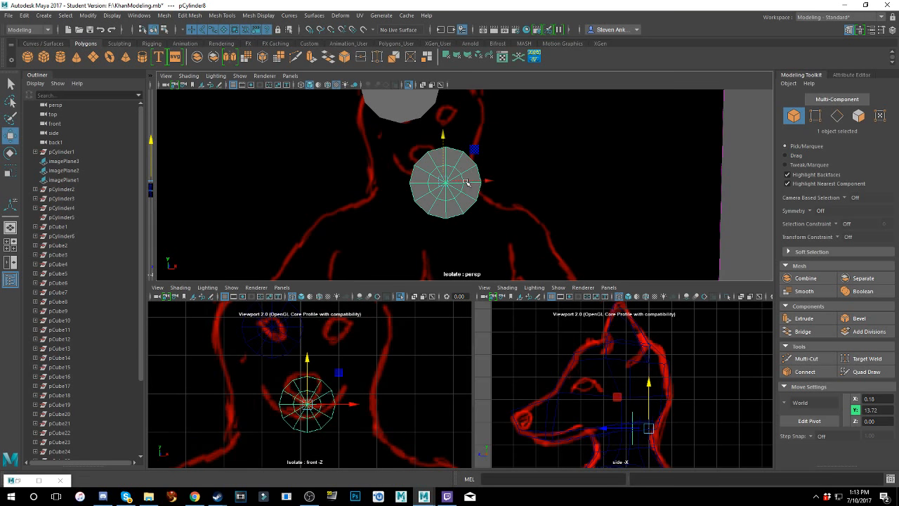
- Centre the mouth disc at X 0 and move it forward to the snout tip, at about Z 4.41
left_click_drag(466, 182, 457, 181)
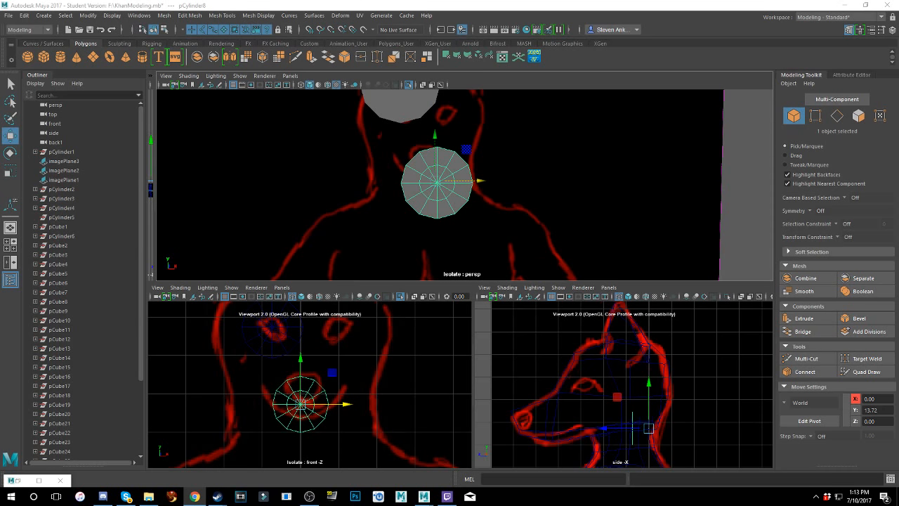
left_click_drag(428, 189, 762, 271, "alt")
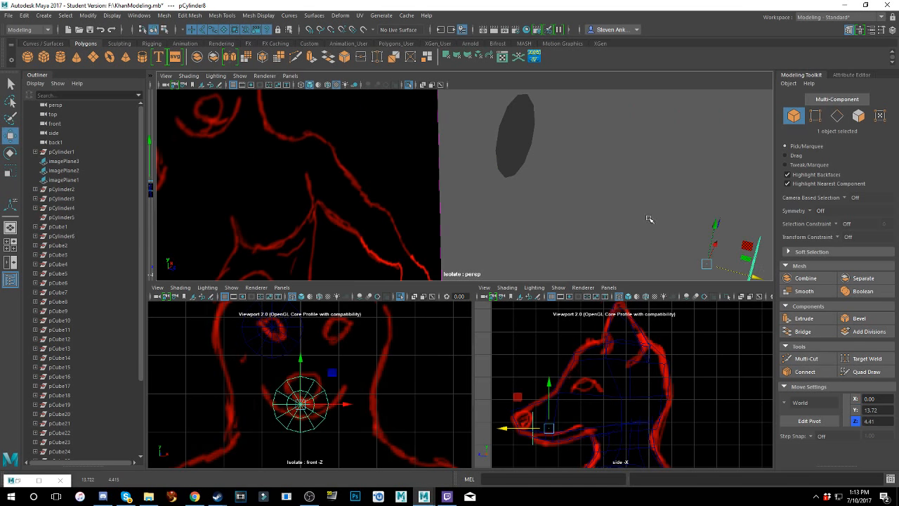
left_click_drag(648, 218, 584, 206, "alt")
left_click_drag(469, 185, 522, 187, "alt")
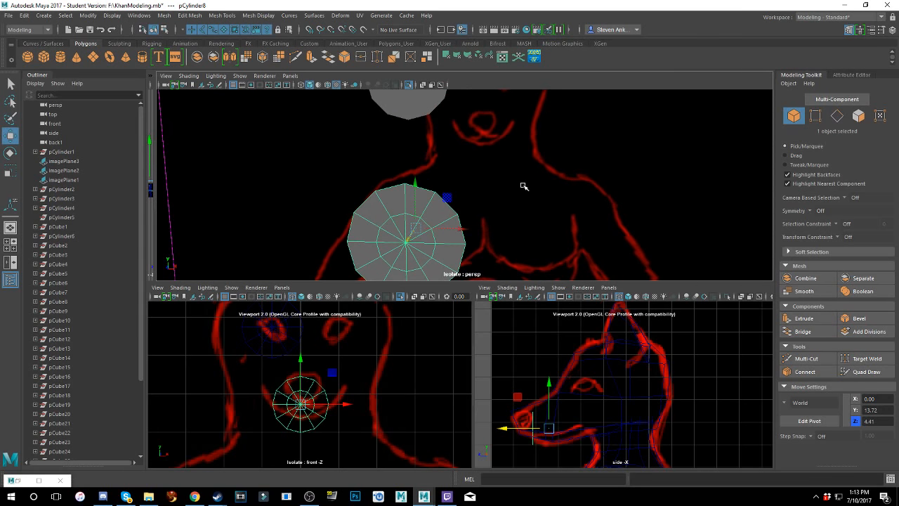
- Lower the top centre vertex of the mouth disc's inner ring to about Y 13.92
key("f")
right_click_drag(524, 165, 479, 165)
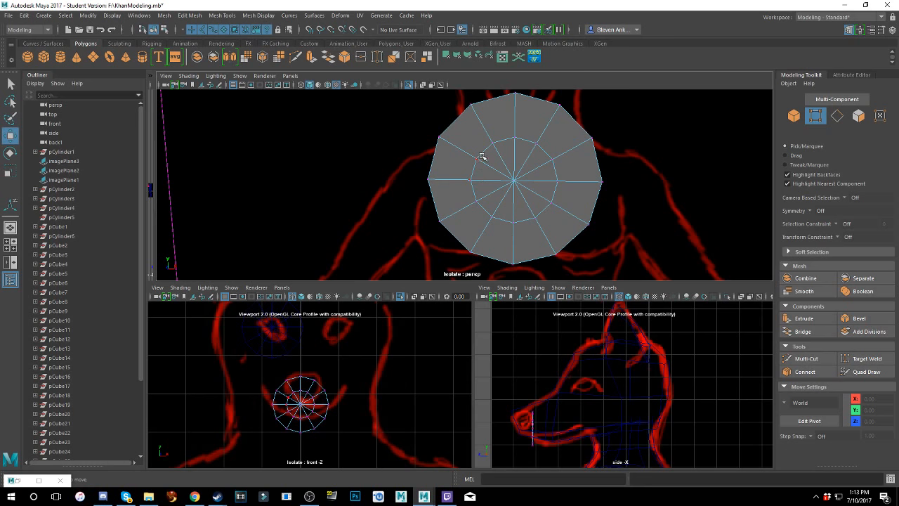
left_click(482, 156)
left_click(554, 160, "shift")
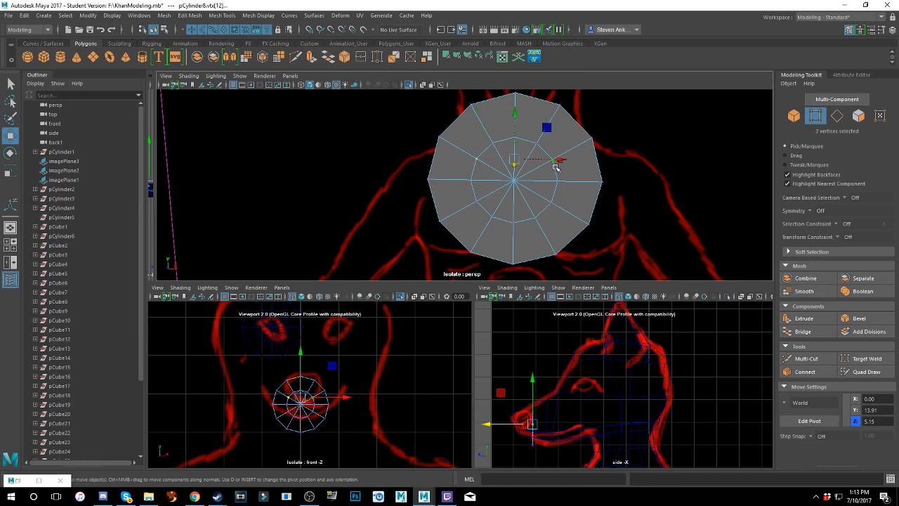
left_click(536, 144, "shift")
left_click(495, 139, "shift")
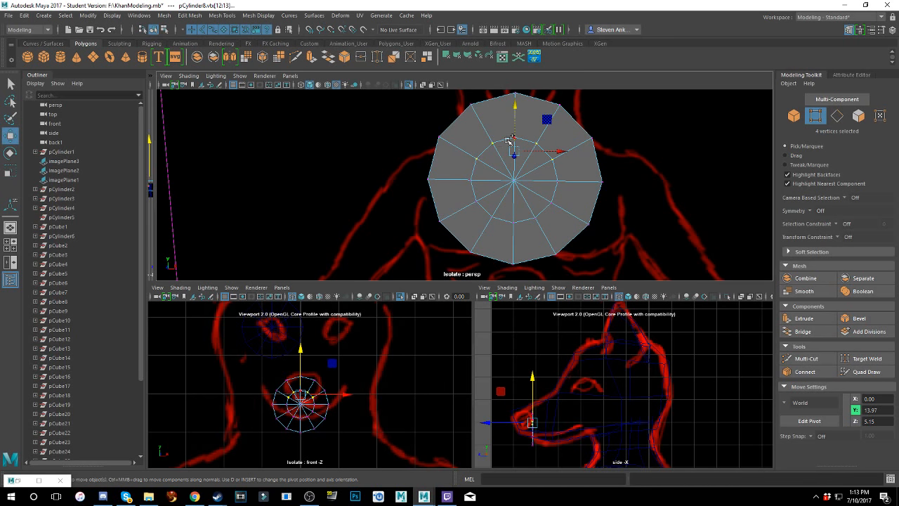
scroll(519, 138, "up", 3)
left_click(546, 108)
scroll(546, 108, "down", 3)
scroll(545, 135, "up", 3)
left_click(546, 109)
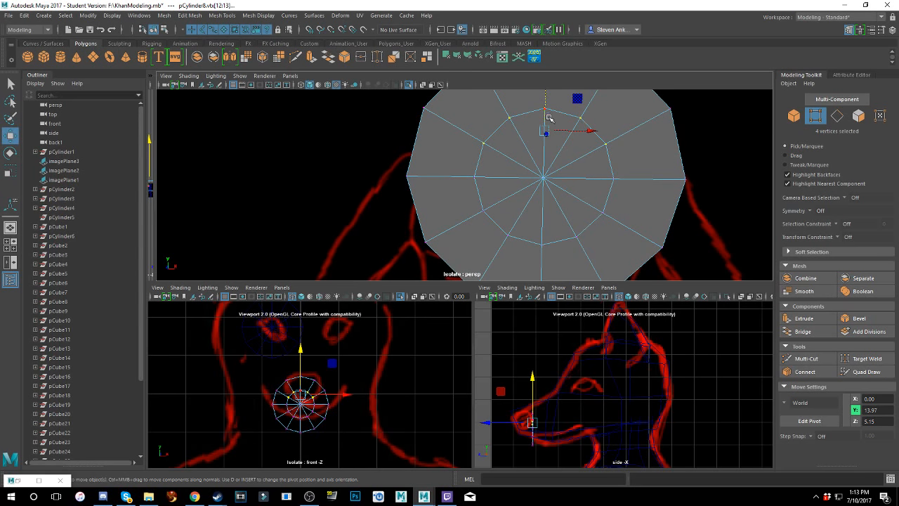
left_click(547, 114)
middle_click_drag(599, 125, 580, 155, "alt")
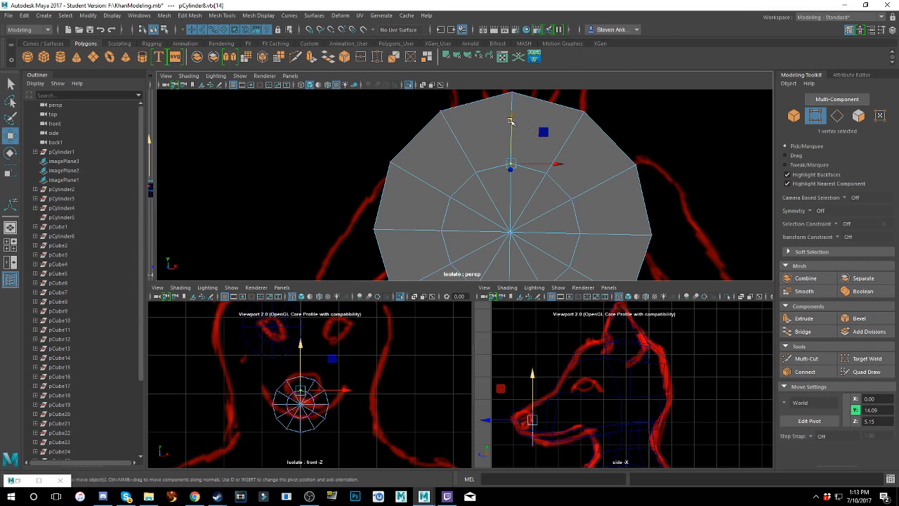
left_click_drag(510, 121, 518, 167)
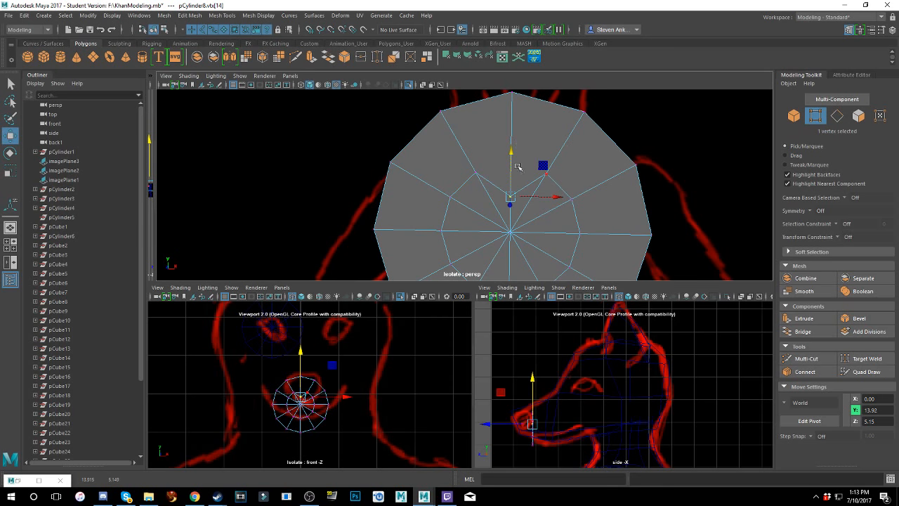
- Move the whole mouth disc down to about Y 13.55
right_click_drag(518, 166, 562, 132)
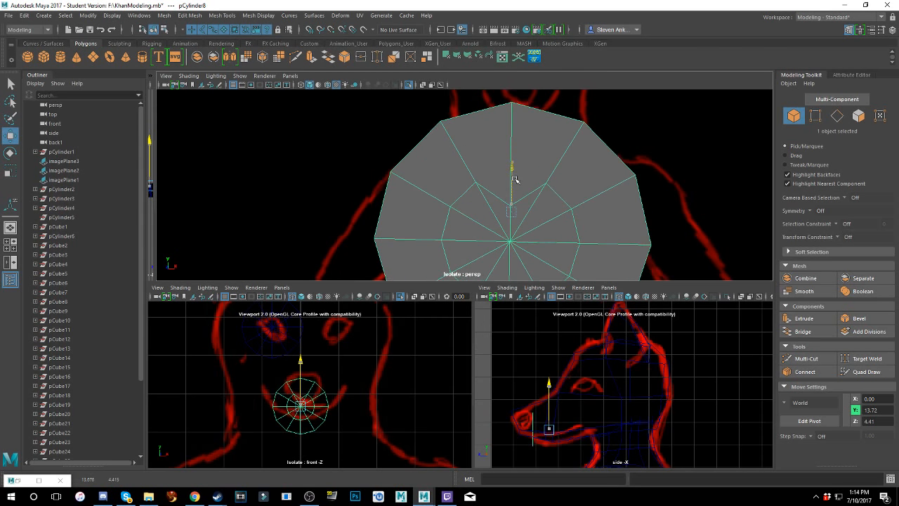
left_click_drag(515, 180, 516, 196)
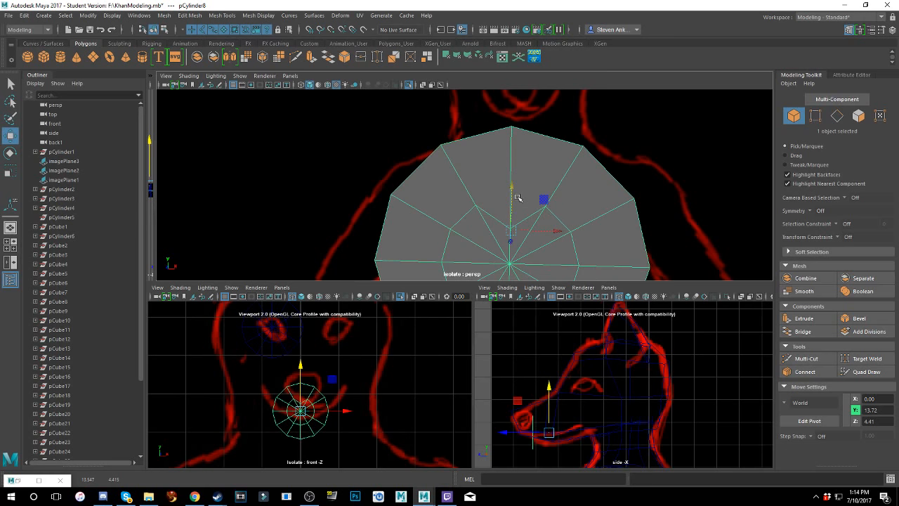
middle_click_drag(531, 205, 528, 147, "alt")
- Lower the two inner-ring vertices flanking the top centre one slightly, and the next outer pair to about Y 13.65
right_click_drag(455, 172, 421, 169)
left_click(474, 149)
left_click(543, 150, "shift")
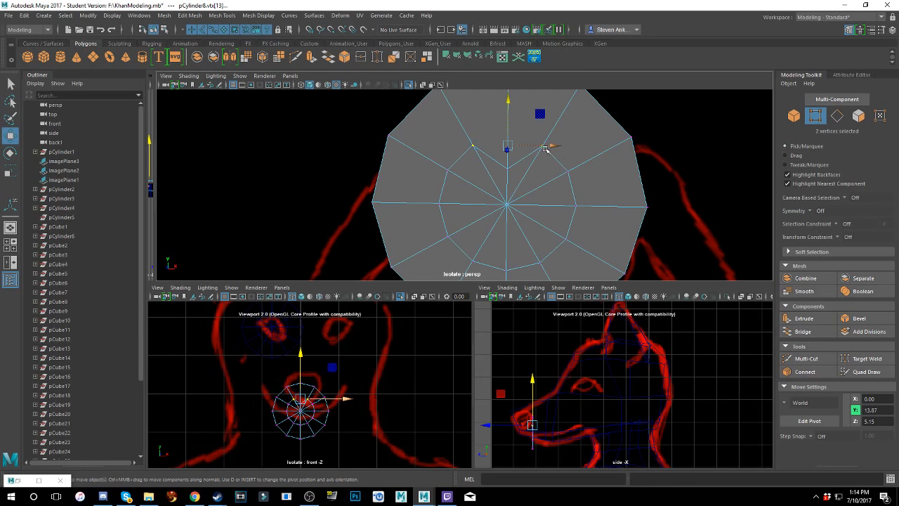
left_click(448, 170)
left_click(567, 171, "shift")
left_click_drag(507, 137, 510, 151)
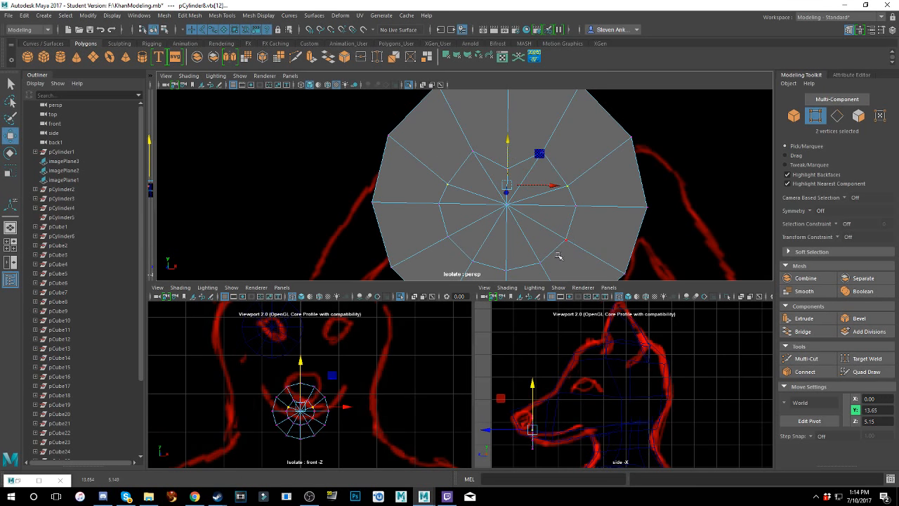
- Raise the bottom centre vertex of the mouth disc's inner ring to about Y 13.22
left_click(542, 263)
middle_click_drag(542, 263, 554, 182, "alt")
left_click(525, 194)
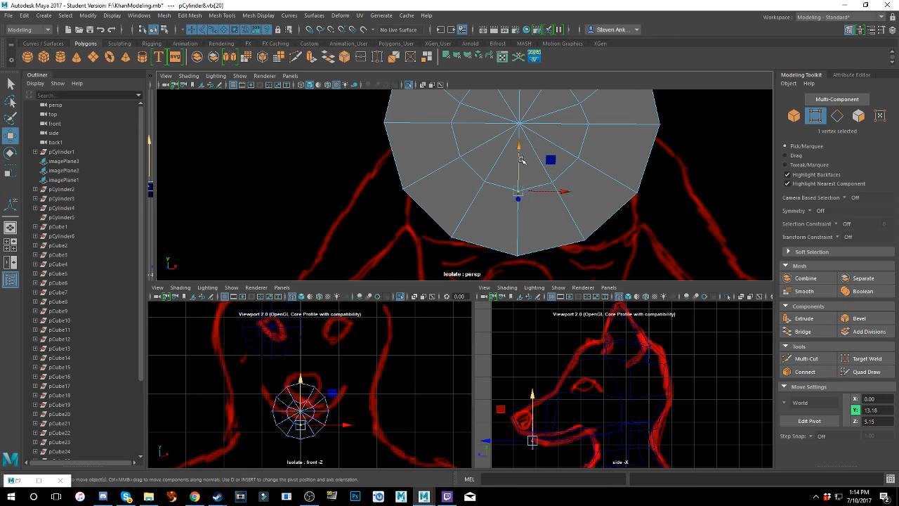
left_click_drag(520, 157, 518, 141)
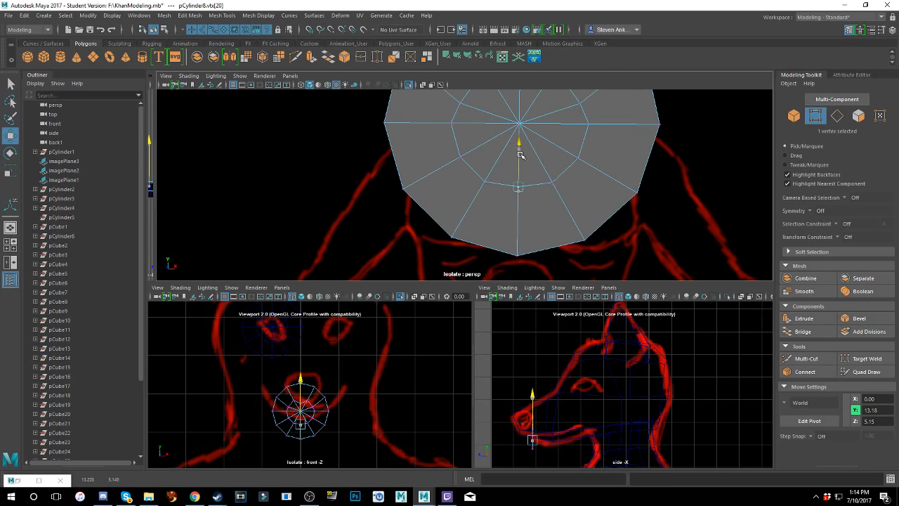
- Raise the five lower vertices of the inner ring together to about Y 13.41
left_click(459, 158)
left_click(484, 181, "shift")
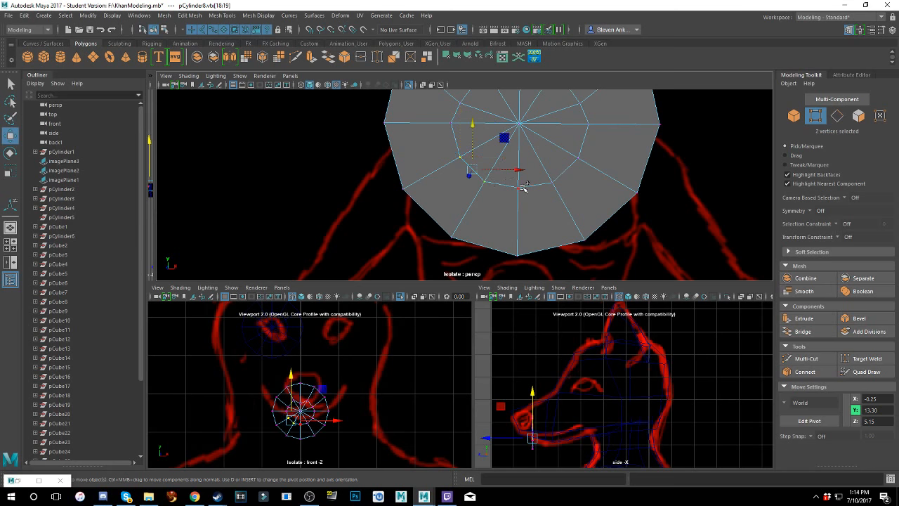
left_click(521, 186, "shift")
left_click(555, 184, "shift")
left_click(574, 163, "shift")
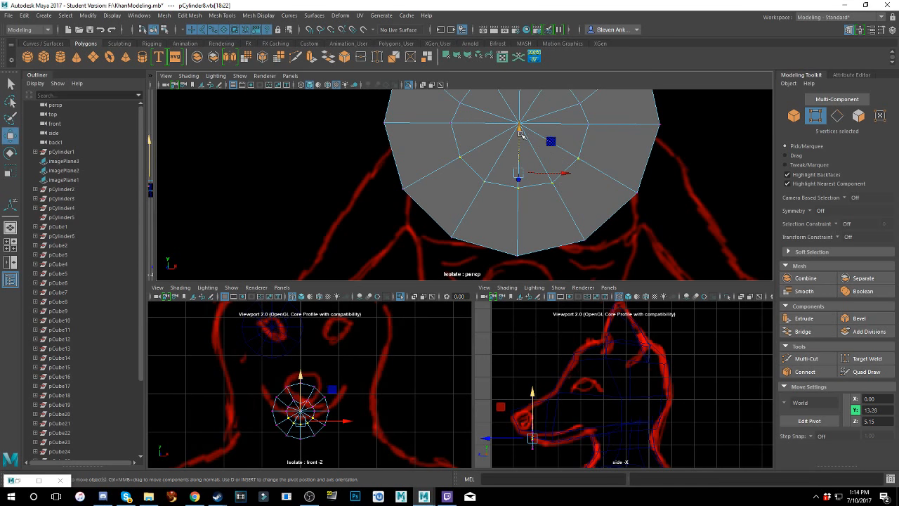
left_click_drag(520, 132, 524, 110)
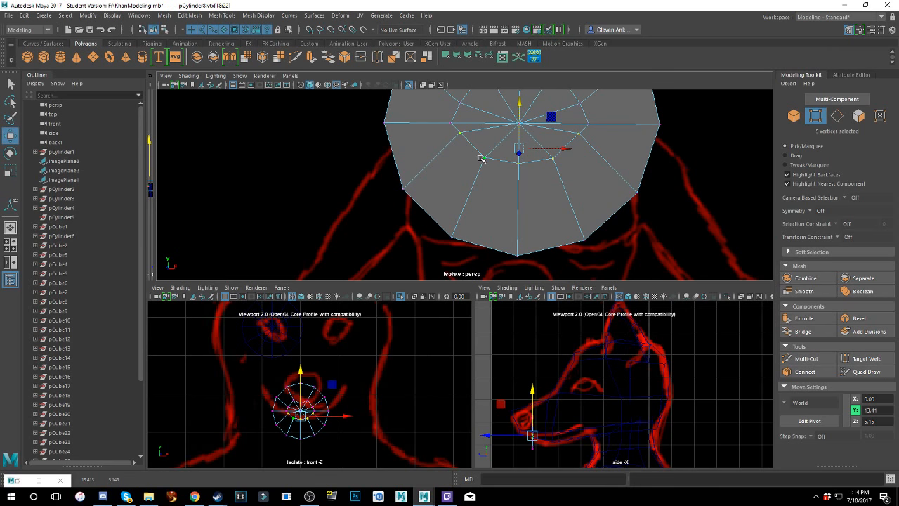
- Lower the outermost pair of those five lower inner-ring vertices to about Y 13.44
left_click(462, 133)
left_click(577, 135)
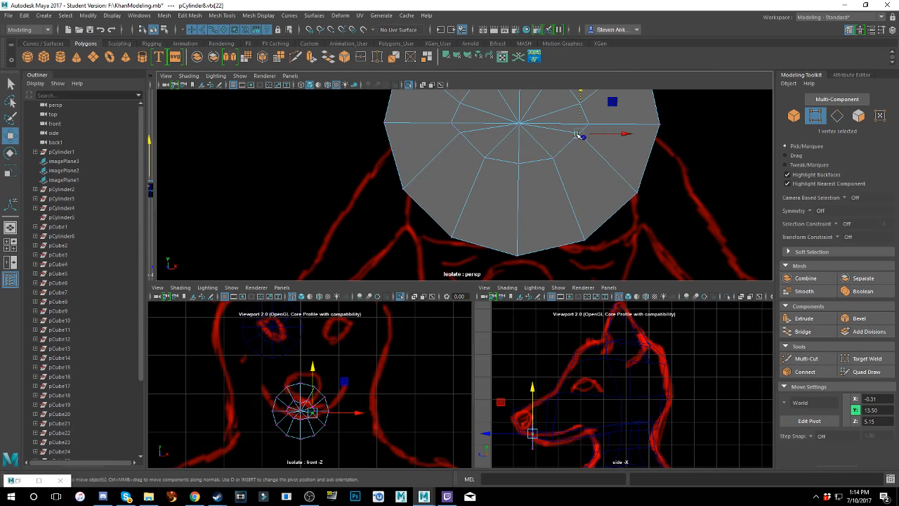
left_click(464, 136, "shift")
mouse_move(498, 145)
left_mouse_down("alt")
mouse_move(485, 172)
mouse_move(497, 159)
left_mouse_up("alt")
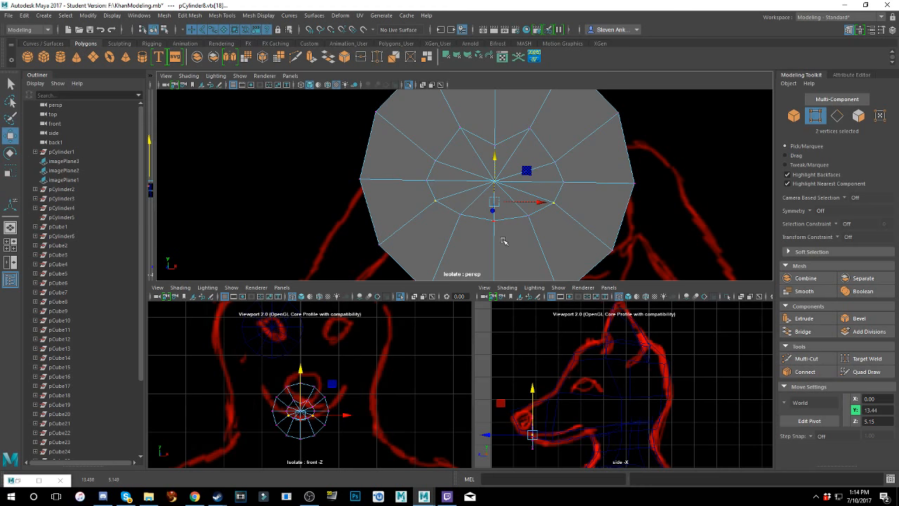
- Lower the two inner-ring vertices beside the top centre one individually, to about Y 13.79
left_click_drag(506, 238, 436, 238, "alt")
middle_click_drag(436, 238, 480, 229, "alt")
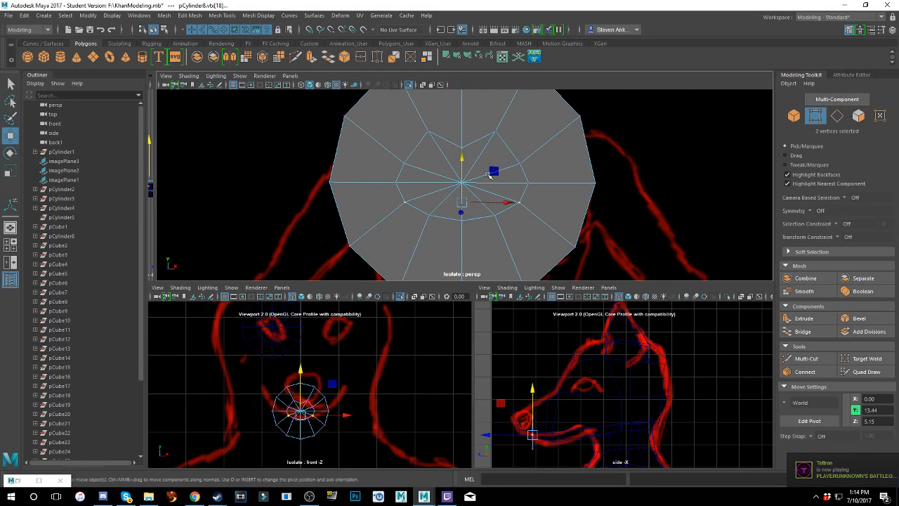
scroll(490, 180, "up", 2)
left_click(426, 220)
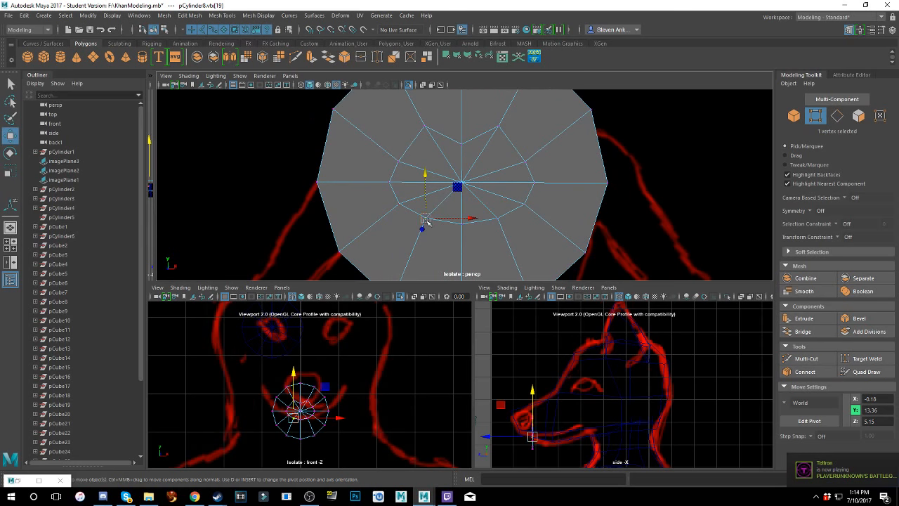
left_click(398, 162)
left_click(499, 127)
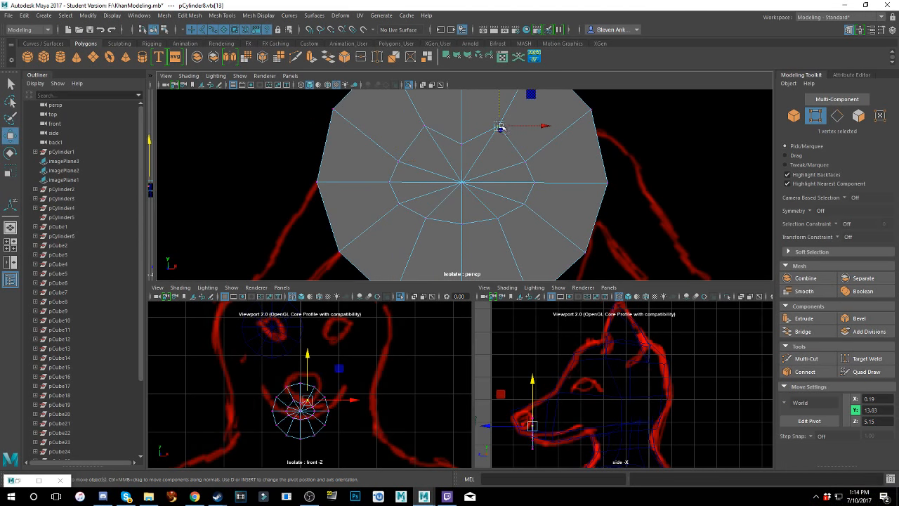
left_click(423, 129)
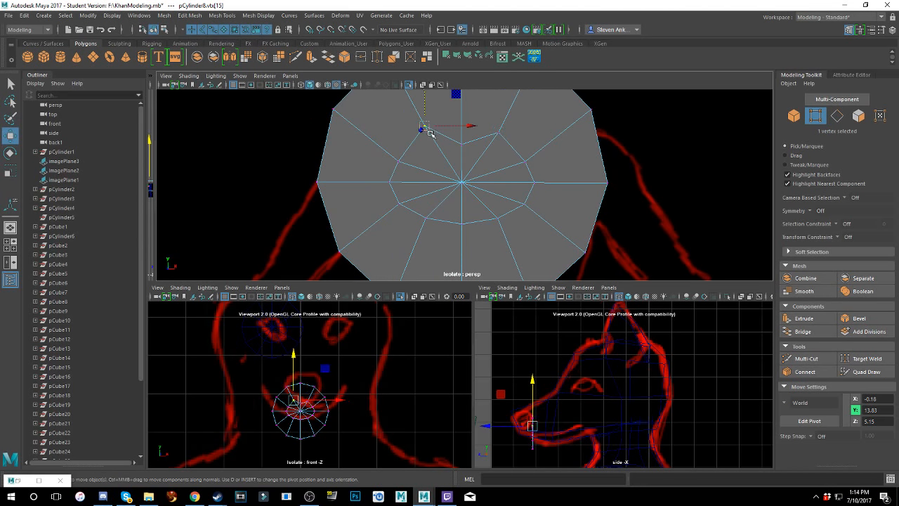
left_click_drag(429, 106, 430, 116)
left_click_drag(436, 207, 450, 209, "alt")
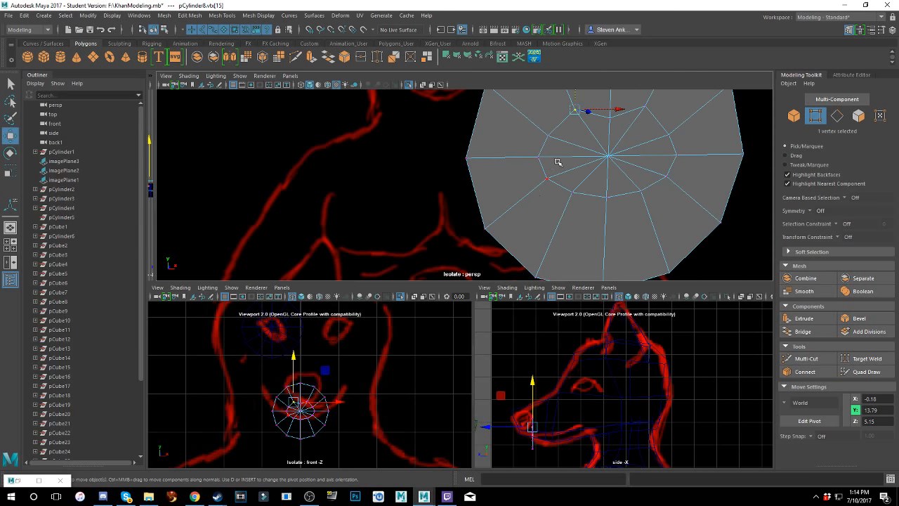
left_click(547, 177, "shift")
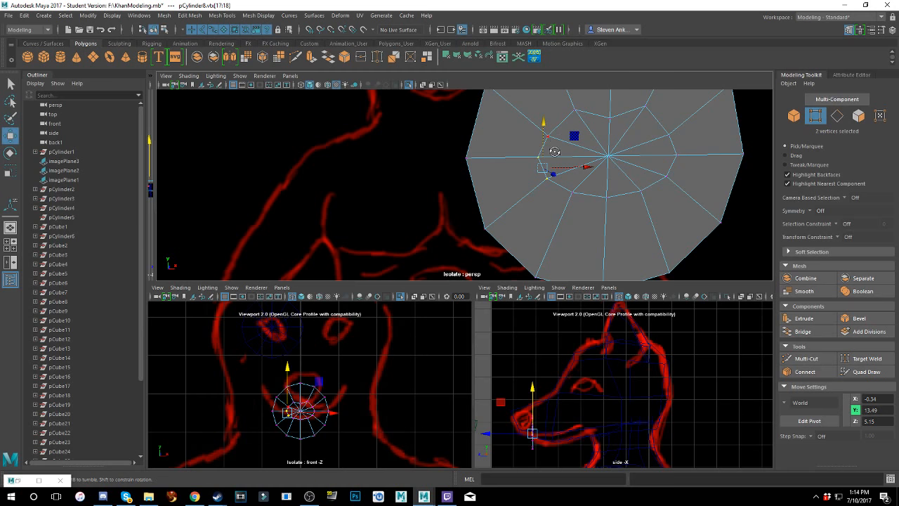
left_click_drag(552, 150, 478, 179, "alt")
left_click(474, 188, "shift")
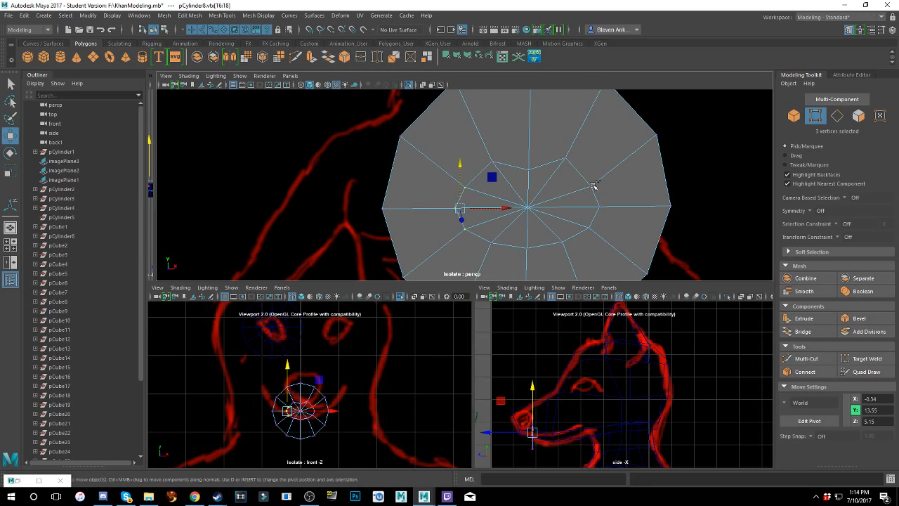
left_click(594, 185, "shift")
left_click(600, 203, "shift")
left_click(591, 230, "shift")
left_click_drag(670, 230, 566, 225, "alt")
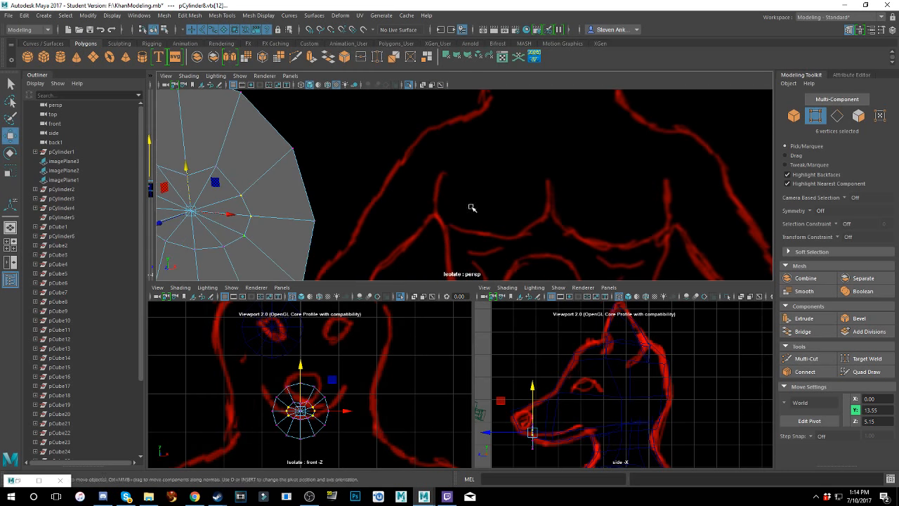
left_click_drag(472, 207, 550, 192, "alt")
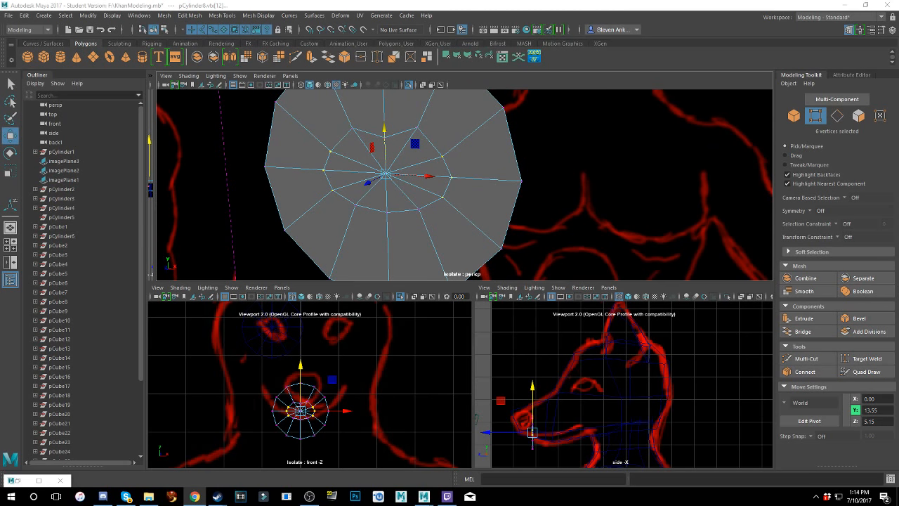
left_click_drag(470, 172, 507, 210, "alt")
- Select the top three vertices of the mouth disc's outer rim
left_click(499, 136)
left_click(495, 139)
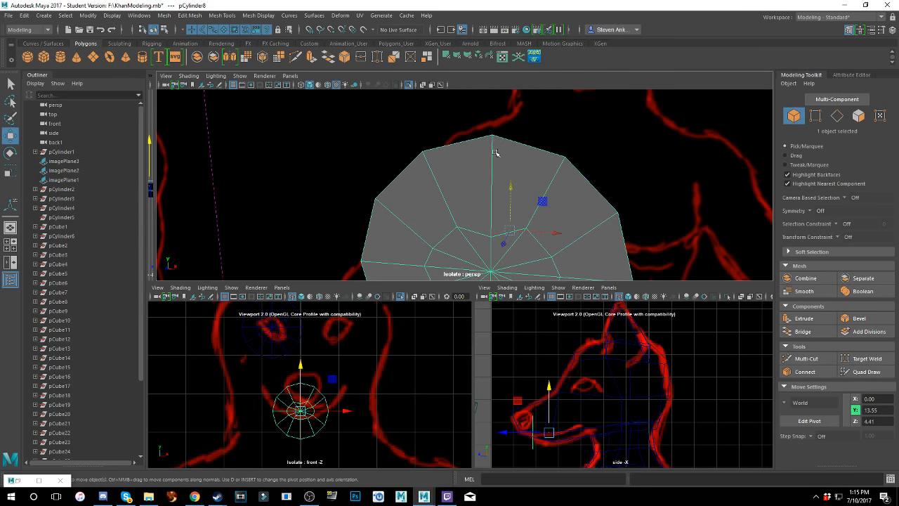
right_click_drag(493, 136, 431, 141)
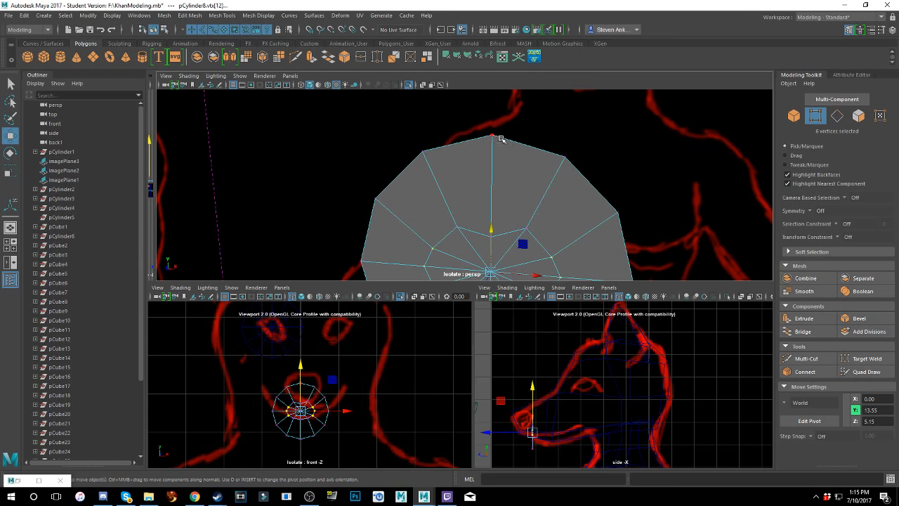
left_click(431, 148)
left_click(426, 151, "shift")
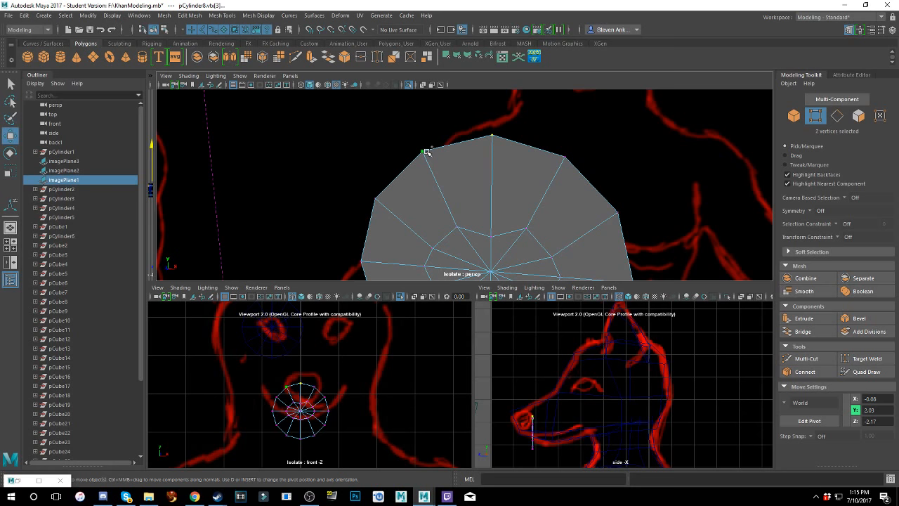
key("ctrl+z")
left_click(426, 155)
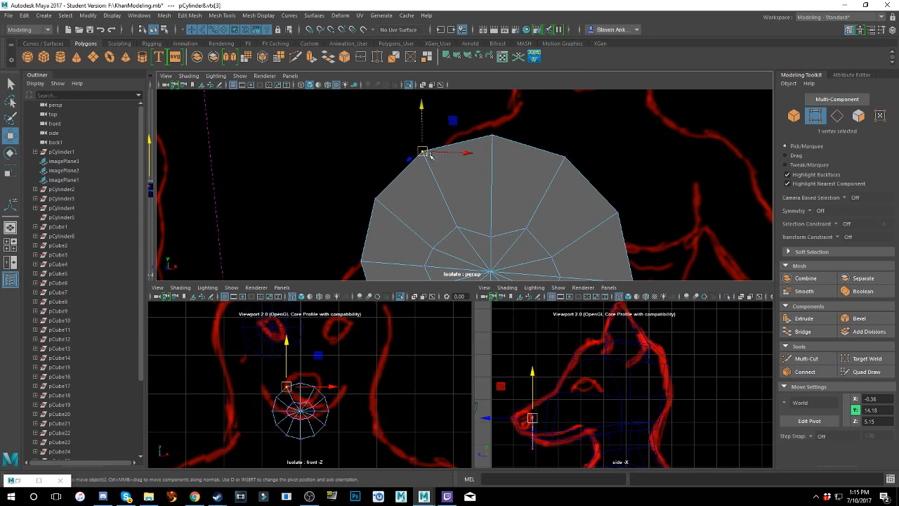
left_click(491, 136, "shift")
left_click(491, 137, "shift")
left_click(566, 158, "shift")
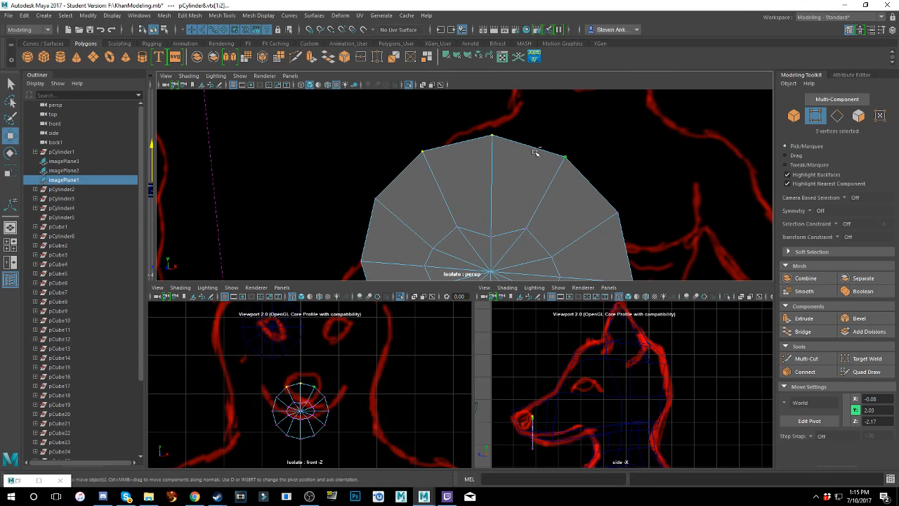
- Drop the reference image plane from the selection and lower the disc's top three rim vertices to about Y 14.02
scroll(526, 158, "down", 5)
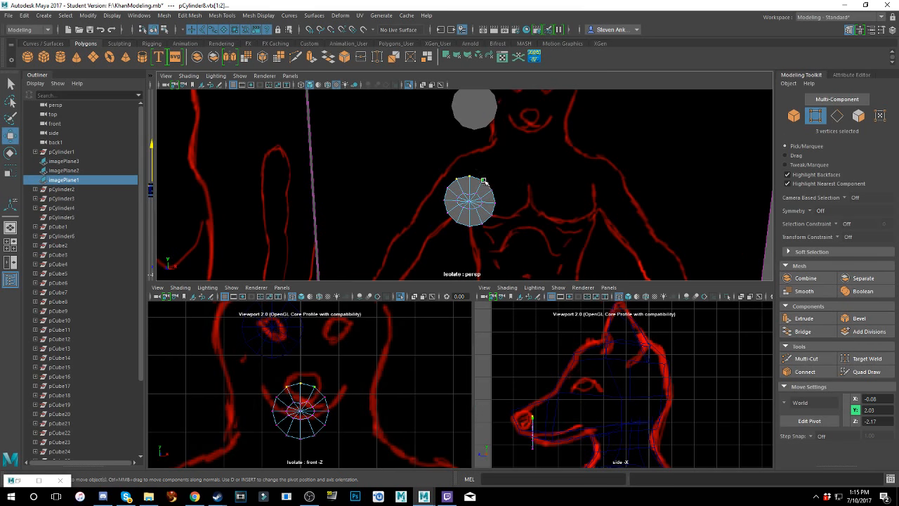
scroll(481, 169, "up", 6)
key("F8")
left_click(486, 155)
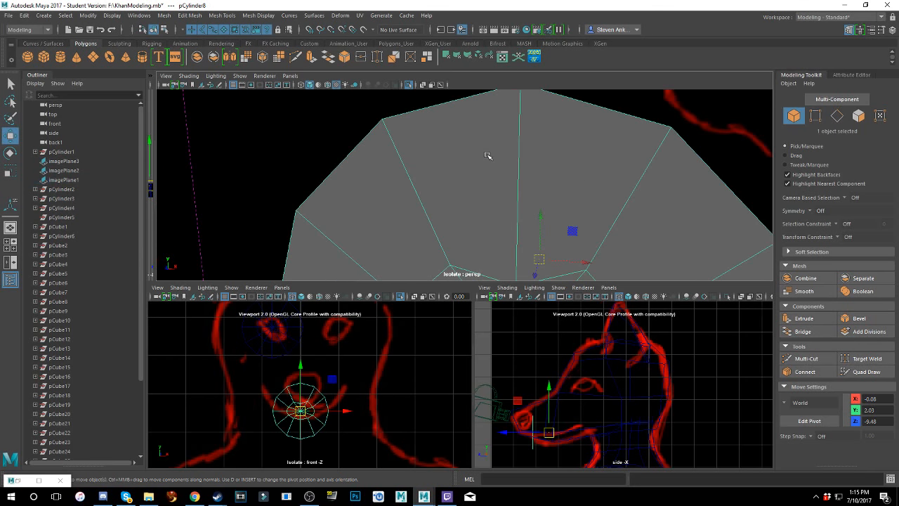
scroll(498, 147, "down", 3)
right_click_drag(484, 190, 457, 183)
scroll(456, 170, "up", 3)
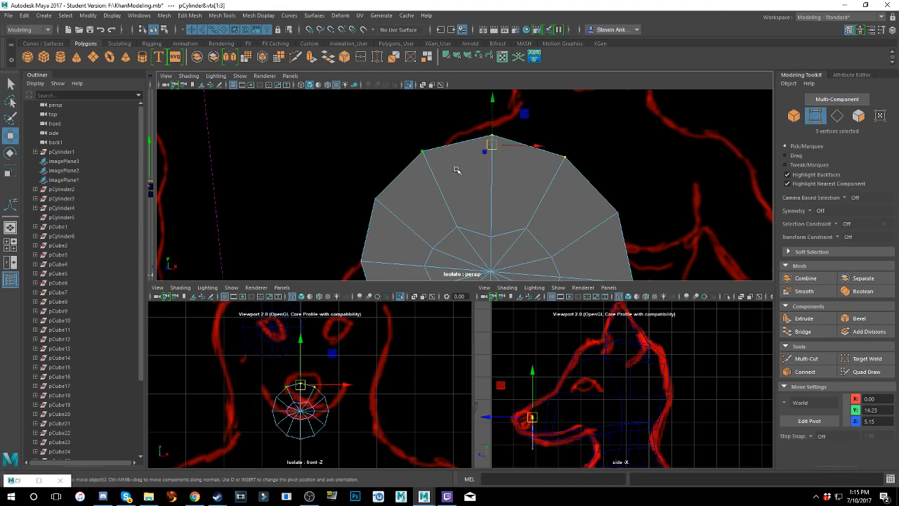
left_click_drag(480, 169, 476, 181, "alt")
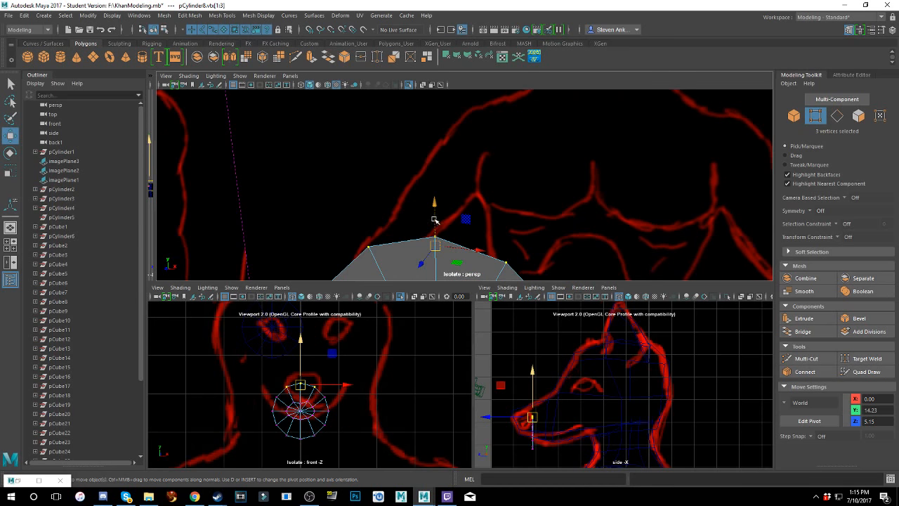
left_click_drag(431, 202, 428, 236)
left_click_drag(484, 235, 533, 217, "alt")
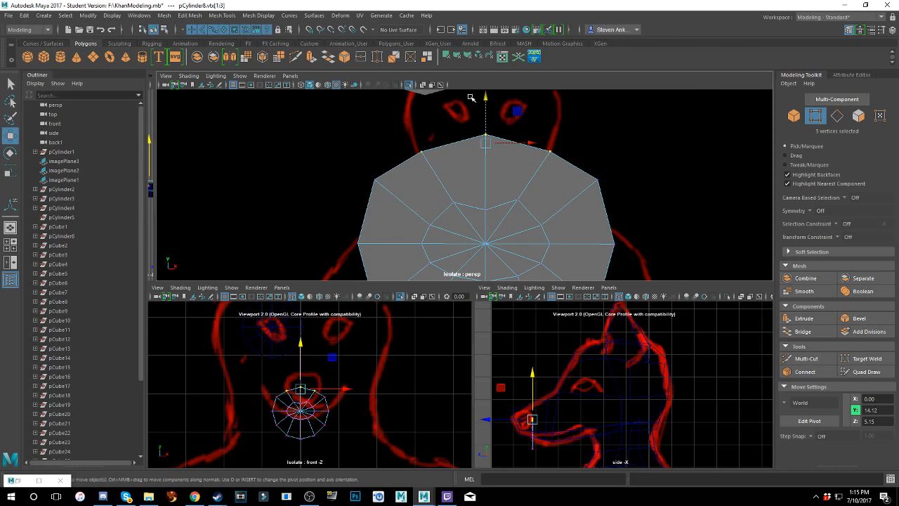
left_click_drag(490, 100, 487, 120)
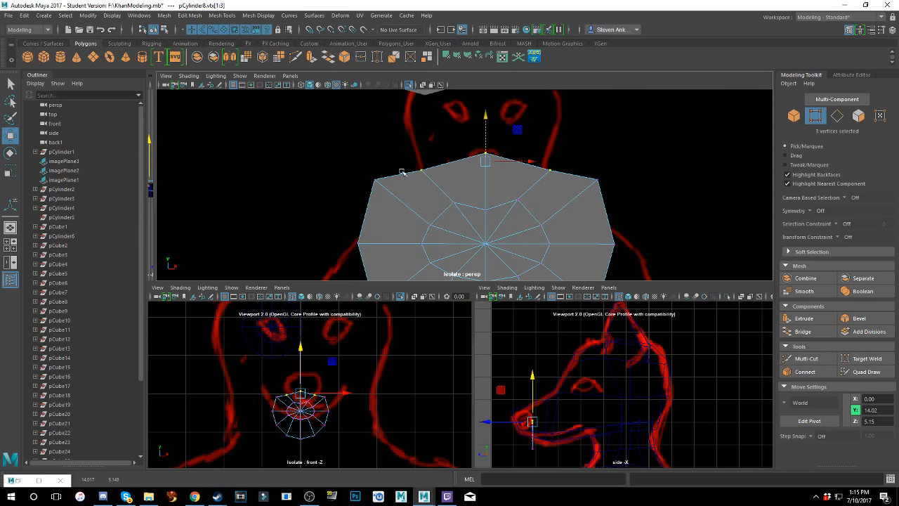
- Add the neighbouring rim vertex on each side and lower the five upper rim vertices together slightly
left_click(276, 397, "shift")
left_click(324, 396, "shift")
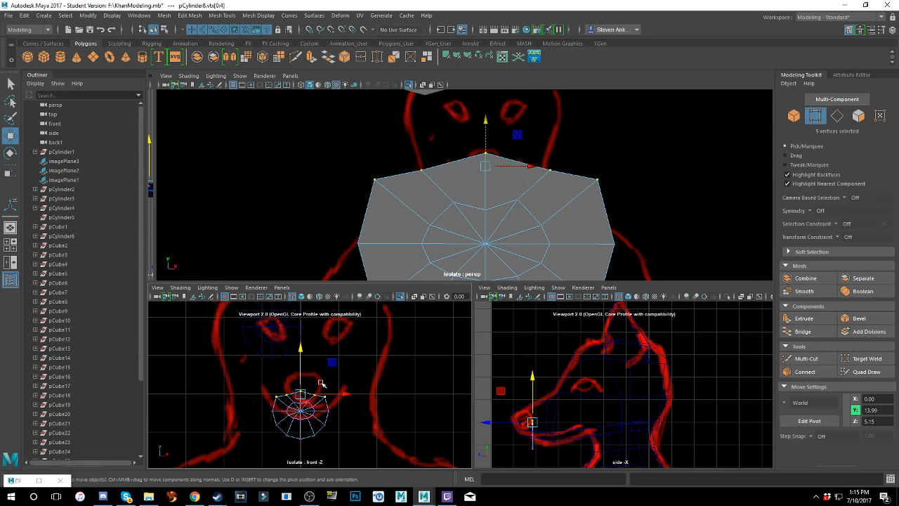
left_click_drag(300, 349, 304, 352)
- Spread the two inner-ring vertices beside the top centre slightly apart, and lower the top centre one to about Y 13.71
middle_click_drag(481, 277, 488, 223, "alt")
left_click(449, 212)
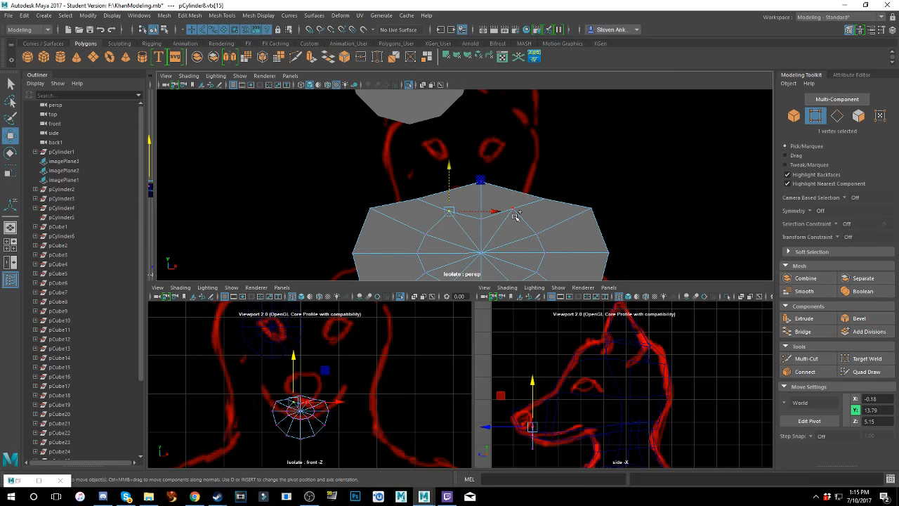
left_click(516, 211, "shift")
key("r")
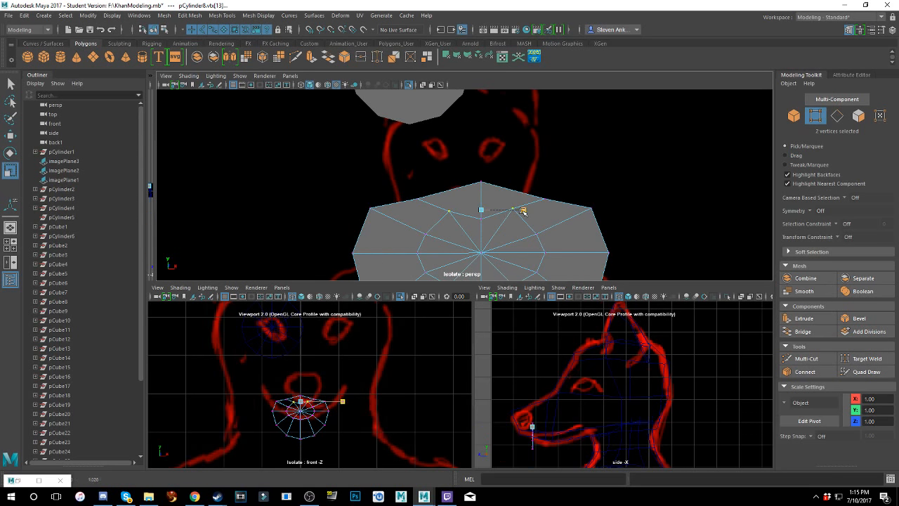
mouse_move(520, 210)
left_mouse_down()
mouse_move(538, 215)
mouse_move(527, 223)
left_mouse_up()
key("w")
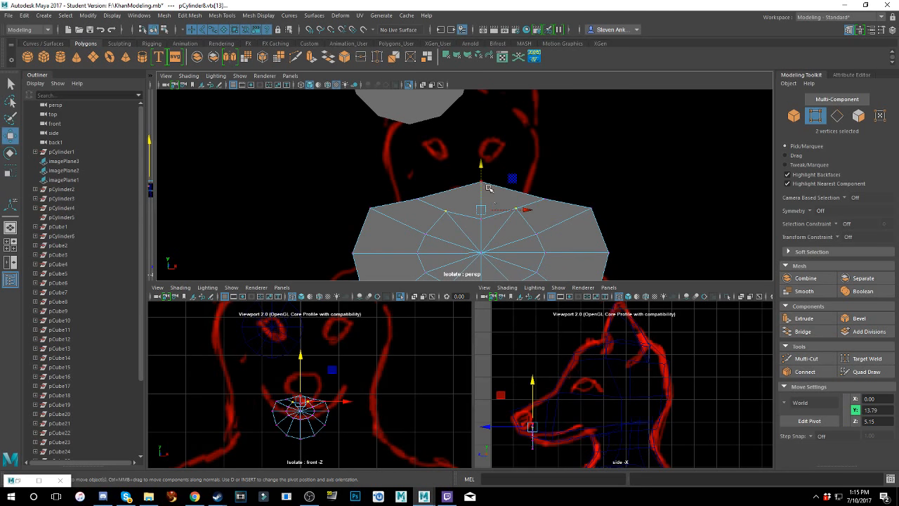
left_click(483, 222)
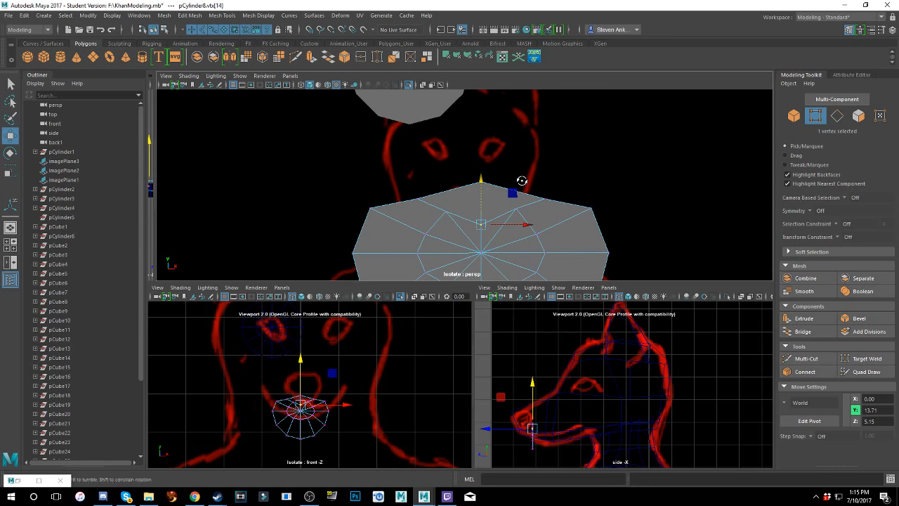
mouse_move(517, 184)
left_mouse_down("alt")
mouse_move(509, 173)
mouse_move(497, 189)
left_mouse_up("alt")
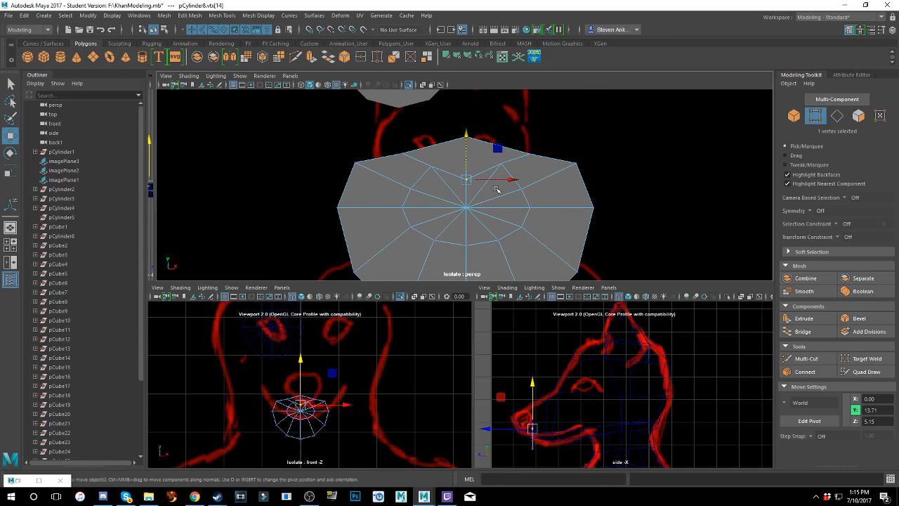
- Raise the three bottom vertices of the mouth disc's inner ring together towards the disc's centre
left_click(467, 241)
left_click(435, 239, "shift")
left_click(502, 239, "shift")
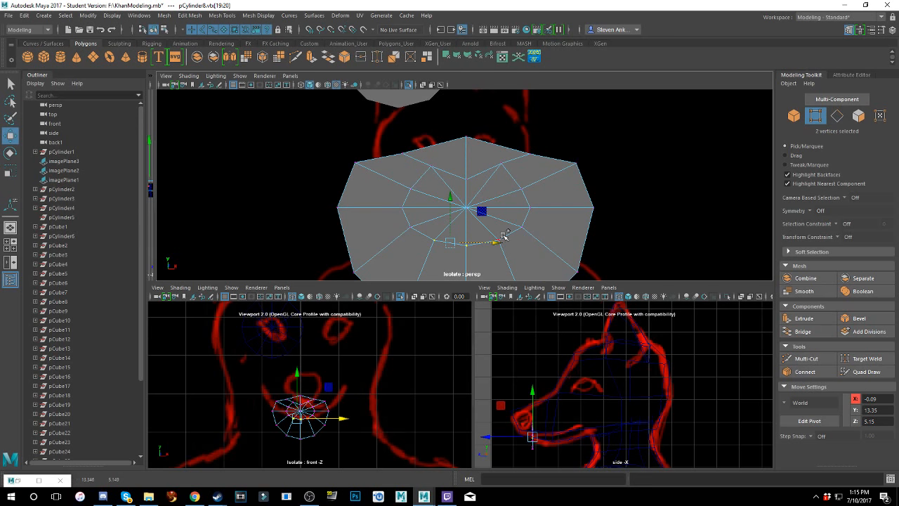
left_click(504, 237, "shift")
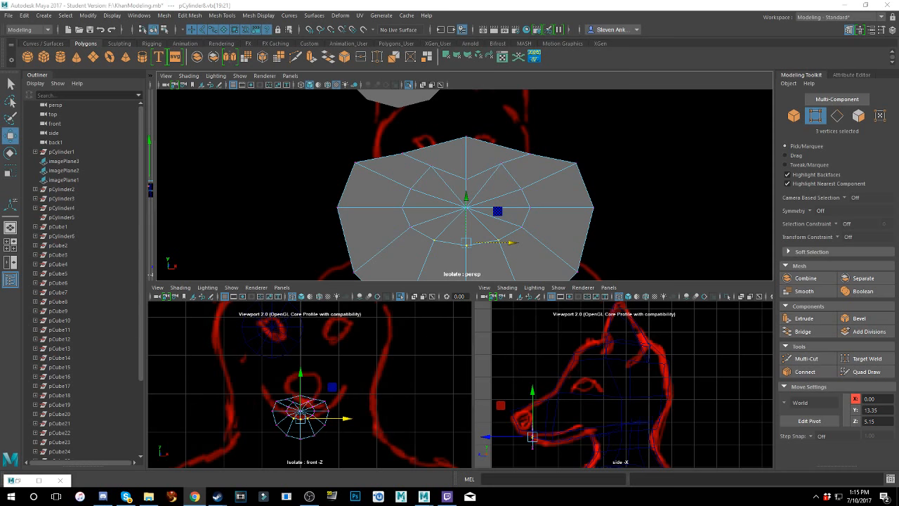
left_click_drag(477, 217, 477, 222, "alt")
mouse_move(478, 223)
middle_mouse_down("alt")
mouse_move(482, 188)
mouse_move(527, 126)
mouse_move(502, 143)
middle_mouse_up("alt")
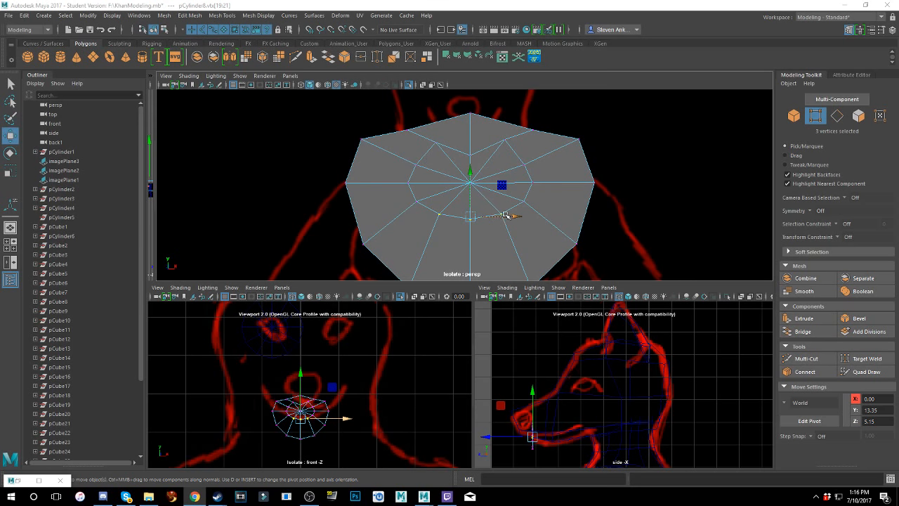
middle_click_drag(504, 214, 462, 158, "alt")
left_click_drag(463, 157, 464, 146)
- Raise the outer pair of the five lower inner-ring vertices to about Y 13.50
left_click(516, 185)
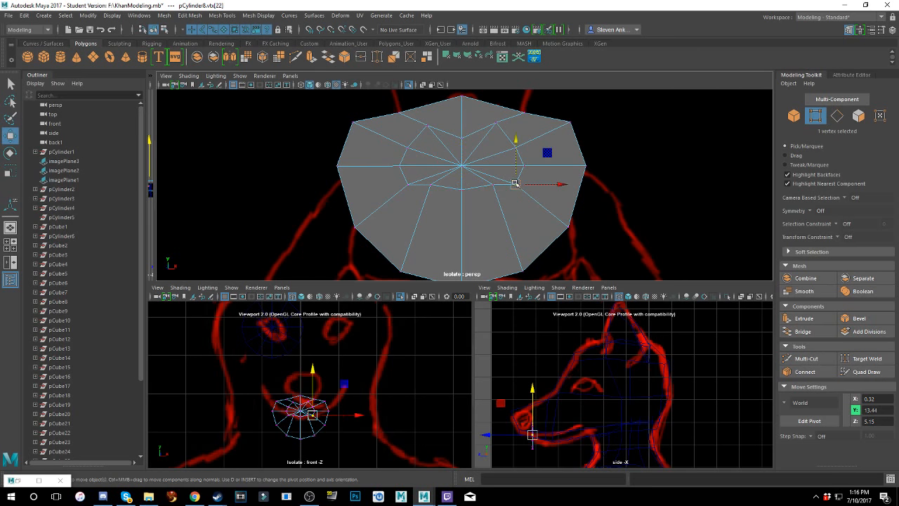
left_click(406, 186, "shift")
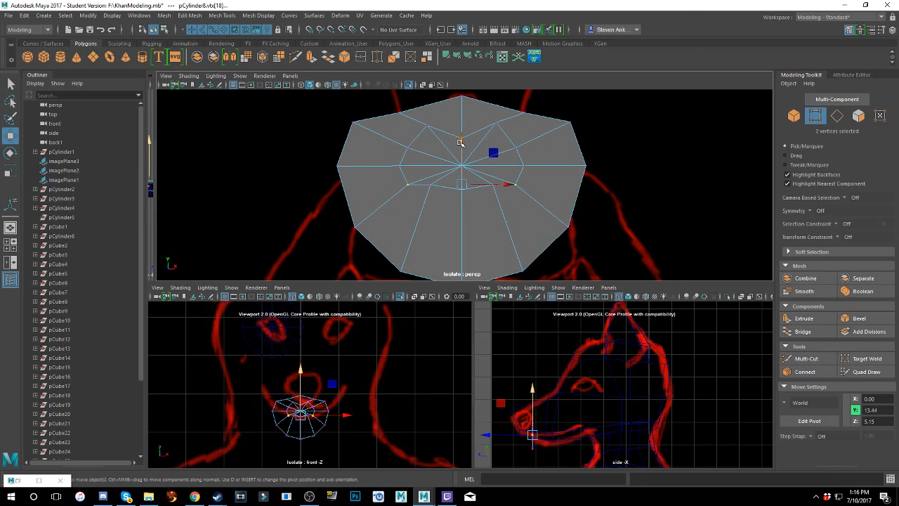
left_click_drag(460, 143, 506, 149)
middle_click_drag(507, 156, 498, 151, "alt")
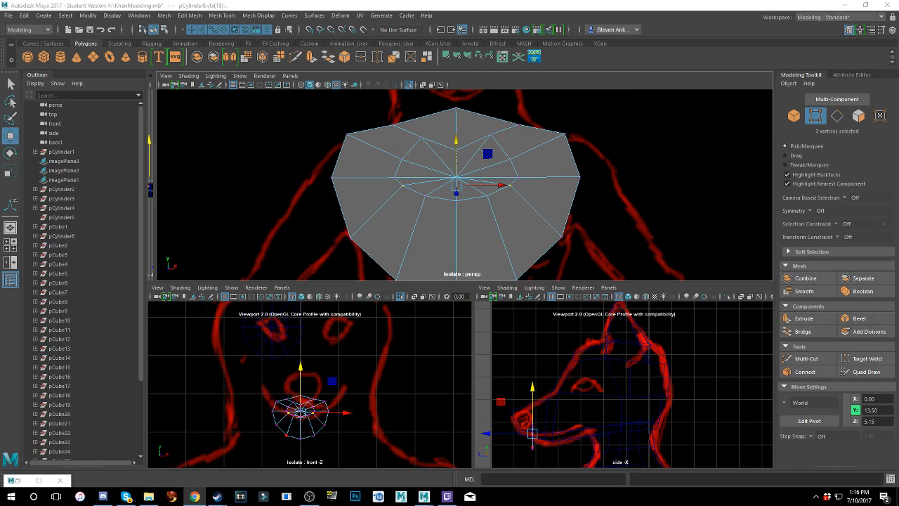
left_click(194, 497)
left_click_drag(291, 24, 898, 28)
- Lower the two inner-ring vertices beside the top centre one together to about Y 13.68
left_click(439, 136)
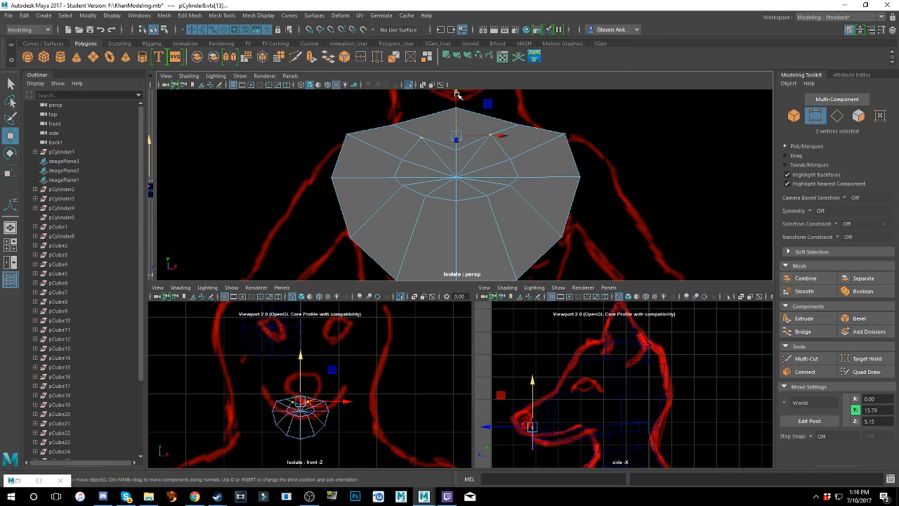
left_click_drag(457, 95, 503, 154)
middle_click_drag(504, 154, 503, 118, "alt")
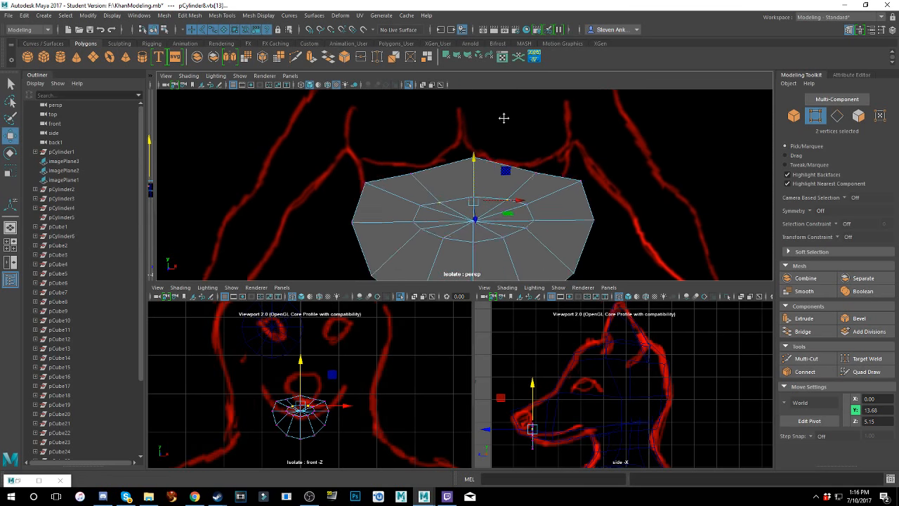
left_click_drag(503, 118, 504, 147, "alt")
middle_click_drag(489, 181, 494, 204, "alt")
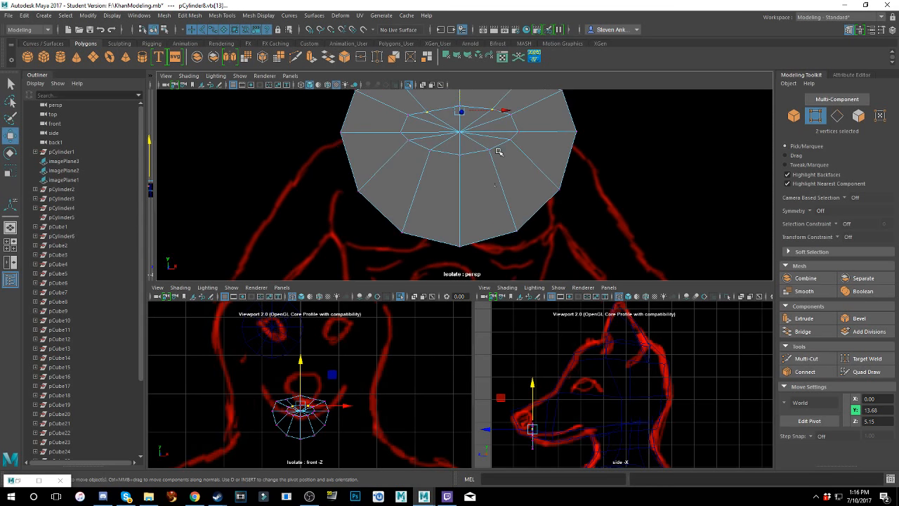
middle_click_drag(499, 151, 497, 180, "alt")
scroll(496, 170, "down", 3)
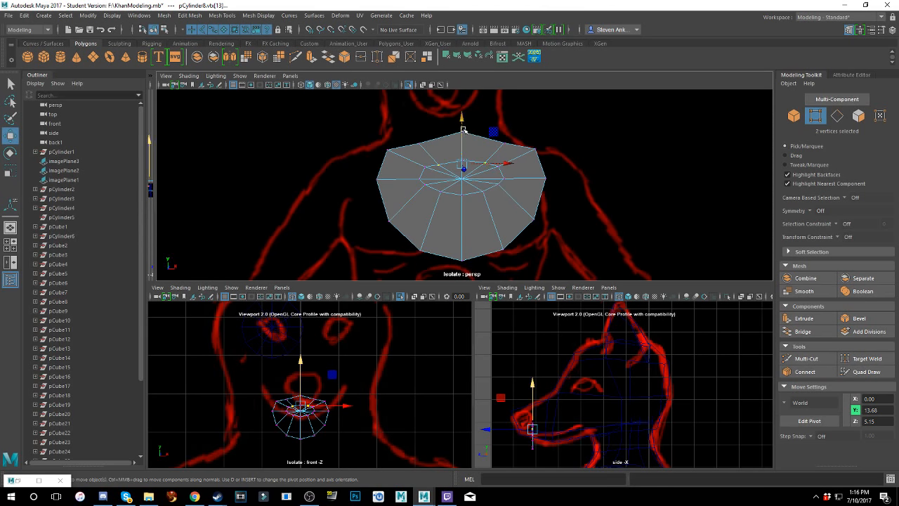
left_click_drag(462, 125, 462, 124)
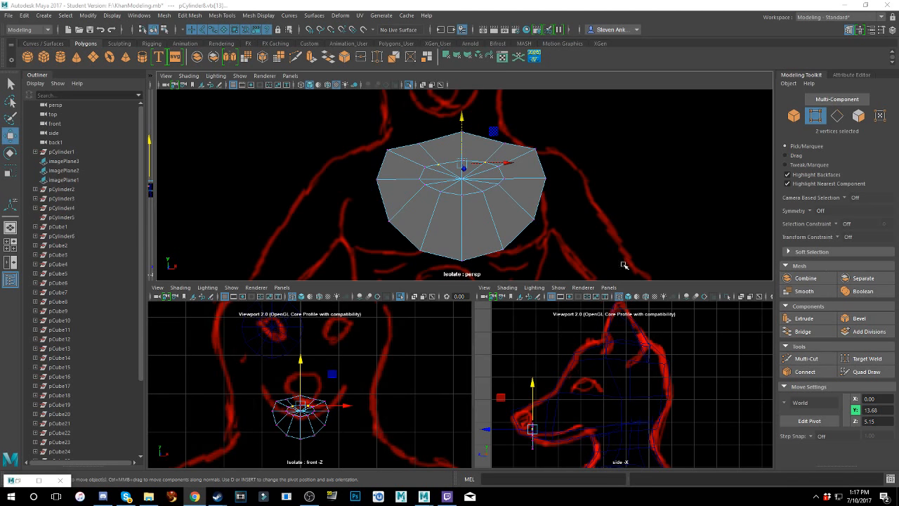
left_click(374, 178)
left_click(388, 184)
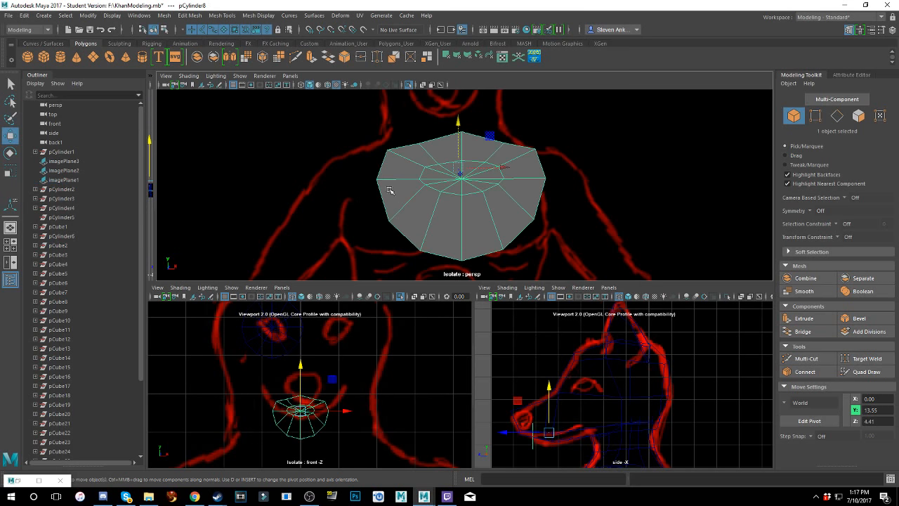
right_click_drag(381, 180, 342, 182)
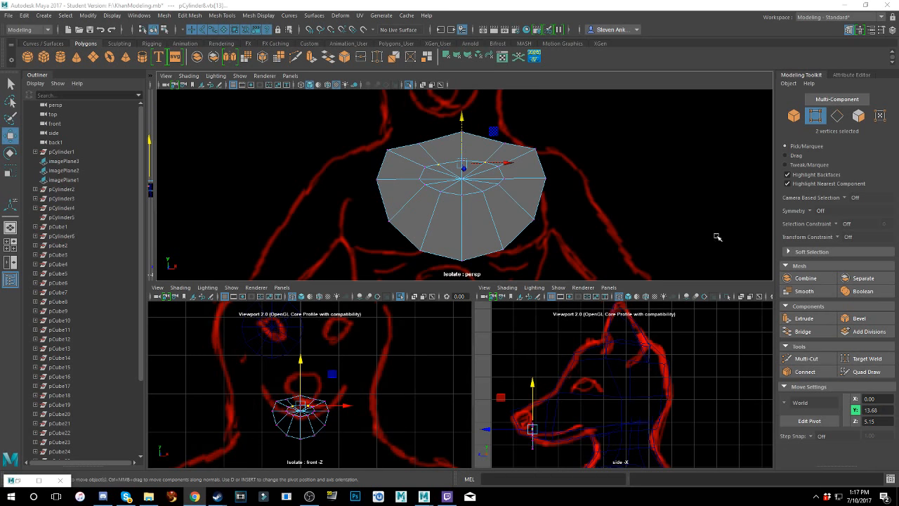
- Raise the three bottom vertices of the mouth disc's outer rim together to about Y 13.16
left_click(461, 259)
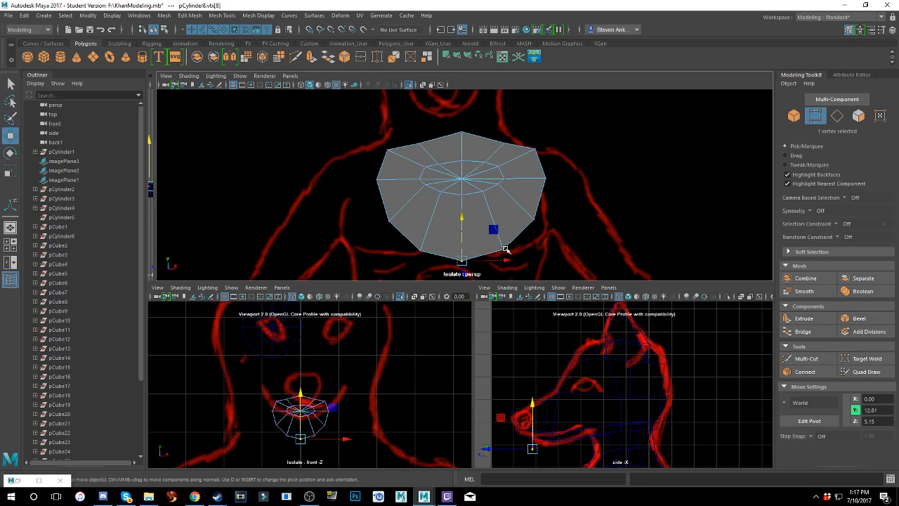
left_click(505, 249)
key("ctrl+z")
left_click(503, 249, "shift")
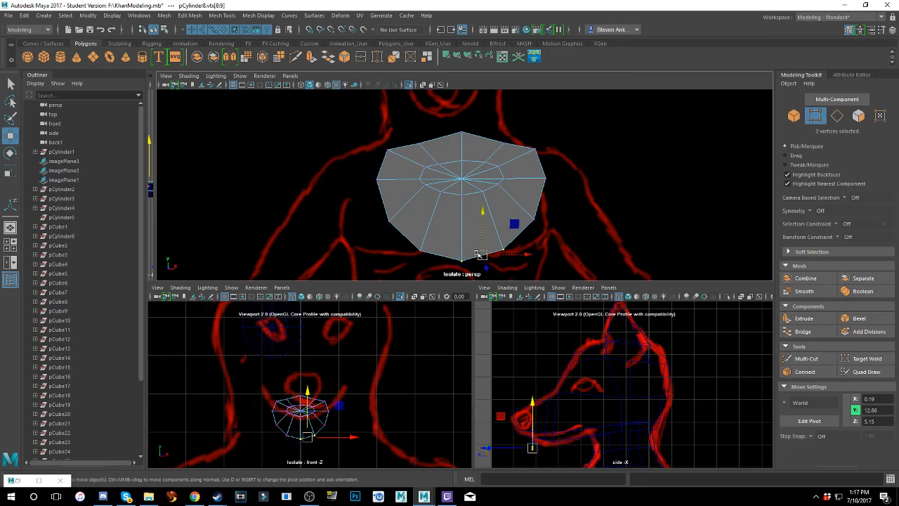
left_click(420, 250, "shift")
left_click_drag(462, 215, 466, 185)
left_click(195, 497)
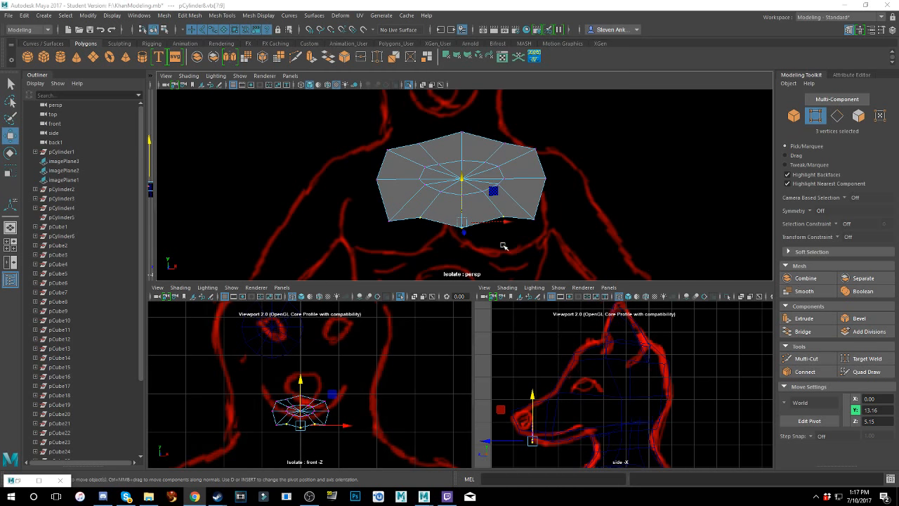
- Rotate the whole mouth disc slightly about its X axis so it tilts in the side view
key("F8")
left_click(414, 233)
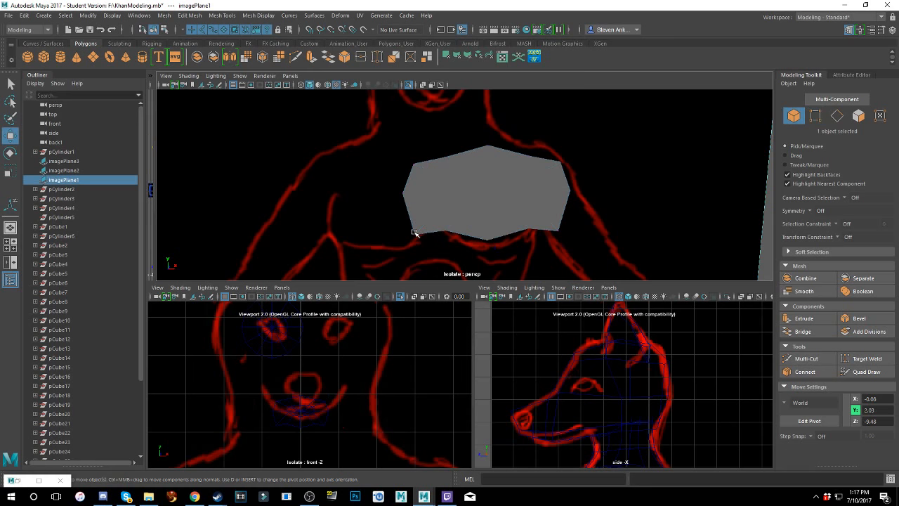
left_click(417, 233)
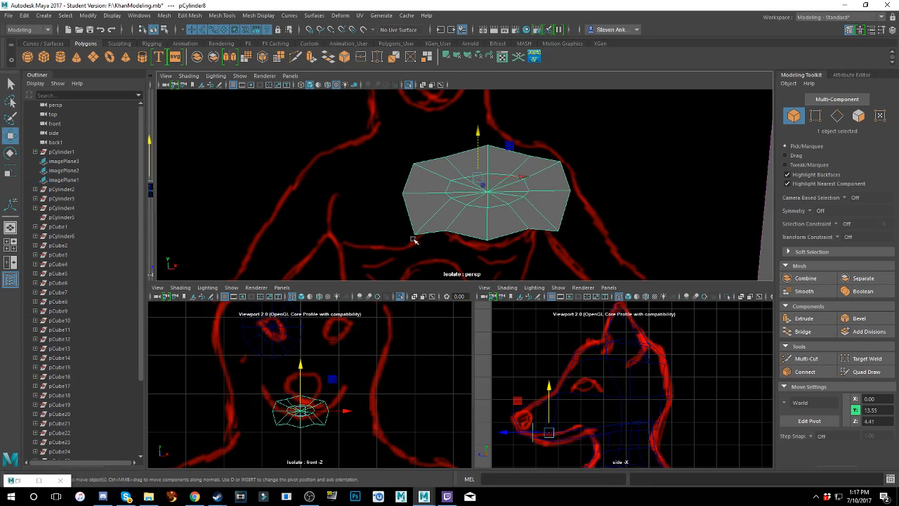
right_click_drag(433, 222, 393, 218)
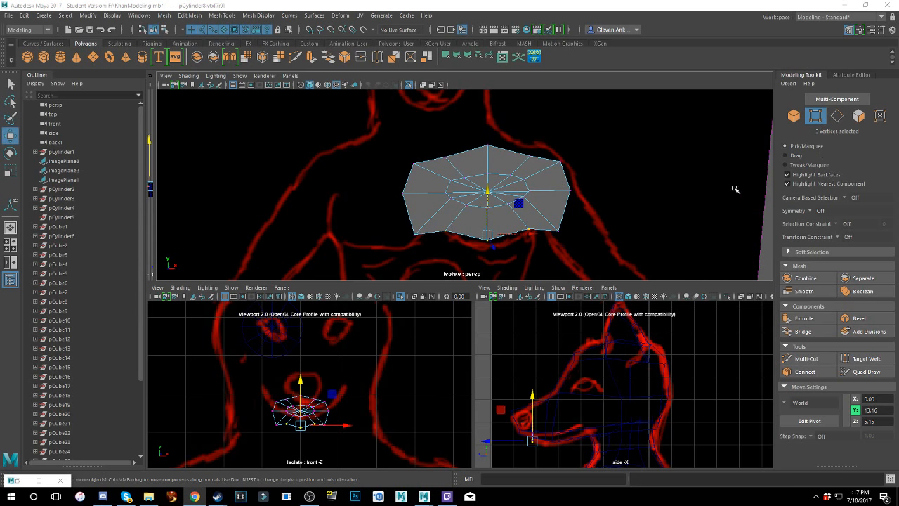
mouse_move(734, 186)
left_mouse_down("alt")
mouse_move(520, 186)
mouse_move(511, 162)
mouse_move(616, 183)
mouse_move(449, 175)
mouse_move(526, 182)
mouse_move(507, 205)
mouse_move(501, 194)
mouse_move(402, 203)
left_mouse_up("alt")
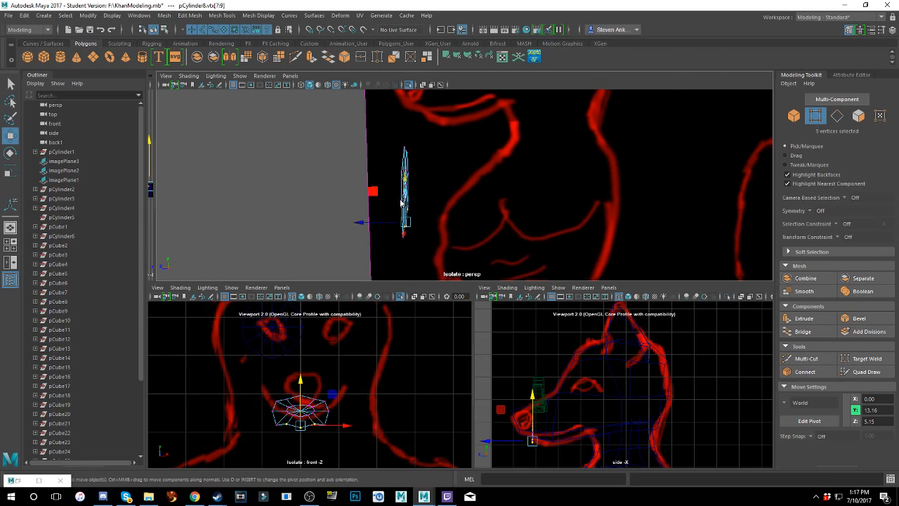
right_click_drag(402, 204, 432, 204)
key("e")
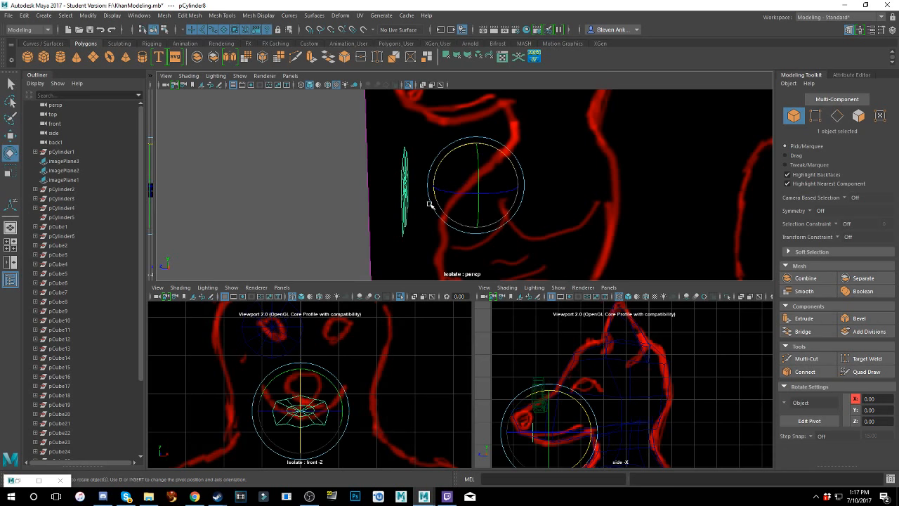
left_click_drag(413, 205, 401, 207, "alt")
left_click_drag(455, 178, 450, 181)
left_click_drag(450, 181, 527, 188, "alt")
right_click_drag(527, 188, 530, 200)
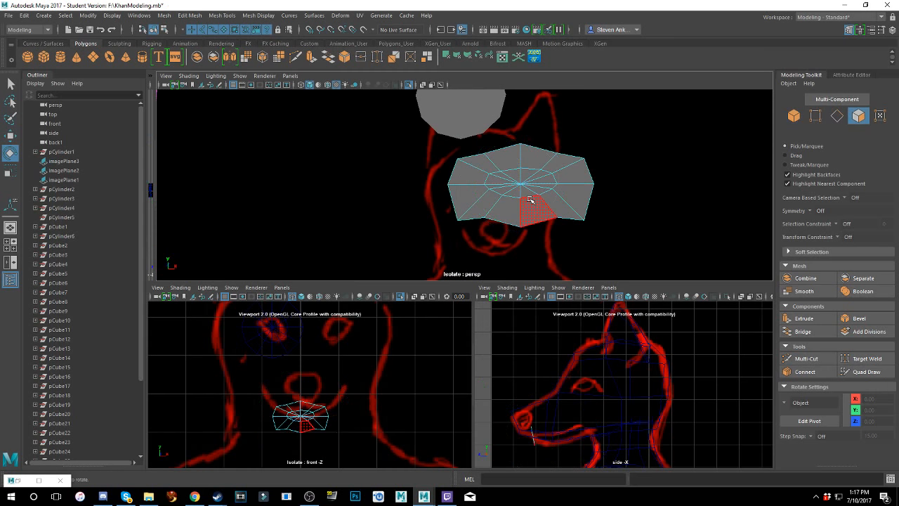
scroll(531, 200, "up", 3)
left_click(535, 214)
key("e")
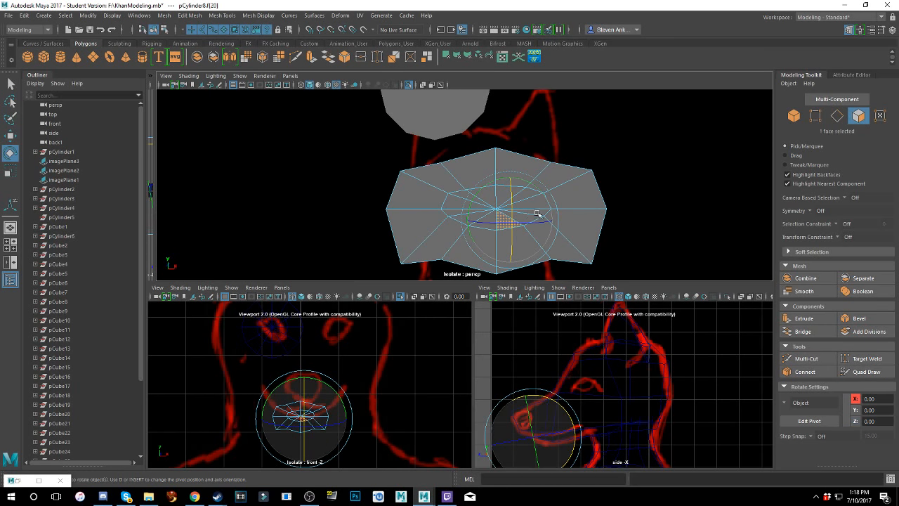
scroll(538, 213, "up", 2)
- Select all twelve inner-ring vertices of the mouth disc and scale them uniformly towards the centre
right_click_drag(503, 232, 464, 230)
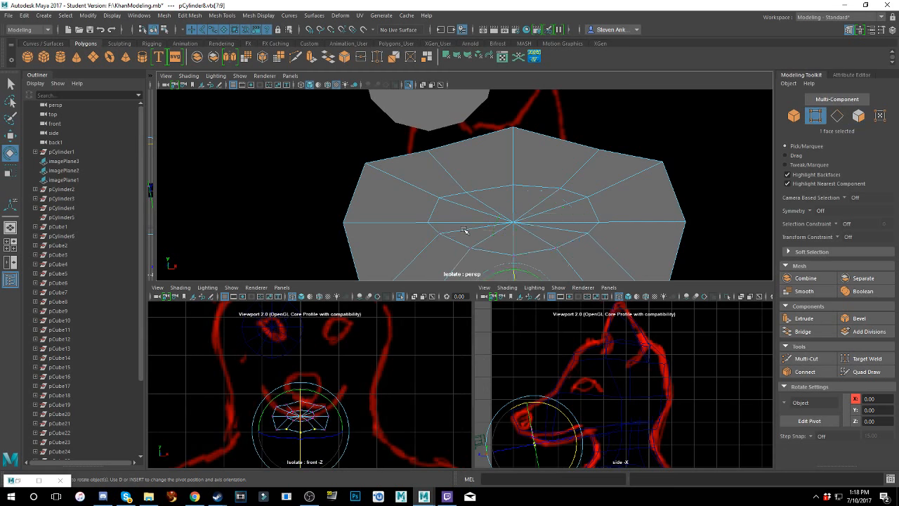
middle_click_drag(464, 230, 437, 213, "alt")
left_click(446, 222)
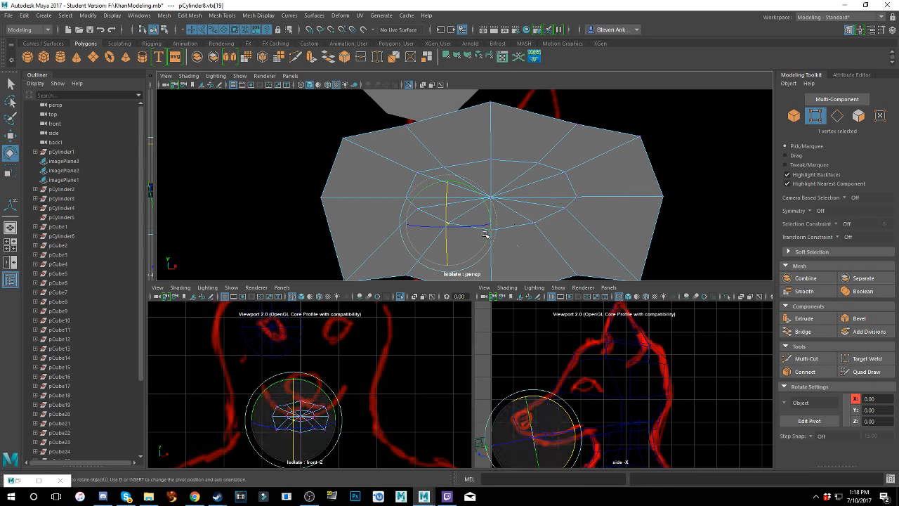
double_click(536, 223, "shift")
left_click(565, 210, "shift")
left_click(577, 197, "shift")
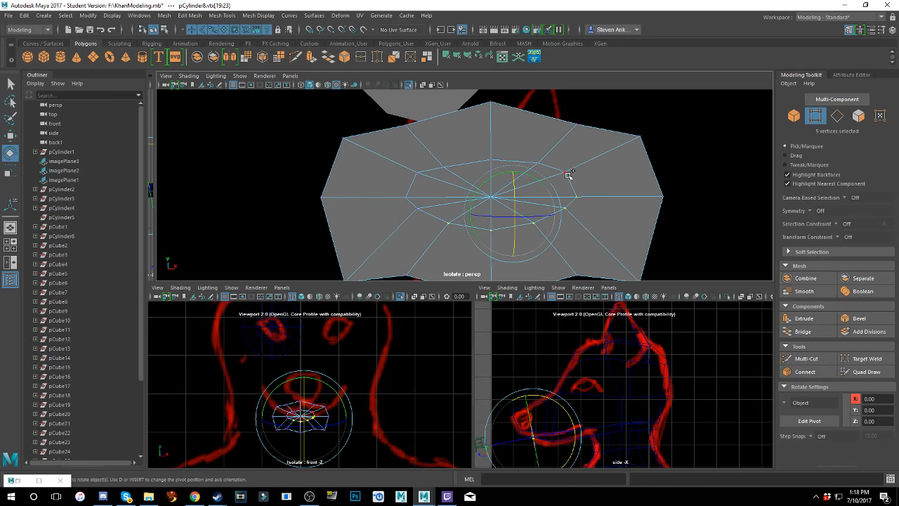
left_click(566, 172, "shift")
left_click(537, 162, "shift")
scroll(541, 160, "up", 5)
left_click(578, 150, "shift")
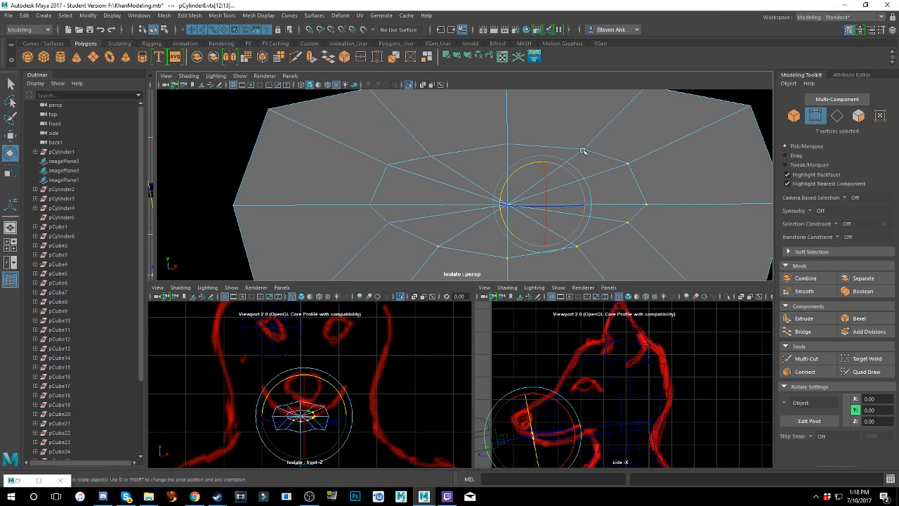
key("w")
left_click(583, 150)
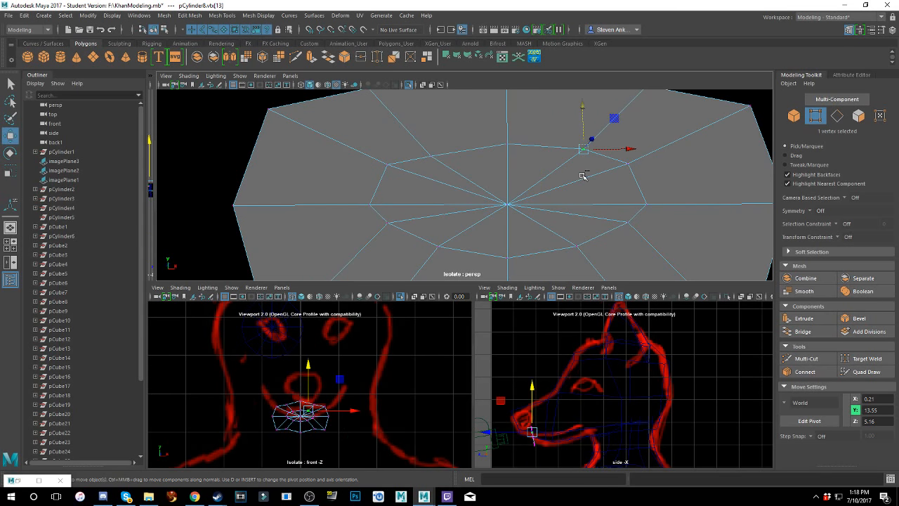
key("ctrl+z")
key("Caps_Lock")
key("Caps_Lock")
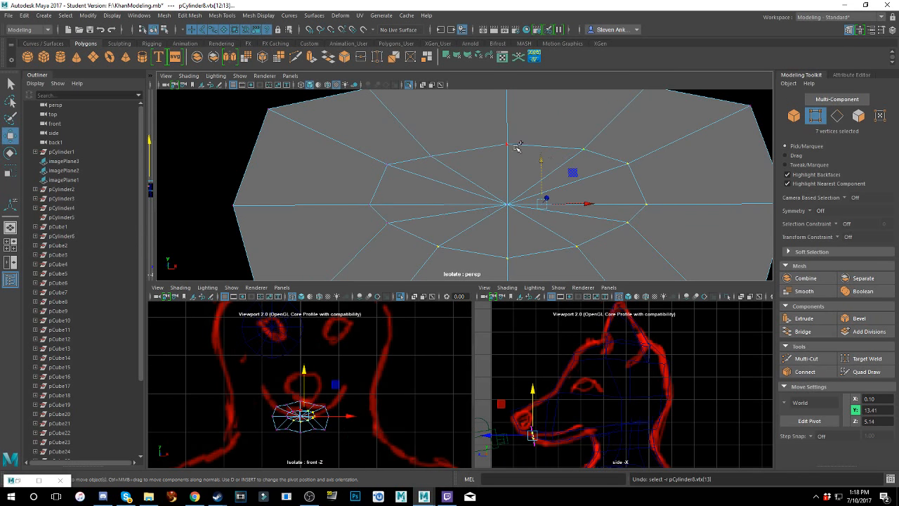
left_click(426, 156, "shift")
left_click(387, 165, "shift")
left_click(370, 203, "shift")
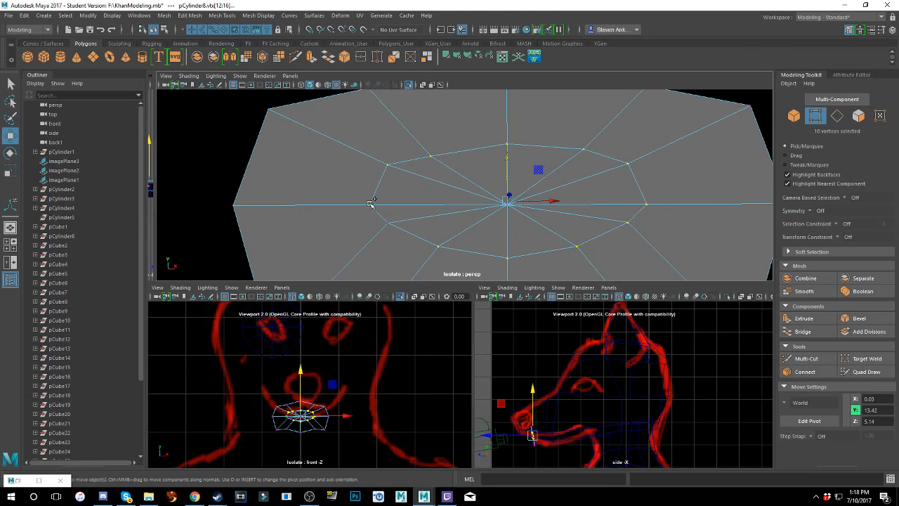
left_click(388, 224, "shift")
scroll(517, 211, "down", 2)
scroll(518, 211, "down", 3)
left_click_drag(518, 211, 551, 205, "alt")
key("r")
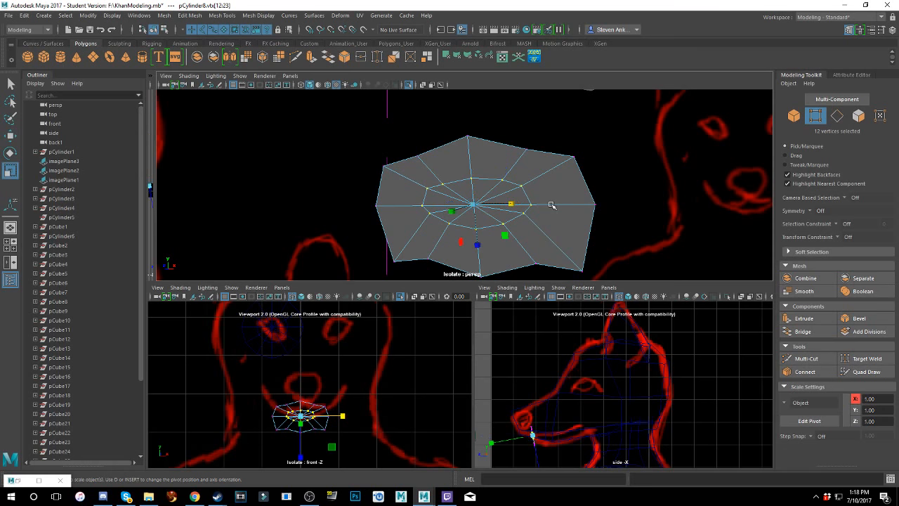
left_click_drag(473, 204, 446, 203)
scroll(527, 246, "down", 2)
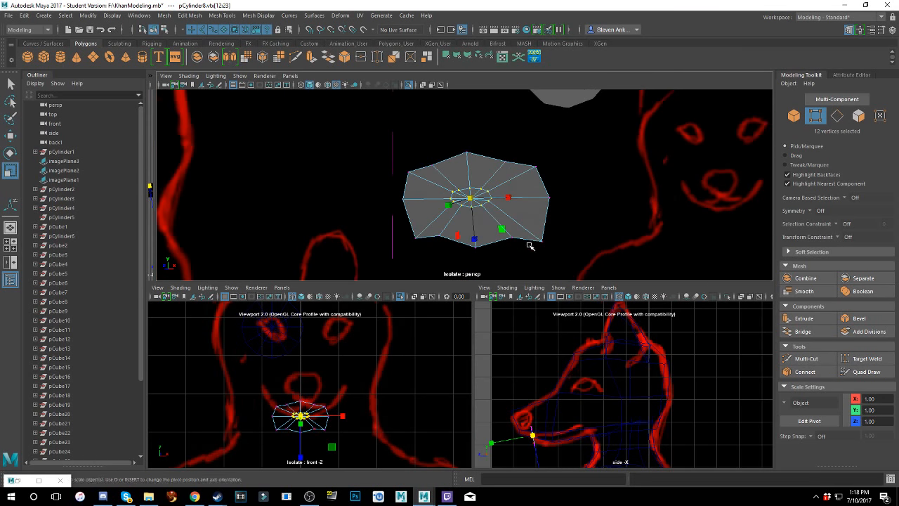
- Widen the mouth disc's inner ring along X to form a flat, narrow mouth opening
left_click_drag(531, 241, 538, 215, "alt")
left_click_drag(609, 208, 593, 187, "alt")
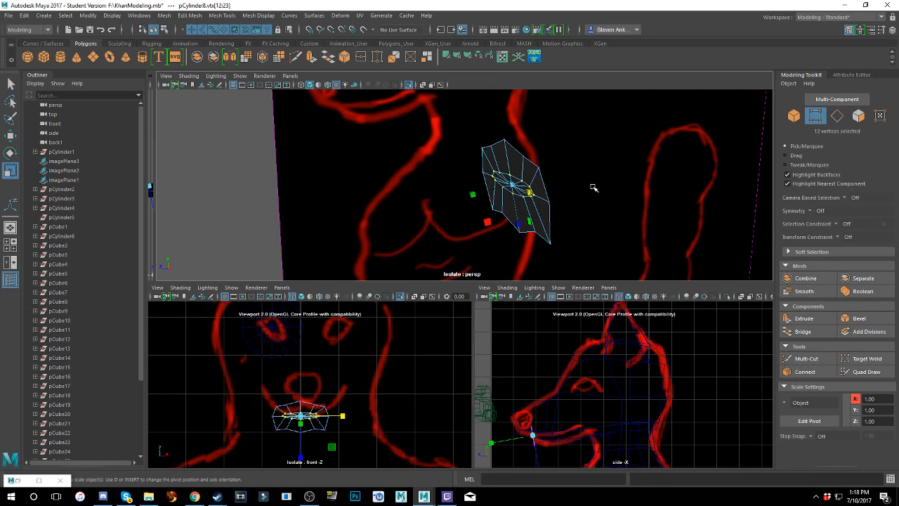
mouse_move(593, 187)
left_mouse_down("alt")
mouse_move(577, 193)
mouse_move(660, 193)
left_mouse_up("alt")
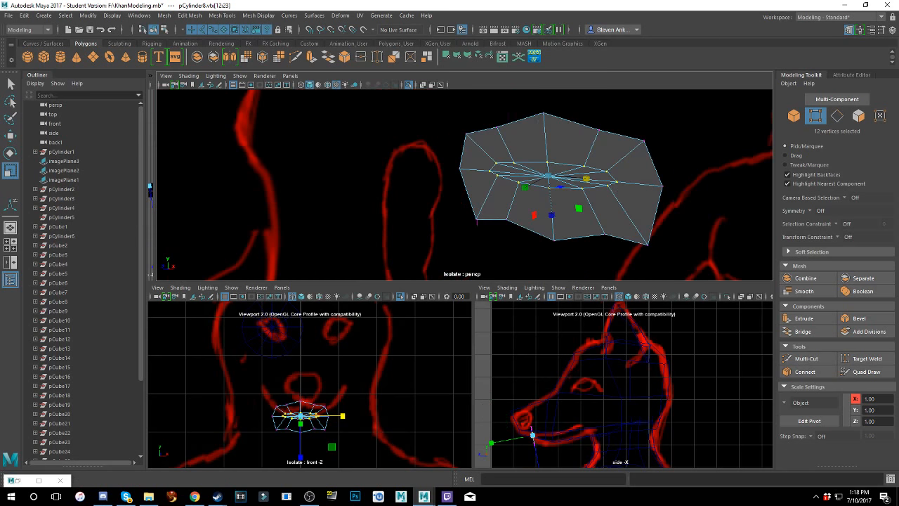
- Check the mouth topology in the head modeling tutorial video in Chrome
left_click(195, 496)
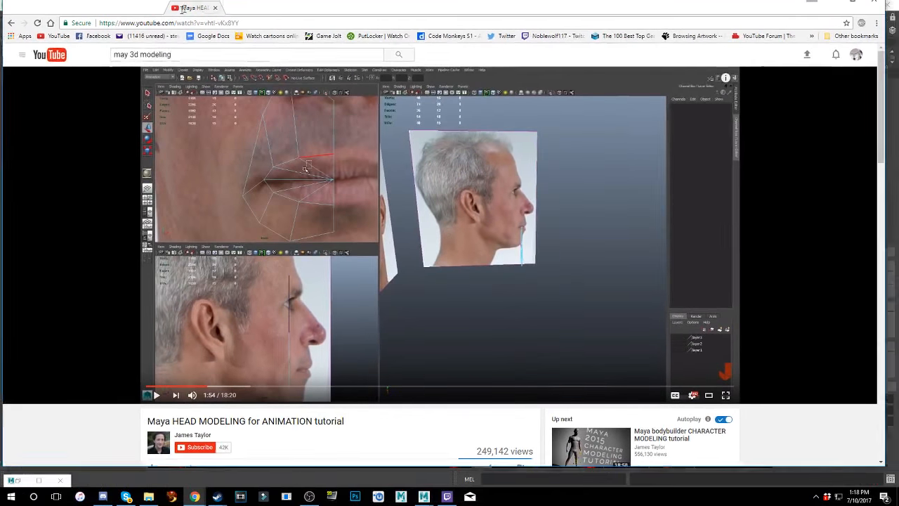
left_click_drag(183, 9, 898, 76)
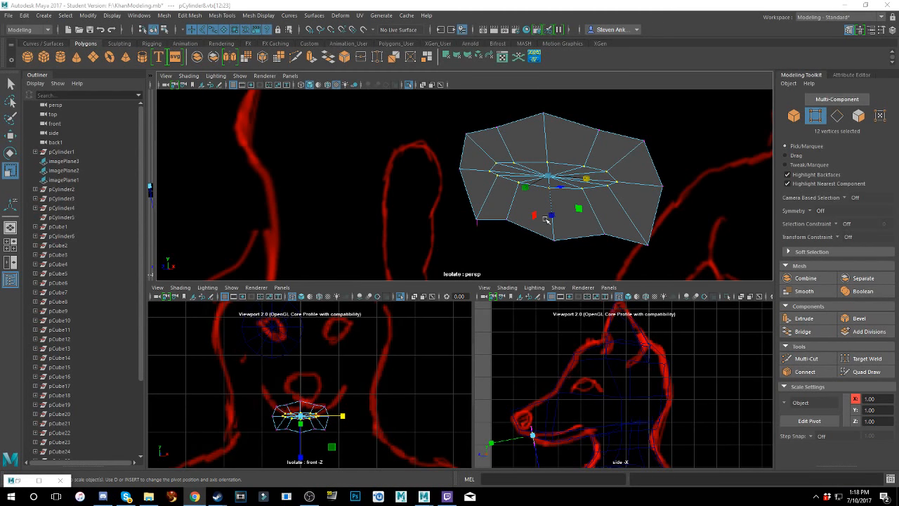
- Raise the two lower corner vertices of the mouth disc's outer rim together to about Y 13.22
left_click_drag(546, 220, 416, 246, "alt")
left_click(458, 237)
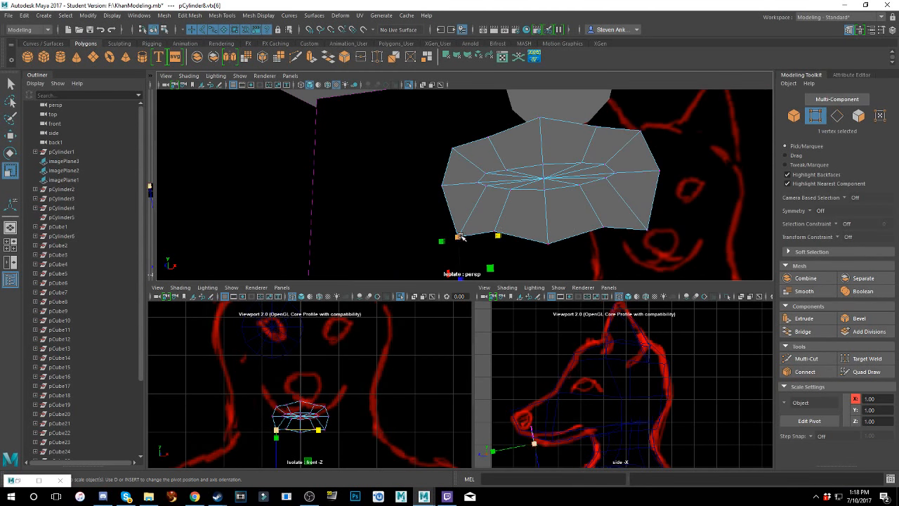
left_click(644, 228, "shift")
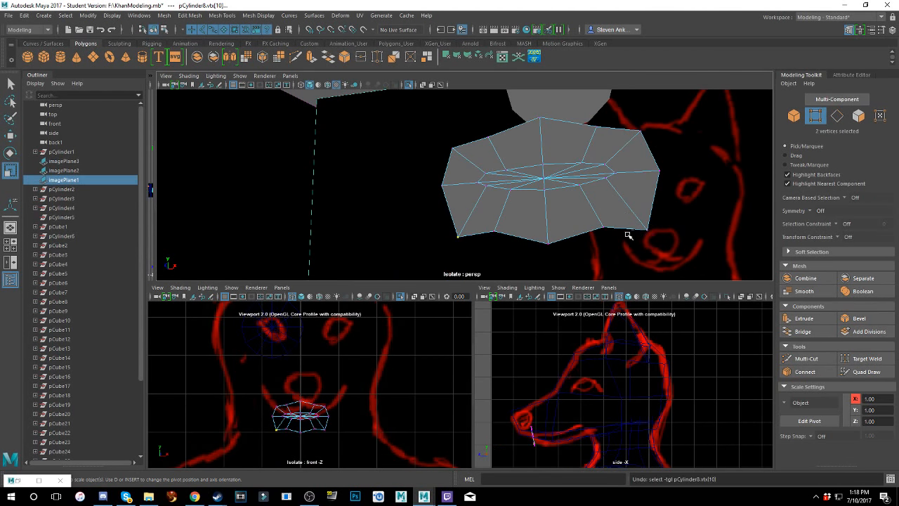
left_click(505, 239)
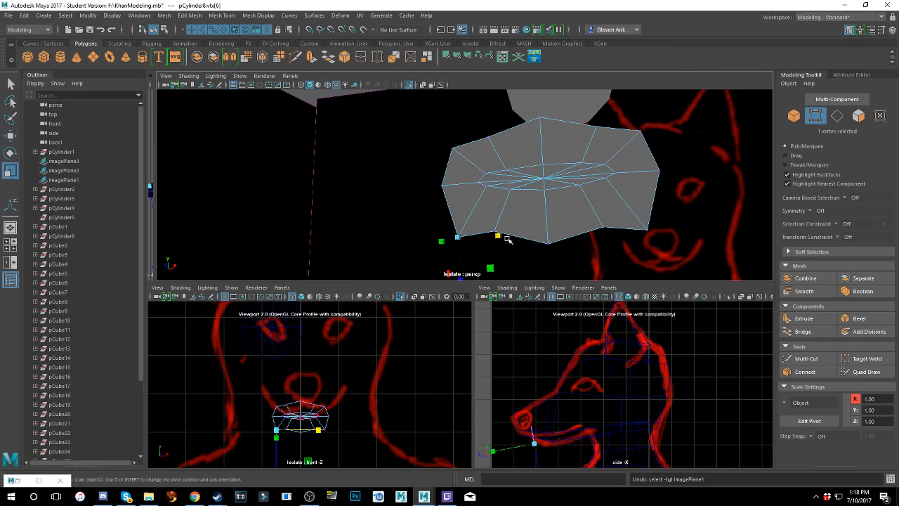
left_click(644, 230, "shift")
key("ctrl+z")
scroll(648, 237, "up", 3)
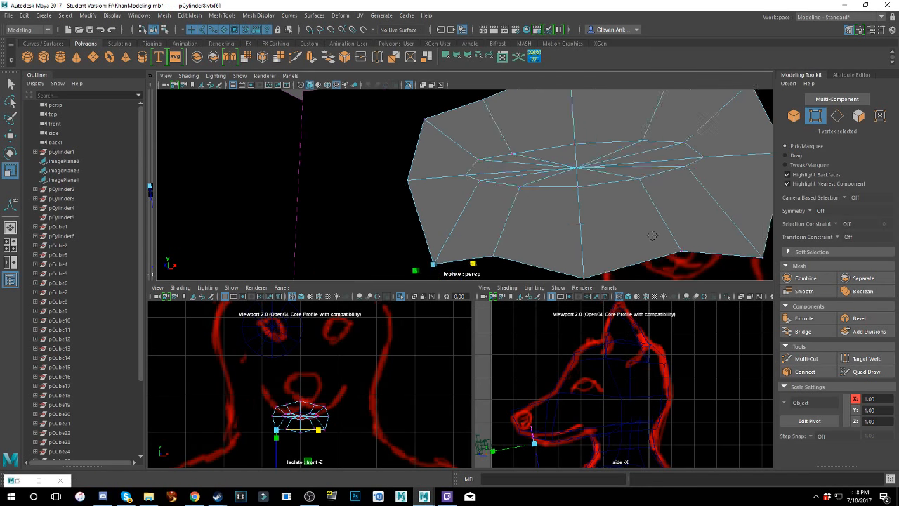
left_click(694, 245, "shift")
scroll(591, 230, "down", 5)
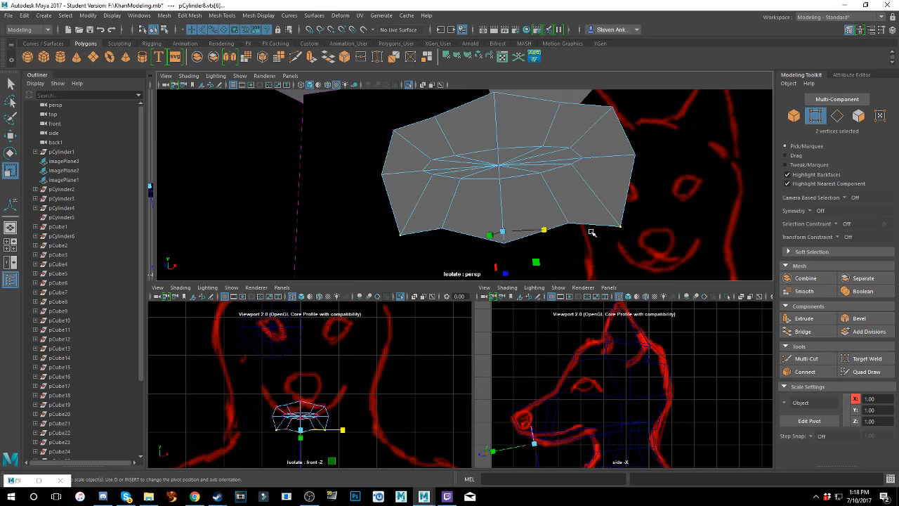
key("w")
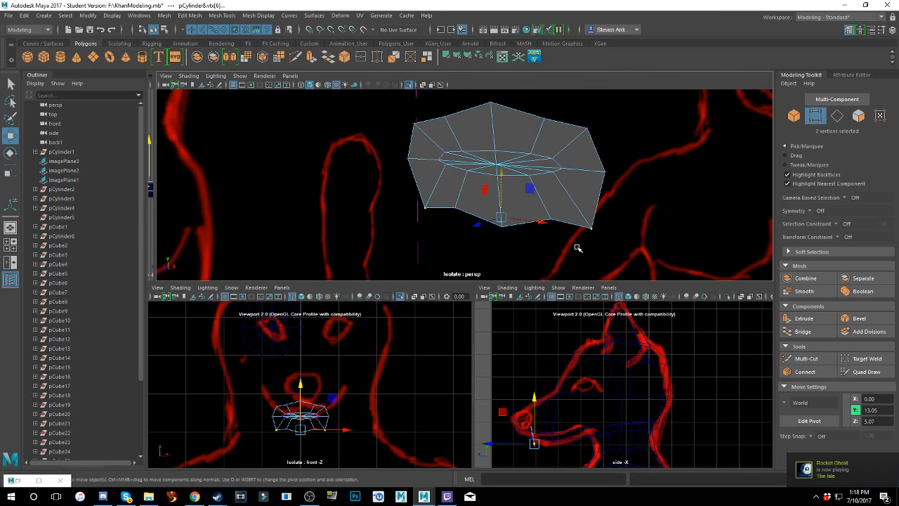
left_click_drag(503, 181, 389, 164)
left_click_drag(472, 201, 546, 196)
scroll(541, 193, "up", 2)
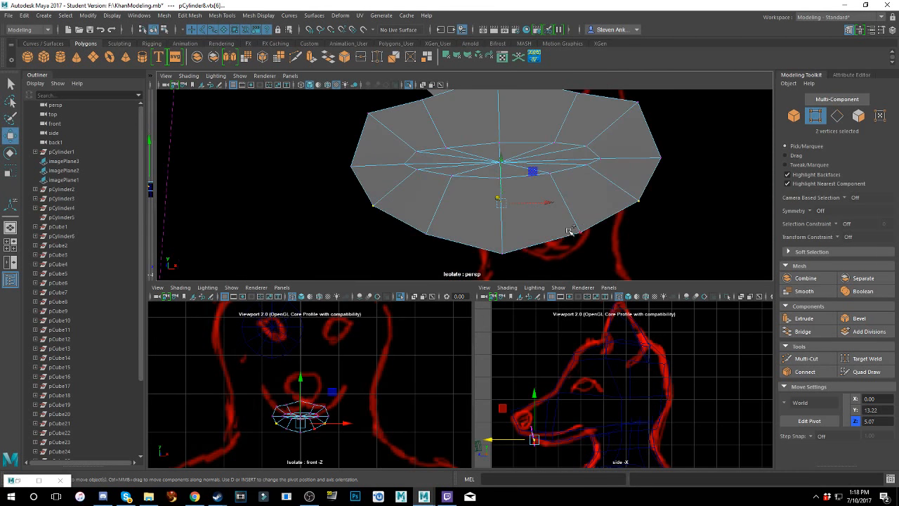
- Move the five lower outer-rim vertices of the mouth disc back to about Z 4.79 and raise them to about Y 13.20
left_click(504, 253, "shift")
scroll(502, 242, "down", 2)
left_click_drag(502, 242, 493, 161, "alt")
left_click_drag(499, 182, 453, 211, "alt")
key("ctrl+z")
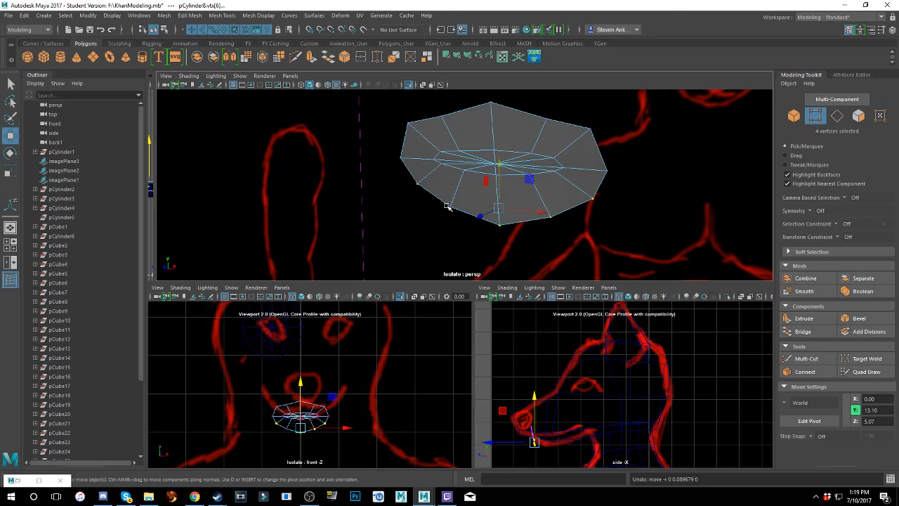
left_click(449, 205, "shift")
scroll(450, 206, "down", 3)
left_click_drag(513, 222, 450, 205, "alt")
left_click_drag(535, 439, 539, 439)
left_click_drag(501, 158, 501, 158)
left_click_drag(551, 184, 483, 199, "alt")
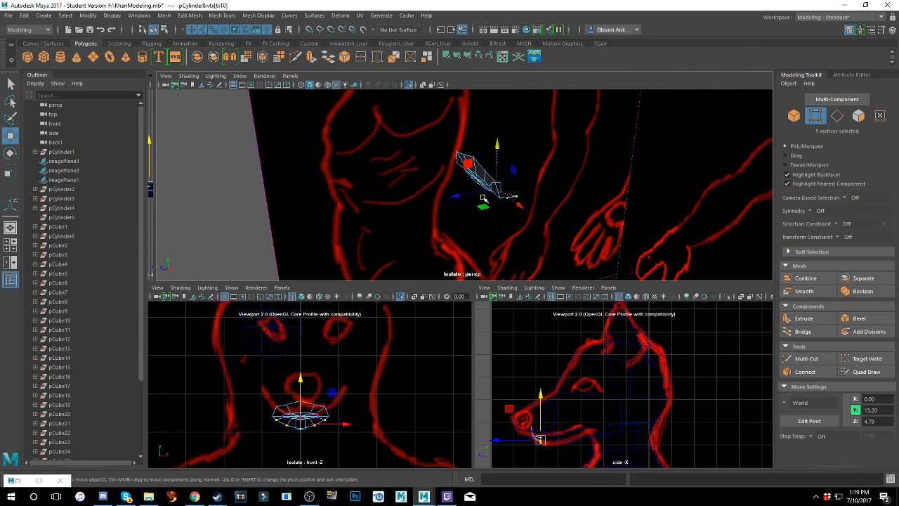
- Extend the five lower rim vertices back along the jaw to about Z 3.16 and raise them to about Y 13.59
middle_click_drag(454, 195, 554, 193)
left_click_drag(555, 194, 534, 177, "alt")
left_click(514, 174)
left_click_drag(457, 198, 543, 203, "alt")
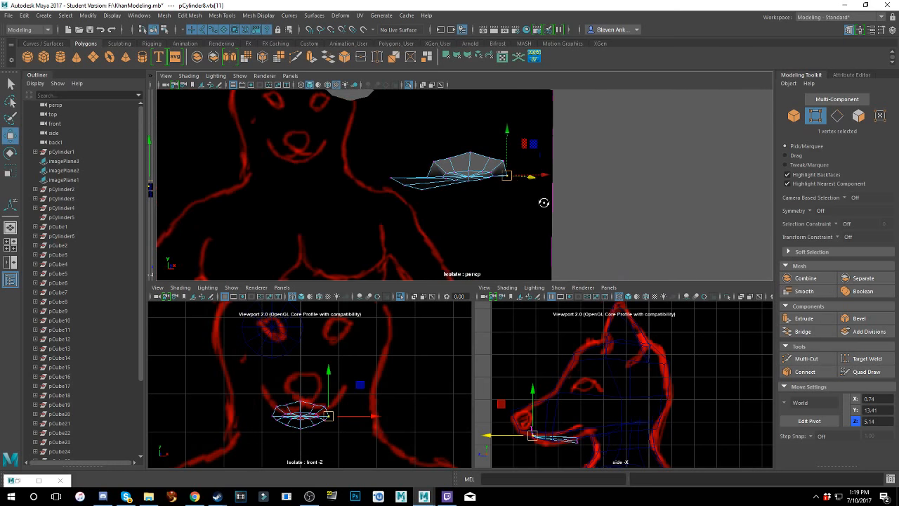
left_click_drag(497, 181, 527, 210, "alt")
key("ctrl+z")
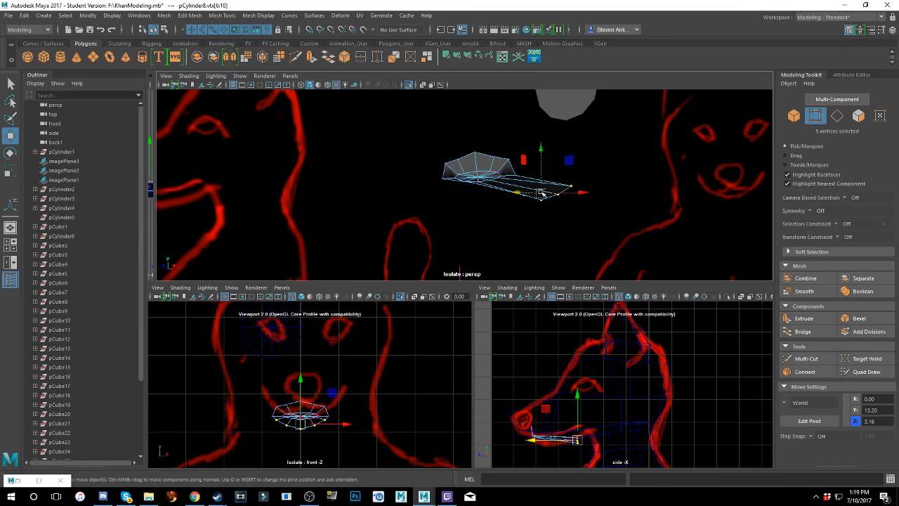
left_click_drag(542, 170, 519, 189)
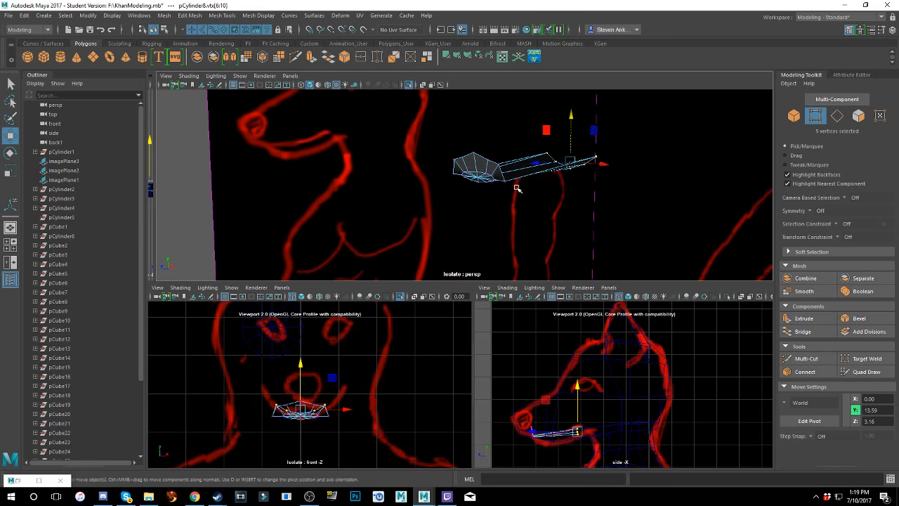
- Undo the jaw extension of the five lower rim vertices and raise them to about Y 13.17 instead
key("ctrl+z")
key("ctrl+z")
left_click_drag(490, 214, 461, 201, "alt")
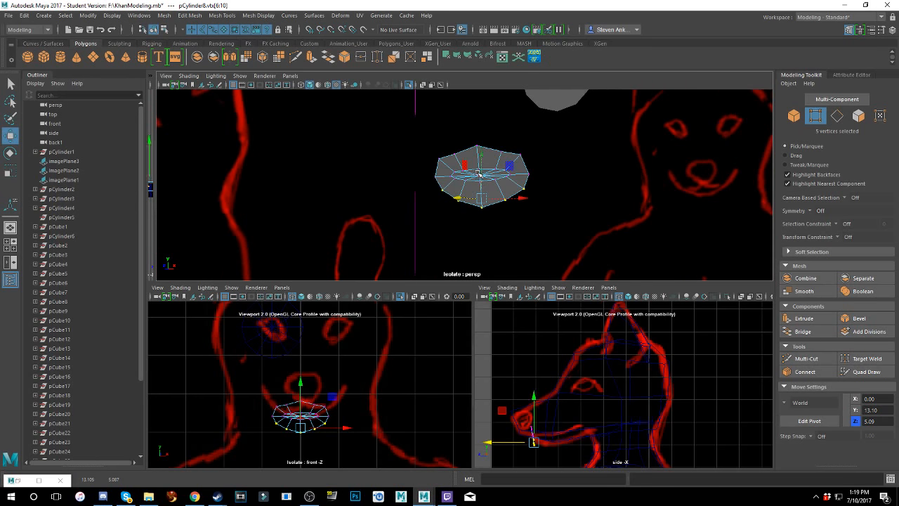
left_click_drag(481, 169, 481, 165)
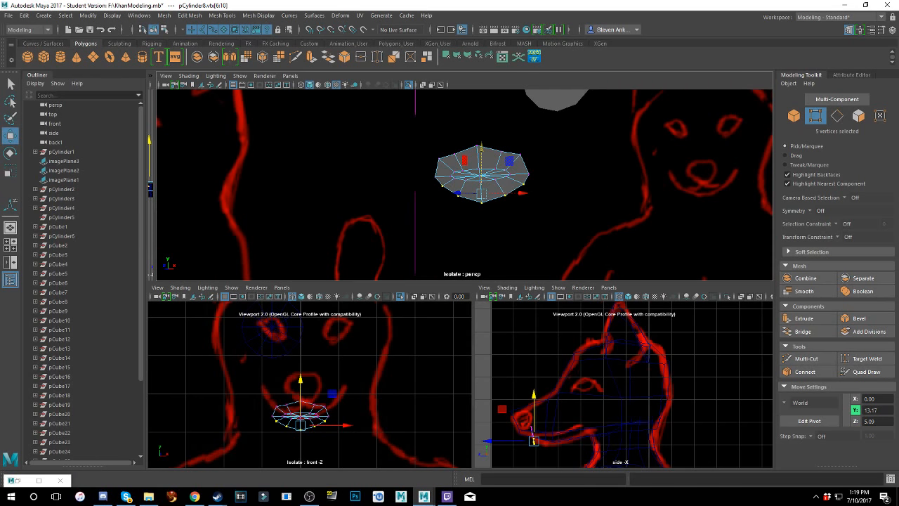
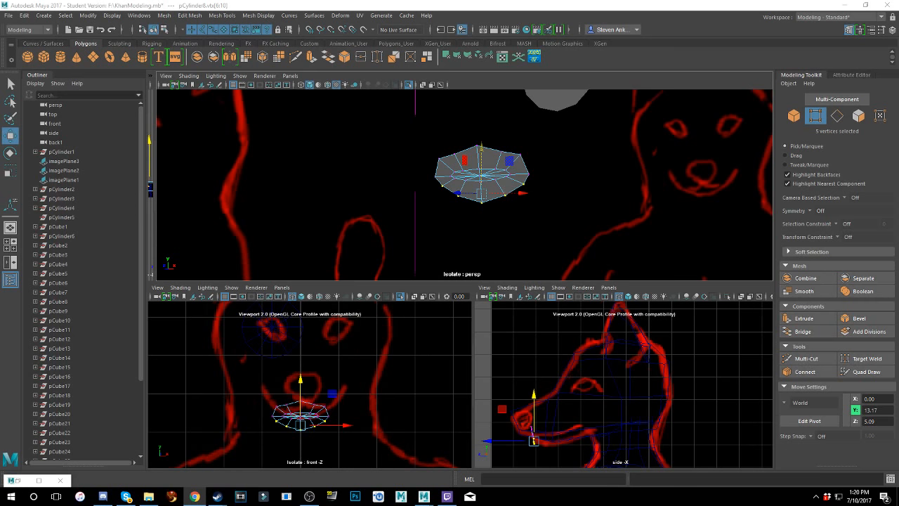
- Bring up the Wolf Modeling Workflow Part1 video in Chrome and move its window clear of the Maya workspace
left_click(194, 495)
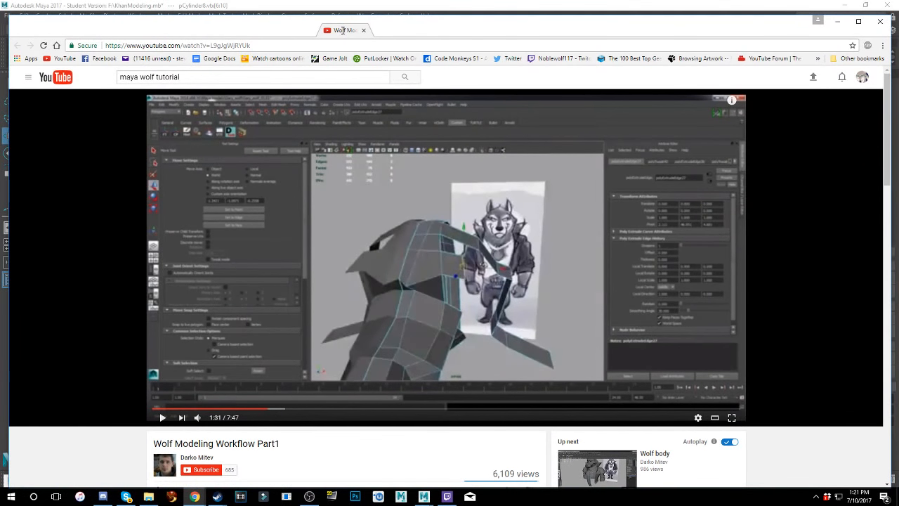
left_click_drag(342, 31, 898, 42)
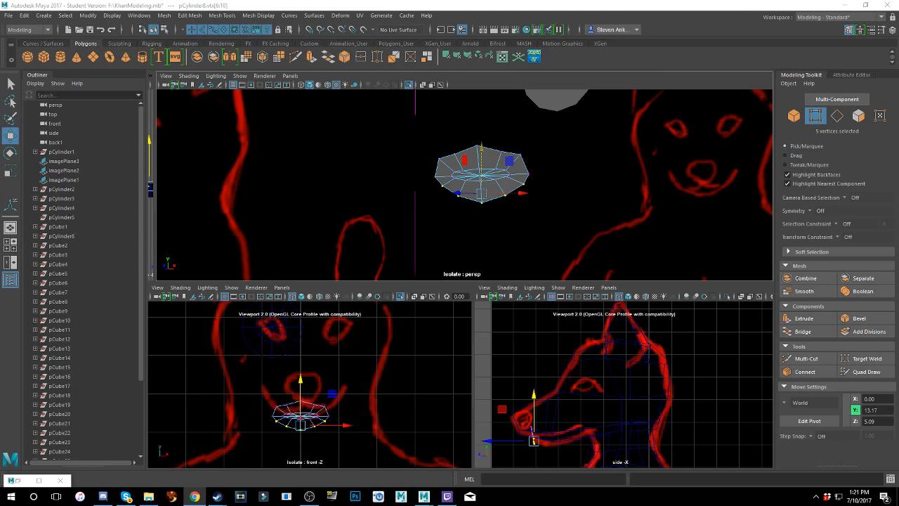
scroll(440, 162, "up", 4)
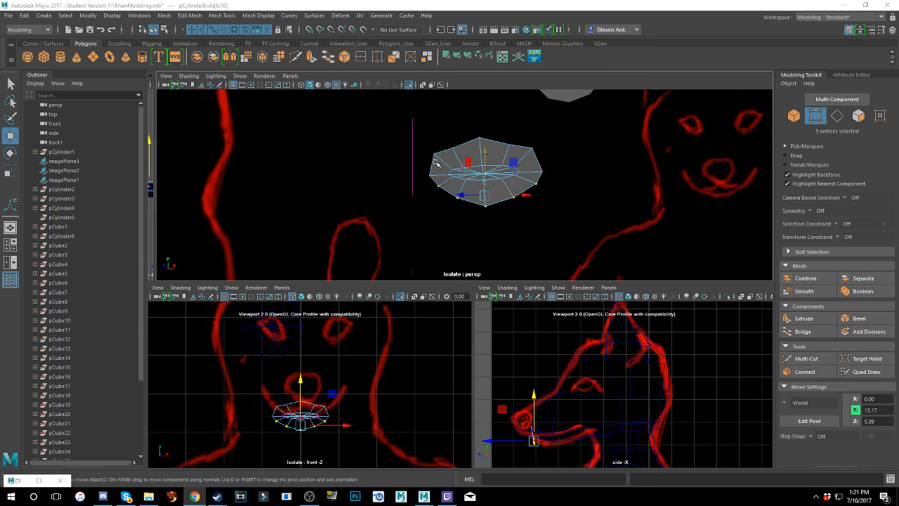
left_click_drag(506, 207, 525, 206, "alt")
scroll(531, 204, "up", 5)
scroll(524, 206, "down", 6)
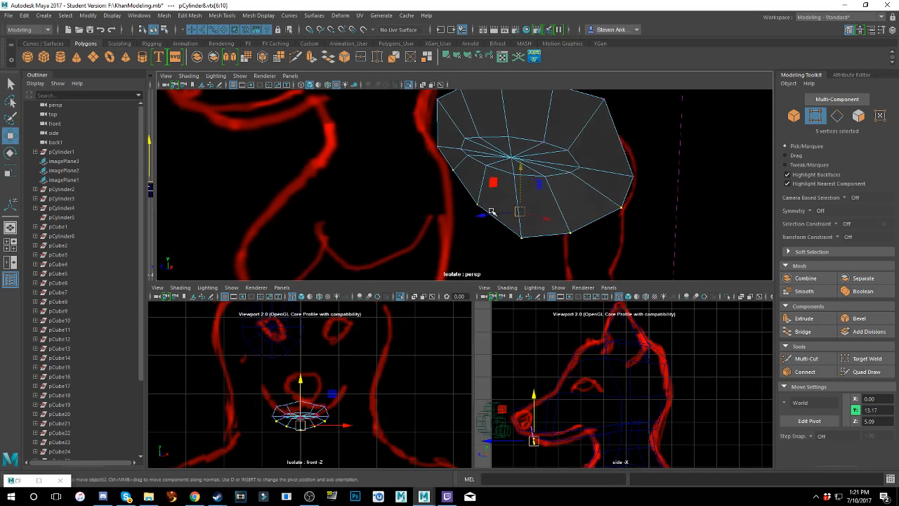
scroll(531, 183, "up", 4)
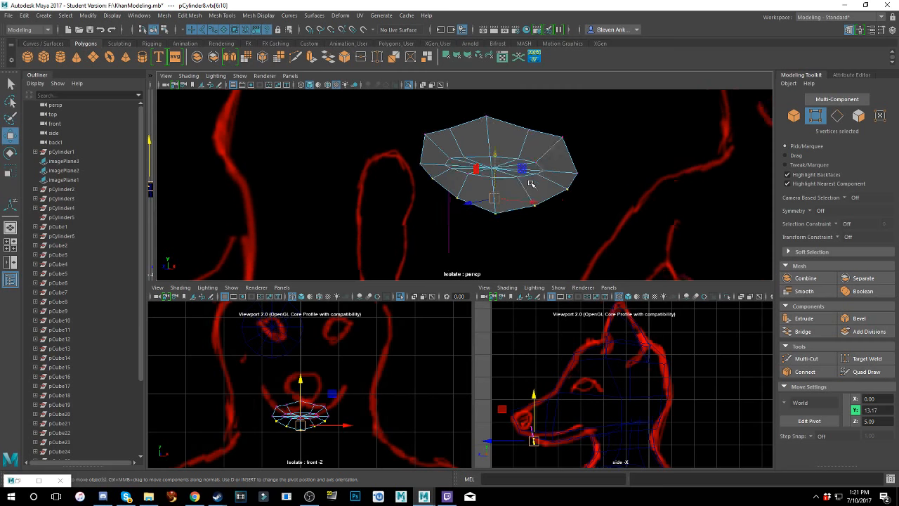
scroll(528, 186, "down", 3)
mouse_move(526, 185)
left_mouse_down("alt")
mouse_move(437, 182)
mouse_move(500, 182)
mouse_move(526, 169)
mouse_move(528, 183)
left_mouse_up("alt")
scroll(528, 182, "up", 5)
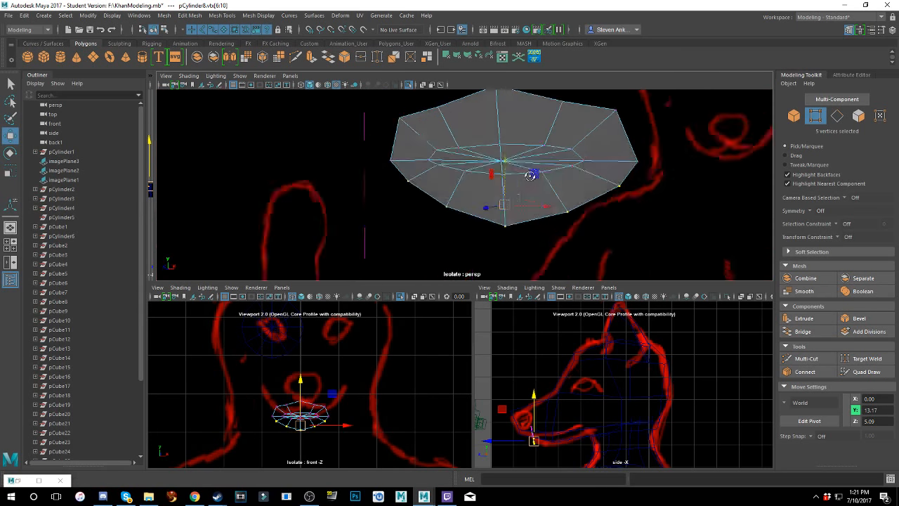
left_click(370, 170)
left_click(372, 172, "shift")
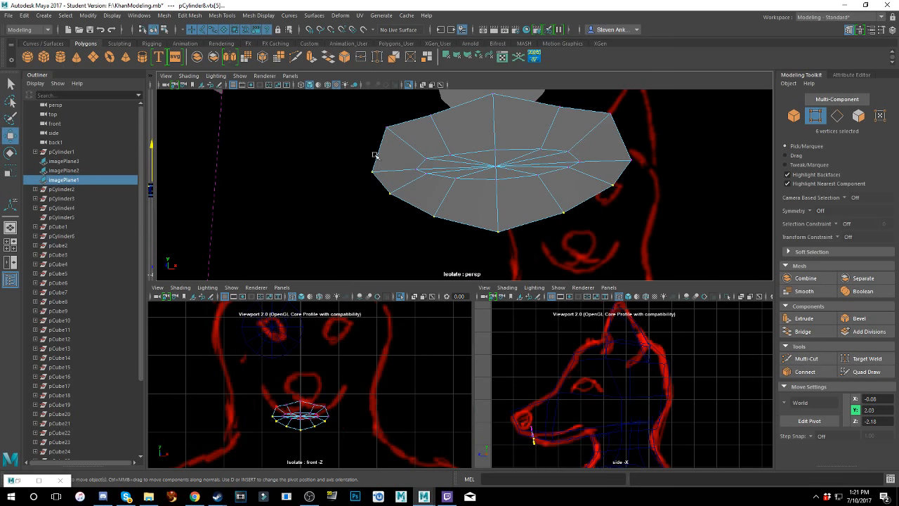
left_click(387, 126, "shift")
left_click(430, 114, "shift")
left_click(494, 97, "shift")
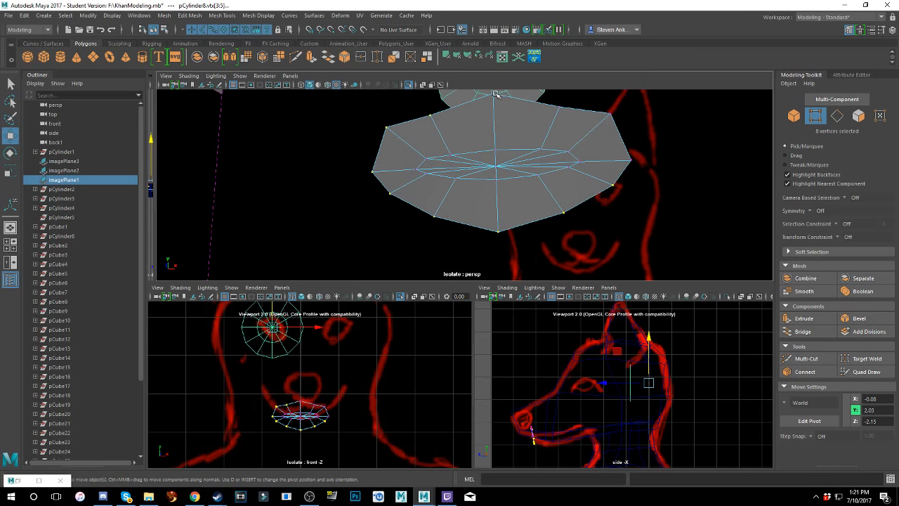
left_click(494, 179)
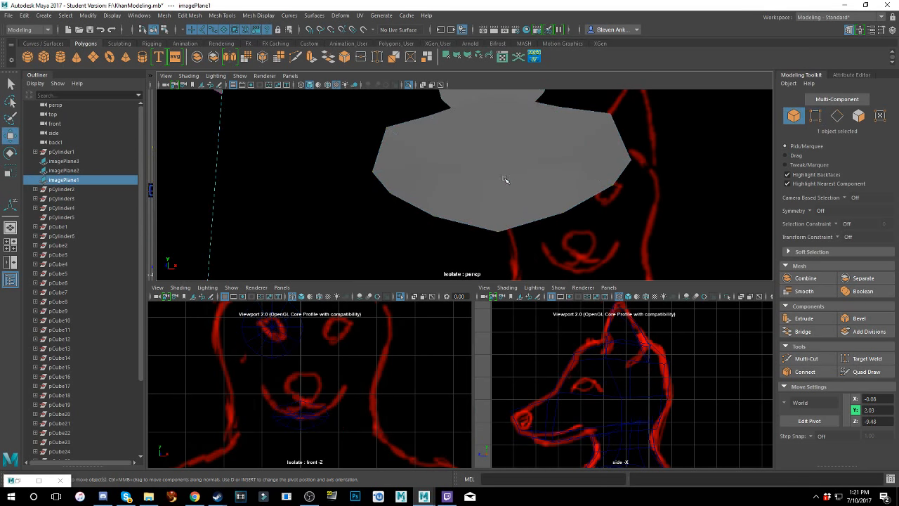
key("ctrl+z")
key("ctrl+z")
key("ctrl+z")
key("ctrl+z")
key("ctrl+z")
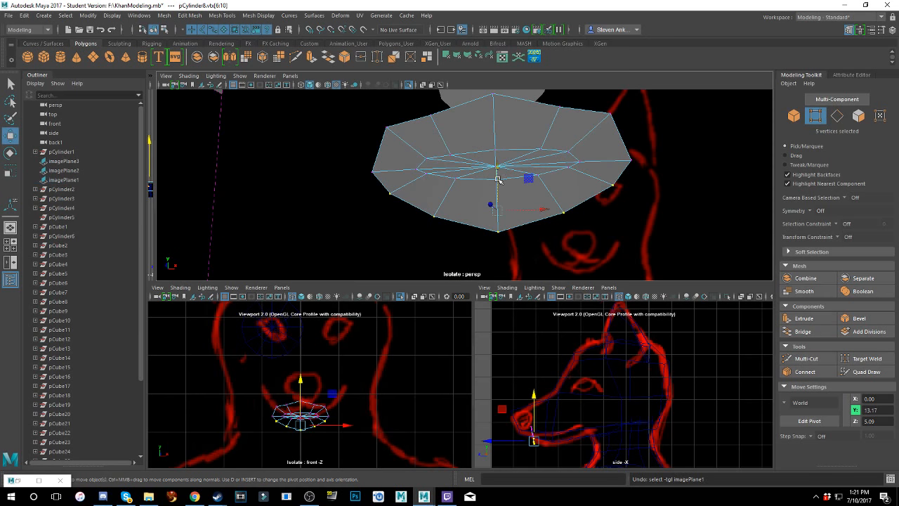
- Add the remaining outer-rim vertices of the mouth disc to the selection so that all twelve are selected
left_click_drag(436, 192, 361, 170, "alt")
left_click(361, 161, "shift")
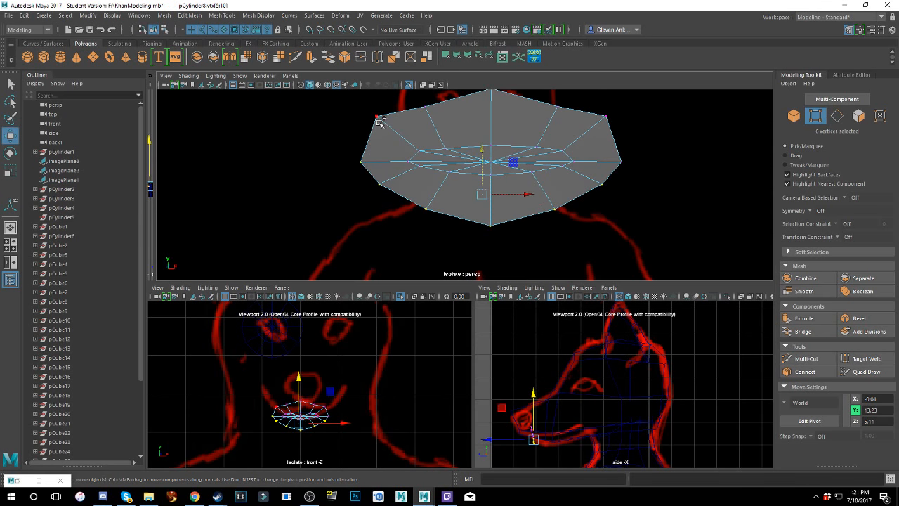
left_click(377, 117, "shift")
left_click(424, 108, "shift")
left_click_drag(470, 123, 469, 141, "alt")
left_click(462, 135, "shift")
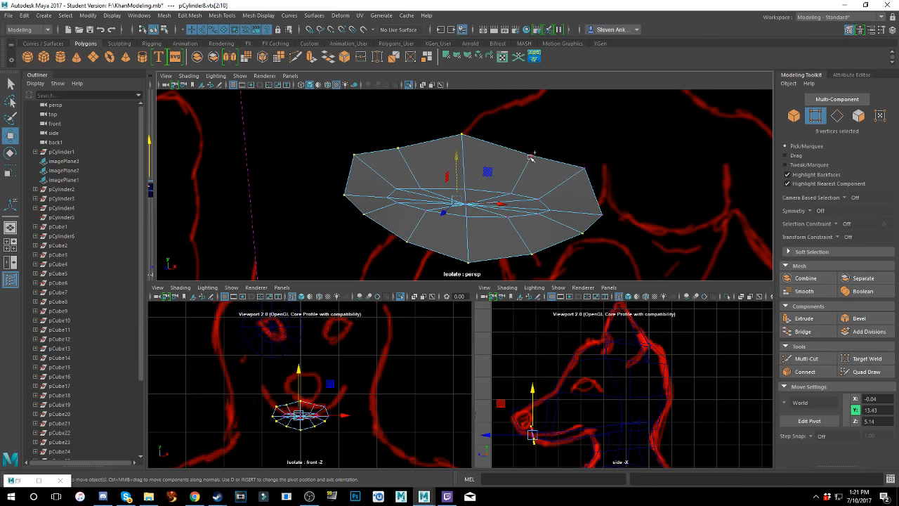
left_click(531, 155, "shift")
left_click(584, 168, "shift")
left_click(600, 213, "shift")
mouse_move(566, 216)
left_mouse_down("alt")
mouse_move(564, 176)
mouse_move(469, 191)
mouse_move(498, 202)
mouse_move(533, 199)
mouse_move(497, 211)
mouse_move(450, 209)
mouse_move(511, 211)
left_mouse_up("alt")
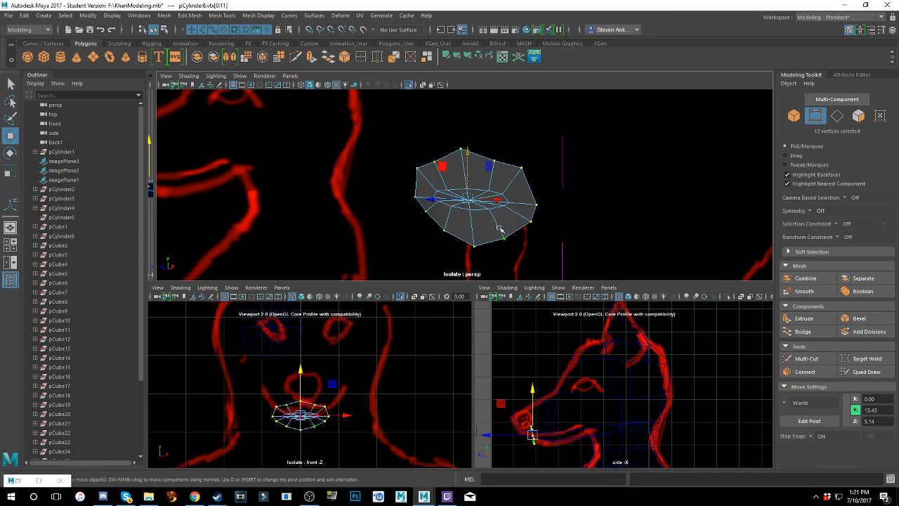
- Try to move the mouth disc's outer rim back toward the head and slightly upward, and undo the moves
left_click_drag(544, 222, 522, 227, "alt")
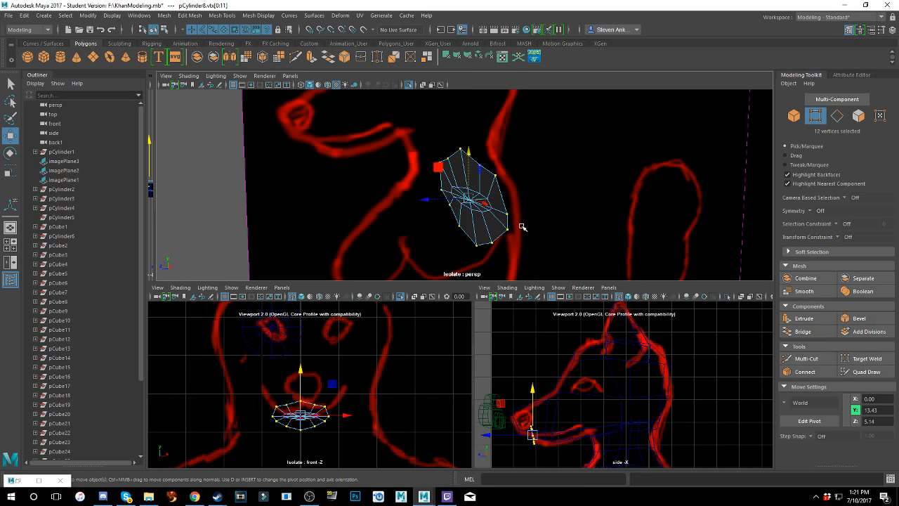
right_click_drag(532, 222, 497, 227, "alt")
left_click_drag(422, 199, 608, 184)
left_click_drag(645, 150, 646, 140)
key("ctrl+z")
key("ctrl+z")
key("ctrl+z")
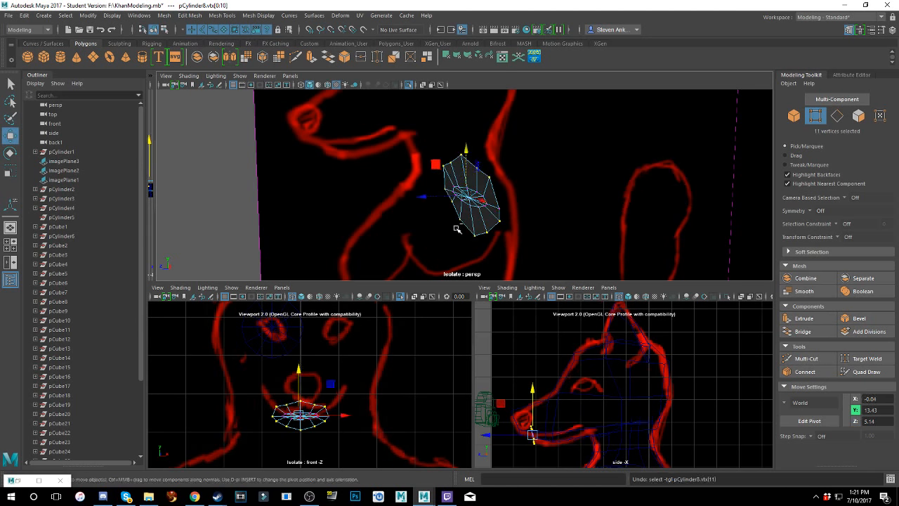
- Examine the mouth disc's shape and edge layout closely from the side, front and below
scroll(453, 156, "up", 3)
left_click_drag(453, 156, 516, 194, "alt")
scroll(519, 181, "up", 3)
scroll(510, 179, "down", 4)
scroll(509, 178, "up", 2)
scroll(506, 178, "down", 4)
scroll(506, 179, "up", 4)
scroll(493, 195, "down", 4)
scroll(518, 194, "down", 4)
mouse_move(516, 194)
middle_mouse_down("alt")
mouse_move(518, 209)
mouse_move(506, 197)
middle_mouse_up("alt")
scroll(504, 222, "up", 3)
scroll(504, 197, "up", 4)
left_click_drag(482, 197, 506, 172, "alt")
scroll(506, 184, "up", 1)
scroll(504, 185, "down", 2)
middle_click_drag(480, 181, 555, 153, "alt")
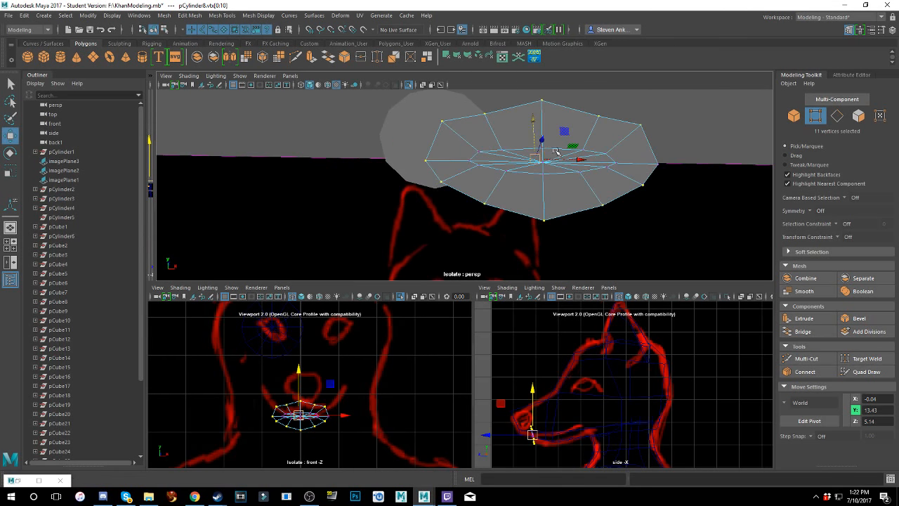
- Delete the twelve faces on the negative-X half of the mouth disc, leaving only one side
right_click_drag(527, 128, 528, 150)
left_click_drag(429, 226, 520, 120)
left_click(425, 206)
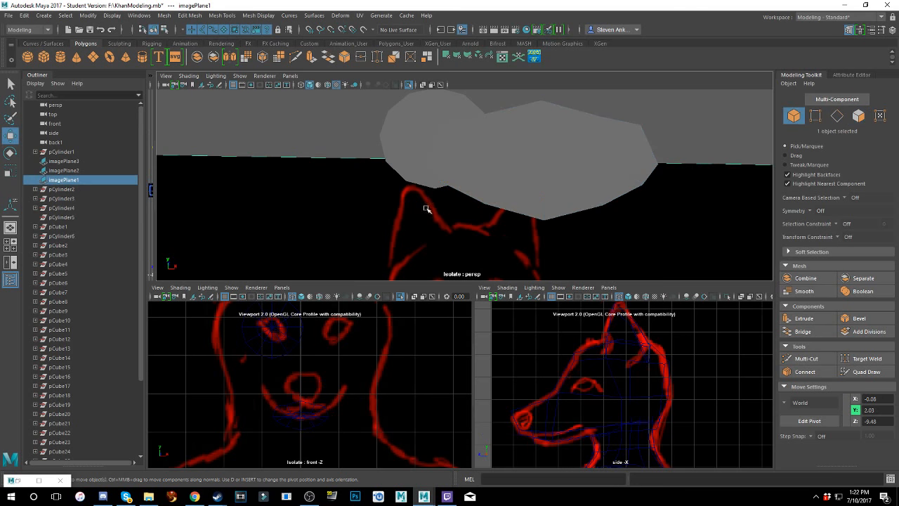
left_click(502, 195)
left_click(485, 176)
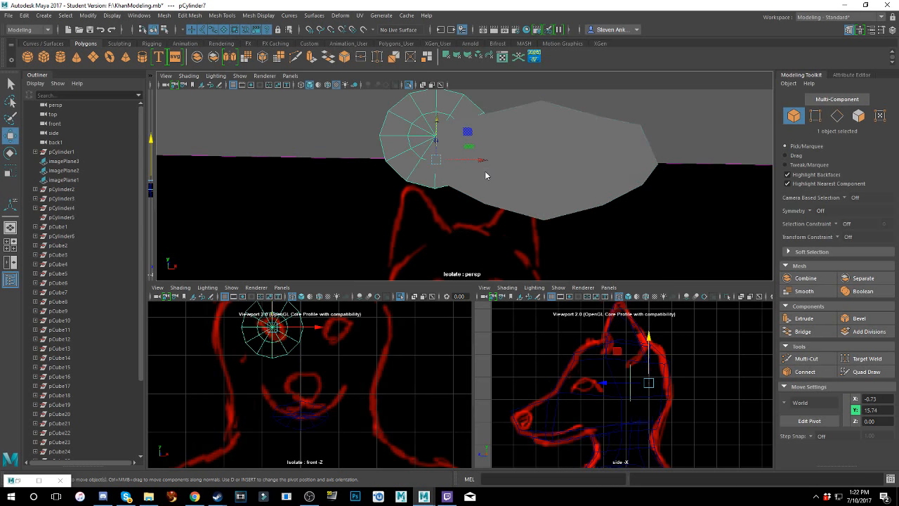
left_click(516, 161)
right_click_drag(519, 163, 517, 186)
left_click(515, 195)
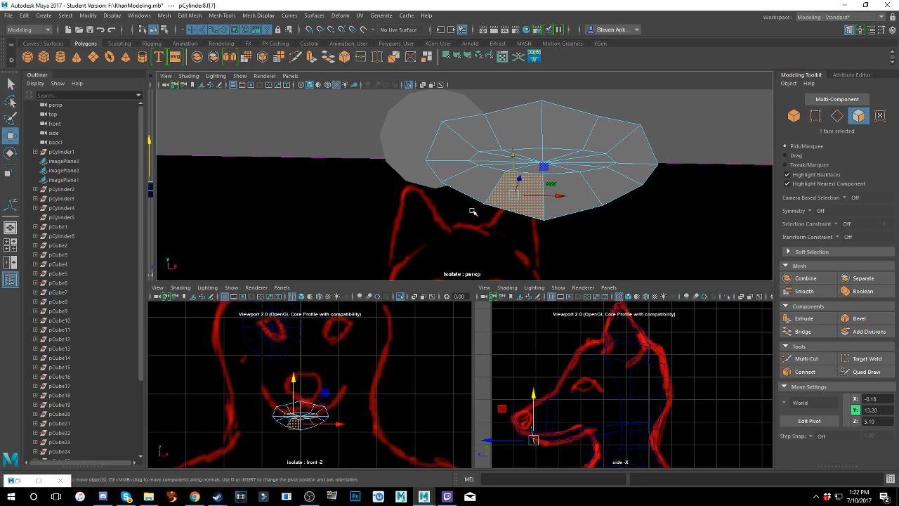
left_click(573, 197)
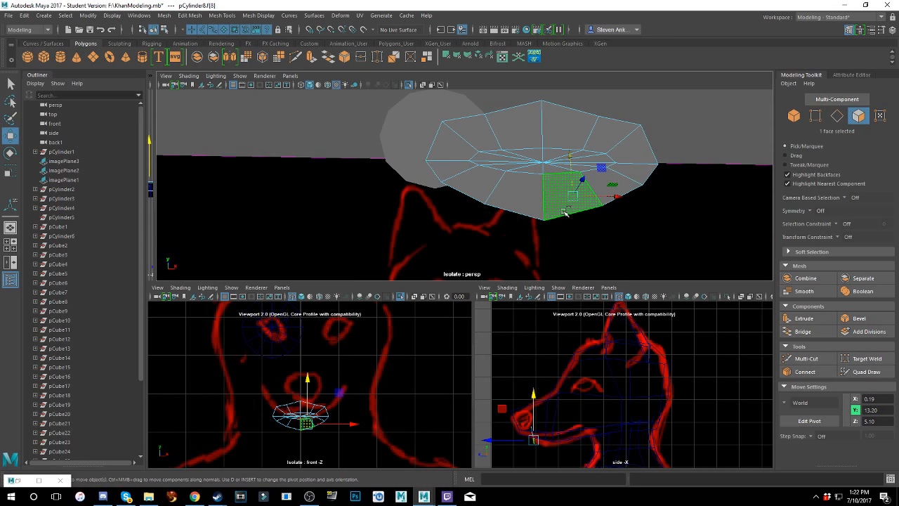
left_click(565, 204, "ctrl")
left_click_drag(457, 215, 525, 101)
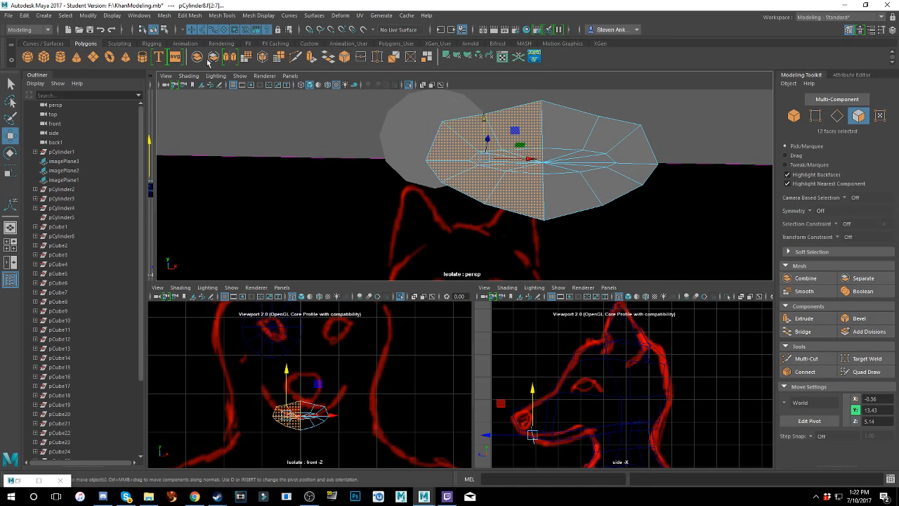
left_click(27, 18)
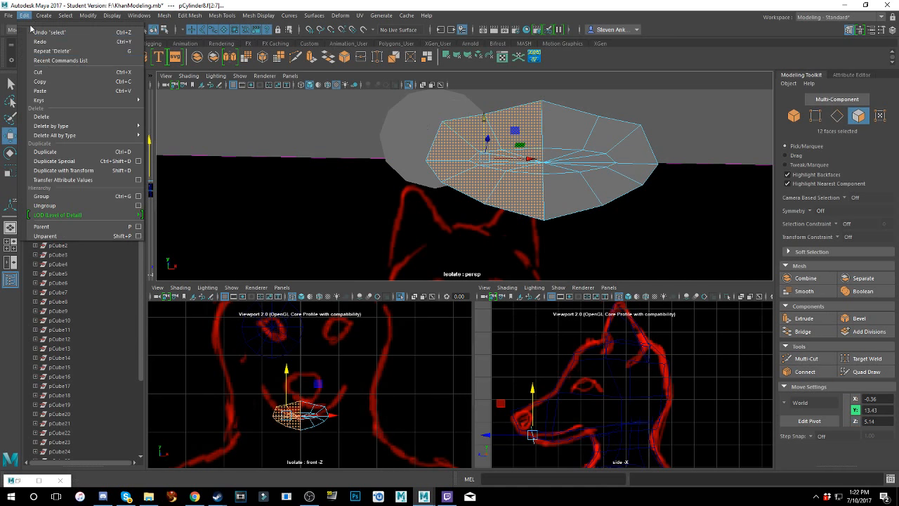
left_click(56, 115)
- Examine the inner lip edges and mouth corner of the remaining half disc from several angles
left_click_drag(382, 139, 379, 176, "alt")
middle_click_drag(568, 176, 518, 206, "alt")
left_click(519, 203)
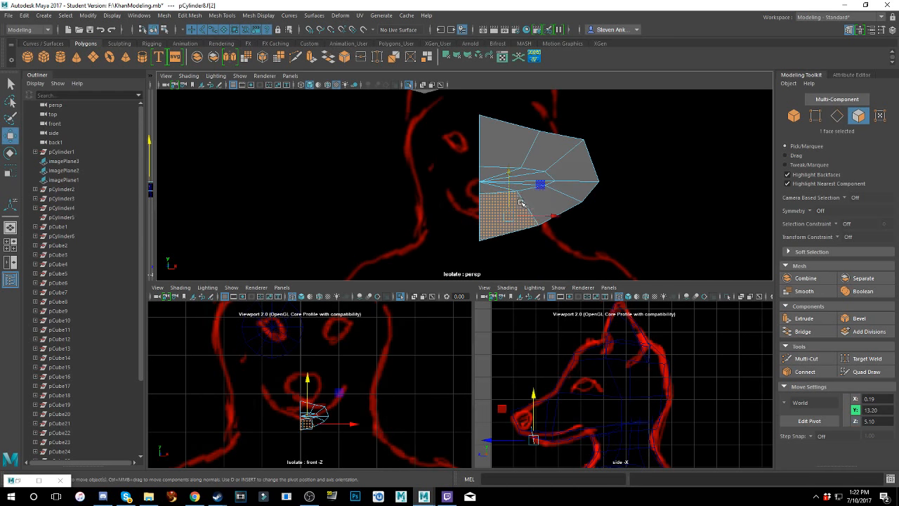
scroll(548, 201, "up", 5)
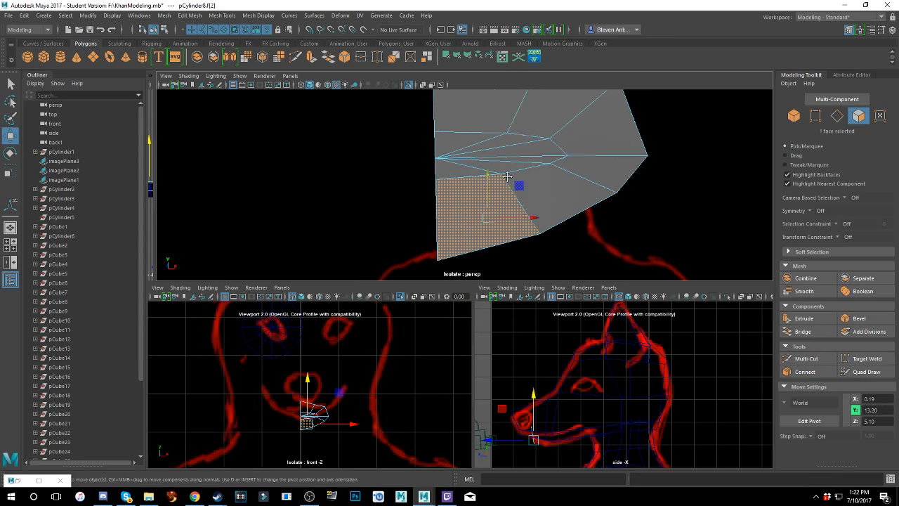
right_click_drag(463, 174, 461, 146)
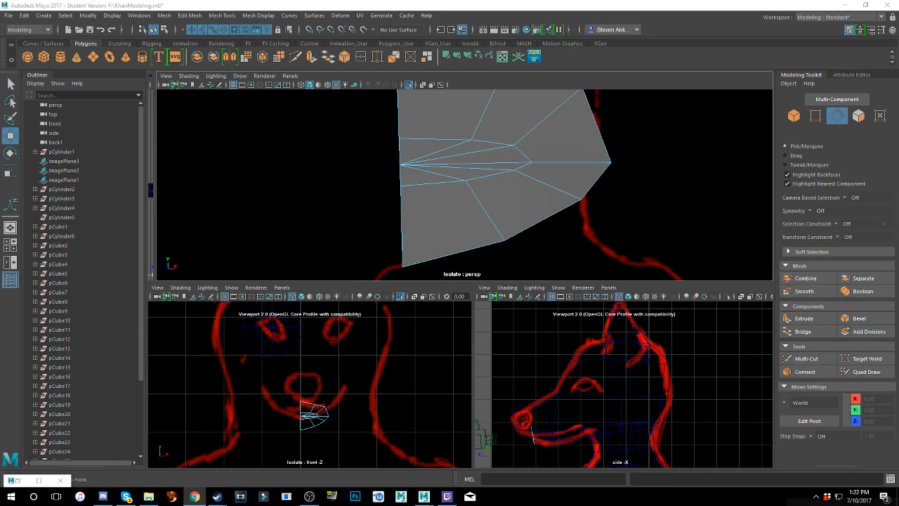
left_click_drag(646, 257, 447, 197, "alt")
scroll(476, 190, "down", 4)
scroll(477, 190, "up", 3)
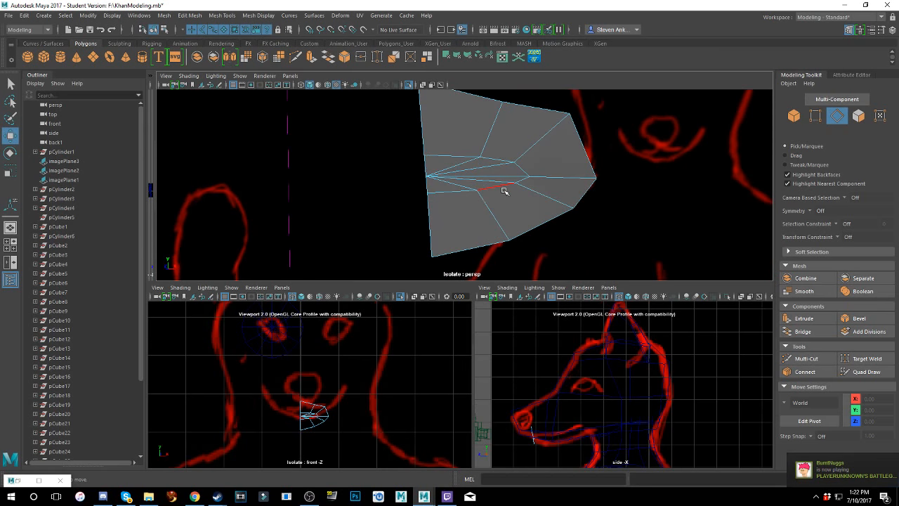
left_click(503, 189)
mouse_move(490, 210)
left_mouse_down("alt")
mouse_move(453, 207)
mouse_move(493, 184)
mouse_move(532, 182)
mouse_move(493, 184)
left_mouse_up("alt")
scroll(533, 181, "down", 3)
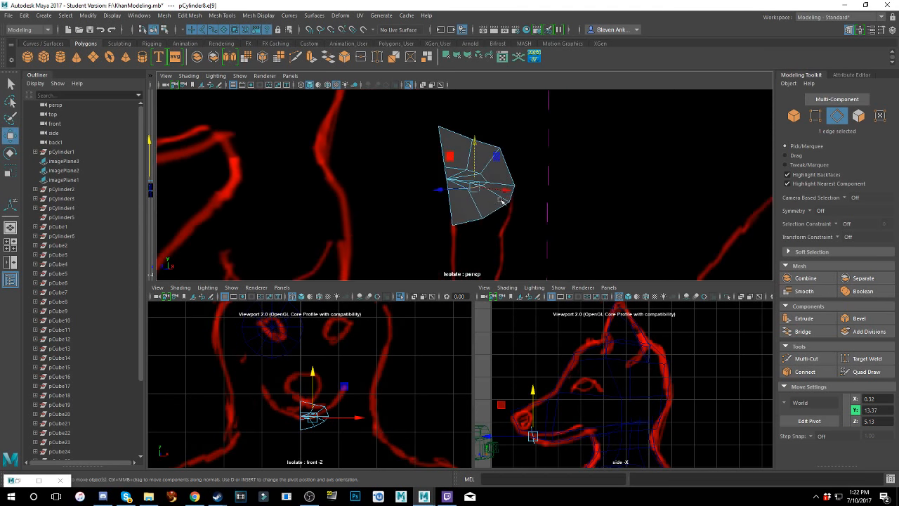
left_click(502, 182)
scroll(503, 179, "up", 3)
right_click_drag(503, 180, 499, 164)
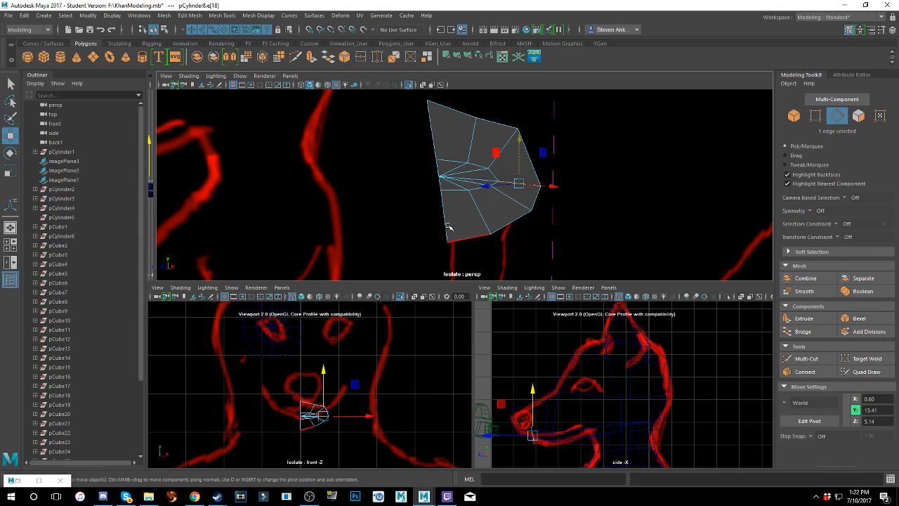
left_click_drag(450, 227, 481, 203, "alt")
- Move the whole half mouth disc slightly upward and outward, placing its centre edge at about X 0.18
right_click_drag(461, 187, 495, 179)
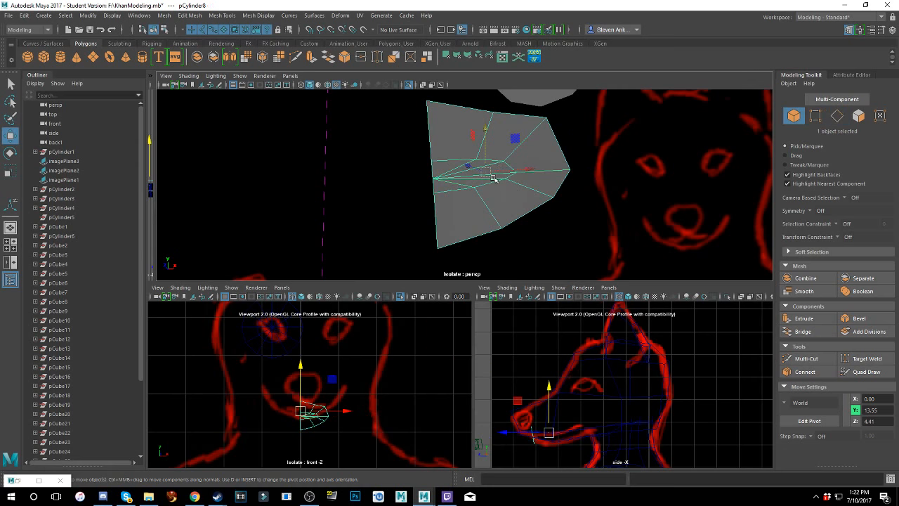
left_click_drag(506, 170, 511, 98)
middle_click_drag(537, 151, 533, 194, "alt")
- Scale the two upper and two lower inner lip edges vertically toward each other to narrow the mouth opening
right_click_drag(530, 151, 529, 127)
scroll(530, 128, "up", 4)
left_click(552, 143)
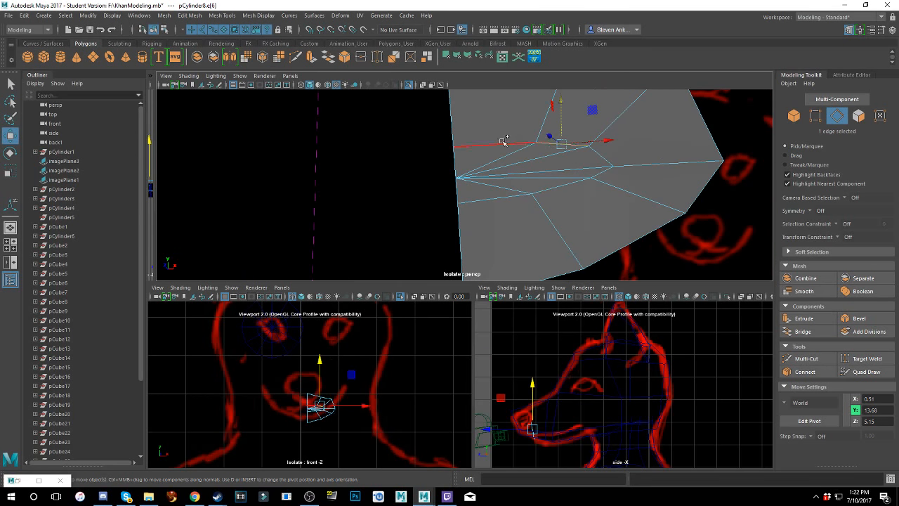
left_click(503, 144, "shift")
left_click(497, 200, "shift")
left_click(556, 191, "shift")
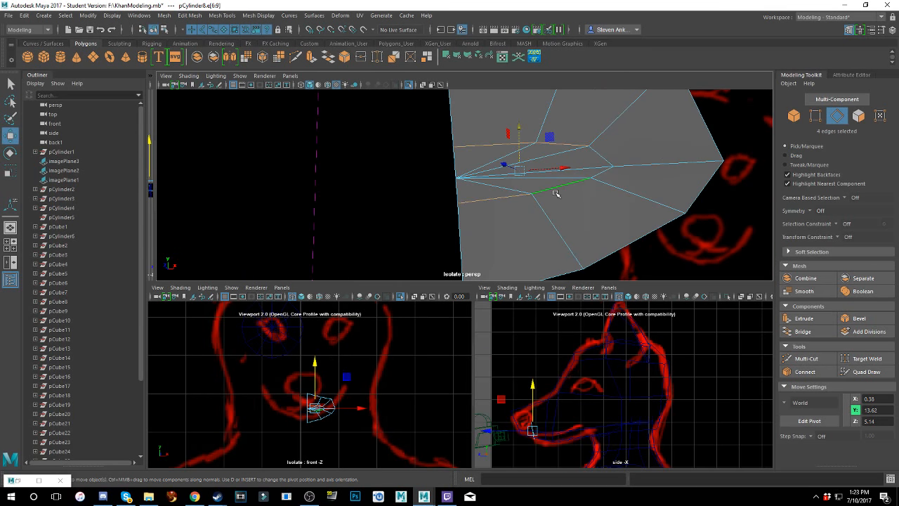
key("r")
left_click_drag(528, 210, 525, 198)
- Lower the upper inner lip's vertex on the half disc's centre edge to about Y 13.64
right_click_drag(487, 160, 442, 159)
left_click(453, 157)
key("w")
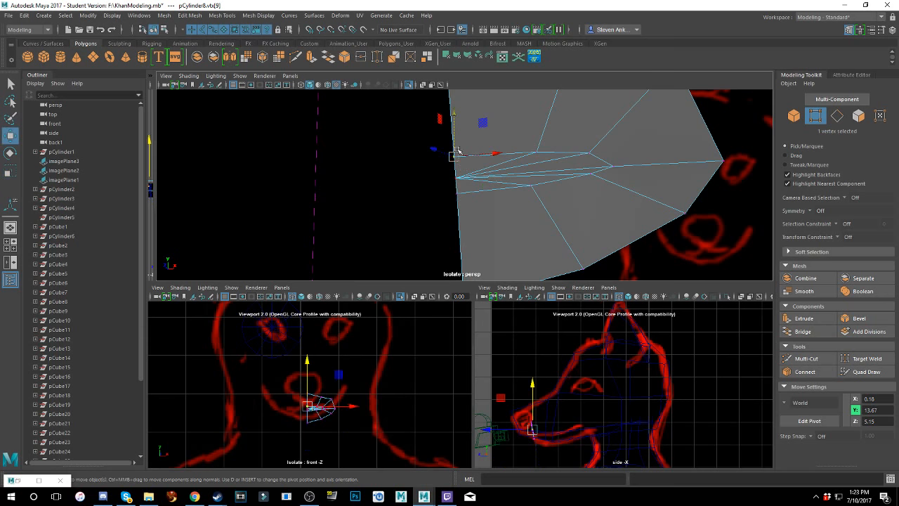
left_click_drag(455, 135, 455, 142)
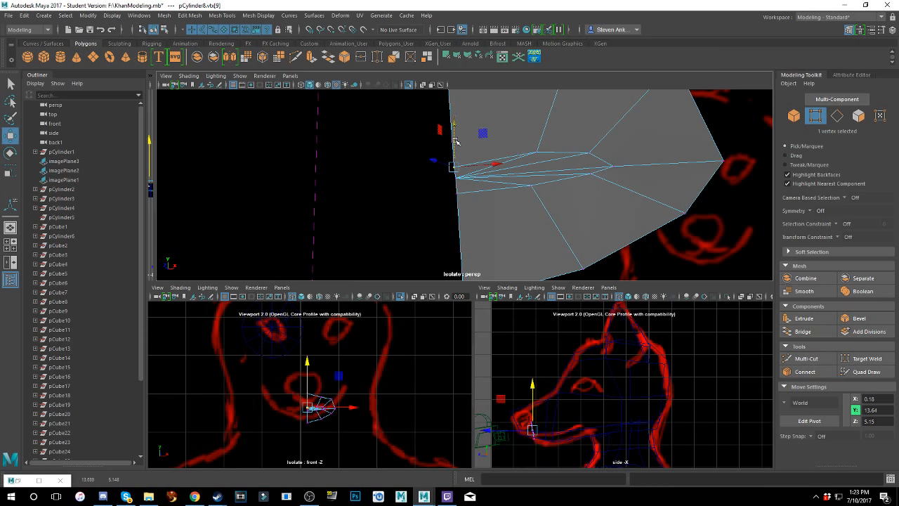
left_click_drag(590, 183, 515, 196, "alt")
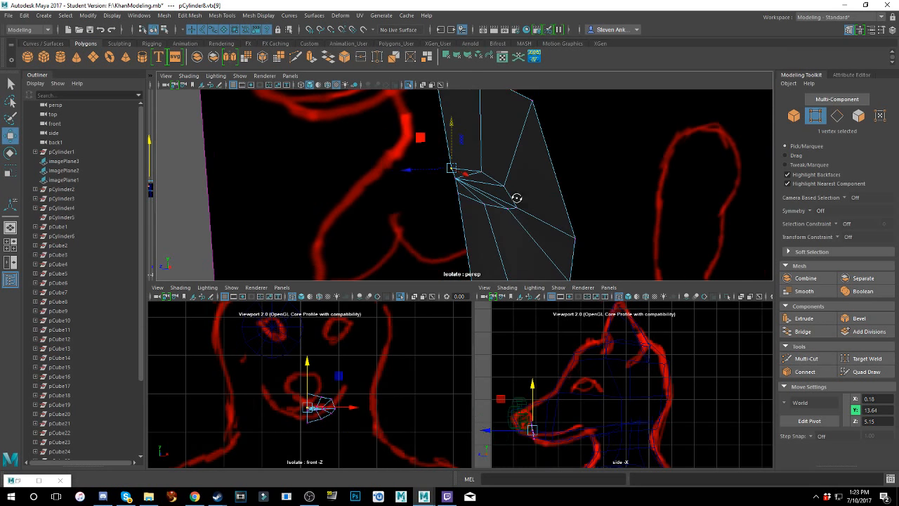
- Pull the two upper inner lip edges forward to about Z 5.34, and select the two lower inner lip edges
right_click_drag(488, 155, 487, 132)
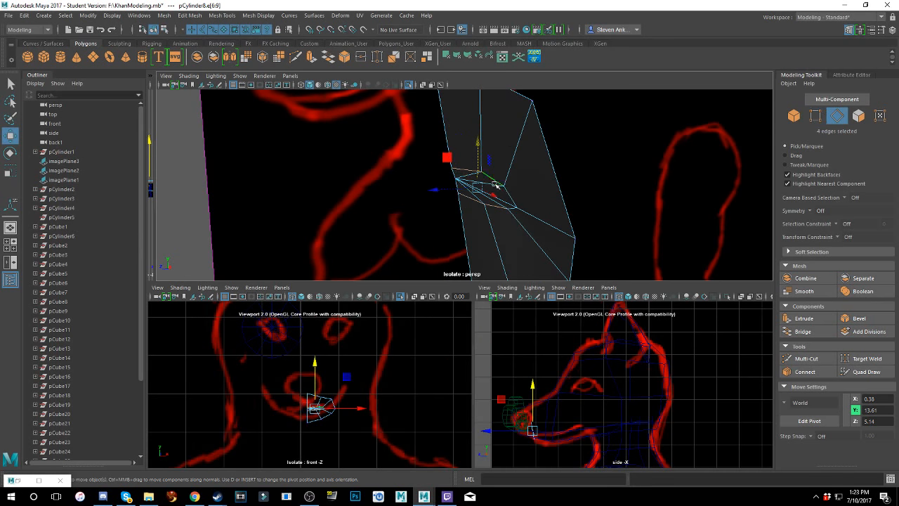
left_click(492, 180)
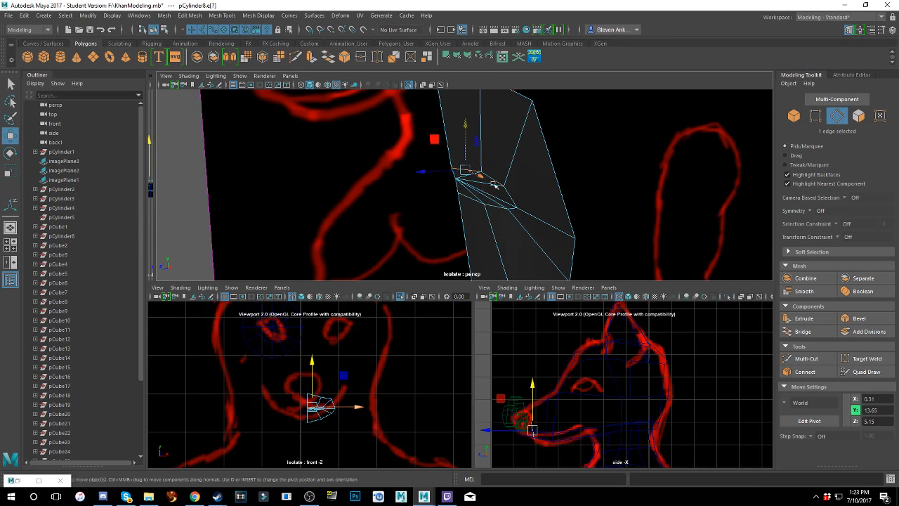
left_click(441, 174, "shift")
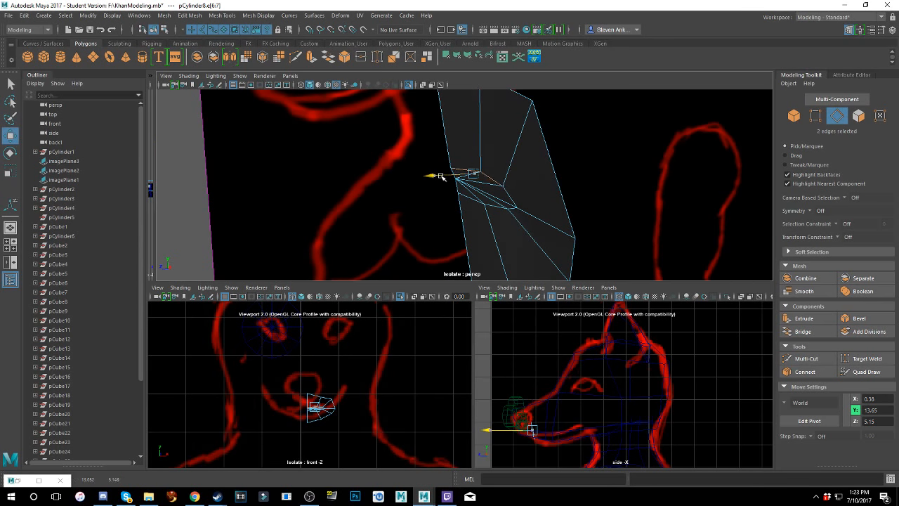
mouse_move(440, 177)
left_mouse_down()
mouse_move(370, 189)
mouse_move(455, 181)
mouse_move(454, 167)
mouse_move(459, 189)
mouse_move(473, 194)
mouse_move(427, 194)
mouse_move(468, 211)
mouse_move(451, 175)
left_mouse_up()
left_click(496, 189)
left_click(511, 182, "shift")
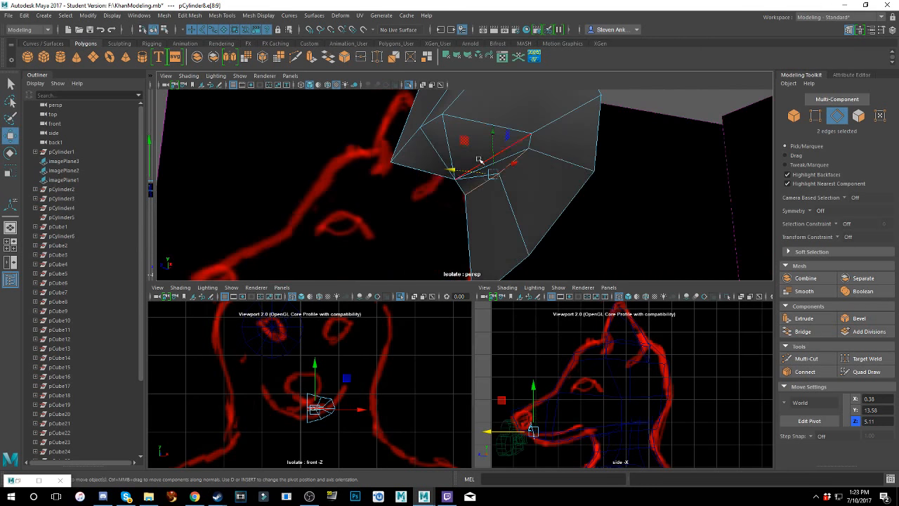
- Move the centre-edge vertex where the inner mouth edges converge to about Y 13.59, Z 5.21, between the lips
right_click(478, 160)
left_click(443, 153)
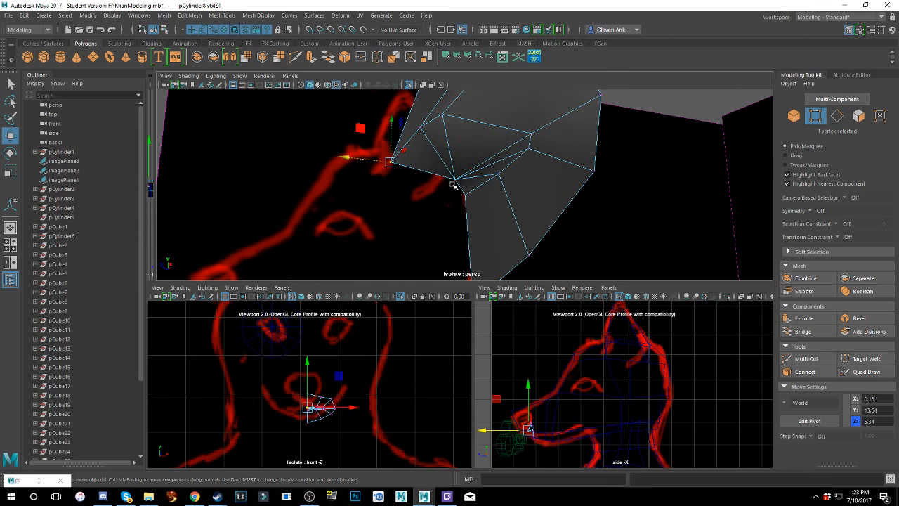
left_click(461, 180)
left_click_drag(462, 179, 393, 181, "alt")
left_click_drag(443, 147, 443, 151)
left_click_drag(482, 194, 404, 188, "alt")
left_click_drag(428, 151, 429, 162)
left_click_drag(431, 178, 445, 155, "alt")
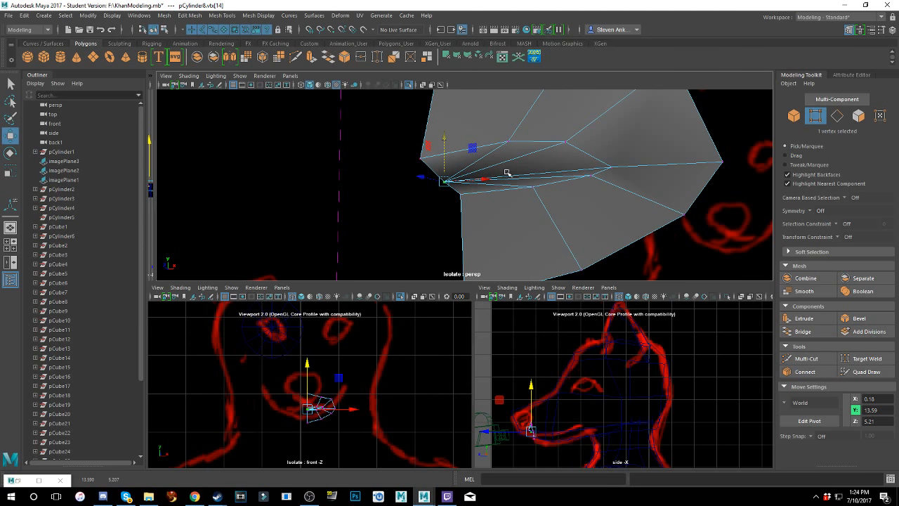
left_click_drag(602, 241, 482, 220, "alt")
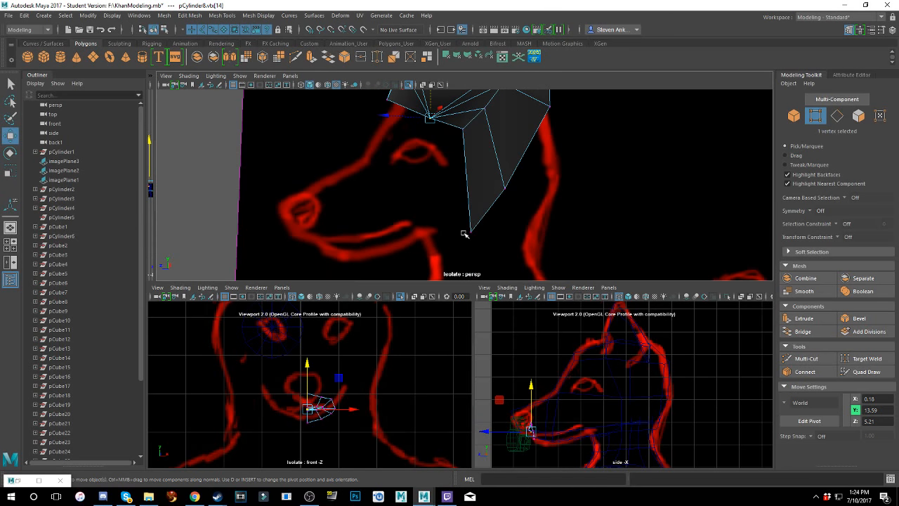
left_click(471, 232)
left_click(470, 231)
left_click_drag(467, 174, 497, 186, "alt")
right_click(499, 188)
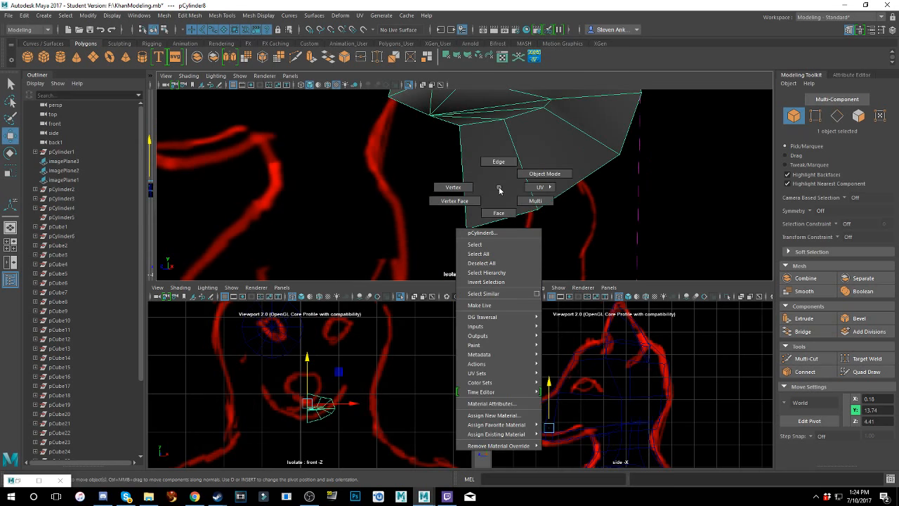
right_click_drag(499, 187, 450, 185)
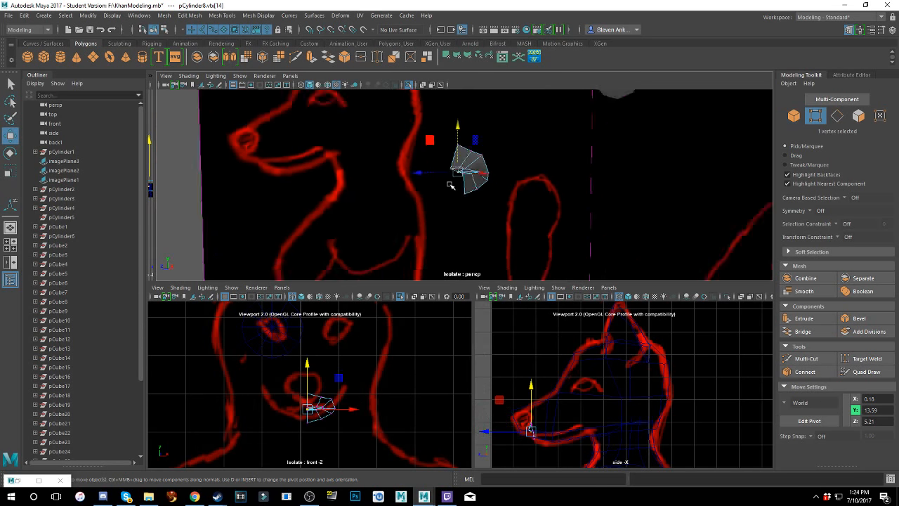
scroll(450, 187, "down", 7)
scroll(456, 189, "up", 6)
scroll(464, 182, "down", 6)
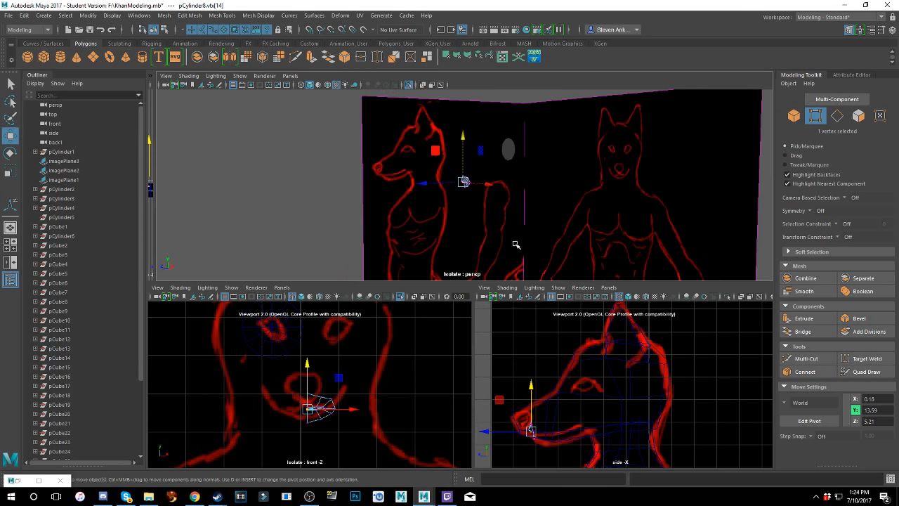
left_click_drag(476, 214, 438, 199, "alt")
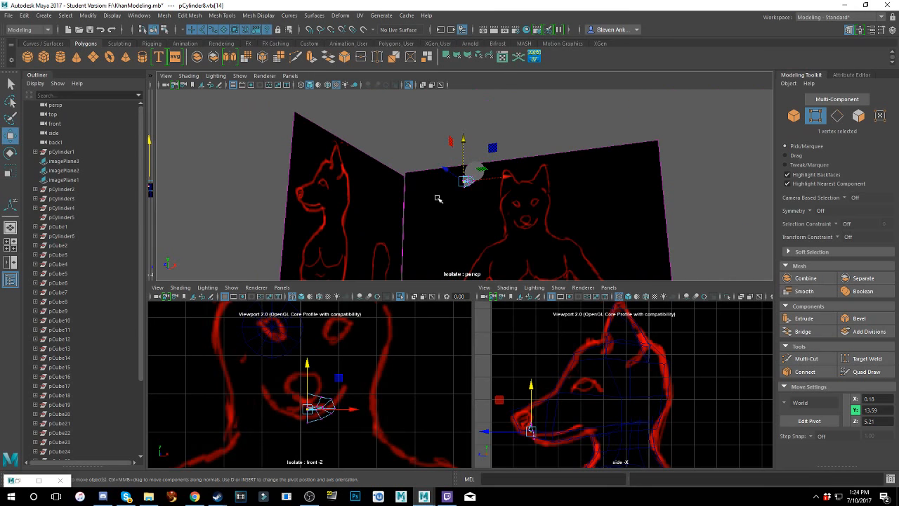
- Toggle the perspective view's isolation off and on again with the eye disc selected
left_click(474, 168)
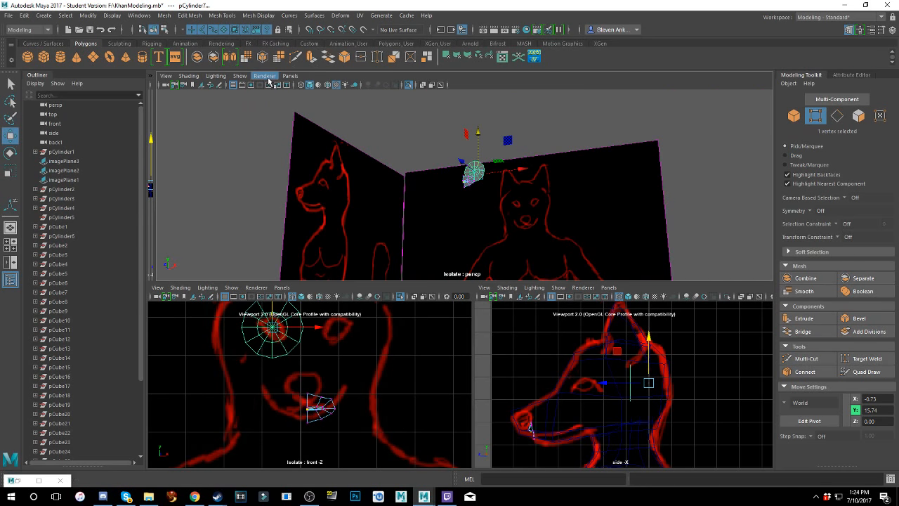
left_click(239, 75)
mouse_move(312, 94)
left_click(354, 100)
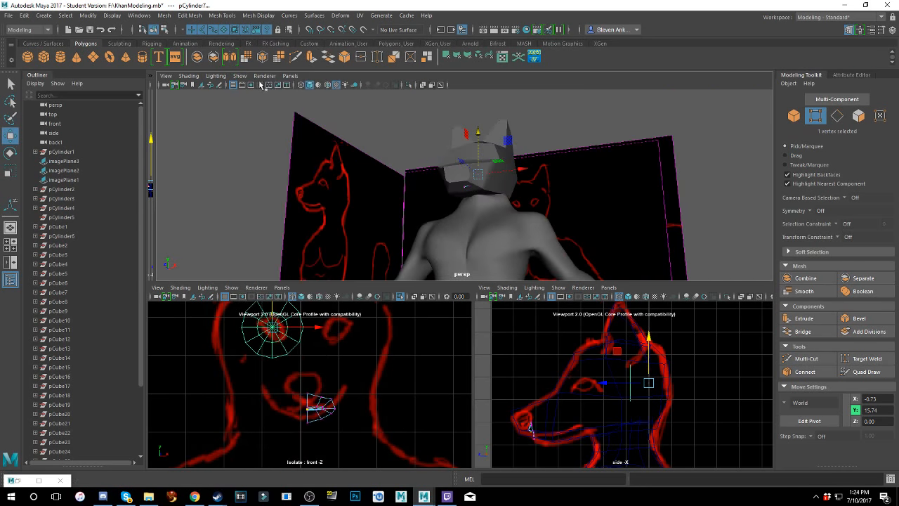
left_click(265, 76)
mouse_move(239, 79)
mouse_move(258, 92)
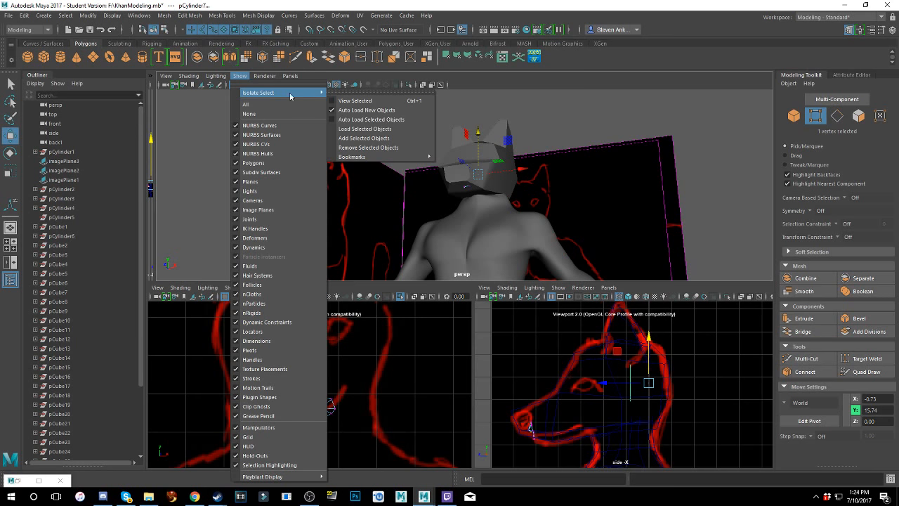
left_click(355, 101)
left_click_drag(537, 212, 491, 179, "alt")
key("ctrl+1")
- Select the lowest centre-edge vertex of the half mouth disc and try shifting it along Z
scroll(522, 192, "up", 3)
scroll(469, 194, "up", 3)
left_click(467, 197)
scroll(467, 197, "up", 3)
left_click(471, 189)
scroll(472, 189, "up", 3)
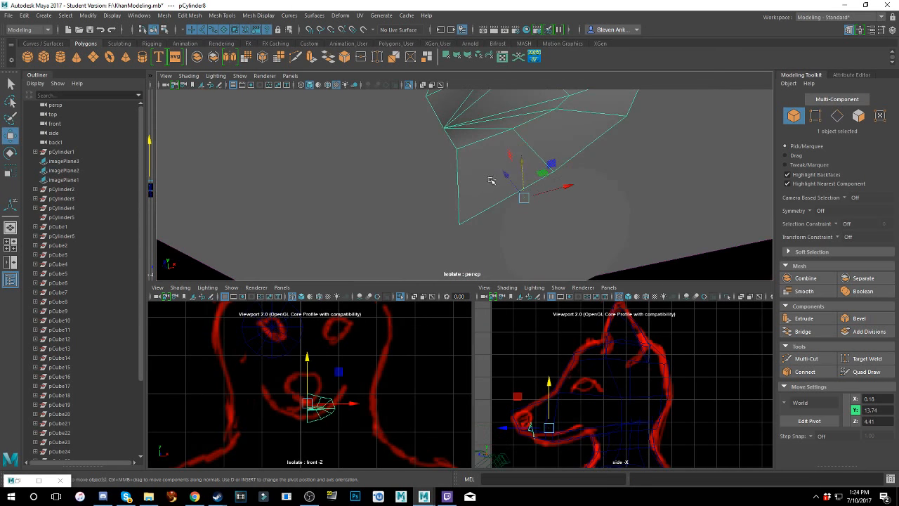
right_click_drag(491, 177, 453, 174)
left_click(450, 224)
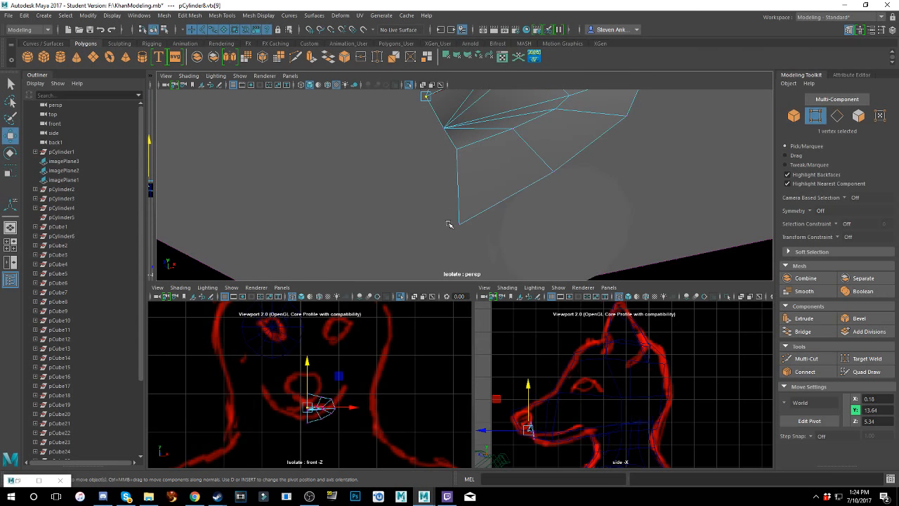
left_click(461, 224)
scroll(466, 223, "down", 5)
left_click_drag(470, 221, 422, 234, "alt")
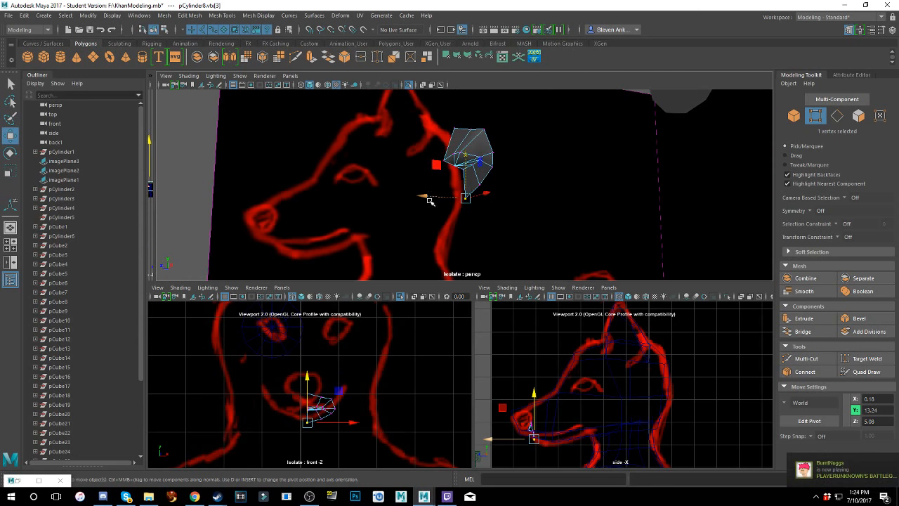
left_click_drag(429, 197, 465, 199)
scroll(451, 197, "up", 3)
mouse_move(898, 84)
left_mouse_down()
mouse_move(316, 83)
mouse_move(372, 45)
mouse_move(374, 19)
mouse_move(898, 85)
left_mouse_up()
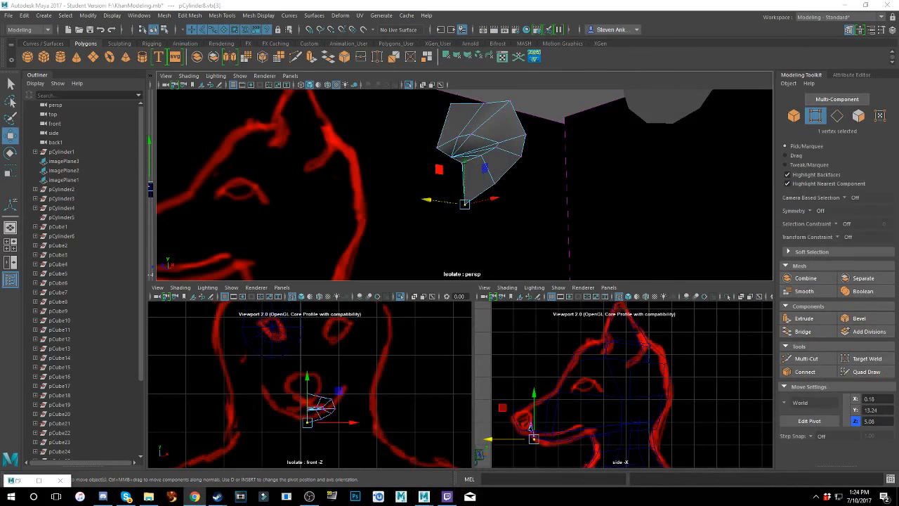
- Raise the two lowest vertices nearest the half disc's centre edge, setting the centre-edge one to about Y 13.45
right_click_drag(351, 195, 549, 180, "alt")
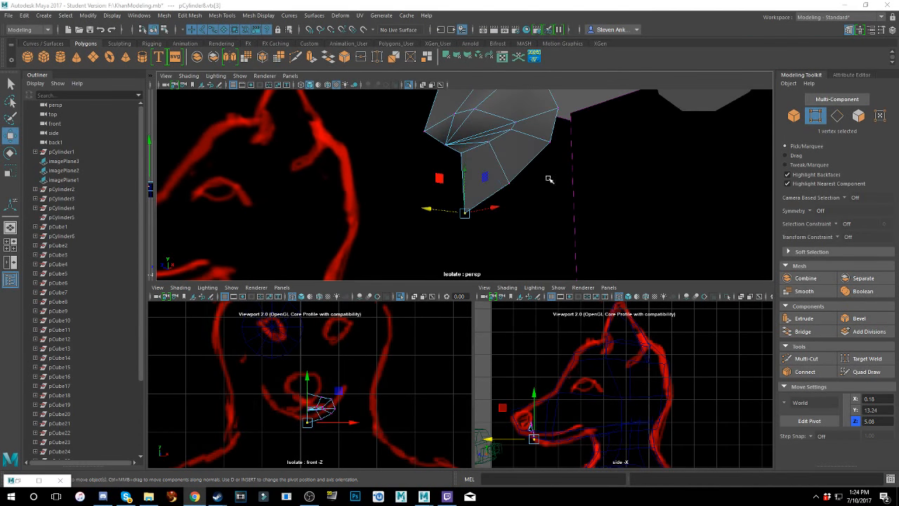
left_click(508, 184, "shift")
left_click_drag(508, 185, 532, 160, "alt")
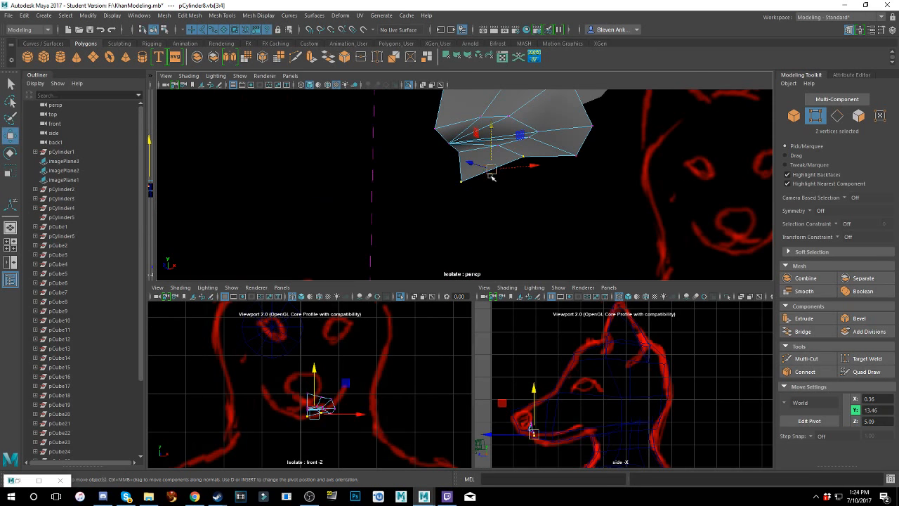
left_click(461, 182)
left_click_drag(464, 148, 465, 139)
left_click_drag(515, 166, 465, 177, "alt")
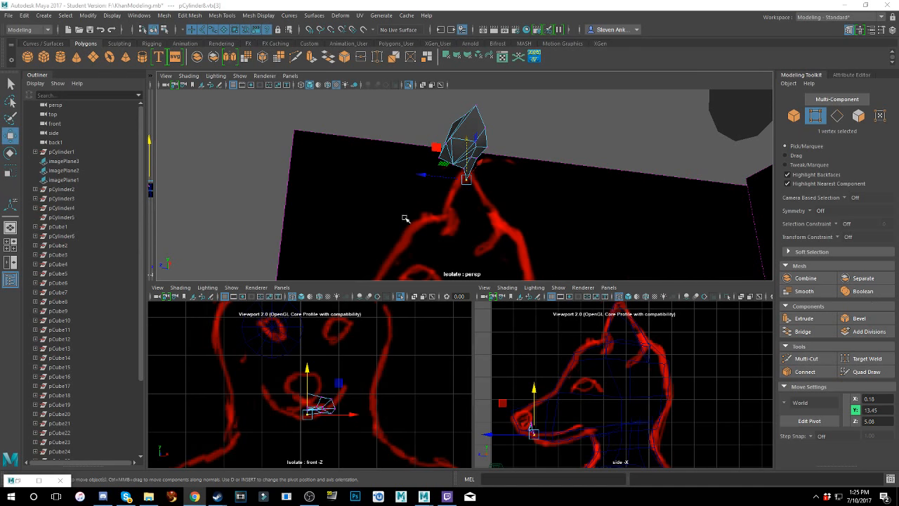
- Delete the four edges fanning from the inner mouth vertex to the lips, keeping the one to the mouth corner
left_click_drag(405, 218, 485, 201, "alt")
scroll(486, 200, "up", 3)
middle_click_drag(513, 135, 515, 154, "alt")
scroll(515, 154, "up", 3)
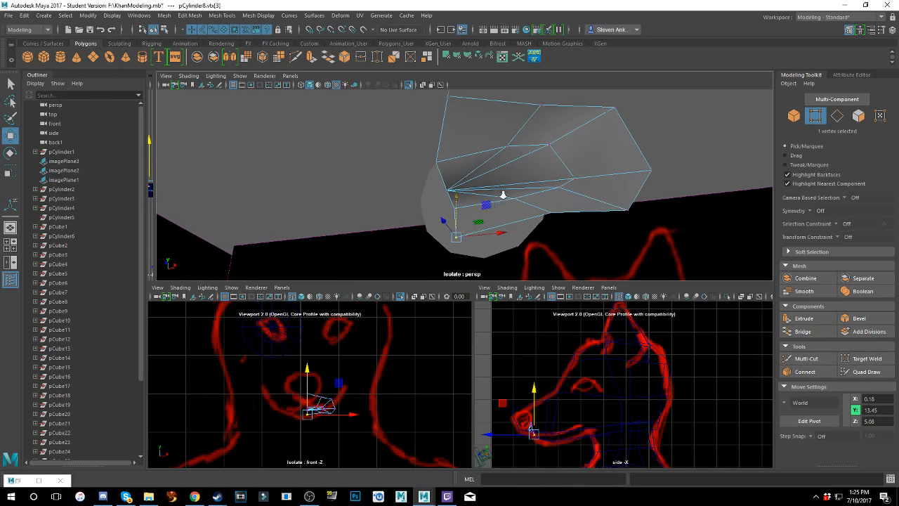
right_click_drag(507, 175, 480, 153)
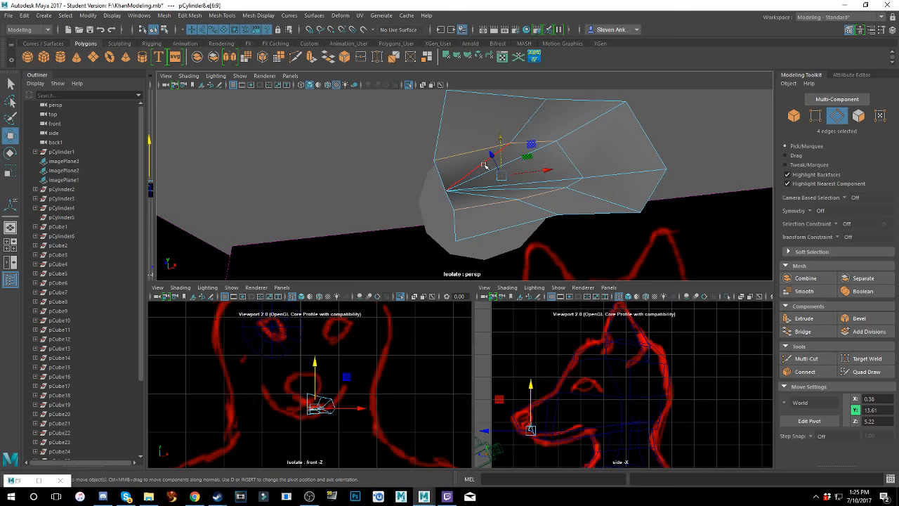
left_click(486, 163)
left_click(488, 174, "shift")
left_click(492, 185, "shift")
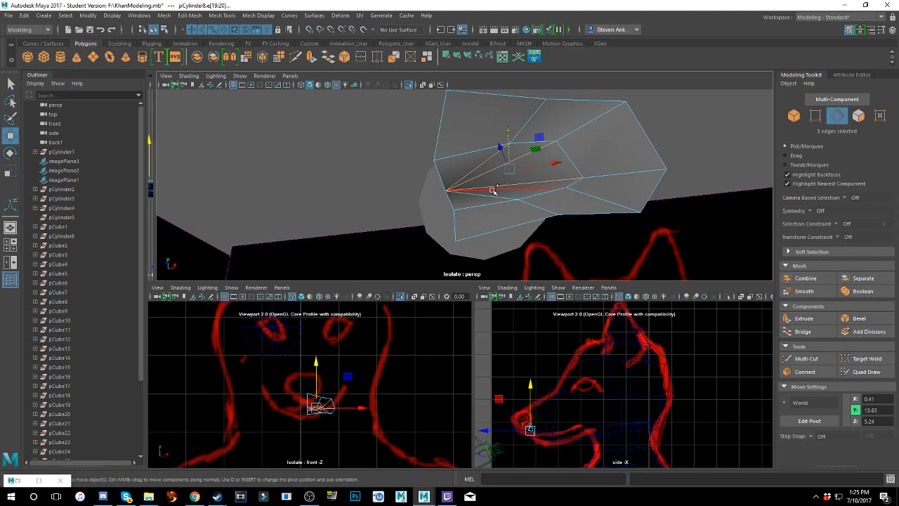
left_click(487, 194, "shift")
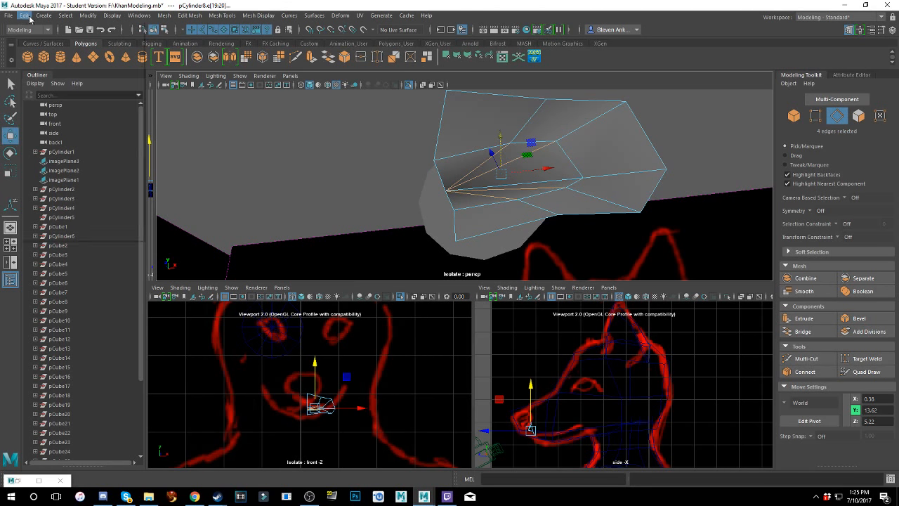
left_click(24, 16)
left_click(42, 116)
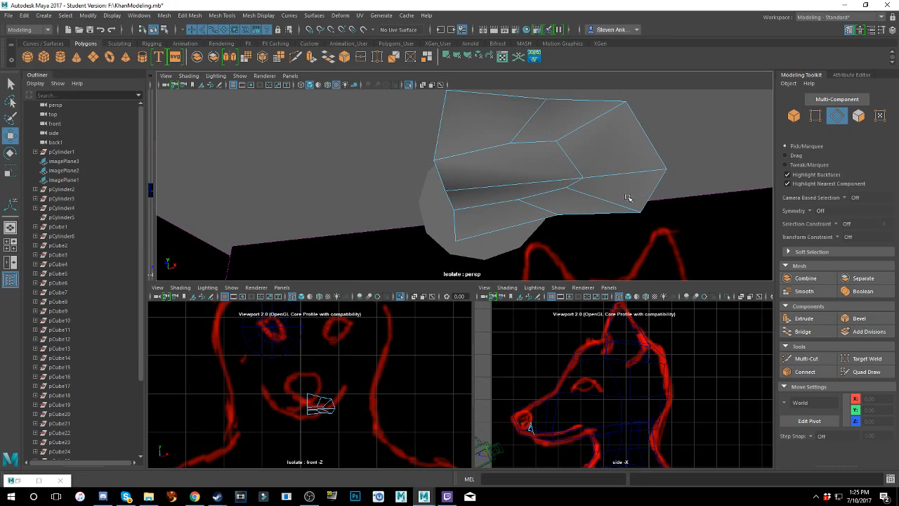
- Multi-Cut from the upper lip's middle vertex through the mouth line to the lower lip's middle vertex
left_click_drag(627, 197, 572, 125, "alt")
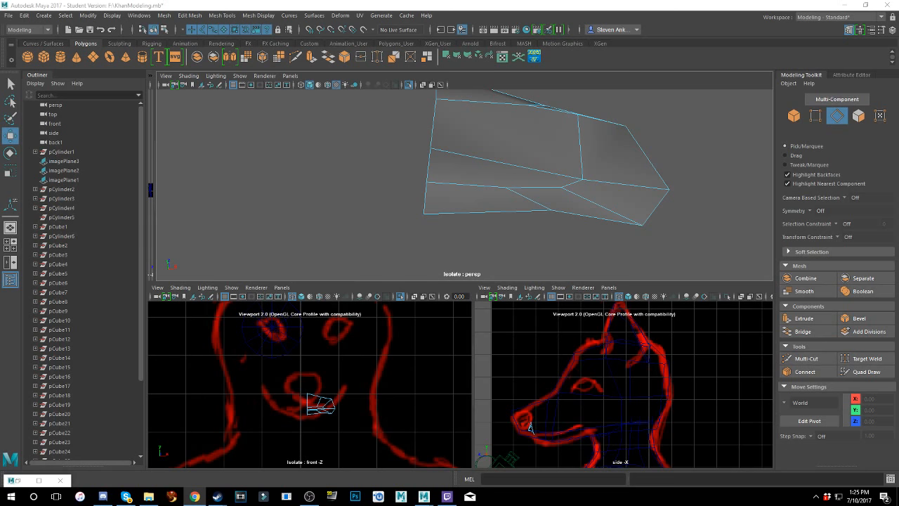
left_click(806, 358)
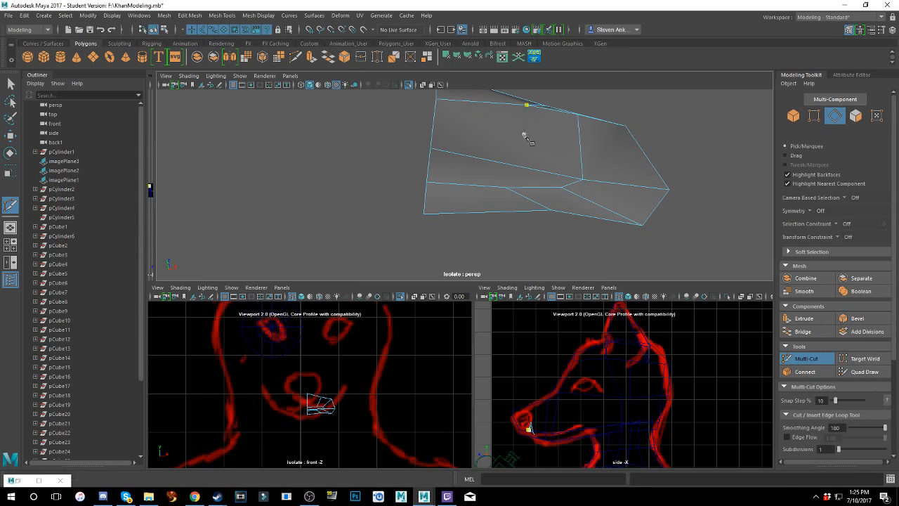
left_click_drag(523, 134, 518, 163, "alt")
middle_click_drag(518, 163, 516, 186, "alt")
left_click(507, 153)
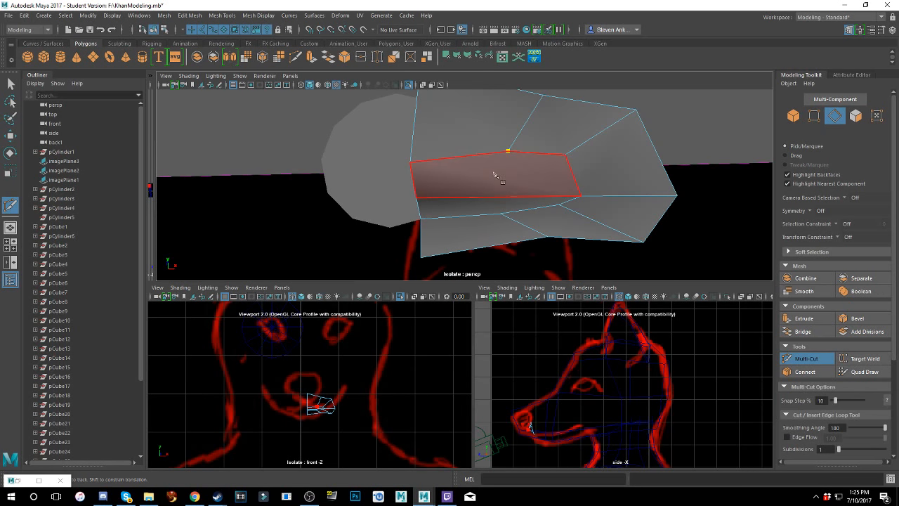
left_click(482, 198)
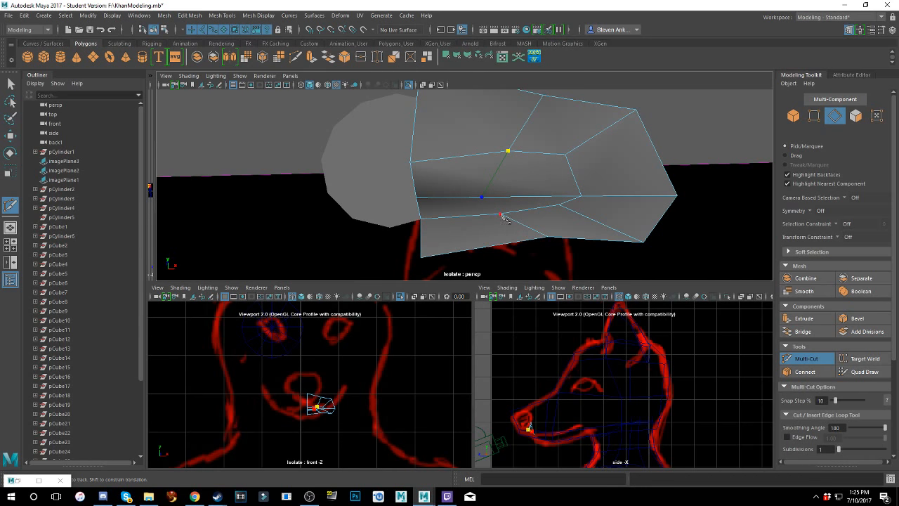
left_click(501, 214)
right_click(505, 219)
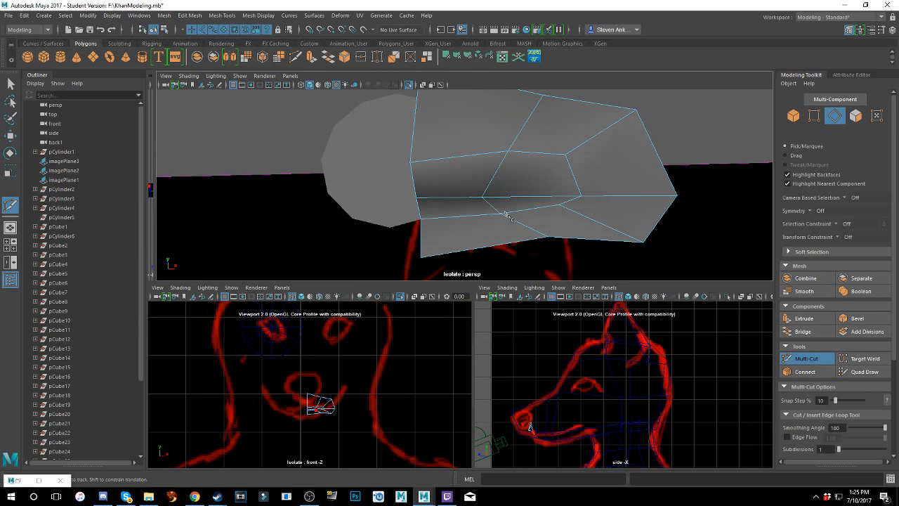
- Multi-Cut from the upper lip's outer vertex through the mouth line to the lower lip's outer vertex
left_click(565, 155)
left_click(551, 198)
left_click(560, 205)
right_click(586, 214)
scroll(583, 205, "down", 4)
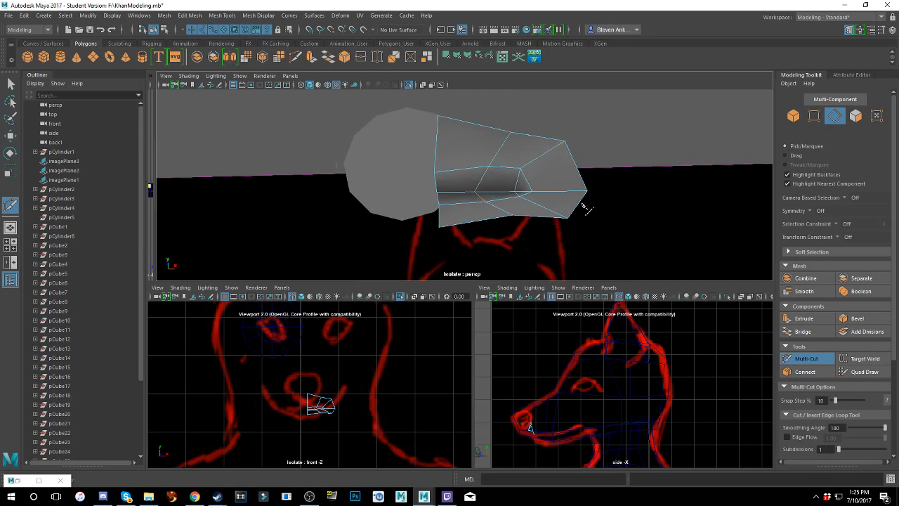
- Move the whole mouth piece to about X 0.14, Y 13.69, Z 4.60
mouse_move(549, 180)
left_mouse_down("alt")
mouse_move(522, 200)
mouse_move(496, 197)
mouse_move(492, 152)
mouse_move(577, 178)
mouse_move(548, 183)
left_mouse_up("alt")
right_click_drag(526, 182, 515, 145)
key("w")
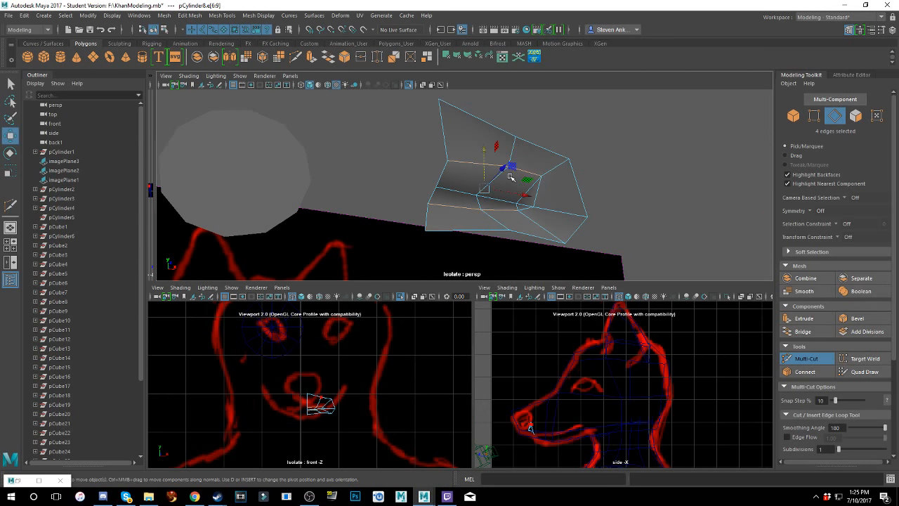
left_click(497, 202)
mouse_move(470, 191)
left_mouse_down("alt")
mouse_move(468, 208)
mouse_move(387, 233)
mouse_move(466, 211)
mouse_move(424, 201)
mouse_move(471, 180)
left_mouse_up("alt")
left_click(446, 199, "shift")
right_click_drag(466, 138, 494, 128)
left_click_drag(494, 128, 515, 169, "alt")
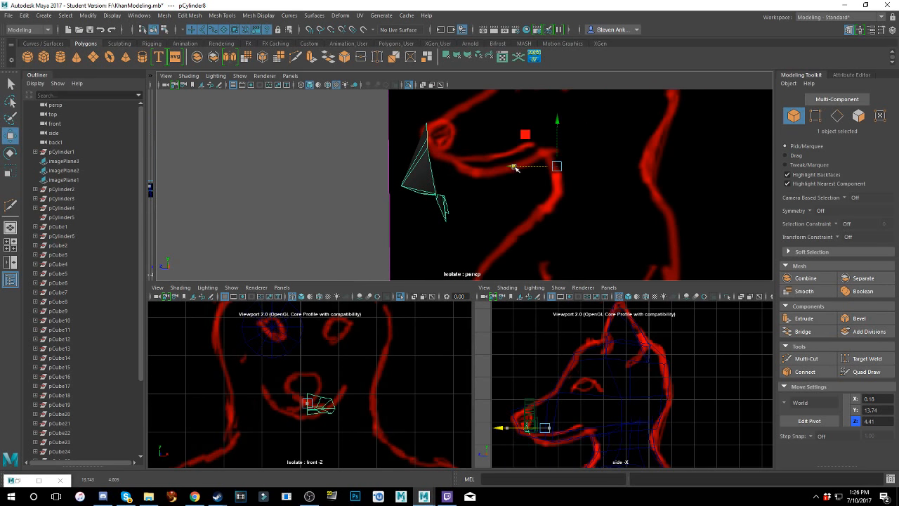
left_click_drag(559, 134, 482, 184)
mouse_move(526, 201)
left_mouse_down("alt")
mouse_move(535, 168)
mouse_move(517, 201)
left_mouse_up("alt")
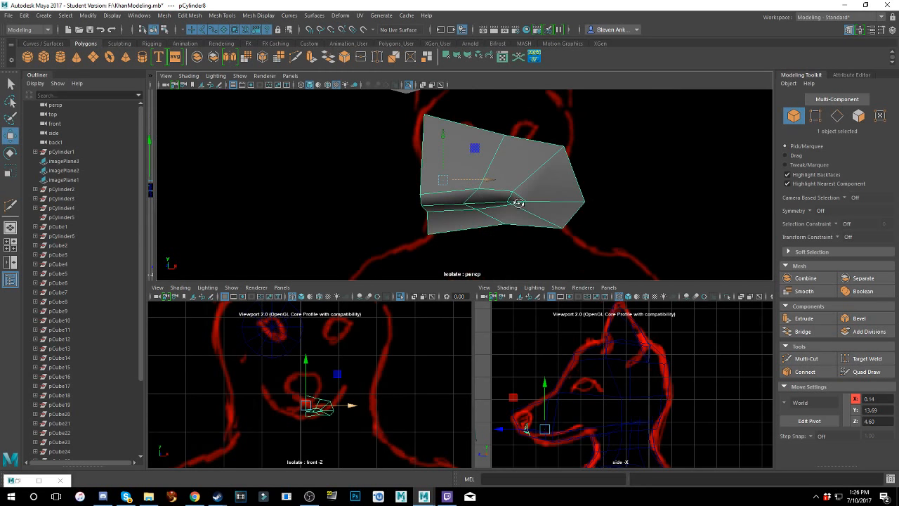
- Lower the upper lip's middle vertex to about Y 13.57 and shift it sideways toward the centre edge
scroll(472, 186, "up", 3)
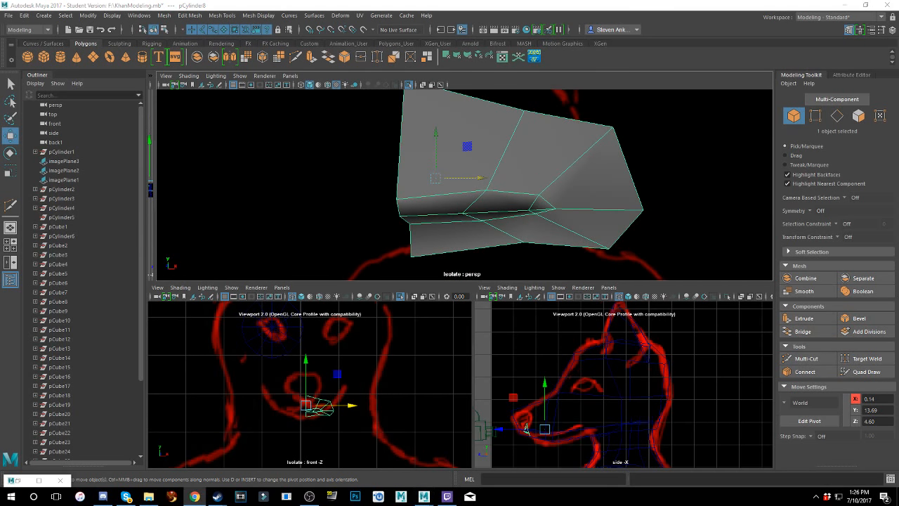
right_click(508, 181)
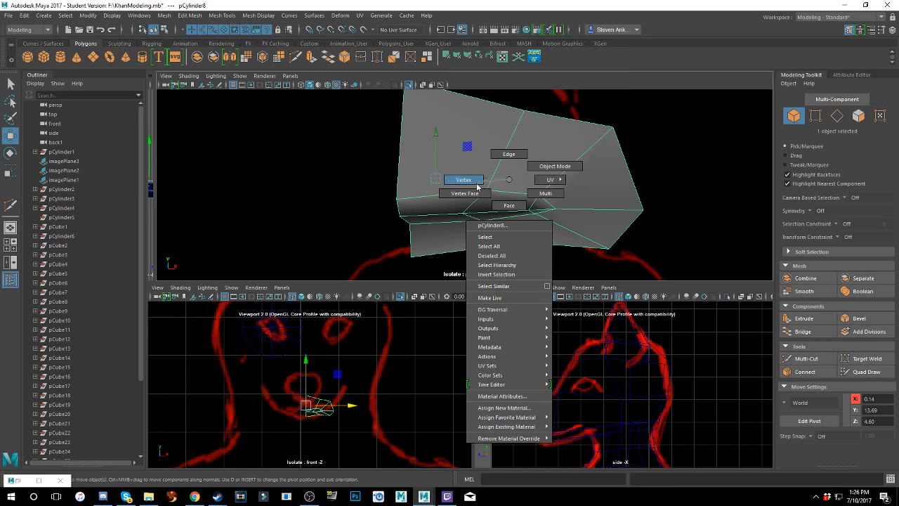
left_click(477, 180)
left_click(486, 188)
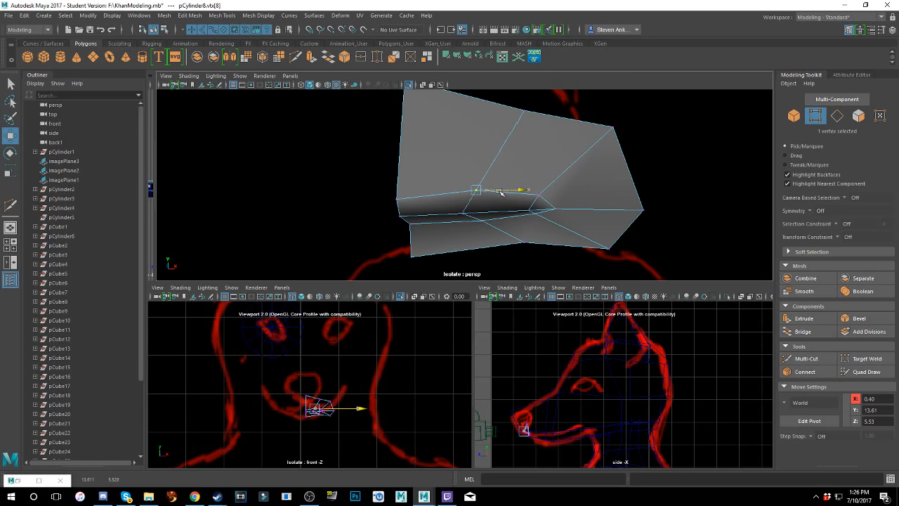
left_click_drag(508, 192, 479, 208)
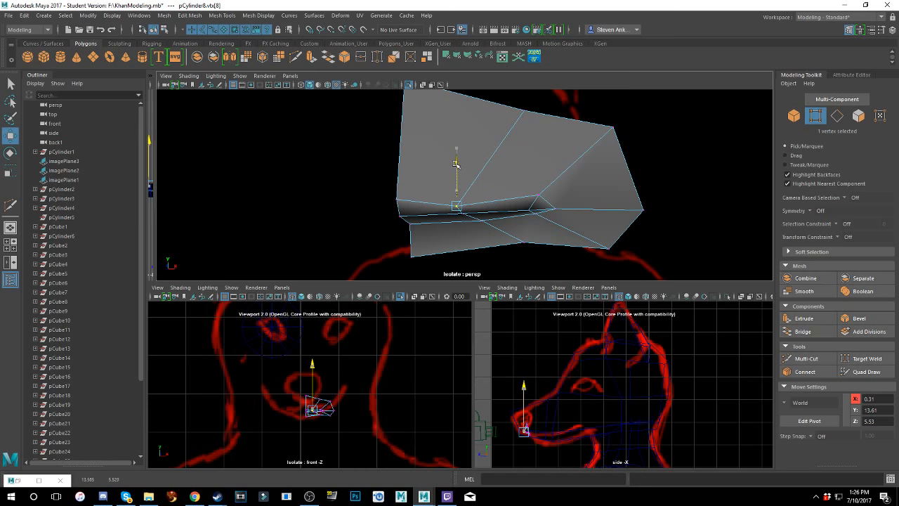
left_click_drag(456, 163, 456, 168)
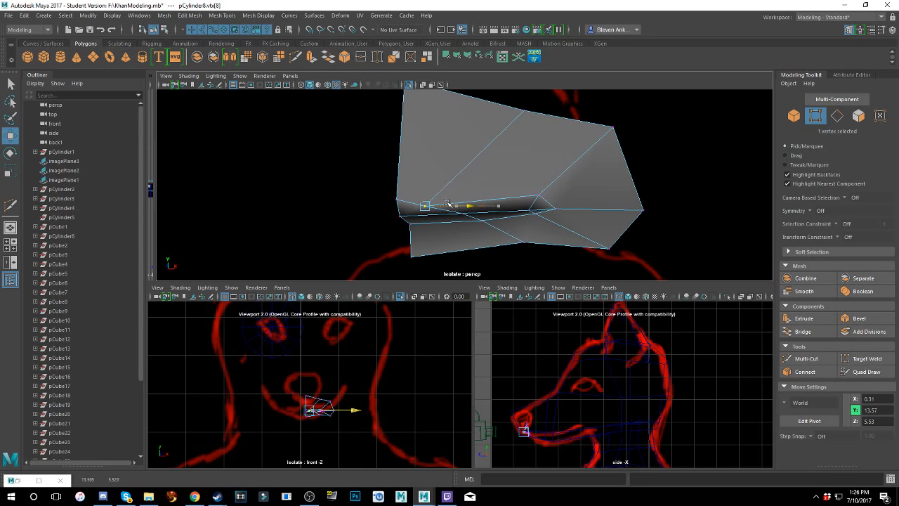
mouse_move(469, 206)
left_mouse_down()
mouse_move(523, 179)
mouse_move(491, 176)
mouse_move(510, 189)
mouse_move(498, 177)
mouse_move(505, 210)
mouse_move(382, 234)
mouse_move(437, 237)
left_mouse_up()
- Move the three vertices along the mouth piece's bottom edge to about Y 13.45, Z 5.20
left_click(496, 204)
left_click_drag(436, 238, 458, 219, "alt")
left_click(448, 217)
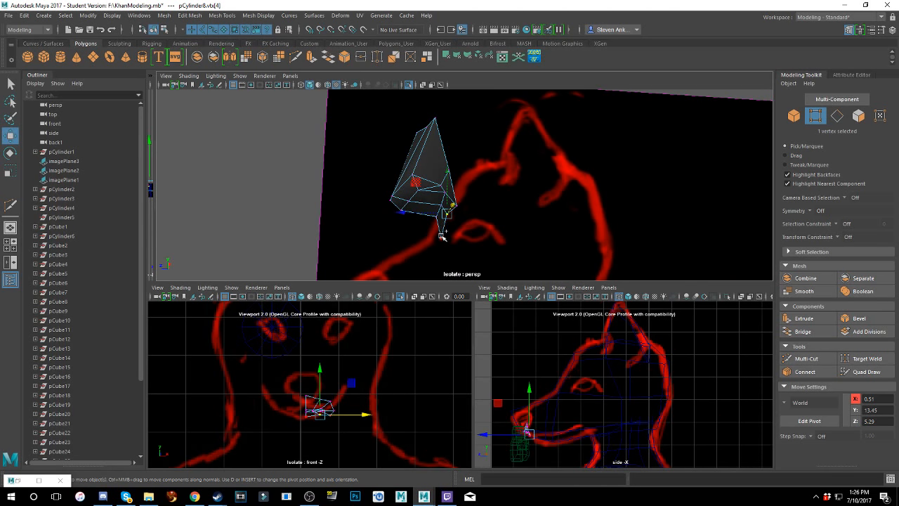
left_click(444, 230, "shift")
mouse_move(416, 226)
left_mouse_down()
mouse_move(440, 238)
mouse_move(452, 197)
mouse_move(433, 229)
left_mouse_up()
left_click(458, 207, "shift")
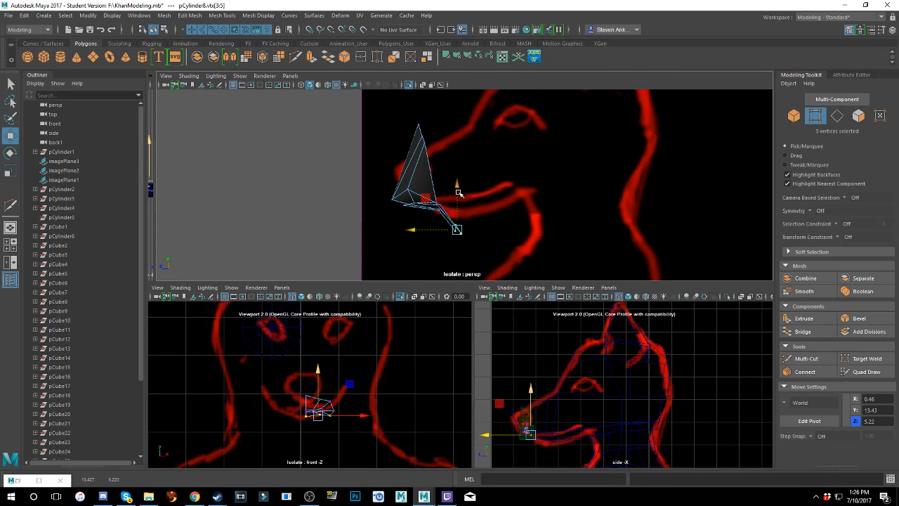
left_click_drag(458, 193, 455, 215)
left_click_drag(430, 243, 453, 219)
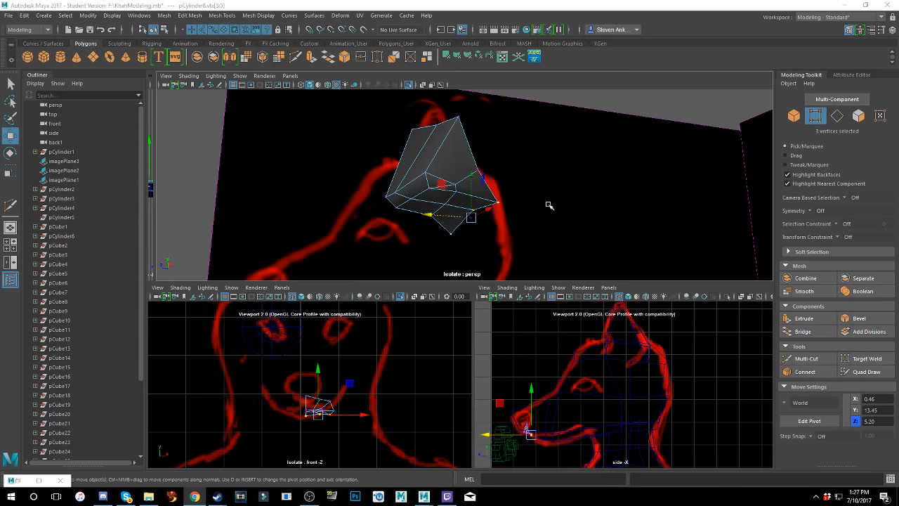
- Move the outermost vertex beside the mouth corner to about Y 13.60, Z 5.23
left_click_drag(465, 214, 506, 211, "alt")
scroll(481, 223, "up", 3)
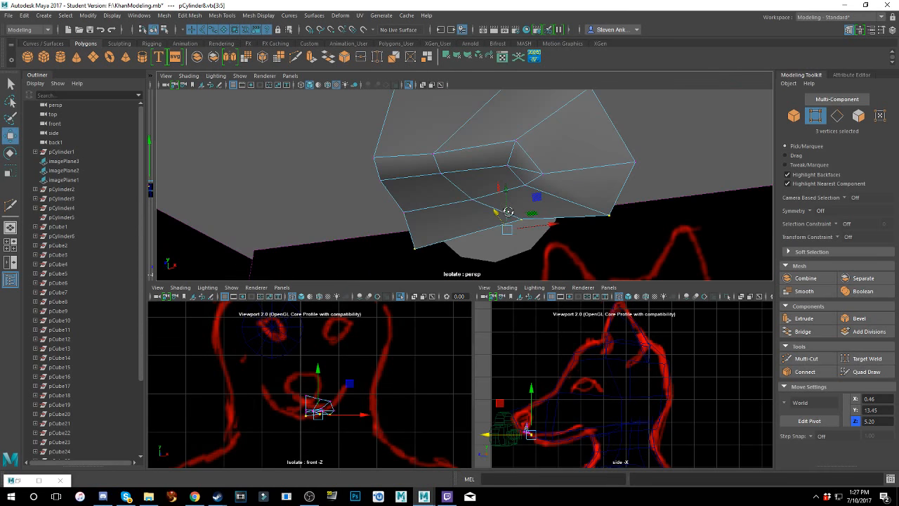
left_click(639, 163)
mouse_move(636, 161)
left_mouse_down("alt")
mouse_move(615, 159)
mouse_move(479, 210)
mouse_move(521, 179)
mouse_move(474, 199)
left_mouse_up("alt")
middle_click_drag(436, 208, 447, 203)
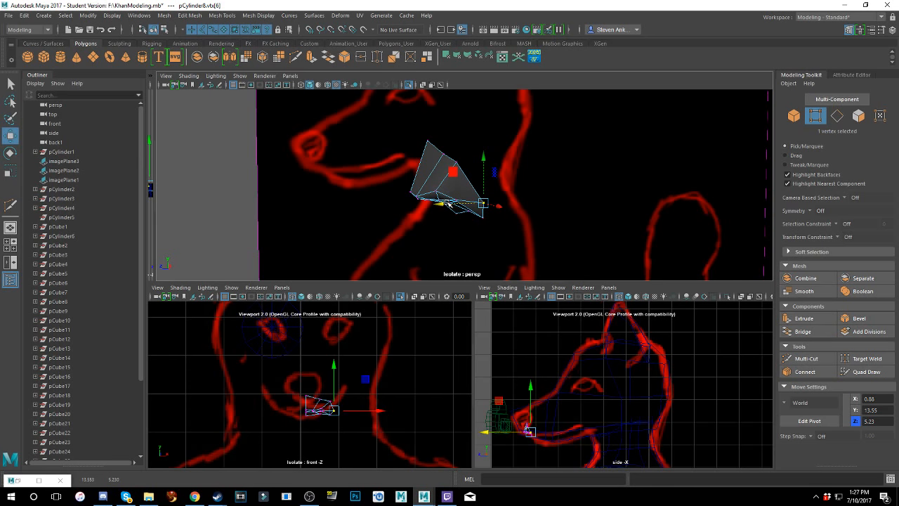
scroll(466, 199, "up", 4)
left_click_drag(467, 193, 513, 173, "alt")
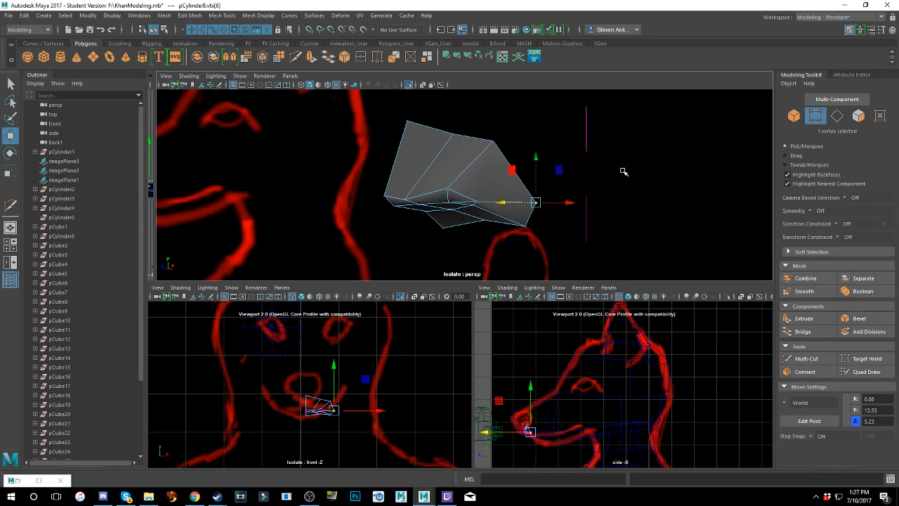
left_click_drag(545, 193, 565, 148, "alt")
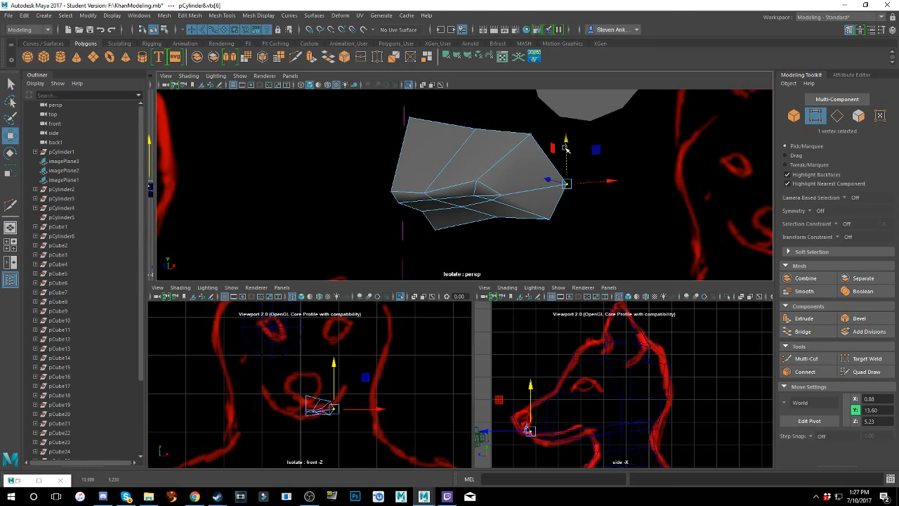
- Pull the mouth corner vertex and the three outer-side vertices back along the jaw to about Y 13.74, Z 3.10
left_click_drag(442, 197, 501, 224, "alt")
left_click(464, 260)
scroll(485, 232, "down", 2)
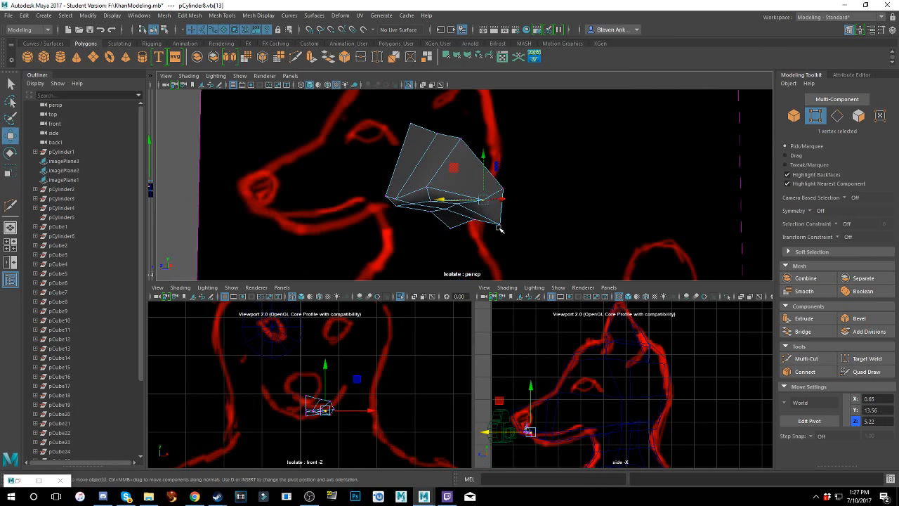
left_click(501, 223)
left_click(504, 223)
scroll(510, 226, "up", 2)
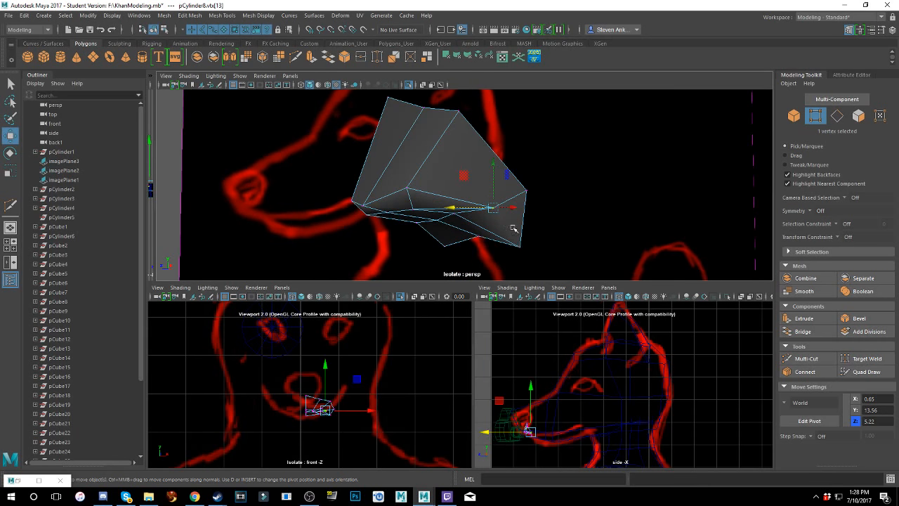
left_click(521, 193, "shift")
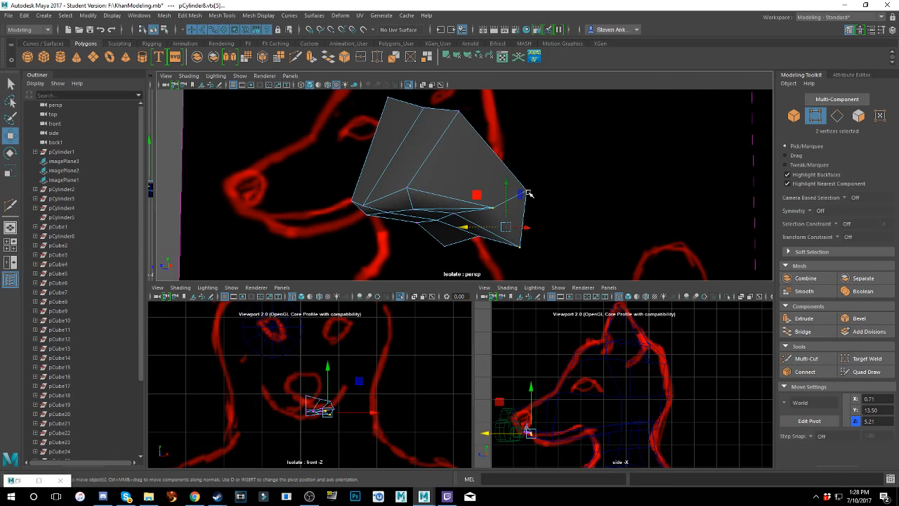
left_click_drag(528, 194, 526, 188)
left_click(463, 119, "shift")
scroll(463, 118, "down", 3)
left_click_drag(464, 118, 485, 199, "alt")
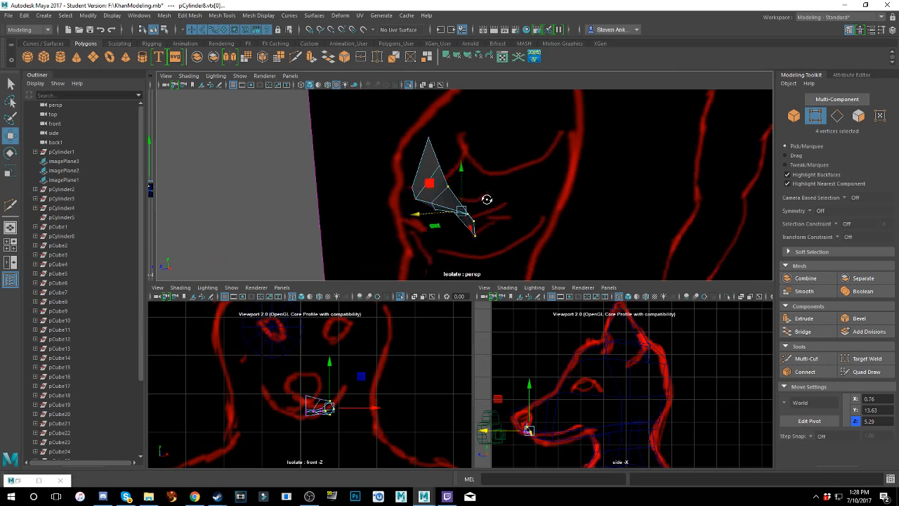
left_click_drag(418, 216, 668, 208)
middle_click_drag(677, 192, 562, 222, "alt")
left_click_drag(643, 175, 642, 160)
left_click_drag(607, 202, 617, 202)
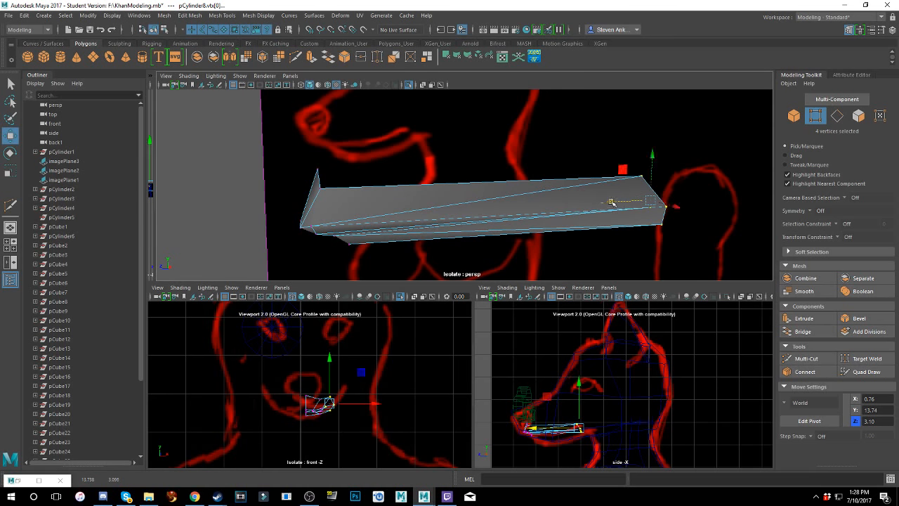
- Move the three vertices of the outer lip and mouth-line cut back together to about Y 13.66, Z 4.33
left_click_drag(415, 202, 526, 211, "alt")
left_click(464, 200)
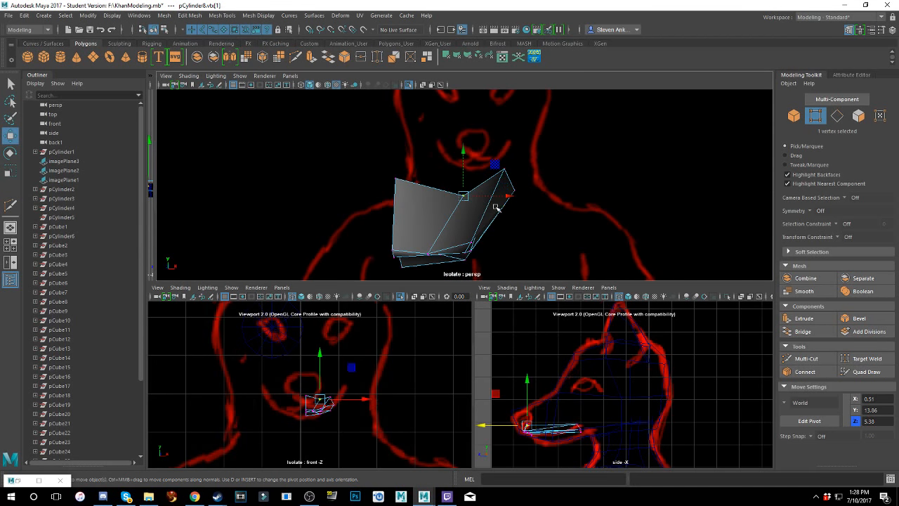
left_click_drag(465, 200, 400, 238, "alt")
left_click(398, 229)
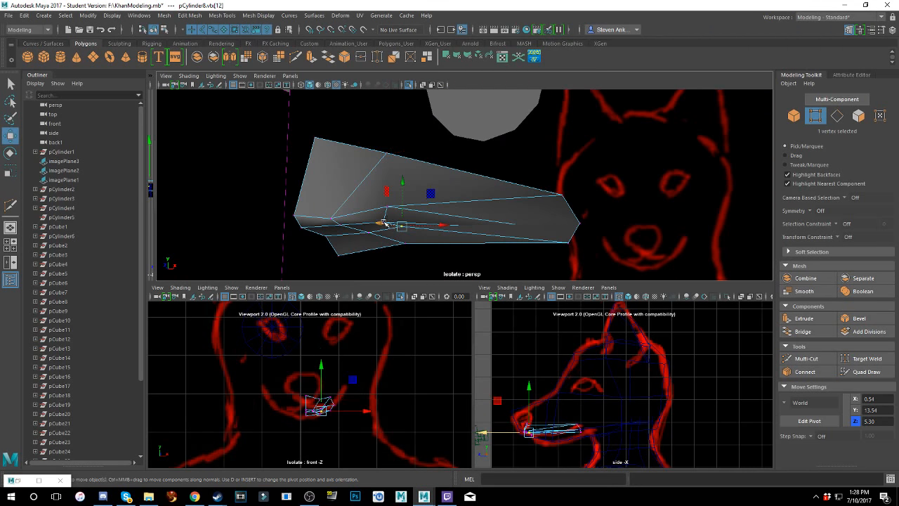
scroll(394, 214, "up", 3)
left_click(396, 182, "shift")
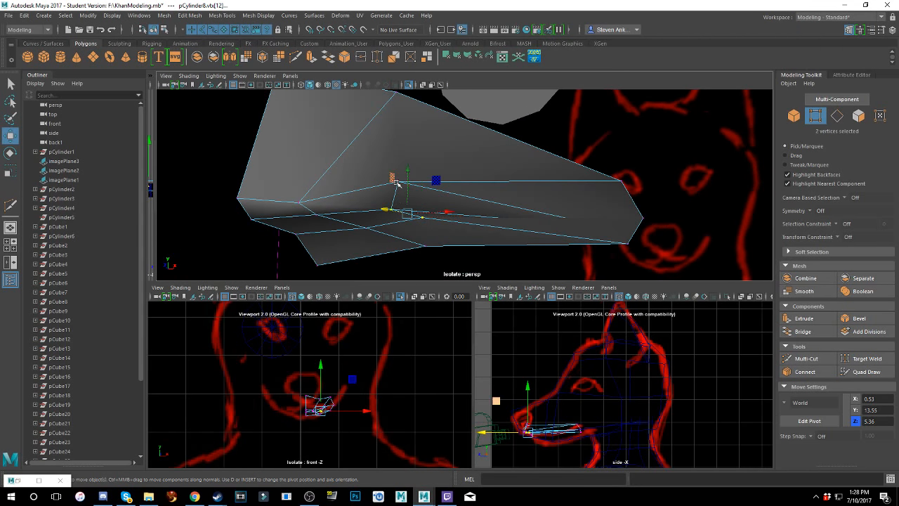
left_click(396, 181, "shift")
left_click_drag(397, 184, 506, 182, "alt")
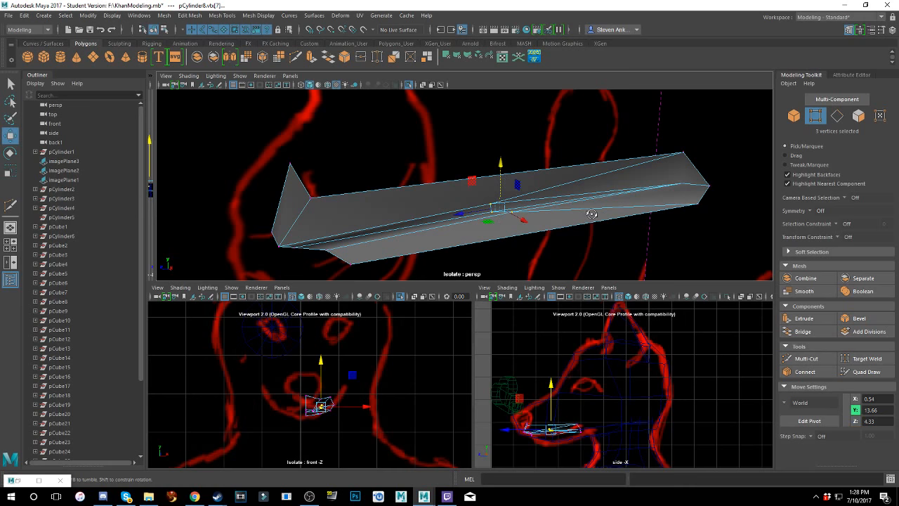
left_click_drag(592, 213, 670, 239, "alt")
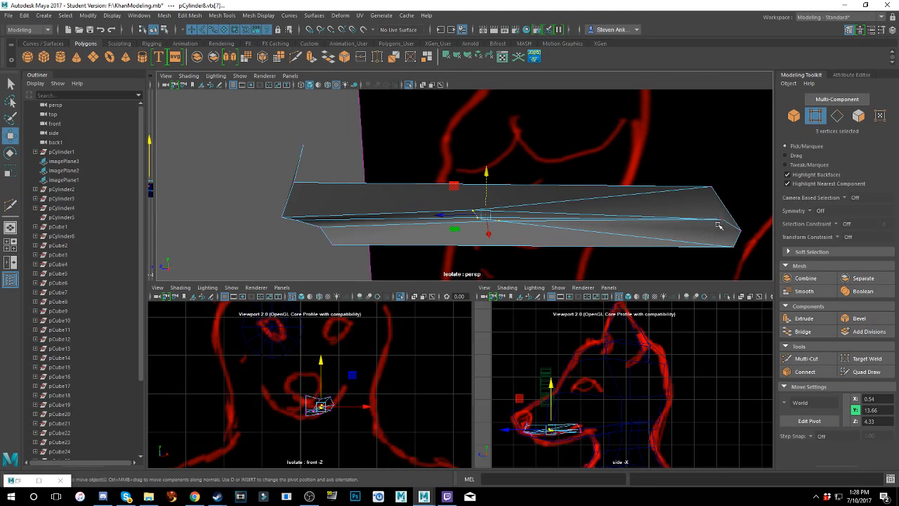
- Move the lower lip's outer vertex out and down to about X 0.59, Y 13.56
left_click(719, 224)
left_click_drag(719, 226, 572, 217, "alt")
right_click_drag(572, 216, 395, 235, "alt")
left_click_drag(395, 234, 466, 187, "alt")
left_click(410, 175)
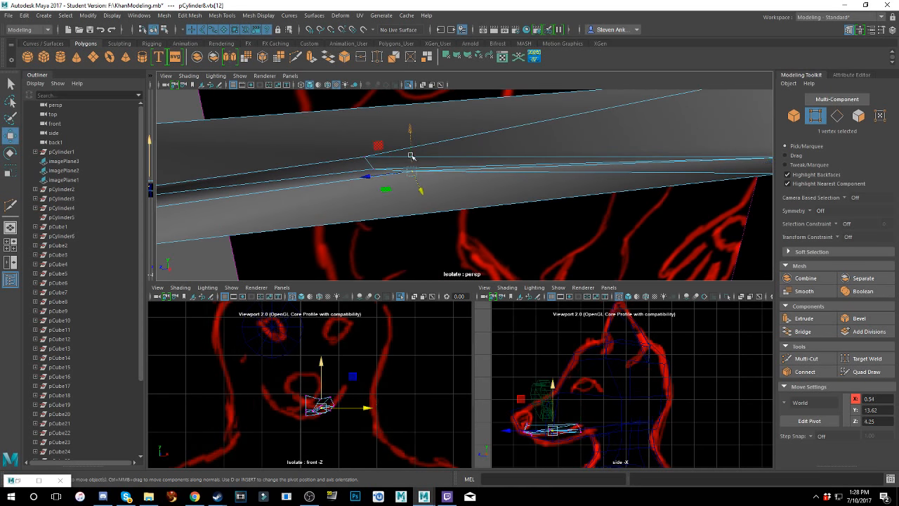
left_click_drag(410, 144, 493, 190)
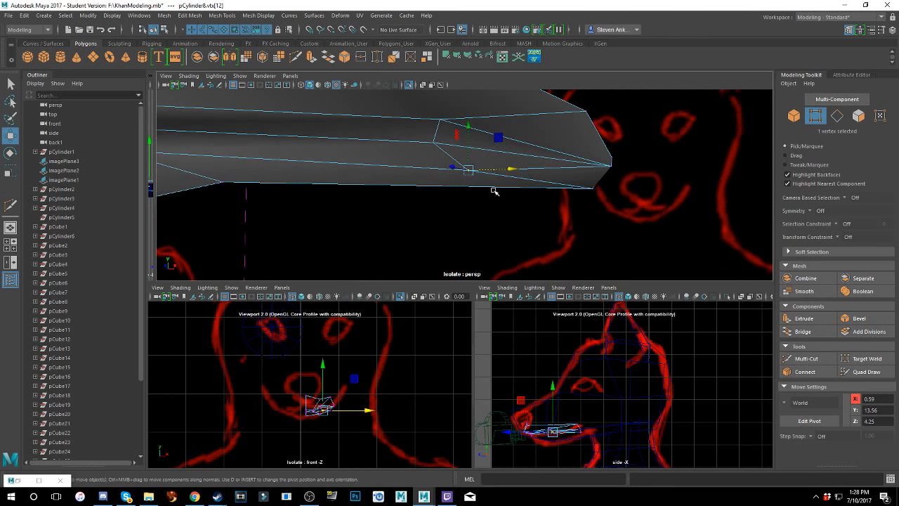
- Move the three outer lip and mouth-line vertices back near the mouth corner, to about X 0.65, Y 13.63, Z 3.16
middle_click_drag(475, 153, 494, 197, "alt")
left_click(454, 193)
left_click_drag(480, 190, 713, 188)
left_click(467, 172)
left_click(406, 217)
scroll(422, 219, "up", 4)
left_click(360, 156, "shift")
left_click_drag(628, 190, 478, 171, "alt")
middle_click_drag(479, 171, 404, 200, "alt")
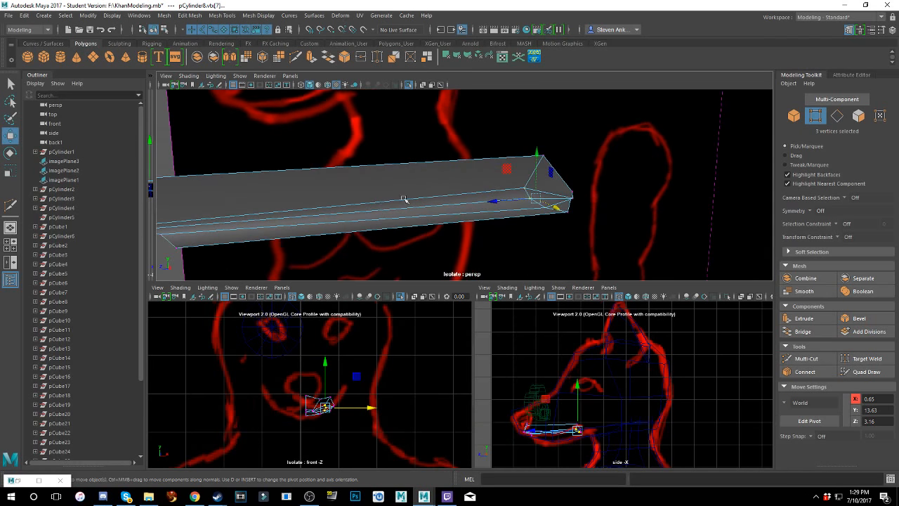
- Move the bottom edge's front outer vertex inward to about X 0.40, Y 13.47
right_click_drag(404, 200, 507, 193, "alt")
left_click_drag(508, 193, 411, 206, "alt")
middle_click_drag(411, 206, 531, 189, "alt")
left_click_drag(531, 189, 630, 234, "alt")
left_click(641, 232)
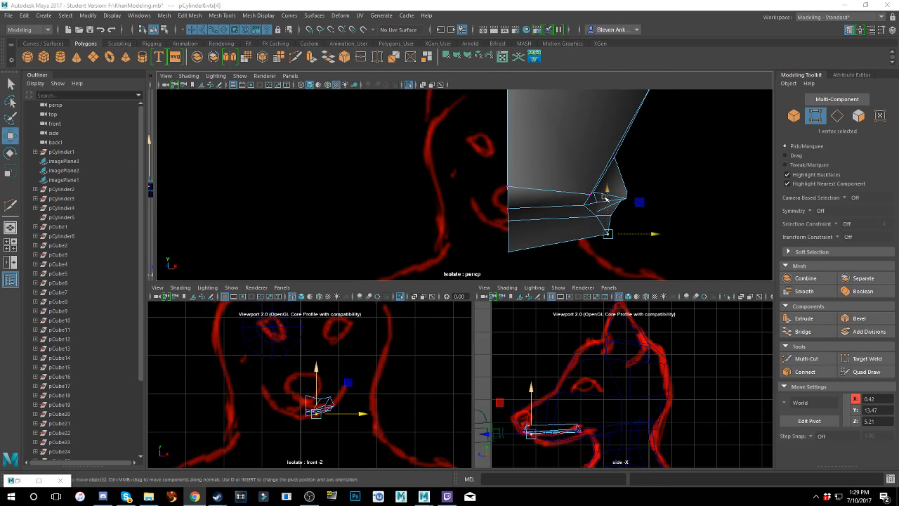
left_click_drag(608, 195, 613, 189)
left_click_drag(632, 231, 625, 232)
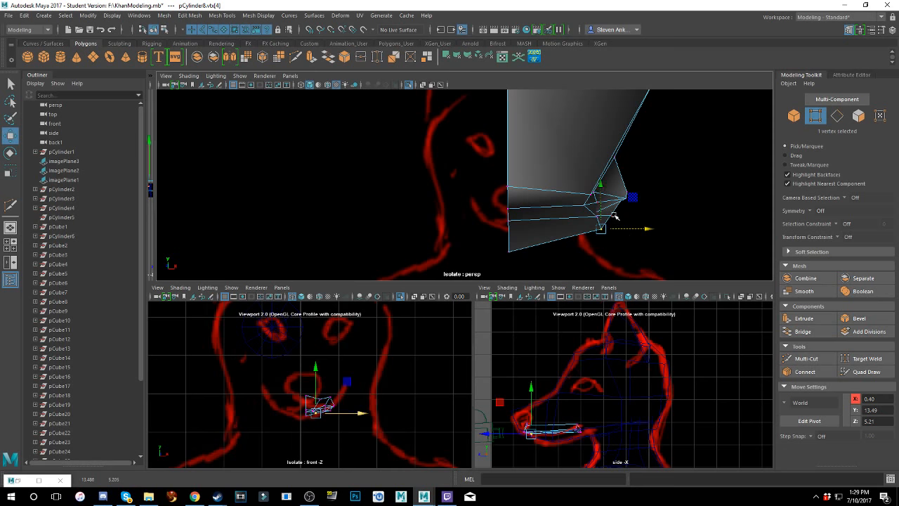
left_click_drag(604, 198, 503, 158)
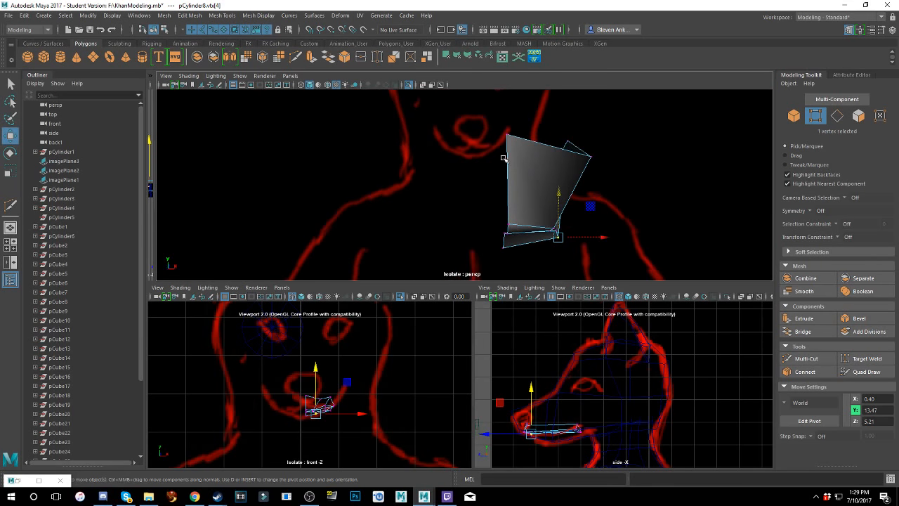
- Lower the mouth piece's top centre-edge vertex to about Y 13.74
left_click(511, 136)
left_click_drag(507, 114, 560, 159)
left_click(510, 151)
key("ctrl+z")
middle_click_drag(559, 158, 486, 216, "alt")
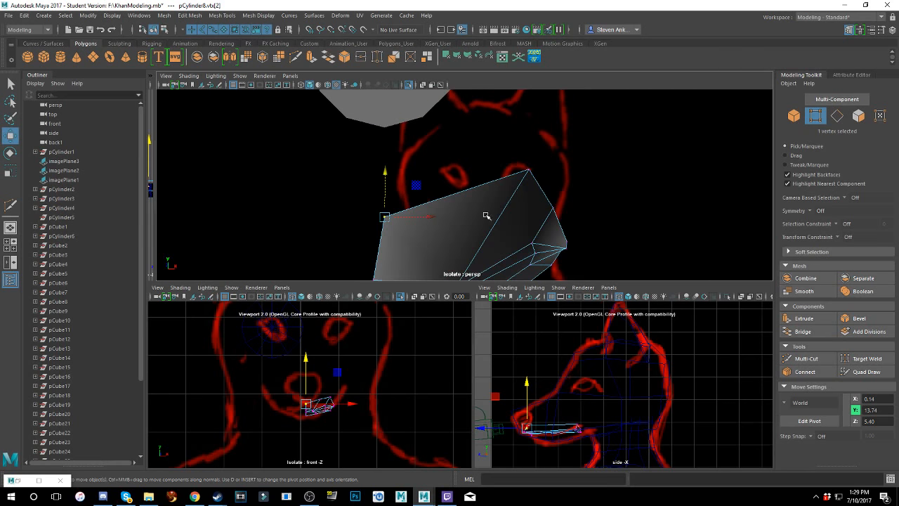
- Lower the top edge's front outer vertex to about Y 13.71
left_click(528, 173)
left_click_drag(530, 146, 539, 202)
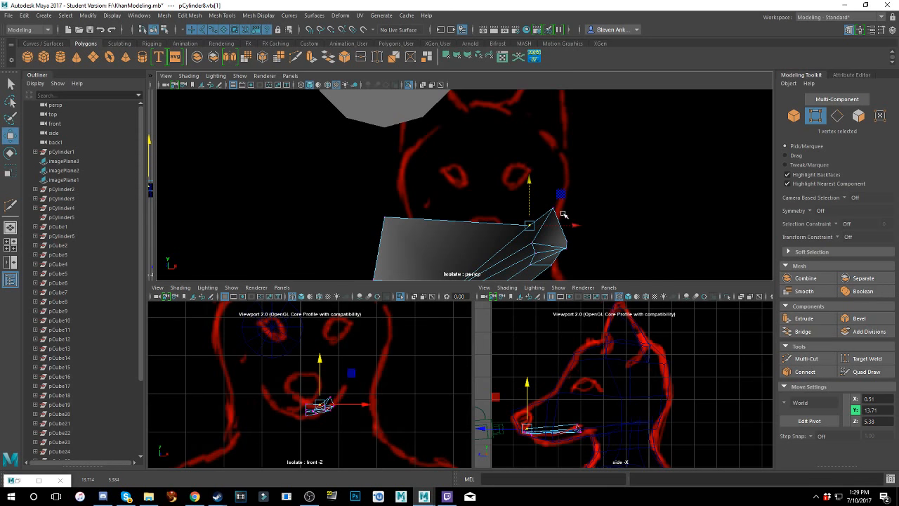
- Lower the top edge's rear outer vertex at the mouth corner to about Y 13.77
key("F8")
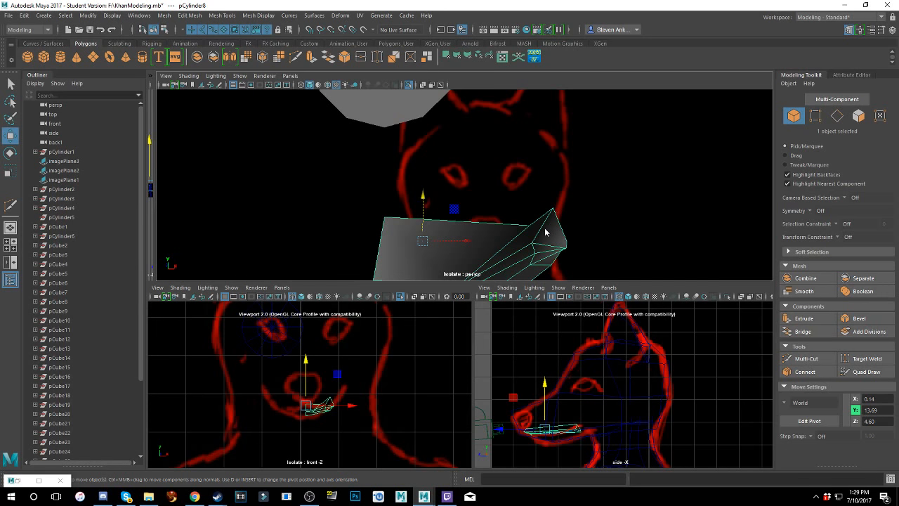
right_click_drag(545, 232, 500, 231)
left_click(549, 207)
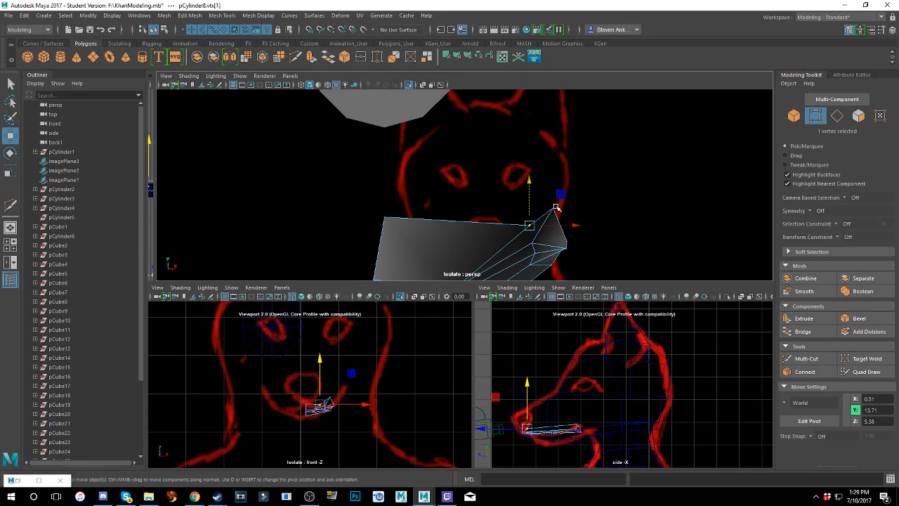
left_click(552, 208)
left_click_drag(553, 180, 566, 214)
scroll(566, 214, "up", 3)
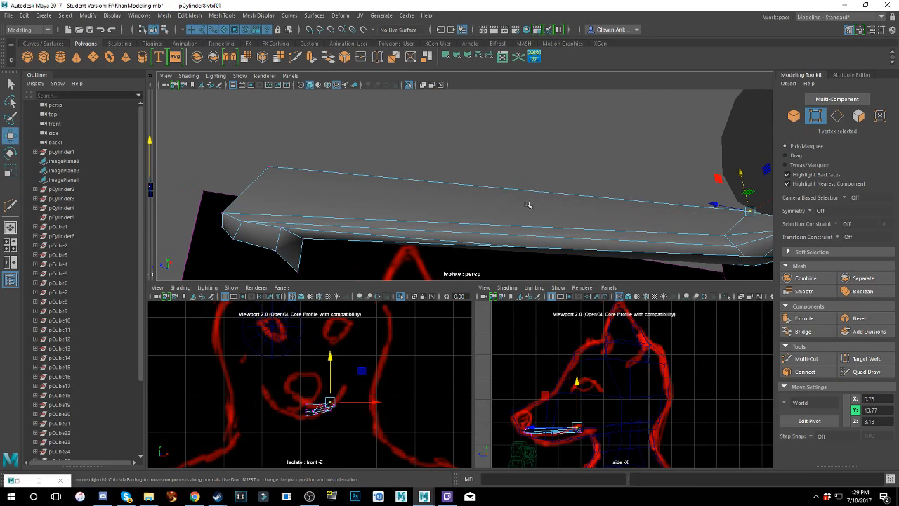
- Cut a new edge line across the front part of the mouth piece with Multi-Cut, from its top edge down through the lip strips
left_click(805, 358)
left_click_drag(525, 243, 515, 268, "alt")
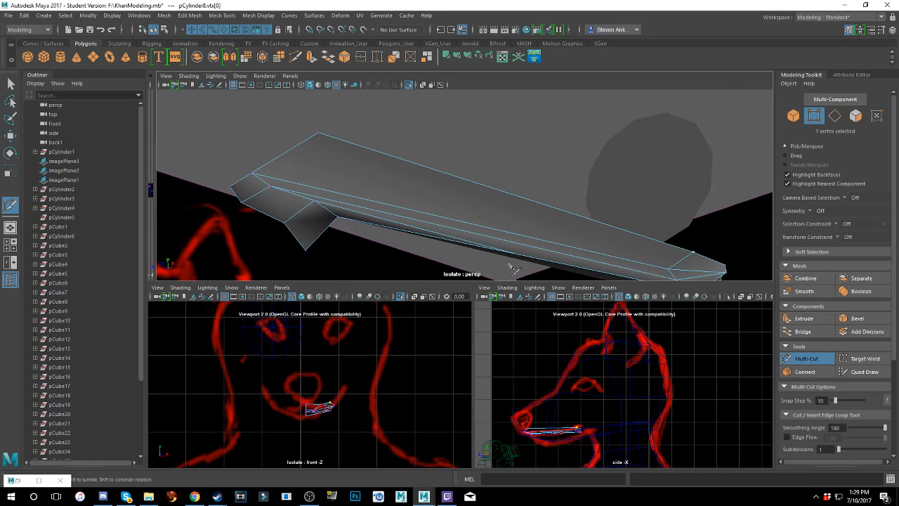
left_click(455, 176)
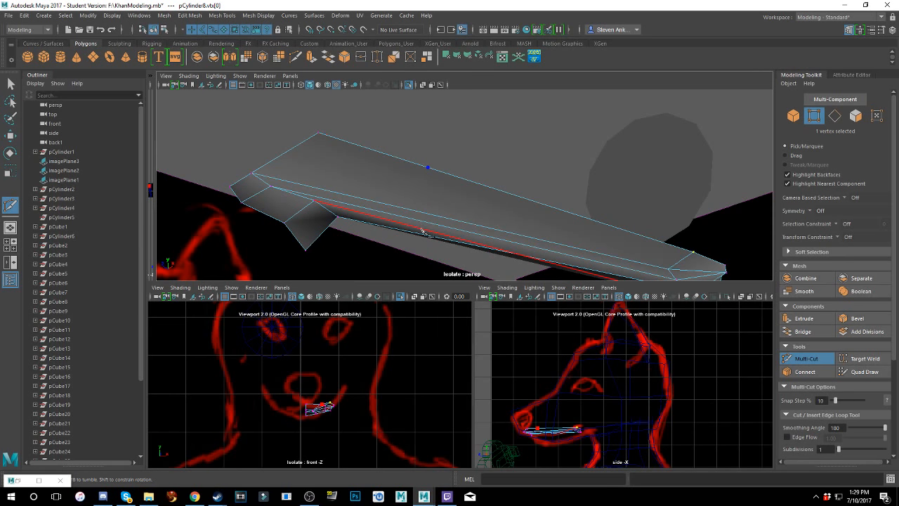
left_click_drag(441, 210, 448, 218, "alt")
middle_click_drag(447, 218, 502, 205, "alt")
right_click_drag(502, 205, 510, 272, "alt")
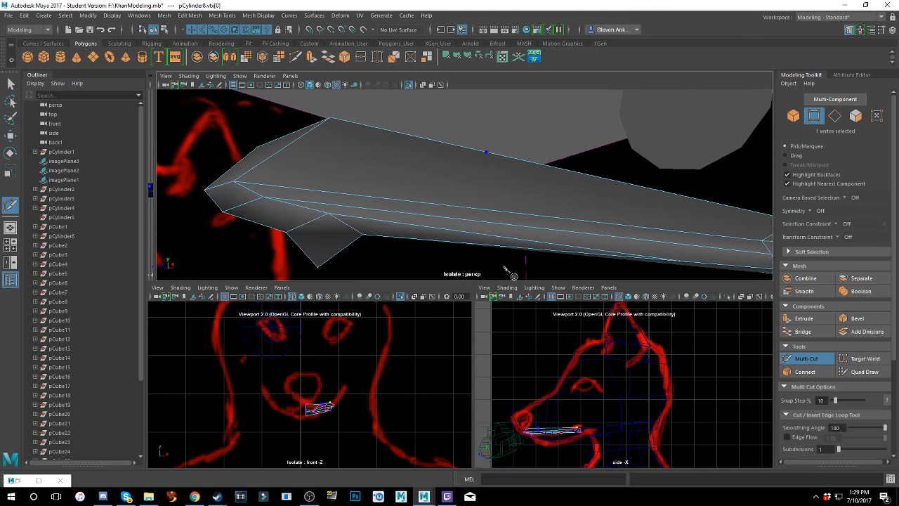
left_click(479, 210)
left_click(473, 221)
left_click(471, 232)
left_click_drag(546, 227, 564, 224, "alt")
key("Return")
- Cut a second edge line across the mouth piece, about midway along its length from the top edge to the bottom edge
middle_click_drag(557, 188, 452, 190, "alt")
left_click(472, 188)
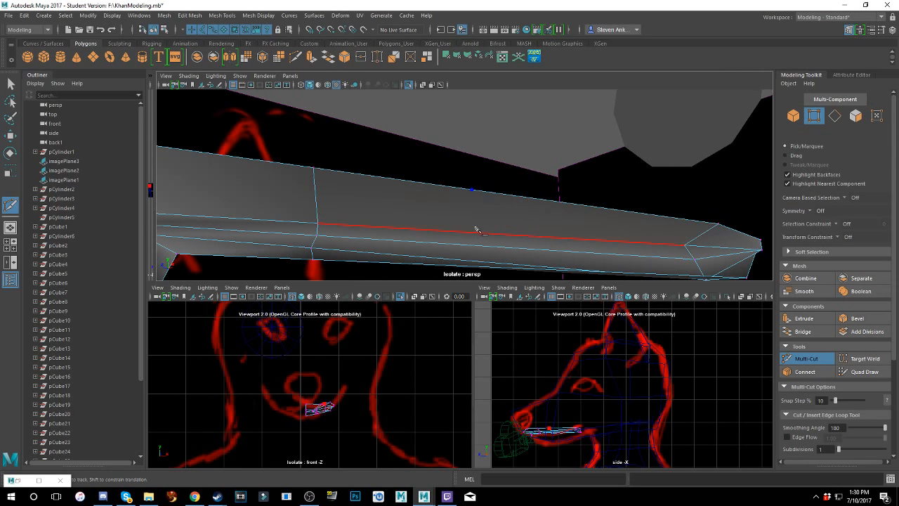
left_click(476, 239)
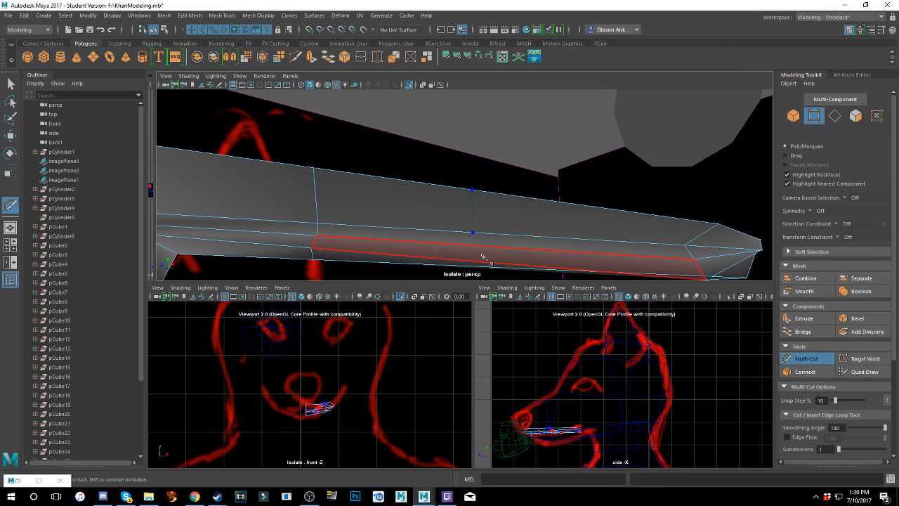
left_click(475, 245)
left_click(474, 267)
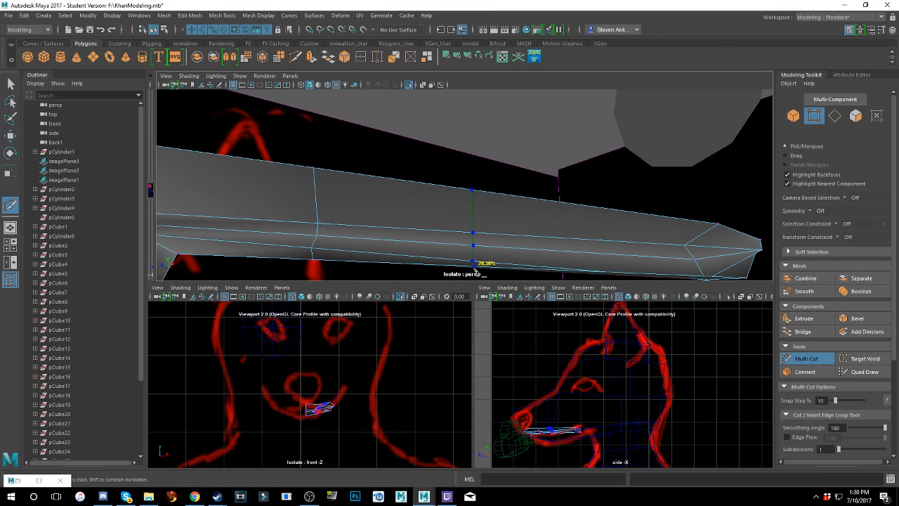
right_click(475, 268)
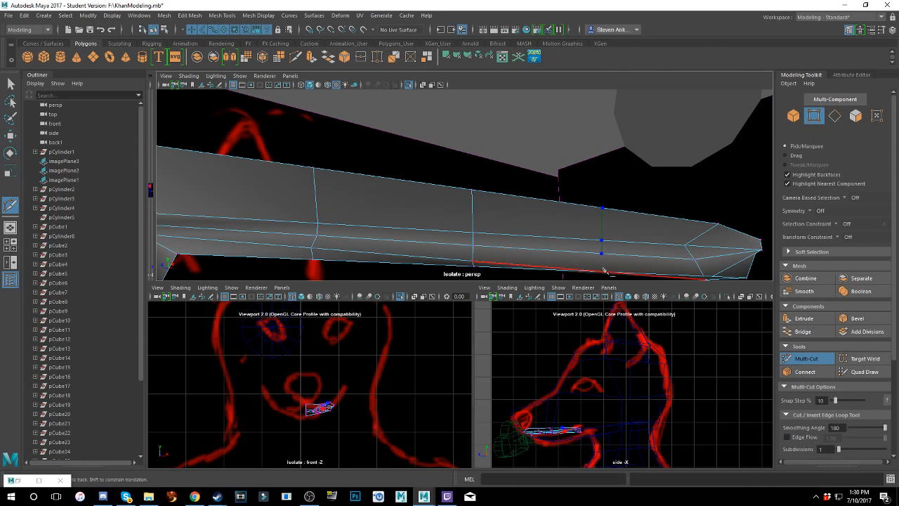
- Cut a third edge line across the mouth piece toward the mouth corner and move its bottom vertex to about Z 3.74
left_click_drag(608, 245, 562, 222, "alt")
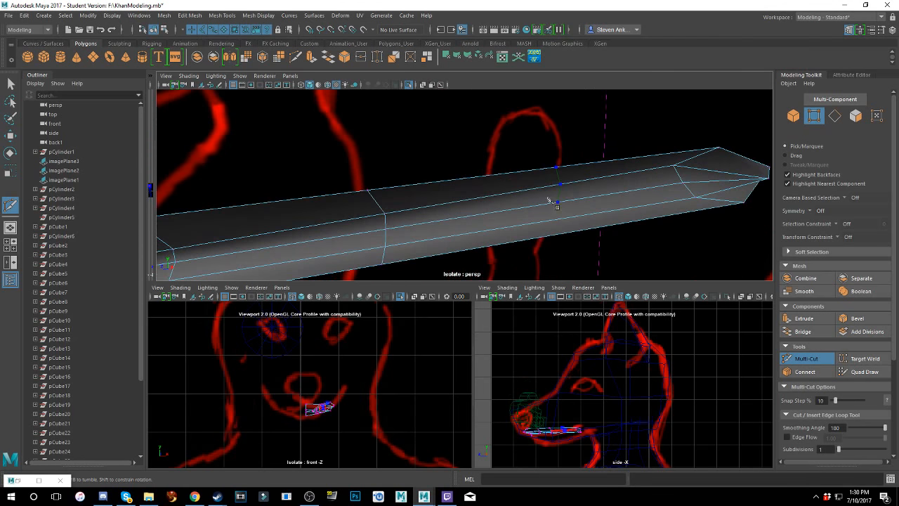
left_click(569, 230, "ctrl")
key("w")
left_click(587, 228)
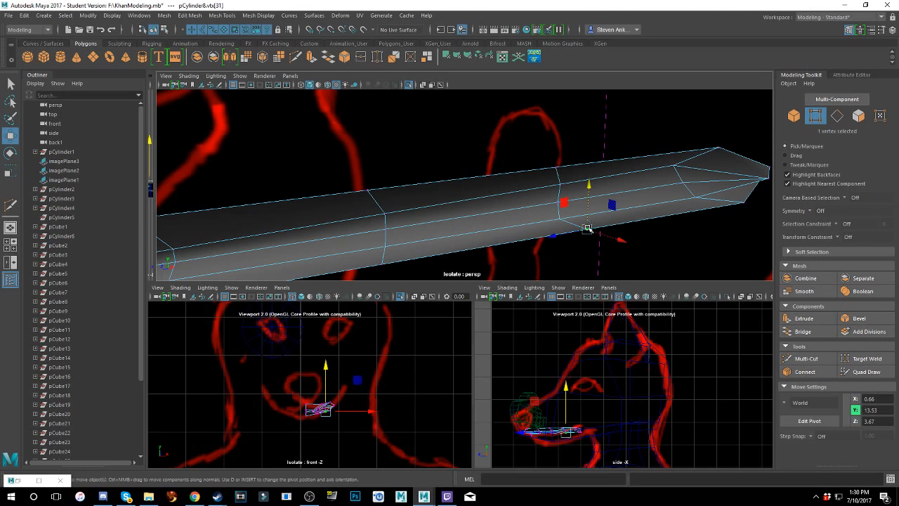
left_click_drag(554, 236, 488, 174)
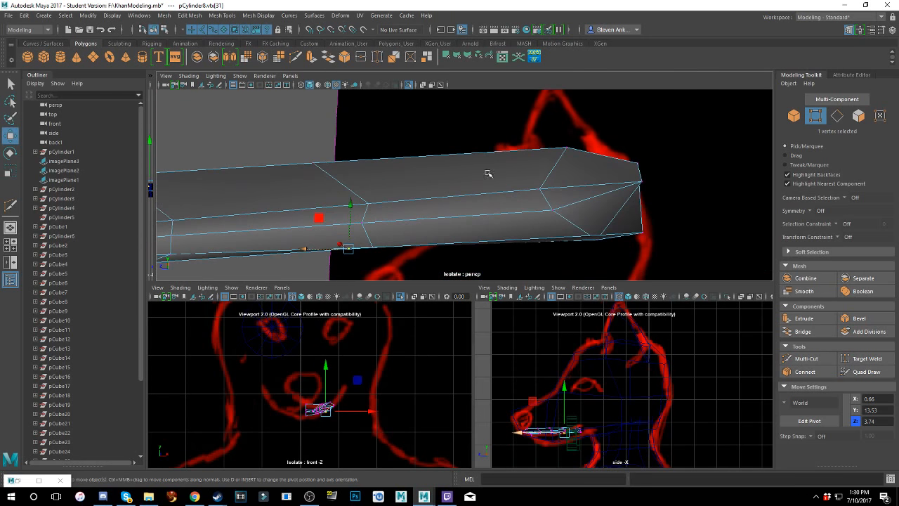
- Shift the mouth-corner vertex where the lip edges meet sideways to about X 0.79
left_click(637, 184)
left_click_drag(637, 185, 574, 138, "alt")
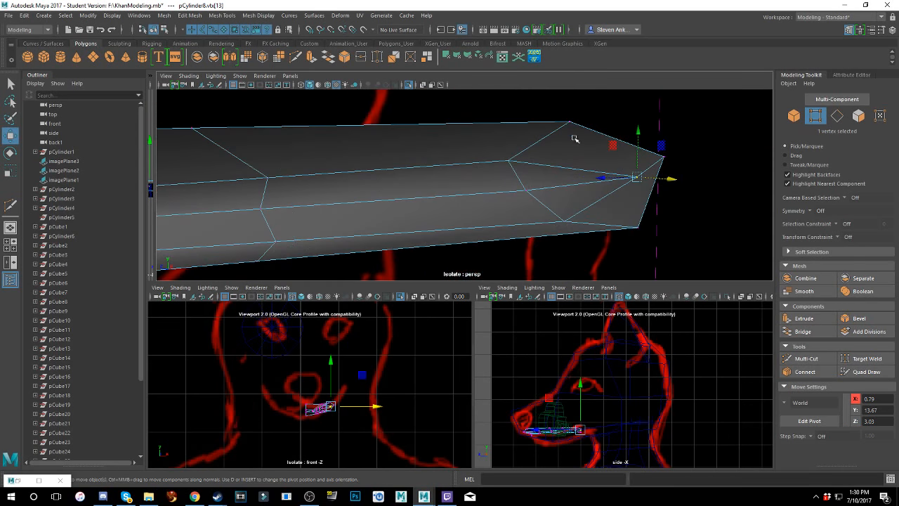
left_click_drag(589, 173, 621, 197, "alt")
- Raise the seven vertices at the mouth piece's rear end together to about Y 13.72
left_click_drag(635, 156, 636, 156)
key("ctrl+z")
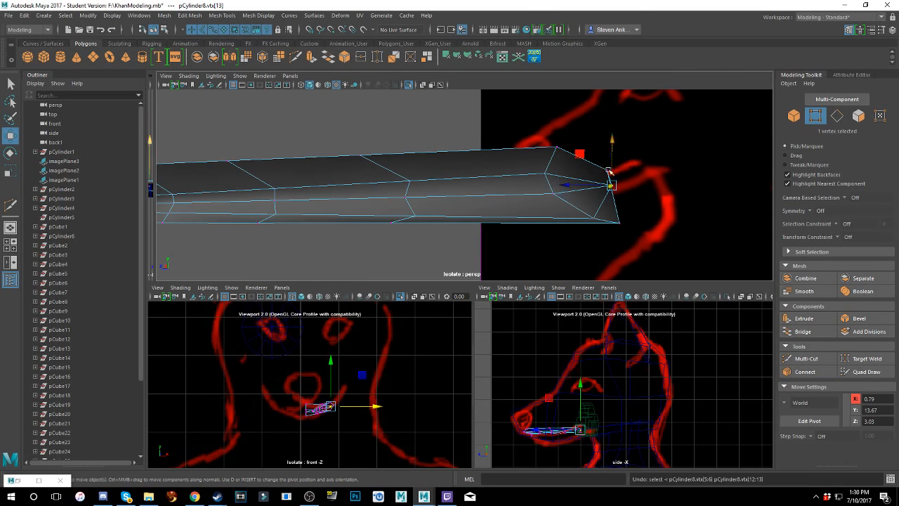
left_click_drag(532, 248, 553, 203)
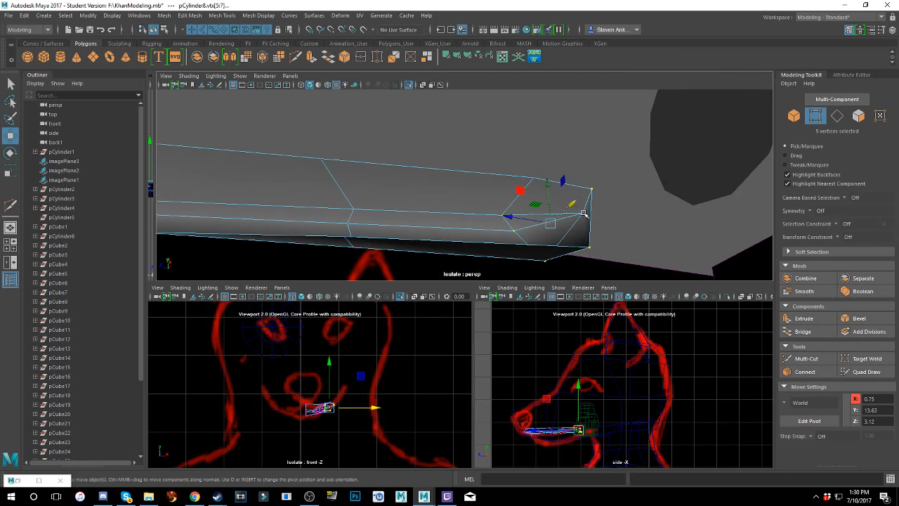
left_click(534, 178, "shift")
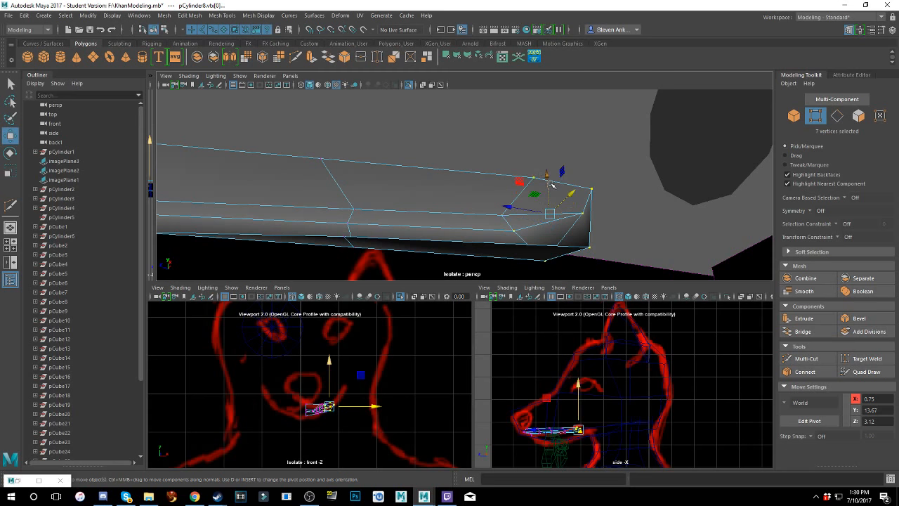
left_click_drag(545, 184, 556, 128)
mouse_move(501, 156)
left_mouse_down("alt")
mouse_move(568, 174)
mouse_move(537, 171)
mouse_move(502, 195)
mouse_move(512, 196)
mouse_move(519, 187)
mouse_move(591, 184)
mouse_move(556, 179)
mouse_move(635, 172)
mouse_move(641, 147)
mouse_move(538, 168)
mouse_move(443, 171)
left_mouse_up("alt")
scroll(508, 191, "up", 2)
- Lower the four upper lip-line vertices, from the front cut back to the mouth corner, slightly
left_click(415, 184)
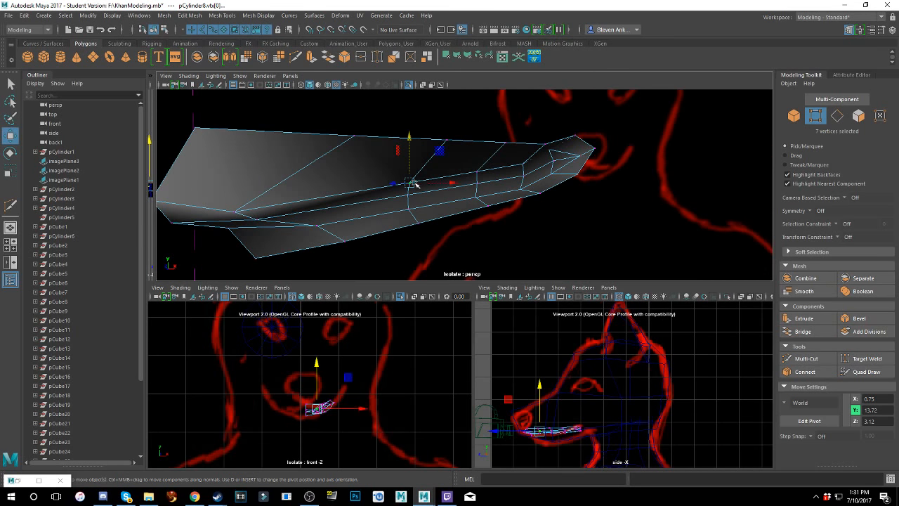
left_click(479, 176, "shift")
left_click(524, 167, "shift")
left_click_drag(530, 167, 507, 167, "alt")
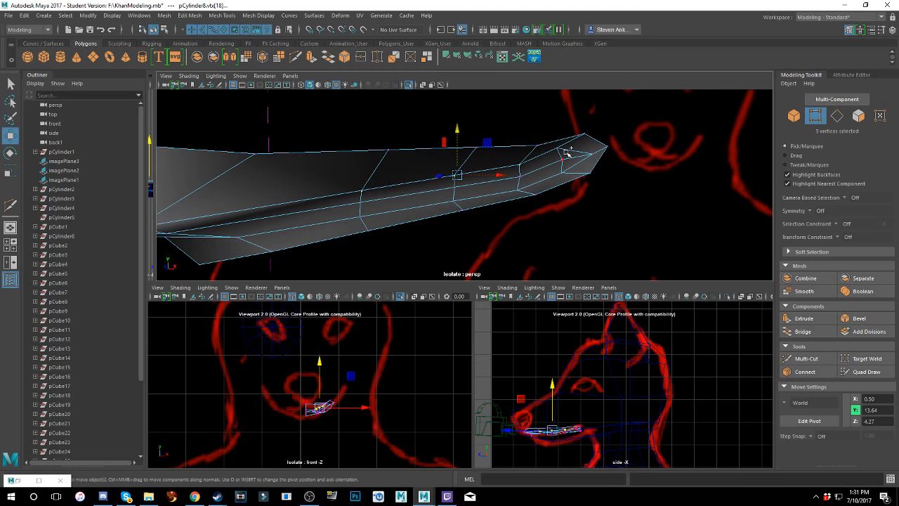
left_click(561, 149, "shift")
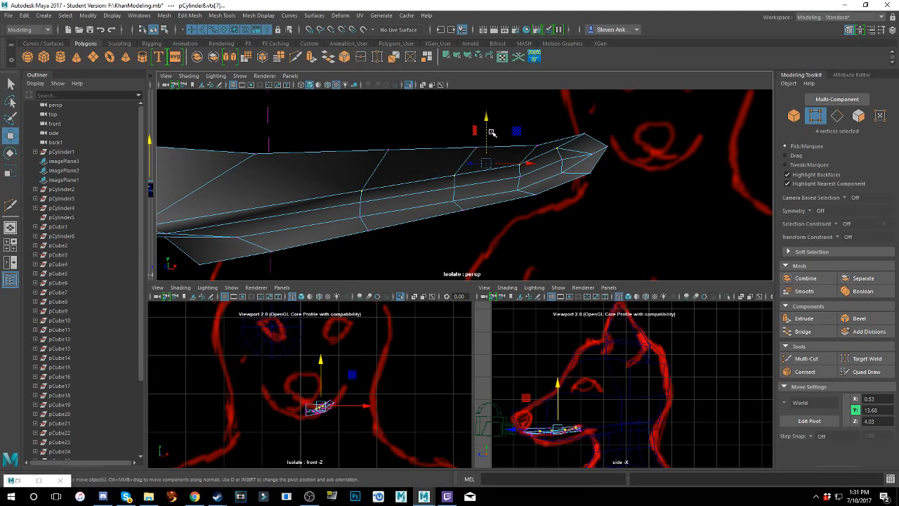
key("ctrl+z")
left_click_drag(485, 125, 489, 131)
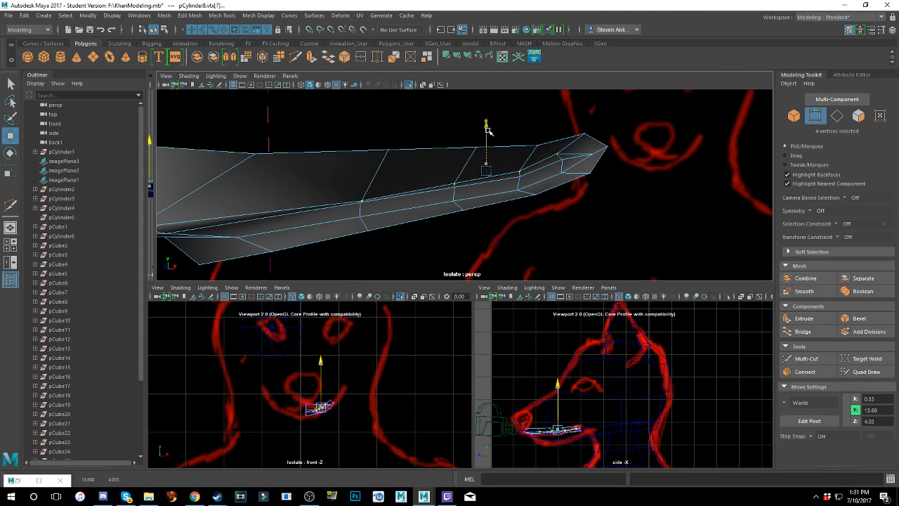
- Shift the middle cut's lip vertex sideways to about X 0.50 and the front cut's three lip vertices to about X 0.40
mouse_move(511, 171)
left_mouse_down()
mouse_move(536, 180)
mouse_move(516, 189)
left_mouse_up()
left_click(520, 184)
right_click_drag(510, 161, 515, 203, "alt")
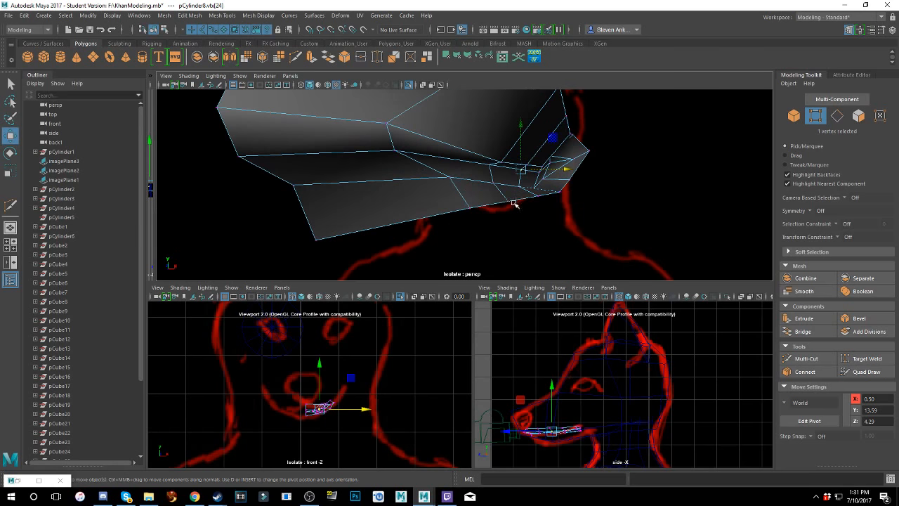
left_click(500, 162)
left_click(491, 166, "shift")
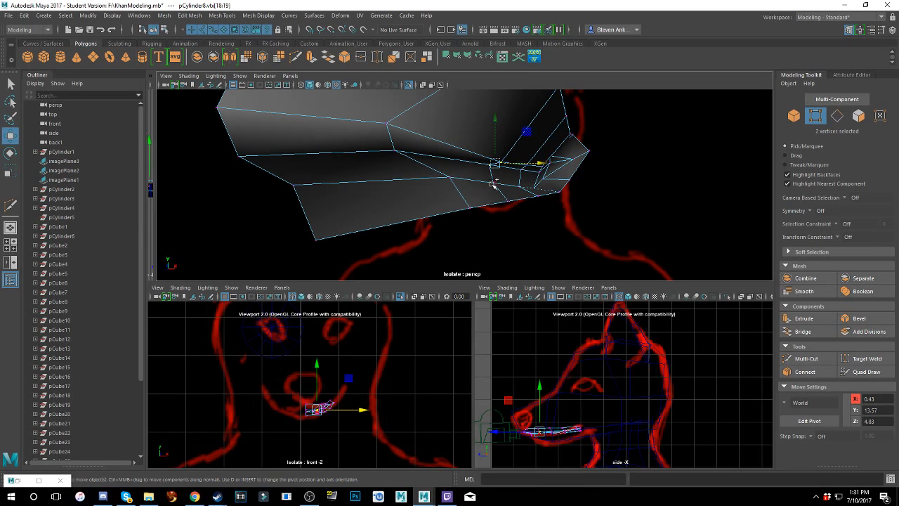
left_click(494, 183, "shift")
left_click_drag(522, 174, 538, 188)
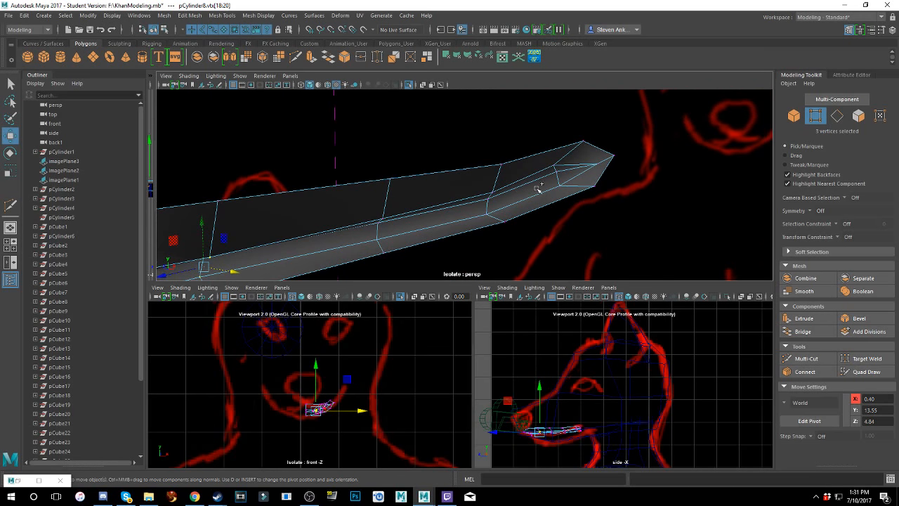
left_click_drag(573, 163, 572, 163)
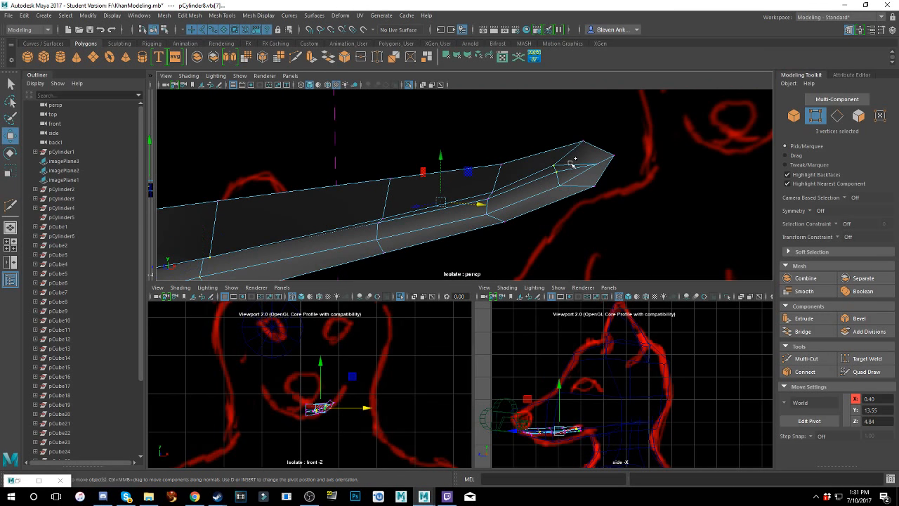
left_click_drag(475, 205, 484, 208)
key("ctrl+z")
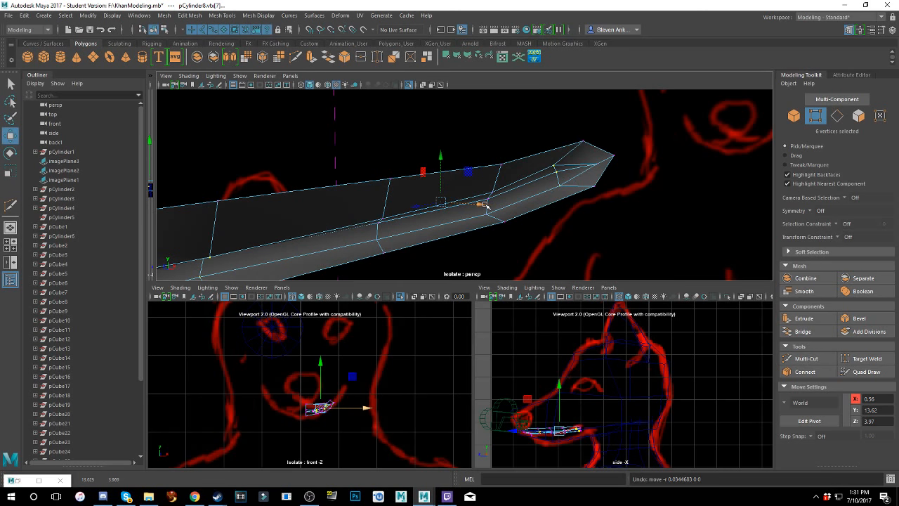
- Shift the three lip vertices just before the mouth corner outward to about X 0.68
left_click(556, 195)
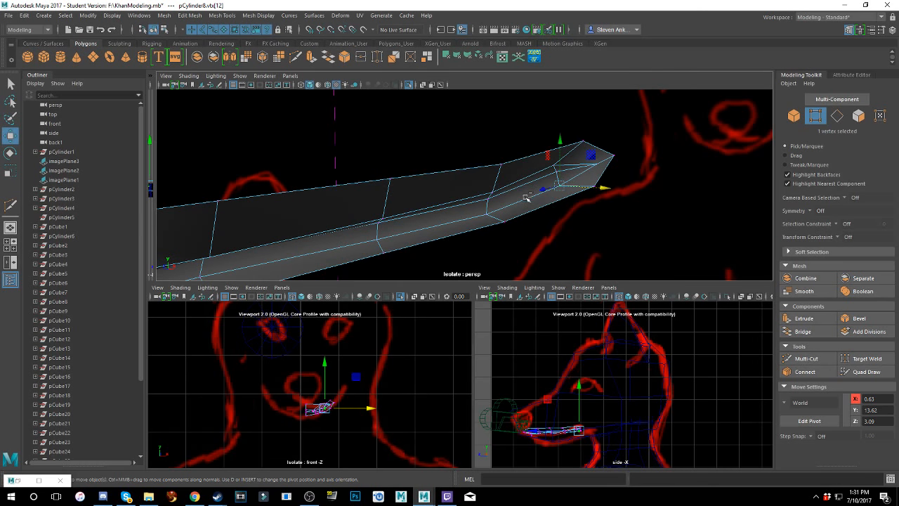
left_click(570, 162)
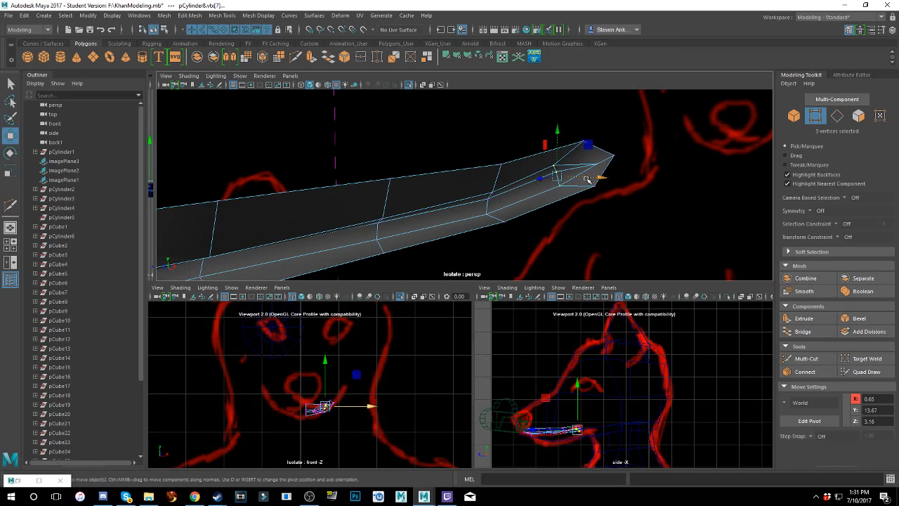
left_click(559, 188, "shift")
left_click_drag(559, 189, 541, 176, "alt")
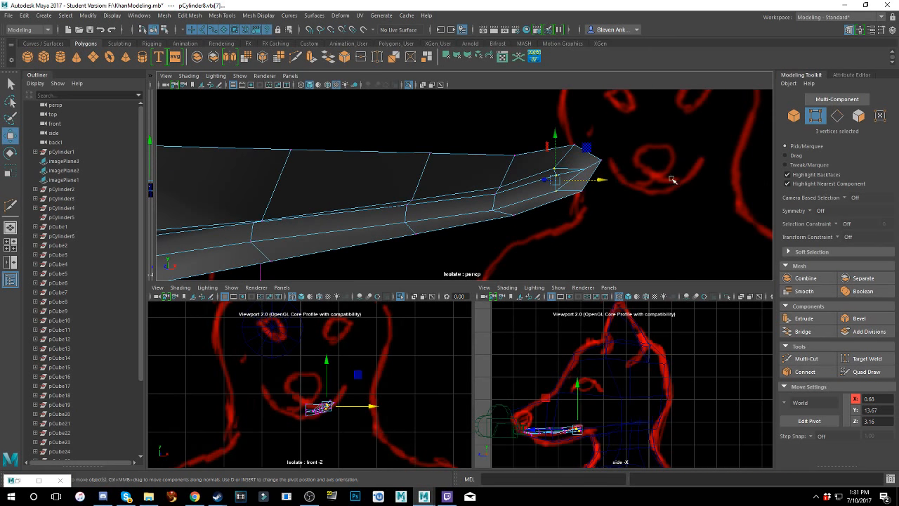
- Adjust the rear cut's two upper lip-line vertices, shifting the lower one sideways and the upper one vertically
left_click_drag(428, 206, 466, 198, "alt")
left_click(506, 188)
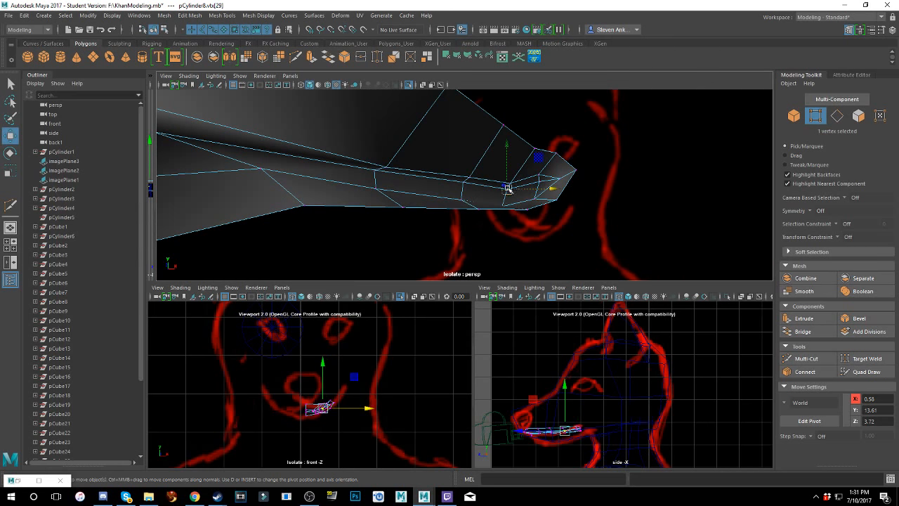
left_click_drag(523, 188, 520, 188)
left_click(511, 183)
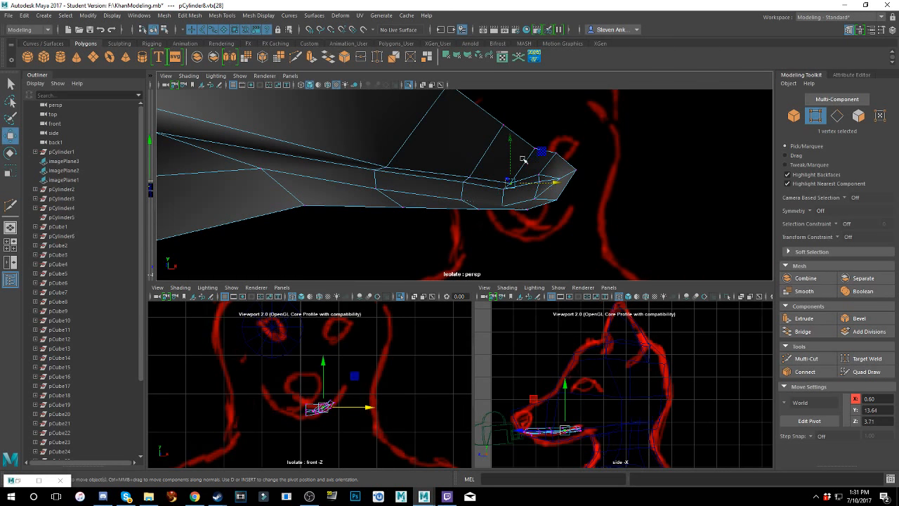
left_click_drag(510, 141, 549, 148)
- Set the upper lip-line vertex beside the mouth corner to a height of about Y 13.71
left_click(549, 169)
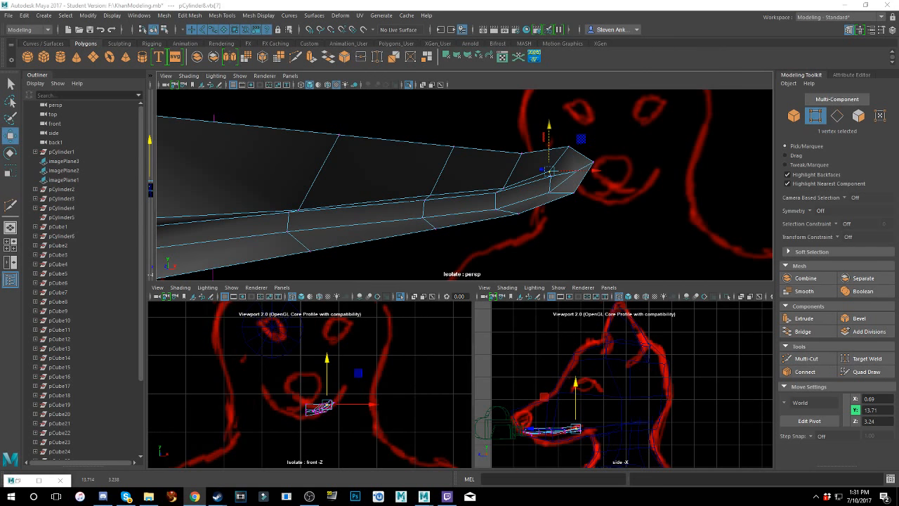
left_click(572, 289)
left_click_drag(590, 227, 581, 183, "alt")
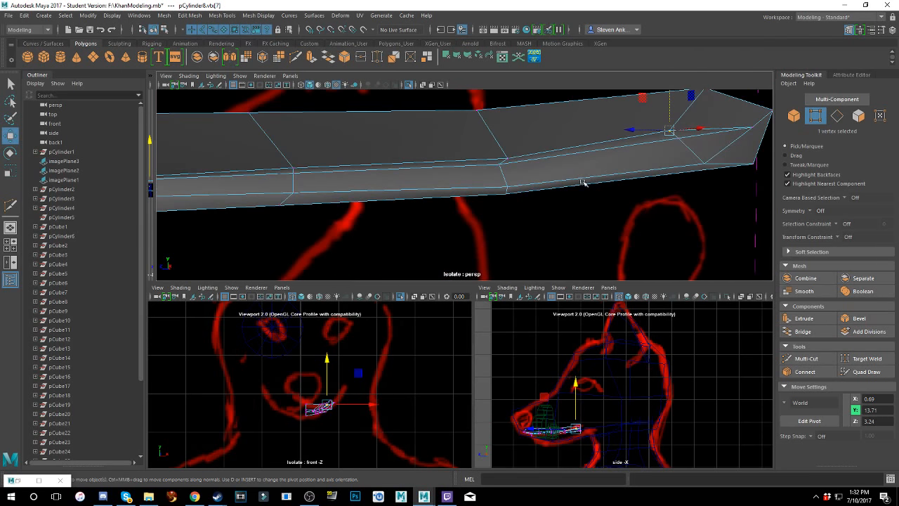
left_click(678, 136)
left_click_drag(678, 136, 494, 179, "alt")
- Adjust the front lip-line vertex of the mouth piece sideways and in depth to about X 0.32, Z 5.45
left_click(495, 194)
middle_click_drag(494, 178, 642, 180, "alt")
left_click_drag(594, 174, 536, 158, "alt")
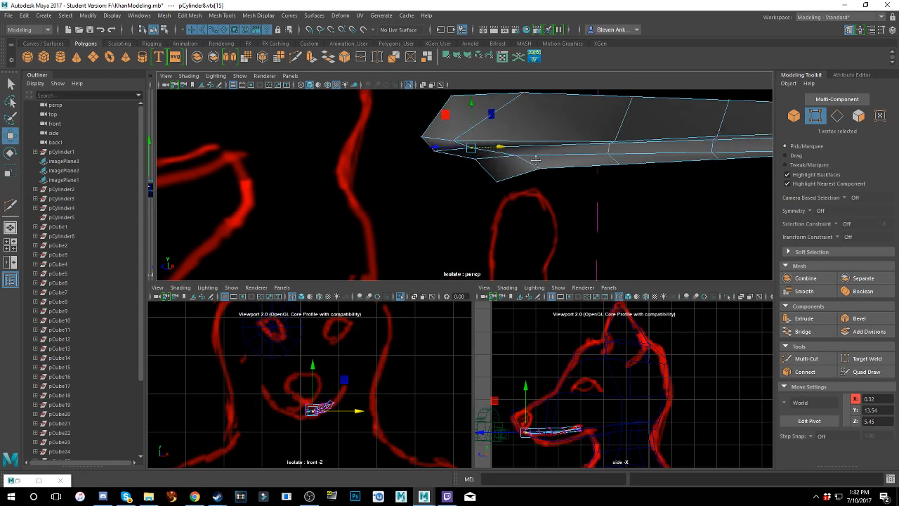
middle_click_drag(536, 159, 553, 183, "alt")
left_click_drag(494, 152, 495, 194, "alt")
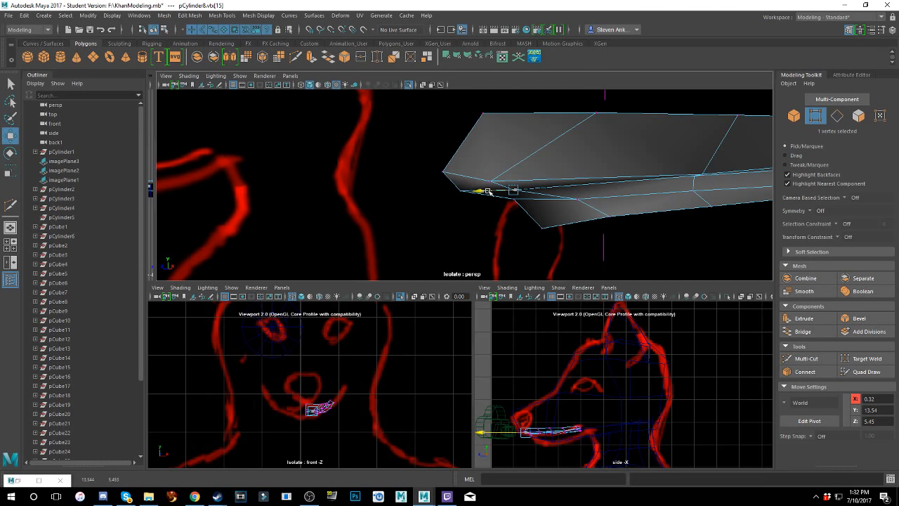
left_click_drag(490, 190, 514, 203)
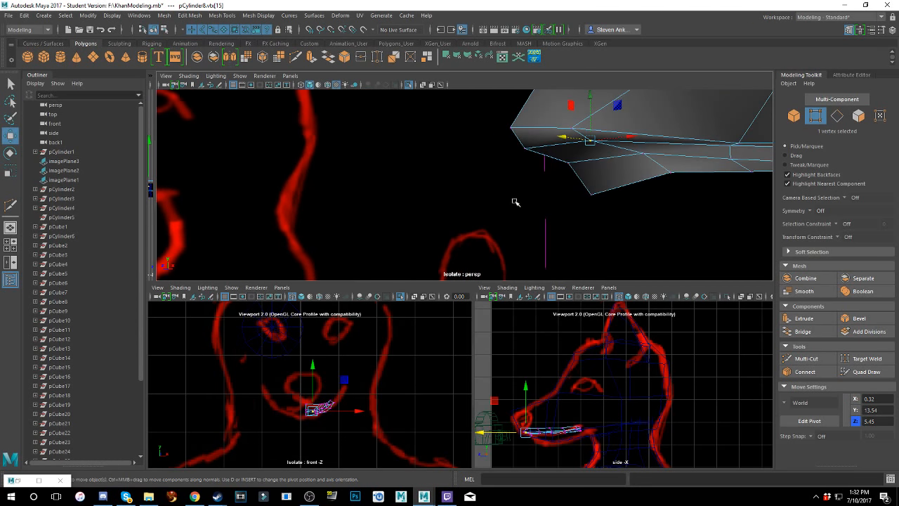
- Move the bottom front vertex near the mouth's centre line to about Y 13.46 and Z 5.20
left_click(568, 167)
left_click(569, 164)
mouse_move(570, 163)
left_mouse_down("alt")
mouse_move(497, 173)
mouse_move(515, 201)
mouse_move(563, 168)
left_mouse_up("alt")
left_click_drag(482, 185, 496, 176, "alt")
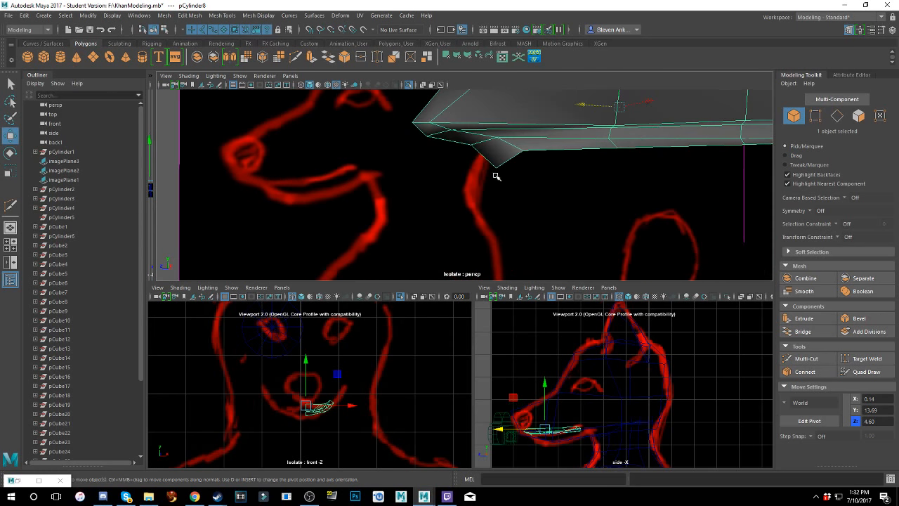
right_click_drag(503, 160, 457, 159)
left_click(492, 167)
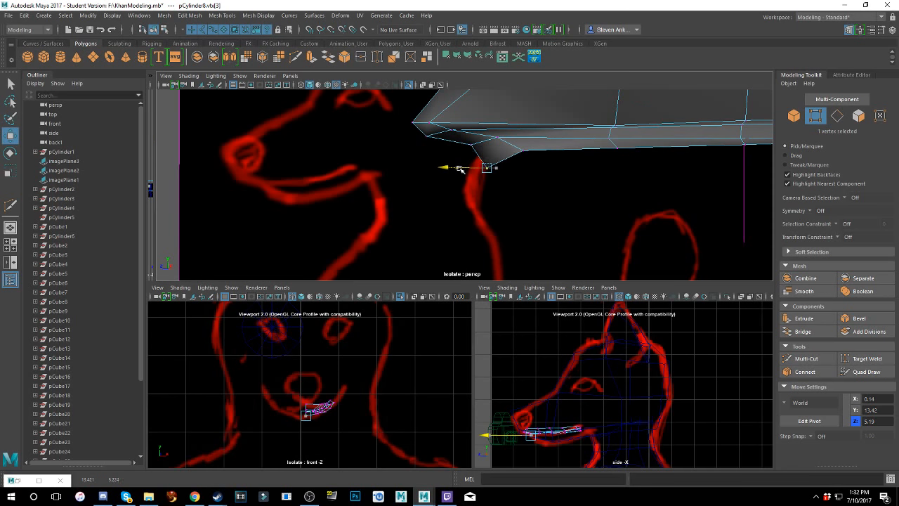
left_click_drag(459, 169, 466, 169)
left_click_drag(492, 141, 582, 204)
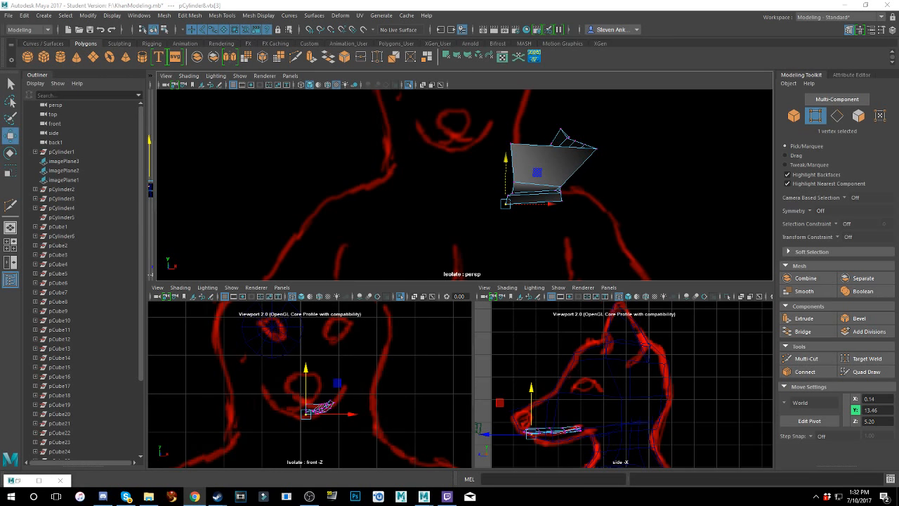
- Reposition the front lip-line vertex to about X 0.31, Y 13.55, Z 5.39
left_click_drag(582, 195, 574, 169, "alt")
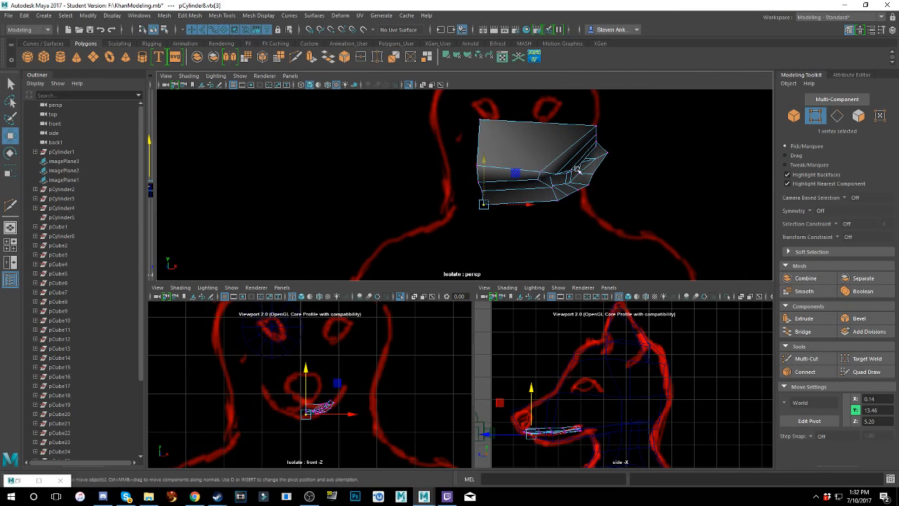
right_click_drag(578, 171, 595, 171, "alt")
left_click_drag(594, 172, 460, 199, "alt")
left_click(525, 197)
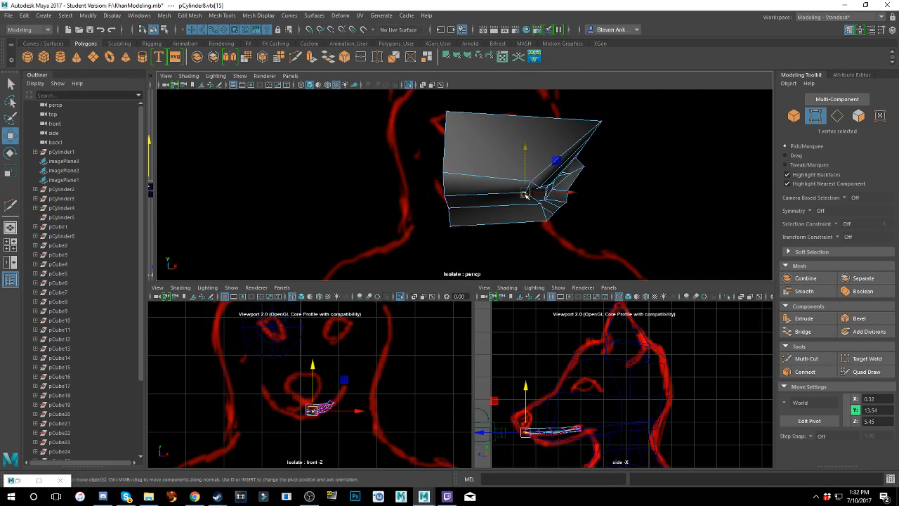
left_click_drag(551, 193, 451, 213)
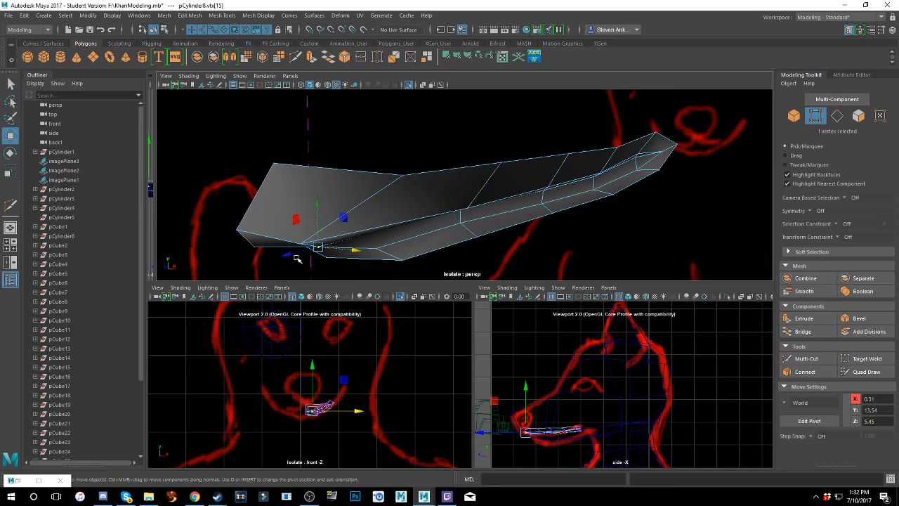
left_click_drag(297, 258, 467, 213)
left_click_drag(425, 175, 451, 177)
left_click_drag(451, 178, 569, 196, "alt")
left_click_drag(655, 204, 562, 205, "alt")
left_click_drag(667, 222, 668, 221)
left_click_drag(672, 223, 597, 217, "alt")
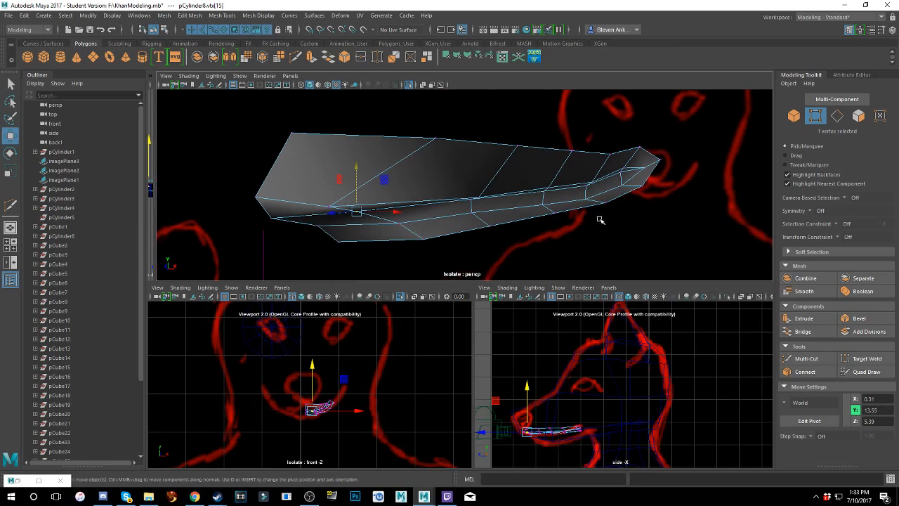
- Raise the four rear upper-edge vertices of the mouth piece to about Y 13.92 and shift them outward to about X 0.83
left_click_drag(533, 219, 517, 213, "alt")
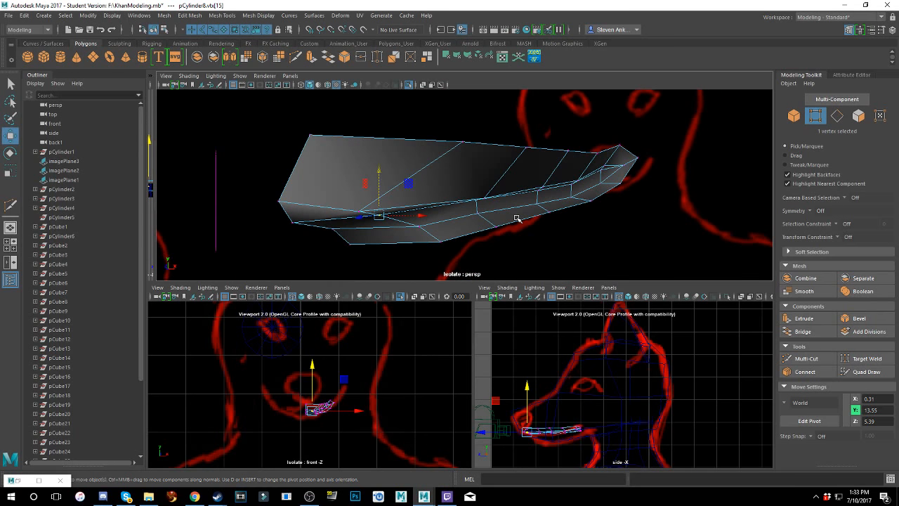
left_click_drag(523, 210, 508, 218, "alt")
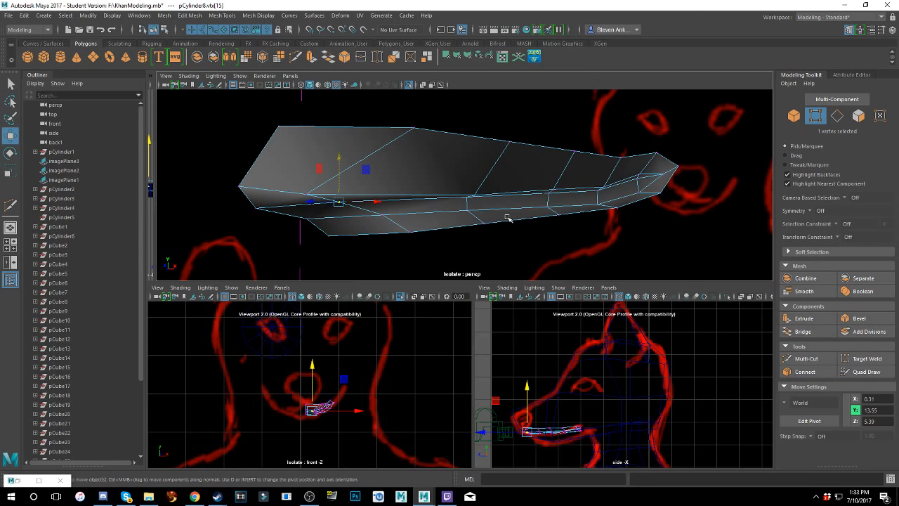
left_click_drag(481, 216, 466, 214, "alt")
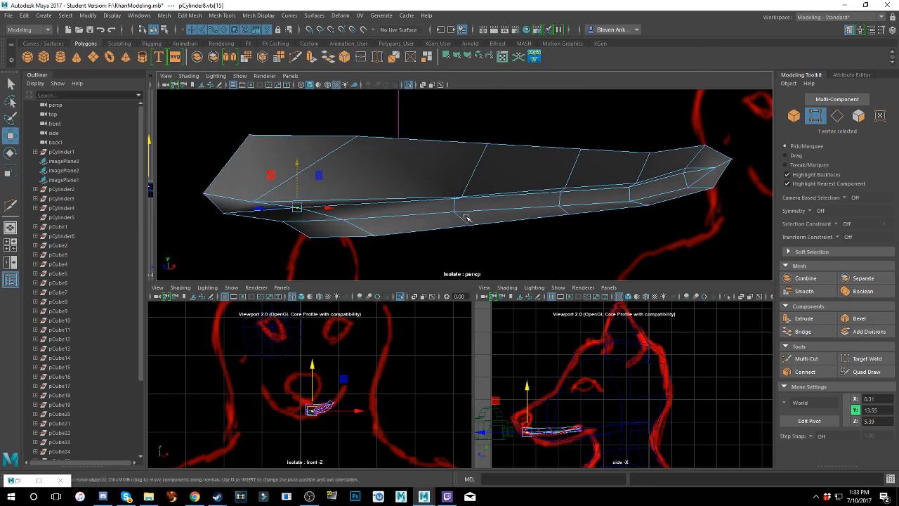
middle_click_drag(465, 215, 595, 188, "alt")
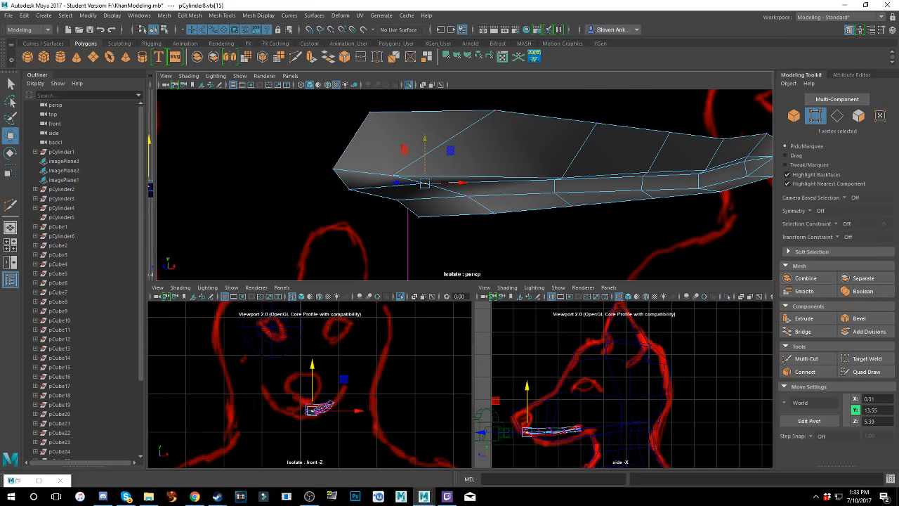
left_click_drag(748, 197, 575, 100, "alt")
left_click(587, 138)
left_click_drag(653, 171, 517, 173, "alt")
left_click(543, 166)
left_click_drag(606, 176, 468, 199, "alt")
left_click(467, 192, "shift")
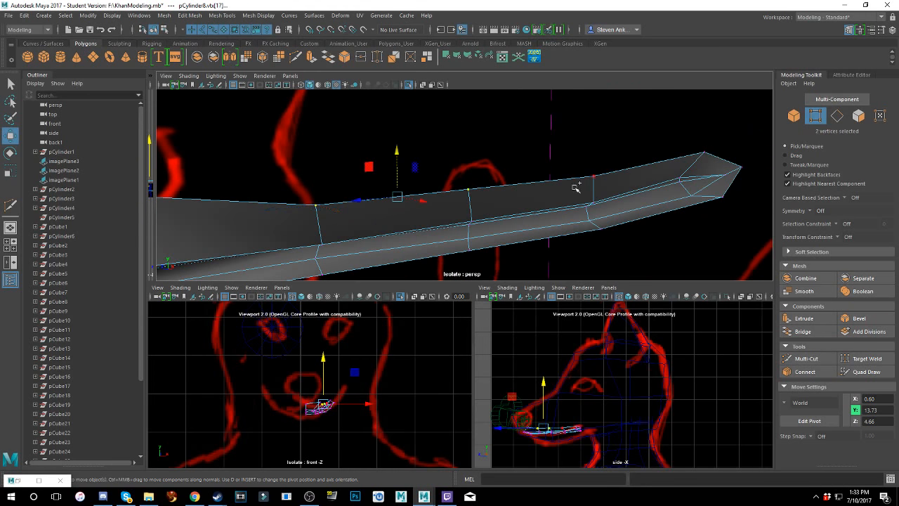
left_click(596, 176, "shift")
left_click(703, 153, "shift")
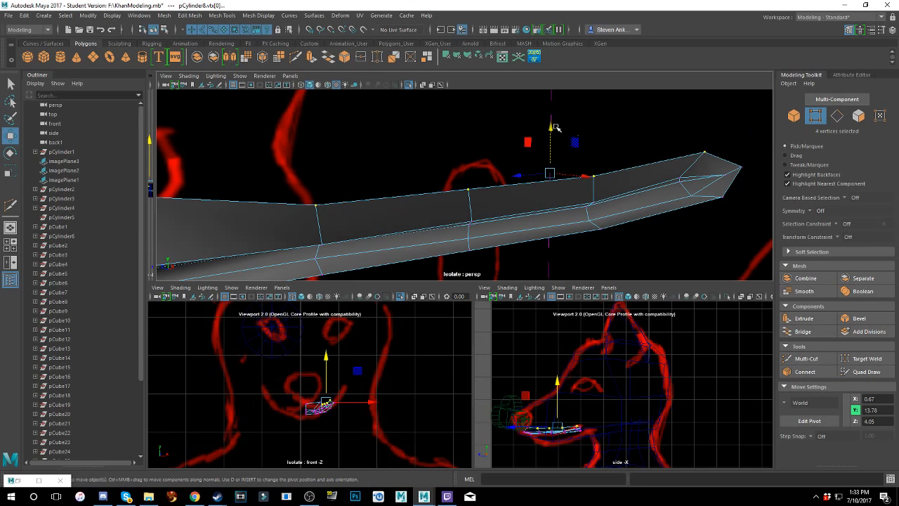
left_click_drag(552, 127, 546, 87)
left_click_drag(515, 140, 588, 132, "alt")
right_click_drag(575, 154, 546, 187, "alt")
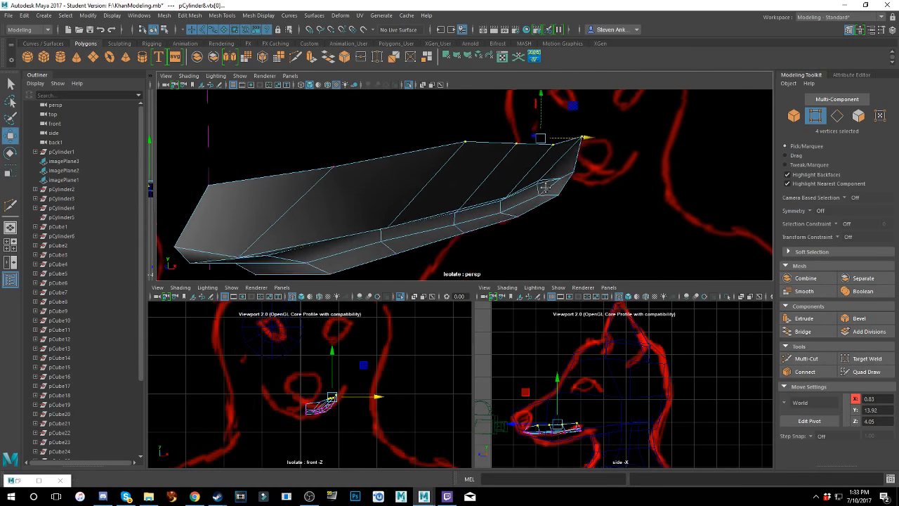
- Lower the five vertices along the outer bottom edge of the lip together to about Y 13.47
left_click_drag(545, 187, 422, 211, "alt")
left_click(415, 212)
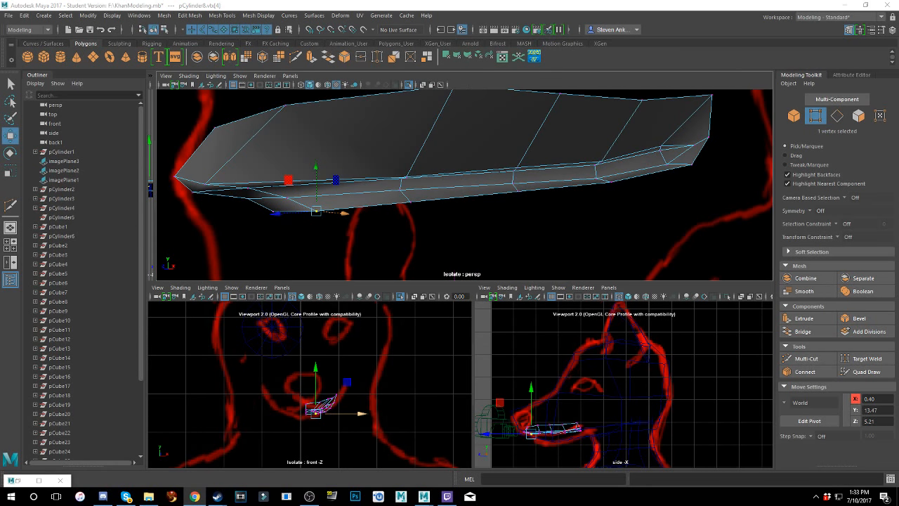
left_click_drag(737, 151, 632, 167, "alt")
left_click(370, 189, "shift")
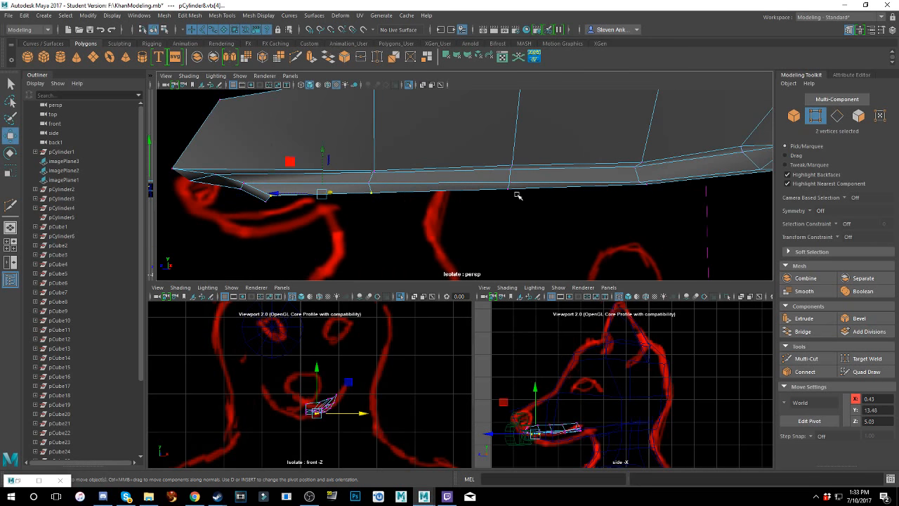
left_click(507, 187, "shift")
left_click(648, 184, "shift")
left_click_drag(586, 191, 623, 220, "alt")
left_click(709, 140, "shift")
left_click_drag(640, 188, 660, 188, "alt")
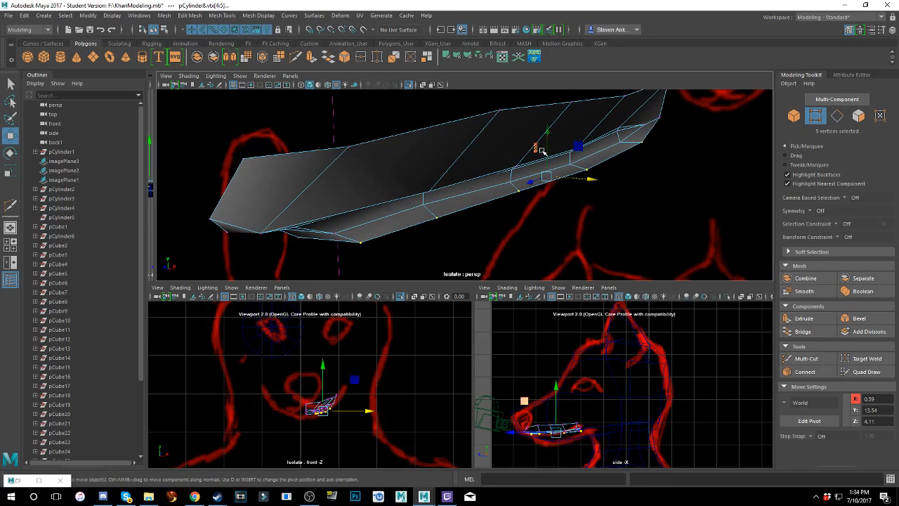
left_click_drag(547, 149, 552, 155)
left_click_drag(531, 177, 476, 176, "alt")
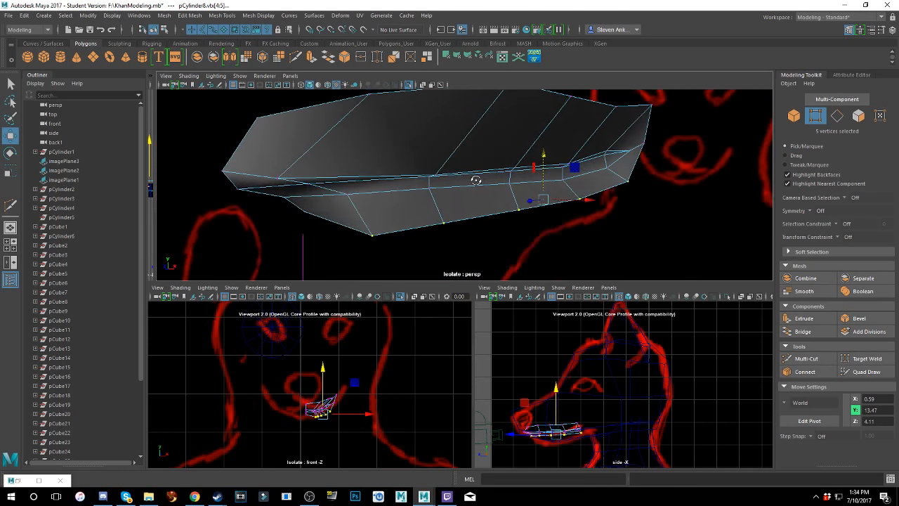
- Select the five vertices along the lip's edge loop and raise them together to Y 13.59
scroll(498, 190, "up", 6)
left_click(304, 183)
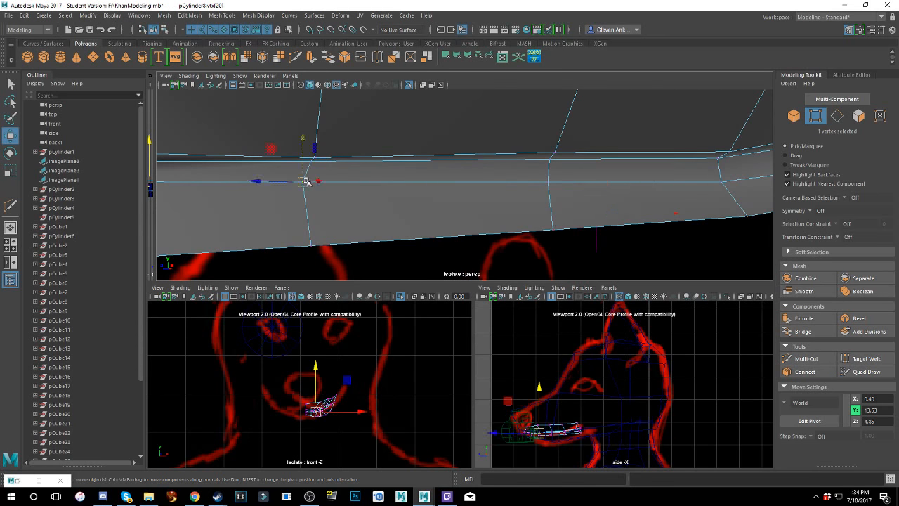
scroll(308, 184, "down", 3)
left_click(202, 184, "shift")
left_click(524, 184, "shift")
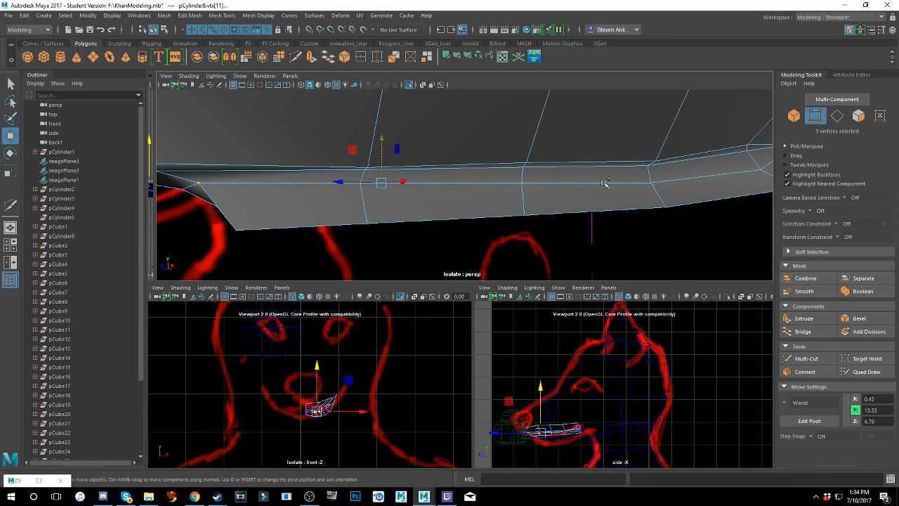
left_click(660, 181, "shift")
left_click_drag(660, 181, 658, 179, "alt")
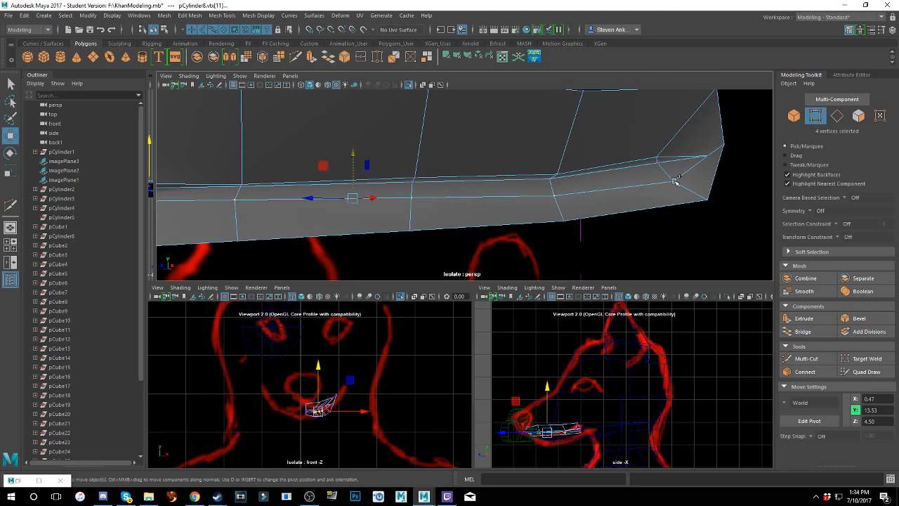
left_click(674, 181, "shift")
left_click_drag(439, 156, 382, 198)
key("ctrl+z")
left_click_drag(446, 159, 526, 178)
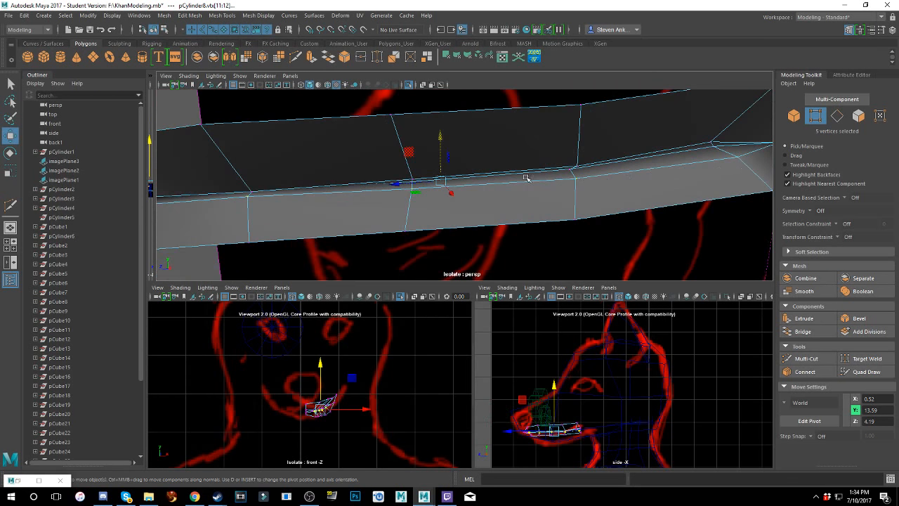
- Move the rear vertex of the lip loop to Z 3.16, and nudge the loop's four rear vertices sideways along X
left_click(736, 159)
left_click_drag(738, 140, 627, 177)
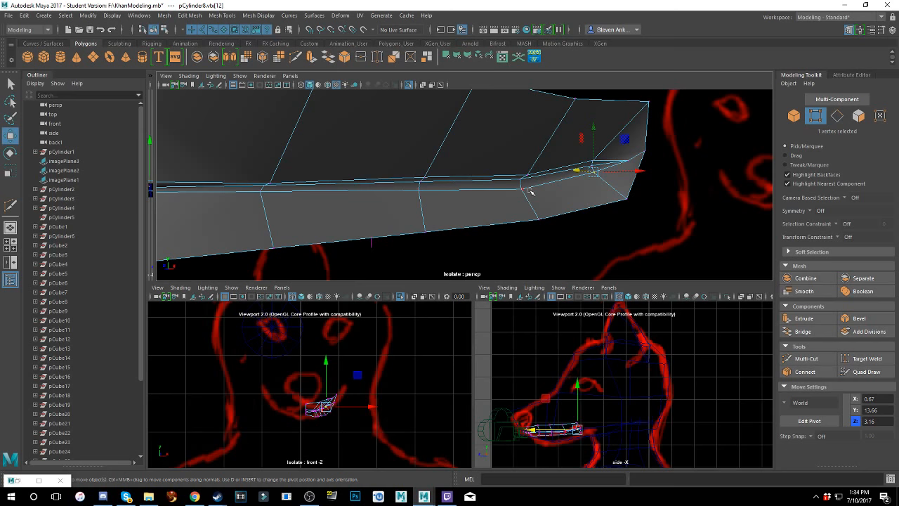
left_click(523, 178)
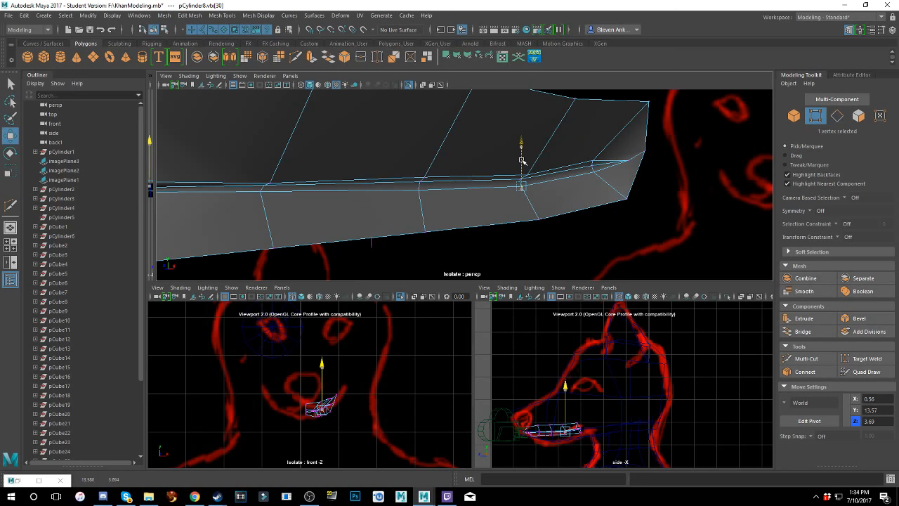
left_click(597, 174, "shift")
scroll(596, 176, "down", 1)
left_click(427, 190, "shift")
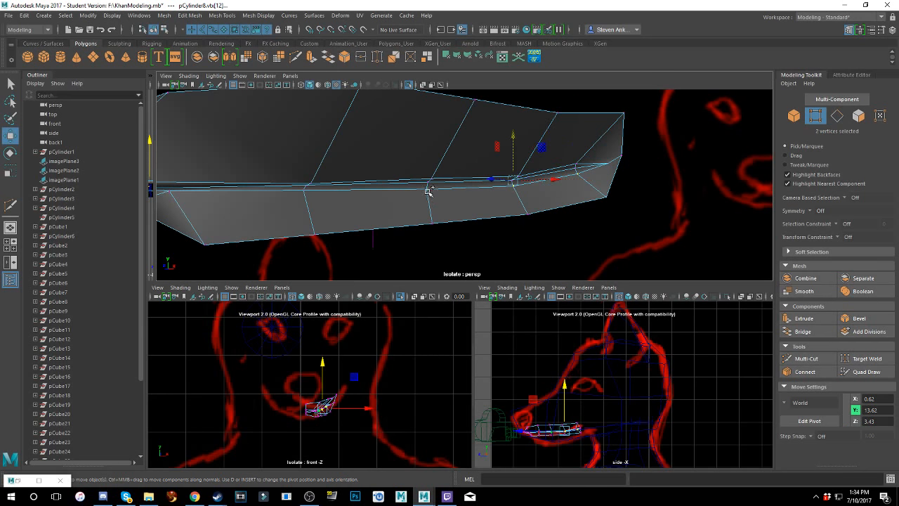
left_click(307, 192, "shift")
left_click_drag(308, 193, 395, 211, "alt")
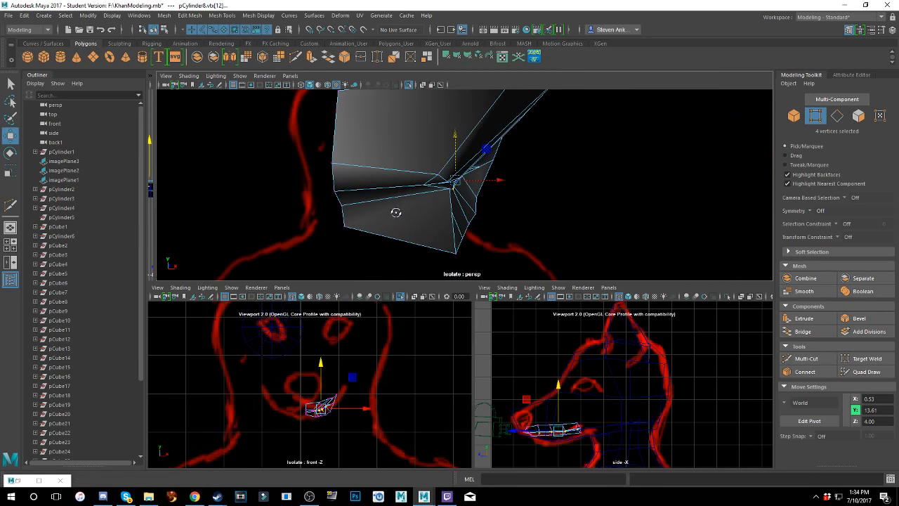
left_click(481, 181)
left_click_drag(481, 182, 483, 181)
- Move the lower lip's vertex just beside the front centre forward to Z 5.42
left_click_drag(484, 181, 496, 200, "alt")
scroll(467, 187, "up", 3)
left_click(434, 185)
left_click(413, 182)
left_click_drag(413, 180, 407, 213, "alt")
scroll(407, 213, "up", 3)
middle_click_drag(407, 213, 505, 194, "alt")
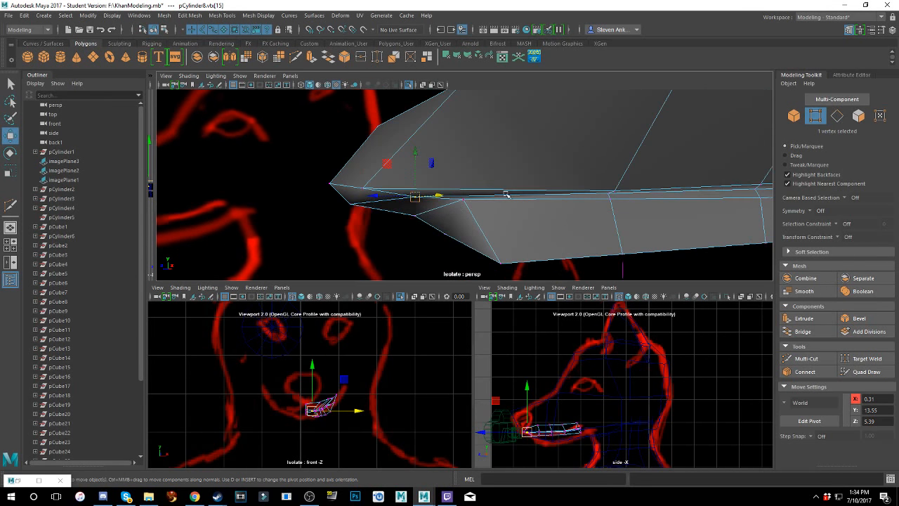
left_click(459, 202)
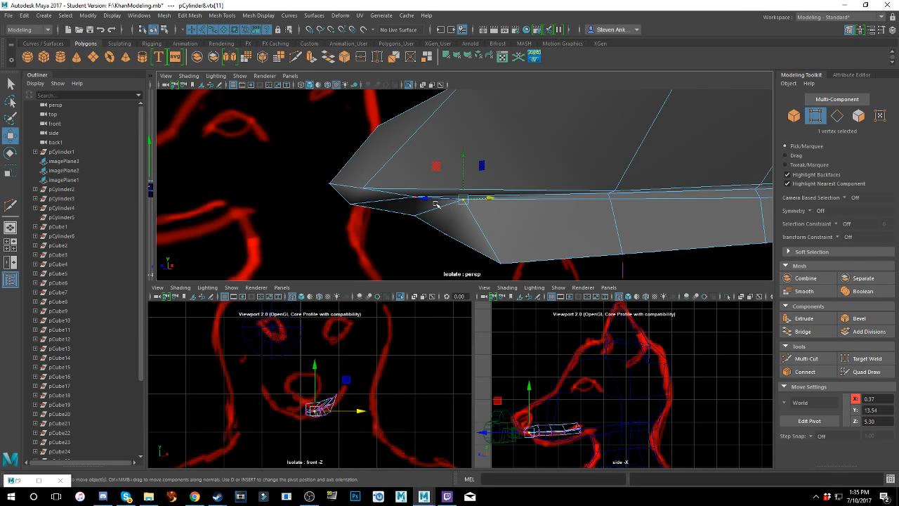
left_click_drag(425, 198, 379, 198)
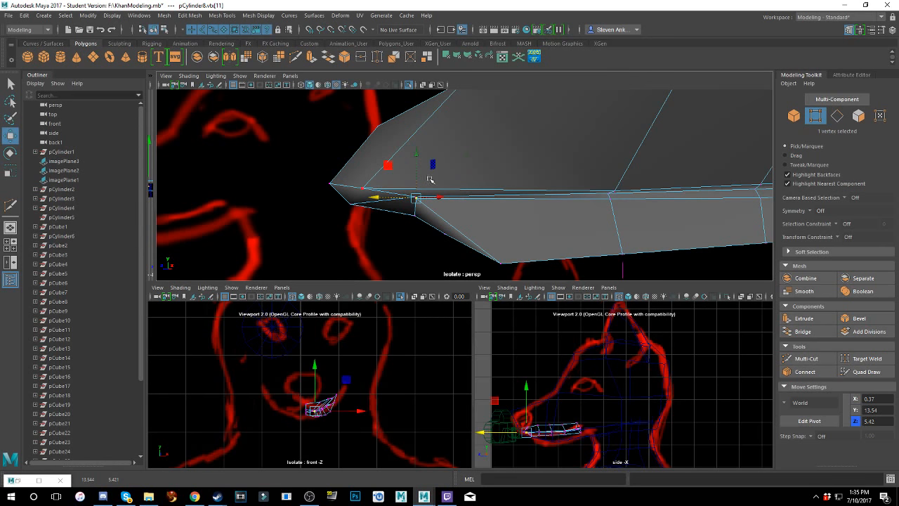
left_click_drag(417, 168, 460, 228)
- Move the front-centre vertex below the lip opening to Z 5.37
left_click(495, 205)
left_click_drag(337, 217, 399, 220)
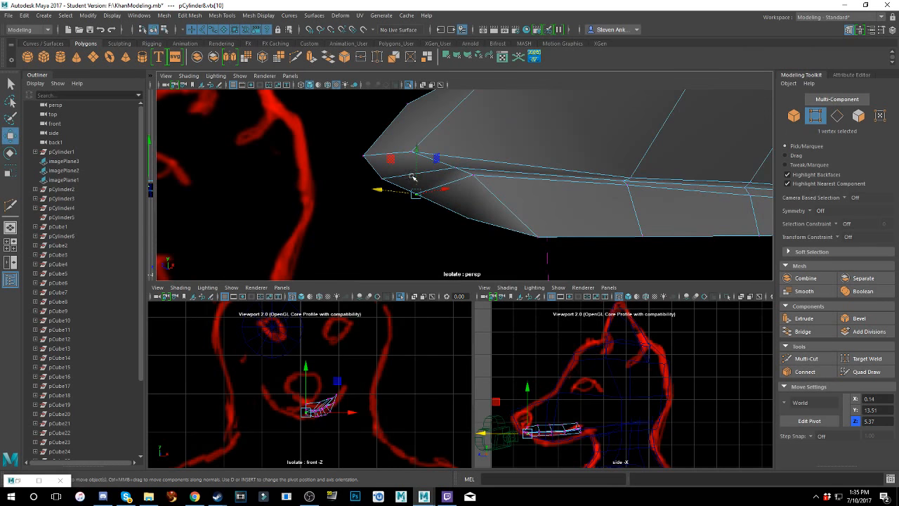
left_click(387, 182)
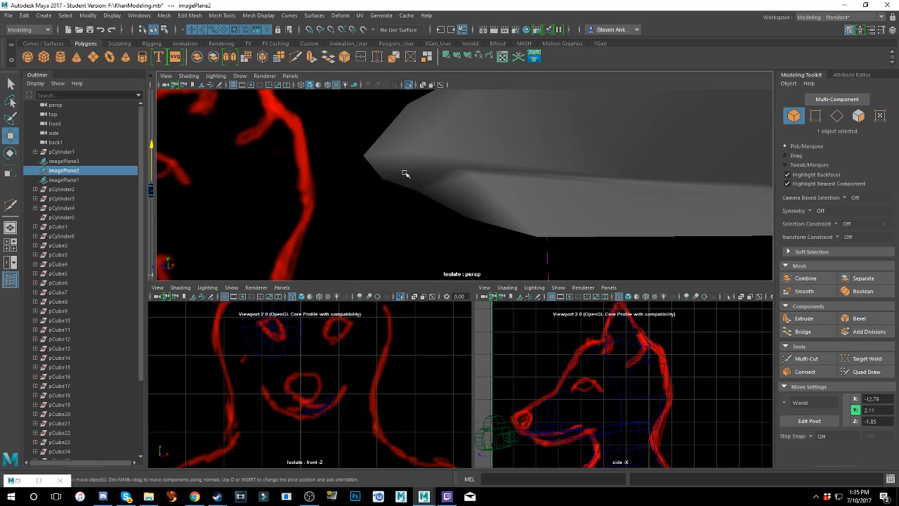
left_click(405, 174)
left_click_drag(411, 191, 482, 194, "alt")
left_click(391, 124)
mouse_move(391, 125)
left_mouse_down("alt")
mouse_move(487, 134)
mouse_move(465, 147)
mouse_move(463, 136)
mouse_move(537, 131)
mouse_move(486, 139)
mouse_move(491, 133)
mouse_move(490, 147)
left_mouse_up("alt")
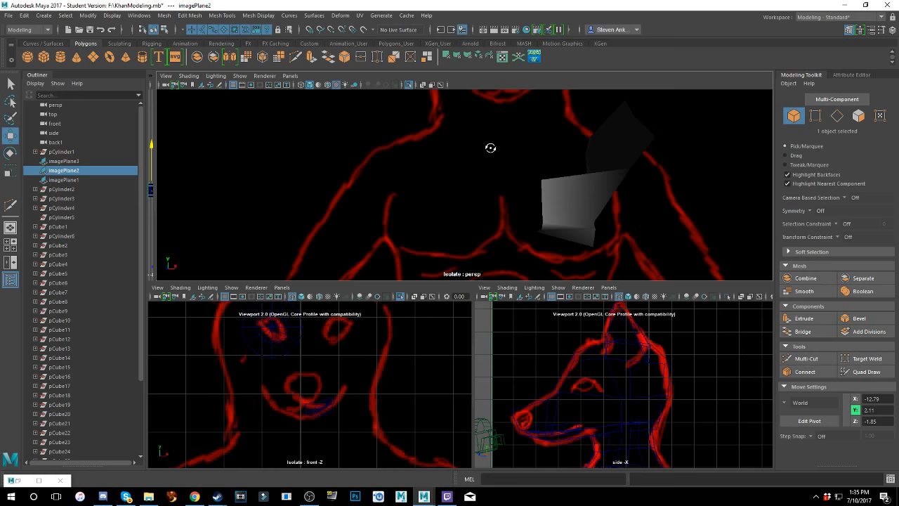
- Edit the vertices of the mouth mesh pCylinder8 and move the front-centre lip vertex to Y 13.55 and Z 5.41
left_click(627, 181)
key("f")
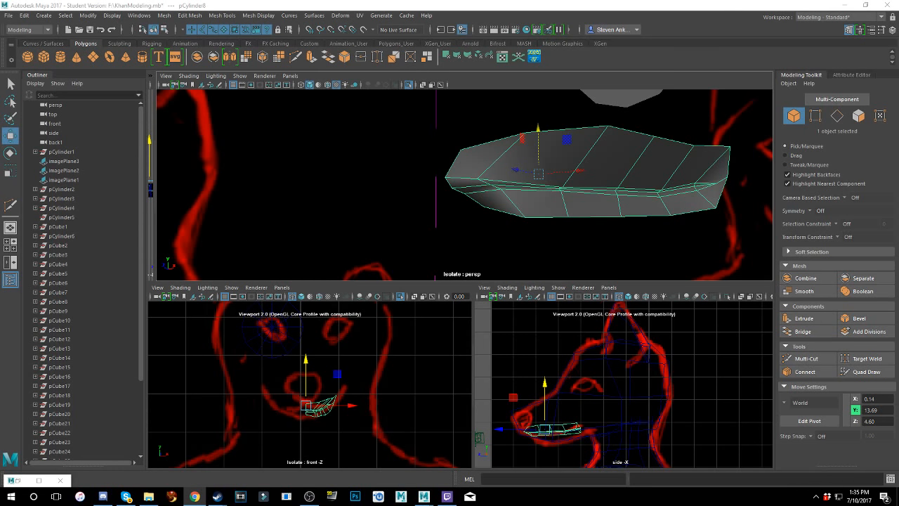
left_click_drag(423, 223, 558, 185, "alt")
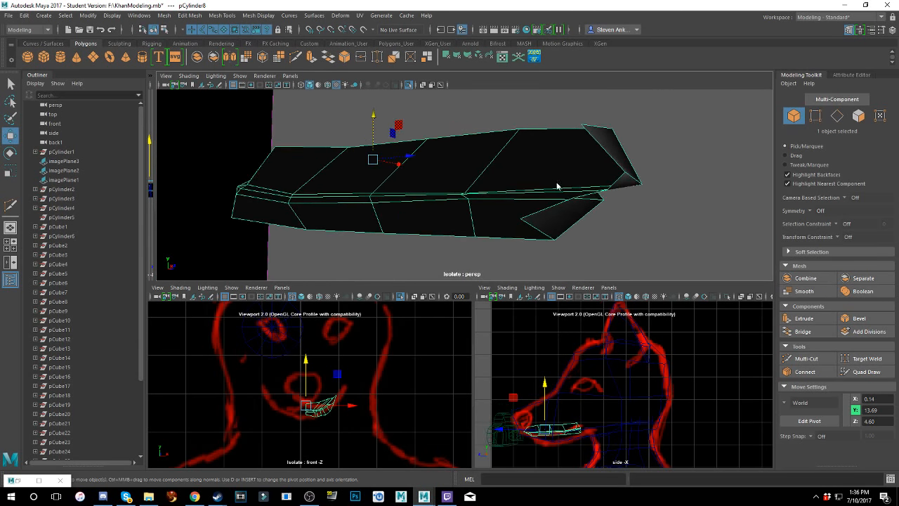
right_click_drag(556, 182, 518, 181)
left_click_drag(565, 200, 554, 240, "alt")
left_click(607, 180)
left_click(610, 181)
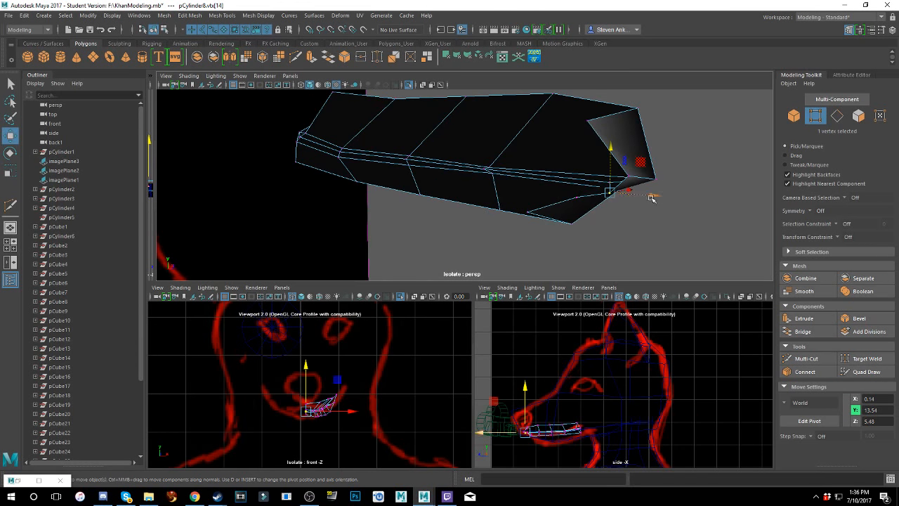
left_click_drag(652, 197, 627, 194)
left_click_drag(590, 160, 588, 155)
left_click_drag(591, 171, 514, 188, "alt")
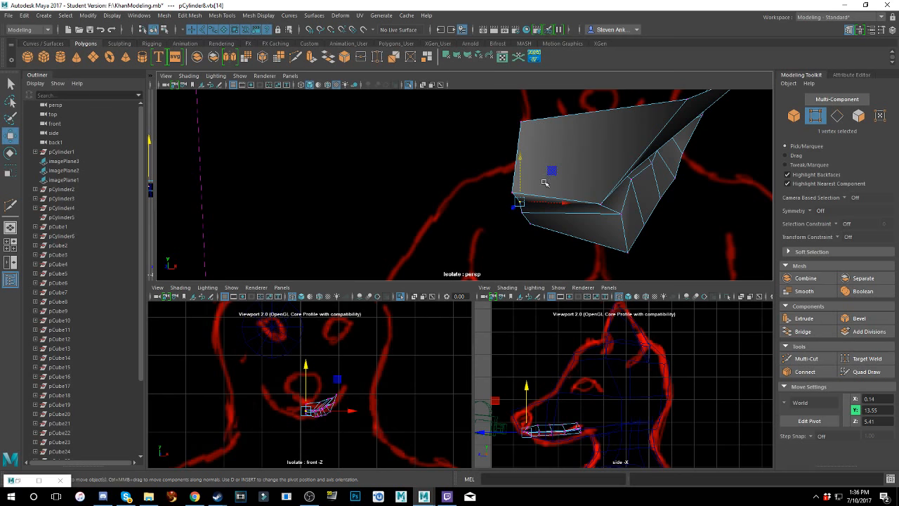
- Pull the front-centre lip vertex back to Z 5.39 and nudge its height slightly
left_click_drag(561, 187, 591, 184, "alt")
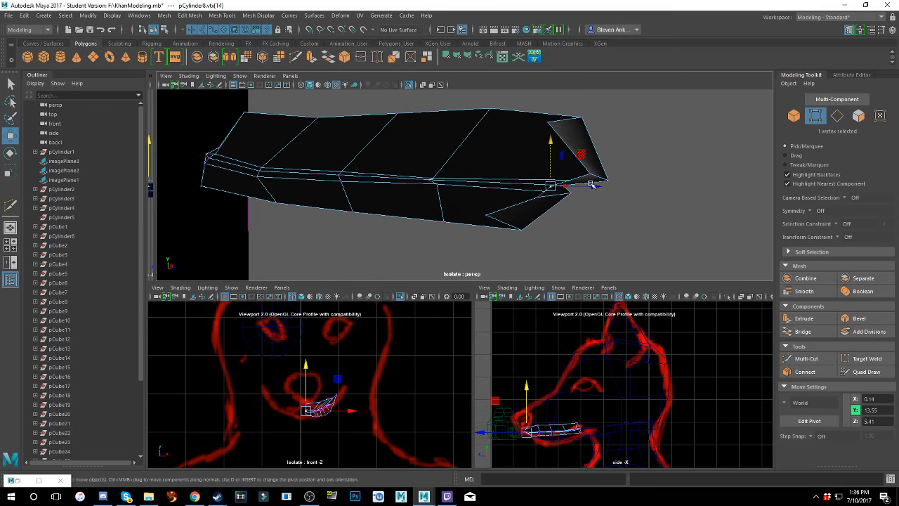
scroll(578, 186, "up", 4)
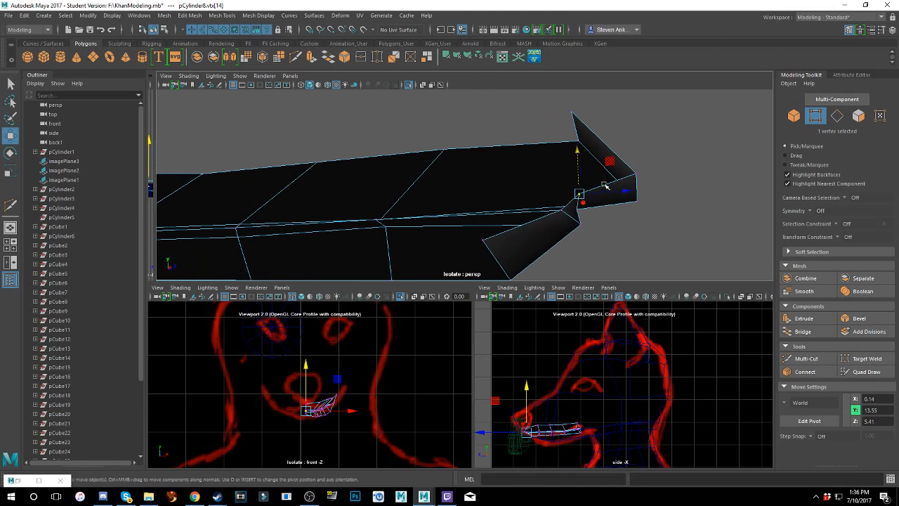
middle_click_drag(610, 190, 577, 211, "alt")
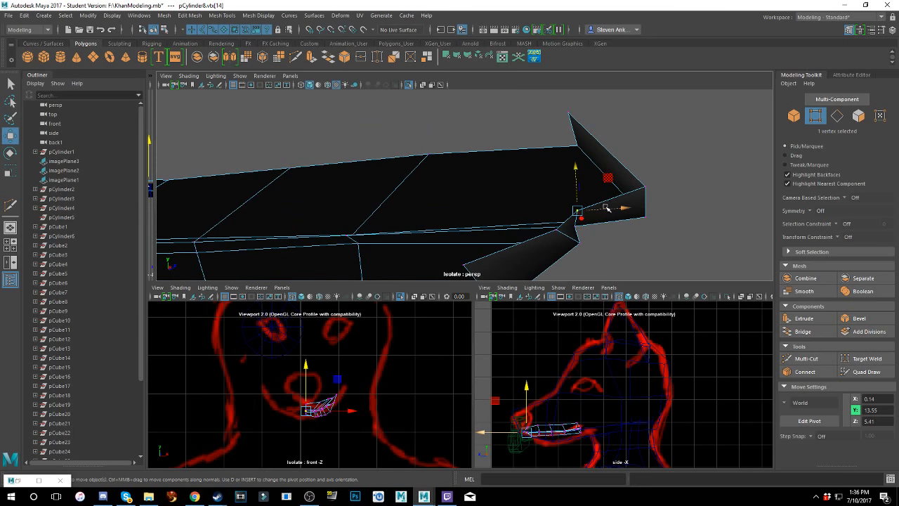
left_click_drag(607, 204, 486, 193)
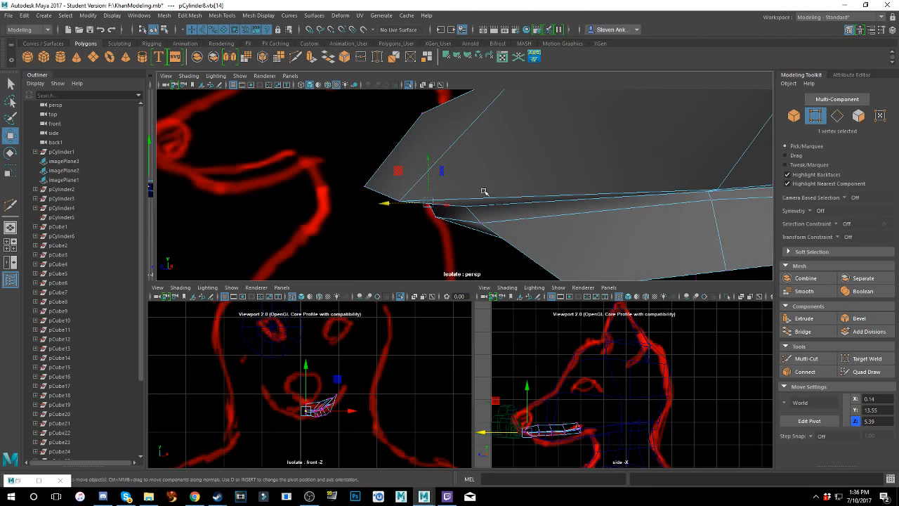
key("1")
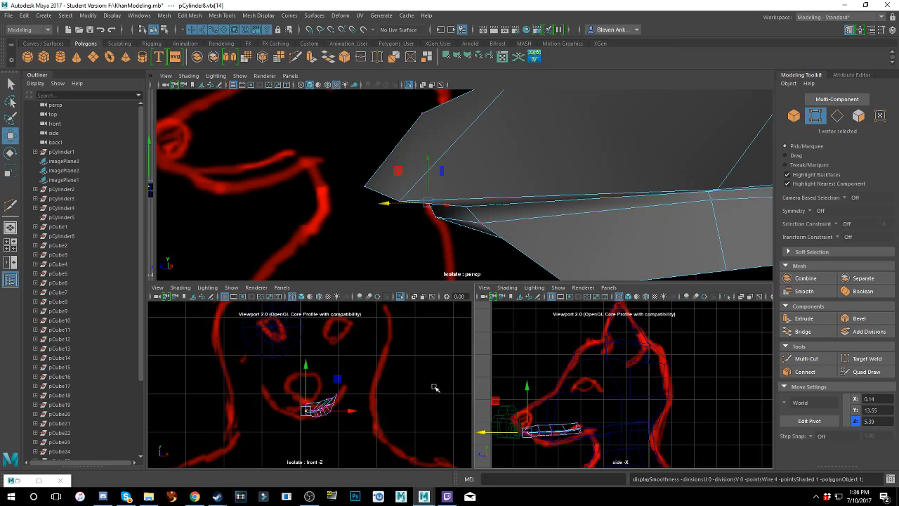
left_click_drag(388, 202, 445, 203, "alt")
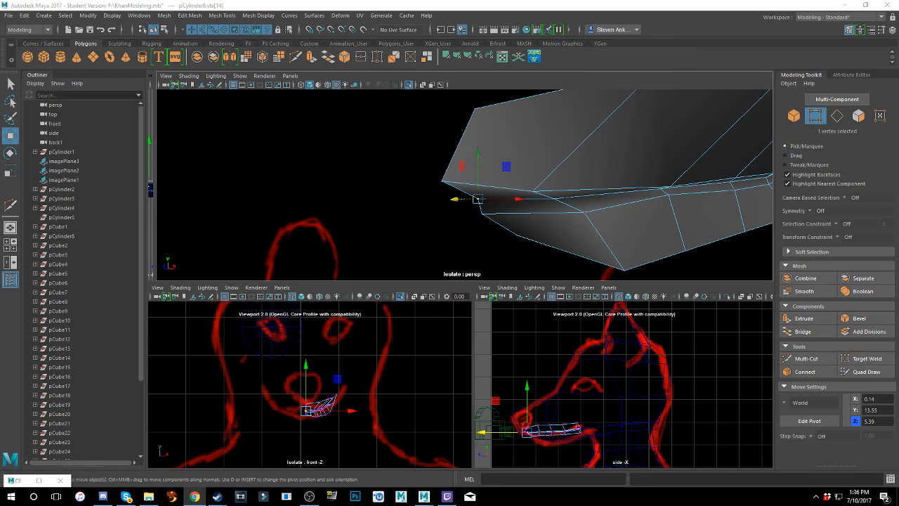
left_click_drag(522, 120, 574, 107, "alt")
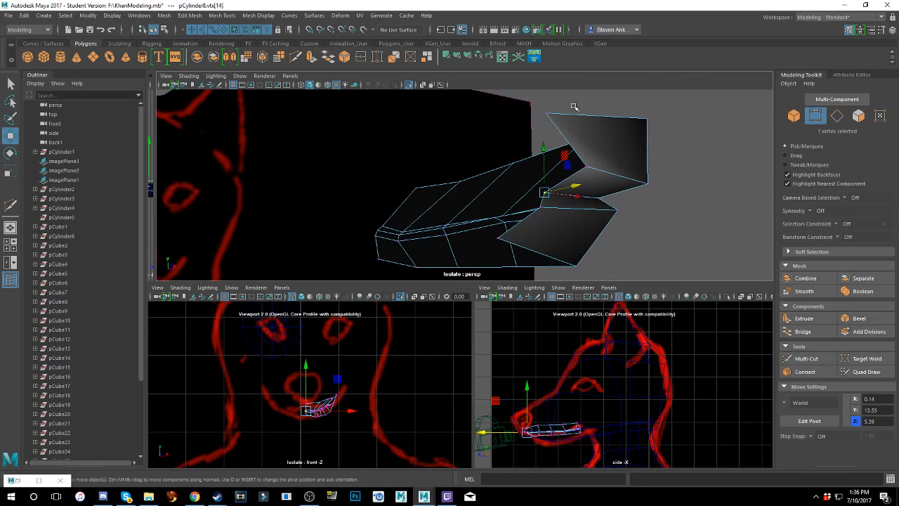
left_click_drag(592, 139, 619, 138, "alt")
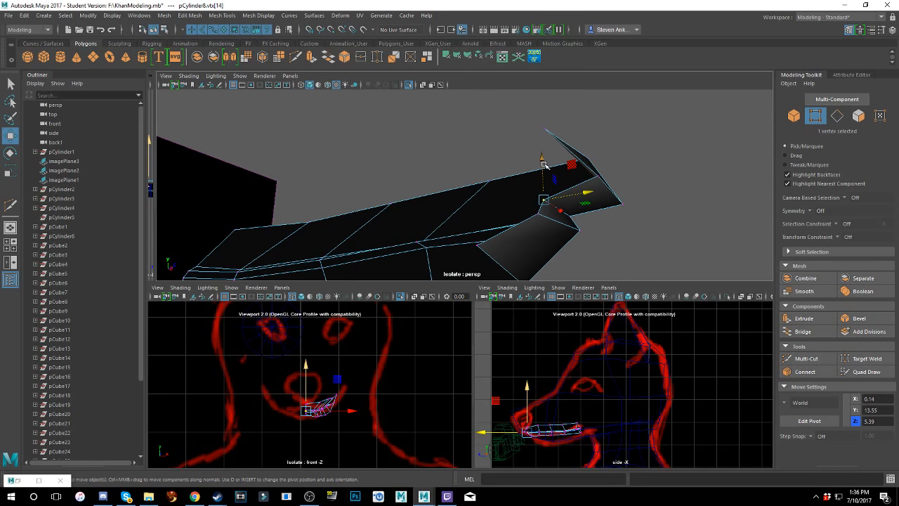
left_click_drag(543, 162, 542, 161)
- Move the lower-lip vertex next to the front centre inward to X 0.30
left_click_drag(567, 193, 513, 232)
left_click(612, 216)
left_click_drag(612, 215, 601, 215)
left_click_drag(592, 217, 622, 211, "alt")
left_click_drag(621, 211, 641, 195, "alt")
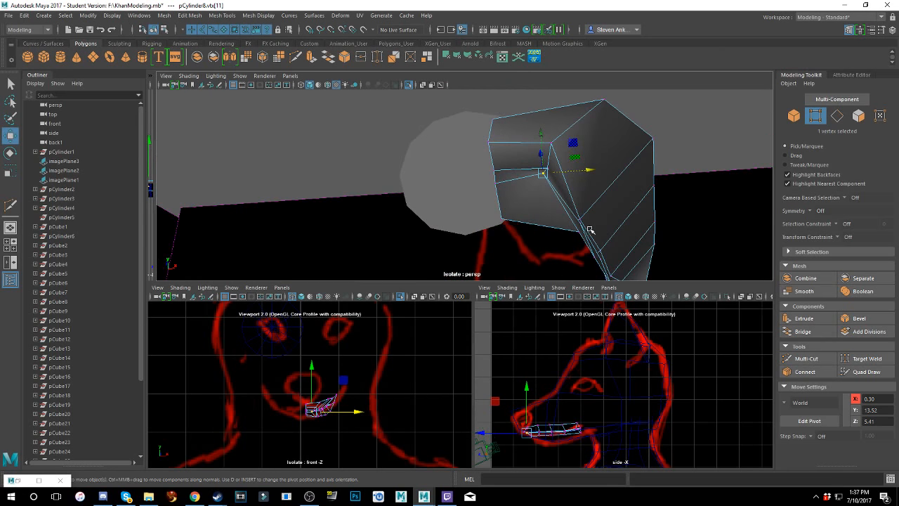
- Select the five vertices along the bottom edge of the lower lip and move them together vertically
left_click_drag(594, 222, 437, 237, "alt")
left_click(574, 238)
left_click(393, 235, "shift")
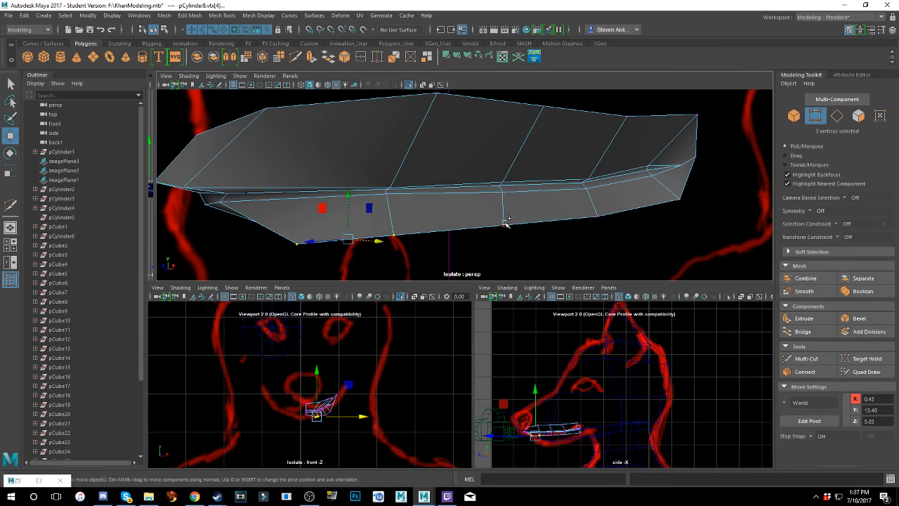
left_click(503, 224, "shift")
left_click(597, 215, "shift")
left_click(685, 199, "shift")
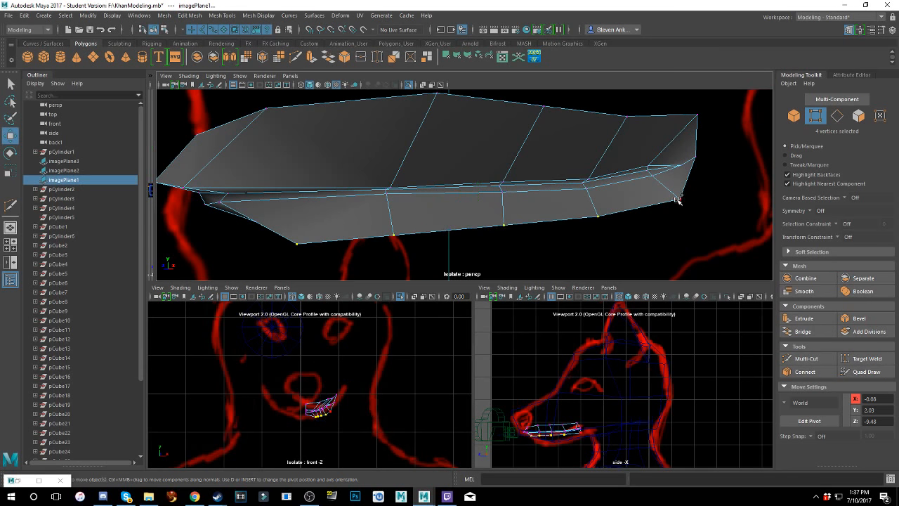
key("ctrl+z")
left_click(682, 202, "shift")
key("ctrl+z")
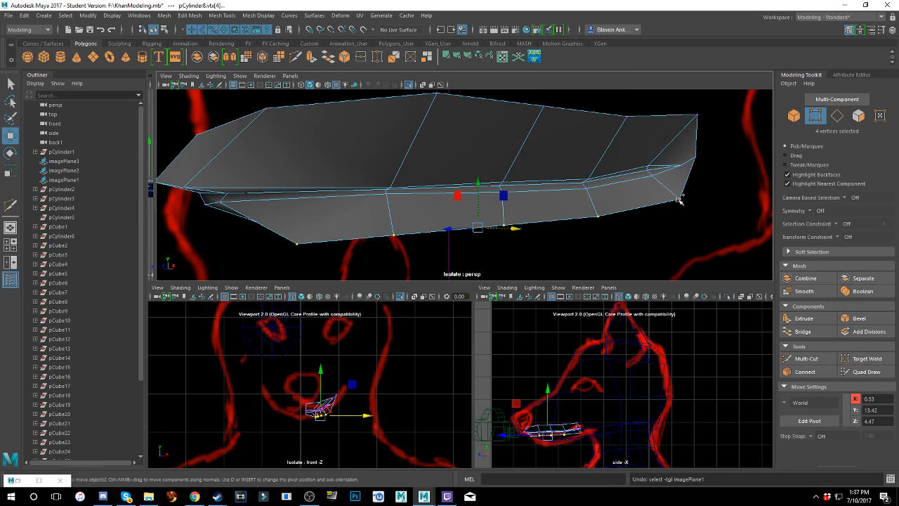
left_click(679, 198, "shift")
left_click_drag(541, 181, 415, 195)
- Select three neighbouring vertices along the upper lip edge and shift them sideways along X
left_click(411, 205)
scroll(411, 205, "up", 4)
left_click(445, 222, "shift")
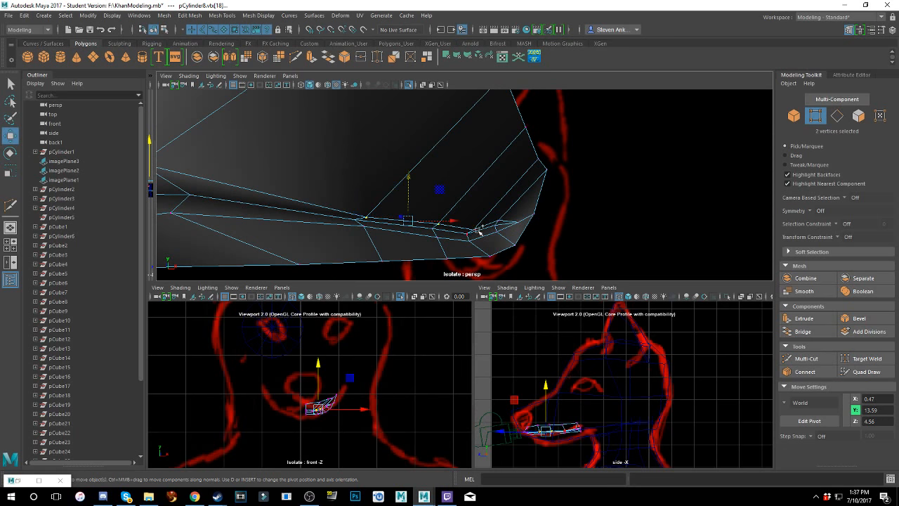
left_click(477, 229, "shift")
left_click_drag(473, 238, 413, 216, "alt")
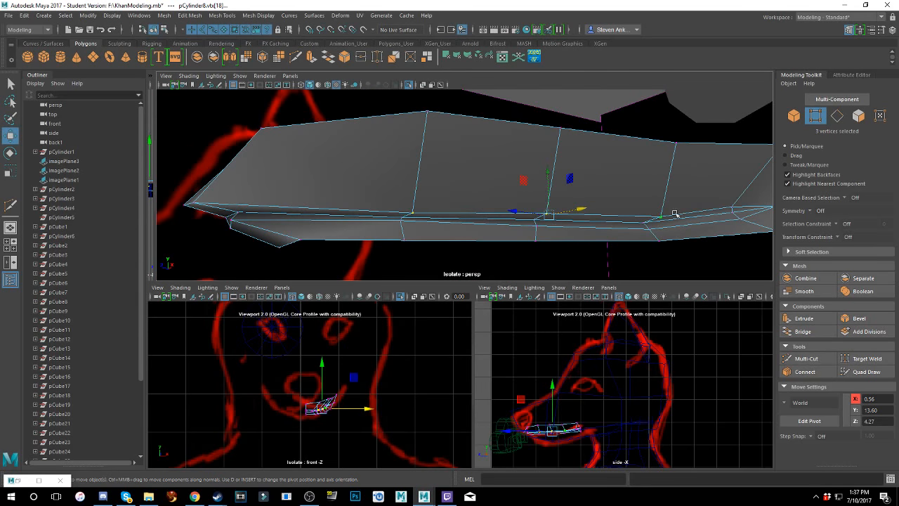
- Adjust the height of the inner lip vertex near the rear corner of the mouth
left_click(730, 205)
left_click_drag(657, 223, 668, 200, "alt")
left_click_drag(595, 190, 583, 173)
left_click(572, 171)
middle_click_drag(583, 173, 492, 239, "alt")
left_click(583, 203)
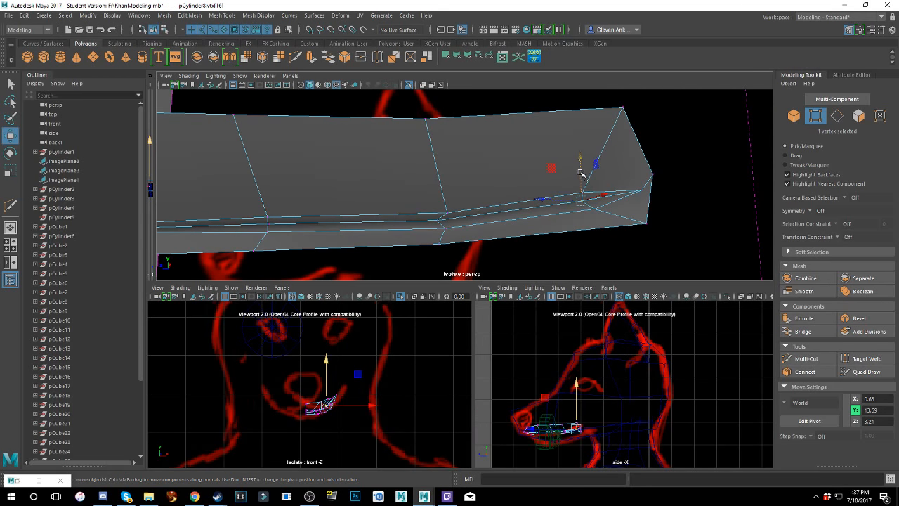
left_click_drag(581, 172, 656, 215)
- Move the vertex at the rear corner of the mouth to X 0.75 and preview the mesh smoothed
left_click(607, 209)
right_click_drag(656, 215, 616, 210, "alt")
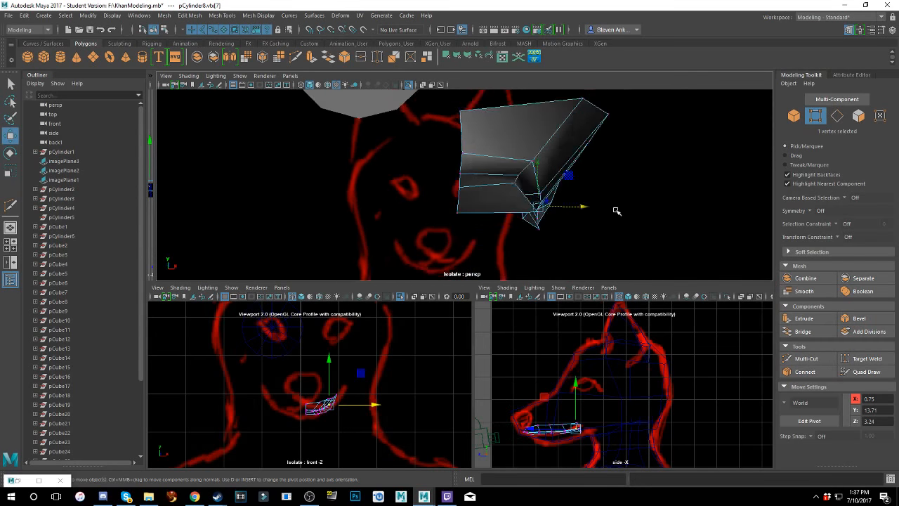
left_click_drag(616, 211, 590, 212, "alt")
key("3")
scroll(480, 191, "up", 2)
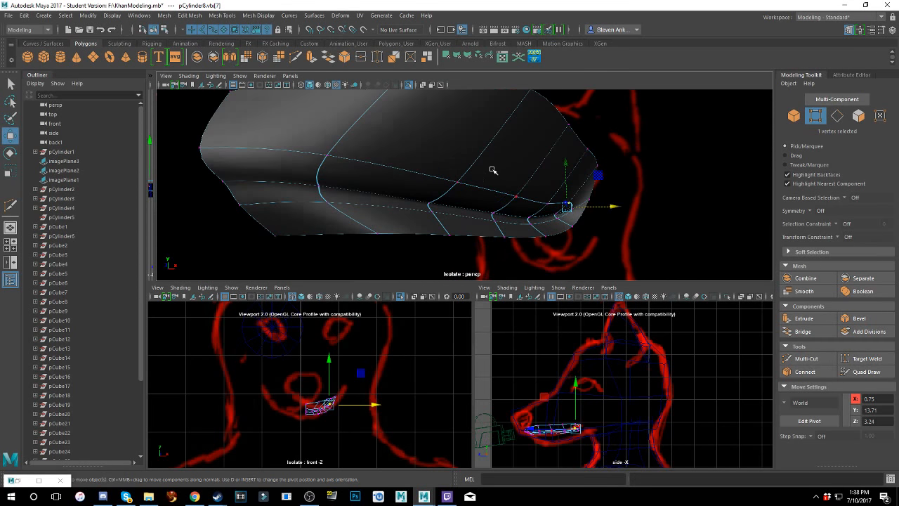
- Examine the smoothed lip mesh in object mode from the side and the front, with and without its wireframe highlight
scroll(493, 170, "down", 2)
right_click_drag(373, 148, 418, 135)
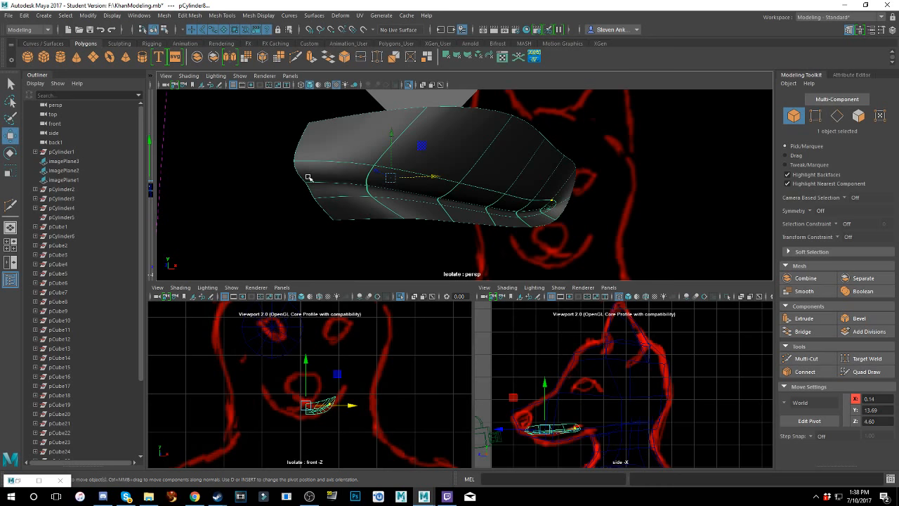
left_click(223, 201)
mouse_move(345, 210)
left_mouse_down("alt")
mouse_move(386, 209)
mouse_move(299, 207)
mouse_move(443, 220)
left_mouse_up("alt")
scroll(378, 216, "down", 2)
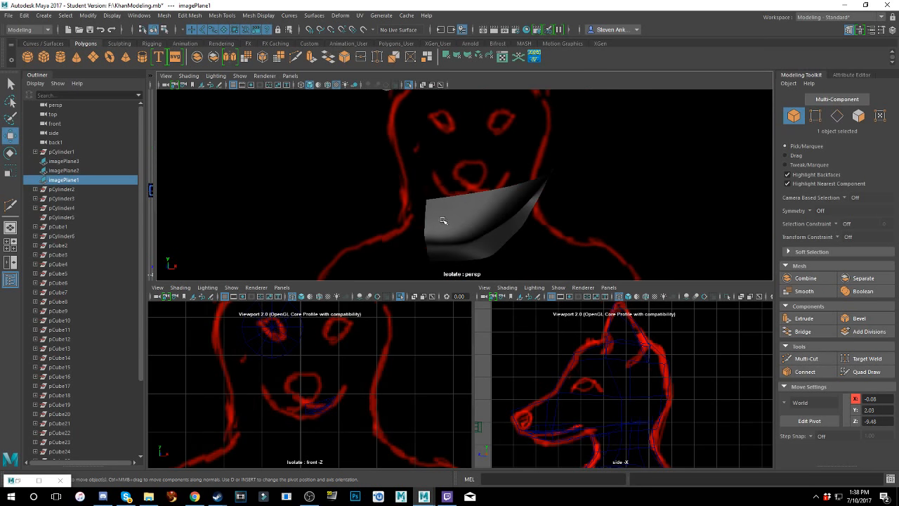
left_click(458, 221)
scroll(458, 221, "up", 3)
scroll(470, 224, "down", 2)
key("f")
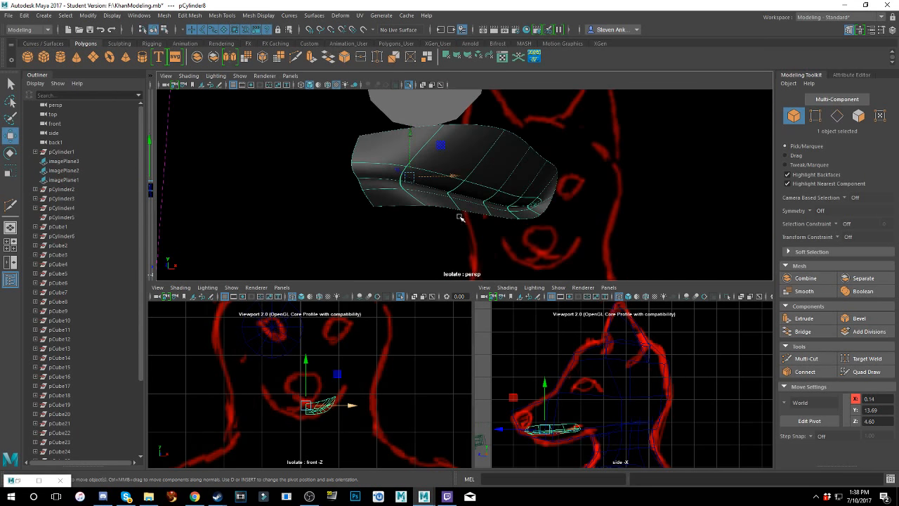
left_click_drag(456, 215, 466, 213, "alt")
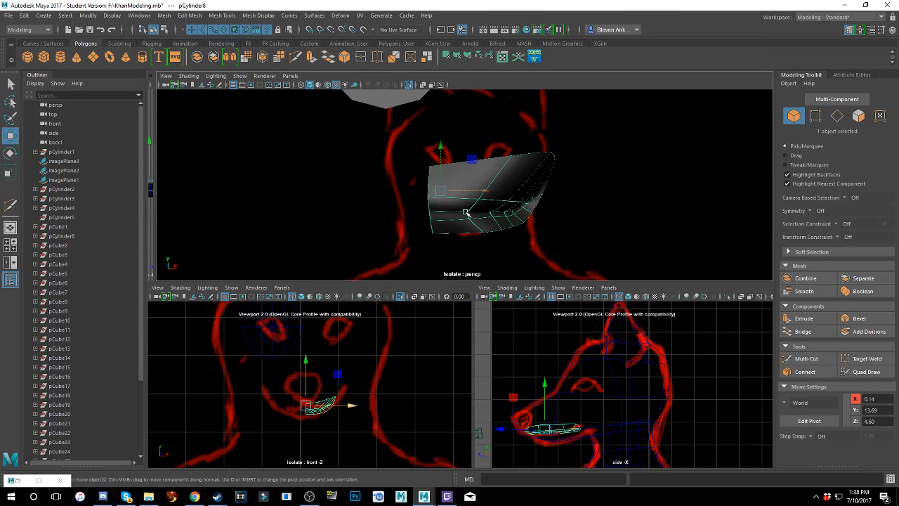
- Return the lip mesh to unsmoothed display and select the vertex at the front end of the upper lip edge
key("1")
left_click(379, 121)
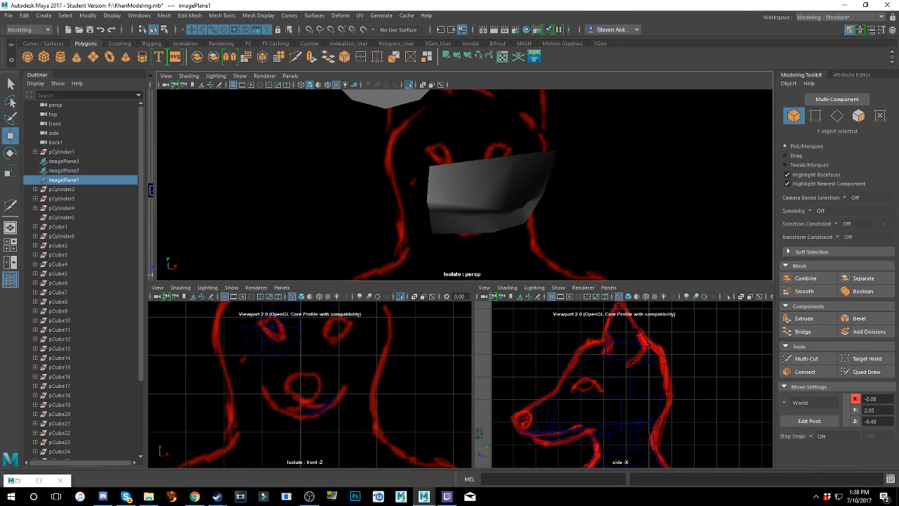
left_click_drag(635, 203, 511, 177, "alt")
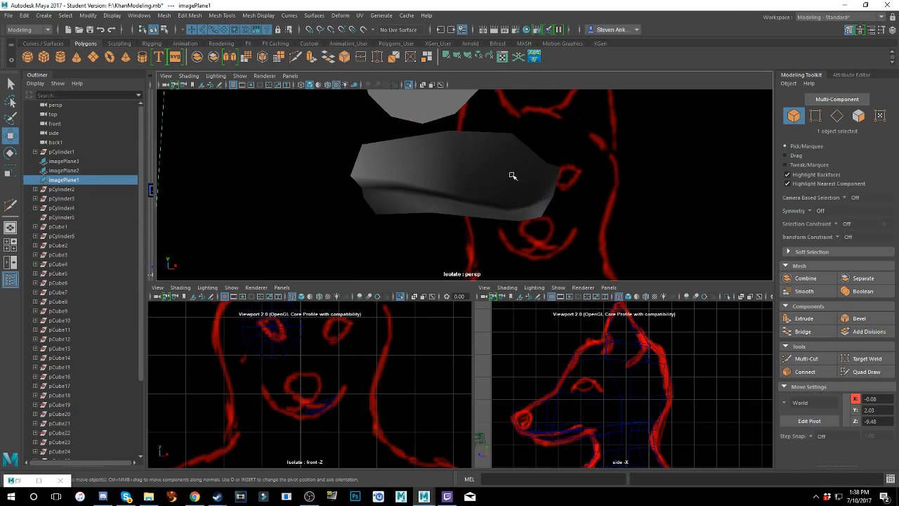
left_click(482, 172)
right_click_drag(481, 172, 435, 176)
left_click(350, 175)
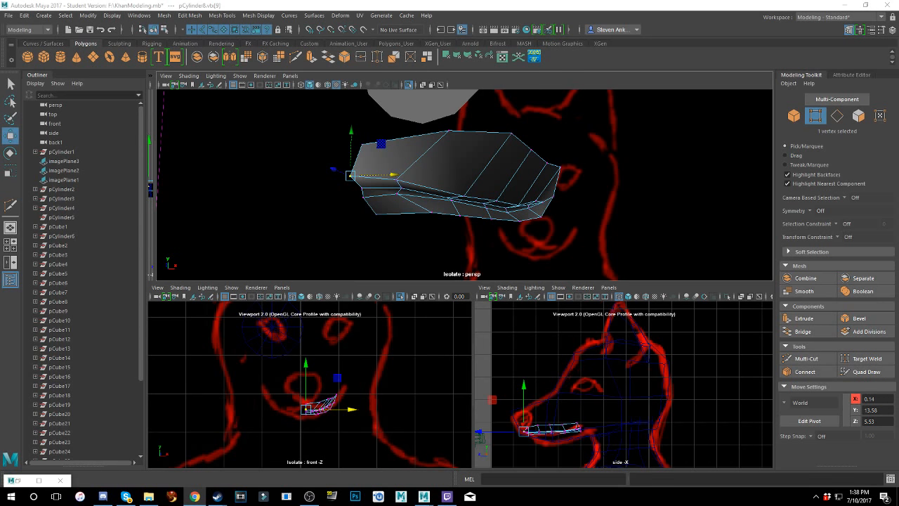
left_click_drag(281, 157, 488, 211, "alt")
- Select the short cross edges of the inner lip one after another, from the front of the muzzle back to the mouth corner
right_click(425, 213)
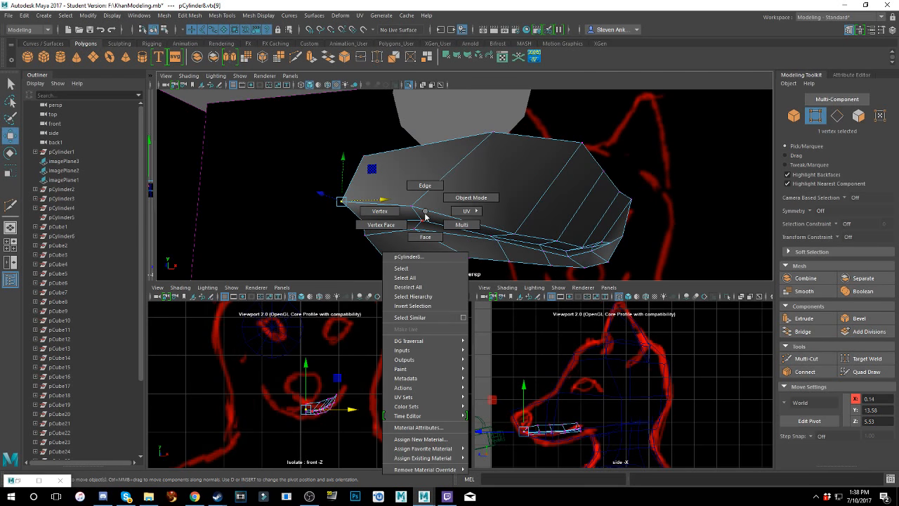
right_click_drag(421, 215, 424, 186)
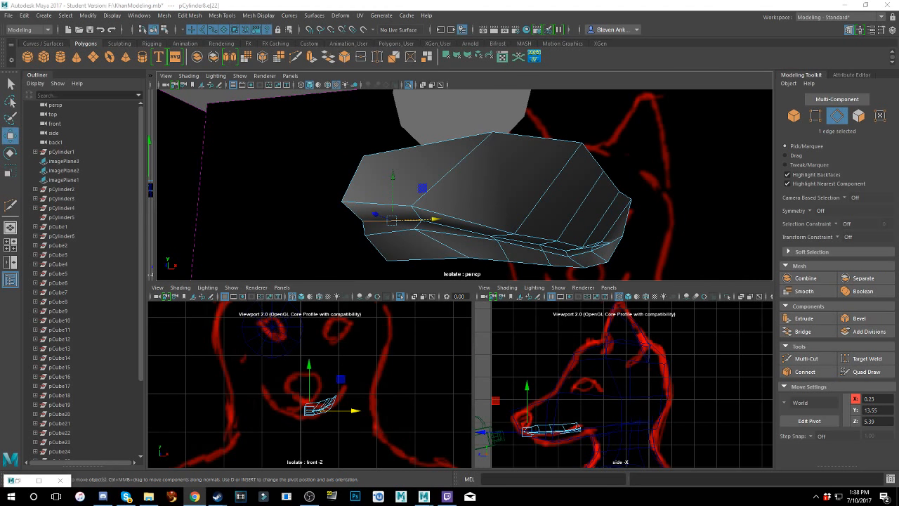
scroll(441, 225, "up", 4)
middle_click_drag(442, 225, 444, 190, "alt")
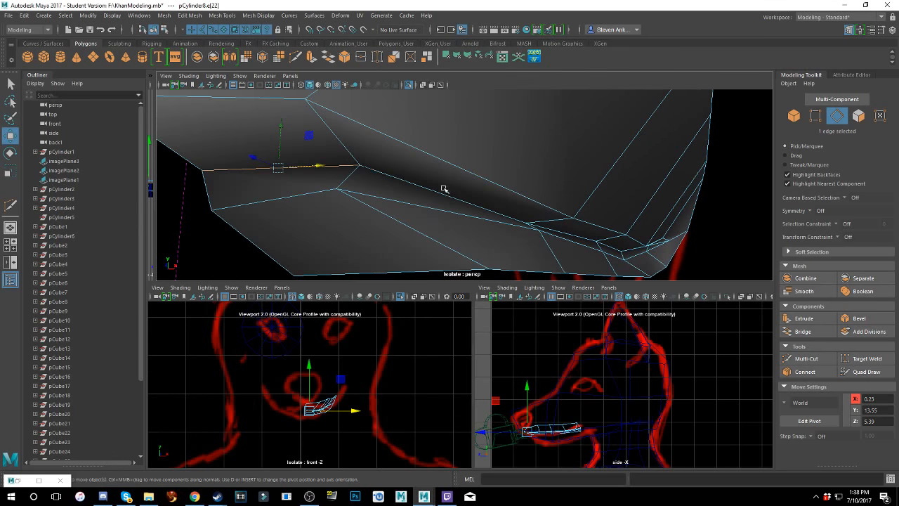
left_click(332, 125)
left_click(345, 183, "shift")
left_click_drag(484, 183, 376, 205, "alt")
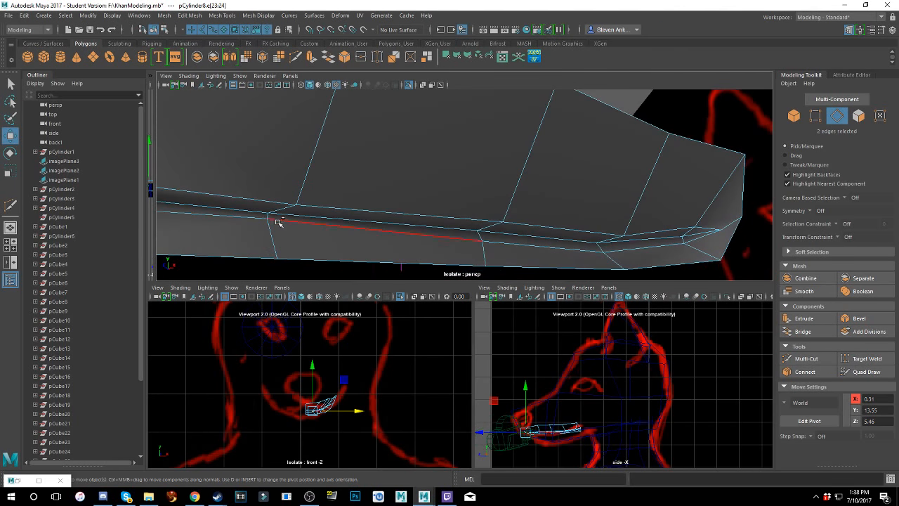
left_click(293, 211, "shift")
left_click(269, 218, "shift")
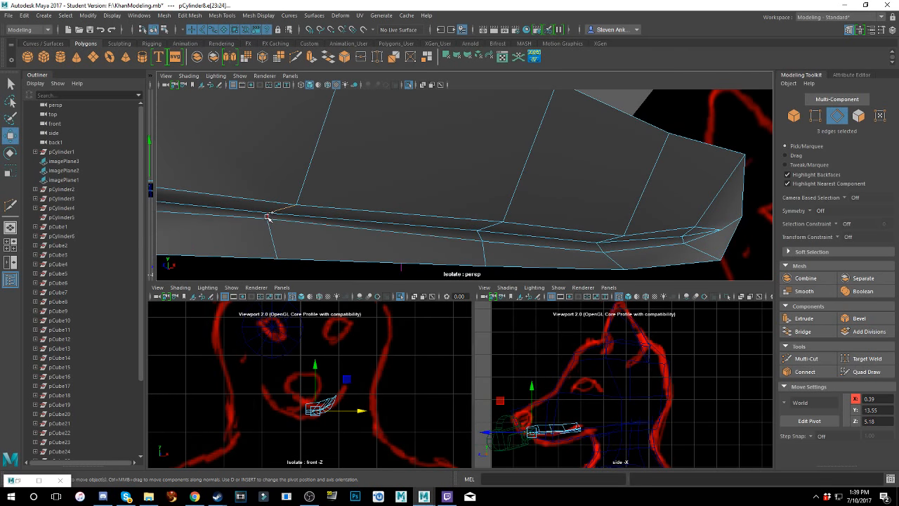
left_click_drag(268, 219, 408, 232, "alt")
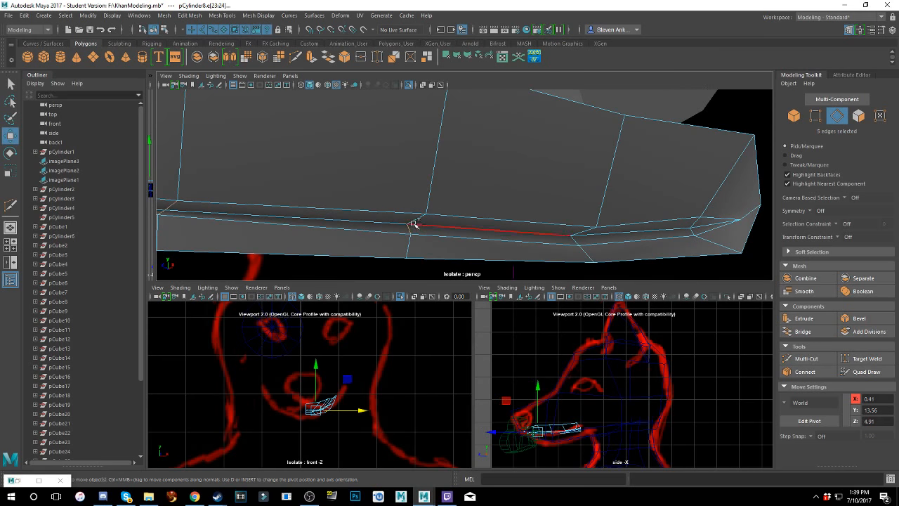
left_click(416, 221, "shift")
left_click(573, 227, "shift")
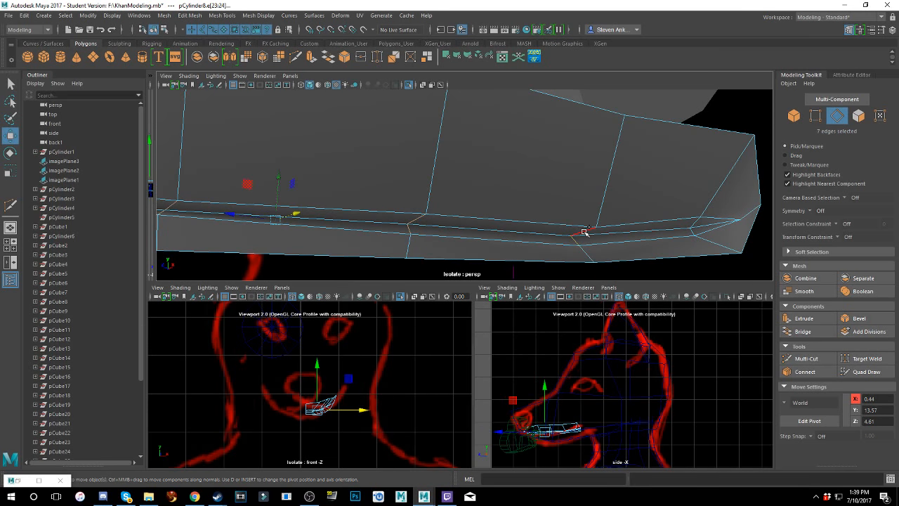
left_click(594, 233, "shift")
left_click(691, 232, "shift")
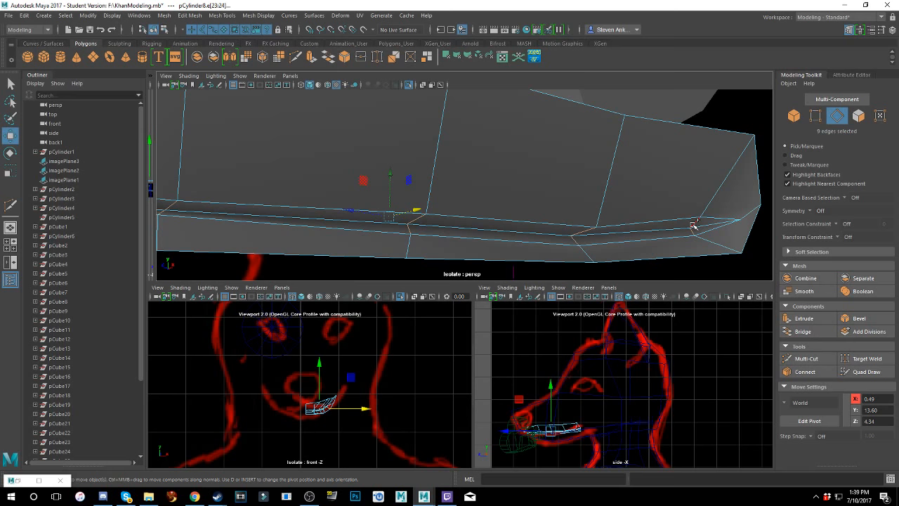
left_click(700, 222, "shift")
- Try Connect Components on the selected cross edges of the inner lip, inspect the cut, and undo it
key("space")
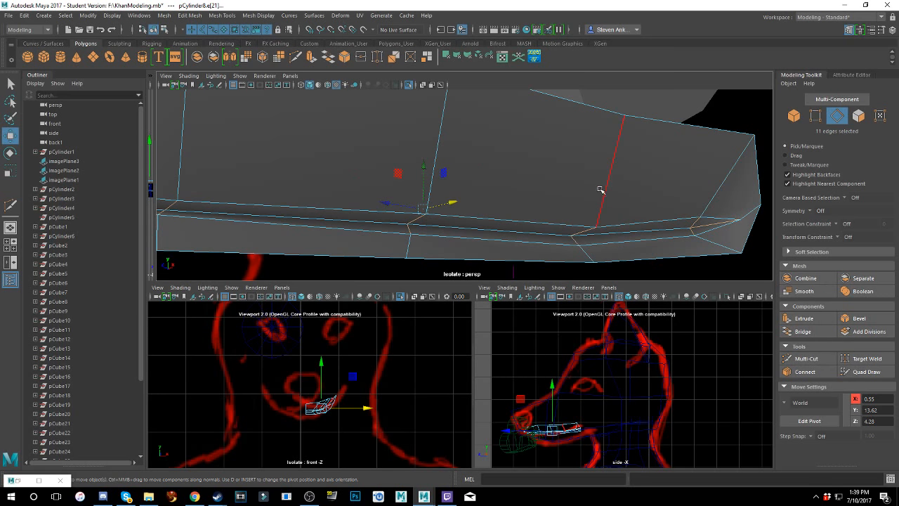
right_click(585, 175)
right_click(585, 176, "shift")
key("alt+Tab")
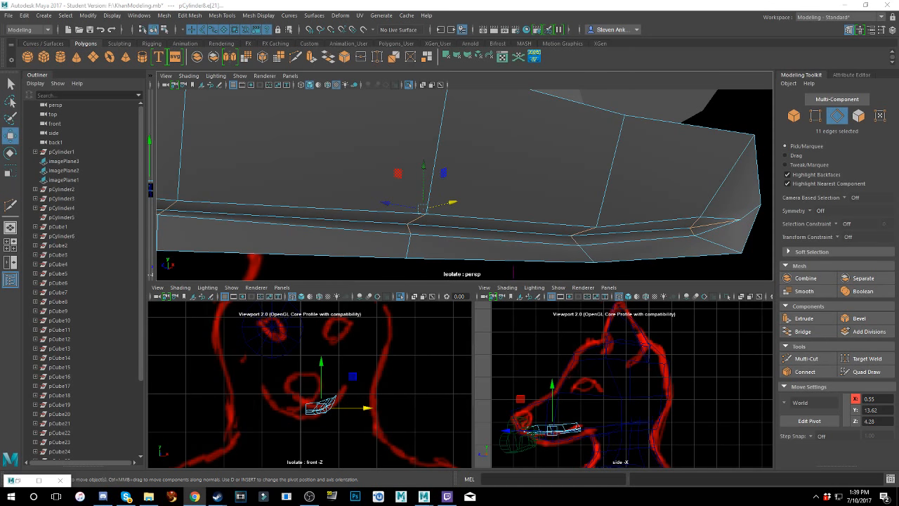
right_click(534, 161, "shift")
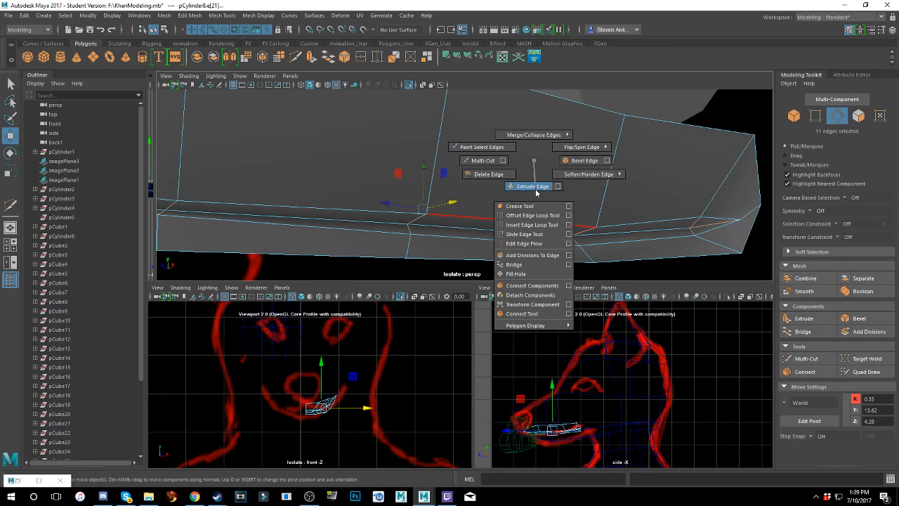
left_click(531, 285)
left_click_drag(491, 225, 534, 166, "alt")
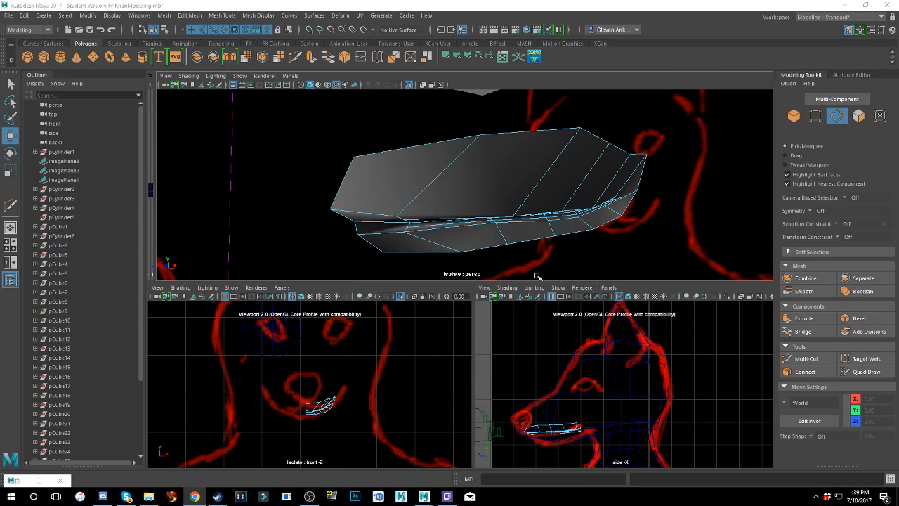
left_click_drag(538, 276, 527, 178, "alt")
key("ctrl+z")
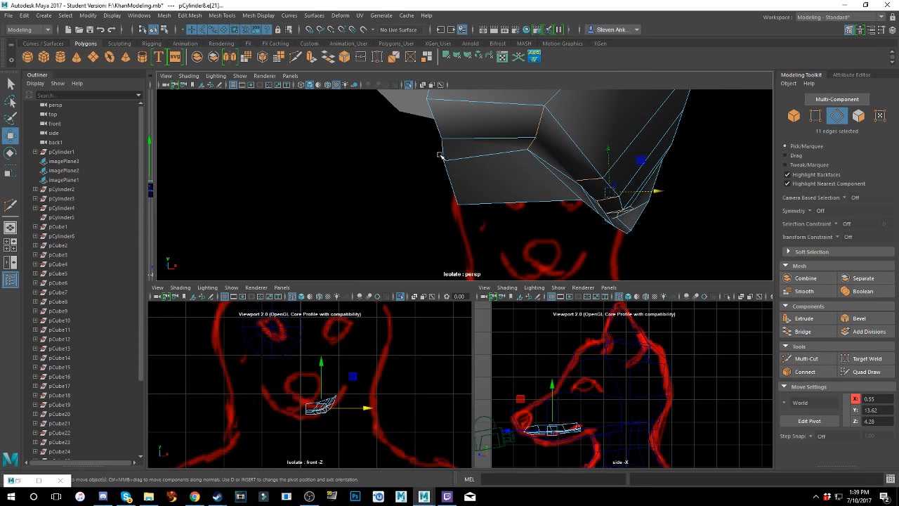
- Add the inner lip's border edges at the front opening to the cross-edge selection
left_click(433, 131)
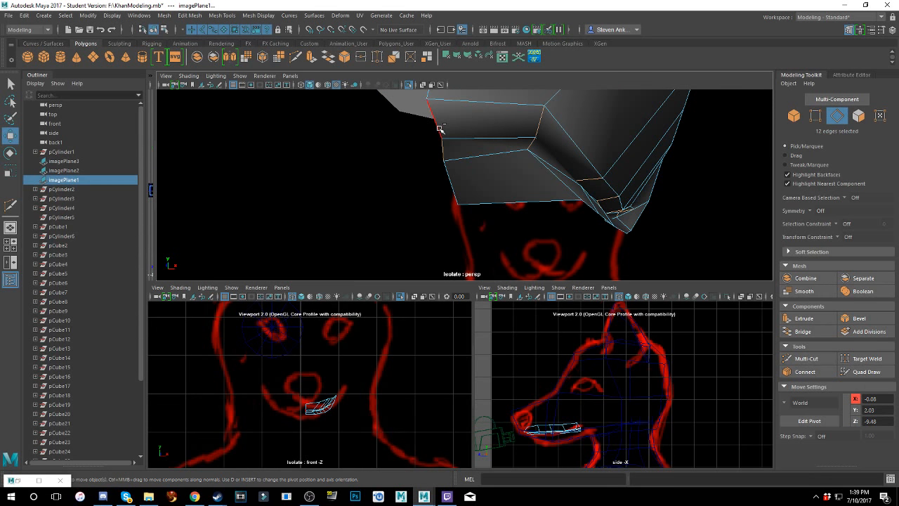
left_click(439, 130, "shift")
left_click_drag(440, 129, 573, 194, "alt")
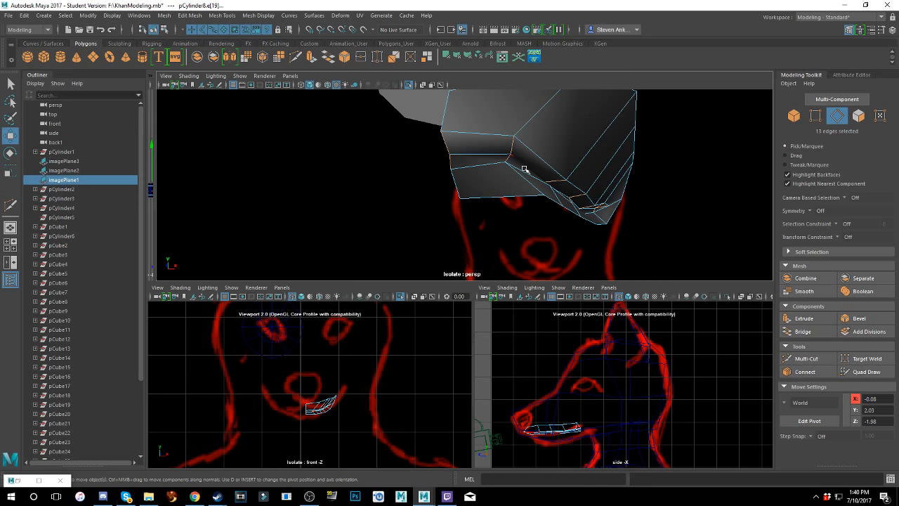
mouse_move(537, 167)
left_mouse_down("alt")
mouse_move(513, 169)
mouse_move(535, 184)
left_mouse_up("alt")
middle_click_drag(536, 184, 585, 173, "alt")
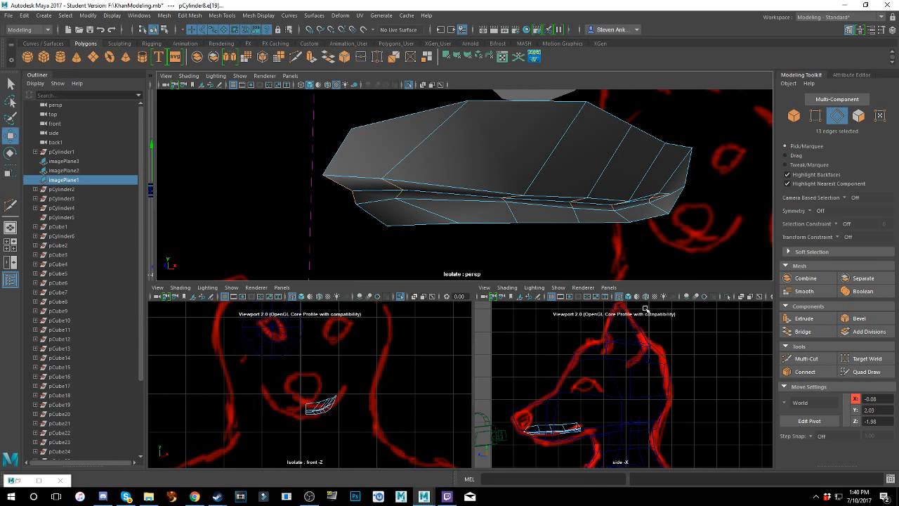
- Try connecting the extended edge selection, check the new edges close up along the lip, and undo the connection
right_click(509, 208)
right_click_drag(509, 208, 507, 333, "shift")
scroll(438, 247, "up", 5)
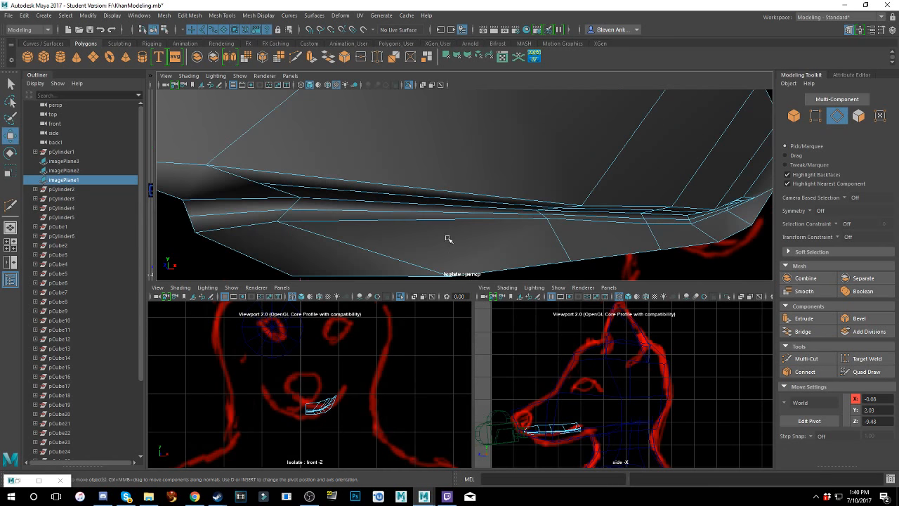
left_click_drag(448, 239, 463, 235, "alt")
key("ctrl+z")
scroll(483, 193, "down", 2)
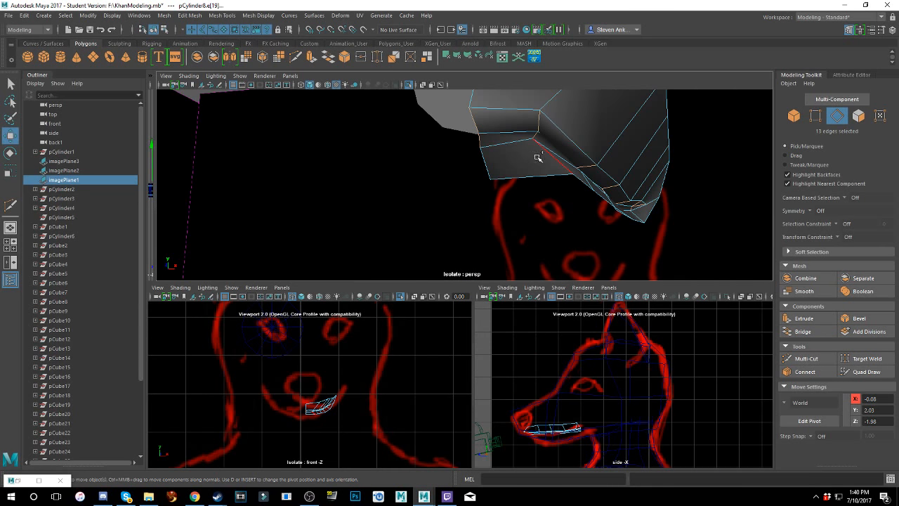
- Connect the selected cross and border edges to insert new edges running along the inner lip
middle_click_drag(538, 158, 521, 177, "alt")
right_click_drag(520, 179, 520, 302, "shift")
mouse_move(510, 187)
left_mouse_down("alt")
mouse_move(572, 175)
mouse_move(638, 203)
mouse_move(482, 198)
mouse_move(578, 185)
mouse_move(583, 166)
mouse_move(532, 147)
mouse_move(479, 175)
mouse_move(528, 203)
mouse_move(504, 187)
mouse_move(574, 202)
left_mouse_up("alt")
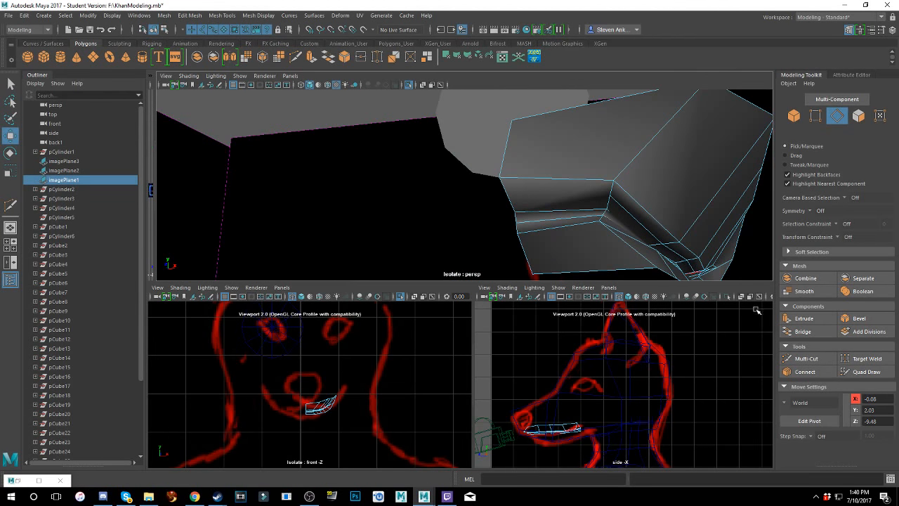
- Cut a new edge across the front face of the upper inner lip with Multi-Cut, about halfway up its side edges
left_click(792, 320)
key("ctrl+z")
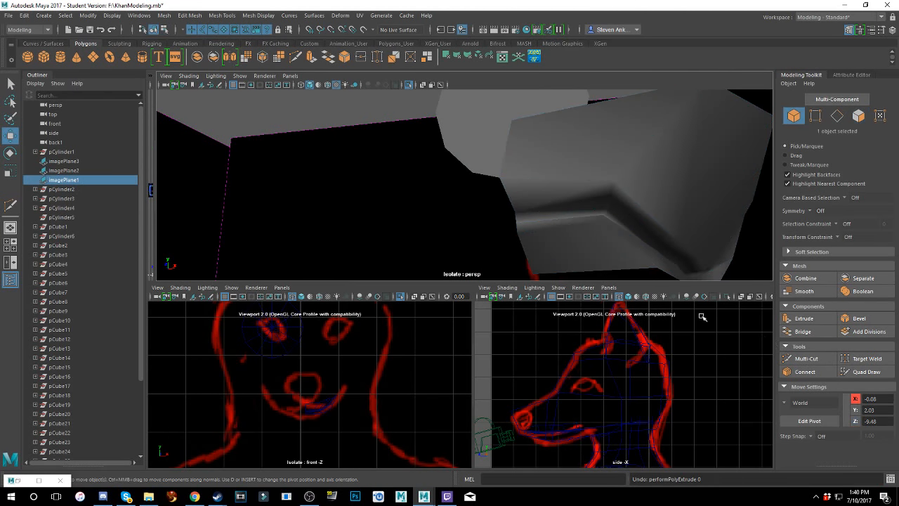
left_click(585, 214)
scroll(587, 214, "down", 2)
left_click(804, 360)
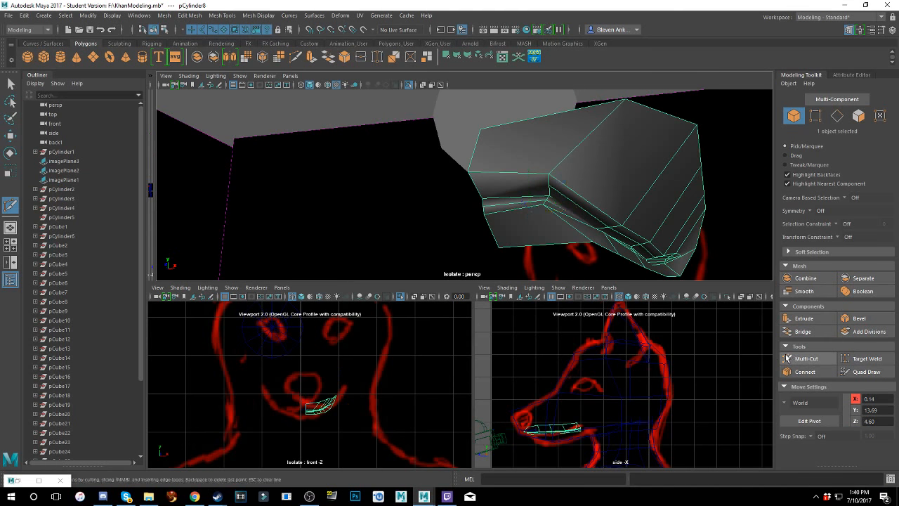
scroll(581, 198, "up", 1)
left_click(580, 186)
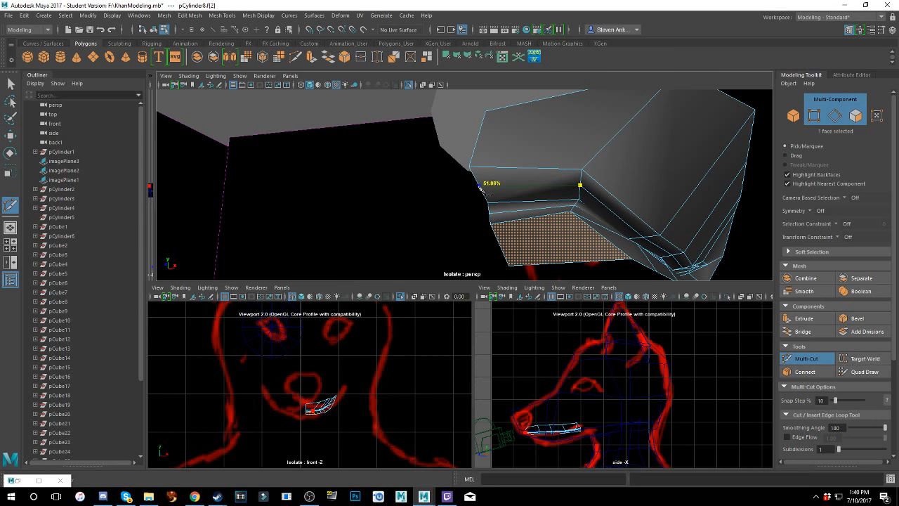
left_click(478, 185)
key("Return")
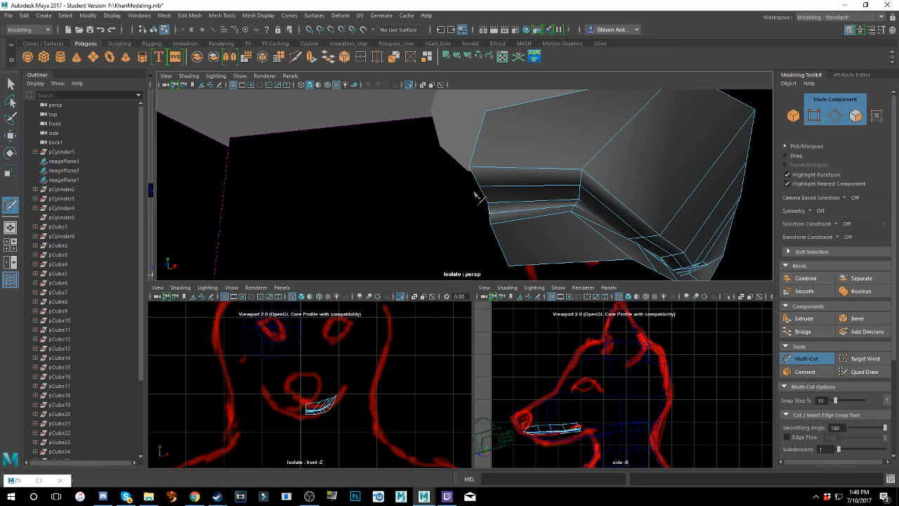
- Select the front edge of the newly inserted inner lip row in edge mode, ready for moving
left_click_drag(476, 181, 546, 174, "alt")
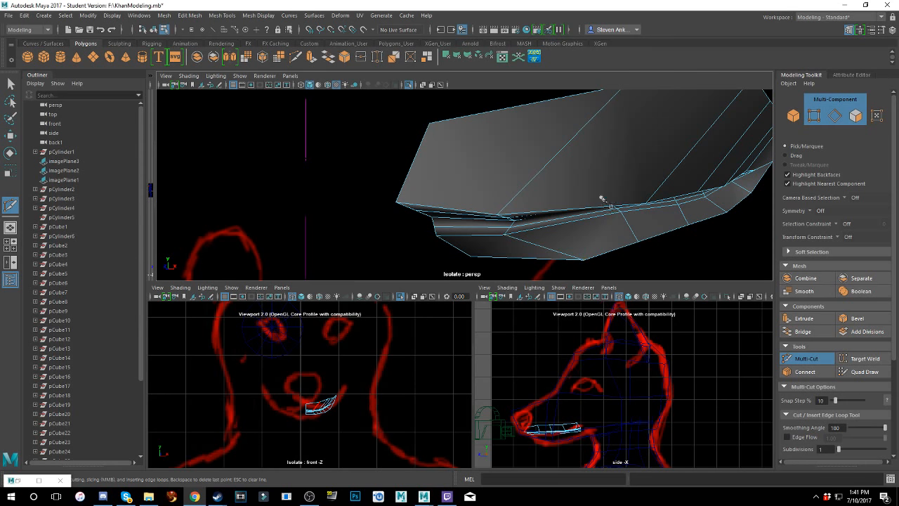
left_click_drag(601, 199, 541, 210, "alt")
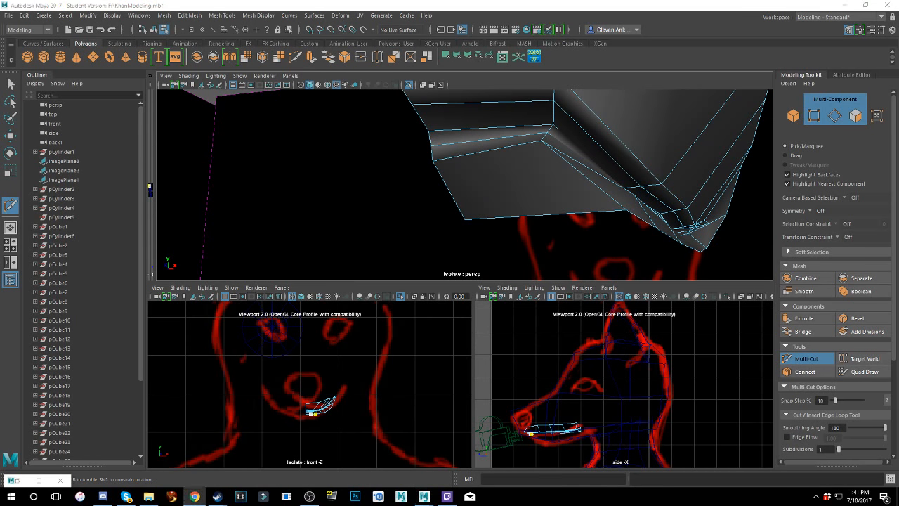
left_click_drag(669, 189, 569, 185, "alt")
right_click_drag(407, 170, 425, 149)
key("w")
left_click(415, 160)
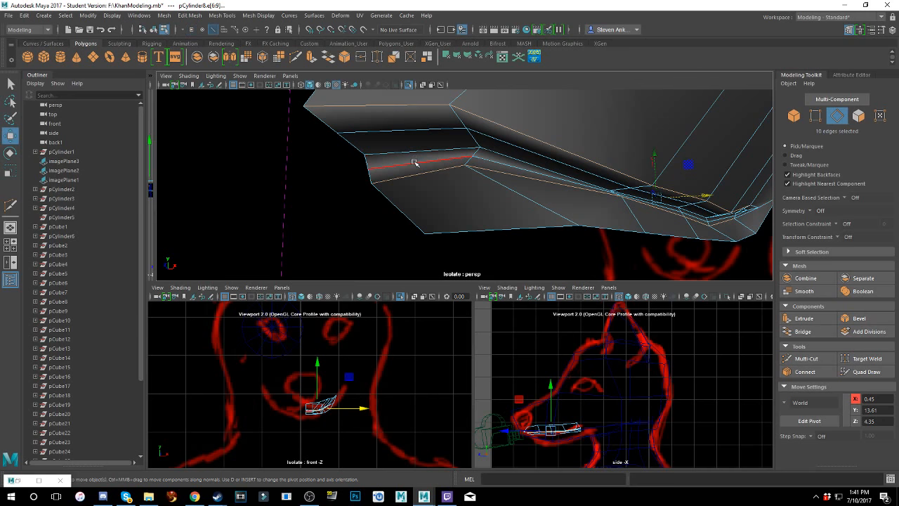
mouse_move(415, 161)
left_mouse_down("alt")
mouse_move(457, 169)
mouse_move(412, 176)
left_mouse_up("alt")
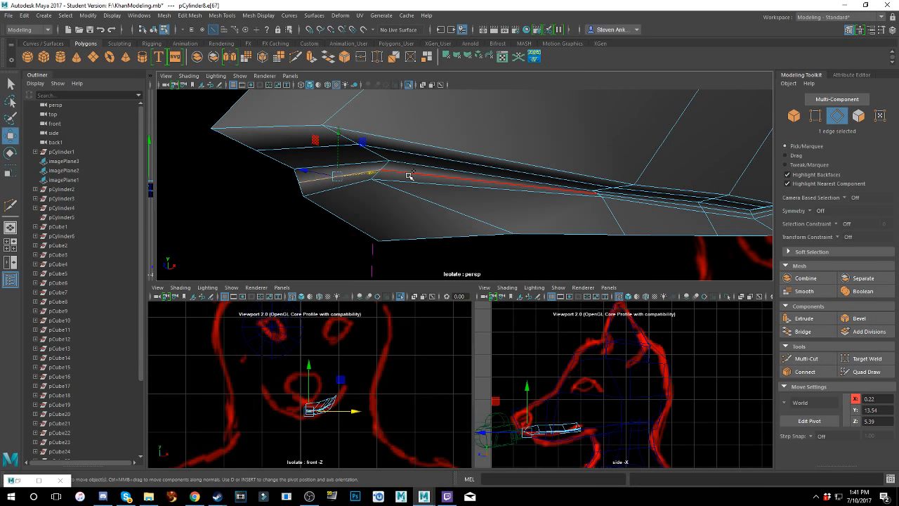
- Extend the edge selection along the inserted lower inner lip row back to the mouth corner, six edges in all
left_click(410, 176, "shift")
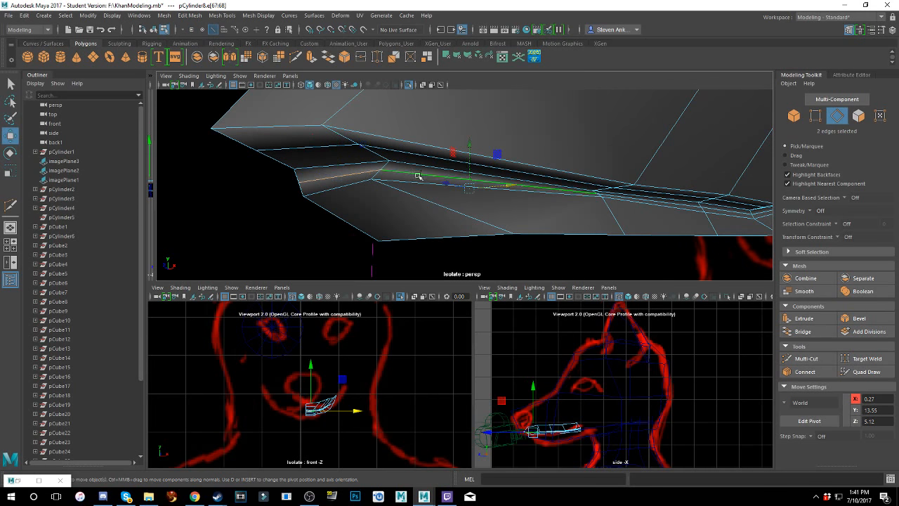
left_click(627, 199, "shift")
left_click_drag(627, 199, 600, 203, "alt")
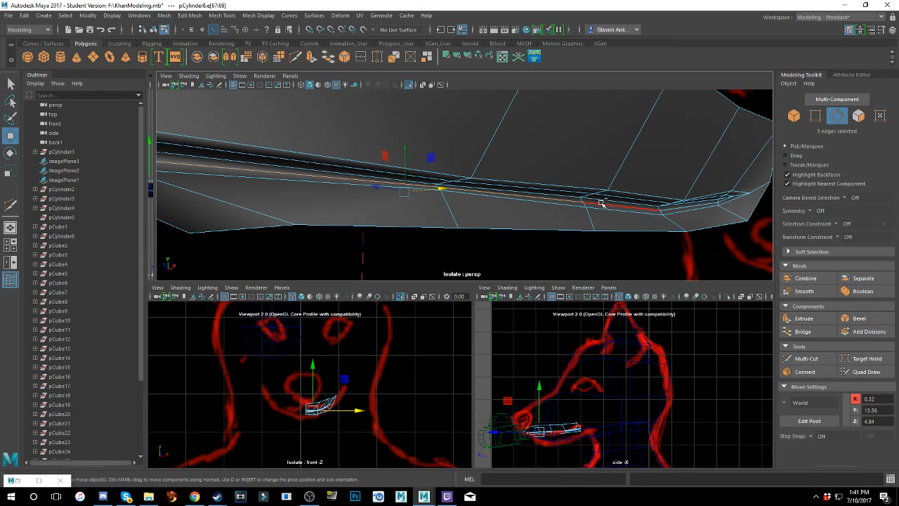
left_click(601, 203, "shift")
left_click(683, 206, "shift")
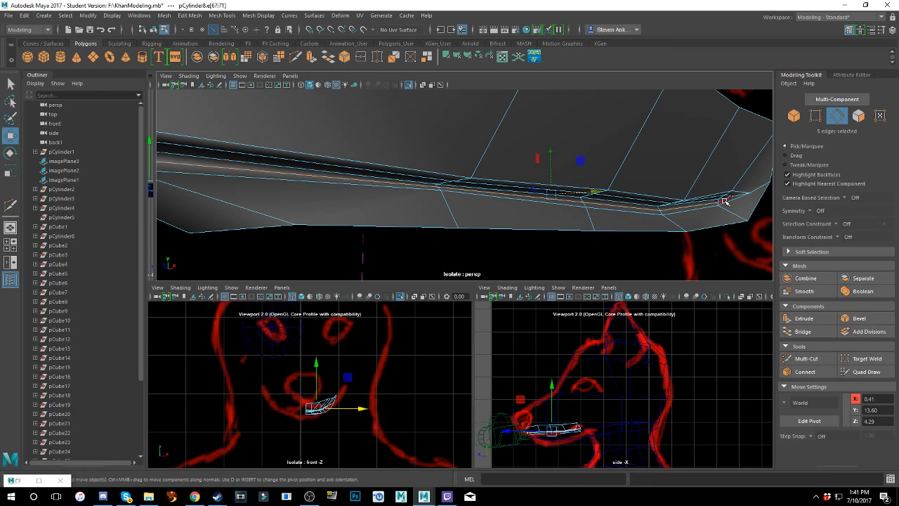
left_click(724, 201, "shift")
- Try shifting the six selected inner lip edges sideways along X, and undo the move
left_click_drag(724, 202, 524, 212, "alt")
left_click_drag(447, 213, 715, 165, "alt")
left_click_drag(640, 170, 580, 181, "alt")
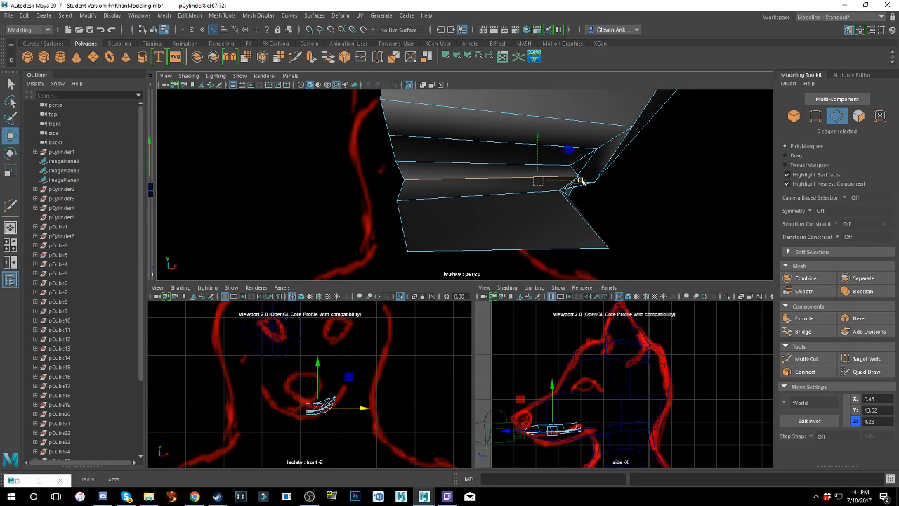
key("ctrl+z")
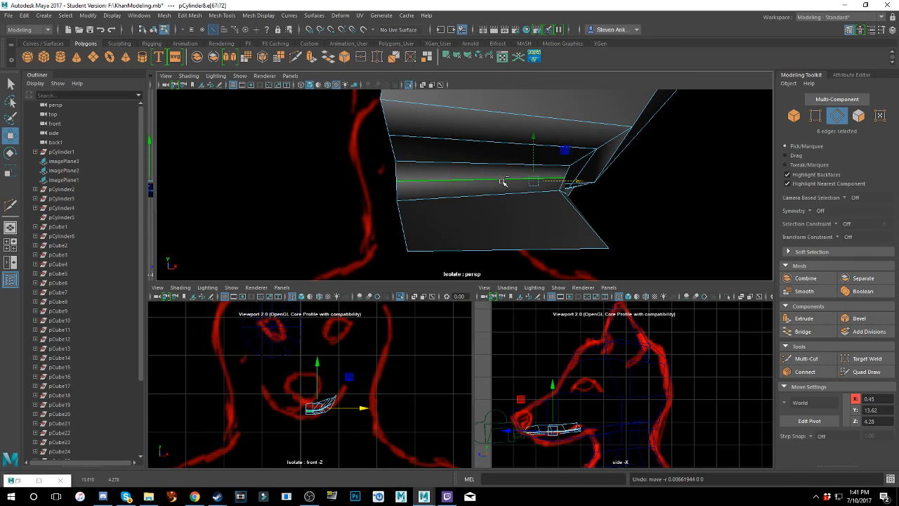
- Remove the front edge from the selection and move the remaining five inner lip edges slightly outward along X
left_click(452, 177, "ctrl")
left_click_drag(576, 203, 551, 205, "alt")
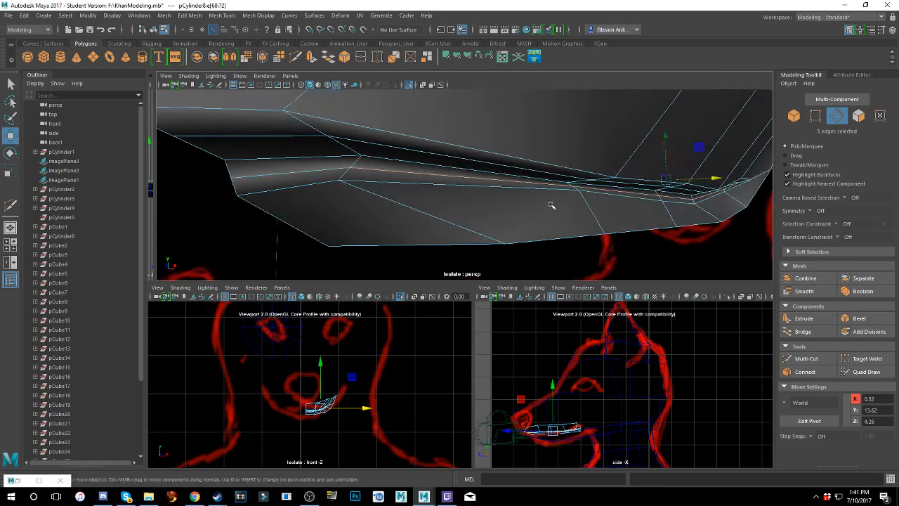
left_click_drag(699, 181, 703, 181)
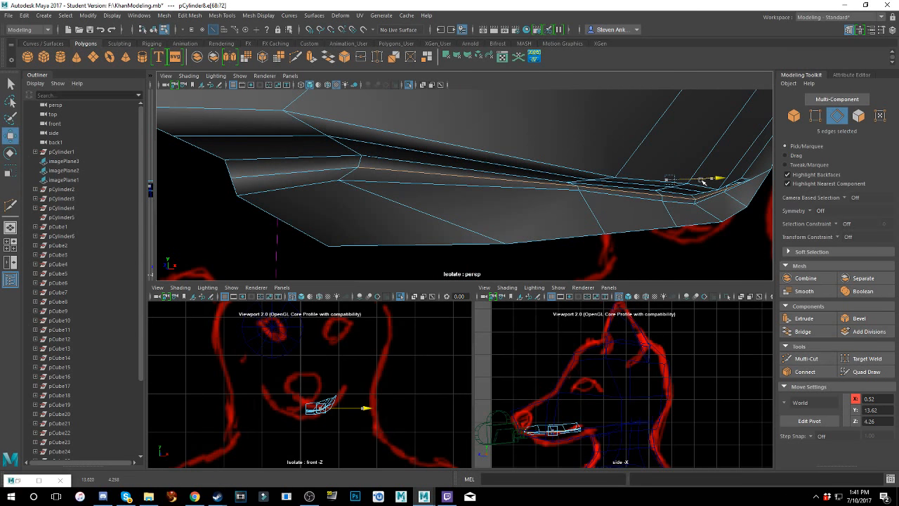
left_click_drag(534, 199, 560, 199, "alt")
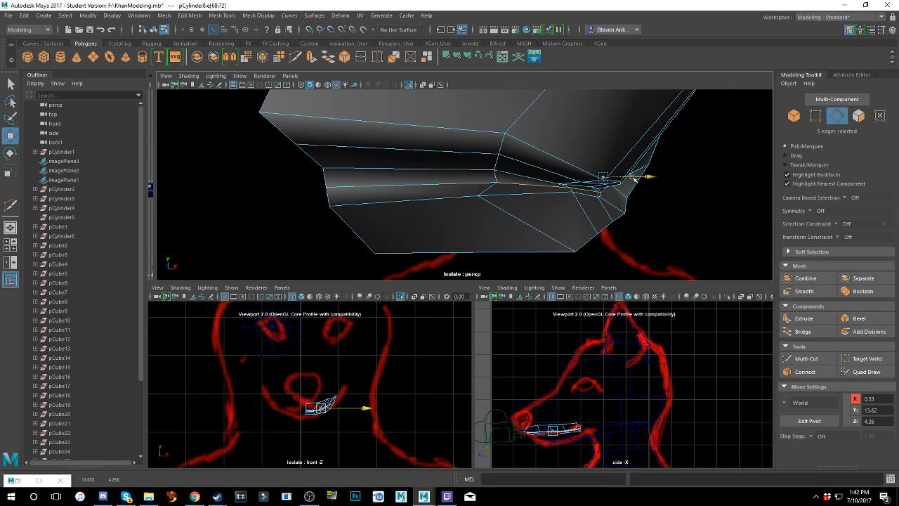
- Select the front edge of the lower inner lip row and nudge it slightly forward along Z
left_click(461, 187)
left_click_drag(463, 186, 403, 249, "alt")
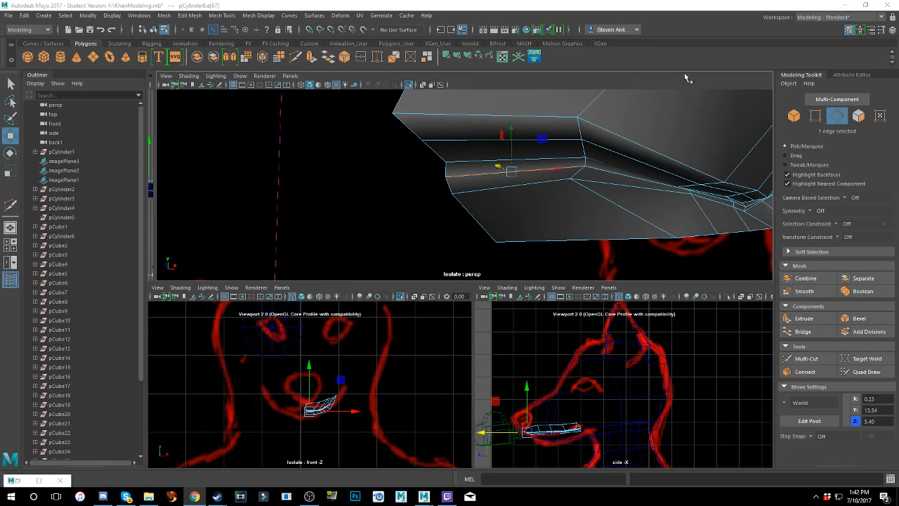
mouse_move(523, 169)
left_mouse_down("alt")
mouse_move(546, 177)
mouse_move(523, 171)
left_mouse_up("alt")
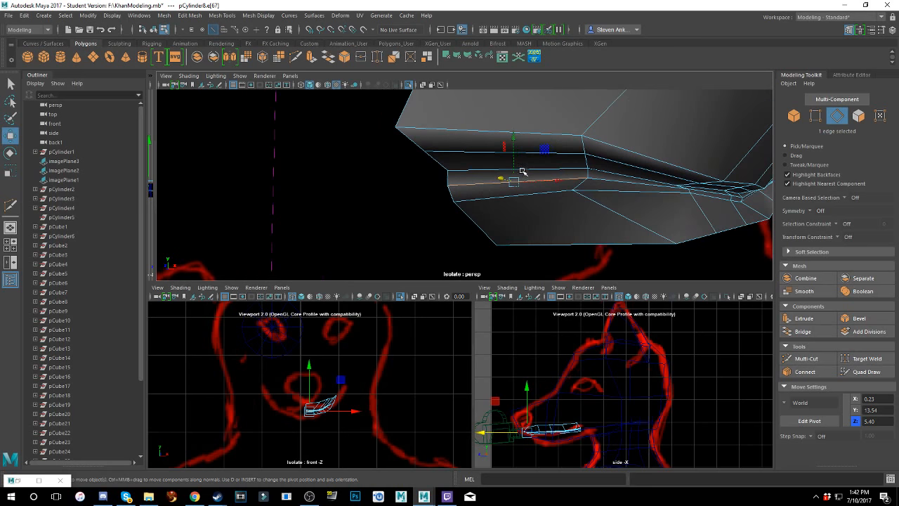
- Select the front edge of the upper inner lip row and adjust its position at the muzzle opening
left_click(468, 154)
left_click_drag(589, 164, 426, 152, "alt")
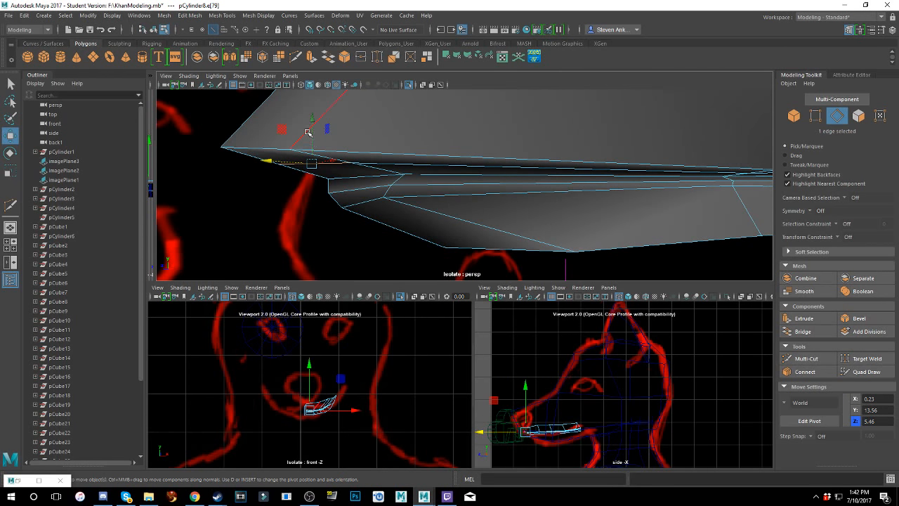
left_click_drag(311, 134, 304, 150)
mouse_move(387, 152)
left_mouse_down("alt")
mouse_move(476, 133)
mouse_move(384, 146)
left_mouse_up("alt")
- Select a single vertex at the front of the upper inner lip and adjust its position along Z
left_click(466, 118)
right_click_drag(385, 147, 347, 145)
left_click(299, 152)
left_click_drag(304, 154, 449, 171, "alt")
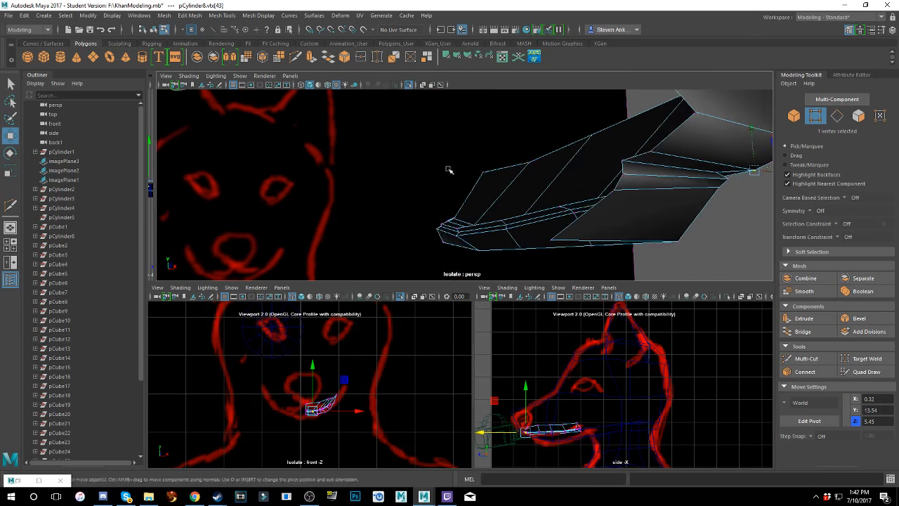
left_click_drag(519, 168, 489, 168, "alt")
left_click_drag(597, 171, 592, 176, "alt")
left_click_drag(644, 166, 654, 167)
left_click_drag(695, 169, 464, 196, "alt")
- Reposition the neighbouring inner lip vertex behind the front face by small moves along Z, Y and X
left_click(322, 180)
left_click_drag(362, 207, 301, 225, "alt")
left_click_drag(225, 248, 211, 249)
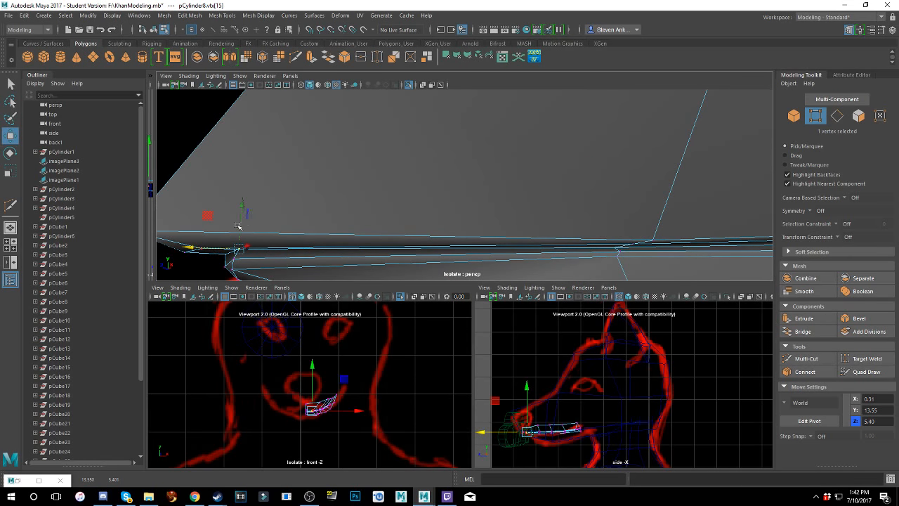
left_click_drag(246, 216, 244, 222)
left_click_drag(215, 252, 219, 253)
left_click_drag(354, 249, 436, 233, "alt")
scroll(420, 246, "up", 1)
scroll(408, 235, "down", 1)
left_click(458, 209)
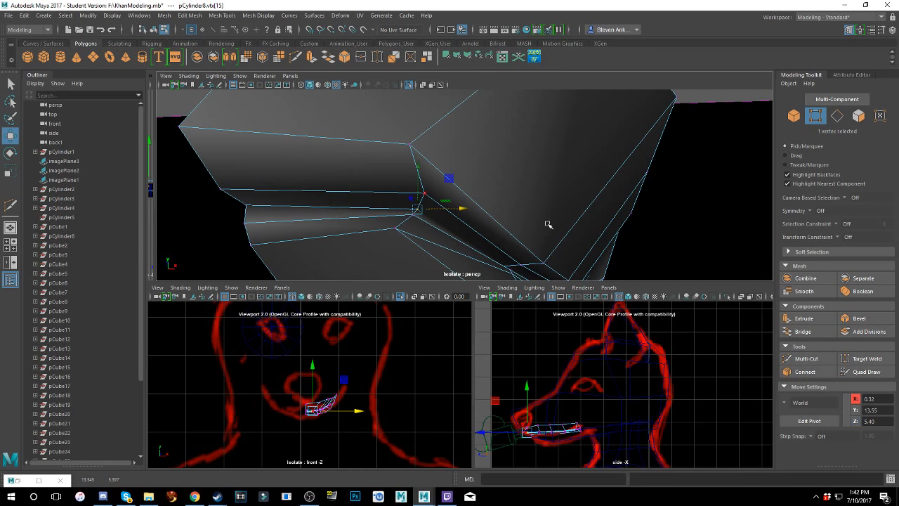
- Switch to edge selection and adjust the height of the upper lip border edge midway along the mouth
left_click_drag(550, 225, 499, 224, "alt")
middle_click_drag(589, 243, 490, 177, "alt")
left_click_drag(489, 177, 538, 154, "alt")
right_click(543, 153)
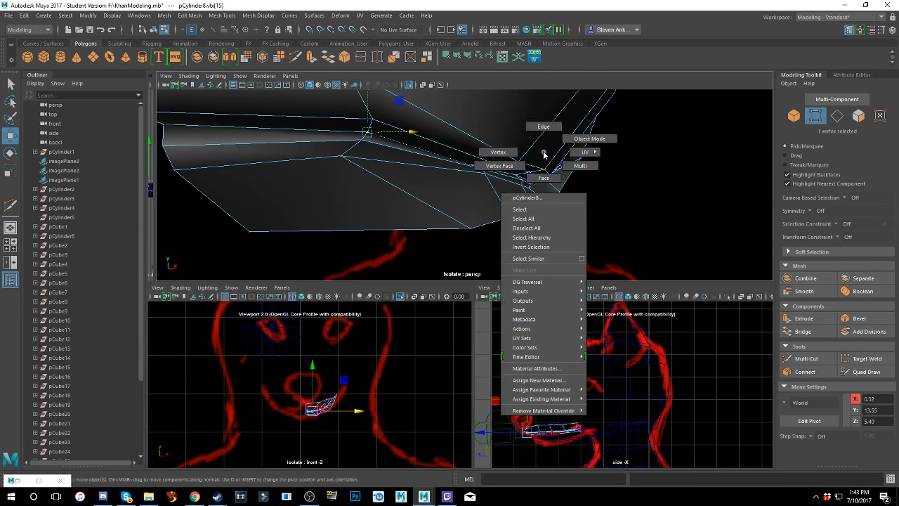
right_click_drag(544, 153, 544, 127)
left_click(535, 167)
left_click_drag(535, 168, 531, 170, "alt")
left_click(577, 153)
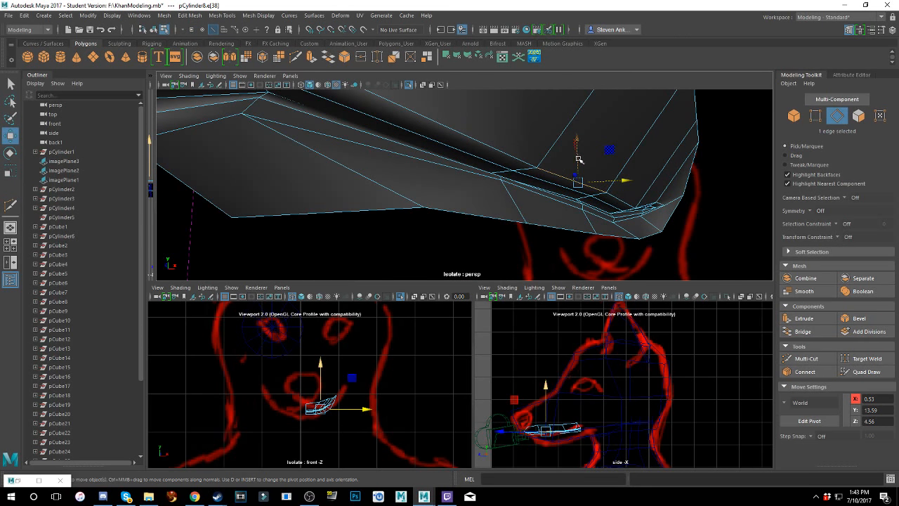
left_click_drag(579, 159, 387, 203)
- Select the upper lip border edge next to the mouth corner and adjust its height
left_click_drag(485, 222, 505, 228, "alt")
left_click(480, 255)
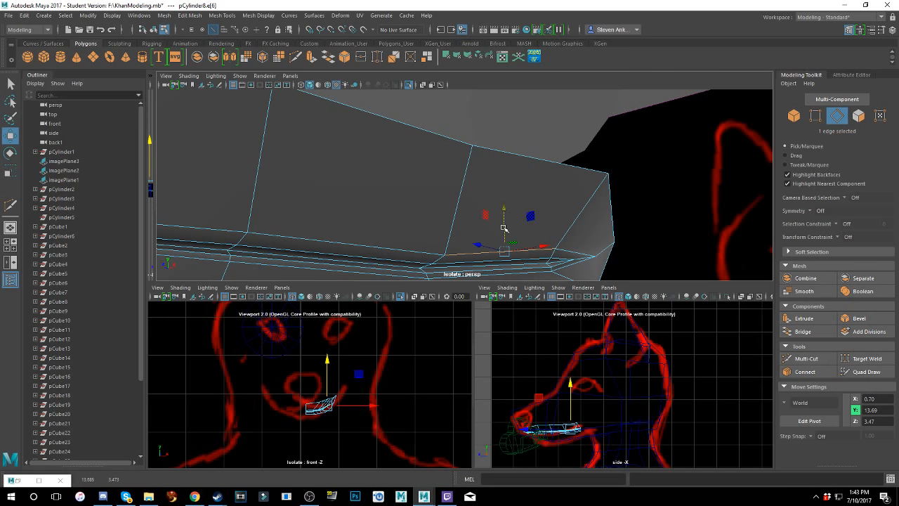
left_click_drag(570, 233, 531, 196, "alt")
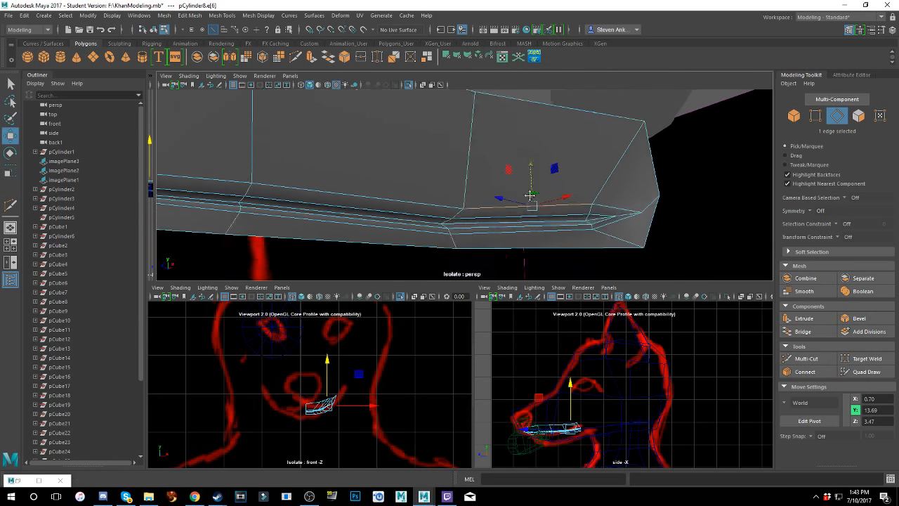
middle_click_drag(531, 196, 611, 191, "alt")
- Select the upper lip vertex just before the mouth corner and lower it slightly along Y
right_click_drag(623, 182, 583, 179)
left_click(665, 183)
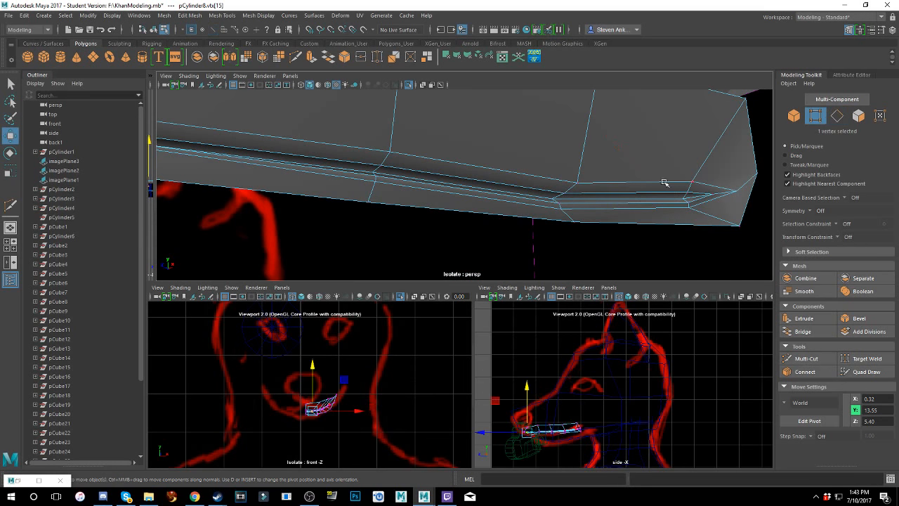
left_click(692, 181)
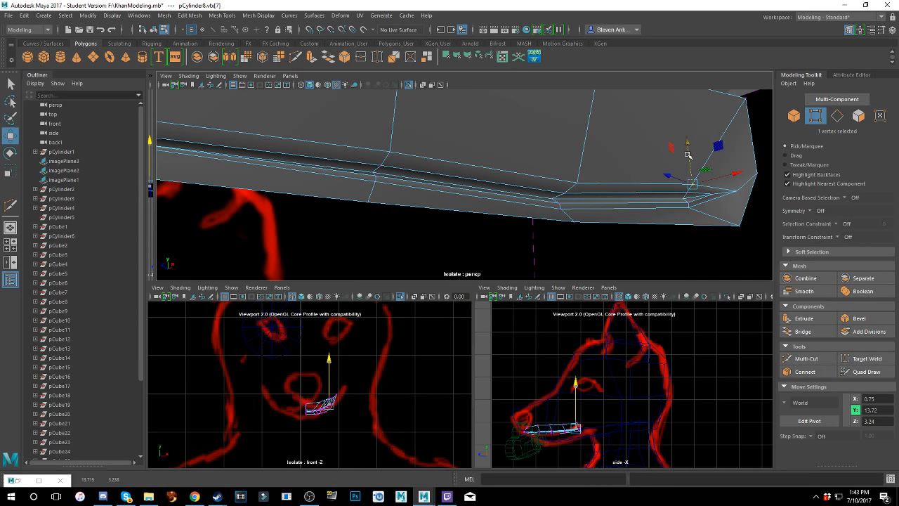
middle_click_drag(515, 158, 597, 189, "alt")
left_click_drag(464, 189, 515, 198, "alt")
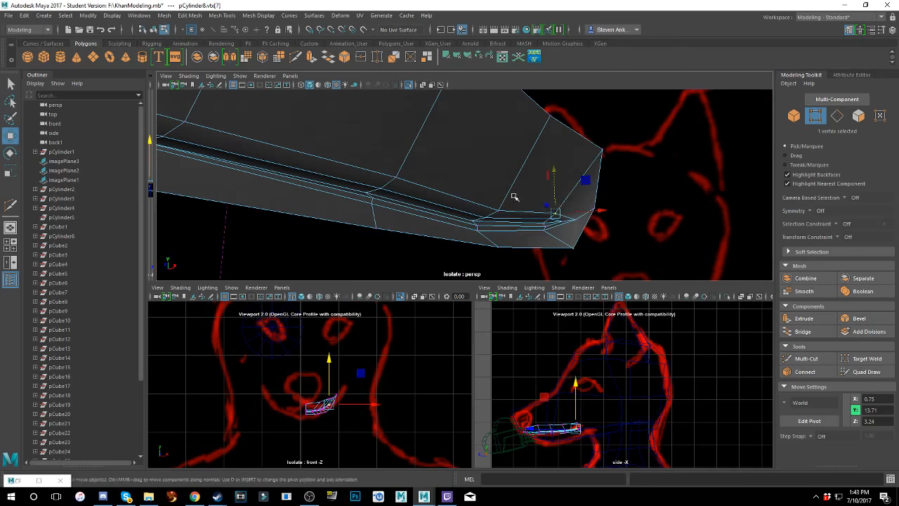
- Switch to edge selection and select four edges along the inserted upper inner lip row toward the mouth corner
middle_click_drag(387, 187, 513, 211, "alt")
left_click_drag(513, 210, 486, 217, "alt")
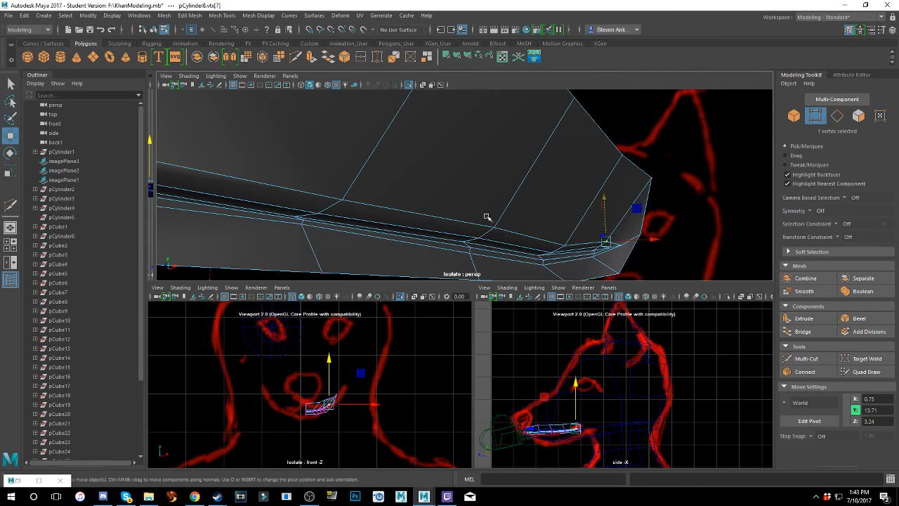
middle_click_drag(485, 217, 567, 215, "alt")
left_click_drag(568, 215, 531, 195, "alt")
right_click_drag(532, 193, 503, 188)
right_click_drag(504, 175, 503, 165)
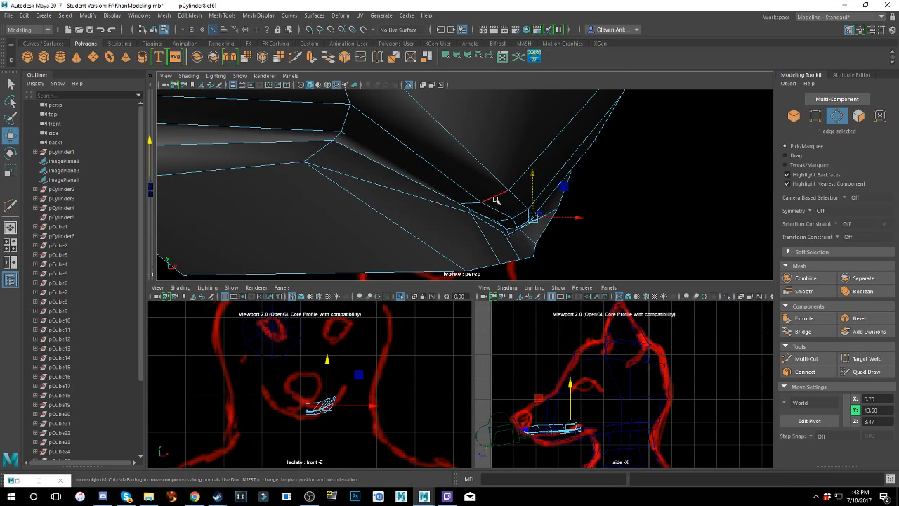
left_click(491, 209)
left_click_drag(492, 209, 424, 208, "alt")
middle_click_drag(544, 206, 362, 219, "alt")
left_click(525, 216, "shift")
left_click_drag(524, 215, 581, 225, "alt")
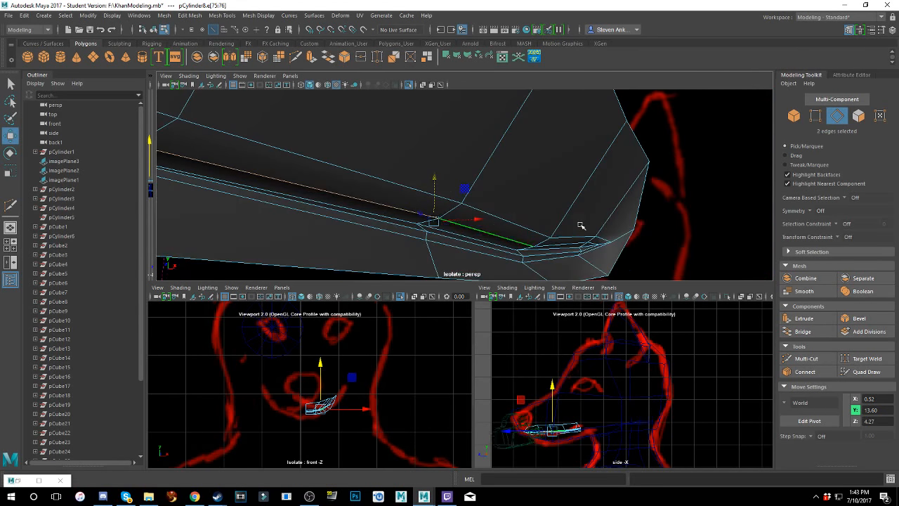
left_click_drag(536, 247, 406, 193, "alt")
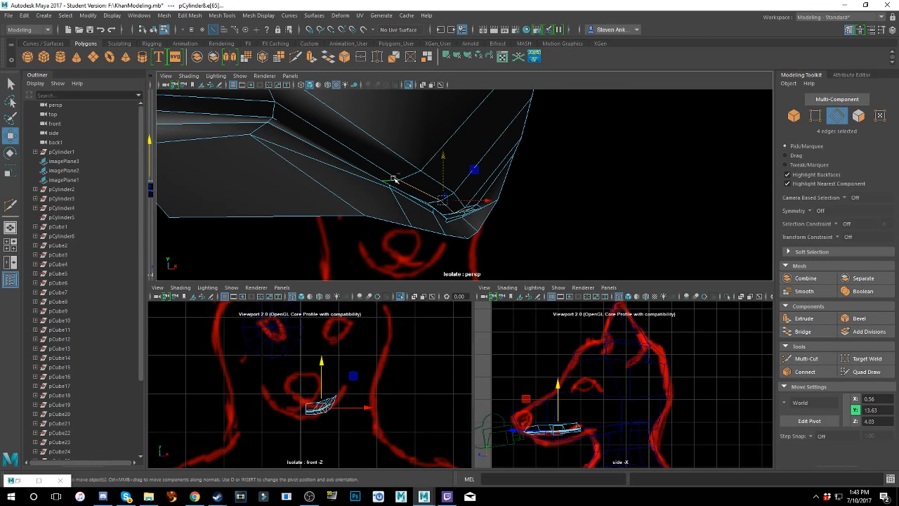
- Reduce the selection to the three rear edges of the upper inner lip row and move them inward along X
left_click_drag(472, 201, 460, 199, "alt")
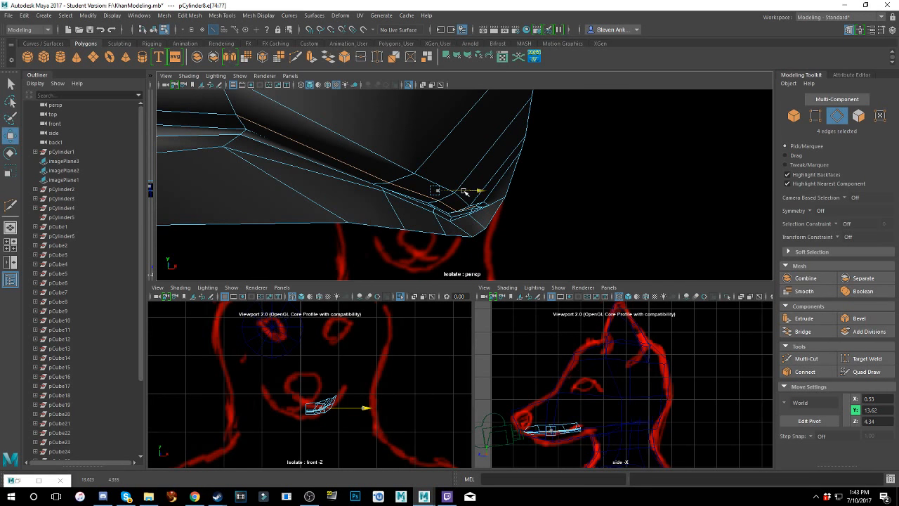
left_click_drag(430, 191, 349, 197, "alt")
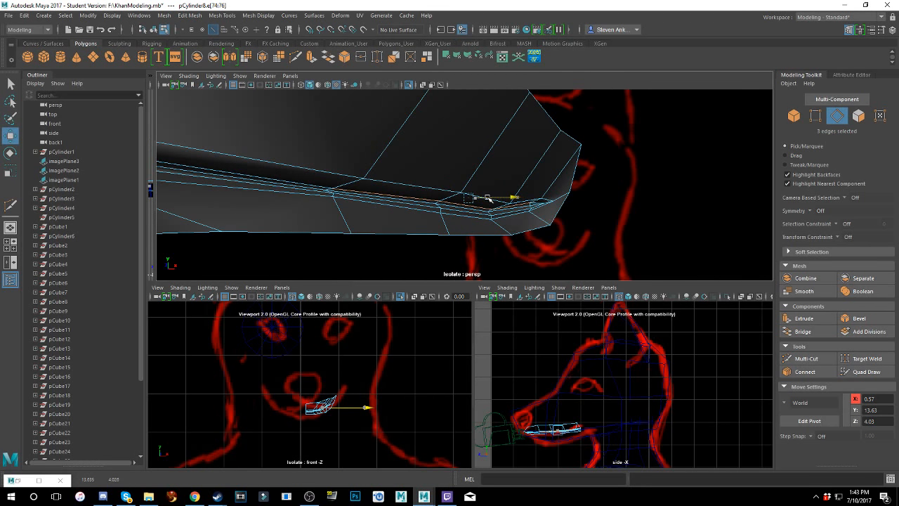
left_click_drag(439, 196, 460, 213, "alt")
- Preview the lip mesh smoothed to examine its shape, and return to the unsmoothed display
key("3")
scroll(459, 214, "down", 5)
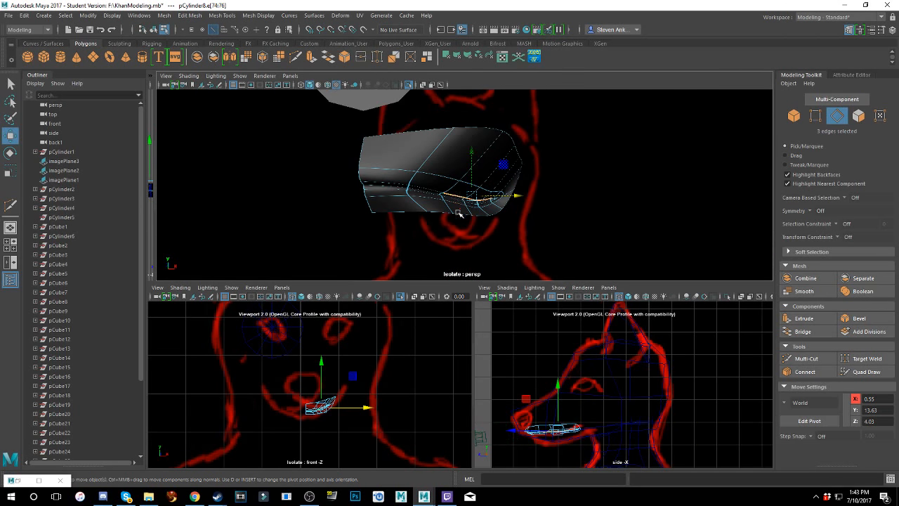
scroll(459, 213, "up", 3)
key("1")
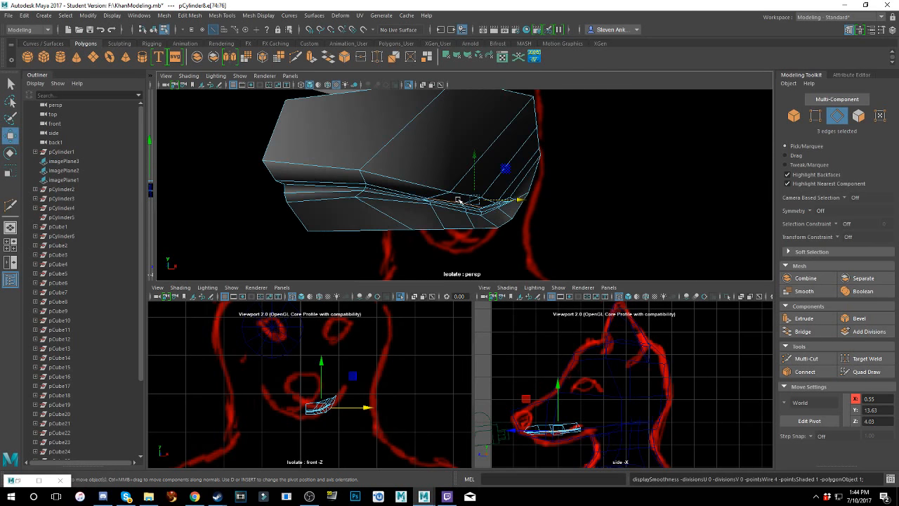
- Select the front edge of the upper inner lip row, toward the nose
left_click_drag(457, 200, 502, 158, "alt")
middle_click_drag(441, 185, 454, 185, "alt")
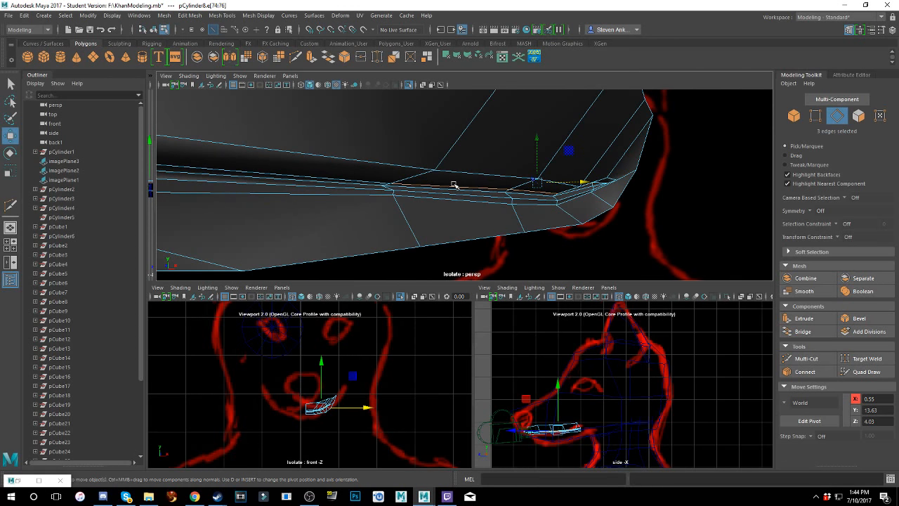
left_click_drag(379, 182, 477, 164, "alt")
left_click(412, 133)
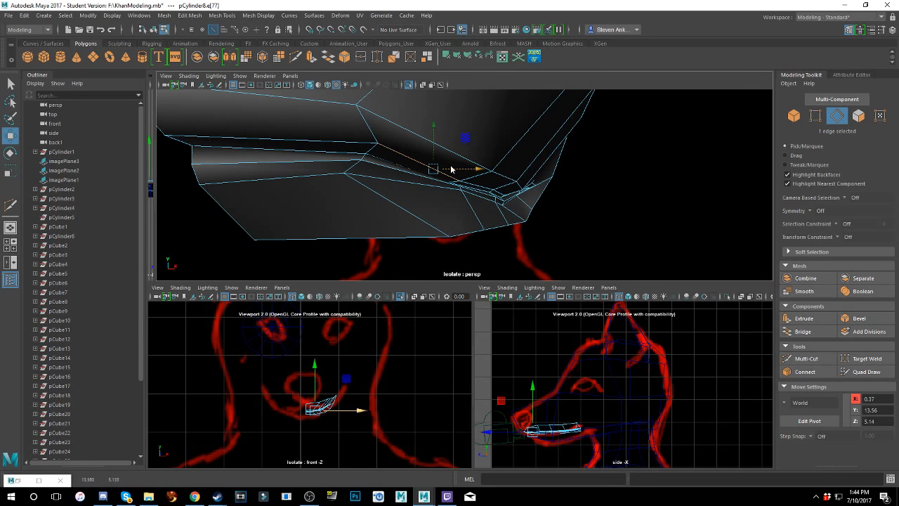
- Switch to vertex selection and select two neighbouring vertices on the upper inner lip row
right_click_drag(450, 169, 404, 166)
left_click(386, 152)
left_click_drag(385, 145, 365, 134, "alt")
left_click_drag(368, 138, 615, 204, "alt")
left_click(436, 173)
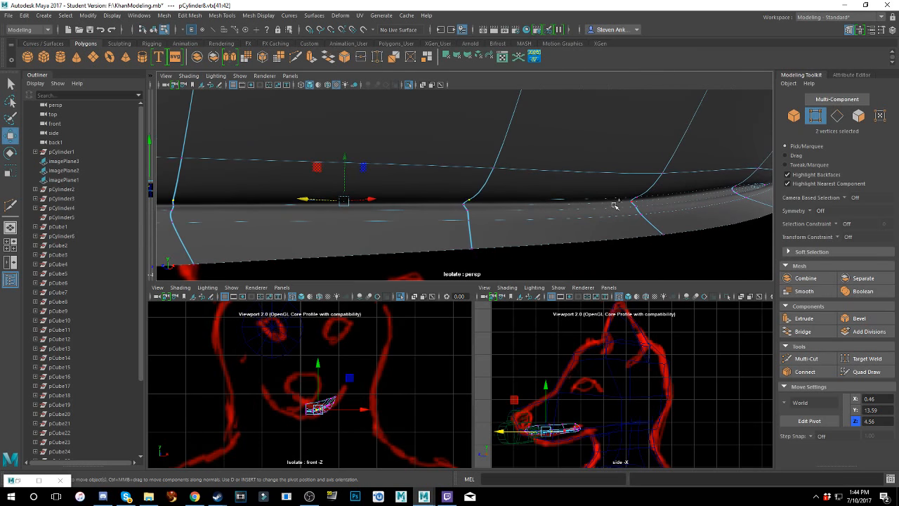
- Return the lip mesh to its unsmoothed display and select a lower inner lip vertex near the front of the mouth
right_click(462, 207)
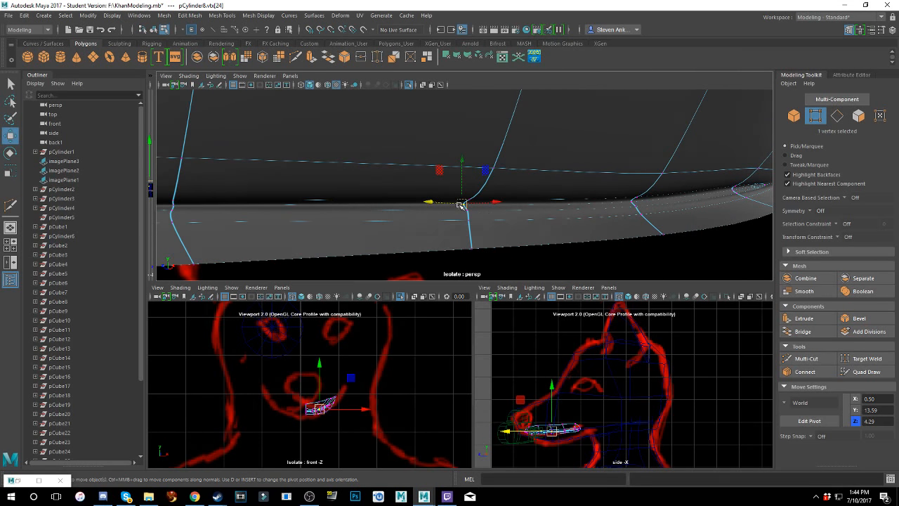
key("1")
left_click_drag(458, 207, 618, 212, "alt")
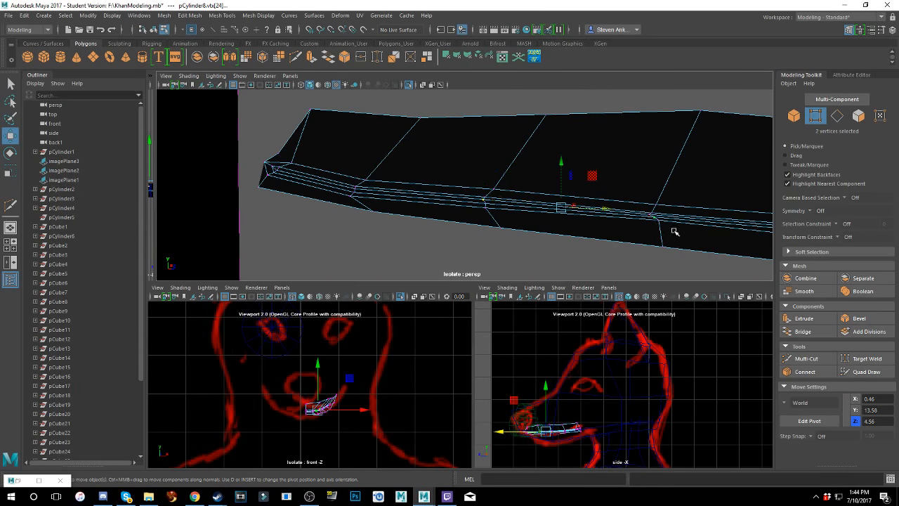
left_click_drag(674, 232, 427, 209, "alt")
left_click(516, 171)
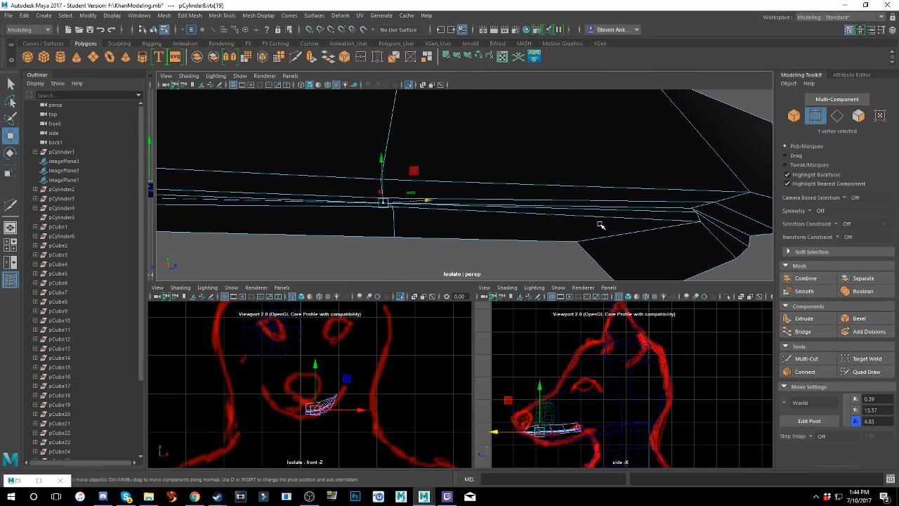
- Extend the selection to four vertices along the lower inner lip row and lower them slightly along Y to 13.61
left_click_drag(485, 203, 646, 200, "alt")
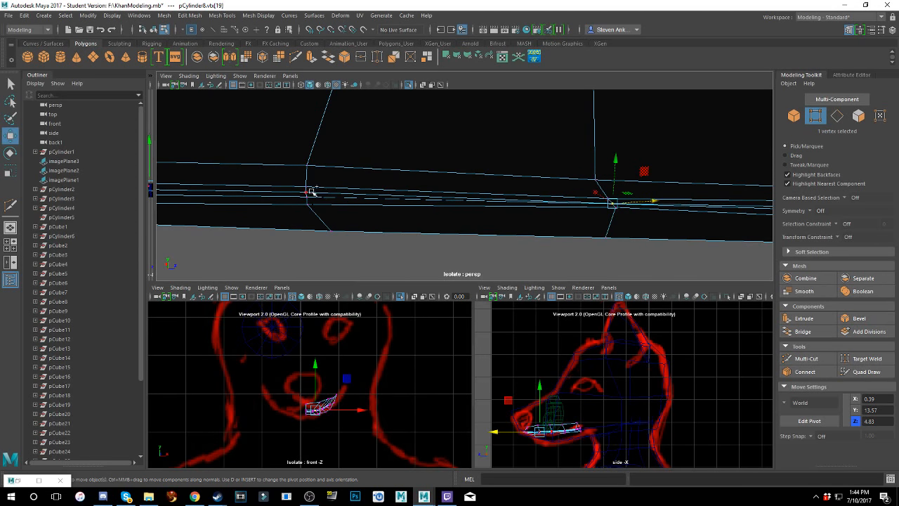
left_click_drag(302, 198, 519, 145, "alt")
middle_click_drag(519, 145, 518, 129, "alt")
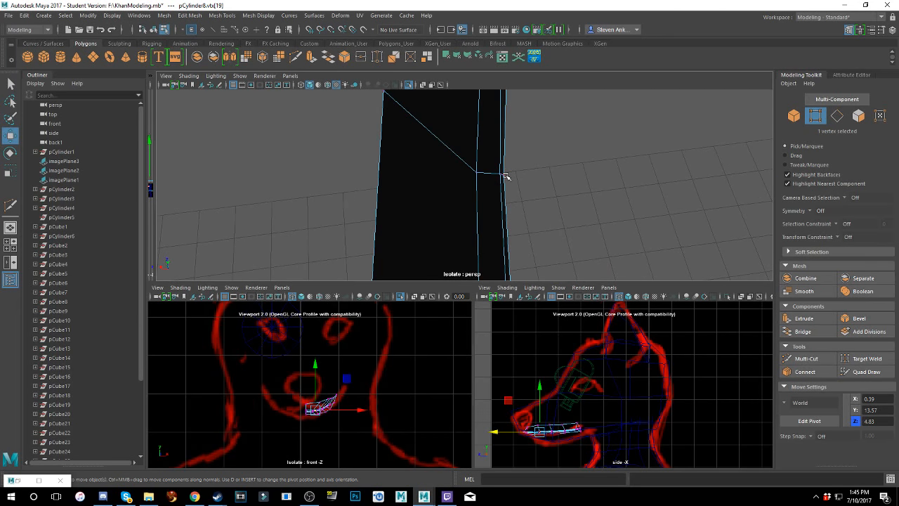
left_click(504, 174, "shift")
left_click_drag(506, 175, 496, 156, "alt")
left_click_drag(599, 262, 506, 251, "alt")
left_click_drag(416, 156, 444, 210, "alt")
left_click(334, 157, "shift")
left_click_drag(334, 157, 372, 177, "alt")
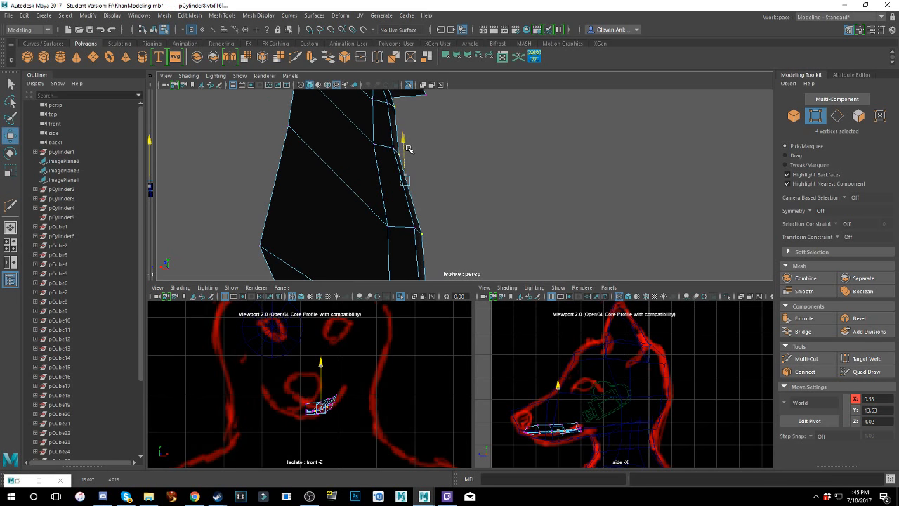
mouse_move(430, 154)
left_mouse_down("alt")
mouse_move(436, 138)
mouse_move(464, 145)
mouse_move(439, 146)
left_mouse_up("alt")
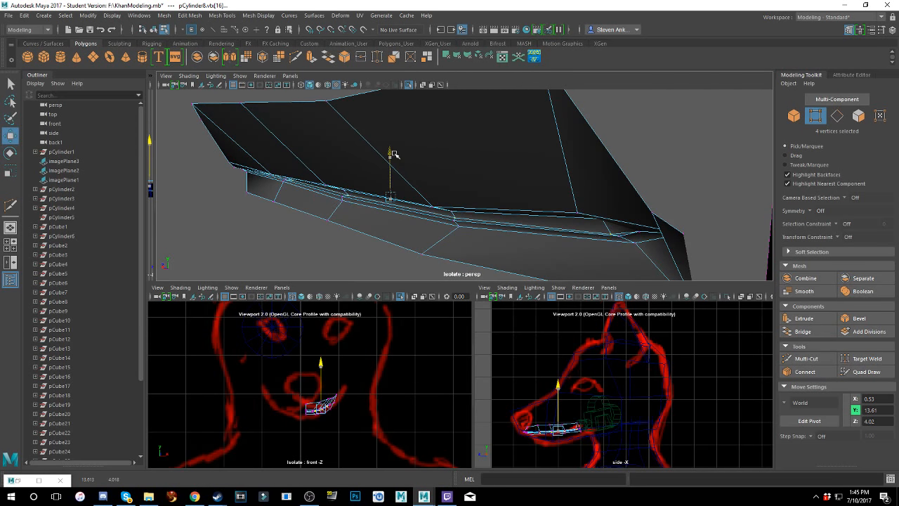
- Select the upper inner lip vertex near the front of the mouth and lower it along Y to 13.56
mouse_move(393, 178)
left_mouse_down("alt")
mouse_move(473, 176)
mouse_move(482, 203)
mouse_move(538, 217)
mouse_move(519, 155)
mouse_move(534, 220)
mouse_move(602, 232)
mouse_move(594, 150)
mouse_move(456, 142)
mouse_move(493, 148)
mouse_move(516, 164)
mouse_move(545, 152)
mouse_move(590, 168)
mouse_move(574, 174)
mouse_move(568, 137)
mouse_move(552, 157)
mouse_move(557, 274)
mouse_move(580, 180)
mouse_move(518, 178)
mouse_move(451, 192)
mouse_move(421, 172)
mouse_move(486, 179)
mouse_move(496, 199)
mouse_move(506, 175)
mouse_move(494, 161)
left_mouse_up("alt")
left_click(496, 182)
left_click(484, 155)
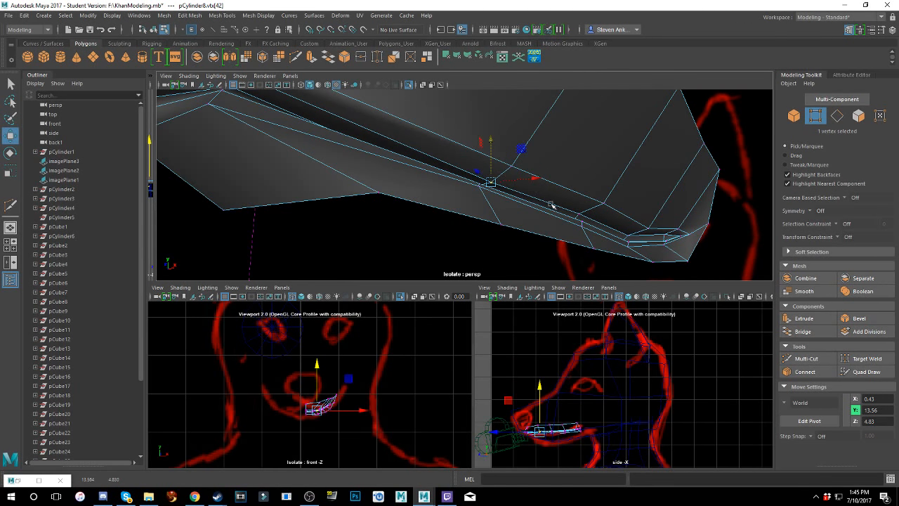
- Move the next upper inner lip vertex toward the mouth corner outward to X 0.54 and down to Y 13.58
left_click_drag(551, 204, 524, 198, "alt")
middle_click_drag(524, 198, 275, 186, "alt")
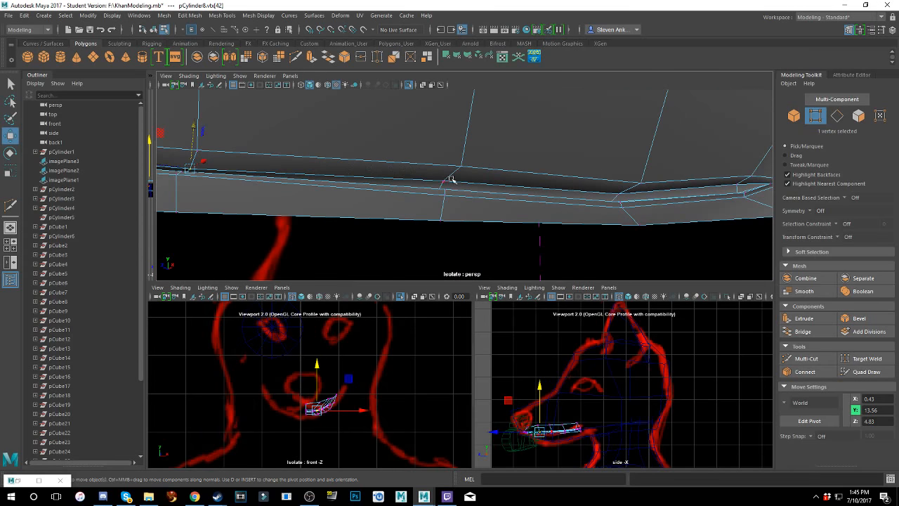
left_click_drag(422, 206, 440, 199, "alt")
left_click_drag(451, 167, 456, 168)
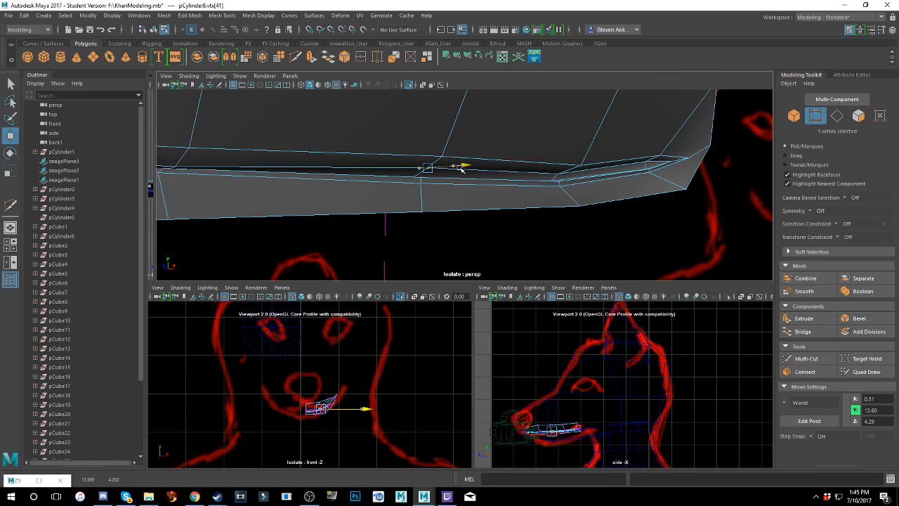
left_click_drag(429, 140, 431, 146)
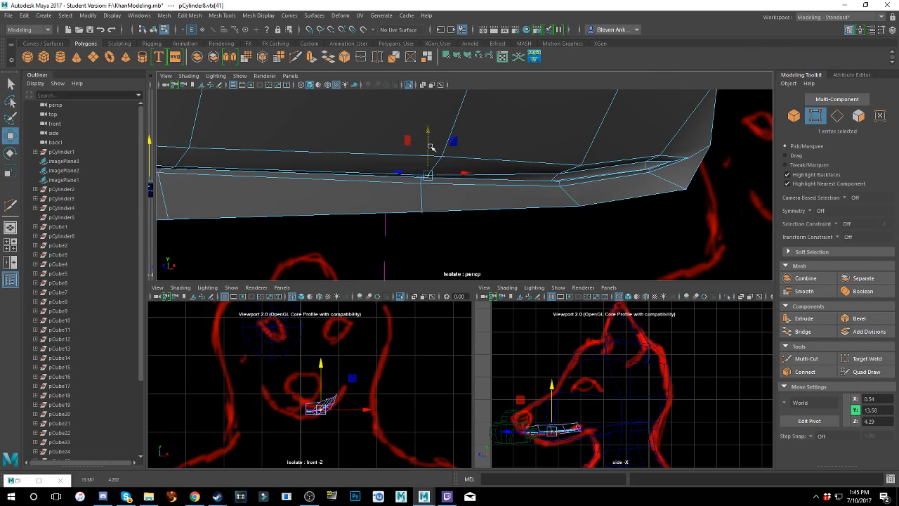
- Adjust the two remaining upper inner lip vertices before the mouth corner so they follow the lowered lip line
left_click_drag(556, 184, 460, 197, "alt")
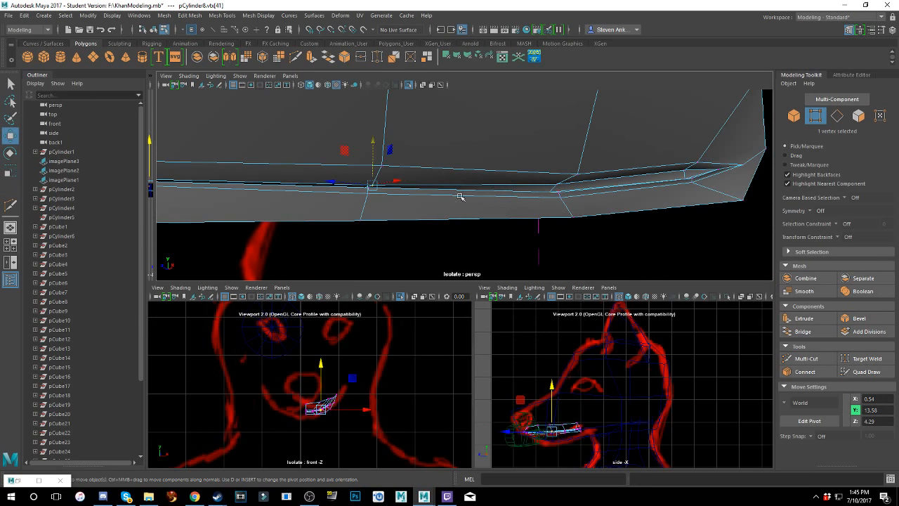
left_click(553, 186)
left_click_drag(580, 186, 647, 169)
scroll(638, 175, "down", 3)
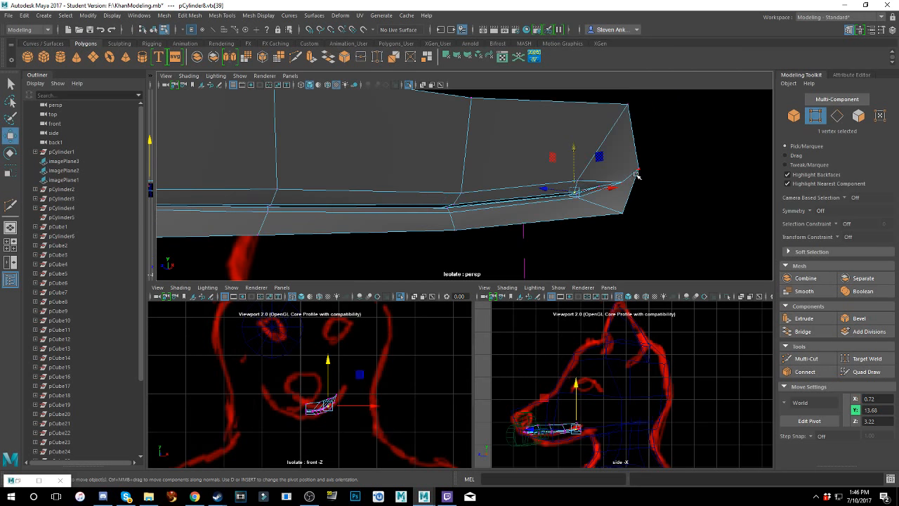
- Preview the lip mesh smoothed and examine the mouth line from the side and the front
key("3")
scroll(479, 161, "down", 3)
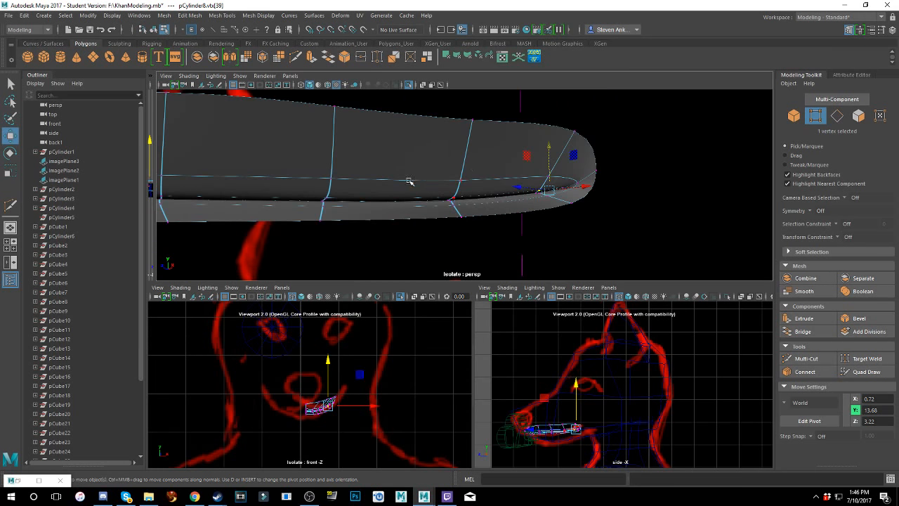
left_click_drag(409, 181, 532, 190, "alt")
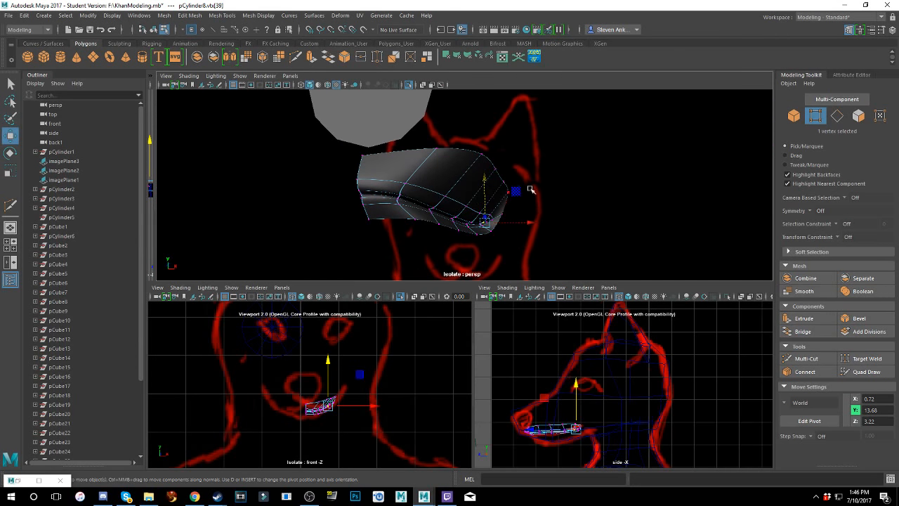
left_click(594, 172)
scroll(544, 188, "up", 3)
- Return to object mode, check the smoothed shape without its wireframe, and select and frame the lip mesh
right_click(483, 203)
right_click_drag(483, 204, 528, 190)
left_click(604, 160)
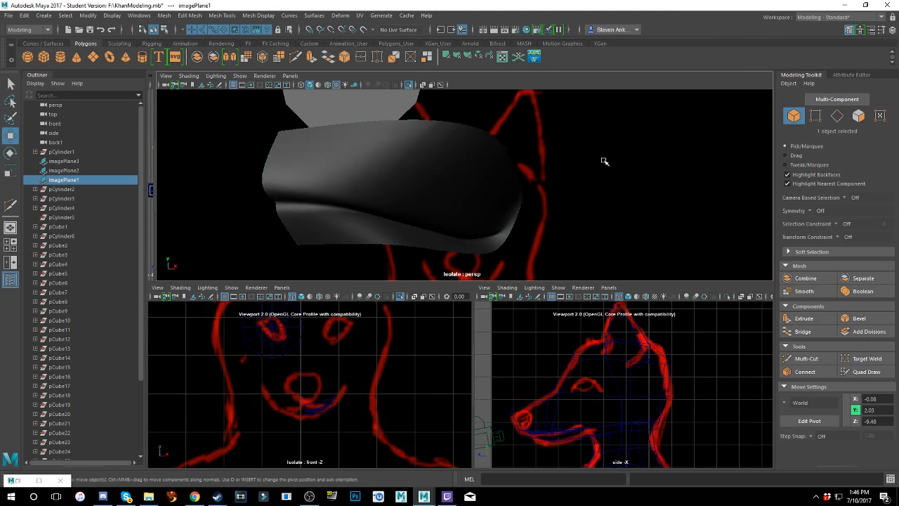
left_click_drag(570, 191, 534, 169, "alt")
left_click(450, 200)
key("f")
- Switch to edge selection, select the edge loop along the upper lip, and turn off the smoothed display
right_click(534, 168)
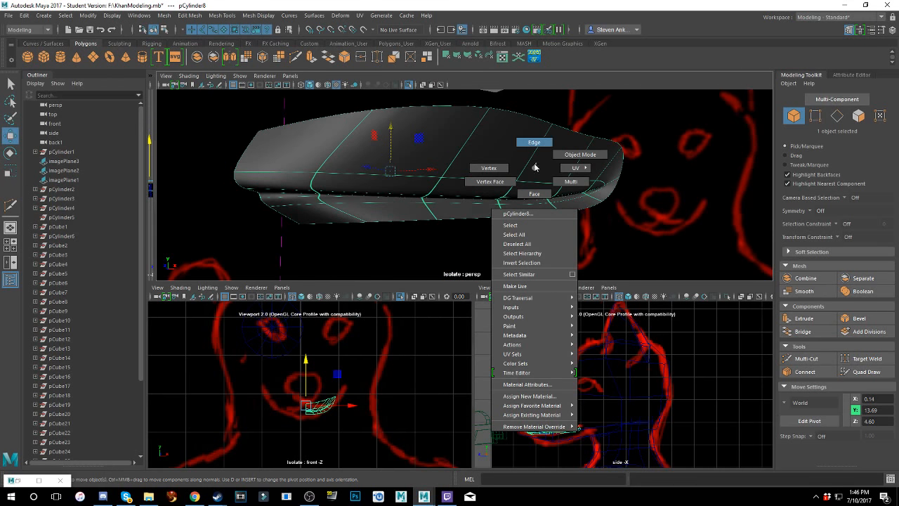
right_click_drag(530, 136, 530, 134)
double_click(414, 179)
mouse_move(415, 184)
left_mouse_down("alt")
mouse_move(431, 192)
mouse_move(425, 185)
left_mouse_up("alt")
right_click(451, 159)
key("1")
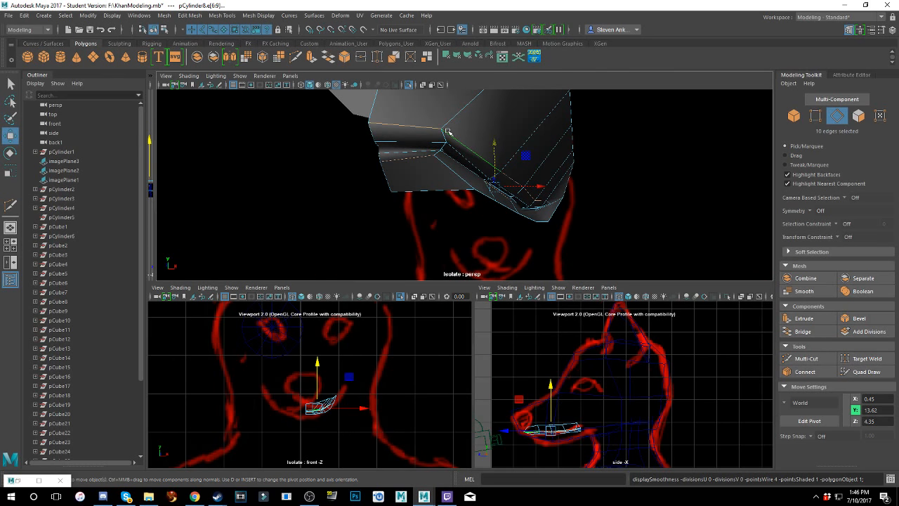
- Move the front upper lip edge outward to X 0.42 and down to Y 13.54, and briefly check it smoothed
left_click(469, 149)
left_click_drag(480, 144, 459, 190, "alt")
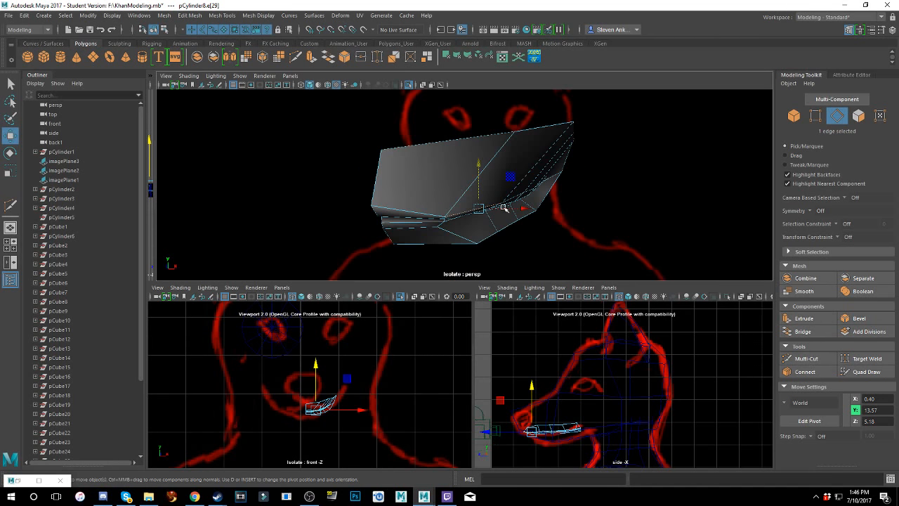
left_click_drag(507, 209, 483, 199)
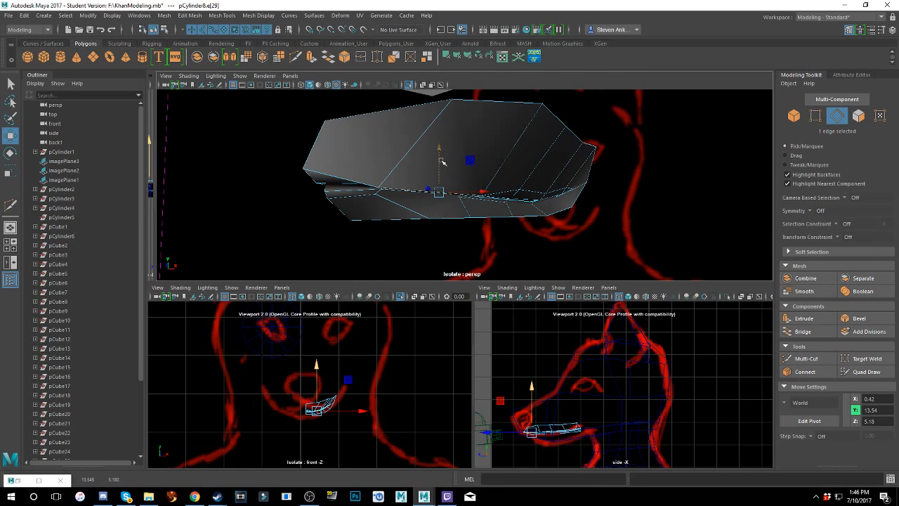
key("3")
key("1")
- Select the front edge of the upper inner lip row and move it to X 0.41 and Y 13.53
left_click_drag(441, 166, 458, 166, "alt")
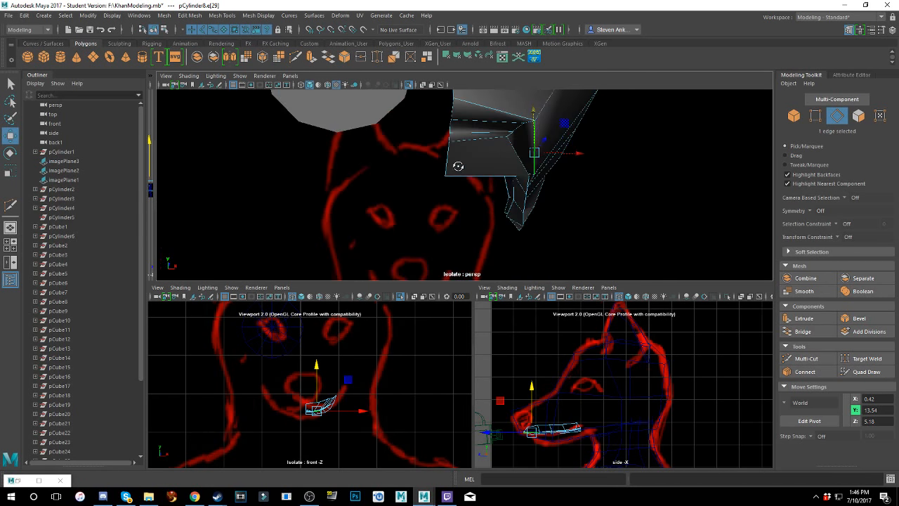
right_click_drag(457, 166, 483, 159, "alt")
middle_click_drag(483, 159, 467, 164, "alt")
left_click_drag(467, 163, 374, 194, "alt")
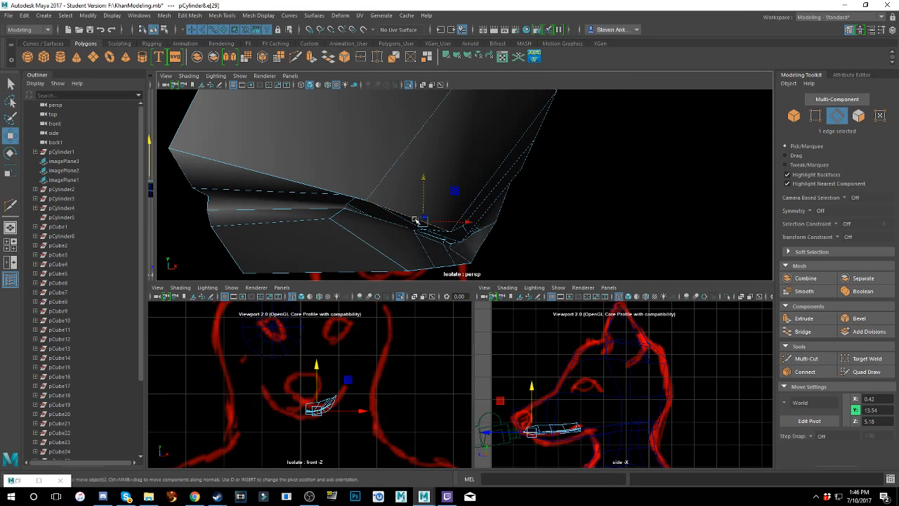
mouse_move(415, 220)
left_mouse_down("alt")
mouse_move(401, 217)
mouse_move(418, 211)
left_mouse_up("alt")
left_click_drag(418, 217, 412, 138, "alt")
left_click(492, 194)
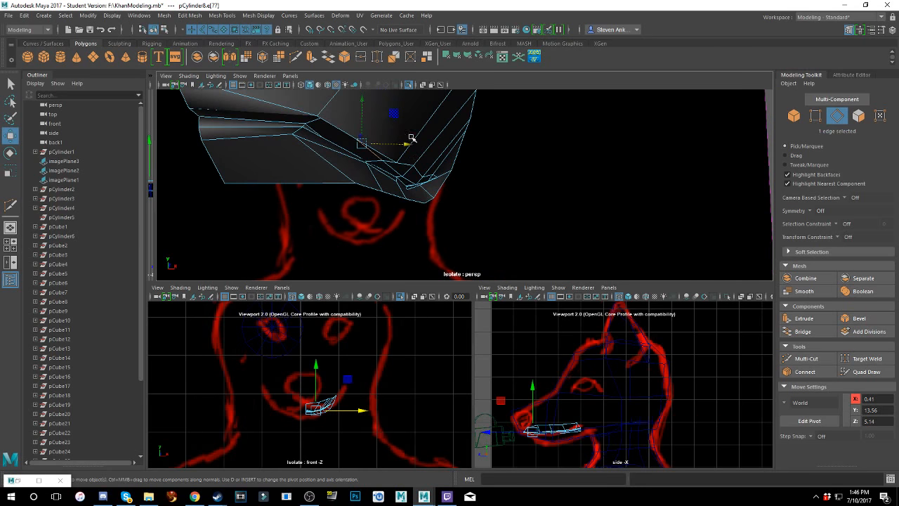
left_click_drag(363, 110, 365, 117)
- Lower the upper inner lip edge midway to the mouth corner and the outer lip edge directly above it along Y
left_click_drag(366, 116, 378, 186, "alt")
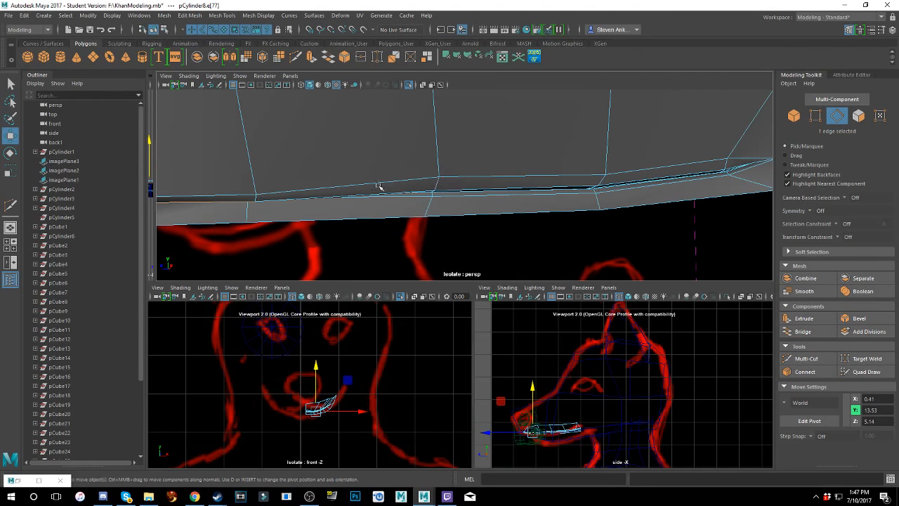
left_click(457, 185)
left_click_drag(457, 184, 484, 176, "alt")
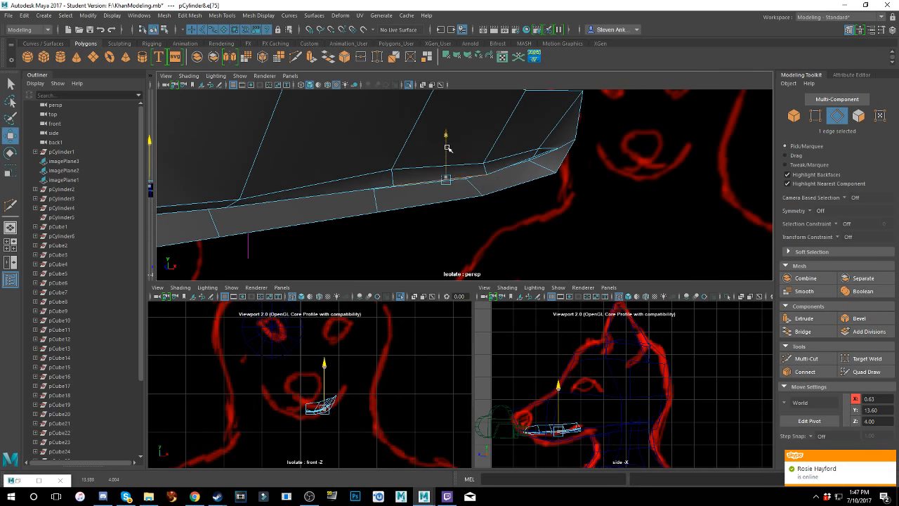
left_click(449, 167)
left_click_drag(450, 167, 454, 141)
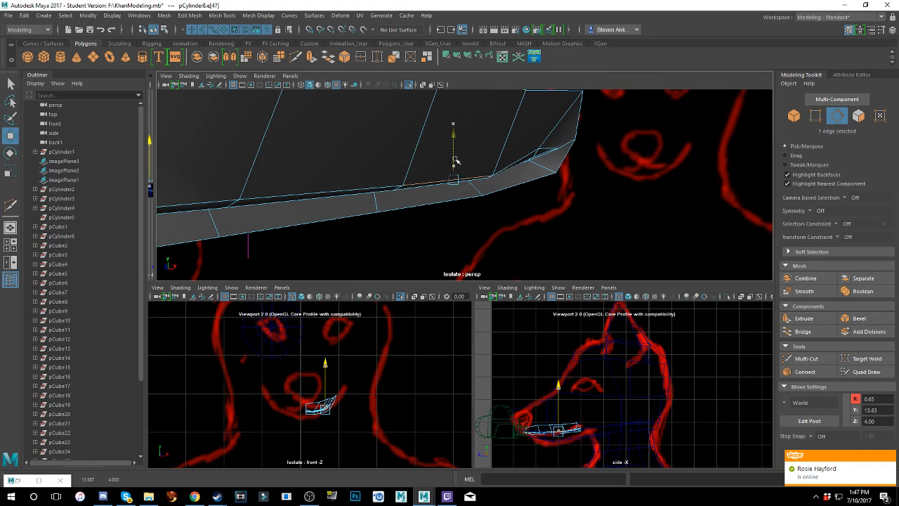
- Reselect the midway upper inner lip edge and move it down to Y 13.57 and inward to X 0.57
left_click_drag(407, 176, 408, 196, "alt")
left_click(408, 196)
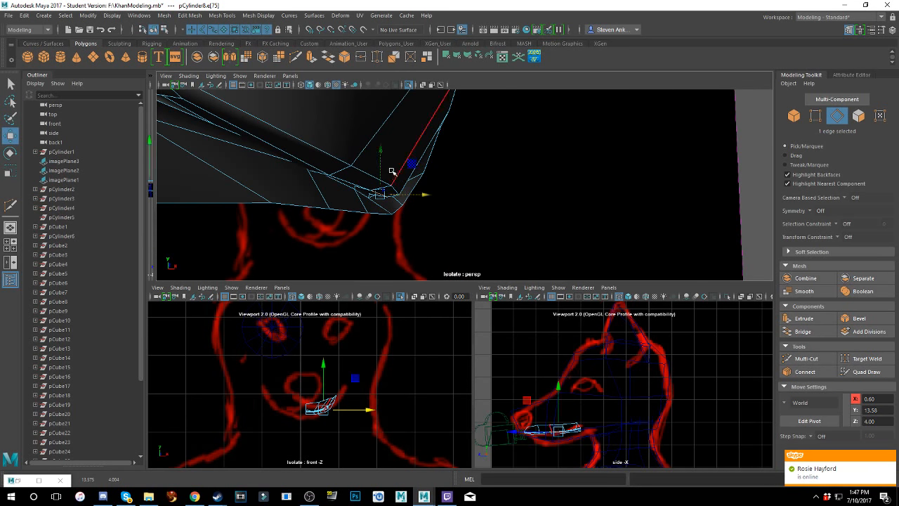
left_click_drag(381, 162, 381, 166)
left_click_drag(405, 196, 395, 192)
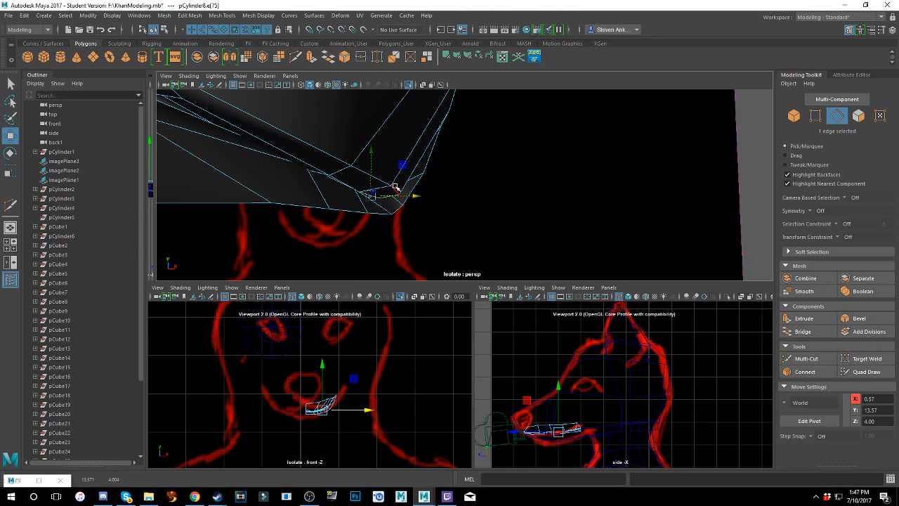
- Select the adjacent outer lip edge, then return to object mode and view the lip mesh smoothed
left_click(384, 188)
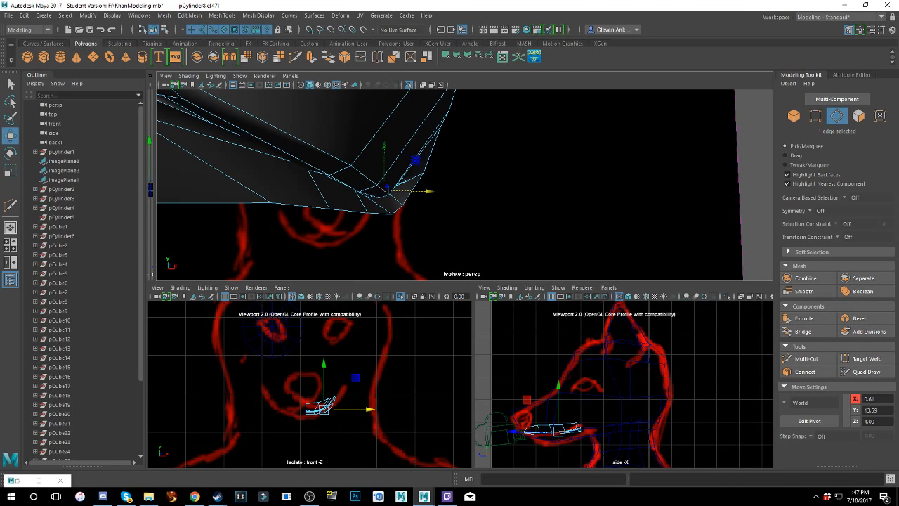
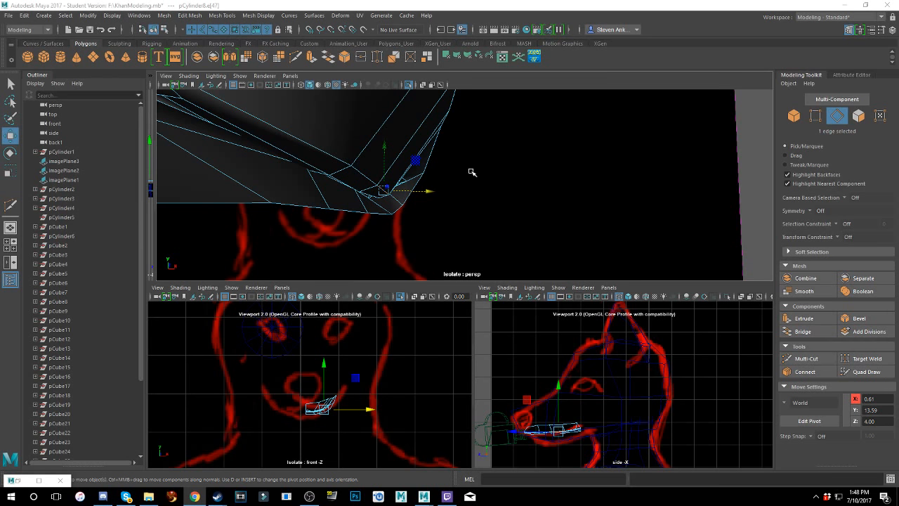
left_click_drag(471, 173, 456, 186, "alt")
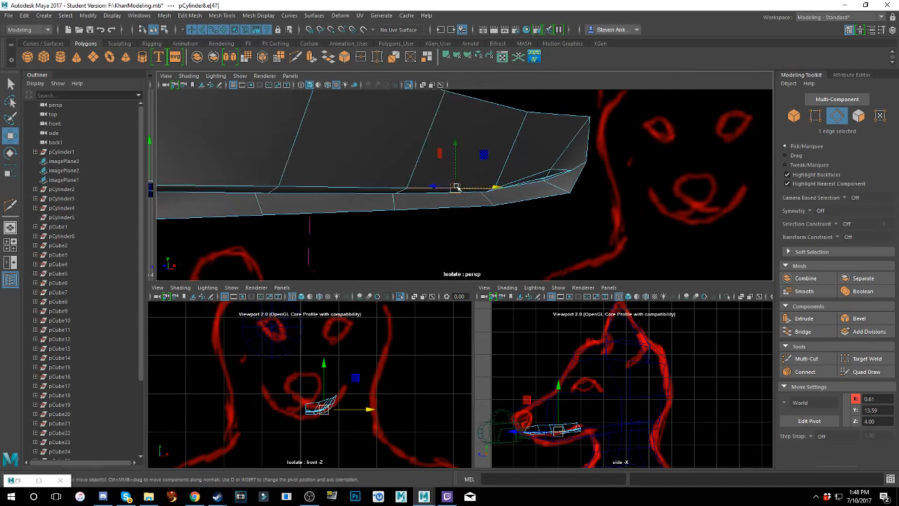
scroll(429, 163, "down", 5)
left_click(489, 122)
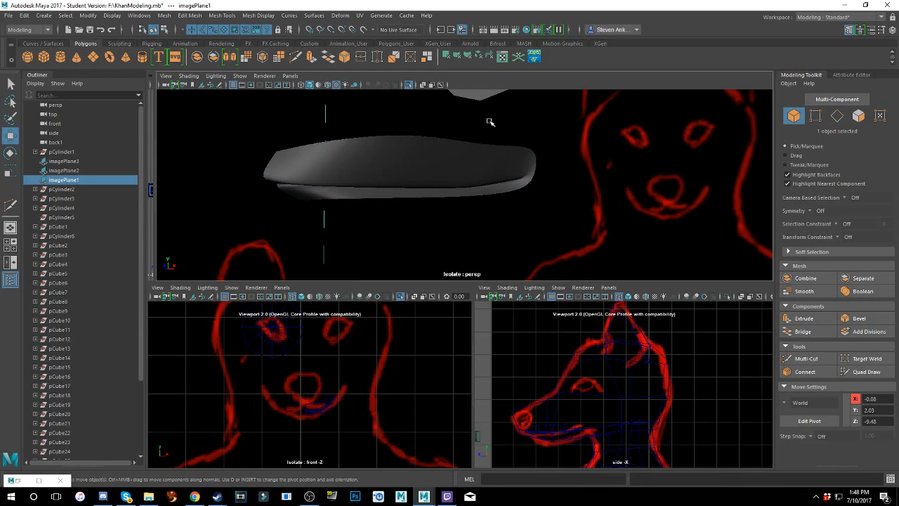
- Restore the previous lip edge selection and display the lip mesh unsmoothed at the mouth corner
left_click_drag(490, 122, 464, 186, "alt")
left_click_drag(562, 184, 508, 207, "alt")
key("ctrl+z")
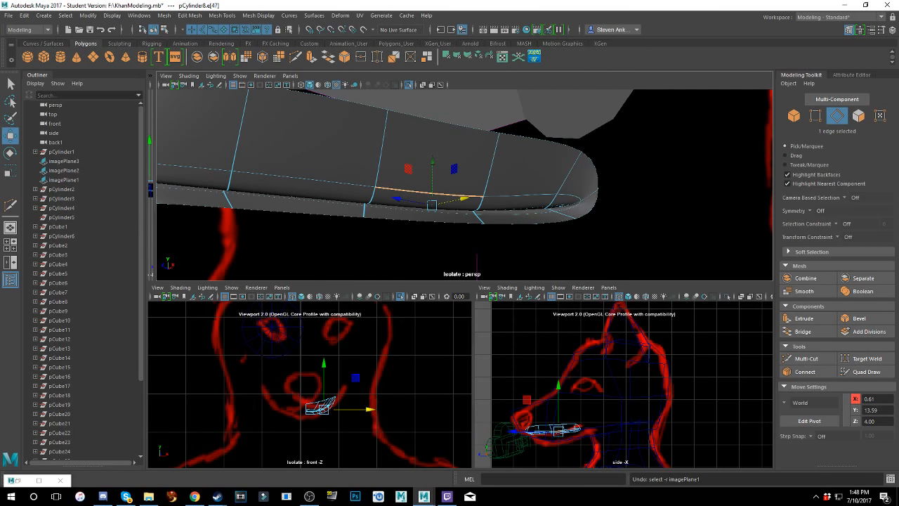
scroll(608, 145, "up", 3)
middle_click_drag(618, 206, 568, 190, "alt")
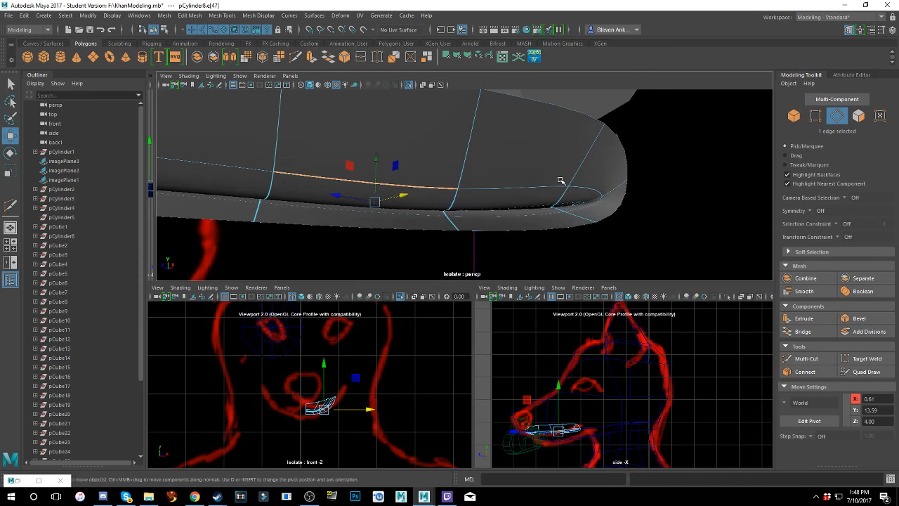
key("1")
mouse_move(561, 180)
left_mouse_down("alt")
mouse_move(588, 176)
mouse_move(561, 191)
mouse_move(525, 176)
mouse_move(502, 217)
mouse_move(528, 224)
left_mouse_up("alt")
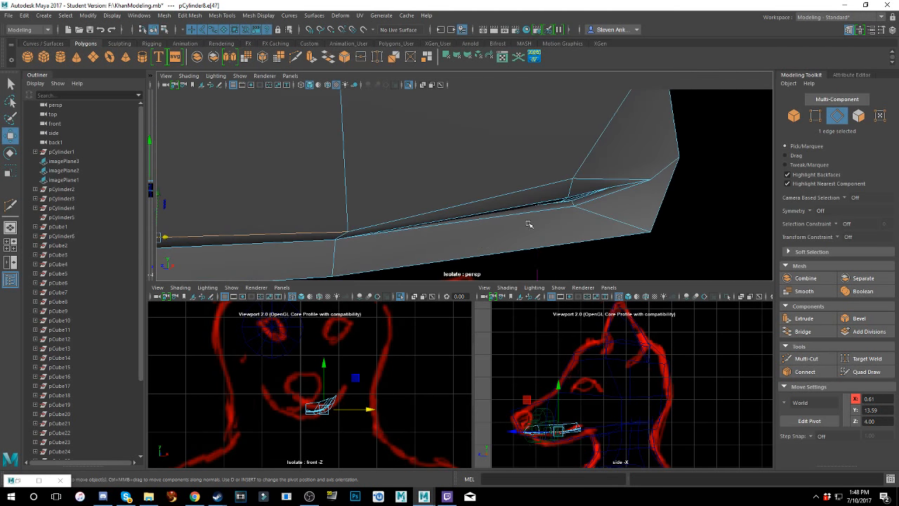
left_click_drag(574, 200, 660, 148, "alt")
scroll(589, 167, "down", 4)
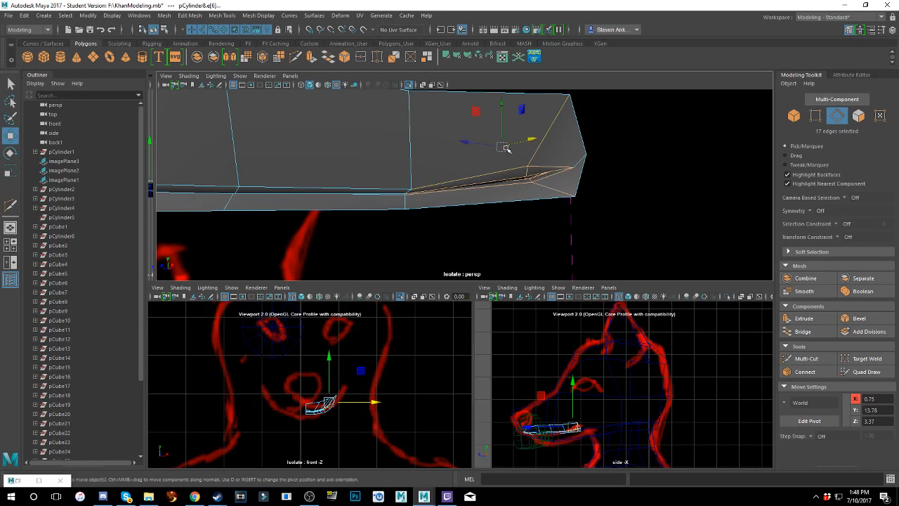
- Try moving the edges around the mouth corner along Y
left_click_drag(510, 127, 517, 158)
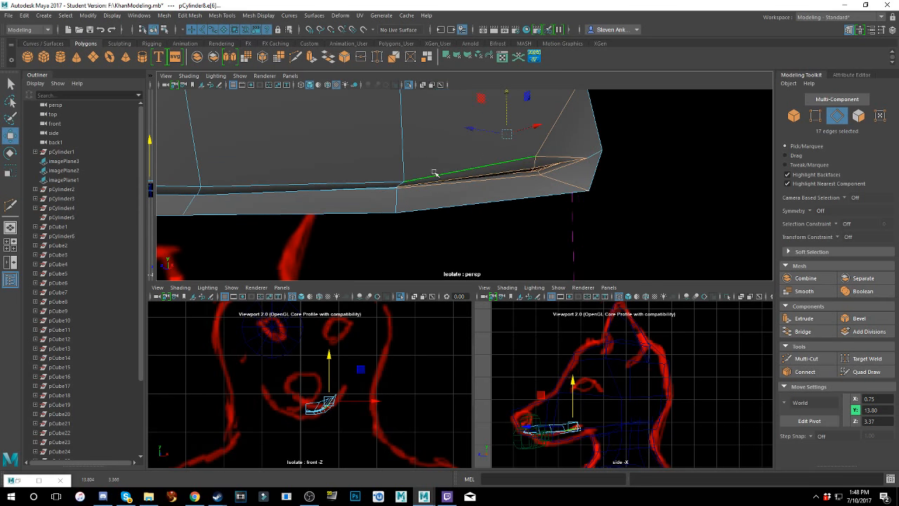
scroll(520, 156, "up", 2)
scroll(520, 156, "up", 1)
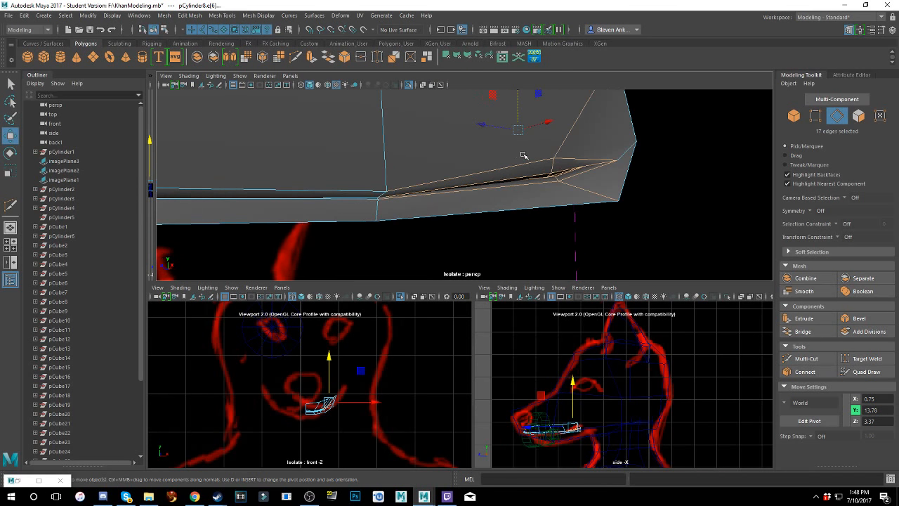
- Switch to vertex mode and lower the two upper lip vertices beside the mouth corner along Y
right_click(548, 142)
right_click_drag(548, 142, 503, 143)
left_click(531, 188)
left_click_drag(532, 188, 492, 162, "alt")
left_click(496, 217)
left_click(497, 190, "shift")
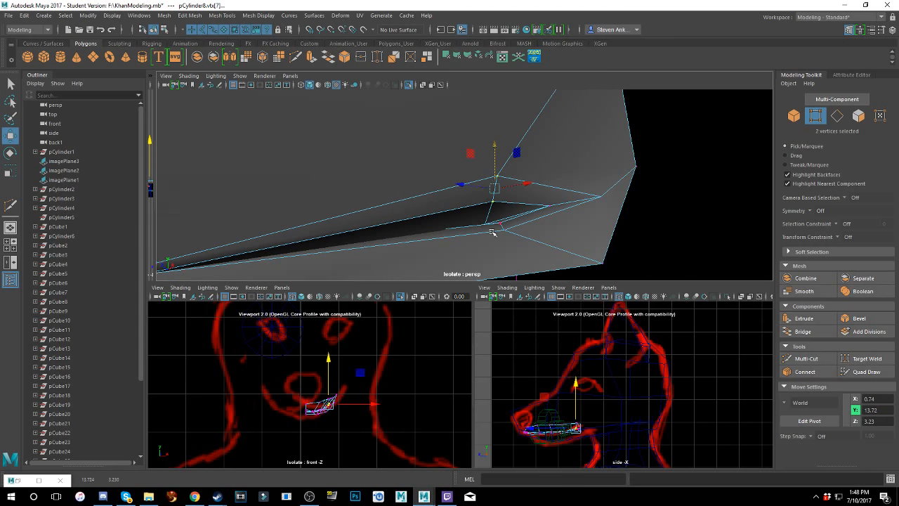
mouse_move(493, 233)
left_mouse_down("alt")
mouse_move(475, 191)
mouse_move(480, 226)
left_mouse_up("alt")
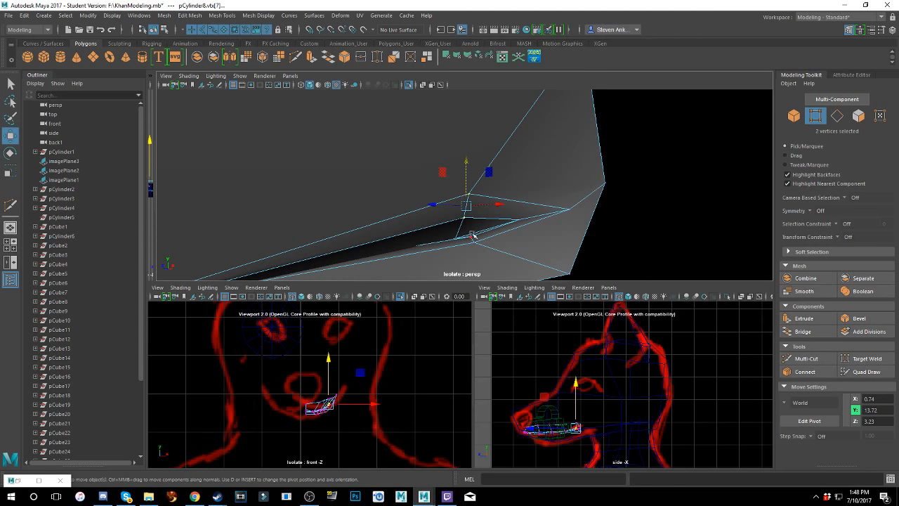
left_click_drag(467, 171, 465, 186)
- Select the innermost mouth-corner vertex and adjust its position to close the gap
left_click(515, 217)
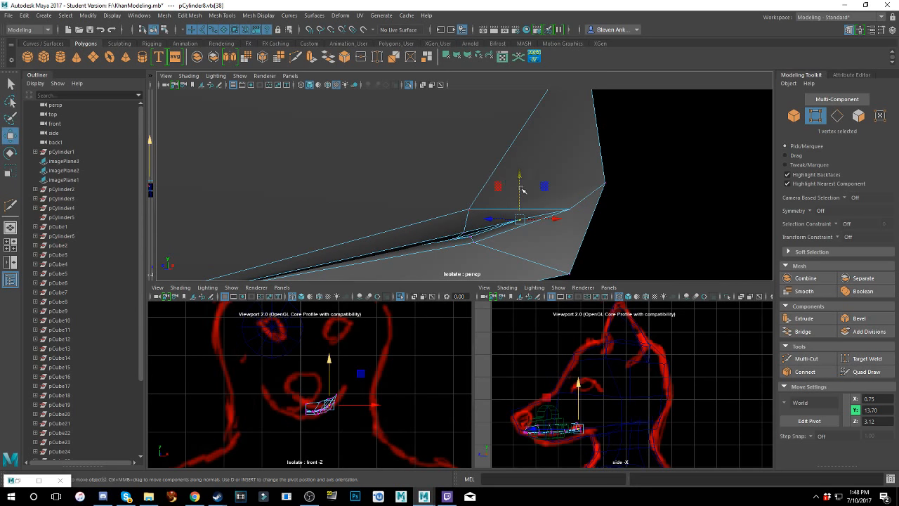
left_click_drag(522, 189, 634, 143)
left_click(599, 141)
left_click_drag(605, 113, 558, 173)
middle_click_drag(507, 181, 457, 194, "alt")
left_click_drag(457, 194, 493, 177, "alt")
- Lower the upper lip vertex beside the mouth corner to Y 13.68, then display the mesh smoothed
left_click(497, 134)
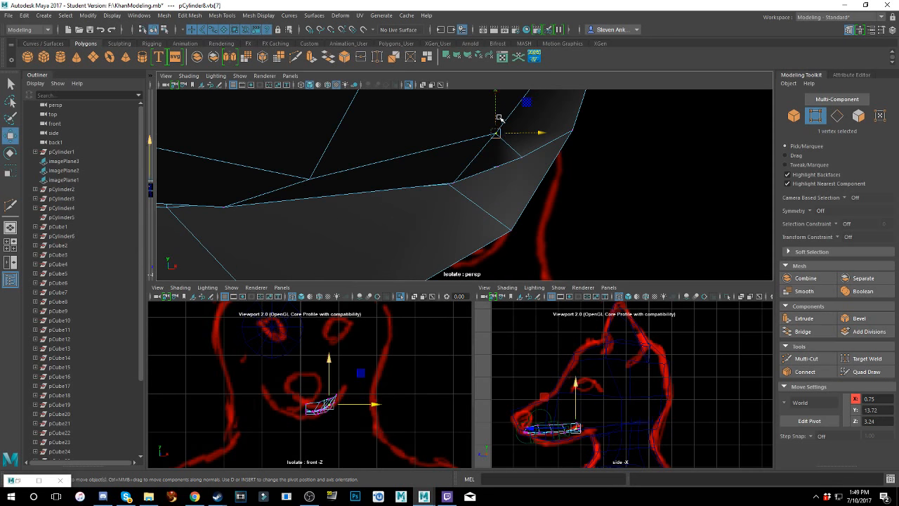
left_click_drag(499, 118, 503, 177)
left_click(526, 161)
key("3")
scroll(503, 177, "down", 2)
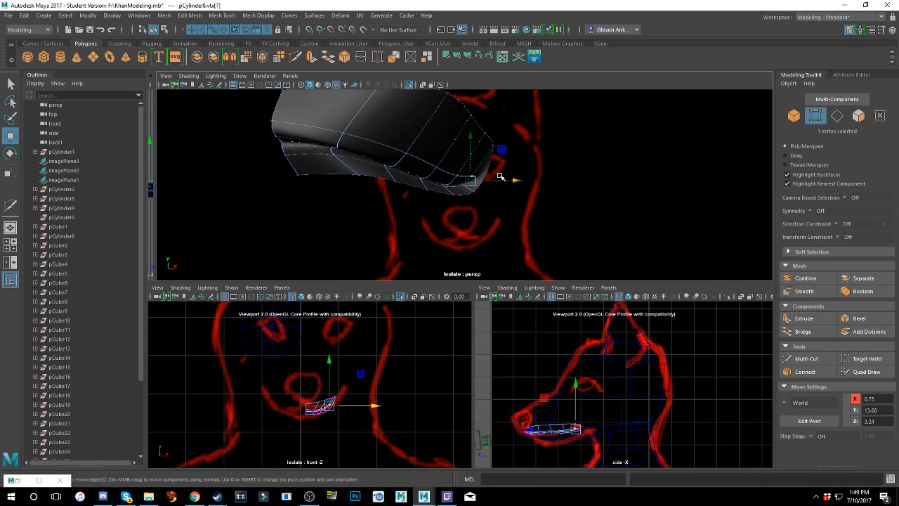
- Return to object mode and examine the smoothed lip shape from the front and the side
scroll(500, 176, "up", 2)
scroll(500, 176, "down", 3)
right_click_drag(455, 149, 492, 133)
left_click(593, 132)
scroll(581, 138, "down", 2)
left_click_drag(547, 153, 491, 175, "alt")
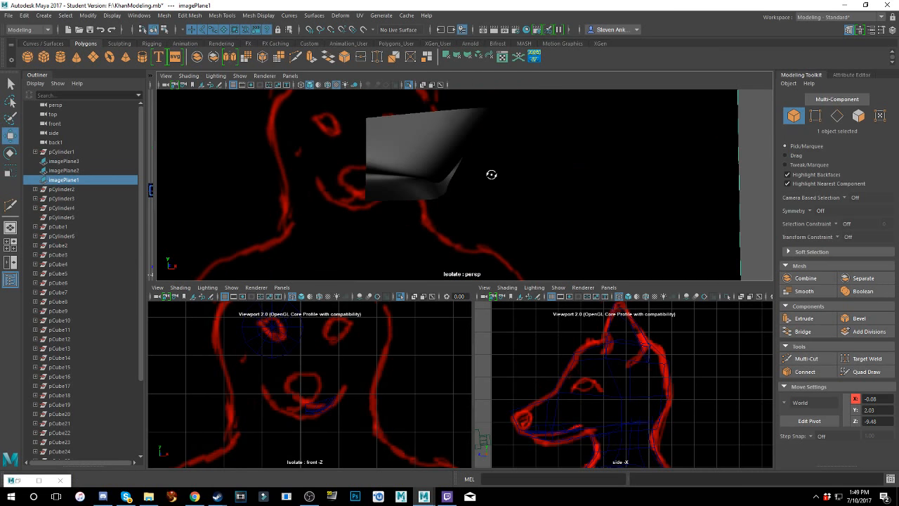
left_click_drag(433, 162, 483, 209, "alt")
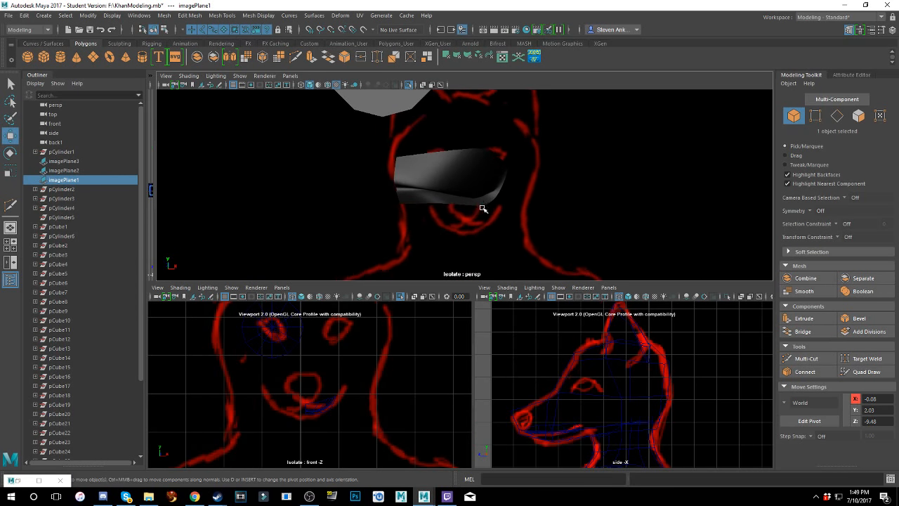
right_click_drag(488, 193, 495, 222, "alt")
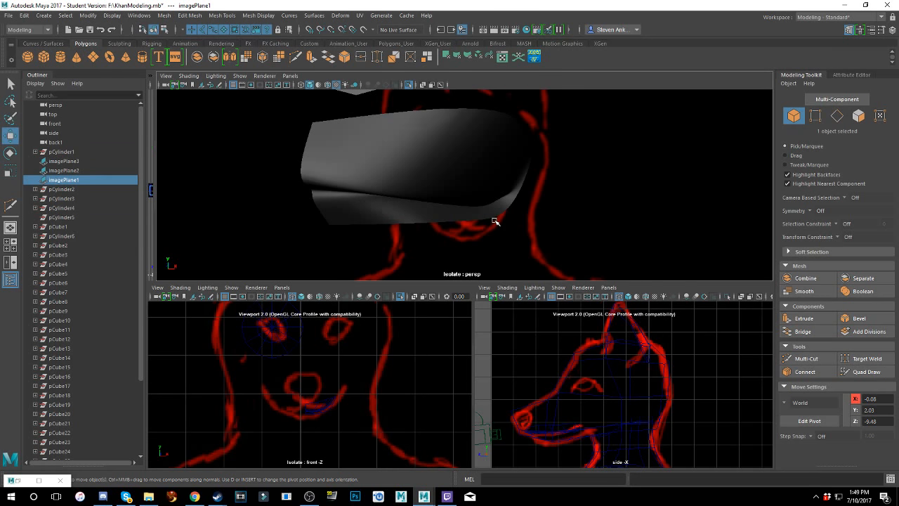
left_click_drag(495, 221, 534, 184, "alt")
- Select the lip mesh and switch it to vertex mode
left_click(529, 181)
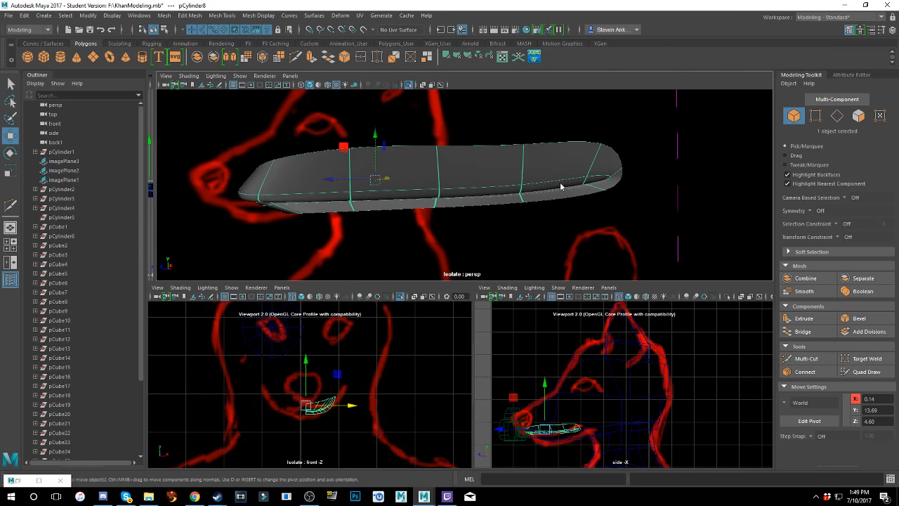
right_click(561, 186)
right_click_drag(561, 168, 536, 178)
middle_click_drag(543, 203, 515, 204, "alt")
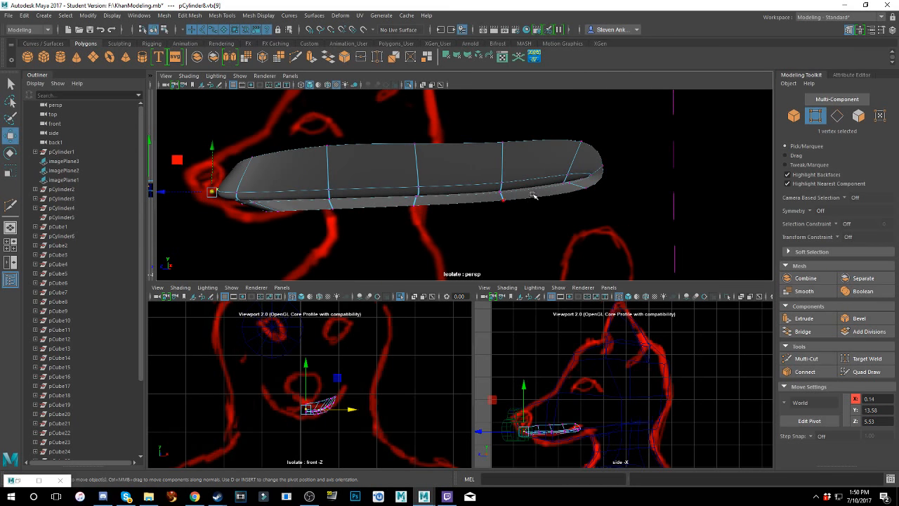
left_click_drag(575, 175, 591, 163)
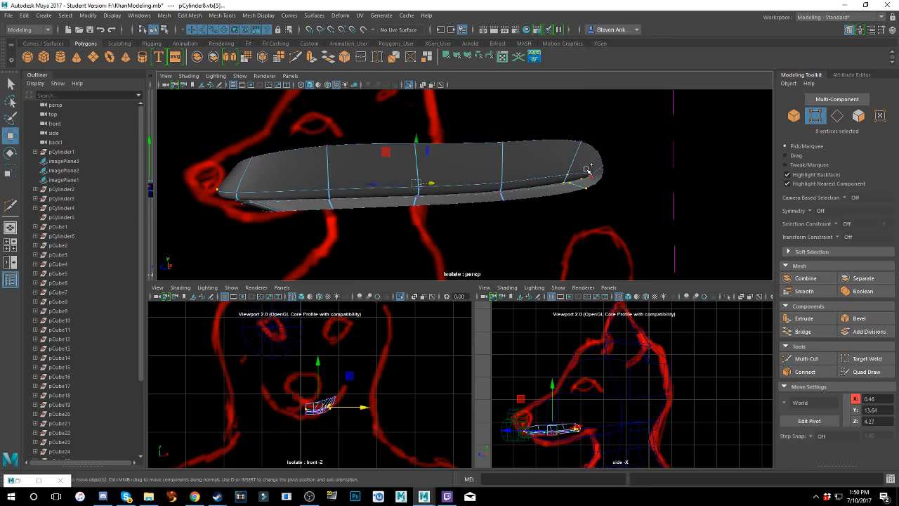
middle_click_drag(585, 170, 502, 189, "alt")
scroll(503, 189, "up", 2)
scroll(495, 188, "up", 4)
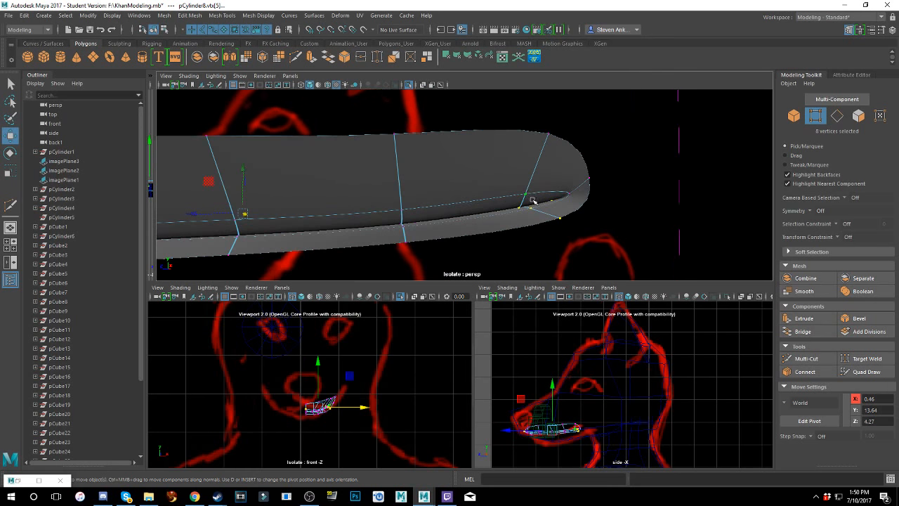
left_click_drag(505, 223, 585, 190, "ctrl")
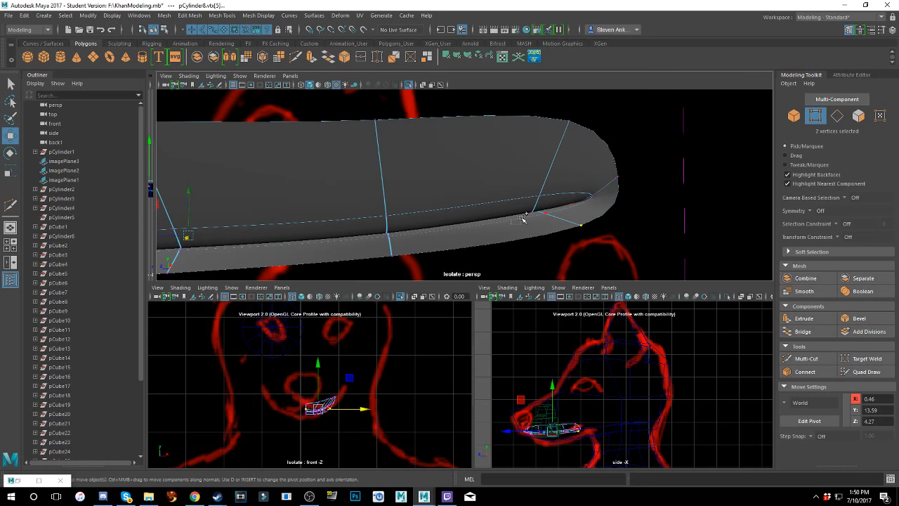
left_click_drag(522, 219, 599, 174, "shift")
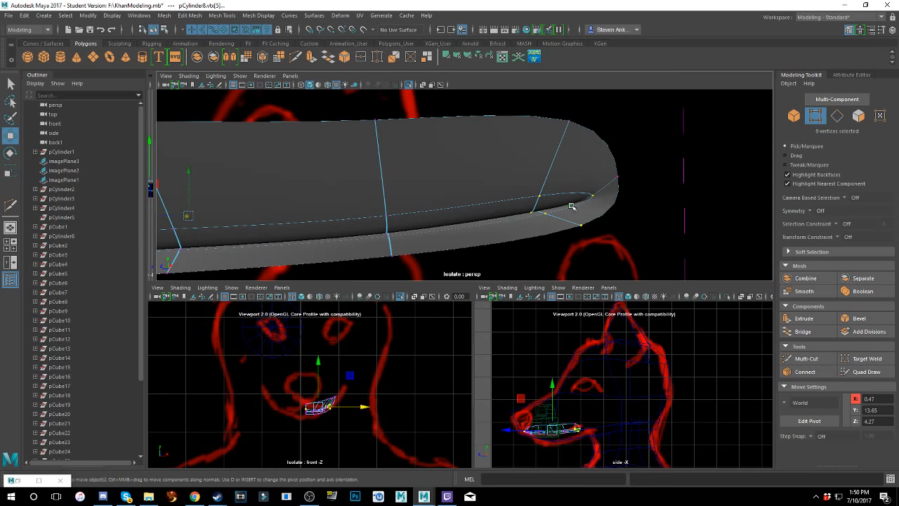
scroll(565, 206, "down", 1)
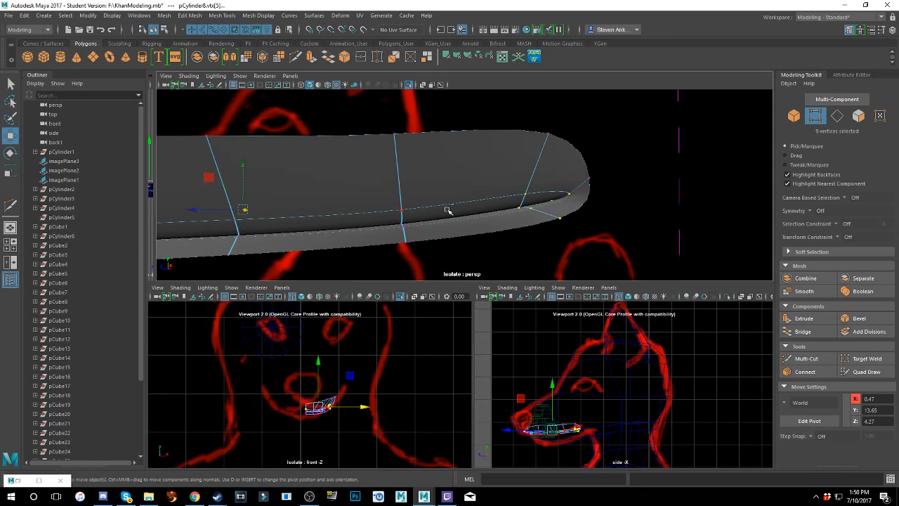
key("ctrl+z")
- Display the mesh unsmoothed and raise the group of lip vertices beside the mouth corner to Y 13.68
key("1")
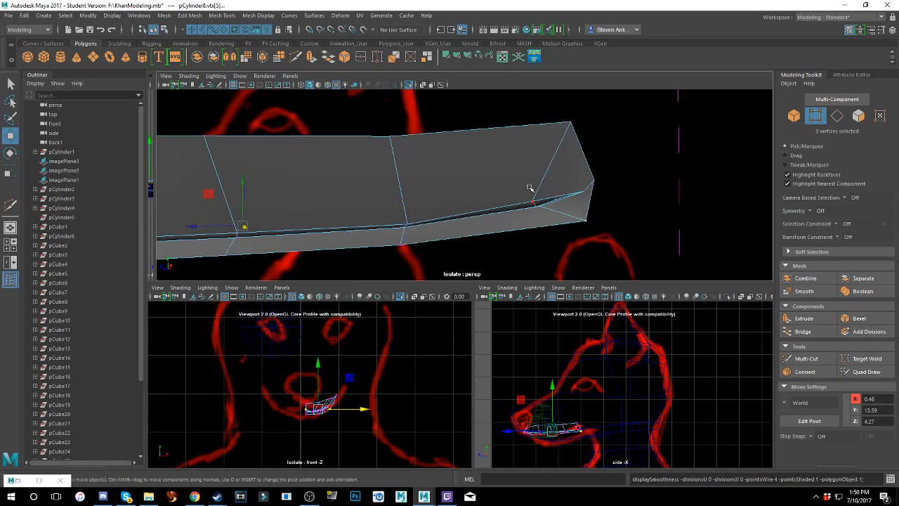
left_click(500, 220)
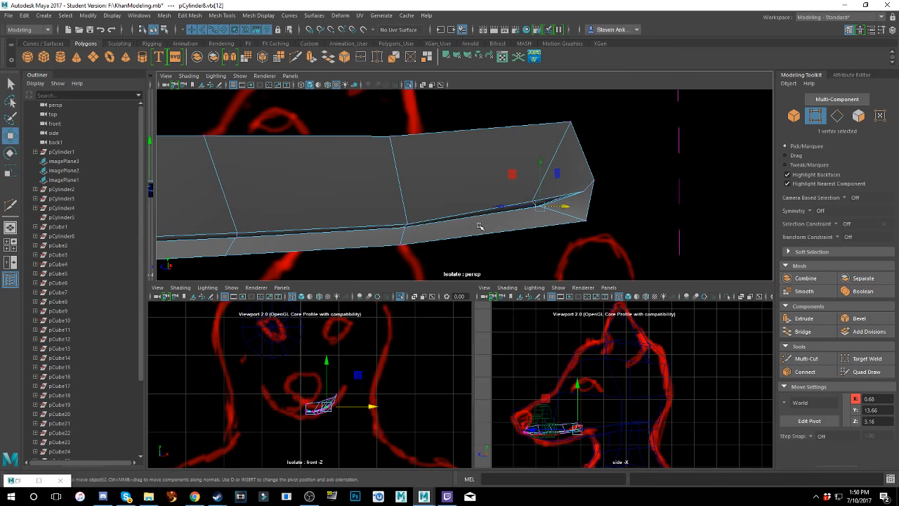
left_click(453, 230)
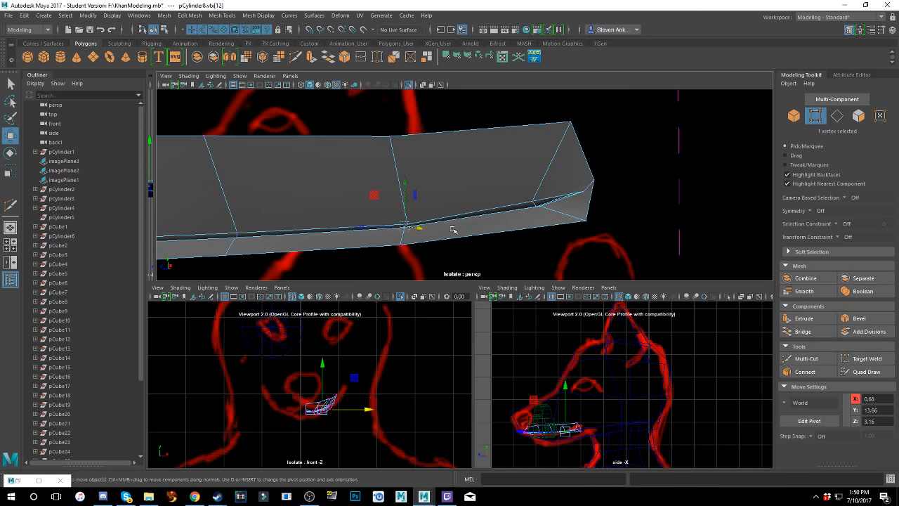
left_click_drag(564, 186, 544, 187)
left_click_drag(483, 172, 482, 163)
- Raise the mouth-corner end vertex to Y 13.78, then display the lip mesh smoothed
left_click(567, 175)
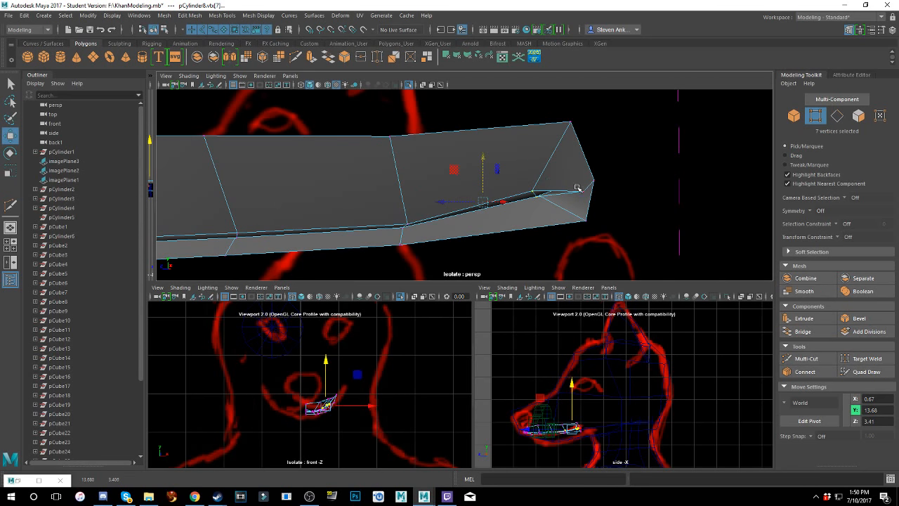
left_click_drag(582, 161, 582, 151)
mouse_move(563, 182)
left_mouse_down("alt")
mouse_move(590, 183)
mouse_move(515, 207)
mouse_move(458, 266)
mouse_move(395, 173)
left_mouse_up("alt")
left_click_drag(397, 174, 467, 184, "alt")
right_click_drag(467, 184, 582, 179, "alt")
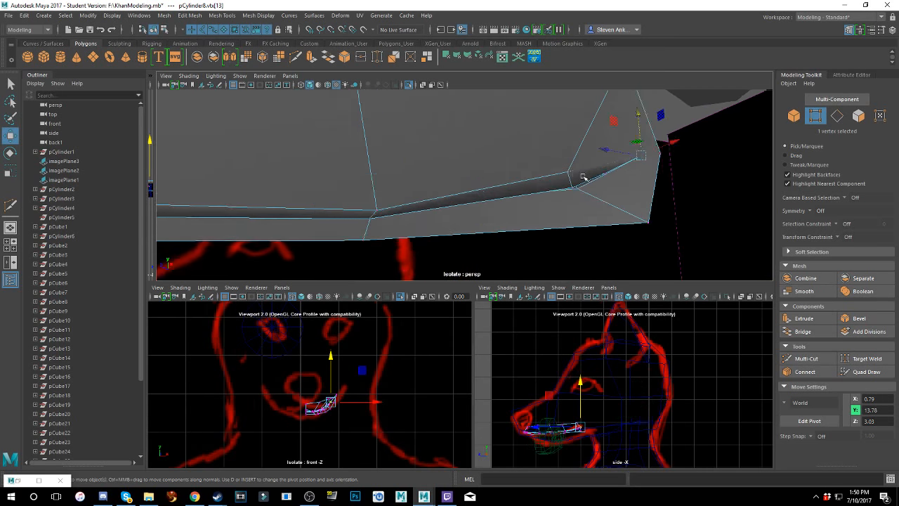
left_click_drag(582, 179, 463, 202, "alt")
key("3")
scroll(465, 200, "up", 5)
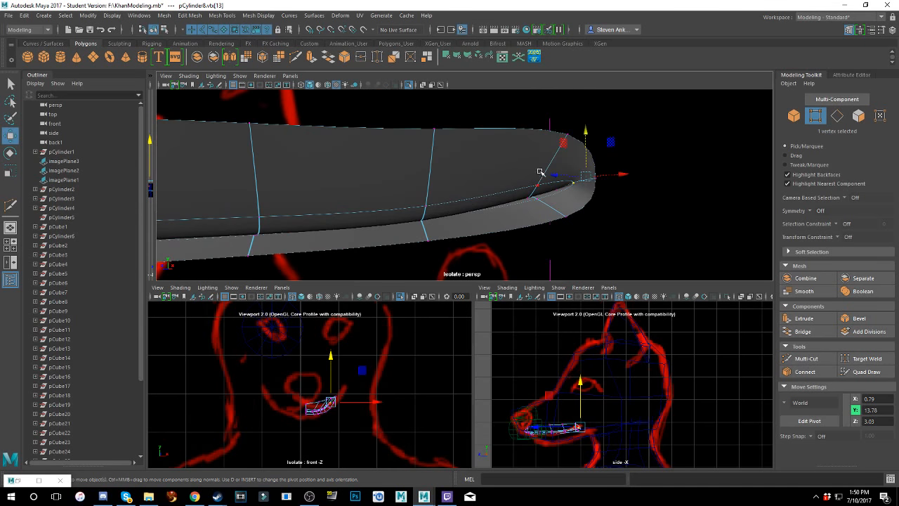
- Examine the smoothed mouth line from the mouth corner to the front of the muzzle
left_click_drag(539, 171, 486, 203, "alt")
scroll(542, 186, "down", 5)
key("alt+Tab")
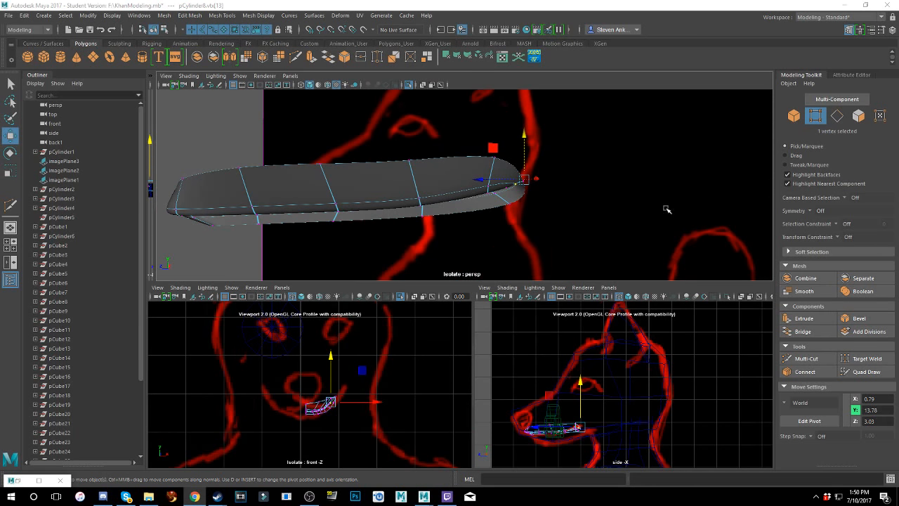
left_click_drag(667, 209, 497, 194, "alt")
scroll(497, 189, "up", 4)
scroll(507, 188, "down", 1)
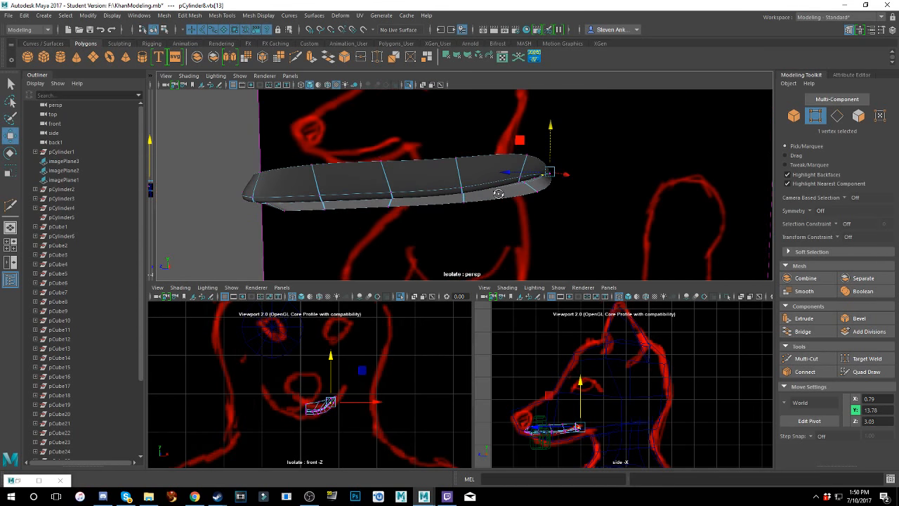
middle_click_drag(490, 185, 538, 184, "alt")
scroll(539, 184, "up", 4)
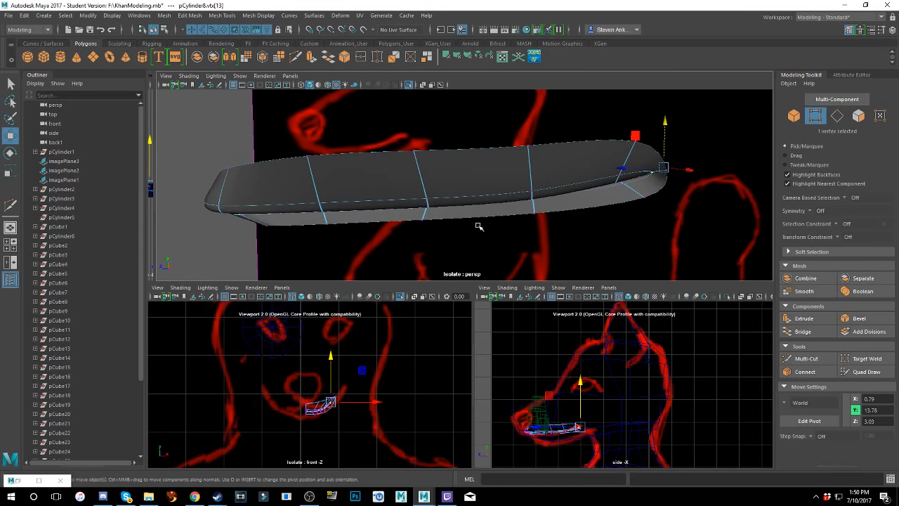
left_click_drag(476, 208, 488, 201, "alt")
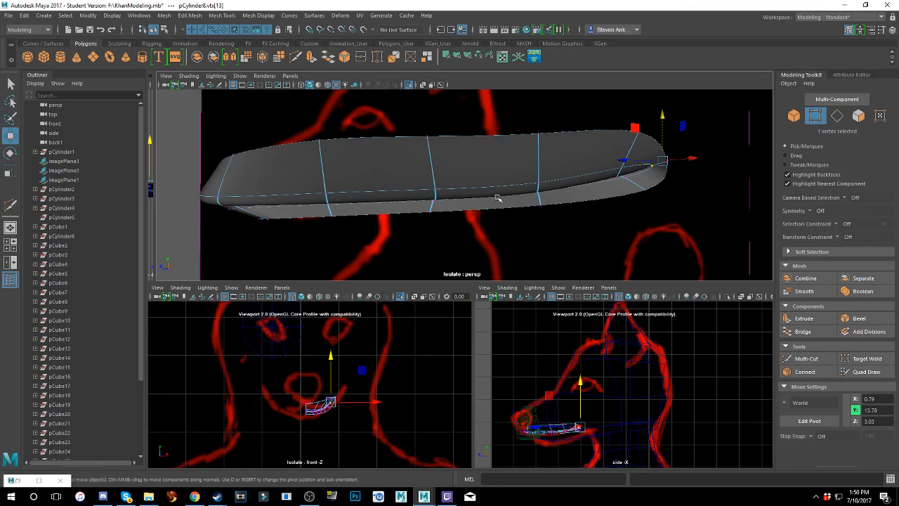
scroll(424, 205, "up", 5)
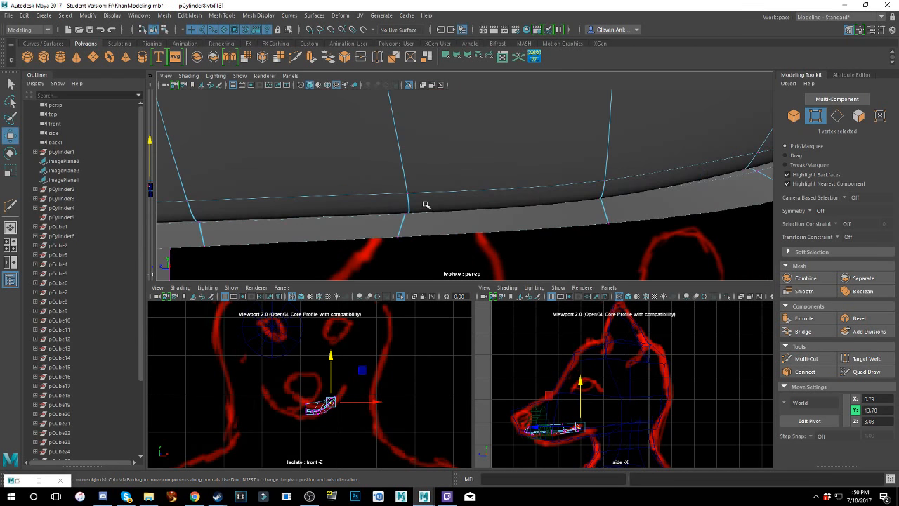
- Select the four lip vertices at the middle of the mouth line and lower them to Y 13.55
left_click_drag(426, 181, 438, 177)
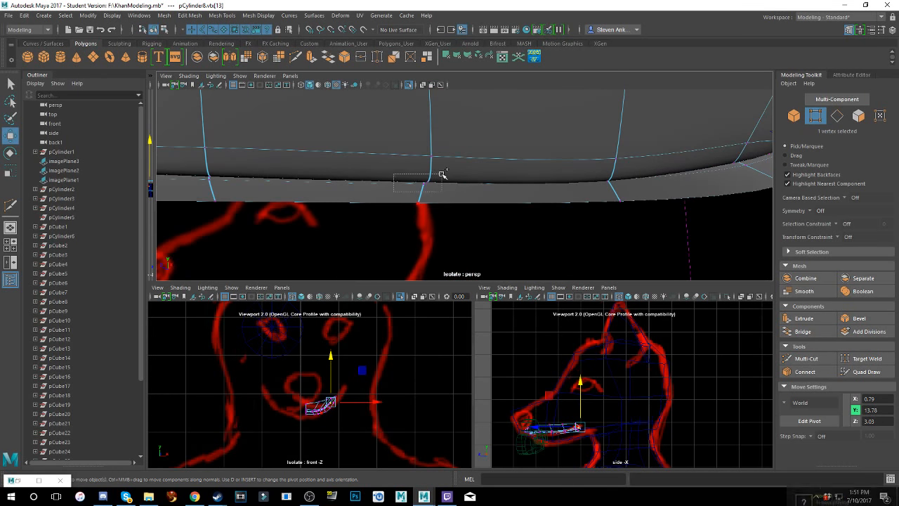
scroll(441, 175, "down", 3)
left_click(429, 186)
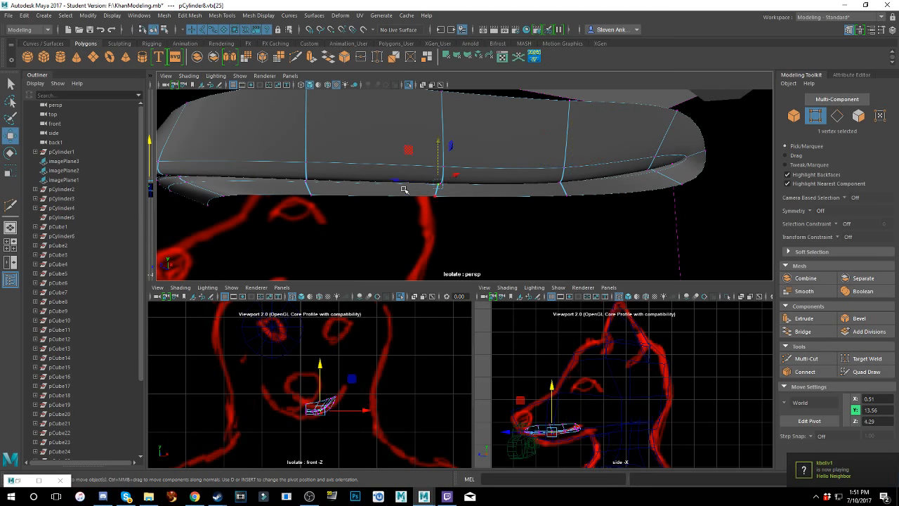
left_click(404, 189)
left_click(336, 184)
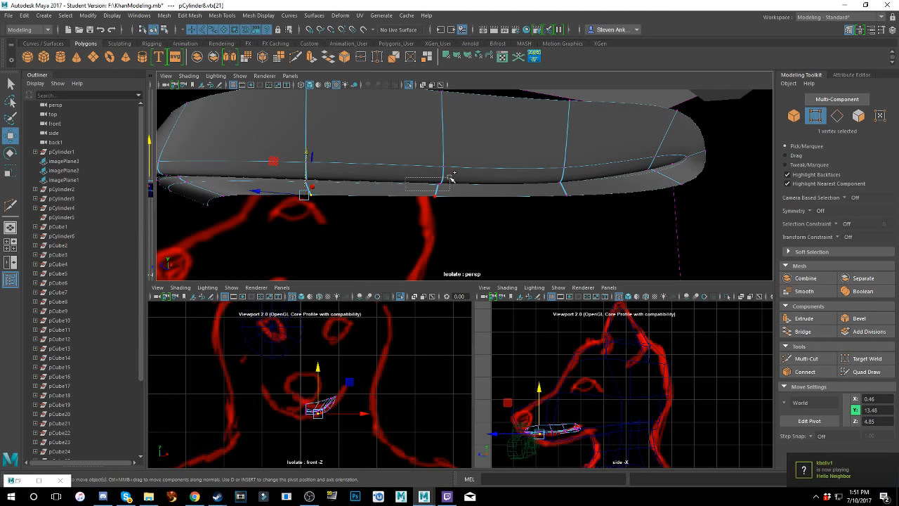
left_click_drag(450, 179, 449, 179, "shift")
left_click_drag(374, 149, 375, 155)
left_click(314, 197, "shift")
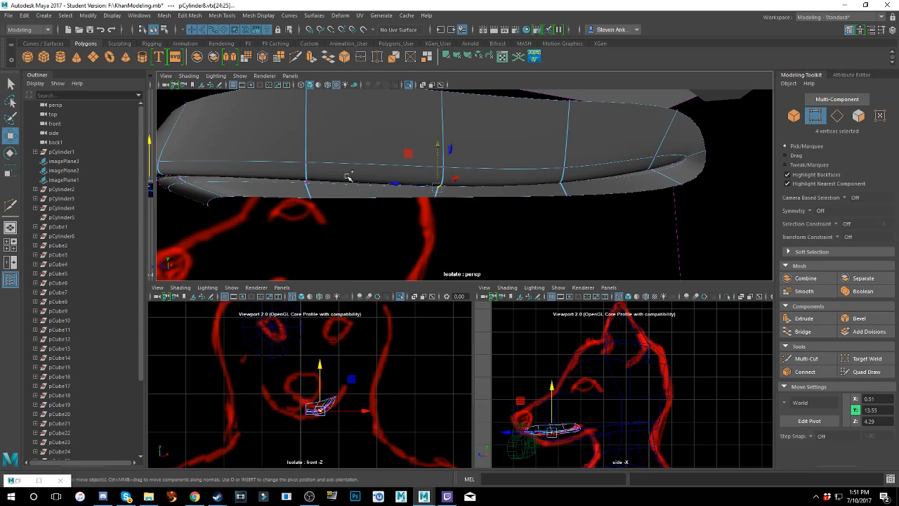
- Undo the last small moves and set the four middle lip vertices to Y 13.53
left_click_drag(437, 153, 438, 153)
key("ctrl+z")
key("ctrl+z")
key("ctrl+z")
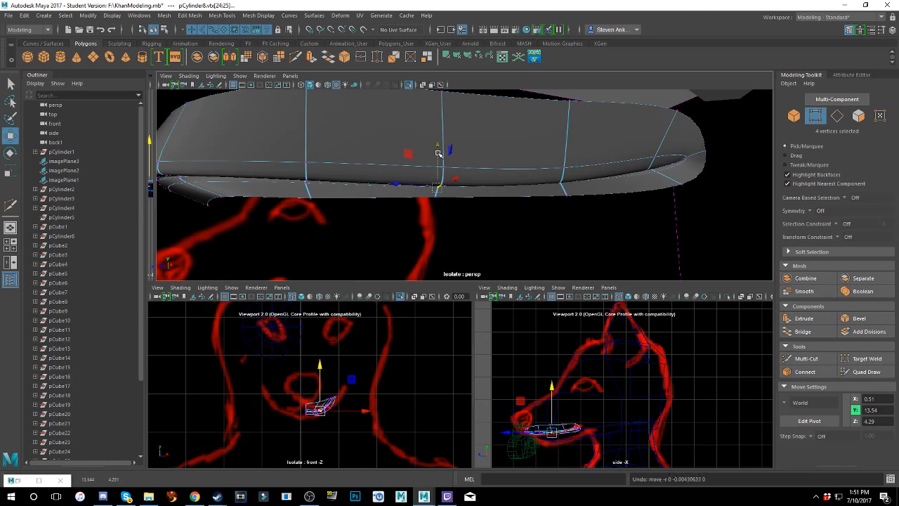
left_click(316, 196, "shift")
mouse_move(438, 146)
left_mouse_down()
mouse_move(466, 177)
mouse_move(587, 191)
mouse_move(534, 186)
left_mouse_up()
scroll(534, 185, "up", 2)
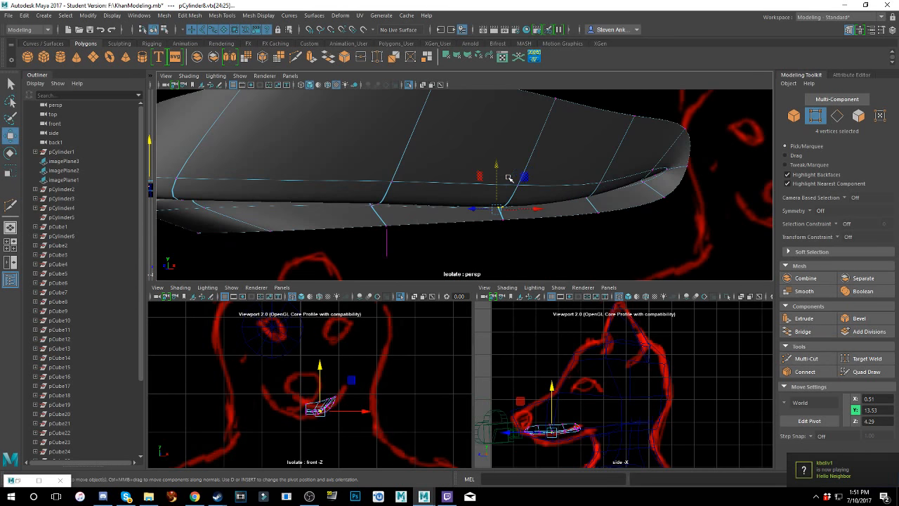
scroll(535, 181, "down", 6)
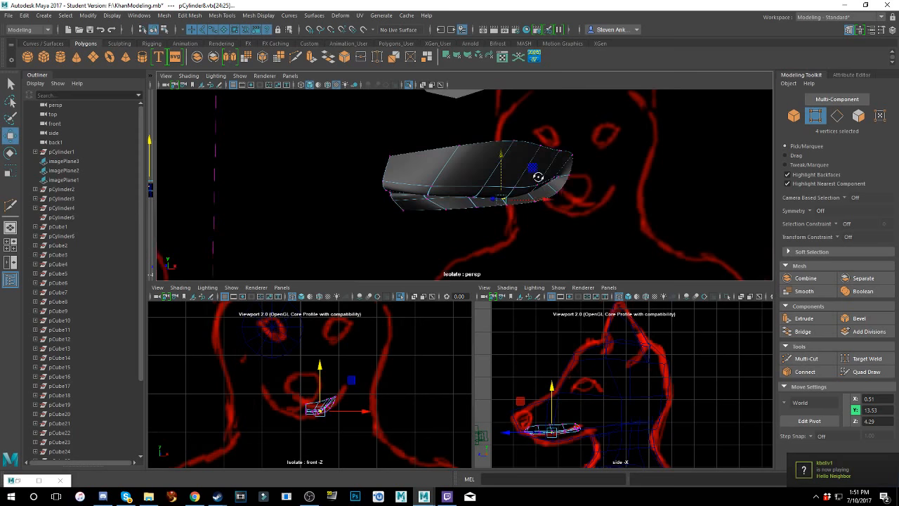
scroll(537, 177, "up", 3)
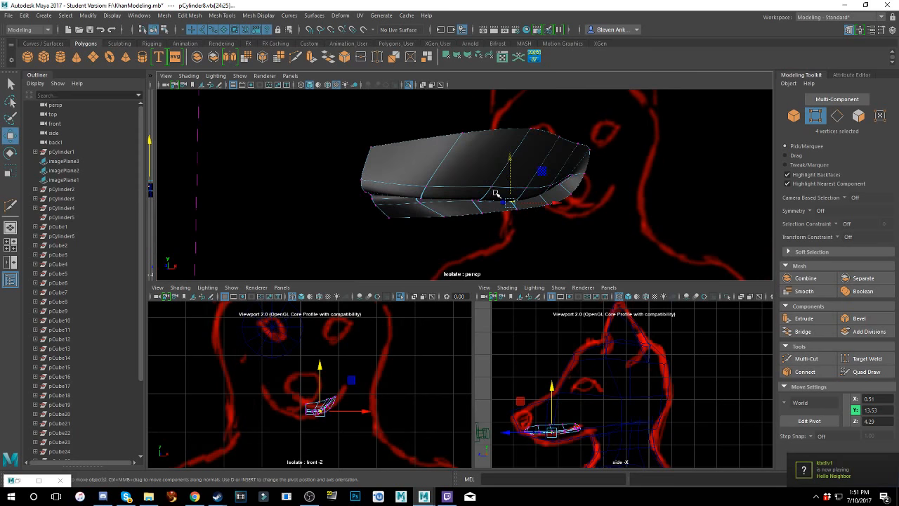
- Select the lip mesh again and switch it to vertex mode
left_click_drag(498, 195, 375, 184, "alt")
left_click(306, 186)
left_click(438, 169)
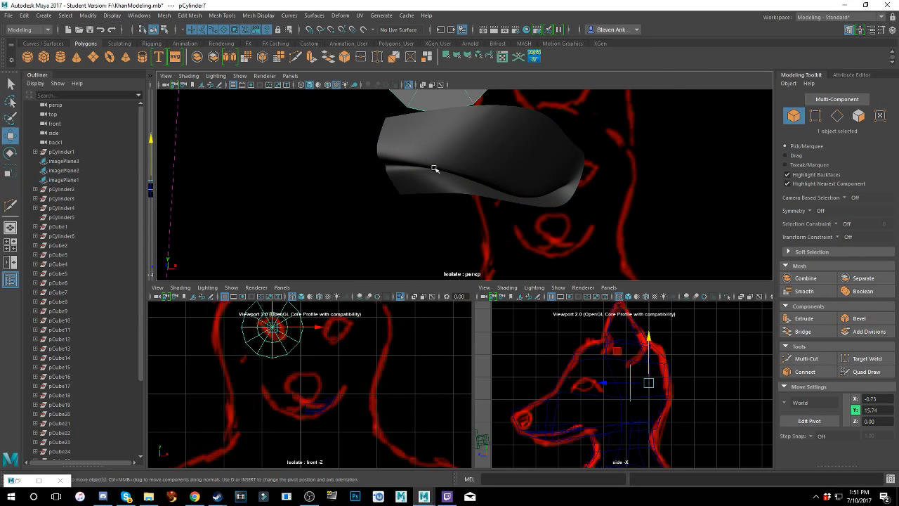
right_click_drag(442, 179, 405, 178)
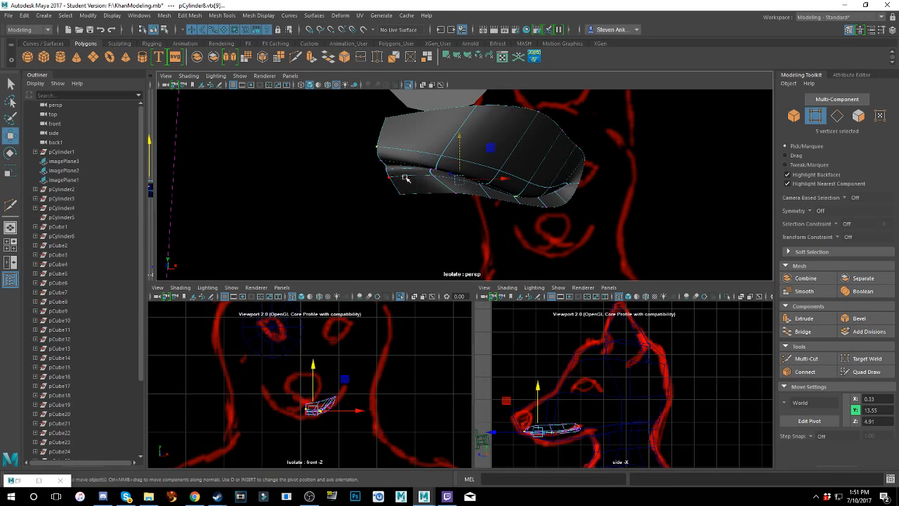
- Try to lower a group of ten vertices along the front part of the mouth line
key("1")
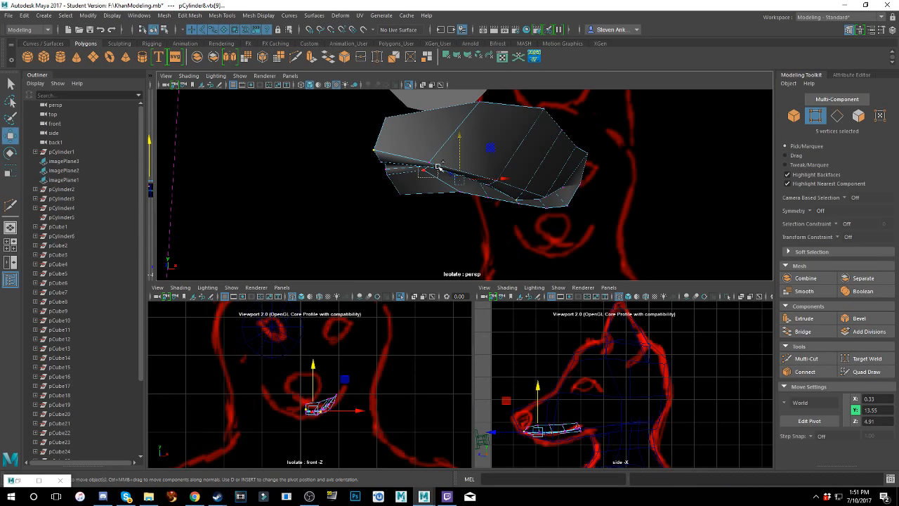
left_click_drag(448, 156, 448, 156, "shift")
key("3")
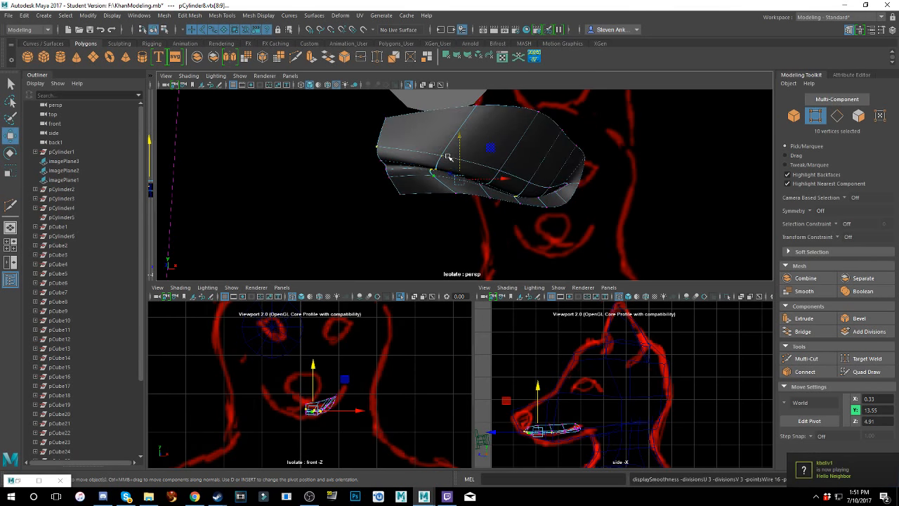
left_click_drag(458, 146, 458, 152)
key("ctrl+z")
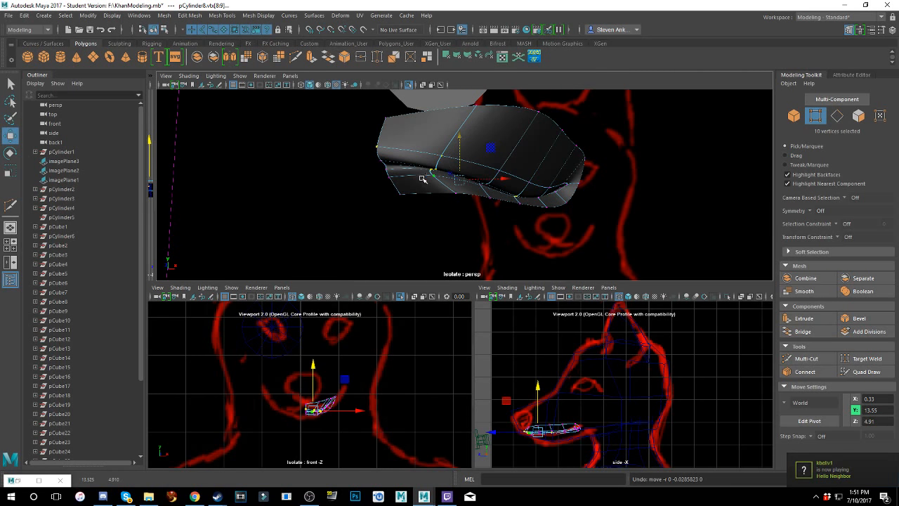
- Select three inner lip vertices near the front of the mouth and move them to X 0.37, Y 13.51
left_click(427, 182)
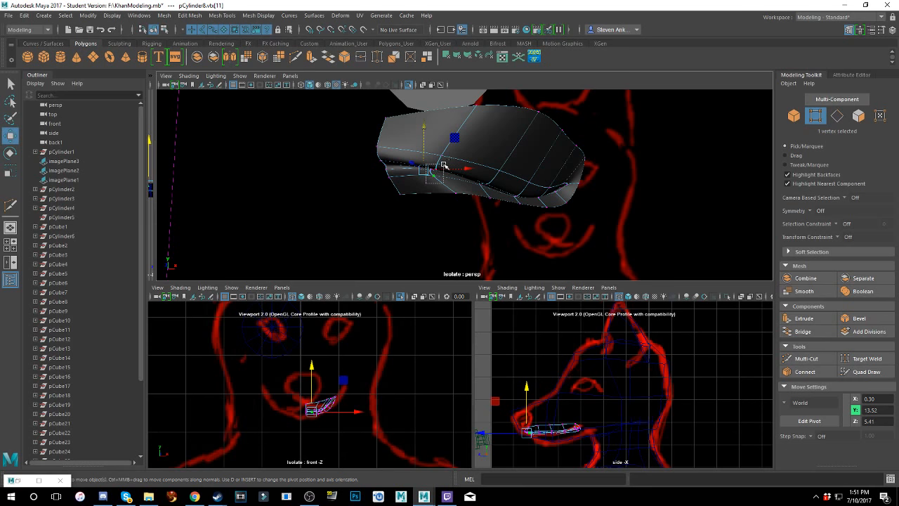
left_click_drag(443, 164, 422, 135, "shift")
scroll(441, 143, "up", 4)
left_click(404, 170, "ctrl")
scroll(410, 155, "down", 3)
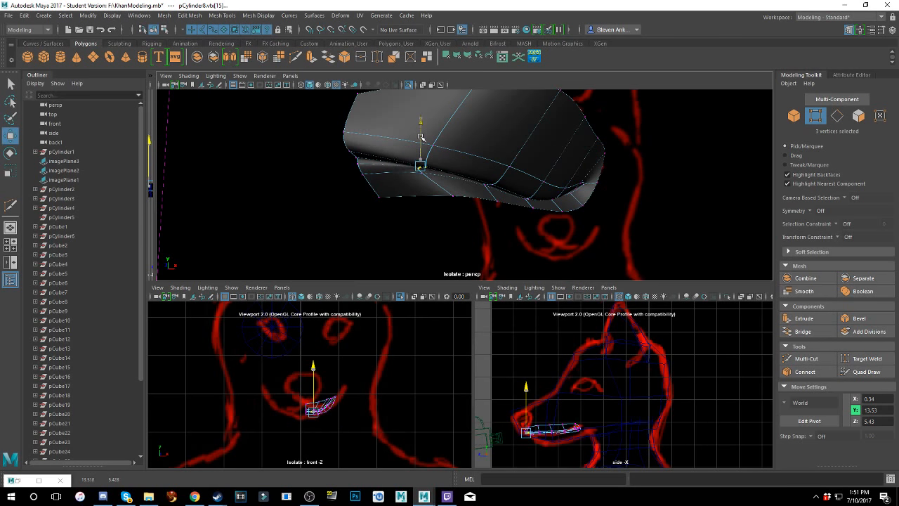
left_click_drag(467, 166, 443, 191, "alt")
left_click_drag(493, 226, 509, 227)
left_click_drag(511, 227, 410, 226, "alt")
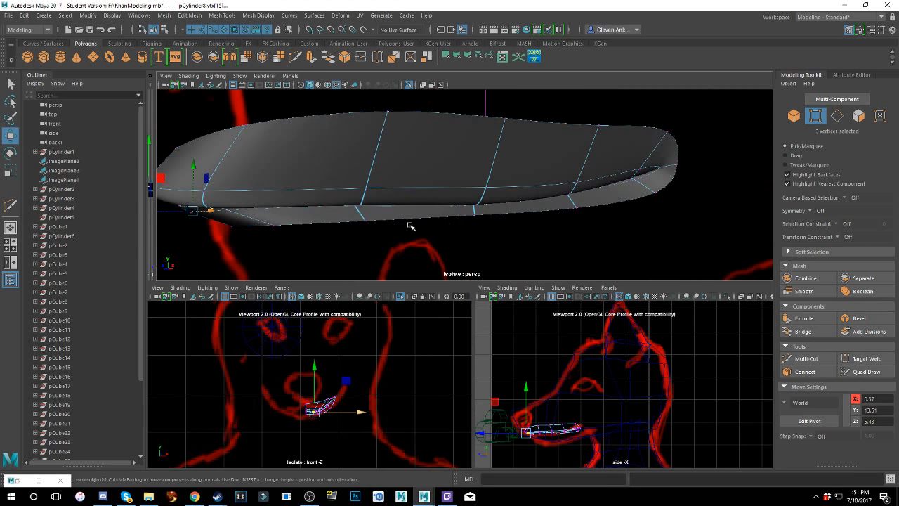
left_click_drag(224, 204, 305, 197, "alt")
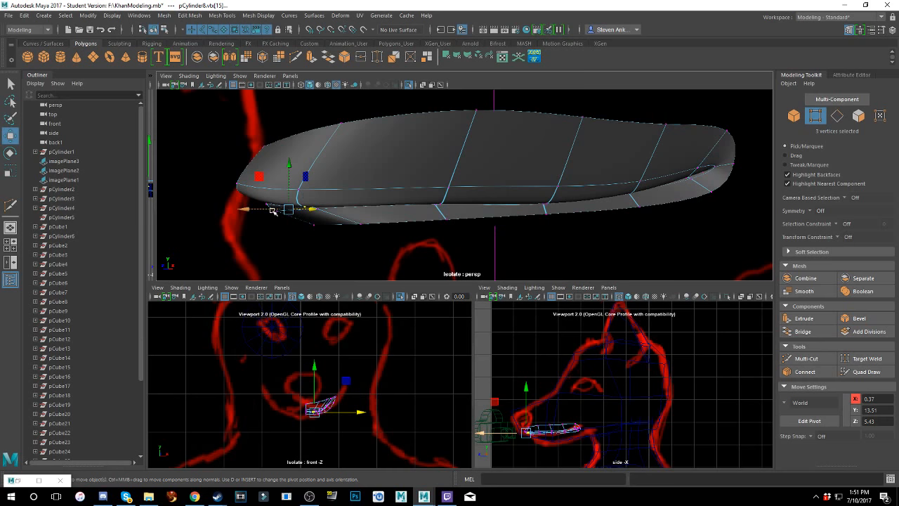
left_click_drag(420, 199, 406, 195, "alt")
middle_click_drag(406, 195, 476, 218, "alt")
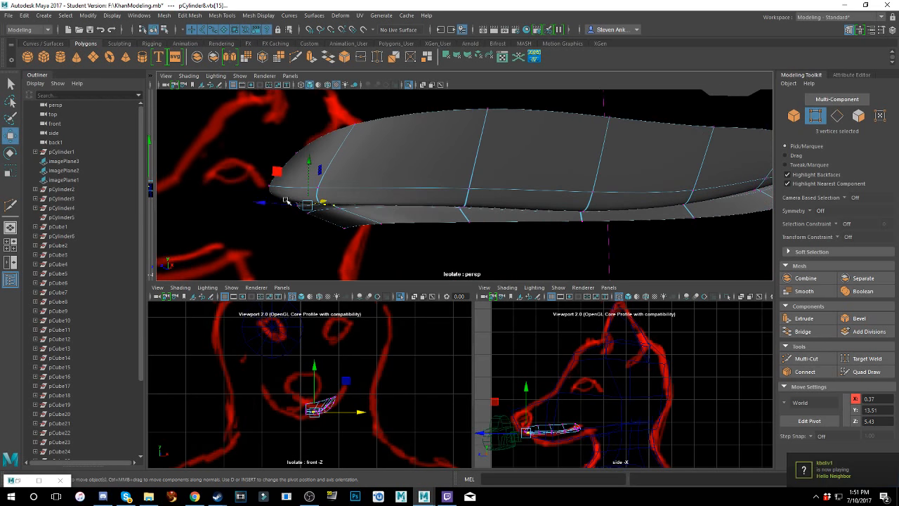
- Display the lip mesh unsmoothed and return it to vertex mode
key("1")
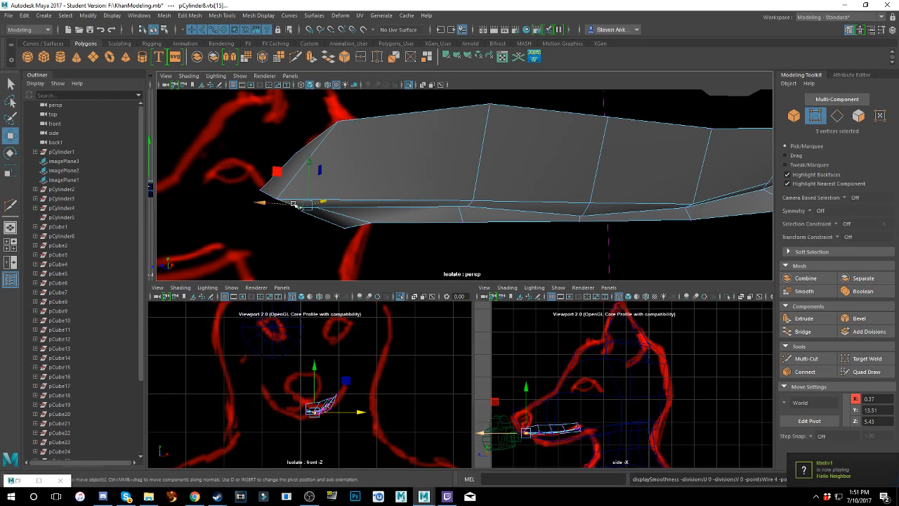
middle_click_drag(335, 182, 377, 195, "alt")
left_click(334, 173)
left_click(337, 178)
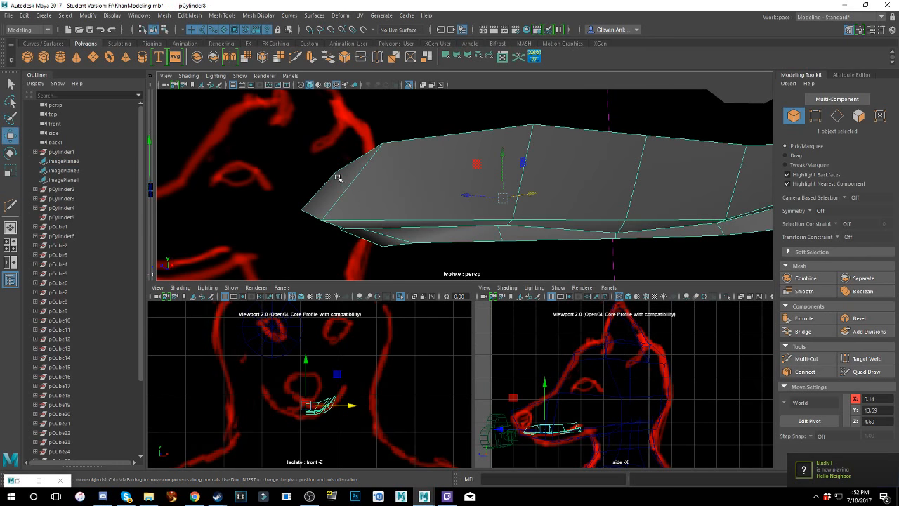
right_click_drag(341, 183, 309, 184)
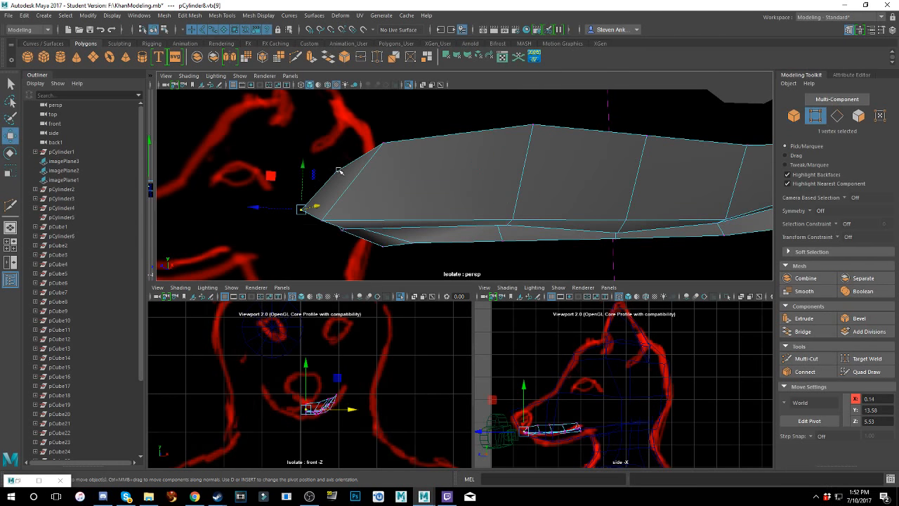
- Move the upper vertex at the front end of the lip mesh forward and down
left_click(338, 172)
left_click_drag(304, 173, 271, 211)
left_click_drag(243, 247, 237, 247)
left_click_drag(387, 215, 431, 257, "alt")
- Move the neighbouring upper-edge vertex at the muzzle front to X 0.56, Y 13.79, Z 5.60
left_click(484, 239)
left_click_drag(449, 223, 531, 222, "alt")
left_click_drag(567, 193, 452, 203)
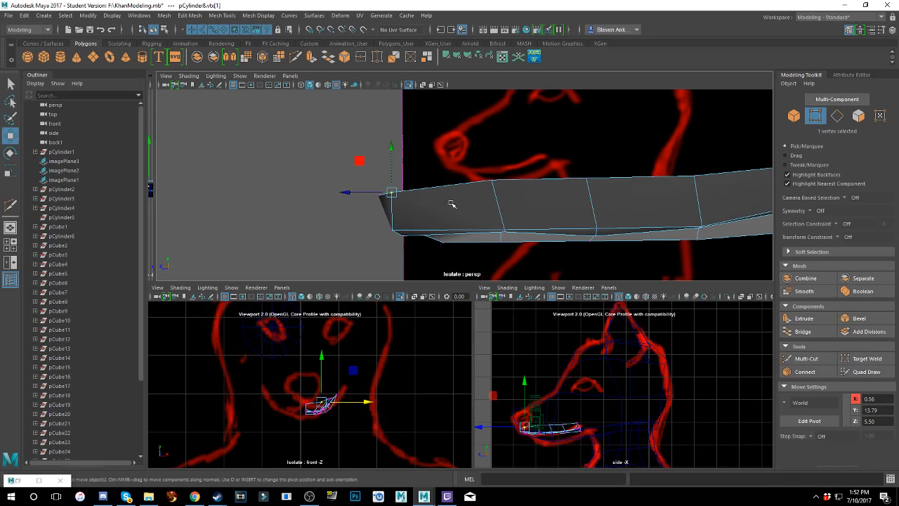
left_click_drag(364, 196, 646, 172)
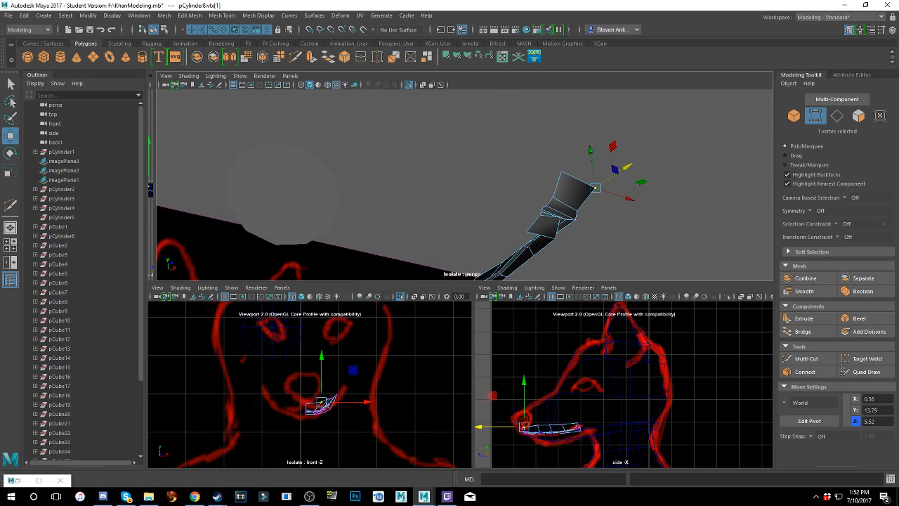
left_click_drag(595, 248, 486, 275, "alt")
scroll(524, 200, "up", 2)
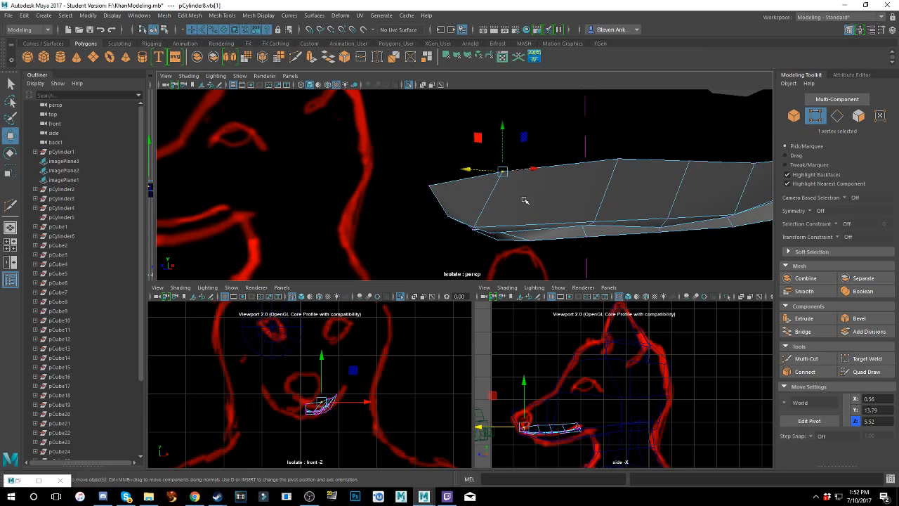
mouse_move(530, 200)
left_mouse_down("alt")
mouse_move(506, 190)
mouse_move(517, 201)
mouse_move(526, 190)
mouse_move(524, 199)
left_mouse_up("alt")
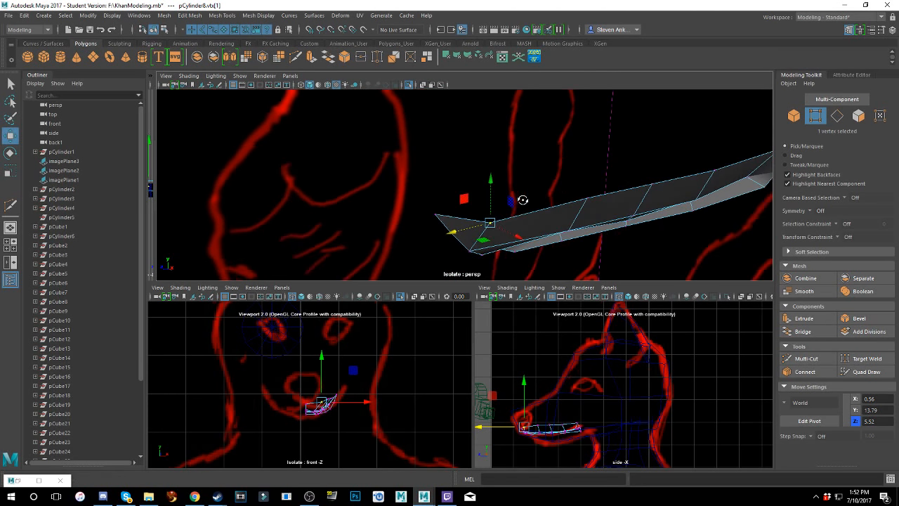
left_click_drag(466, 229, 460, 229)
left_click_drag(460, 229, 608, 201, "alt")
middle_click_drag(608, 201, 477, 234, "alt")
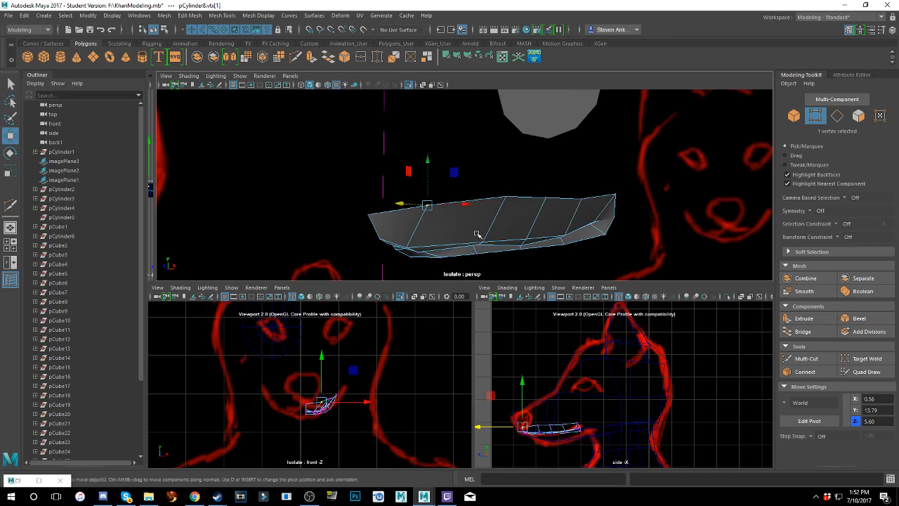
right_click_drag(477, 234, 479, 204, "alt")
- Return the lip mesh to vertex mode and lower the next upper-edge vertex behind the muzzle front
left_click(519, 195)
left_click(514, 202)
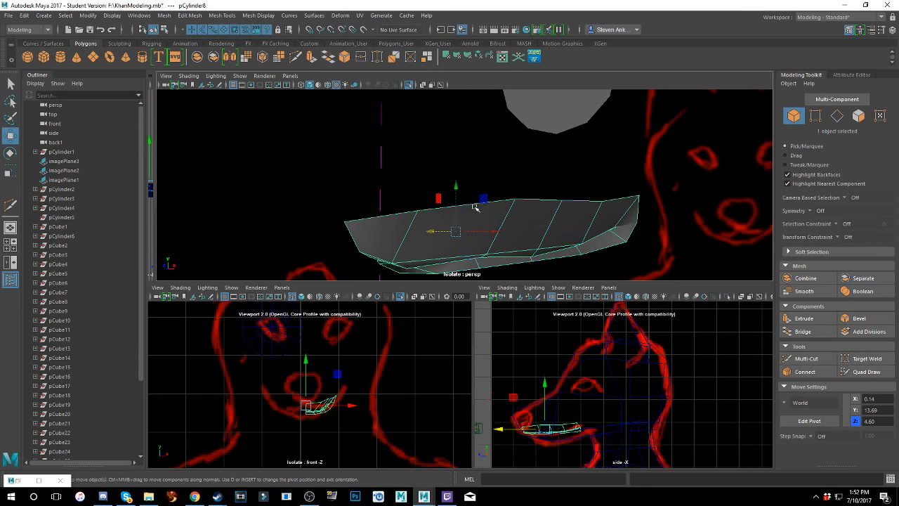
left_click(513, 202)
left_click_drag(516, 179, 490, 211)
left_click_drag(522, 219, 479, 224, "alt")
- Lower the following upper-edge vertex, midway along the lip, to Y 13.79
left_click(560, 210)
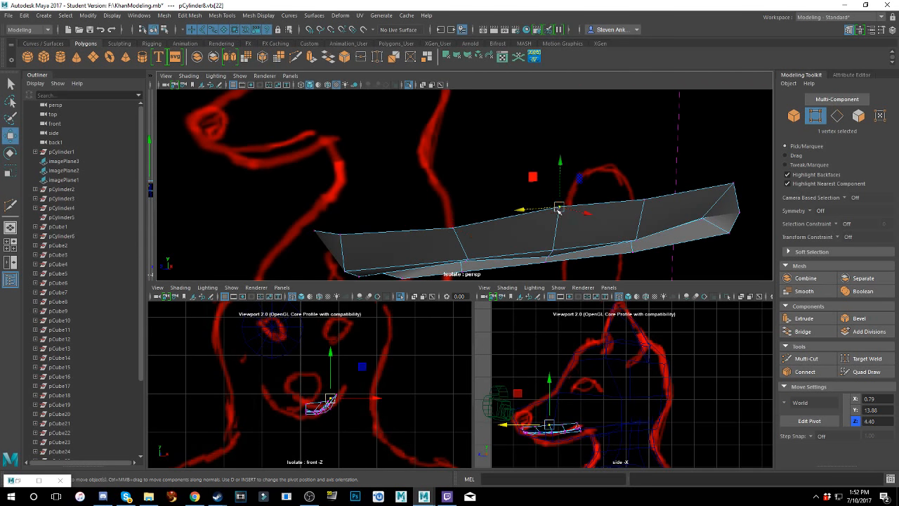
left_click_drag(561, 181, 529, 221)
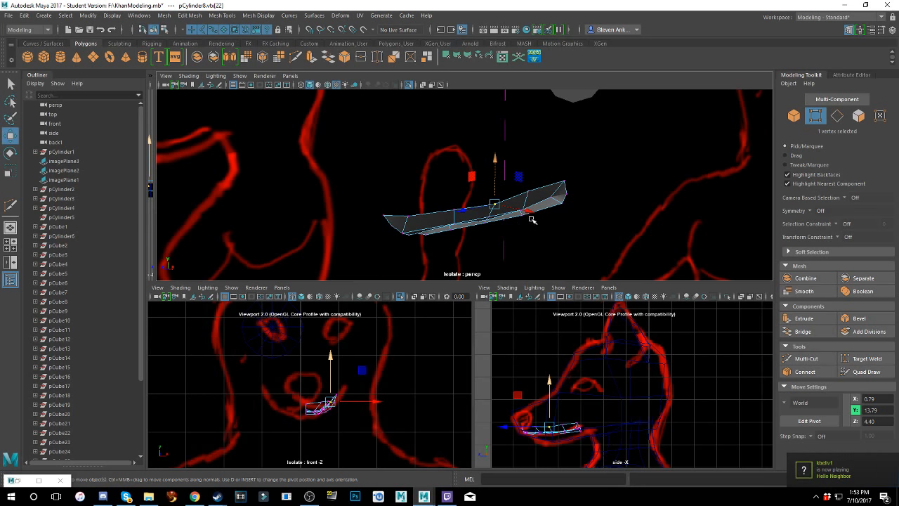
left_click_drag(419, 186, 458, 183, "alt")
scroll(443, 178, "up", 3)
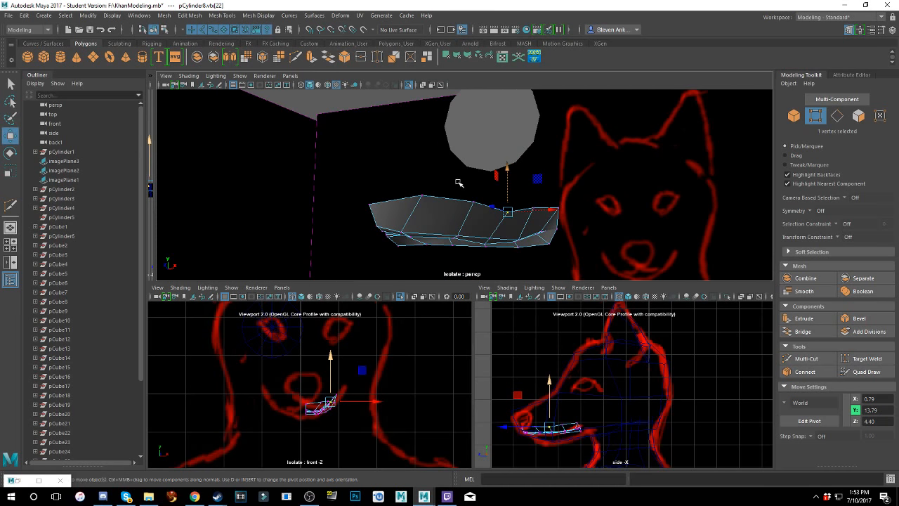
- Display the lip mesh smoothed and return to object mode with nothing selected
key("3")
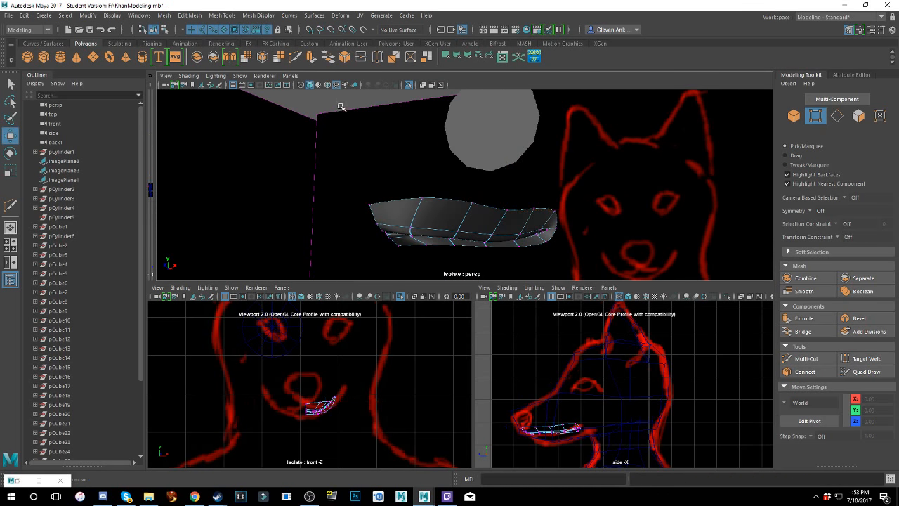
right_click_drag(343, 108, 382, 93)
left_click(476, 177)
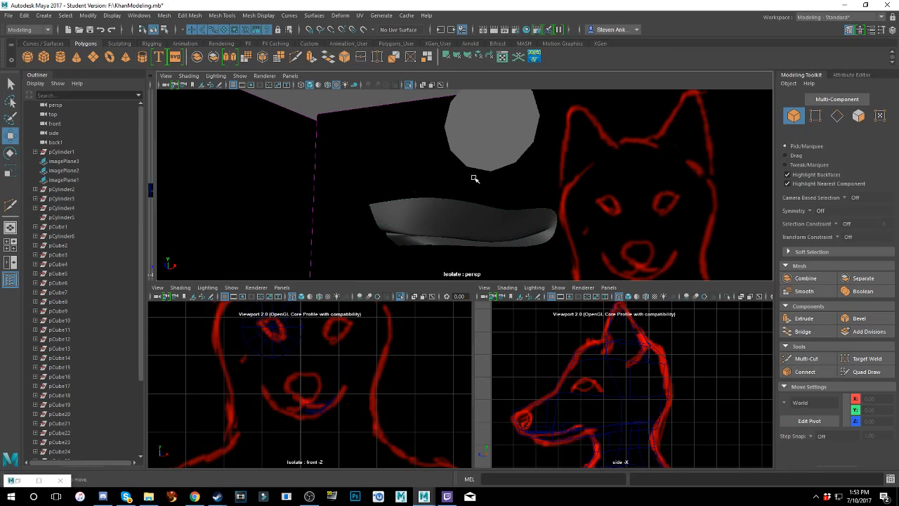
- Examine the smoothed lip shape from several sides and select the round disc mesh near the eye
scroll(482, 178, "up", 8)
left_click_drag(490, 160, 425, 192, "alt")
scroll(475, 182, "down", 3)
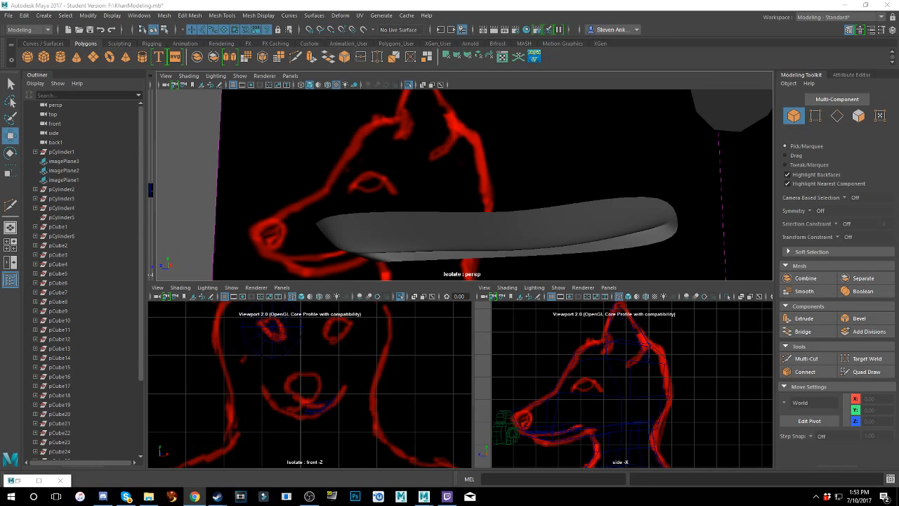
left_click_drag(618, 237, 630, 219, "alt")
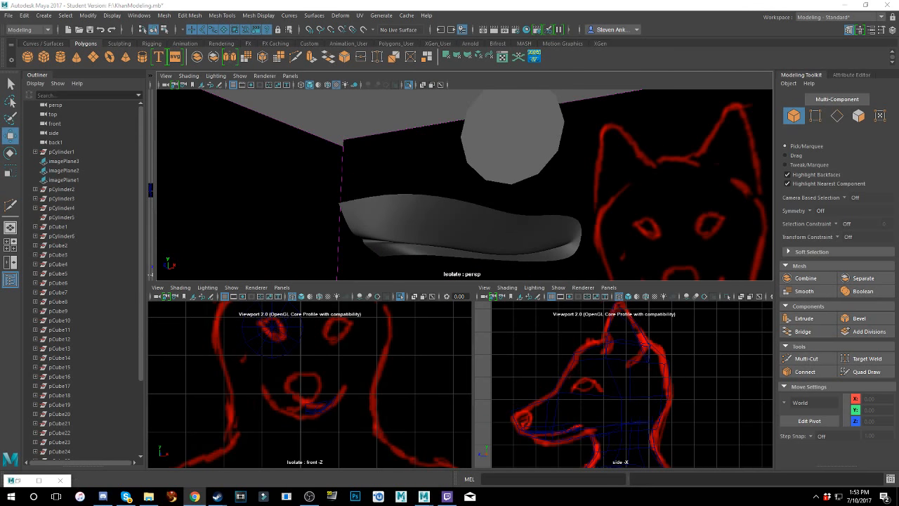
mouse_move(557, 238)
left_mouse_down("alt")
mouse_move(526, 235)
mouse_move(573, 219)
mouse_move(592, 193)
mouse_move(536, 200)
mouse_move(555, 209)
mouse_move(535, 212)
mouse_move(538, 201)
mouse_move(572, 199)
mouse_move(584, 227)
mouse_move(629, 212)
mouse_move(614, 192)
mouse_move(583, 203)
mouse_move(515, 187)
mouse_move(602, 137)
mouse_move(518, 271)
left_mouse_up("alt")
left_click(457, 166)
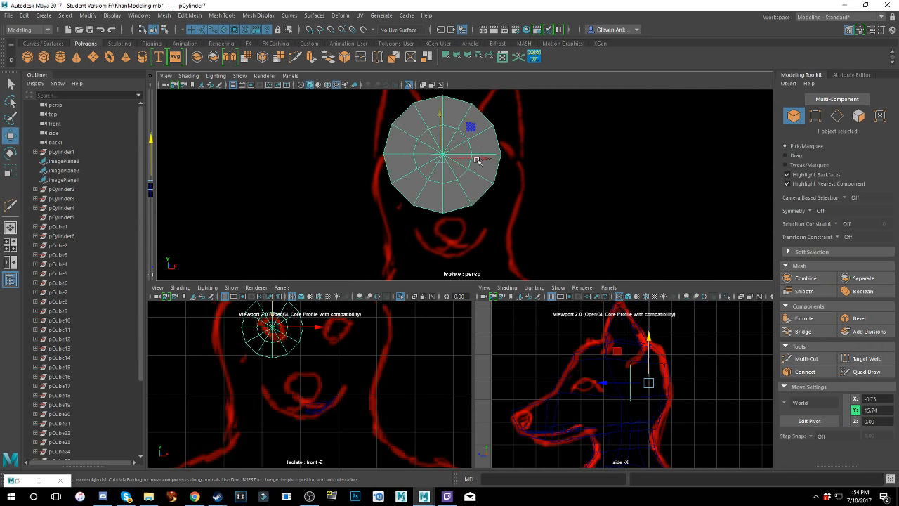
- Move the round disc forward along the depth axis to Z 2.13, level with the eye in the side reference
middle_click_drag(477, 162, 508, 255, "alt")
right_click_drag(508, 255, 532, 219, "alt")
mouse_move(532, 220)
middle_mouse_down("alt")
mouse_move(528, 205)
mouse_move(521, 222)
middle_mouse_up("alt")
right_click_drag(521, 222, 525, 200, "alt")
middle_click_drag(525, 200, 549, 124, "alt")
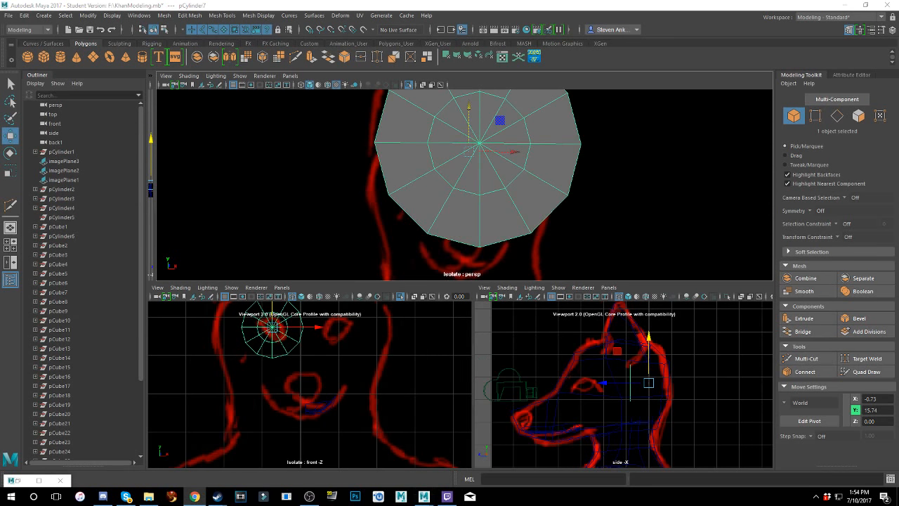
middle_click_drag(555, 167, 558, 218, "alt")
scroll(559, 187, "up", 5)
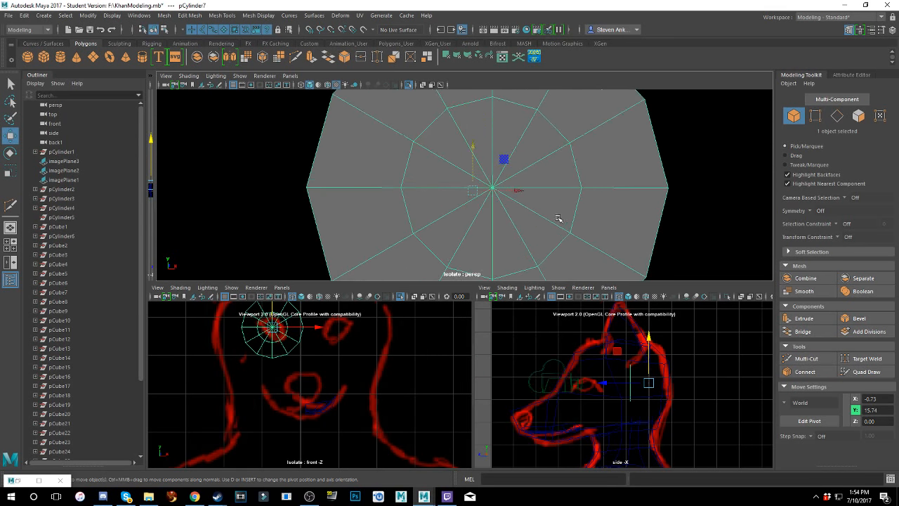
scroll(556, 209, "down", 5)
left_click_drag(557, 208, 563, 208, "alt")
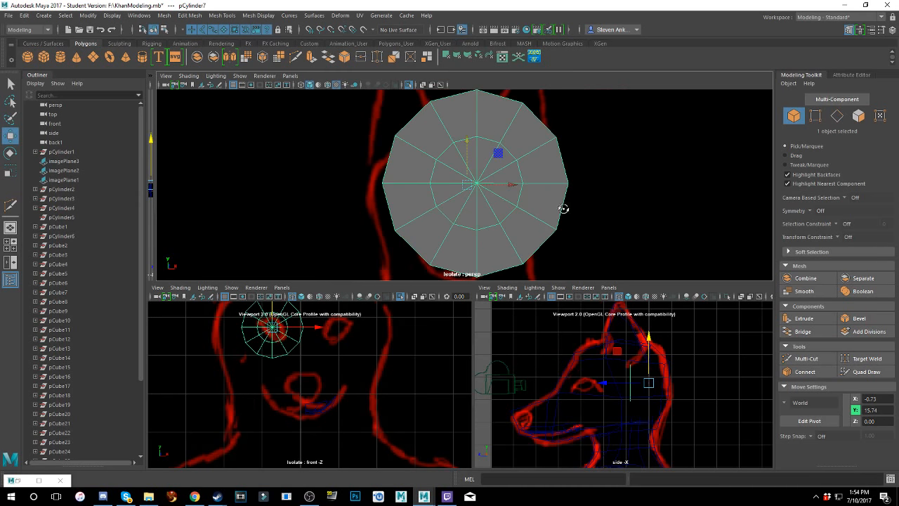
middle_click_drag(563, 208, 525, 224, "alt")
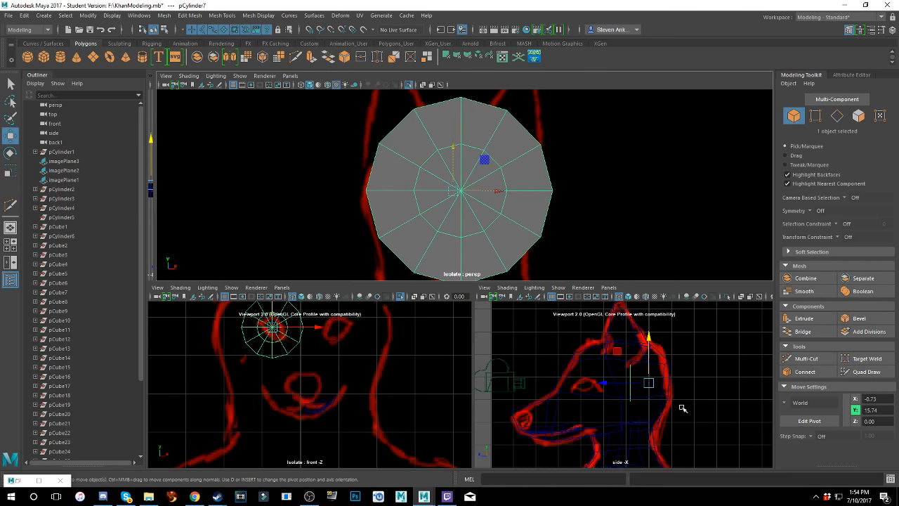
left_click_drag(615, 388, 566, 384)
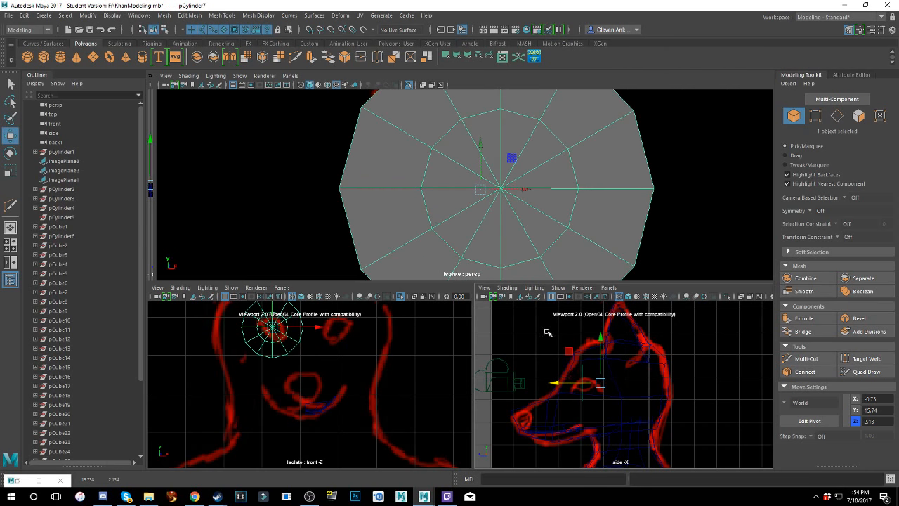
- Move the disc across the face to X 0.99, centered over the other eye in the front reference
scroll(492, 216, "down", 6)
mouse_move(511, 229)
left_mouse_down("alt")
mouse_move(546, 219)
mouse_move(528, 216)
mouse_move(502, 229)
mouse_move(507, 223)
left_mouse_up("alt")
middle_click_drag(488, 208, 421, 233, "alt")
left_click_drag(431, 229, 450, 233, "alt")
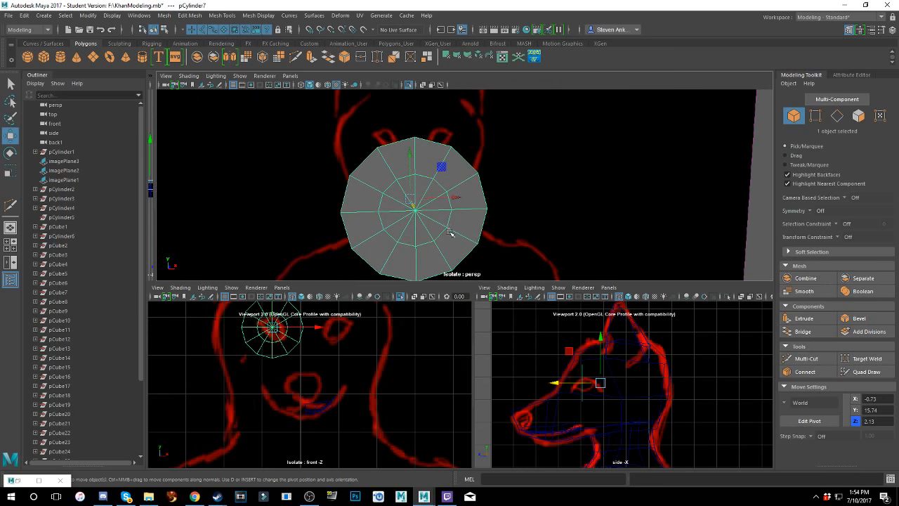
left_click_drag(441, 199, 575, 197)
middle_click_drag(592, 185, 469, 193, "alt")
left_click_drag(479, 207, 469, 197, "alt")
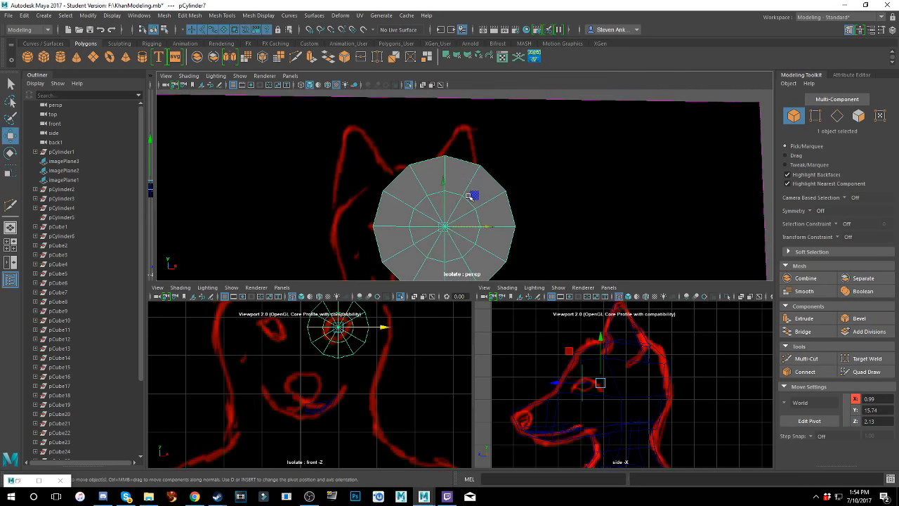
middle_click_drag(469, 196, 504, 176, "alt")
left_click_drag(504, 176, 512, 211, "alt")
right_click_drag(511, 211, 560, 222, "alt")
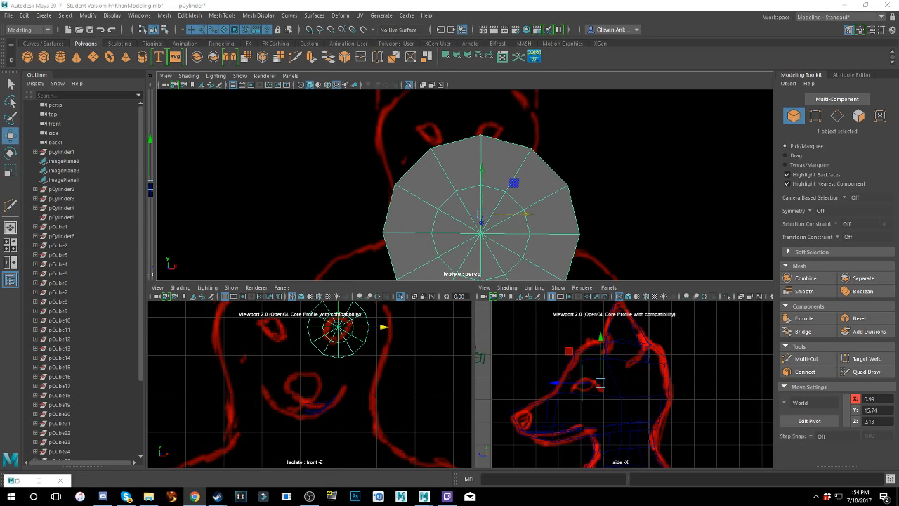
- Switch the disc to vertex mode and select all 12 vertices of its inner ring
scroll(541, 157, "up", 4)
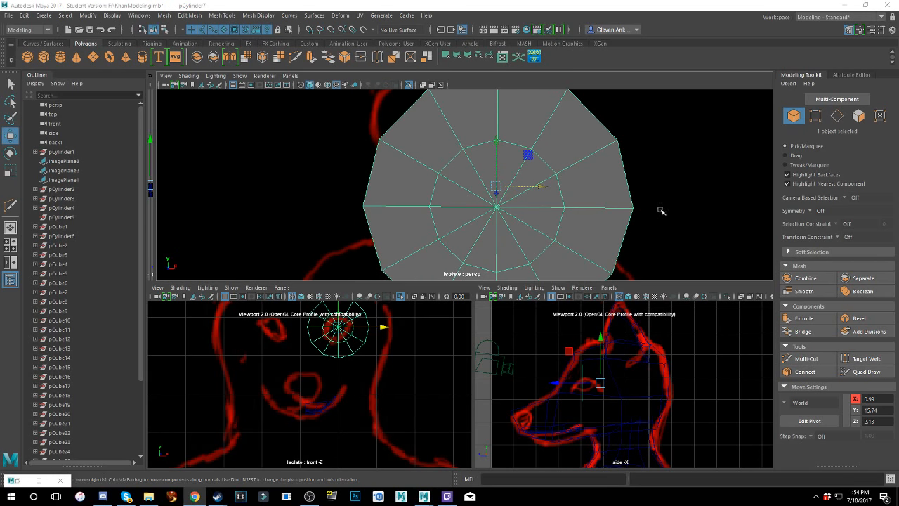
left_click_drag(372, 183, 382, 168, "alt")
right_click_drag(561, 153, 561, 123)
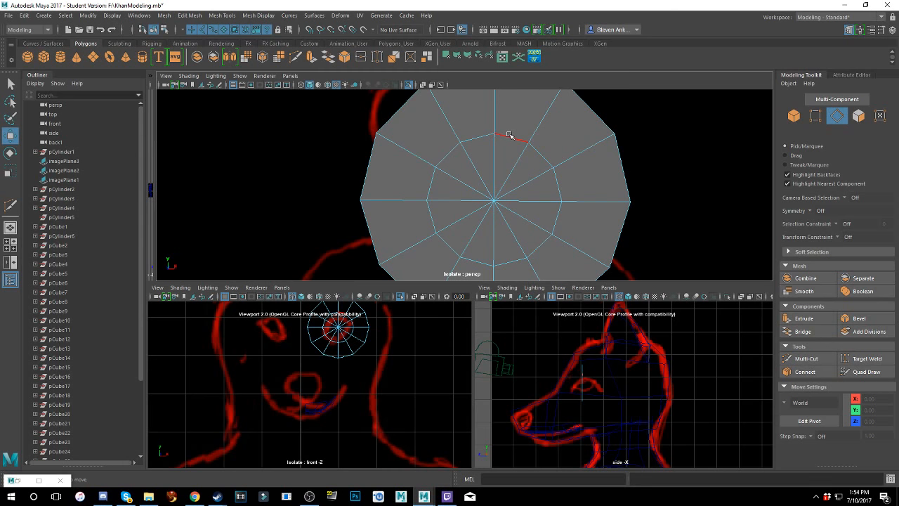
scroll(509, 134, "down", 2)
right_click_drag(502, 141, 450, 137)
left_click(458, 152)
scroll(459, 152, "up", 1)
middle_click_drag(472, 155, 476, 143, "alt")
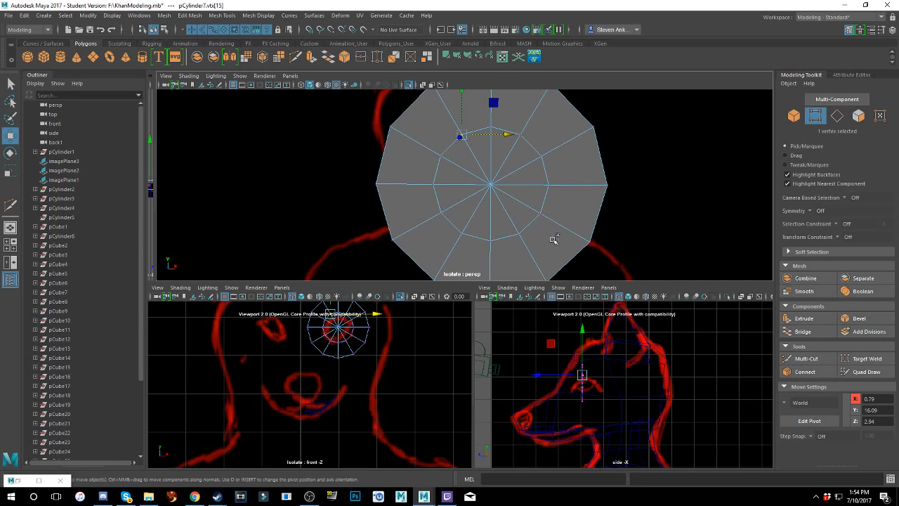
double_click(514, 234, "shift")
left_click(494, 238, "shift")
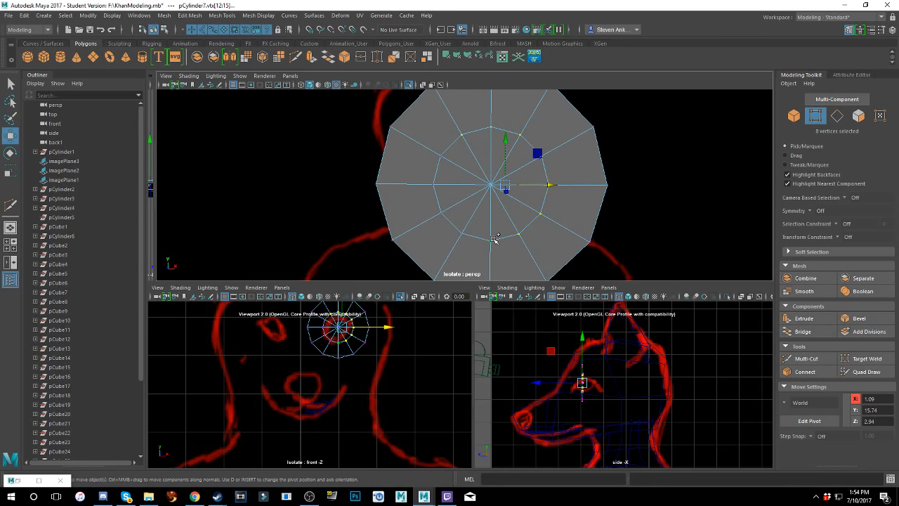
left_click(441, 212, "shift")
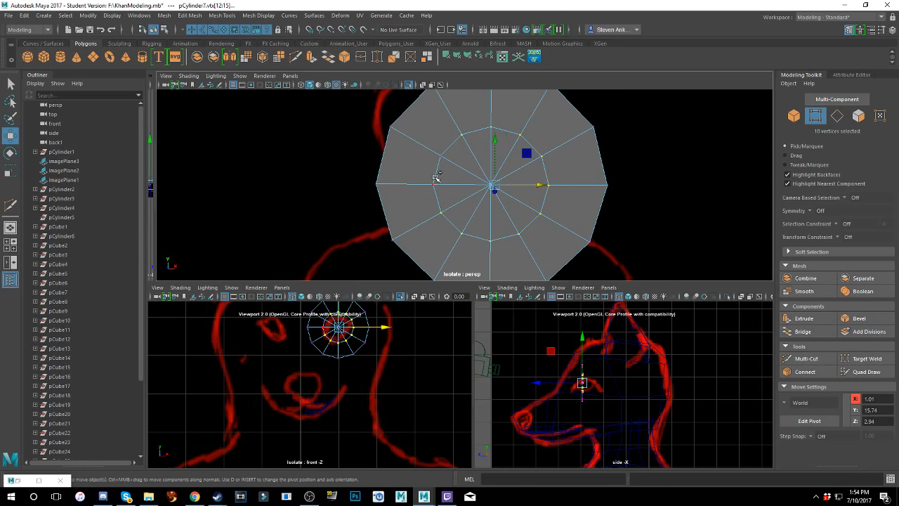
left_click(435, 182, "shift")
- Shrink the disc's inner ring uniformly and widen it slightly along X, discarding a trial rotation
key("r")
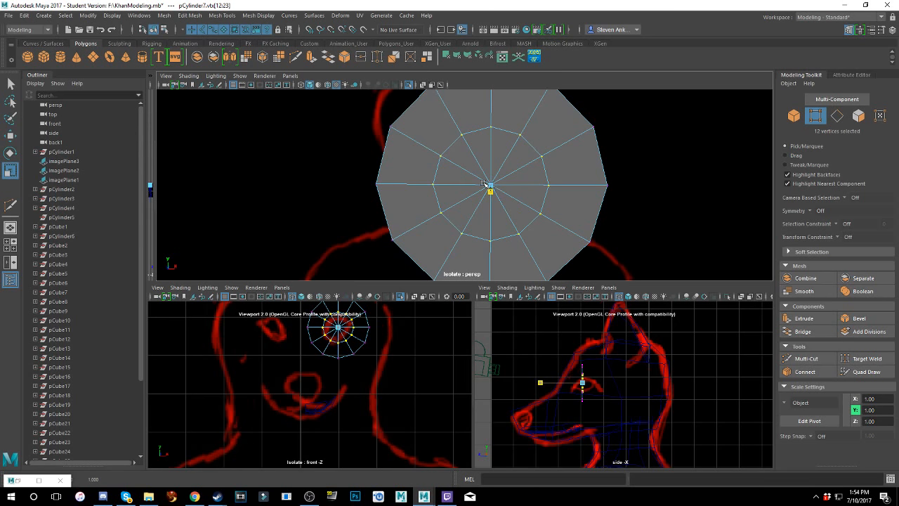
left_click_drag(483, 182, 473, 180)
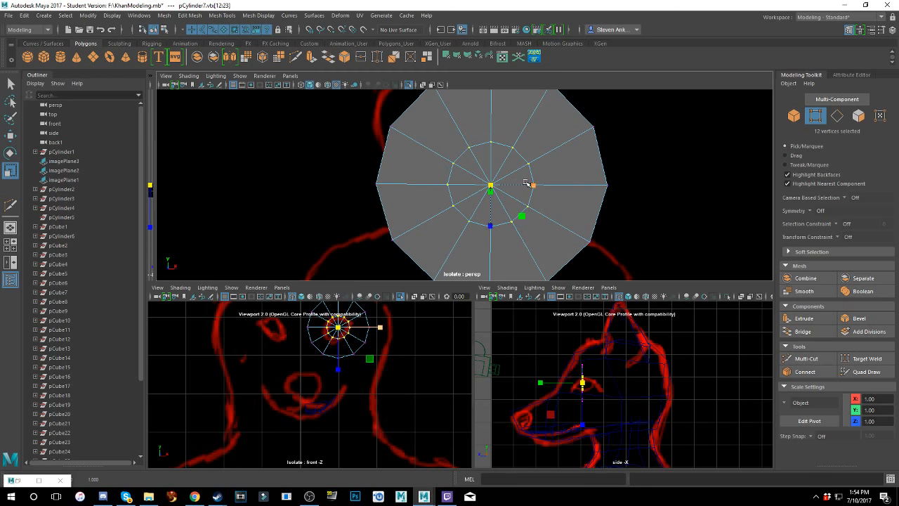
left_click_drag(528, 184, 522, 166)
key("e")
key("ctrl+z")
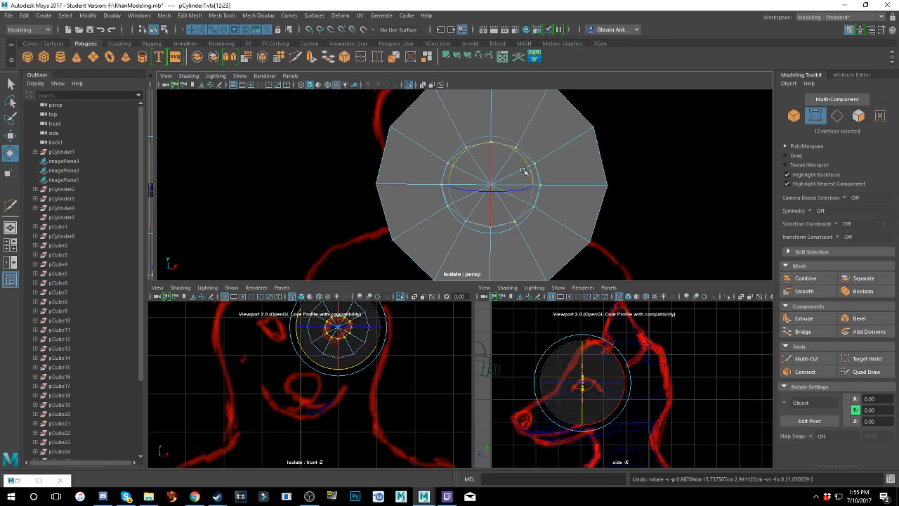
- Scale the selected inner ring down a little further around its center
scroll(545, 211, "up", 1)
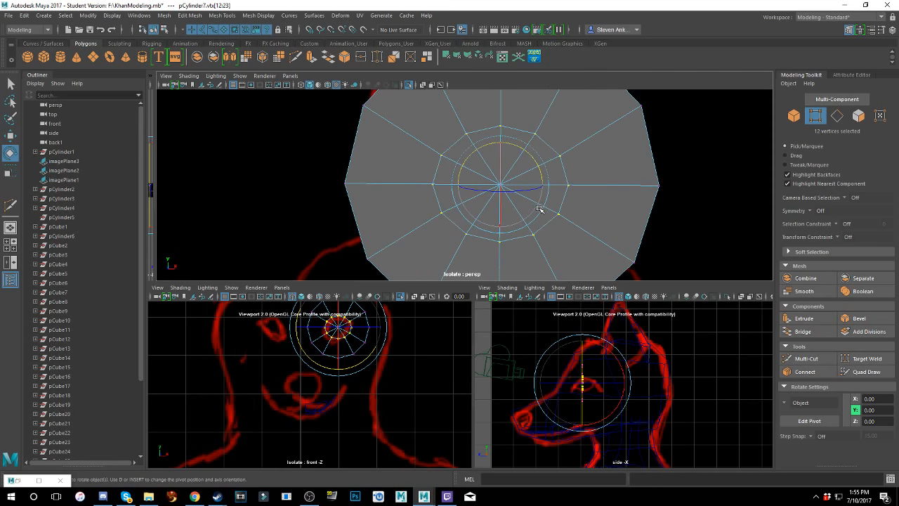
middle_click_drag(537, 201, 527, 213, "alt")
scroll(527, 215, "down", 1)
scroll(461, 208, "up", 1)
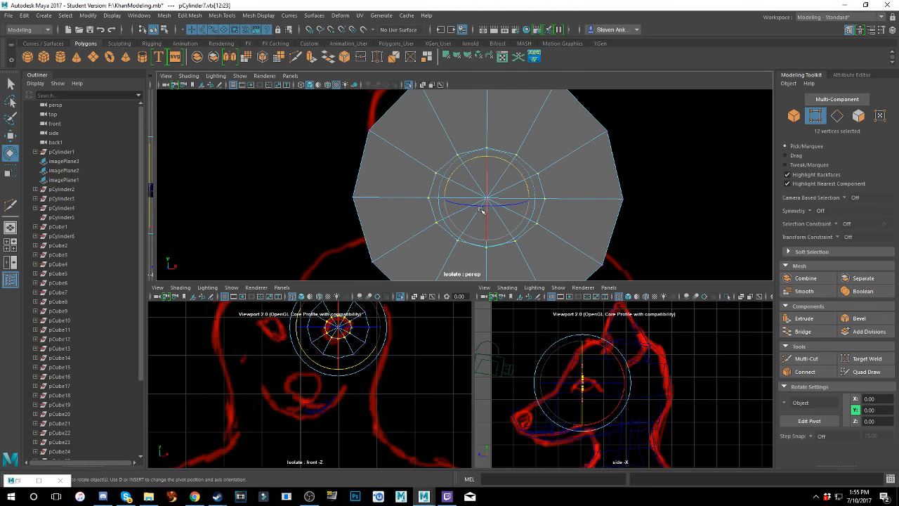
key("r")
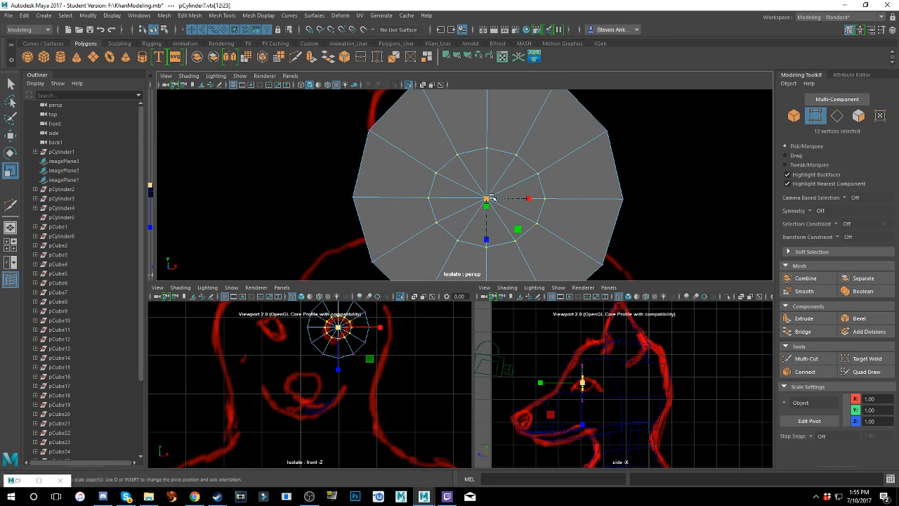
mouse_move(491, 198)
left_mouse_down()
mouse_move(469, 195)
mouse_move(497, 199)
left_mouse_up()
- Try nudging the inner ring sideways and downward off the disc's center, and undo the moves
key("w")
left_click_drag(479, 165, 477, 171)
left_click_drag(525, 200, 508, 190, "alt")
key("ctrl+z")
key("ctrl+z")
key("ctrl+z")
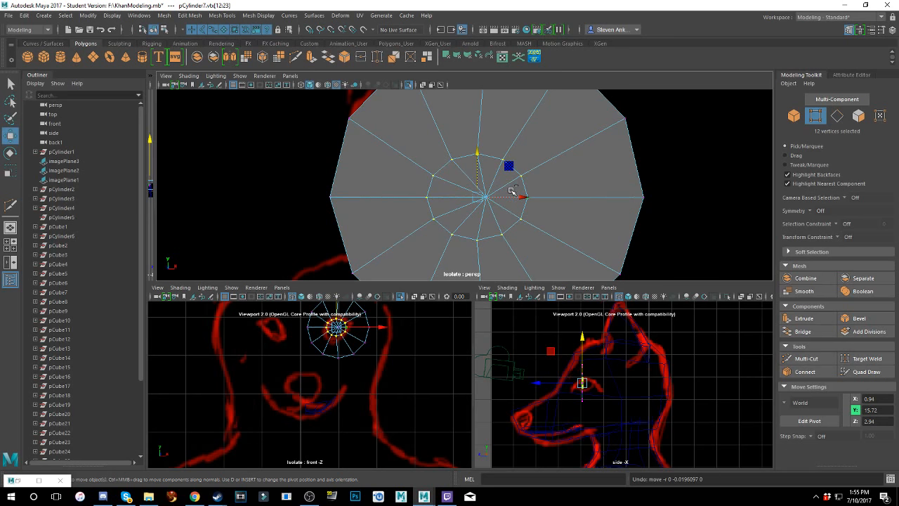
- Move the inner ring to about X 0.92 and slightly lower so it fits inside the front reference's eye outline
scroll(395, 351, "up", 6)
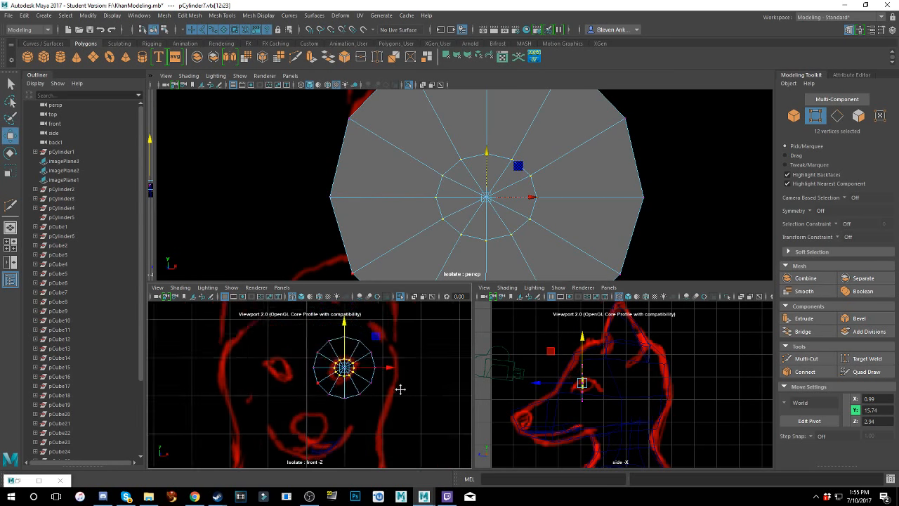
scroll(319, 425, "down", 6)
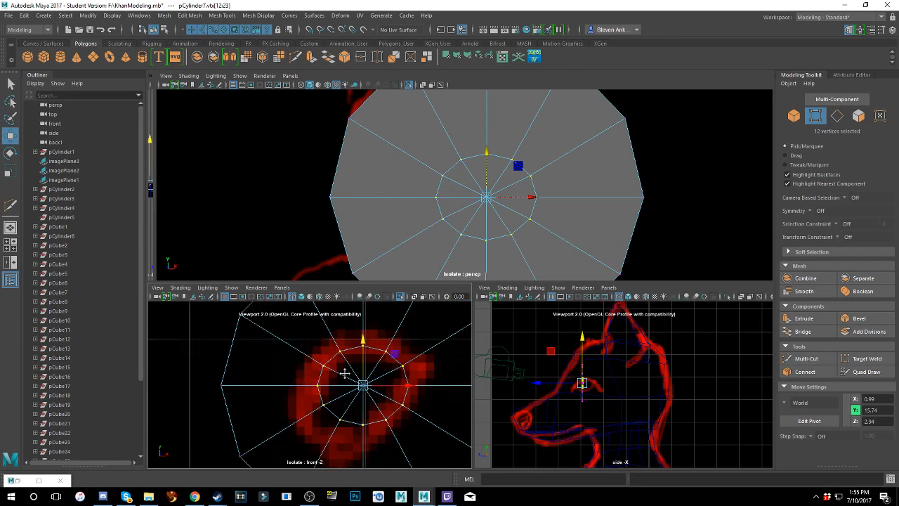
scroll(361, 395, "up", 6)
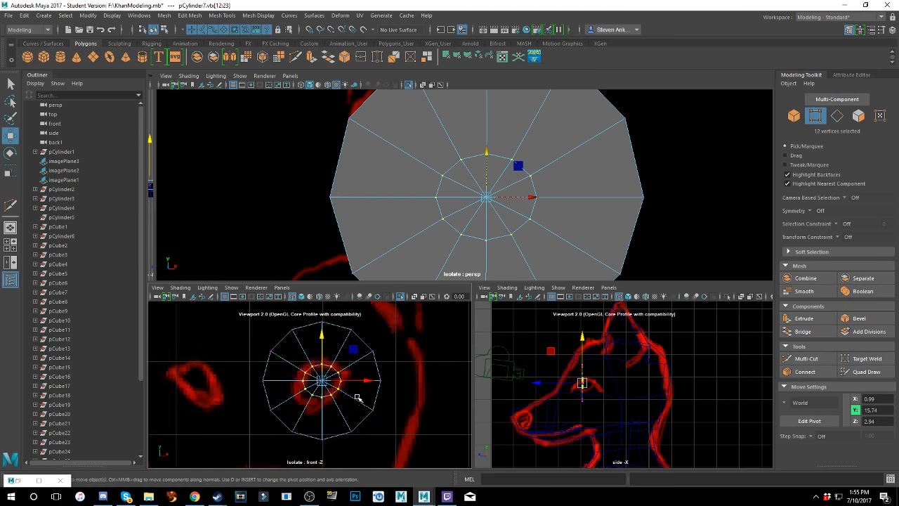
middle_click_drag(361, 396, 359, 401, "alt")
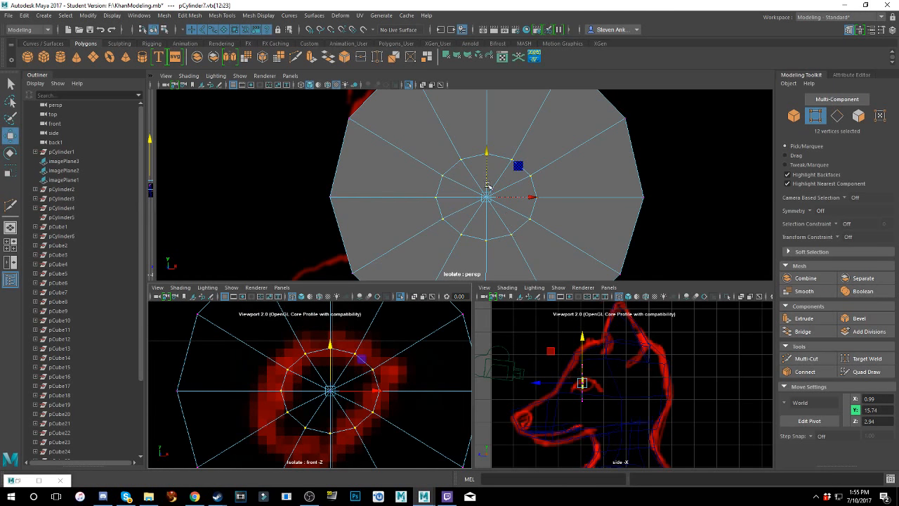
left_click_drag(518, 202, 500, 201)
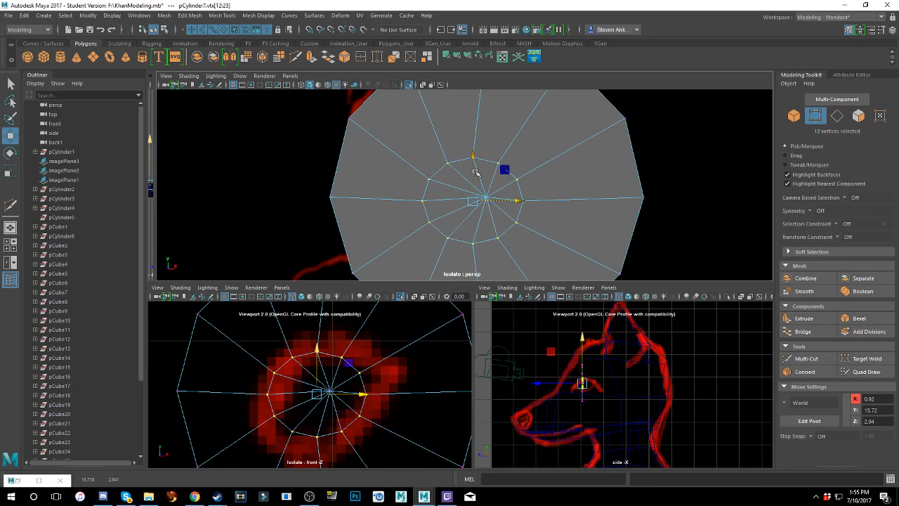
left_click_drag(474, 172, 502, 209)
- Select the disc's center vertex and reposition it to X 0.91, Y 15.69 at the middle of the inner ring
left_click(484, 199)
left_click(496, 212)
key("ctrl+z")
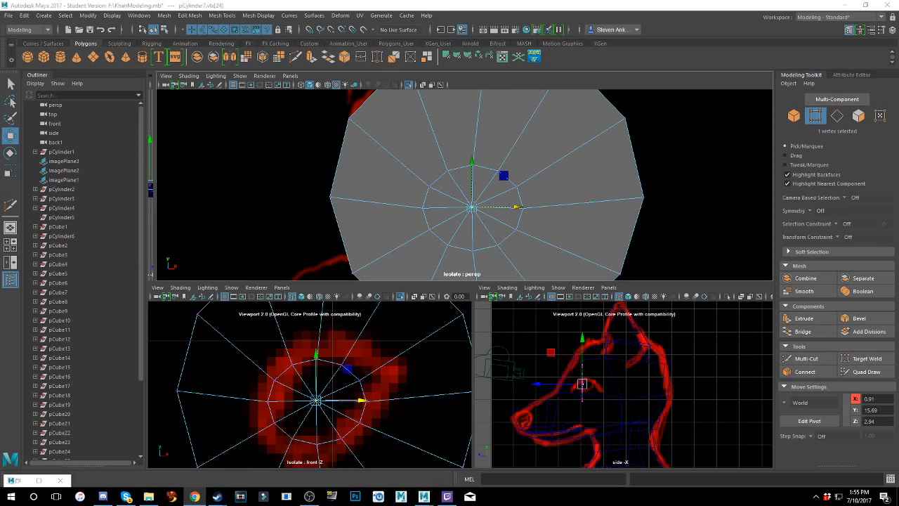
- Switch to File Explorer on the KINGSTON (F:) drive and move its window clear of the modeling screen
left_click(148, 496)
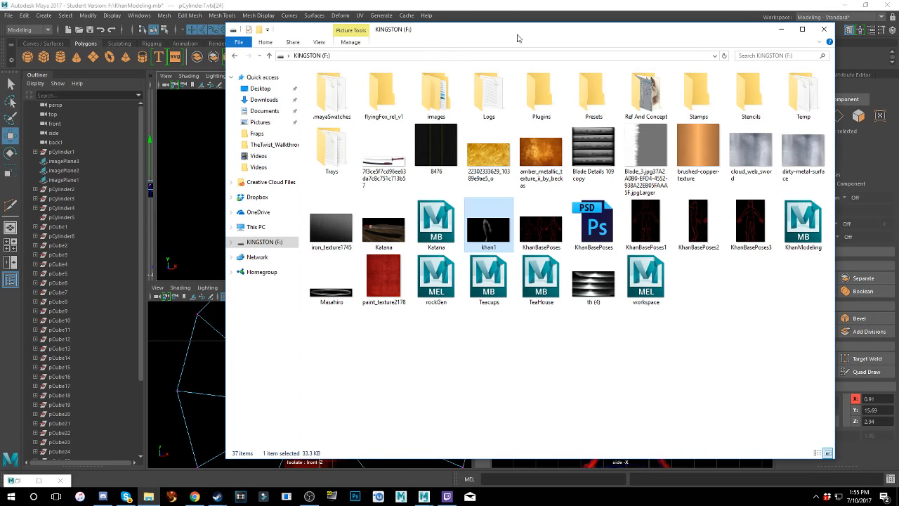
left_click_drag(518, 38, 898, 74)
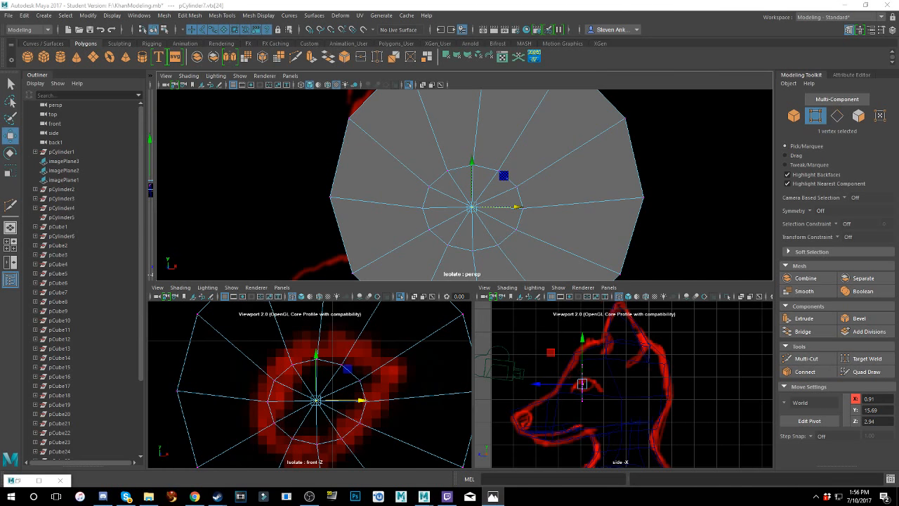
mouse_move(898, 76)
left_mouse_down()
mouse_move(646, 36)
mouse_move(498, 34)
mouse_move(897, 64)
left_mouse_up()
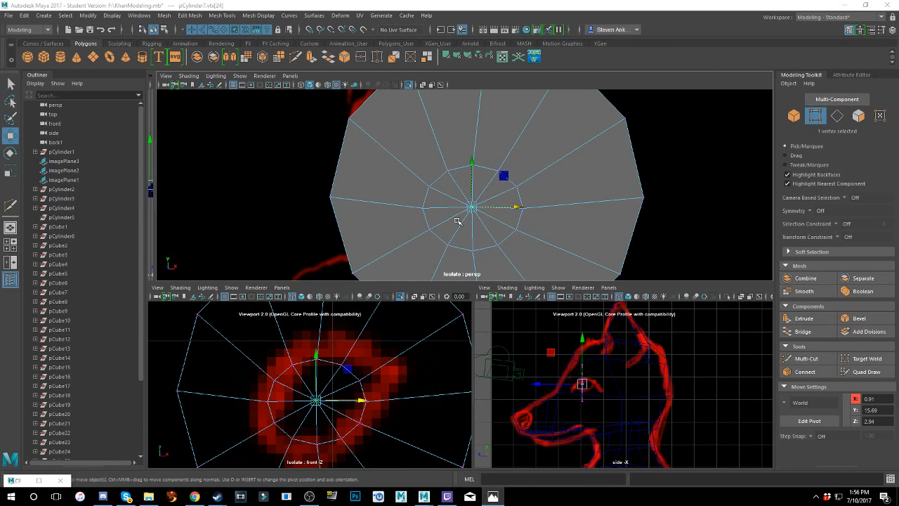
- Move the disc's center vertex to X 0.96, Y 15.73
left_click_drag(471, 185, 471, 169)
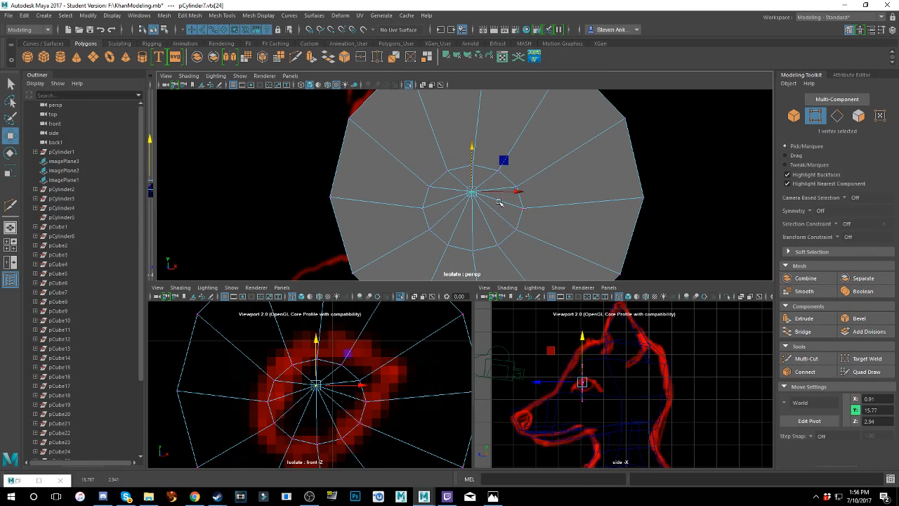
left_click_drag(512, 194, 519, 196)
left_click_drag(481, 155, 482, 162)
- Raise the three lower vertices on the outer side of the inner ring to follow the eye's slanted lower edge, the last to Y 15.63
middle_click_drag(525, 216, 514, 208, "alt")
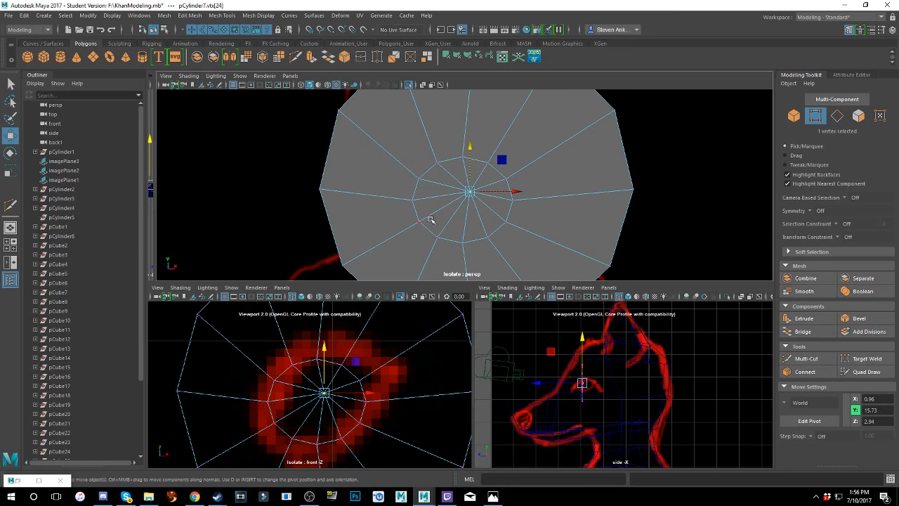
left_click(462, 245)
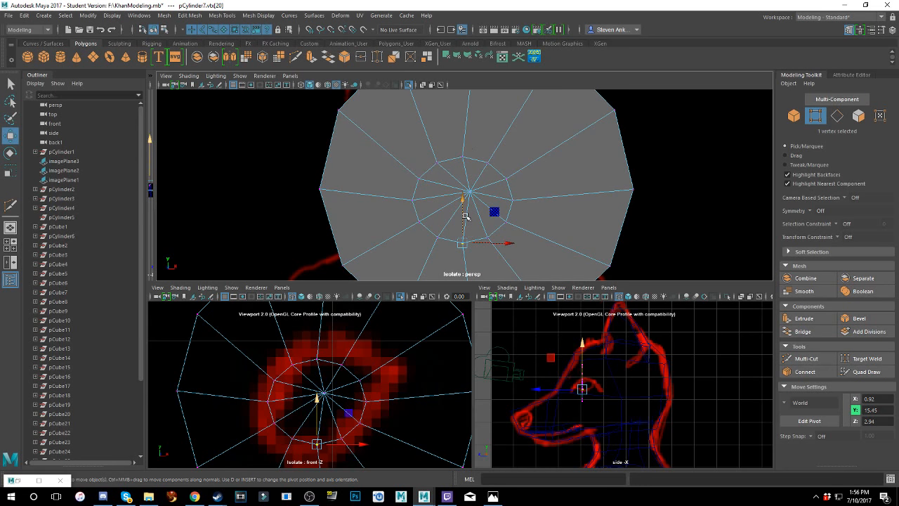
left_click_drag(463, 212, 463, 203)
left_click(490, 239)
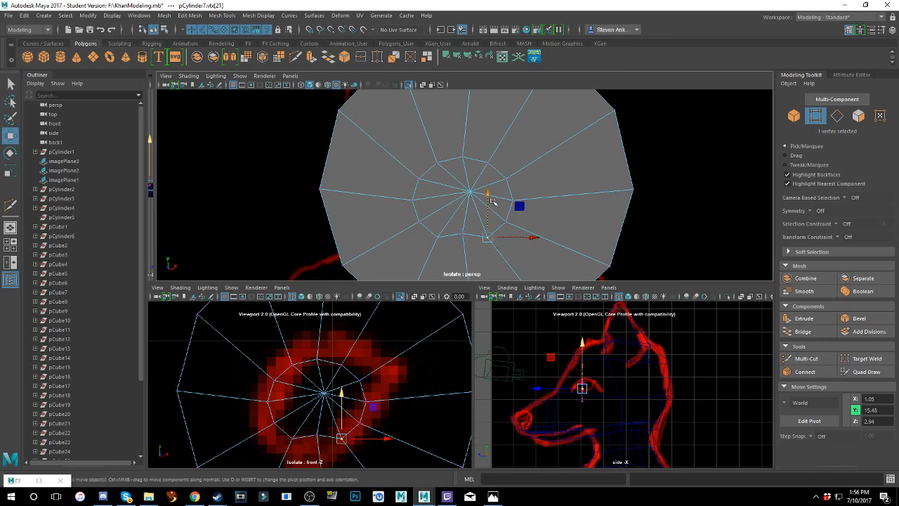
left_click(506, 222)
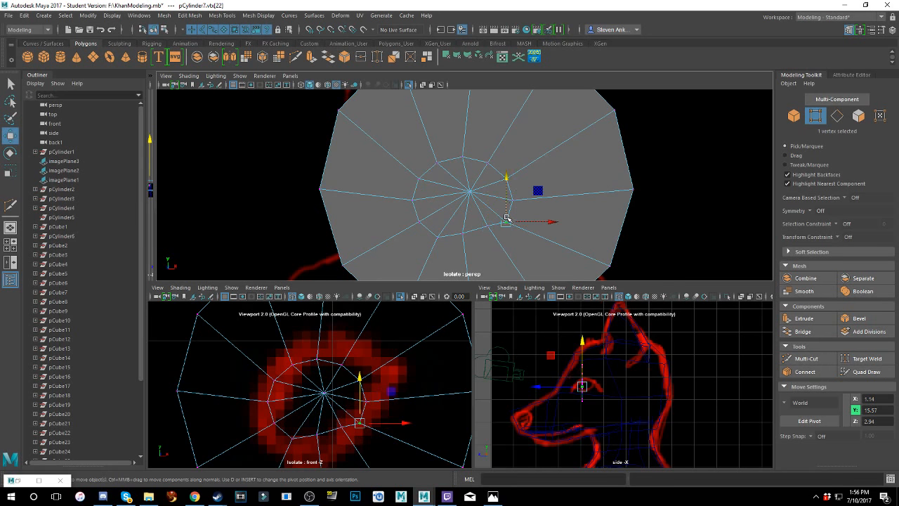
- Pull an outer-side ring vertex to X 1.21, Y 15.89 as the eye corner, and raise the neighbouring upper vertex to Y 15.91
left_click(512, 200)
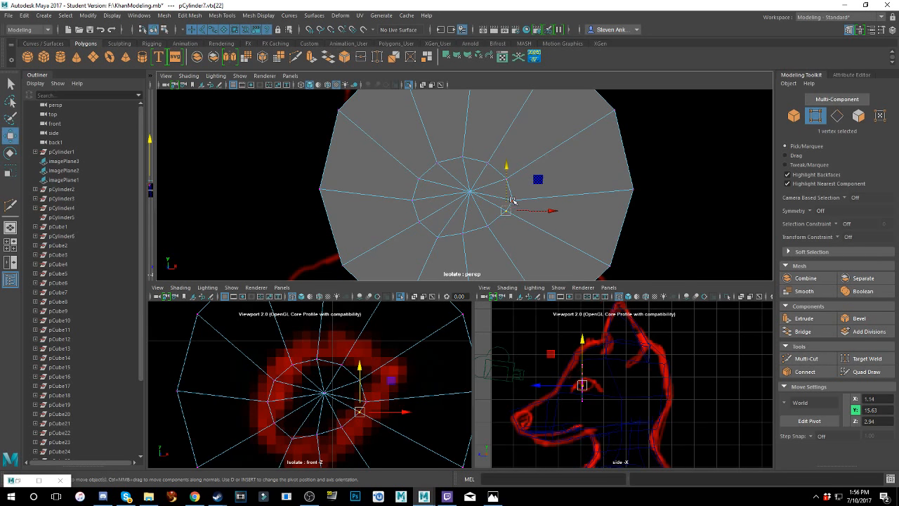
left_click_drag(513, 175, 552, 162)
left_click(505, 177)
left_click(492, 164)
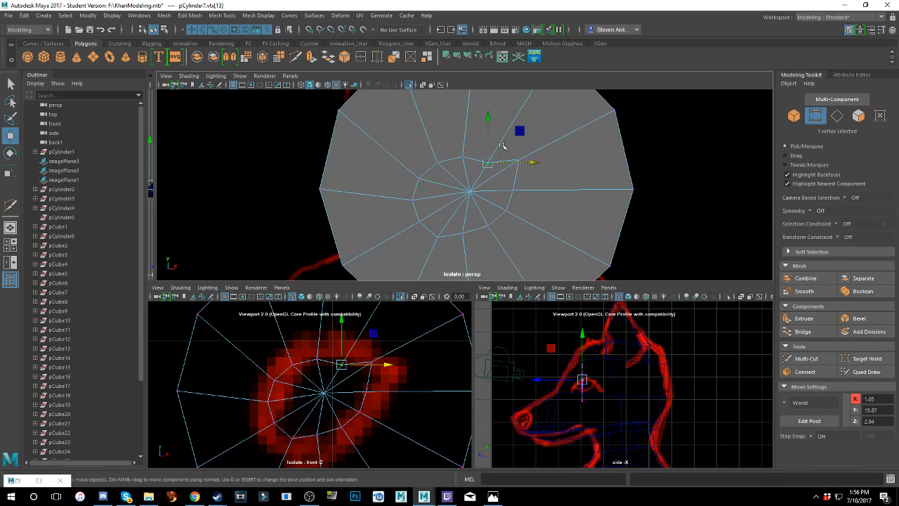
left_click_drag(488, 133, 488, 124)
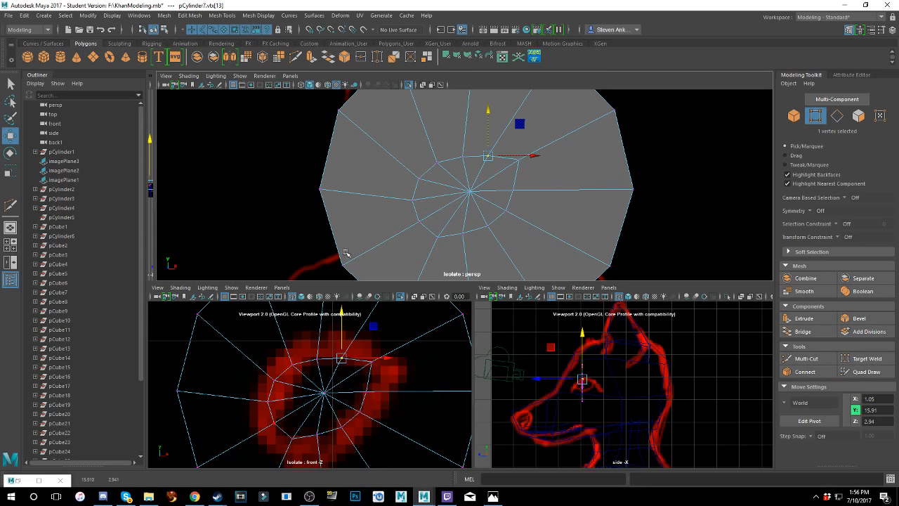
- Move the ring's lower inner-corner vertex down and outward, and shift the two vertices above it inward, the lower one to X 0.68
left_click(419, 224)
left_click_drag(434, 223, 409, 204)
left_click_drag(431, 233, 435, 234)
left_click(412, 201)
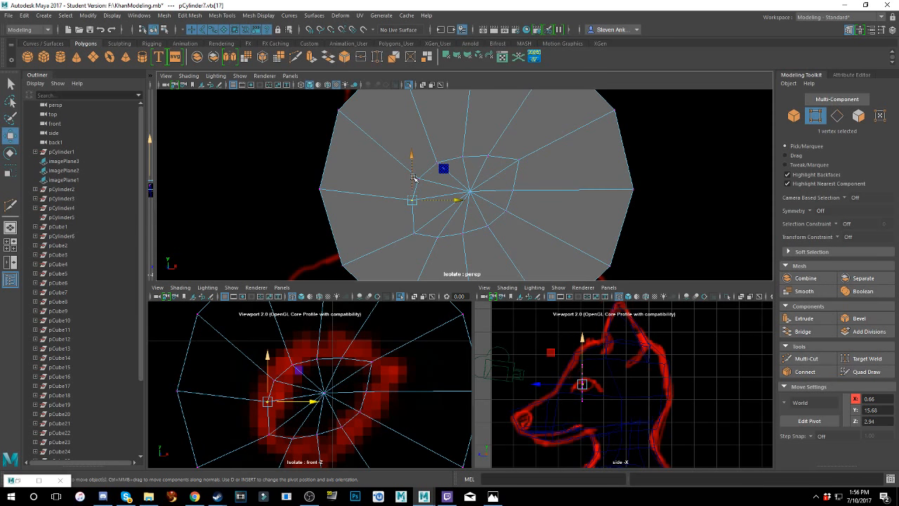
left_click(423, 180)
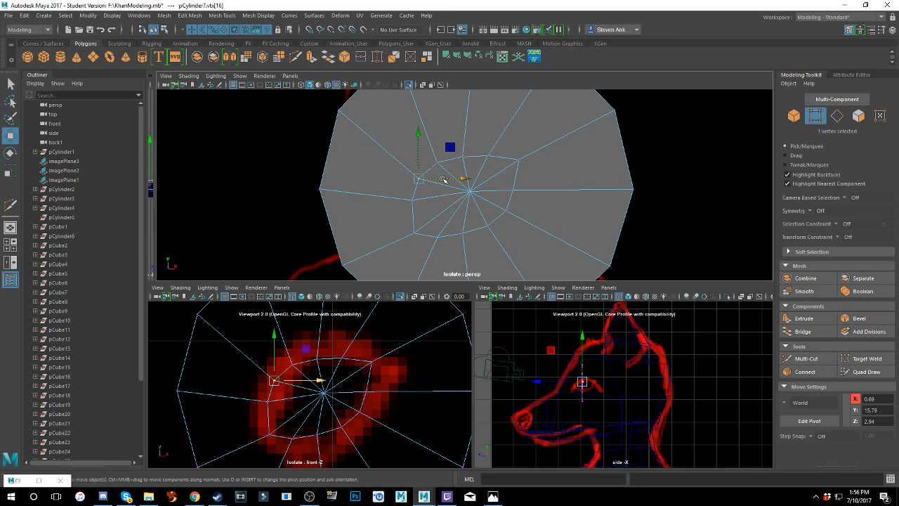
left_click_drag(432, 201, 440, 203)
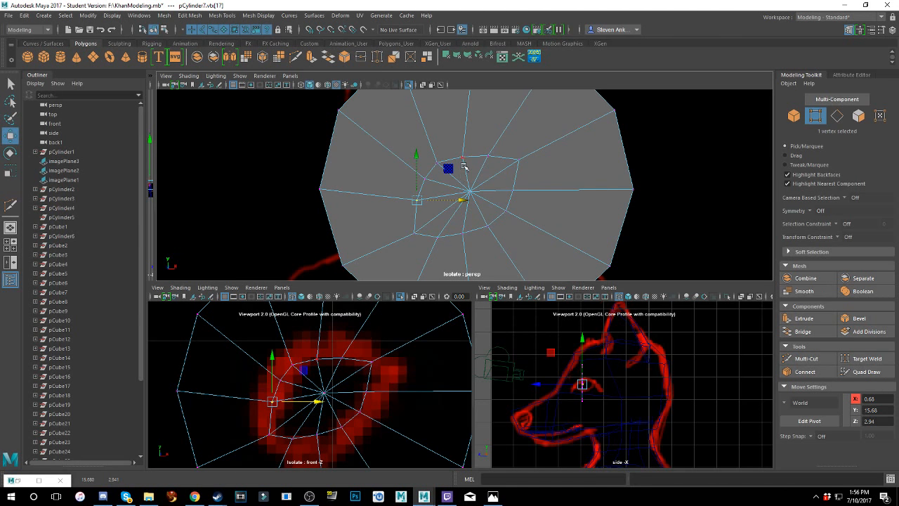
- Raise the two topmost ring vertices to about Y 15.92 so they follow the eye outline's upper edge
left_click(486, 155)
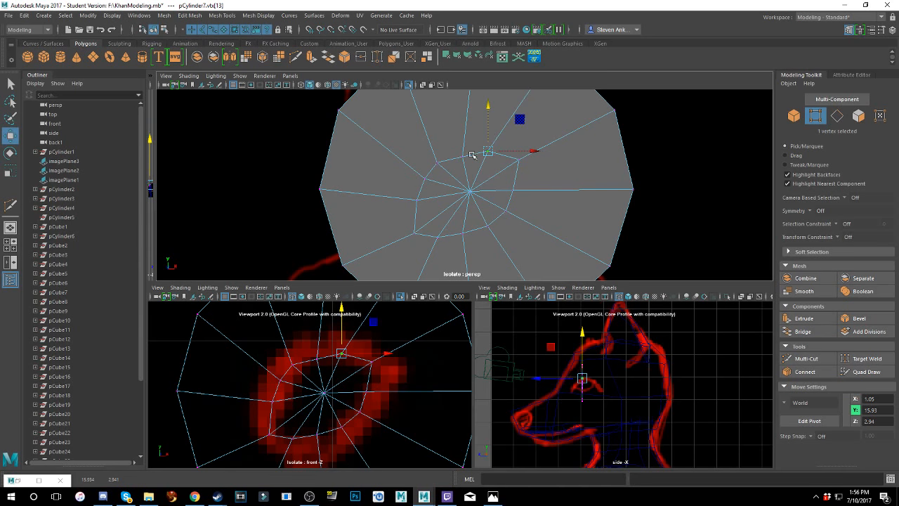
left_click(461, 155)
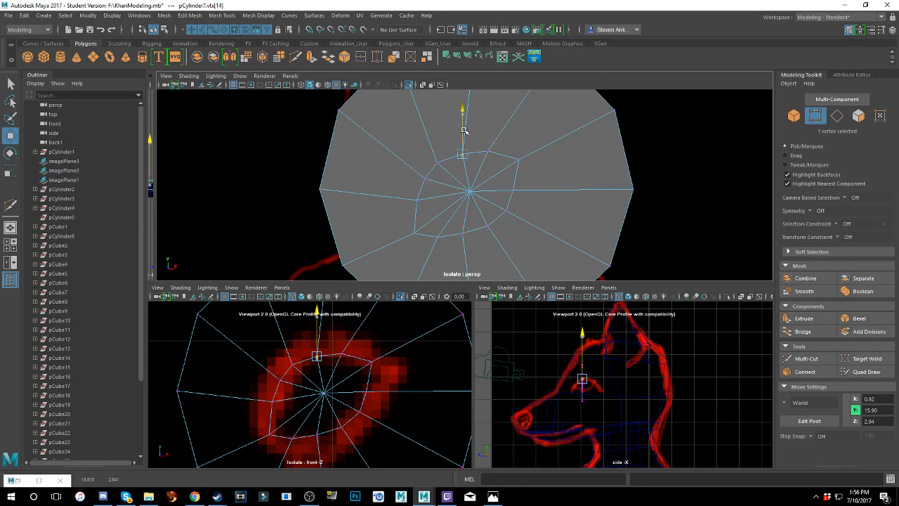
left_click_drag(464, 131, 458, 149)
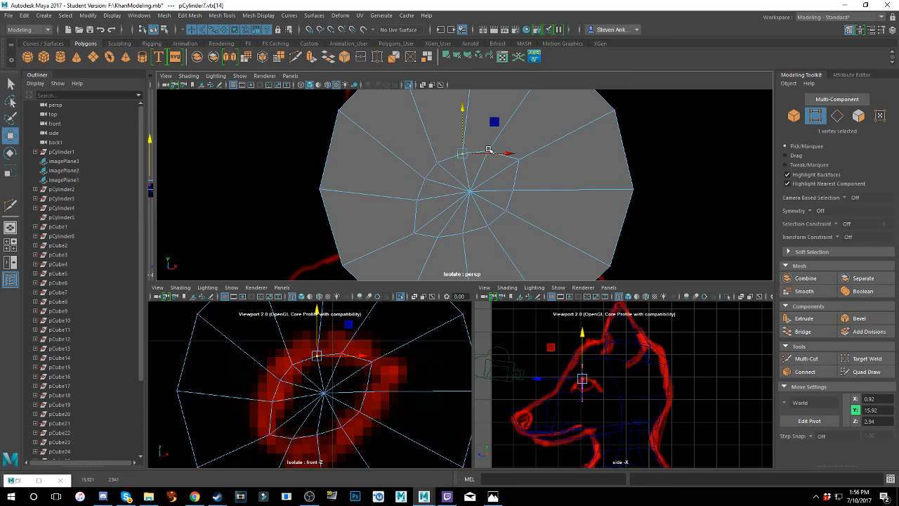
left_click(489, 138)
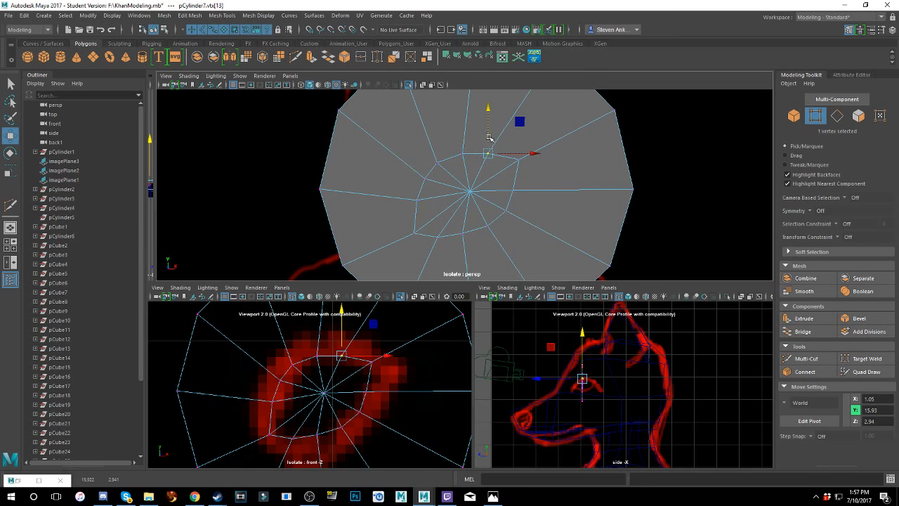
- Shift the ring's upper inner-side vertex out to X 0.75 and adjust the two vertices below it along X to smooth the curve
left_click(441, 162)
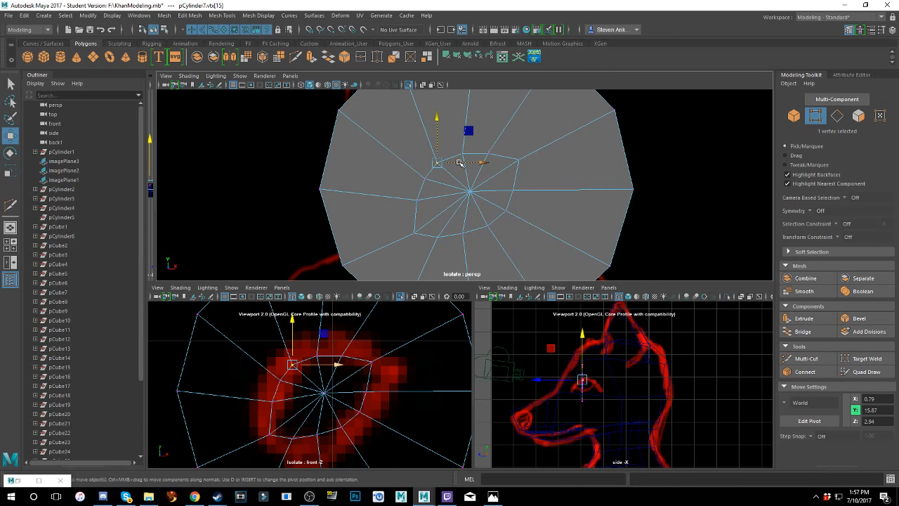
left_click_drag(458, 162, 437, 179)
left_click(425, 178)
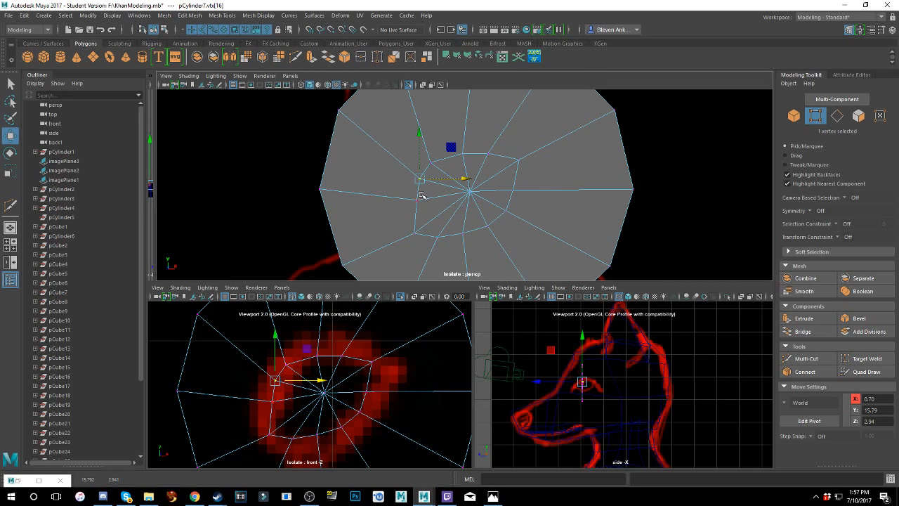
left_click(419, 200)
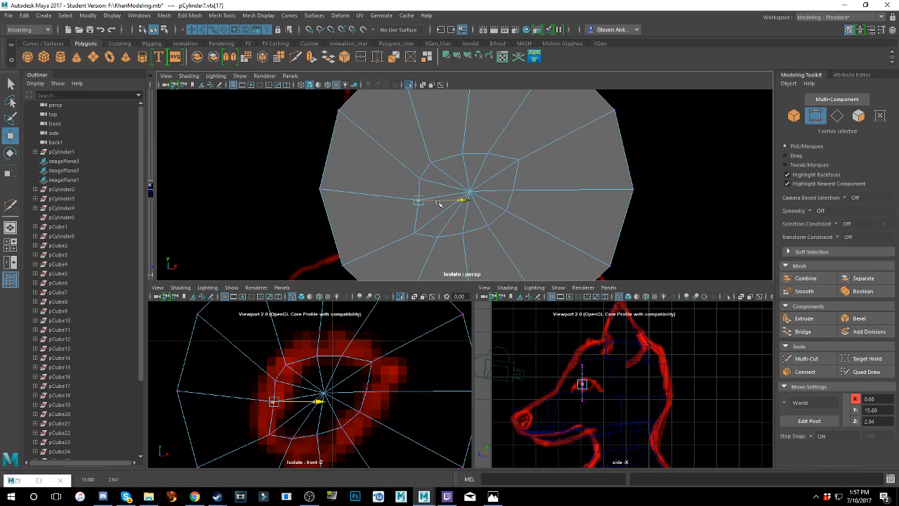
left_click(424, 179)
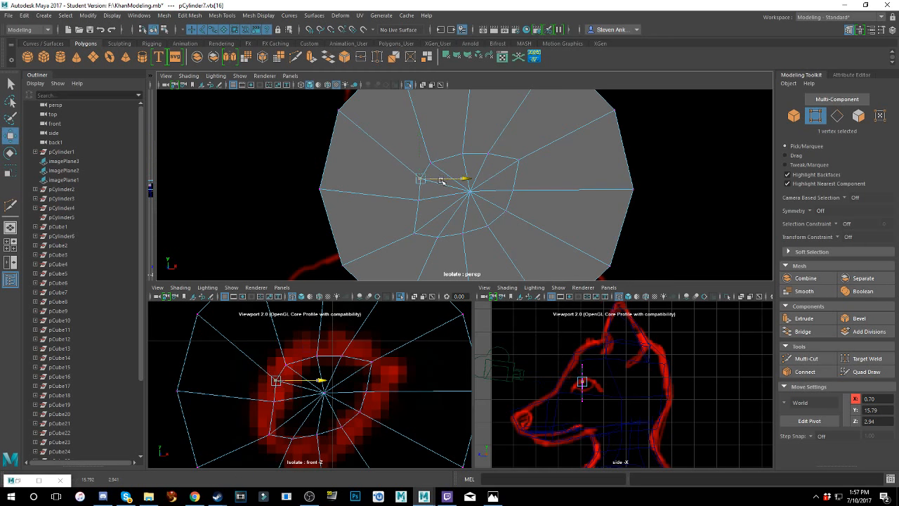
- Lower the upper inner-side ring vertex to Y 15.86 and shift the adjacent top vertex to X 0.89, Y 15.92
left_click(432, 164)
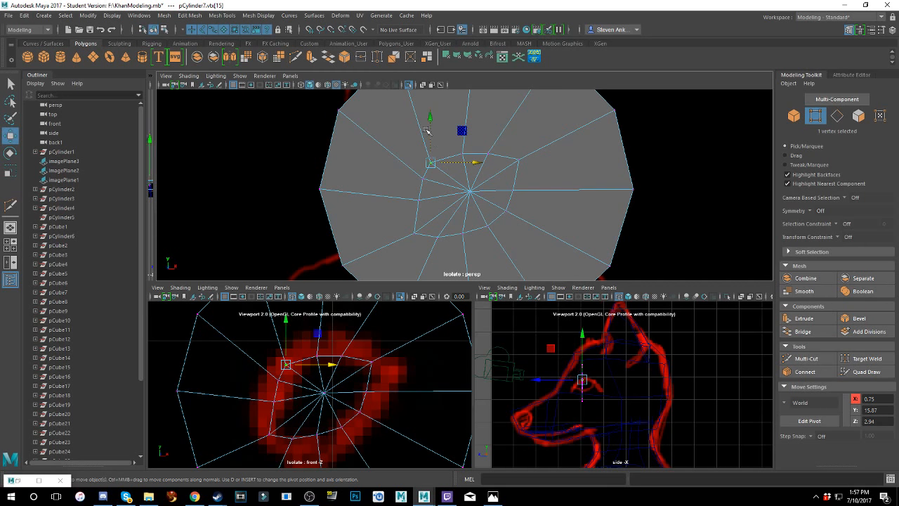
left_click_drag(429, 135, 438, 148)
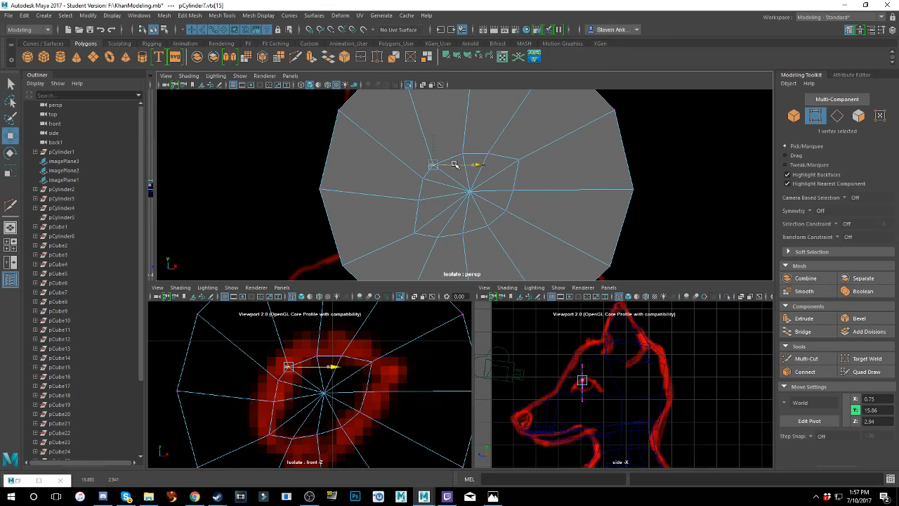
left_click(460, 156)
left_click_drag(474, 155, 457, 136)
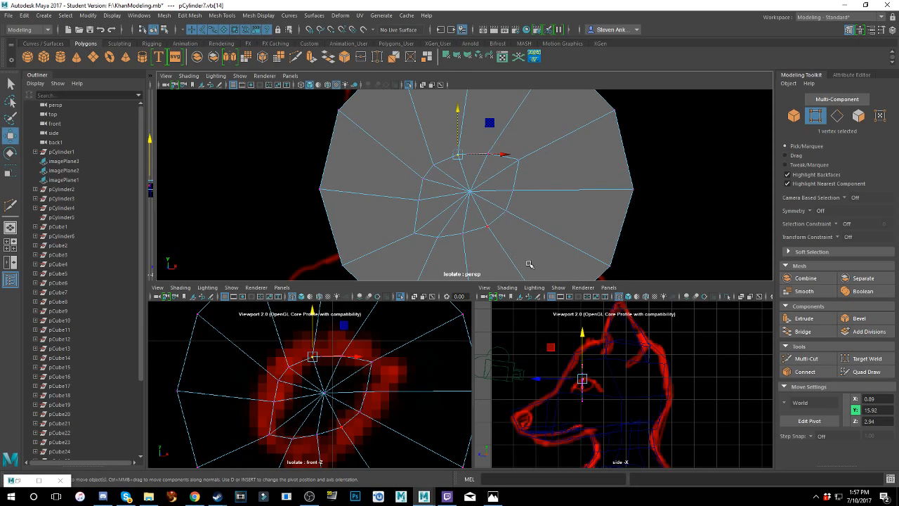
- Examine the eye outline in the side reference against the disc's edge
scroll(586, 372, "up", 9)
middle_click_drag(558, 378, 749, 372, "alt")
scroll(621, 388, "down", 5)
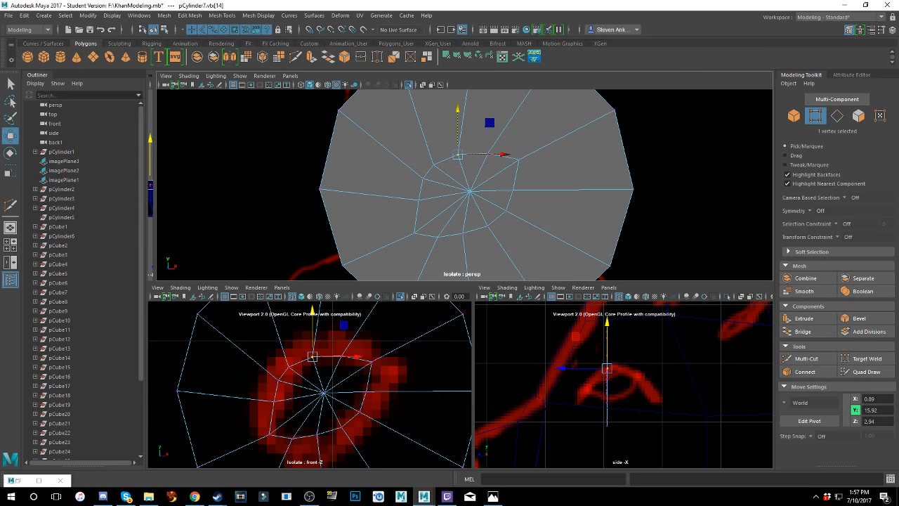
key("alt+Tab")
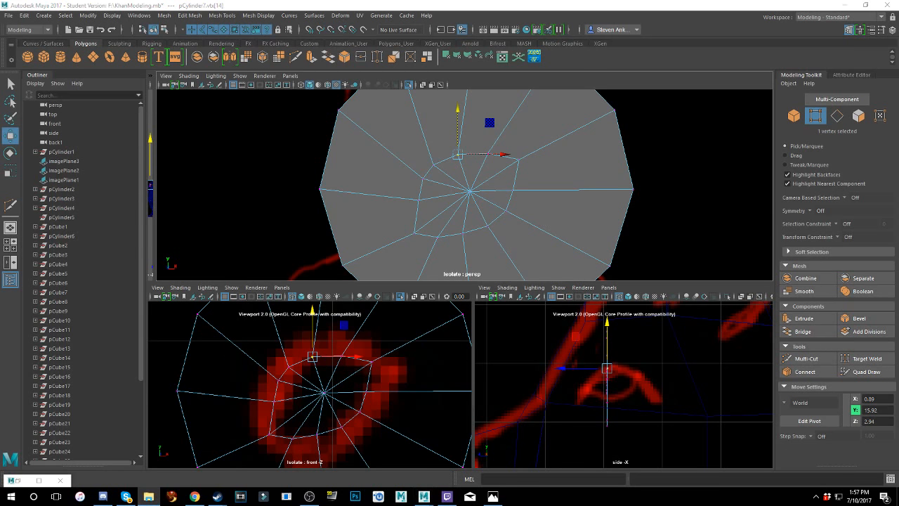
key("alt+Tab")
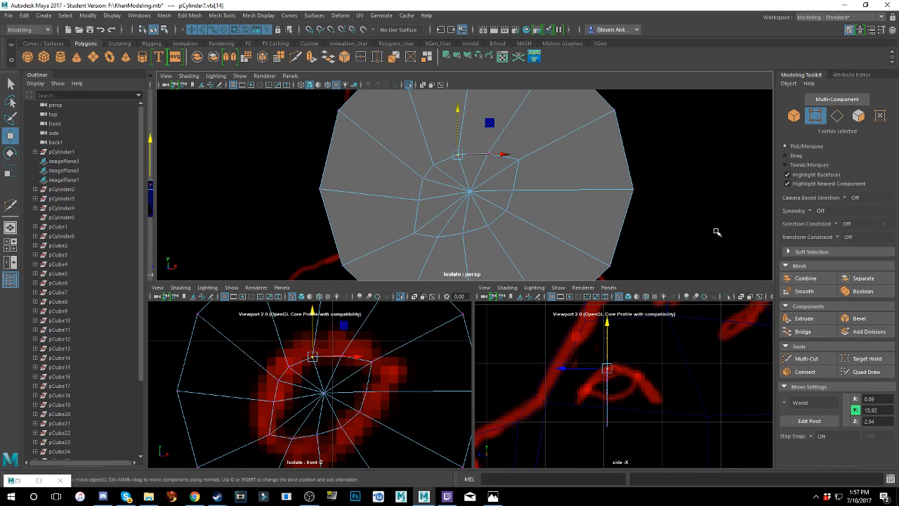
- Try pushing the ring's outer corner vertex back along Z to match the side reference, and undo the move
left_click(518, 162)
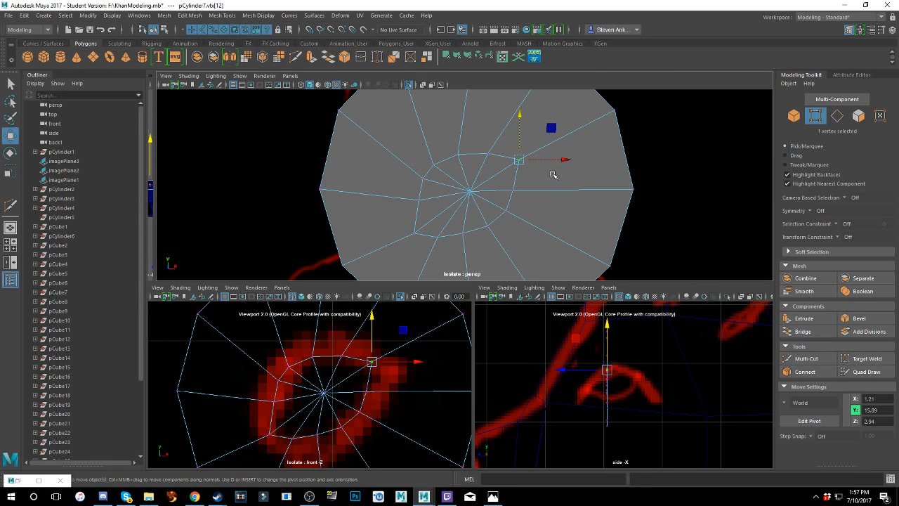
left_click_drag(547, 232, 463, 219, "alt")
left_click(535, 167)
left_click(466, 211)
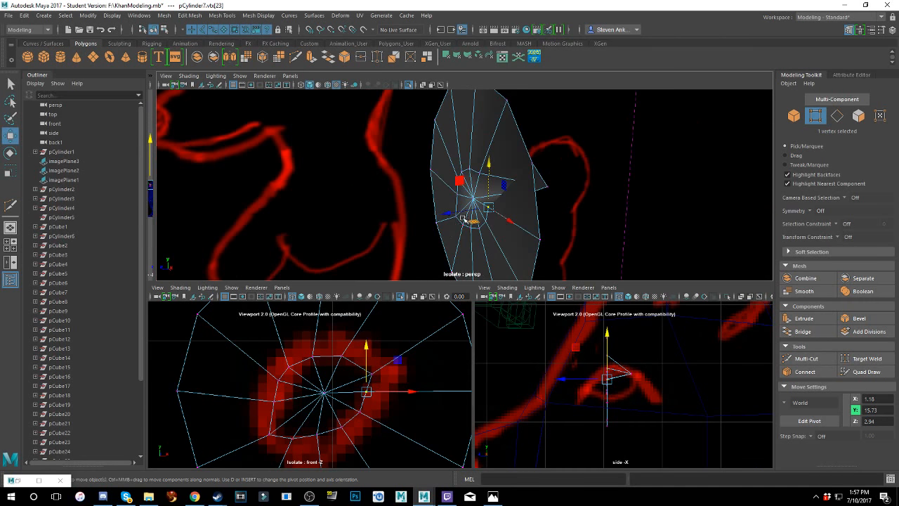
left_click(504, 219)
key("ctrl+z")
key("ctrl+z")
key("ctrl+z")
key("ctrl+z")
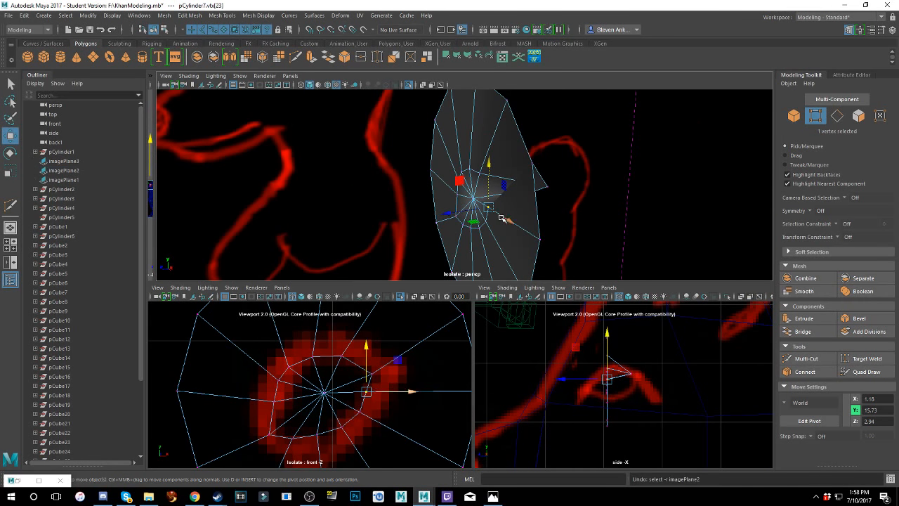
- Return the disc to object mode and rotate it about its vertical axis so it slants backward, keeping it over the eye outline
right_click(487, 208)
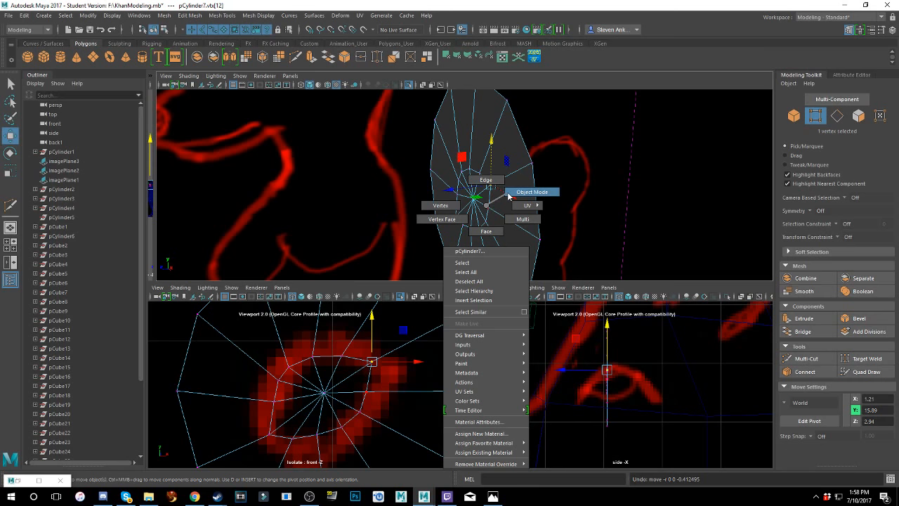
left_click(508, 194)
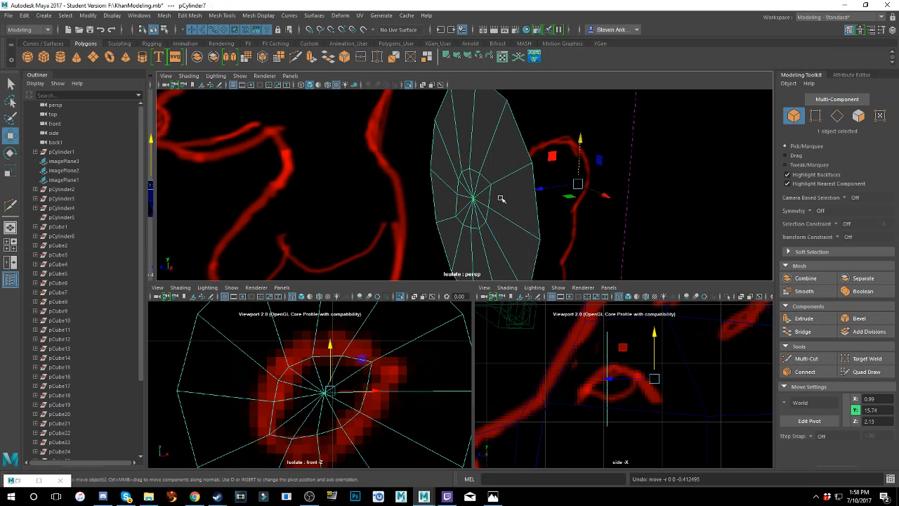
key("e")
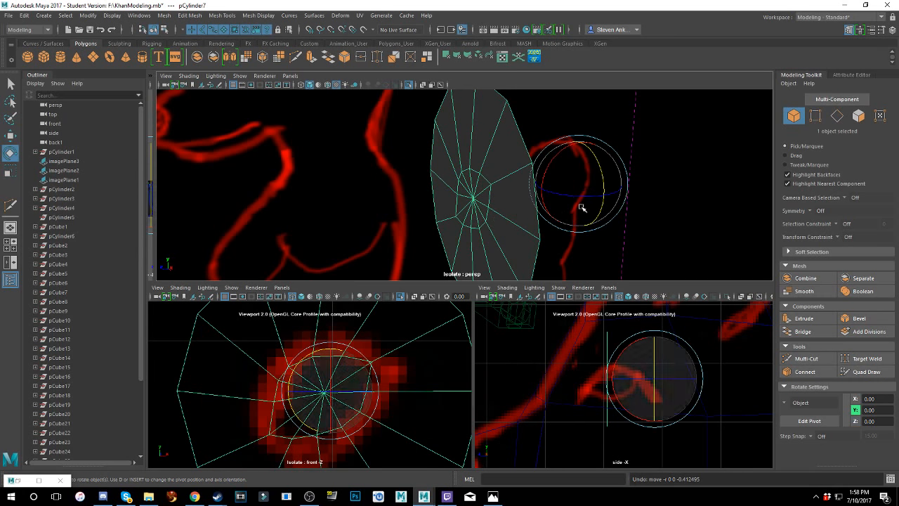
left_click_drag(581, 201, 508, 194)
key("w")
key("e")
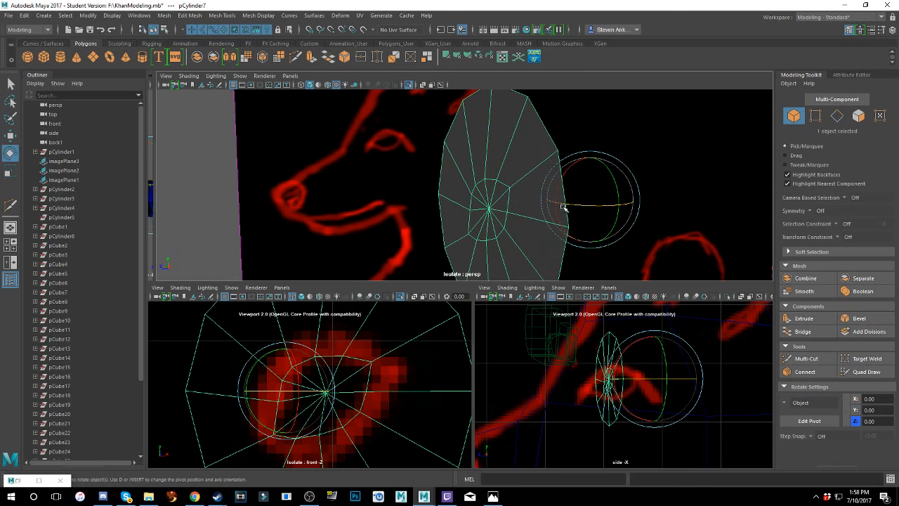
left_click_drag(564, 207, 535, 223)
- Move the ring's outer corner vertex to Y 15.85, Z 2.54 and push the ring vertex just below it back to Z 2.60
key("w")
right_click_drag(524, 187, 495, 188)
scroll(512, 191, "up", 2)
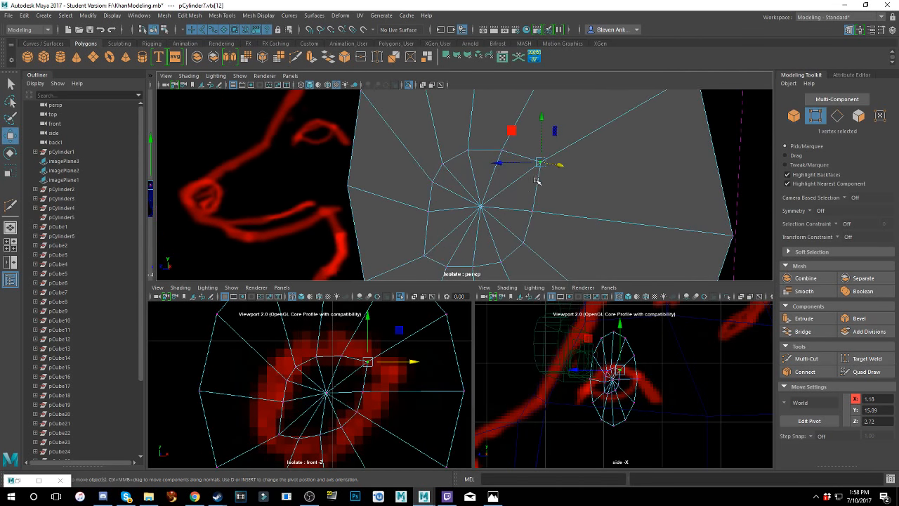
scroll(535, 179, "down", 1)
left_click_drag(489, 168, 540, 177)
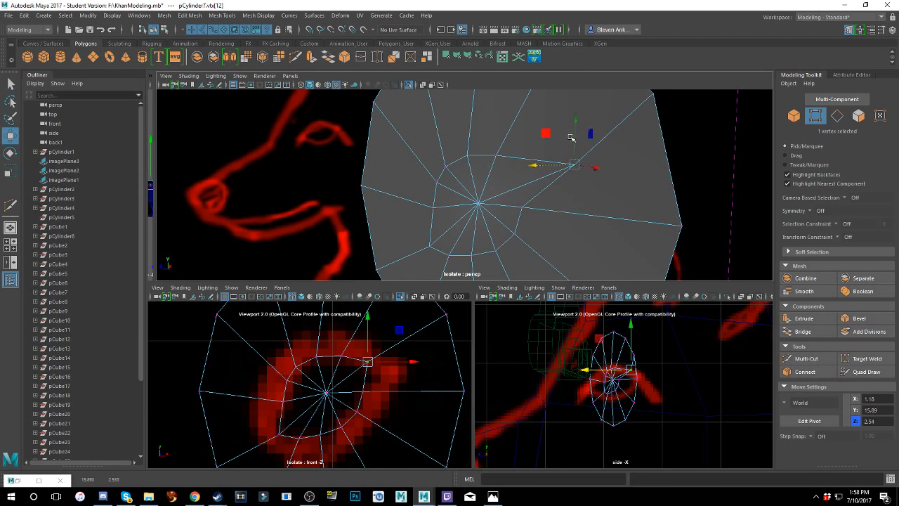
left_click_drag(574, 145, 573, 148)
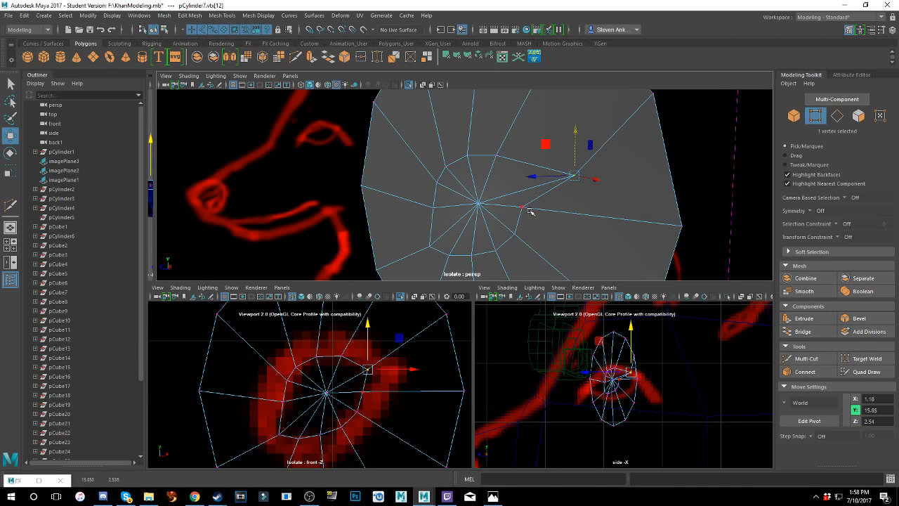
left_click(524, 208)
left_click_drag(493, 212, 529, 203)
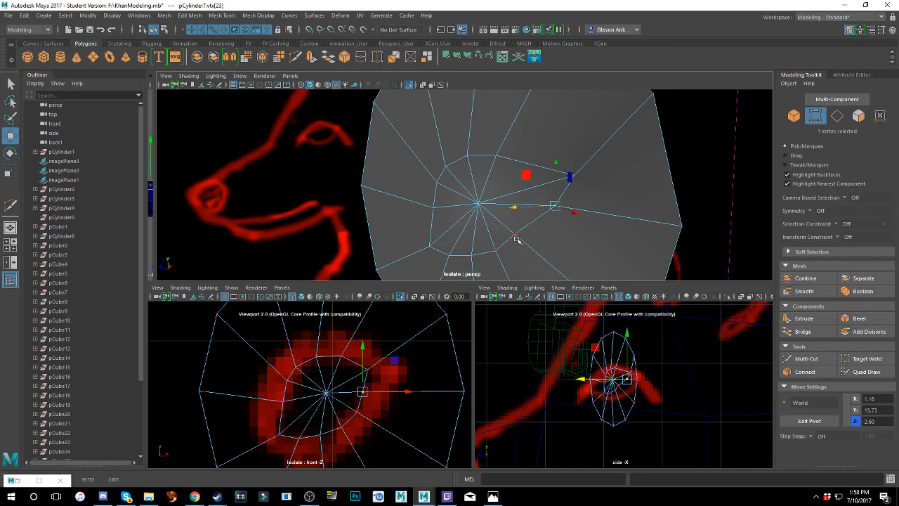
- Push the ring's outer corner further back, lower the vertex beneath it, and push the next lower ring vertex back to Z 2.65
left_click_drag(556, 164, 561, 179)
left_click(574, 177)
left_click(554, 223)
left_click(514, 234)
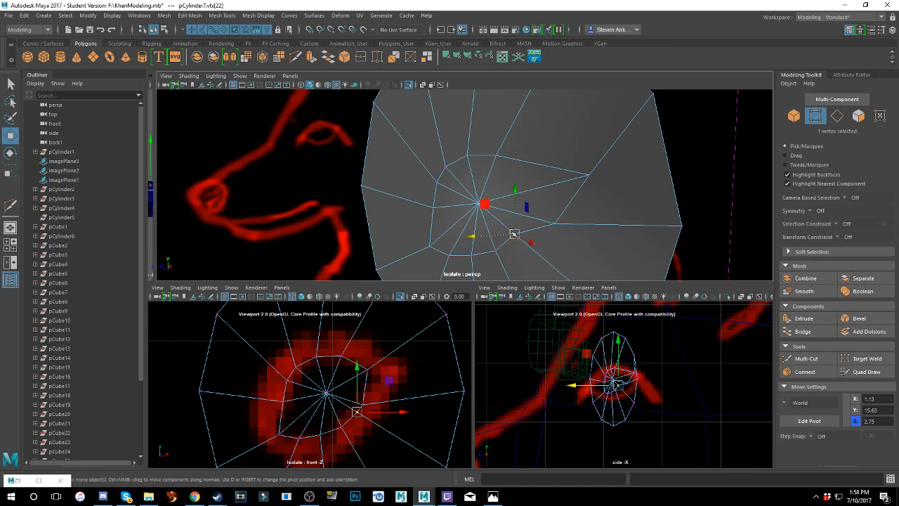
mouse_move(499, 233)
left_mouse_down()
mouse_move(564, 224)
mouse_move(533, 212)
mouse_move(498, 216)
left_mouse_up()
left_click(556, 224)
- Push the two top ring vertices back along Z to curve the upper edge of the eye
left_click(508, 167)
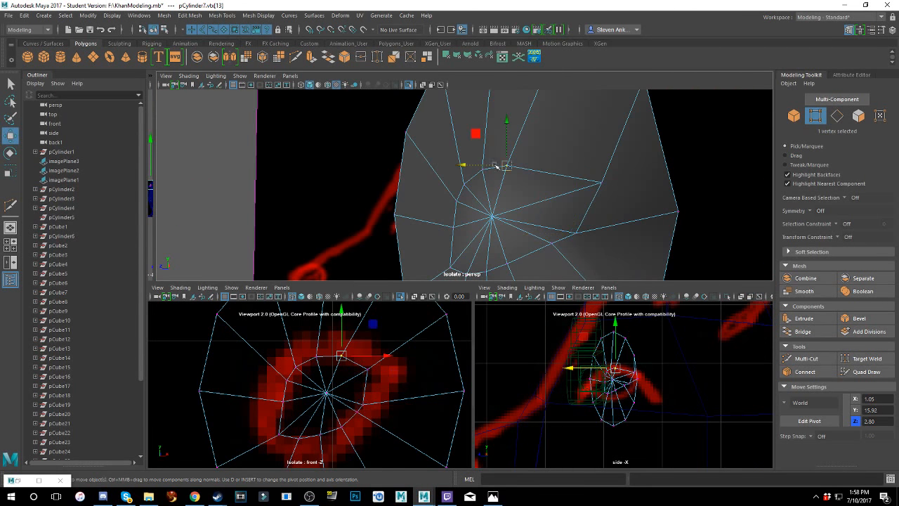
left_click_drag(474, 166, 516, 167)
left_click(484, 173)
left_click_drag(451, 170, 486, 172)
- Pull the ring's inner corner vertex forward to Z 3.17, the vertex above it to Z 3.16, and the next upper one forward too
left_click(450, 264)
middle_click_drag(483, 234, 471, 205, "alt")
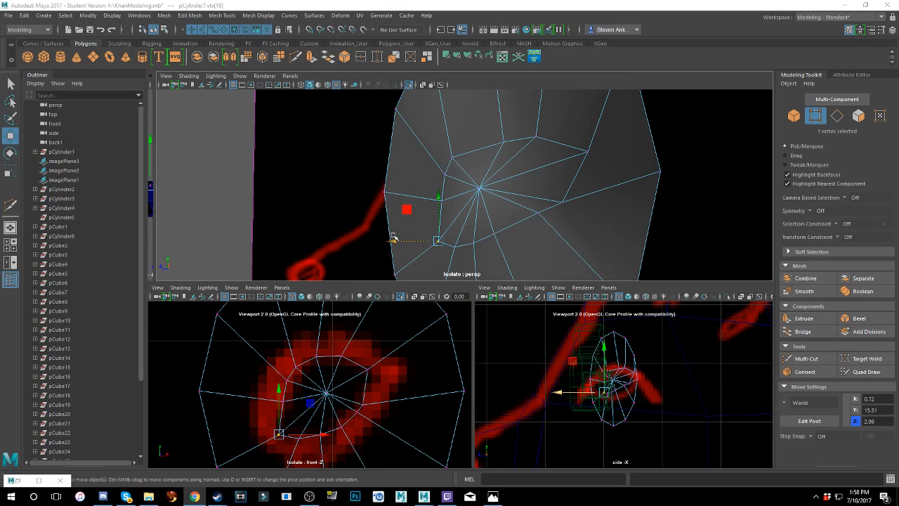
left_click_drag(397, 239, 360, 237)
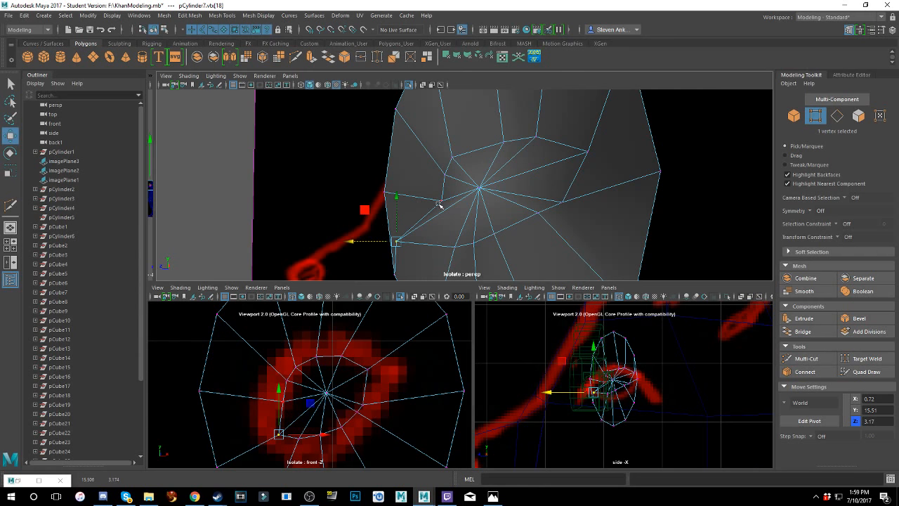
left_click(396, 200)
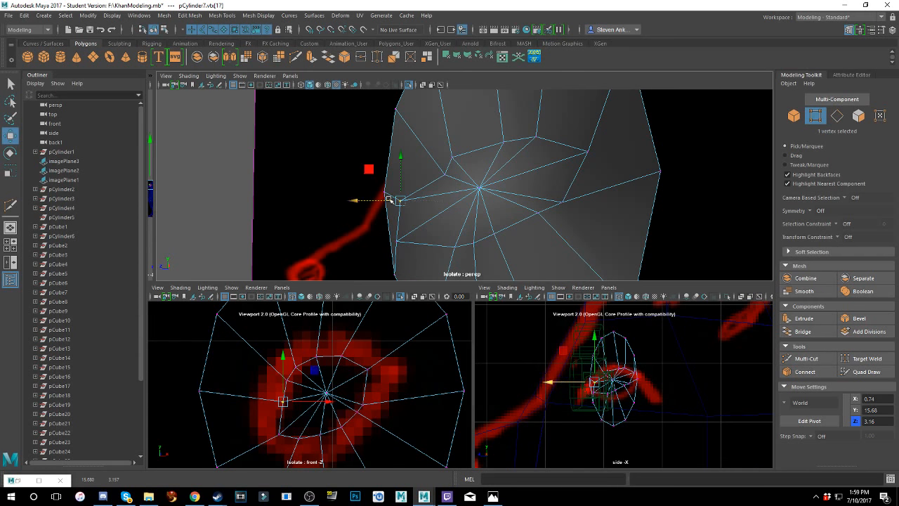
key("ctrl+z")
key("ctrl+z")
key("ctrl+z")
key("ctrl+z")
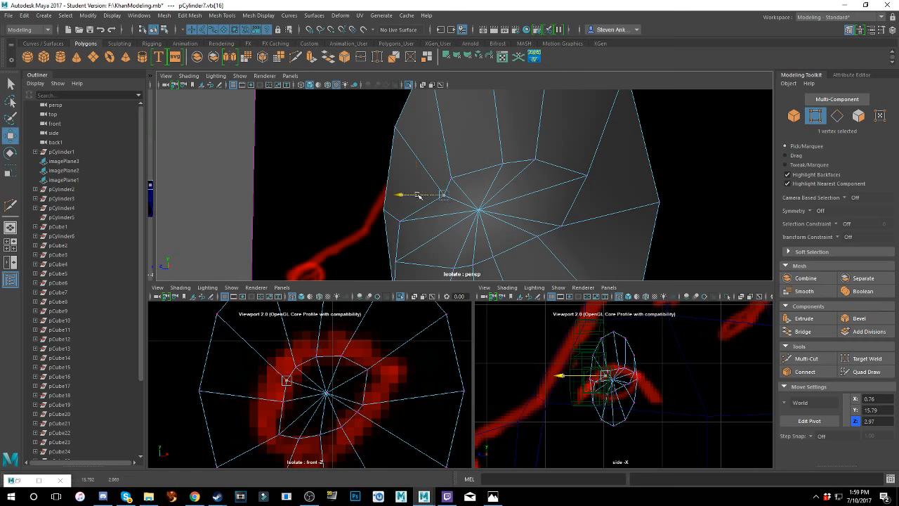
left_click(452, 178)
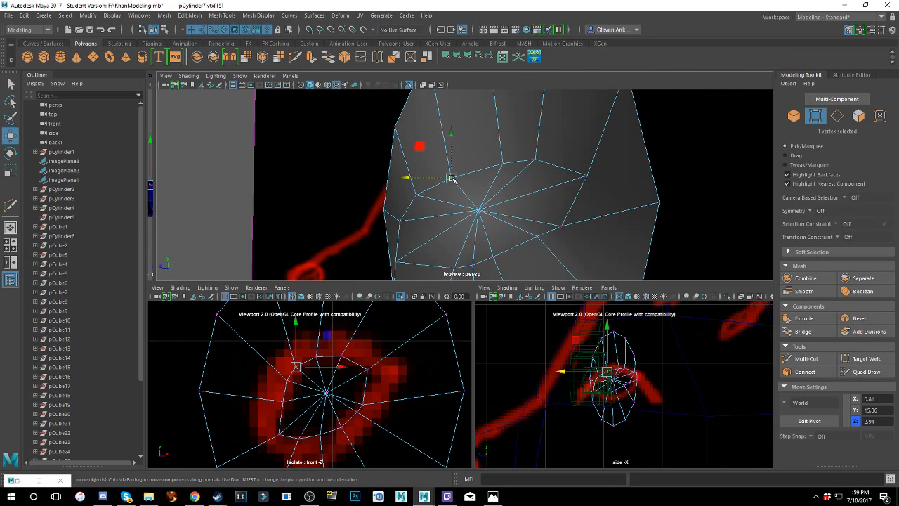
- Pull the disc's outer rim vertex nearest the inner corner forward to Z 3.42 and bring the rim vertex above it forward
middle_click_drag(462, 240, 471, 188, "alt")
mouse_move(471, 188)
left_mouse_down("alt")
mouse_move(395, 223)
mouse_move(291, 230)
left_mouse_up("alt")
left_click(378, 225)
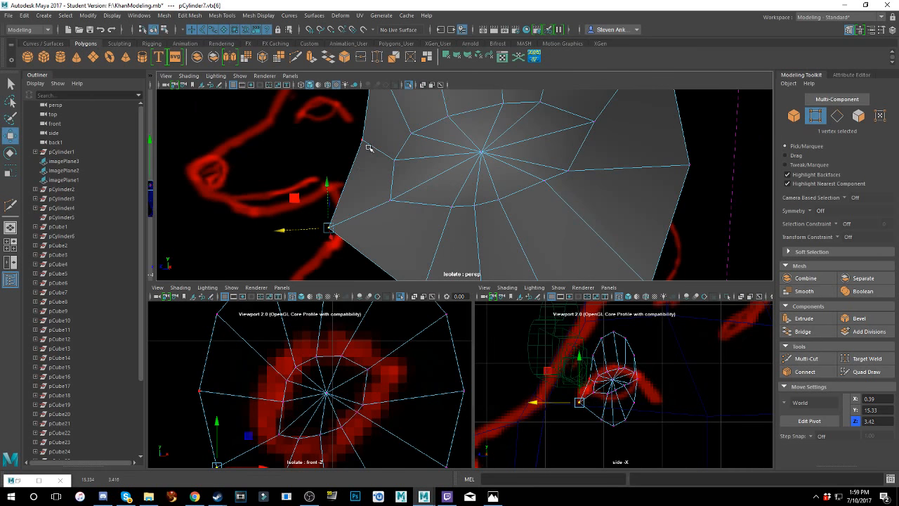
left_click(338, 157)
left_click_drag(336, 142, 311, 145)
- Pull the ring's inner corner vertex forward to Z 3.23, the one above it to Z 3.22, and the next upper vertex slightly forward
middle_click_drag(463, 199, 446, 240, "alt")
left_click(391, 211)
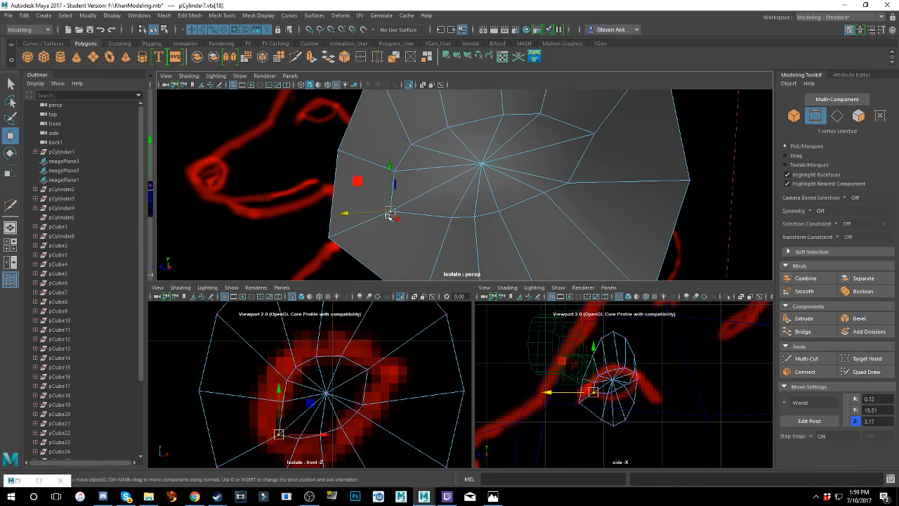
left_click_drag(360, 212, 358, 211)
left_click(391, 173)
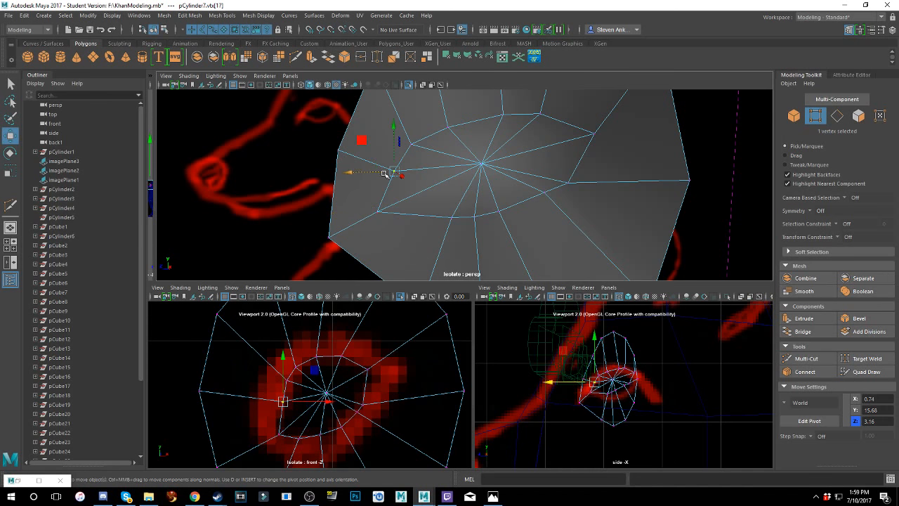
left_click(412, 145)
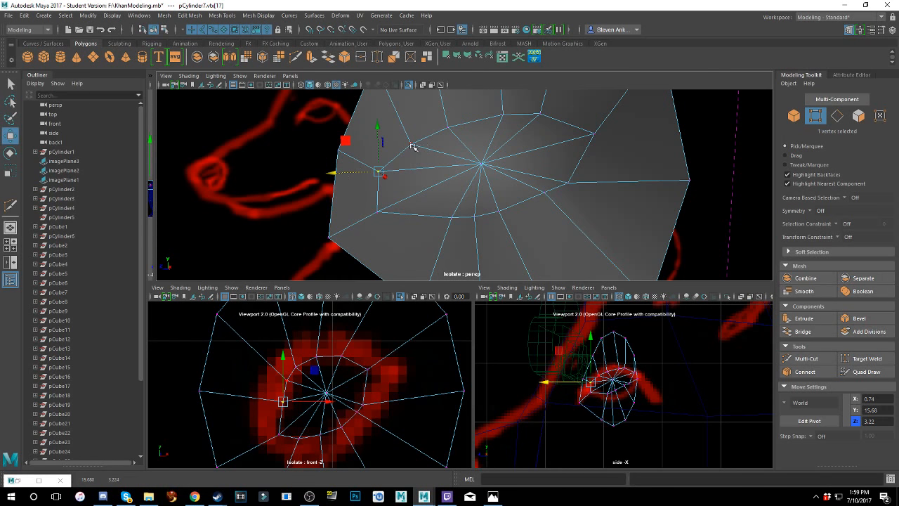
left_click_drag(397, 149, 378, 145)
- Shift the ring's inner corner vertex outward along X and move the vertex above it to X 0.73, Y 15.69, Z 3.25
left_click(377, 213)
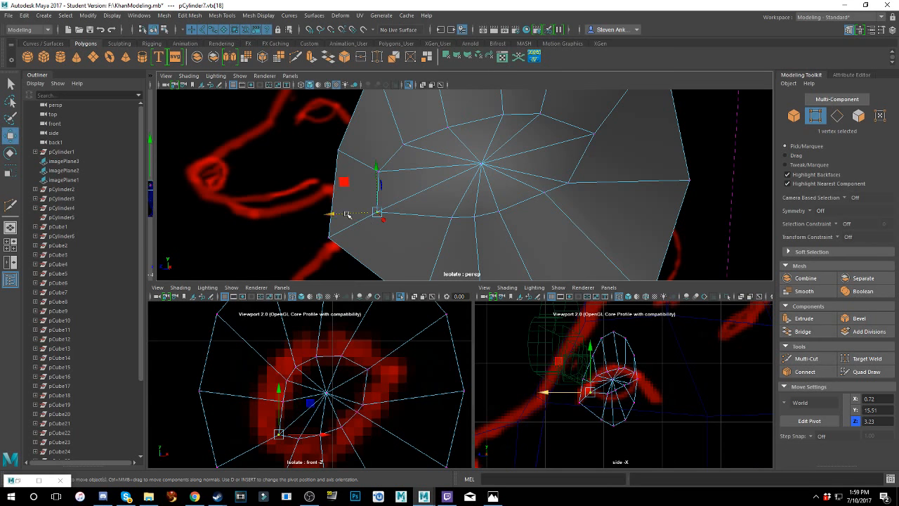
left_click_drag(348, 214, 371, 208)
left_click(385, 181)
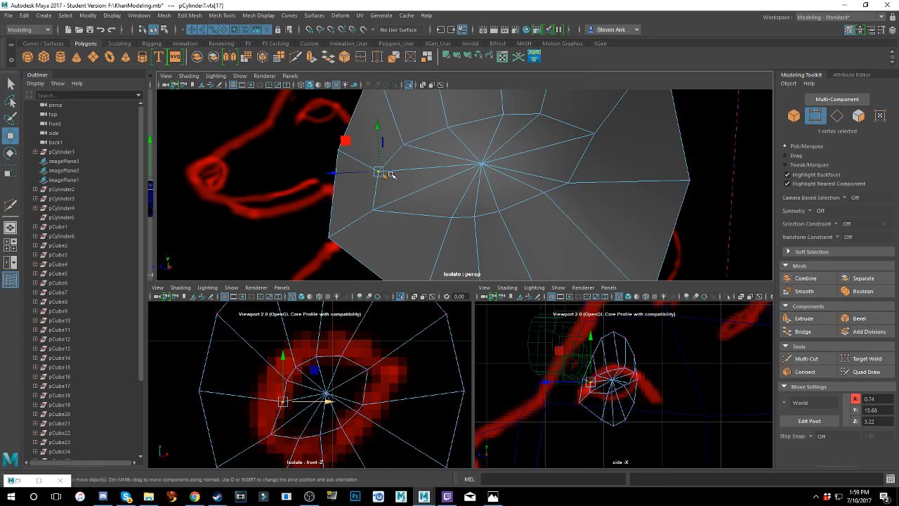
left_click_drag(384, 176, 457, 196)
left_click_drag(342, 194, 335, 195)
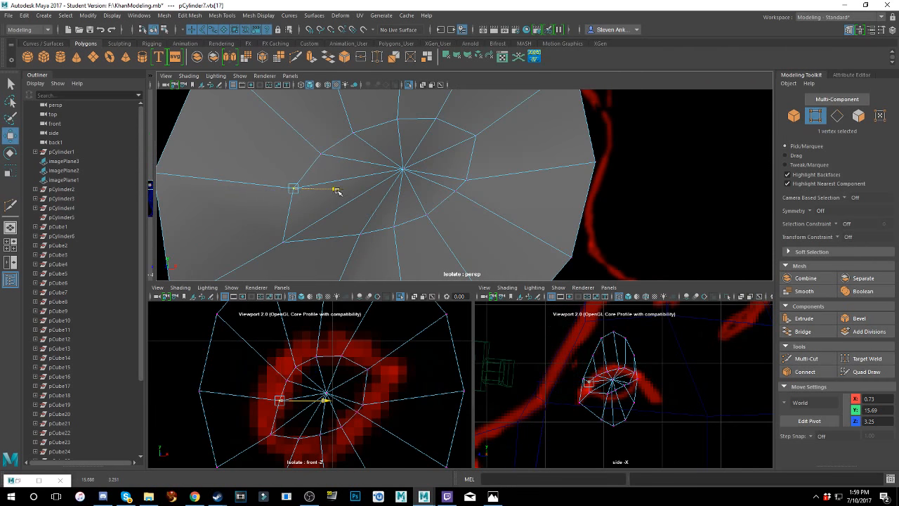
- Move the disc's centre vertex to X 0.93, Z 3.01, and lower the second ring vertex below the outer corner to Y 15.55
left_click(404, 168)
left_click_drag(456, 193, 419, 204, "alt")
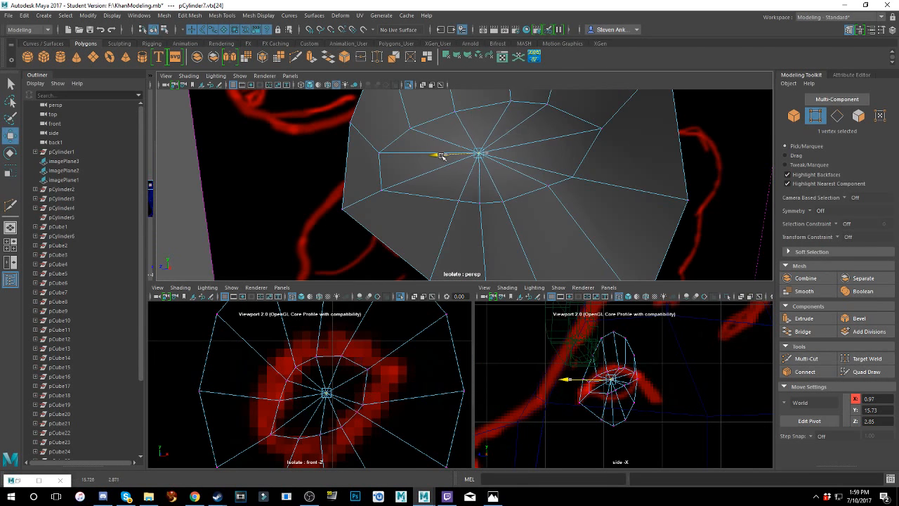
left_click_drag(441, 156, 587, 181)
left_click(532, 182)
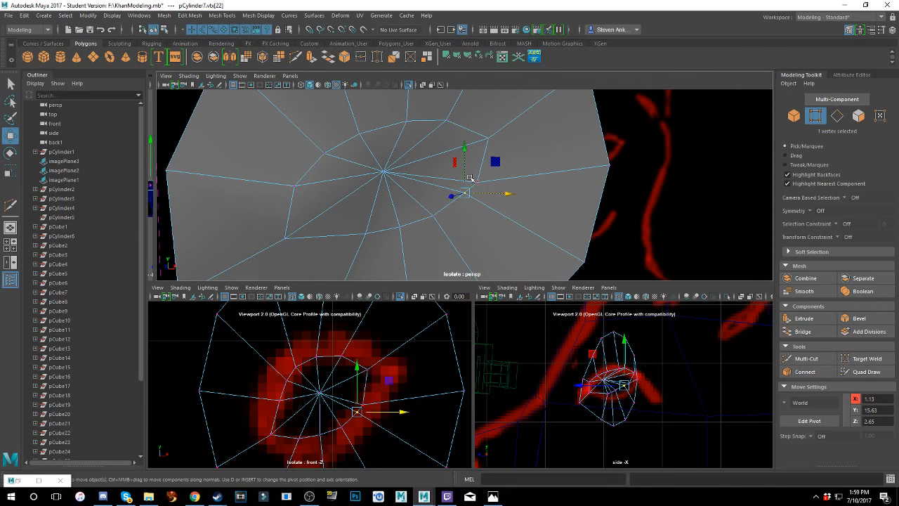
left_click_drag(469, 178, 511, 212)
- Try lowering the neighbouring bottom ring vertices, and undo those moves
left_click(435, 216)
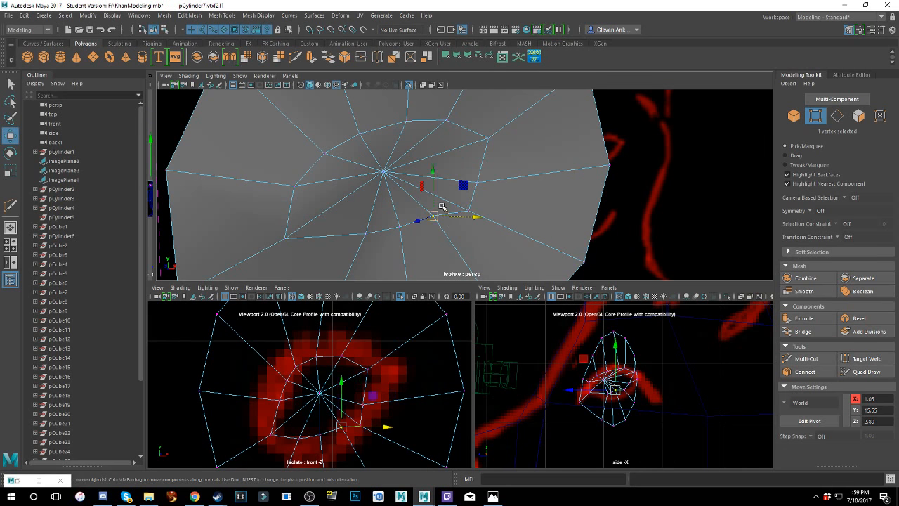
left_click_drag(432, 181, 399, 196)
left_click(400, 226)
key("ctrl+z")
key("ctrl+z")
key("ctrl+z")
key("ctrl+z")
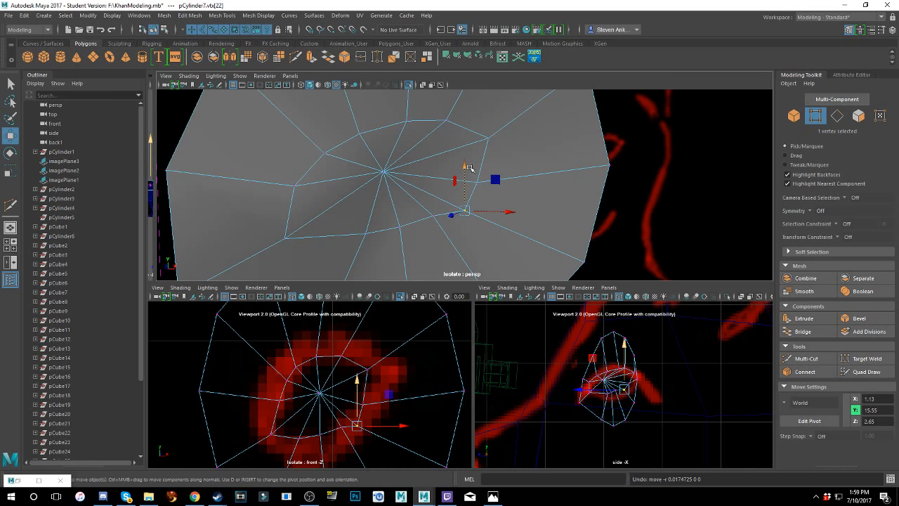
- Lower the ring's bottom vertices one by one to widen the lower eye edge, setting the two nearest the inner corner to Y 15.47
left_click(436, 212)
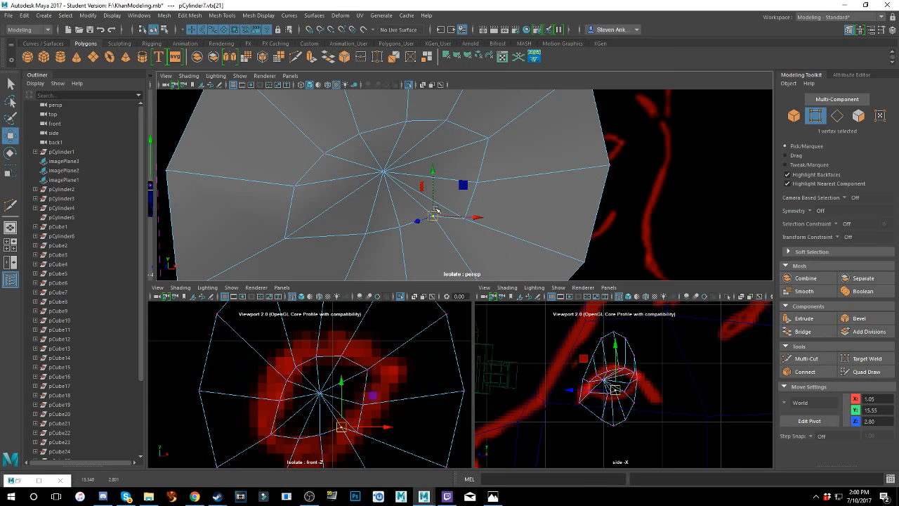
left_click_drag(433, 187, 402, 218)
left_click(400, 222)
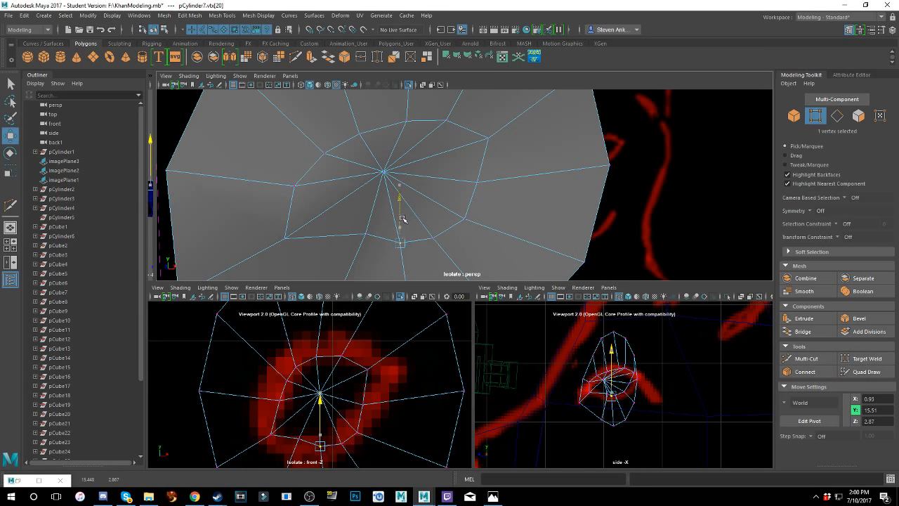
left_click(366, 234)
left_click_drag(364, 209, 363, 216)
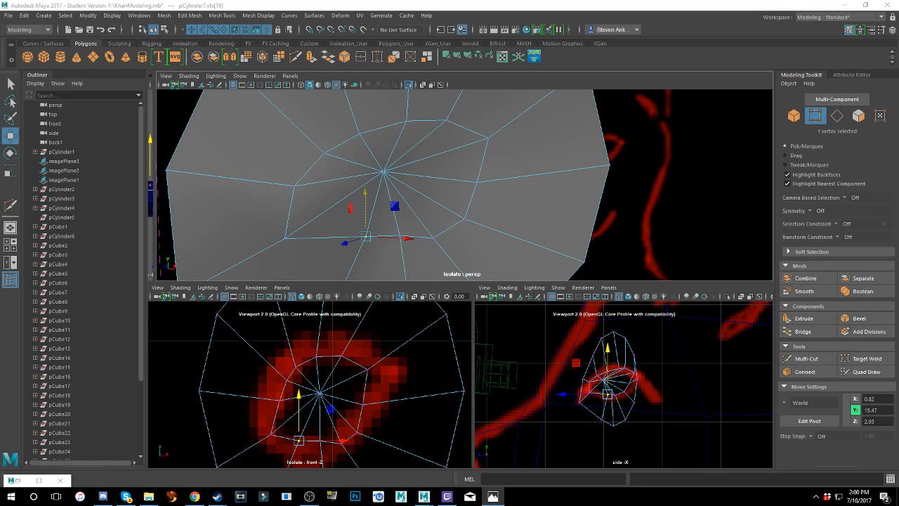
- Move the ring's inner corner vertex to X 0.65, Y 15.46, Z 3.24 and check the eye shape around the centre vertex
left_click_drag(366, 222, 372, 222, "alt")
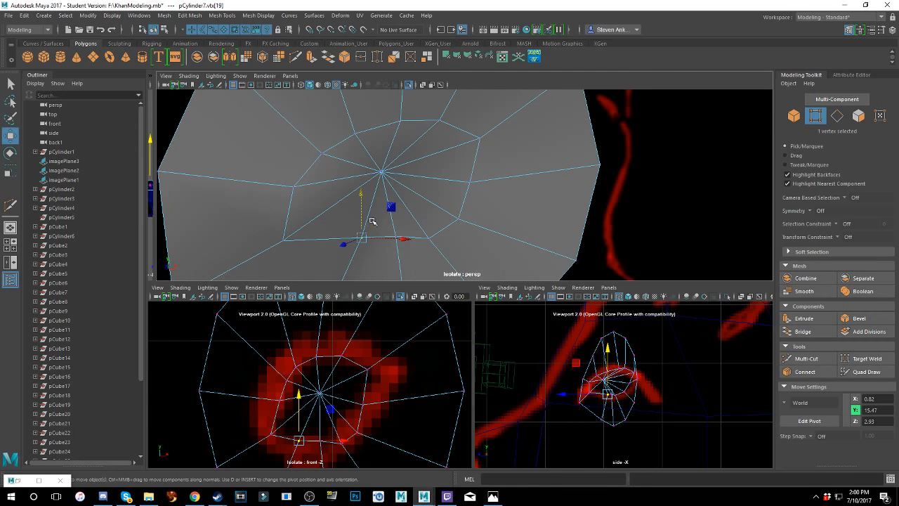
left_click(280, 241)
left_click_drag(283, 205, 376, 222)
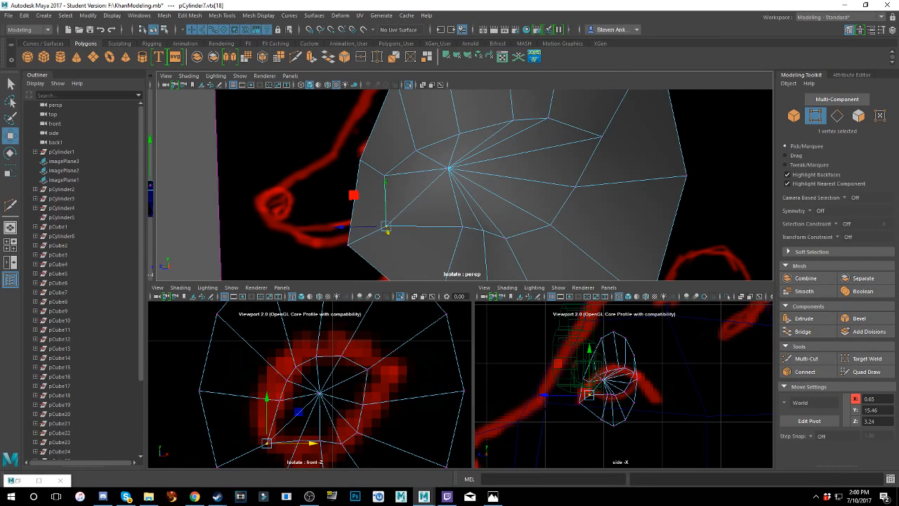
left_click_drag(466, 203, 490, 199, "alt")
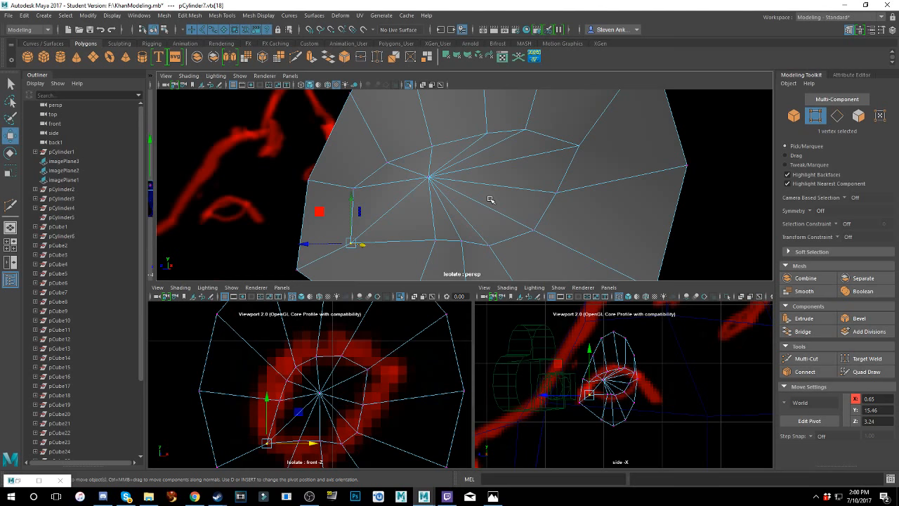
left_click_drag(504, 200, 472, 194, "alt")
left_click(452, 151)
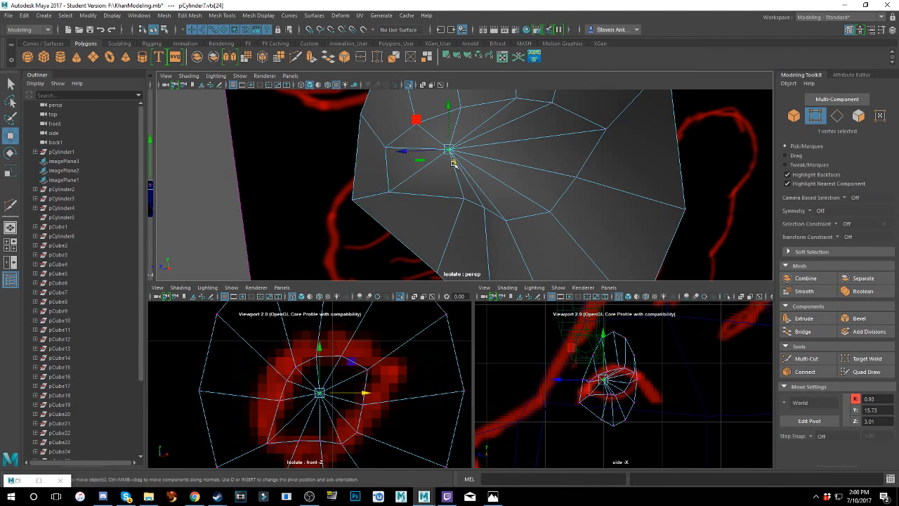
left_click_drag(451, 151, 408, 149, "alt")
- Raise the outer bottom ring vertex to Y 15.50 and move the vertex beside it to X 1.07, Y 15.52, Z 2.60
left_click_drag(461, 170, 466, 195, "alt")
left_click(464, 219)
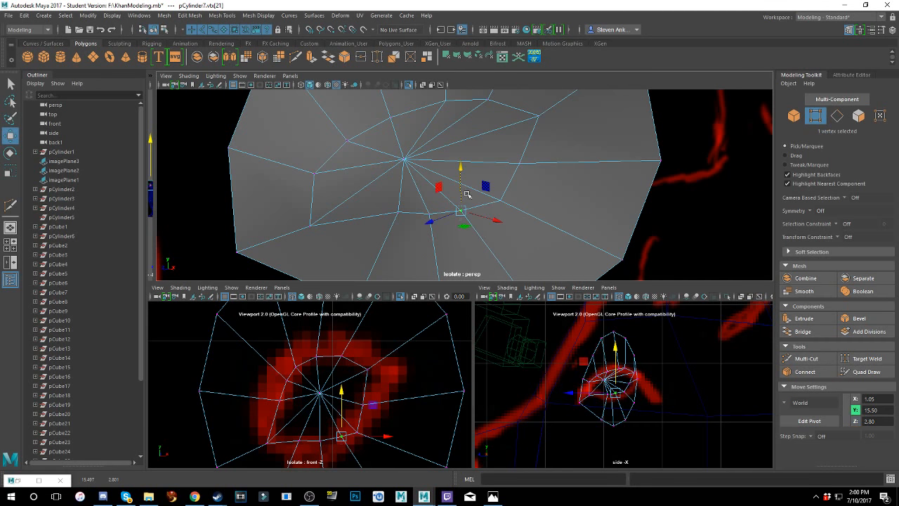
left_click(494, 200)
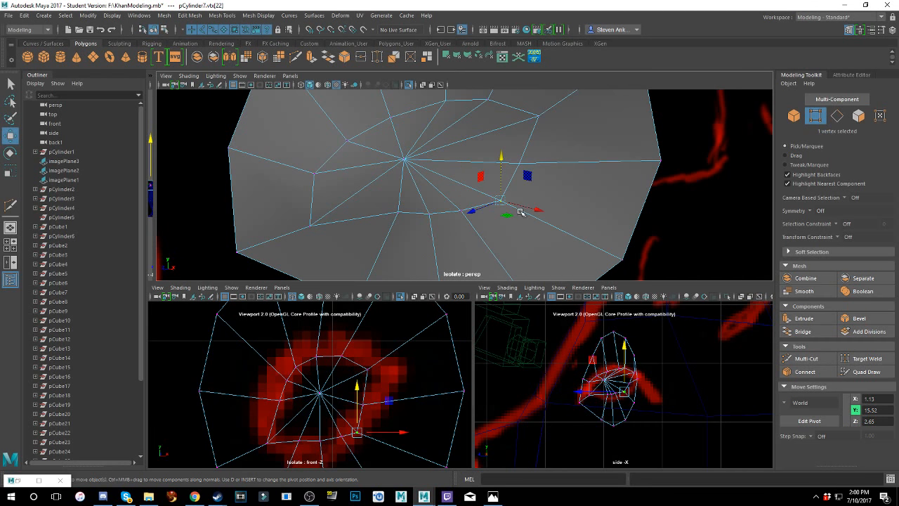
left_click_drag(522, 206, 486, 202)
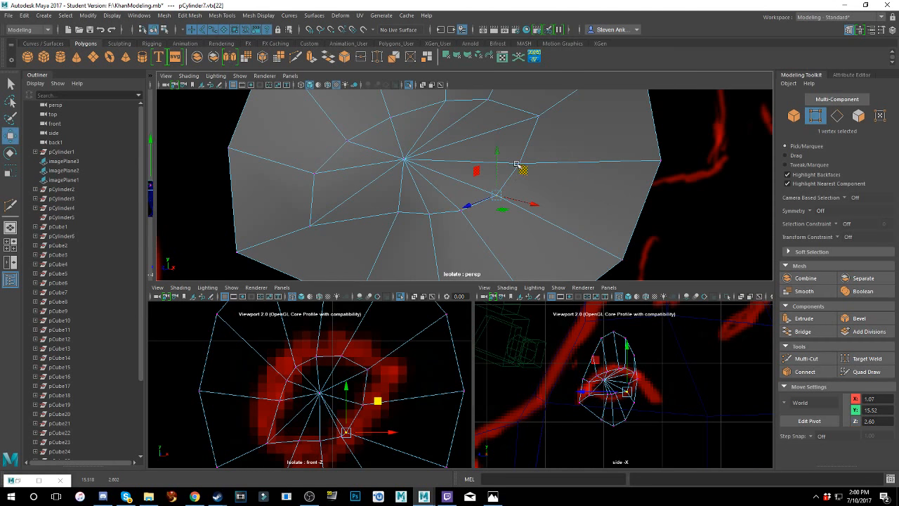
- Move the vertex below the outer corner to X 1.20, Y 15.64, Z 2.48 and extend the corner outward along X to the eye outline
left_click_drag(596, 167, 601, 188, "alt")
left_click(565, 178)
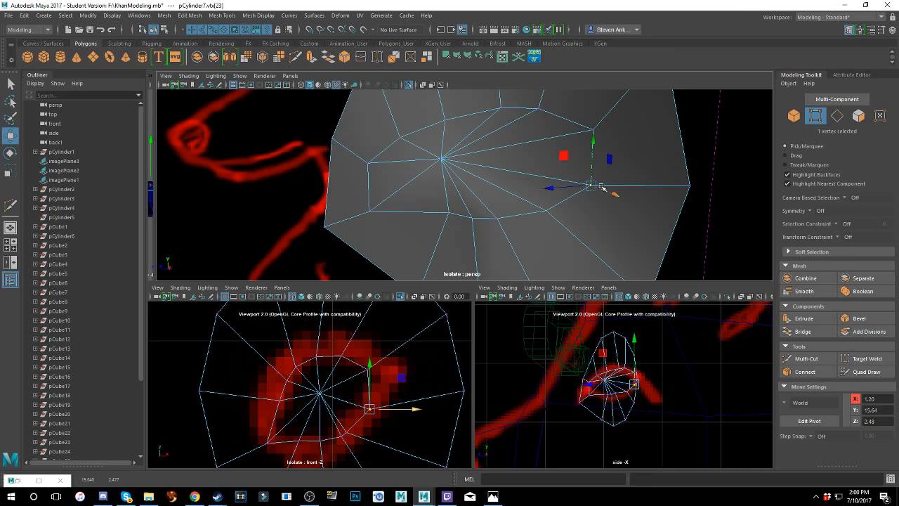
left_click_drag(530, 211, 554, 206, "alt")
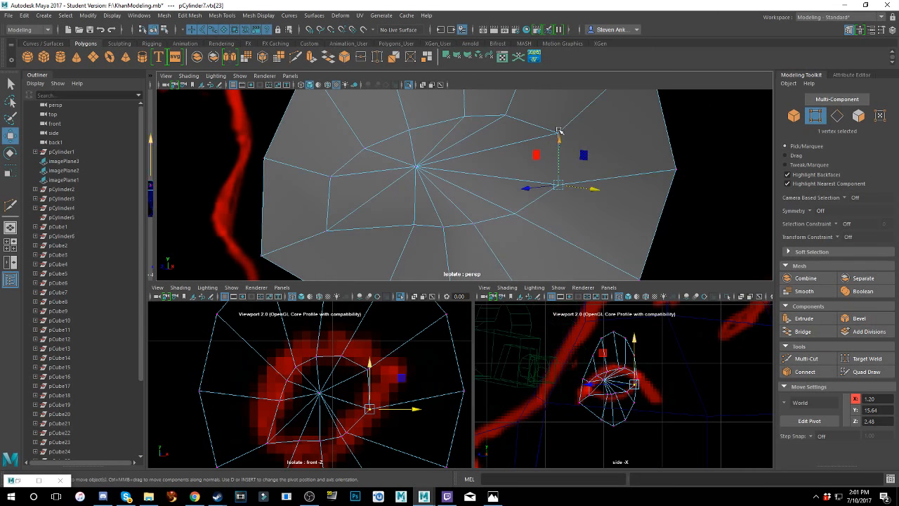
left_click(559, 131)
left_click_drag(545, 132, 367, 213, "alt")
- Pull the bottom ring vertex below the centre forward to Z 2.96 and its neighbour towards the inner corner to Z 3.10, fine-tuning their heights
left_click(485, 127)
left_click(503, 114)
left_click(405, 212)
left_click(460, 224)
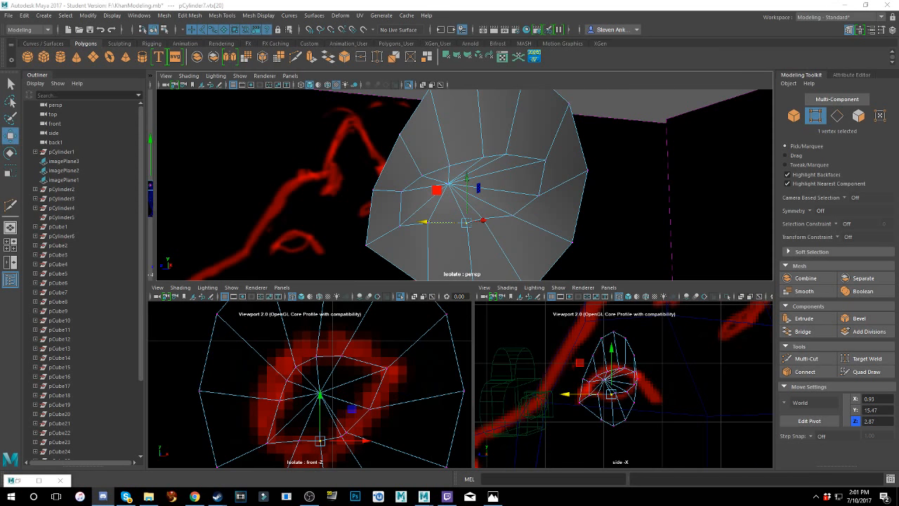
key("alt+Tab")
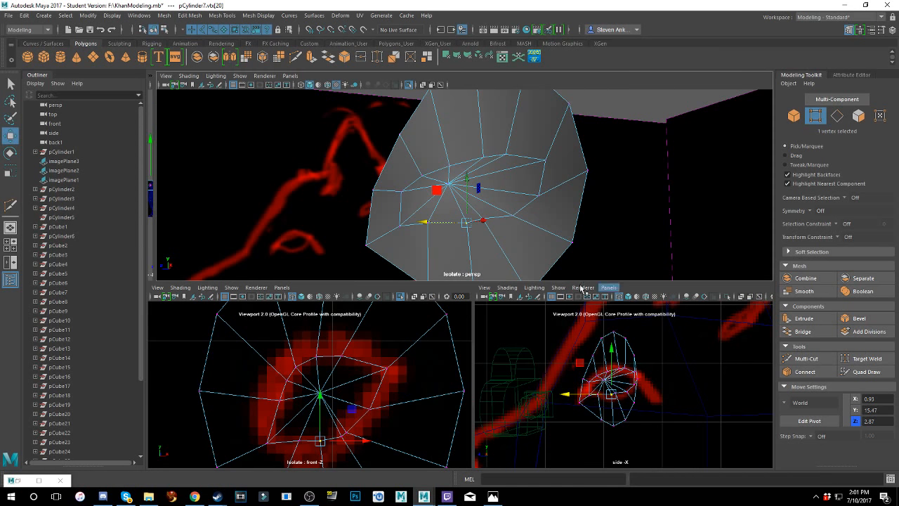
left_click_drag(485, 225, 423, 214, "alt")
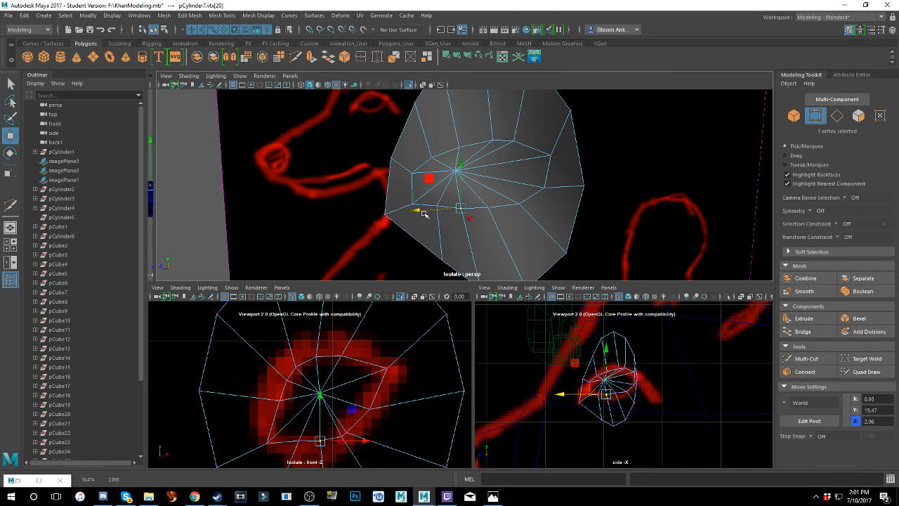
left_click(464, 178)
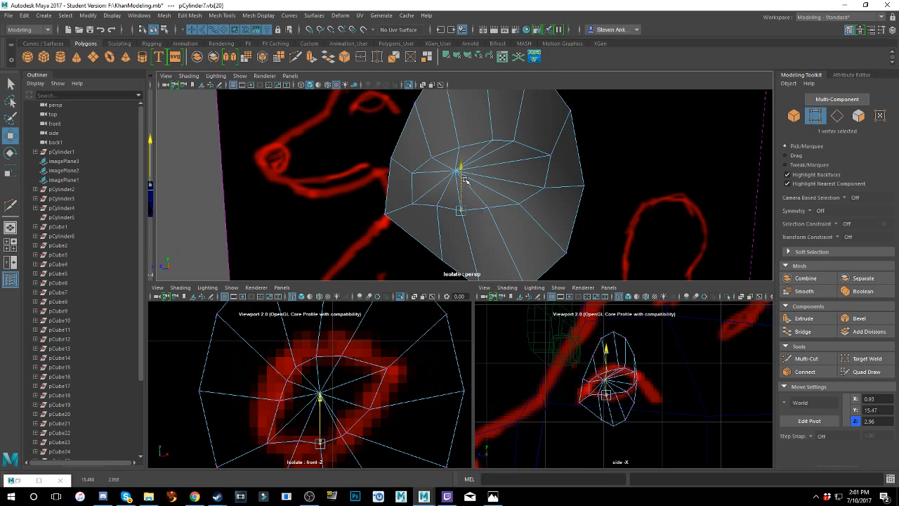
left_click_drag(465, 178, 438, 179)
left_click(436, 180)
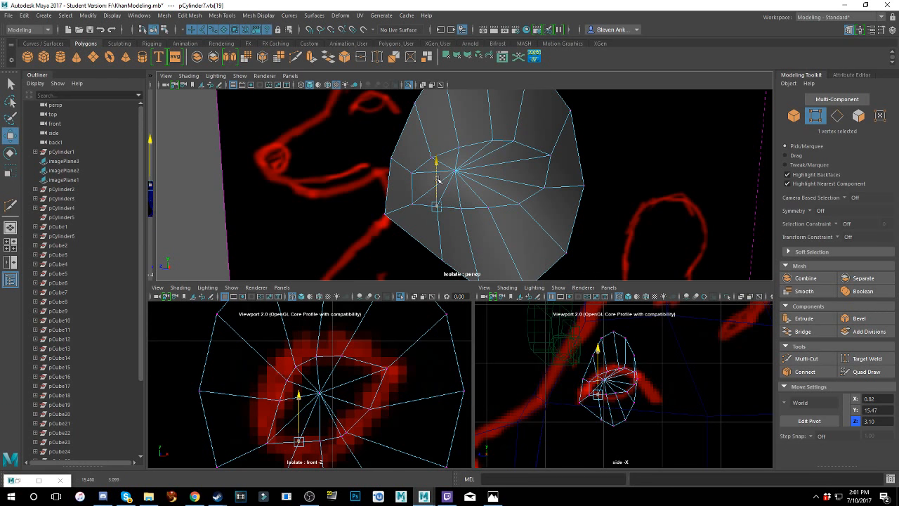
- Undo the last height change and move the bottom ring vertex just outward of the centre to X 1.02, Y 15.48, Z 2.80
key("ctrl+z")
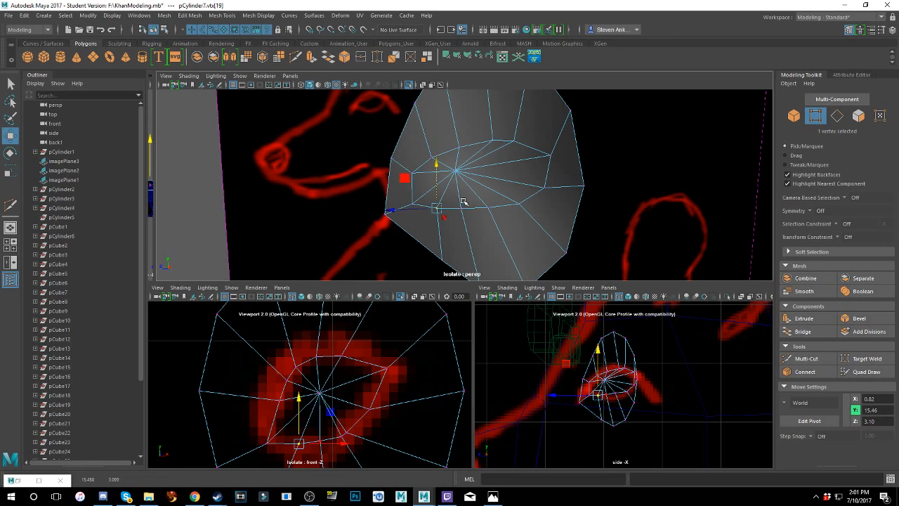
left_click(459, 176)
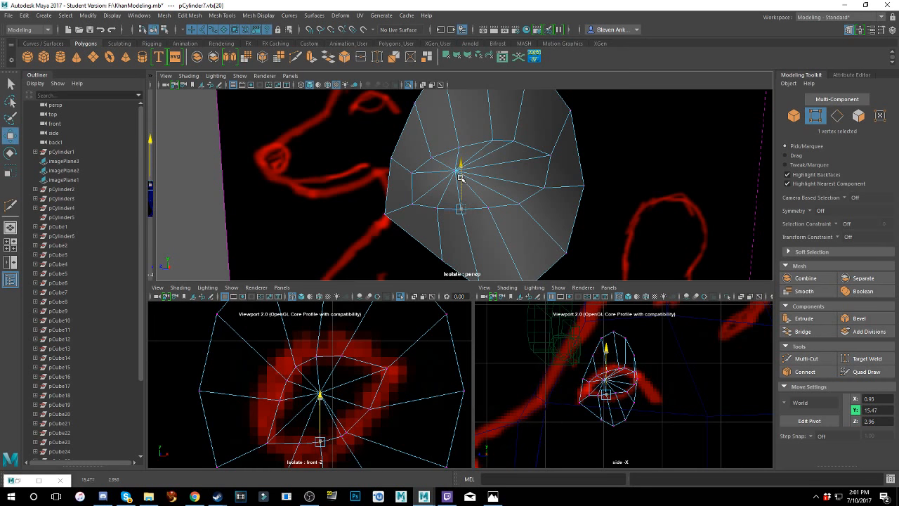
left_click(486, 207)
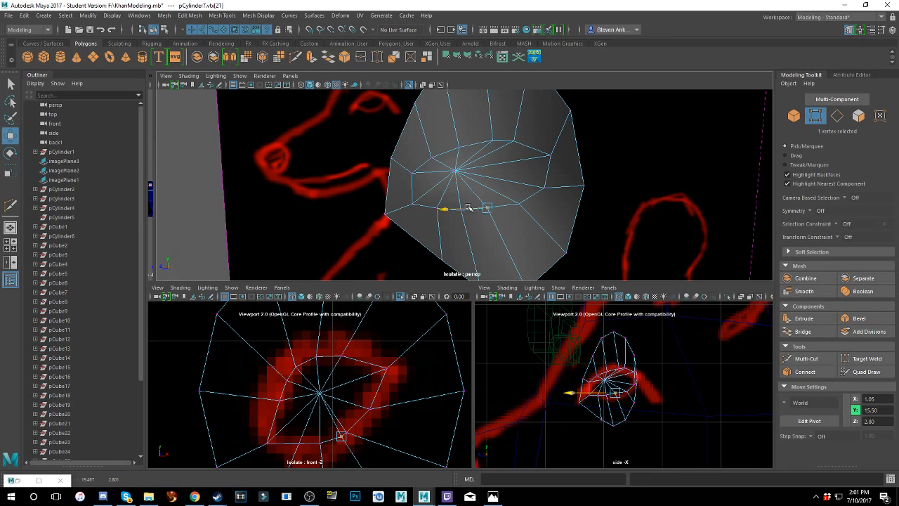
left_click_drag(468, 207, 516, 242)
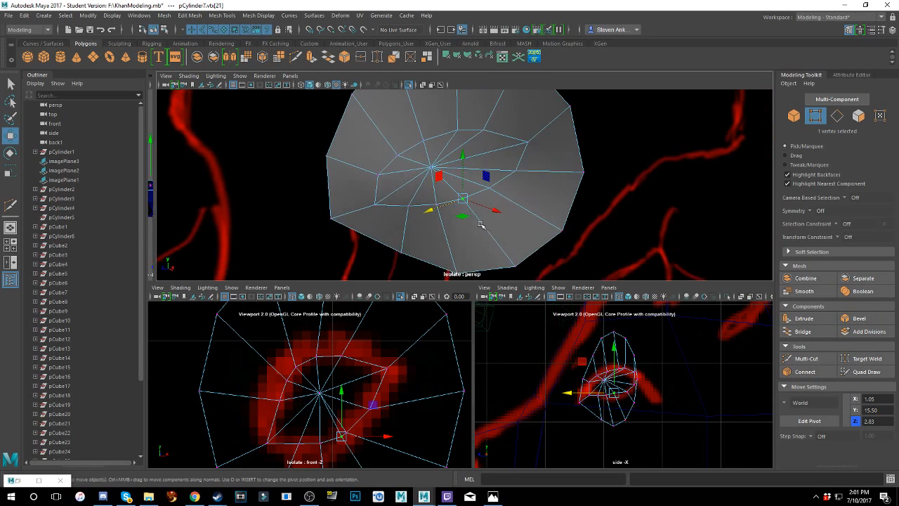
key("ctrl+z")
left_click_drag(491, 206, 488, 205)
left_click_drag(463, 170, 521, 173)
scroll(641, 418, "up", 10)
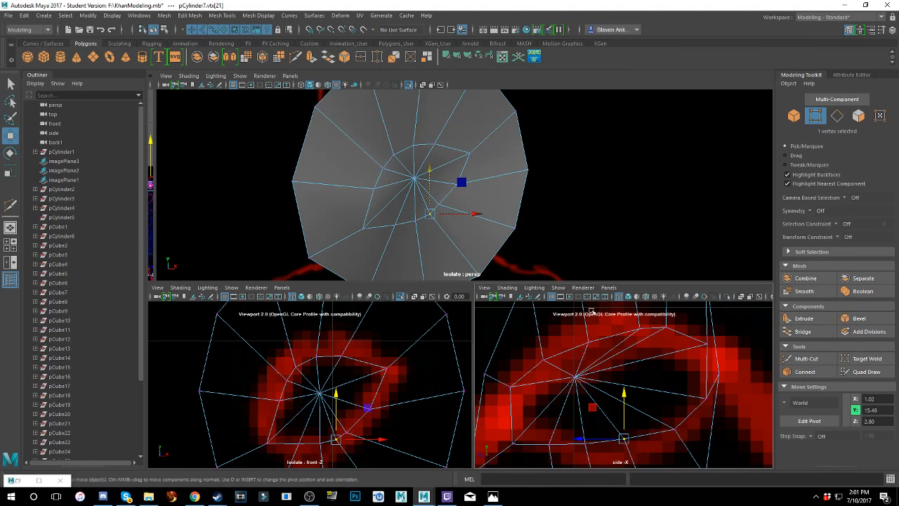
mouse_move(534, 204)
left_mouse_down("alt")
mouse_move(445, 203)
mouse_move(435, 213)
mouse_move(492, 211)
left_mouse_up("alt")
- Move the disc's outer rim vertex beside the outer eye corner to X 1.36, Y 15.74, Z 2.26
left_click(704, 397)
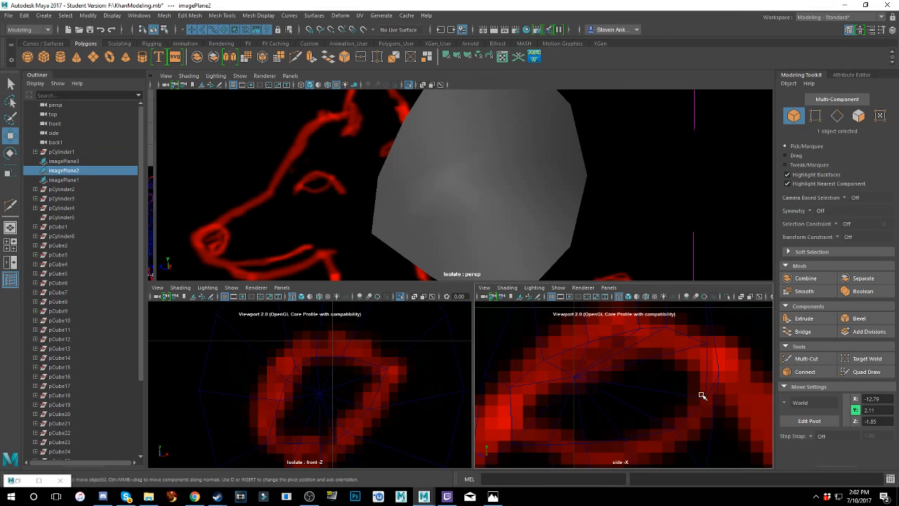
key("ctrl+z")
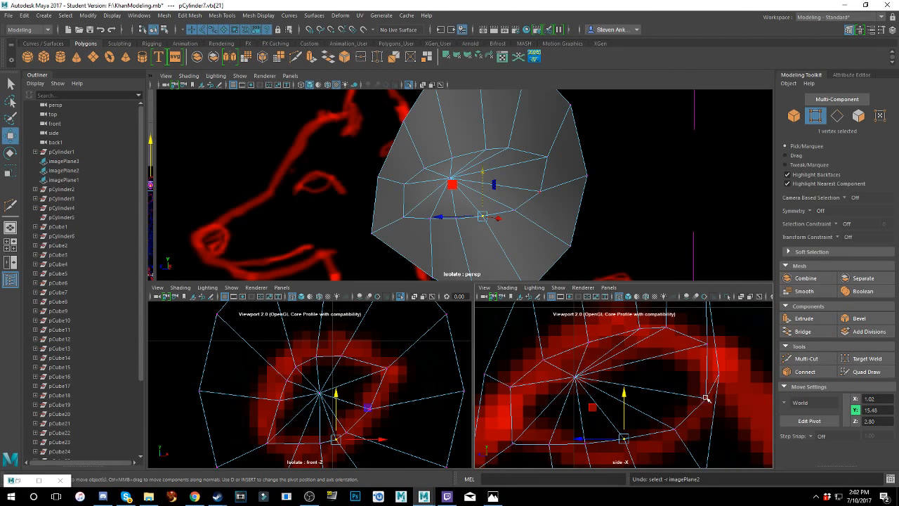
left_click(704, 397)
left_click_drag(492, 211, 507, 216, "alt")
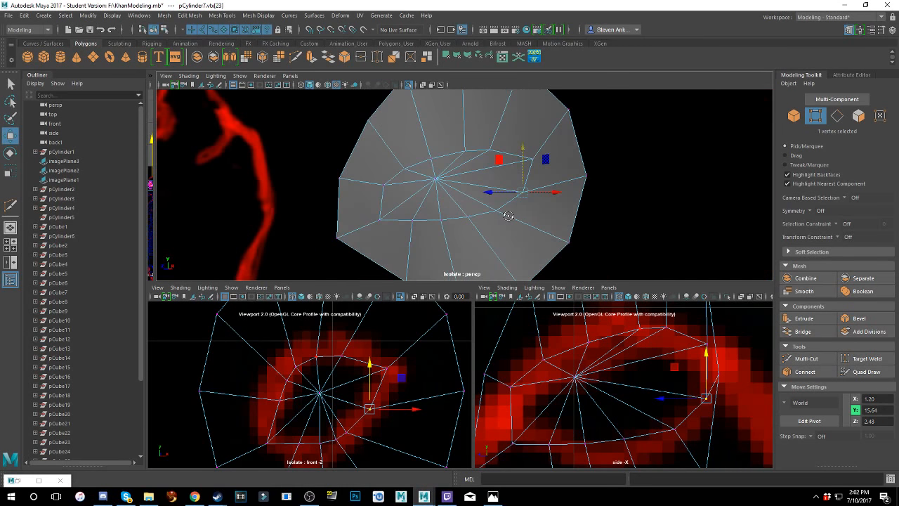
left_click(586, 177)
scroll(584, 184, "down", 3)
left_click_drag(582, 187, 525, 219, "alt")
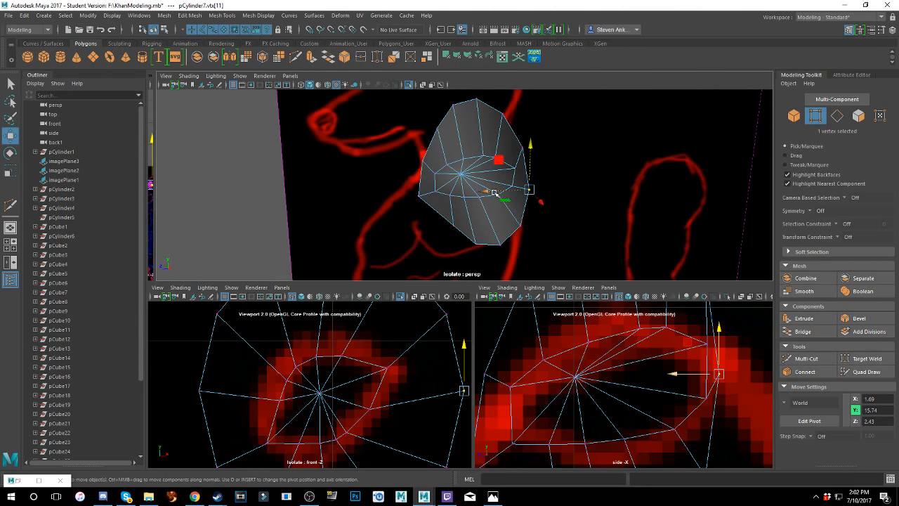
left_click_drag(495, 194, 541, 171)
left_click(520, 134)
left_click(520, 135)
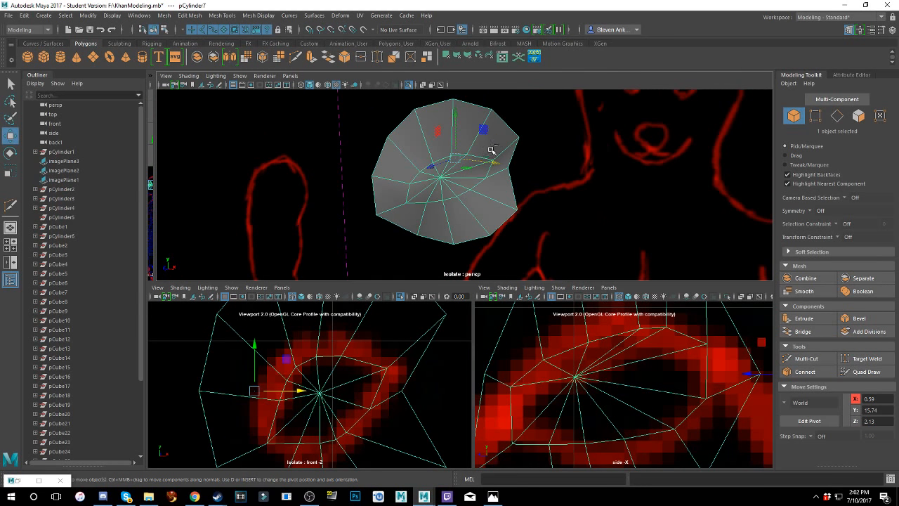
key("ctrl+z")
key("ctrl+z")
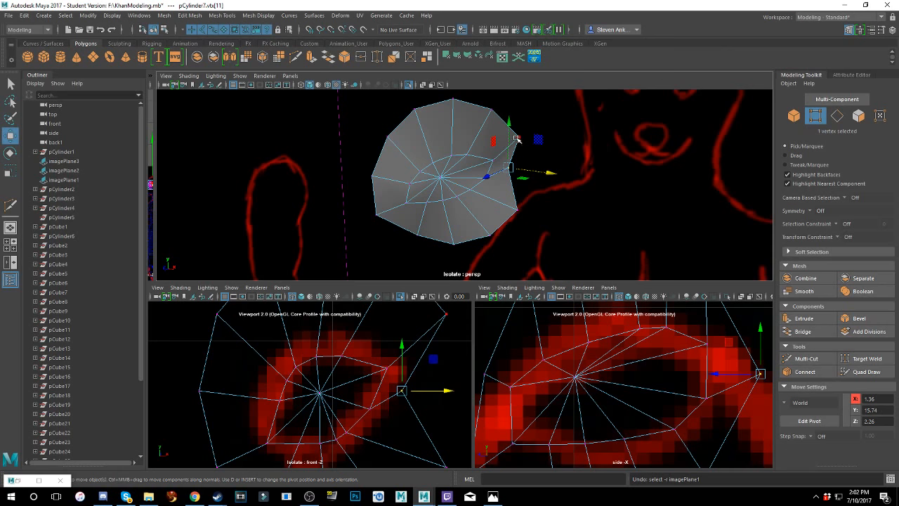
- Pull the rim vertex above it inward along X, and move the two below to X 1.26 and X 1.34
left_click(518, 137)
left_click_drag(549, 139, 537, 140)
left_click(517, 210)
left_click_drag(537, 210, 508, 189)
left_click(492, 238)
key("ctrl+z")
scroll(490, 203, "up", 2)
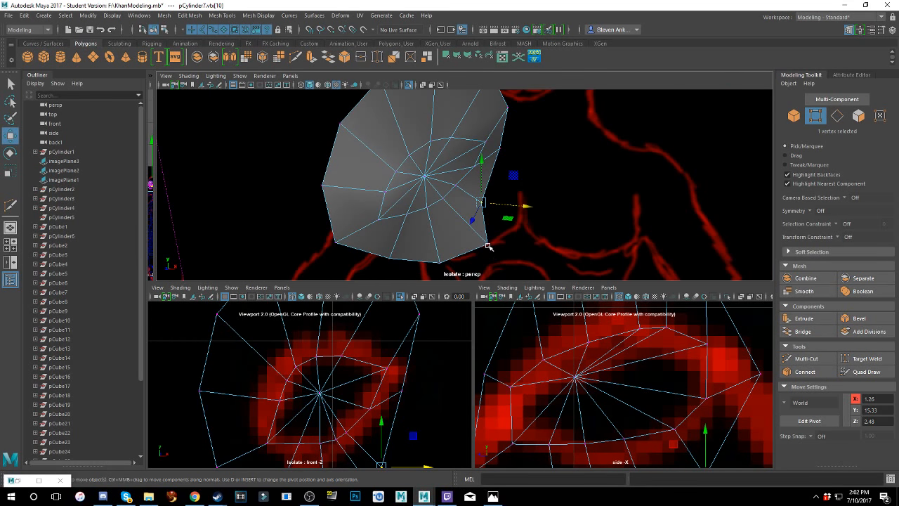
left_click(437, 255)
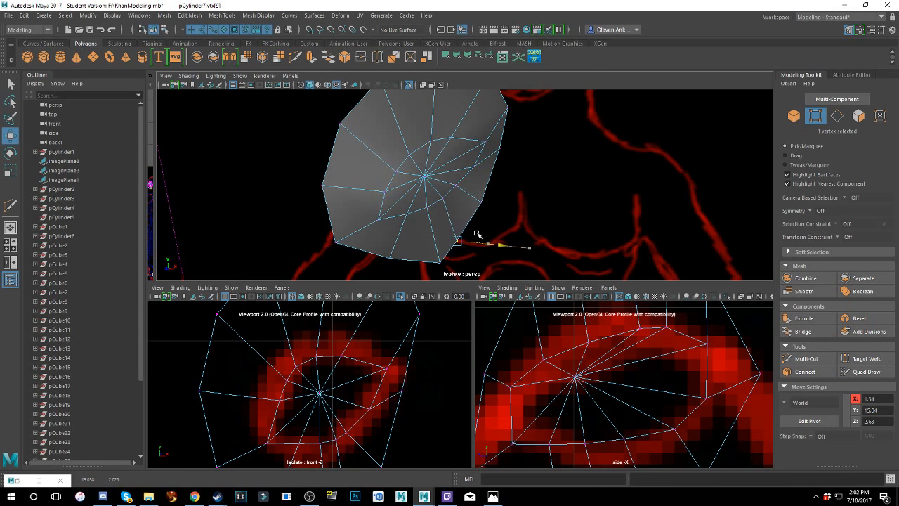
left_click(436, 262)
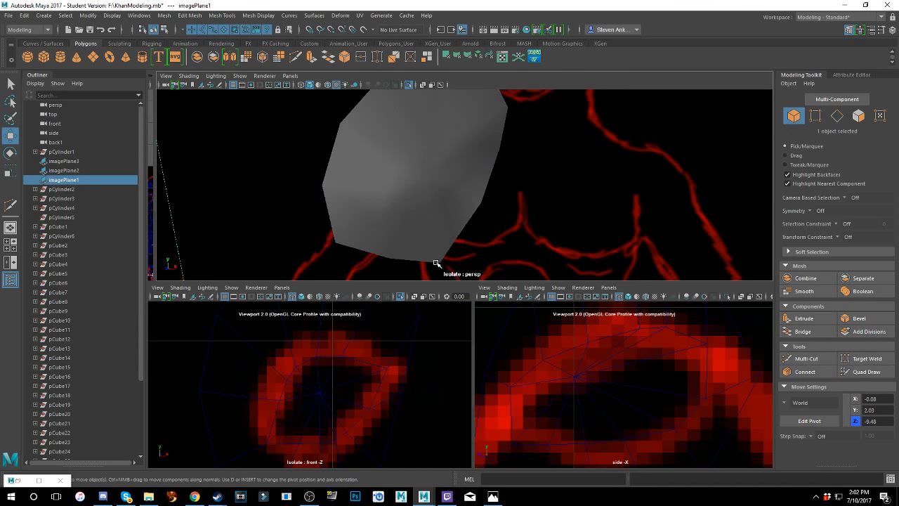
left_click(431, 220)
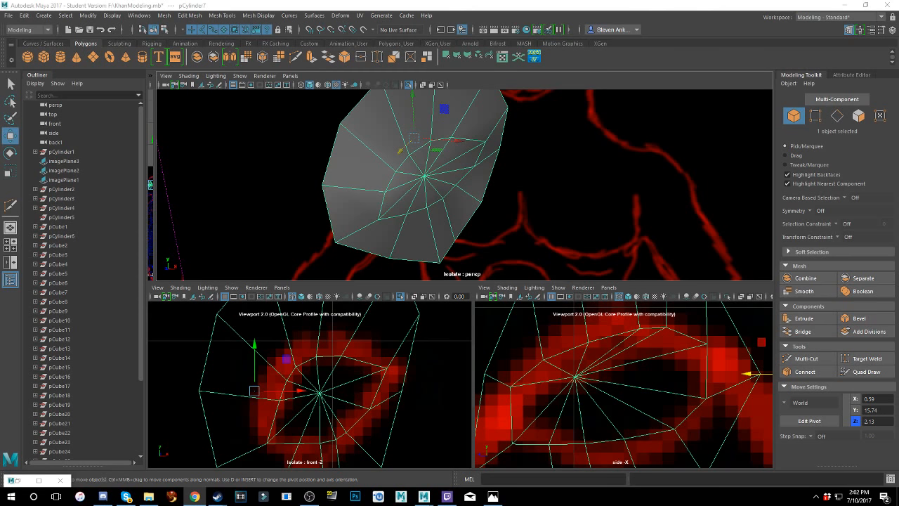
- Select all twelve spoke edges radiating from the centre vertex inside the eye ring and delete them
left_click_drag(452, 184, 423, 173, "alt")
scroll(423, 175, "up", 3)
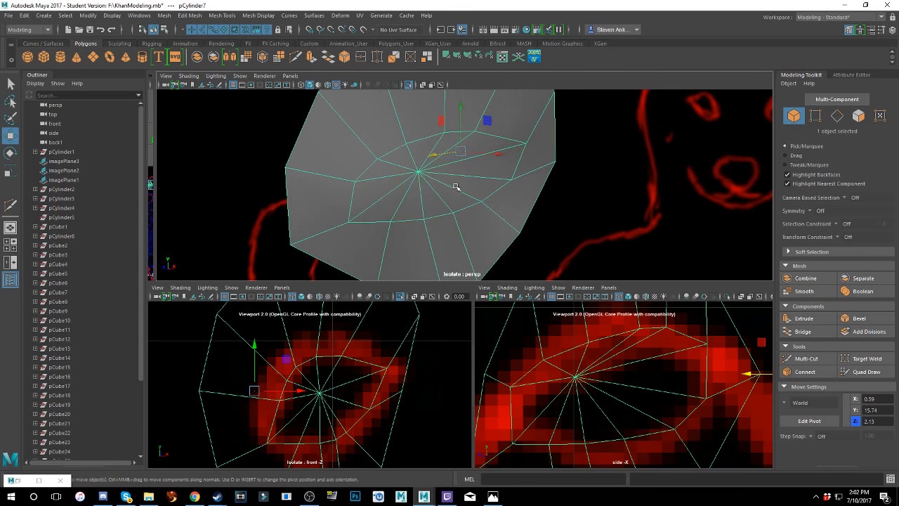
middle_click_drag(456, 185, 499, 210, "alt")
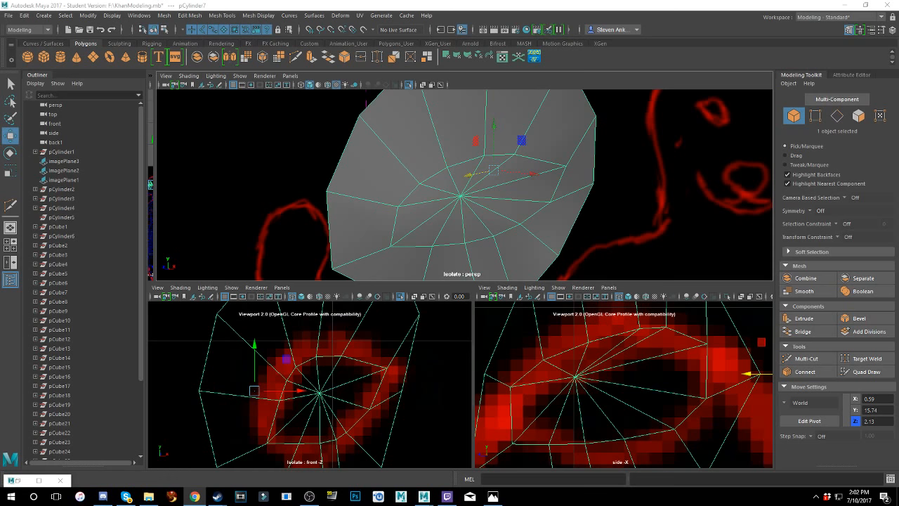
left_click_drag(506, 234, 479, 223, "alt")
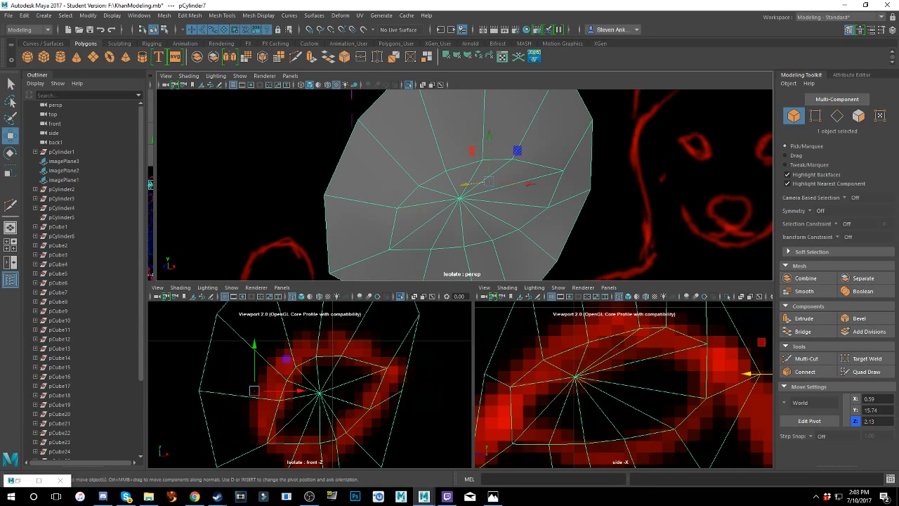
right_click_drag(487, 195, 487, 169)
left_click(474, 194)
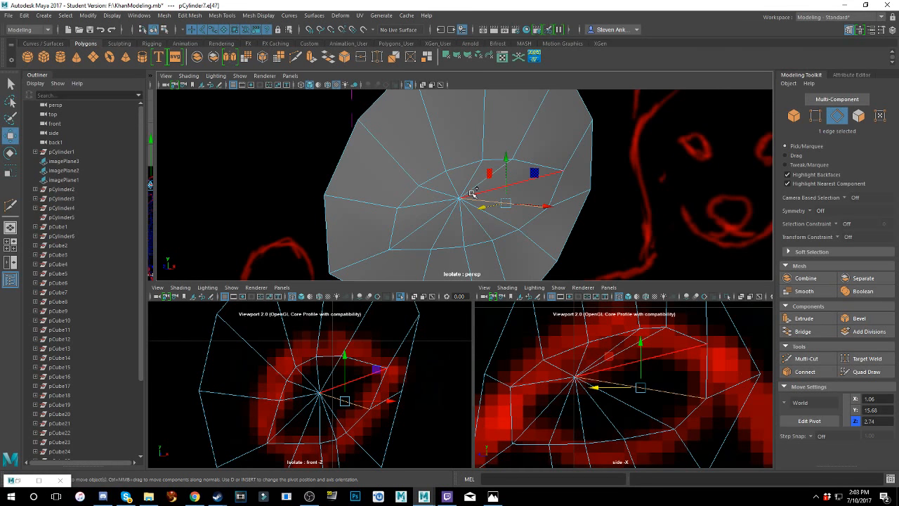
left_click_drag(474, 195, 553, 216, "alt")
scroll(597, 419, "down", 10)
scroll(627, 389, "up", 7)
middle_click_drag(629, 389, 636, 401, "alt")
middle_click(407, 211)
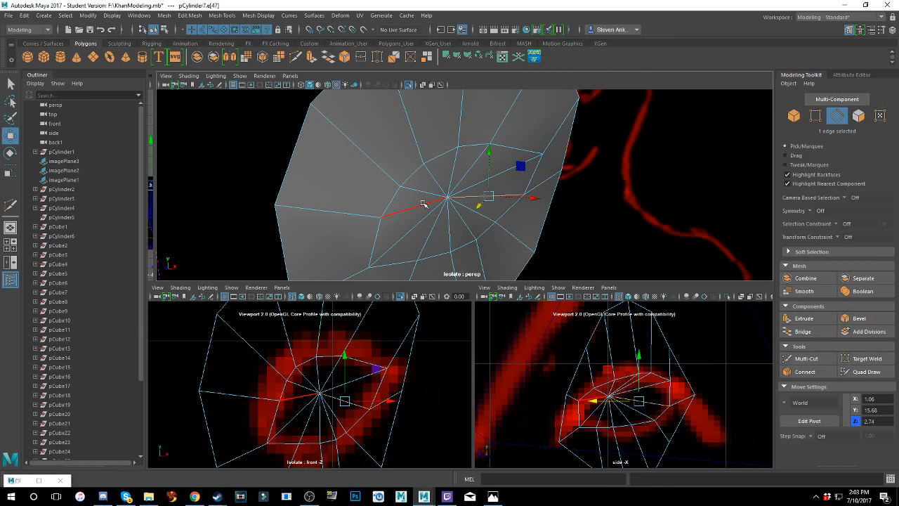
left_click_drag(424, 205, 430, 221, "alt")
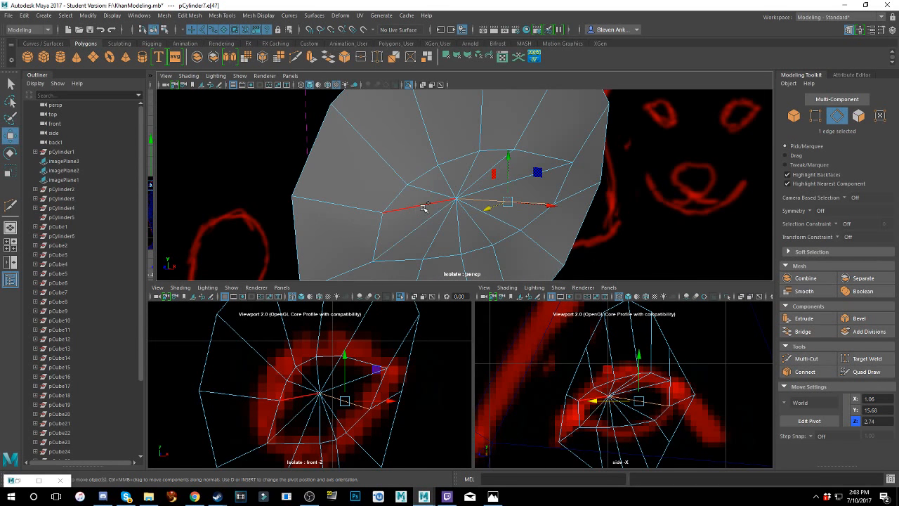
left_click(424, 207, "shift")
left_click(438, 193, "shift")
left_click(455, 181, "shift")
left_click(465, 174, "shift")
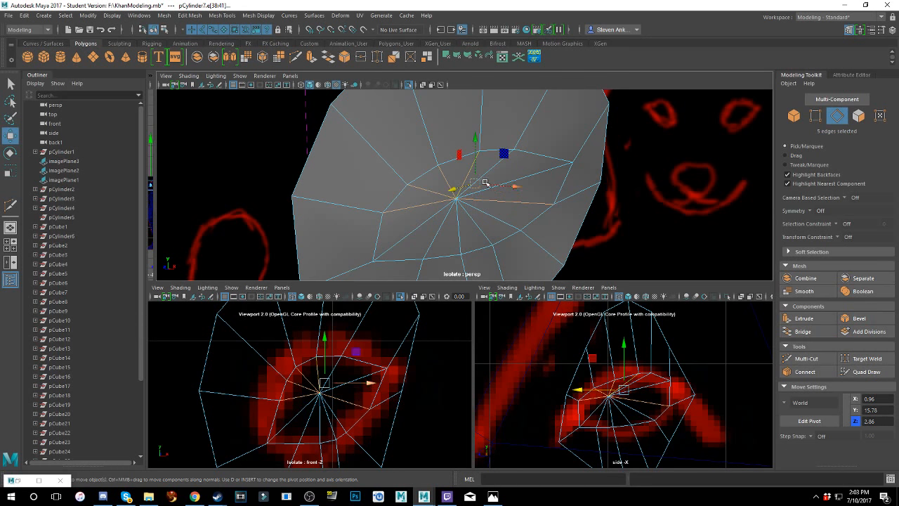
left_click(475, 178, "shift")
left_click(507, 184, "shift")
left_click(496, 219, "shift")
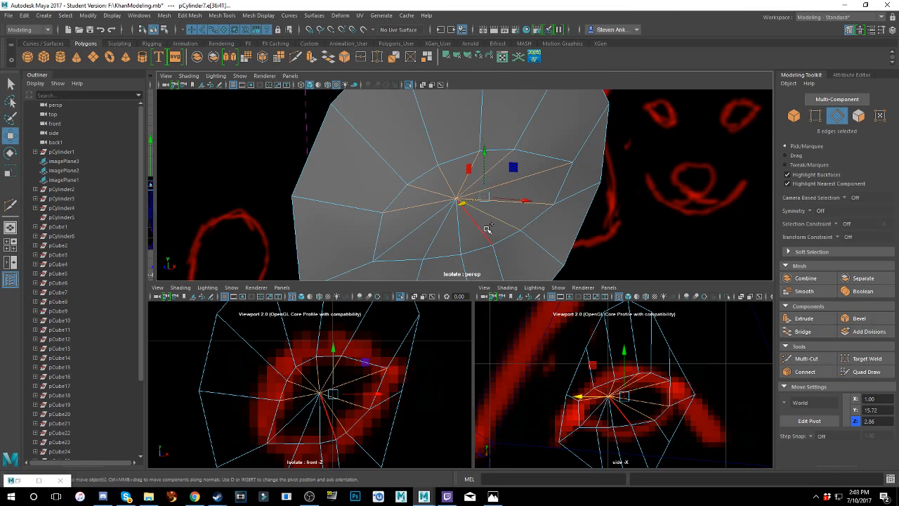
left_click(484, 227, "shift")
left_click(462, 234, "shift")
left_click(440, 231, "shift")
left_click(428, 222, "shift")
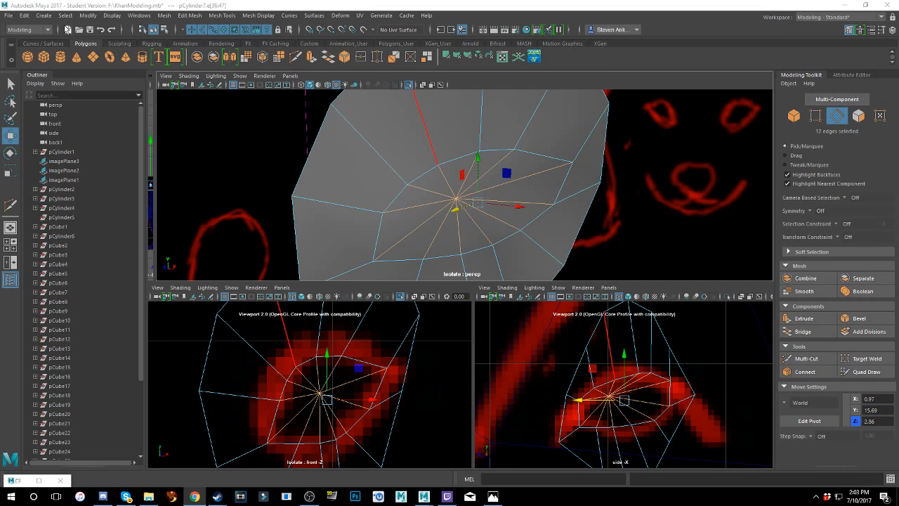
left_click(43, 15)
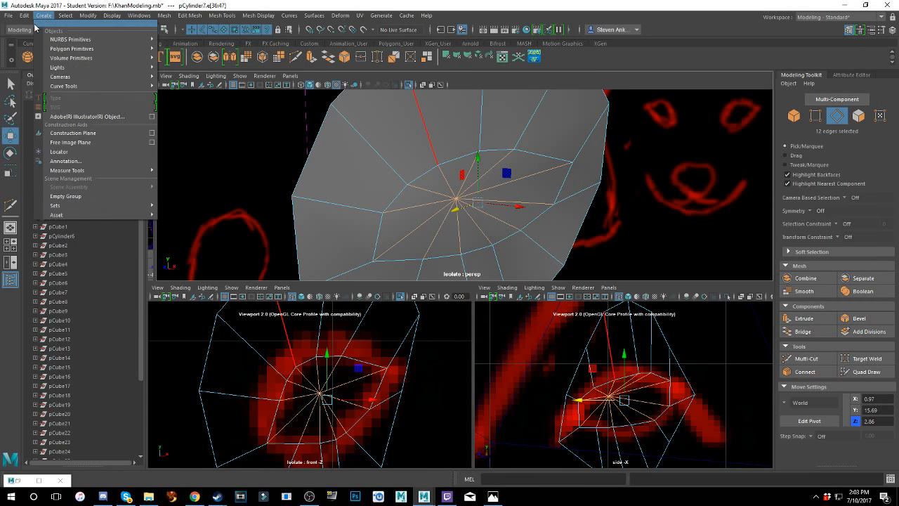
mouse_move(27, 17)
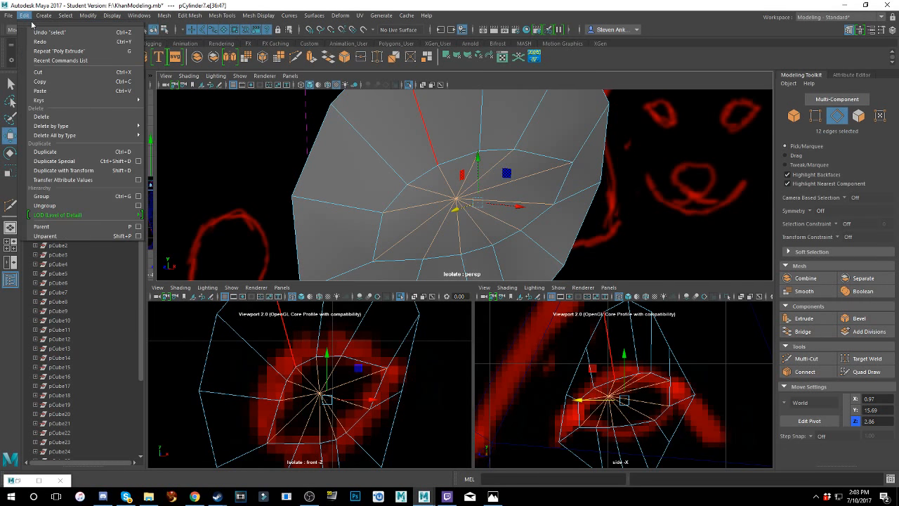
left_click(62, 116)
- Try a Multi-Cut edge from the second upper ring vertex to the bottom vertex beside the inner corner, then undo the cut
mouse_move(447, 237)
left_mouse_down("alt")
mouse_move(518, 234)
mouse_move(517, 164)
mouse_move(504, 178)
mouse_move(505, 162)
left_mouse_up("alt")
scroll(506, 162, "up", 1)
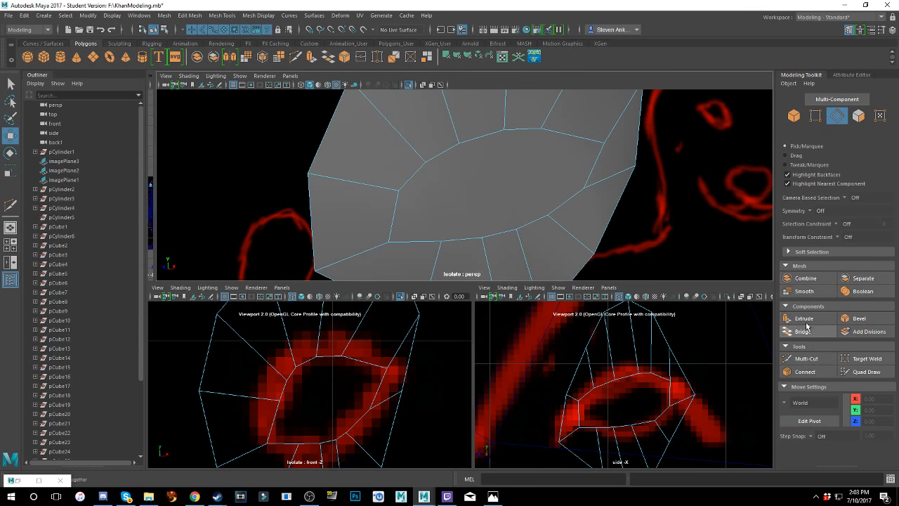
left_click(805, 358)
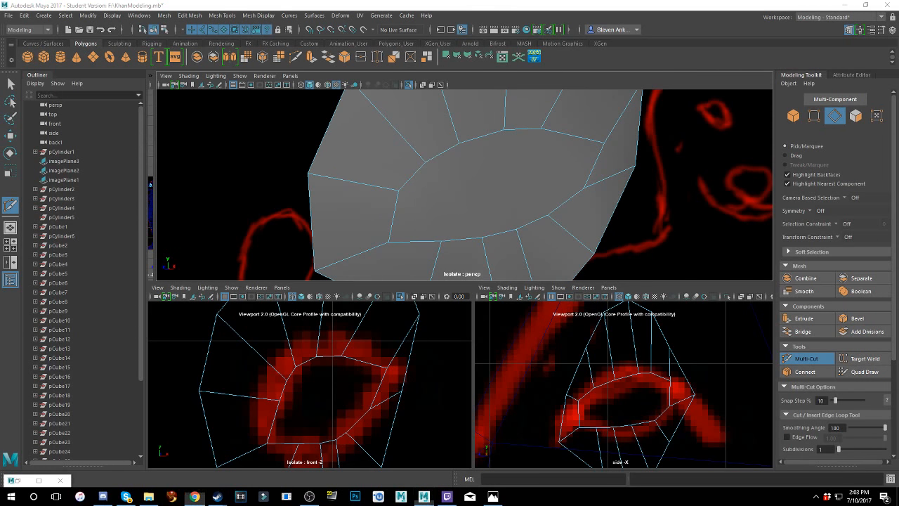
left_click(425, 161)
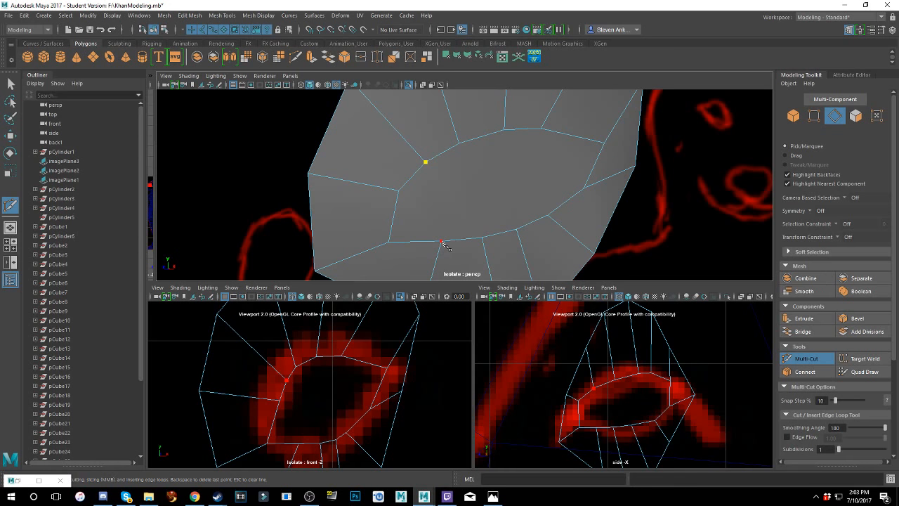
left_click(441, 242)
key("Return")
left_click(398, 190)
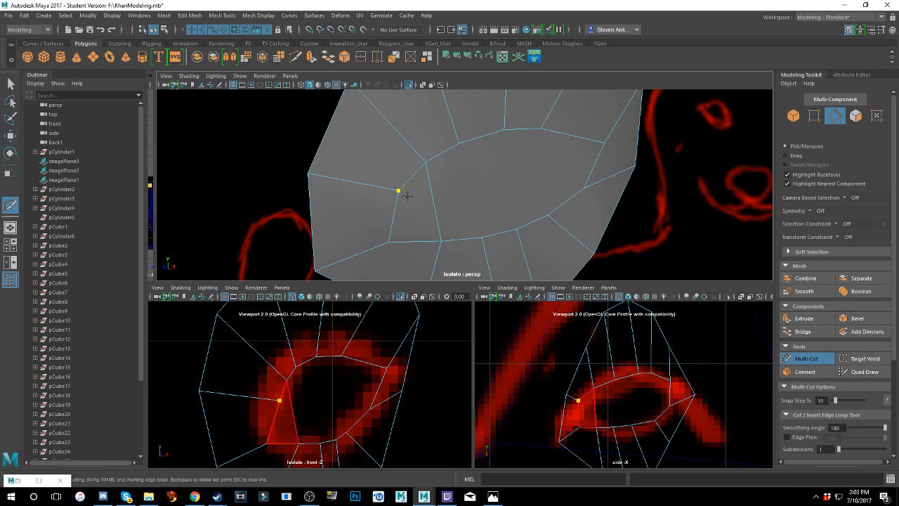
key("ctrl+z")
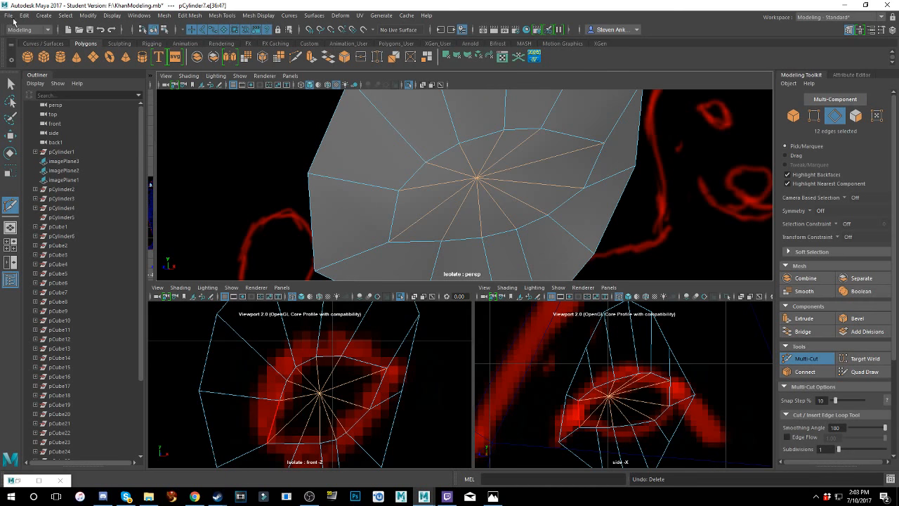
key("shift+z")
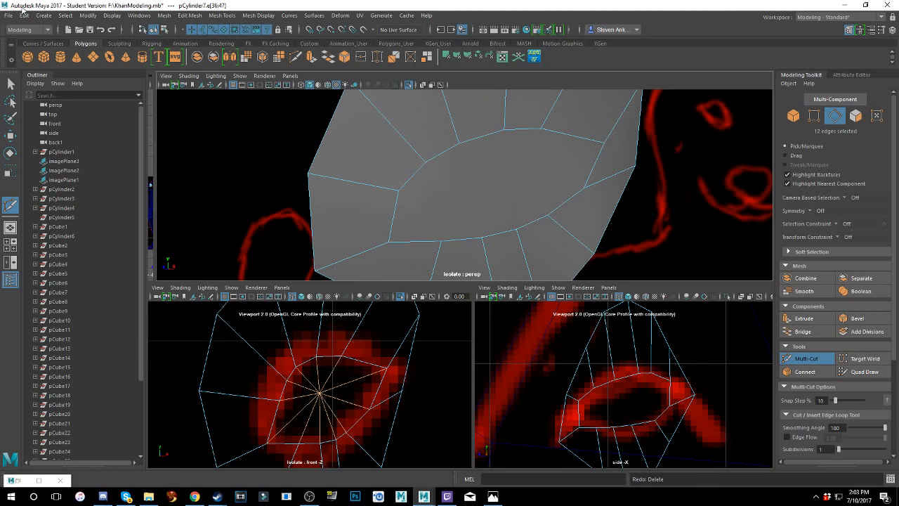
- Cut two edges across the eye face, joining the two upper ring vertices nearest the inner corner to the nearest two bottom vertices
left_click(441, 243)
key("Return")
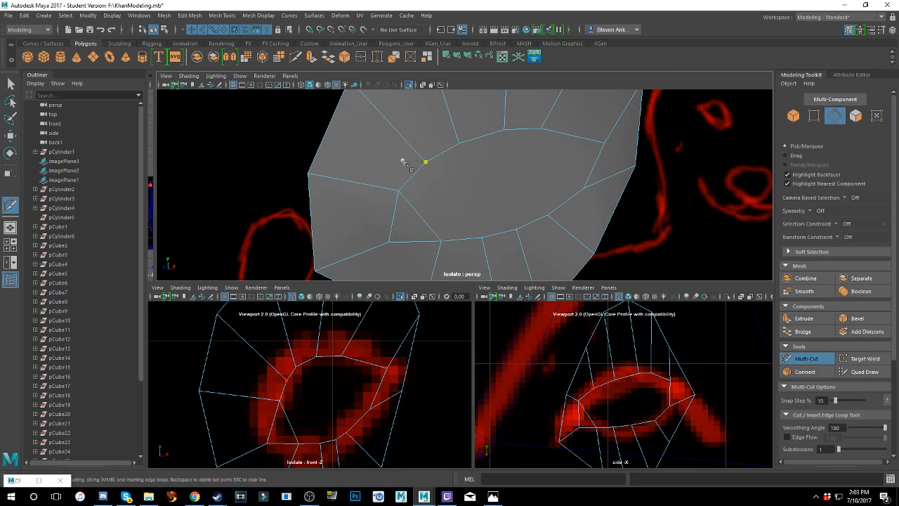
left_click(426, 164)
left_click(482, 238)
right_click(479, 167)
- Cut three more edges across the eye face, joining the remaining upper ring vertices to their bottom counterparts towards the outer corner
left_click(459, 143)
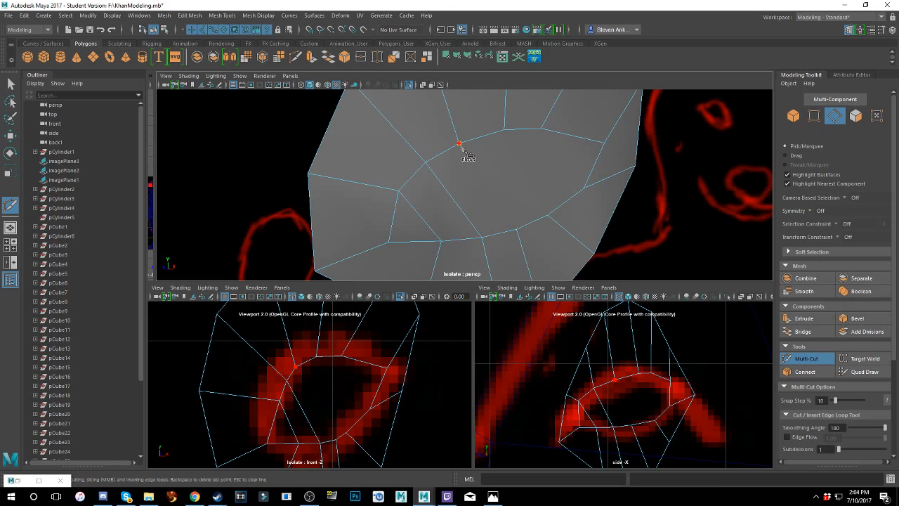
left_click(515, 231)
right_click(517, 233)
key("BackSpace")
left_click(540, 128)
left_click(584, 189)
right_click(585, 190)
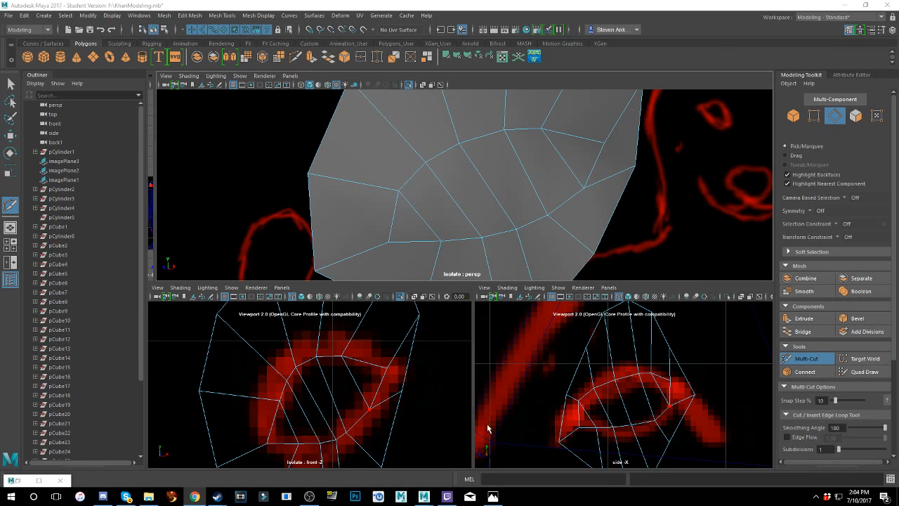
- Examine the re-cut eye face and its new cross edges from several angles
left_click_drag(465, 181, 517, 192, "alt")
middle_click_drag(517, 192, 517, 253, "alt")
scroll(514, 239, "down", 5)
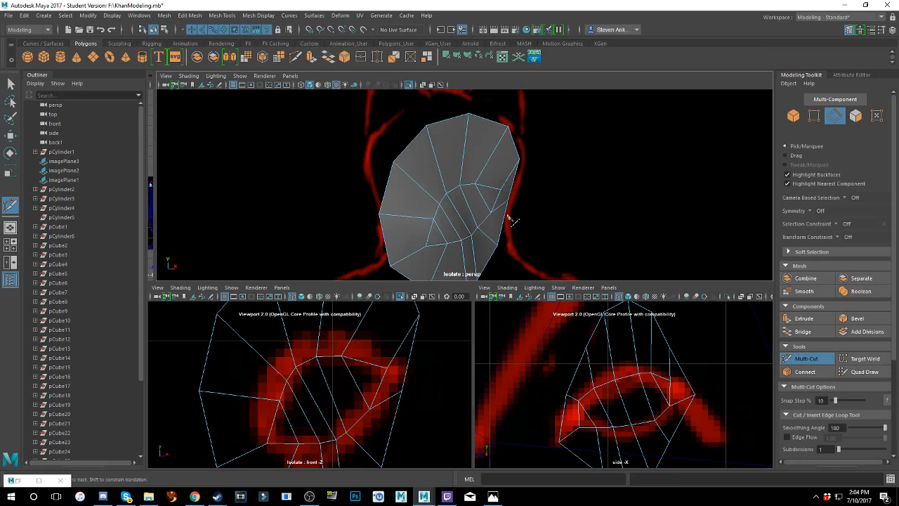
middle_click_drag(507, 216, 498, 168, "alt")
left_click_drag(498, 168, 474, 183, "alt")
middle_click_drag(489, 184, 394, 210, "alt")
left_click_drag(454, 212, 392, 188, "alt")
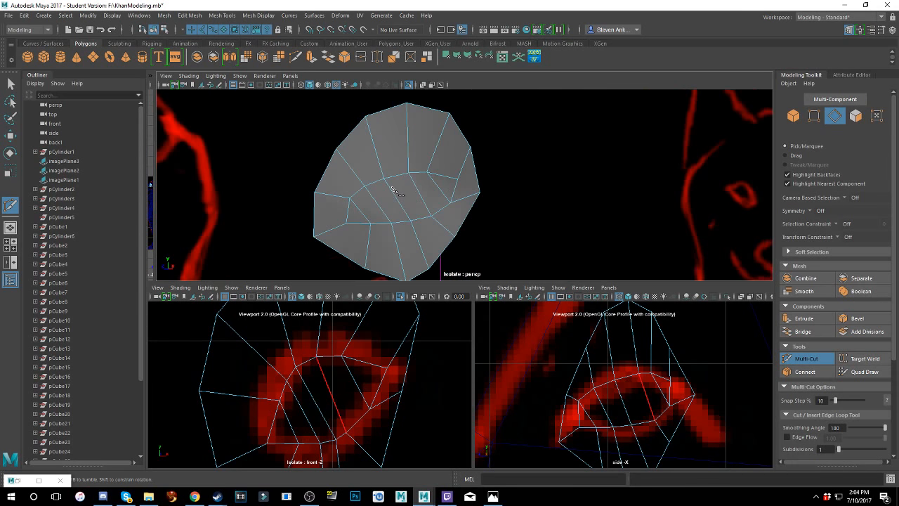
middle_click_drag(395, 189, 478, 178, "alt")
- Lower the topmost outer rim vertex of the eye disc to about 16.25 on Y
key("w")
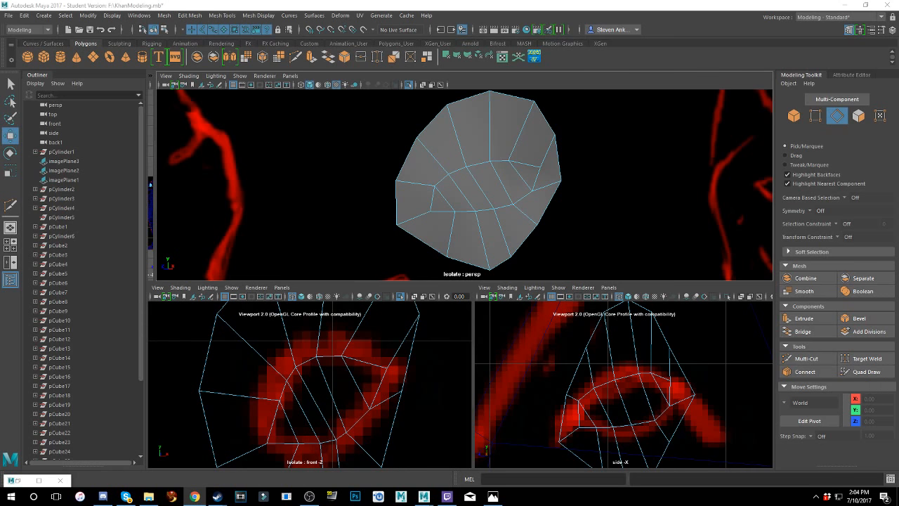
scroll(616, 337, "down", 15)
scroll(632, 375, "up", 13)
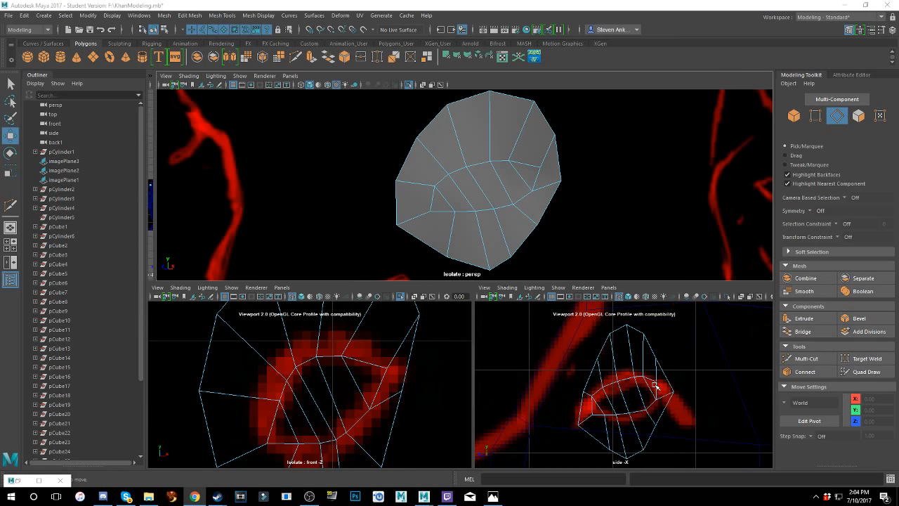
left_click_drag(632, 215, 562, 176, "alt")
right_click(556, 153)
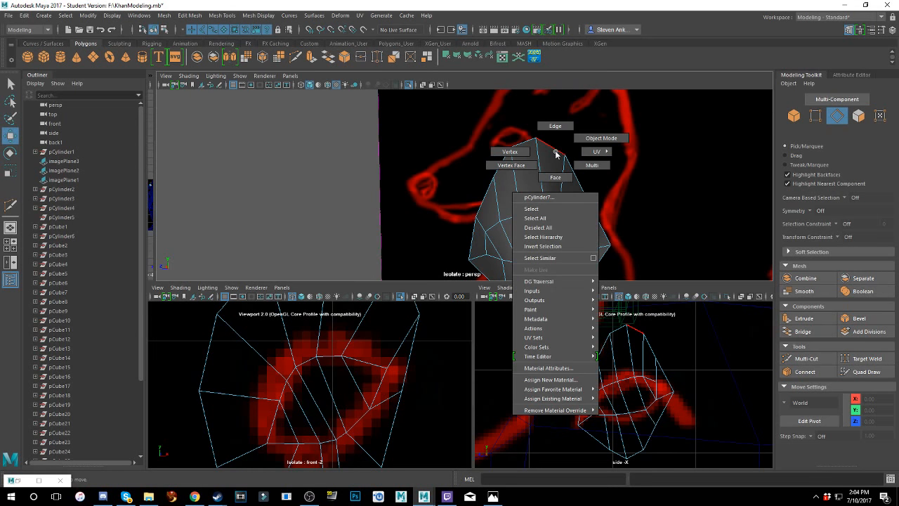
left_click(510, 152)
left_click(535, 138)
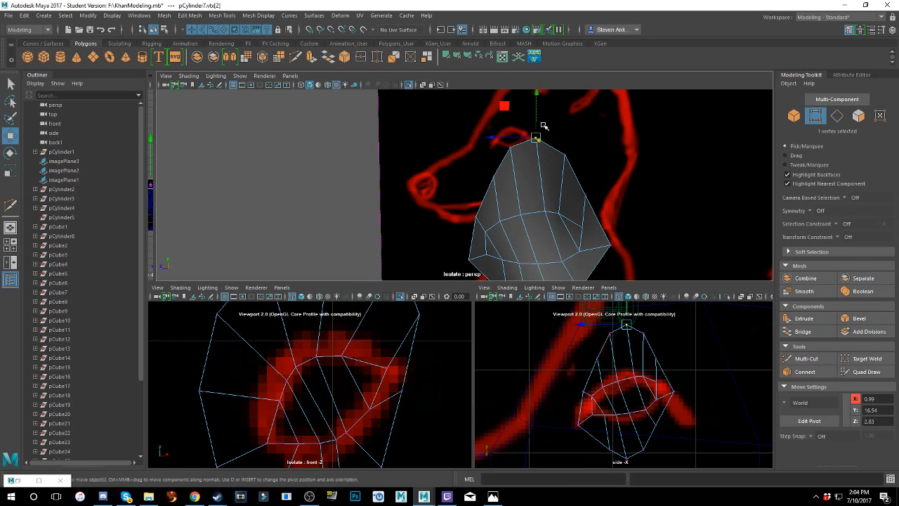
left_click_drag(537, 105, 541, 140)
- Lower the upper rim vertex just behind the topmost one, bringing it closer to the eye ring
left_click(564, 154)
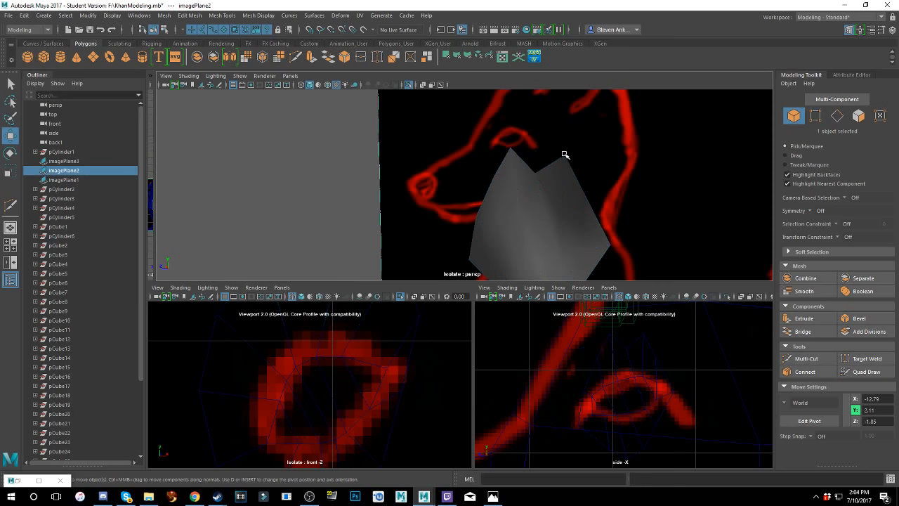
left_click(565, 154)
right_click(566, 154)
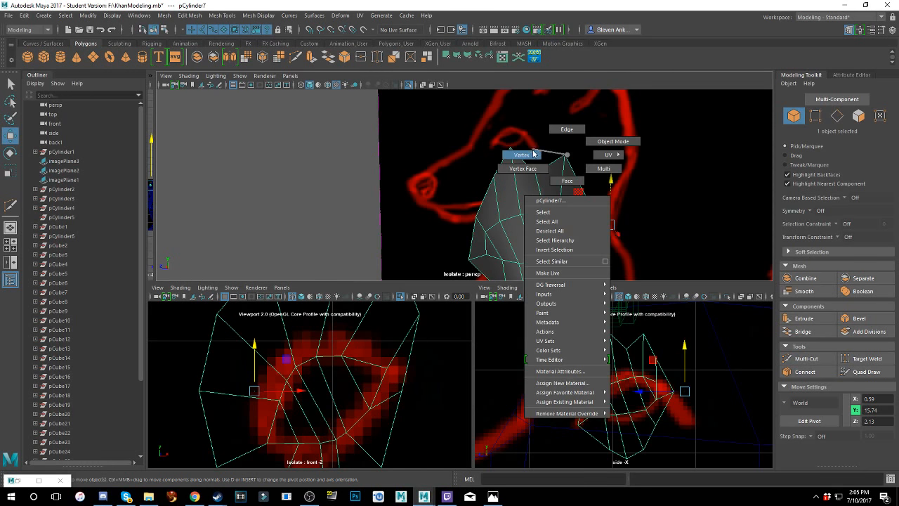
right_click_drag(534, 154, 531, 154)
left_click(565, 155)
left_click_drag(566, 129, 569, 161)
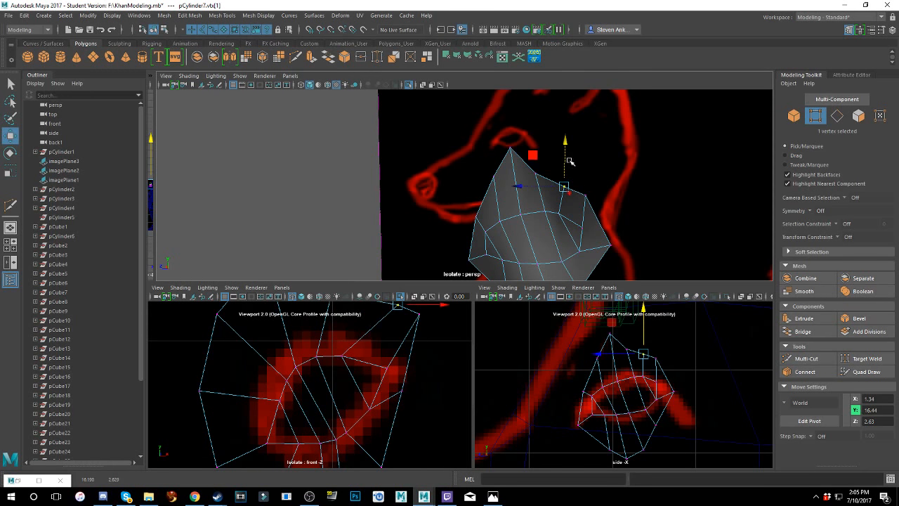
- Lower the two upper rim vertices on the muzzle side of the eye disc towards the eye ring
left_click(510, 149)
left_click_drag(510, 149, 497, 175)
left_click(494, 175)
middle_click_drag(540, 203, 519, 122, "alt")
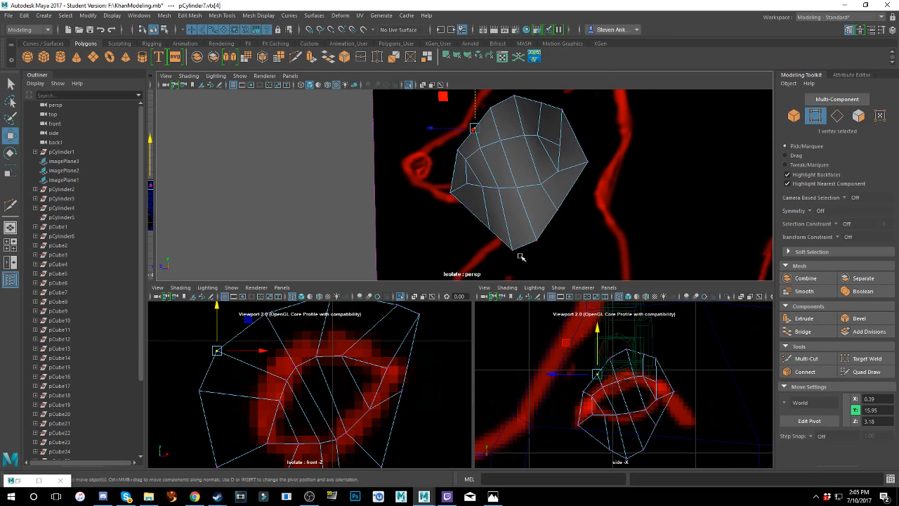
- Raise the bottommost outer rim vertex of the eye disc to about 15.25 on Y
left_click(508, 249)
left_click(516, 244)
right_click_drag(518, 236, 491, 235)
left_click(514, 247)
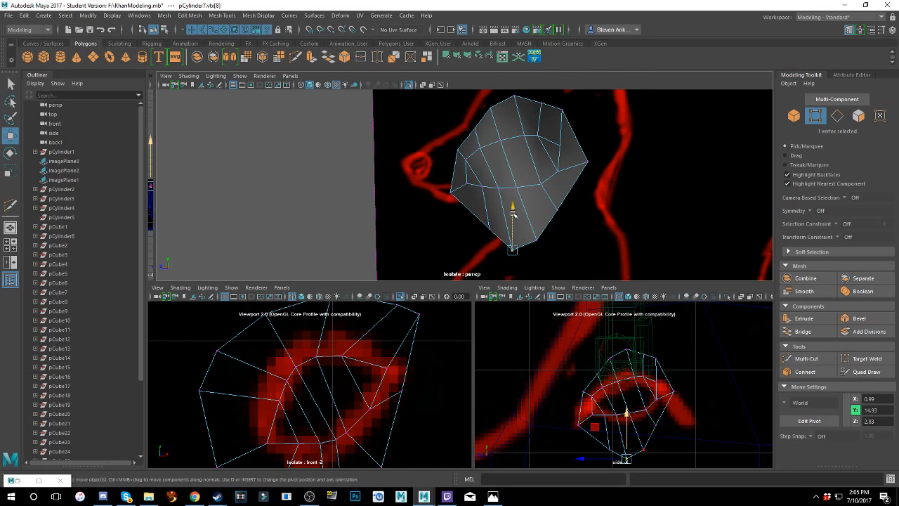
left_click_drag(513, 213, 512, 176)
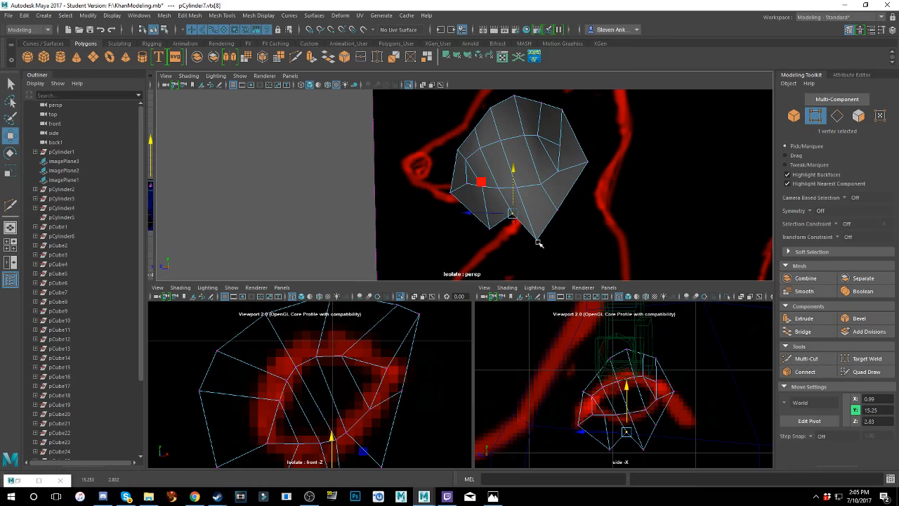
- Raise the two lower rim vertices behind the bottom one to about 15.31 and 15.46 on Y and adjust their depth along Z
left_click(537, 242)
left_click(538, 237)
right_click_drag(538, 239, 507, 239)
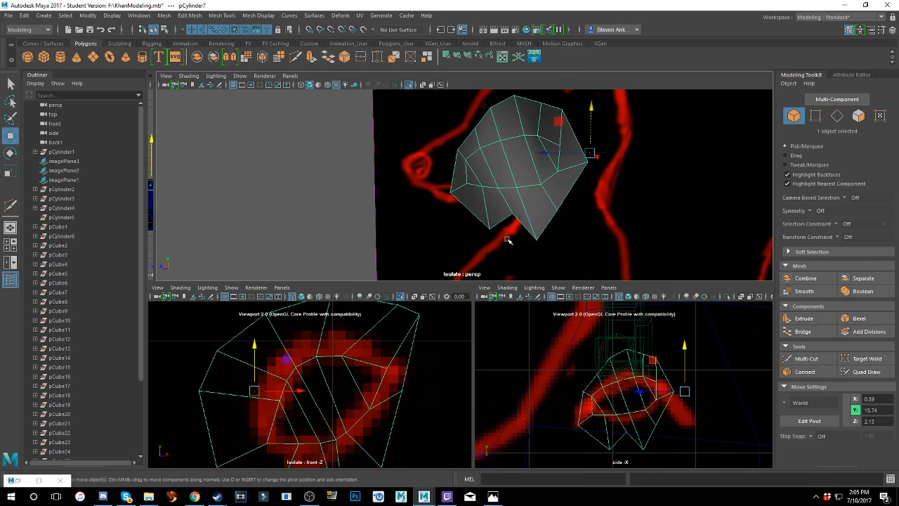
left_click(538, 241)
key("ctrl+z")
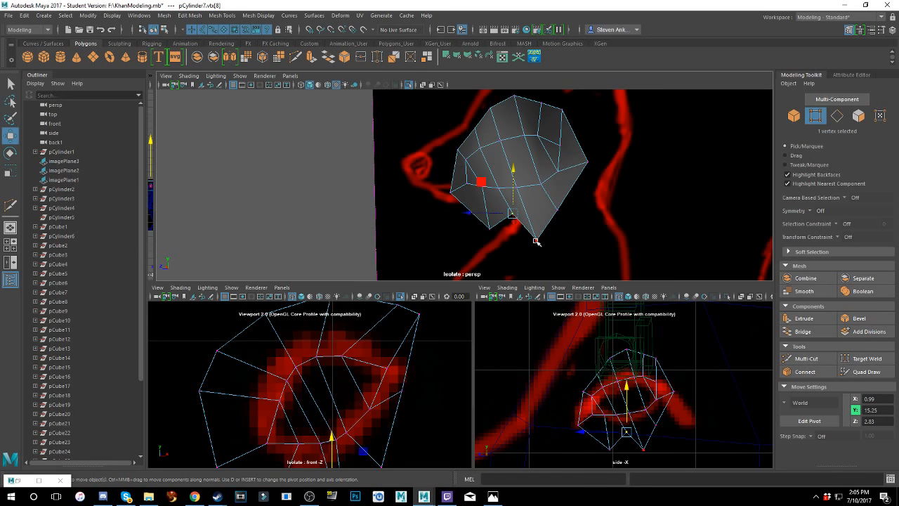
left_click(536, 241)
left_click_drag(537, 202, 557, 159)
left_click(557, 211)
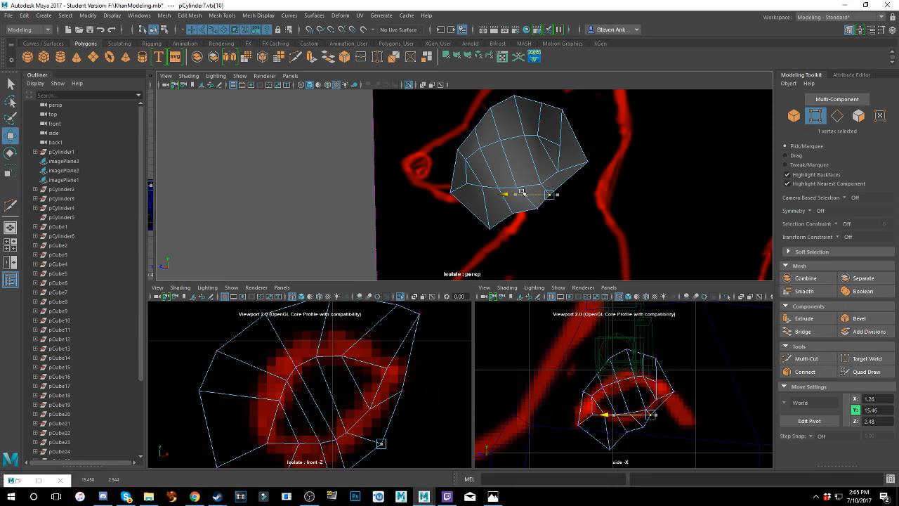
left_click(537, 209)
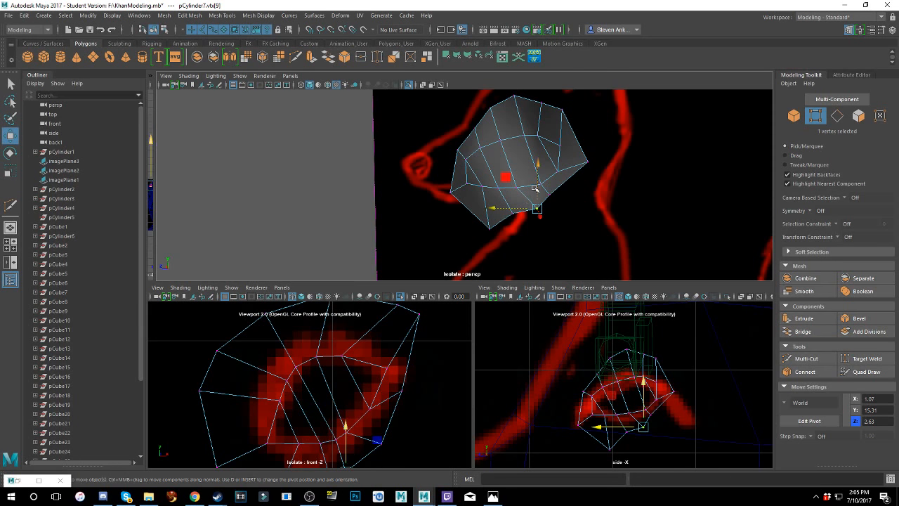
left_click_drag(536, 188, 492, 179)
- Raise the lower rim vertex on the muzzle side to about 15.27 on Y and shift the inner-corner rim vertex to 0.58 on X
left_click(506, 213)
left_click(490, 227)
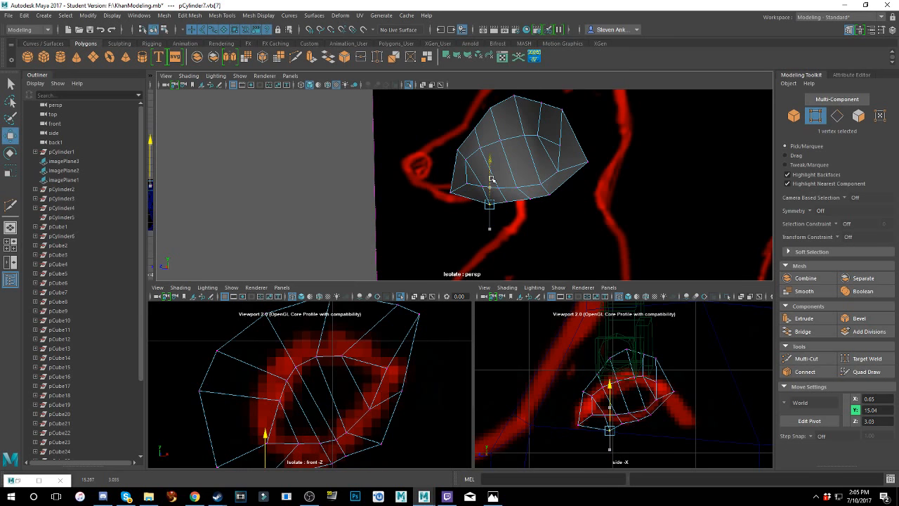
left_click(450, 191)
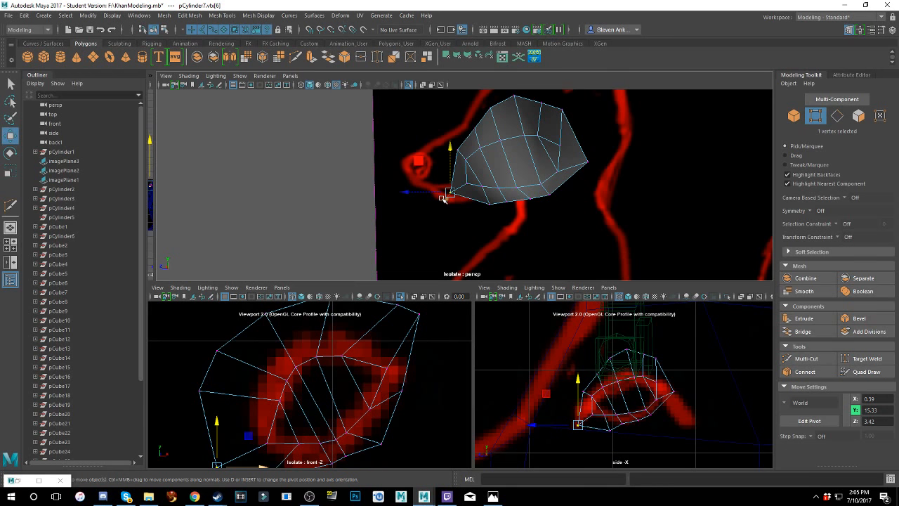
left_click(426, 195)
left_click_drag(426, 203, 524, 203, "alt")
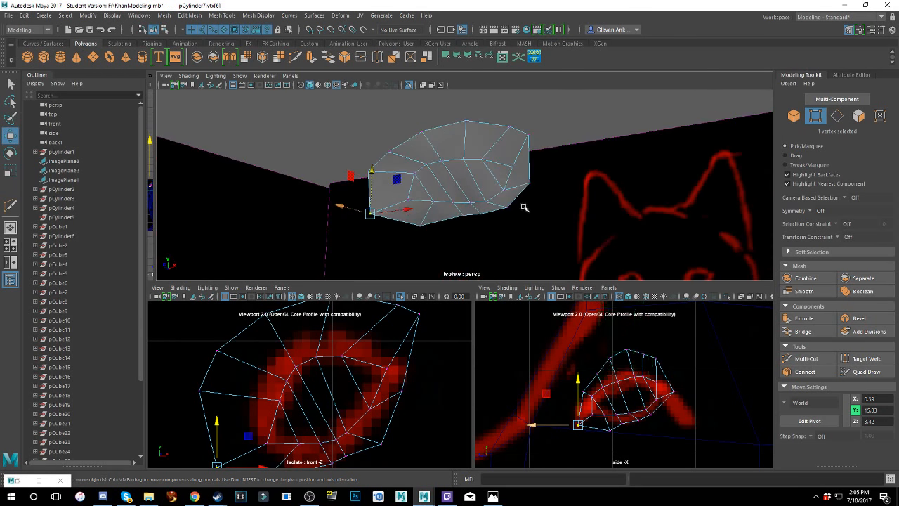
left_click_drag(397, 214, 416, 211)
mouse_move(393, 175)
left_mouse_down("alt")
mouse_move(432, 182)
mouse_move(435, 170)
left_mouse_up("alt")
middle_click_drag(435, 169, 463, 238, "alt")
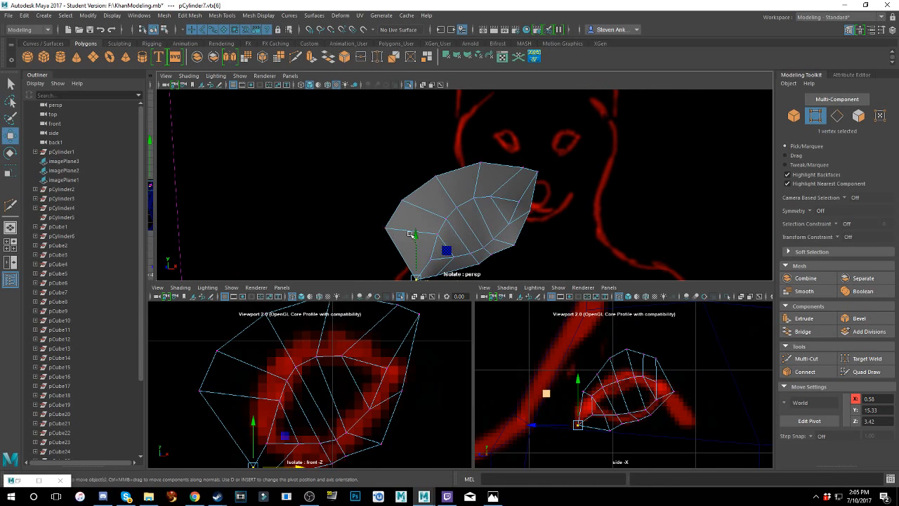
- Shift the two rim vertices above the inner corner along X towards the eye ring, placing the upper one at about 0.77
left_click(386, 229)
right_click_drag(394, 229, 379, 235)
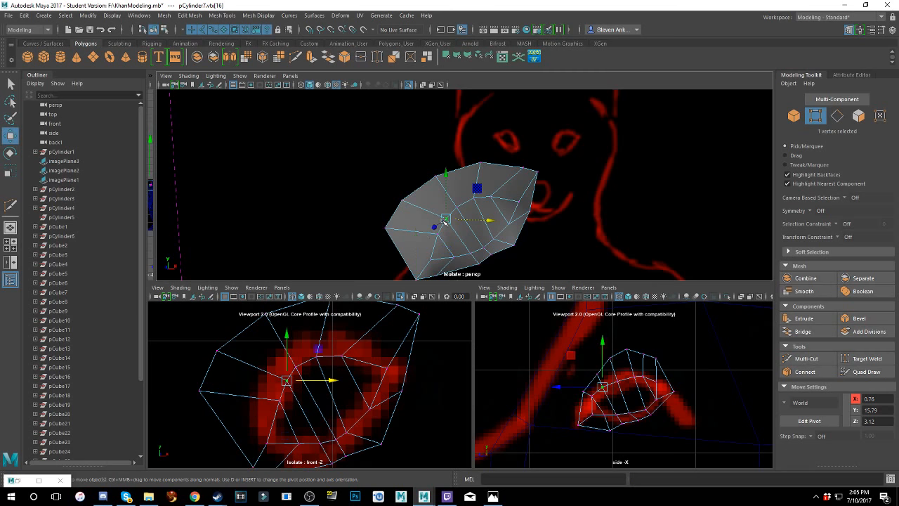
left_click(385, 229)
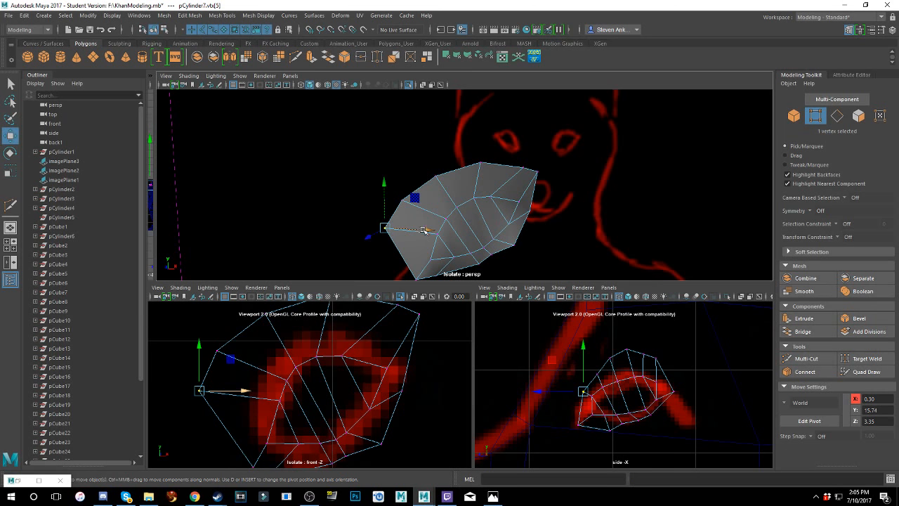
left_click_drag(427, 231, 471, 235)
left_click(402, 203)
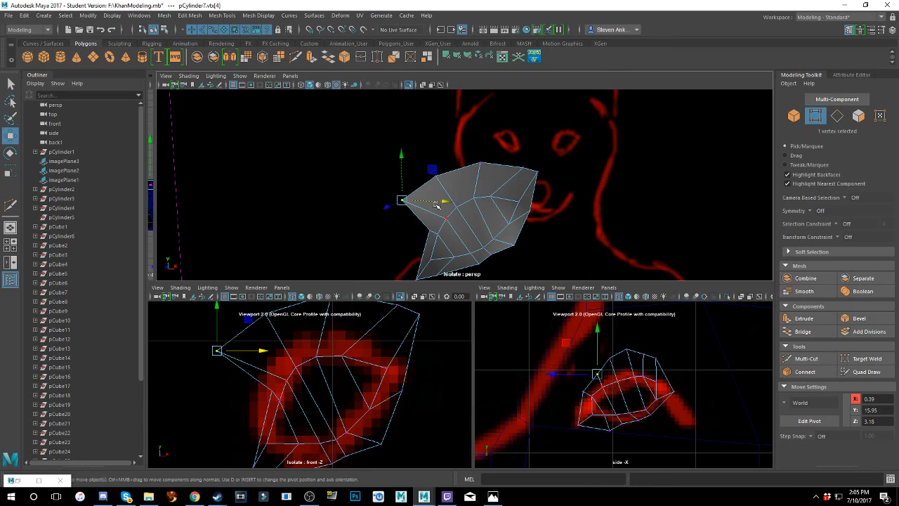
left_click_drag(441, 204, 486, 209)
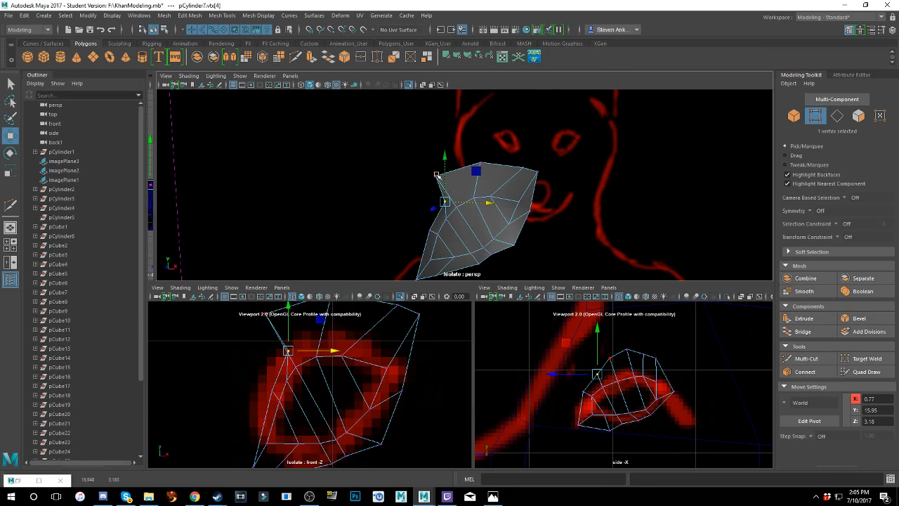
- Shift the upper rim vertex just before the topmost one along X towards the eye ring
left_click(436, 175)
left_click_drag(471, 176, 481, 218)
left_click(481, 165)
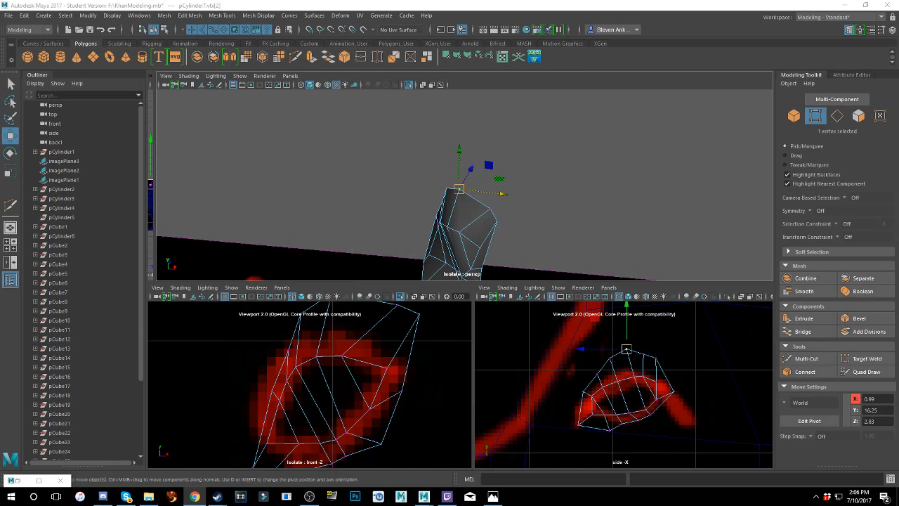
left_click_drag(562, 224, 474, 190, "alt")
left_click(488, 183)
left_click(465, 184)
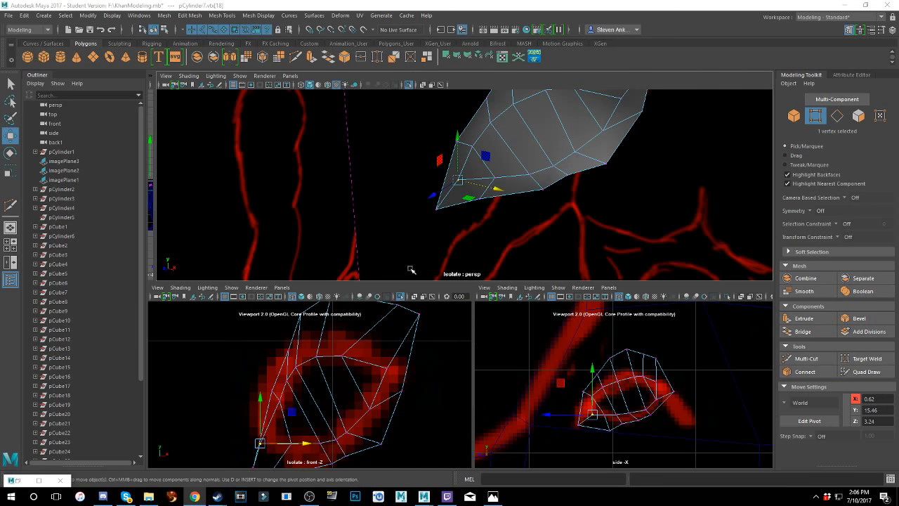
- Move the rim vertex directly above the inner corner outward along X, away from the eye ring
mouse_move(520, 208)
left_mouse_down("alt")
mouse_move(555, 168)
mouse_move(531, 176)
mouse_move(538, 194)
mouse_move(488, 199)
mouse_move(533, 216)
left_mouse_up("alt")
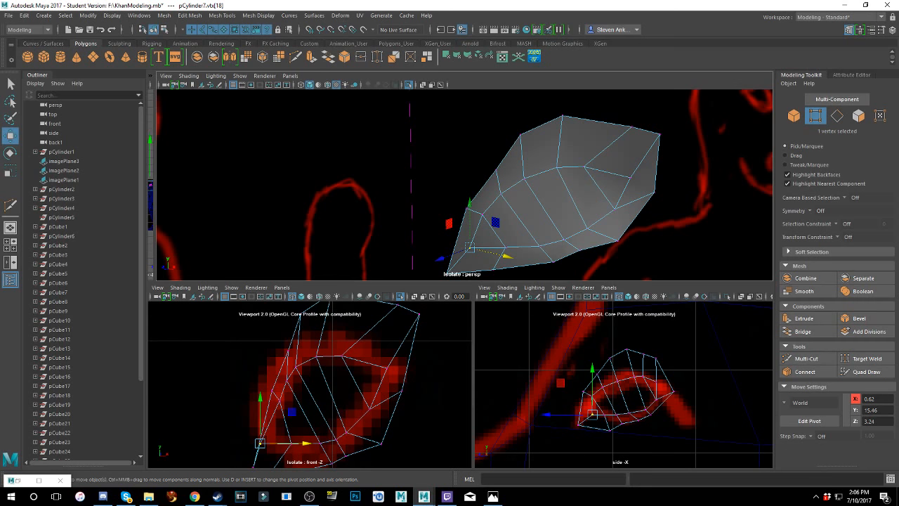
left_click_drag(541, 180, 572, 178, "alt")
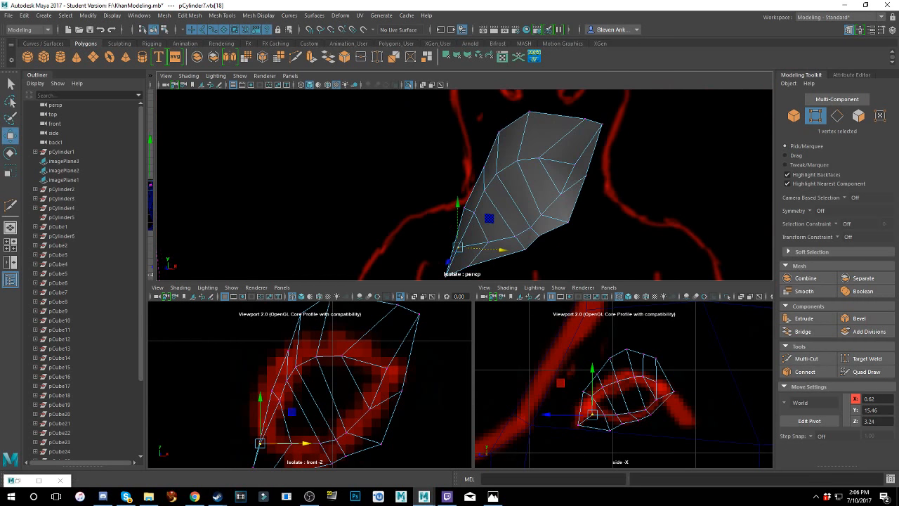
left_click(464, 208)
left_click_drag(496, 210, 463, 214)
left_click(446, 219)
left_click(452, 208)
left_click(461, 191)
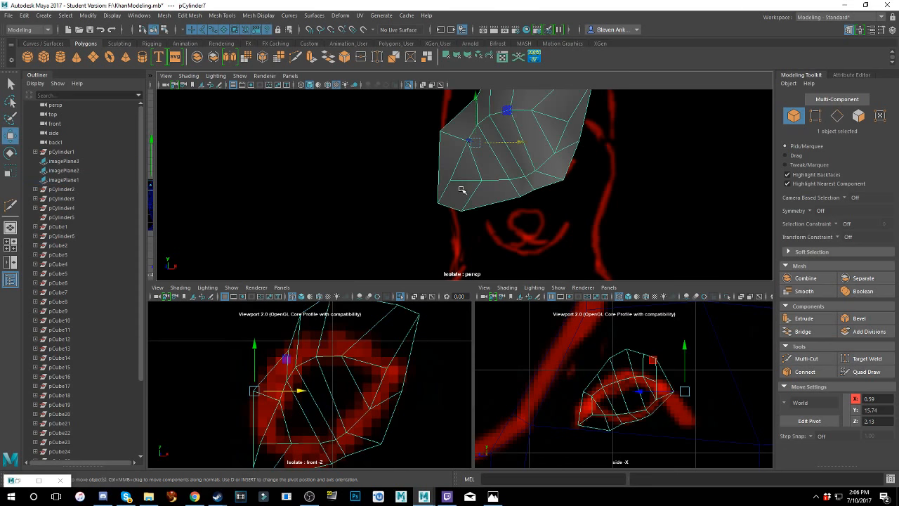
key("ctrl+c")
left_click(468, 257)
key("ctrl+z")
key("ctrl+z")
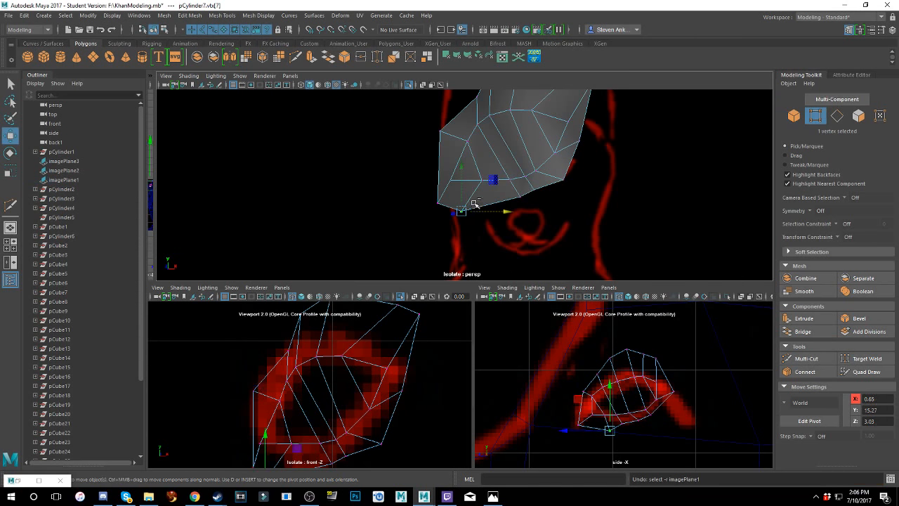
- Move the inner-corner rim vertex to about 0.48 on X and 15.40 on Y, and slightly raise the neighbouring eye ring vertex
left_click(439, 203)
left_click_drag(466, 204, 448, 203)
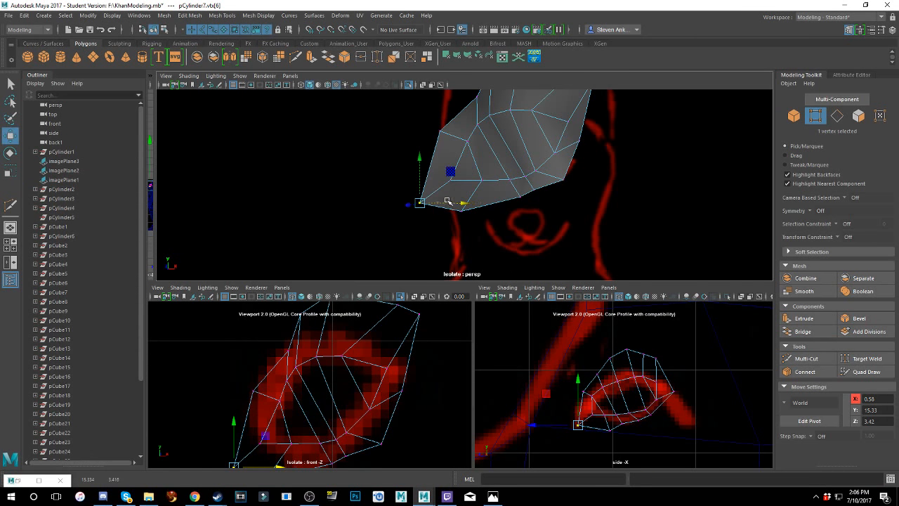
left_click_drag(423, 172, 423, 158)
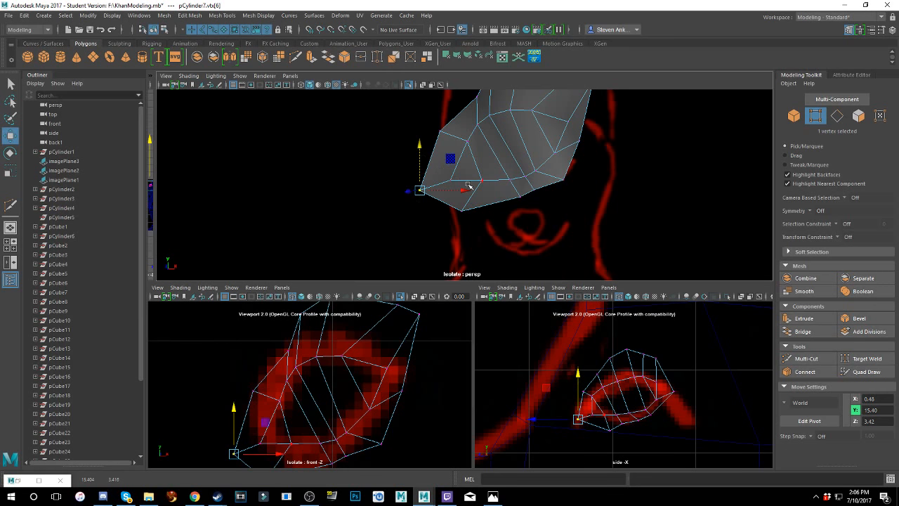
mouse_move(469, 185)
left_mouse_down("alt")
mouse_move(480, 194)
mouse_move(476, 204)
mouse_move(457, 189)
mouse_move(455, 153)
mouse_move(392, 182)
mouse_move(509, 183)
mouse_move(477, 175)
mouse_move(522, 164)
mouse_move(470, 173)
left_mouse_up("alt")
left_click(434, 175)
left_click_drag(443, 146, 445, 136)
- Move the eye ring vertex just below the outer corner inward along X, towards the middle of the eye
left_click_drag(507, 162, 425, 140, "alt")
scroll(425, 139, "up", 3)
left_click_drag(575, 155, 603, 207, "alt")
left_click(499, 201)
mouse_move(500, 201)
left_mouse_down("alt")
mouse_move(507, 206)
mouse_move(528, 193)
mouse_move(489, 199)
left_mouse_up("alt")
left_click(535, 194)
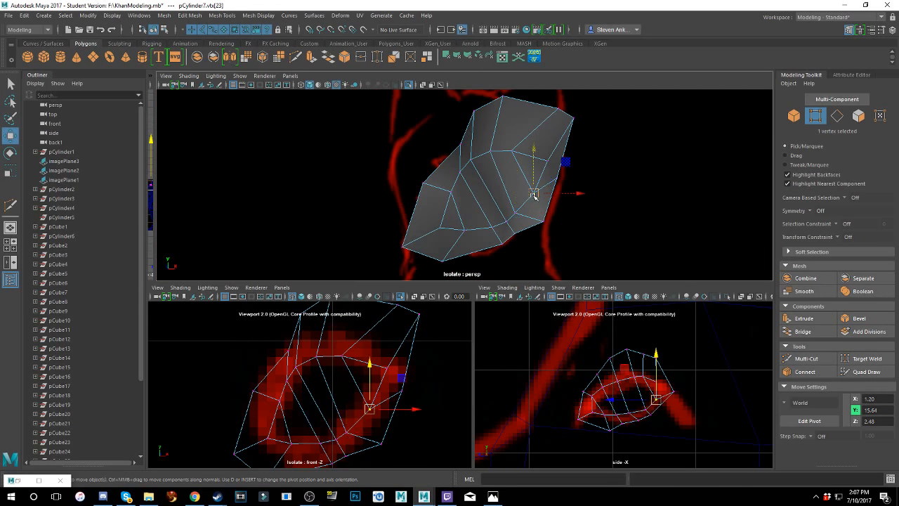
mouse_move(555, 194)
left_mouse_down()
mouse_move(545, 194)
mouse_move(552, 196)
left_mouse_up()
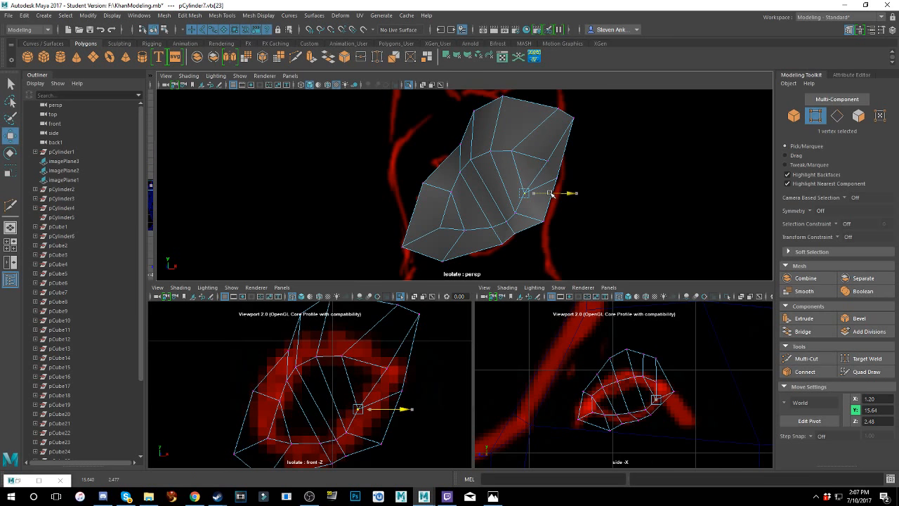
left_click(517, 196)
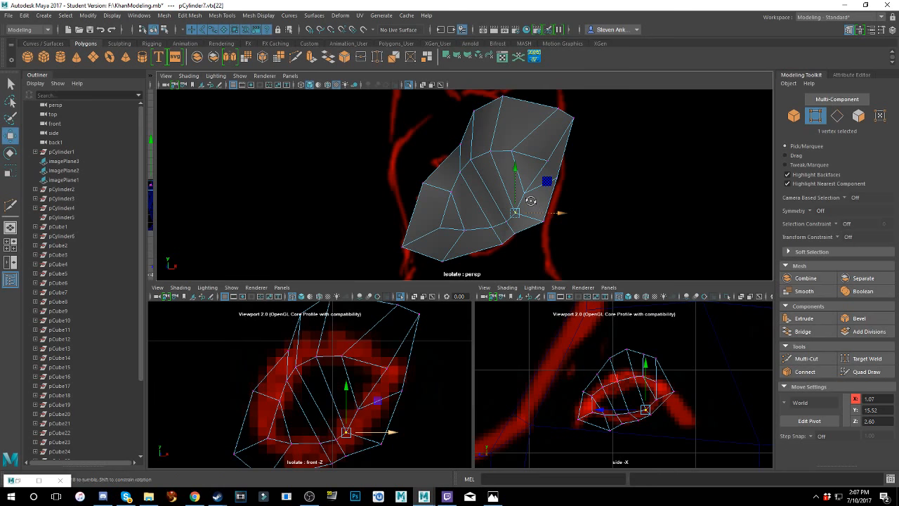
- Lower the upper eye ring vertex next to the outer corner to about 15.88 on Y
left_click_drag(544, 211, 582, 166, "alt")
left_click(575, 175)
left_click(533, 162)
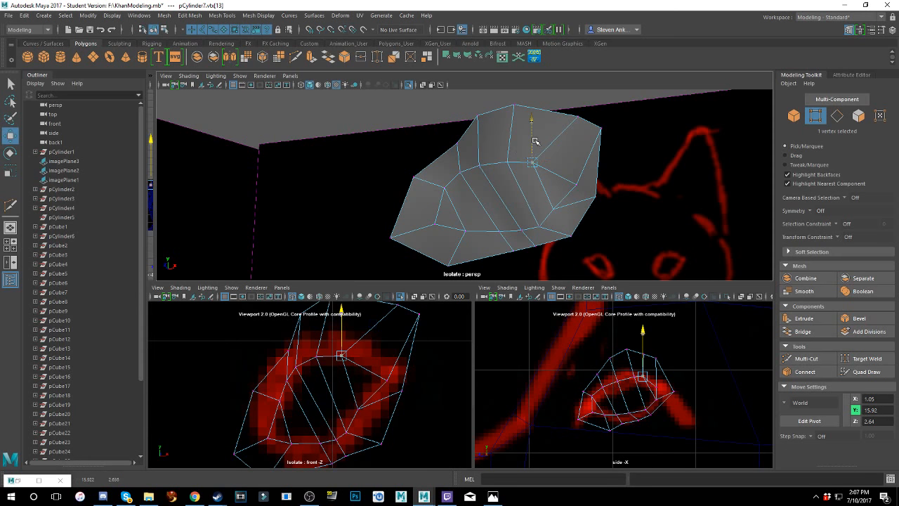
left_click_drag(535, 141, 534, 151)
left_click_drag(411, 188, 460, 175, "alt")
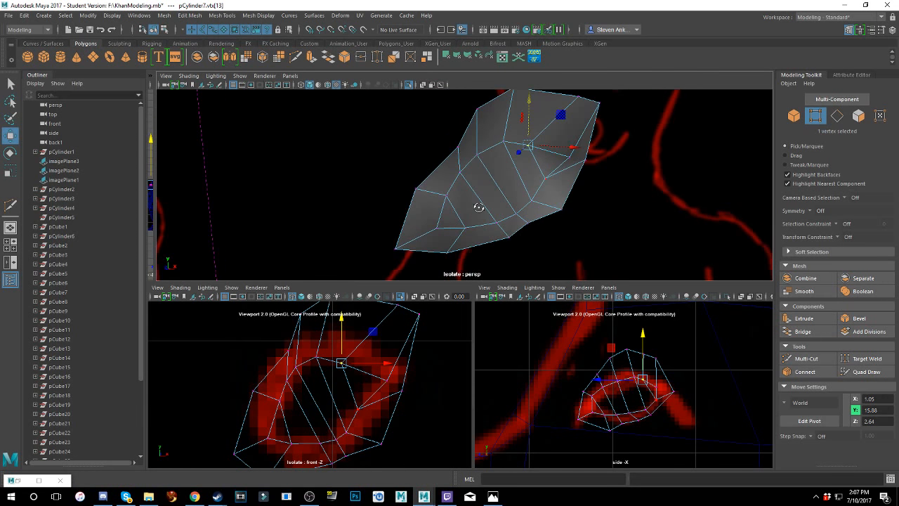
- Move the upper inner rim vertex outward along X, away from the eye ring, to about 0.67
left_click(456, 148)
left_click_drag(477, 145, 460, 147)
middle_click_drag(472, 148, 463, 169, "alt")
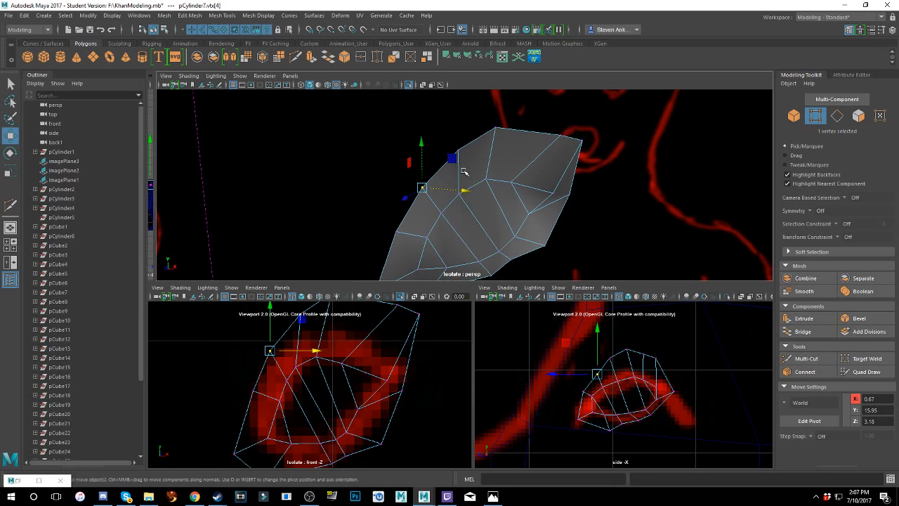
left_click(460, 151)
left_click(464, 151)
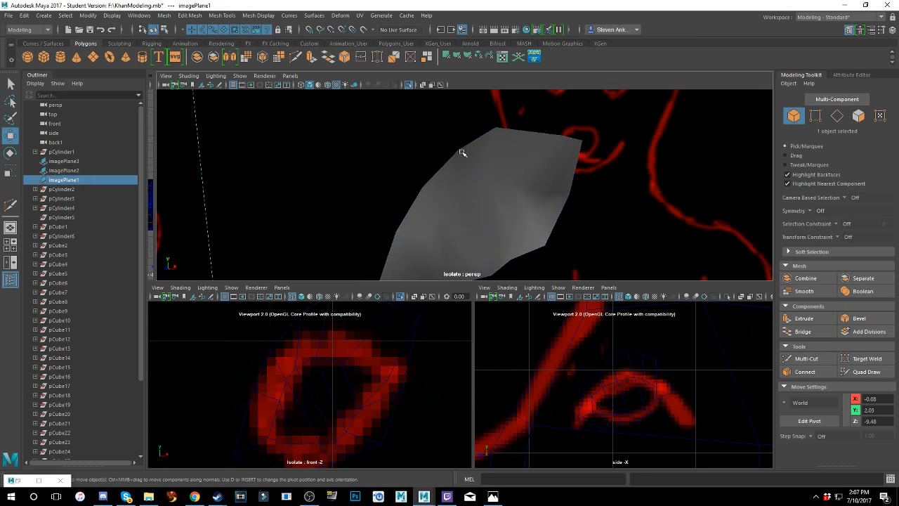
key("ctrl+z")
left_click(468, 161)
key("ctrl+z")
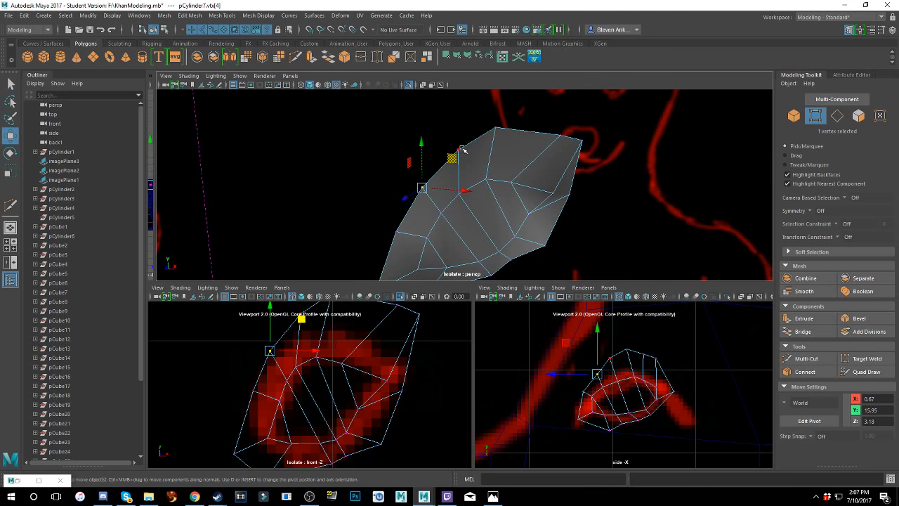
- Shift the next rim vertex up outward along X to about 0.80, and lower the topmost rim vertex to about 16.18 on Y
left_click(462, 149)
left_click_drag(482, 151, 476, 151)
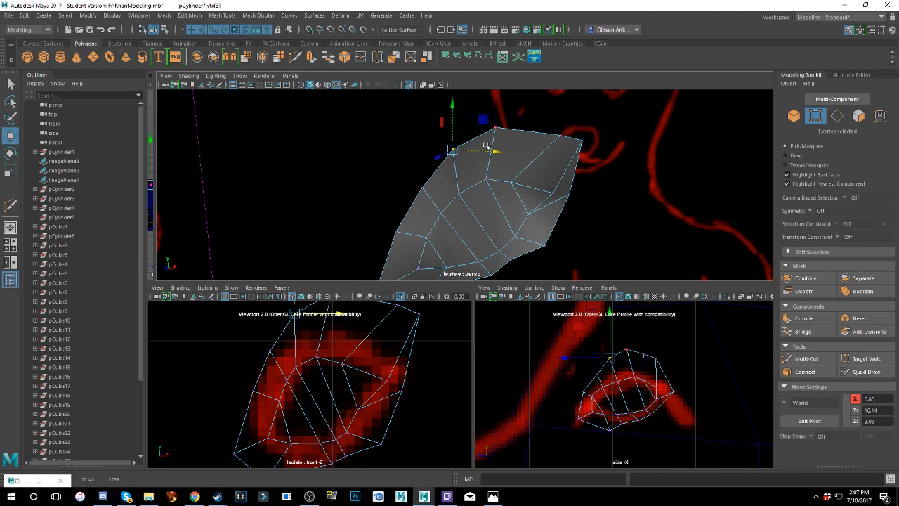
left_click(496, 129)
left_click_drag(496, 112, 496, 122)
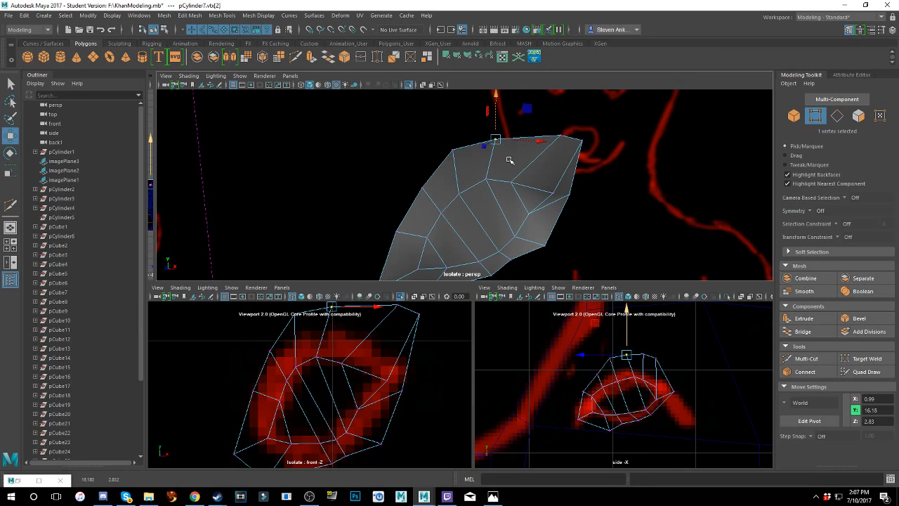
- Shift the eye ring vertex at the lower inner corner inward along X to about 0.71
mouse_move(510, 157)
left_mouse_down("alt")
mouse_move(534, 144)
mouse_move(538, 161)
mouse_move(522, 159)
mouse_move(517, 213)
mouse_move(537, 168)
left_mouse_up("alt")
mouse_move(505, 195)
left_mouse_down("alt")
mouse_move(494, 187)
mouse_move(506, 186)
mouse_move(499, 196)
left_mouse_up("alt")
left_click(494, 169)
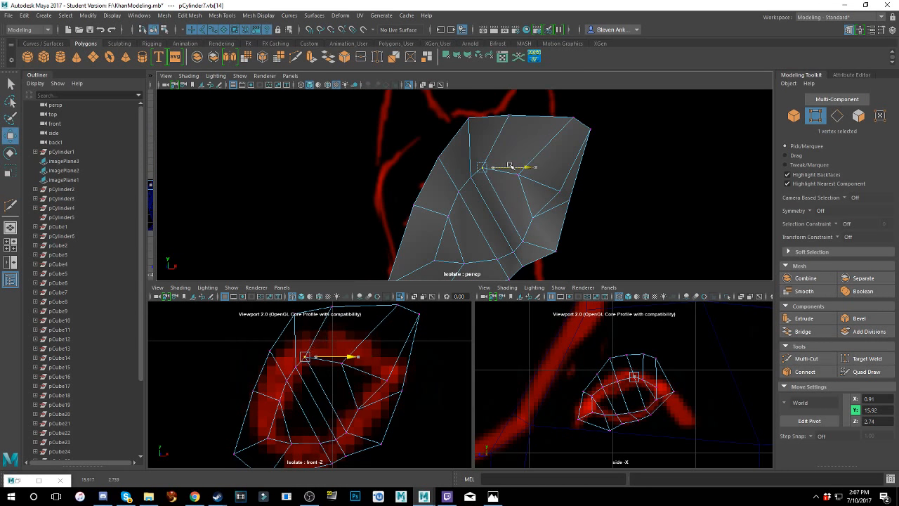
mouse_move(525, 165)
left_mouse_down("alt")
mouse_move(506, 190)
mouse_move(519, 193)
mouse_move(528, 179)
mouse_move(442, 261)
mouse_move(468, 262)
mouse_move(521, 232)
mouse_move(494, 228)
mouse_move(561, 238)
left_mouse_up("alt")
left_click(430, 262)
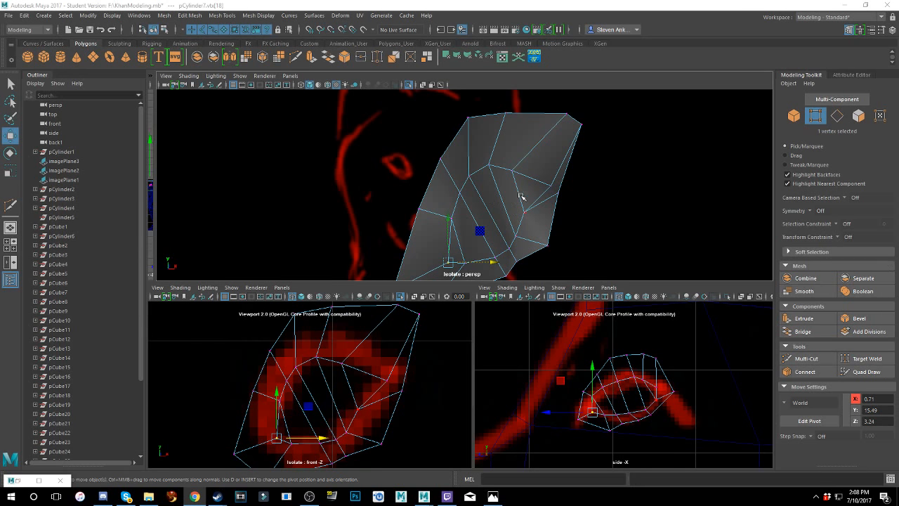
- Turn on the smooth mesh preview and select the whole edge loop of the eye ring in edge mode
mouse_move(522, 196)
left_mouse_down("alt")
mouse_move(483, 194)
mouse_move(508, 188)
left_mouse_up("alt")
key("3")
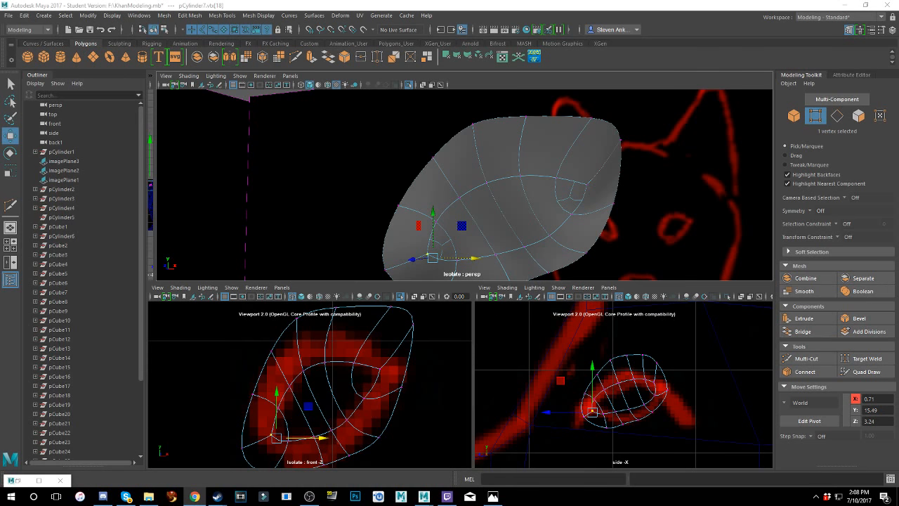
right_click_drag(478, 191, 473, 163)
left_click(491, 184)
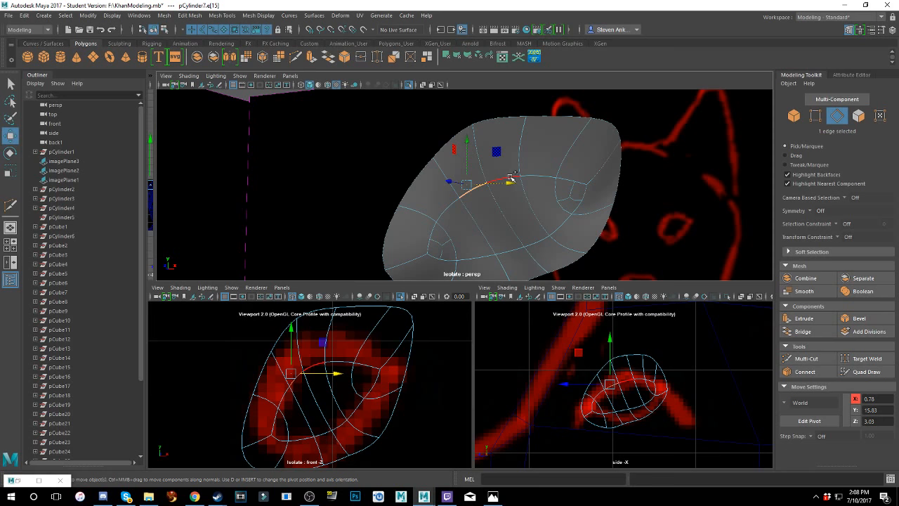
double_click(507, 182)
double_click(481, 258, "shift")
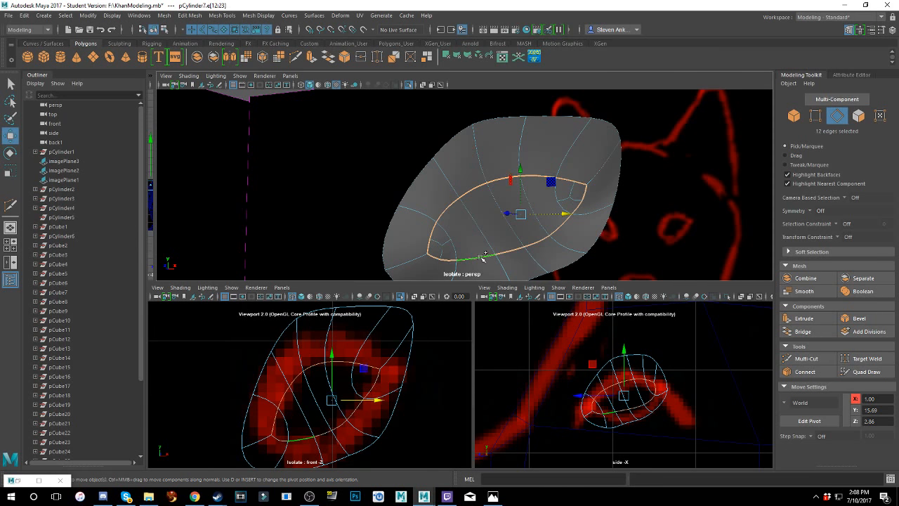
middle_click_drag(524, 241, 511, 204, "alt")
right_click_drag(499, 168, 495, 222, "shift")
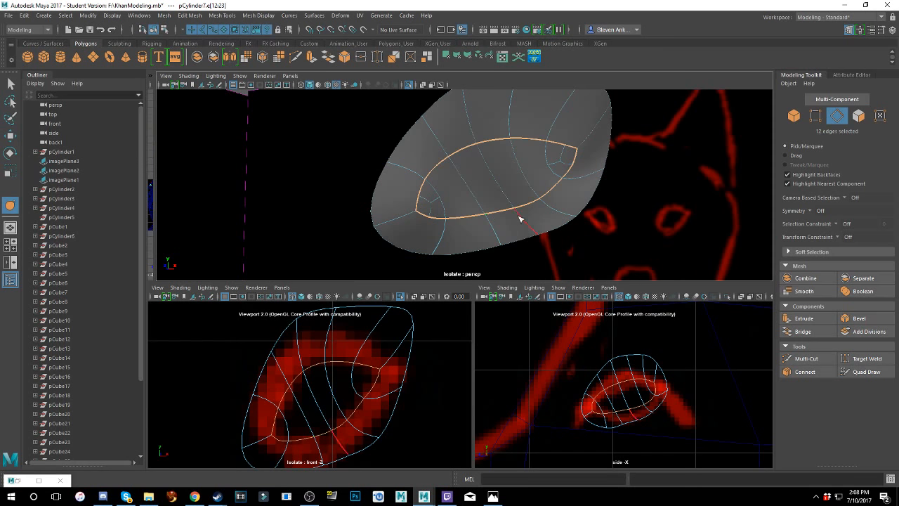
left_click_drag(489, 196, 526, 216, "alt")
key("w")
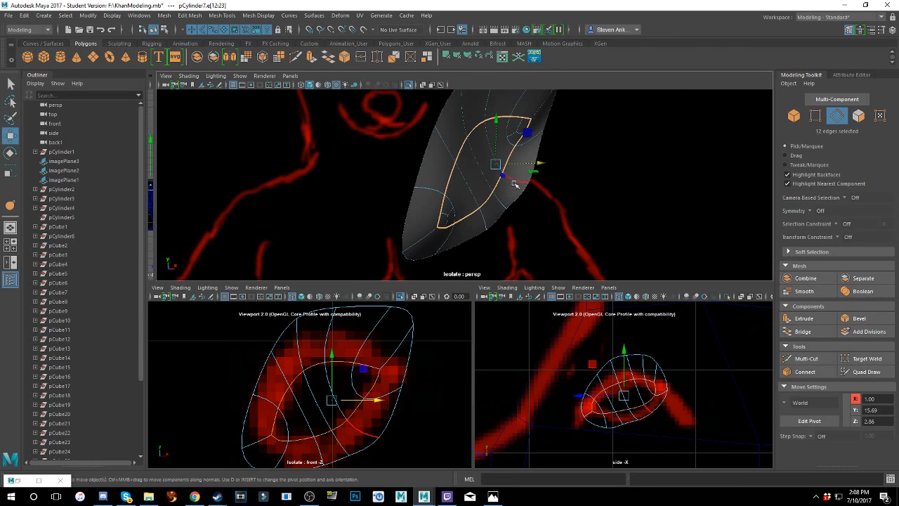
left_click_drag(532, 161, 465, 180)
key("ctrl+z")
key("ctrl+z")
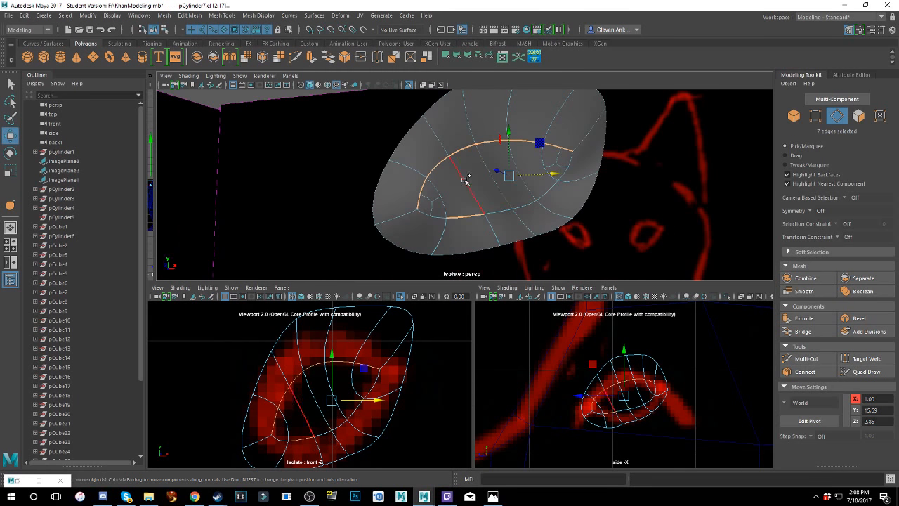
- Reselect the complete eye ring edge loop and activate the Crease Tool on it
double_click(497, 208, "shift")
right_click(509, 192)
mouse_move(510, 195)
right_mouse_down()
mouse_move(497, 252)
mouse_move(507, 193)
right_mouse_up()
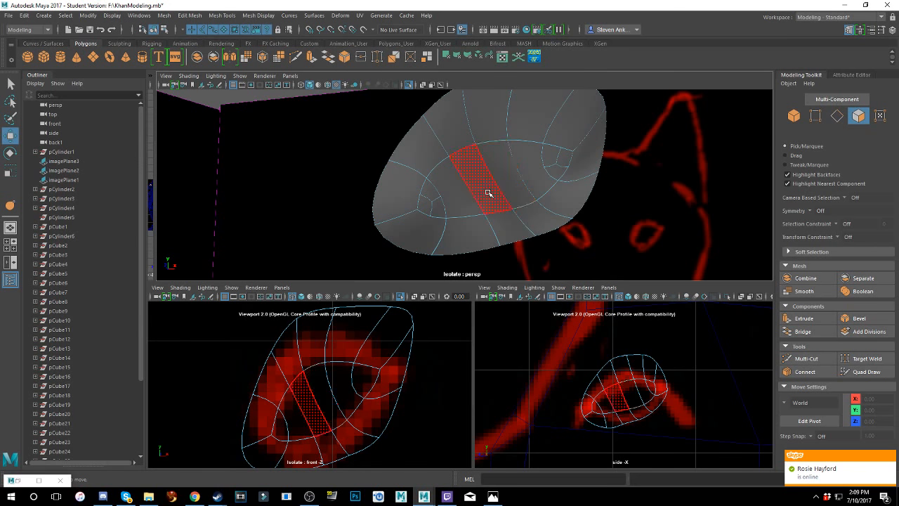
key("ctrl+z")
right_click(493, 192)
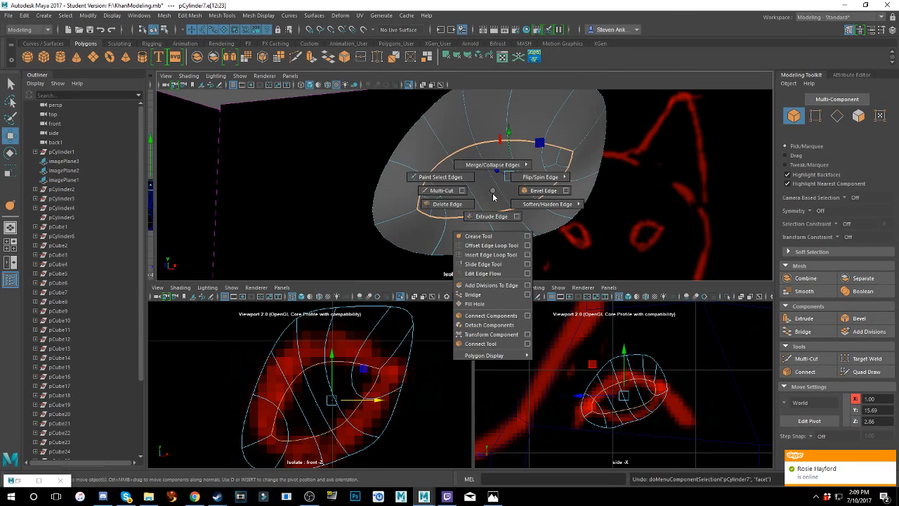
left_click(478, 236)
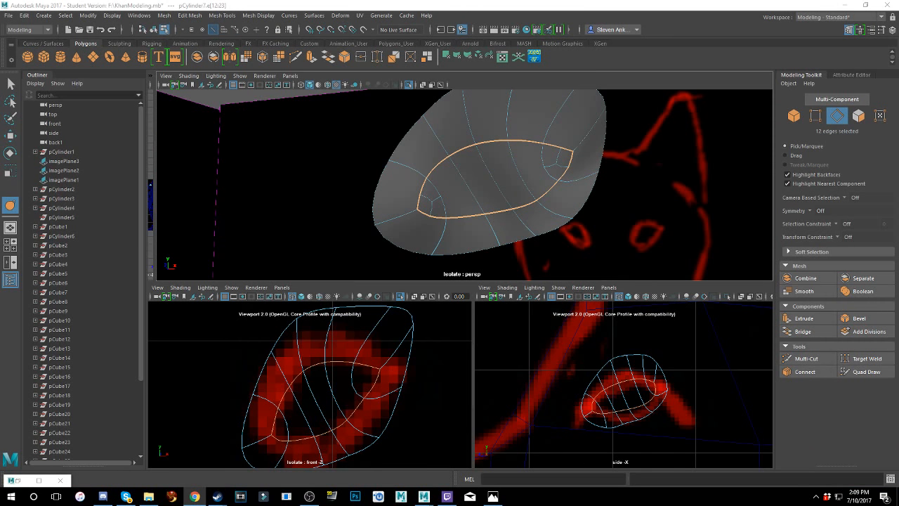
left_click_drag(446, 216, 457, 212, "alt")
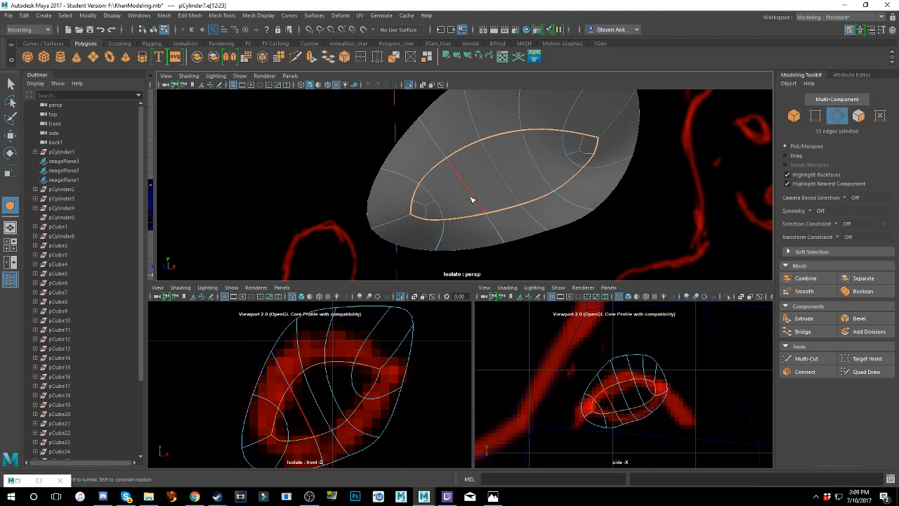
right_click(502, 181)
right_click_drag(502, 184, 504, 226)
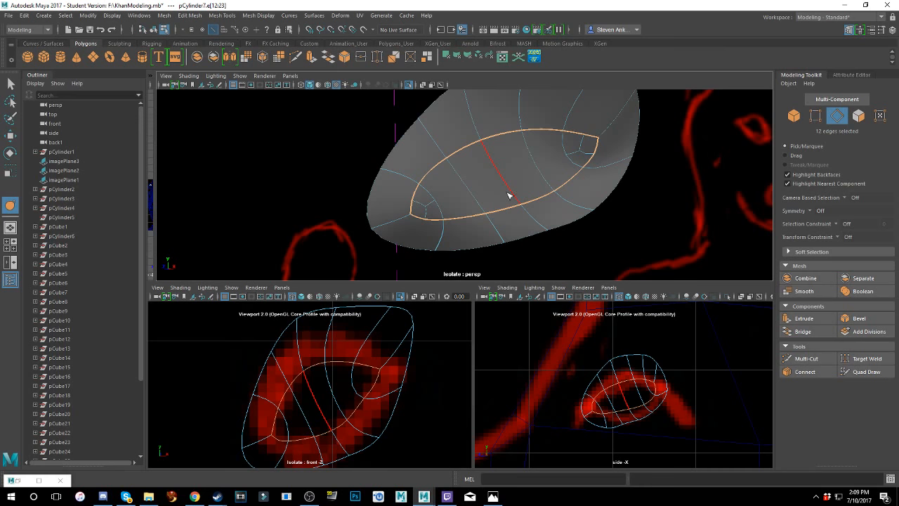
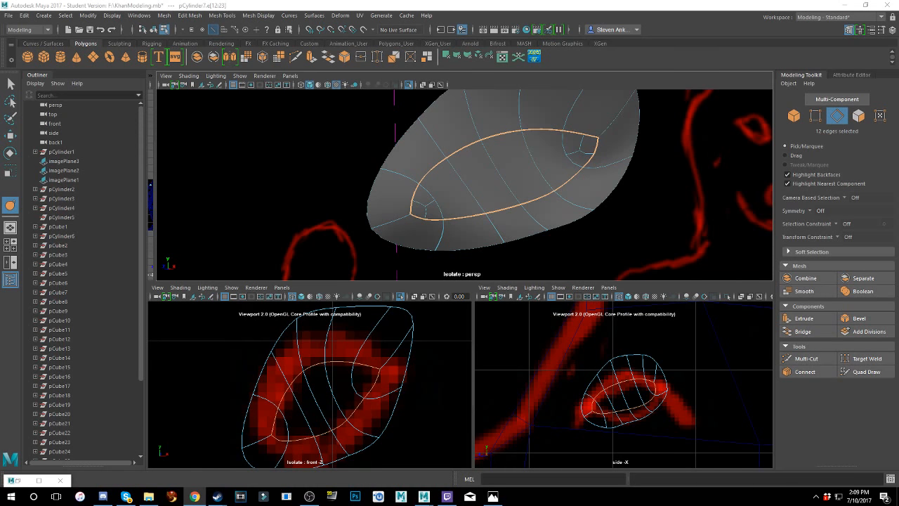
- Return the eye disc to its unsmoothed display and activate the Insert Edge Loop Tool
left_click(462, 198)
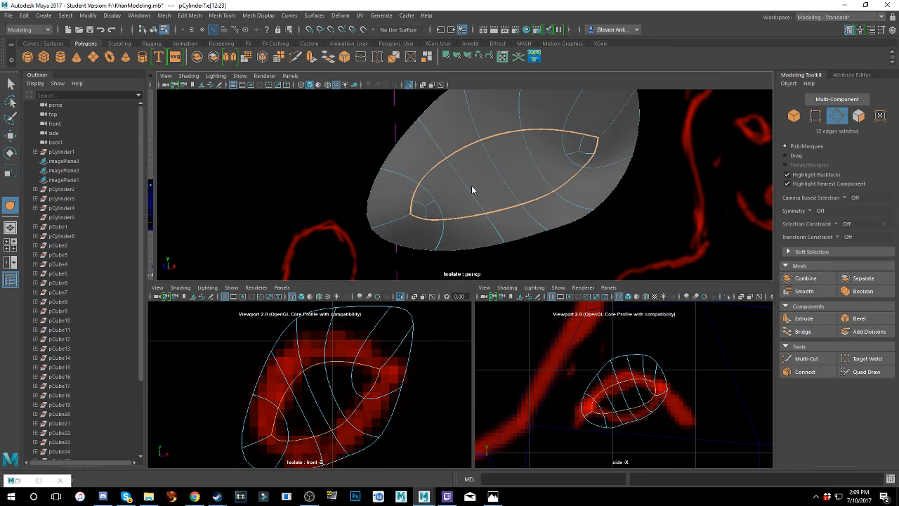
right_click(472, 189, "shift")
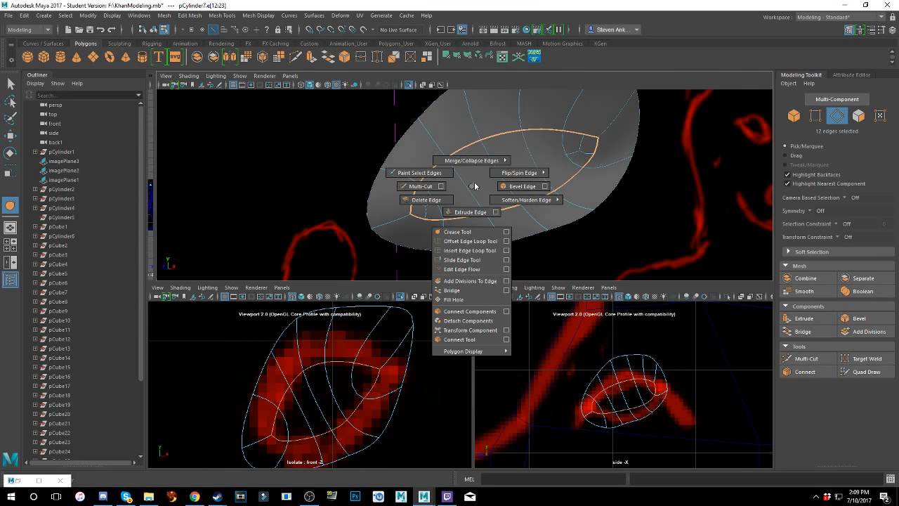
right_click_drag(475, 186, 485, 252, "shift")
left_click_drag(495, 197, 454, 196, "alt")
key("1")
key("3")
right_click(495, 176)
left_click(495, 148)
key("w")
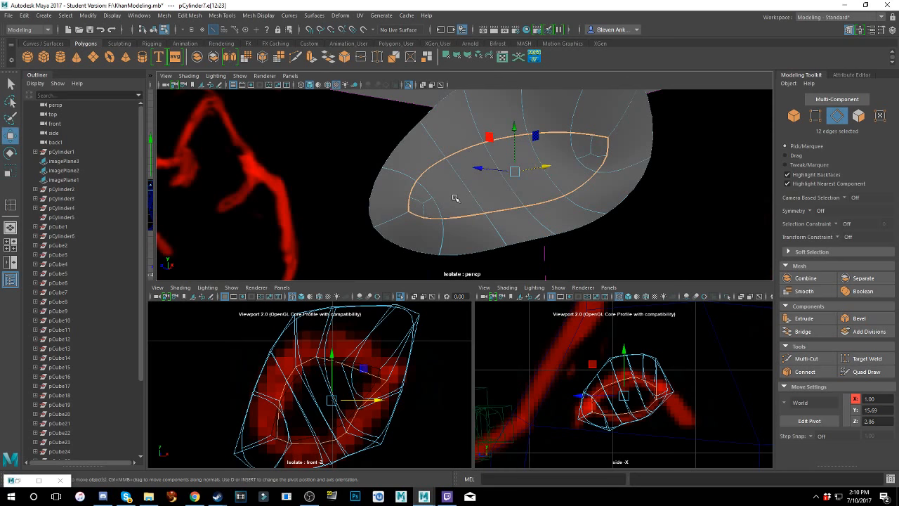
key("1")
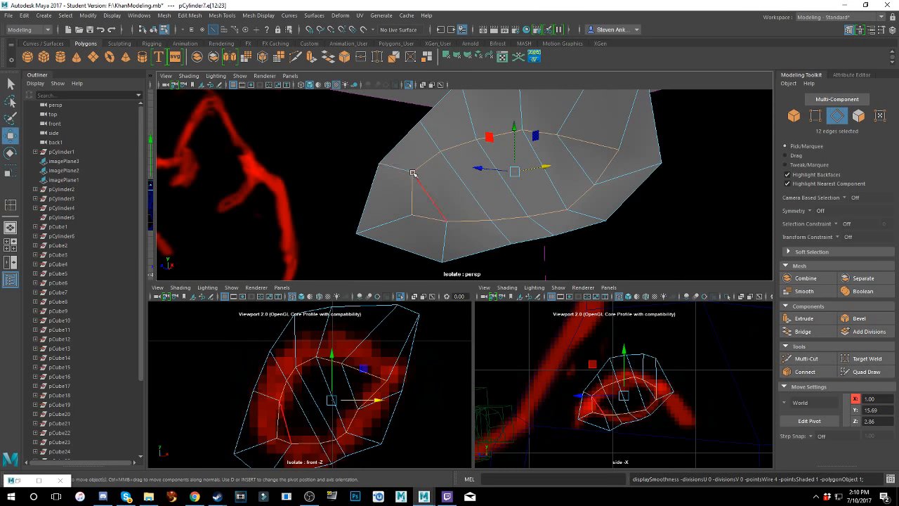
key("y")
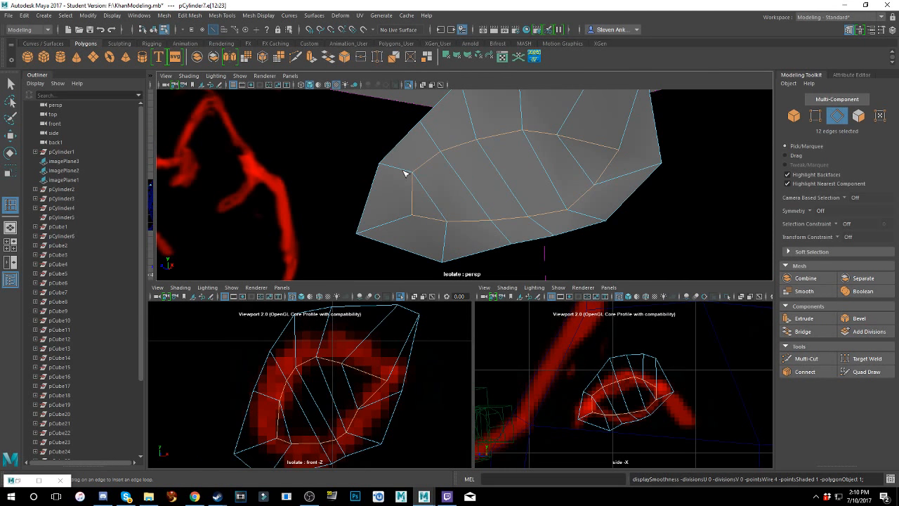
- Insert an edge loop around the inner oval of the almond-shaped mesh and switch to vertex editing
left_click_drag(405, 172, 412, 171)
left_click_drag(513, 220, 465, 170, "alt")
right_click_drag(466, 171, 523, 186, "alt")
left_click_drag(548, 190, 584, 196, "alt")
right_click_drag(578, 180, 564, 169)
right_click(574, 179)
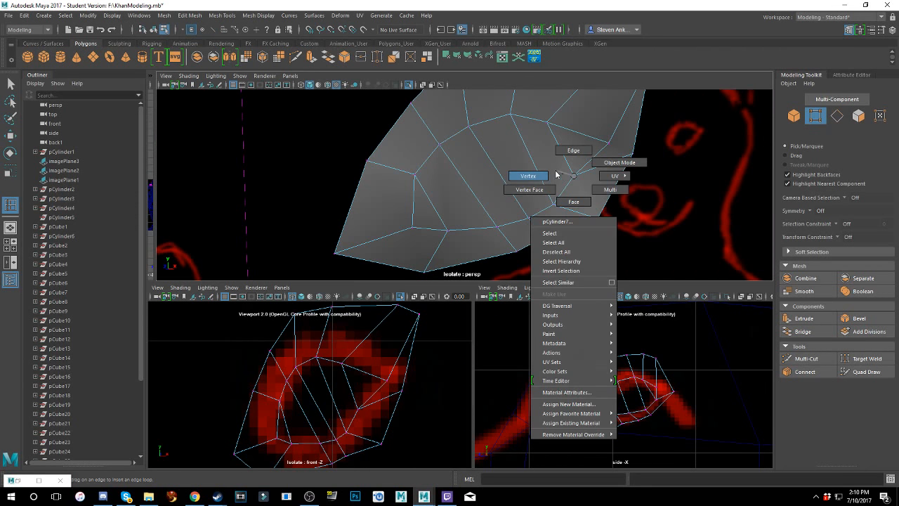
left_click(557, 174)
- Move the inner loop's lower right vertex outward along X and check its position against the surface from the side
key("w")
left_click(575, 177)
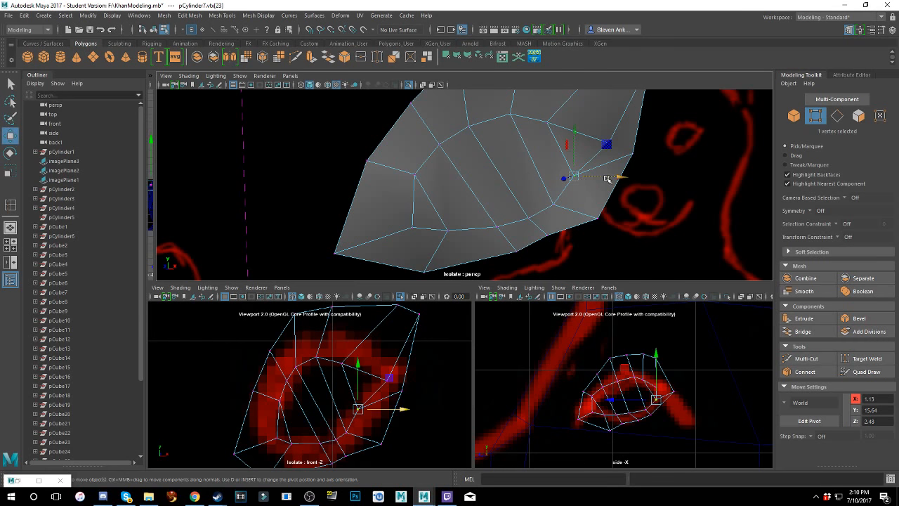
left_click_drag(606, 178, 624, 182)
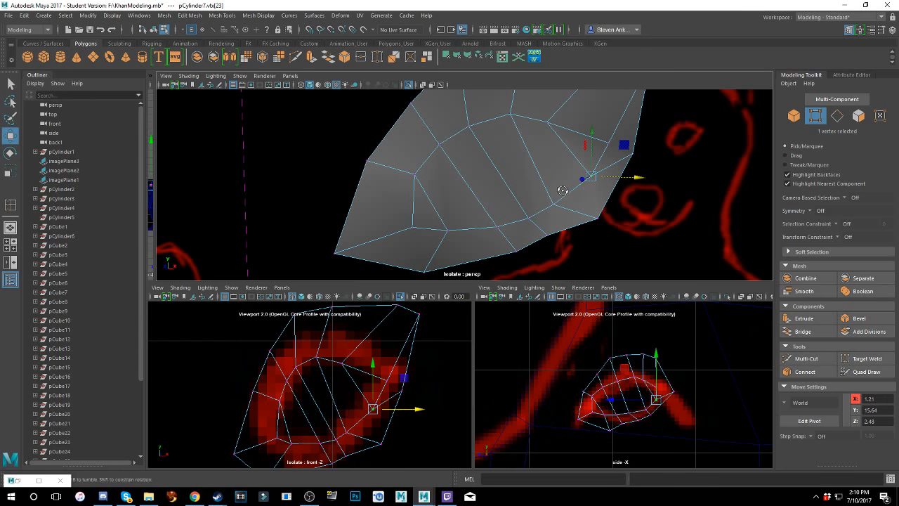
left_click_drag(562, 190, 441, 204, "alt")
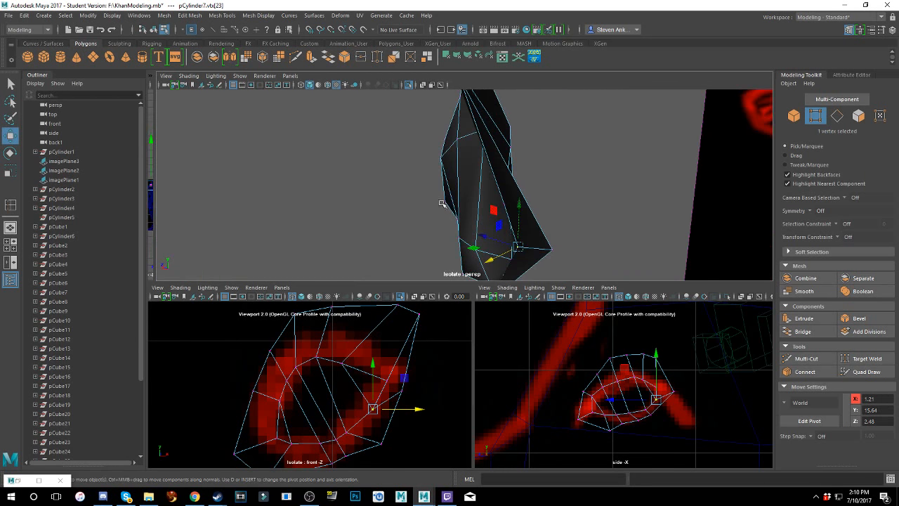
mouse_move(501, 258)
left_mouse_down()
mouse_move(491, 262)
mouse_move(526, 235)
mouse_move(563, 234)
mouse_move(476, 273)
mouse_move(484, 253)
mouse_move(509, 245)
left_mouse_up()
- Adjust the heights of the vertices around the inner loop's lower right, outer corner and upper right to even out its curve
left_click(582, 218)
left_click_drag(544, 200, 572, 218)
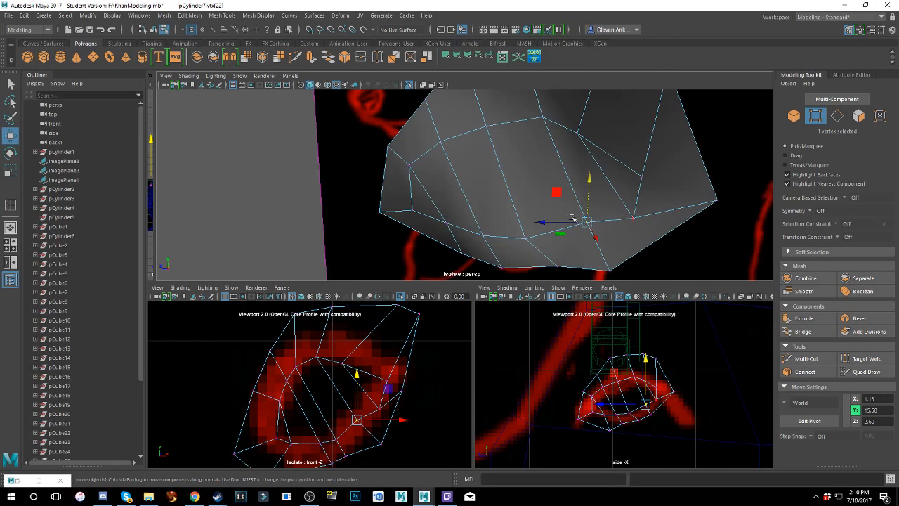
left_click(631, 217)
left_click_drag(635, 188, 648, 137)
left_click(644, 176)
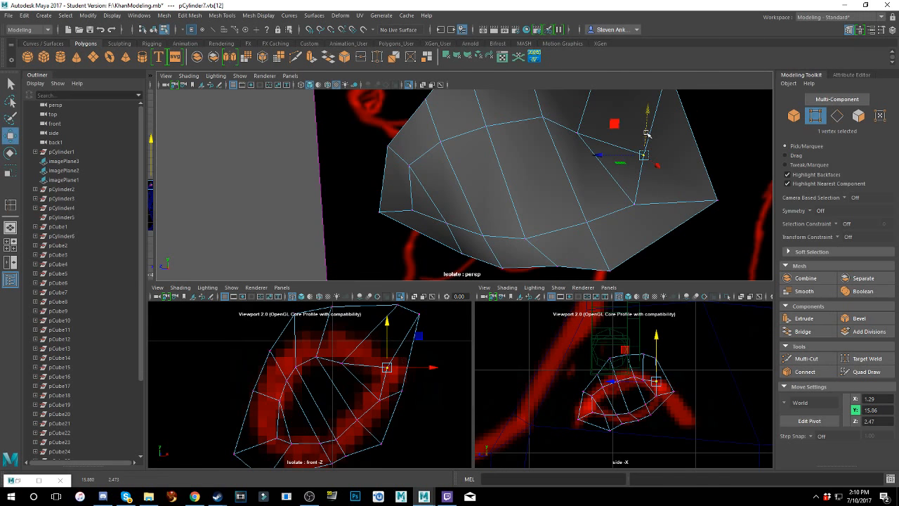
left_click(578, 134)
left_click_drag(579, 122, 545, 143)
- Try an edge loop just outside the inner oval and preview the mesh smoothed
left_click(11, 205)
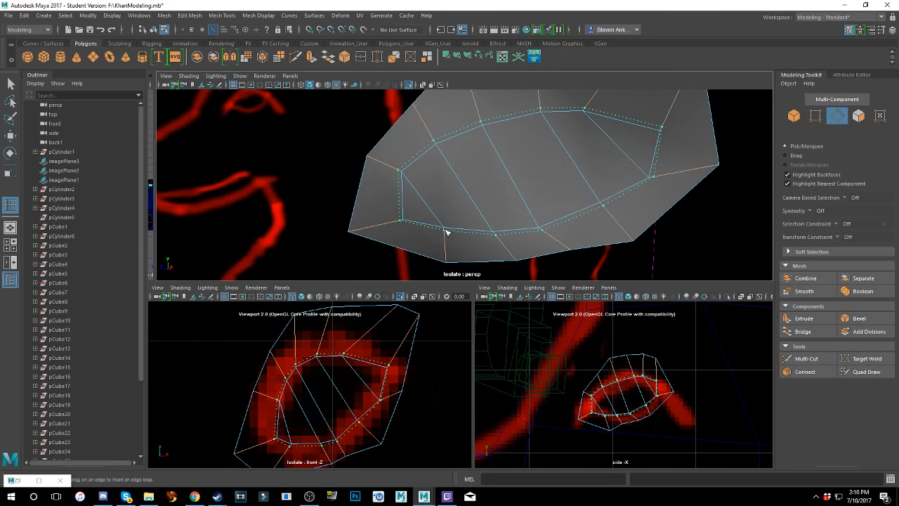
left_click(446, 232)
key("3")
key("w")
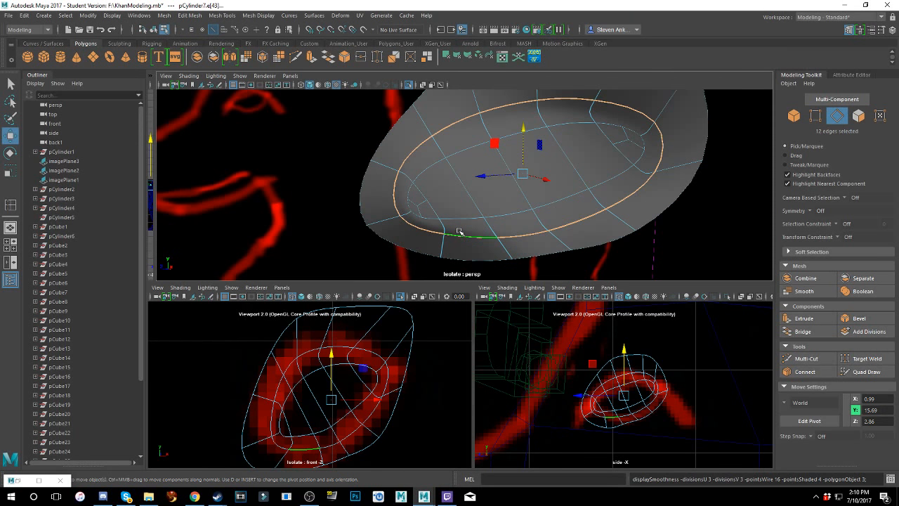
key("w")
left_click_drag(519, 200, 525, 201, "alt")
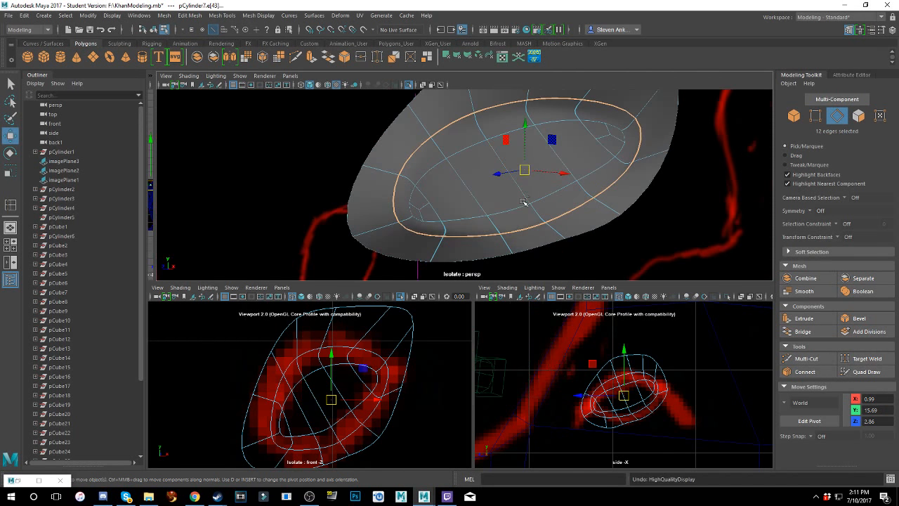
key("ctrl+z")
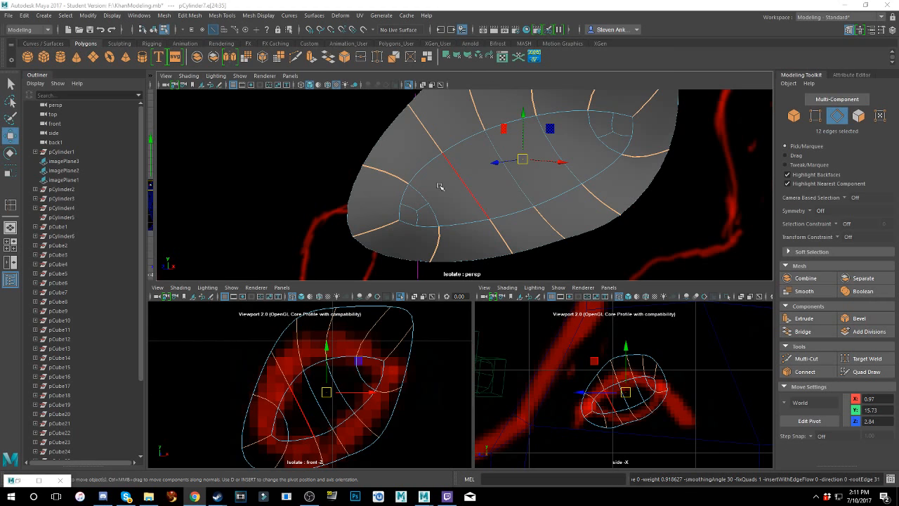
- Insert a new edge loop just outside the inner oval and make the loop ready for moving
left_click(16, 207)
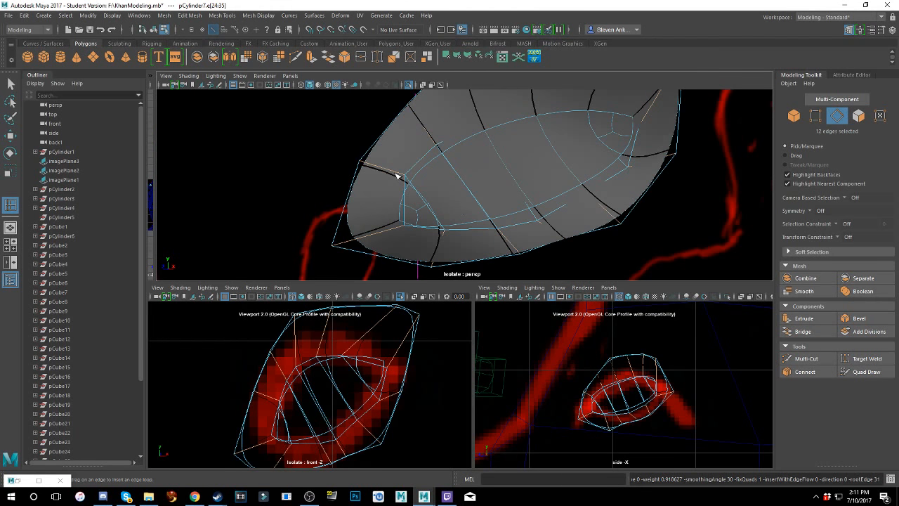
left_click_drag(396, 175, 502, 208)
key("w")
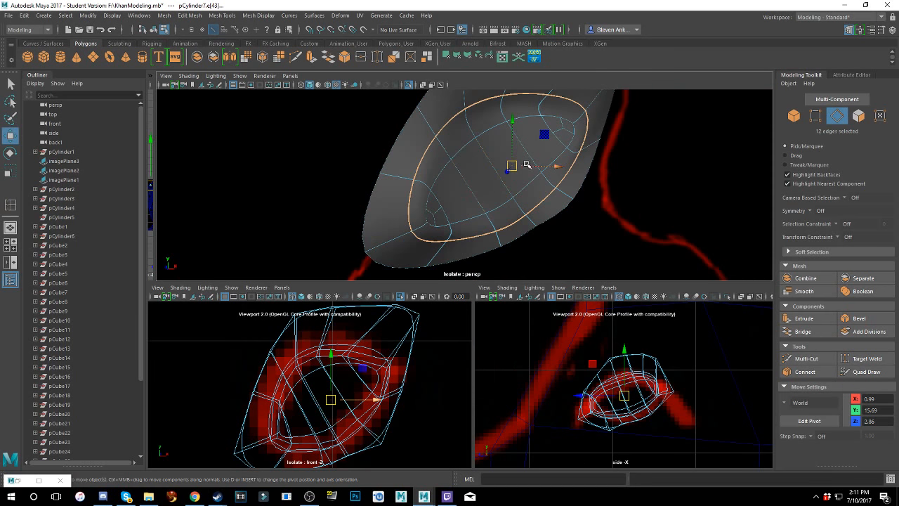
- Try shifting the new edge loop slightly and scaling it around the inner oval
left_click_drag(526, 164, 484, 189)
left_click_drag(483, 189, 515, 171, "alt")
key("r")
key("w")
key("r")
left_click_drag(447, 200, 478, 185, "alt")
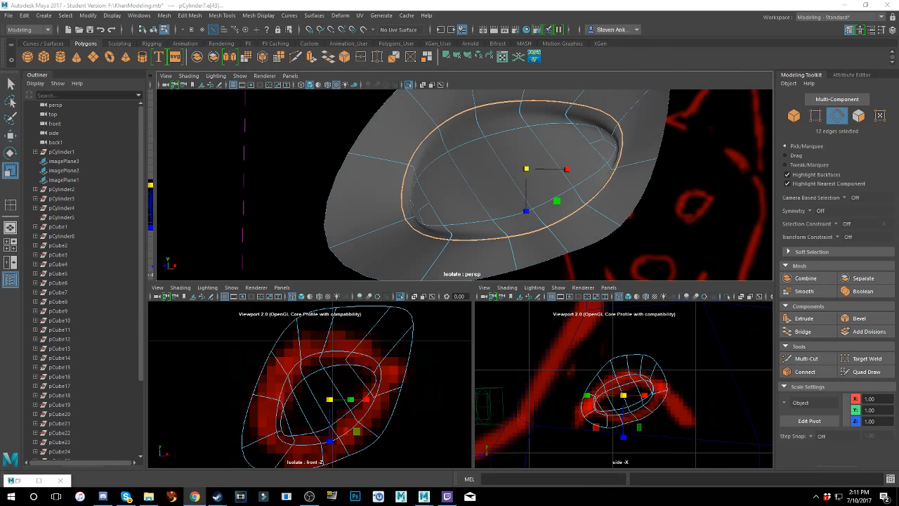
- Try moving the new loop along X and scaling it along single axes to sharpen the rim
mouse_move(501, 194)
left_mouse_down("alt")
mouse_move(533, 202)
mouse_move(500, 205)
left_mouse_up("alt")
key("w")
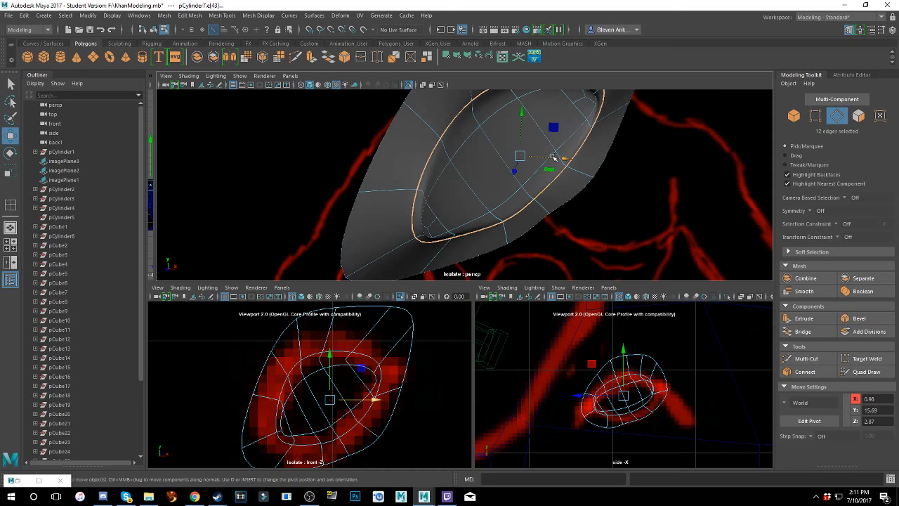
left_click_drag(554, 157, 520, 180)
left_click_drag(523, 177, 437, 163, "alt")
key("r")
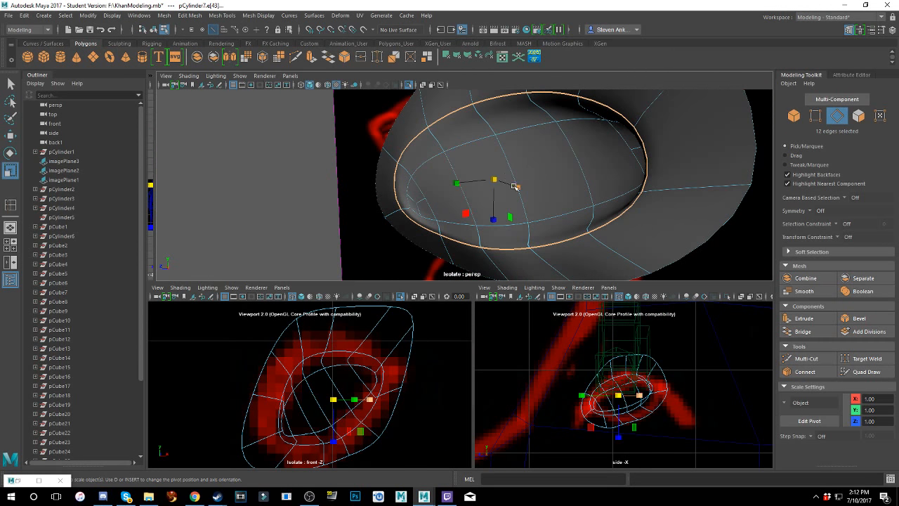
left_click_drag(513, 187, 473, 181)
key("w")
key("r")
left_click_drag(516, 220, 632, 191)
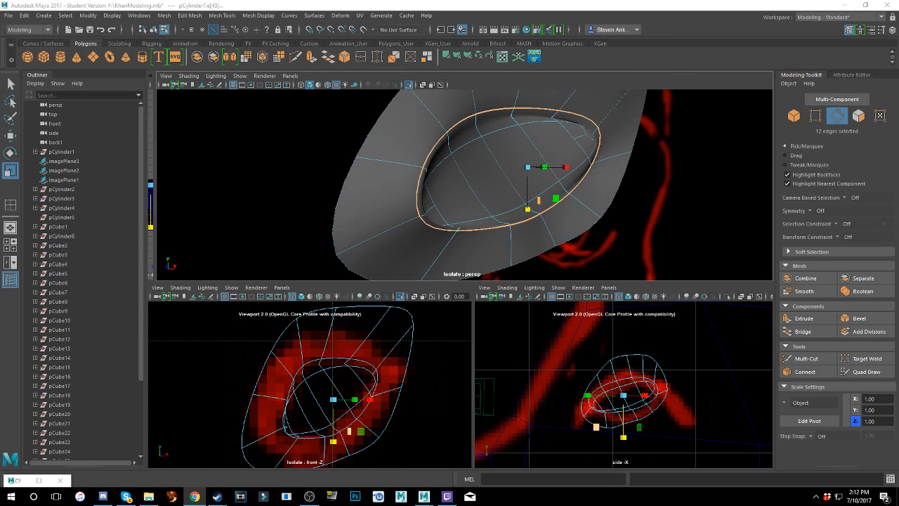
- Undo the recent moves and scalings of the new edge loop and recheck the mesh with and without smoothing
mouse_move(510, 204)
left_mouse_down("alt")
mouse_move(446, 205)
mouse_move(450, 215)
mouse_move(519, 206)
mouse_move(513, 202)
mouse_move(545, 190)
mouse_move(519, 212)
left_mouse_up("alt")
scroll(433, 214, "up", 2)
key("1")
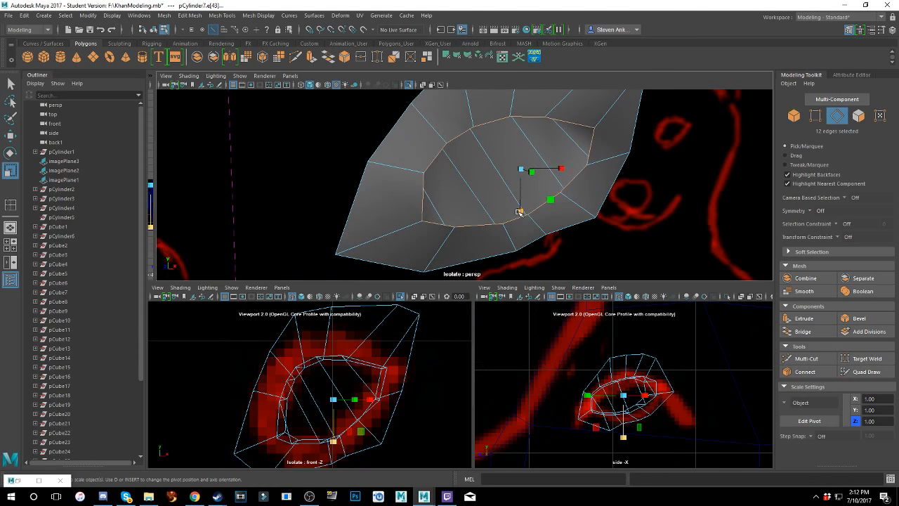
key("ctrl+z")
key("ctrl+z")
key("ctrl+z")
key("ctrl+z")
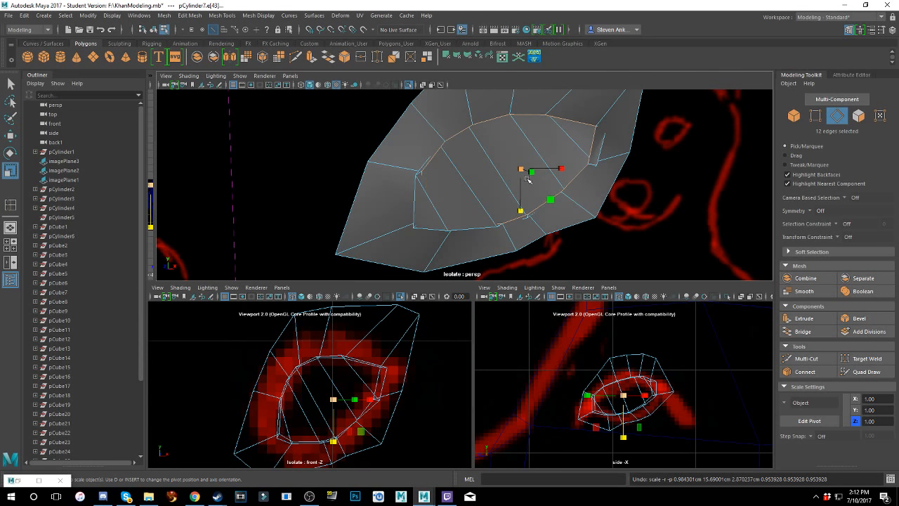
key("ctrl+z")
mouse_move(526, 178)
left_mouse_down("alt")
mouse_move(571, 176)
mouse_move(521, 183)
mouse_move(535, 181)
left_mouse_up("alt")
key("3")
key("1")
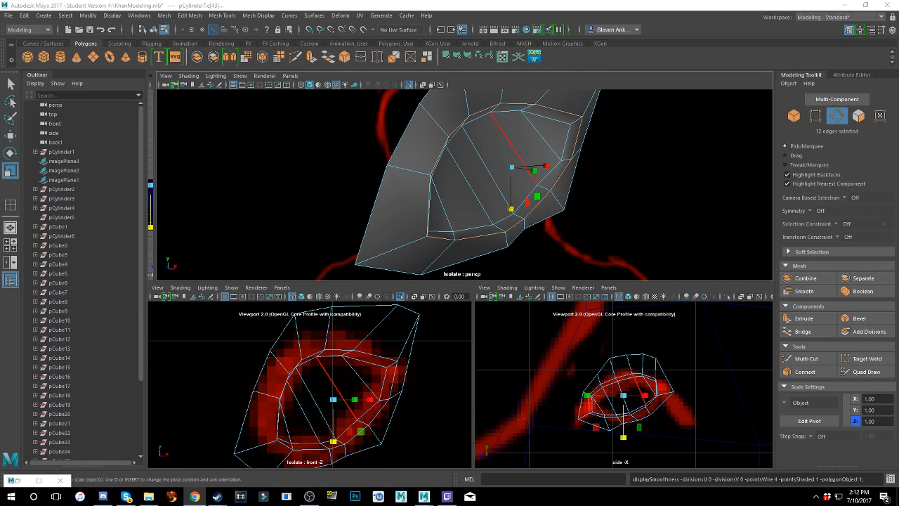
- Move three vertices along the new loop's upper left edge down toward the inner oval to tighten the rim
left_click_drag(602, 190, 481, 151, "alt")
right_click_drag(481, 151, 433, 142)
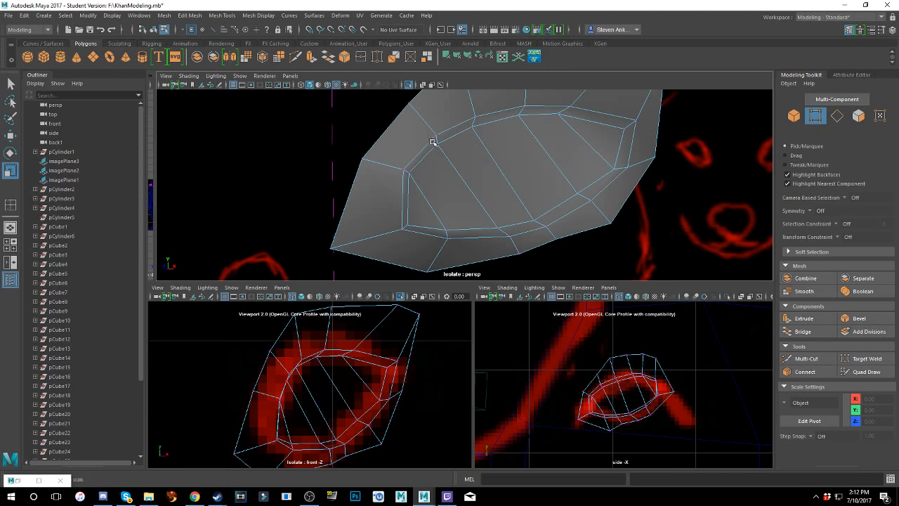
left_click(440, 135)
left_click_drag(454, 158, 448, 137, "alt")
key("w")
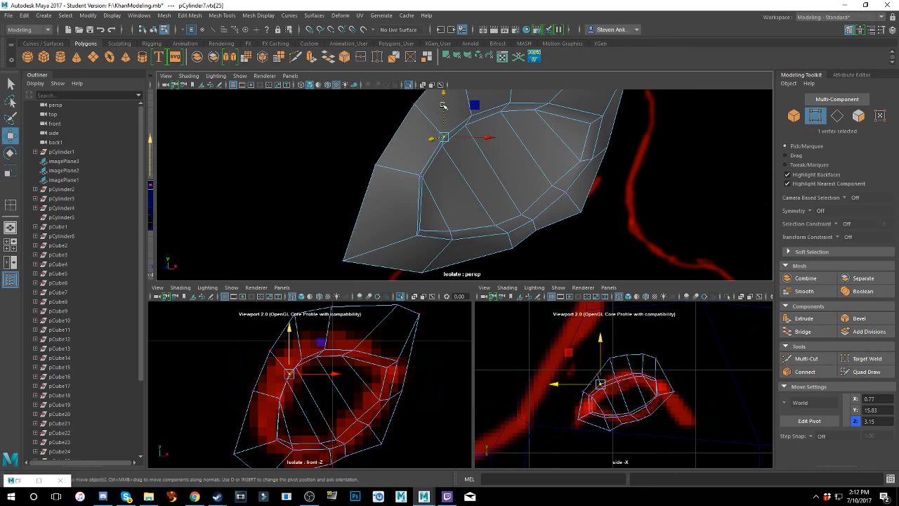
left_click(471, 113)
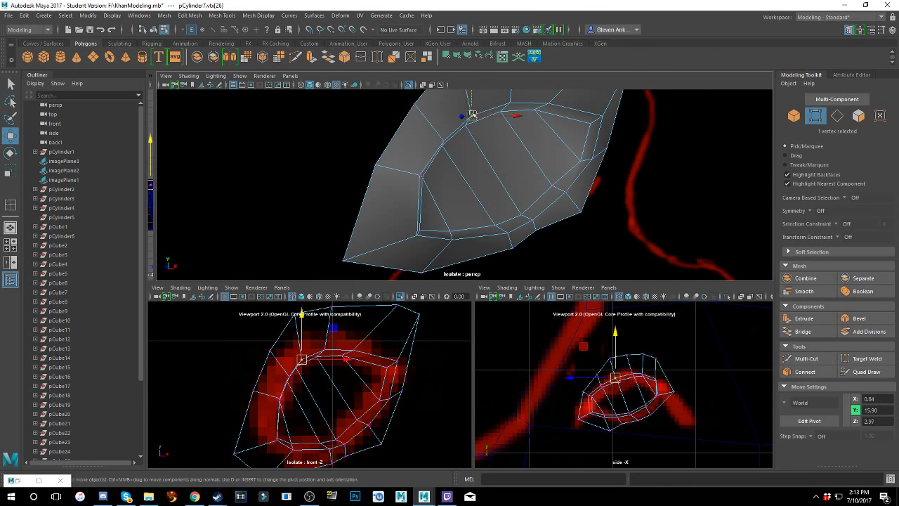
left_click_drag(472, 113, 513, 91)
left_click(508, 102)
- Move the new loop's vertices at the upper right corner and down the right side inward along X
left_click(601, 117)
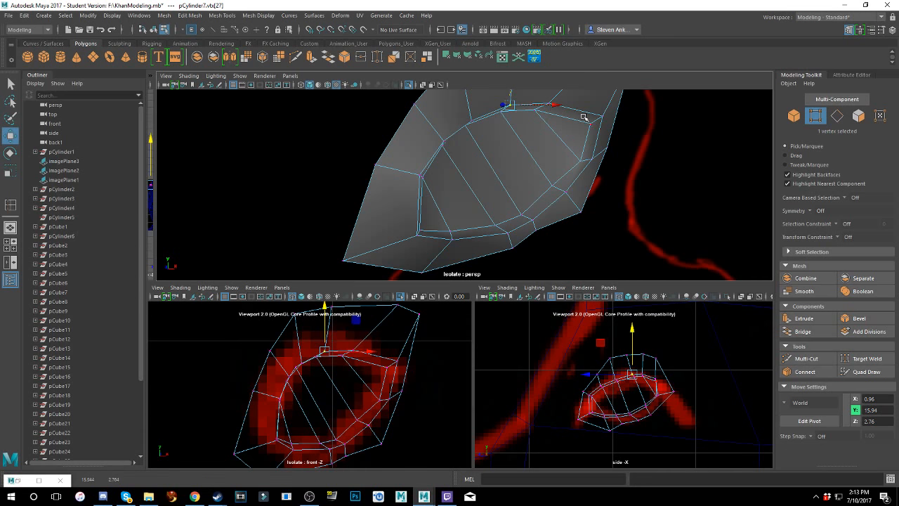
left_click_drag(629, 116, 611, 163)
left_click(569, 192)
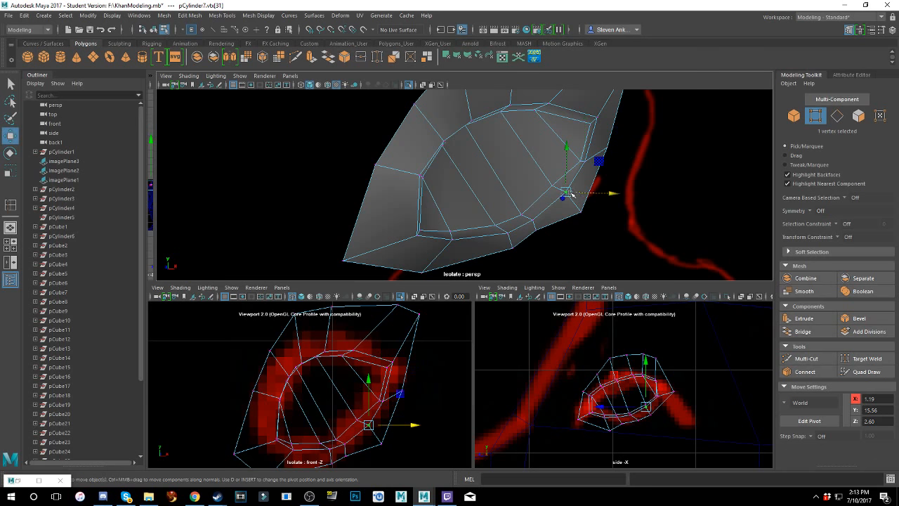
left_click_drag(589, 193, 559, 180)
- Adjust the new loop's lower right edge vertex along X, Y and Z so it sits close to the inner oval
left_click(546, 219)
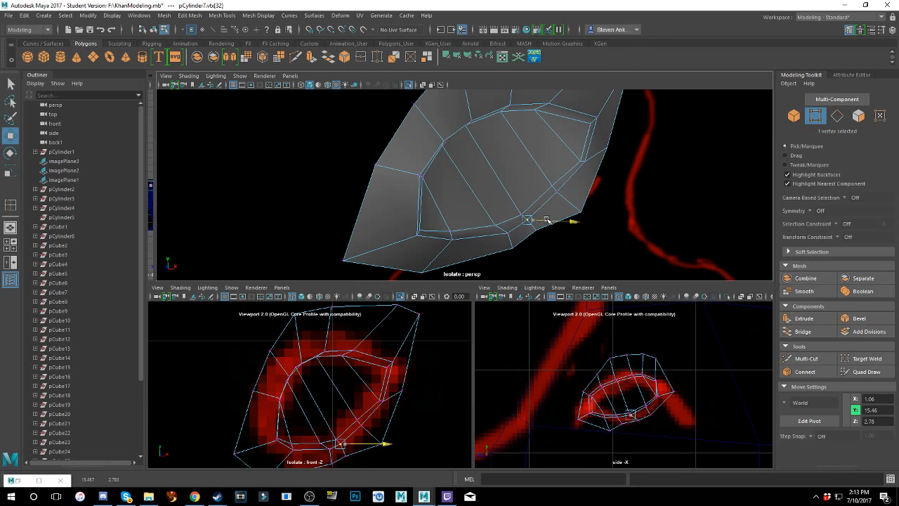
left_click_drag(547, 220, 488, 239)
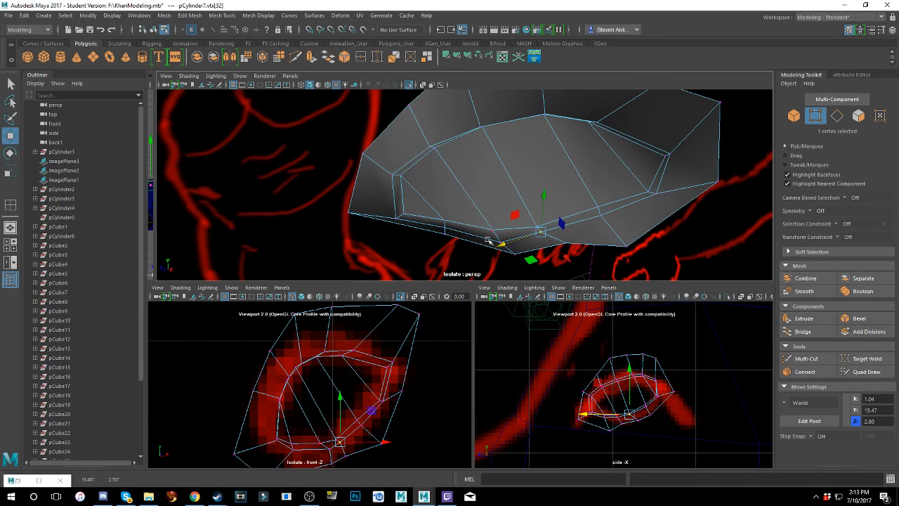
left_click_drag(532, 236, 559, 223, "alt")
left_click(542, 217)
left_click_drag(532, 193, 568, 186)
left_click(538, 189)
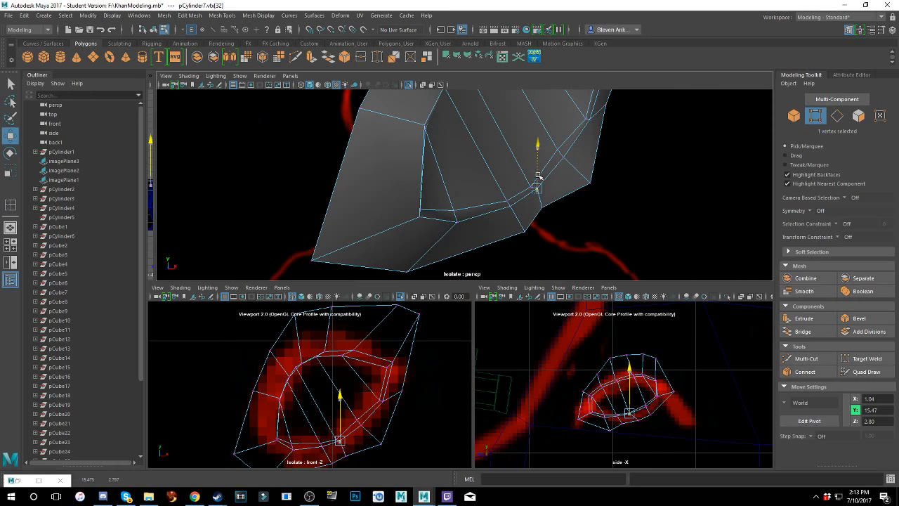
- Raise the next two vertices on the new loop's lower edge and shift the lower left corner vertex along X
left_click(513, 208)
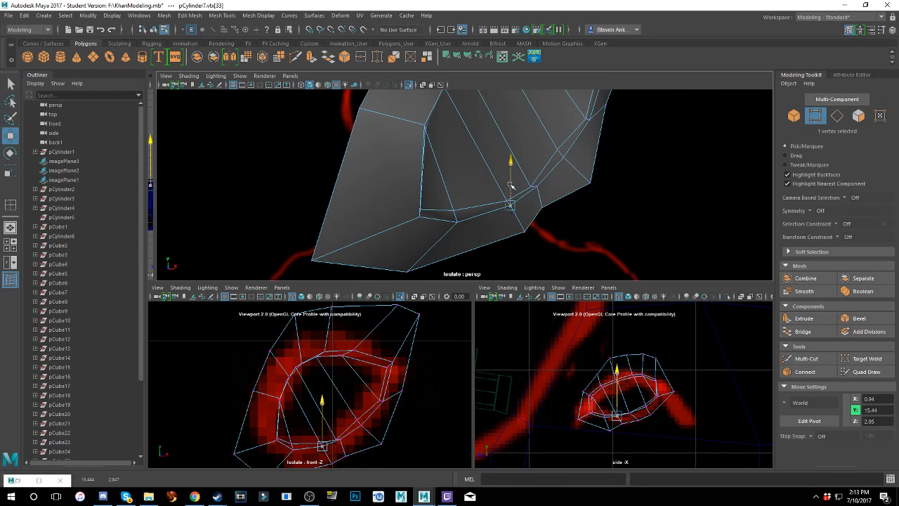
left_click(454, 226)
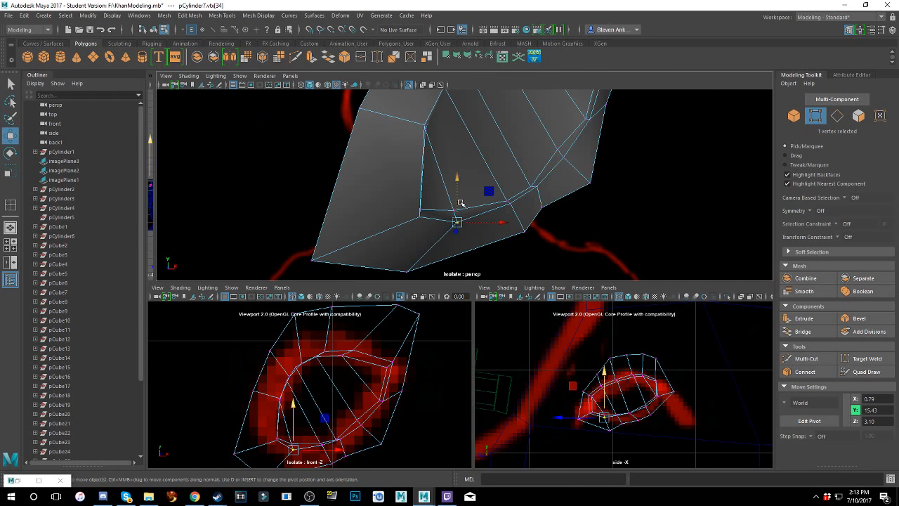
left_click_drag(460, 203, 430, 185)
left_click(423, 216)
left_click_drag(494, 201, 456, 156, "alt")
left_click(378, 131)
left_click(415, 231)
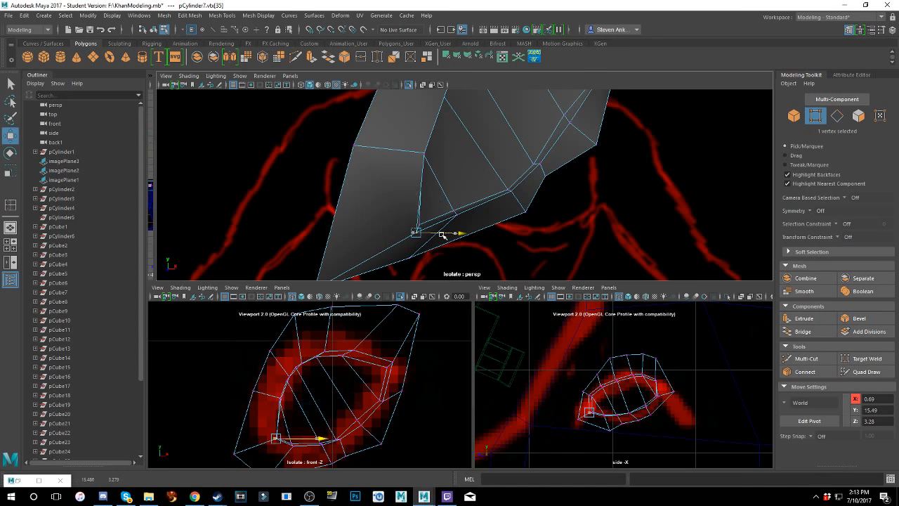
- Fine-tune the heights of the four vertices along the new loop's upper edge to follow the inner oval closely
left_click_drag(502, 193, 541, 171, "alt")
middle_click_drag(542, 171, 506, 219, "alt")
right_click_drag(505, 219, 528, 166, "alt")
left_click(527, 154)
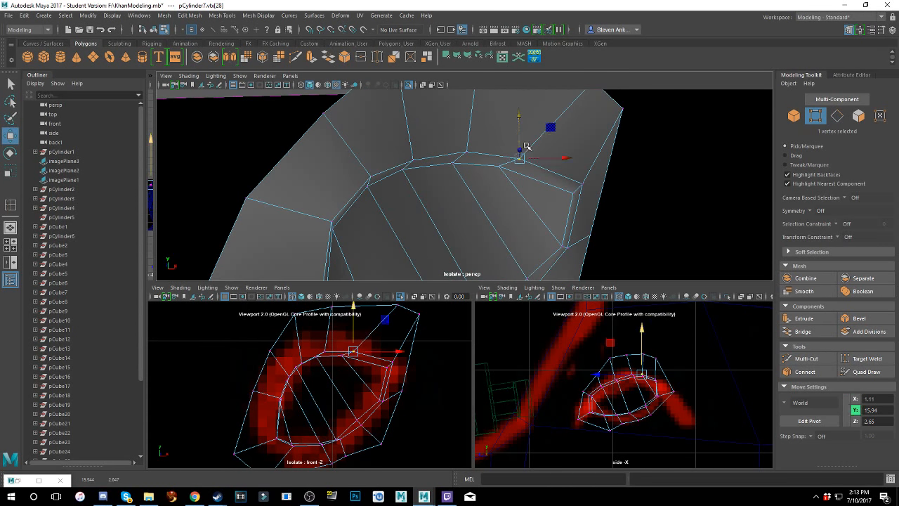
left_click_drag(544, 157, 416, 133)
left_click(468, 152)
left_click(412, 166)
left_click(375, 171)
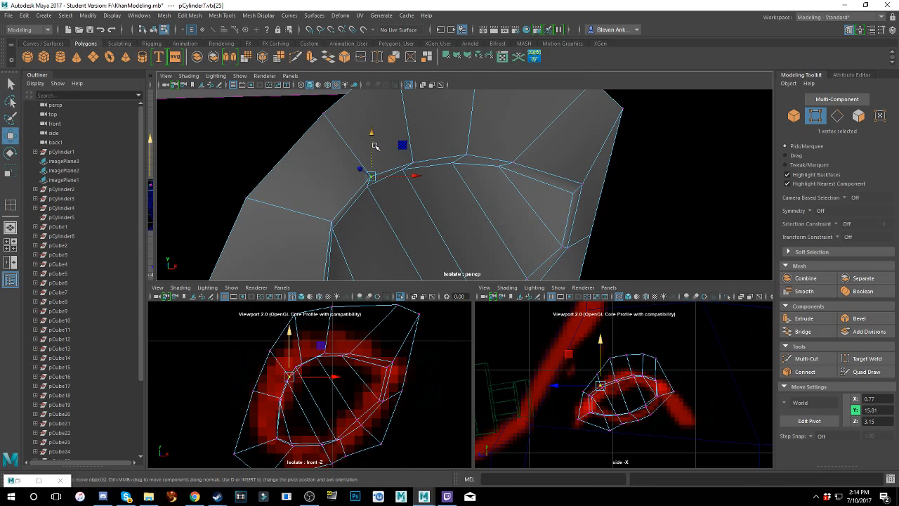
left_click_drag(375, 145, 373, 146)
- Adjust the two upper left rim vertices in depth along Z and show the mesh smoothed
left_click_drag(459, 184, 426, 153, "alt")
key("3")
key("1")
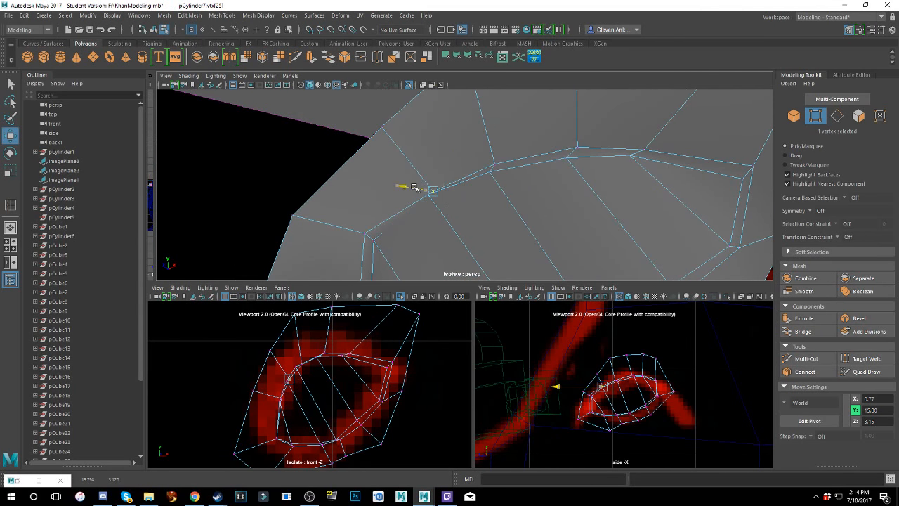
left_click(361, 233)
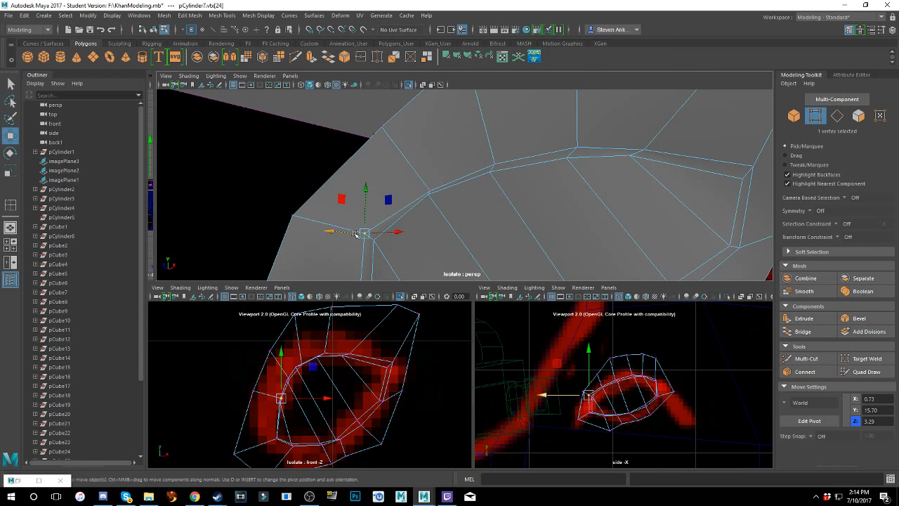
left_click_drag(356, 234, 458, 241)
key("3")
left_click_drag(508, 191, 531, 212, "alt")
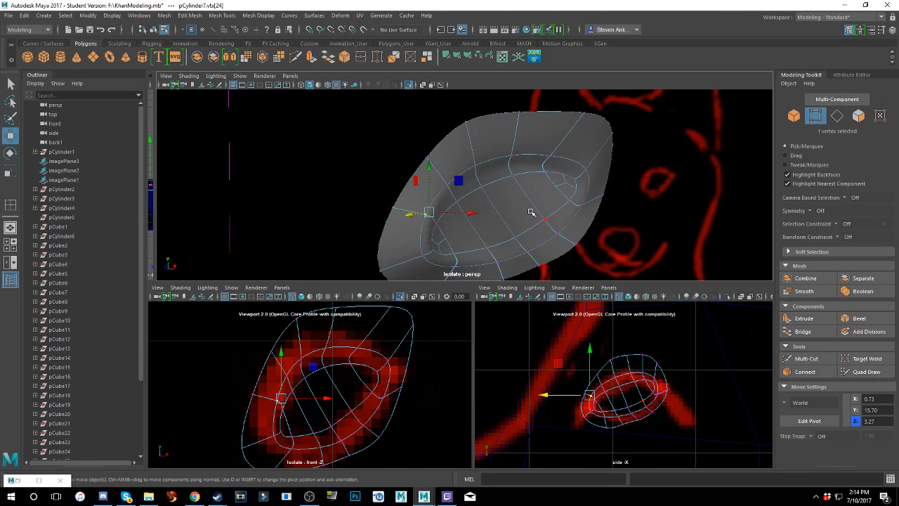
- Insert an edge loop just outside the mesh's inner rim and show the mesh smoothed
key("1")
key("3")
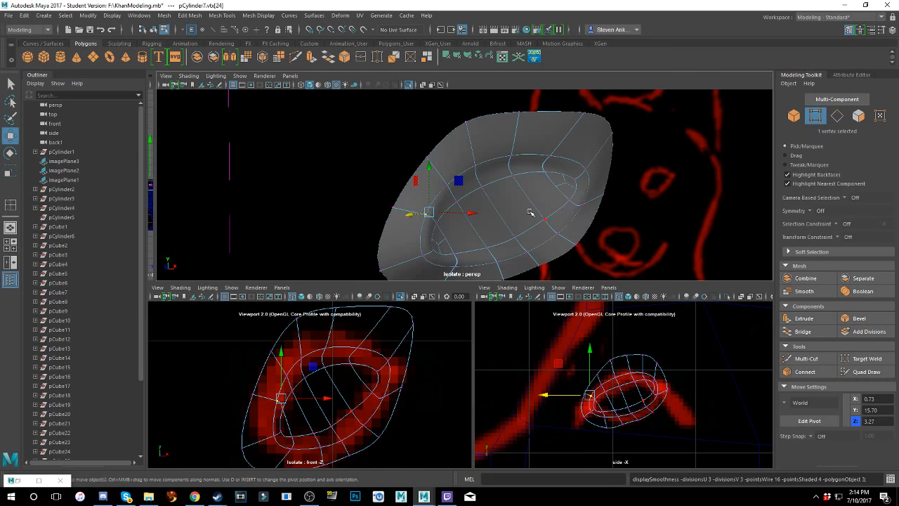
left_click_drag(521, 214, 565, 198, "alt")
key("alt+Tab")
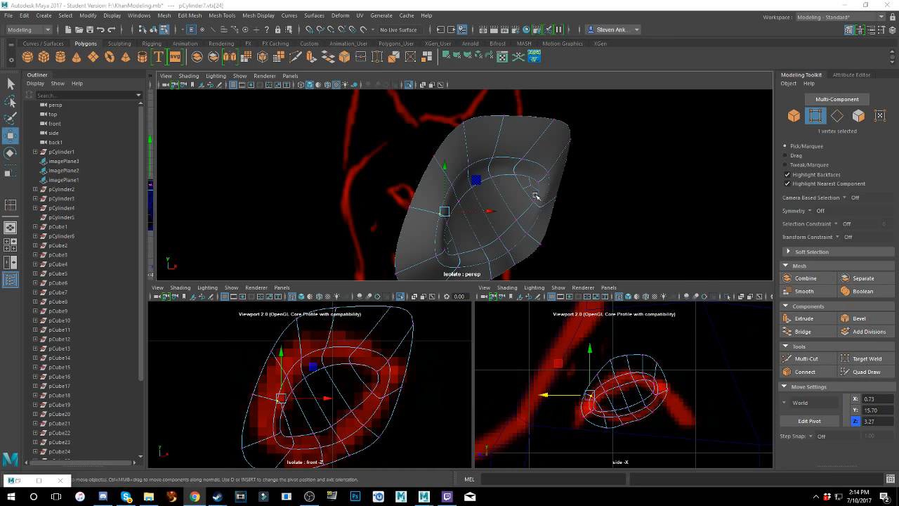
left_click_drag(536, 196, 482, 204, "alt")
key("1")
left_click(12, 206)
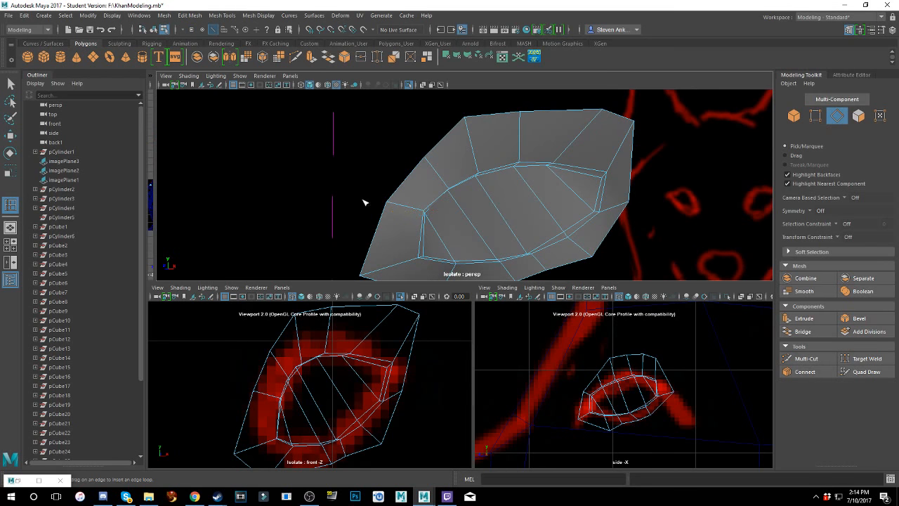
left_click(414, 211)
key("3")
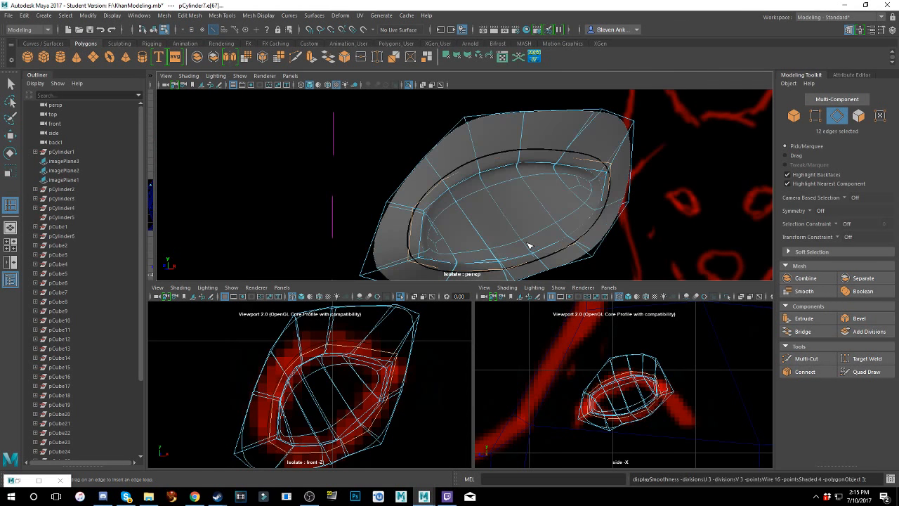
- Examine the new rim loop from several angles in both smoothed and unsmoothed display
left_click_drag(513, 201, 501, 187, "alt")
key("1")
scroll(489, 188, "up", 3)
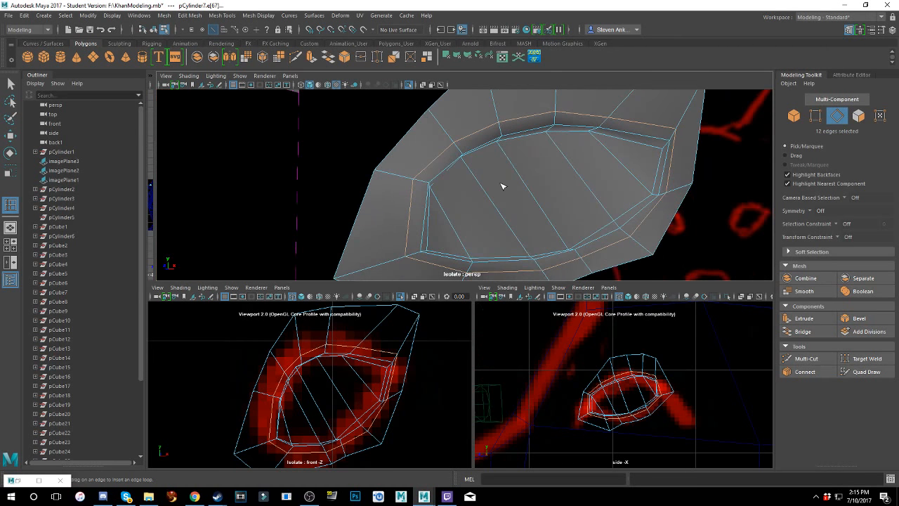
key("w")
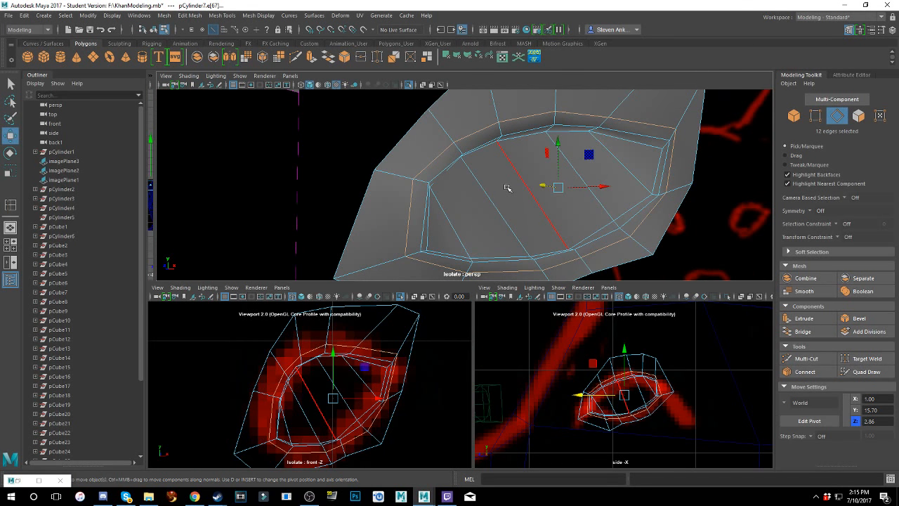
key("3")
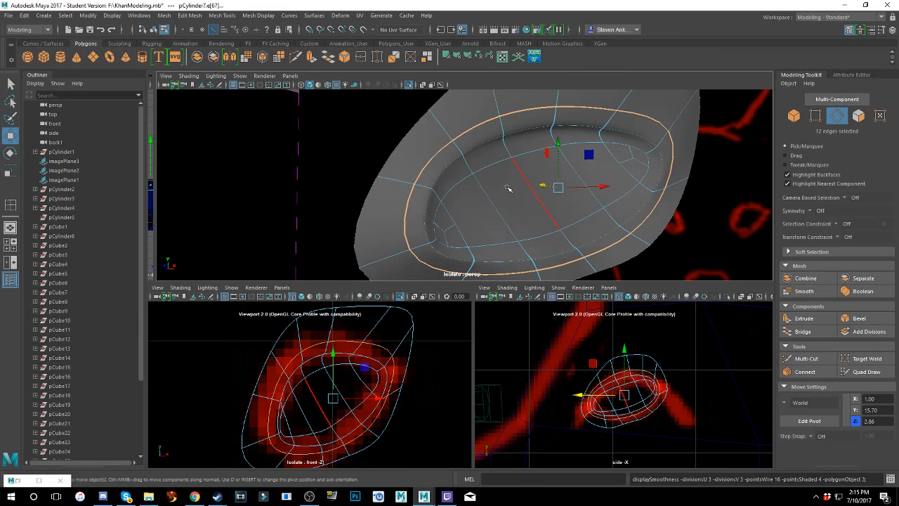
key("1")
left_click_drag(561, 177, 606, 175, "alt")
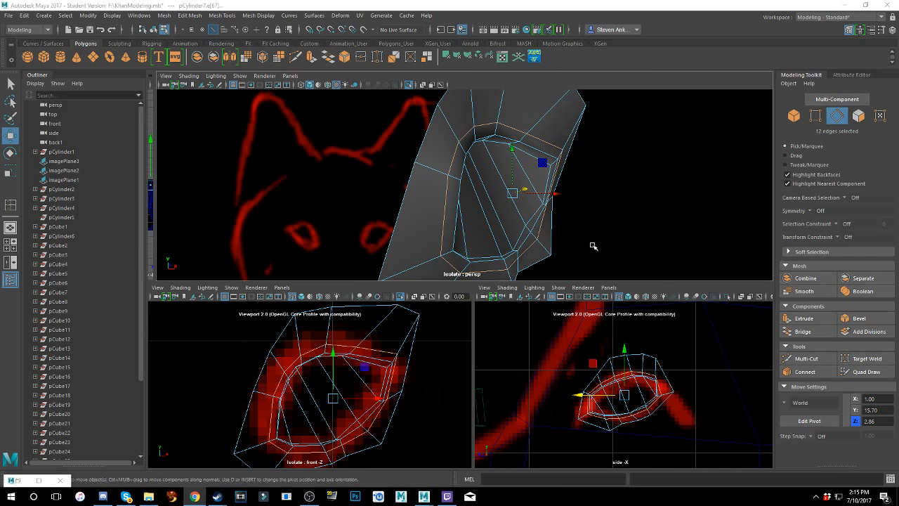
left_click_drag(594, 245, 443, 197, "alt")
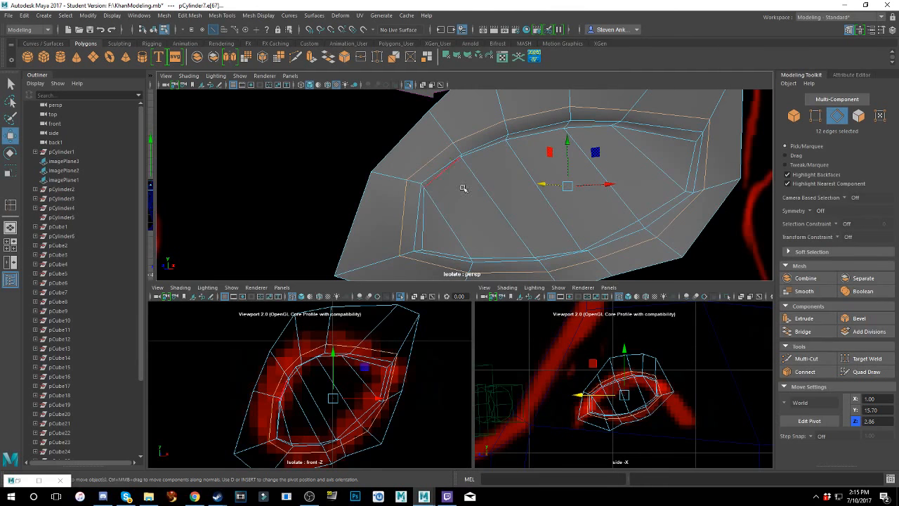
- Shift the new loop's two upper left vertices along X toward the inner rim
right_click(473, 188)
right_click_drag(439, 188, 439, 188)
left_click(420, 188)
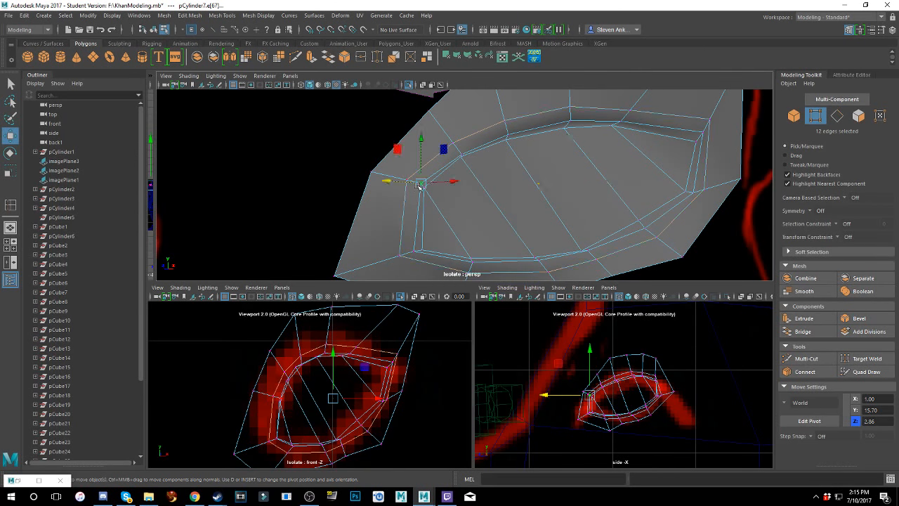
scroll(460, 198, "up", 3)
left_click_drag(470, 199, 461, 224, "alt")
left_click(383, 170)
left_click(449, 133)
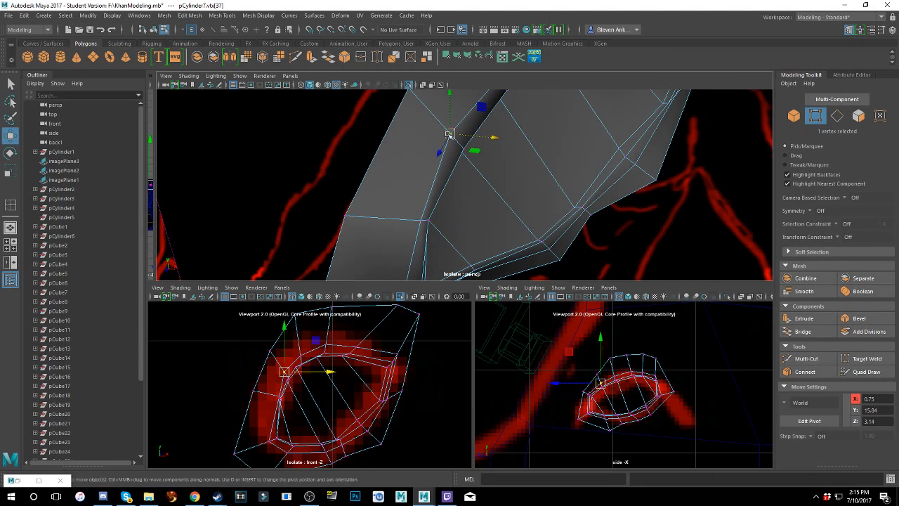
left_click_drag(481, 137, 498, 140)
- Shift the next three vertices on the new loop's upper edge along X to about 0.83, 1.00 and 1.14
left_click_drag(597, 157, 586, 136, "alt")
middle_click_drag(586, 137, 544, 232, "alt")
left_click(476, 184)
left_click_drag(499, 185, 509, 186)
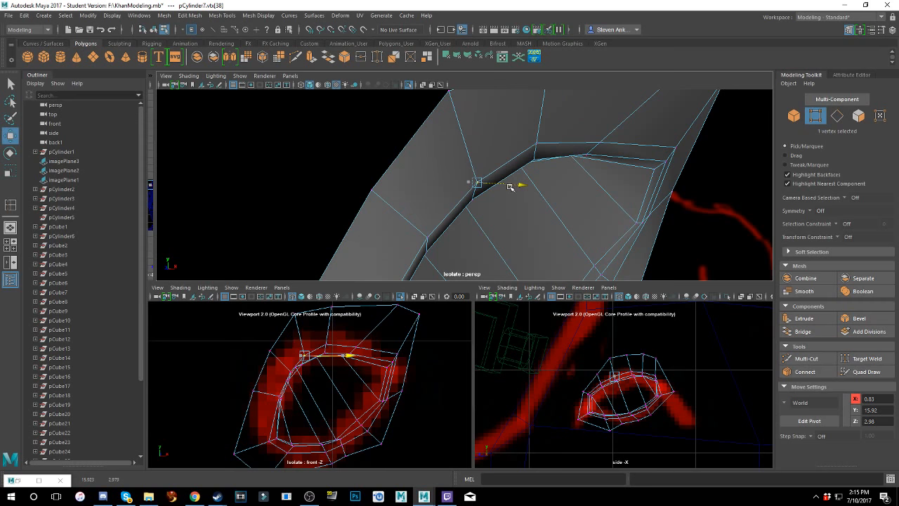
left_click(539, 144)
left_click_drag(580, 146, 620, 149)
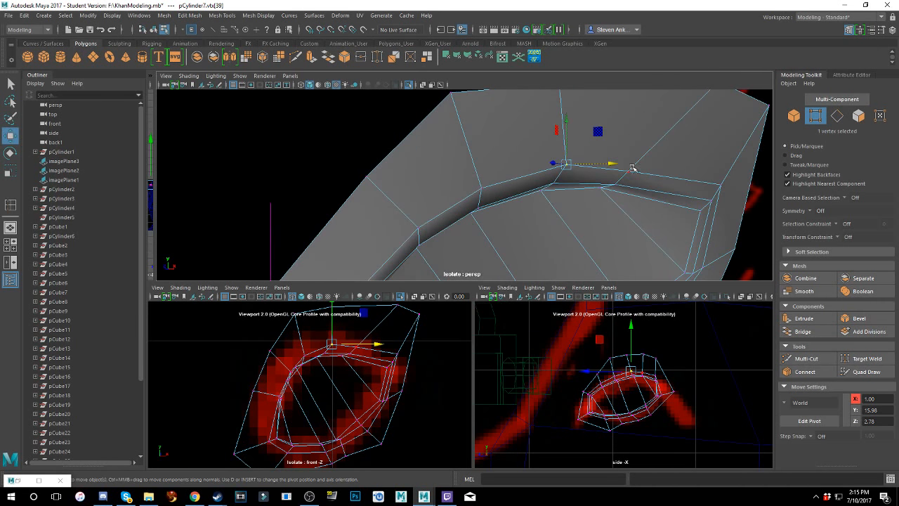
left_click(631, 169)
left_click_drag(662, 173, 670, 175)
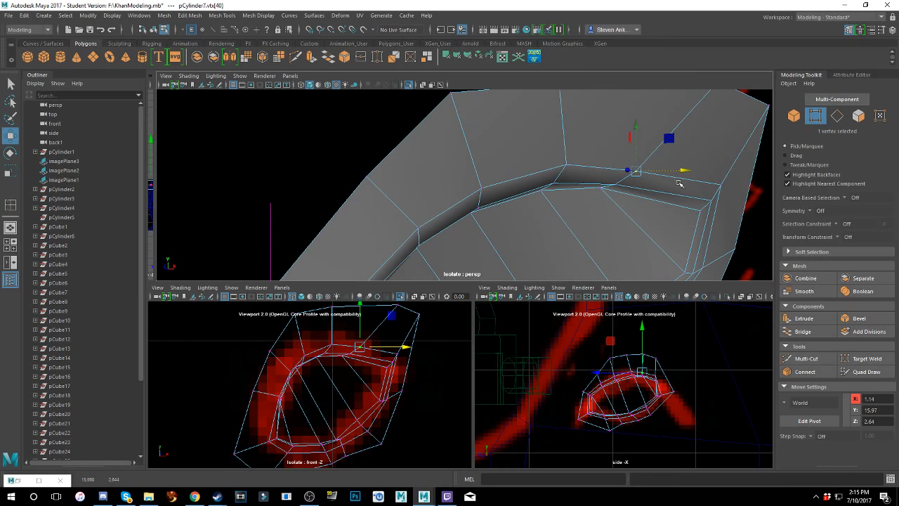
- Move the new loop's upper right corner vertex to about 2.52 in Z and adjust the two vertices beside it in depth
left_click(719, 187)
left_click_drag(747, 187, 595, 206)
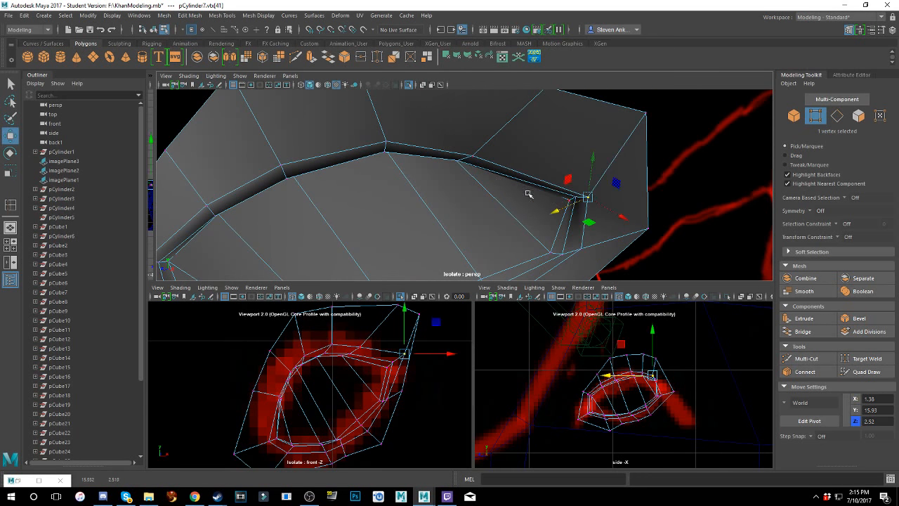
left_click(453, 157)
left_click_drag(451, 162, 446, 162)
left_click(383, 145)
left_click_drag(365, 147, 352, 146)
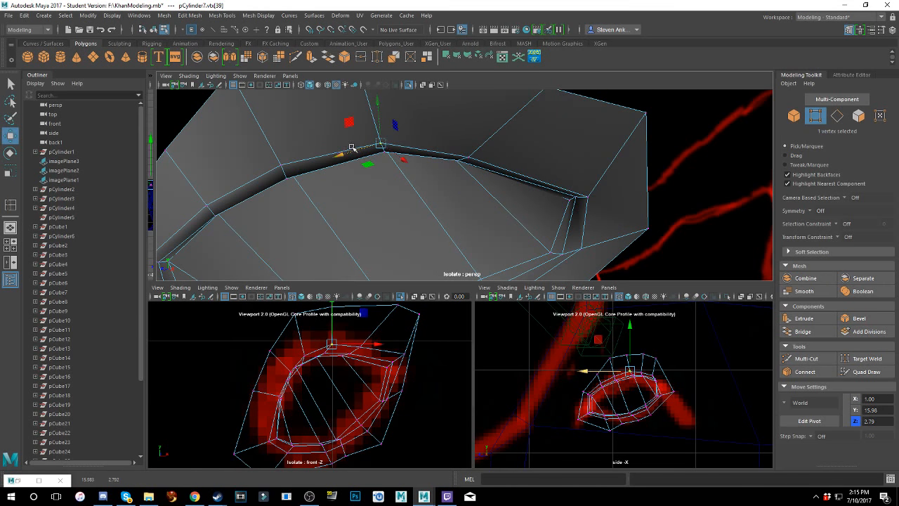
- Adjust the depth of the two remaining vertices toward the upper left of the new loop along Z
left_click(284, 165)
left_click_drag(254, 175, 306, 183)
middle_click_drag(311, 189, 483, 145, "alt")
left_click(371, 163)
left_click_drag(382, 170, 569, 161)
- Reposition the new loop's lower edge vertices in X and Z, including the lower left corner, to follow the inner rim
left_click(564, 188)
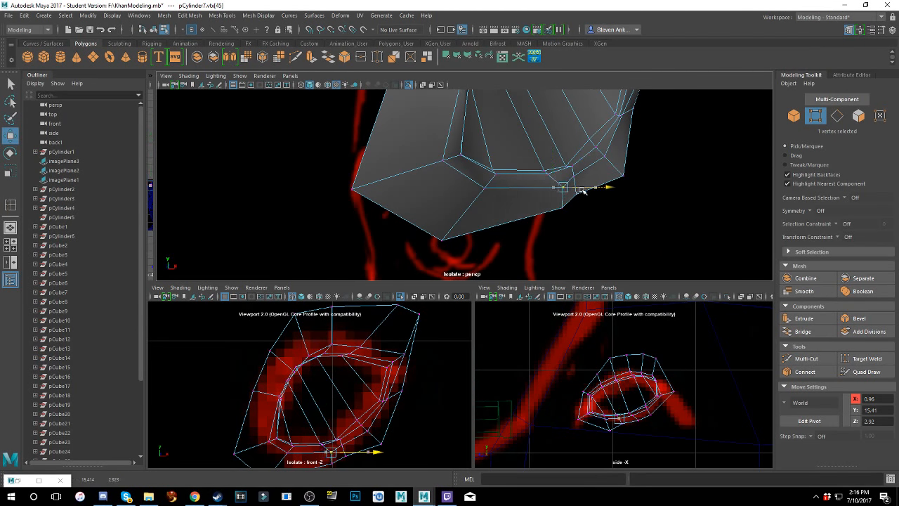
left_click_drag(562, 169, 552, 211)
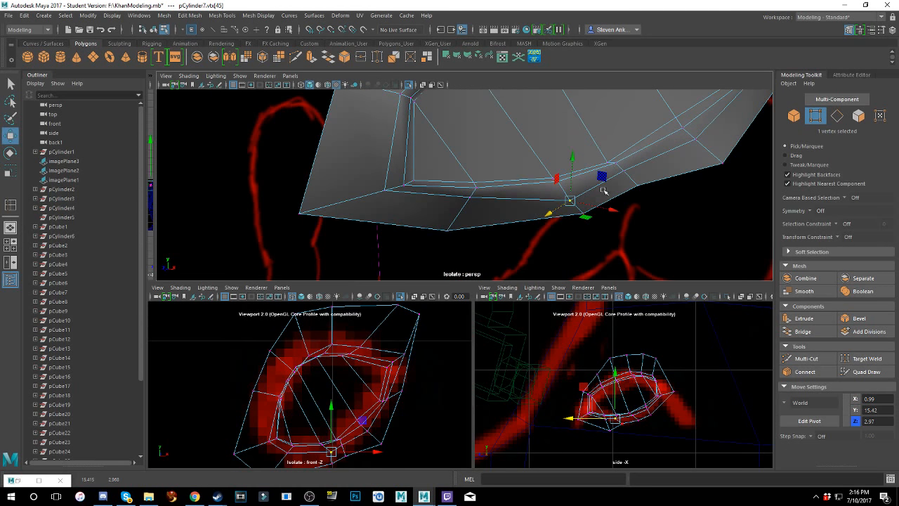
left_click(623, 176)
left_click_drag(649, 174, 612, 186)
left_click(470, 198)
left_click_drag(499, 205, 513, 209)
left_click(376, 189)
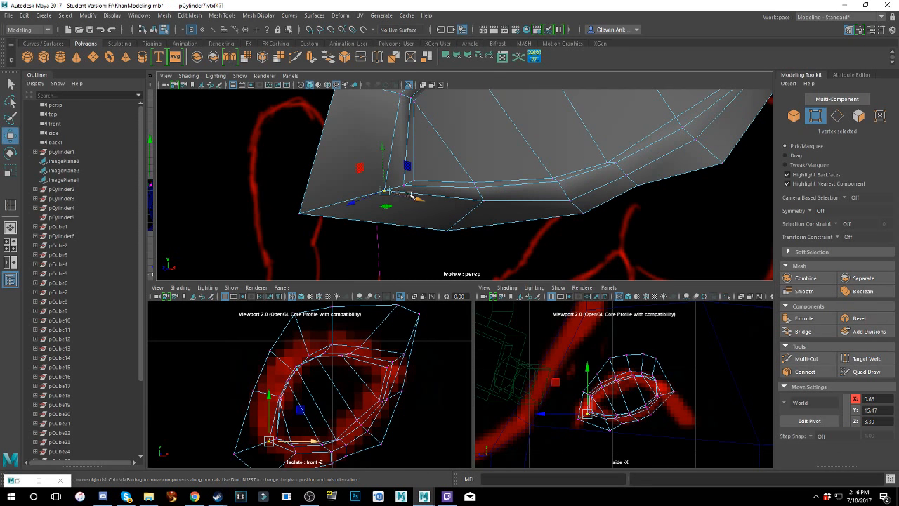
left_click_drag(410, 194, 422, 200)
- Move the new loop's upper left corner vertex along X to about 0.74
left_click_drag(424, 196, 478, 241, "alt")
left_click(463, 169)
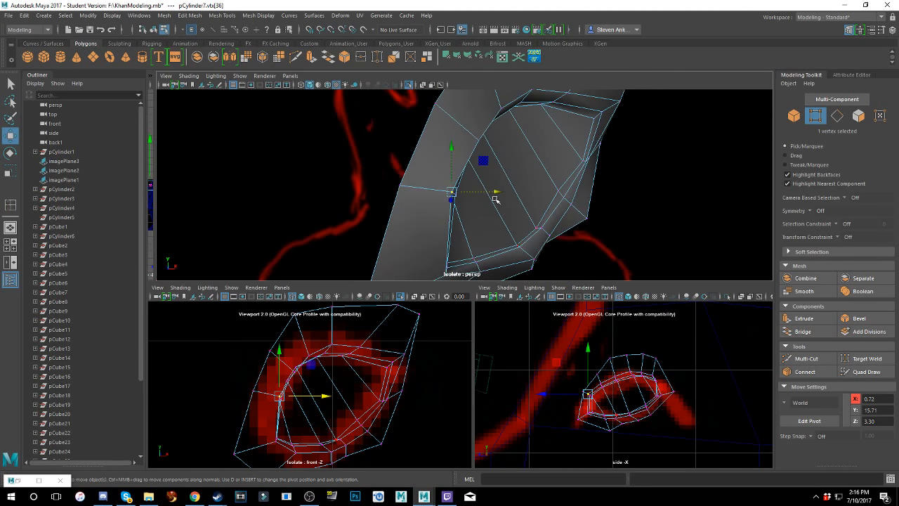
left_click_drag(495, 199, 498, 192)
left_click_drag(497, 191, 539, 183, "alt")
middle_click_drag(540, 184, 473, 187, "alt")
left_click_drag(473, 187, 531, 225, "alt")
middle_click_drag(531, 225, 527, 161, "alt")
left_click_drag(527, 161, 515, 198, "alt")
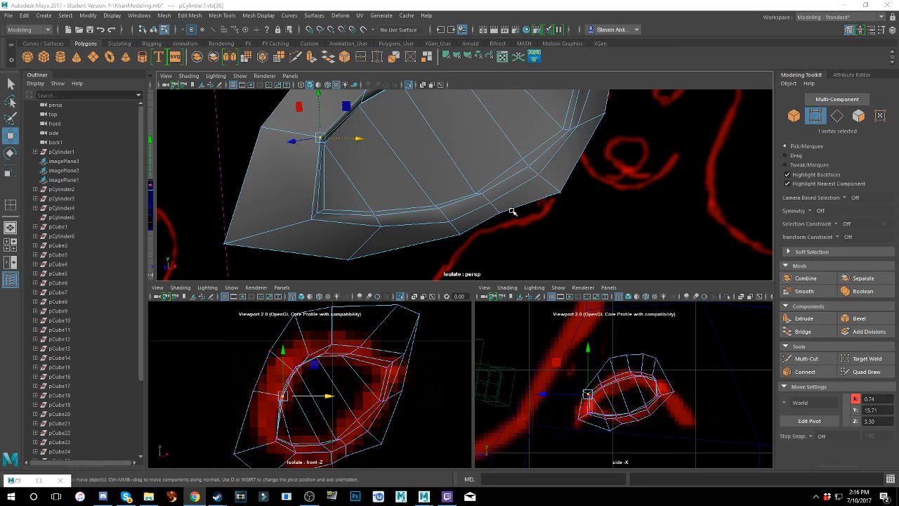
middle_click_drag(479, 174, 451, 222, "alt")
- Move the new loop's lower right corner vertex to about 1.30 in X and 2.45 in Z
left_click(554, 175)
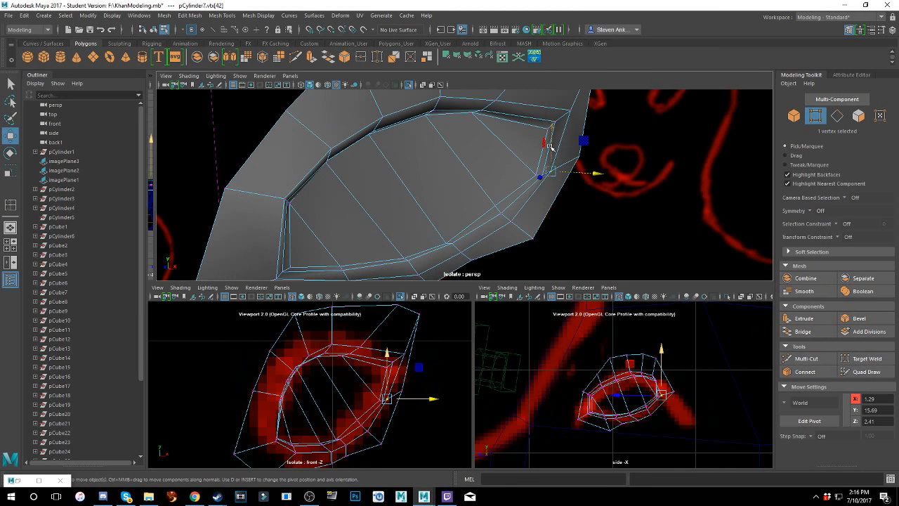
left_click_drag(550, 146, 526, 170)
key("ctrl+z")
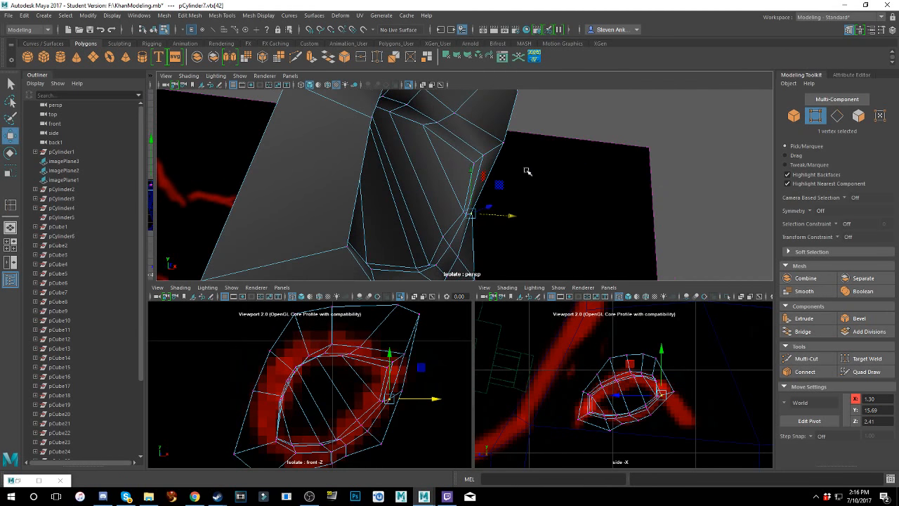
left_click_drag(497, 214, 358, 123, "alt")
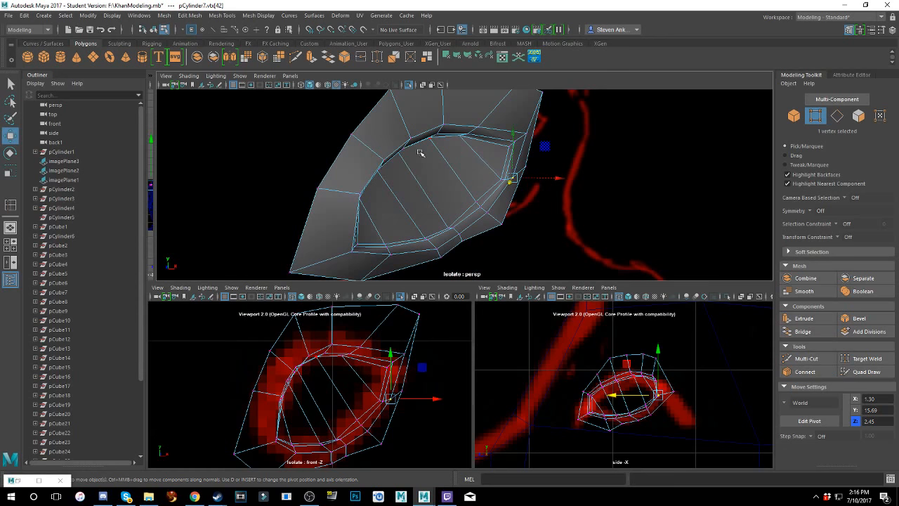
- Check the mesh smoothed and shift the inner rim's lower edge vertex along X to about 0.91
key("3")
left_click_drag(454, 186, 457, 257, "alt")
left_click(415, 245)
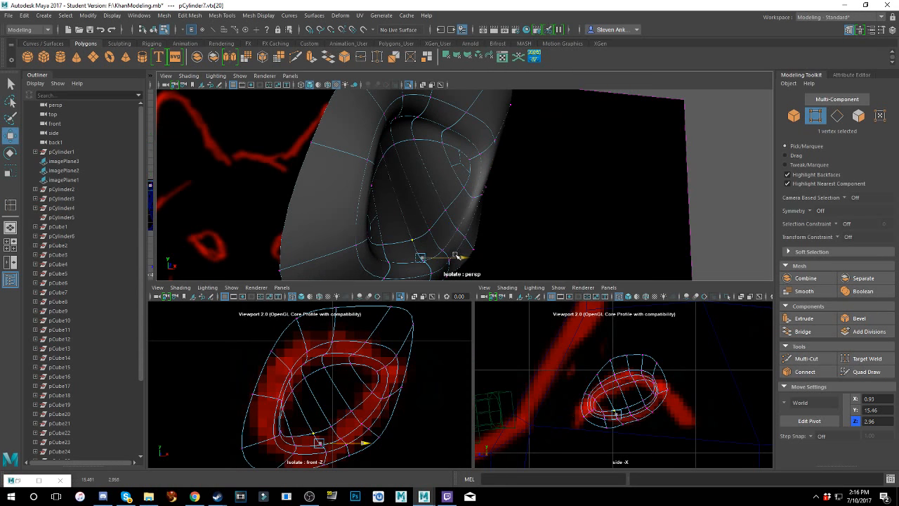
scroll(457, 243, "down", 5)
left_click_drag(469, 232, 421, 190, "alt")
scroll(430, 222, "up", 5)
key("1")
scroll(450, 197, "down", 3)
scroll(407, 195, "up", 4)
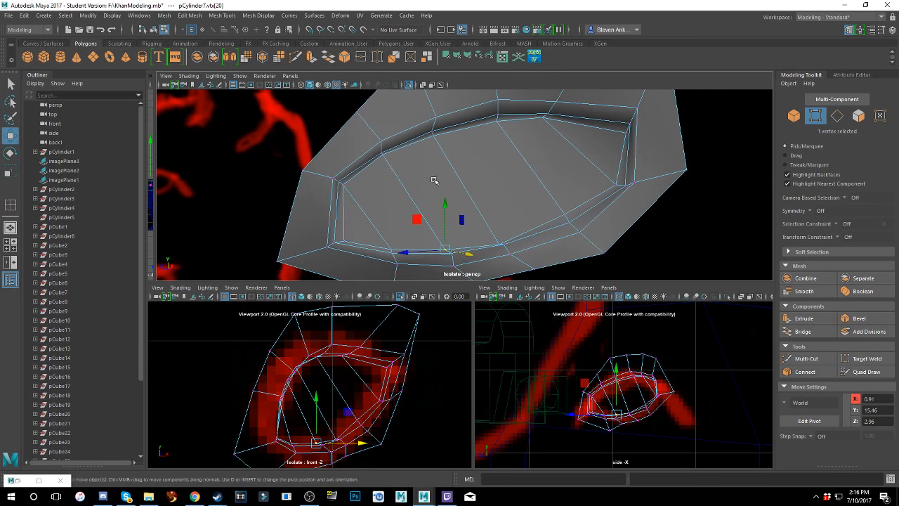
- Shift the inner rim's upper left edge vertex along X to about 0.75
left_click(385, 157)
left_click_drag(385, 157, 411, 156, "alt")
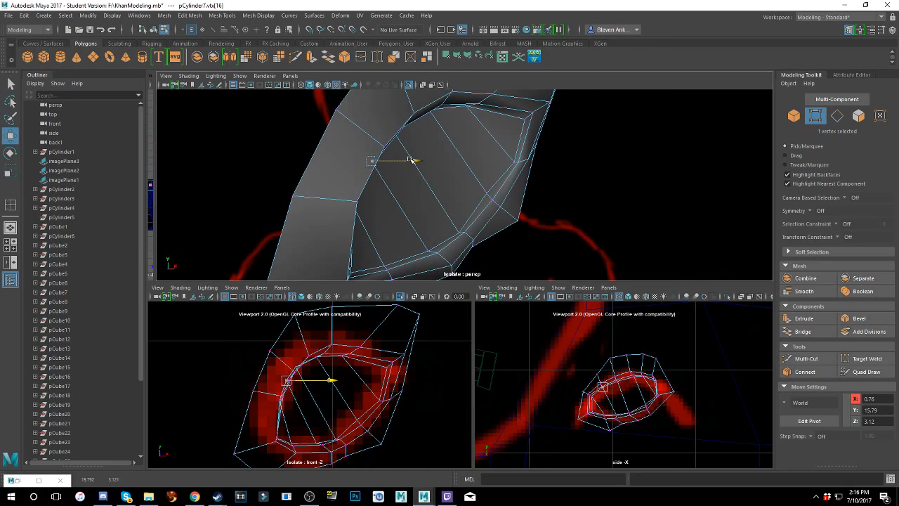
left_click_drag(477, 169, 459, 159, "alt")
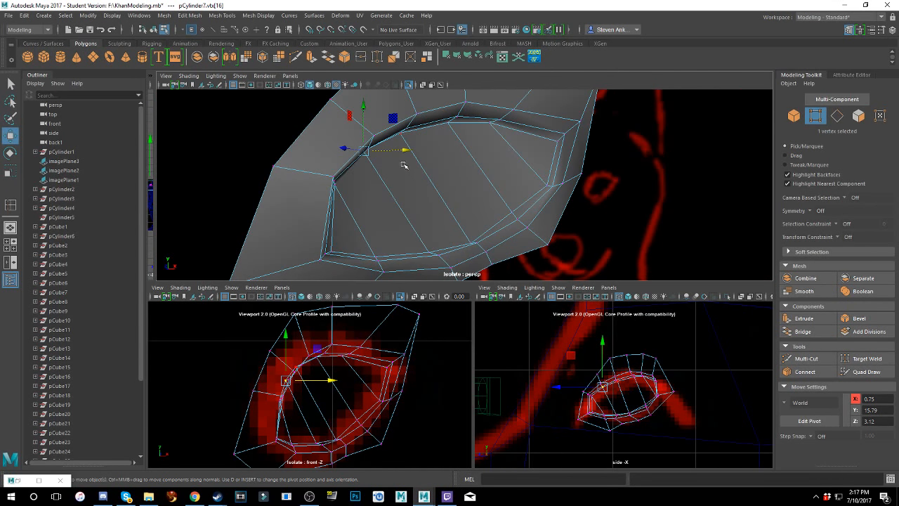
- Adjust the height of the outer rim loop's lower right corner vertex along Y
left_click_drag(402, 151, 445, 194, "alt")
scroll(443, 210, "up", 4)
middle_click_drag(444, 212, 485, 158, "alt")
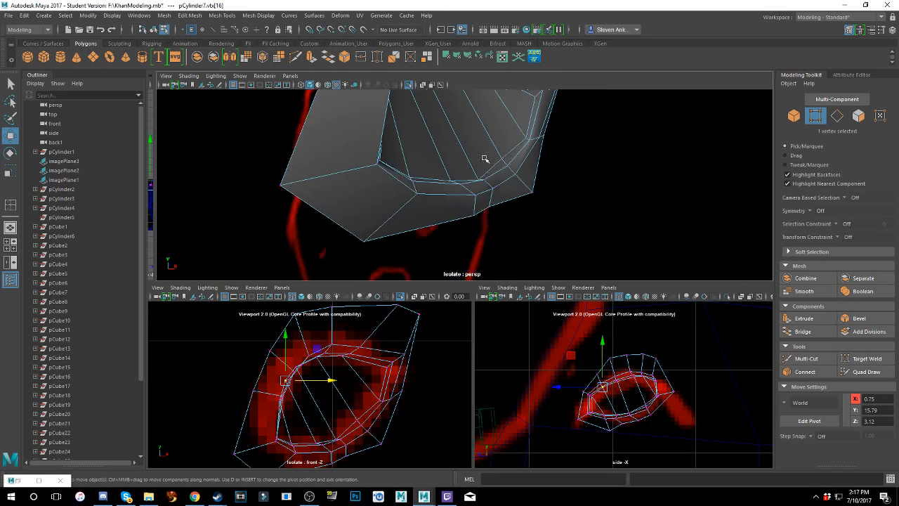
left_click_drag(548, 163, 514, 163, "alt")
scroll(477, 212, "up", 2)
left_click(494, 193)
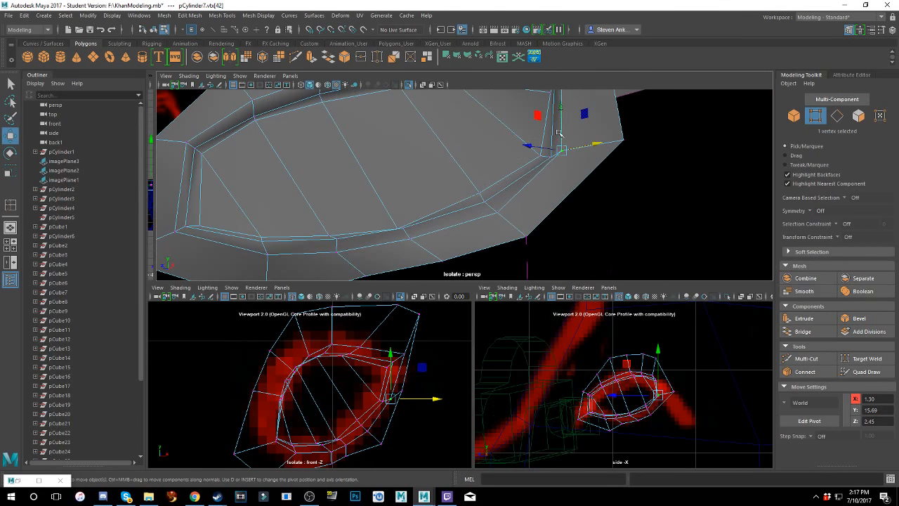
left_click(562, 130)
left_click_drag(562, 129, 552, 206)
- Move the outer rim loop's upper right corner vertex to about 2.45 in Z and fine-tune its X and height
left_click(567, 120)
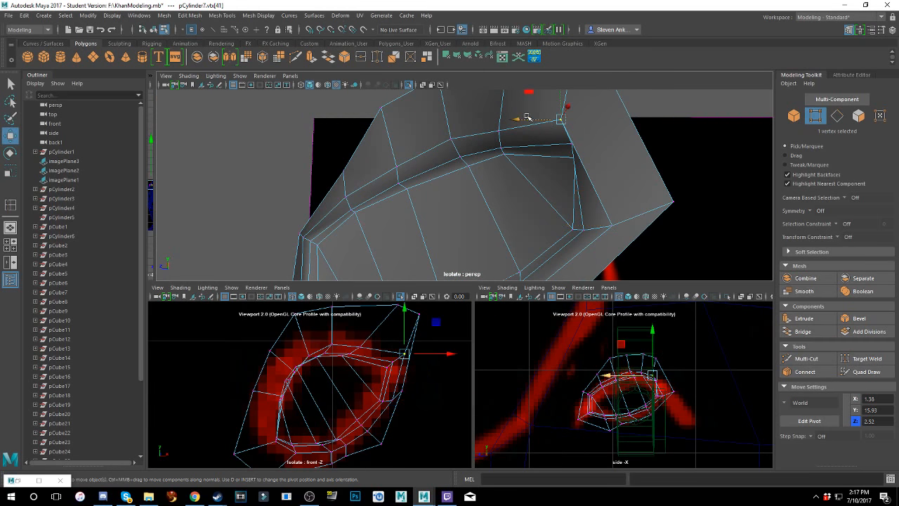
left_click_drag(530, 119, 556, 117)
left_click_drag(594, 151, 557, 185, "alt")
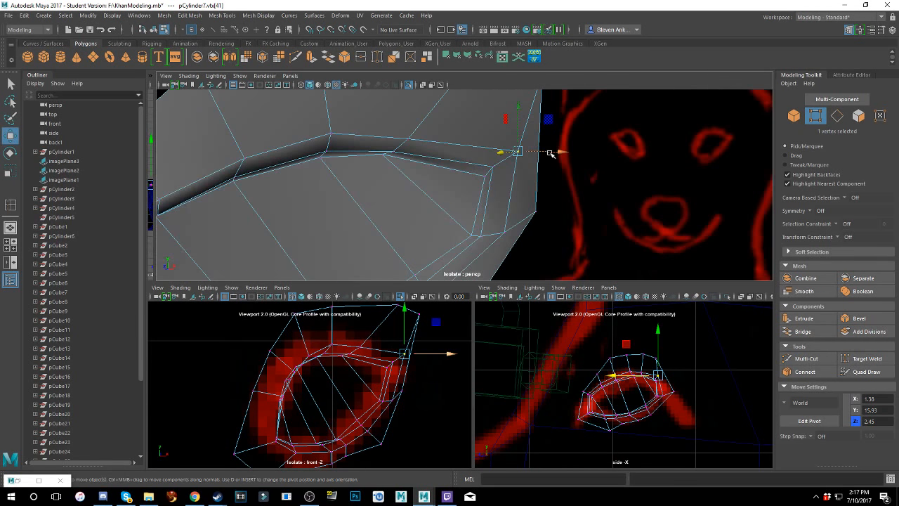
left_click_drag(550, 152, 546, 152)
left_click_drag(516, 126, 529, 148)
- Move the adjacent inner loop's upper right corner vertex along Z to about 2.44 on the unsmoothed mesh
key("1")
scroll(516, 162, "up", 3)
left_click(540, 151)
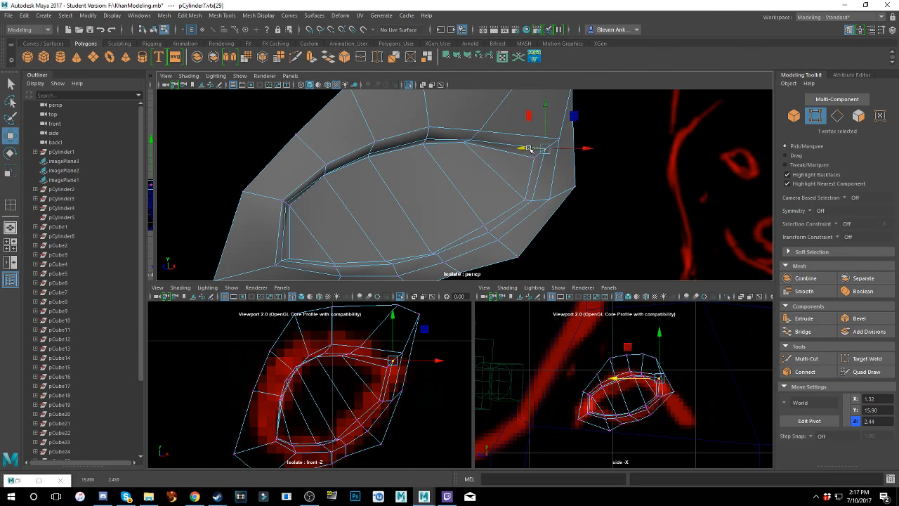
scroll(504, 168, "down", 2)
middle_click_drag(499, 169, 525, 140, "alt")
left_click_drag(526, 140, 499, 134, "alt")
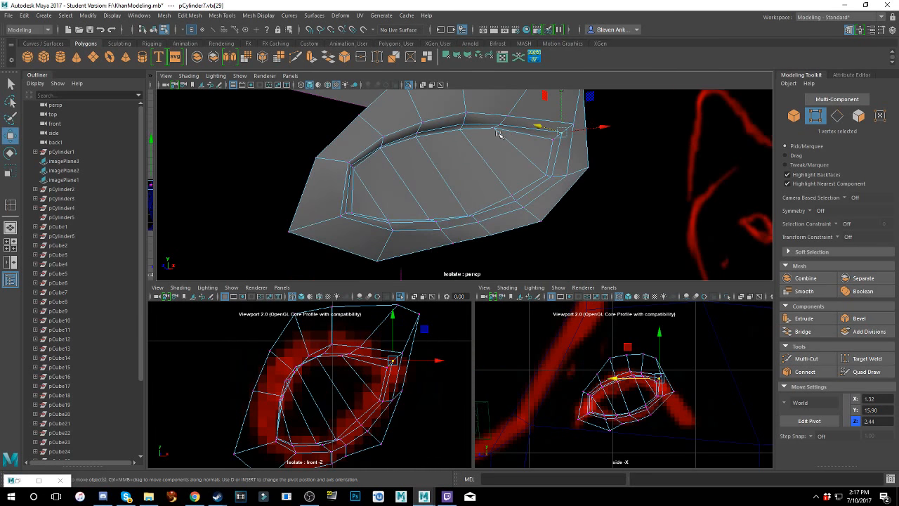
- Select the raised outer edge loop around the almond-shaped mesh's inner rim and activate the Crease tool for it
right_click(498, 134)
right_click_drag(499, 136, 496, 110)
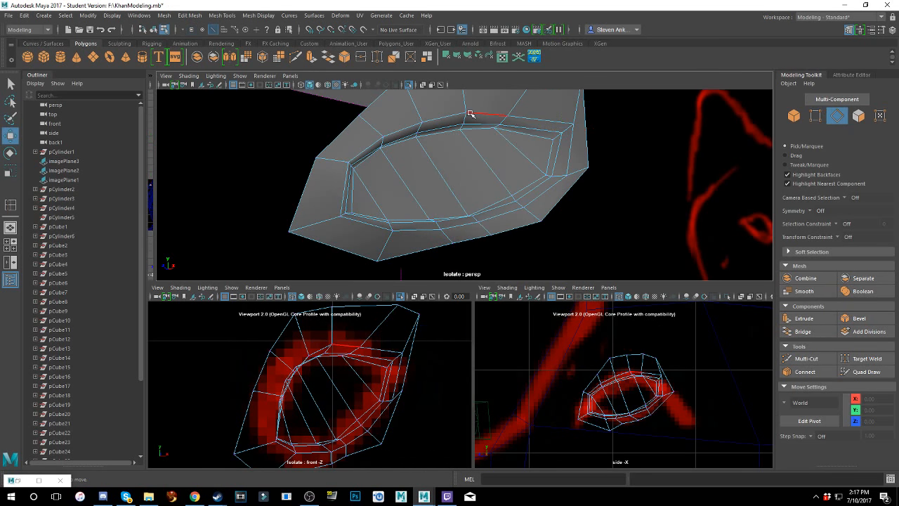
left_click(455, 114)
double_click(435, 127)
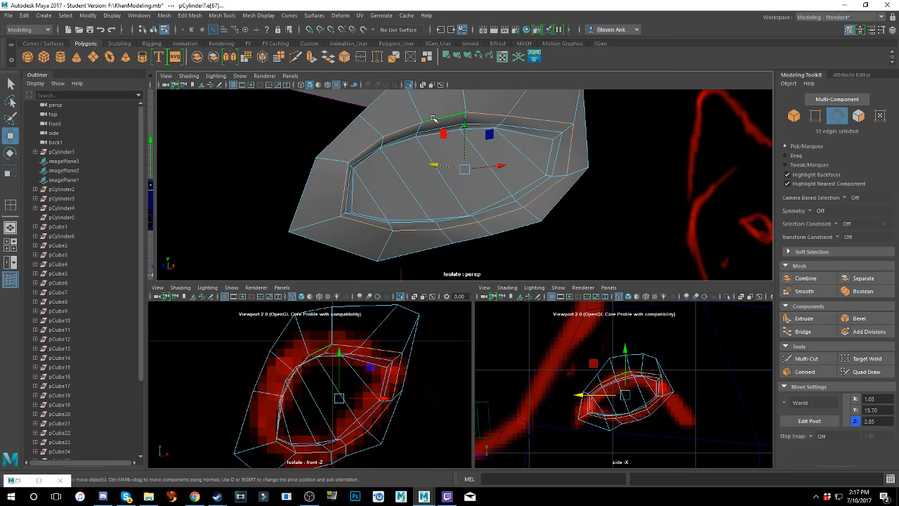
right_click_drag(433, 121, 441, 158, "shift")
left_click(449, 127)
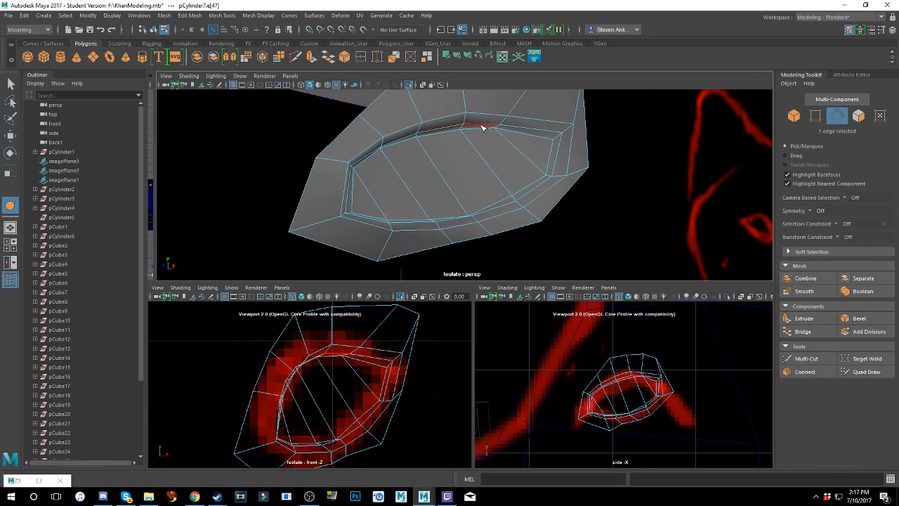
- Crease the inner rim's full edge loop and show the mesh in smooth preview
double_click(482, 127)
right_click_drag(481, 128, 482, 171, "shift")
key("3")
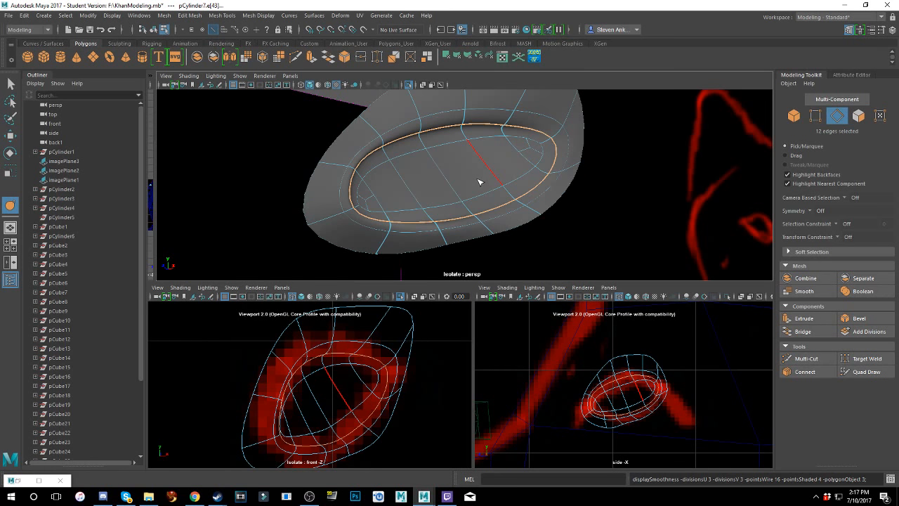
right_click_drag(458, 185, 458, 222, "shift")
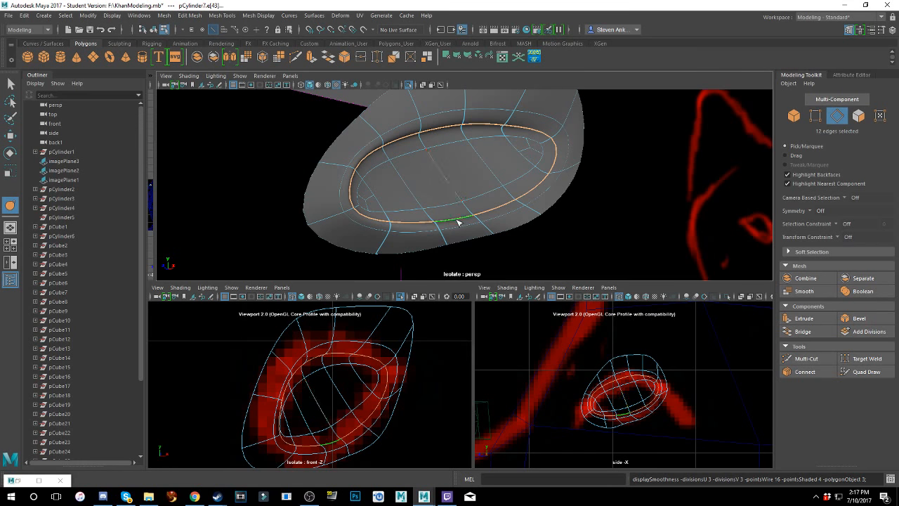
- Select the edge loop just outside the inner rim on the smoothed mesh and apply the crease operation to it
left_click(427, 119)
double_click(408, 119)
right_click_drag(451, 147, 455, 194, "shift")
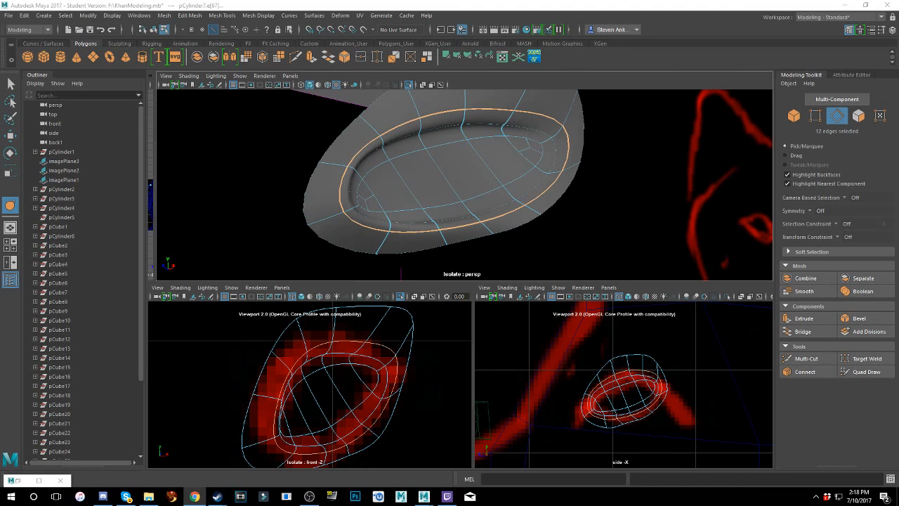
- Examine the smoothed almond-shaped mesh against the front and side reference drawings
scroll(411, 421, "down", 5)
scroll(401, 393, "up", 5)
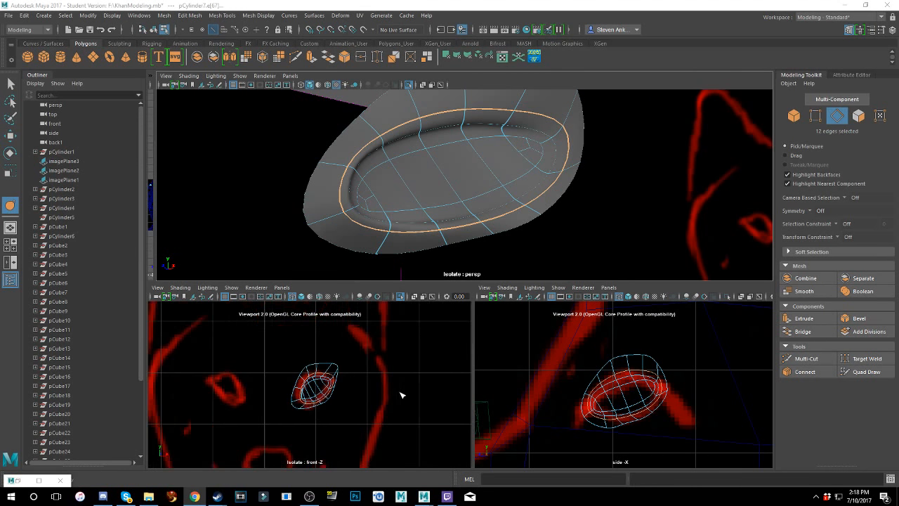
scroll(634, 427, "up", 5)
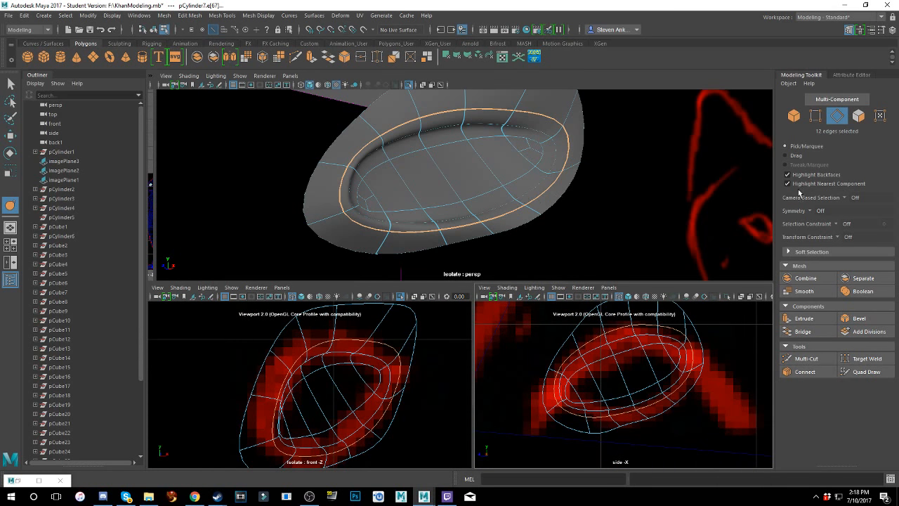
scroll(587, 176, "down", 5)
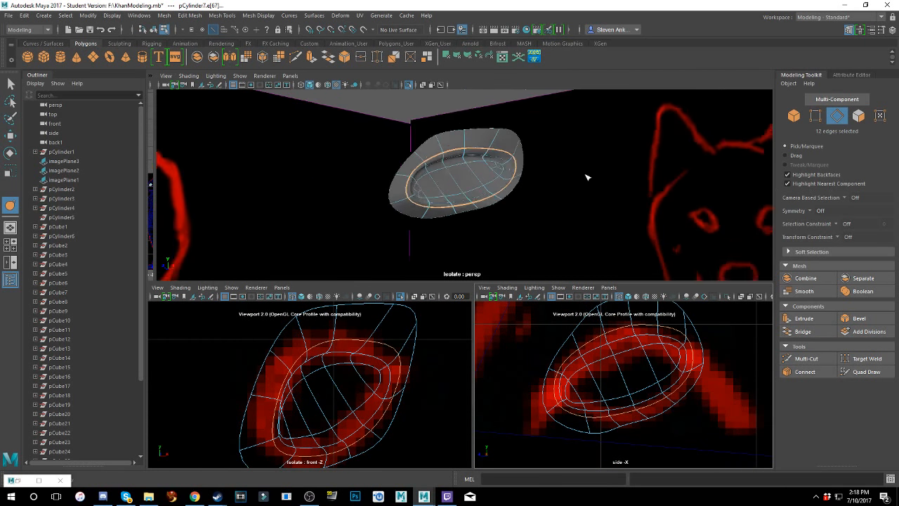
left_click_drag(588, 177, 479, 211, "alt")
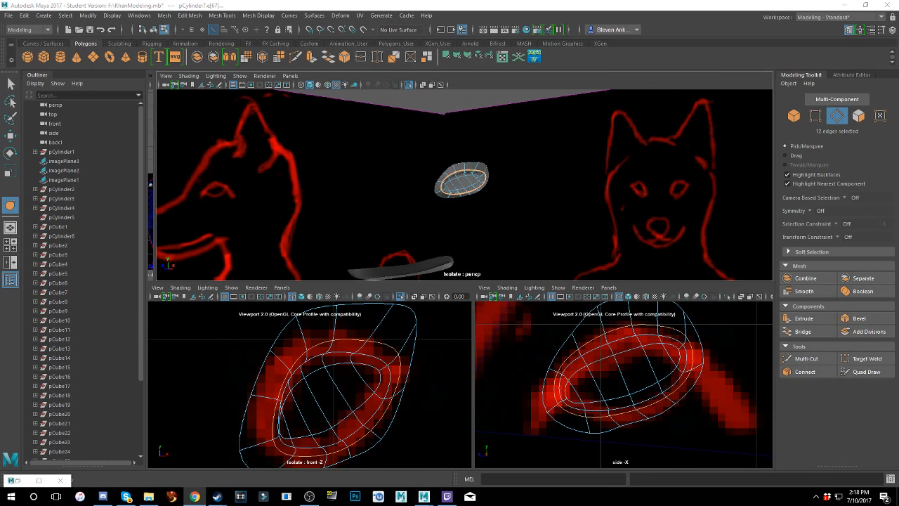
left_click_drag(475, 247, 614, 246, "alt")
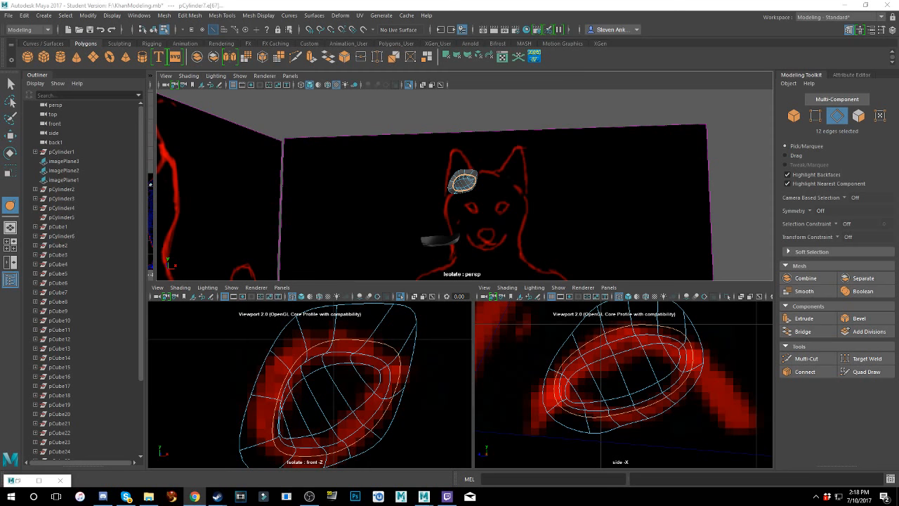
mouse_move(566, 201)
left_mouse_down("alt")
mouse_move(512, 206)
mouse_move(522, 220)
left_mouse_up("alt")
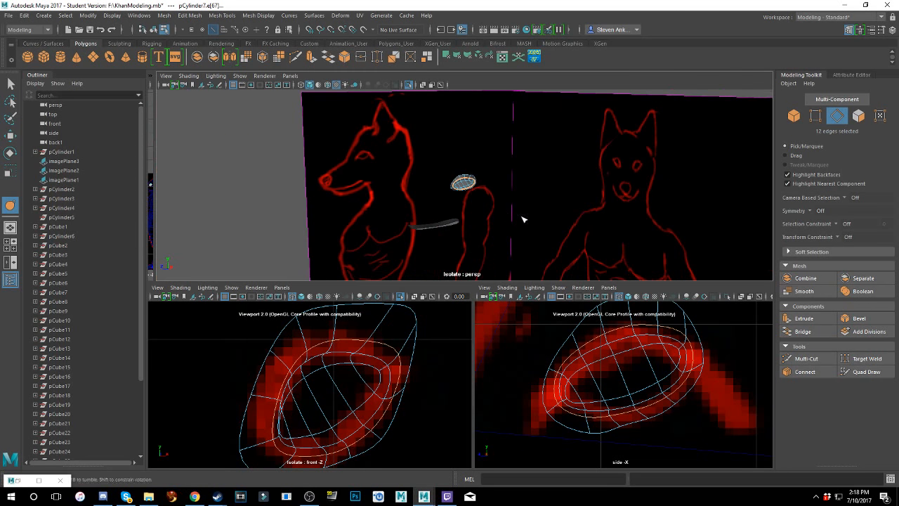
- Create a polygon cylinder and raise it along Y to about 13.56
left_click(60, 57)
key("w")
scroll(485, 264, "down", 4)
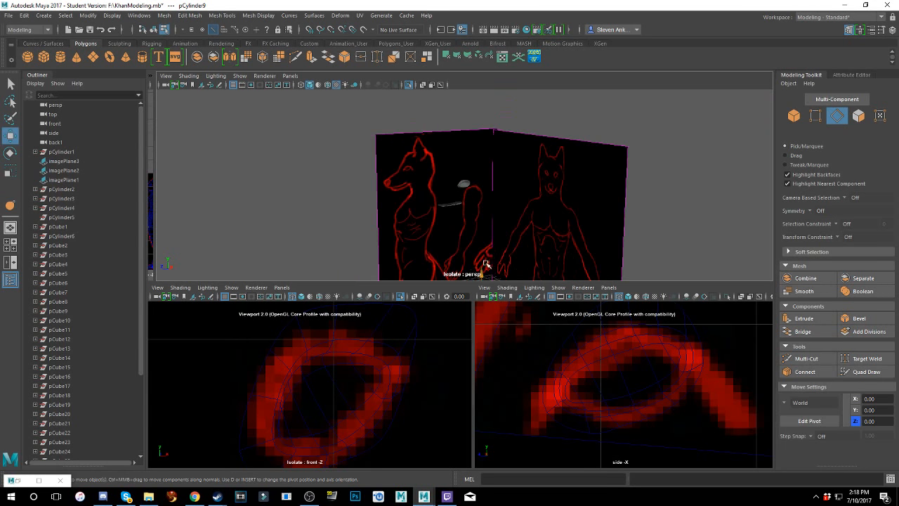
left_click_drag(481, 273, 482, 184)
scroll(514, 229, "up", 5)
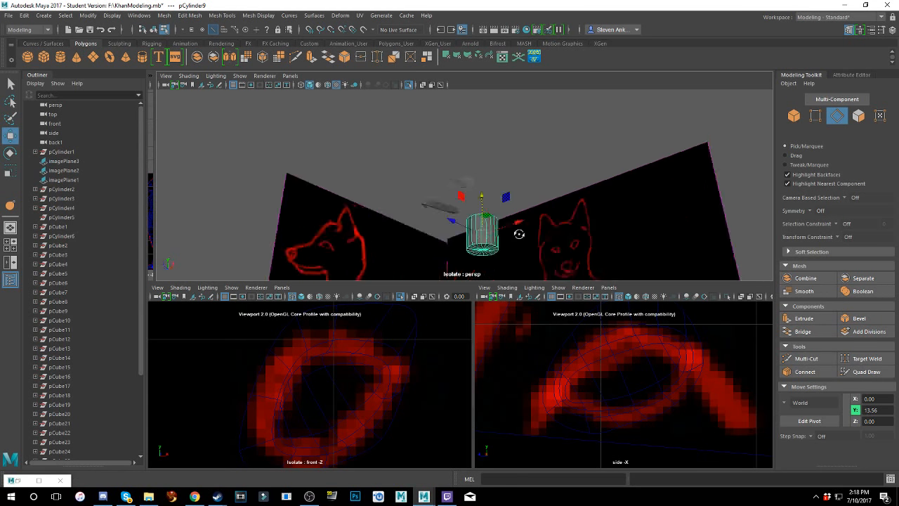
- Set the new cylinder's X rotation to 90 so its cap faces the front view
scroll(515, 228, "down", 5)
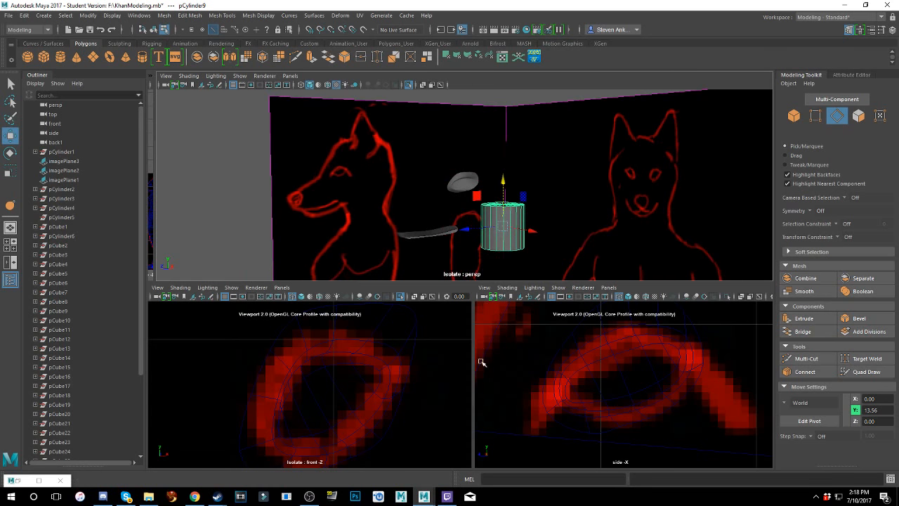
scroll(413, 366, "down", 4)
scroll(413, 365, "up", 6)
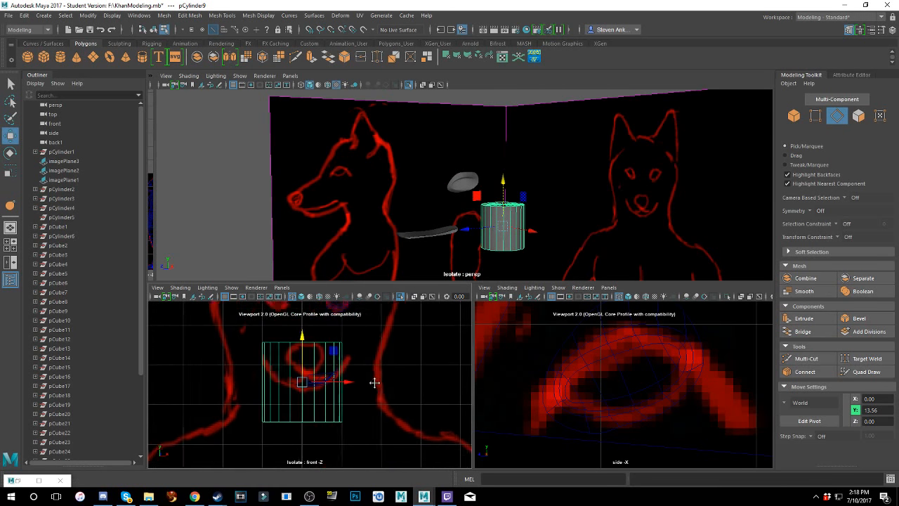
scroll(717, 401, "down", 10)
middle_click_drag(633, 401, 640, 388, "alt")
scroll(634, 385, "up", 6)
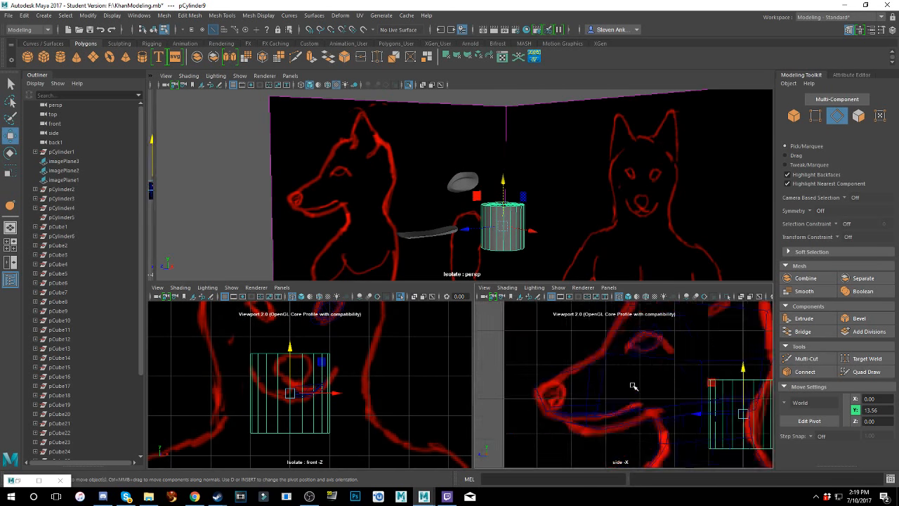
scroll(632, 385, "down", 3)
scroll(632, 385, "up", 2)
left_click_drag(628, 230, 618, 235, "alt")
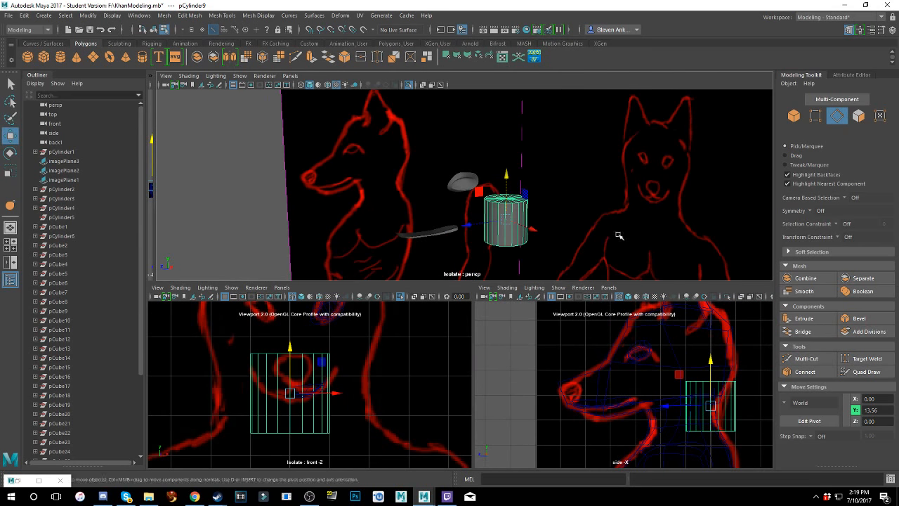
left_click(893, 30)
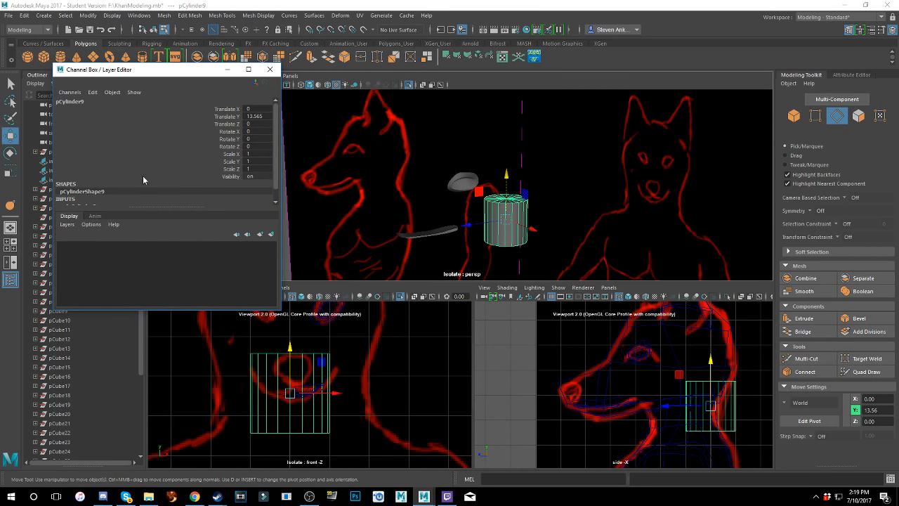
double_click(261, 125)
double_click(253, 132)
type("90")
key("Return")
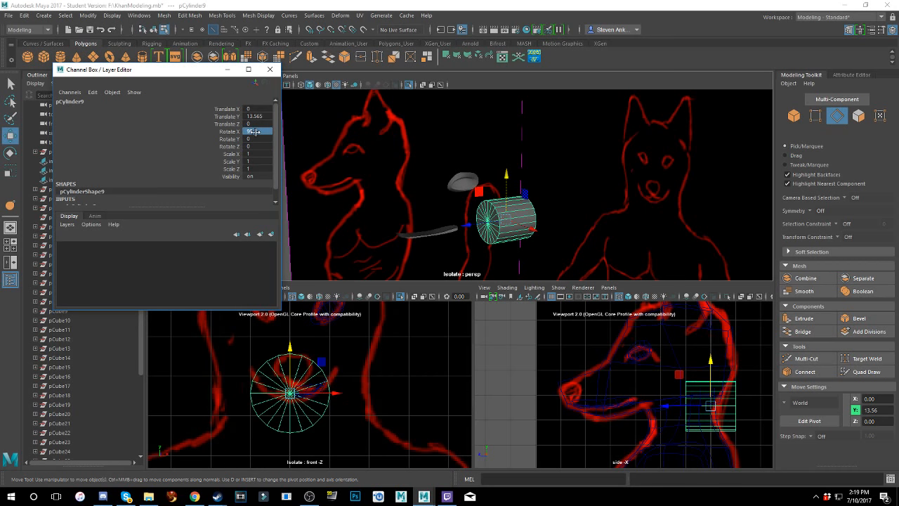
- Move the cylinder to the reference snout at about X 0.13, Y 13.93 and Z 5.27
left_click_drag(470, 225, 375, 235)
left_click_drag(415, 198, 417, 184)
scroll(460, 210, "up", 5)
scroll(460, 211, "down", 4)
mouse_move(460, 211)
left_mouse_down("alt")
mouse_move(470, 220)
mouse_move(458, 246)
mouse_move(484, 239)
mouse_move(467, 234)
mouse_move(513, 212)
mouse_move(436, 220)
mouse_move(460, 185)
left_mouse_up("alt")
scroll(466, 234, "down", 5)
scroll(514, 222, "up", 5)
scroll(435, 220, "up", 4)
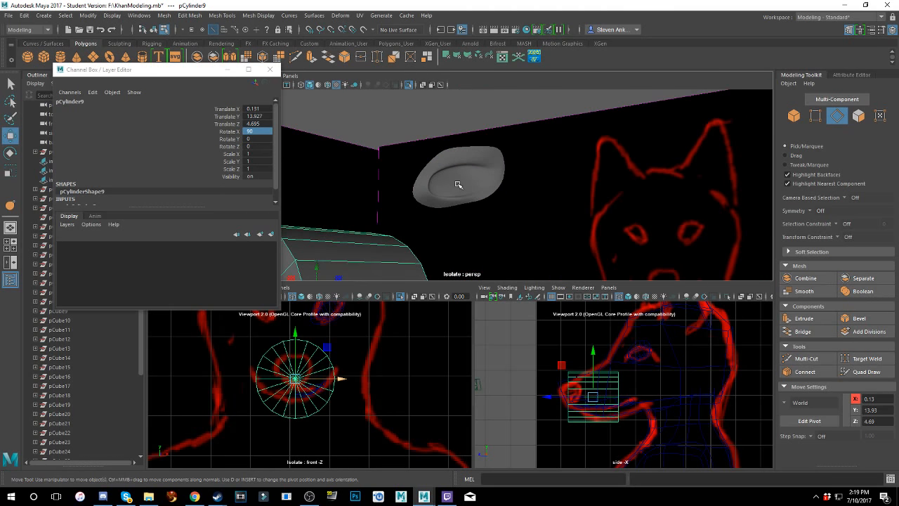
scroll(457, 184, "down", 2)
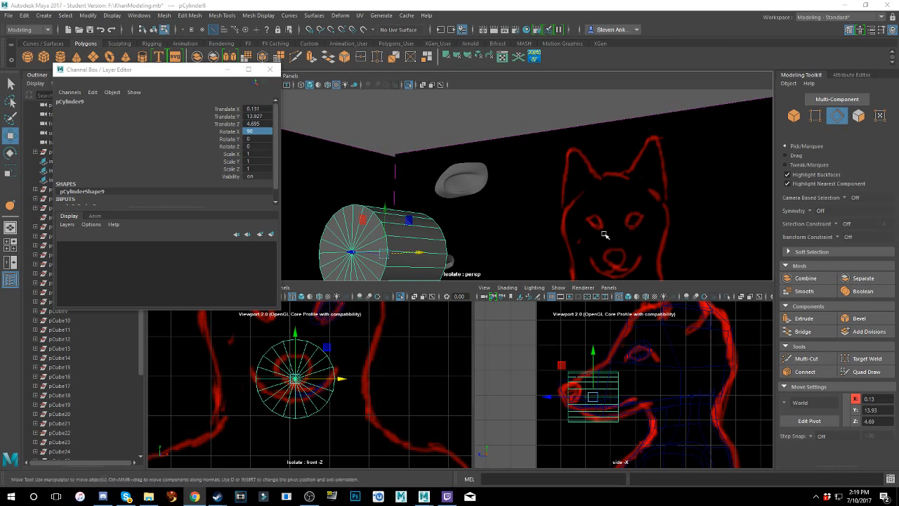
mouse_move(602, 235)
left_mouse_down("alt")
mouse_move(646, 195)
mouse_move(651, 204)
mouse_move(530, 203)
left_mouse_up("alt")
scroll(531, 204, "up", 5)
middle_click_drag(531, 204, 404, 202, "alt")
left_click_drag(406, 204, 381, 211, "alt")
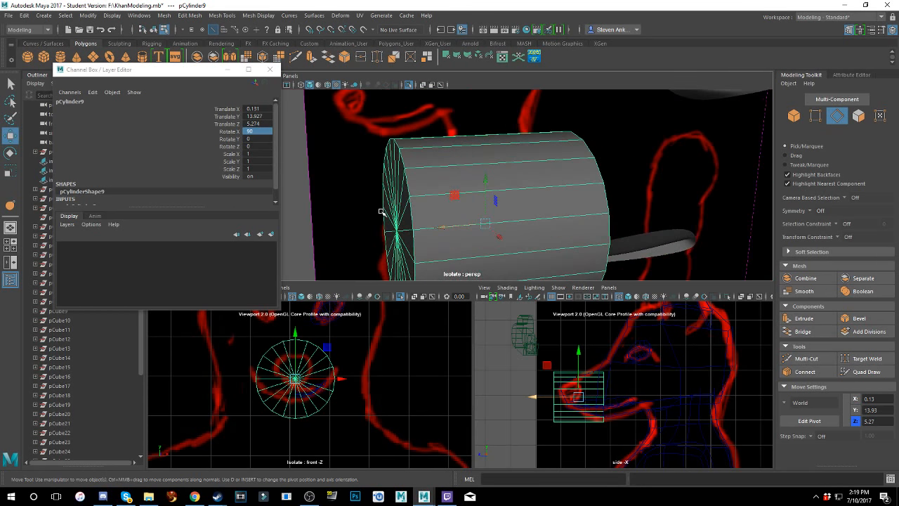
- Scale the cylinder uniformly to about 0.585 and move it over the nose at about Y 14.15 and Z 5.52
key("r")
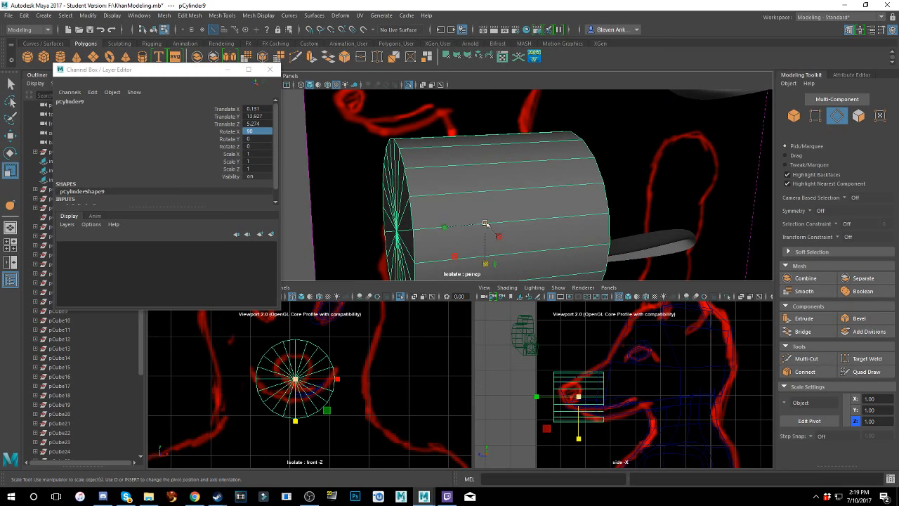
left_click_drag(484, 223, 430, 229)
key("w")
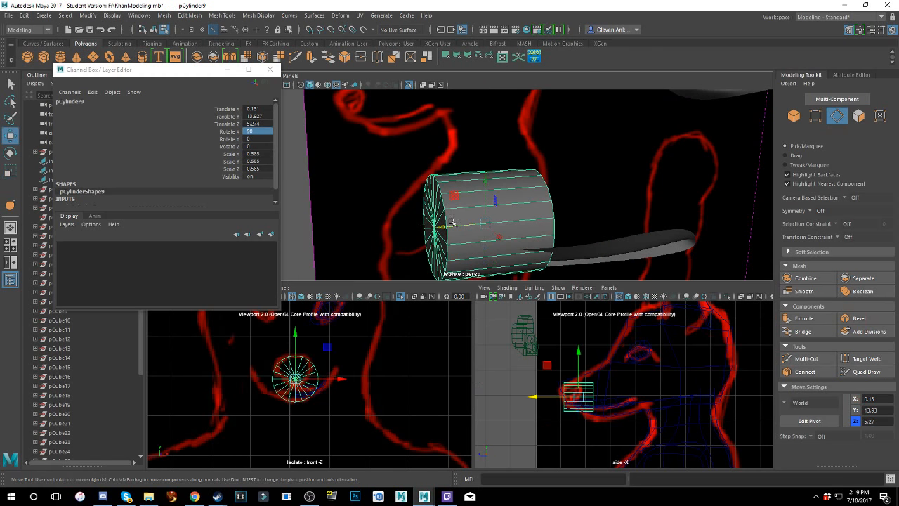
left_click_drag(486, 194, 457, 212)
key("alt+Tab")
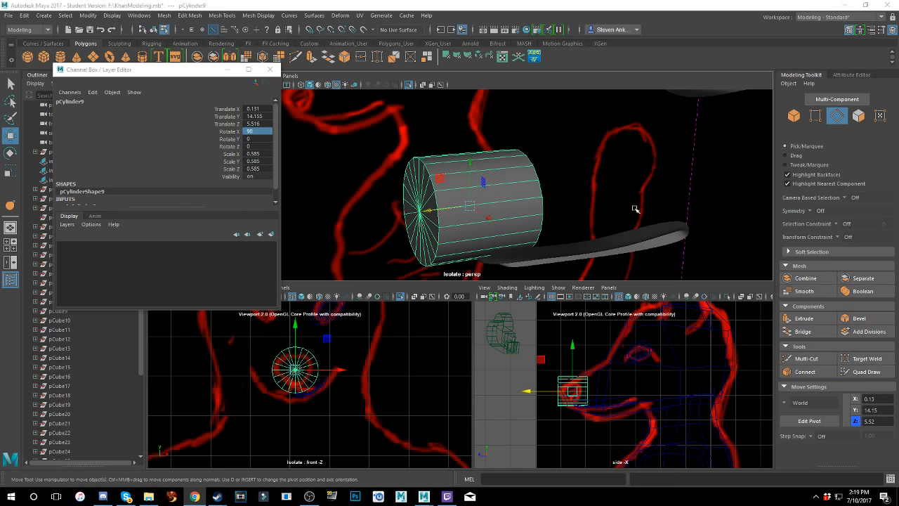
- Delete the cylinder's side faces and rear cap, keeping only the front cap disc
left_click_drag(572, 187, 501, 154, "alt")
right_click_drag(501, 154, 501, 177)
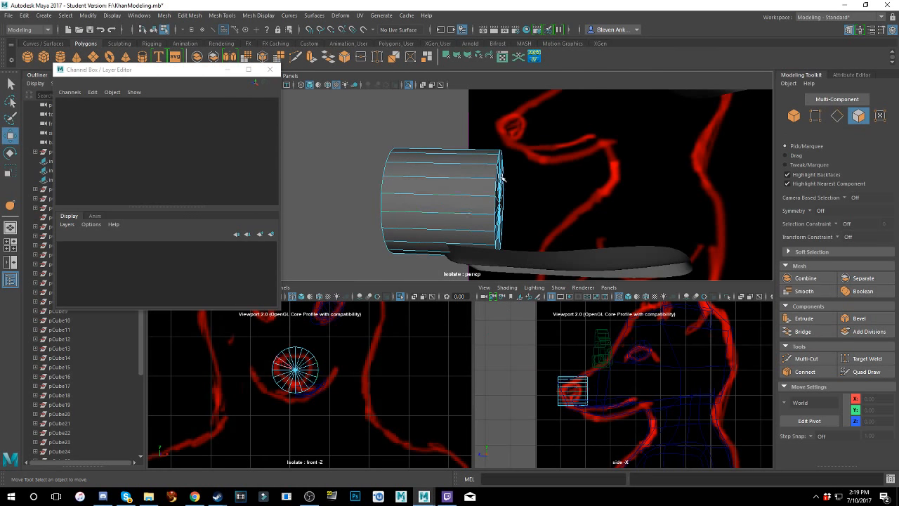
double_click(447, 170)
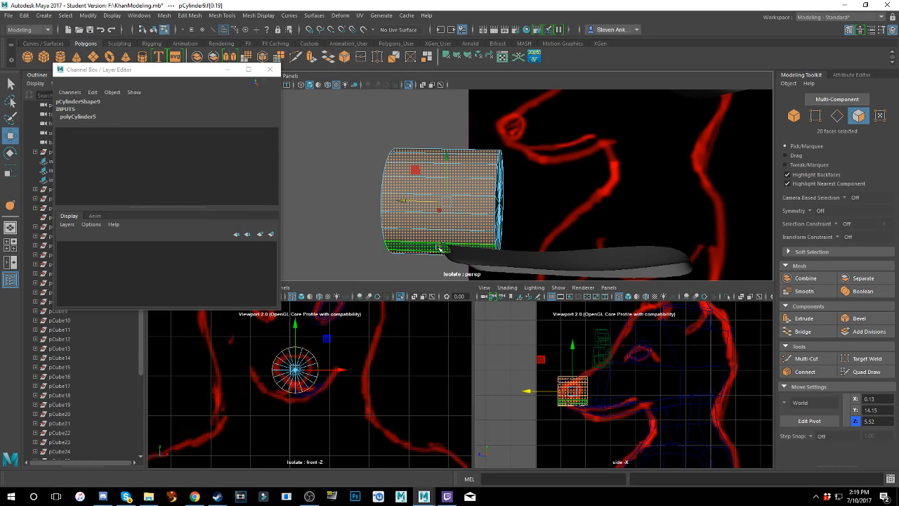
left_click_drag(499, 270, 537, 148)
left_click_drag(423, 265, 466, 131)
left_click_drag(430, 158, 487, 165, "alt")
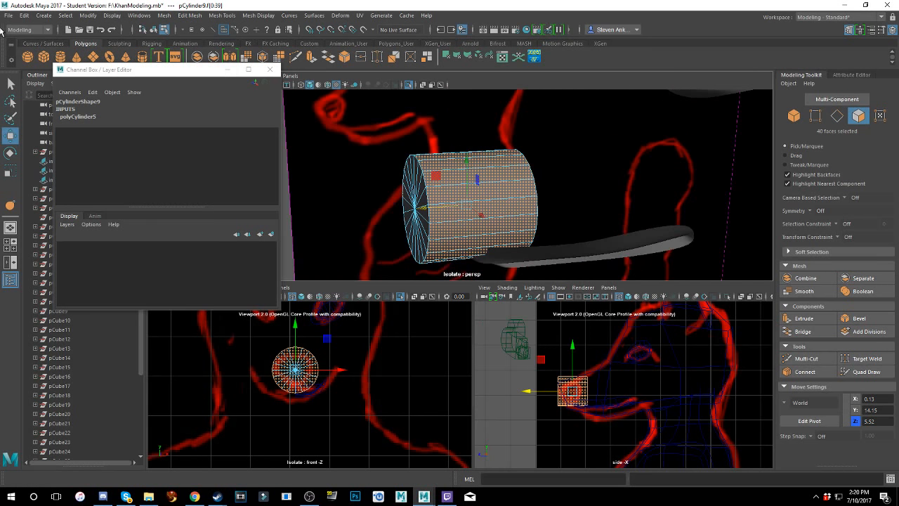
left_click(28, 18)
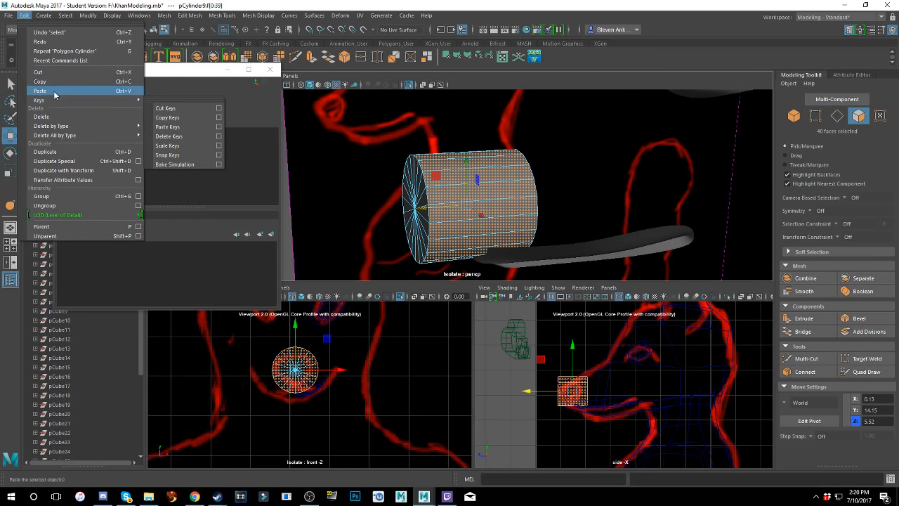
left_click(57, 120)
left_click_drag(531, 209, 590, 204, "alt")
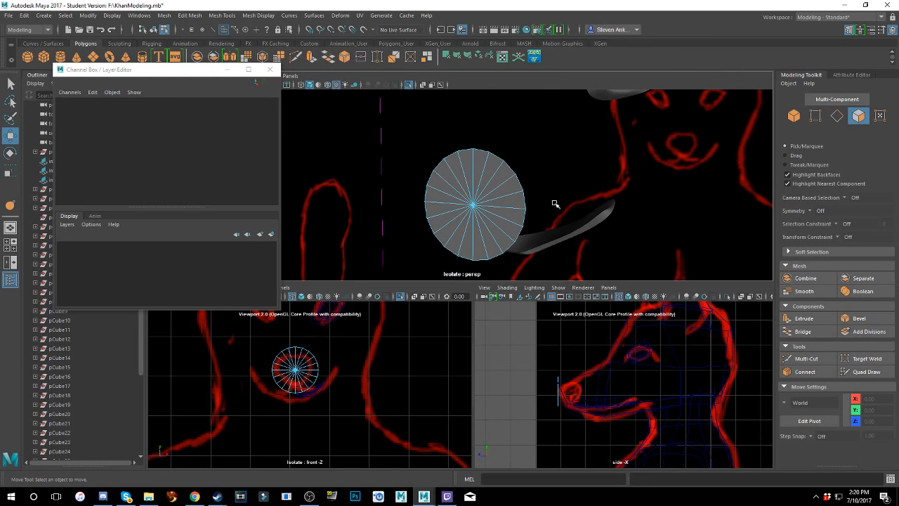
left_click_drag(490, 215, 530, 200, "alt")
- Return the disc to object mode and scale it uniformly to about 0.523 to fit the nose outline
right_click(541, 179)
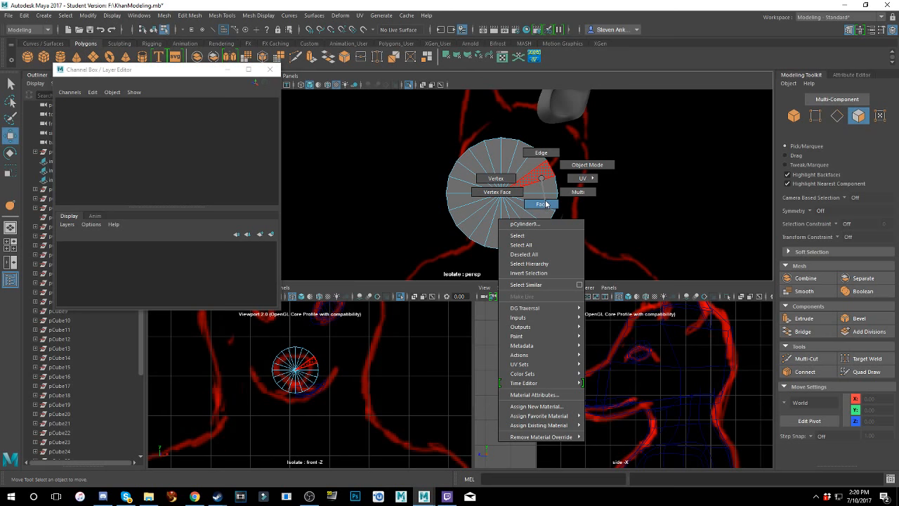
right_click_drag(545, 204, 582, 165)
key("r")
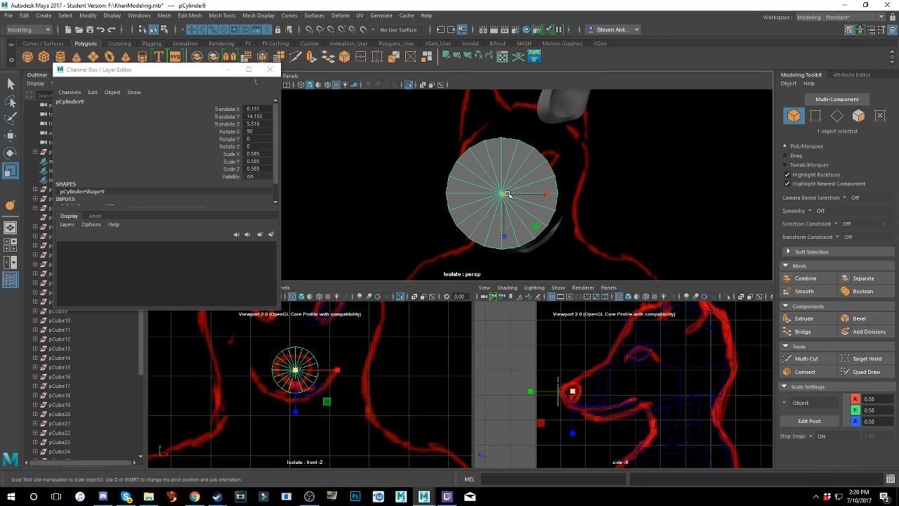
left_click_drag(507, 194, 465, 204)
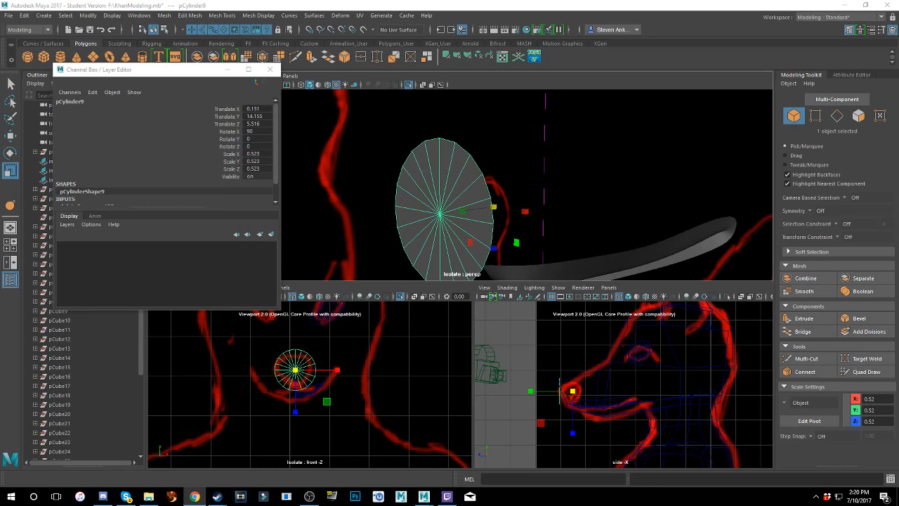
scroll(131, 185, "down", 1)
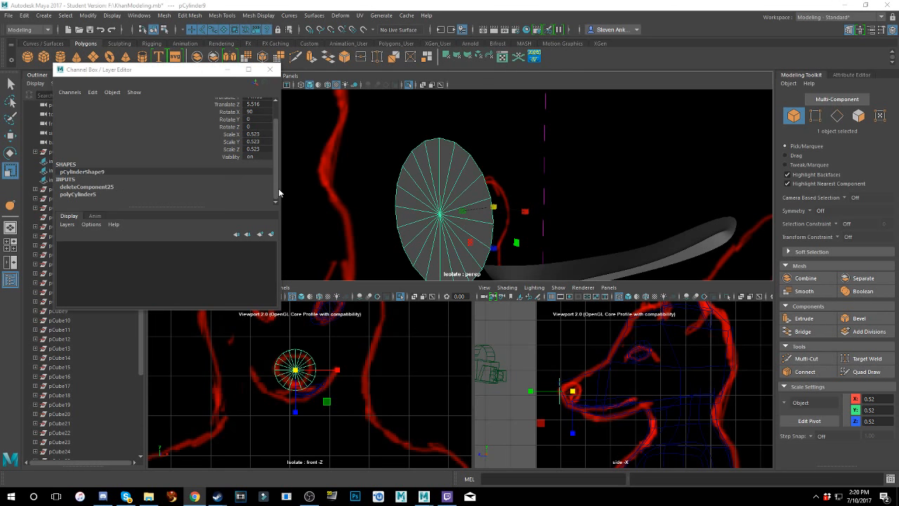
- Set the nose cylinder's cap subdivisions to 2
left_click(76, 184)
left_click(77, 194)
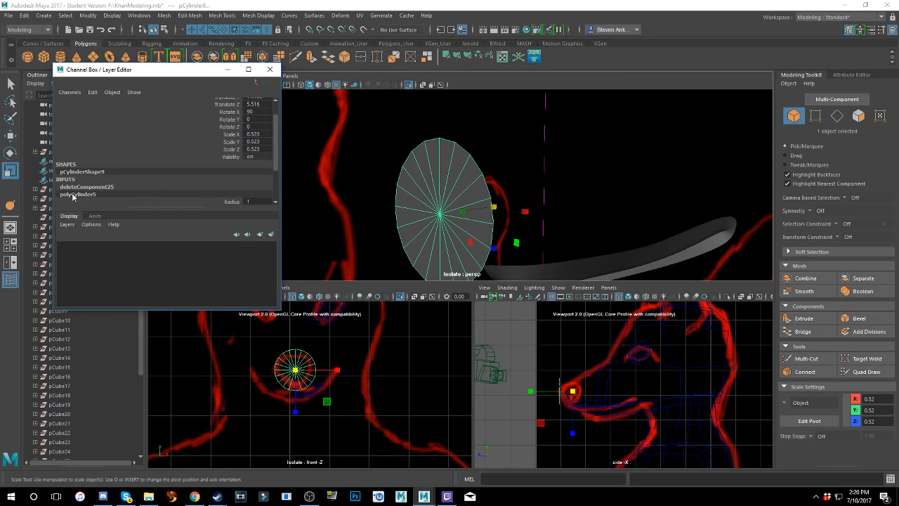
scroll(202, 191, "down", 3)
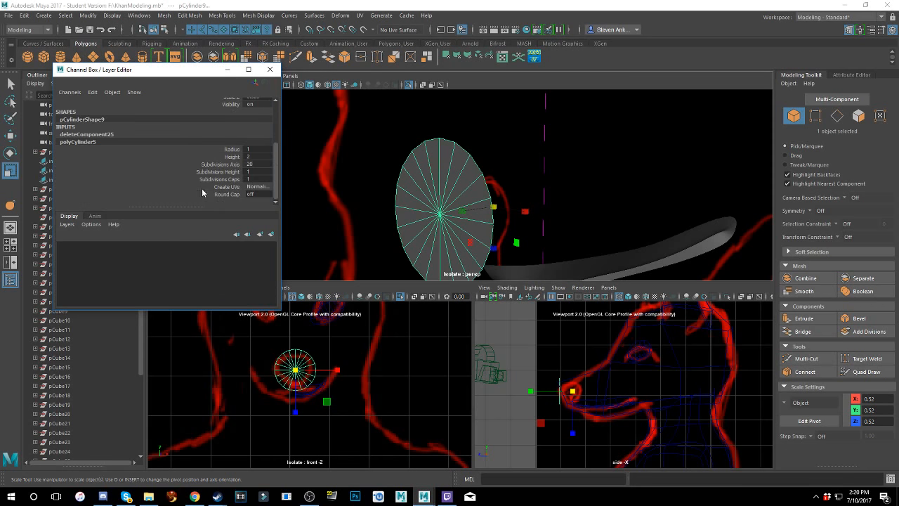
double_click(258, 180)
type("2")
key("Return")
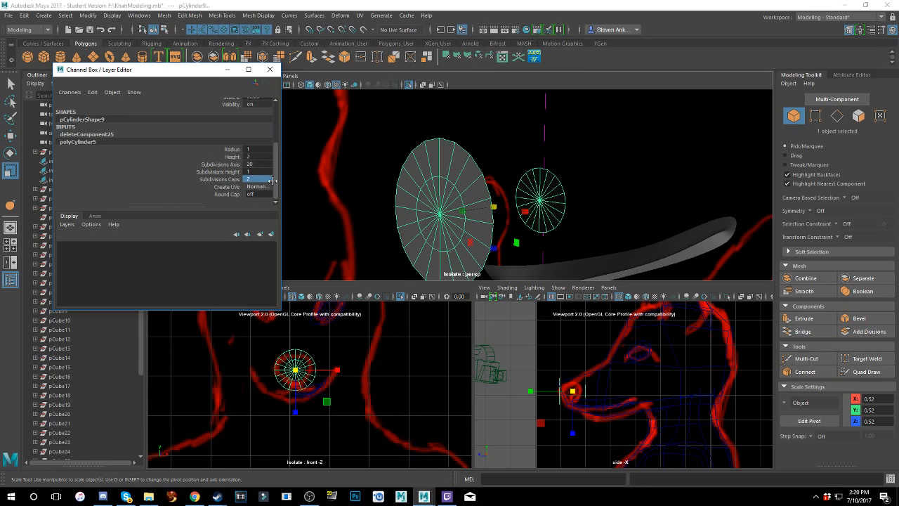
- Set the nose cylinder's axis subdivisions to 12
double_click(260, 173)
double_click(262, 164)
key("Return")
scroll(517, 194, "up", 3)
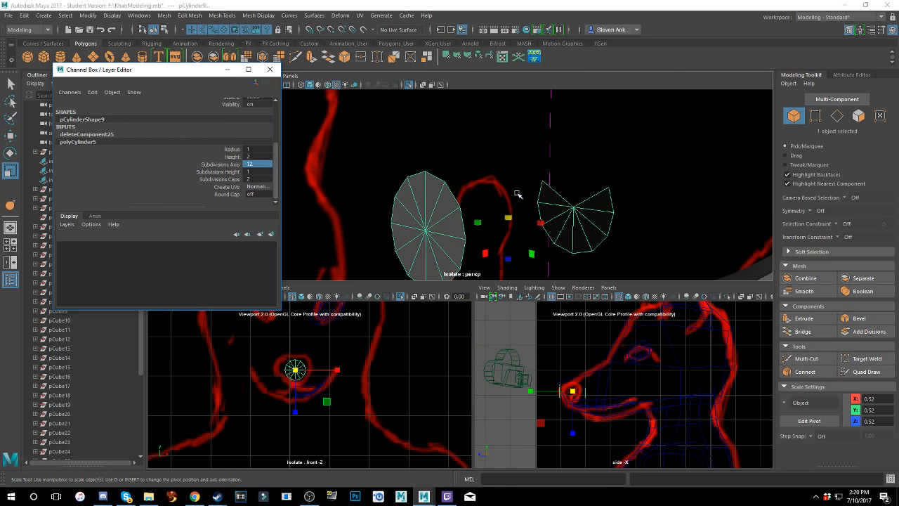
- Delete the eight stray rear faces behind the nose disc and close the construction settings
left_click_drag(518, 195, 494, 187, "alt")
scroll(530, 188, "down", 3)
right_click(533, 187)
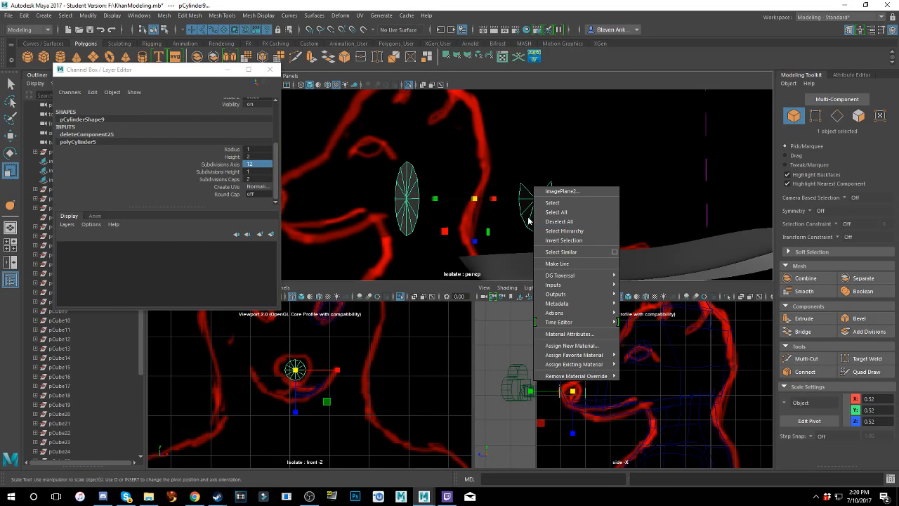
left_click(524, 182)
right_click(469, 177)
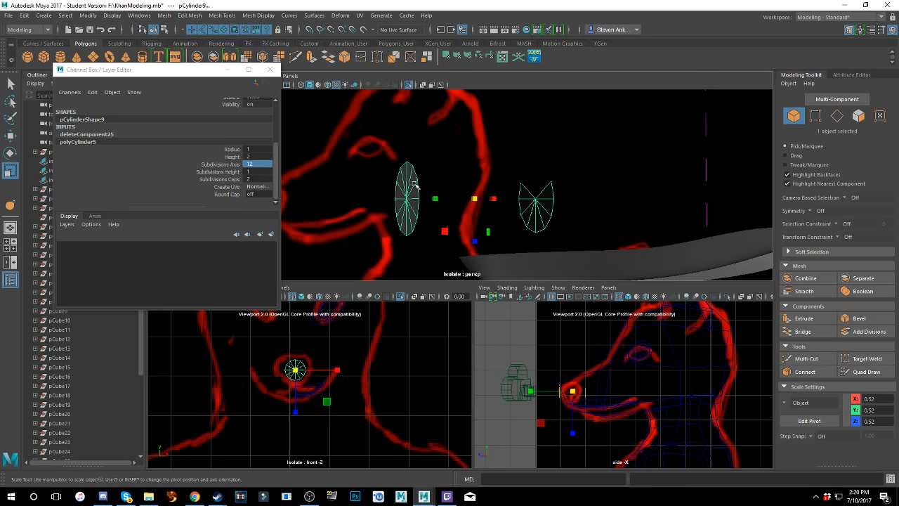
right_click_drag(414, 184, 417, 209)
left_click_drag(498, 242, 576, 175)
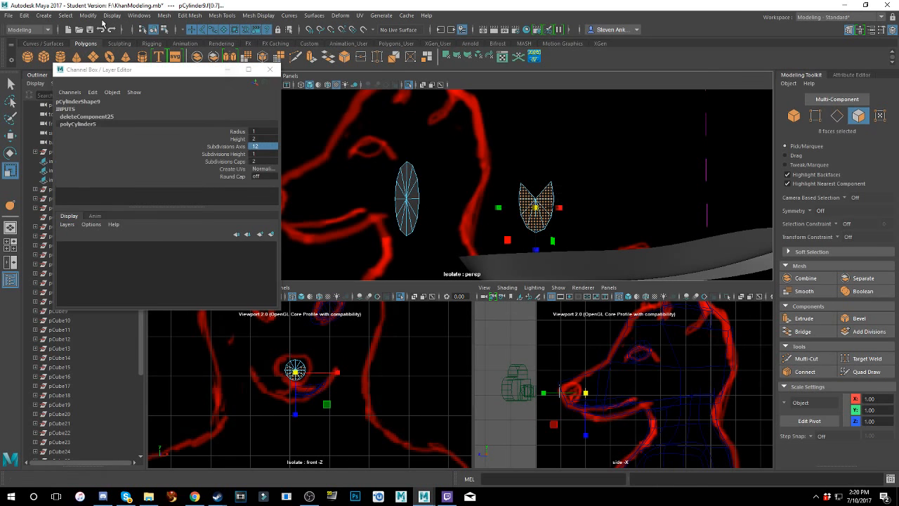
left_click(24, 14)
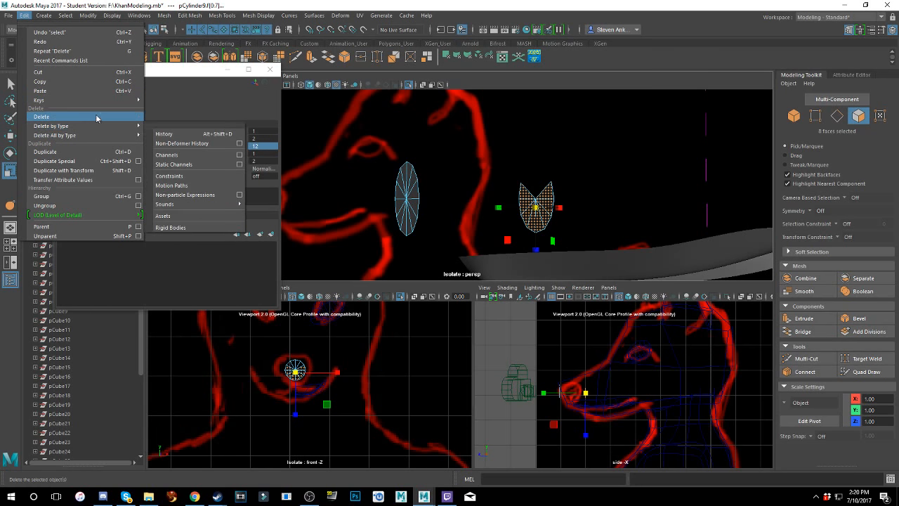
left_click(41, 116)
left_click(274, 70)
- Undo the face deletion and the axis subdivision change on the nose disc
left_click_drag(411, 211, 463, 219, "alt")
scroll(478, 222, "down", 2)
middle_click_drag(478, 223, 462, 202, "alt")
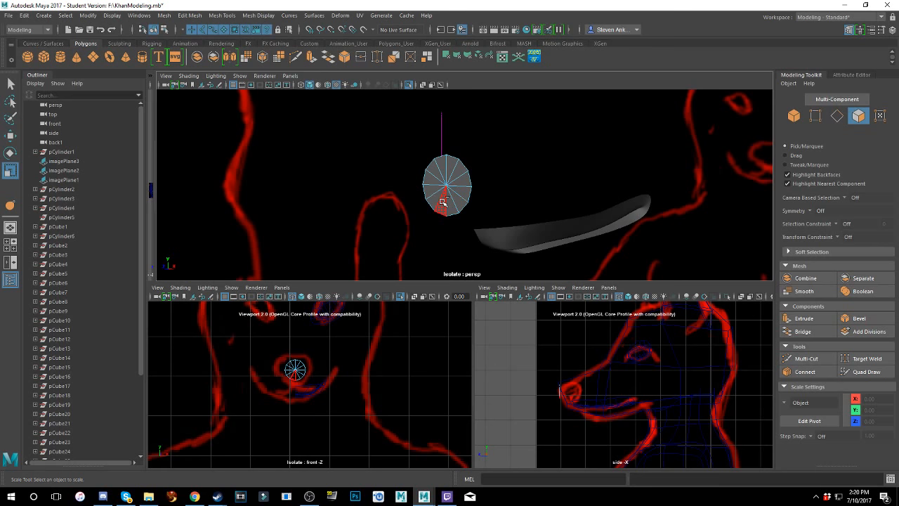
key("ctrl+z")
key("ctrl+z")
key("ctrl+z")
key("ctrl+z")
key("ctrl+z")
key("ctrl+z")
key("ctrl+z")
- Select the 20 leftover rear cap faces behind the nose disc and delete them
left_click_drag(456, 202, 405, 203, "alt")
right_click_drag(505, 188, 504, 213)
left_click_drag(481, 201, 545, 151, "alt")
left_click(24, 14)
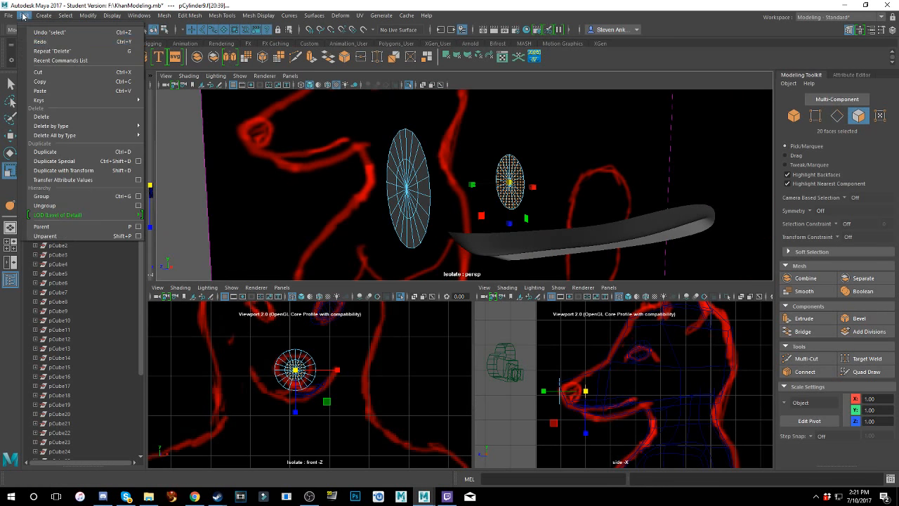
left_click(65, 118)
- Scale the disc's 20 inner faces outward so the inner ring sits close to the outer edge
left_click_drag(365, 168, 499, 175, "alt")
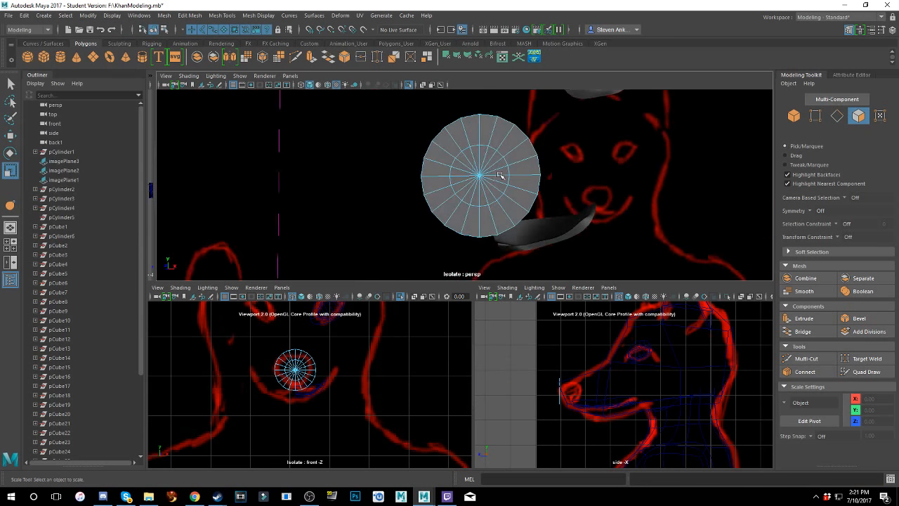
scroll(505, 178, "up", 3)
left_click_drag(429, 182, 484, 188, "alt")
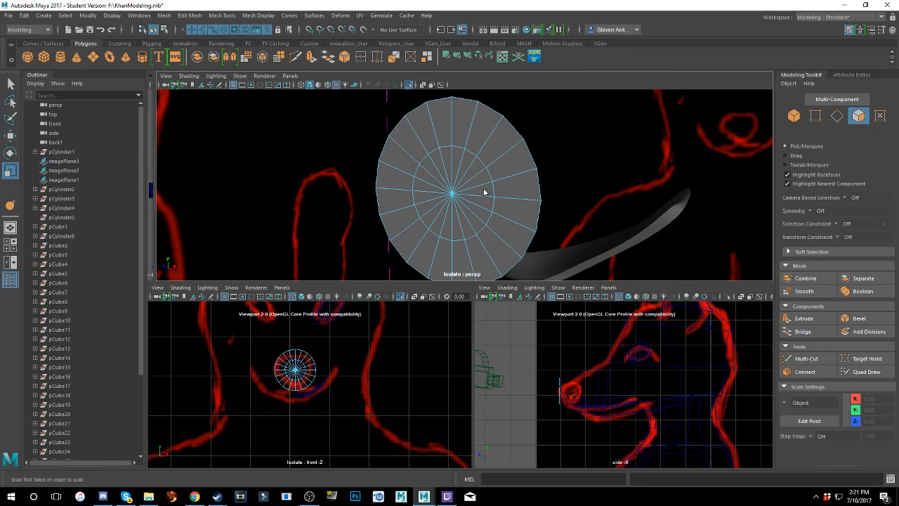
right_click_drag(484, 192, 485, 211)
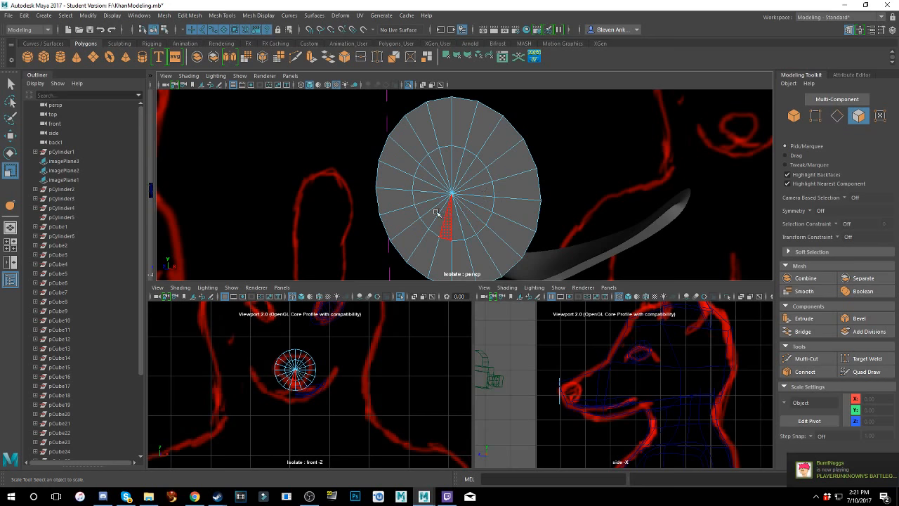
left_click_drag(437, 212, 543, 113, "alt")
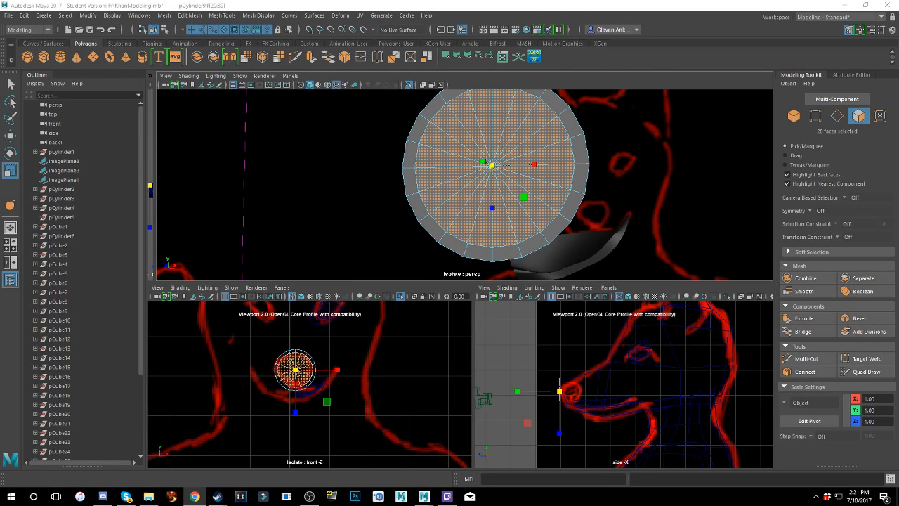
scroll(650, 229, "down", 4)
mouse_move(564, 175)
left_mouse_down("alt")
mouse_move(531, 176)
mouse_move(559, 174)
left_mouse_up("alt")
left_click(523, 210)
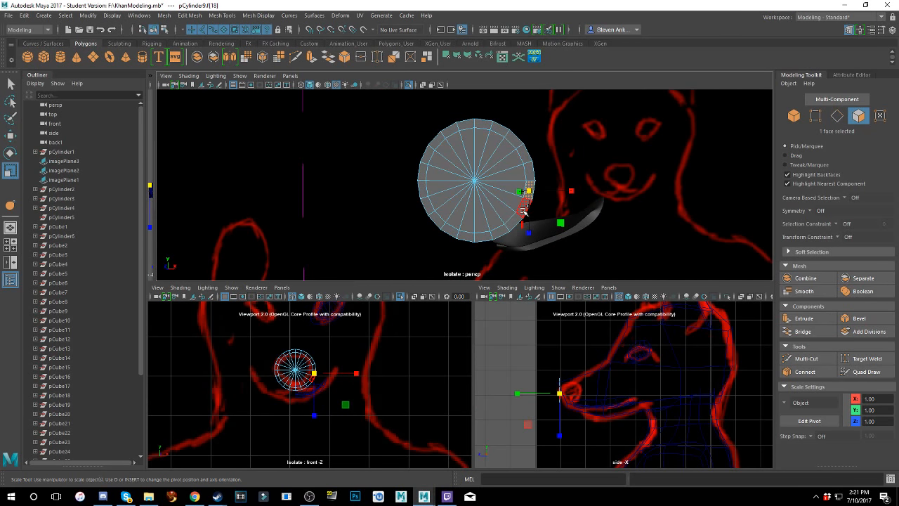
- Tilt the whole disc to match the snout's front slope and move it to about Y 14.21 and Z 5.47
left_click_drag(523, 207, 401, 180, "alt")
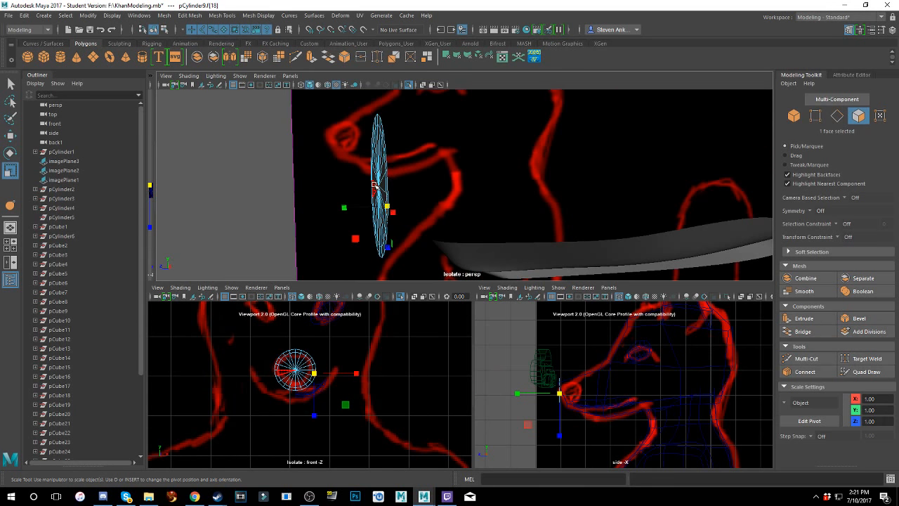
right_click_drag(375, 185, 380, 194)
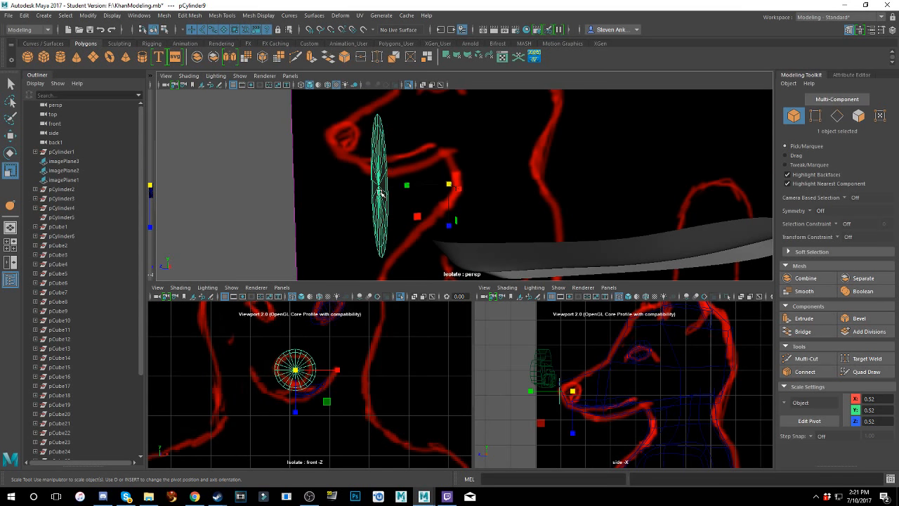
key("e")
left_click_drag(411, 181, 412, 188)
key("w")
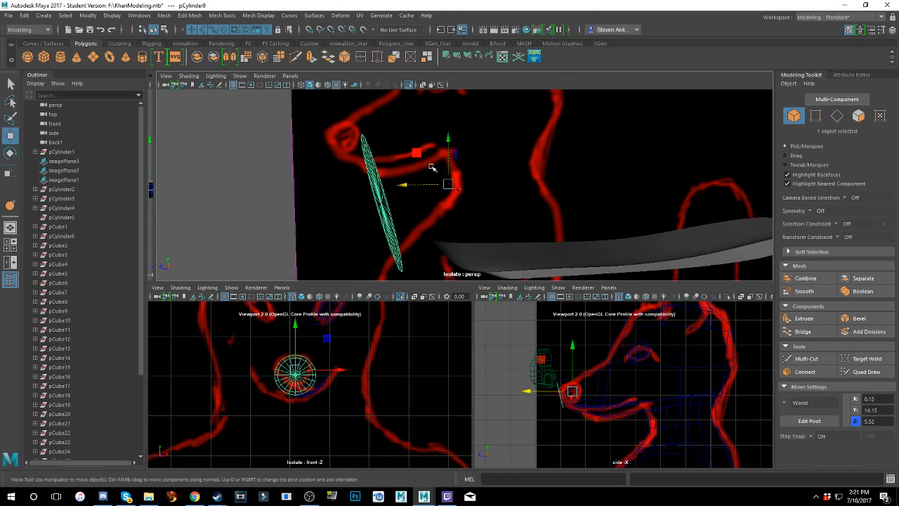
left_click_drag(447, 151, 446, 144)
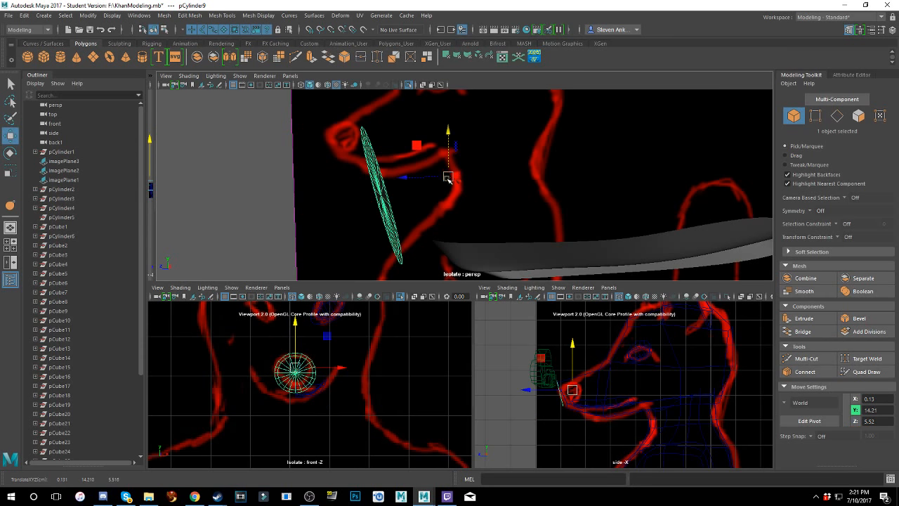
left_click(434, 182)
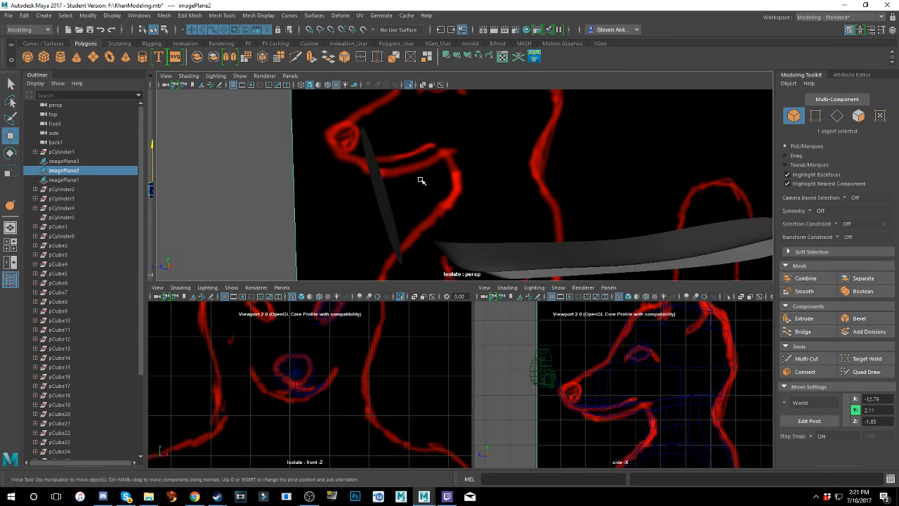
key("ctrl+z")
left_click_drag(406, 180, 439, 178)
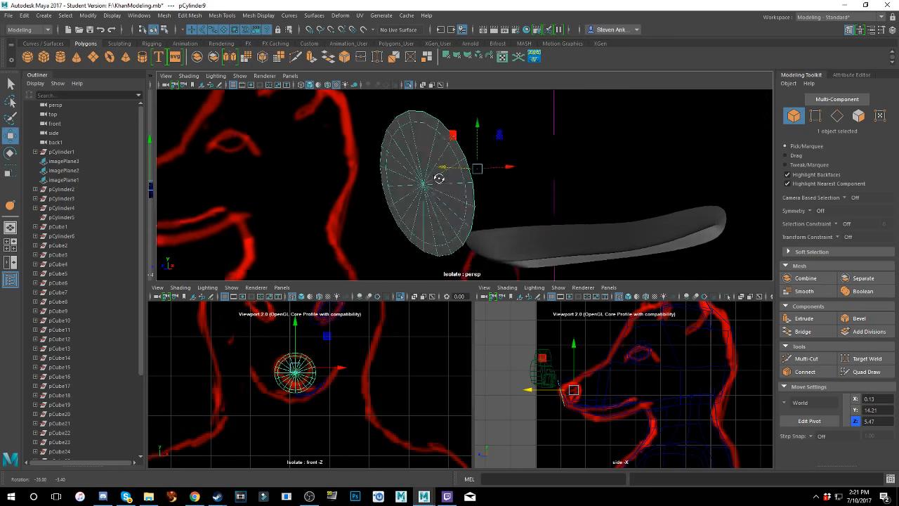
- Extrude the disc's 20-edge outer loop back along the snout in segments, ending at about Z 5.26
right_click_drag(439, 178, 453, 133)
left_click(470, 139)
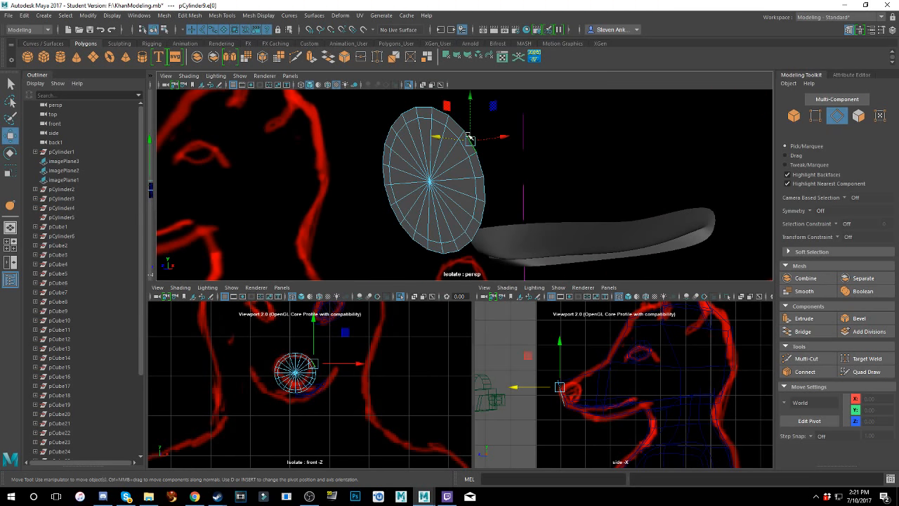
double_click(470, 139)
left_click_drag(504, 201, 422, 215, "alt")
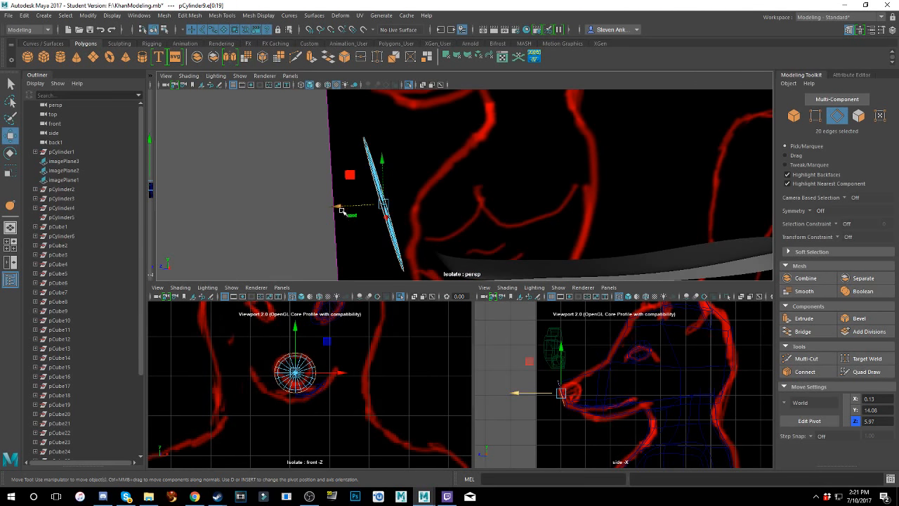
left_click_drag(349, 205, 536, 177)
key("3")
key("1")
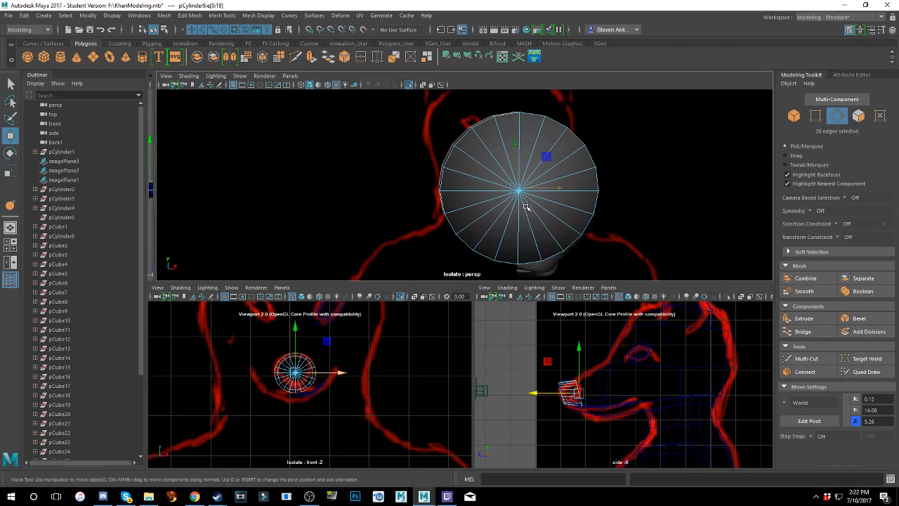
- Return the nose mesh to object mode and raise it to about Y 14.31
right_click_drag(536, 177, 563, 155)
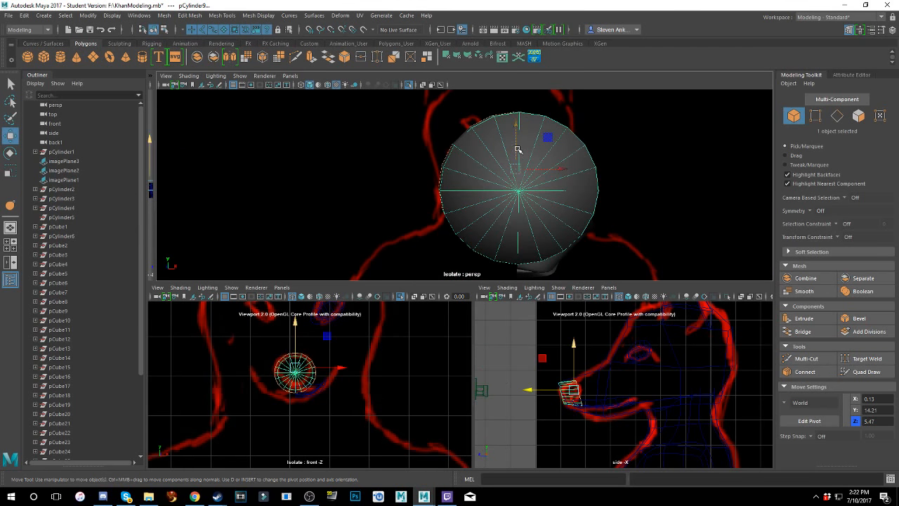
left_click_drag(517, 147, 519, 144)
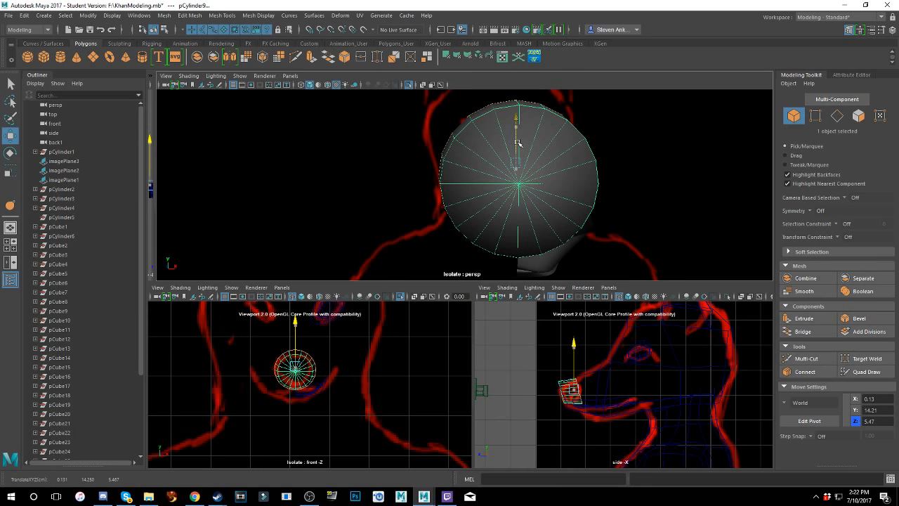
key("ctrl+z")
right_click(500, 166)
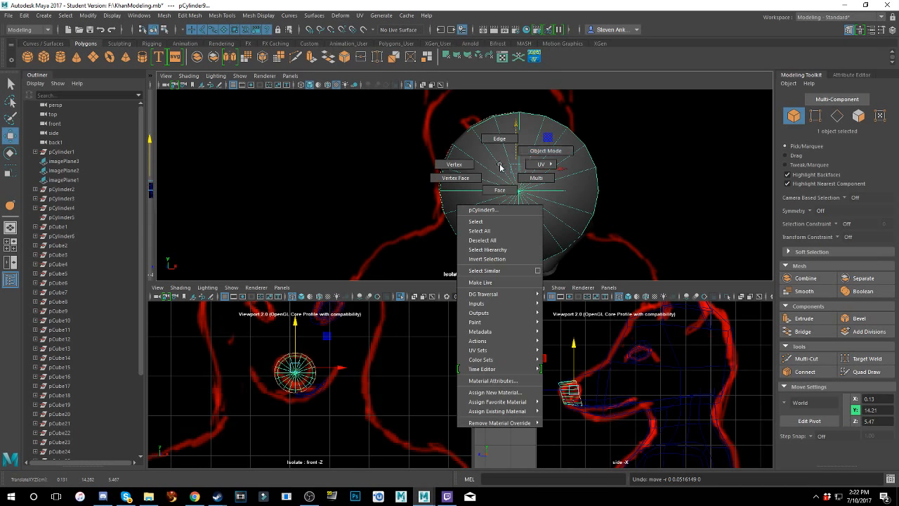
left_click(271, 166)
left_click(533, 193)
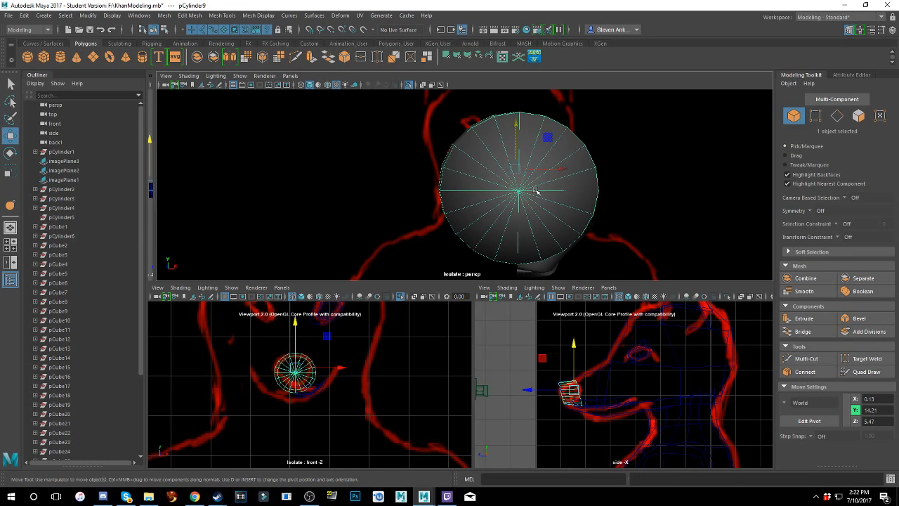
left_click_drag(517, 146, 525, 175)
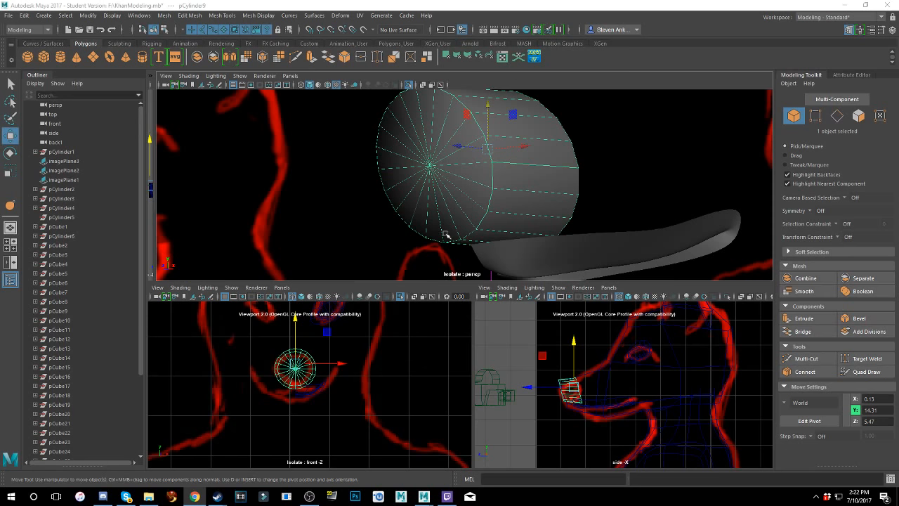
- Select four adjacent side faces on the nose's underside, leaving the neighbouring lip mesh out of the selection
left_click_drag(449, 243, 588, 186, "alt")
right_click_drag(588, 186, 552, 259)
left_click_drag(552, 259, 506, 242, "alt")
left_click(486, 211)
left_click(494, 226, "shift")
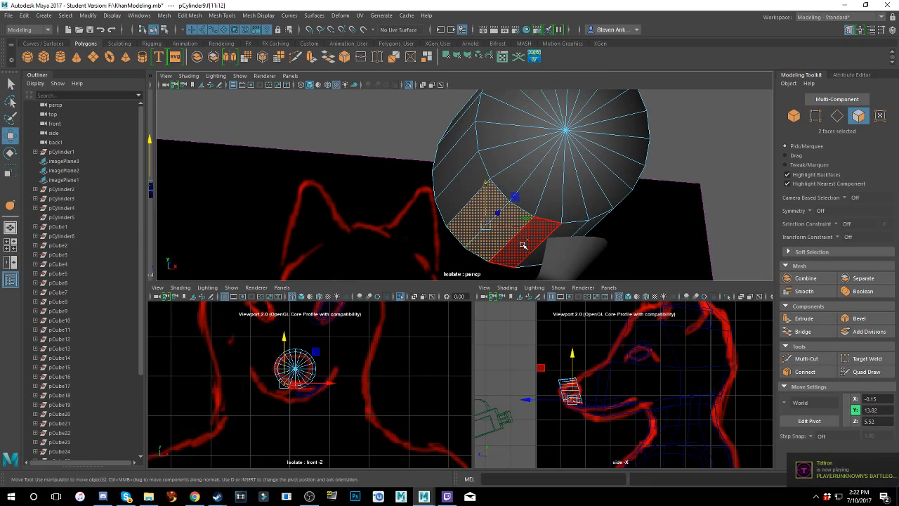
left_click(528, 245, "shift")
left_click(558, 240, "shift")
left_click(591, 237, "shift")
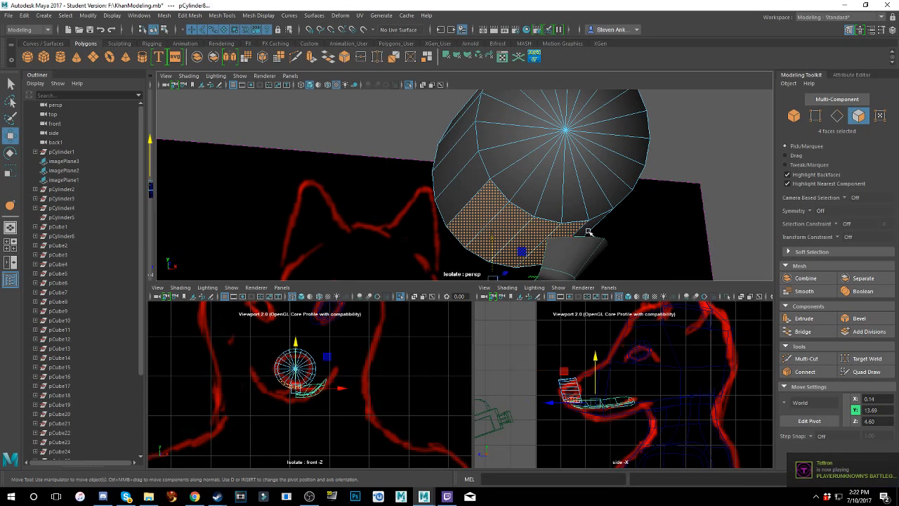
left_click(587, 225, "shift")
left_click_drag(587, 225, 552, 234, "alt")
key("ctrl+z")
key("ctrl+z")
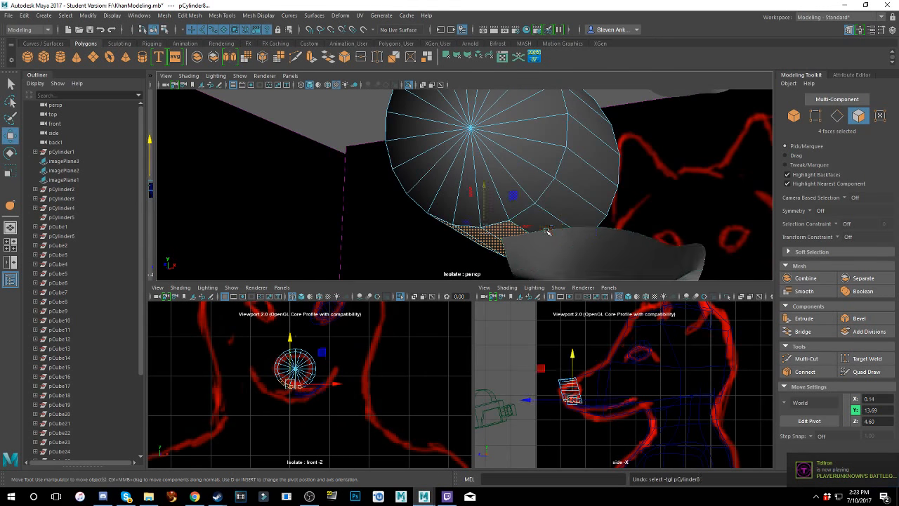
- Extend the selection to the six adjacent faces across the nose's underside and raise them
left_click(533, 222, "shift")
left_click(559, 211, "shift")
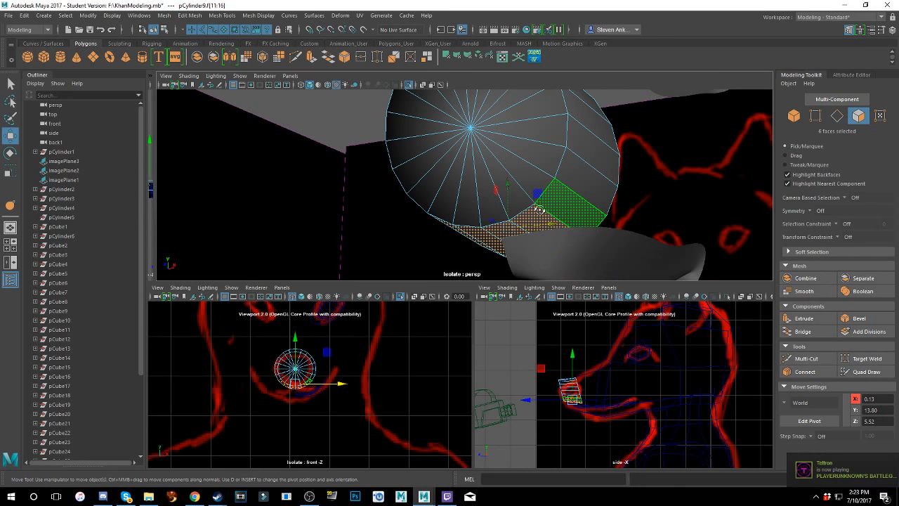
mouse_move(539, 209)
left_mouse_down("alt")
mouse_move(555, 210)
mouse_move(566, 227)
mouse_move(569, 219)
mouse_move(523, 187)
mouse_move(541, 206)
mouse_move(533, 190)
left_mouse_up("alt")
left_click(605, 195, "shift")
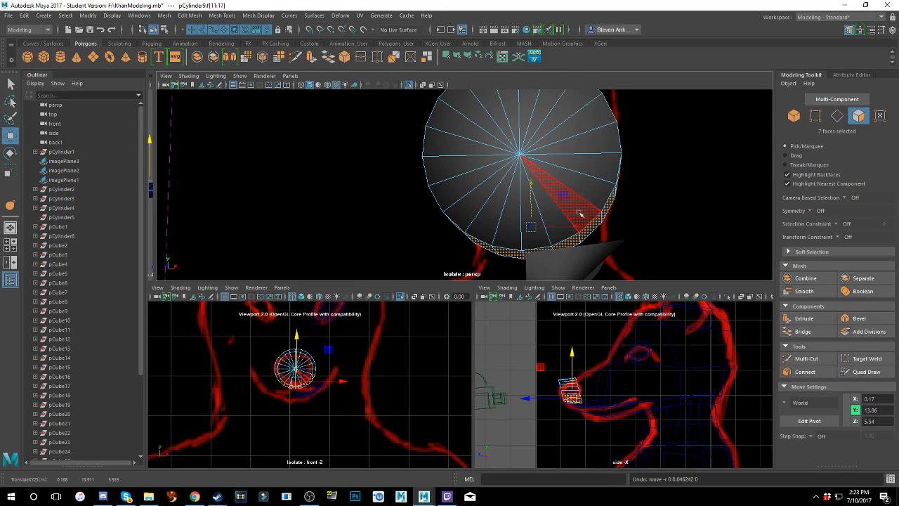
left_click(609, 207, "shift")
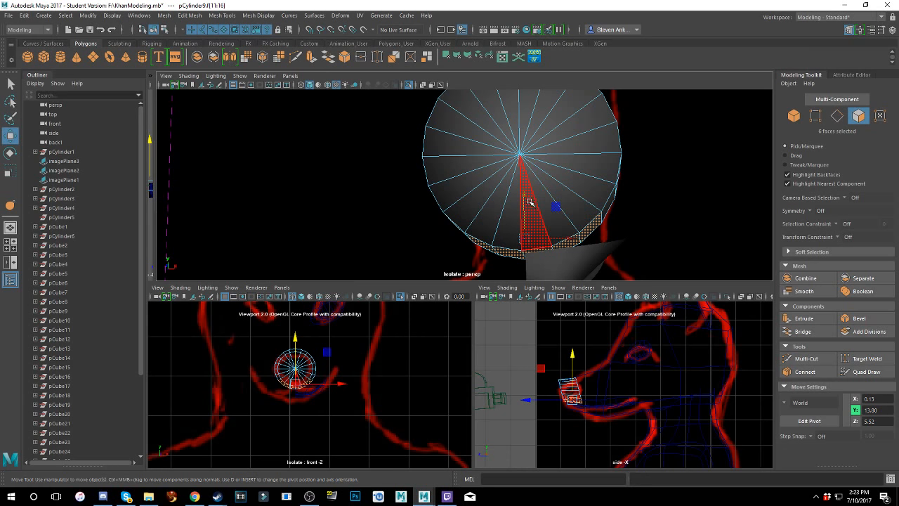
left_click_drag(528, 201, 523, 174)
- Widen the underside selection to eight faces, narrow it back to the middle six, and raise them slightly
left_click_drag(450, 220, 485, 212, "alt")
left_click(478, 210, "shift")
left_click_drag(561, 210, 496, 171, "alt")
left_click(519, 180, "shift")
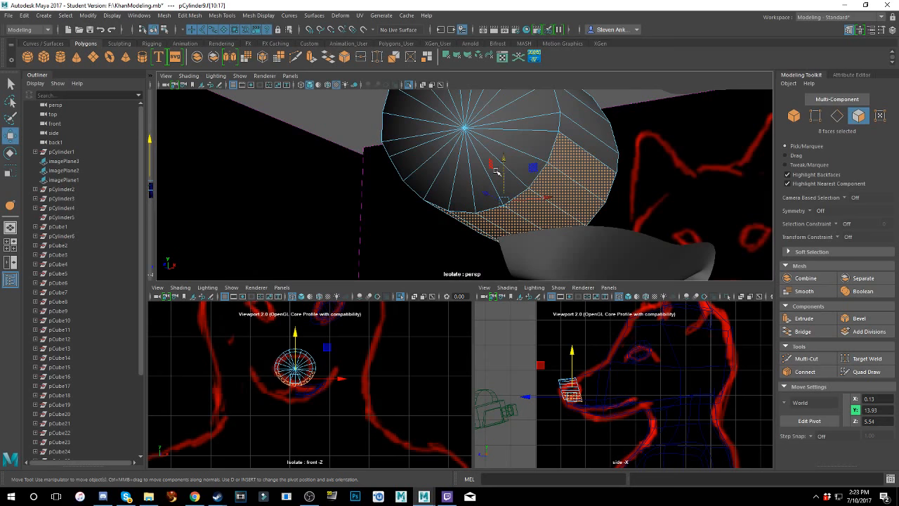
left_click(583, 179, "ctrl")
left_click_drag(433, 195, 483, 192, "alt")
left_click(476, 185, "ctrl")
left_click_drag(536, 182, 500, 153)
- Lower the four faces on top of the nose, and lower the middle two further to about Y 14.54
left_click(491, 145)
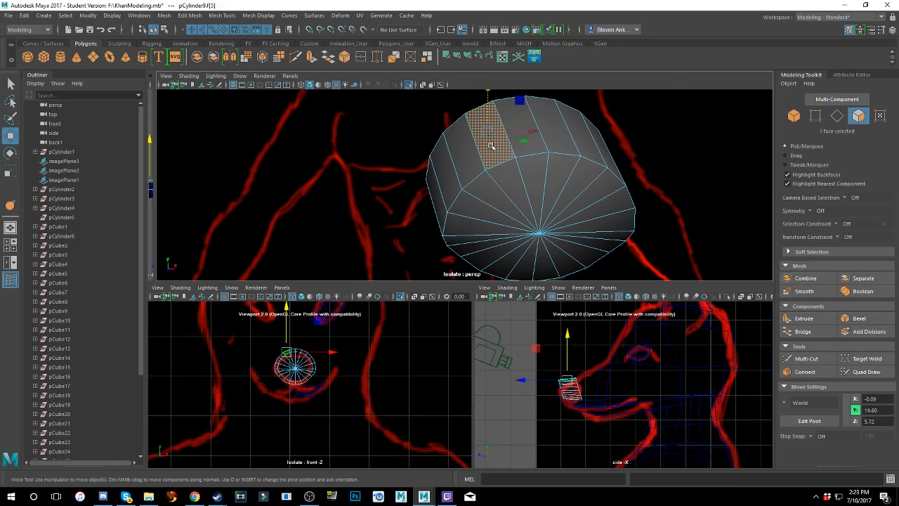
left_click(519, 122, "shift")
left_click(548, 121, "shift")
left_click_drag(603, 159, 510, 151, "alt")
left_click_drag(488, 123, 489, 135)
left_click(440, 181, "ctrl")
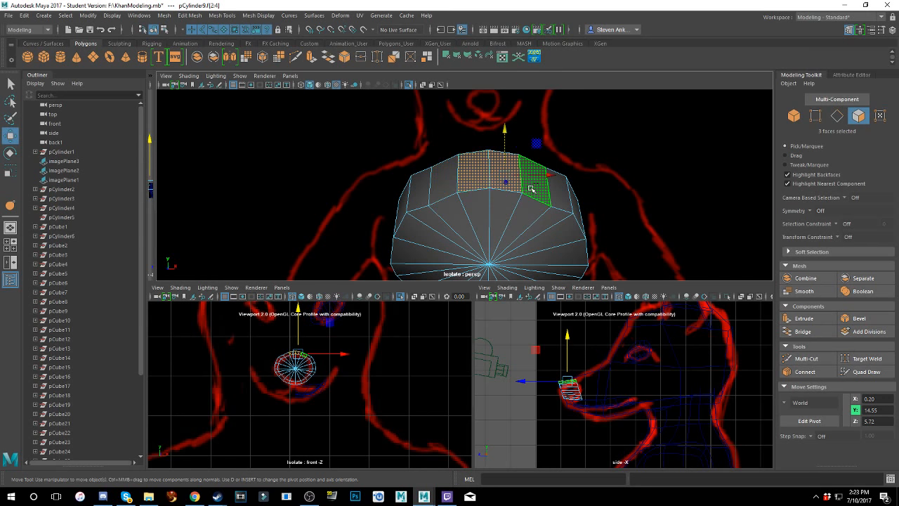
left_click(534, 182, "ctrl")
left_click_drag(491, 136, 490, 135)
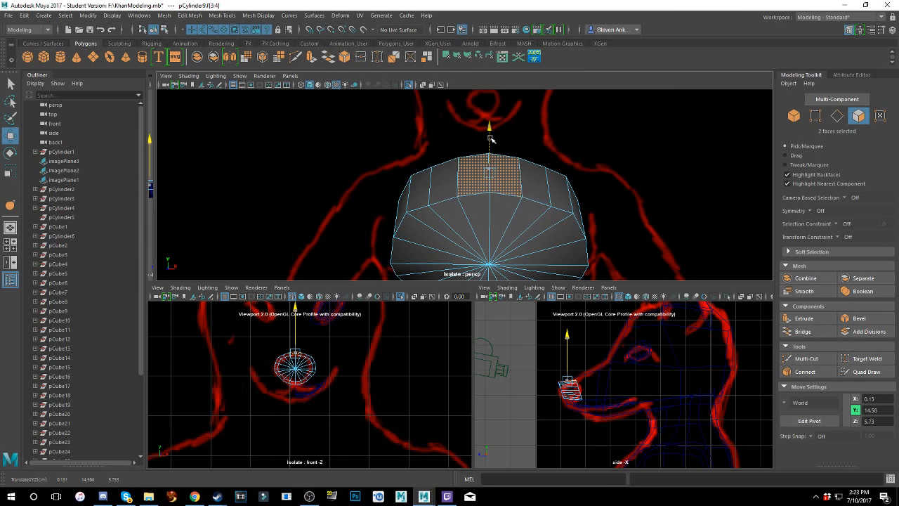
mouse_move(508, 169)
left_mouse_down("alt")
mouse_move(536, 147)
mouse_move(523, 163)
left_mouse_up("alt")
left_click_drag(502, 206, 527, 203, "alt")
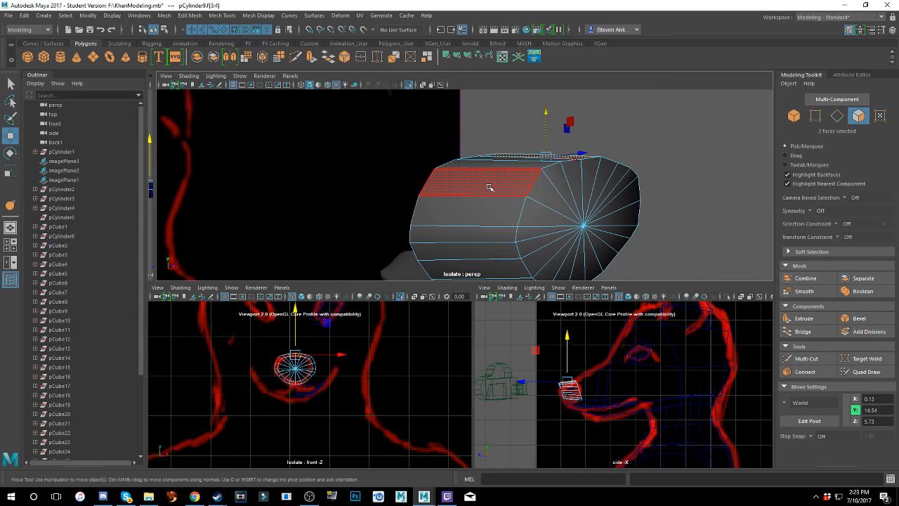
left_click(513, 183)
left_click_drag(475, 231, 472, 228, "alt")
left_click(414, 203, "shift")
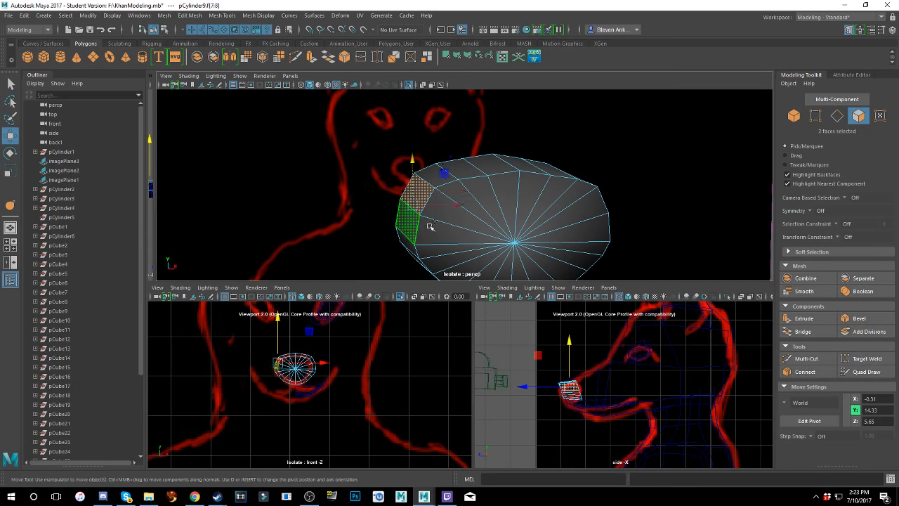
left_click_drag(415, 202, 372, 150, "alt")
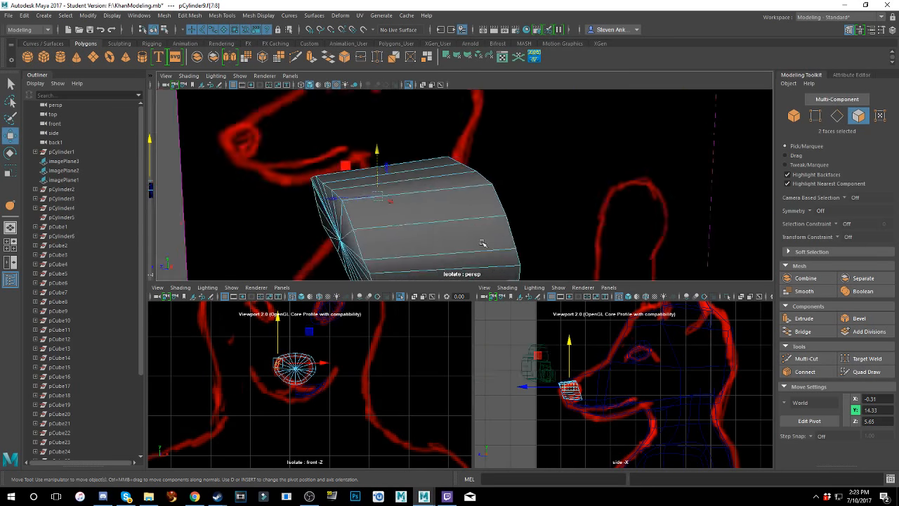
- Select the 20-edge loop around the nose's front rim and move it forward to about Z 5.89
right_click(422, 203)
right_click_drag(420, 183, 421, 179)
left_click_drag(383, 184, 432, 200, "alt")
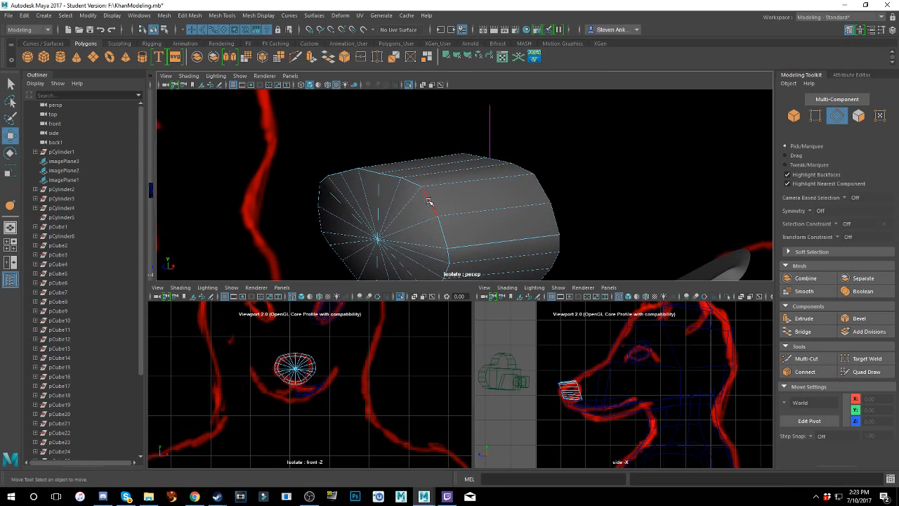
left_click(430, 201)
double_click(445, 237, "shift")
left_click_drag(354, 245, 403, 212)
left_click_drag(365, 251, 368, 252)
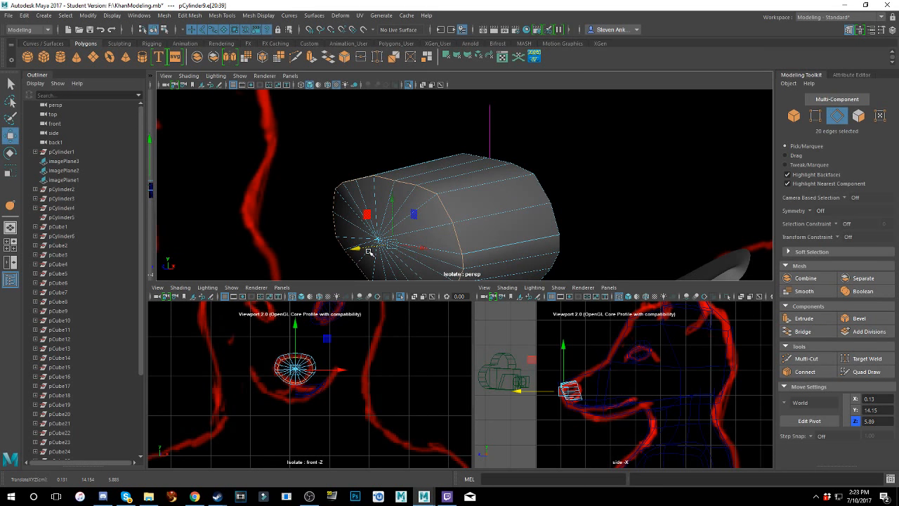
key("alt+Tab")
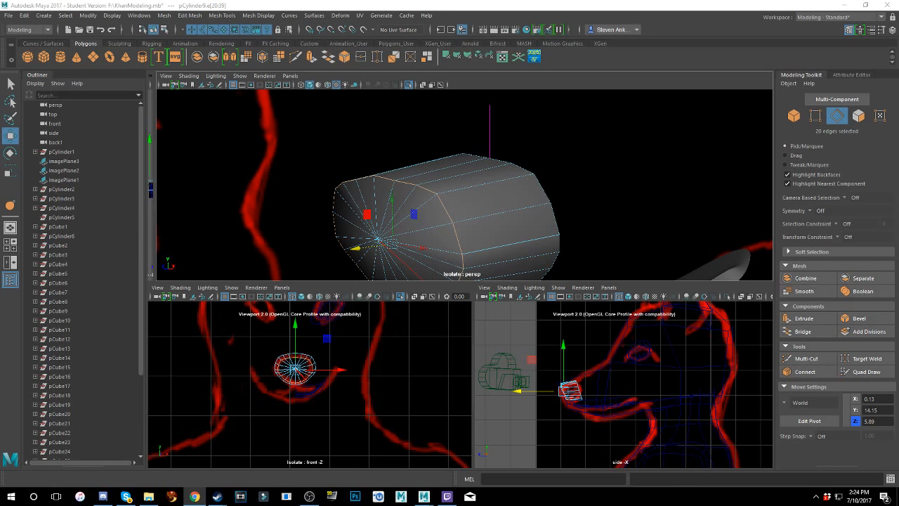
mouse_move(436, 191)
left_mouse_down("alt")
mouse_move(565, 210)
mouse_move(583, 189)
mouse_move(572, 176)
mouse_move(558, 181)
left_mouse_up("alt")
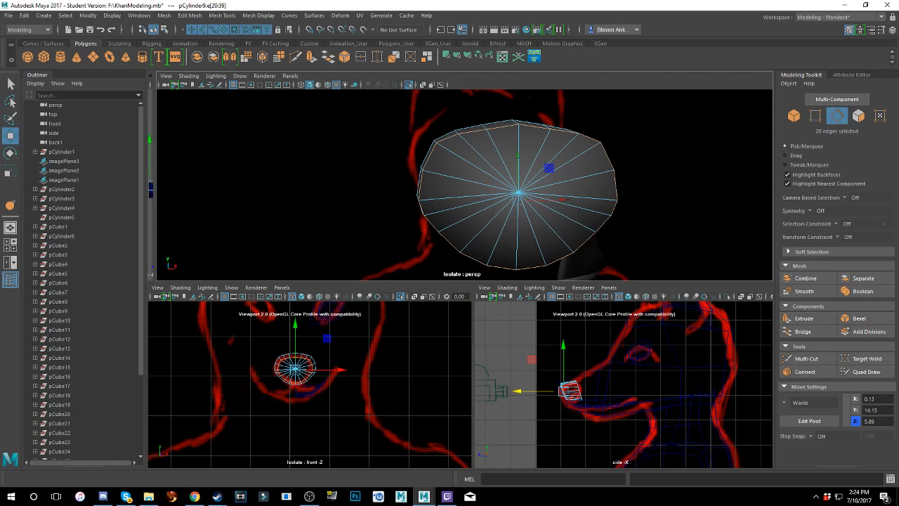
key("alt+Tab")
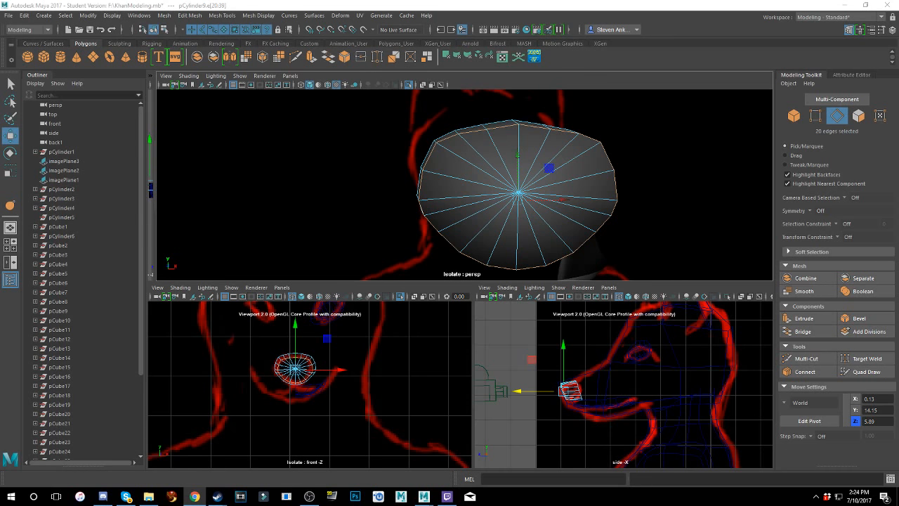
- Try deleting the 20 edges that radiate from the centre of the nose's front cap
left_click_drag(429, 169, 461, 160, "alt")
left_click_drag(574, 183, 518, 180, "alt")
left_click(459, 174)
left_click(450, 187, "shift")
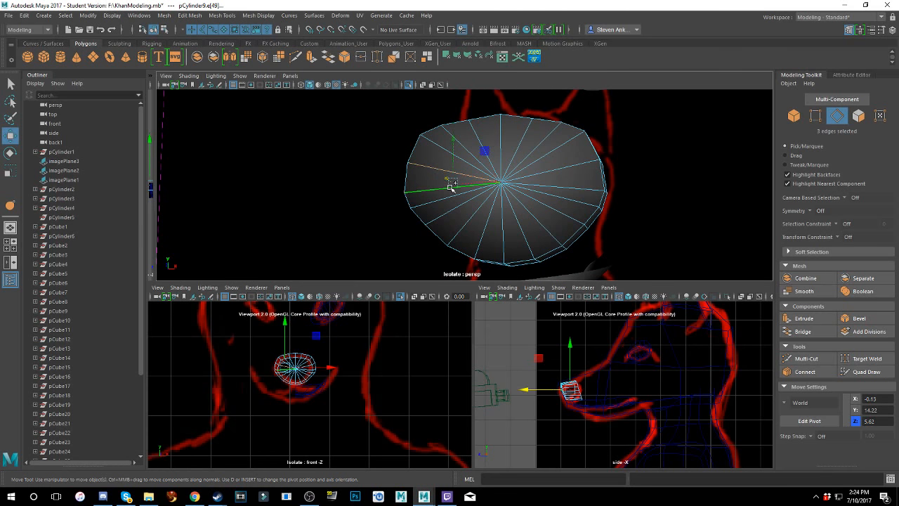
left_click(453, 204, "shift")
left_click_drag(472, 217, 483, 220, "alt")
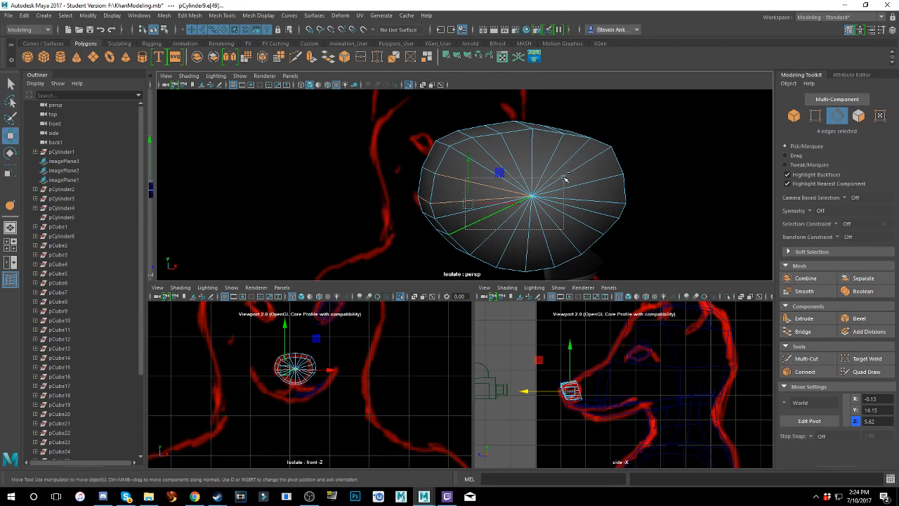
left_click_drag(564, 177, 564, 173, "shift")
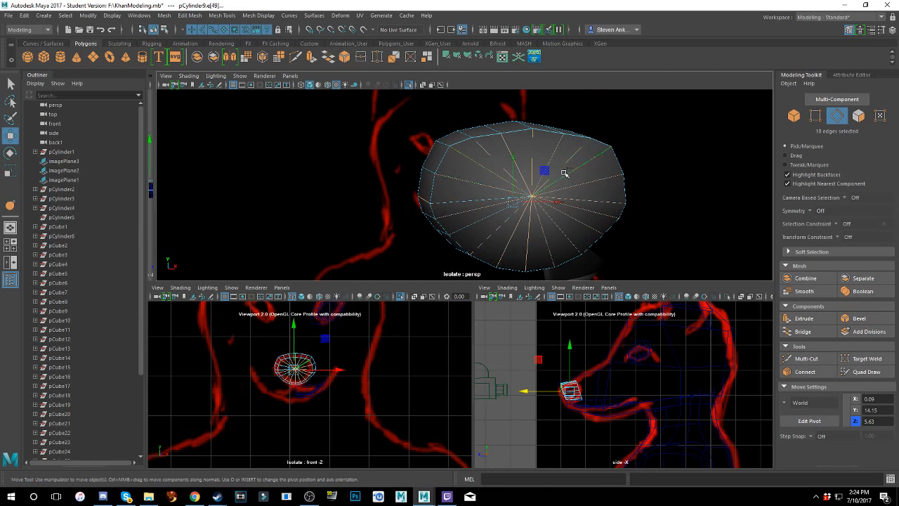
mouse_move(509, 202)
left_mouse_down("alt")
mouse_move(526, 201)
mouse_move(470, 184)
mouse_move(520, 203)
left_mouse_up("alt")
left_click(478, 190, "shift")
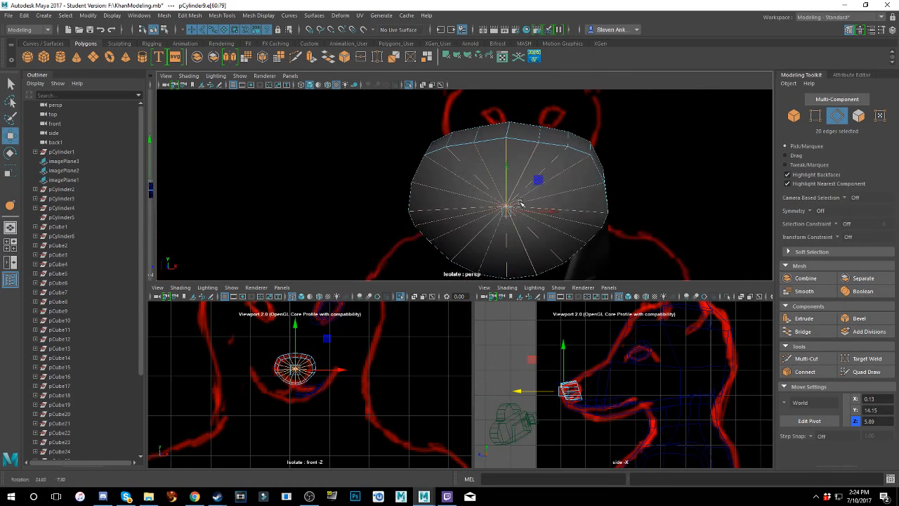
left_click(25, 15)
left_click(63, 116)
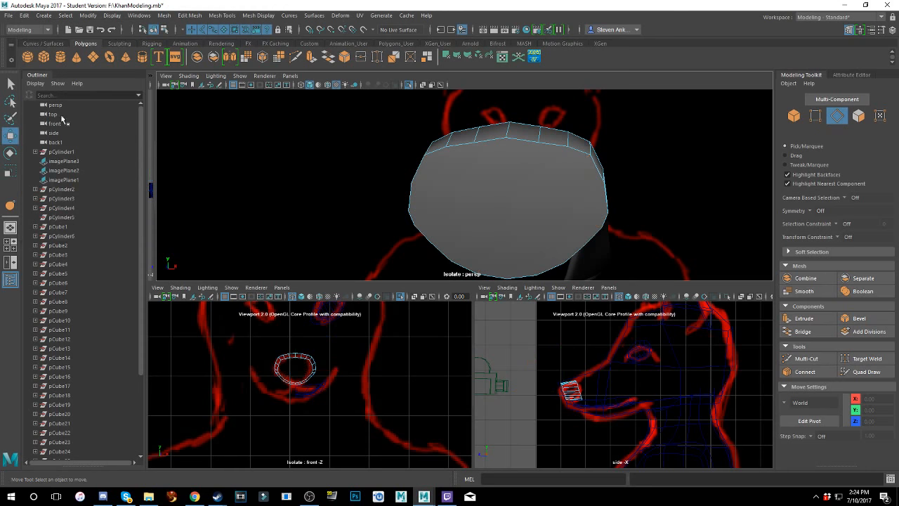
left_click_drag(422, 153, 519, 146, "alt")
- Undo the deletion of the front cap's radial edges and frame the nose again
key("ctrl+z")
key("ctrl+z")
key("ctrl+z")
key("ctrl+z")
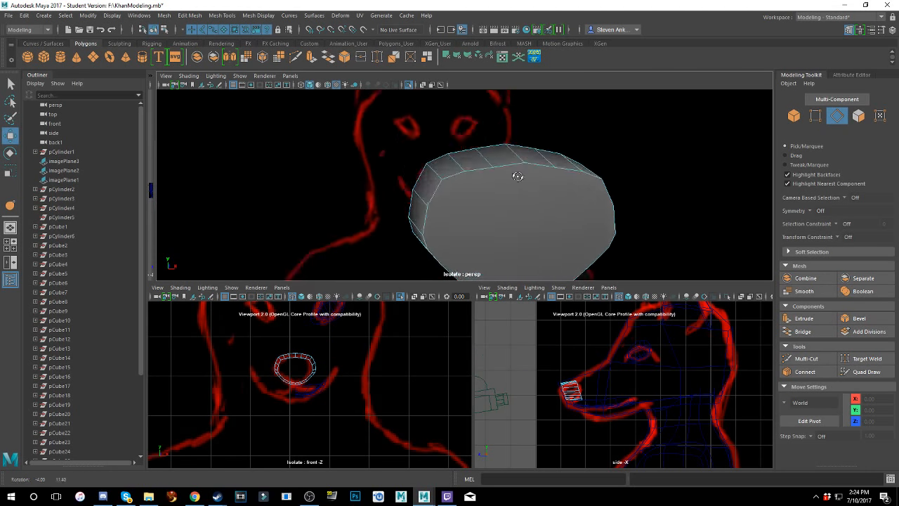
scroll(528, 206, "down", 10)
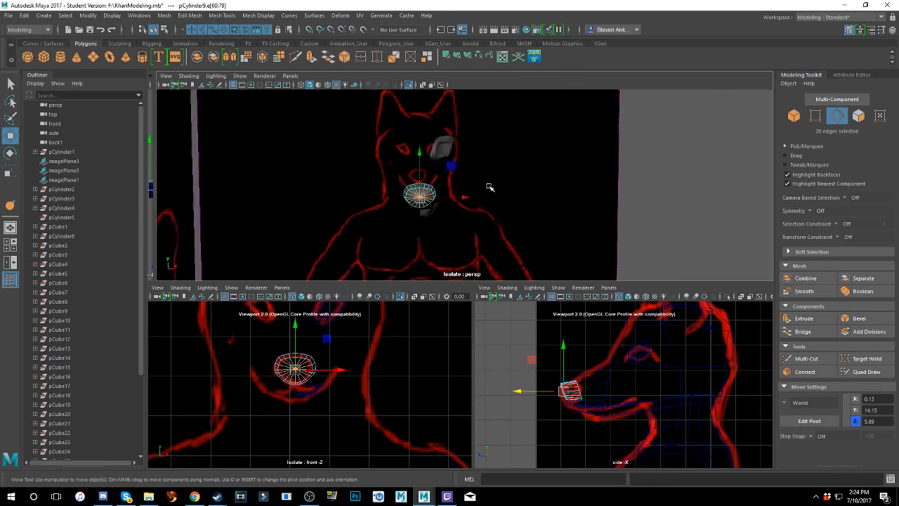
key("f")
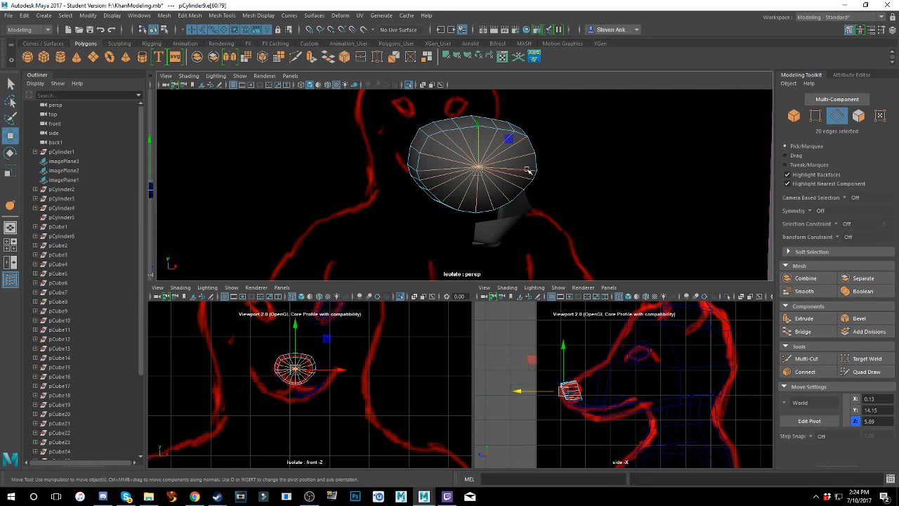
- Select the centre vertex of the nose's front cap and pull it forward to about Z 6.02
scroll(519, 167, "down", 5)
left_click_drag(519, 167, 516, 147, "alt")
scroll(552, 167, "down", 3)
scroll(511, 174, "up", 4)
middle_click_drag(535, 169, 504, 169, "alt")
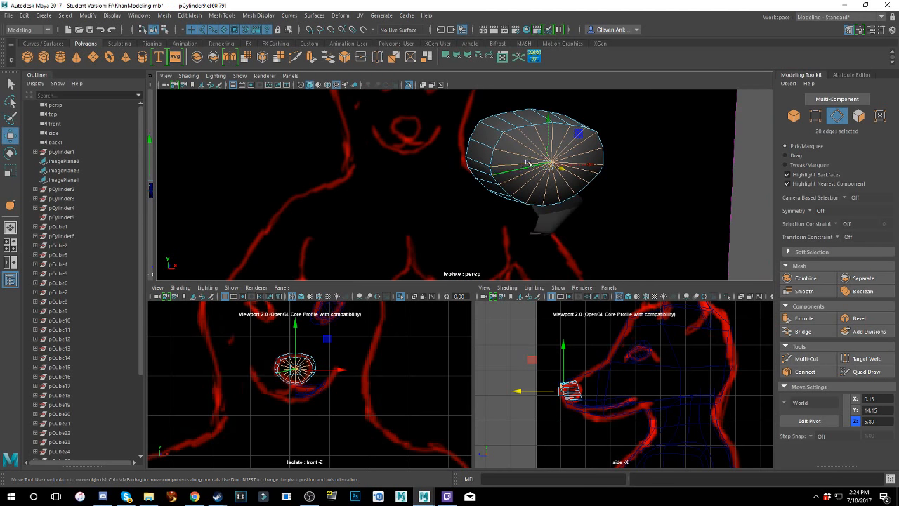
right_click_drag(541, 159, 500, 159)
middle_click_drag(501, 160, 530, 172, "alt")
scroll(461, 159, "up", 4)
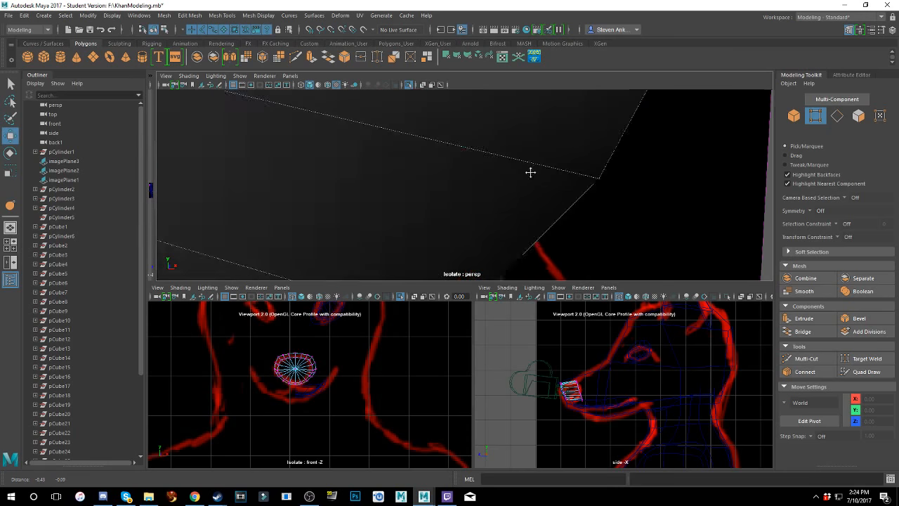
scroll(530, 172, "down", 6)
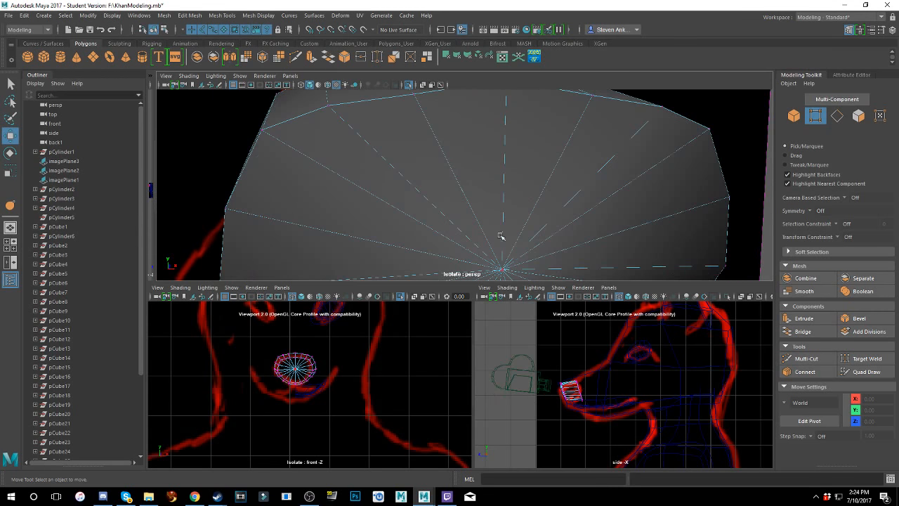
left_click(502, 268)
middle_click_drag(504, 268, 534, 204, "alt")
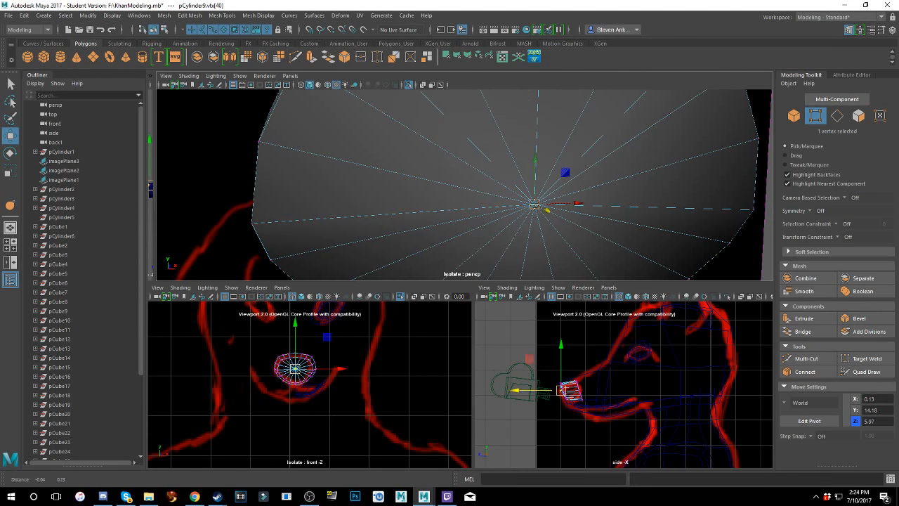
left_click_drag(546, 210, 556, 214)
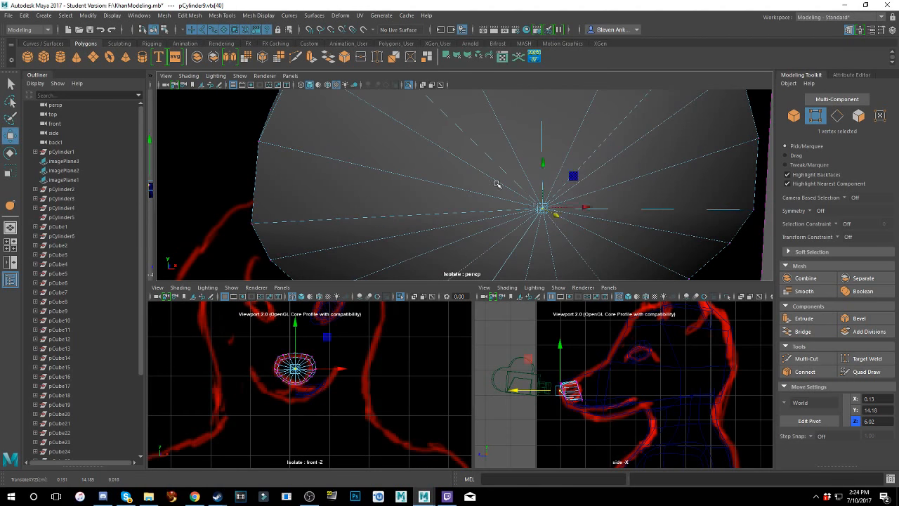
- Select the two middle faces on the nose's underside and raise them to about Y 13.88
scroll(534, 179, "down", 8)
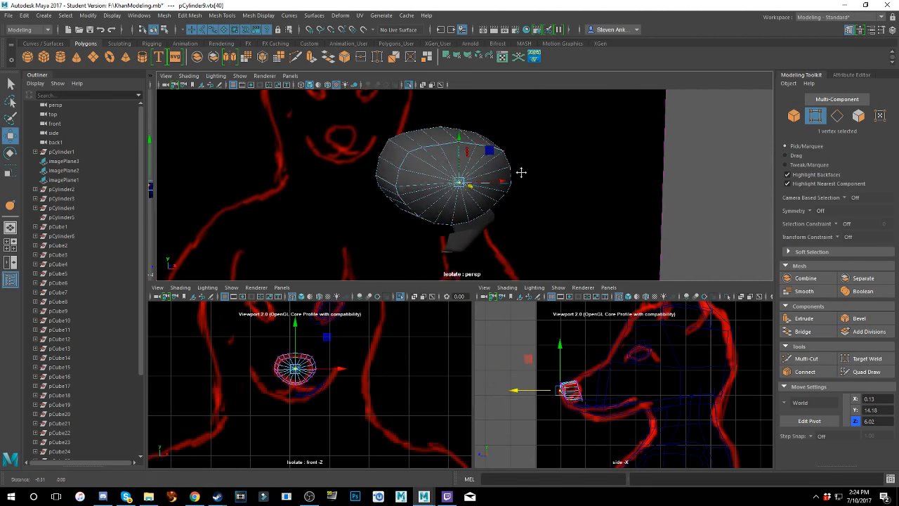
middle_click_drag(521, 172, 580, 166, "alt")
scroll(501, 147, "up", 2)
left_click_drag(516, 160, 499, 124, "alt")
right_click(481, 117)
left_click(483, 141)
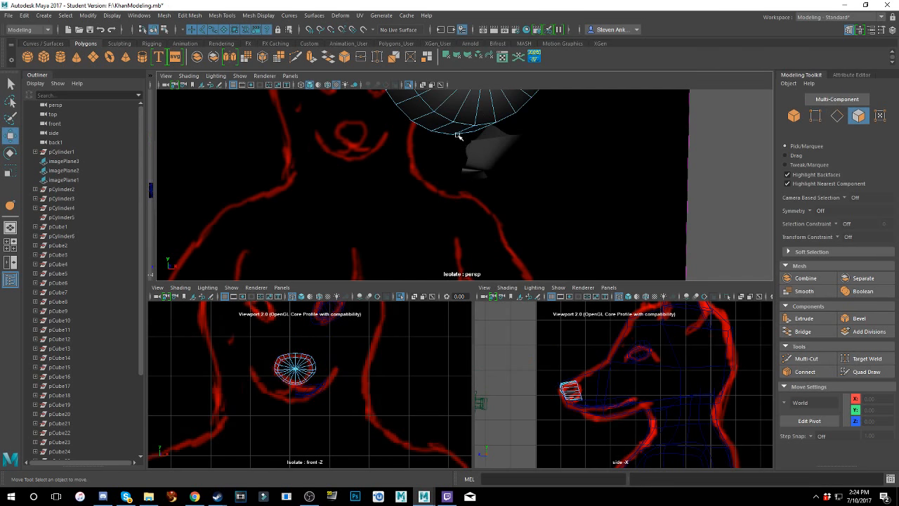
left_click(456, 128)
left_click_drag(473, 139, 504, 150, "alt")
middle_click_drag(503, 150, 537, 204, "alt")
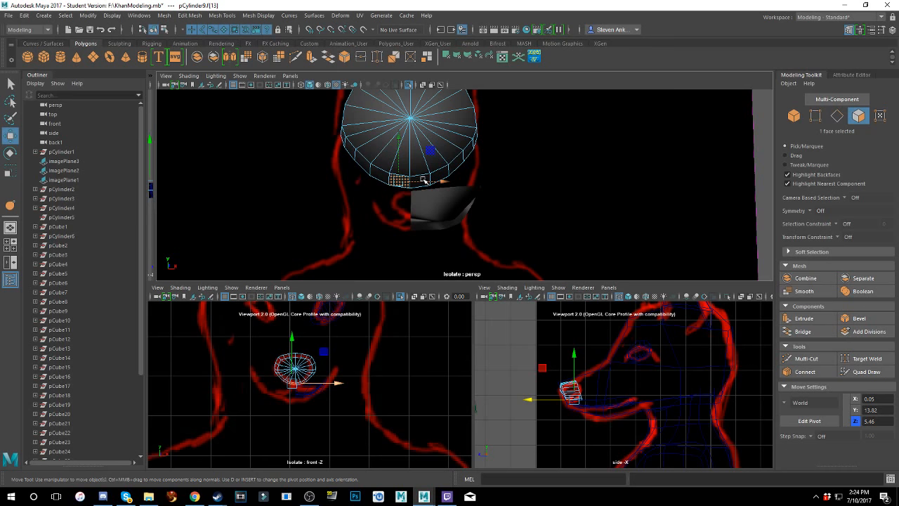
left_click_drag(434, 177, 502, 194, "alt")
scroll(522, 173, "up", 4)
middle_click_drag(501, 194, 516, 194, "alt")
left_click_drag(516, 194, 543, 212, "alt")
left_click(414, 202, "shift")
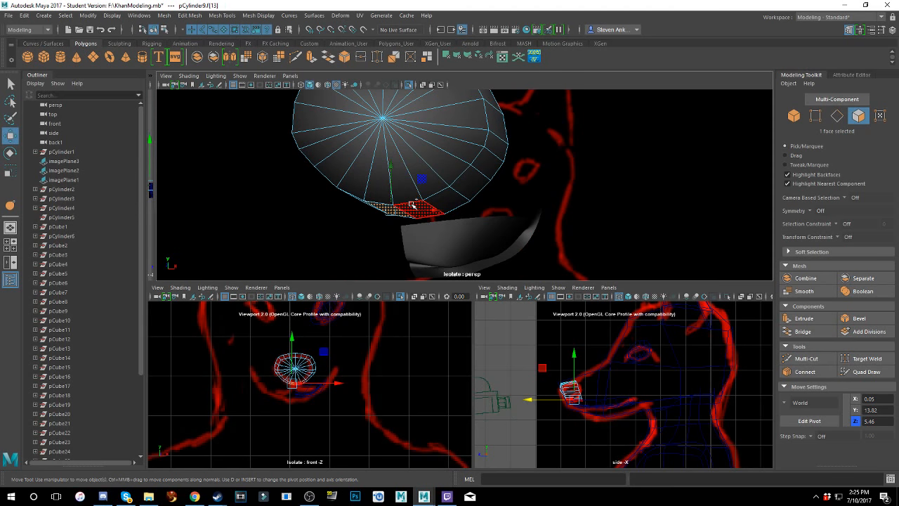
left_click_drag(405, 187, 408, 173)
middle_click_drag(408, 173, 411, 178, "alt")
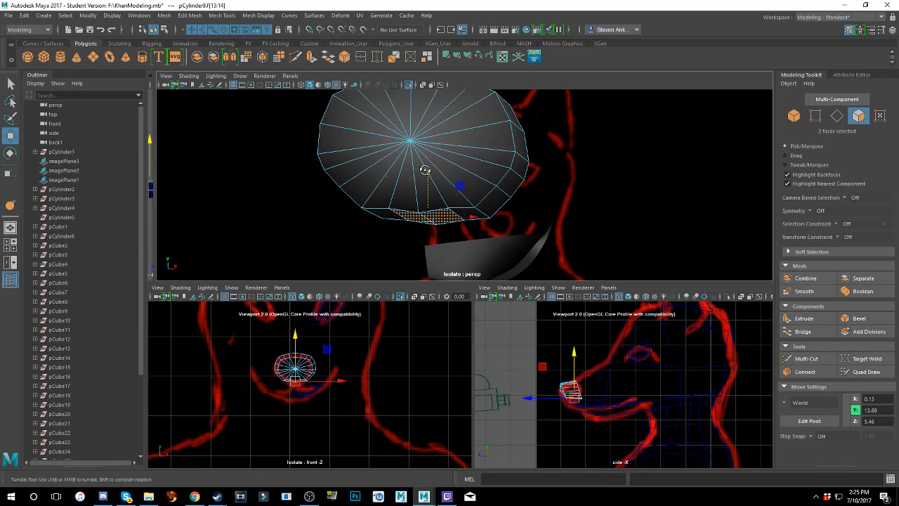
- Preview the nose as a smoothed mesh and return it to the unsmoothed display
left_click_drag(425, 171, 420, 179, "alt")
middle_click_drag(420, 179, 424, 169, "alt")
key("3")
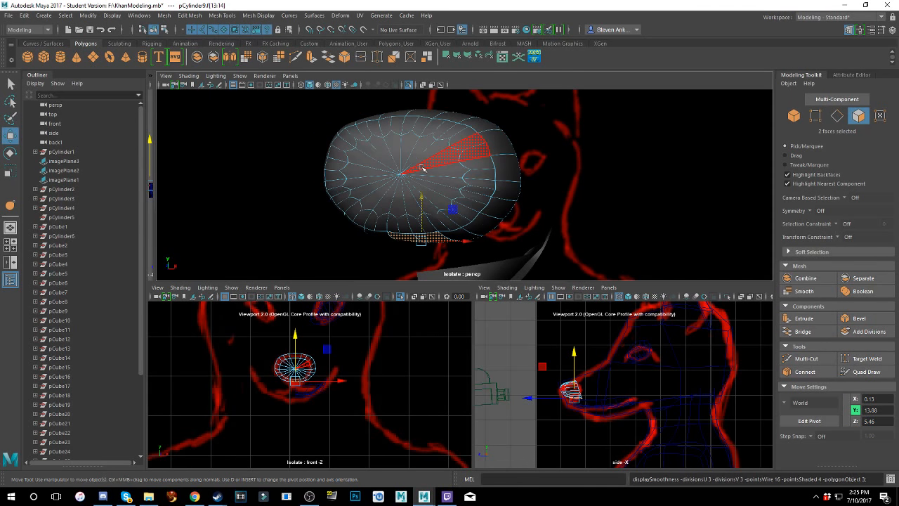
key("1")
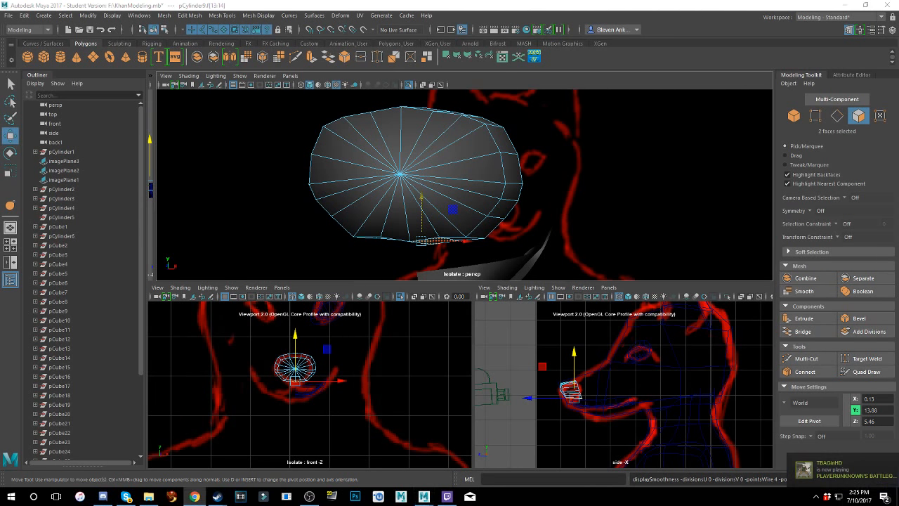
- Examine the nose's flattened underside and rounded front from several angles, close up and together with the mouth piece
left_click_drag(484, 249, 415, 233, "alt")
middle_click_drag(415, 233, 541, 217, "alt")
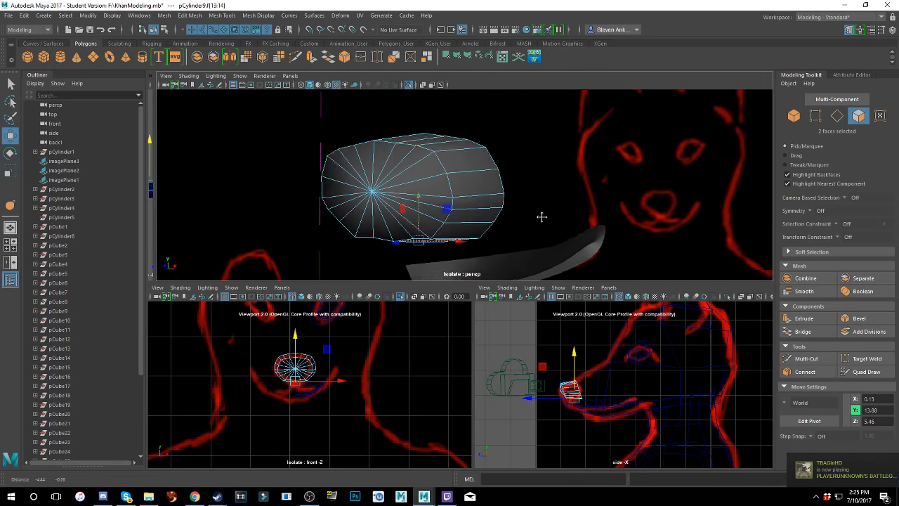
right_click_drag(542, 217, 525, 196, "alt")
left_click_drag(525, 196, 488, 197, "alt")
middle_click_drag(489, 198, 564, 203, "alt")
left_click_drag(564, 203, 495, 220, "alt")
middle_click_drag(496, 221, 547, 203, "alt")
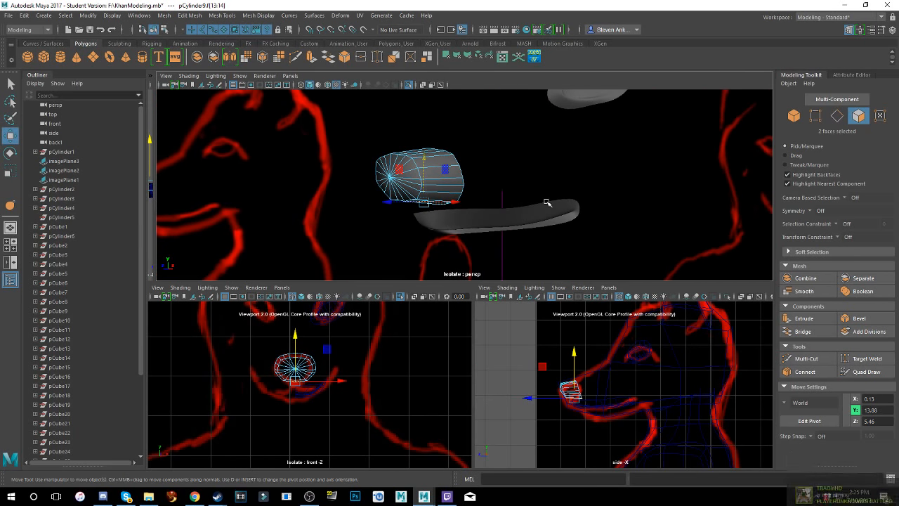
left_click_drag(558, 180, 564, 180, "alt")
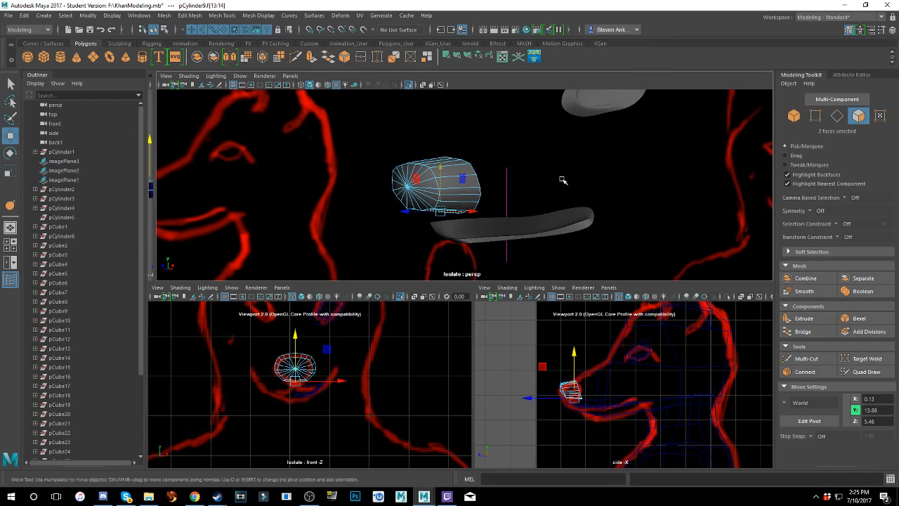
right_click_drag(564, 180, 559, 120, "alt")
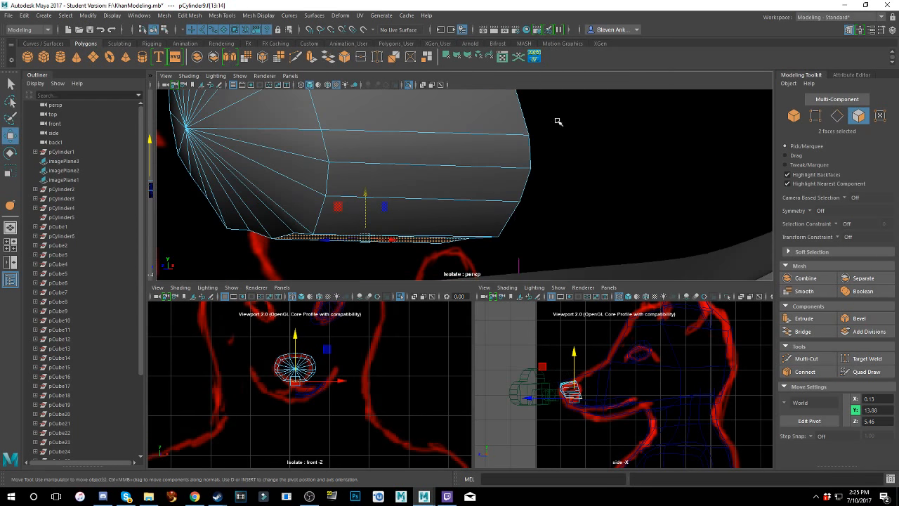
middle_click_drag(492, 132, 518, 156, "alt")
left_click_drag(518, 156, 532, 151, "alt")
scroll(531, 151, "down", 5)
middle_click_drag(532, 151, 512, 147, "alt")
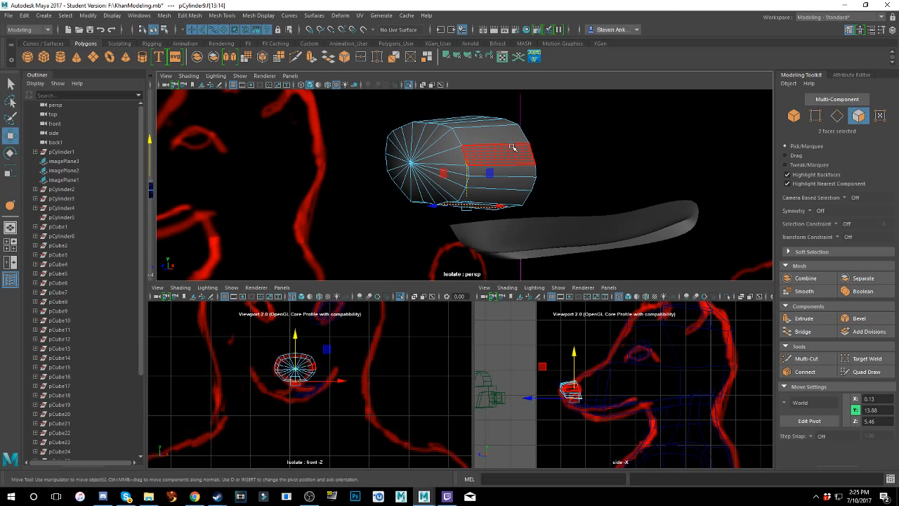
left_click_drag(498, 151, 455, 174, "alt")
middle_click_drag(455, 174, 499, 165, "alt")
scroll(447, 148, "up", 3)
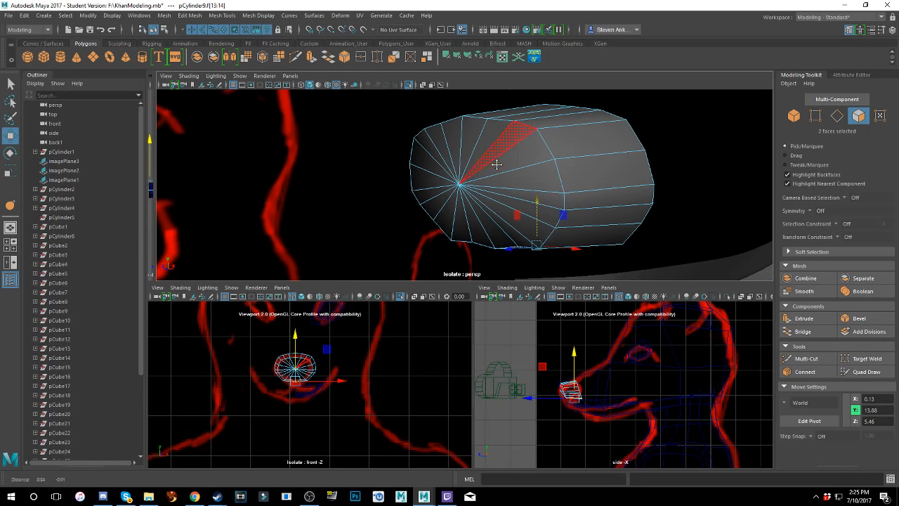
right_click(498, 165)
right_click(497, 163, "shift")
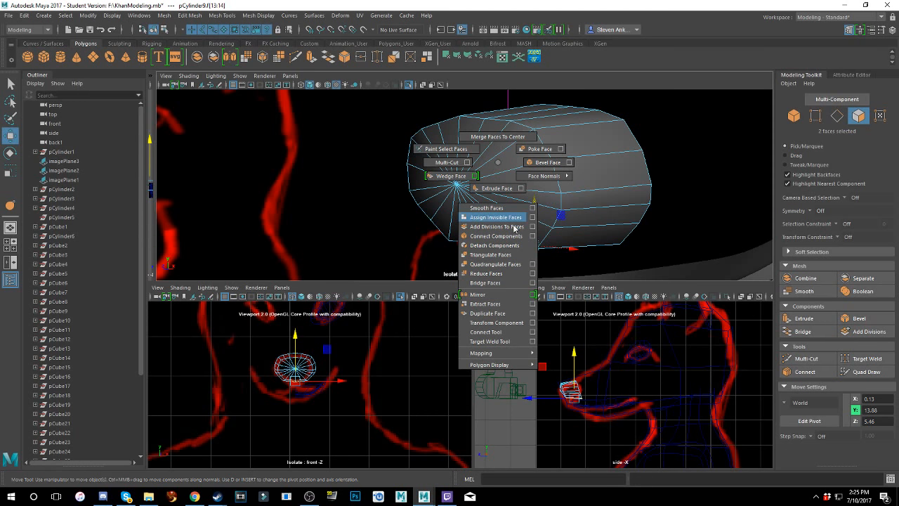
right_click(496, 161)
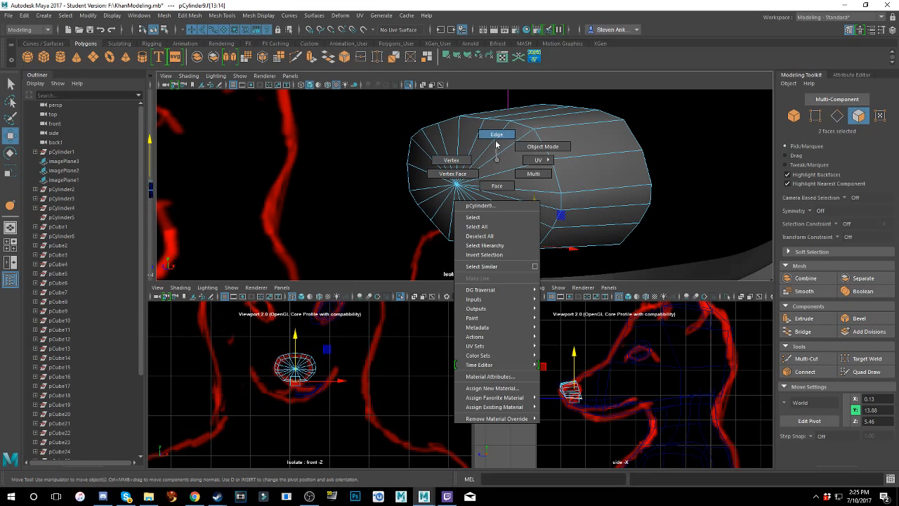
left_click(497, 142)
right_click(500, 146)
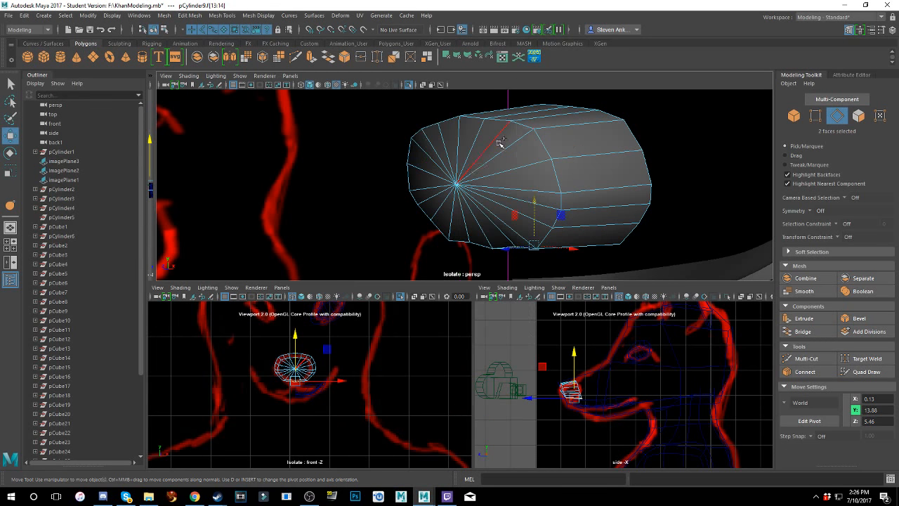
right_click_drag(498, 167, 537, 150)
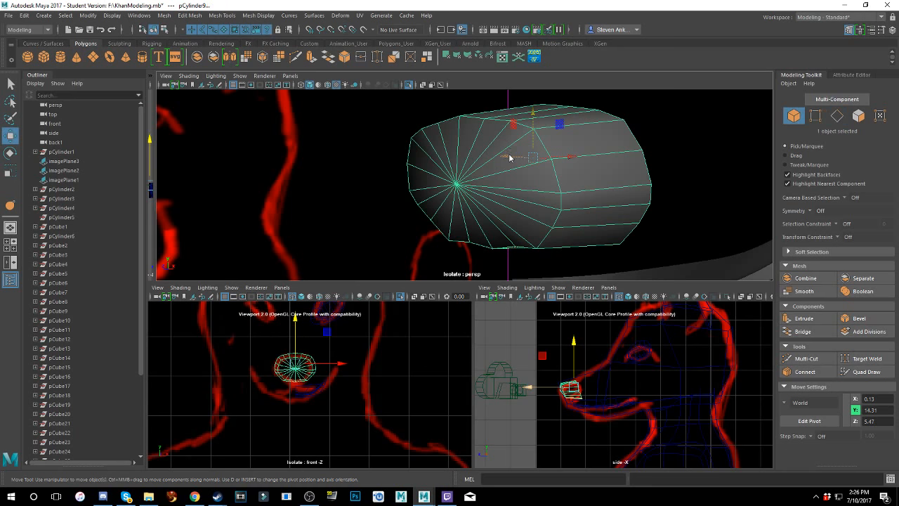
right_click(510, 157, "shift")
left_click(522, 199)
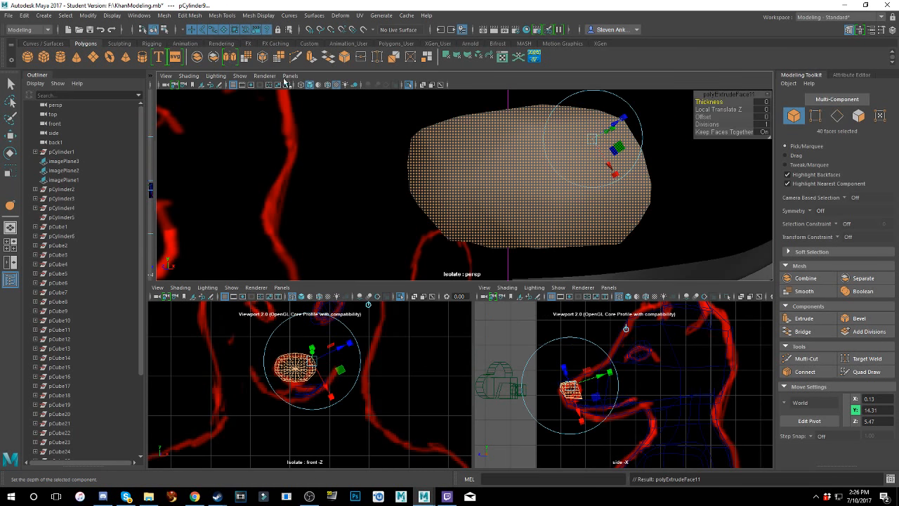
- Try the Insert Edge Loop tool on a radial edge of the nose's front cap
left_click(214, 14)
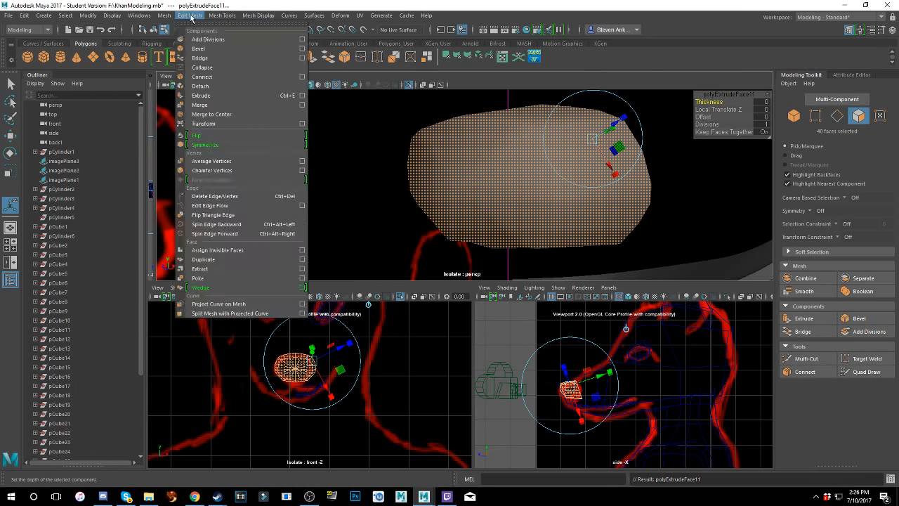
left_click(219, 87)
left_click(497, 177)
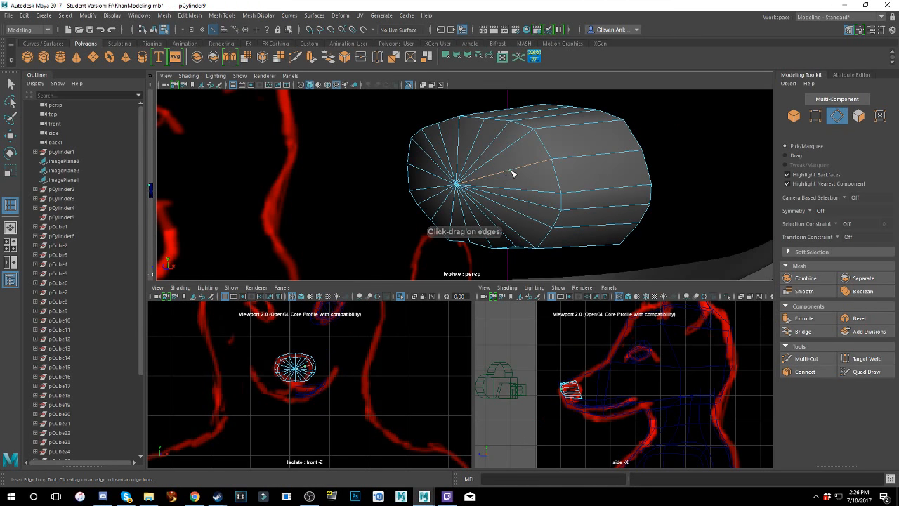
left_click(511, 172)
- Insert an edge loop around the nose's side wall close to its open rear rim, and undo it
left_click_drag(512, 172, 494, 174, "alt")
scroll(472, 160, "up", 4)
scroll(471, 160, "down", 5)
middle_click_drag(495, 174, 473, 175, "alt")
right_click_drag(473, 175, 503, 189, "alt")
middle_click_drag(512, 176, 510, 182, "alt")
left_click_drag(532, 184, 430, 163, "alt")
middle_click_drag(430, 163, 483, 170, "alt")
left_click_drag(483, 170, 369, 164, "alt")
middle_click_drag(370, 164, 501, 167, "alt")
left_click_drag(501, 167, 428, 166, "alt")
middle_click_drag(428, 165, 477, 173, "alt")
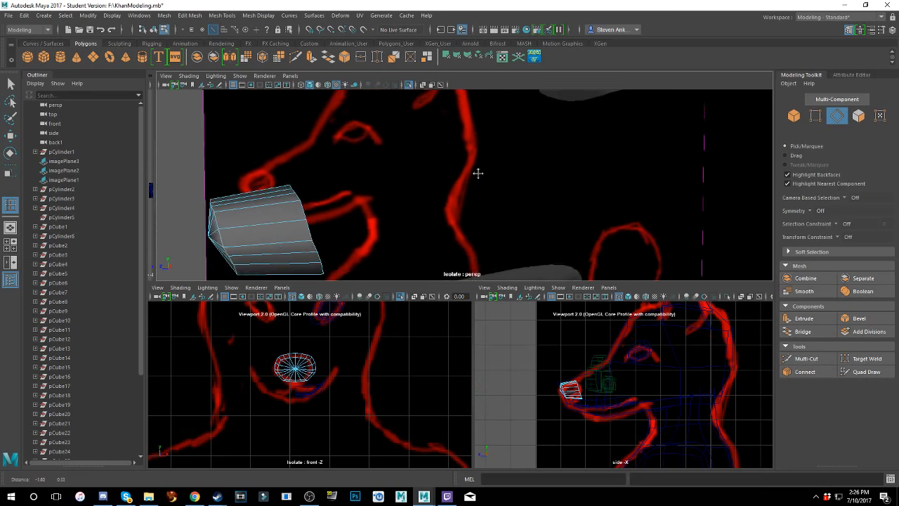
left_click_drag(477, 173, 388, 197, "alt")
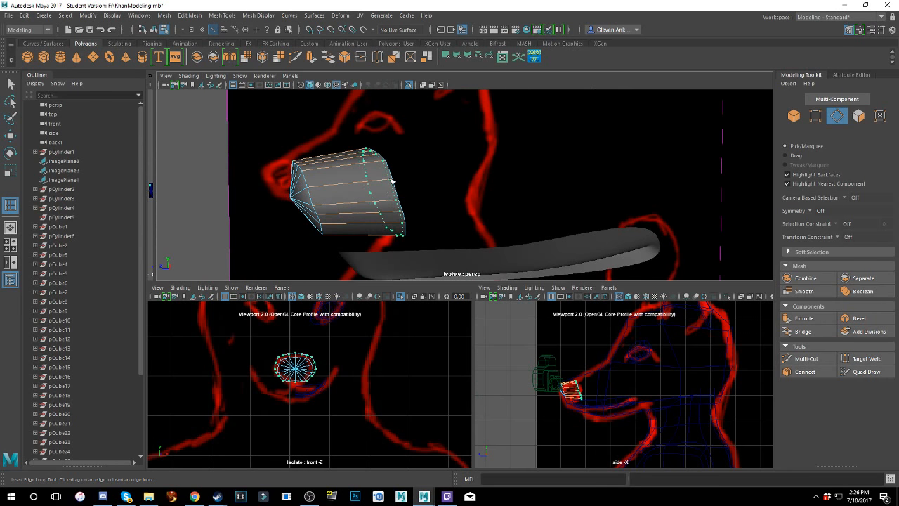
left_click(390, 182)
middle_click_drag(390, 181, 505, 190, "alt")
scroll(481, 188, "up", 5)
scroll(481, 184, "down", 2)
scroll(506, 184, "up", 1)
scroll(493, 166, "down", 1)
key("ctrl+z")
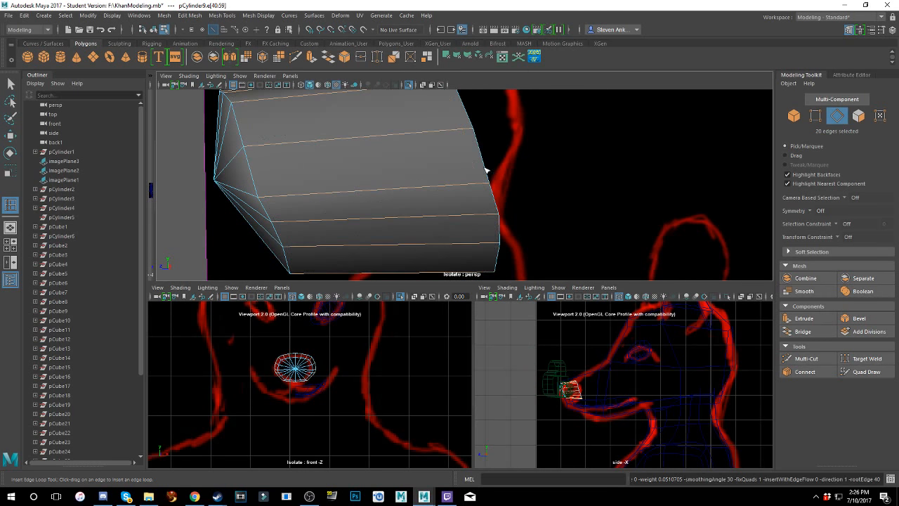
- Move the mouth piece beneath the nose sideways to about X 1.17, clear of the nose
right_click(508, 186)
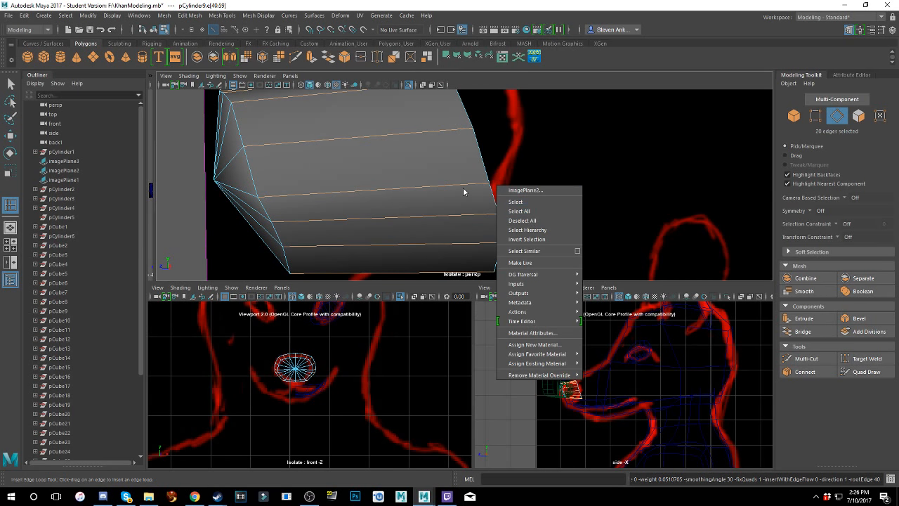
key("Escape")
key("w")
right_click_drag(457, 187, 456, 164)
mouse_move(474, 201)
left_mouse_down("alt")
mouse_move(500, 109)
mouse_move(488, 164)
mouse_move(505, 186)
mouse_move(526, 206)
mouse_move(598, 220)
mouse_move(539, 230)
mouse_move(744, 232)
mouse_move(523, 196)
mouse_move(507, 166)
mouse_move(555, 209)
mouse_move(617, 232)
left_mouse_up("alt")
middle_click_drag(618, 233, 562, 168, "alt")
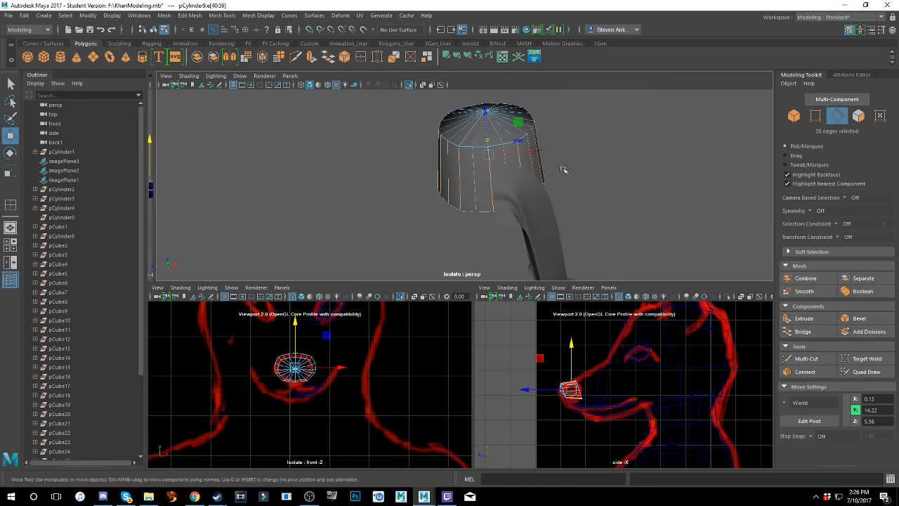
scroll(568, 204, "up", 2)
double_click(568, 206)
scroll(568, 207, "down", 2)
scroll(549, 223, "down", 4)
left_click_drag(549, 222, 548, 98, "alt")
left_click_drag(536, 220, 546, 222)
right_click_drag(515, 205, 561, 191)
left_click_drag(534, 212, 583, 211)
scroll(549, 212, "up", 5)
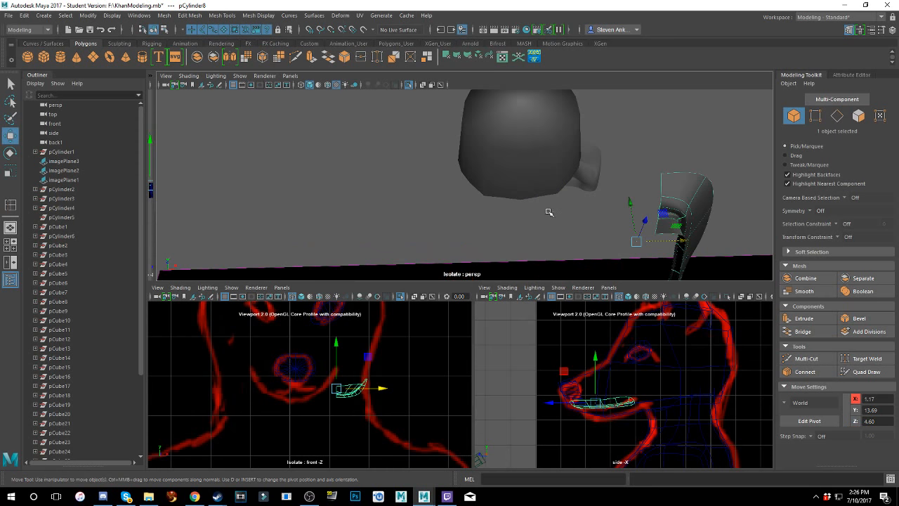
- Select six edges along the underside of the nose's open rear rim and try moving them along Z
left_click(535, 179)
scroll(535, 178, "up", 10)
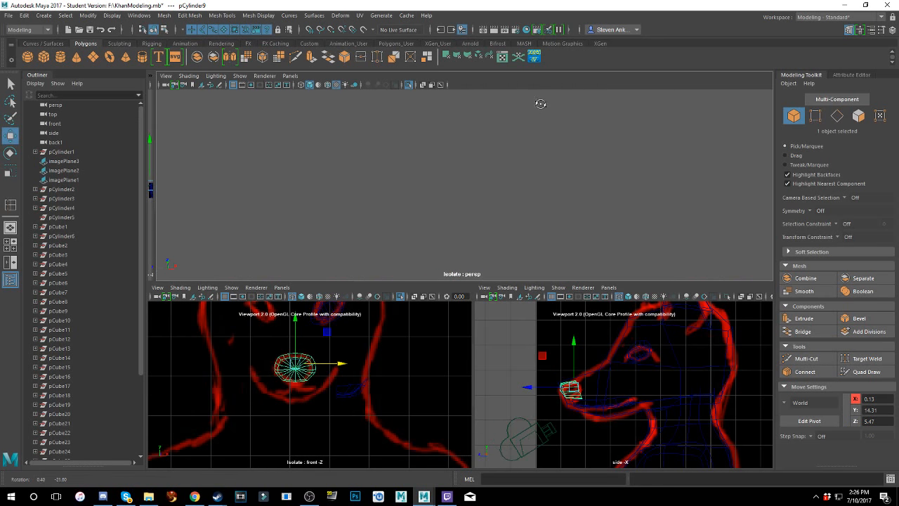
scroll(534, 179, "down", 5)
middle_click_drag(526, 145, 513, 225, "alt")
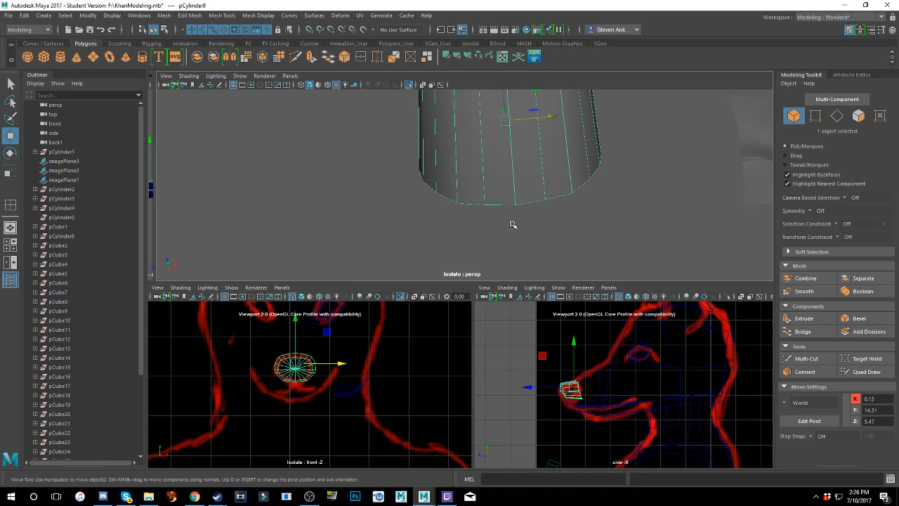
left_click_drag(538, 238, 516, 187, "alt")
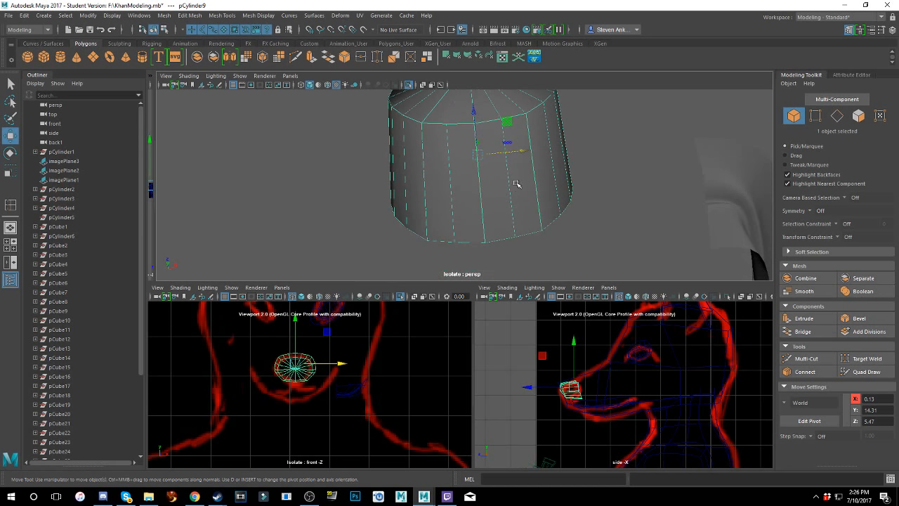
right_click(517, 184)
left_click(516, 157)
left_click(495, 240)
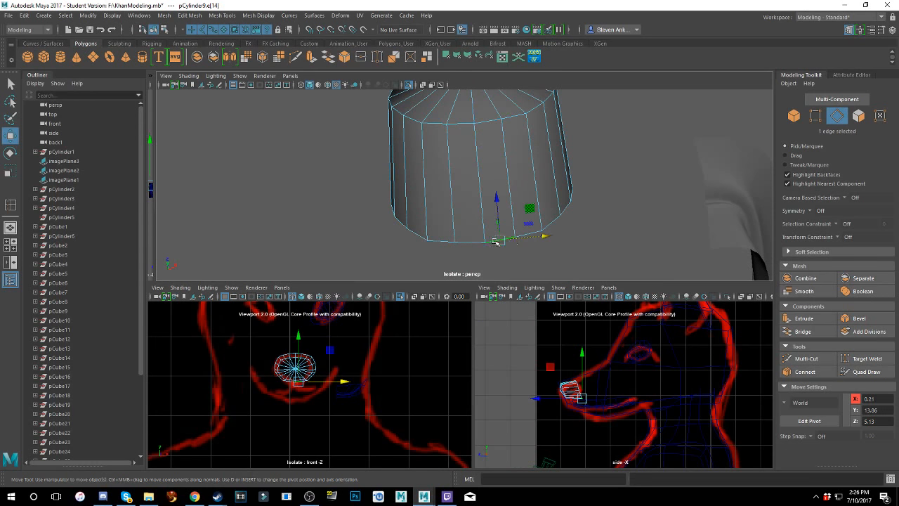
left_click(529, 233, "shift")
left_click(474, 240, "shift")
left_click(441, 242, "shift")
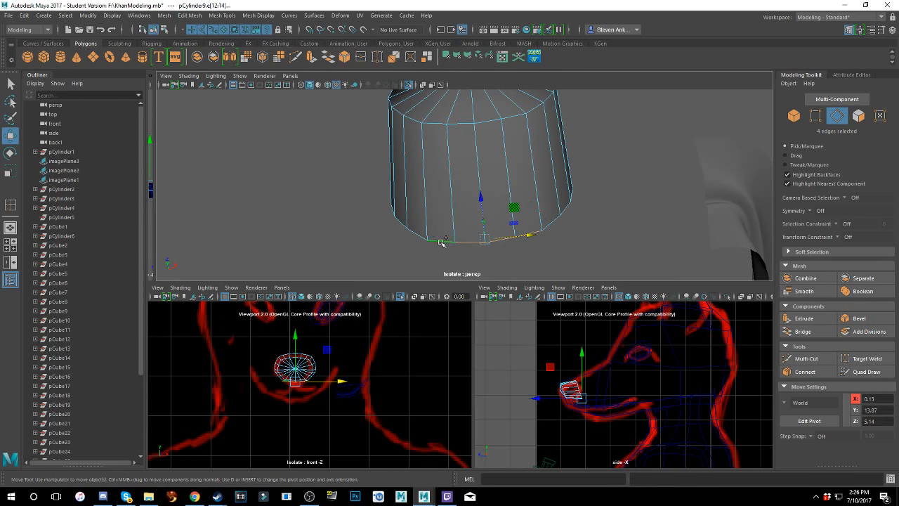
middle_click_drag(477, 209, 476, 220, "alt")
left_click(542, 243, "shift")
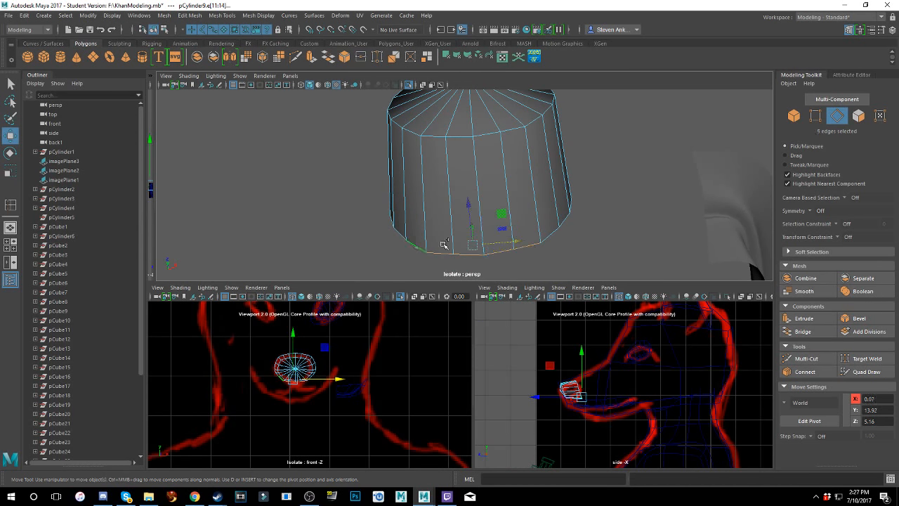
left_click(547, 237, "shift")
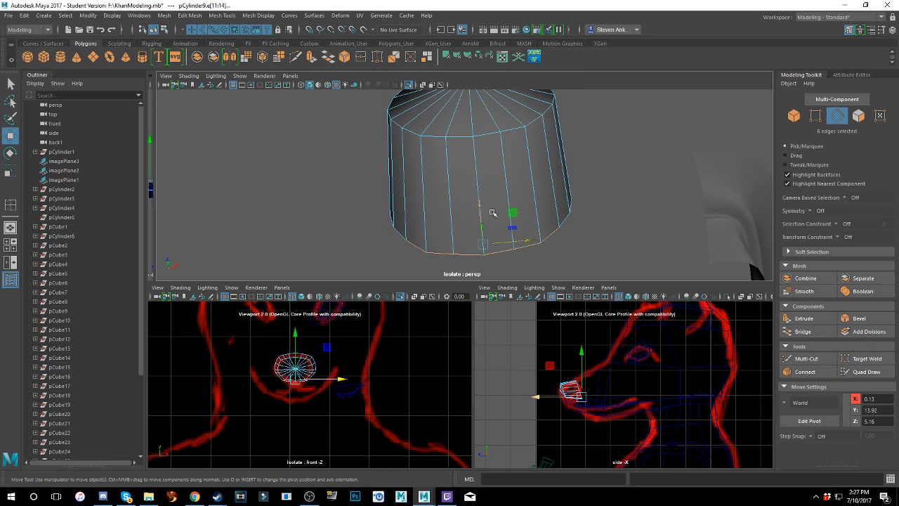
left_click_drag(491, 210, 485, 147, "alt")
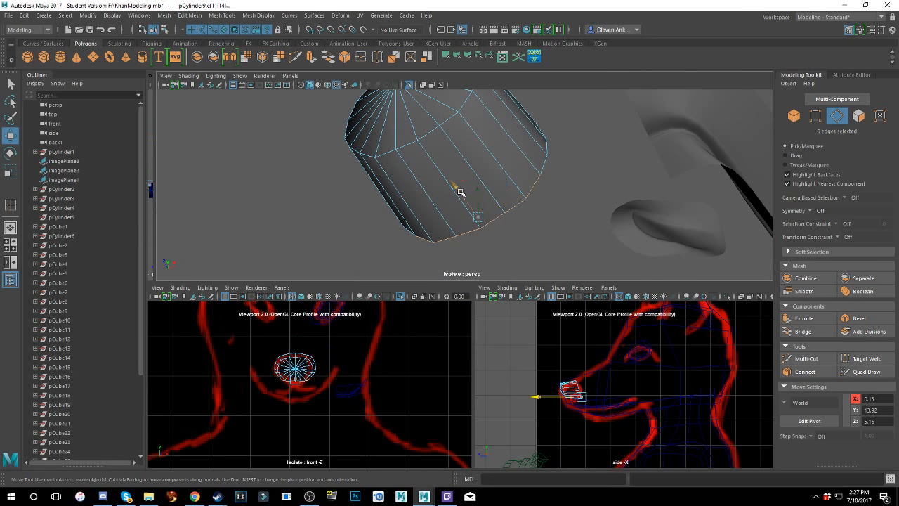
left_click_drag(459, 193, 441, 163)
- Undo the rear rim edge move and the edge selections made on the nose
key("ctrl+z")
key("ctrl+z")
key("ctrl+z")
key("ctrl+z")
key("ctrl+z")
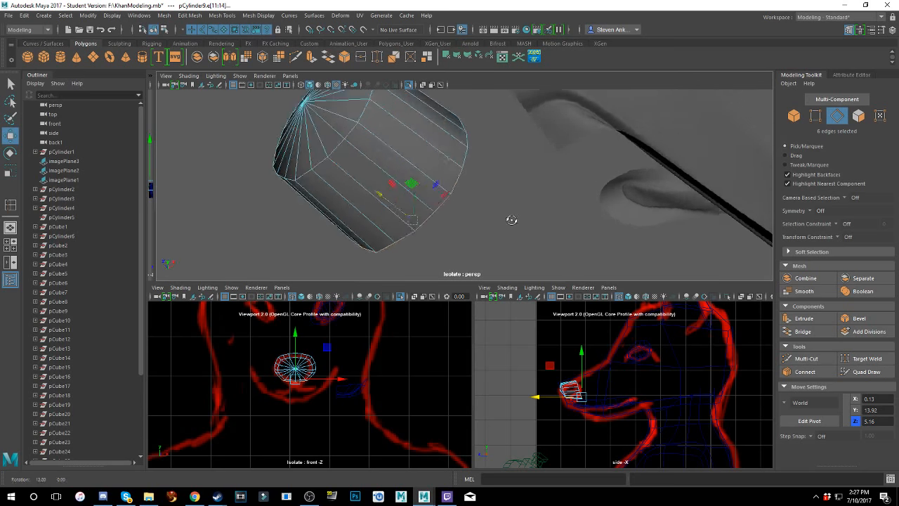
key("ctrl+z")
key("ctrl+z")
key("ctrl+z")
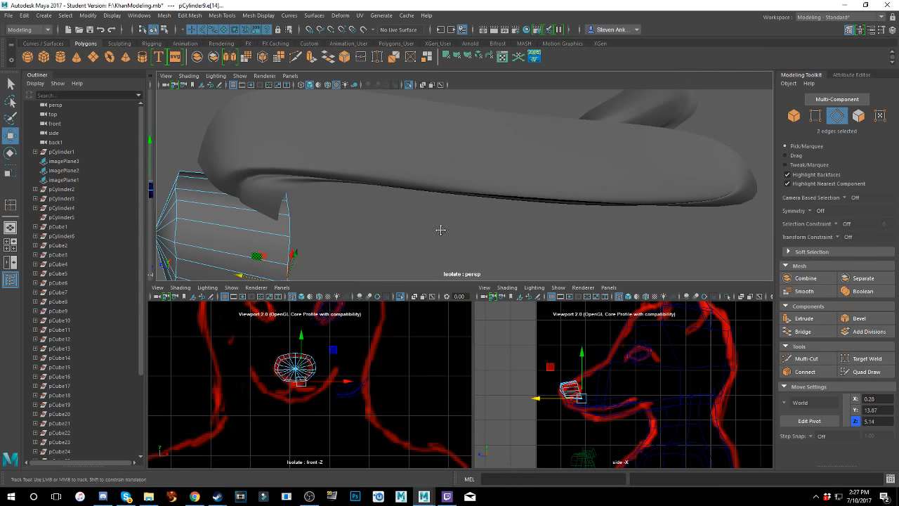
key("ctrl+z")
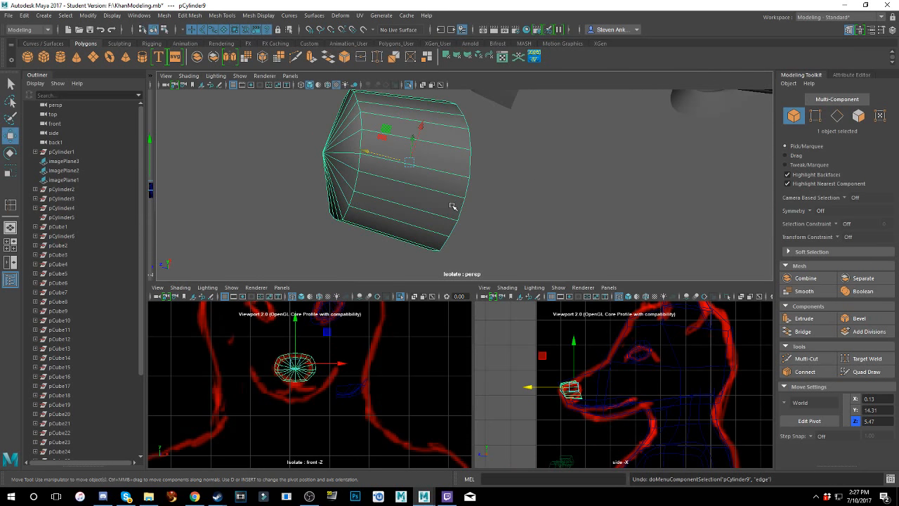
- Undo the mouth piece's sideways move away from the nose
right_click_drag(452, 205, 450, 181)
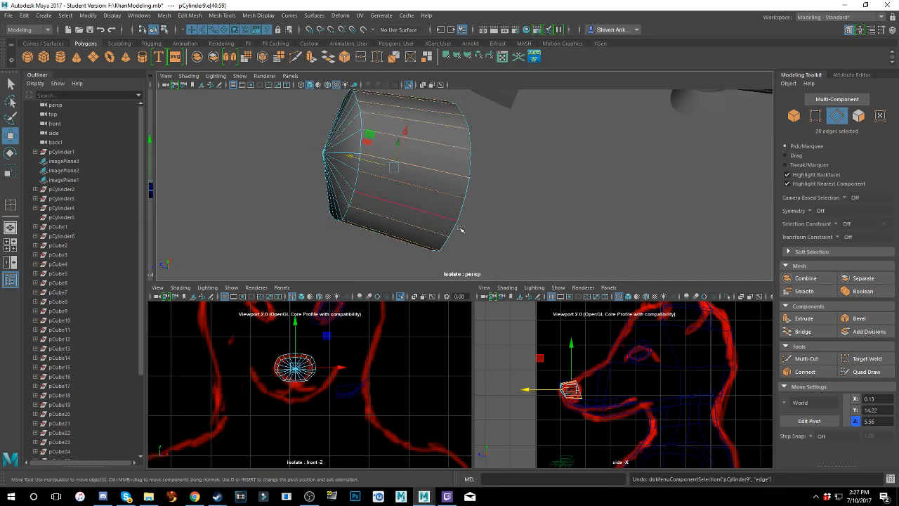
left_click(455, 222)
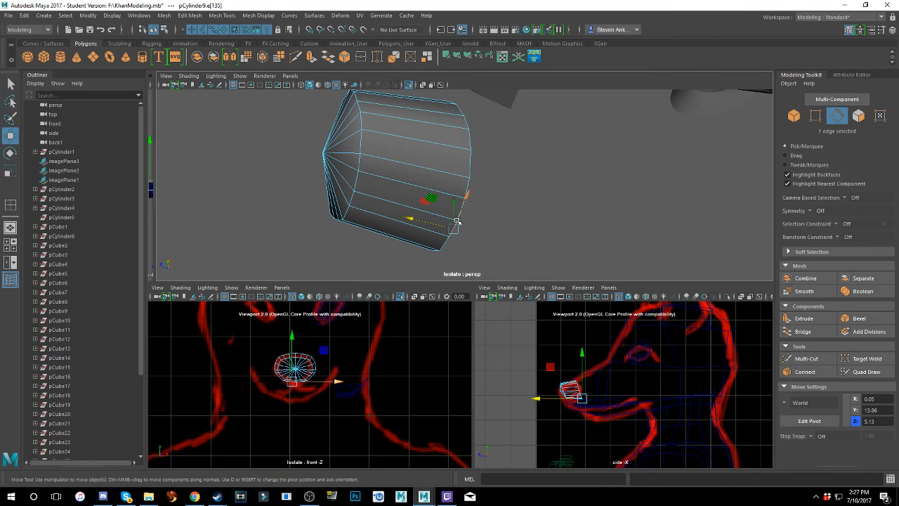
key("ctrl+z")
key("ctrl+z")
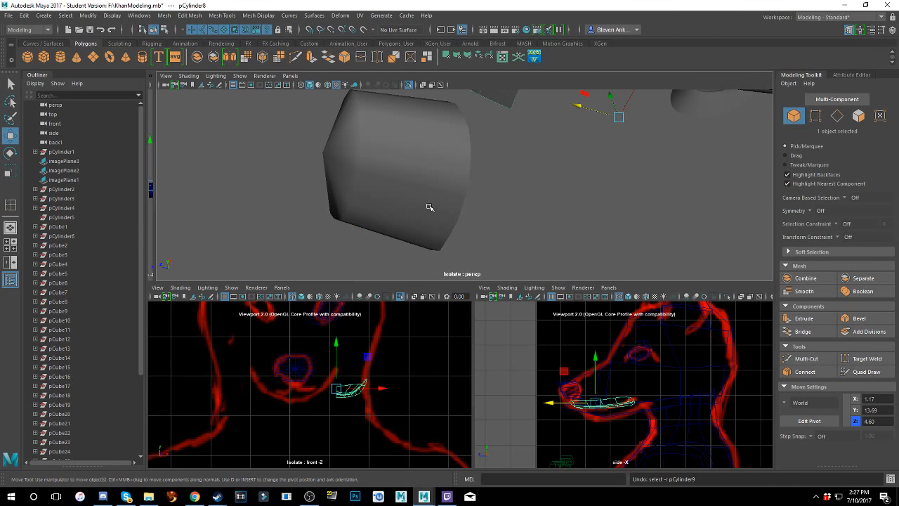
left_click(404, 181)
key("ctrl+z")
key("ctrl+z")
key("ctrl+z")
key("ctrl+z")
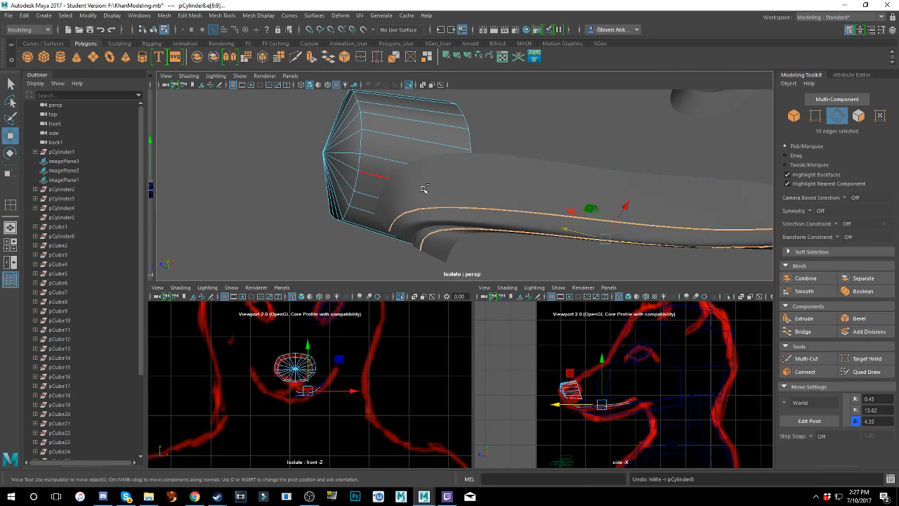
- Select the nose's lengthwise side edges and view the nose in profile against the side reference drawing
left_click_drag(357, 187, 371, 189, "alt")
double_click(485, 183)
left_click_drag(488, 183, 564, 84, "alt")
right_click_drag(512, 190, 522, 243, "alt")
middle_click_drag(522, 243, 558, 192, "alt")
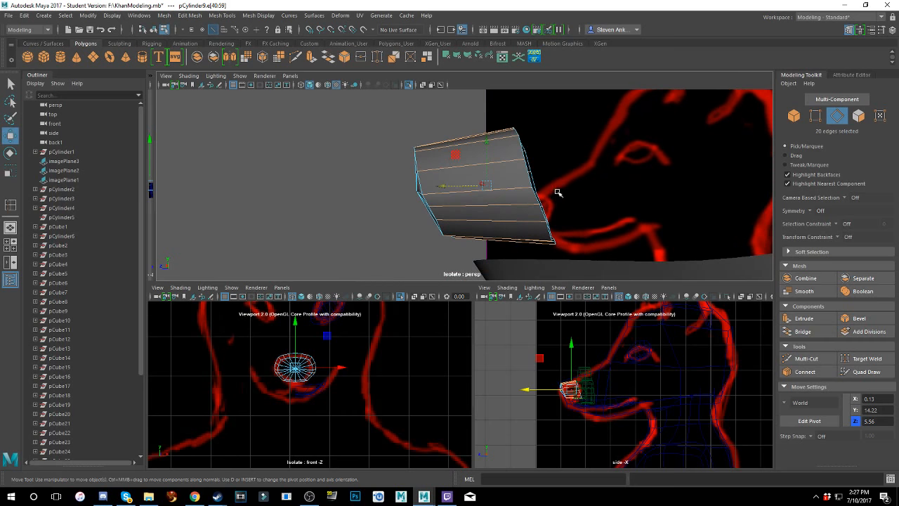
- Undo the lengthwise edge selection and try moving a single side edge of the nose's rear rim forward along Z
key("ctrl+z")
key("ctrl+z")
scroll(532, 214, "up", 3)
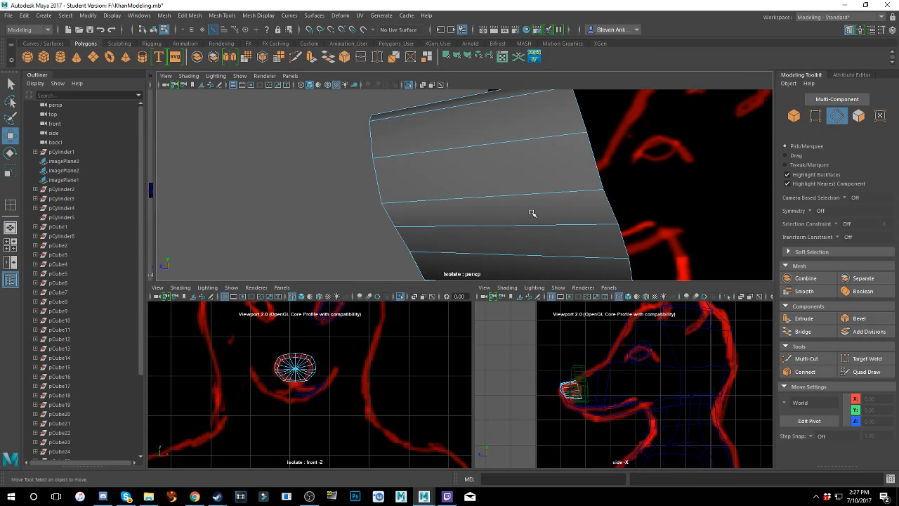
left_click(609, 202)
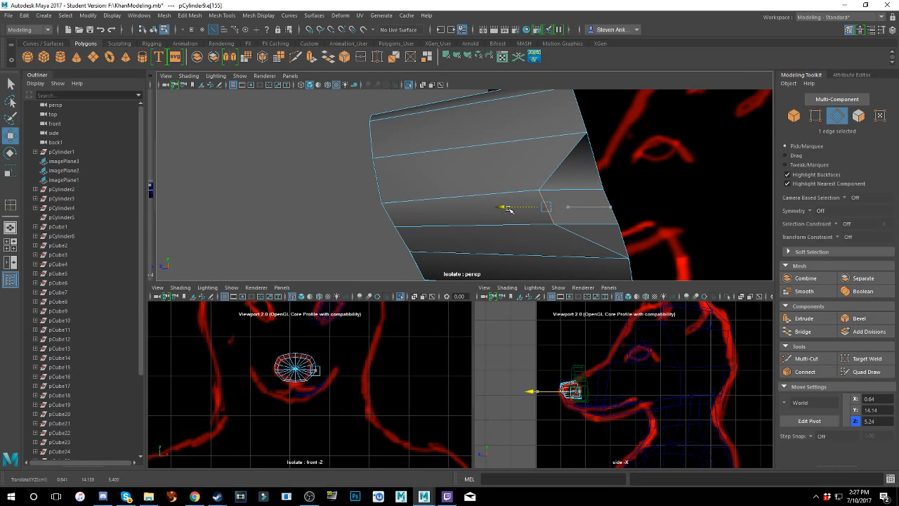
mouse_move(506, 206)
left_mouse_down("alt")
mouse_move(501, 217)
mouse_move(515, 217)
mouse_move(524, 195)
mouse_move(571, 197)
mouse_move(643, 220)
left_mouse_up("alt")
middle_click_drag(642, 220, 547, 210, "alt")
mouse_move(547, 210)
left_mouse_down("alt")
mouse_move(565, 266)
mouse_move(597, 224)
mouse_move(588, 227)
left_mouse_up("alt")
- Select four edges along the underside of the nose's rear rim and try moving them back along Z
left_click(541, 224)
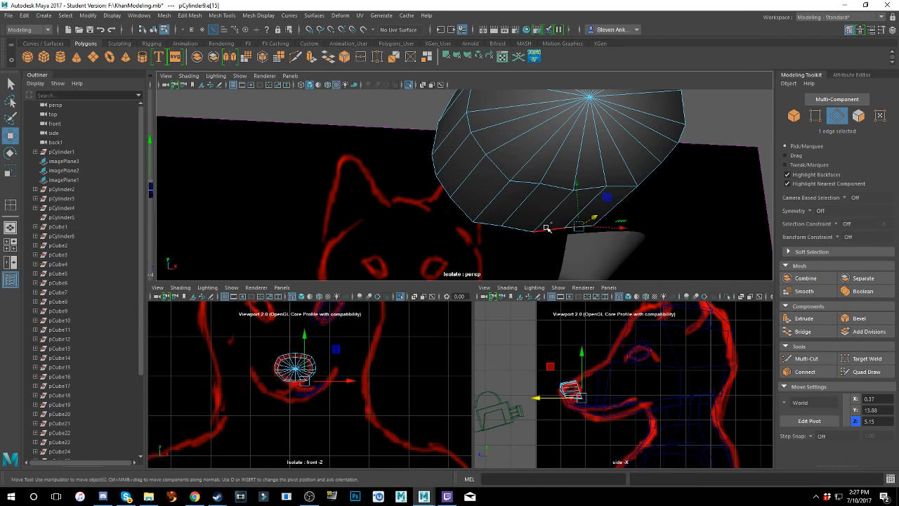
left_click(523, 232, "shift")
left_click(505, 227, "shift")
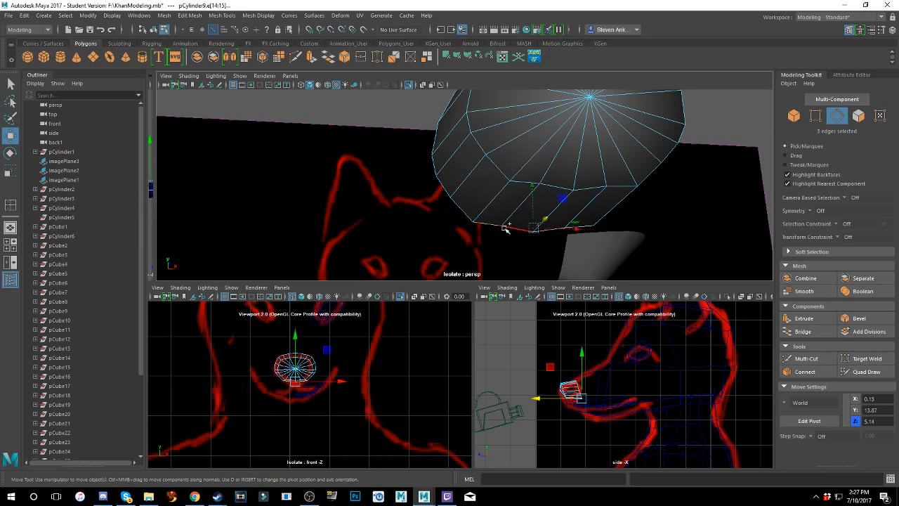
left_click(495, 226, "shift")
left_click_drag(489, 255, 542, 241, "alt")
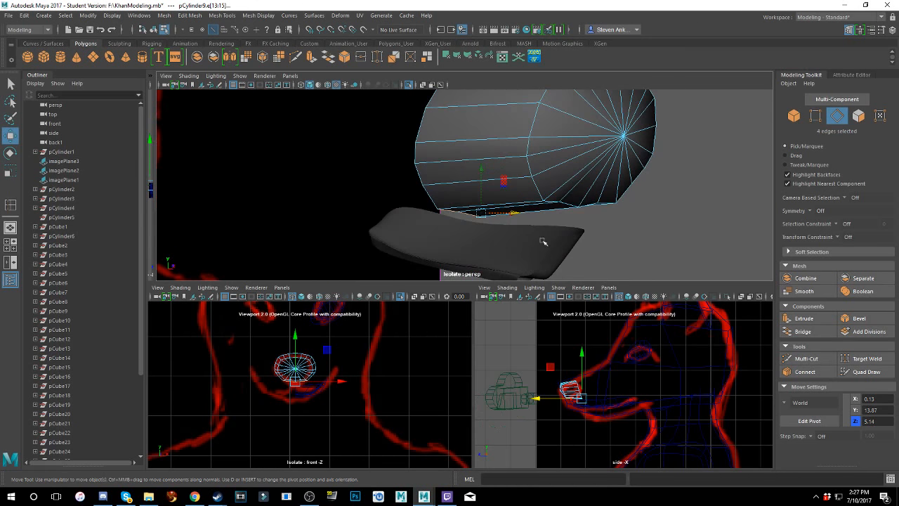
left_click_drag(514, 212, 482, 207)
scroll(533, 214, "up", 3)
key("ctrl+z")
- Undo the underside edge selections and the last extrude on the nose, and return to object mode
left_click_drag(434, 226, 389, 198, "alt")
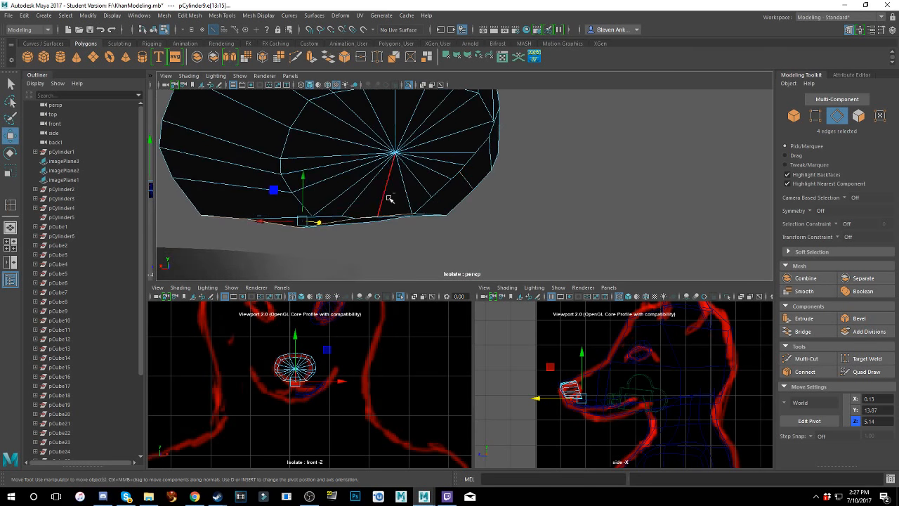
key("ctrl+z")
key("ctrl+z")
key("ctrl+z")
key("ctrl+z")
key("ctrl+z")
key("ctrl+z")
key("F8")
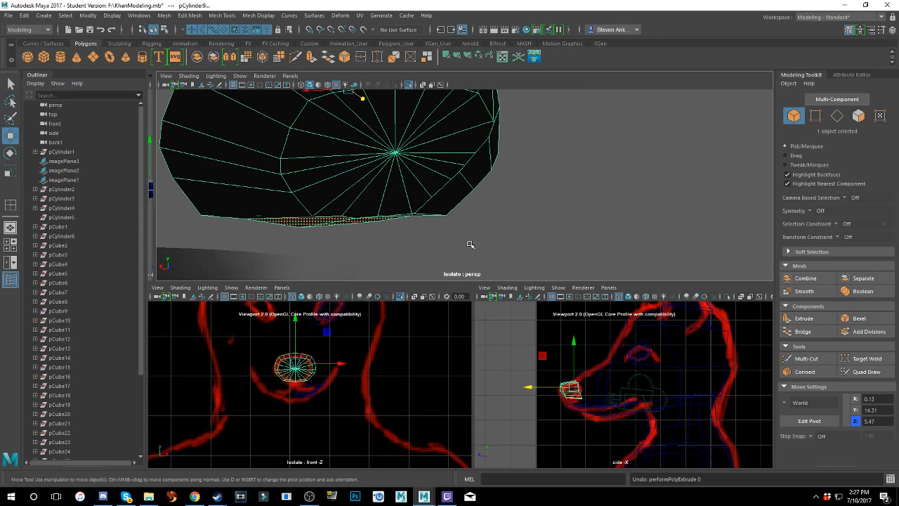
left_click_drag(453, 244, 396, 231, "alt")
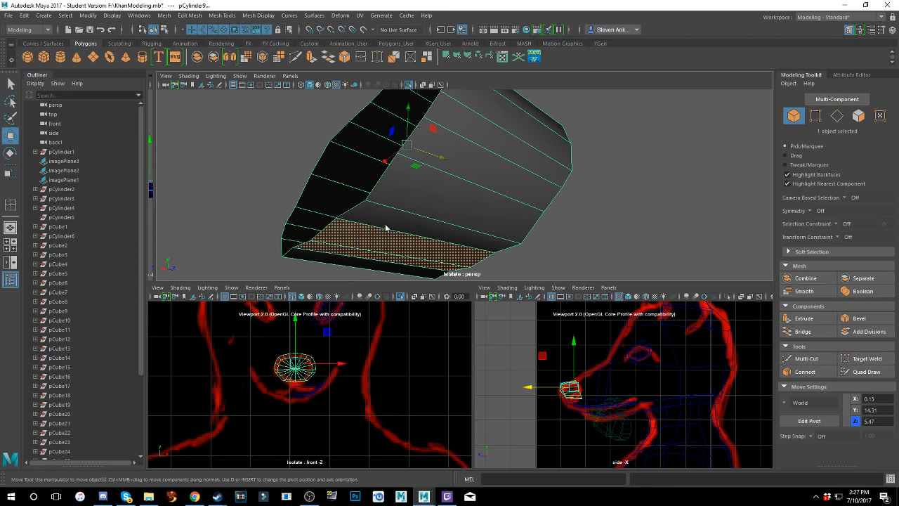
- Select the six lower edges of the nose's open rear rim and move them forward along Z
right_click(385, 223)
left_click(384, 200)
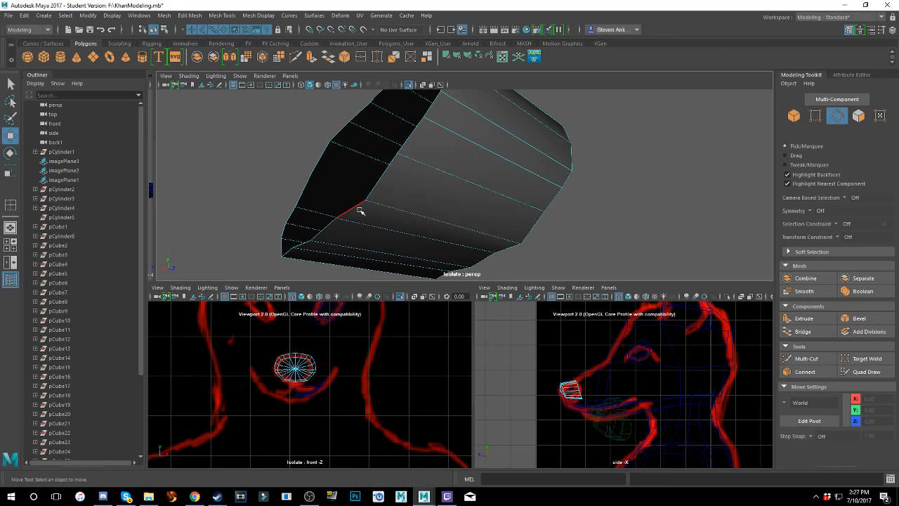
left_click(347, 211)
left_click_drag(378, 218, 406, 223)
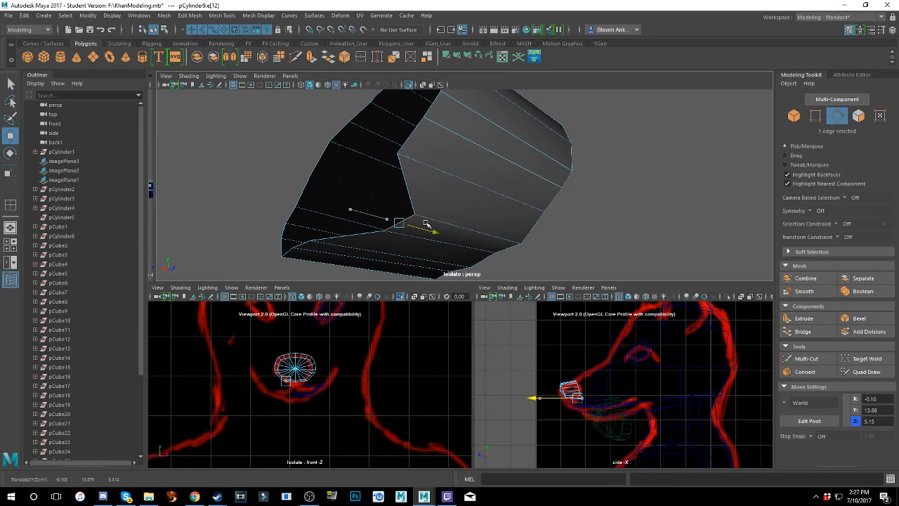
key("ctrl+z")
left_click(327, 229, "shift")
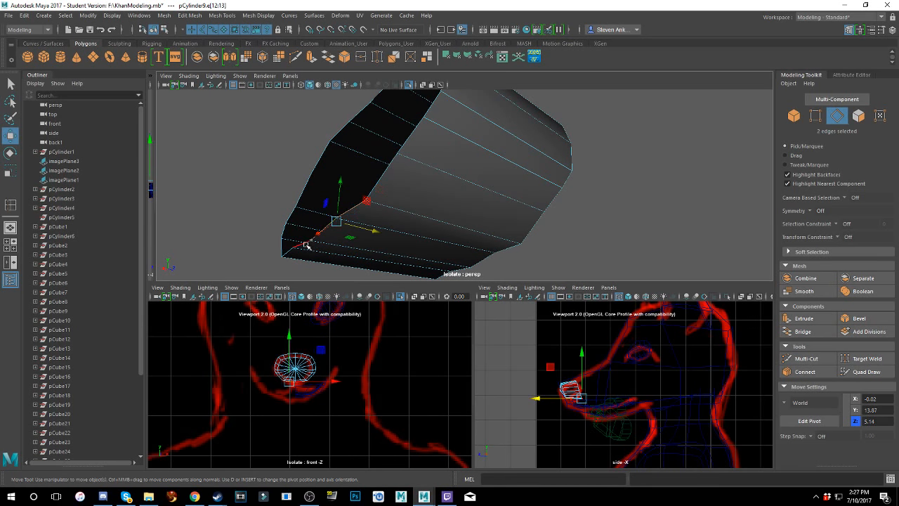
left_click(306, 245, "shift")
left_click(291, 253, "shift")
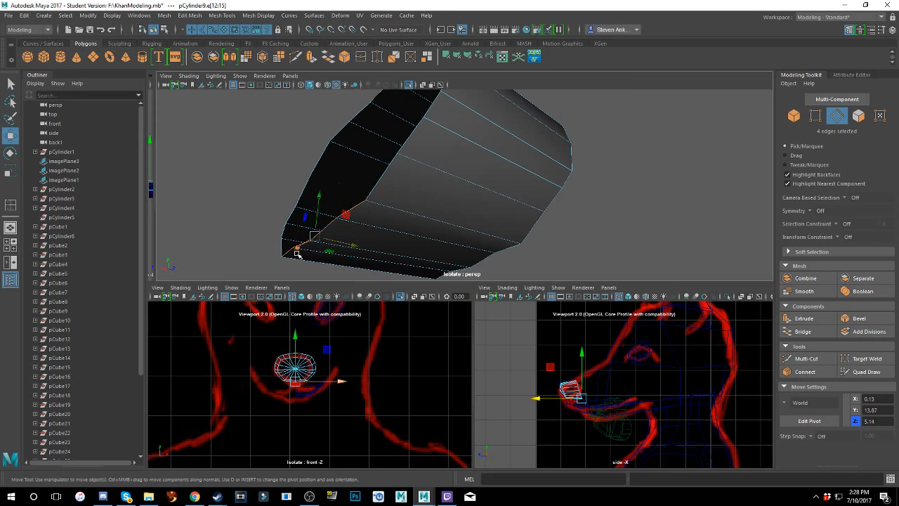
left_click(386, 179, "shift")
left_click_drag(285, 251, 310, 269, "alt")
left_click(247, 218, "shift")
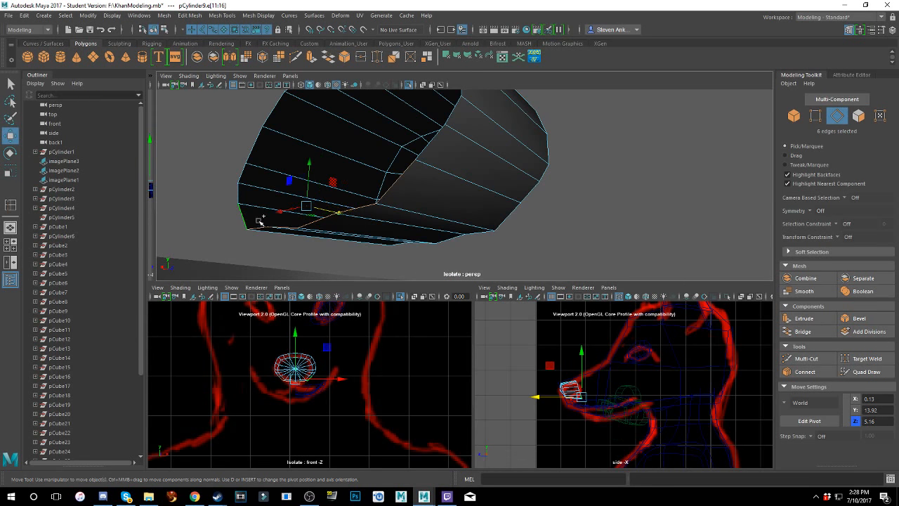
left_click_drag(327, 210, 368, 208)
- Deselect the two outer edges and move the remaining four underside rim edges forward to about Z 5.58
left_click_drag(425, 204, 326, 231, "alt")
left_click(310, 219, "ctrl")
left_click_drag(409, 240, 472, 160, "alt")
- Switch the nose to vertex editing and select one lower side vertex of its rear rim
right_click(473, 161)
left_click(427, 159)
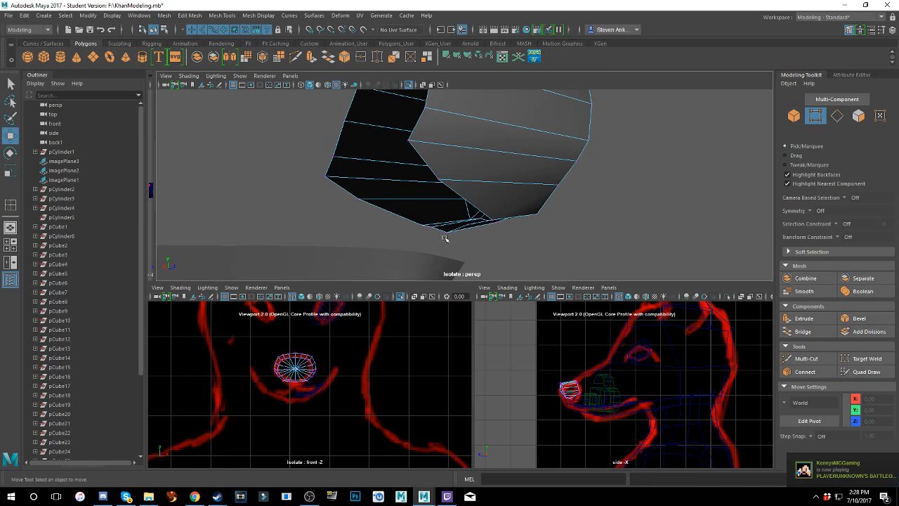
left_click(441, 179)
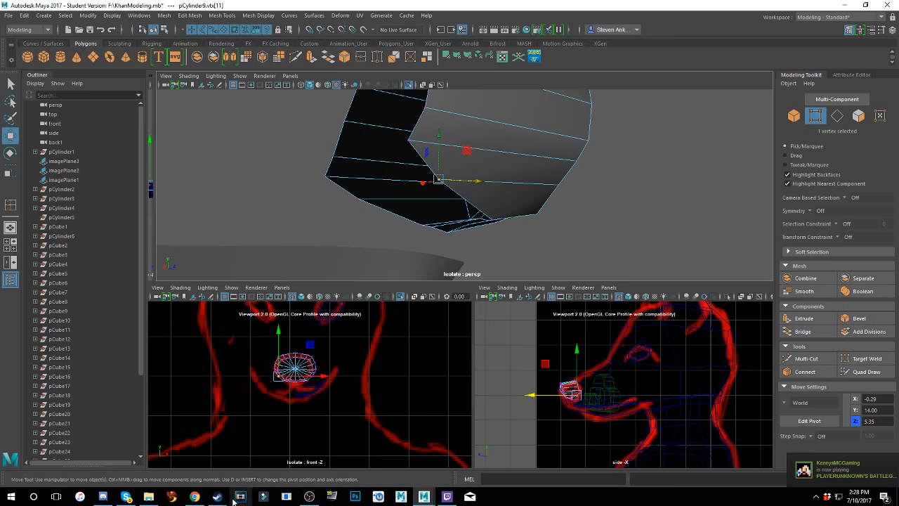
- Bring up the Steam friends list, move its window off this screen and return to Maya
mouse_move(228, 500)
left_click(219, 456)
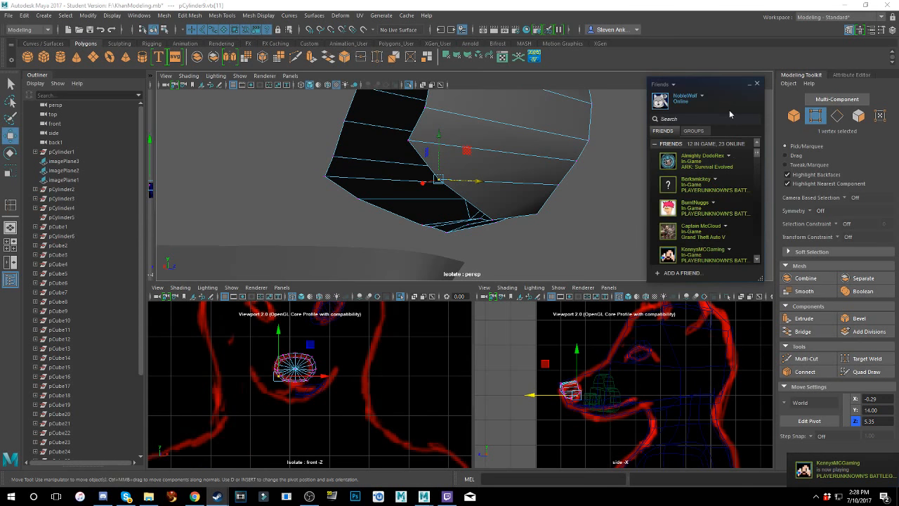
left_click_drag(716, 84, 898, 85)
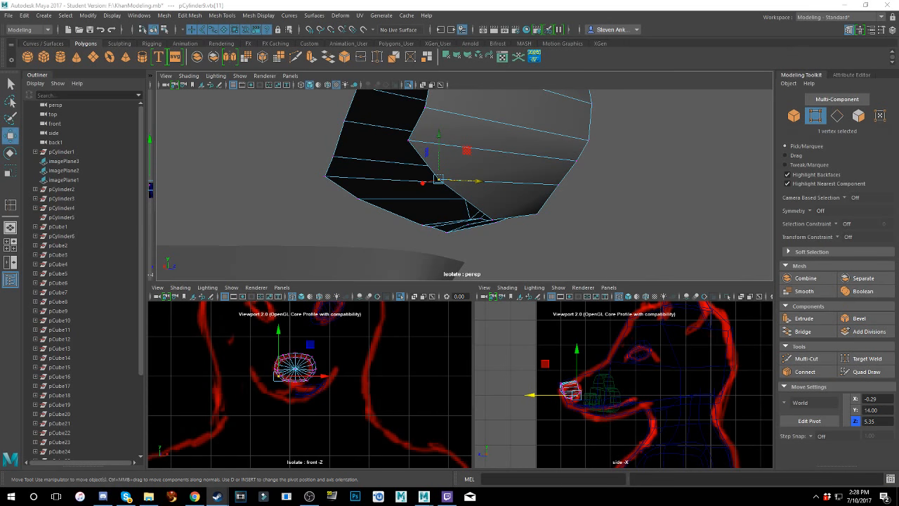
left_click(883, 24)
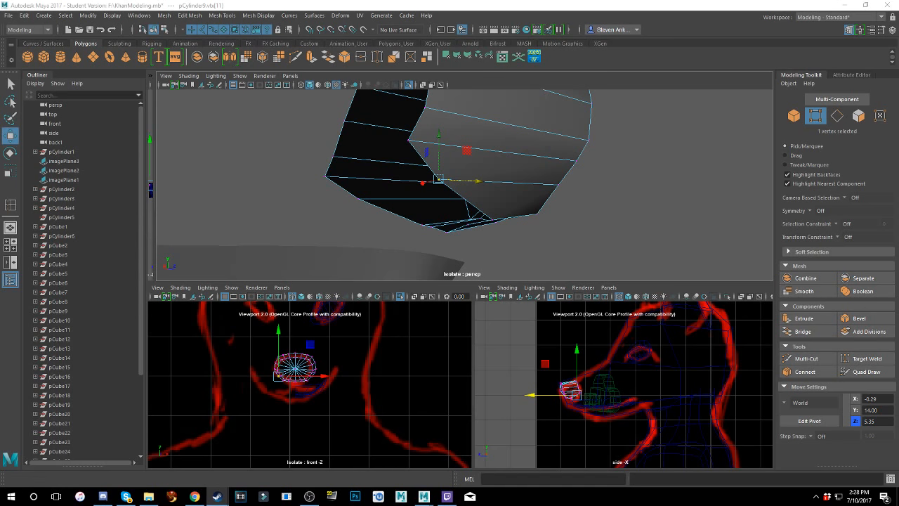
left_click(658, 3)
- Try moving the lower side rim vertex down and back, and the vertex above it back along Z
left_click_drag(537, 182, 425, 172, "alt")
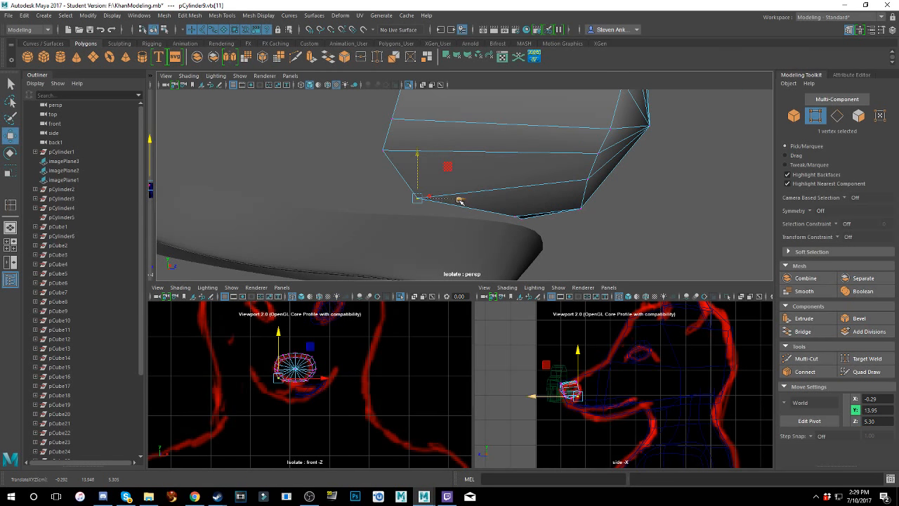
left_click_drag(460, 201, 410, 152)
left_click(385, 151)
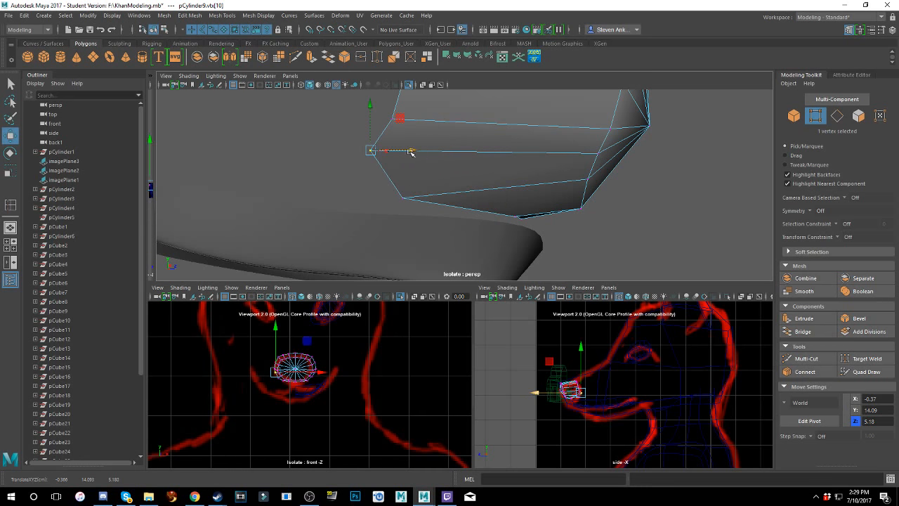
left_click_drag(465, 164, 441, 141, "alt")
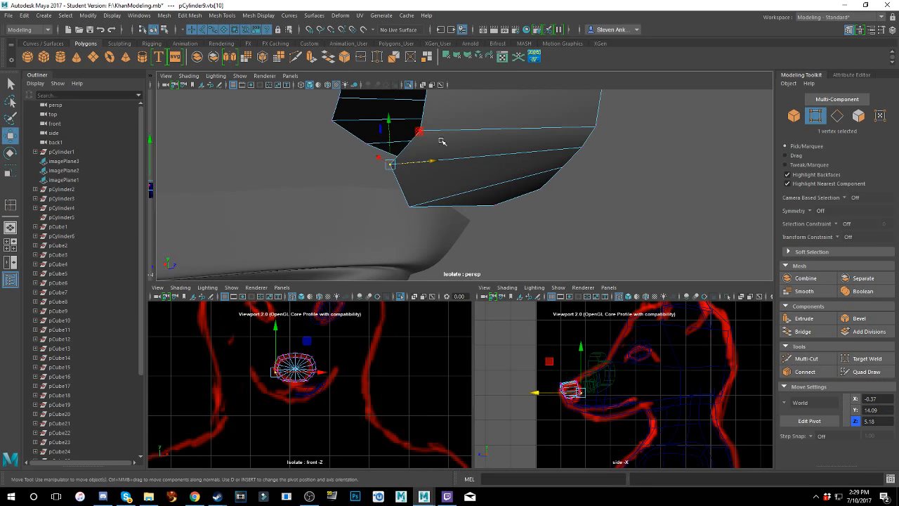
- Undo the side vertex moves and restore the forward move of the four underside rim edges
key("ctrl+z")
key("ctrl+z")
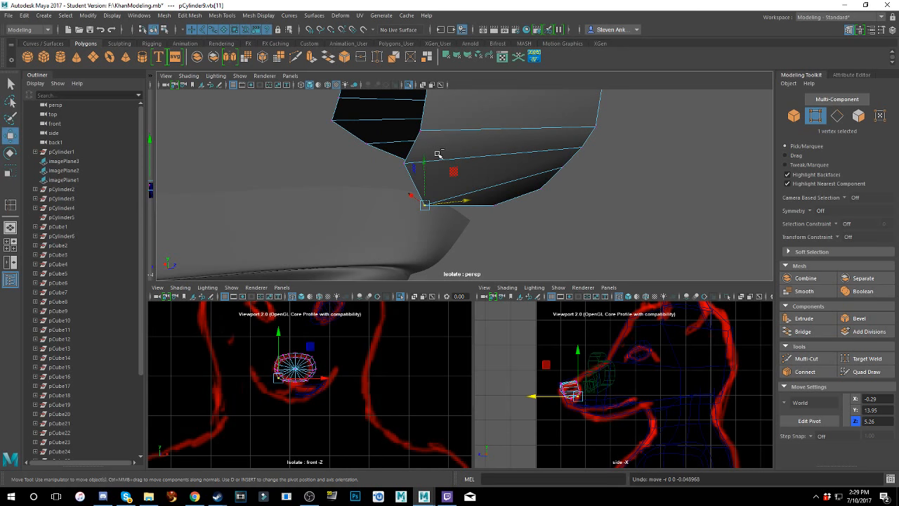
key("ctrl+z")
key("ctrl+z")
key("ctrl+z")
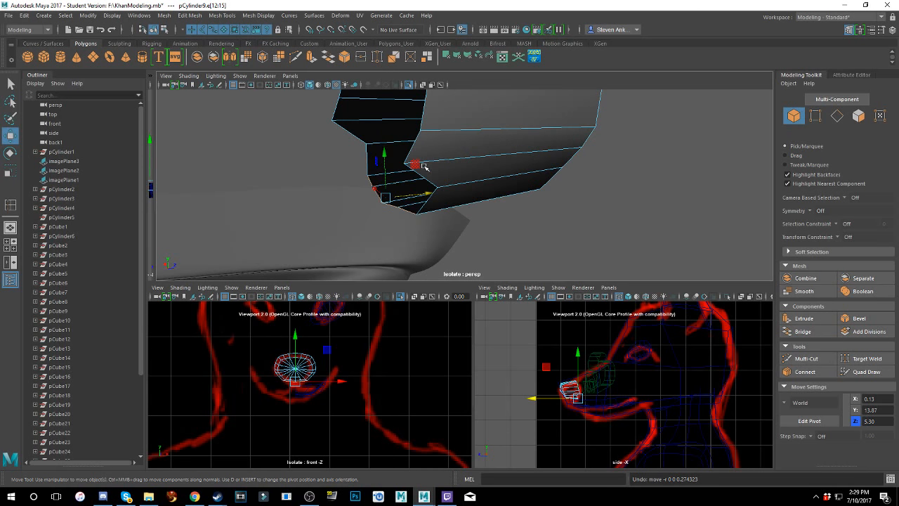
key("shift+z")
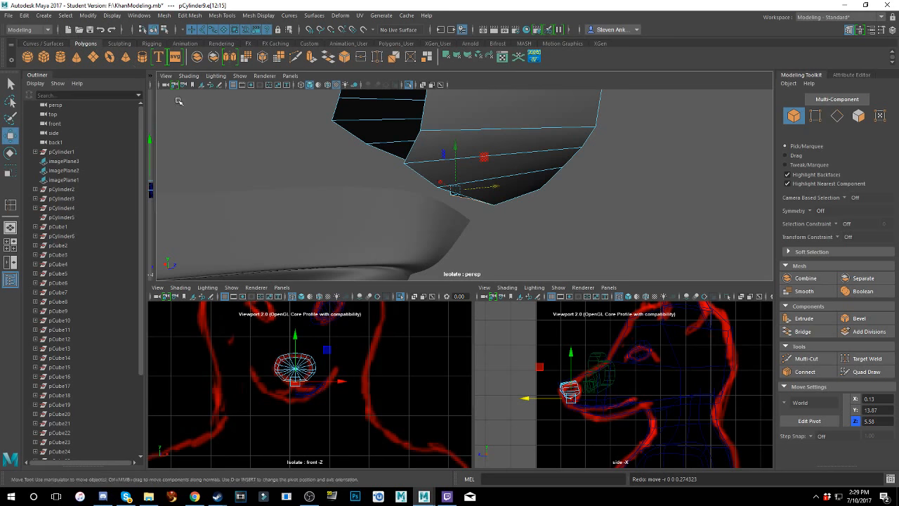
- Switch the nose to vertex editing and select a vertex on the underside of its rear rim
left_click_drag(179, 102, 477, 195, "alt")
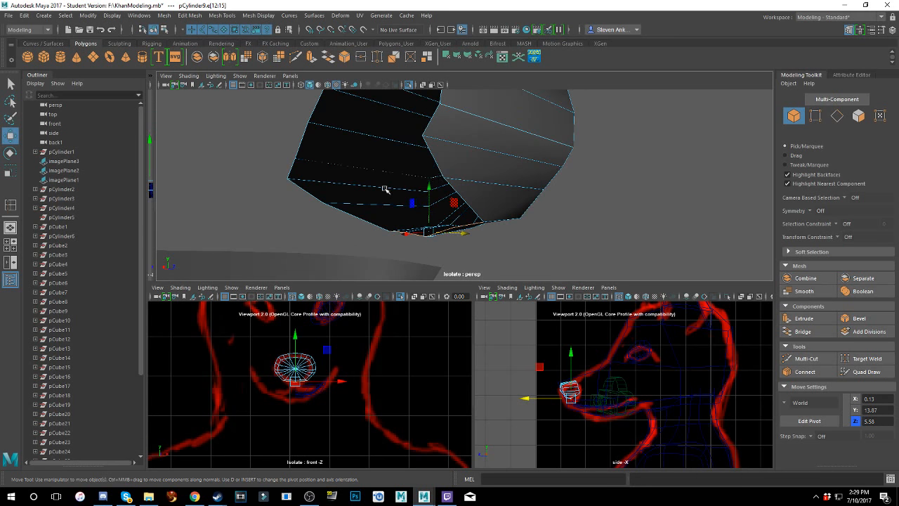
left_click_drag(387, 189, 499, 212, "alt")
right_click(462, 167)
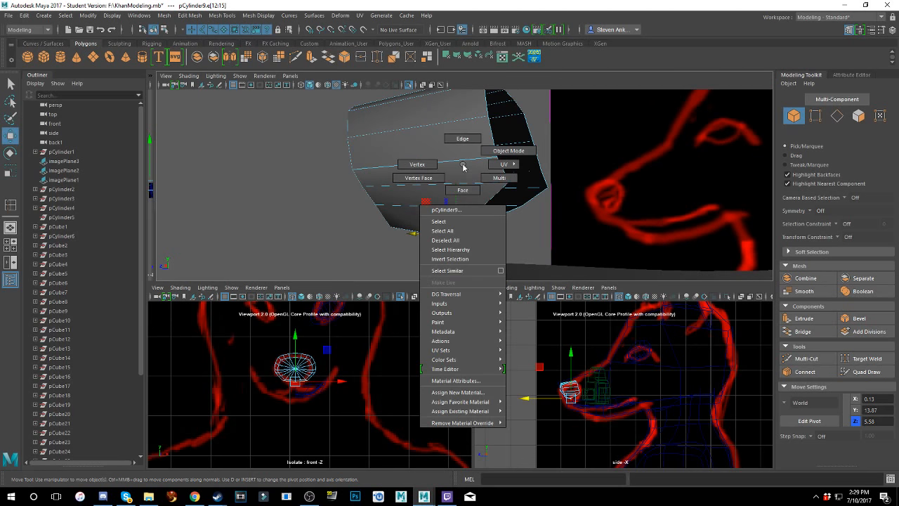
left_click(437, 164)
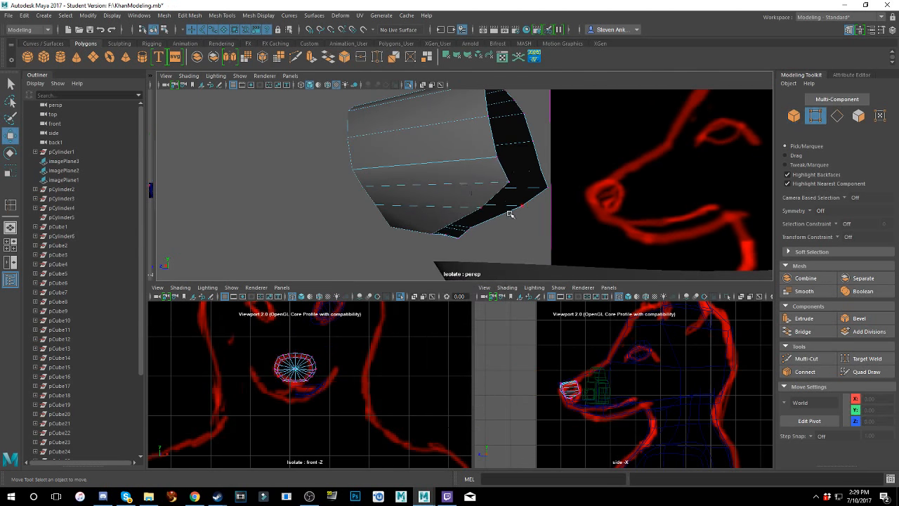
left_click(481, 210)
scroll(483, 208, "up", 2)
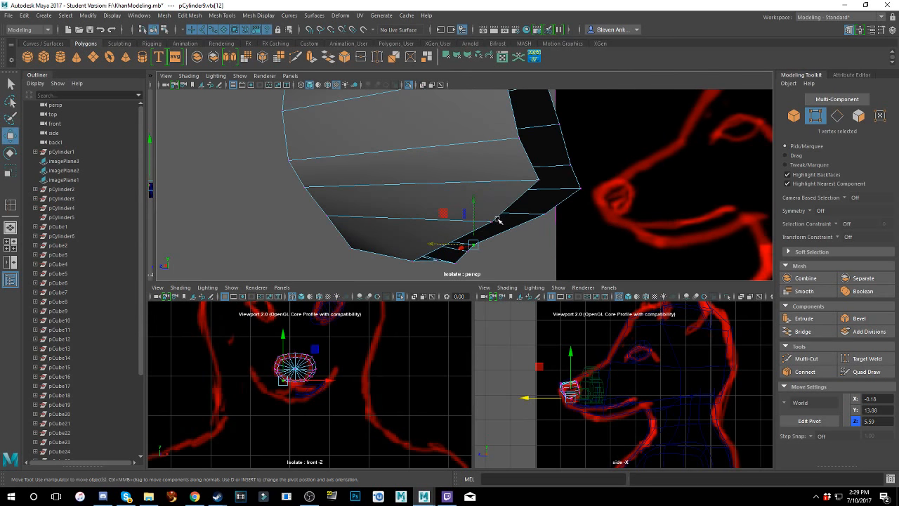
left_click_drag(493, 227, 493, 209, "alt")
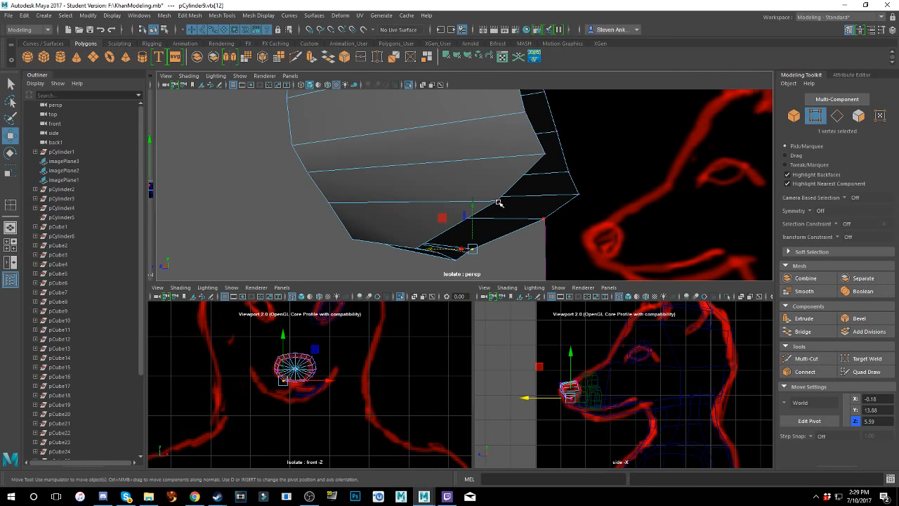
- Select the matching lower side vertices on both sides of the nose's rear rim and move them back to Z 5.19
left_click(523, 212)
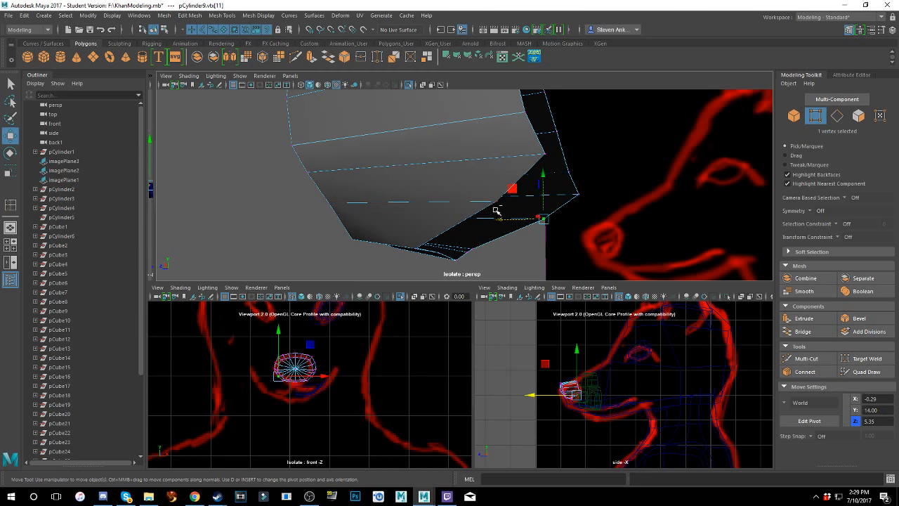
left_click_drag(497, 200, 422, 231, "alt")
left_click(406, 217, "shift")
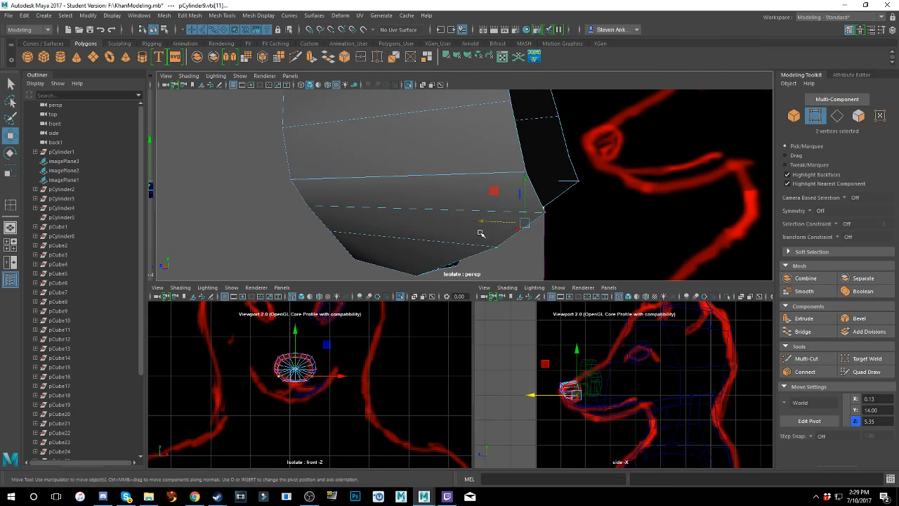
mouse_move(491, 221)
left_mouse_down("alt")
mouse_move(498, 232)
mouse_move(475, 222)
left_mouse_up("alt")
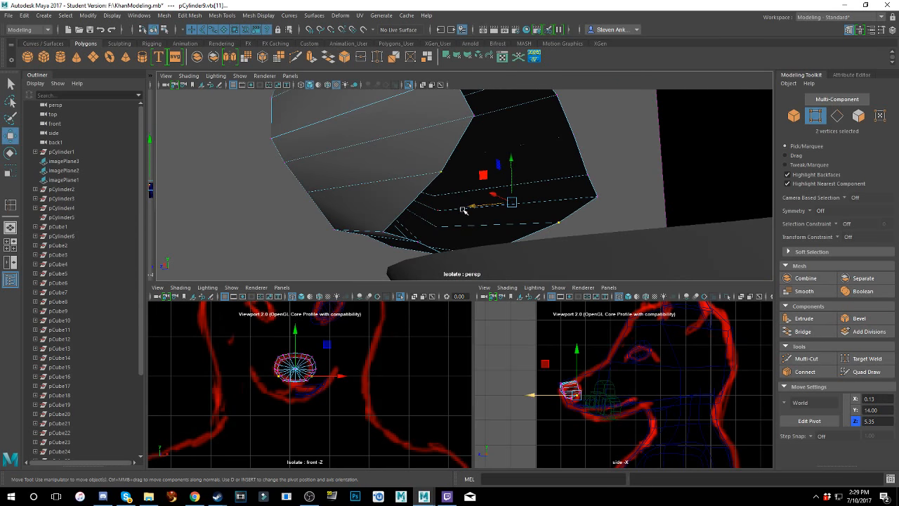
middle_click_drag(473, 209, 517, 211)
left_click_drag(517, 210, 521, 210)
middle_click_drag(478, 155, 482, 206, "alt")
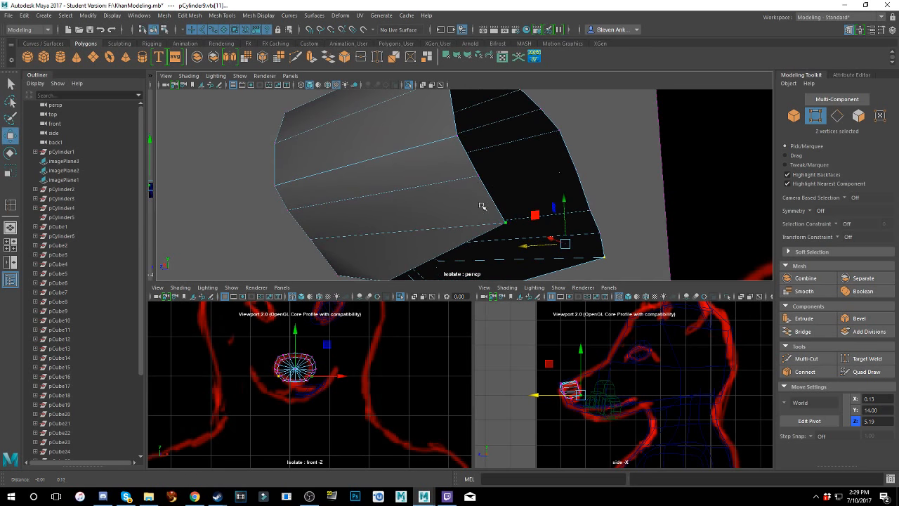
- Select the matching vertices above the lowest side pair on the nose's rear rim and move them back along Z
left_click(474, 178)
left_click_drag(518, 190, 603, 201, "alt")
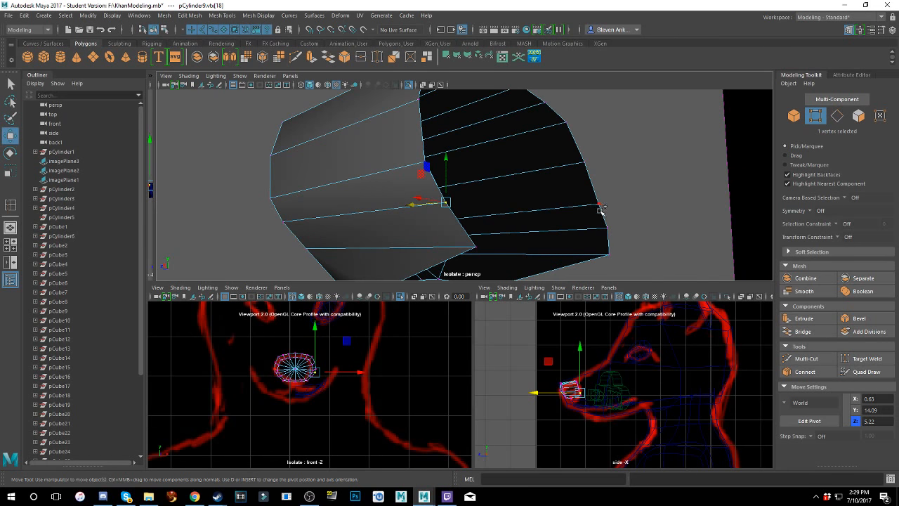
left_click_drag(501, 193, 532, 201, "alt")
left_click(582, 224, "shift")
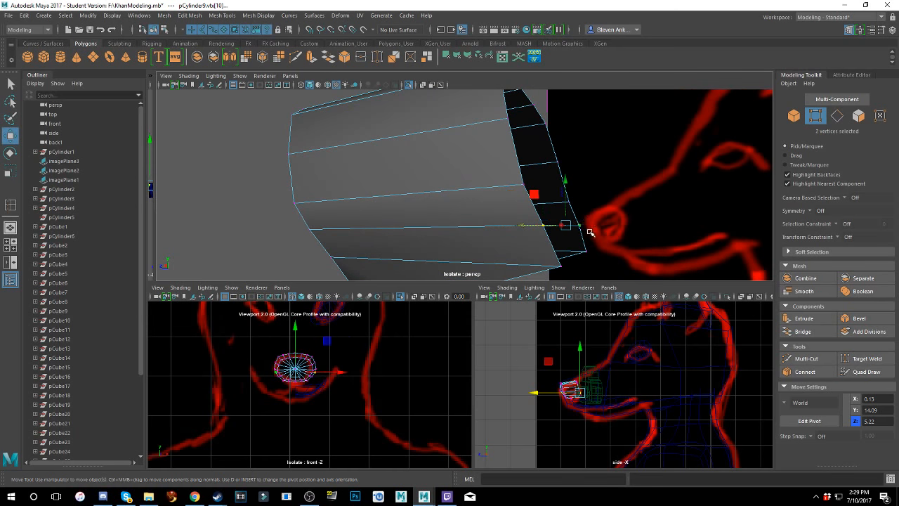
left_click_drag(592, 227, 573, 222, "alt")
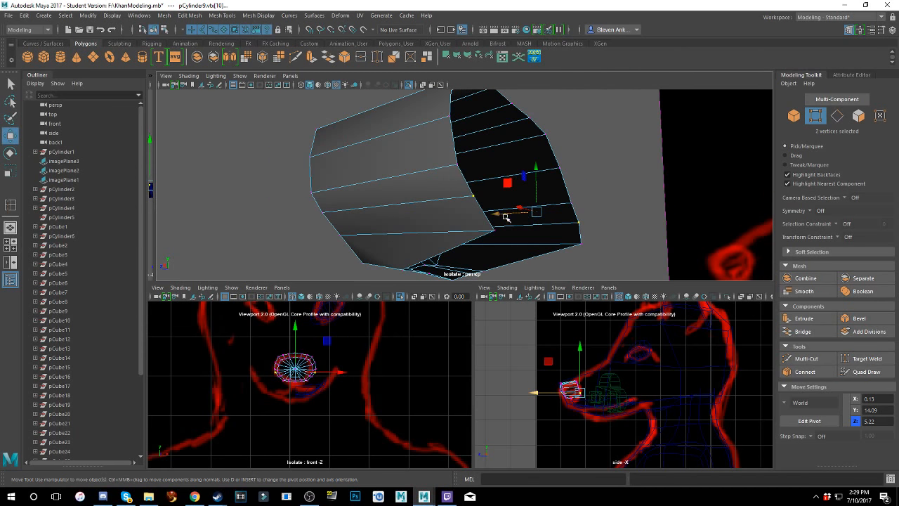
left_click_drag(505, 218, 528, 216)
- Move the next two pairs of side vertices up the nose's rear rim back along Z, placing the upper pair at Z 5.15
left_click(457, 160)
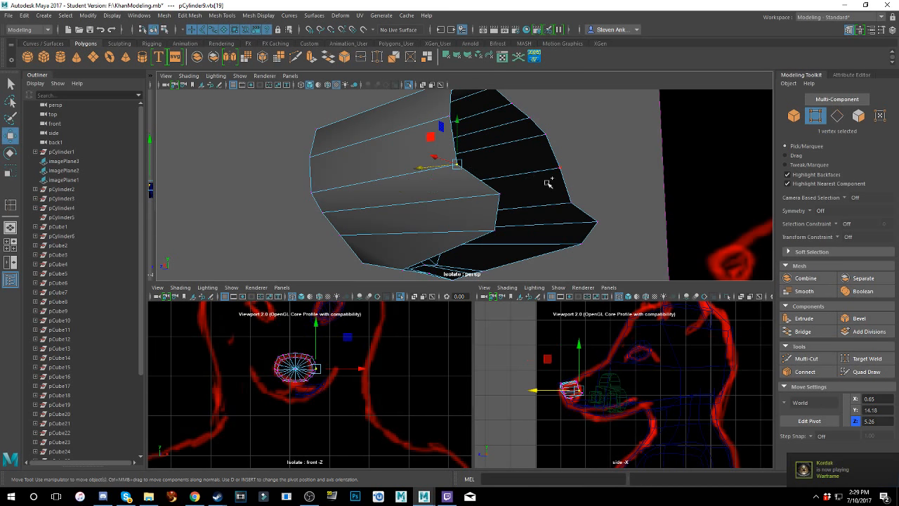
left_click(570, 202, "shift")
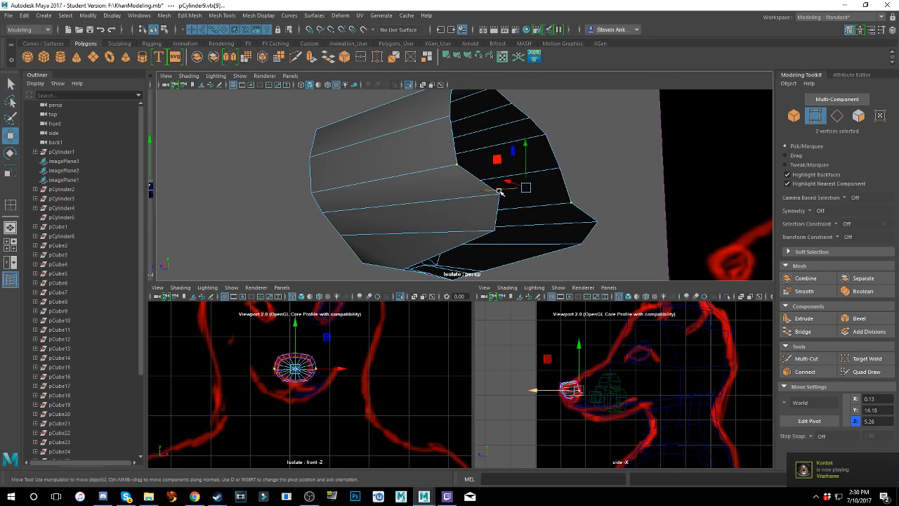
left_click_drag(499, 191, 540, 194)
left_click(451, 116)
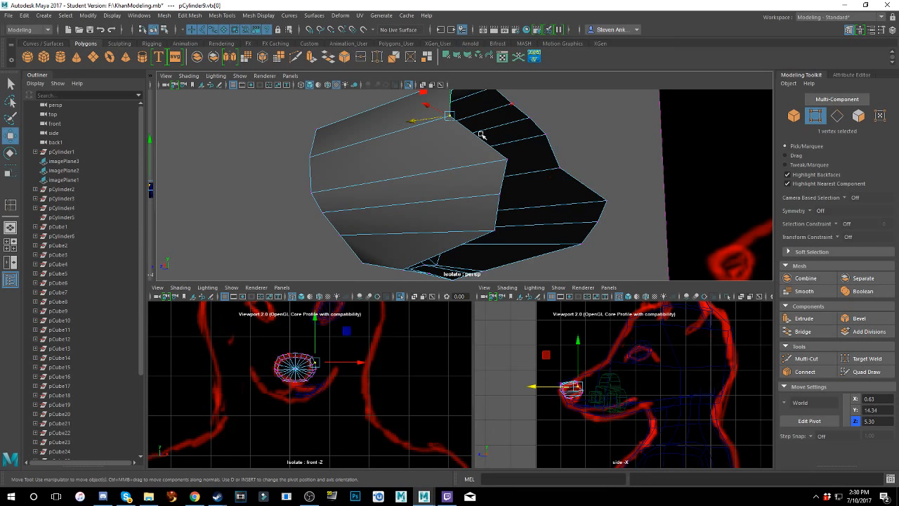
left_click(561, 170, "shift")
left_click_drag(483, 148, 478, 166)
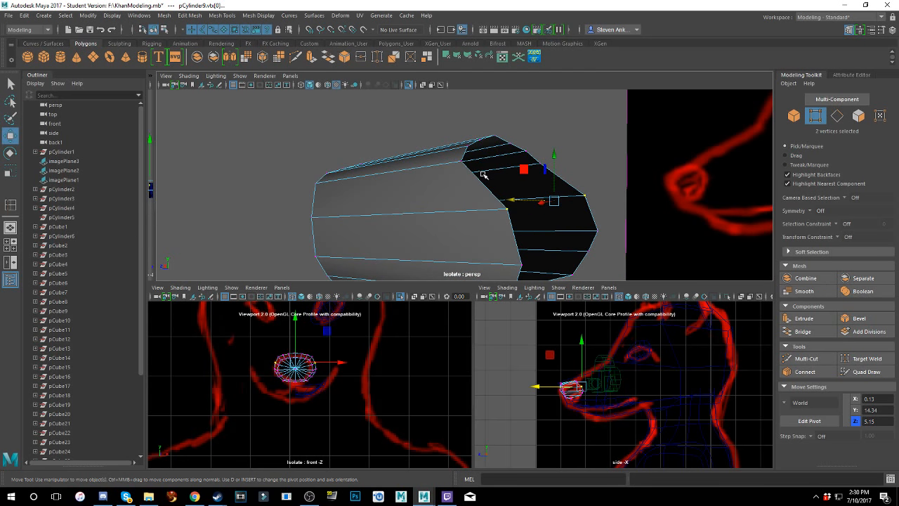
- Switch the nose to edge editing and move the six edges along the top of its rear rim to Y 14.46 and Z 5.22
left_click_drag(489, 173, 445, 209, "alt")
left_click(452, 187)
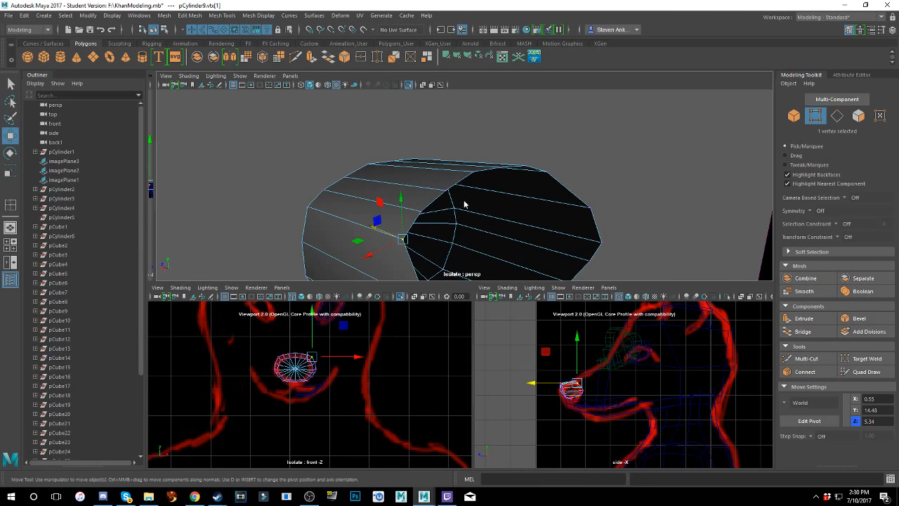
right_click(463, 202)
left_click(462, 175)
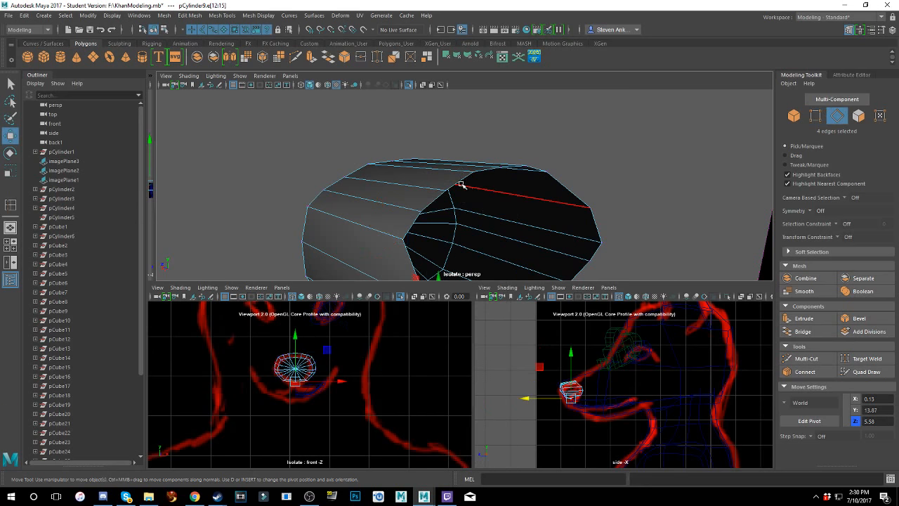
left_click(469, 172)
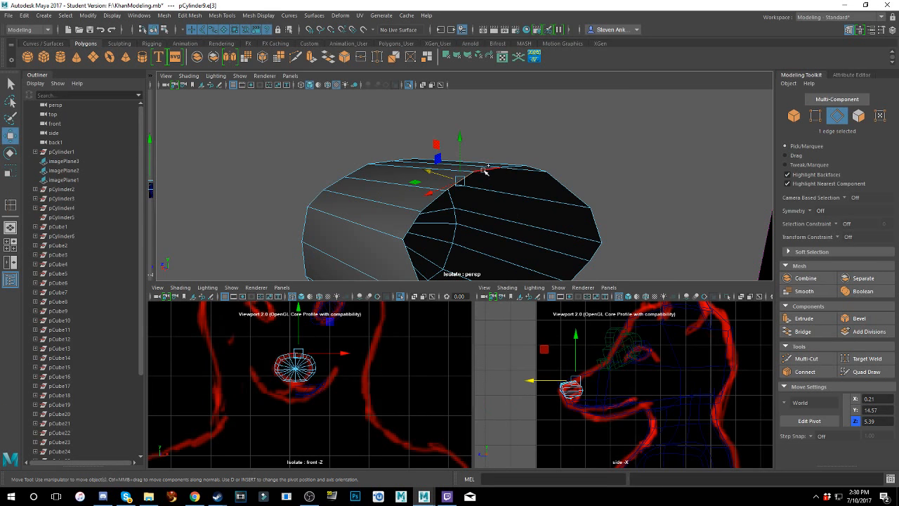
left_click_drag(503, 185, 465, 218, "alt")
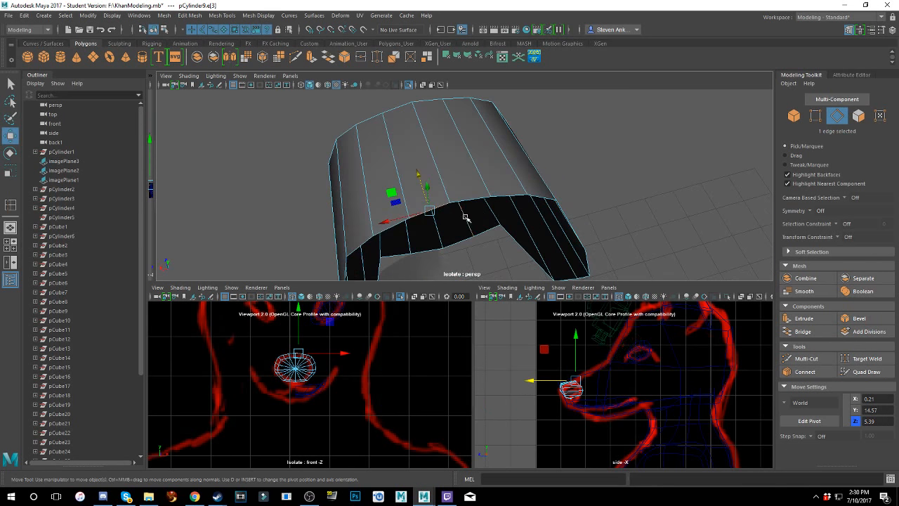
left_click(464, 200, "shift")
left_click(516, 196, "shift")
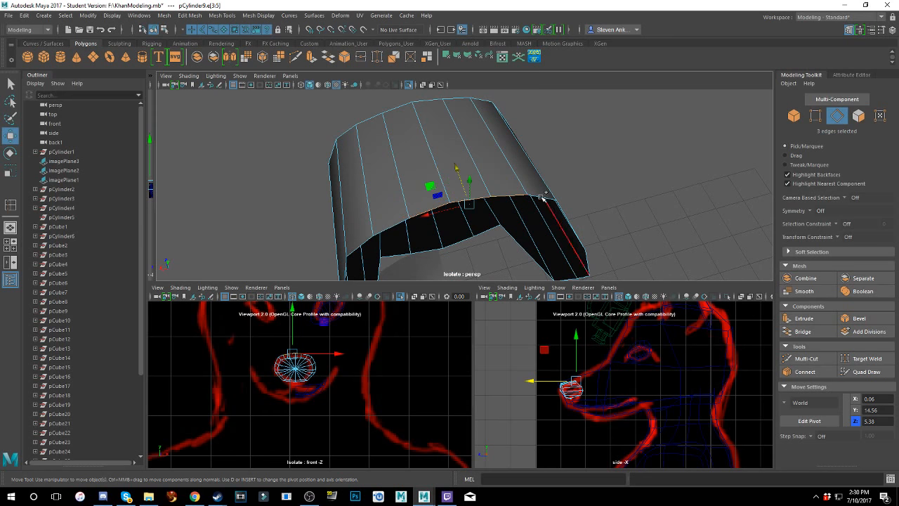
left_click(540, 194, "shift")
left_click(396, 221, "shift")
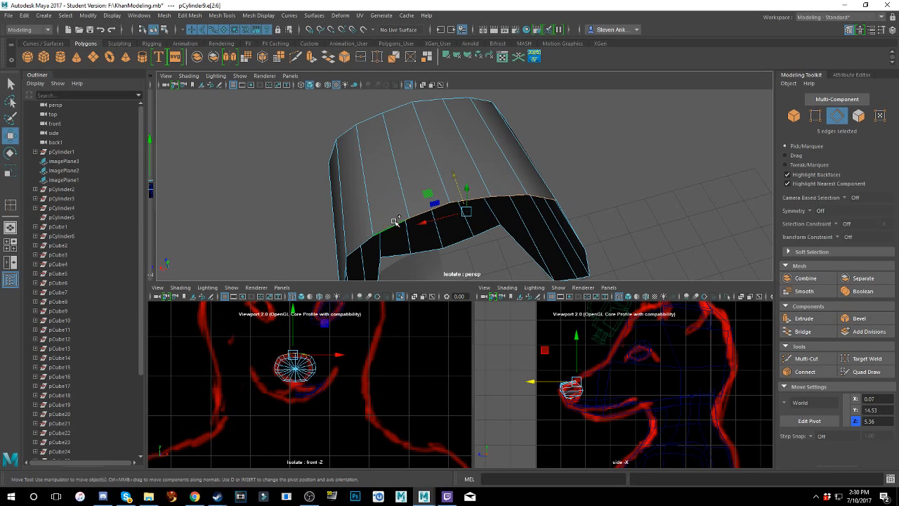
left_click(362, 244, "shift")
left_click_drag(382, 242, 546, 173, "alt")
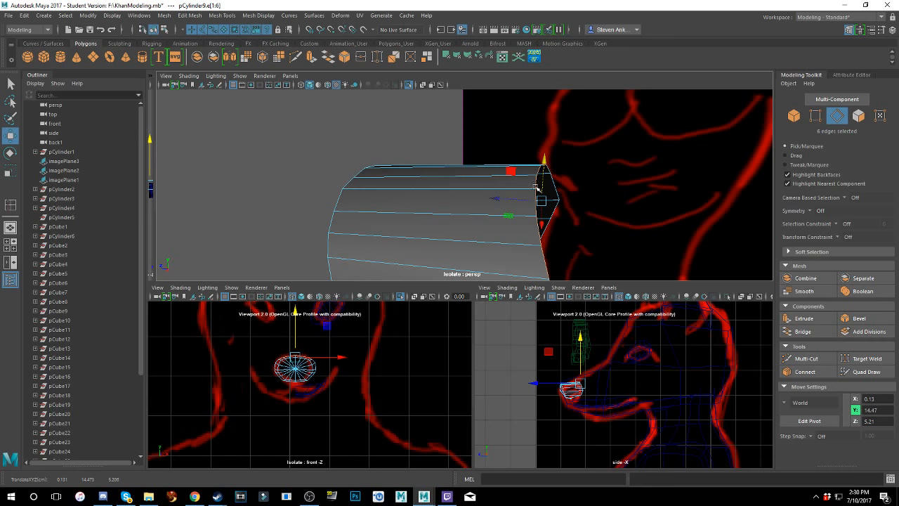
left_click_drag(515, 199, 511, 198)
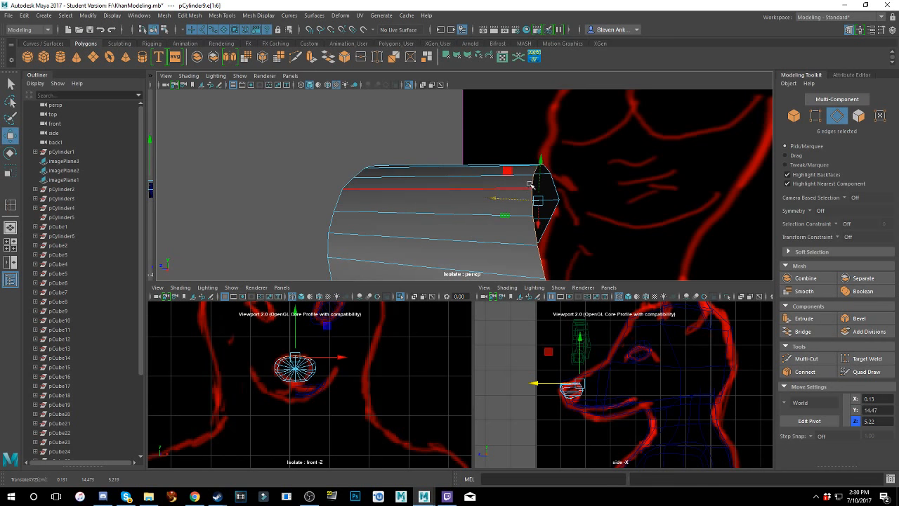
left_click_drag(540, 171, 584, 190)
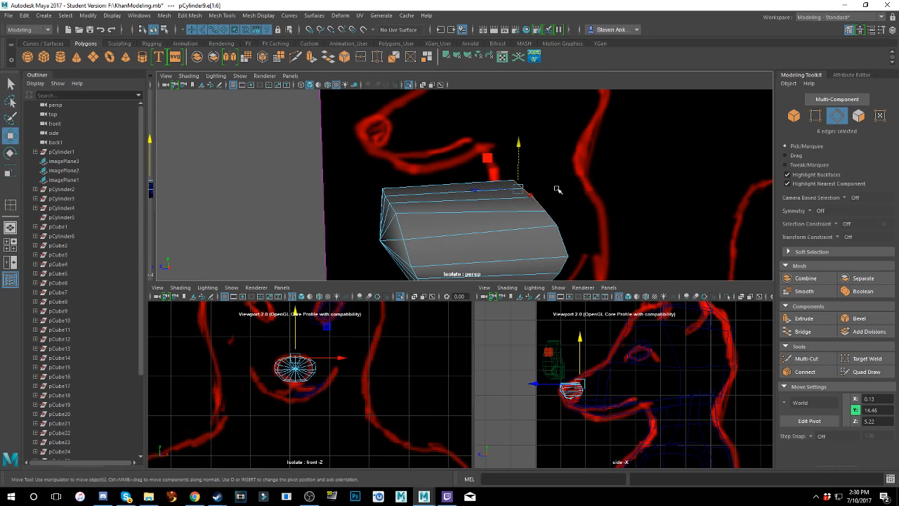
- Select the full edge loop around the nose's front rim and scale it down slightly
left_click_drag(557, 189, 523, 194, "alt")
left_click(532, 199)
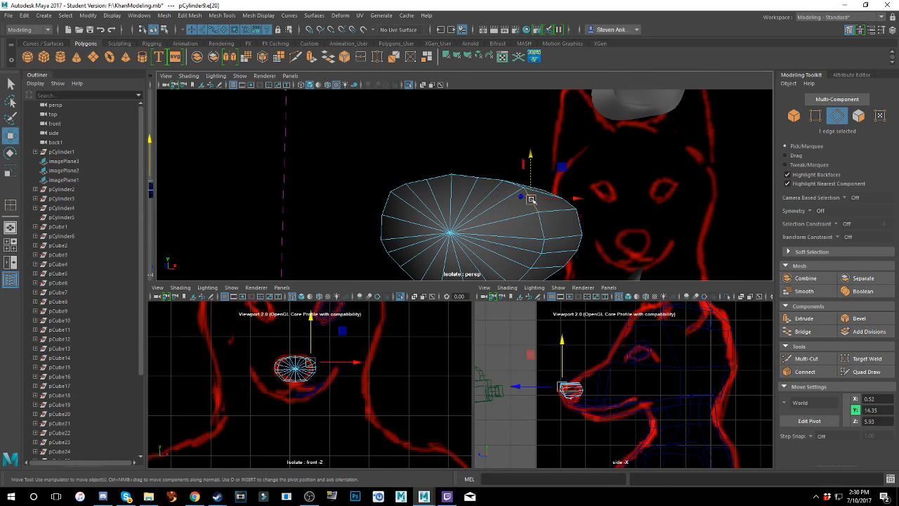
double_click(545, 222)
left_click_drag(545, 222, 479, 265, "alt")
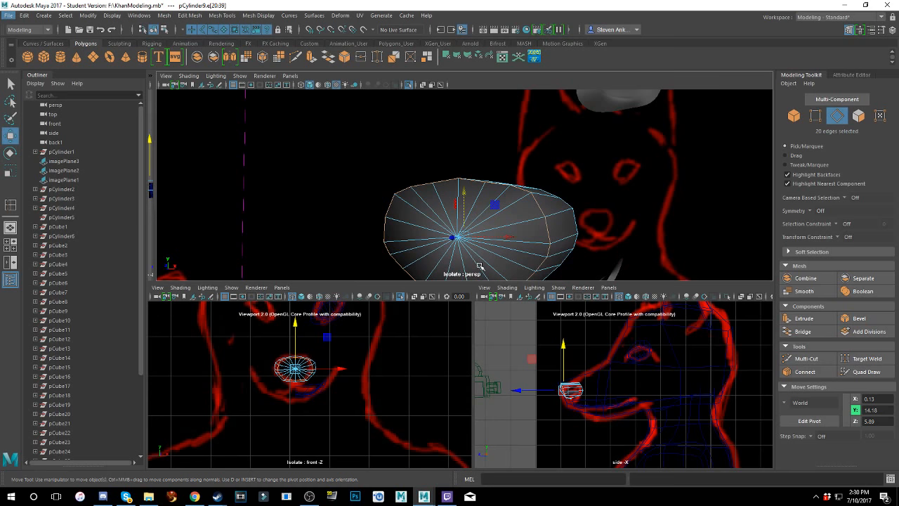
key("r")
left_click_drag(462, 235, 458, 237)
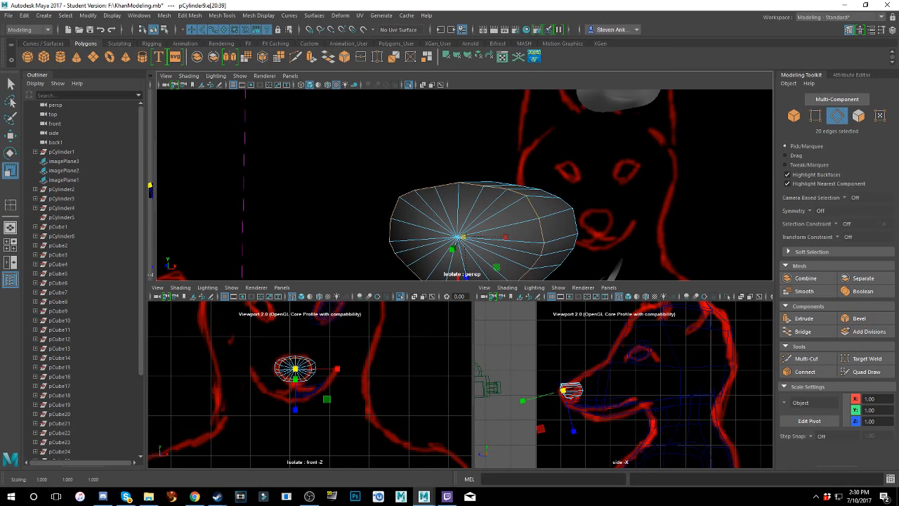
key("alt+Tab")
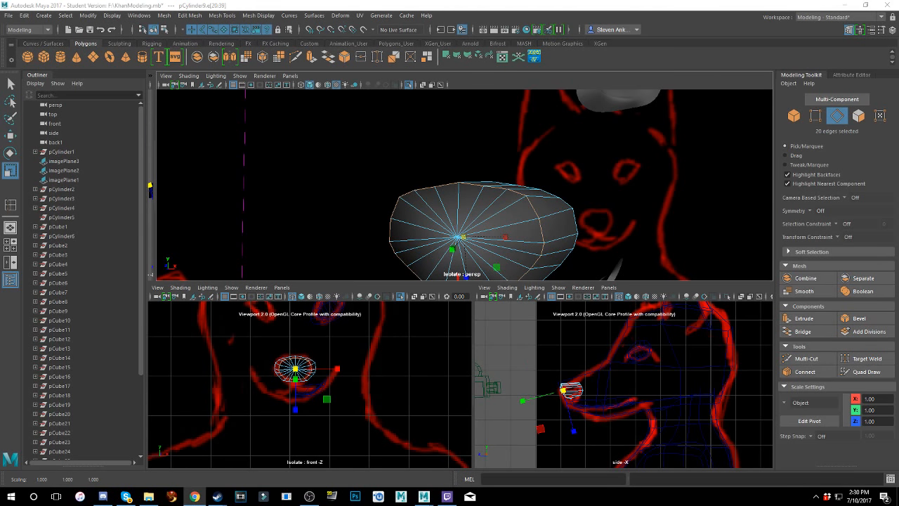
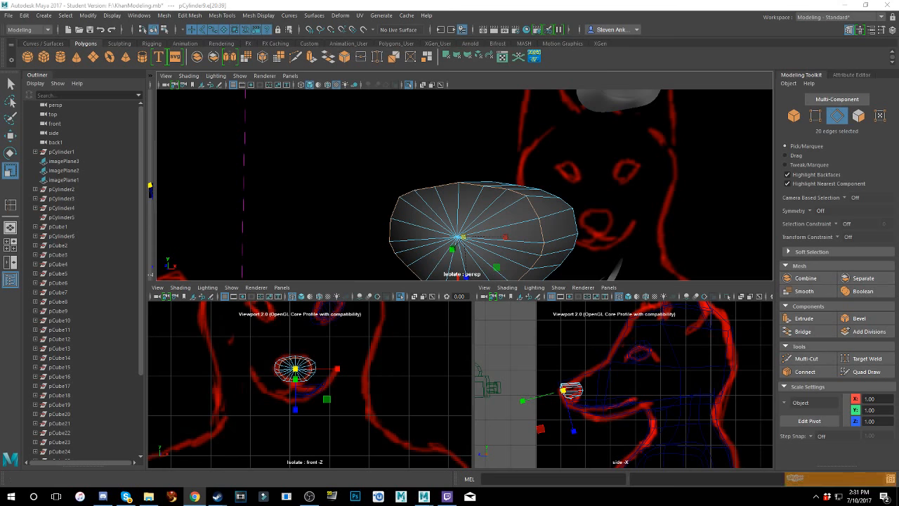
- Insert an edge loop around the nose just behind its front rim
left_click_drag(742, 196, 415, 241, "alt")
middle_click_drag(415, 241, 441, 215, "alt")
left_click(9, 205)
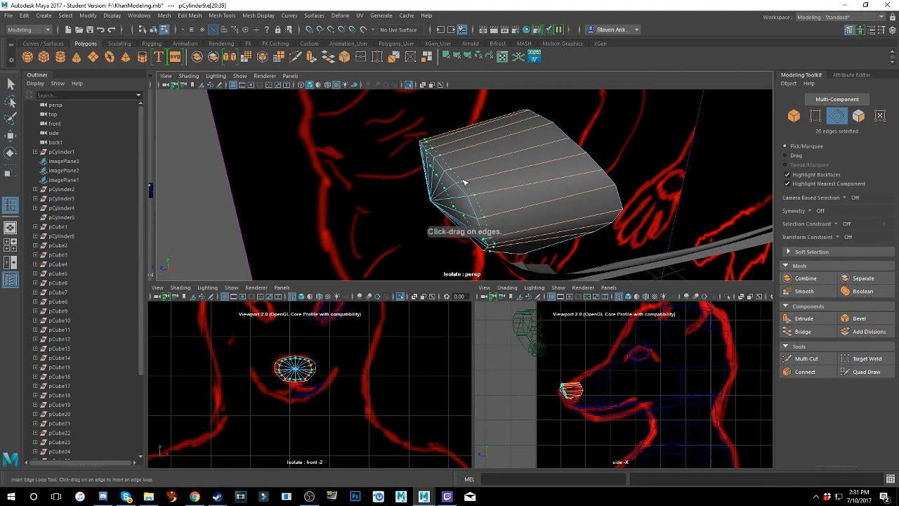
left_click_drag(457, 185, 472, 201, "alt")
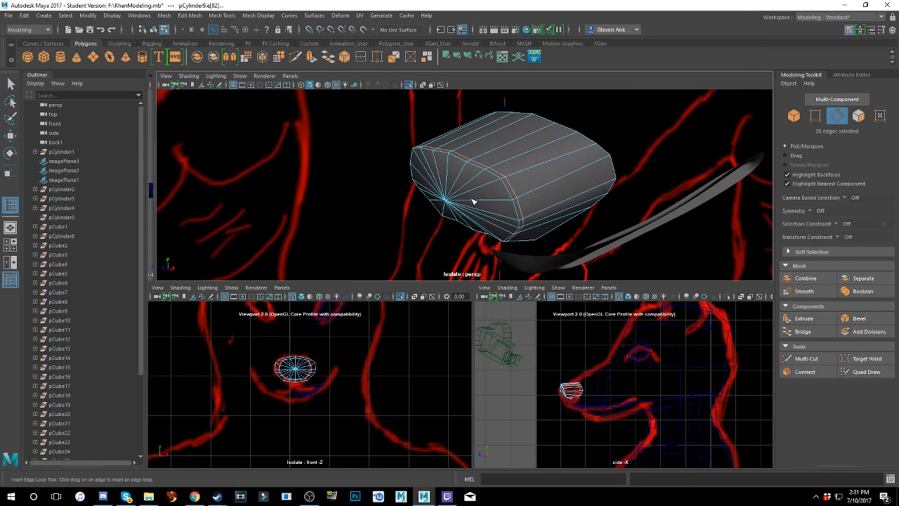
key("w")
- Select the nose's front rim edge loop with the Scale tool and check the nose in smooth preview
right_click(495, 174)
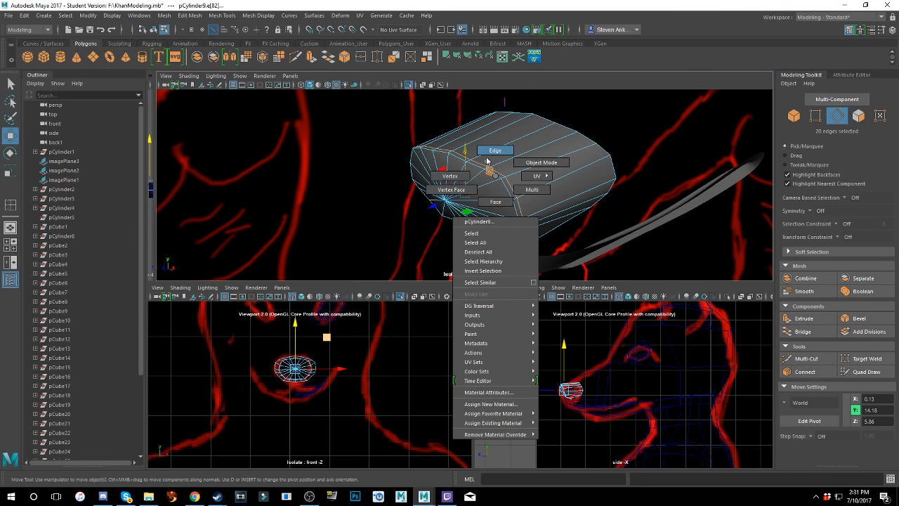
right_click_drag(487, 161, 488, 158)
left_click(505, 188)
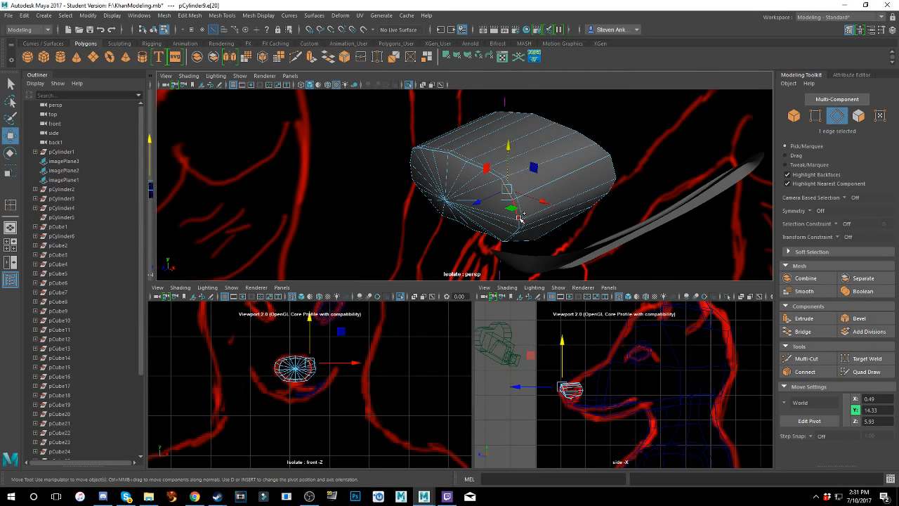
double_click(521, 218)
left_click_drag(469, 220, 463, 188, "alt")
key("r")
key("3")
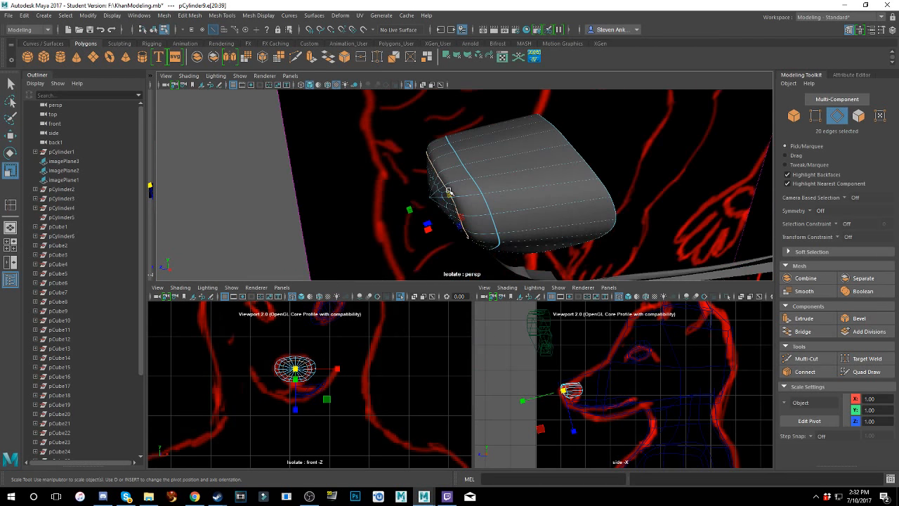
key("1")
- Insert an edge loop around the nose just in front of its rear rim
middle_click_drag(544, 189, 415, 163, "alt")
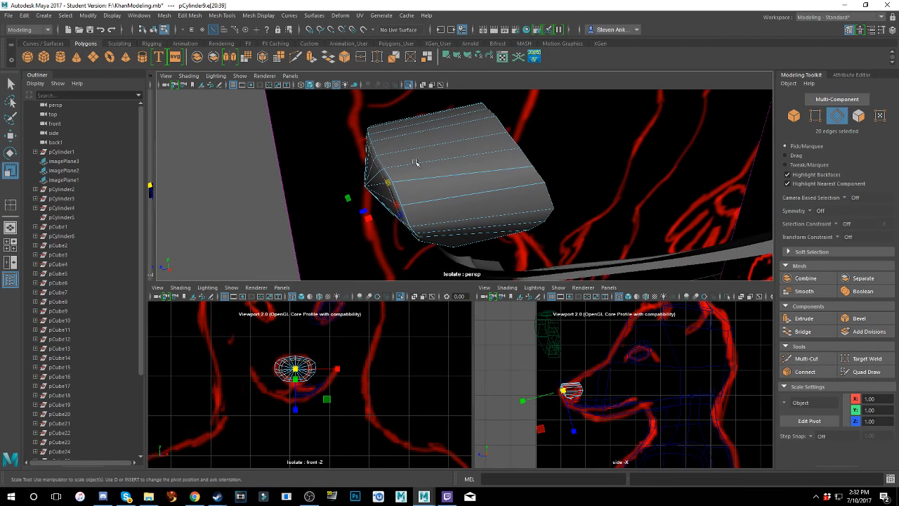
left_click(12, 204)
left_click_drag(501, 171, 484, 160)
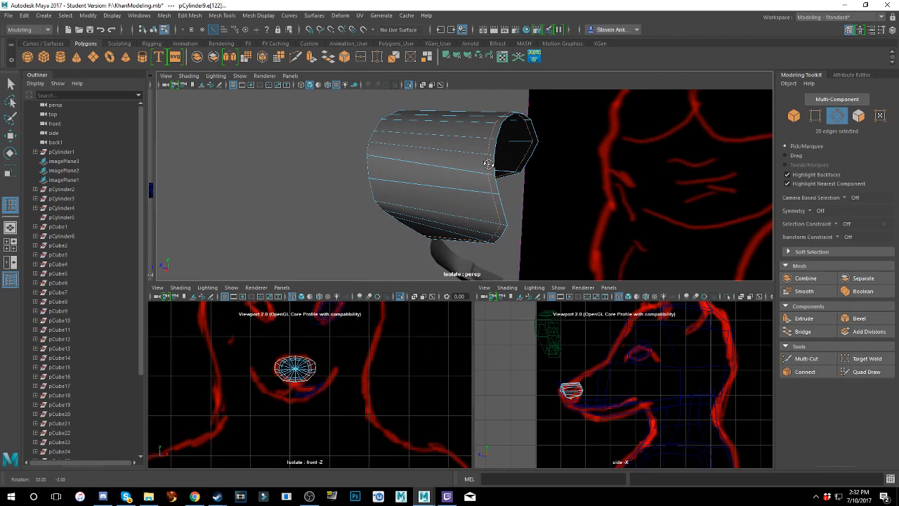
- Select the full edge loop of the nose's open rear rim and scale it slightly inward
right_click(484, 159)
left_click(485, 131)
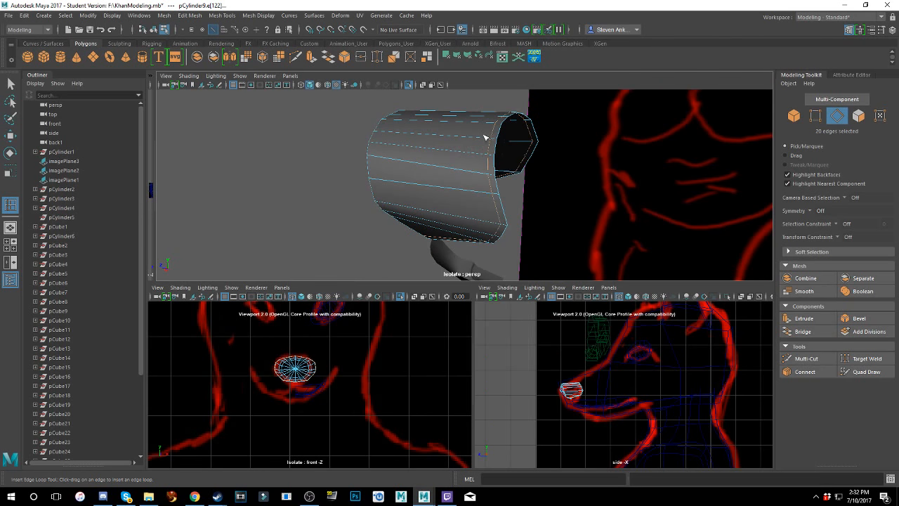
key("w")
left_click(497, 187)
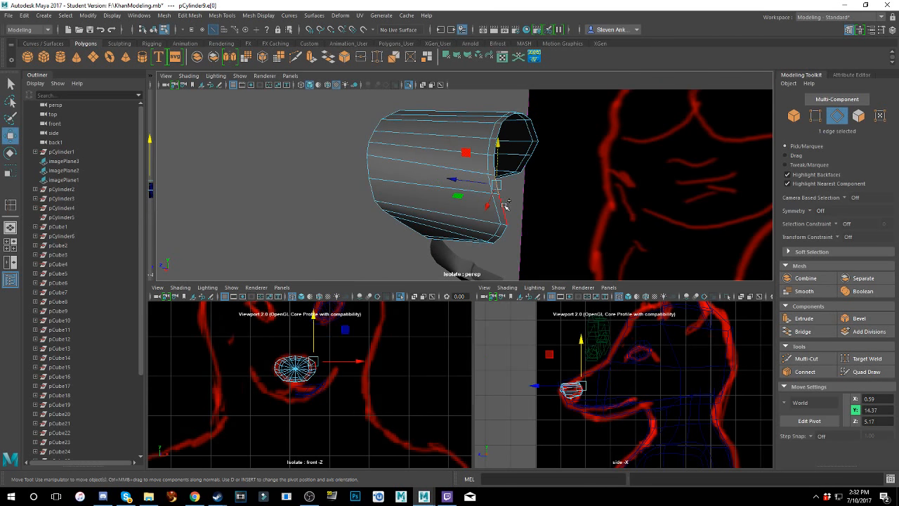
double_click(502, 205)
key("r")
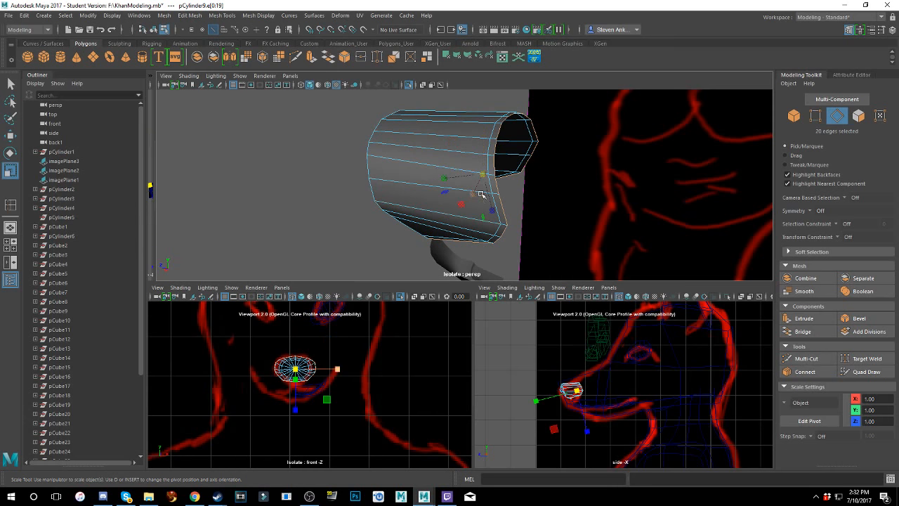
left_click_drag(483, 175, 477, 176)
- Select the four narrow faces along the lower edge of the nose's rear rim
left_click_drag(523, 208, 496, 185, "alt")
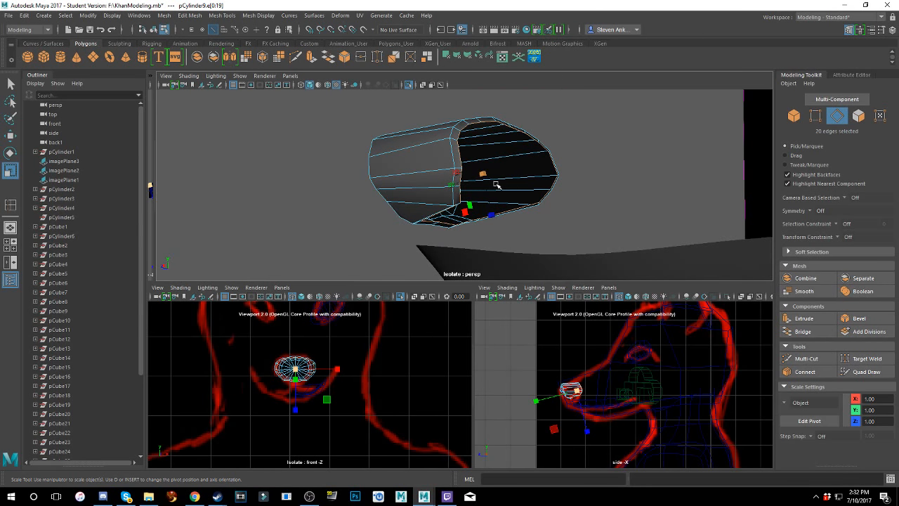
left_click_drag(488, 186, 571, 187, "alt")
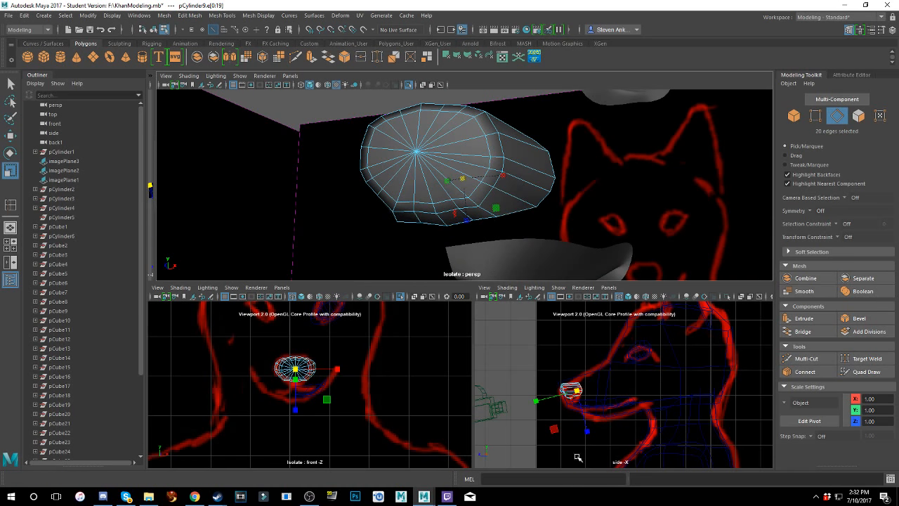
scroll(600, 414, "up", 4)
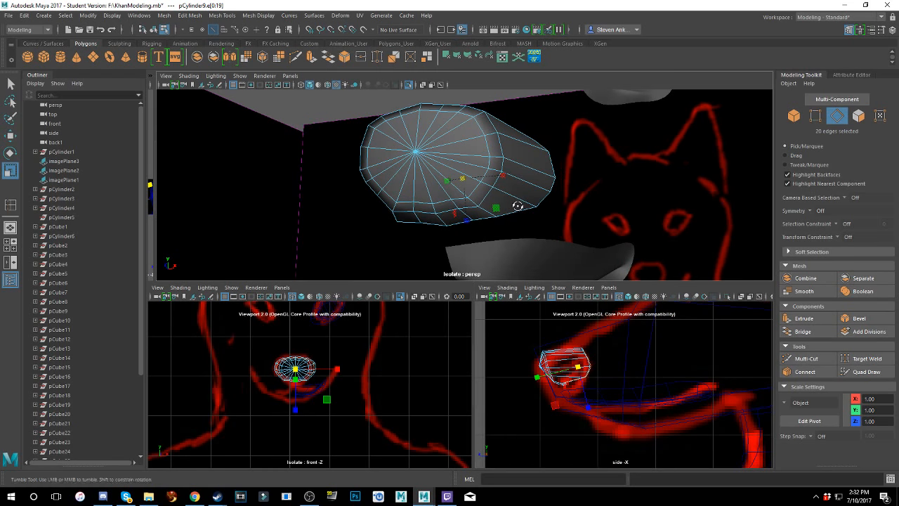
mouse_move(488, 219)
left_mouse_down("alt")
mouse_move(509, 218)
mouse_move(485, 220)
left_mouse_up("alt")
right_click_drag(467, 223, 467, 247)
left_click_drag(467, 247, 495, 186, "alt")
left_click(474, 184)
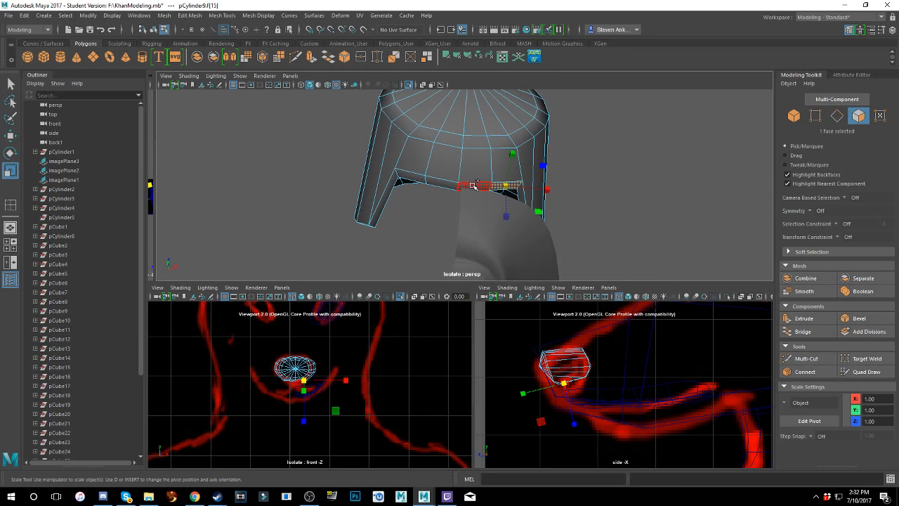
left_click(453, 182, "shift")
left_click(432, 179, "shift")
left_click(411, 176, "shift")
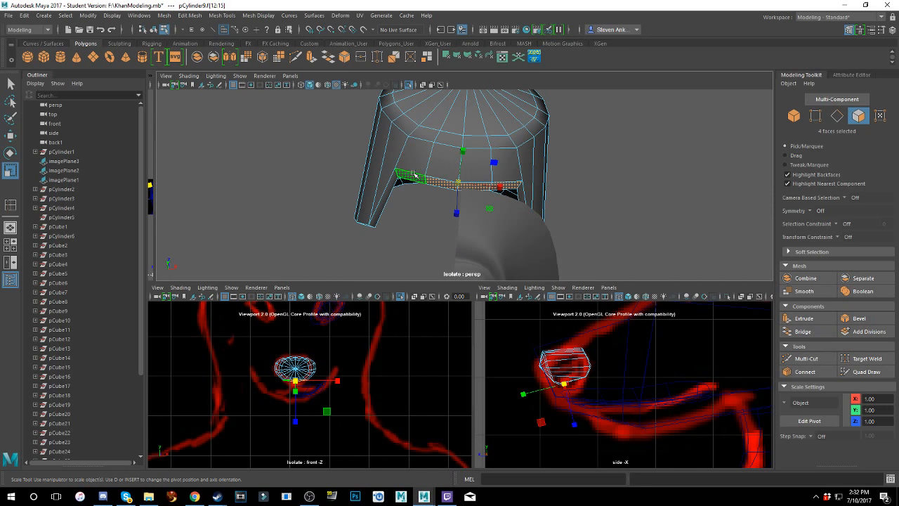
- Add the four faces in front of the selected lower rim faces and try to move all eight downward
key("w")
left_click(421, 156, "shift")
left_click(442, 160, "shift")
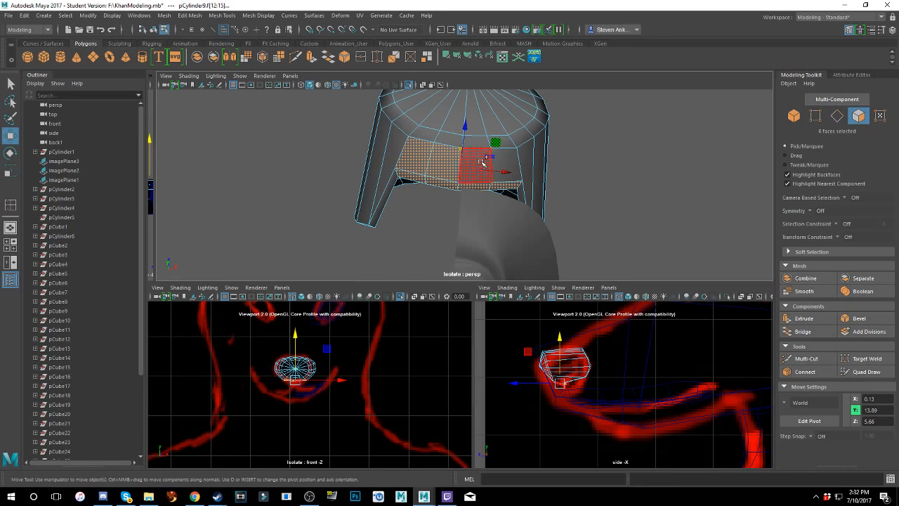
left_click(482, 163, "shift")
left_click(504, 165, "shift")
left_click_drag(504, 165, 485, 179, "alt")
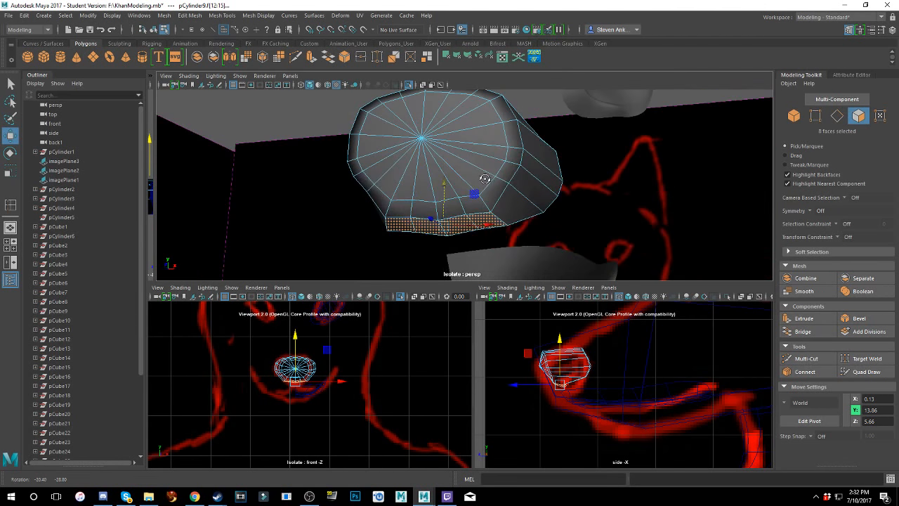
key("ctrl+z")
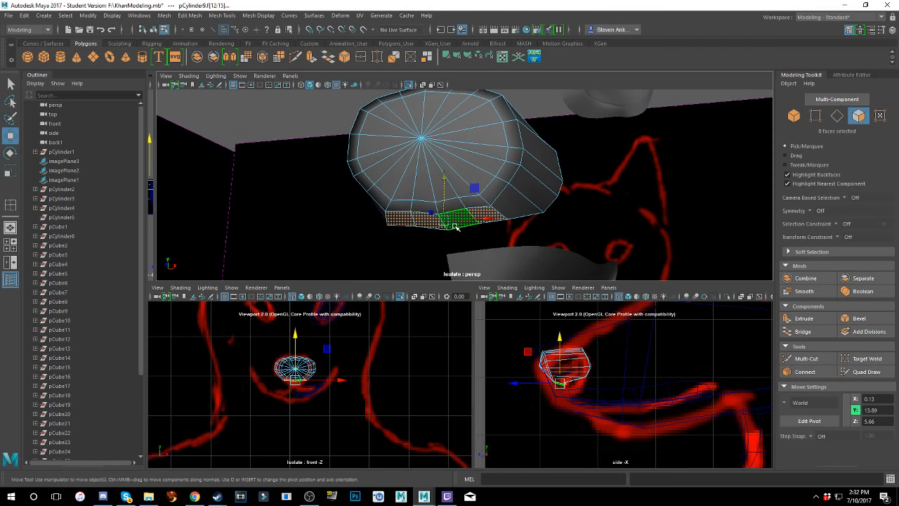
- Select the four middle faces on the nose's underside and move them slightly downward to Y 13.86
left_click(455, 226)
mouse_move(455, 226)
left_mouse_down("alt")
mouse_move(482, 203)
mouse_move(478, 190)
mouse_move(467, 228)
left_mouse_up("alt")
left_click(469, 189, "shift")
left_click(441, 190, "shift")
left_click(438, 177, "shift")
left_click_drag(436, 184, 476, 163)
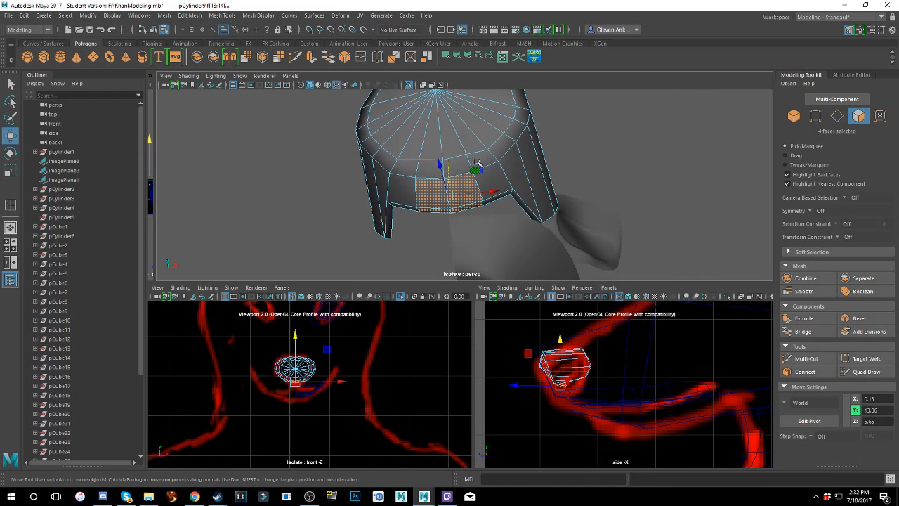
- Select the centre edges of the nose's underside and raise them slightly to flatten the middle
right_click_drag(464, 160, 453, 203)
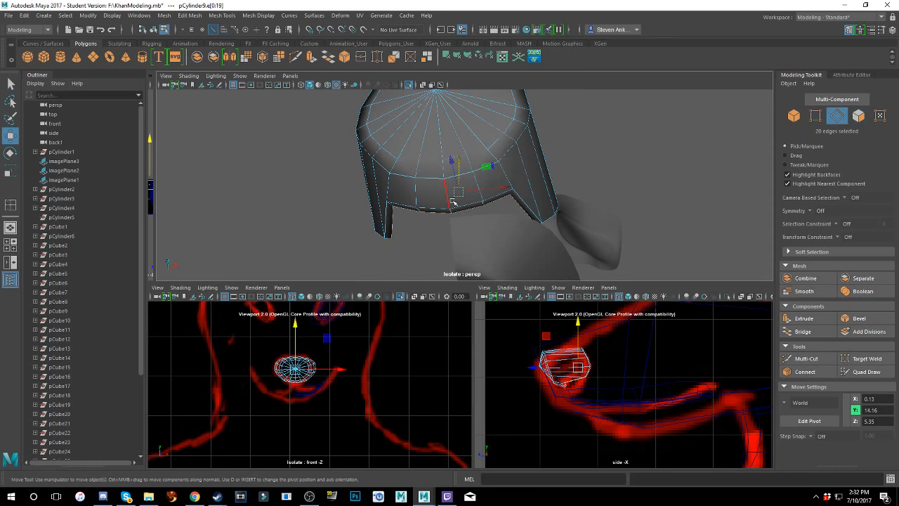
left_click(447, 198)
left_click(451, 210, "shift")
left_click_drag(452, 211, 464, 161, "alt")
right_click(464, 159)
right_click_drag(465, 159, 462, 184)
left_click_drag(461, 201, 452, 182, "alt")
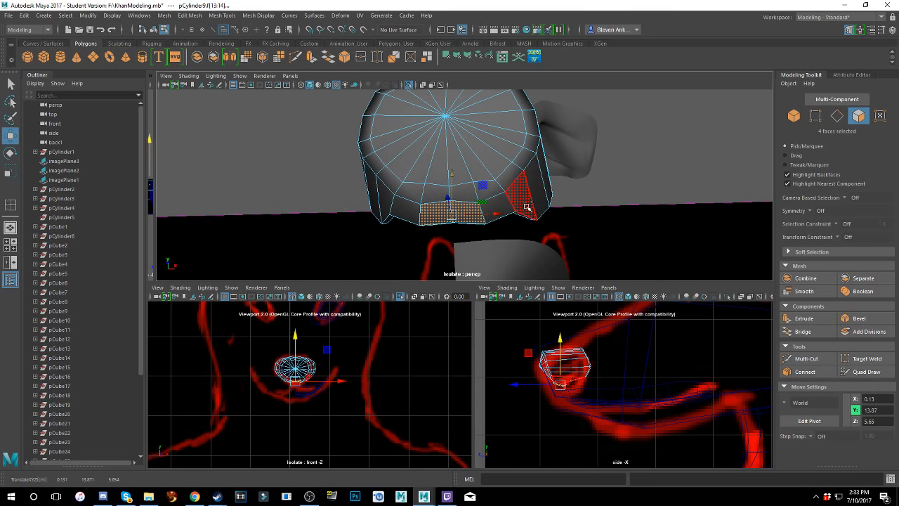
- Extend the underside face selection to both neighbouring sides and move the eight faces down to Y 13.82
left_click(507, 207, "shift")
left_click(412, 214, "shift")
left_click_drag(421, 235, 422, 203, "alt")
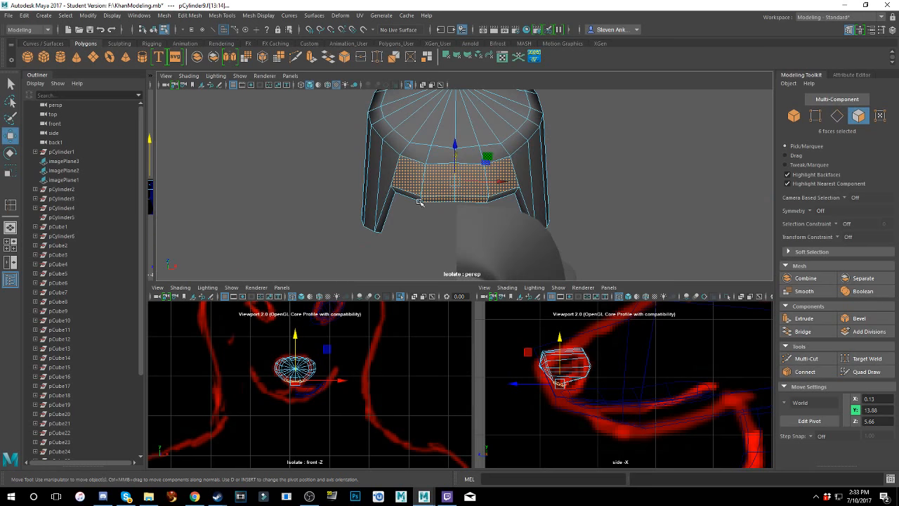
left_click(502, 195, "shift")
left_click_drag(501, 194, 465, 202, "alt")
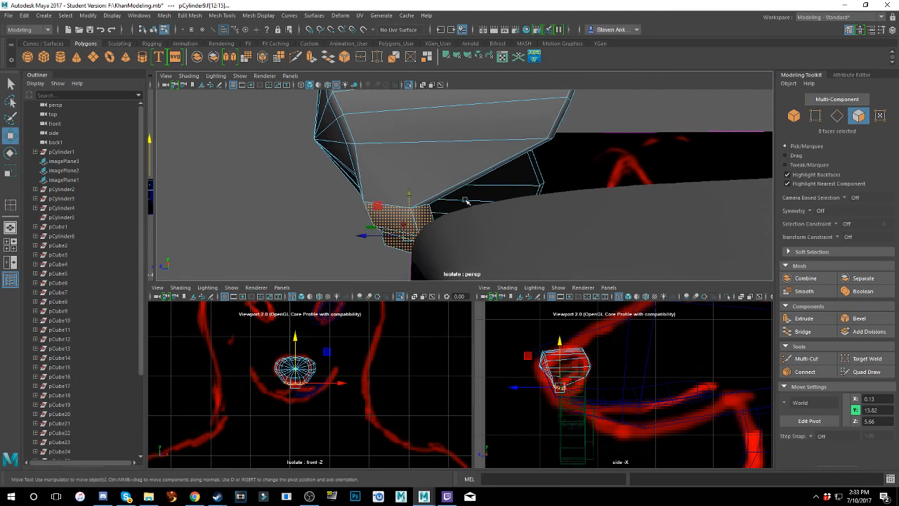
- Select the two edges at the bottom of the nose's rear rim and move them along Z to 5.37
right_click_drag(423, 210, 414, 184)
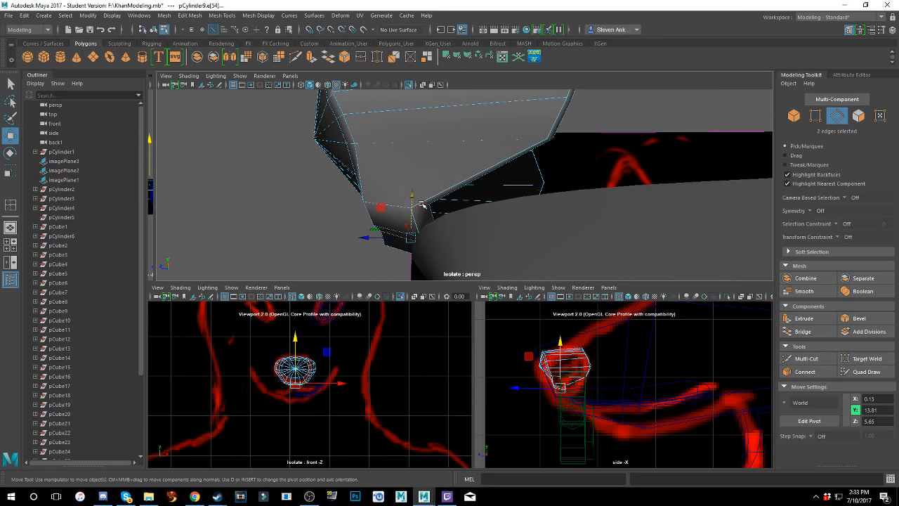
left_click(424, 205)
left_click_drag(482, 233, 311, 238, "alt")
left_click_drag(528, 223, 610, 233, "alt")
left_click_drag(400, 230, 479, 184)
left_click(487, 197)
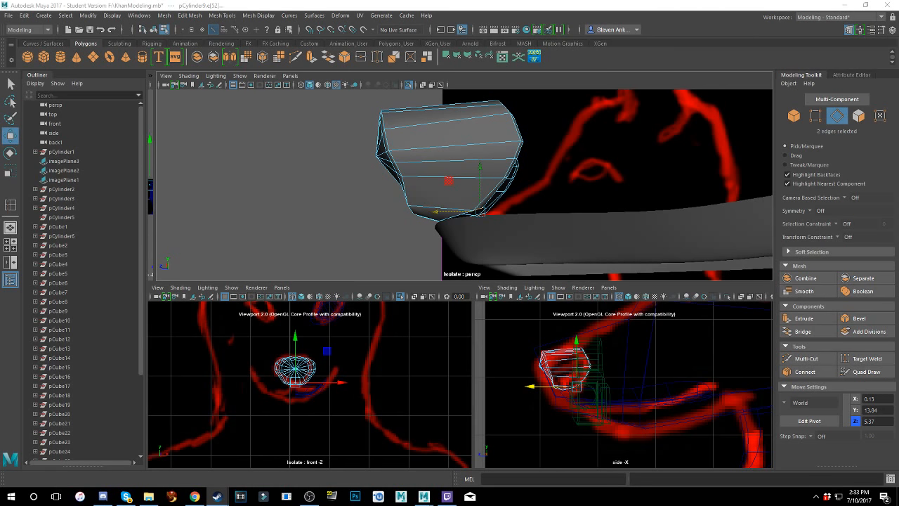
- Select the remaining bottom edges of the nose's open rear rim
left_click_drag(496, 159, 588, 106, "alt")
scroll(495, 163, "up", 2)
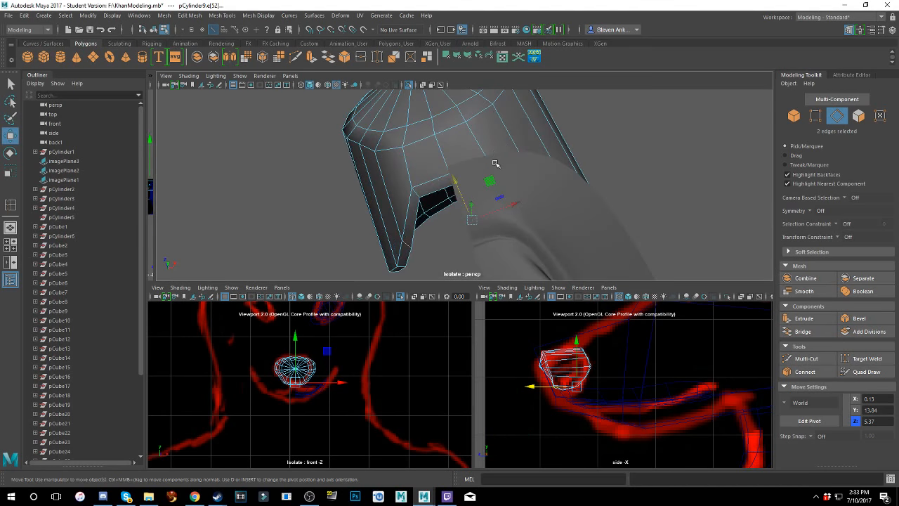
left_click_drag(495, 163, 457, 233, "alt")
left_click_drag(466, 270, 458, 193, "alt")
left_click(503, 219)
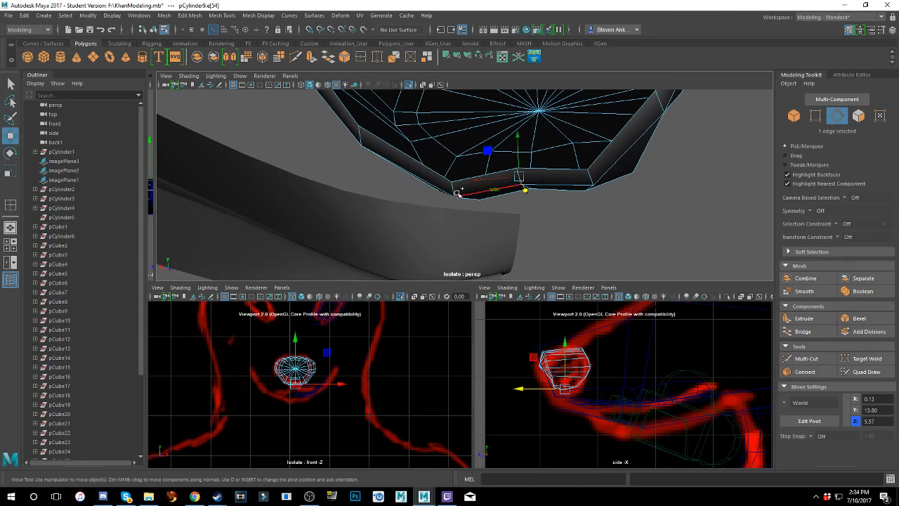
left_click(454, 190, "shift")
left_click(593, 177, "shift")
- Insert an edge loop around the nose close to its front rim
left_click_drag(589, 178, 466, 199, "alt")
left_click(9, 206)
left_click(469, 165)
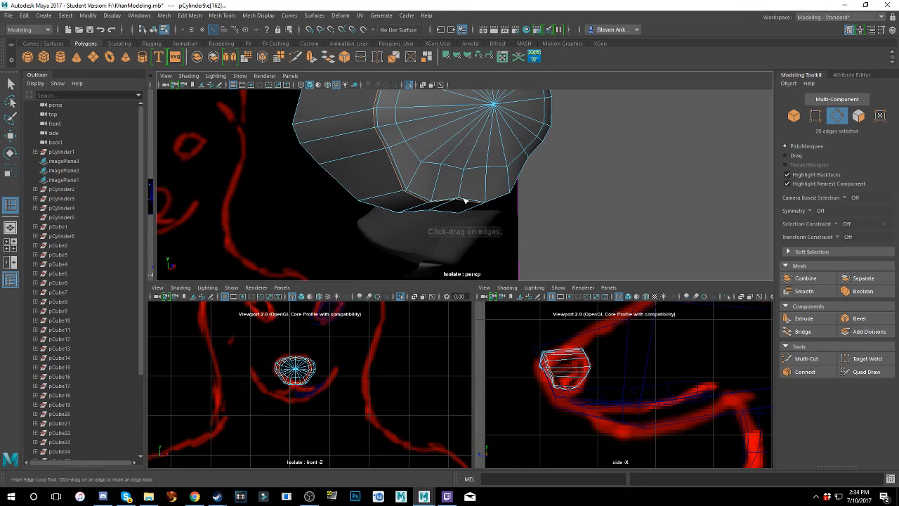
- Check the nose in wireframe and scale the new front edge loop slightly outward
scroll(472, 200, "down", 4)
key("4")
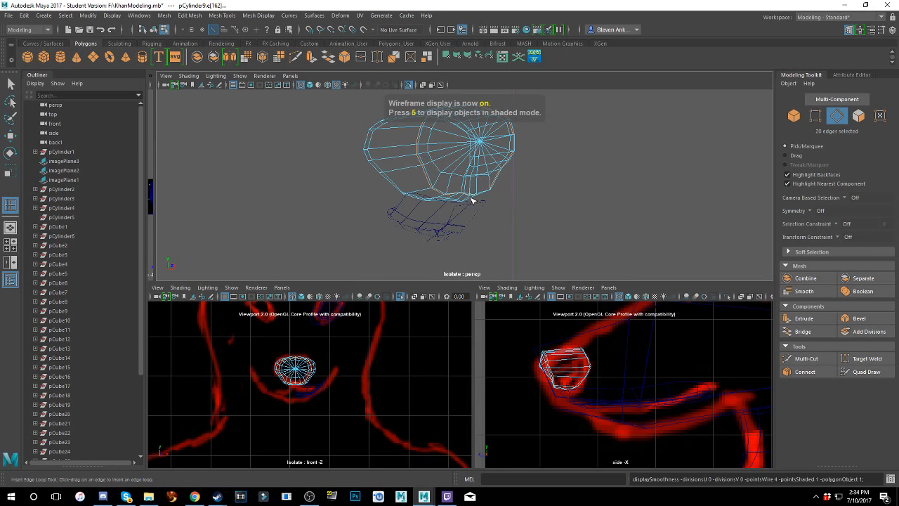
key("5")
scroll(474, 200, "up", 2)
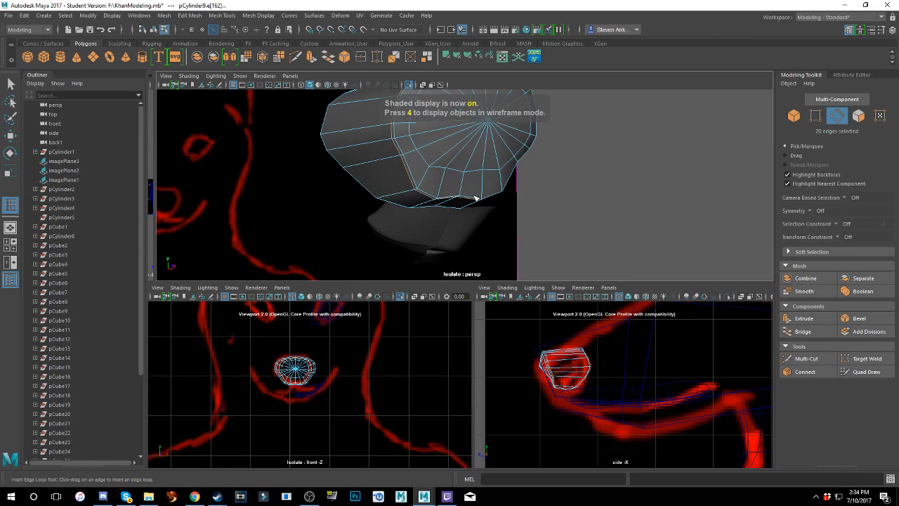
key("r")
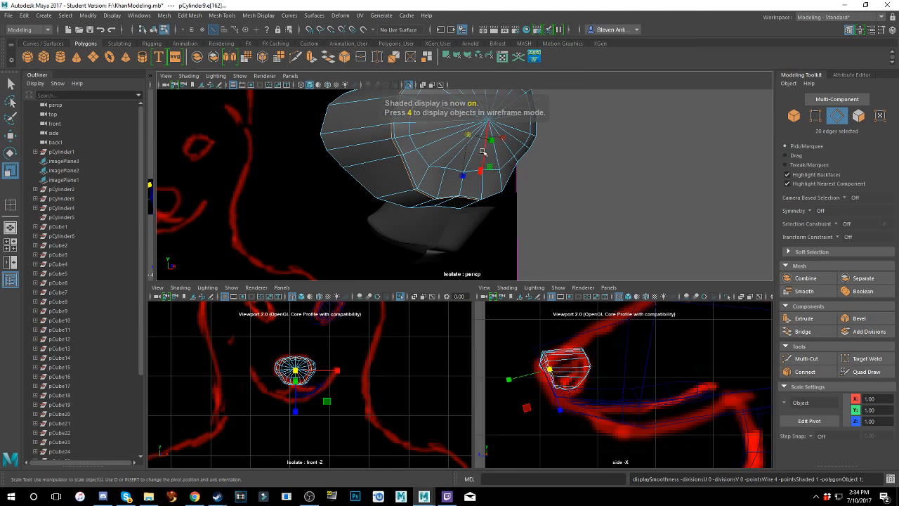
left_click_drag(463, 133, 482, 151)
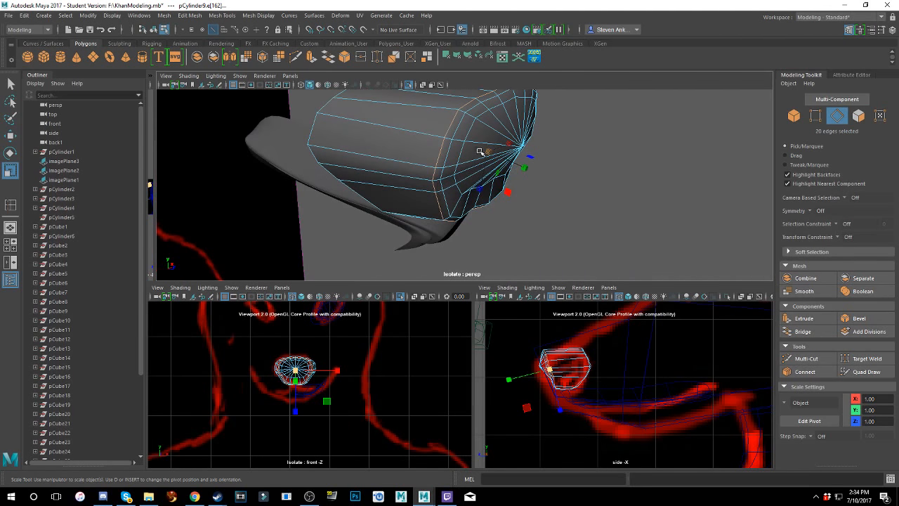
key("w")
right_click(465, 133)
left_click(465, 105)
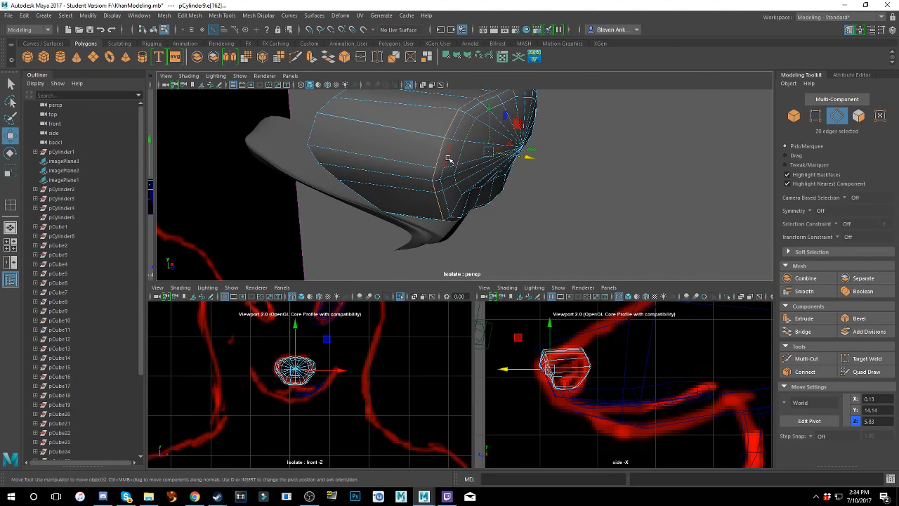
left_click(450, 177)
left_click(444, 190, "shift")
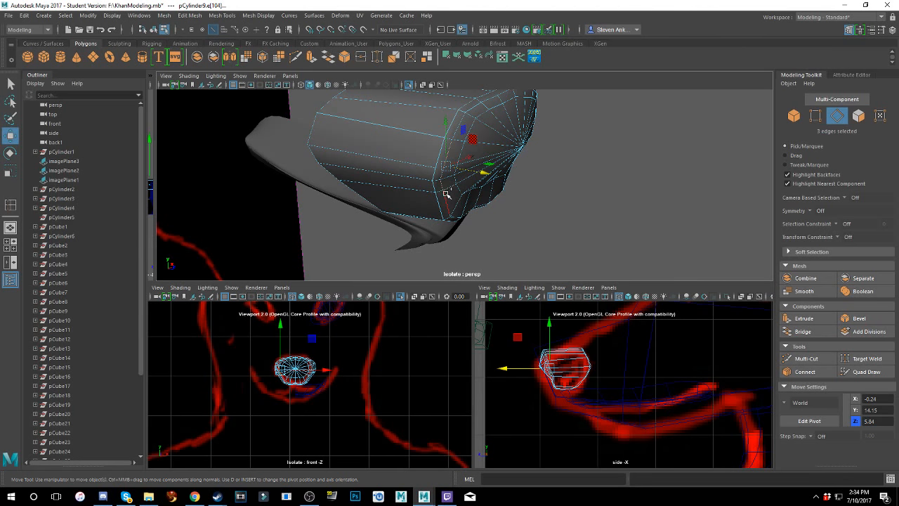
key("ctrl+z")
key("ctrl+z")
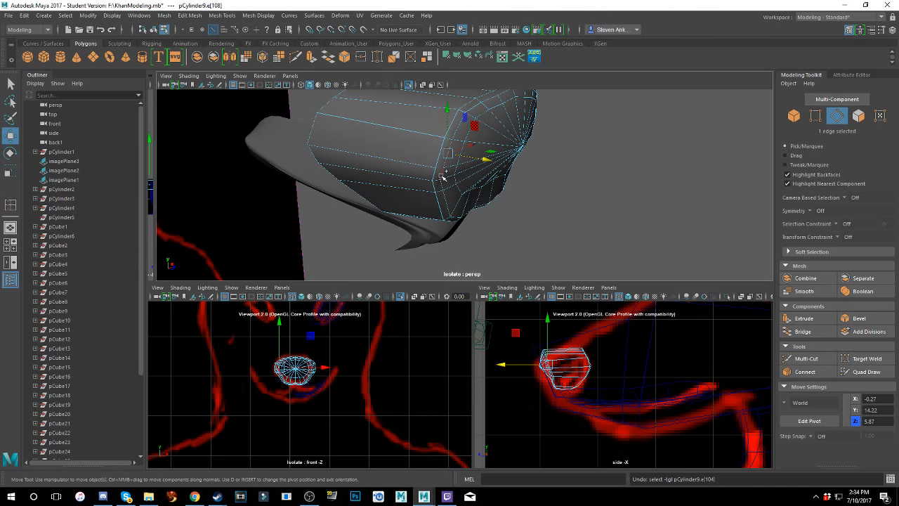
- Select the full front rim edge loop of the nose and scale it slightly inward
double_click(442, 177)
left_click_drag(475, 198, 425, 190, "alt")
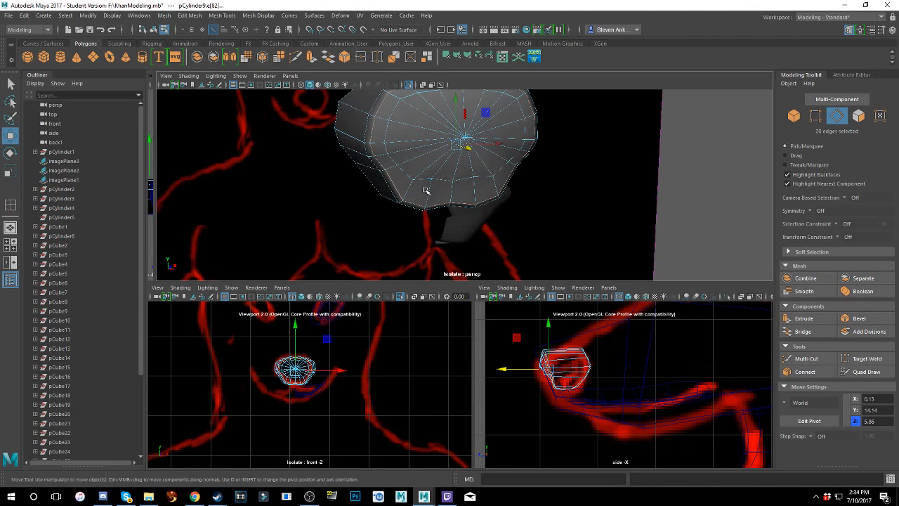
key("r")
mouse_move(457, 147)
left_mouse_down()
mouse_move(439, 145)
mouse_move(462, 147)
left_mouse_up()
key("w")
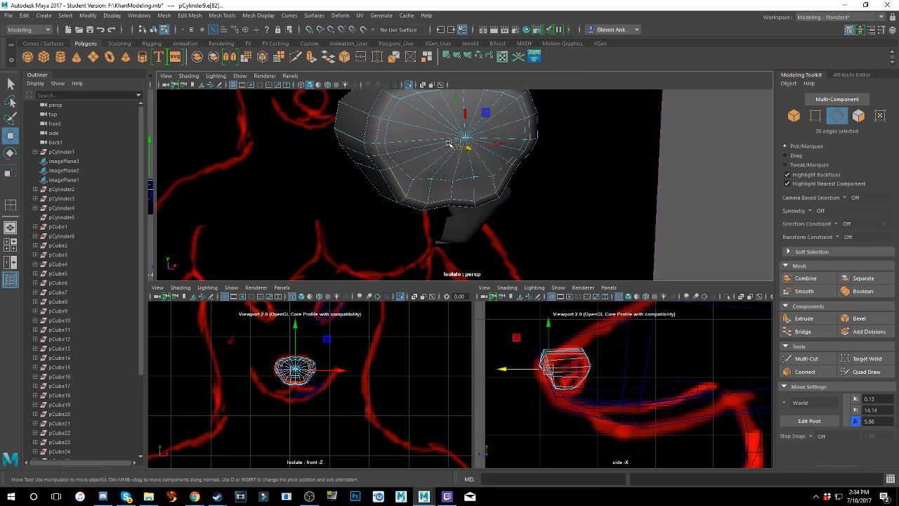
- Examine the nose's shape from several angles in smooth preview and return to the unsmoothed display
left_click(450, 167)
left_click_drag(425, 174, 520, 163, "alt")
key("ctrl+z")
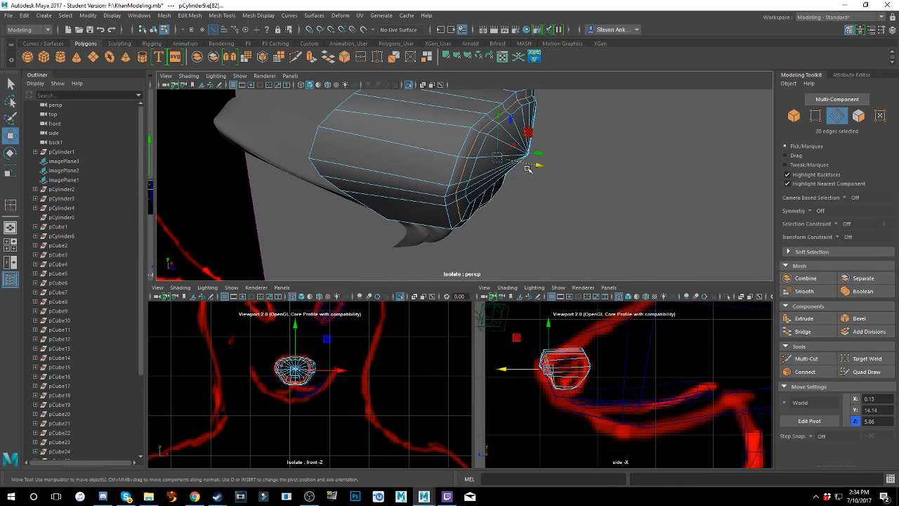
left_click(422, 161)
left_click_drag(420, 162, 395, 149, "alt")
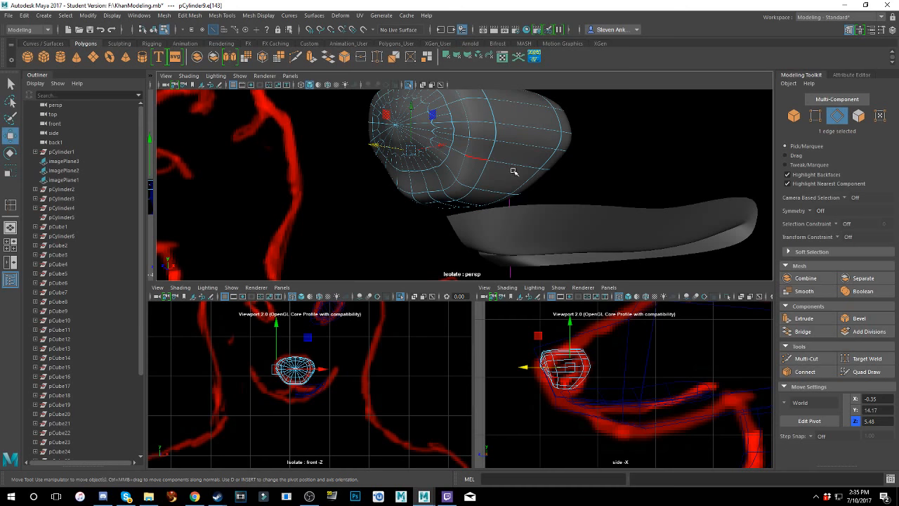
left_click_drag(513, 171, 463, 198, "alt")
key("1")
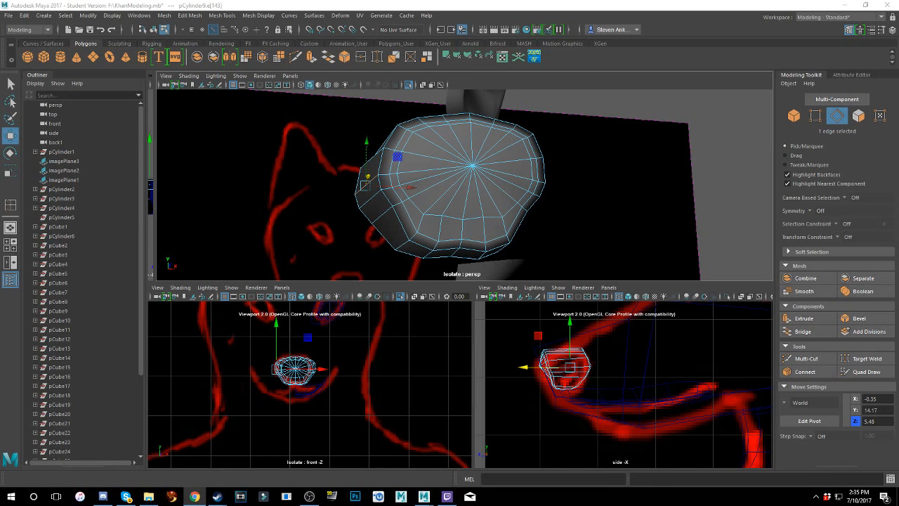
- Select the two edges along the nose's top centre line and lower them slightly to Y 14.46
left_click_drag(531, 115, 502, 160, "alt")
middle_click_drag(461, 100, 463, 134, "alt")
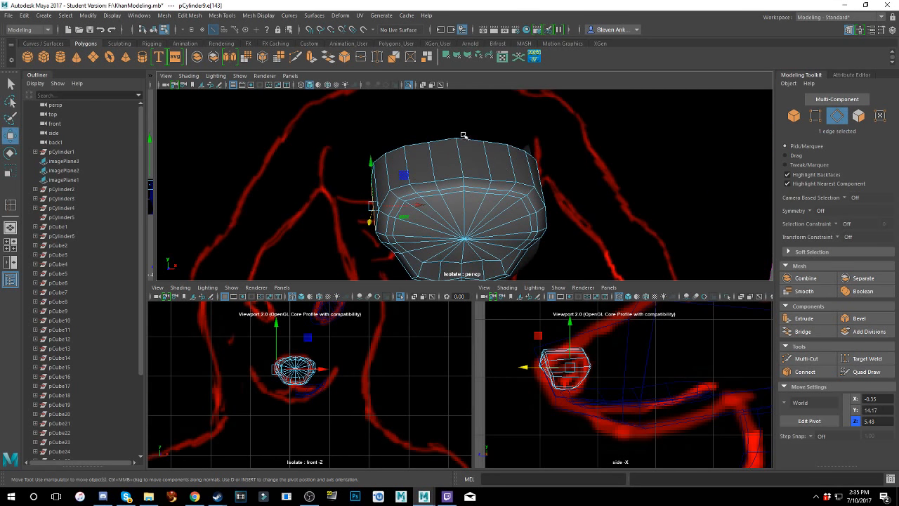
right_click_drag(470, 139, 469, 120)
left_click(461, 150)
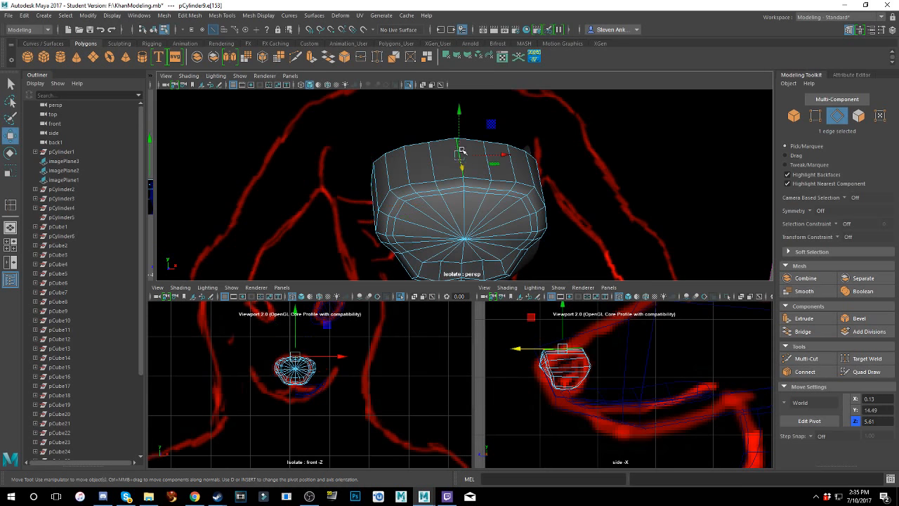
left_click(467, 182, "shift")
left_click_drag(467, 181, 511, 155, "alt")
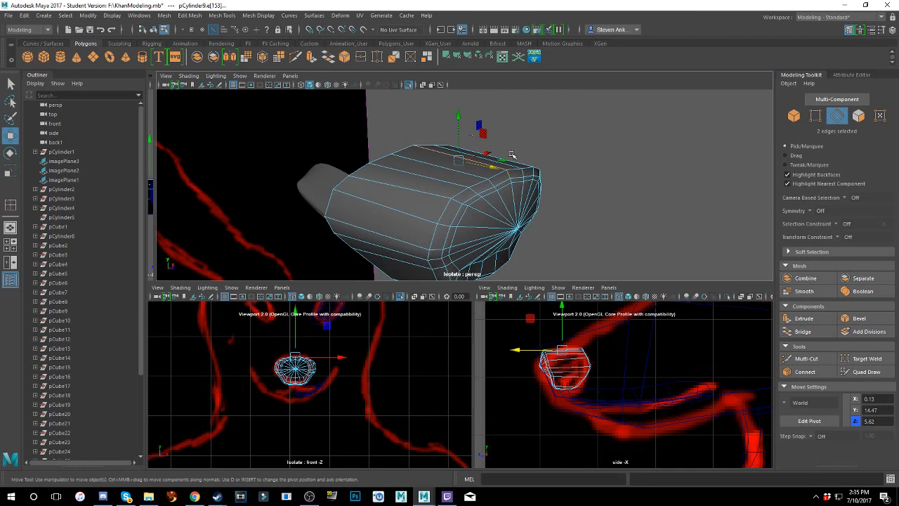
left_click(460, 121)
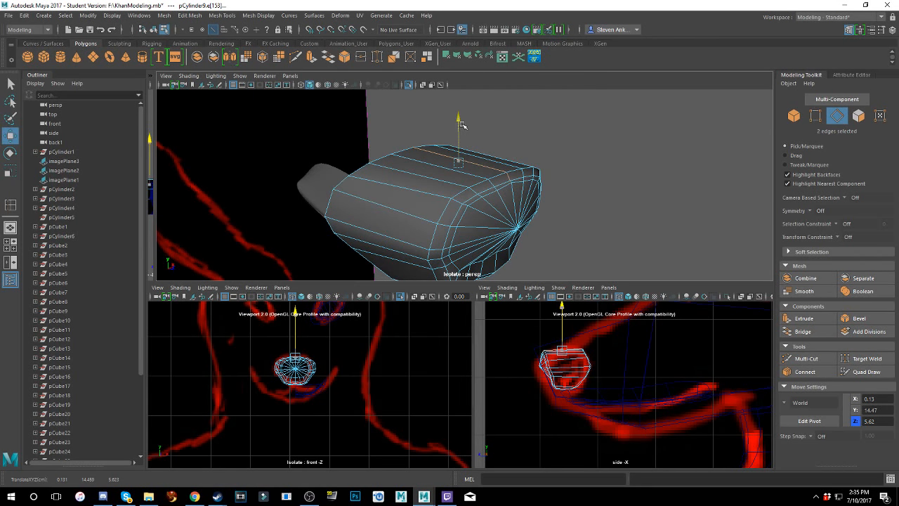
left_click_drag(462, 124, 484, 151, "alt")
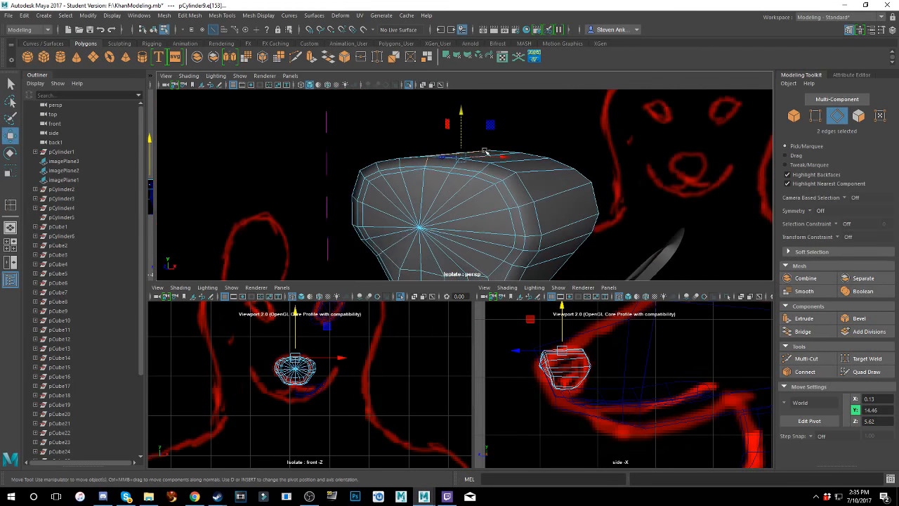
- Select the matching lengthwise edges on both outer sides of the nose's top and raise them slightly to Y 14.41
left_click(536, 173)
left_click_drag(358, 175, 451, 191, "alt")
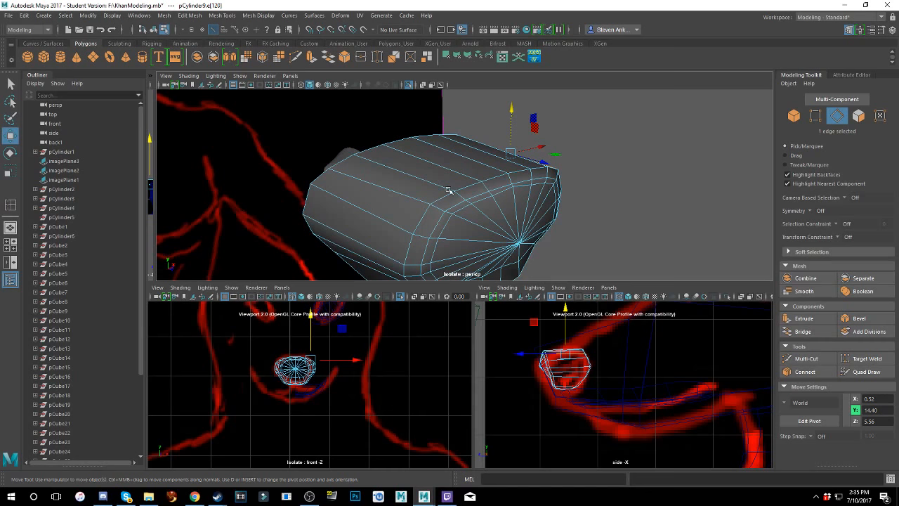
left_click(388, 196, "shift")
left_click_drag(388, 196, 460, 140, "alt")
left_click_drag(459, 140, 443, 161, "alt")
key("ctrl+z")
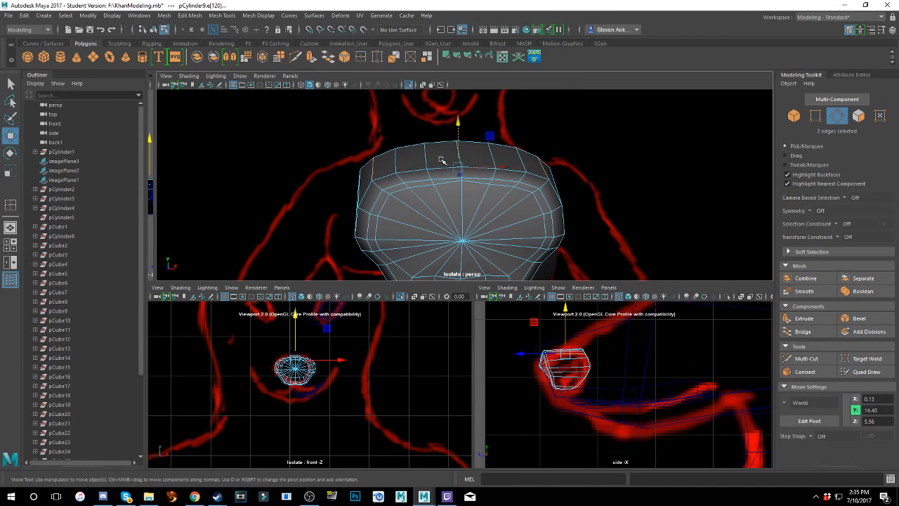
left_click(368, 173, "shift")
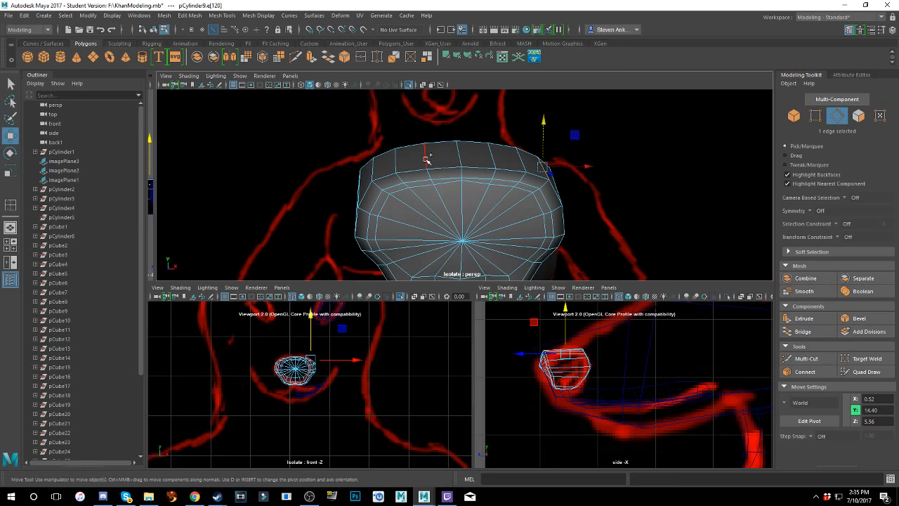
left_click(370, 163, "shift")
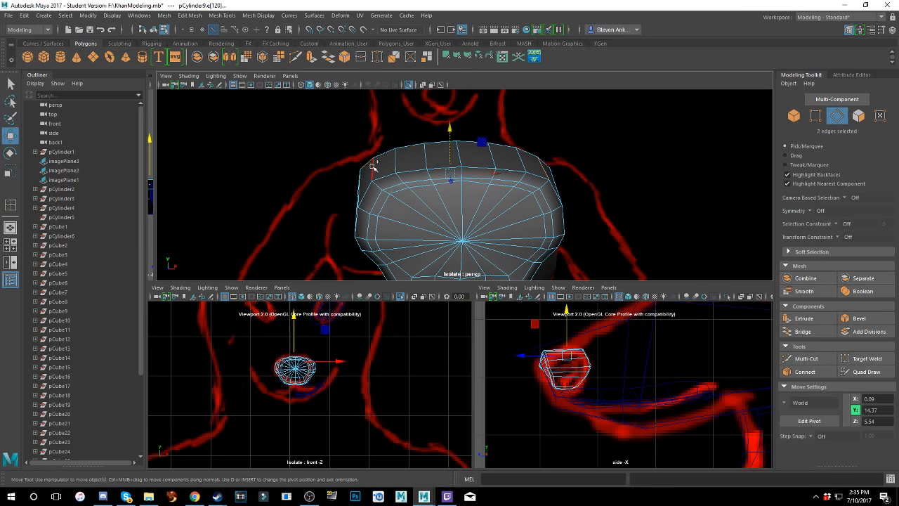
key("ctrl+z")
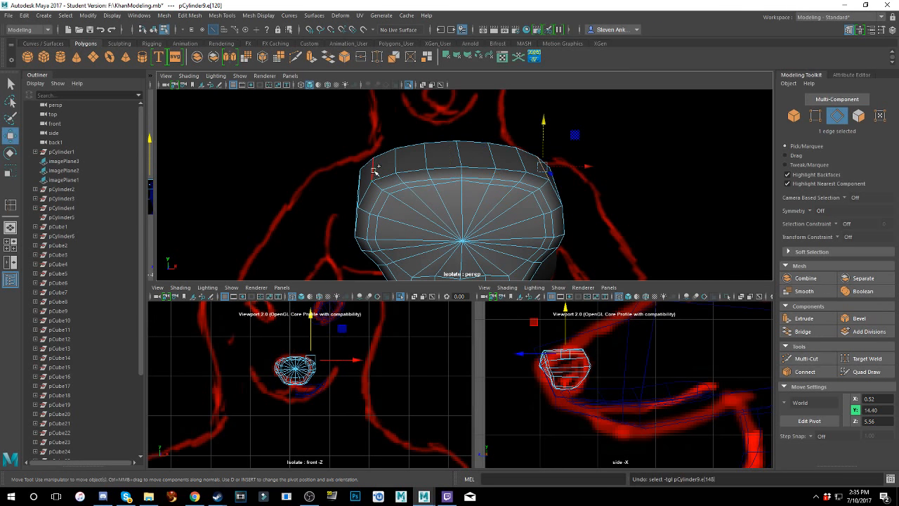
left_click(375, 168, "shift")
left_click(459, 143)
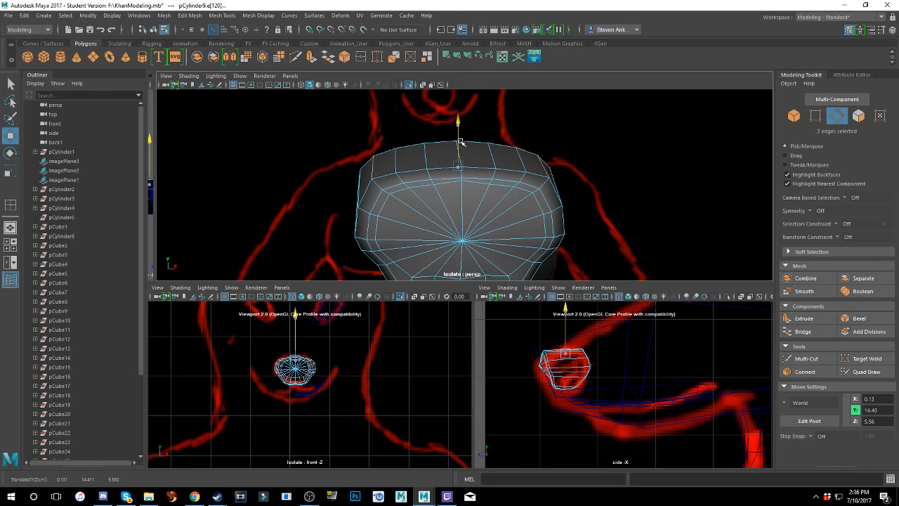
left_click_drag(460, 143, 518, 167, "alt")
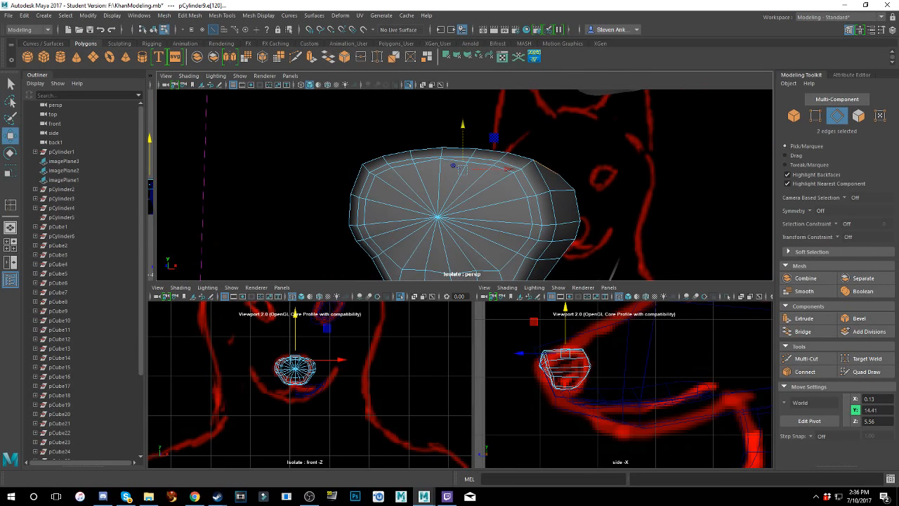
- Move the centre vertex of the nose's front cap back to Z 5.94 and return to edge selection
left_click_drag(563, 216, 551, 156, "alt")
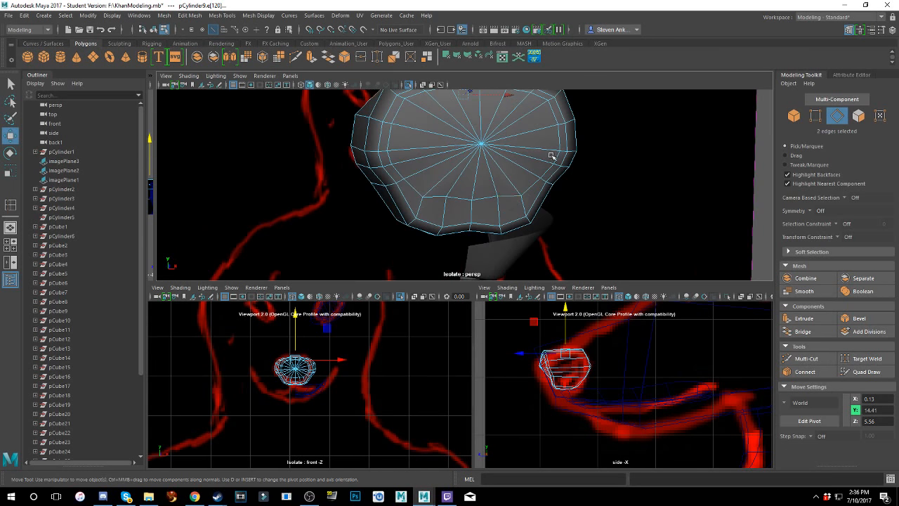
left_click(511, 197)
left_click_drag(516, 199, 414, 155, "alt")
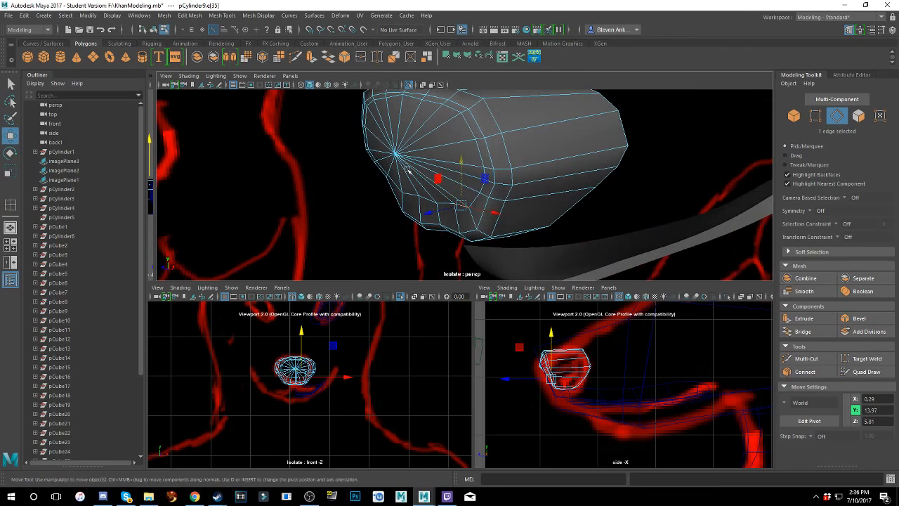
right_click(410, 150)
right_click_drag(411, 150, 365, 148)
left_click(395, 153)
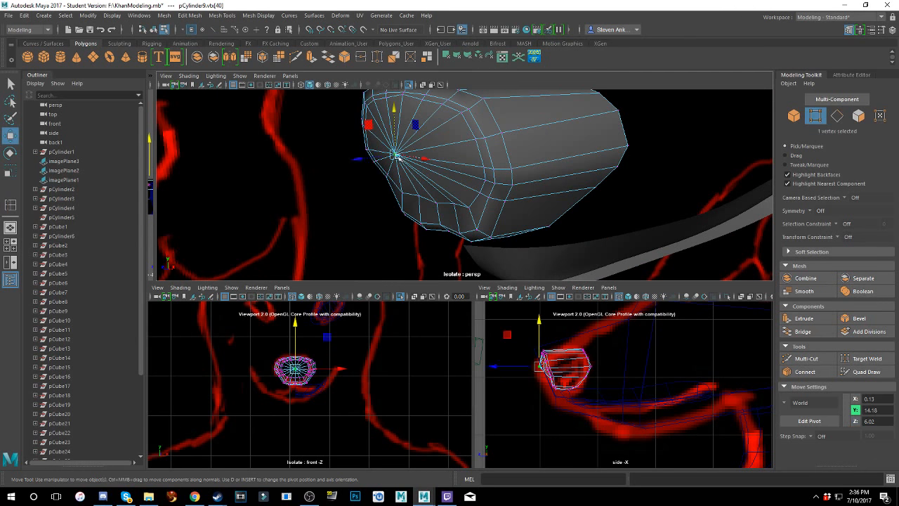
left_click_drag(361, 160, 379, 157)
mouse_move(441, 157)
left_mouse_down("alt")
mouse_move(468, 141)
mouse_move(431, 143)
left_mouse_up("alt")
right_click_drag(452, 146, 451, 120)
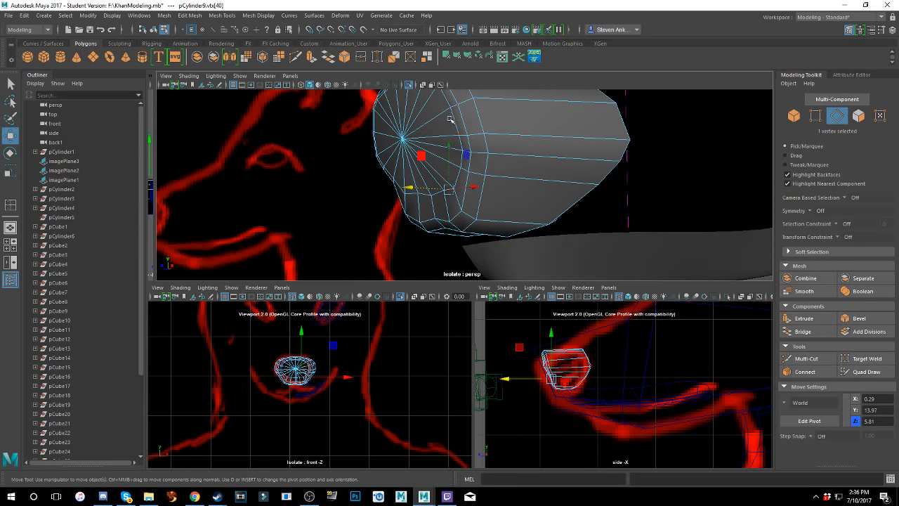
- Select the two front rim edge loops of the nose and move them forward to Z 5.94 and down to Y 14.07
left_click_drag(451, 121, 489, 164, "alt")
double_click(501, 135)
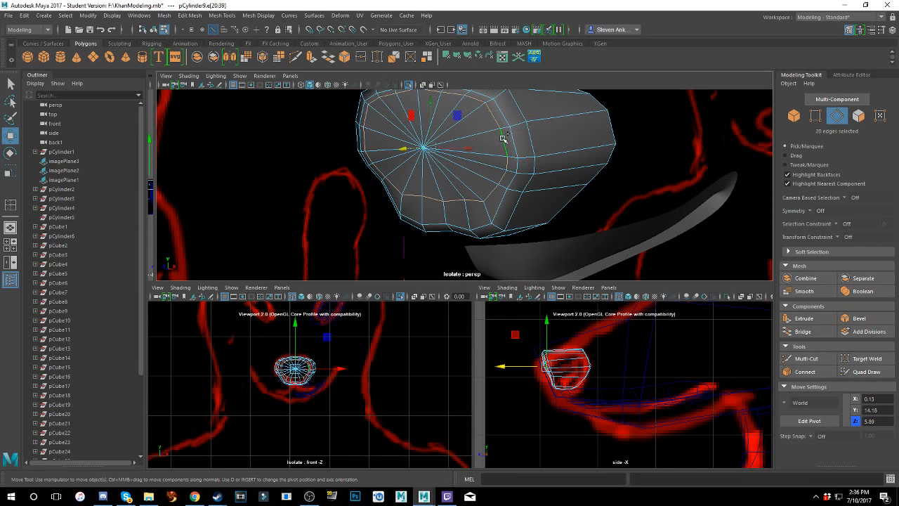
double_click(493, 209, "shift")
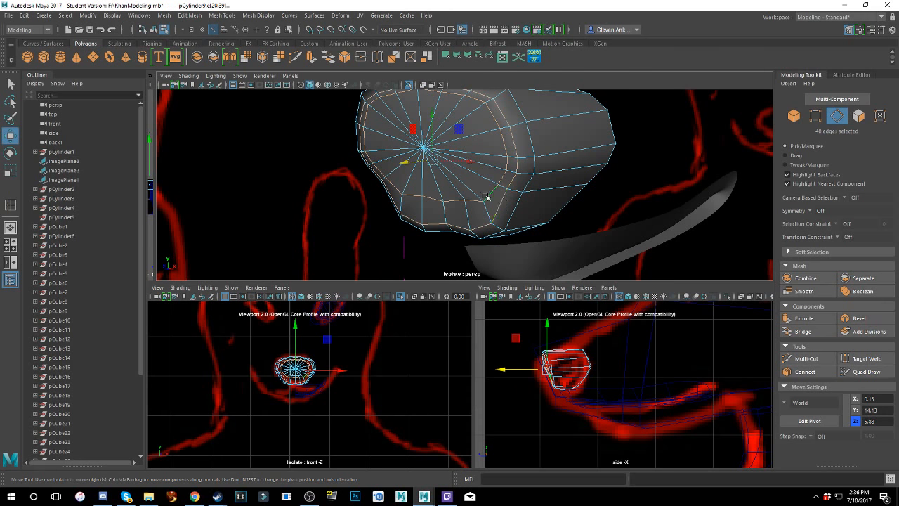
left_click_drag(482, 197, 364, 169, "alt")
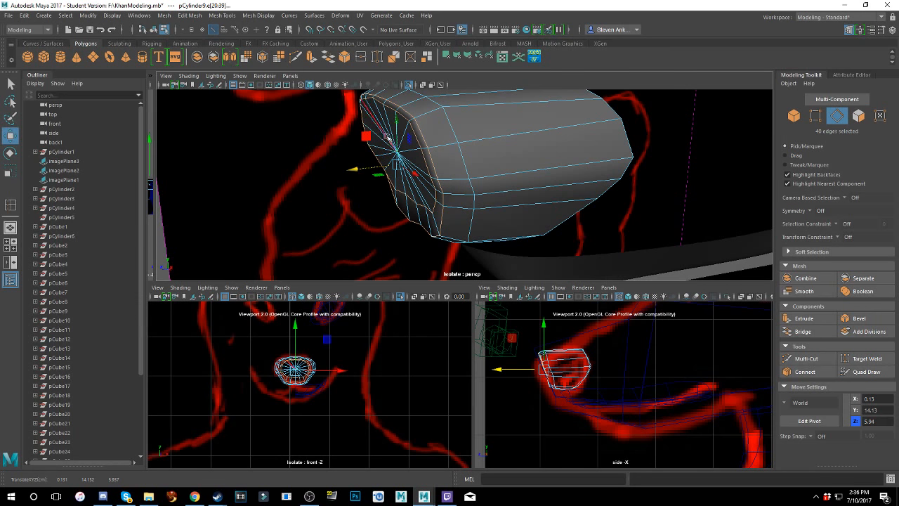
left_click_drag(396, 132, 421, 156)
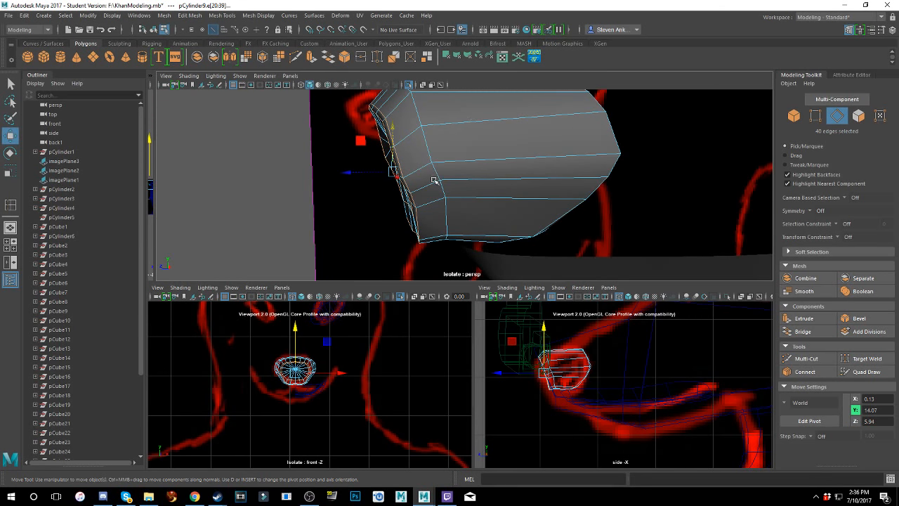
left_click_drag(434, 180, 474, 176, "alt")
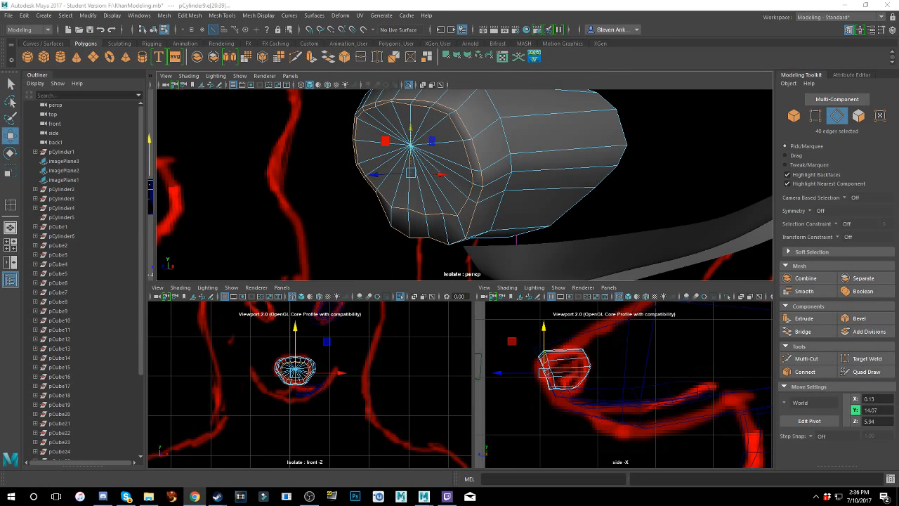
- Select the two vertices at the top centre of the nose's open rear rim and move them slightly forward
left_click_drag(653, 172, 535, 168, "alt")
right_click(535, 169)
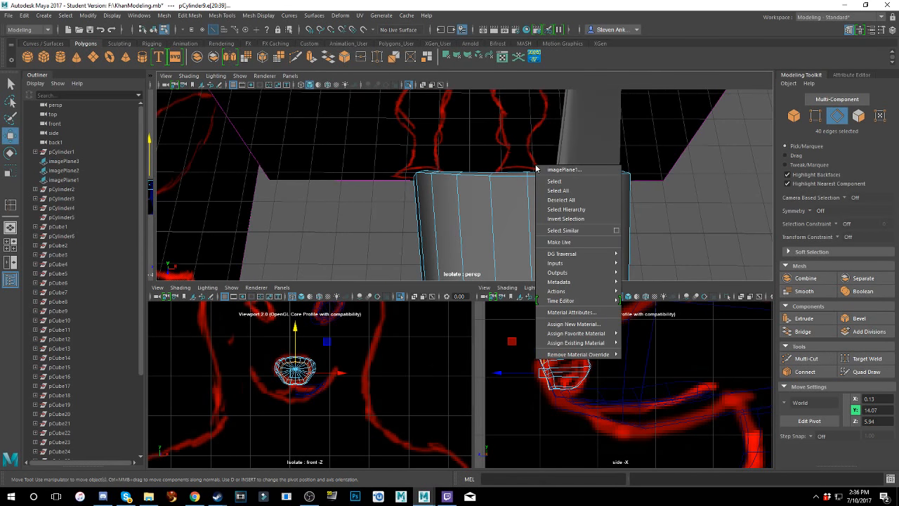
right_click(505, 212)
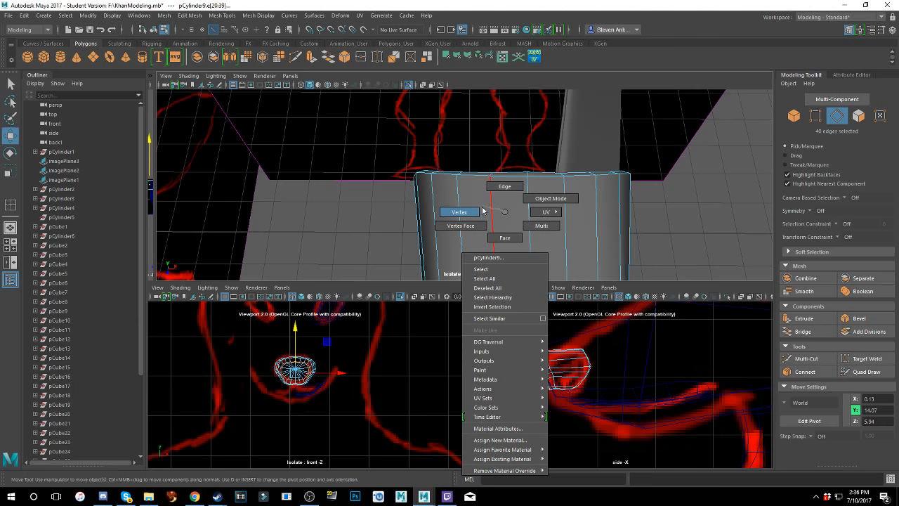
right_click_drag(494, 224, 459, 212)
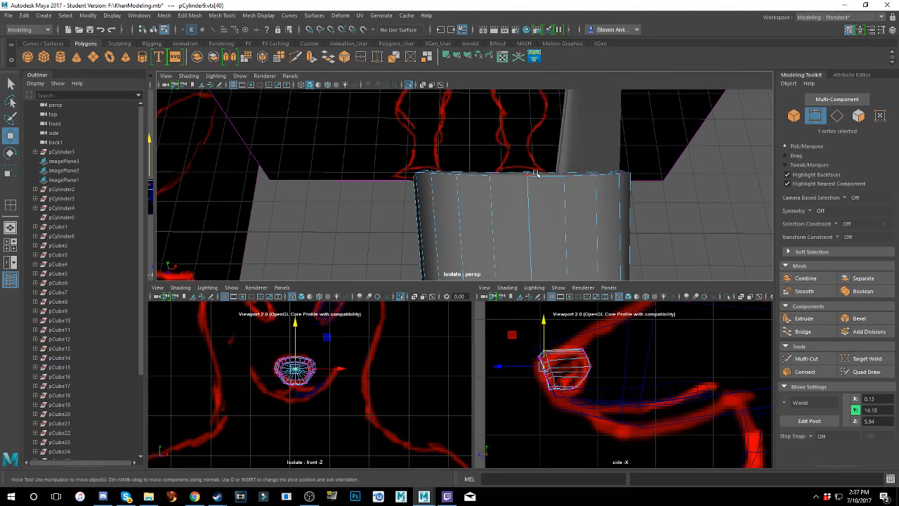
left_click(525, 177)
left_click_drag(516, 184, 481, 144, "alt")
left_click(432, 132)
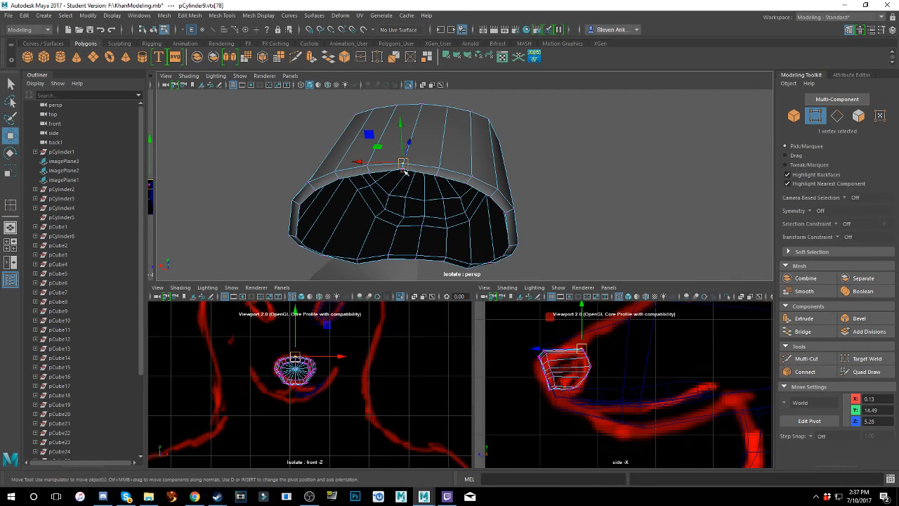
left_click_drag(399, 171, 446, 270, "alt")
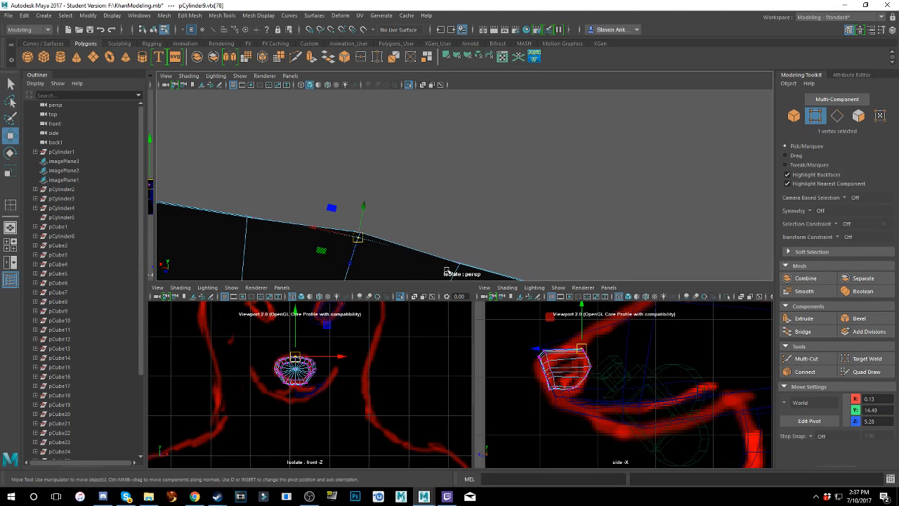
left_click_drag(359, 231, 366, 201, "alt")
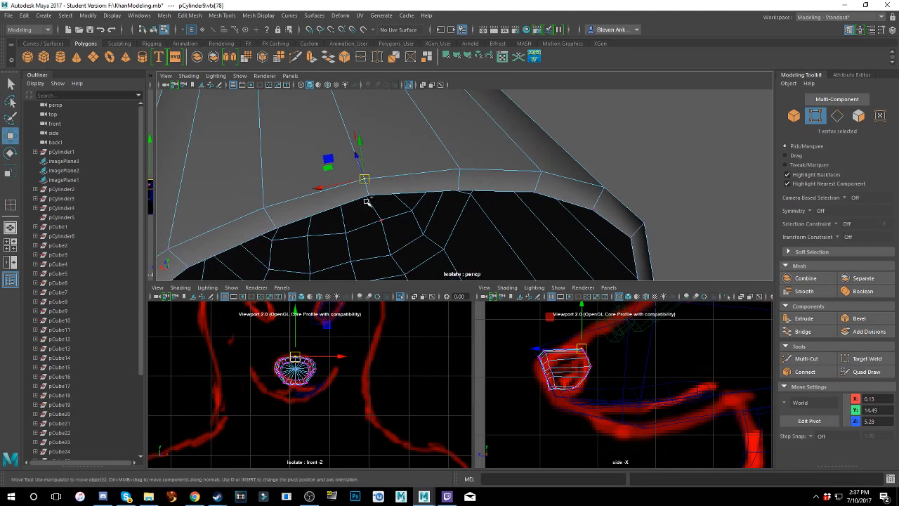
double_click(369, 194, "shift")
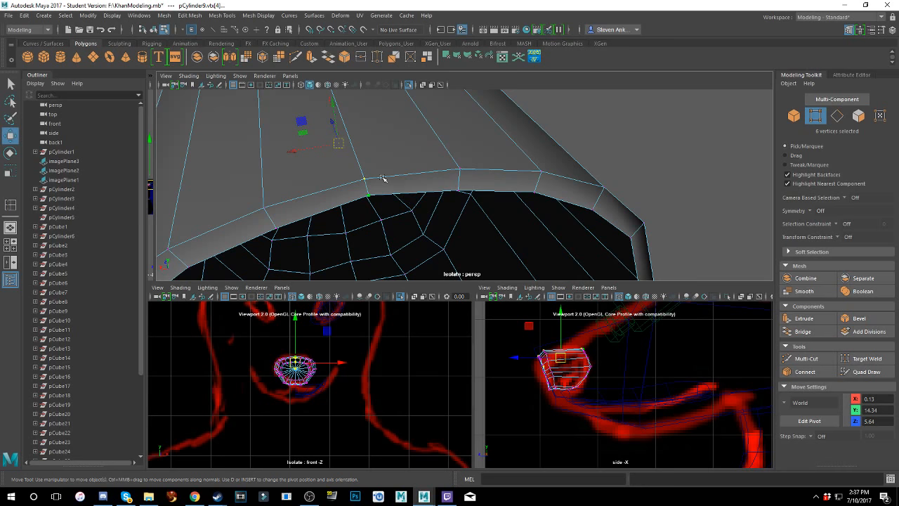
key("ctrl+z")
scroll(384, 179, "down", 3)
left_click_drag(398, 176, 435, 187, "alt")
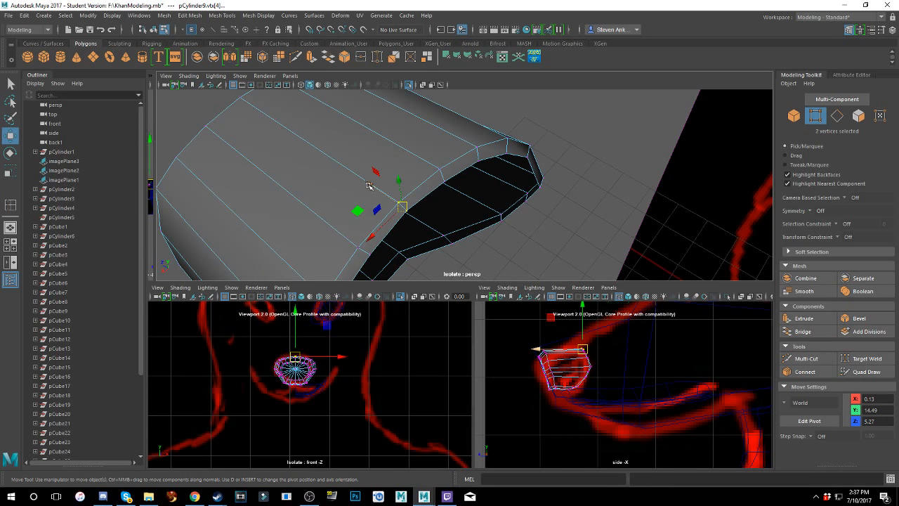
mouse_move(368, 186)
middle_mouse_down()
mouse_move(347, 174)
mouse_move(355, 179)
middle_mouse_up()
- Add the neighbouring vertex pairs on both sides of the rear rim's top centre and move all six forward to Z 5.33
left_click_drag(355, 179, 462, 185, "alt")
left_click(460, 187, "shift")
left_click(348, 210, "shift")
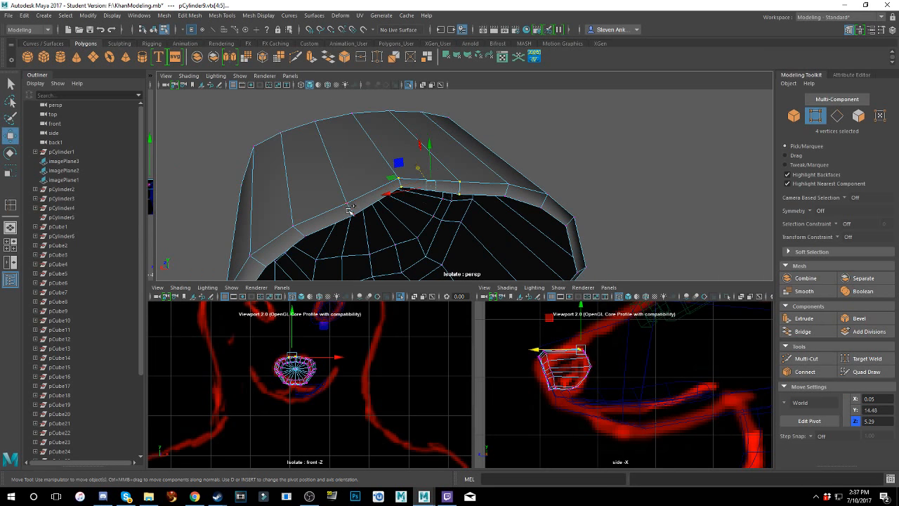
left_click(352, 213, "shift")
left_click(349, 206, "shift")
left_click_drag(350, 208, 425, 222, "alt")
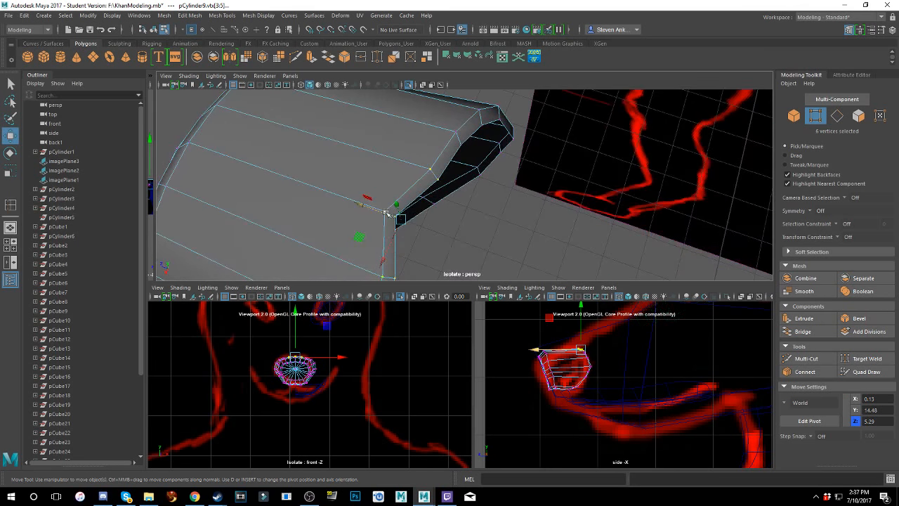
left_click_drag(365, 204, 405, 181)
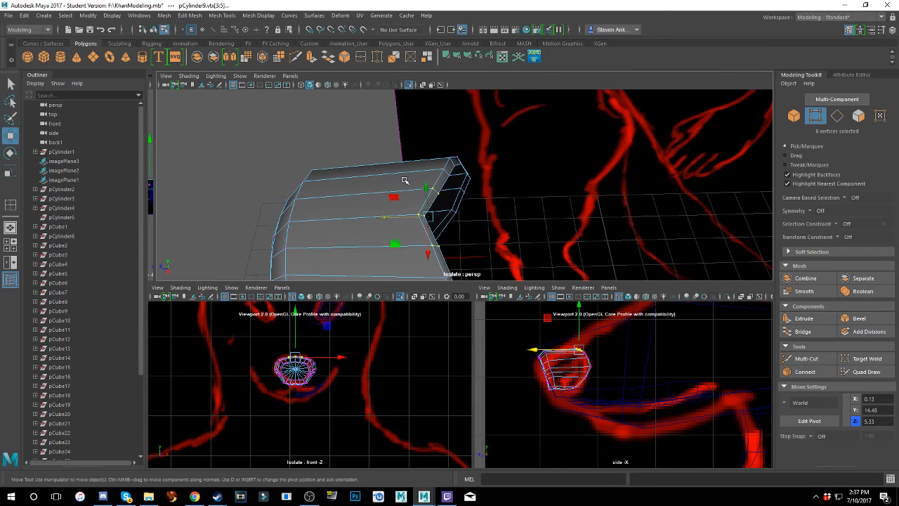
- Turn on smooth preview and select the two vertex pairs on either side of centre along the nose's upper front rim
key("3")
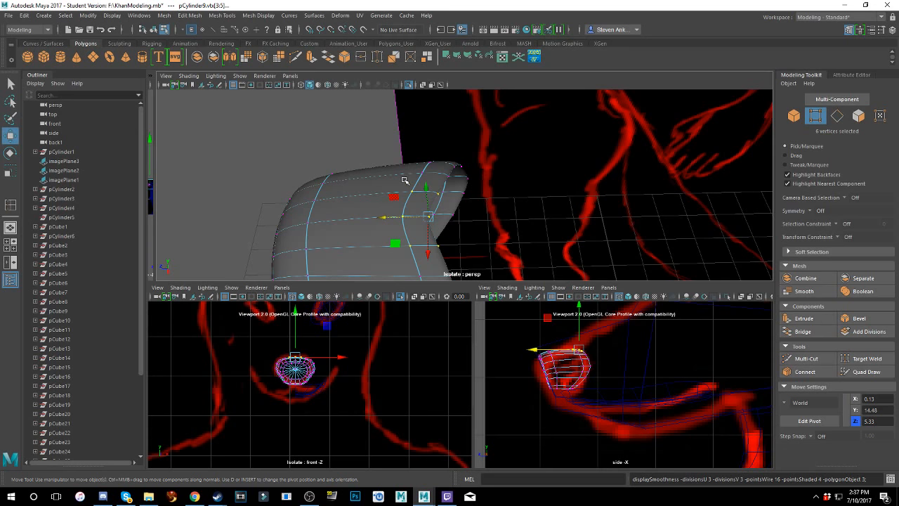
left_click_drag(415, 186, 486, 179, "alt")
left_click(503, 194)
scroll(492, 214, "up", 2)
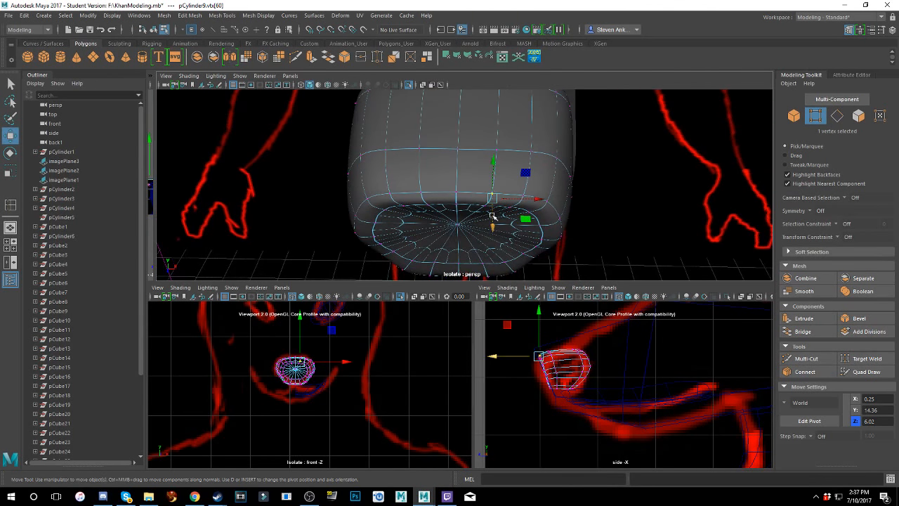
left_click_drag(488, 210, 507, 158, "alt")
left_click(504, 151, "shift")
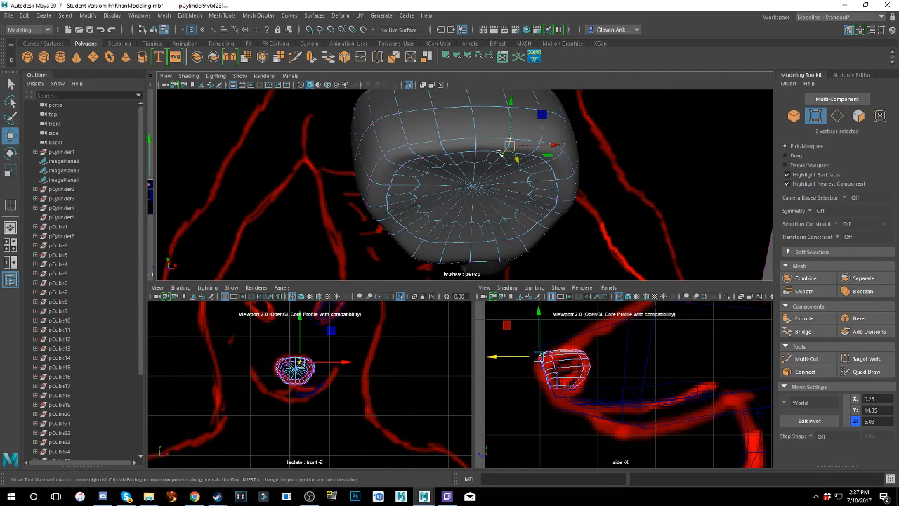
left_click(447, 153, "shift")
left_click(442, 143, "shift")
left_click_drag(443, 146, 483, 203, "alt")
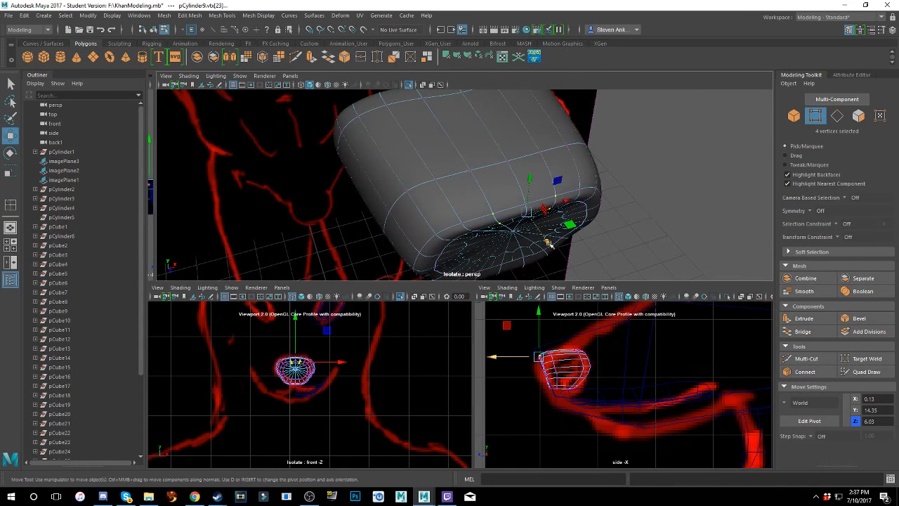
- Add the next vertex pair on each side of the upper front rim and return to the unsmoothed display
left_click_drag(564, 231, 534, 226, "alt")
left_click(451, 201, "shift")
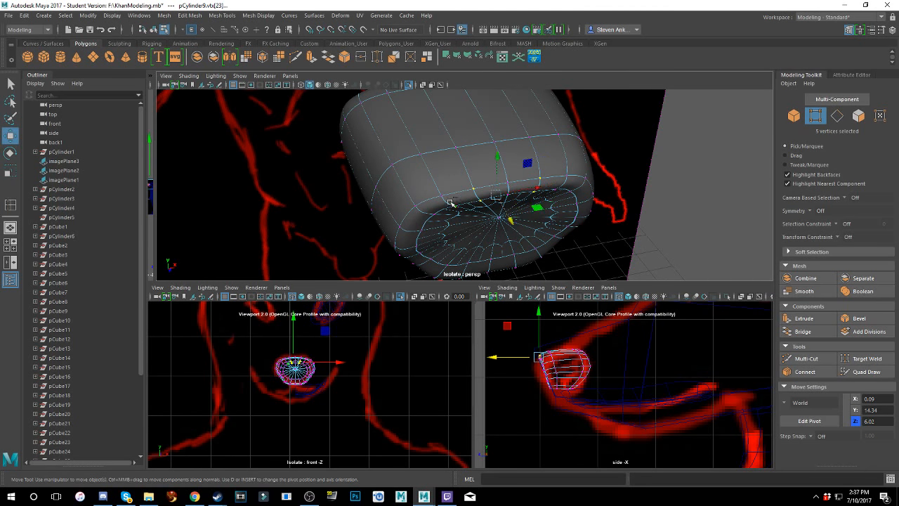
left_click(441, 196, "shift")
left_click(556, 190, "shift")
left_click(568, 175, "shift")
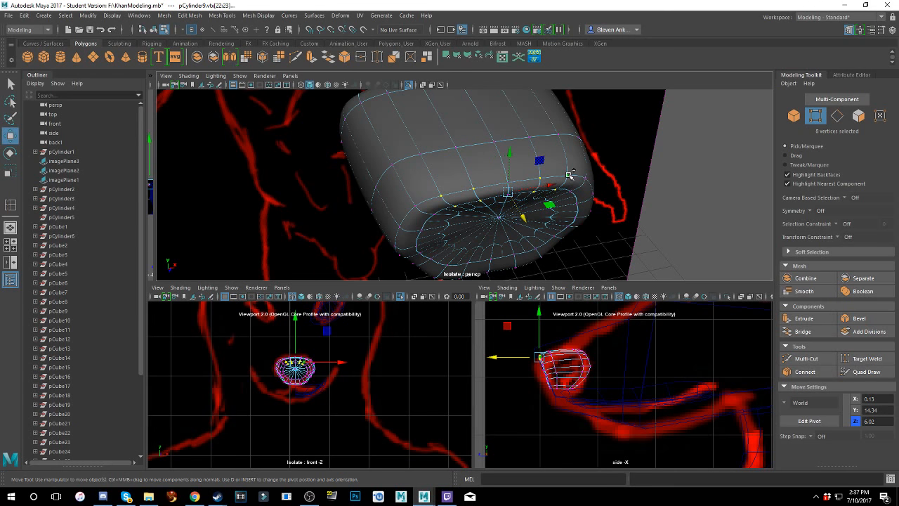
key("1")
- Undo the last forward nudge of the eight upper front rim vertices and add the next vertex pair on each side to the selection
left_click_drag(523, 219, 527, 224)
key("ctrl+z")
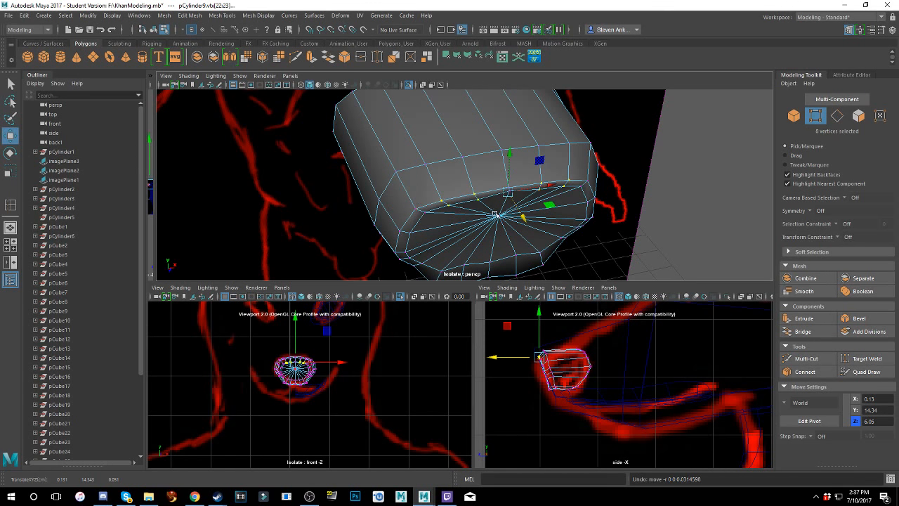
left_click(416, 210, "shift")
left_click(426, 211, "shift")
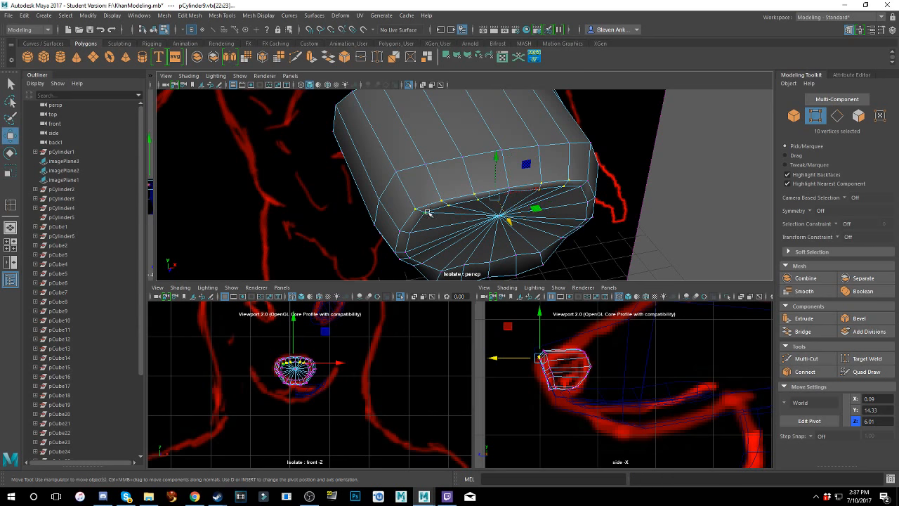
left_click(580, 187, "shift")
left_click(587, 179, "shift")
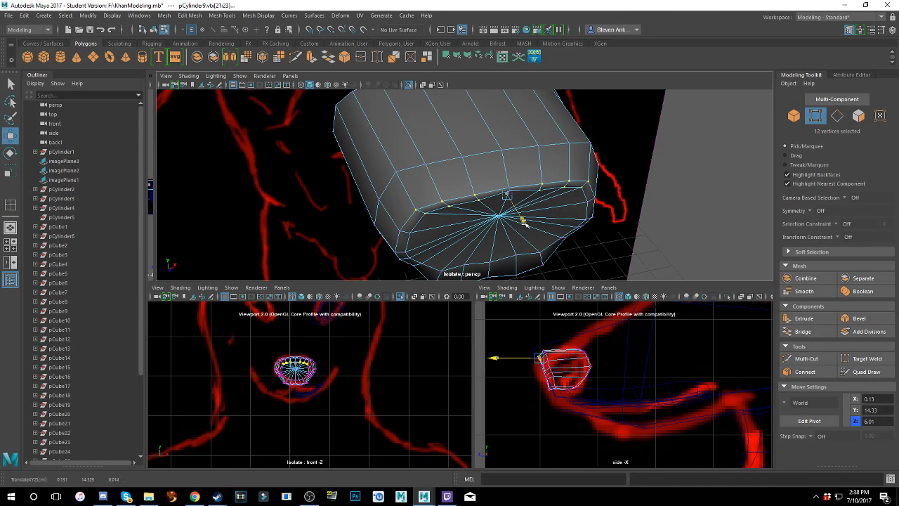
- Move the twelve upper front rim vertices slightly forward and down to Y 14.32 and Z 6.05, and turn on smooth preview
left_click_drag(525, 218, 445, 224, "alt")
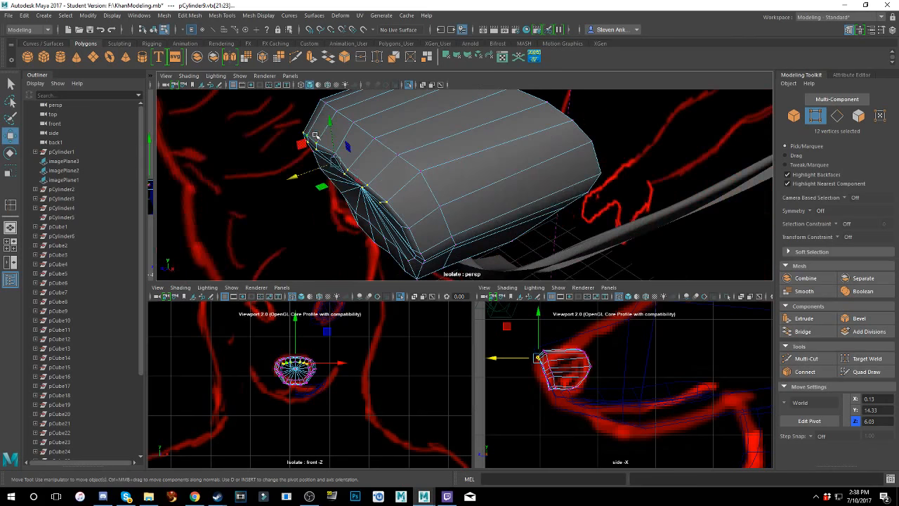
left_click_drag(334, 131, 335, 134)
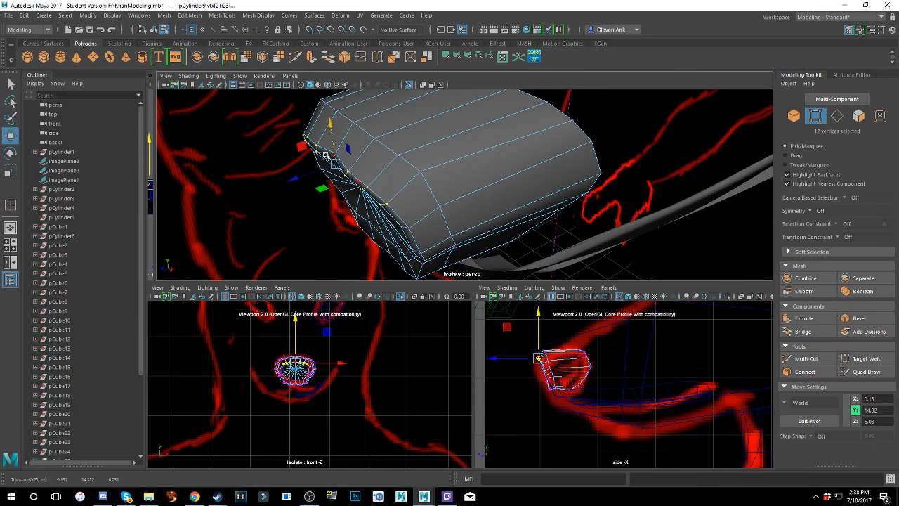
left_click_drag(303, 173, 301, 180)
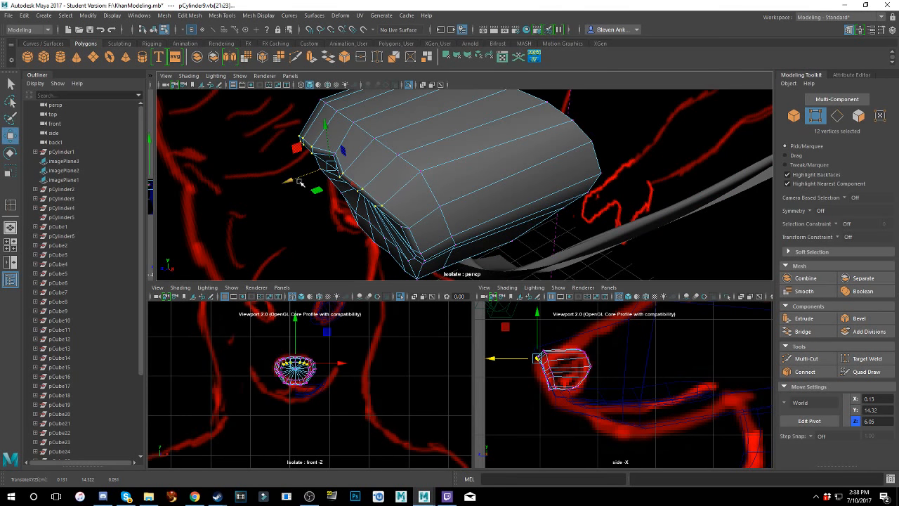
left_click_drag(394, 194, 421, 194, "alt")
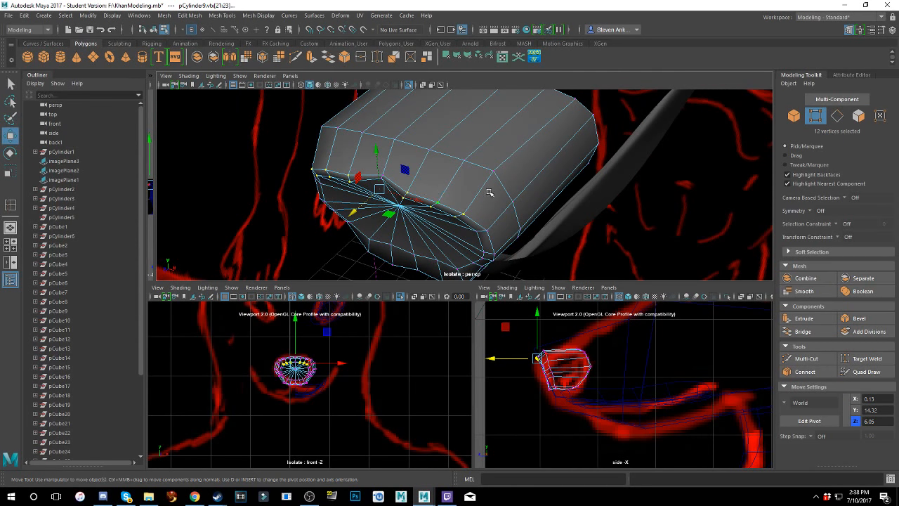
left_click_drag(489, 193, 443, 182, "alt")
key("3")
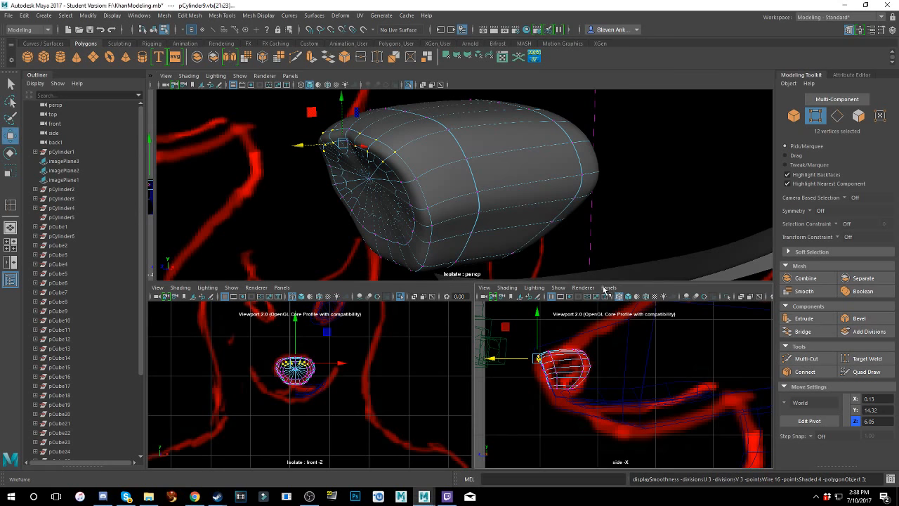
- In the unsmoothed display, select two vertex pairs on each side of the front rim below its upper corners and move all eight along Z
left_click_drag(484, 189, 526, 170, "alt")
scroll(559, 160, "up", 2)
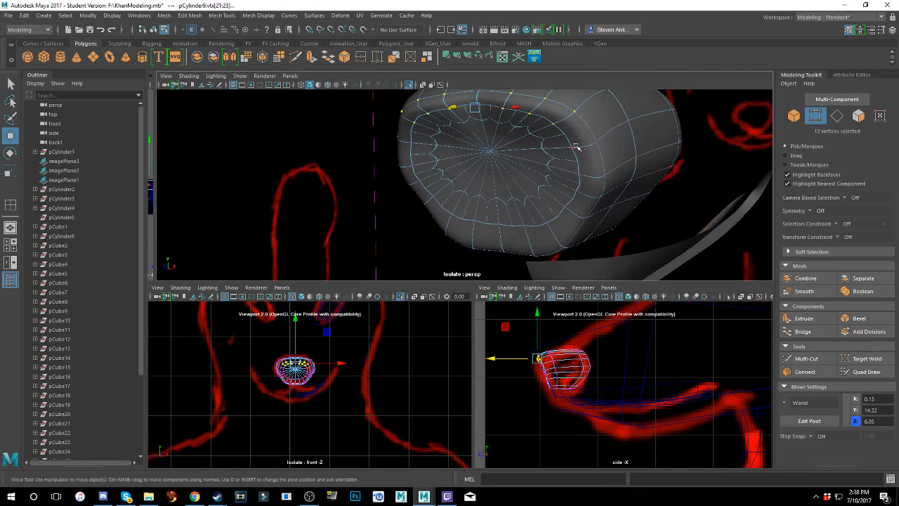
left_click(583, 146)
left_click(587, 148, "shift")
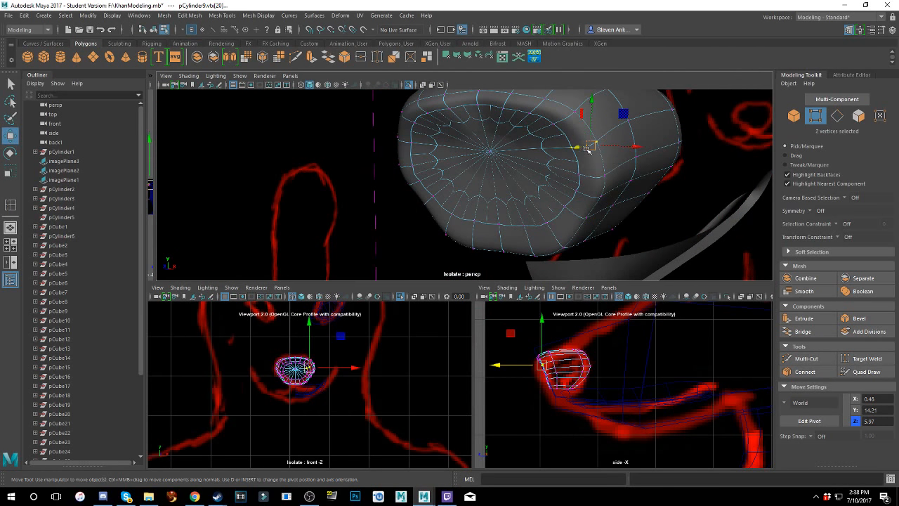
key("1")
left_click_drag(517, 171, 554, 172, "alt")
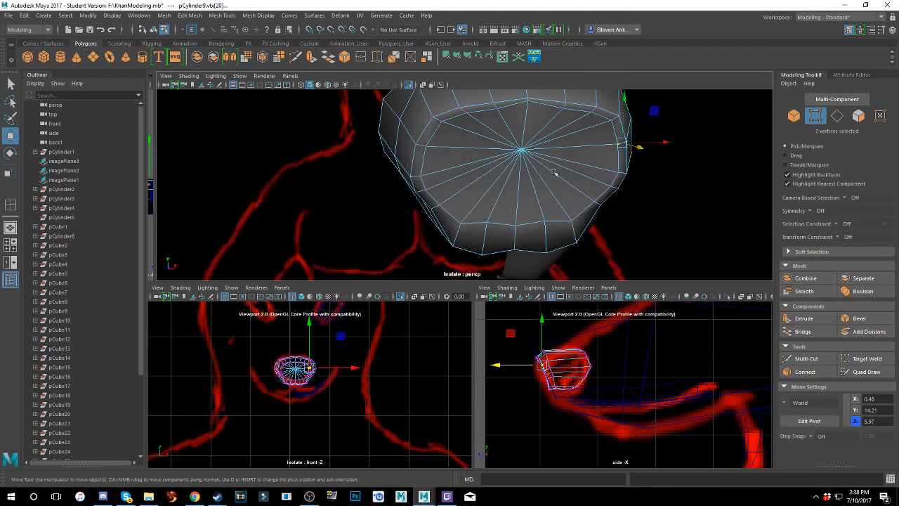
left_click(418, 146, "shift")
left_click(415, 173, "shift")
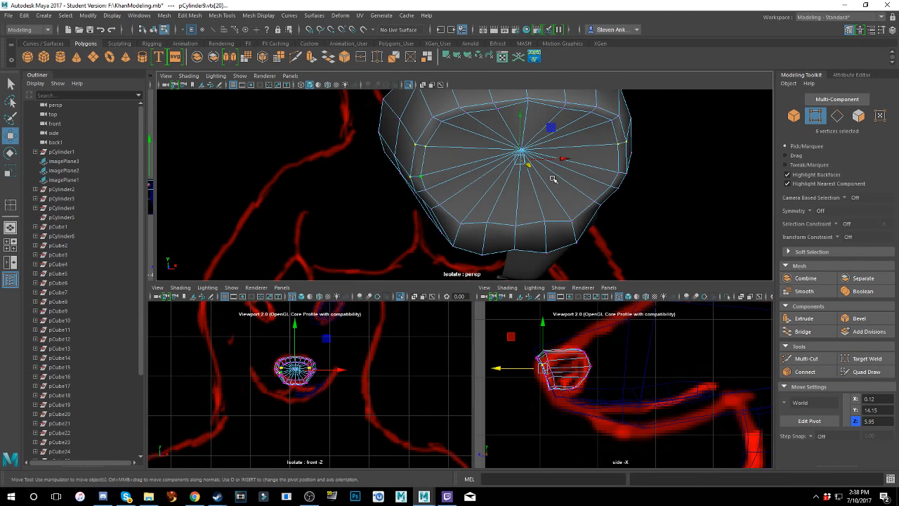
left_click_drag(553, 179, 521, 174, "alt")
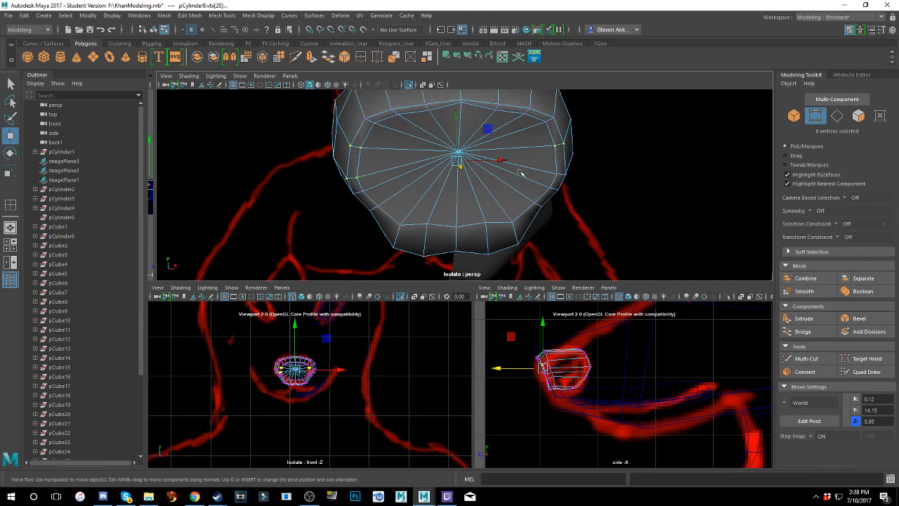
left_click(566, 171, "shift")
left_click_drag(571, 190, 511, 204, "alt")
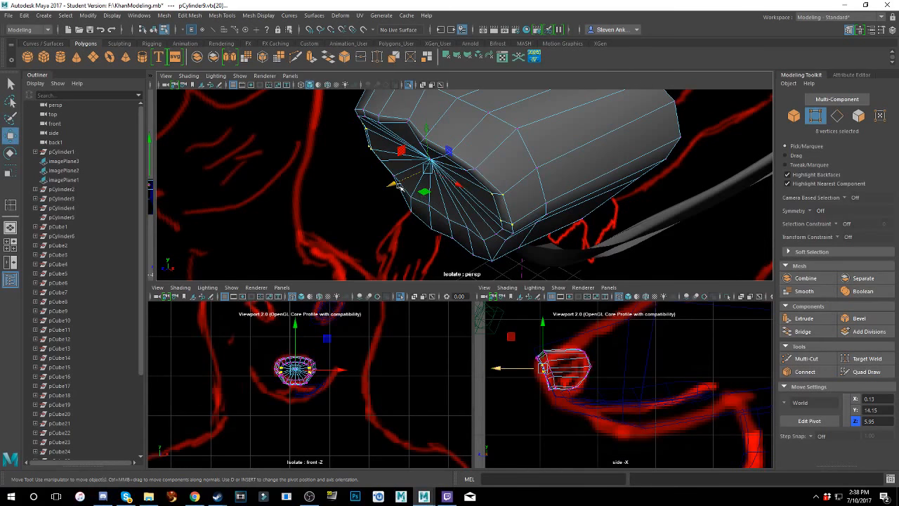
left_click_drag(399, 186, 462, 163)
- Select the vertex pairs at the front rim's two upper corners and move all four forward to Z 6.06
left_click(504, 149)
left_click(505, 150)
scroll(399, 134, "up", 3)
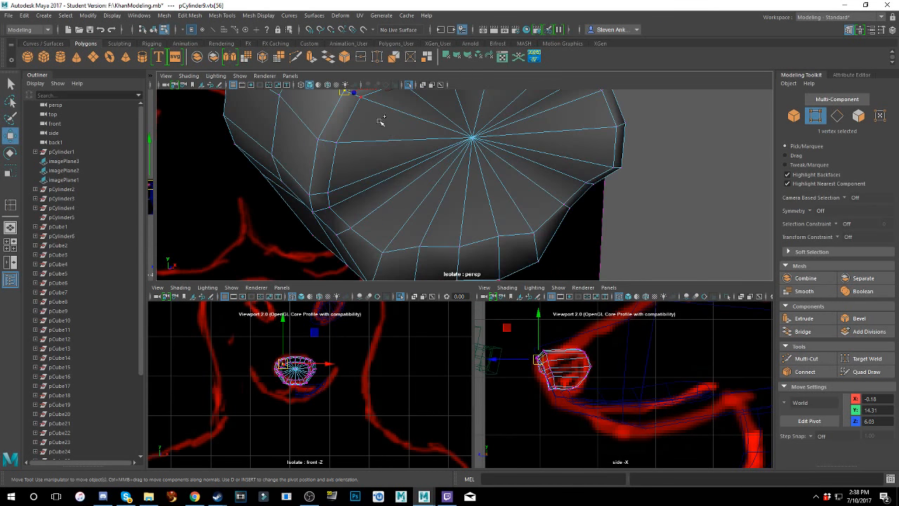
left_click(361, 103, "shift")
left_click_drag(363, 105, 455, 176, "alt")
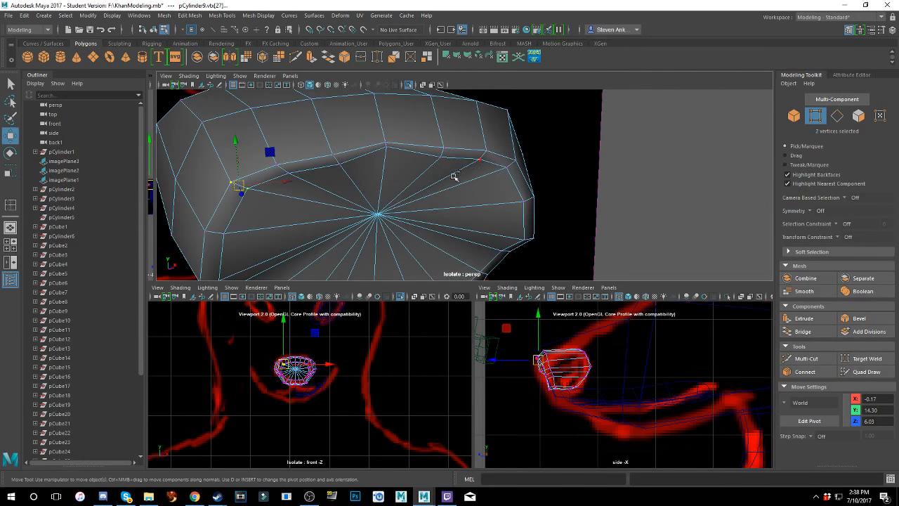
left_click(510, 171, "shift")
left_click(519, 161, "shift")
left_click_drag(372, 184, 443, 196, "alt")
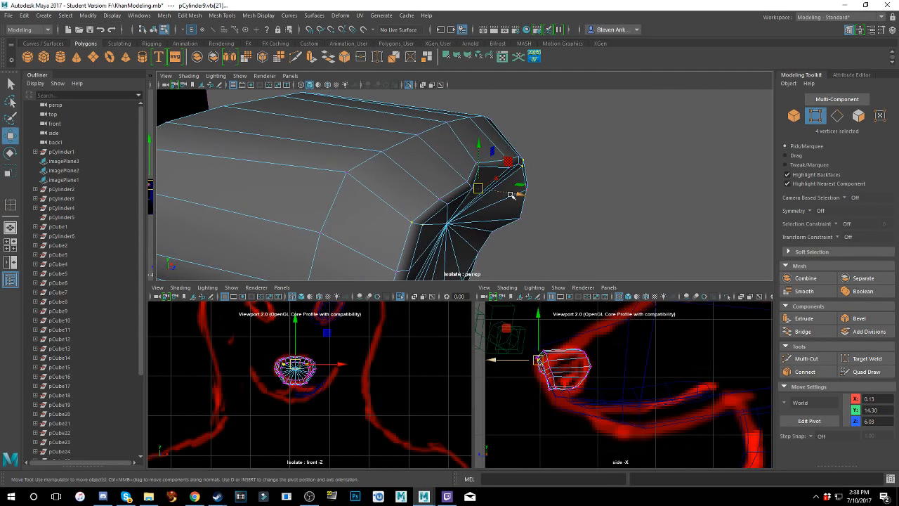
left_click_drag(511, 195, 329, 212)
left_click_drag(373, 254, 404, 170, "alt")
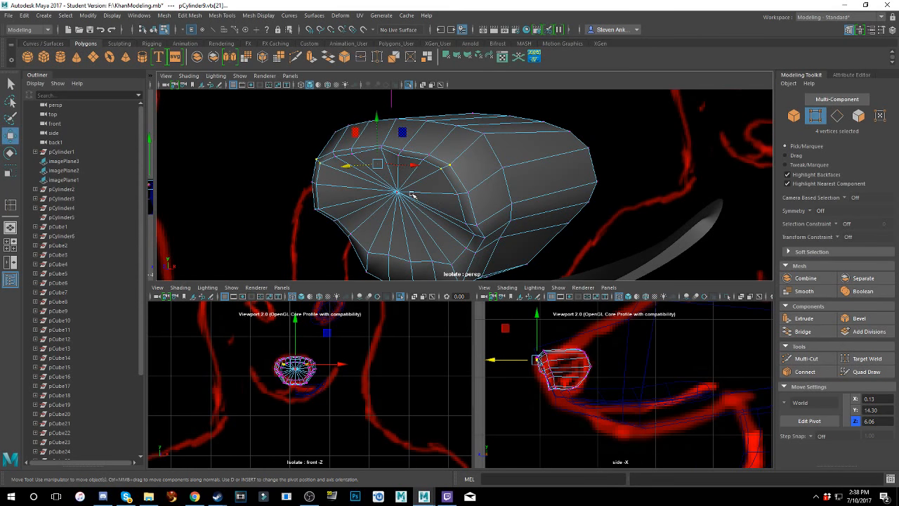
- Move the front cap's centre vertex forward to Z 6.07 and turn on smooth preview
left_click(398, 193)
left_click_drag(379, 199, 350, 201)
left_click_drag(427, 196, 408, 163, "alt")
key("3")
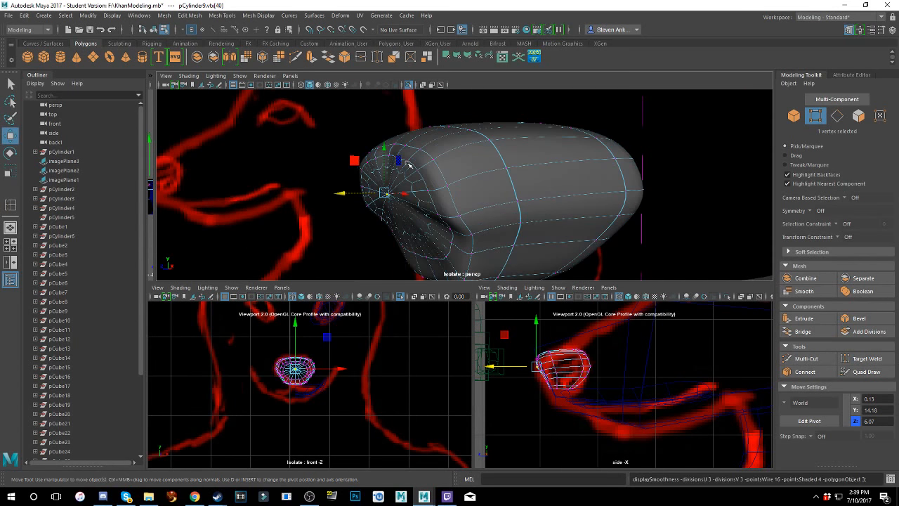
left_click_drag(474, 163, 394, 150, "alt")
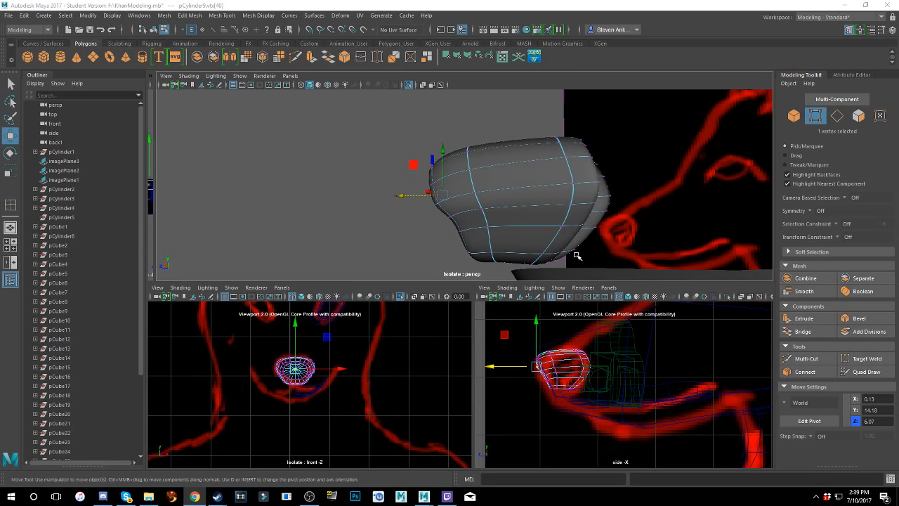
- Lower the front cap's centre vertex to Y 14.05 and set it back to Z 6.03
left_click_drag(487, 230, 527, 207, "alt")
left_click_drag(448, 132, 424, 193)
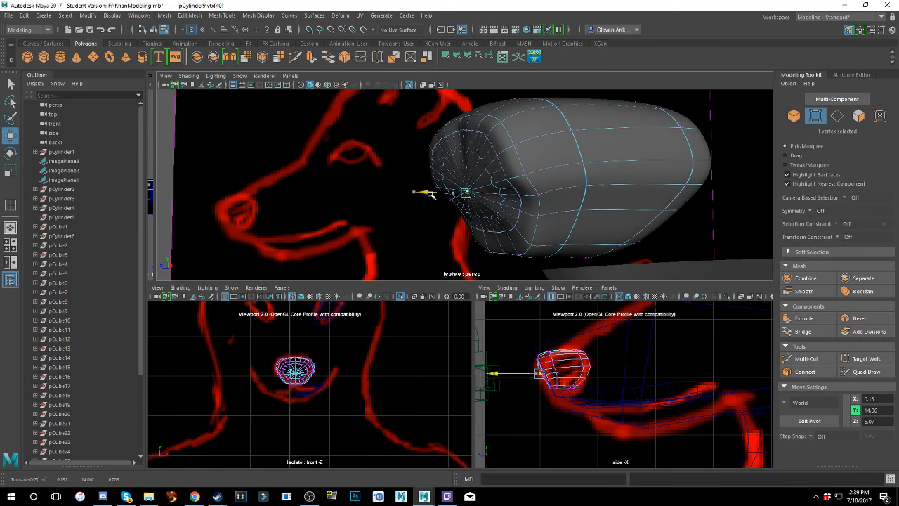
left_click_drag(500, 203, 457, 159, "alt")
left_click(460, 169)
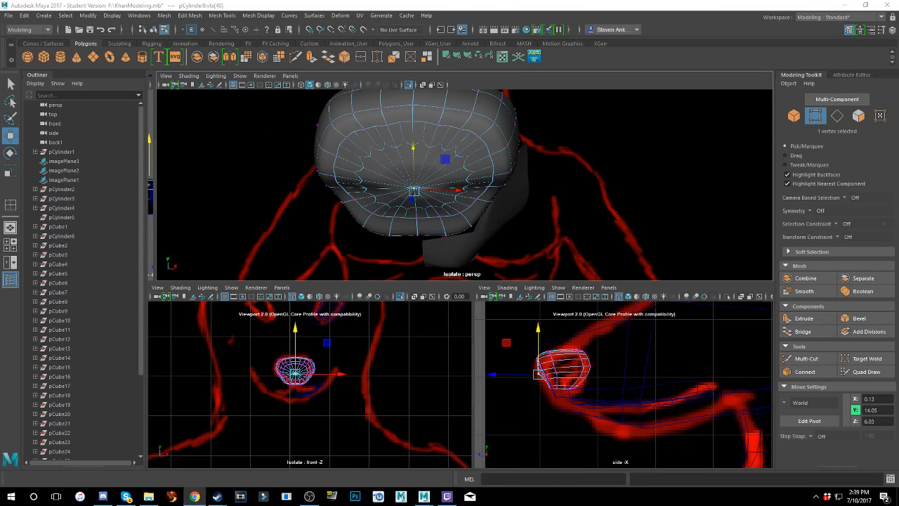
left_click_drag(507, 177, 468, 168, "alt")
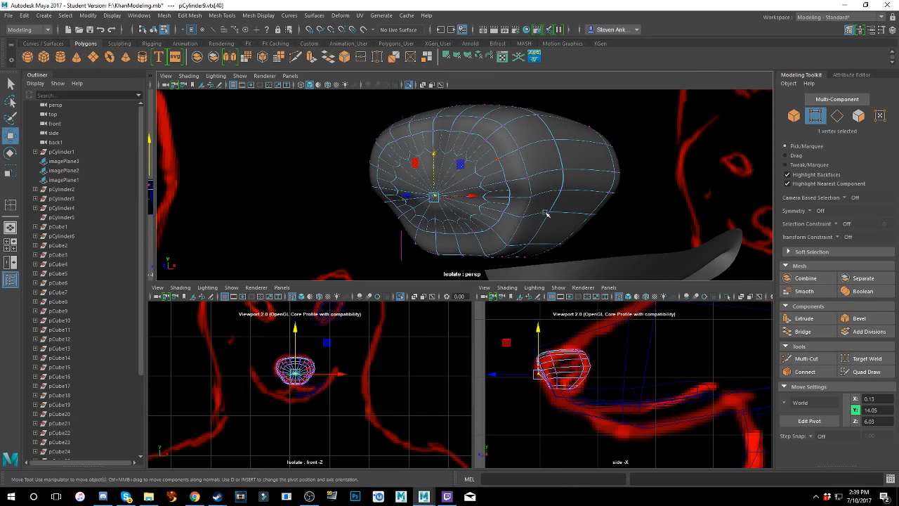
left_click_drag(546, 213, 509, 180, "alt")
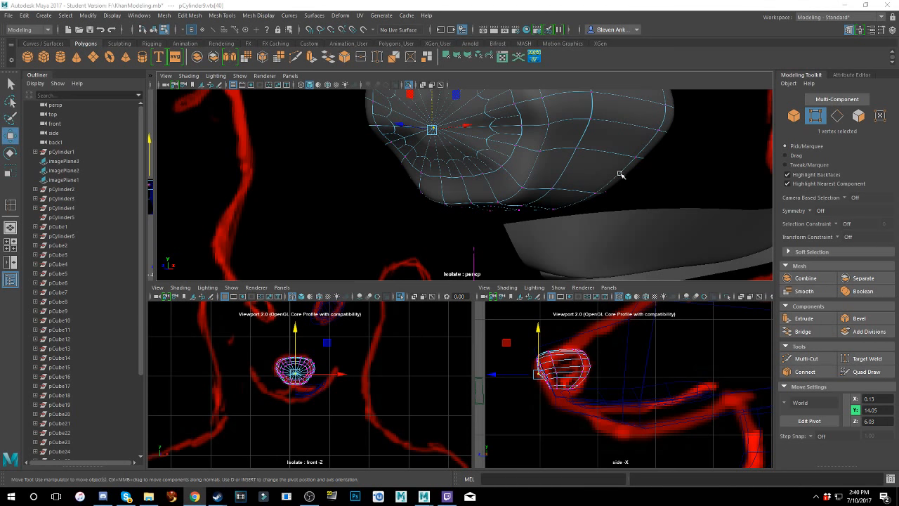
- Select the three vertices at the bottom centre of the nose's front rim in the unsmoothed display
left_click_drag(620, 174, 484, 139, "alt")
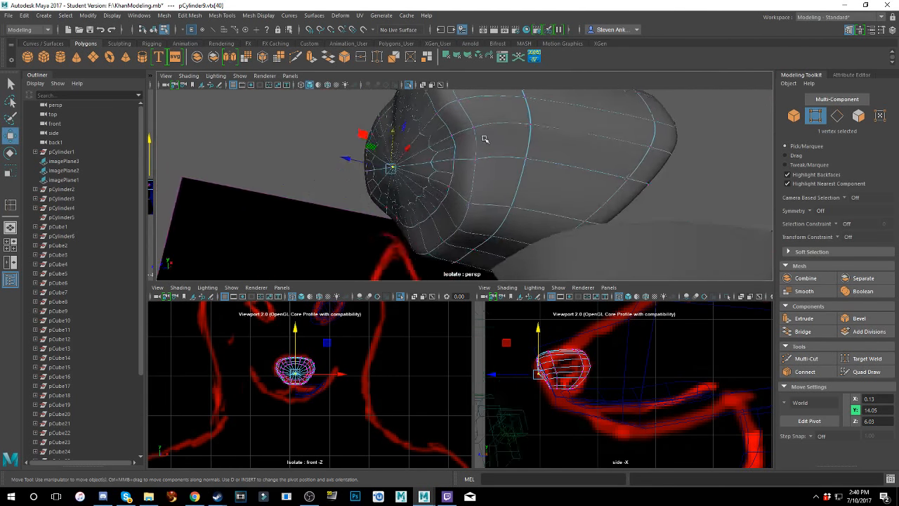
left_click_drag(456, 232, 425, 192, "alt")
left_click(378, 212, "shift")
left_click(425, 212, "shift")
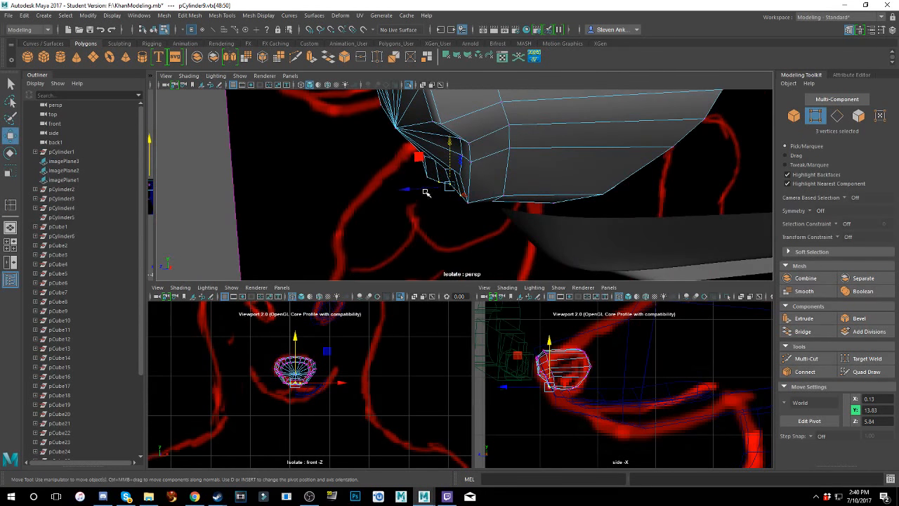
left_click(426, 190)
key("ctrl+z")
key("ctrl+z")
key("ctrl+z")
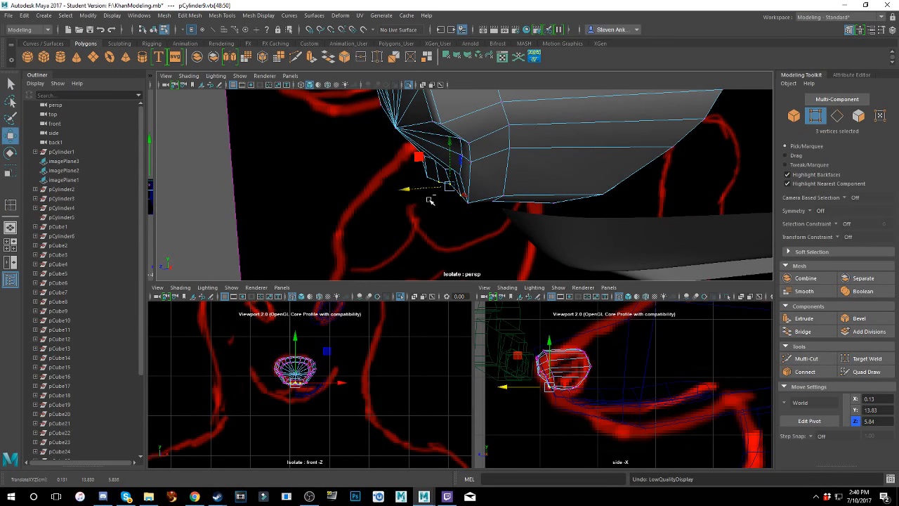
- Add the next vertex on each side of the bottom front rim, raise all five to Y 13.85 and turn on smooth preview
left_click_drag(422, 205, 465, 200, "alt")
left_click(459, 209, "shift")
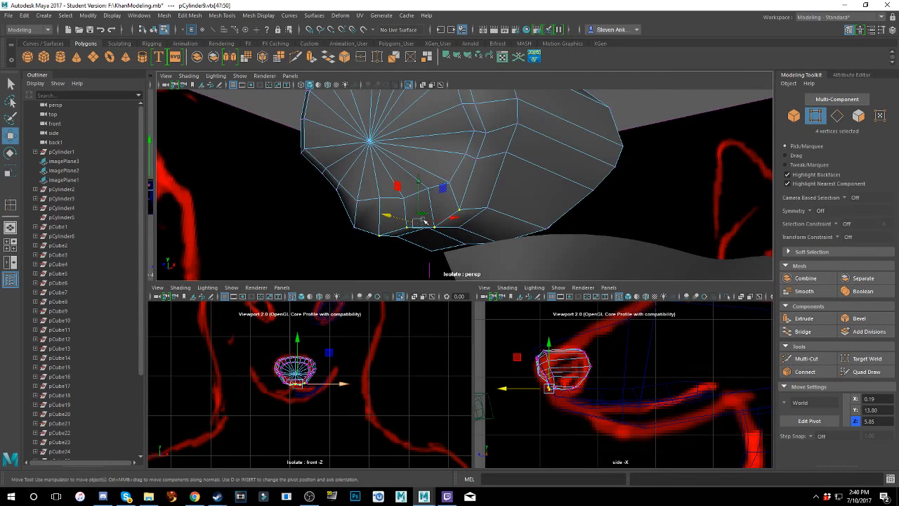
left_click(356, 227, "shift")
left_click_drag(385, 225, 409, 208, "alt")
left_click_drag(435, 181, 435, 167)
key("3")
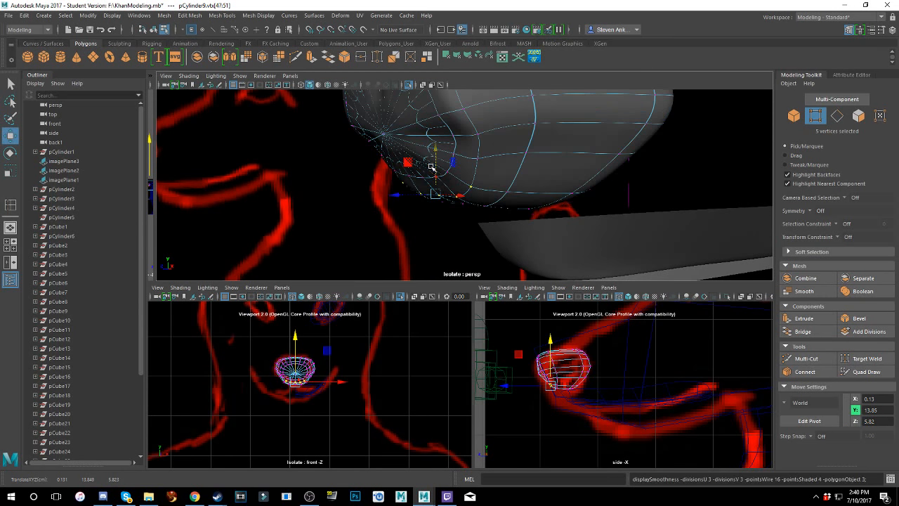
left_click_drag(539, 200, 478, 181, "alt")
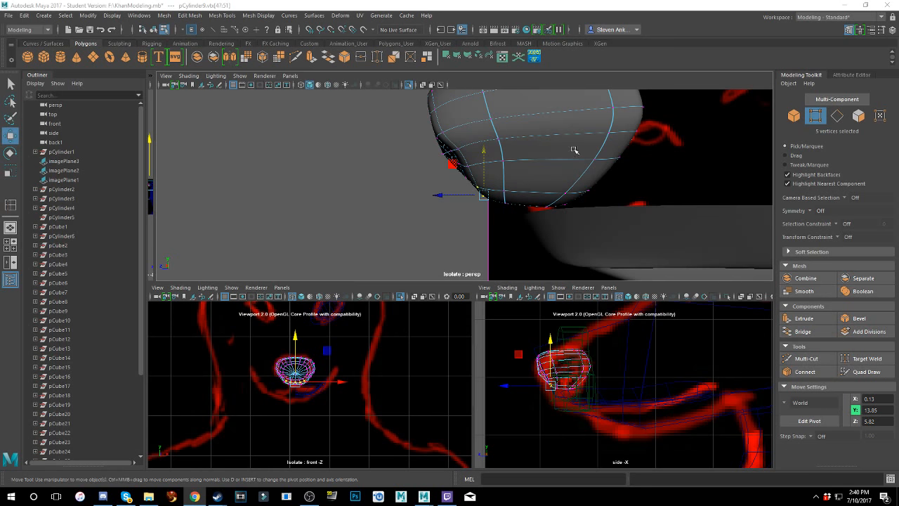
left_click_drag(575, 151, 655, 158, "alt")
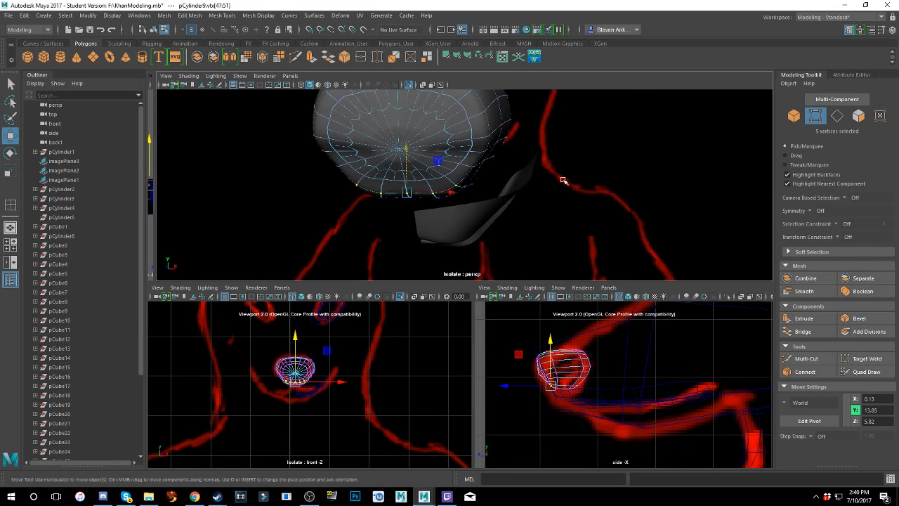
left_click_drag(564, 181, 475, 178, "alt")
left_click(476, 166)
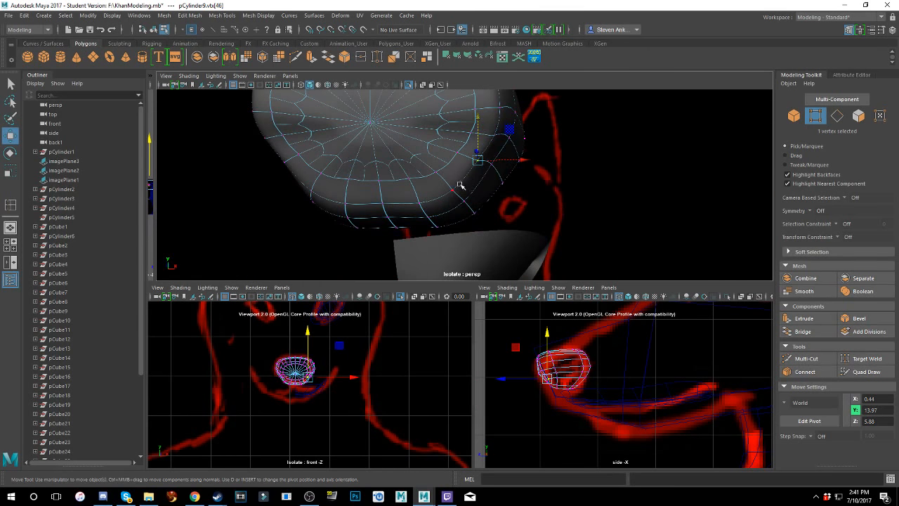
left_click(449, 189)
left_click_drag(418, 194, 457, 201, "alt")
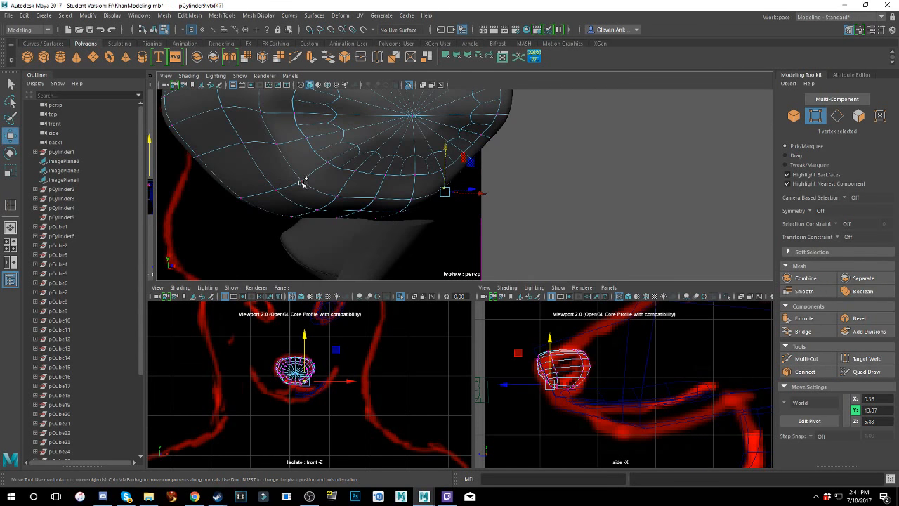
left_click(302, 181, "shift")
left_click(275, 189, "shift")
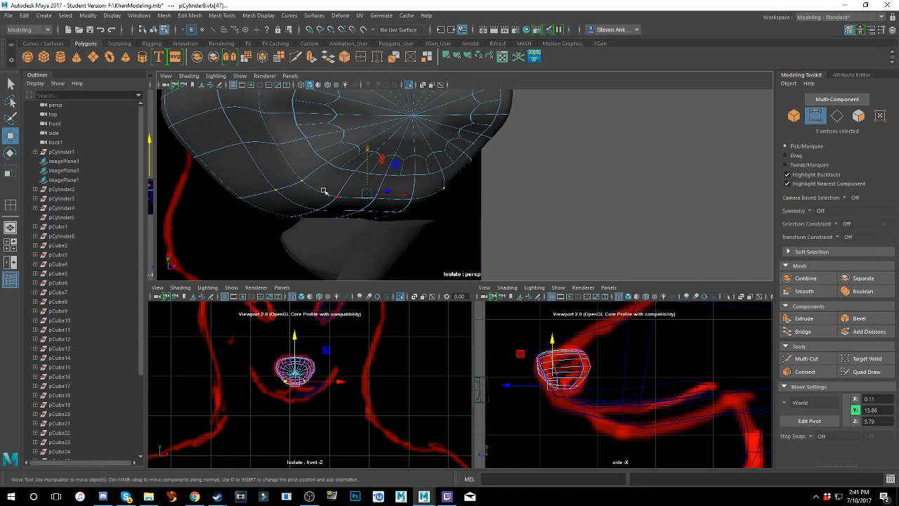
left_click_drag(321, 190, 357, 211, "alt")
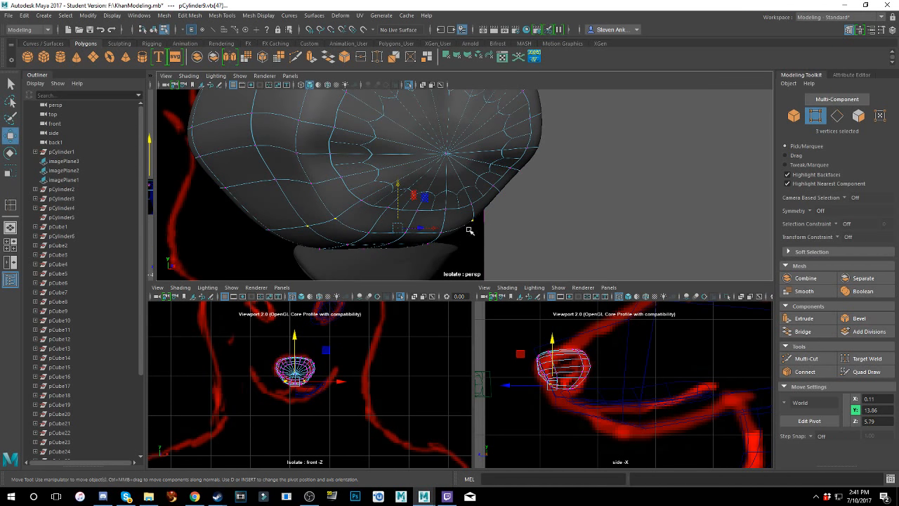
left_click_drag(470, 231, 426, 201, "alt")
- Select the two edges at each lower corner just behind the nose's front rim in the unsmoothed display
right_click_drag(426, 201, 415, 171)
left_click_drag(409, 211, 448, 207, "alt")
key("1")
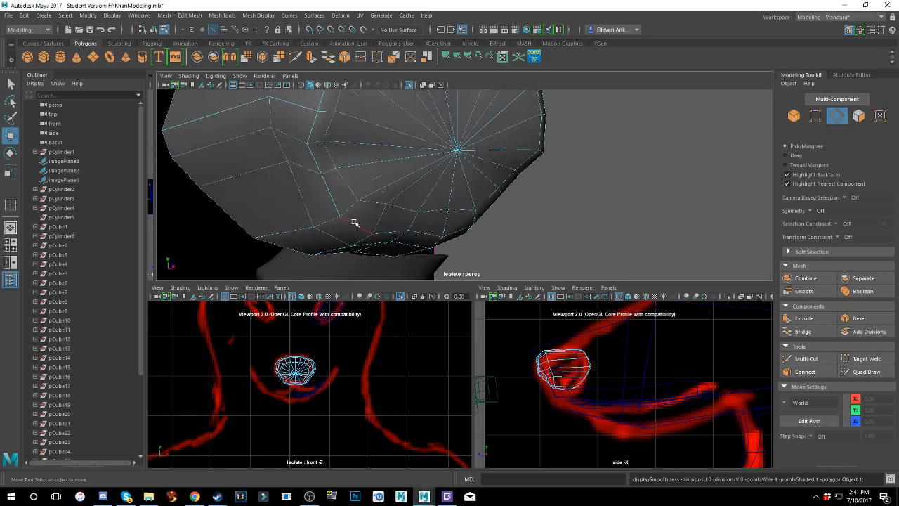
left_click_drag(355, 222, 501, 243, "alt")
left_click(357, 217)
left_click(358, 216, "shift")
left_click(484, 222, "shift")
left_click(516, 229, "shift")
- Scale the four lower corner edges wider in X by about 1.22 and raise them to Y 13.87
left_click_drag(440, 231, 464, 231, "alt")
key("r")
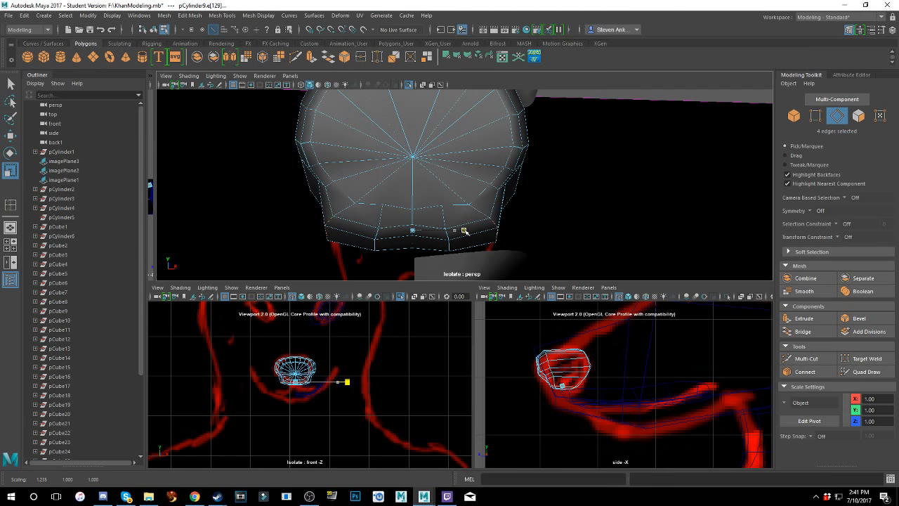
key("w")
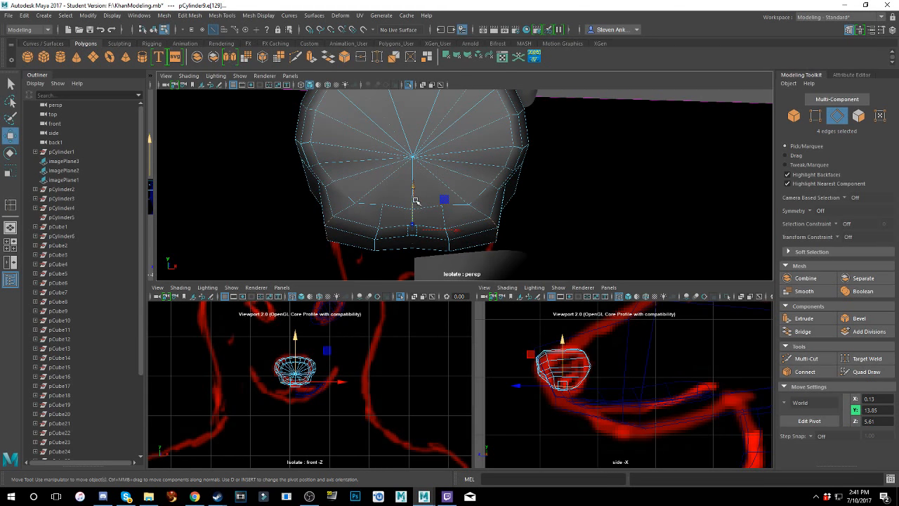
left_click_drag(416, 201, 415, 195)
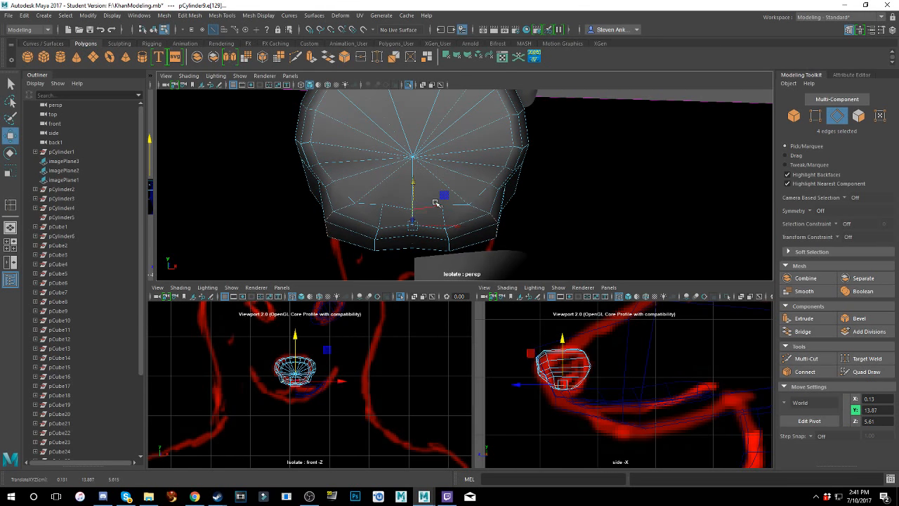
- Select the two edges just above the lower corner on each side of the nose and scale all four wider in X
mouse_move(493, 207)
left_mouse_down("alt")
mouse_move(458, 202)
mouse_move(500, 220)
left_mouse_up("alt")
left_click(535, 195)
left_click(504, 185, "shift")
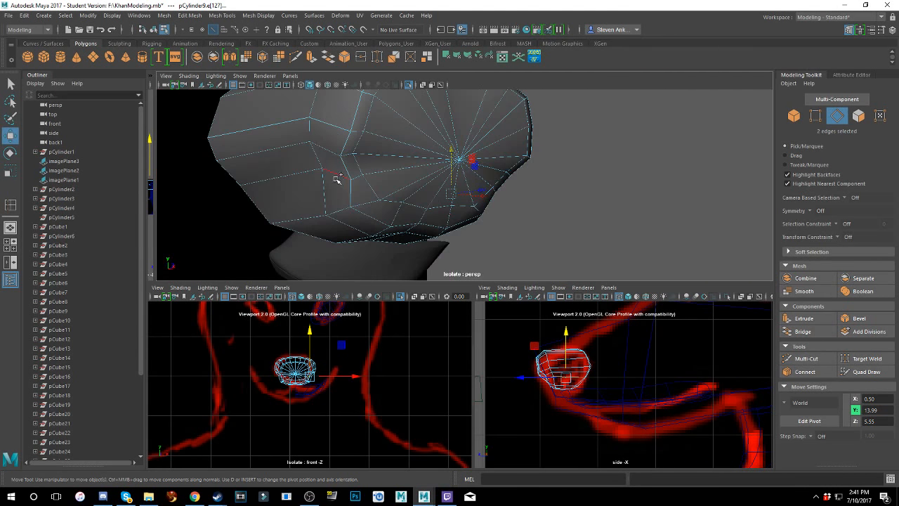
left_click(337, 179, "shift")
left_click(297, 173, "shift")
left_click_drag(445, 217, 395, 217, "alt")
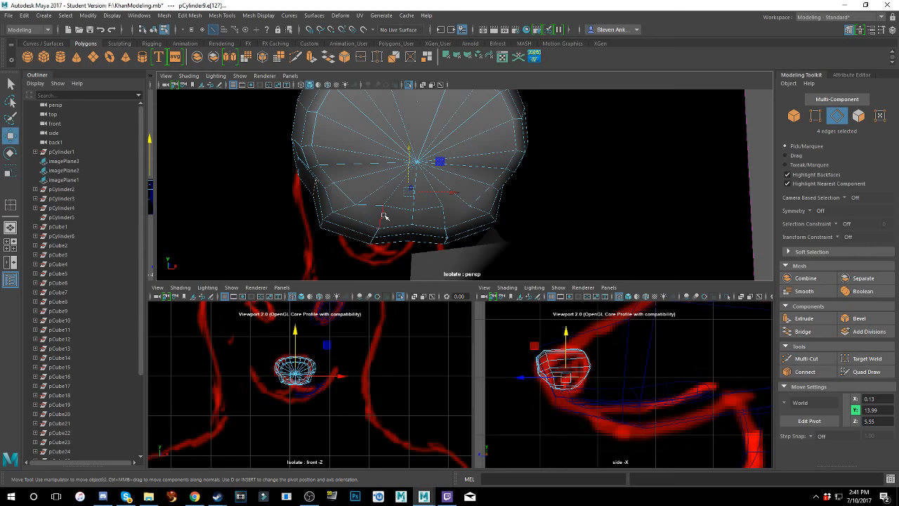
key("r")
left_click_drag(449, 195, 396, 150)
key("w")
- Select the matching lower side vertex behind the rim on each side, lower the pair slightly and scale it narrower in X
right_click_drag(370, 167, 325, 176)
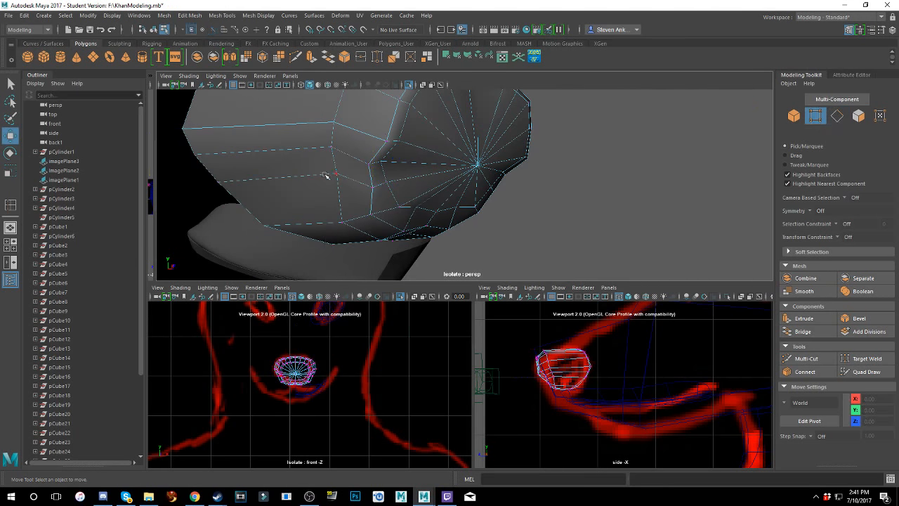
left_click(332, 175)
left_click_drag(427, 206, 302, 202, "alt")
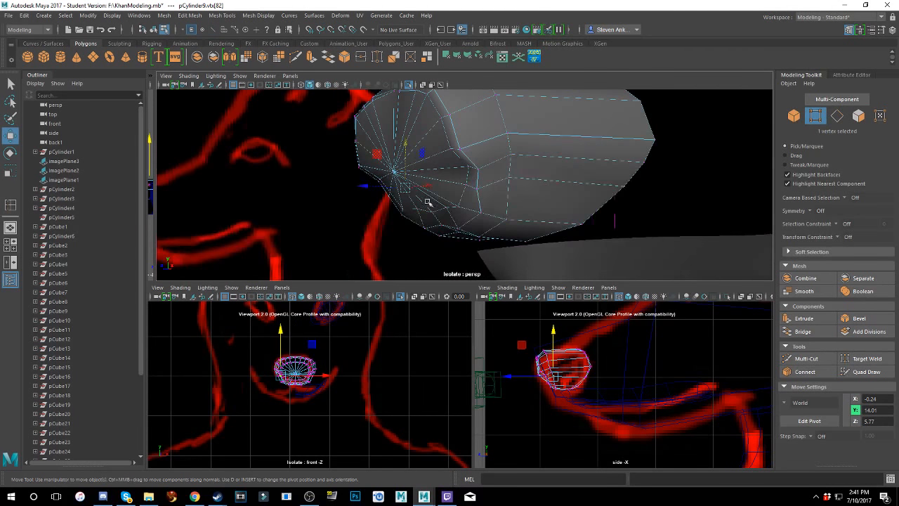
left_click(502, 181, "shift")
left_click_drag(501, 181, 476, 180, "alt")
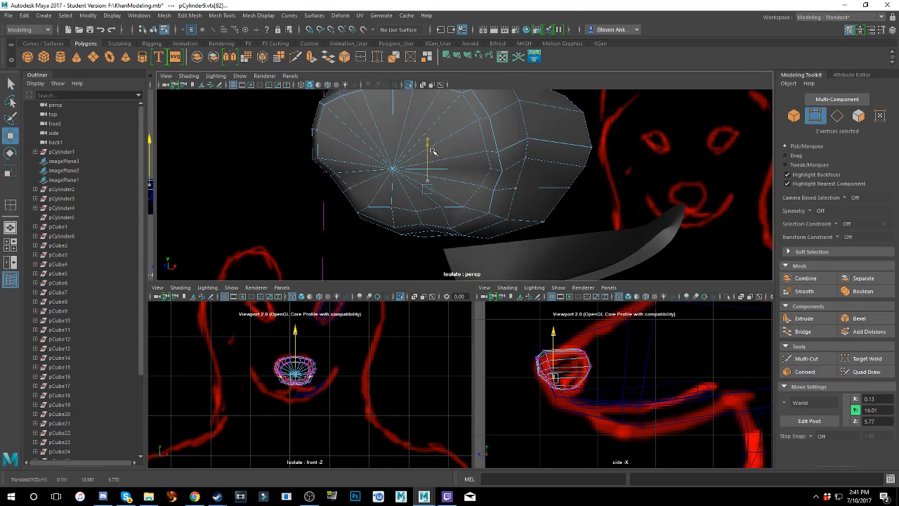
left_click_drag(433, 151, 462, 188, "alt")
key("r")
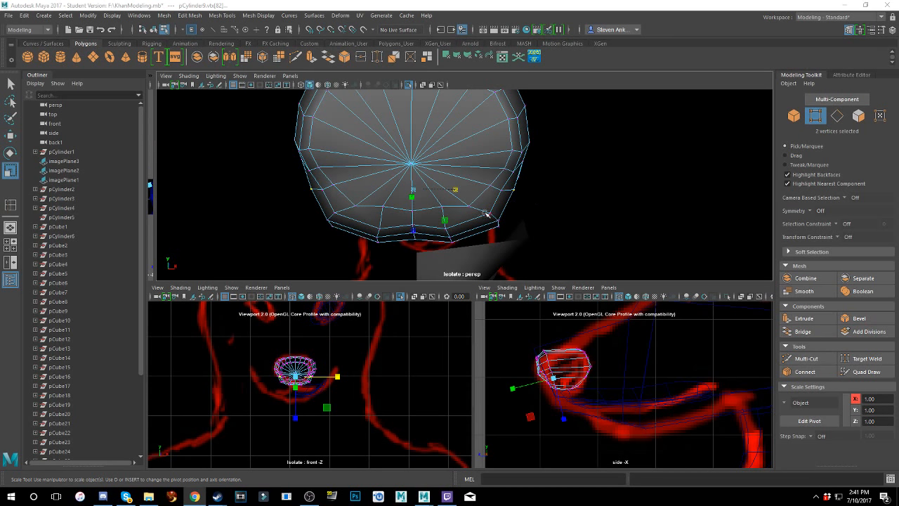
left_click_drag(456, 193, 455, 192)
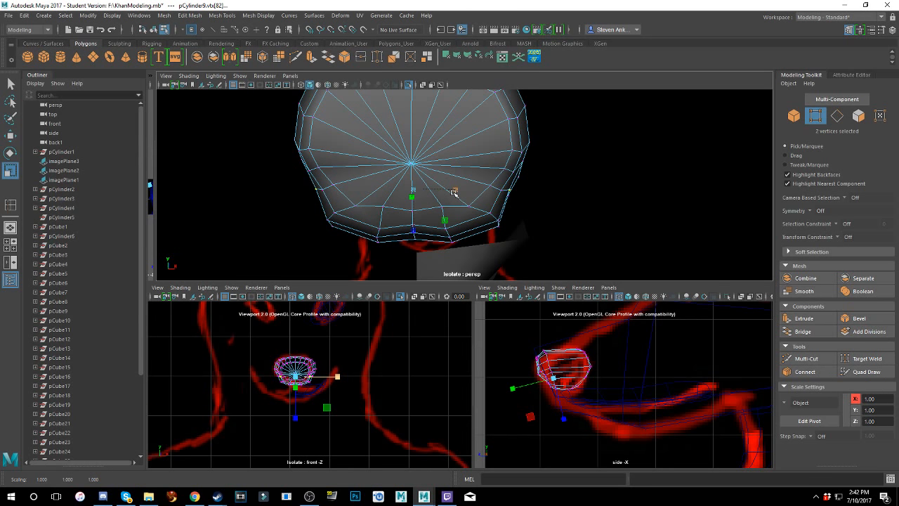
- Select the vertices along the bottom of the front cap's inner ring, starting with the outer one on each side
left_click_drag(516, 190, 496, 167, "alt")
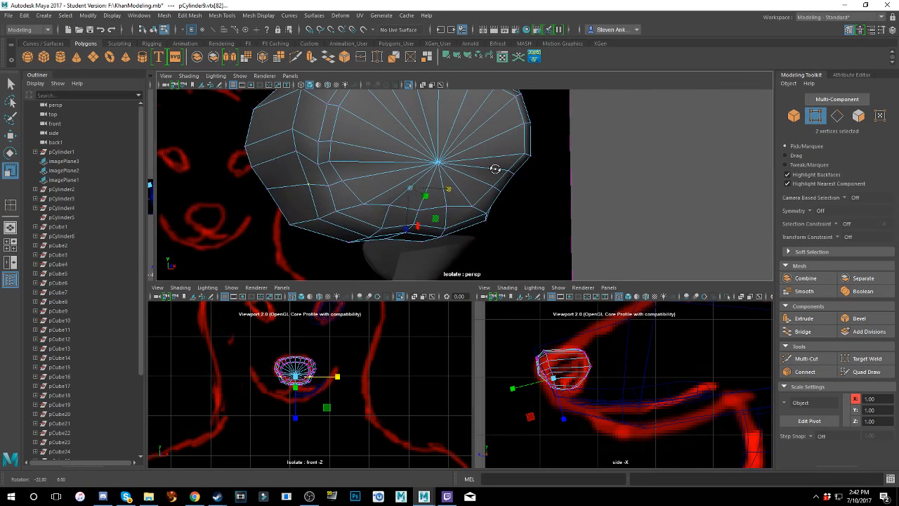
left_click(363, 205)
left_click_drag(431, 219, 386, 225, "alt")
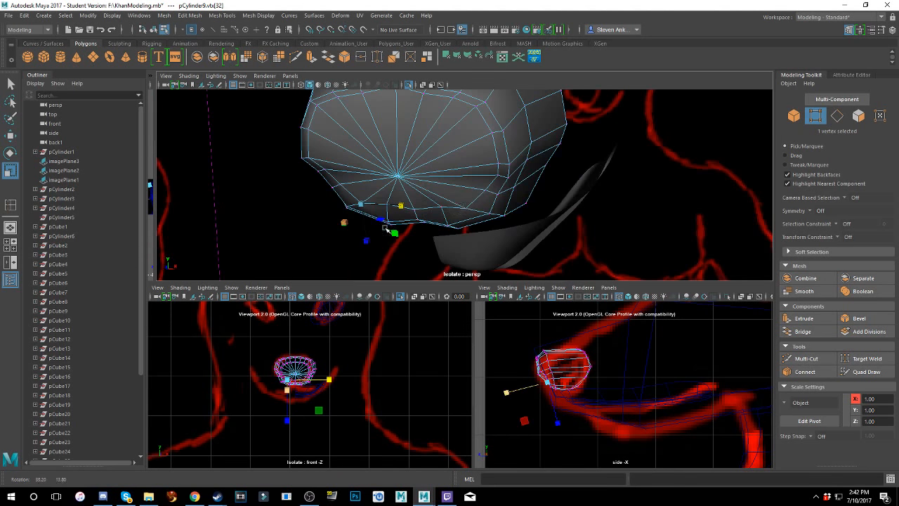
left_click(466, 207, "shift")
left_click_drag(449, 213, 431, 226, "alt")
key("w")
scroll(448, 205, "up", 4)
left_click_drag(372, 229, 384, 211, "shift")
scroll(383, 235, "down", 4)
- Try to move the selected bottom vertices of the cap's inner ring forward along Z
left_click_drag(386, 213, 472, 232, "alt")
mouse_move(403, 210)
left_mouse_down("shift")
mouse_move(412, 217)
mouse_move(396, 235)
mouse_move(389, 210)
left_mouse_up("shift")
key("ctrl+z")
key("ctrl+z")
key("ctrl+z")
key("ctrl+z")
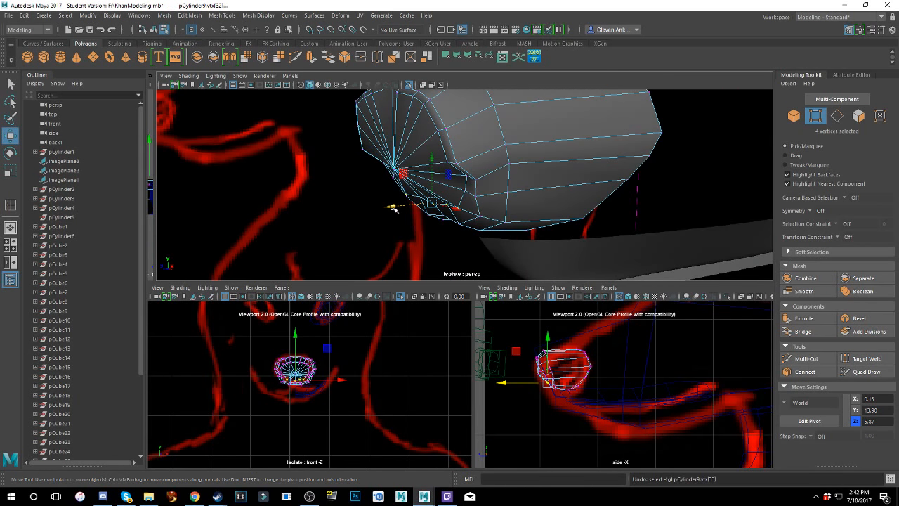
- Reselect all five bottom vertices of the front cap's inner ring and move them forward to Z 5.91
left_click_drag(410, 207, 400, 231, "alt")
key("shift+z")
key("shift+z")
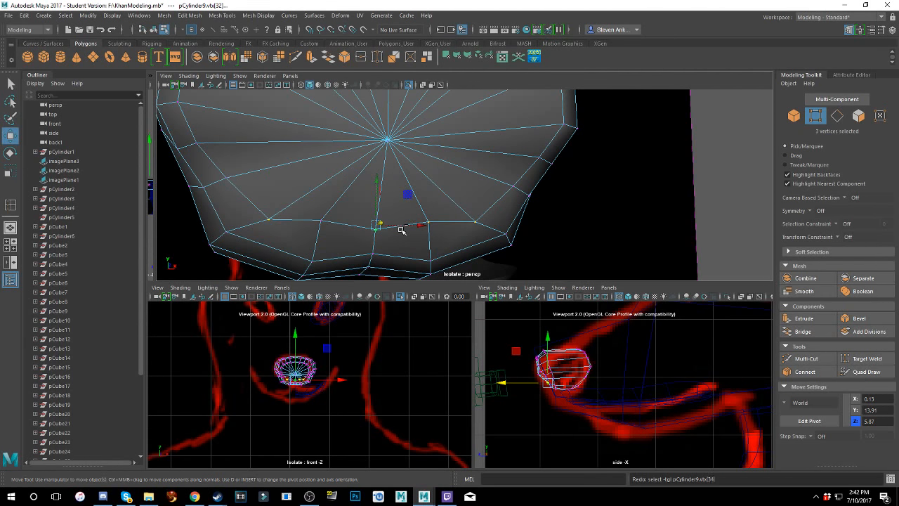
left_click_drag(326, 232, 322, 265, "alt")
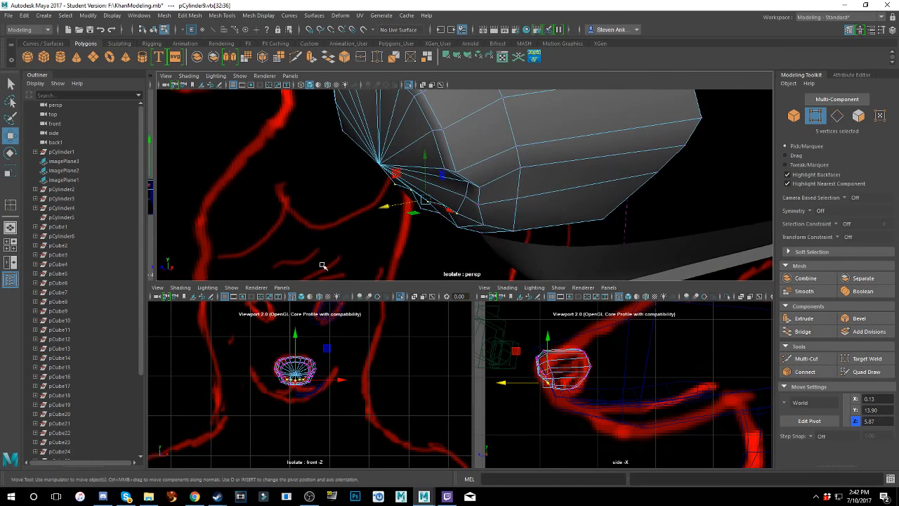
middle_click_drag(385, 206, 379, 206)
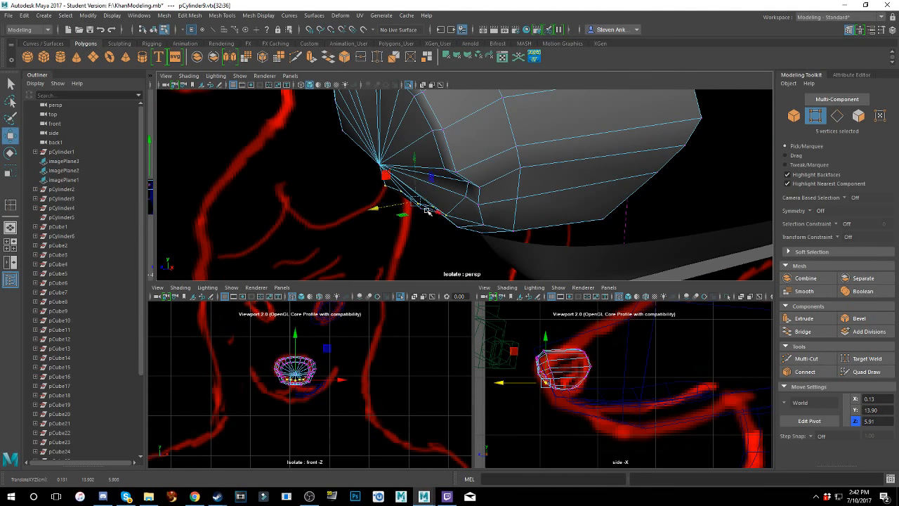
- Select the next inner ring vertex up on each side of the front cap and move the pair forward along Z
left_click_drag(376, 205, 430, 215, "alt")
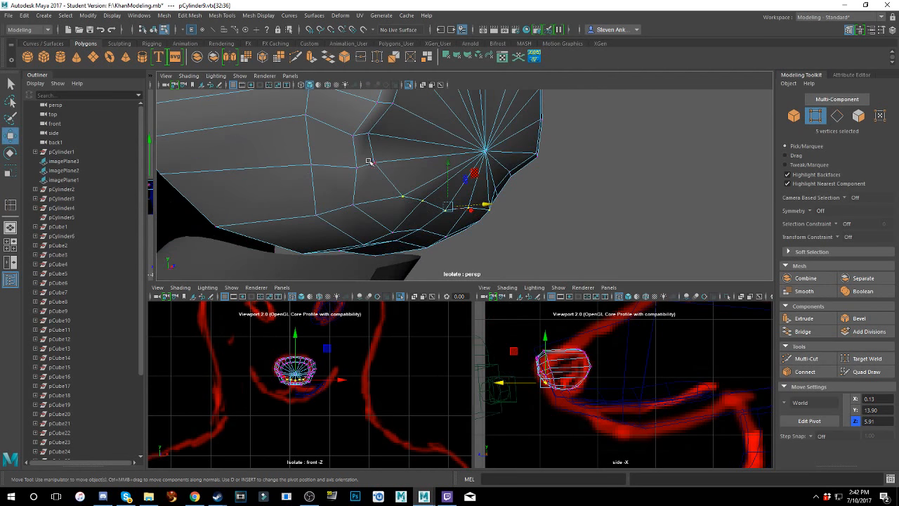
left_click(369, 161)
left_click_drag(449, 184, 406, 193, "alt")
left_click(487, 190, "shift")
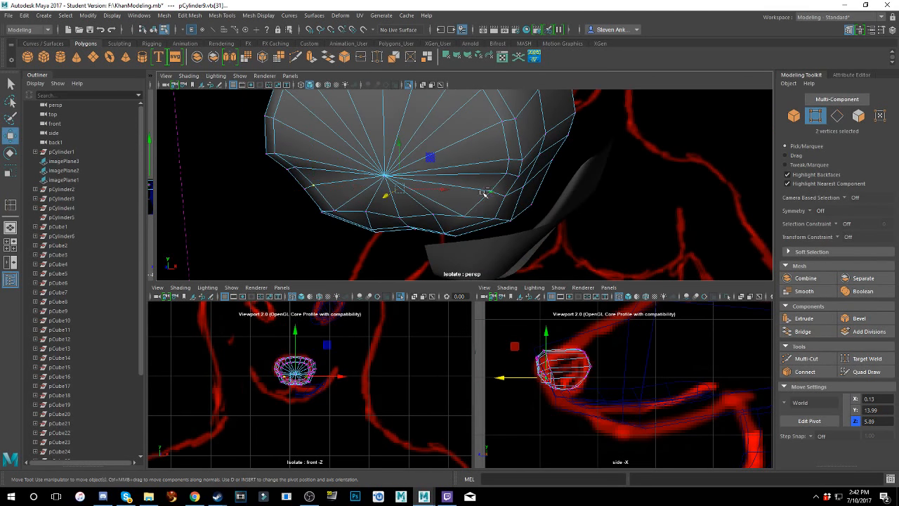
key("f")
left_click_drag(461, 207, 494, 200)
- Move the next higher pair of side vertices on the cap's inner ring forward to Z 5.96 and turn on smooth preview
left_click(497, 167)
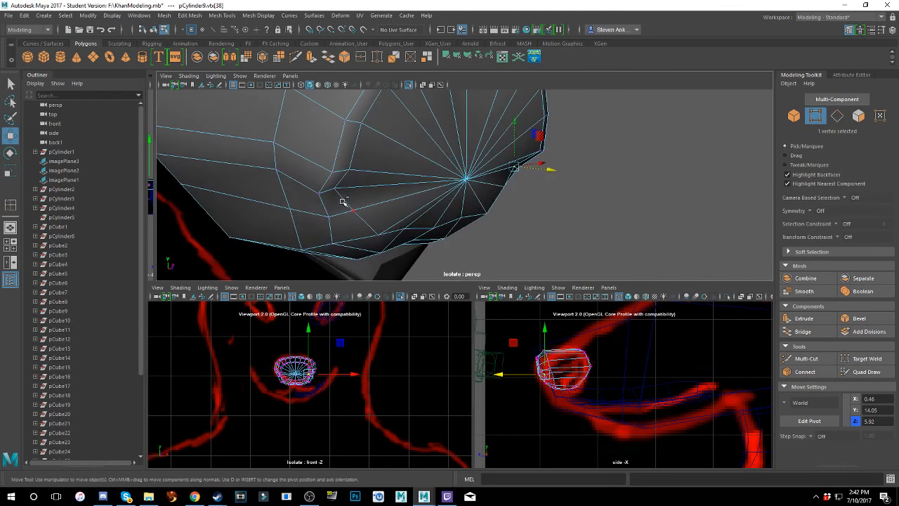
left_click(341, 193, "shift")
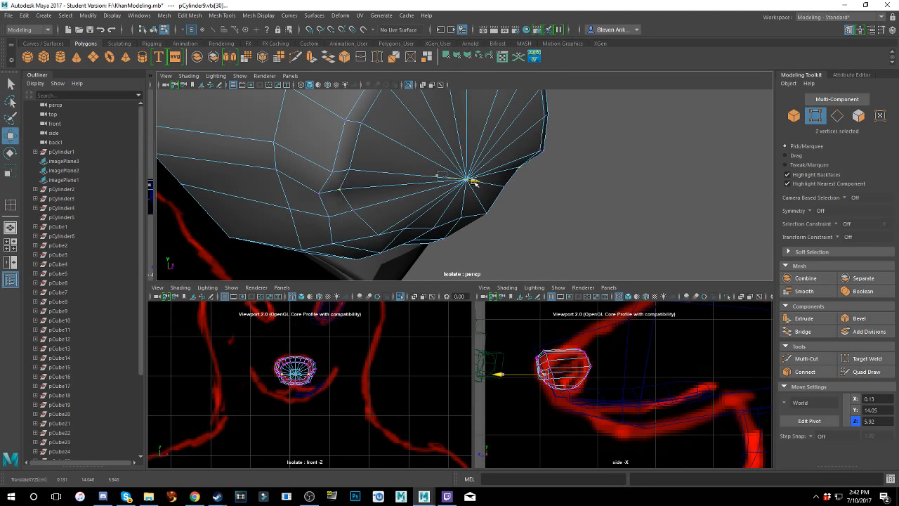
left_click_drag(518, 185, 393, 178, "alt")
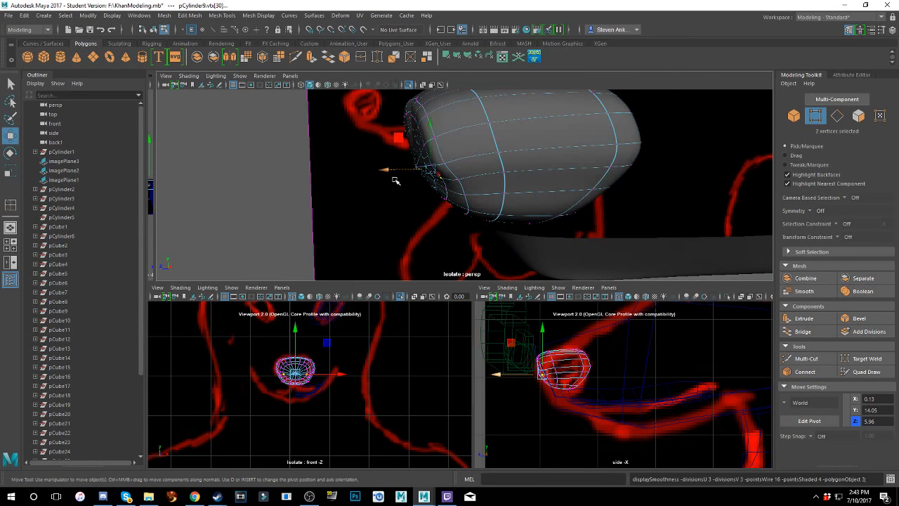
- Switch the smoothed nose to edge selection
left_click_drag(306, 157, 333, 145, "alt")
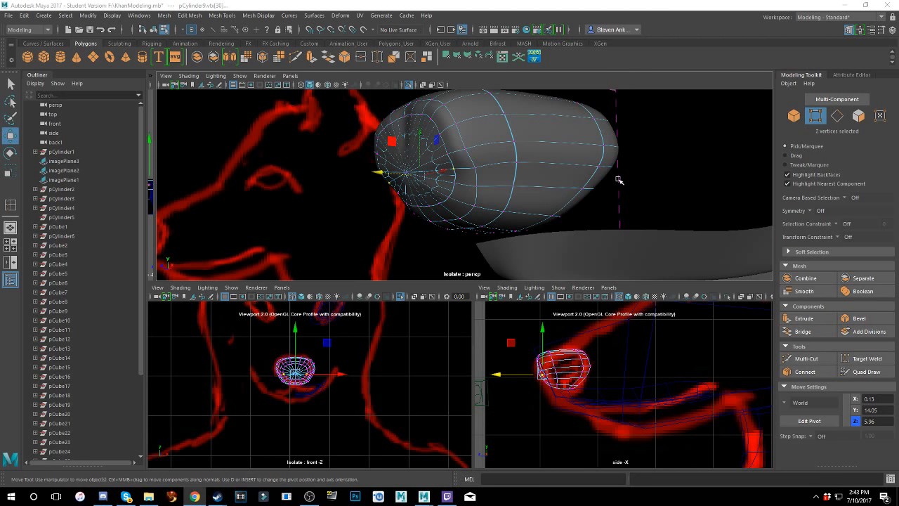
left_click_drag(479, 191, 462, 153, "alt")
right_click_drag(463, 152, 457, 126)
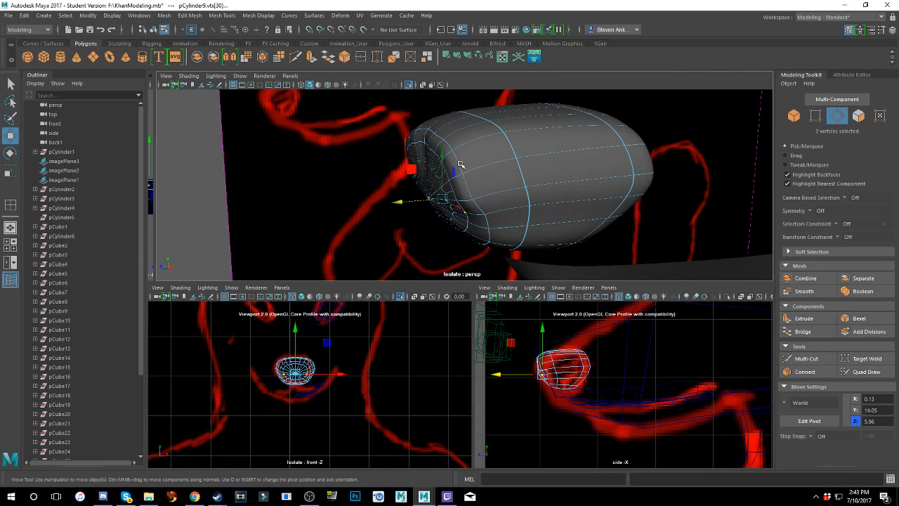
- Move the edge loop around the nose's front rim to about Y 14.11 and Z 5.88, and preview the nose smoothed
left_click(457, 163)
double_click(422, 149)
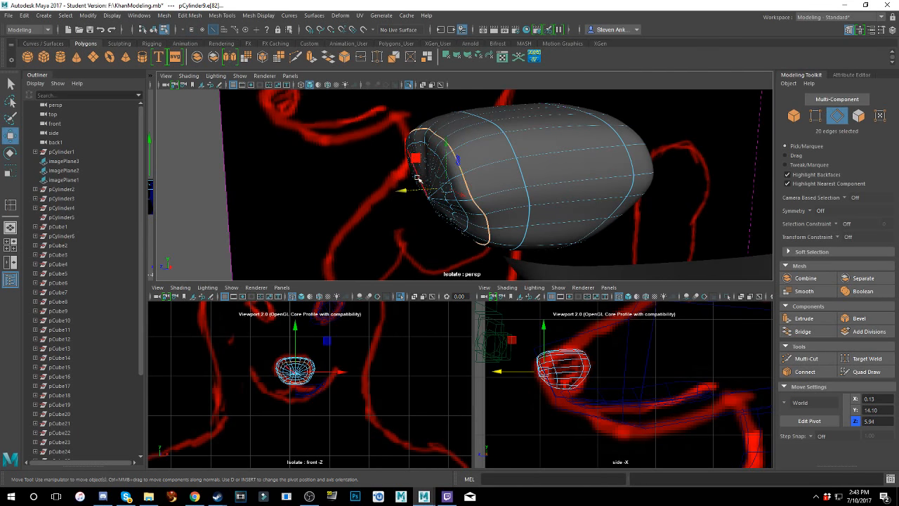
left_click_drag(406, 191, 483, 200)
left_click_drag(457, 165, 457, 162)
key("1")
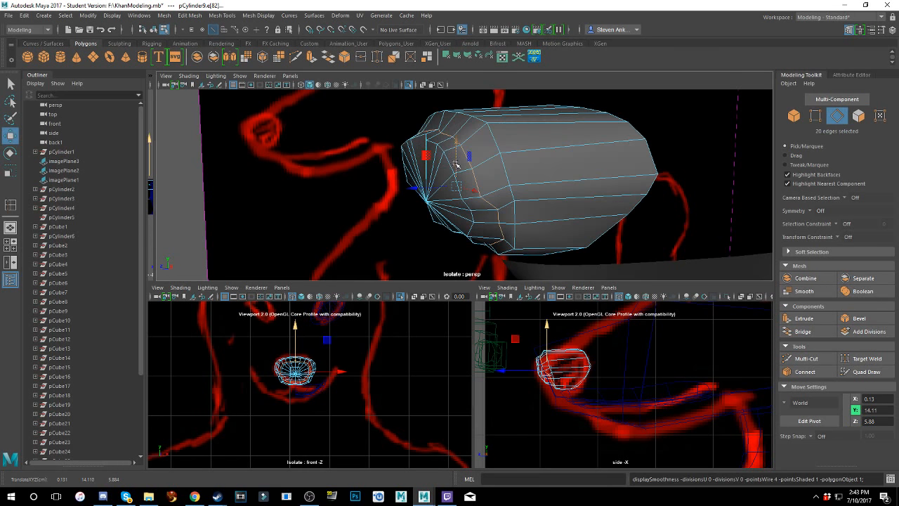
key("r")
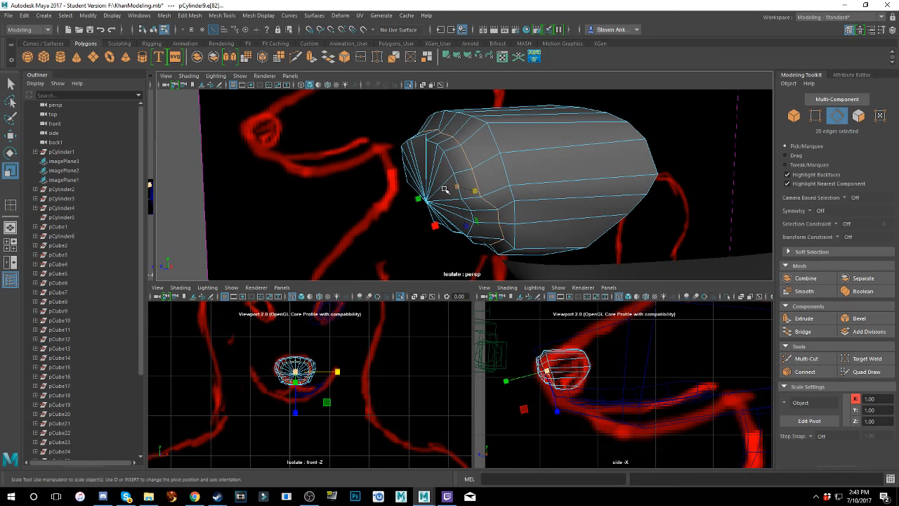
mouse_move(455, 188)
left_mouse_down("alt")
mouse_move(483, 198)
mouse_move(455, 187)
mouse_move(531, 165)
mouse_move(447, 193)
mouse_move(505, 158)
mouse_move(478, 151)
mouse_move(518, 174)
left_mouse_up("alt")
key("3")
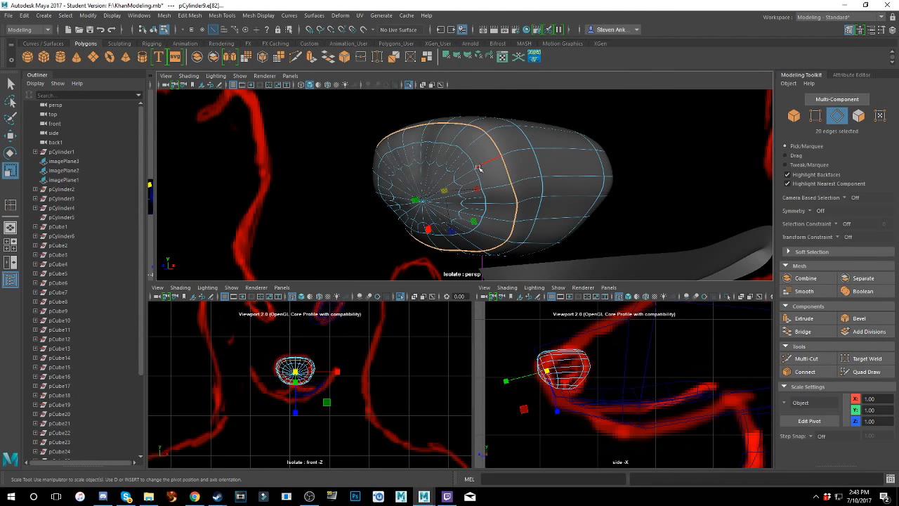
left_click_drag(467, 162, 498, 171, "alt")
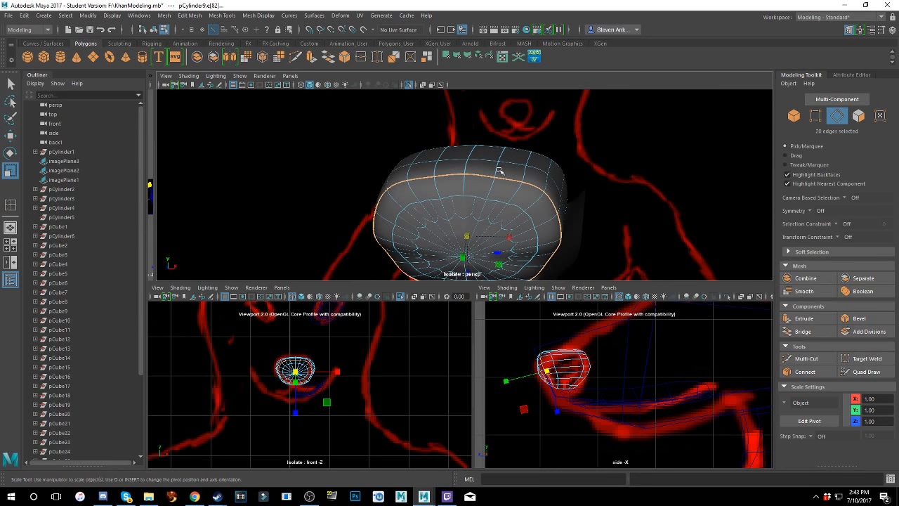
- Scale the four edges flanking the upper centre line of the nose's front horizontally toward each other to form a groove
left_click(486, 194)
left_click(435, 194, "shift")
scroll(491, 199, "up", 3)
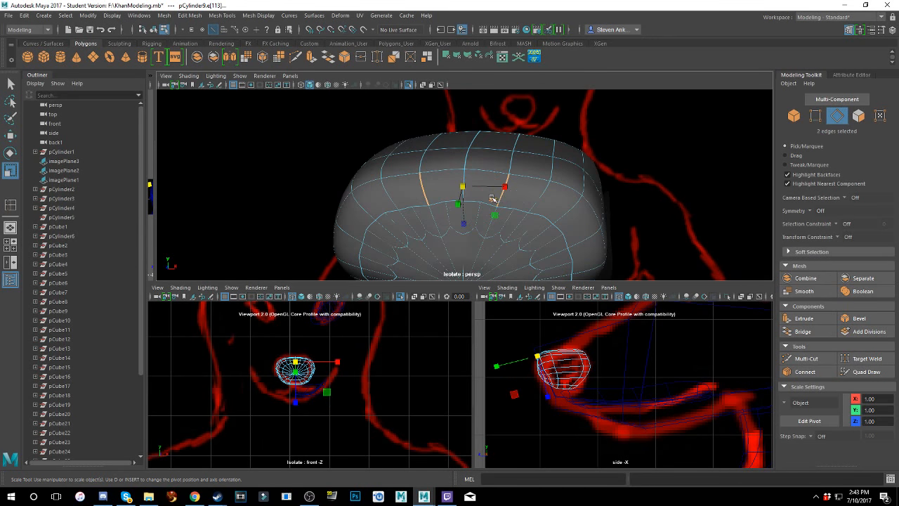
left_click_drag(506, 188, 517, 195, "alt")
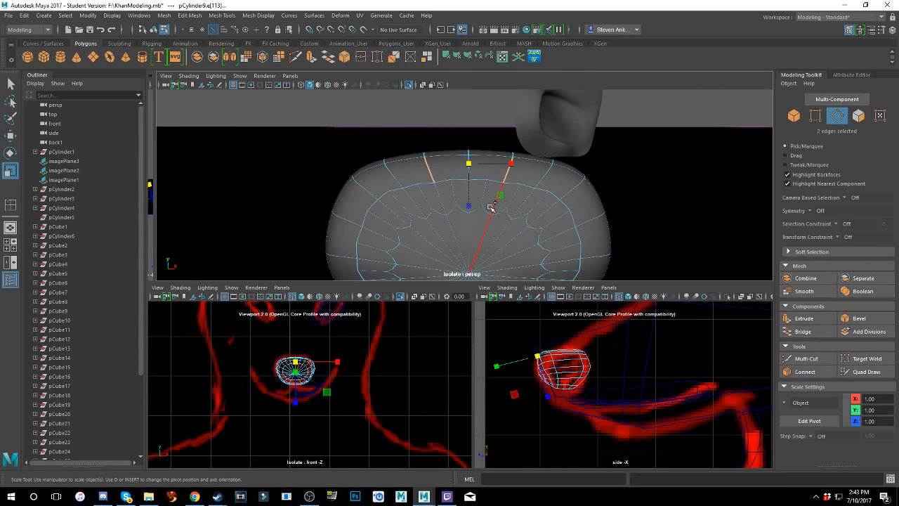
left_click(491, 207, "shift")
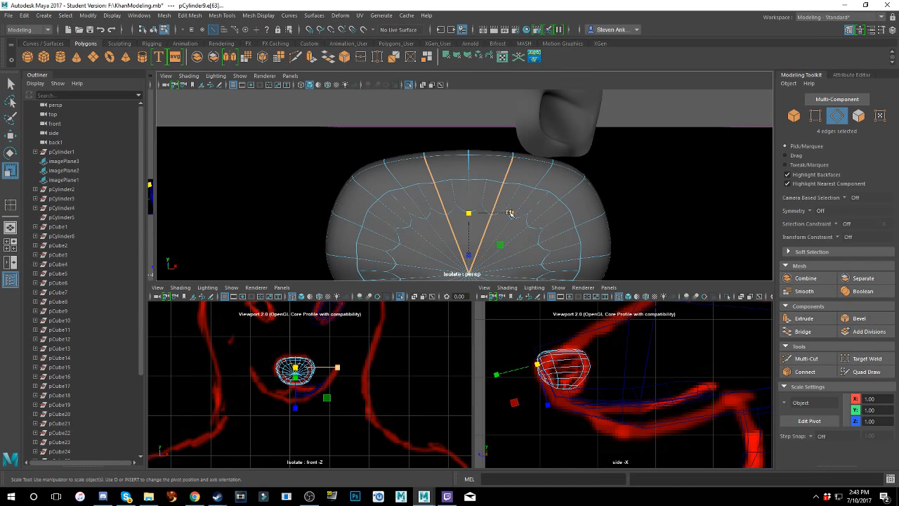
left_click_drag(510, 213, 456, 203)
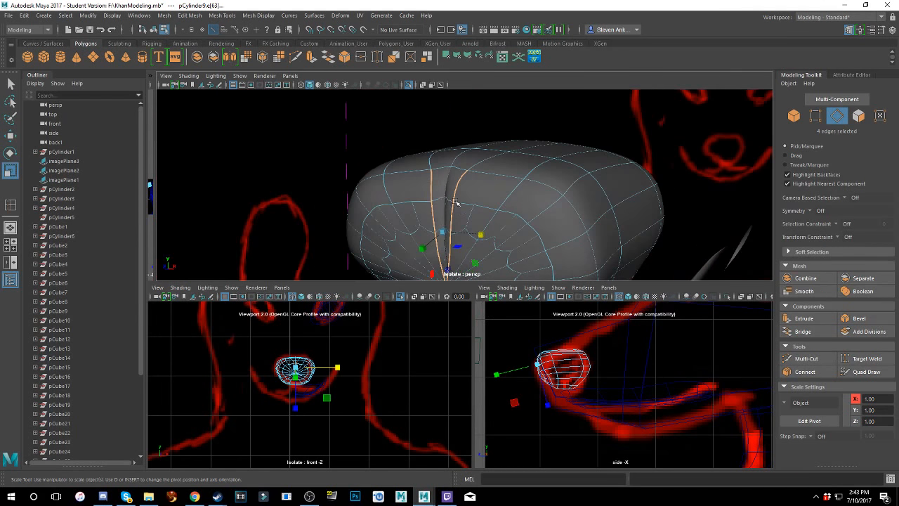
- Widen the spacing of the four upper groove edges slightly and compare the unsmoothed and smoothed shapes
key("1")
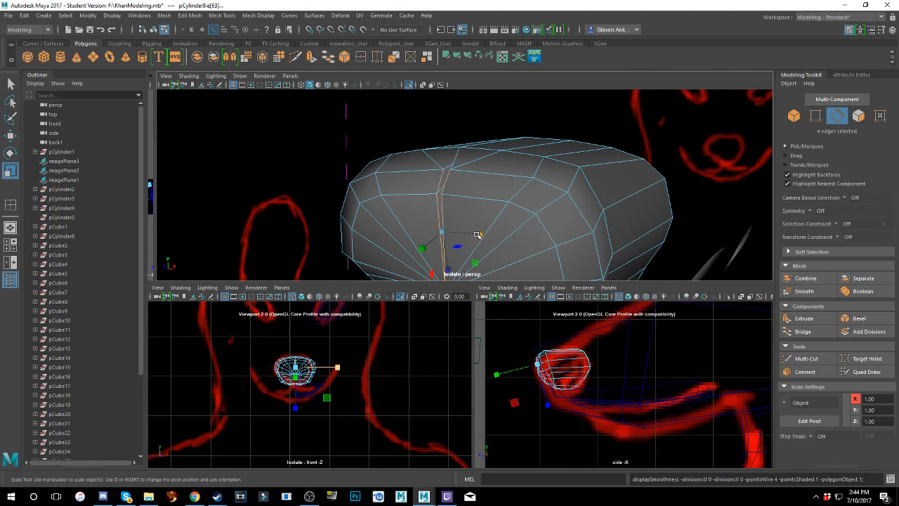
left_click_drag(477, 234, 613, 252)
scroll(414, 188, "down", 3)
left_click_drag(415, 189, 540, 161, "alt")
key("3")
scroll(502, 199, "up", 3)
key("1")
scroll(502, 199, "down", 3)
left_click_drag(542, 192, 507, 200, "alt")
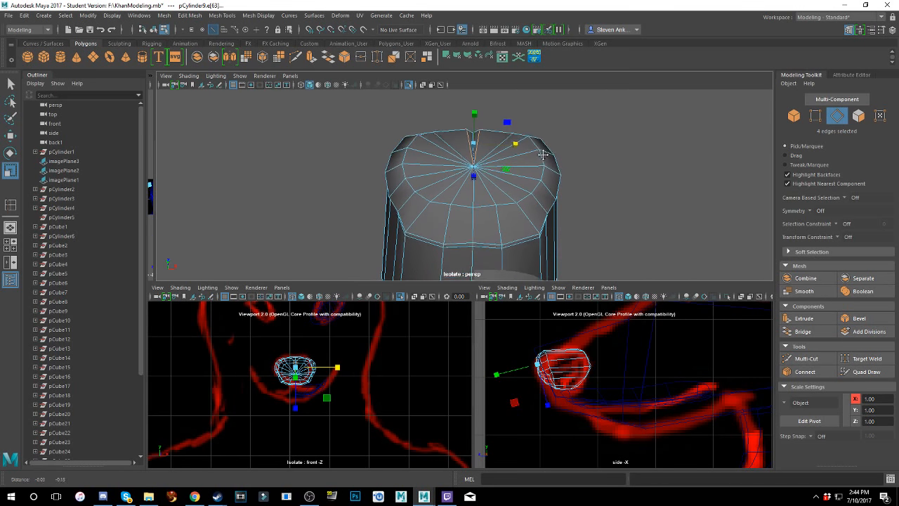
- Scale the four edges flanking the lower centre line of the nose's front horizontally toward each other
scroll(485, 192, "up", 2)
middle_click_drag(486, 191, 474, 167, "alt")
left_click(495, 229)
left_click(448, 229, "shift")
left_click(436, 187, "shift")
left_click(511, 201, "shift")
- Scale the two lengthwise edges on the nose's underside closer together to continue the central groove
left_click_drag(501, 200, 505, 219, "alt")
left_click(511, 211)
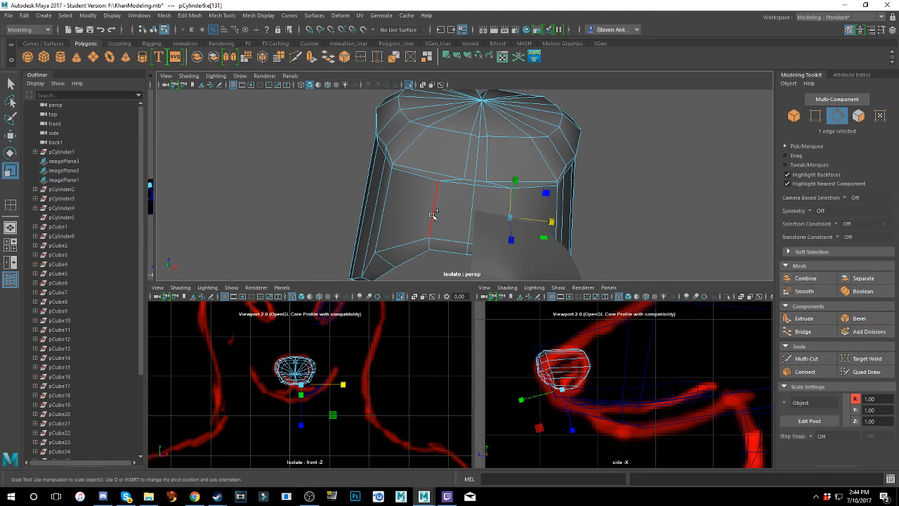
left_click(433, 216, "shift")
left_click_drag(433, 216, 484, 259, "alt")
scroll(516, 222, "down", 2)
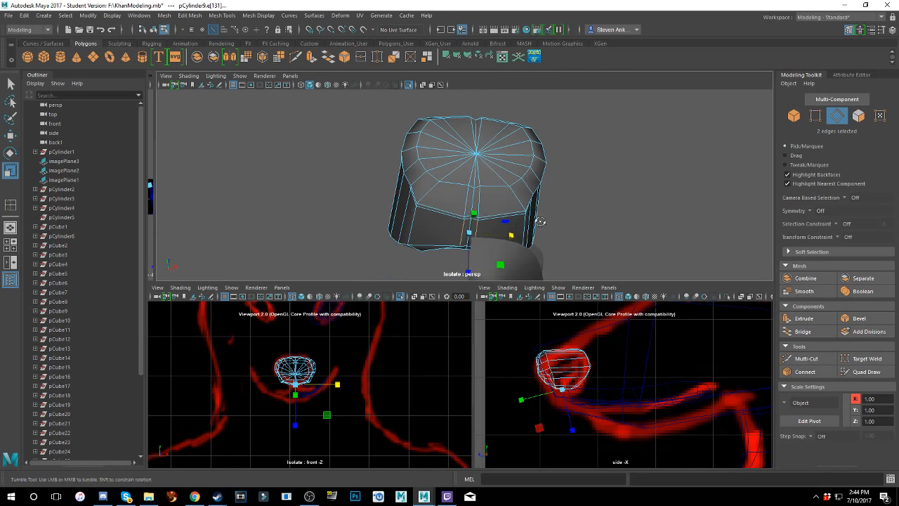
left_click_drag(540, 221, 598, 203, "alt")
mouse_move(469, 193)
left_mouse_down("alt")
mouse_move(518, 213)
mouse_move(323, 213)
left_mouse_up("alt")
mouse_move(428, 210)
left_mouse_down("alt")
mouse_move(449, 239)
mouse_move(500, 197)
mouse_move(412, 201)
mouse_move(498, 198)
mouse_move(500, 208)
left_mouse_up("alt")
scroll(492, 210, "down", 3)
scroll(500, 197, "down", 4)
scroll(498, 198, "up", 7)
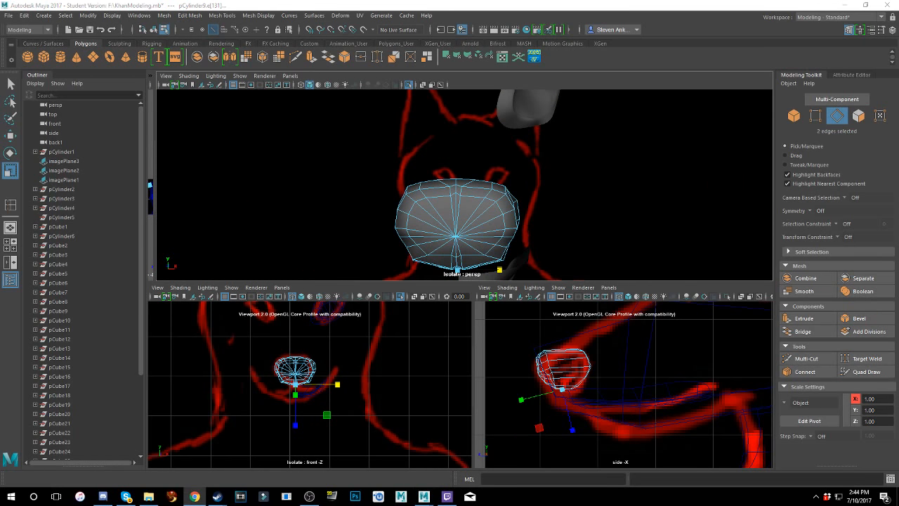
left_click_drag(582, 190, 476, 180, "alt")
scroll(579, 178, "up", 3)
left_click(521, 162)
left_click(507, 167)
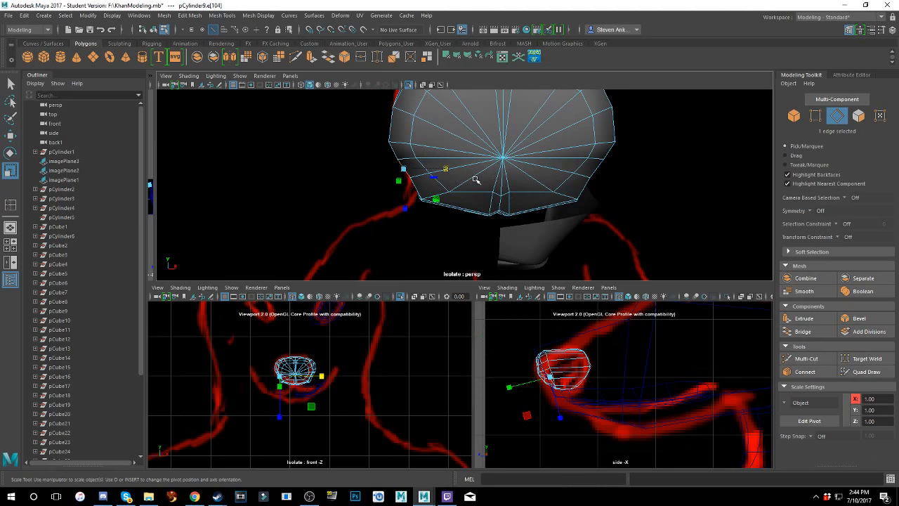
left_click(596, 172, "shift")
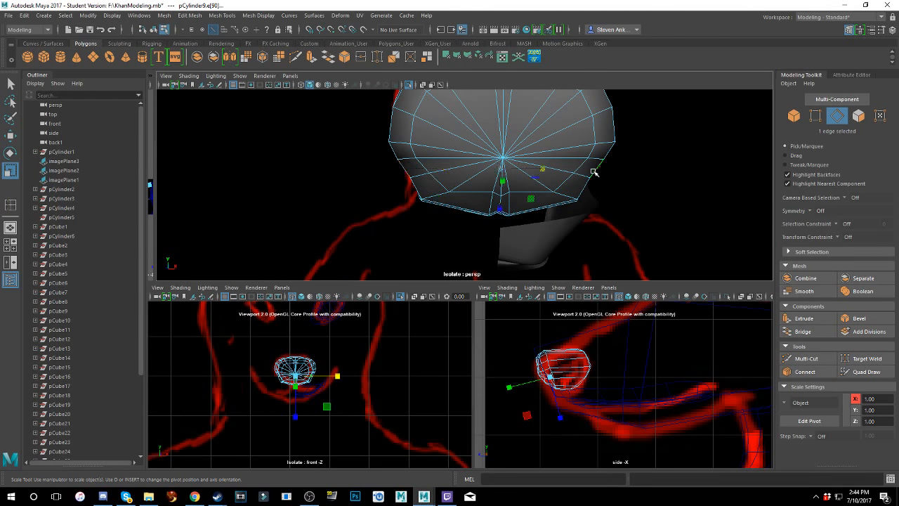
left_click_drag(595, 173, 460, 179, "alt")
key("w")
key("e")
scroll(546, 161, "down", 3)
right_click_drag(460, 179, 491, 146)
left_click(279, 174)
- Show the nose unsmoothed and select all the edges radiating from the centre of its front face
scroll(423, 203, "up", 3)
left_click_drag(424, 204, 498, 175, "alt")
right_click_drag(495, 171, 532, 184)
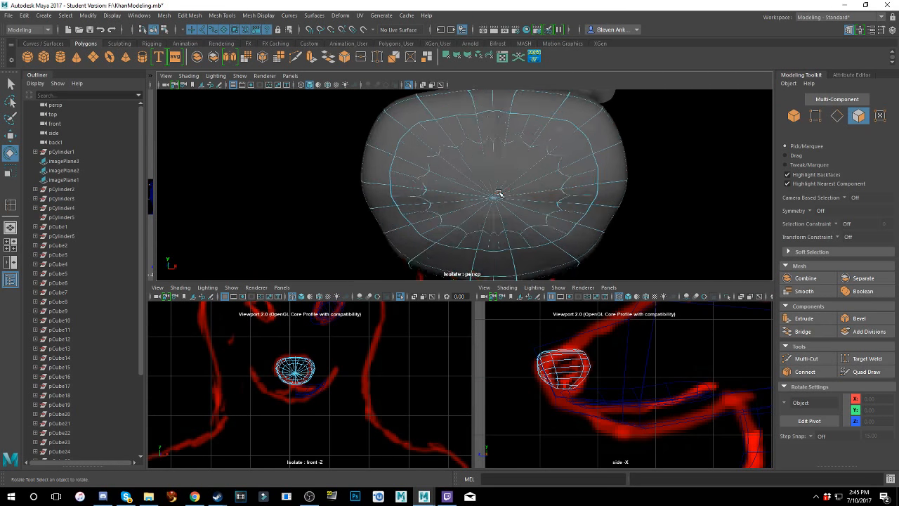
key("w")
scroll(499, 193, "down", 2)
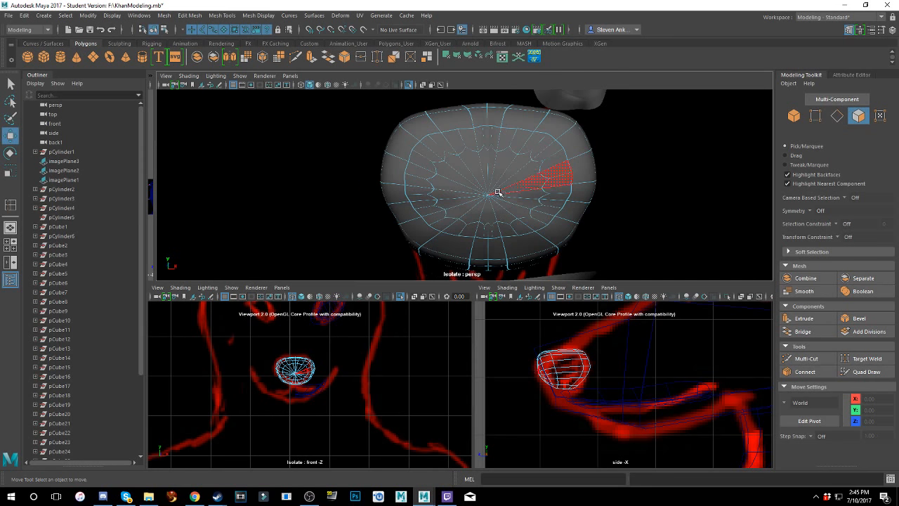
right_click_drag(498, 192, 499, 165)
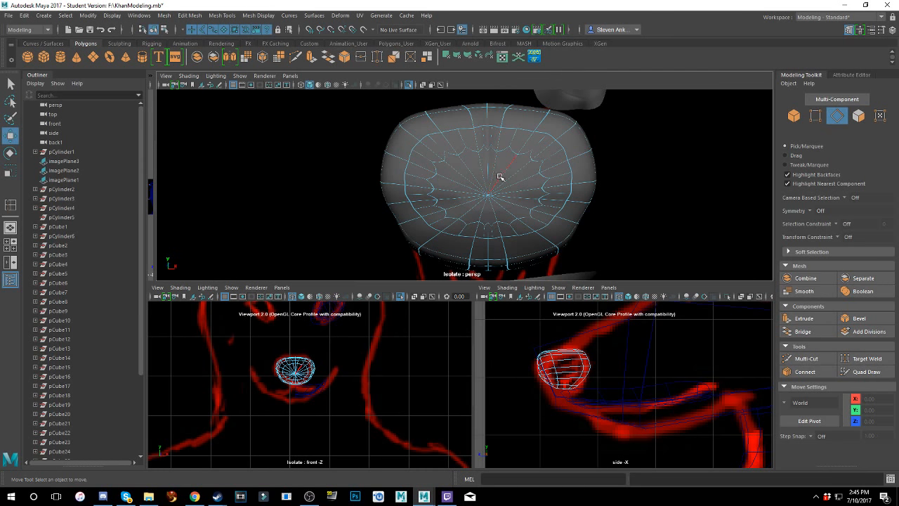
key("1")
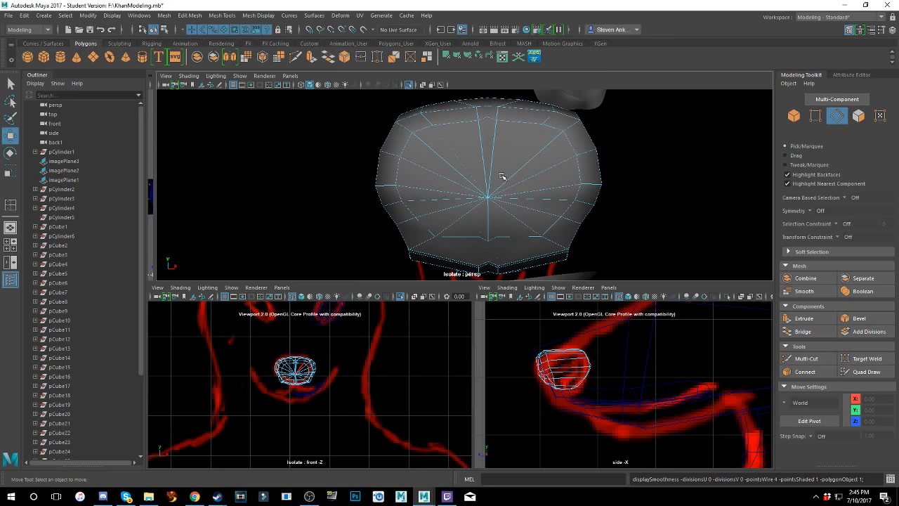
left_click_drag(514, 181, 457, 217, "alt")
left_click(486, 175)
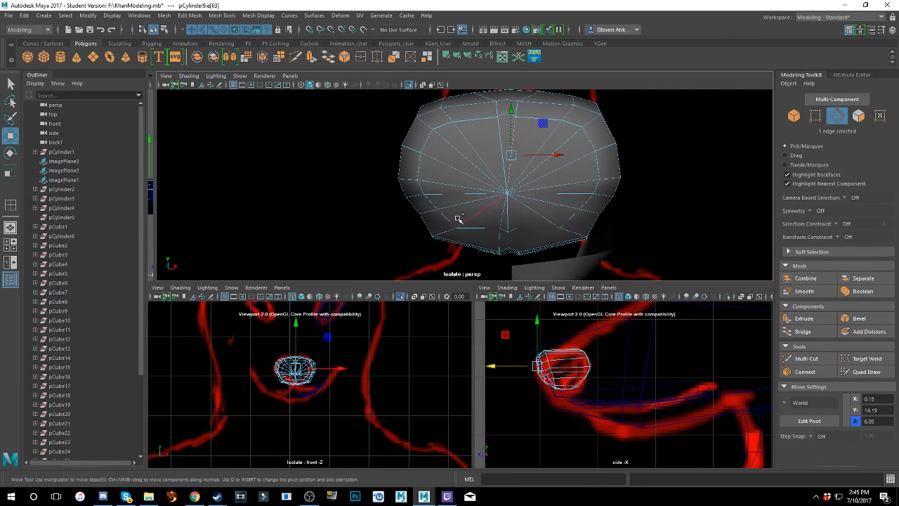
left_click_drag(507, 189, 560, 143, "shift")
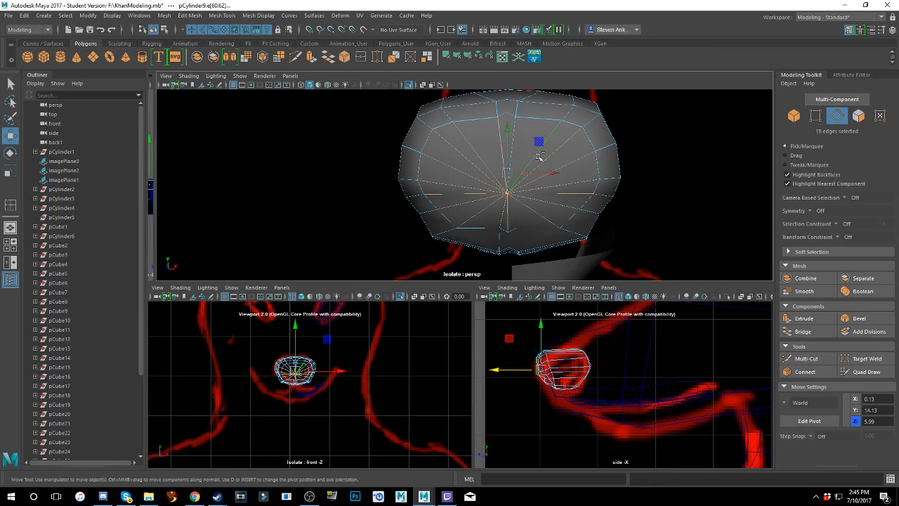
left_click_drag(526, 175, 494, 193, "alt")
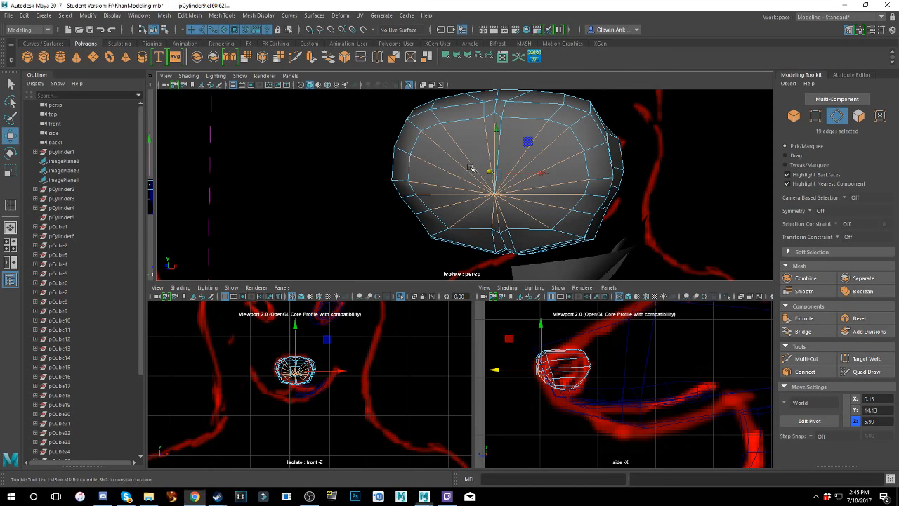
- Try to insert an edge loop across the radiating edges of the nose's front face
left_click_drag(475, 169, 467, 193, "alt")
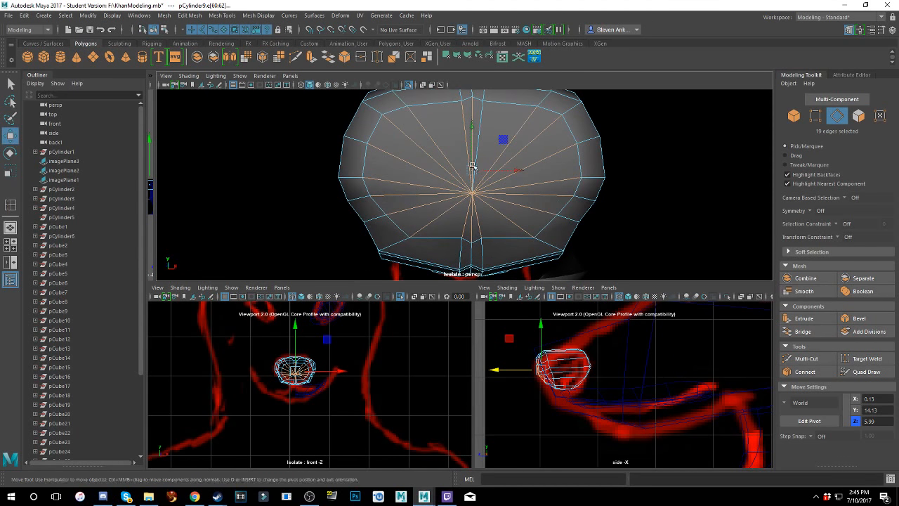
middle_click_drag(472, 165, 480, 184, "alt")
left_click(11, 206)
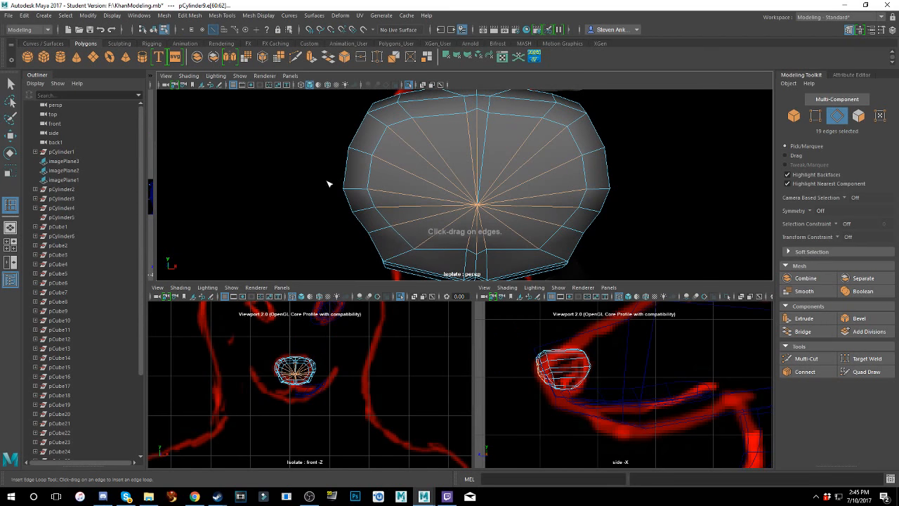
left_click(394, 166)
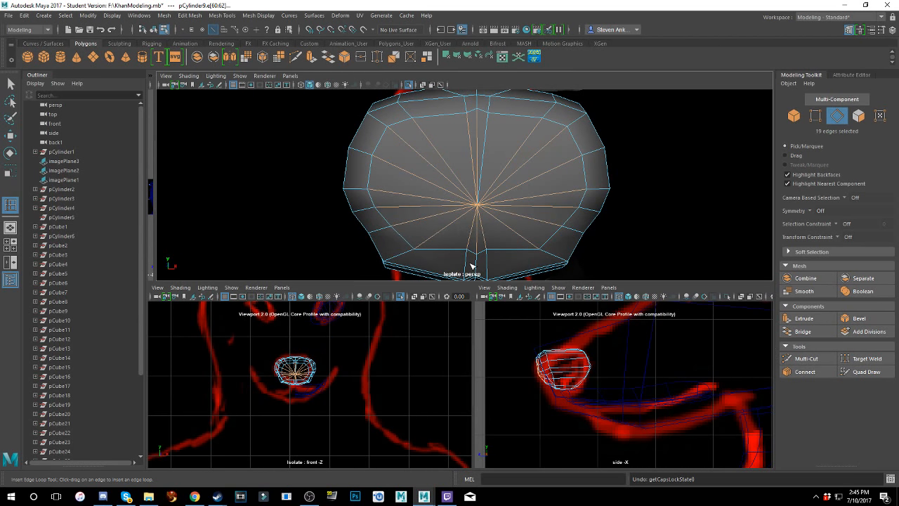
- Cut a closed ring of edges across all the radiating edges of the nose's front face with Multi-Cut, just inside the existing inner ring
left_click(805, 358)
left_click(387, 162)
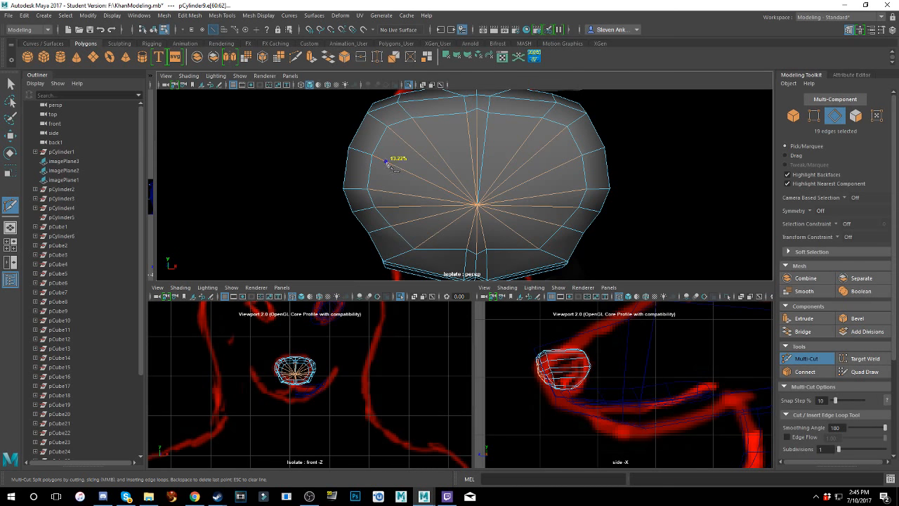
left_click(406, 145)
left_click(406, 144)
left_click(424, 133)
left_click(478, 129)
left_click(485, 129)
left_click(531, 135)
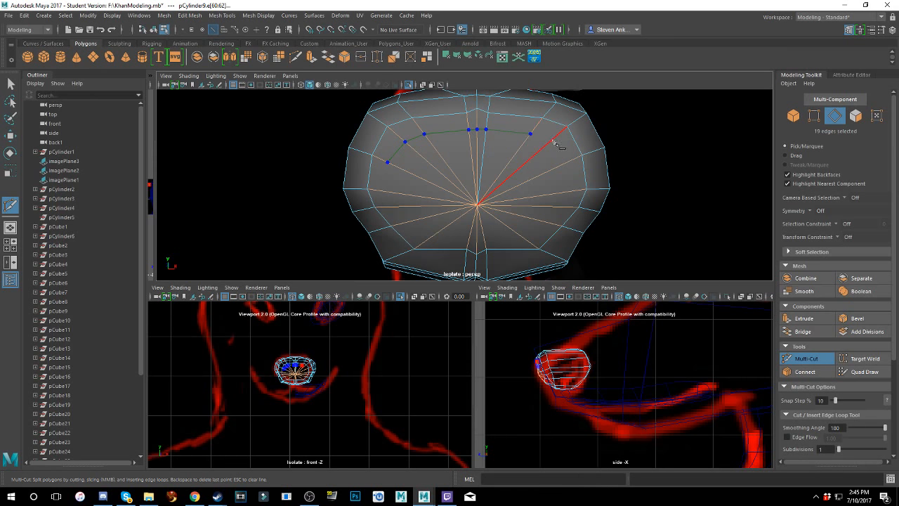
left_click(553, 169)
left_click(567, 166)
left_click(569, 193)
left_click(559, 206)
left_click(541, 221)
left_click(519, 235)
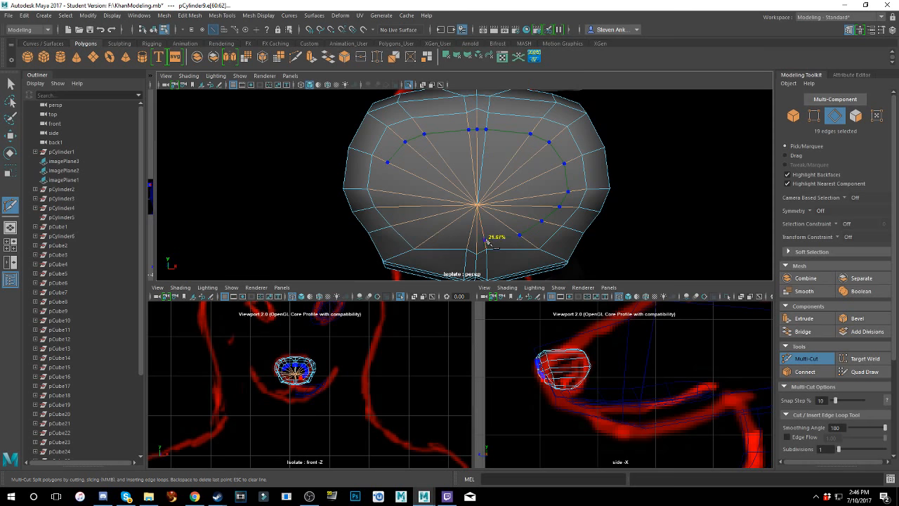
left_click(485, 241)
left_click(469, 240)
left_click(430, 239)
left_click(411, 222)
left_click(399, 200)
left_click(389, 191)
left_click(388, 164)
key("Return")
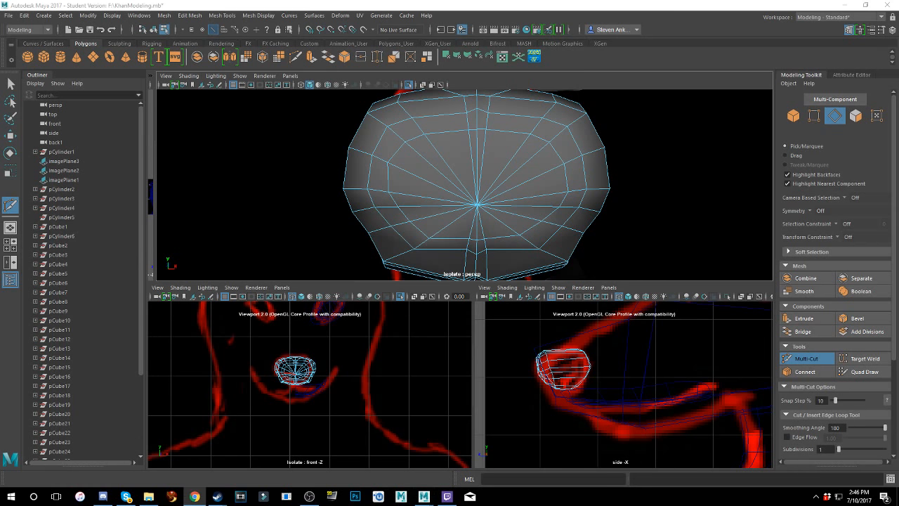
mouse_move(483, 188)
left_mouse_down("alt")
mouse_move(482, 172)
mouse_move(486, 180)
left_mouse_up("alt")
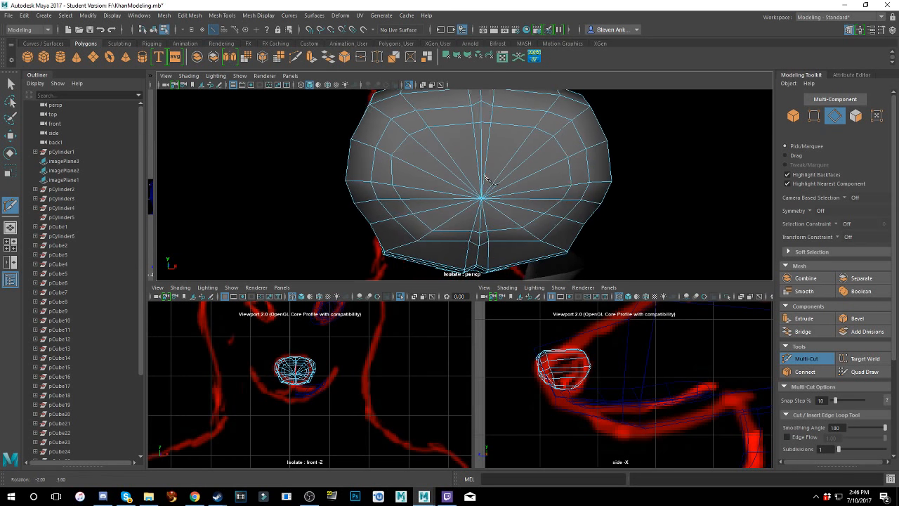
middle_click_drag(508, 175, 497, 197, "alt")
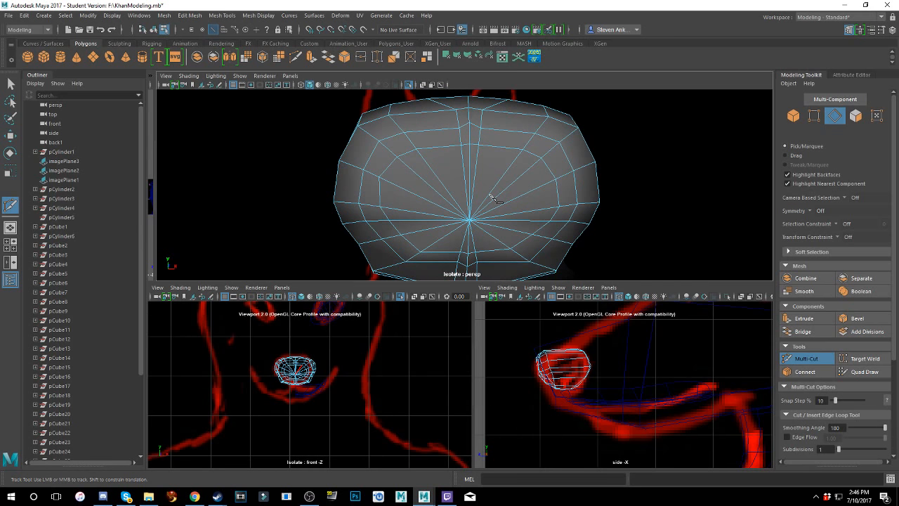
left_click_drag(494, 199, 472, 184, "alt")
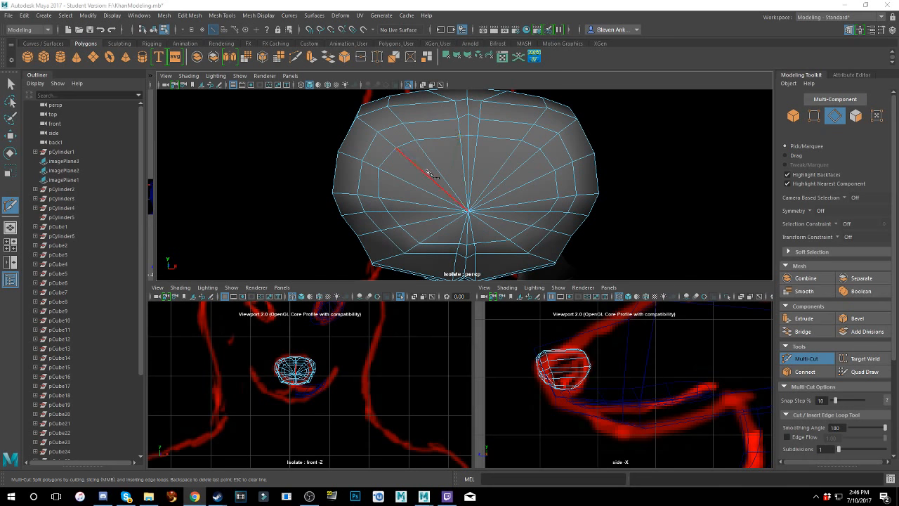
middle_click_drag(451, 171, 448, 144, "alt")
left_click_drag(483, 138, 477, 115, "alt")
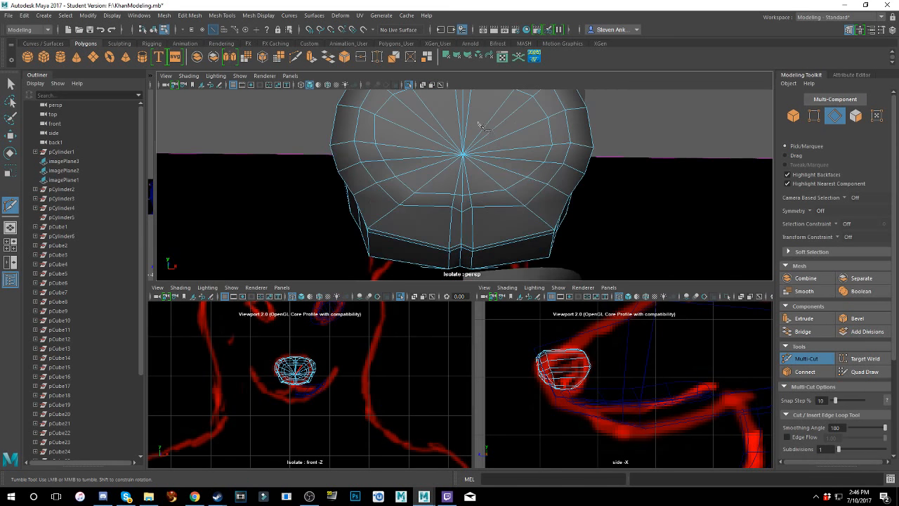
middle_click_drag(478, 116, 484, 148, "alt")
right_click_drag(484, 148, 489, 171, "alt")
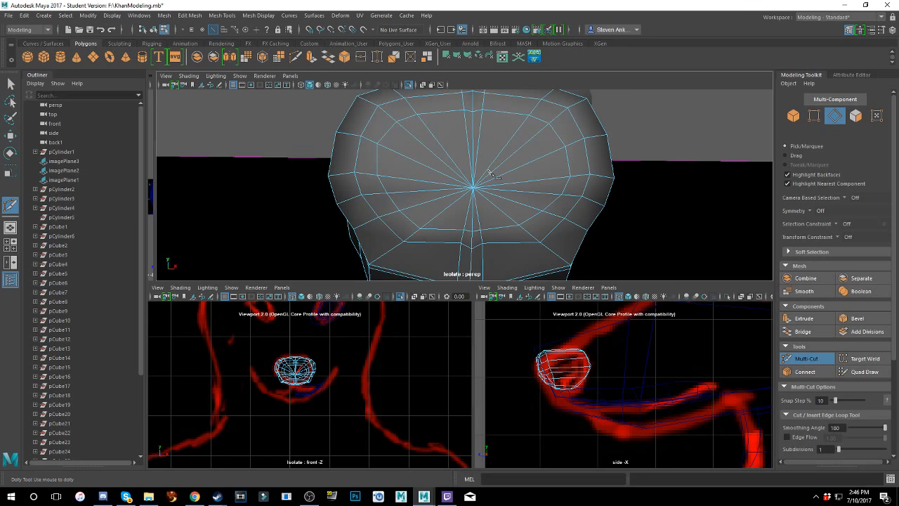
- Delete ten side edges radiating from the centre of the nose's front face, keeping the near-vertical centre edges and the four corner diagonals
middle_click_drag(489, 173, 493, 173, "alt")
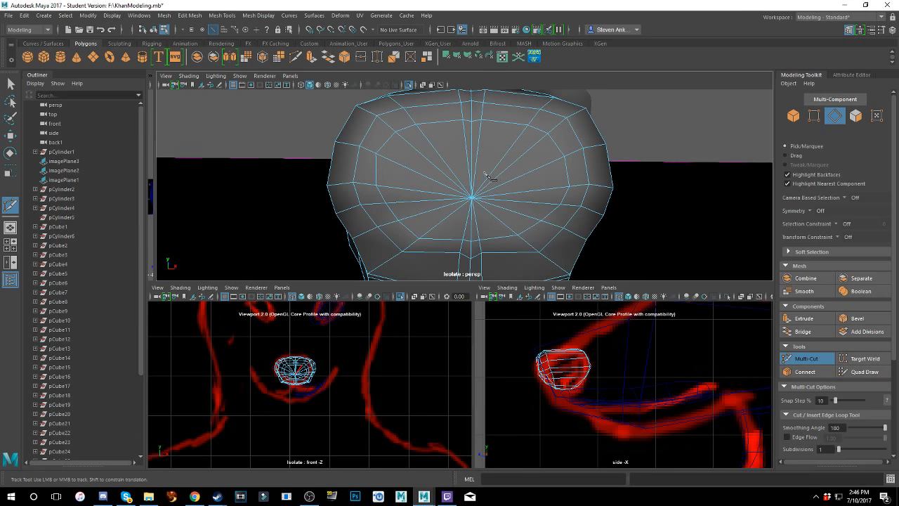
left_click(472, 198)
mouse_move(437, 172)
right_mouse_down()
mouse_move(443, 151)
mouse_move(434, 162)
right_mouse_up()
key("w")
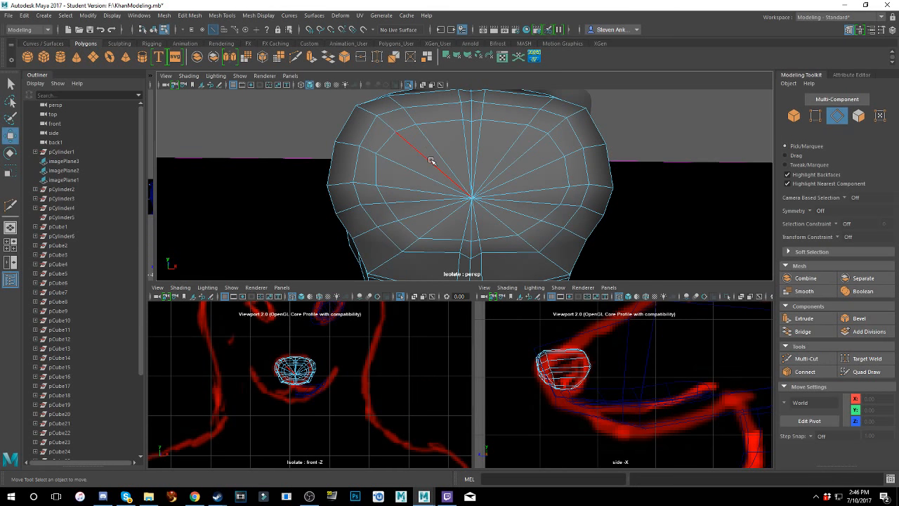
left_click(425, 168)
left_click(423, 185, "shift")
left_click(427, 193, "shift")
left_click(437, 209, "shift")
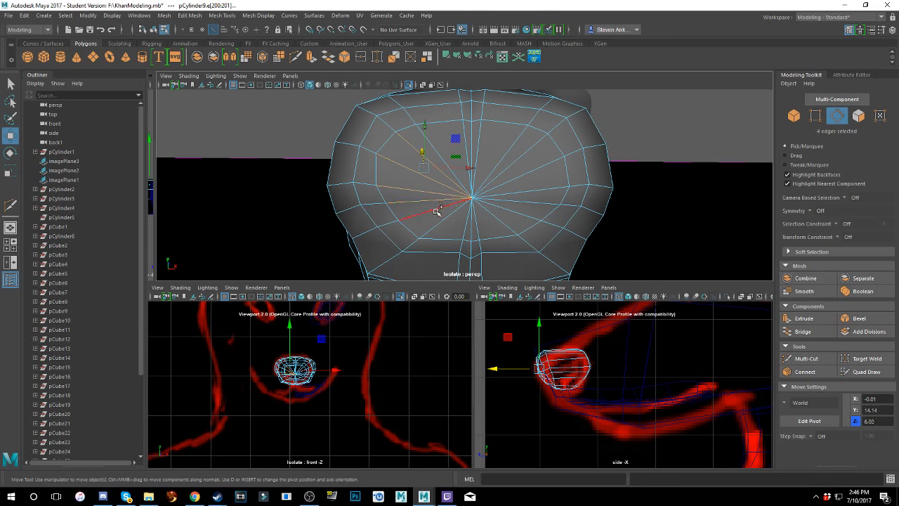
left_click(446, 219, "shift")
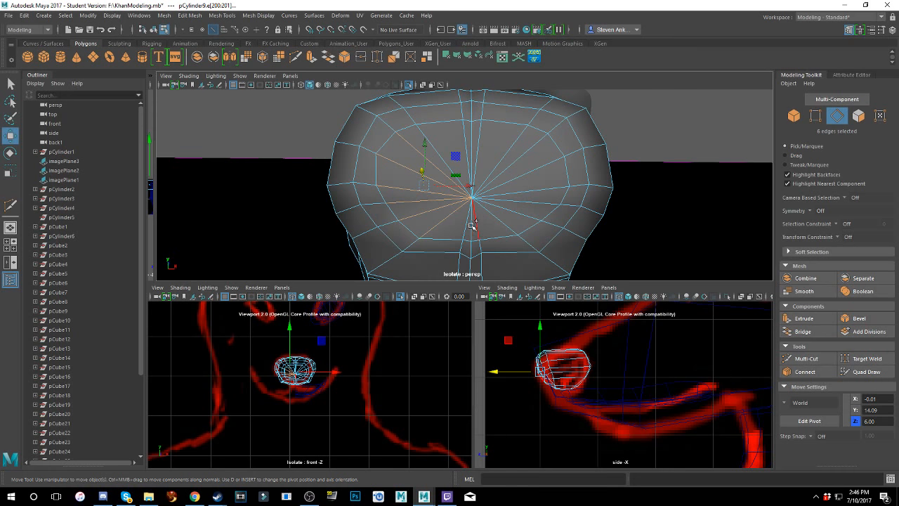
left_click(502, 218, "shift")
left_click(509, 213, "shift")
left_click(523, 203, "shift")
left_click(527, 196, "shift")
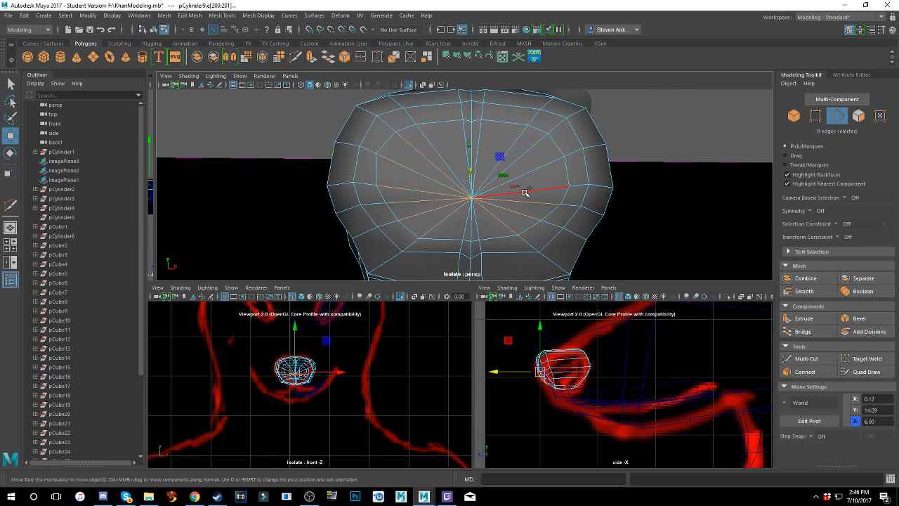
left_click(530, 175, "shift")
left_click(526, 159, "shift")
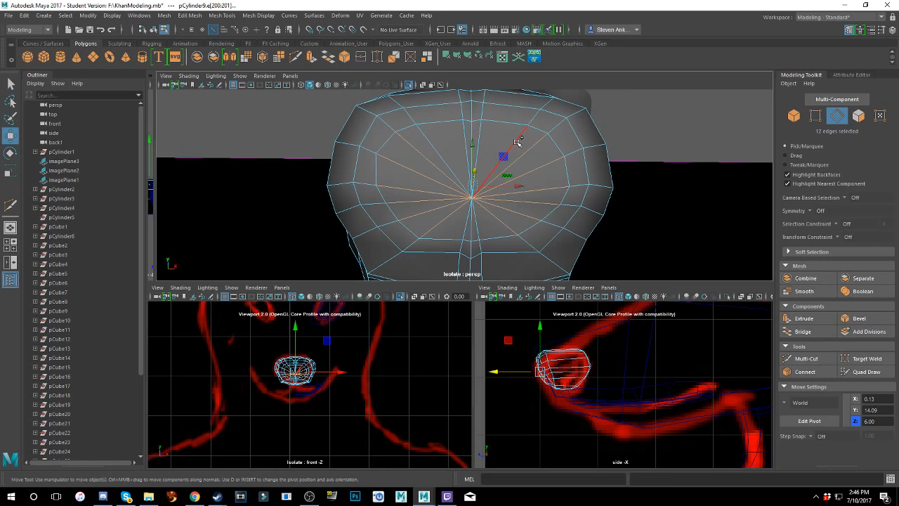
left_click(517, 142, "shift")
left_click(517, 138, "ctrl")
left_click(512, 226, "ctrl")
left_click(447, 222, "ctrl")
left_click(27, 16)
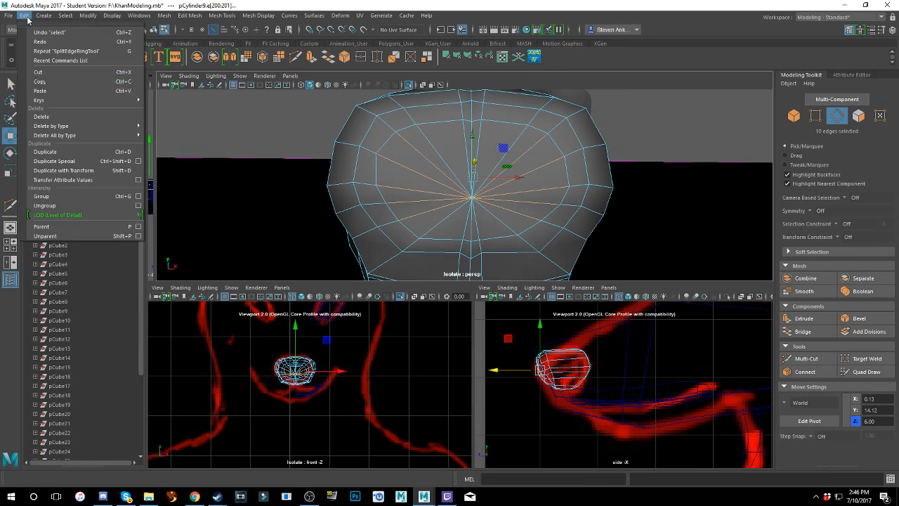
left_click(45, 117)
- Scale the four inner-ring vertices at the ends of the remaining diagonals closer together horizontally, towards the nose's centre line
left_click_drag(566, 169, 537, 182, "alt")
right_click_drag(528, 155, 496, 158)
left_click(537, 140)
left_click(438, 144, "shift")
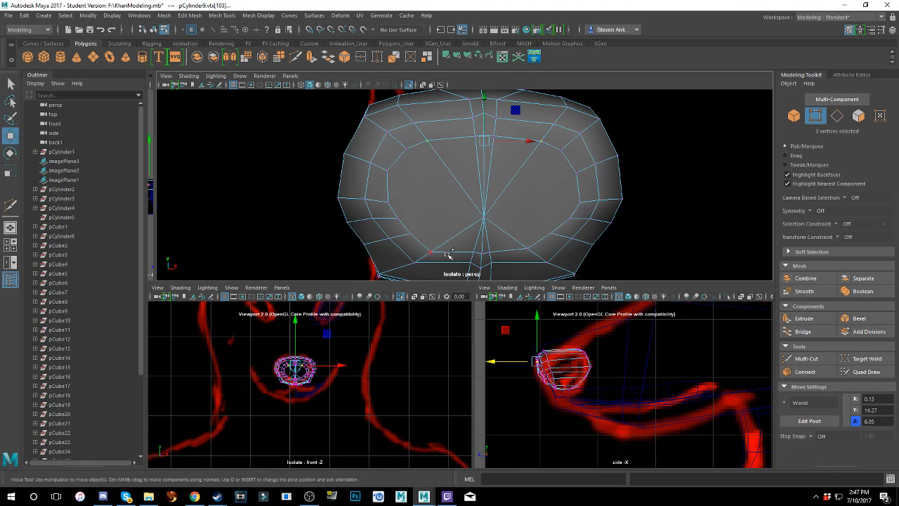
left_click(431, 250, "shift")
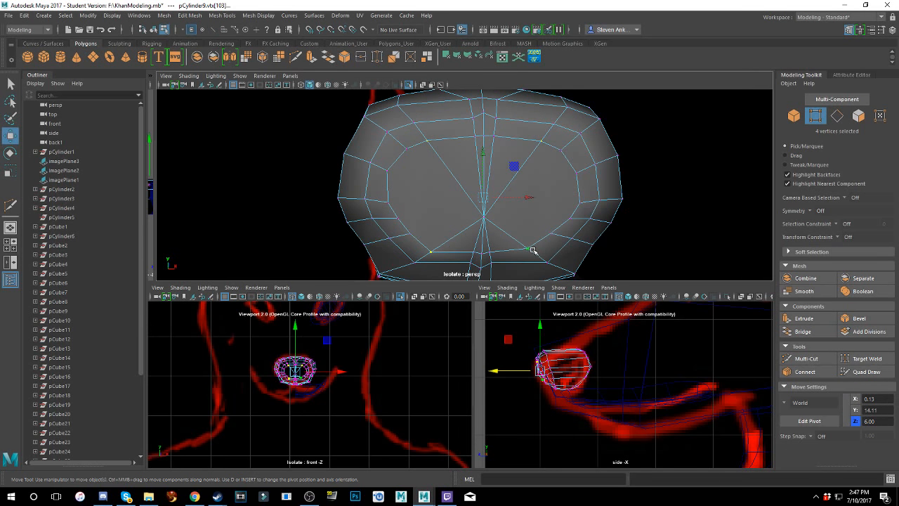
key("r")
left_click_drag(528, 201, 501, 200)
- Cut a vertical edge with Multi-Cut between the upper and lower diagonal-end vertices on the right side of the front face
mouse_move(503, 186)
middle_mouse_down("alt")
mouse_move(498, 160)
mouse_move(500, 198)
middle_mouse_up("alt")
right_click_drag(500, 198, 521, 234, "alt")
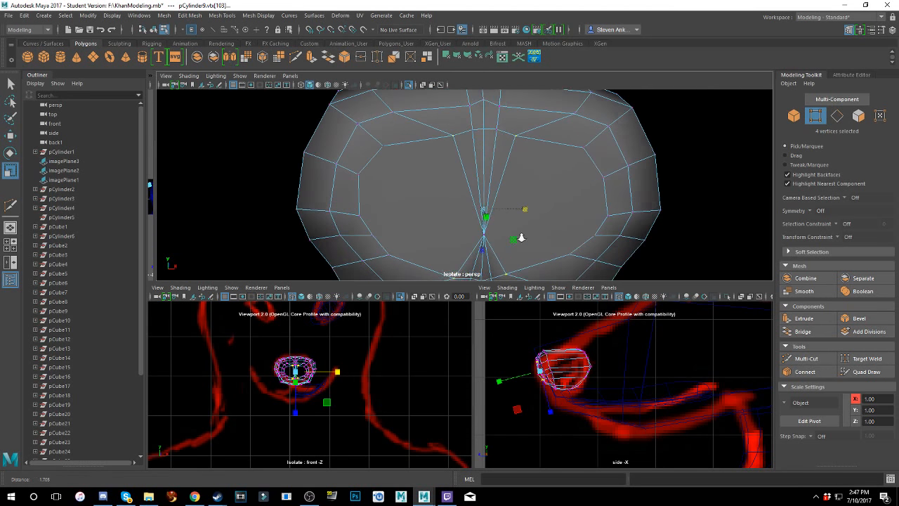
middle_click_drag(526, 238, 522, 204, "alt")
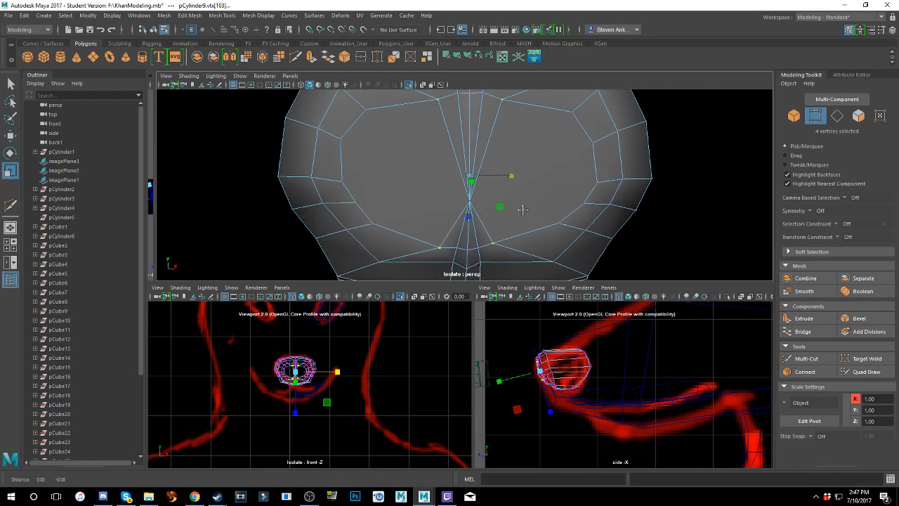
left_click(806, 358)
left_click(502, 99)
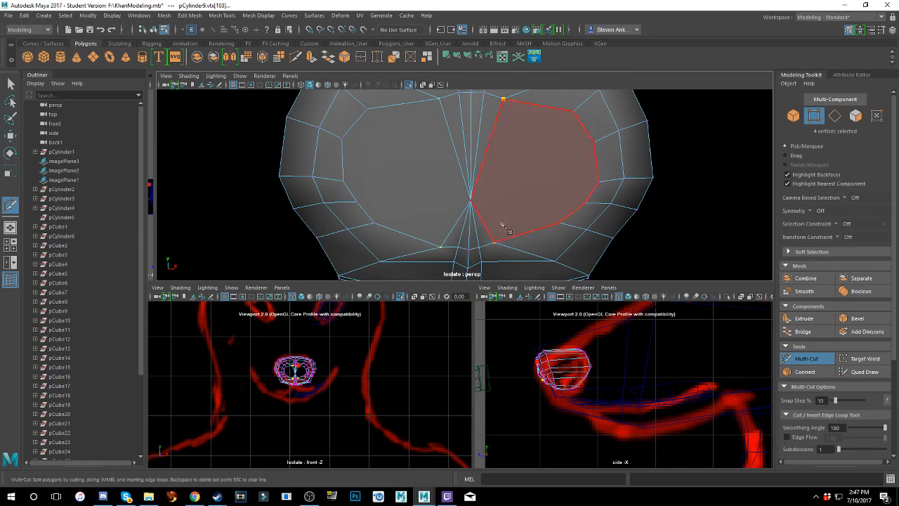
left_click(495, 243)
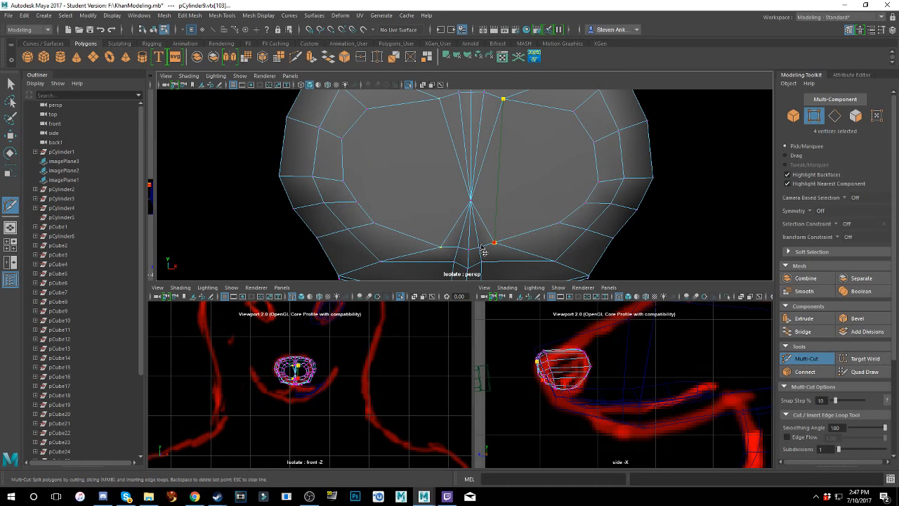
right_click(442, 250)
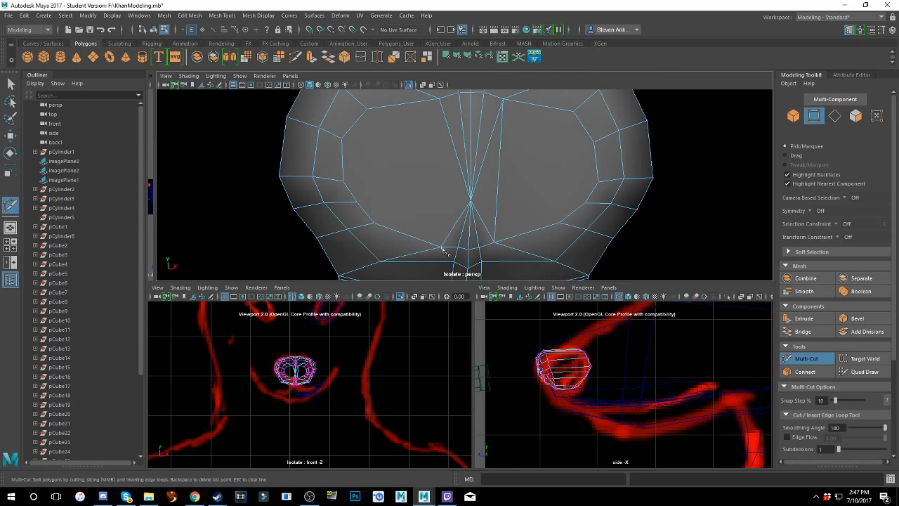
- Cut a matching vertical edge between the lower and upper diagonal-end vertices on the left side of the front face
left_click_drag(459, 244, 457, 240, "alt")
middle_click_drag(456, 240, 462, 275, "alt")
right_click_drag(462, 275, 485, 279, "alt")
middle_click_drag(449, 280, 437, 235, "alt")
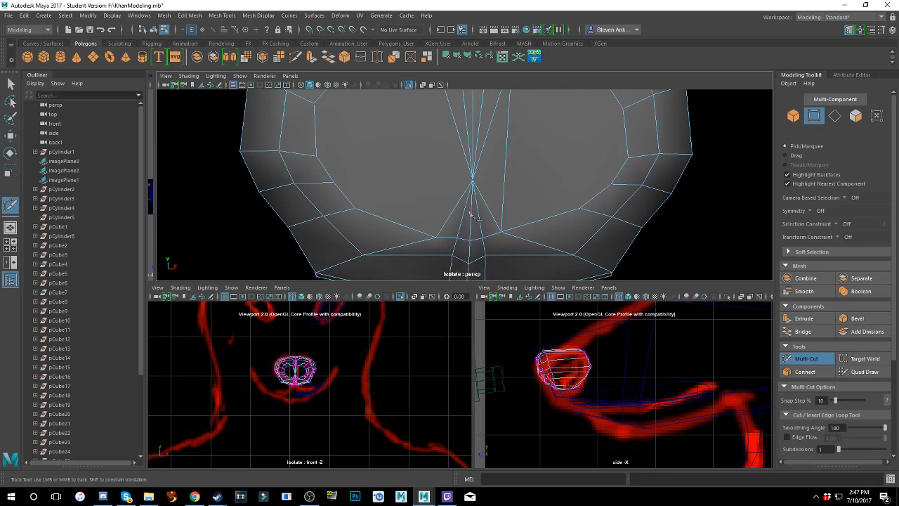
left_click(435, 238)
middle_click_drag(458, 184, 458, 207, "alt")
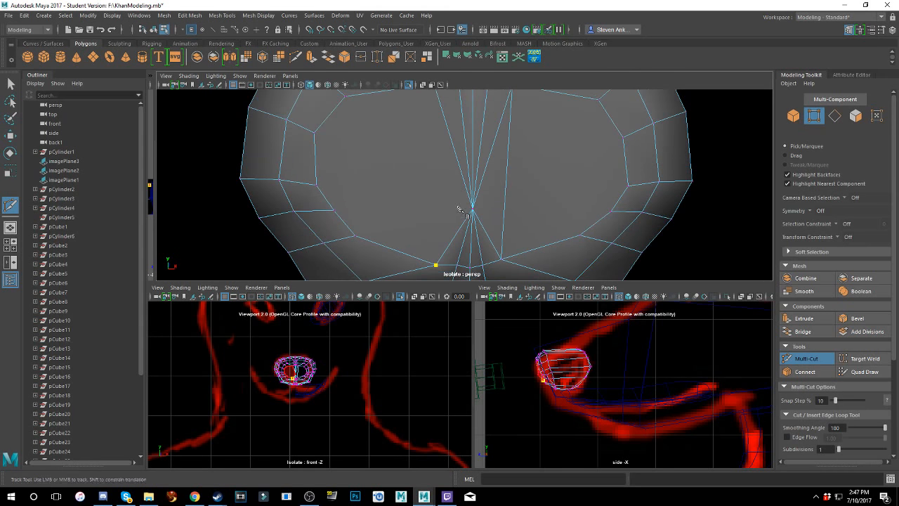
right_click_drag(458, 208, 447, 192, "alt")
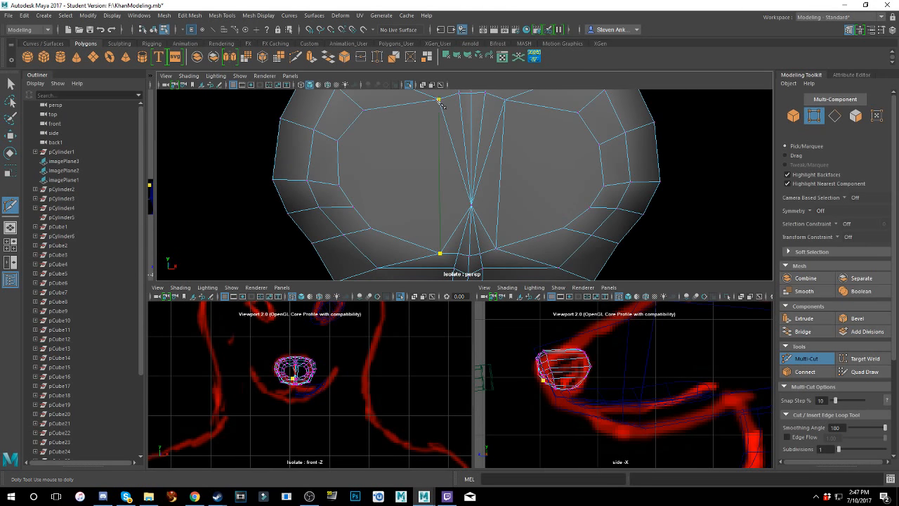
right_click(484, 127)
- Try to delete the vertex where the radiating edges meet at the centre of the nose's front face
right_click_drag(476, 143, 475, 120)
key("w")
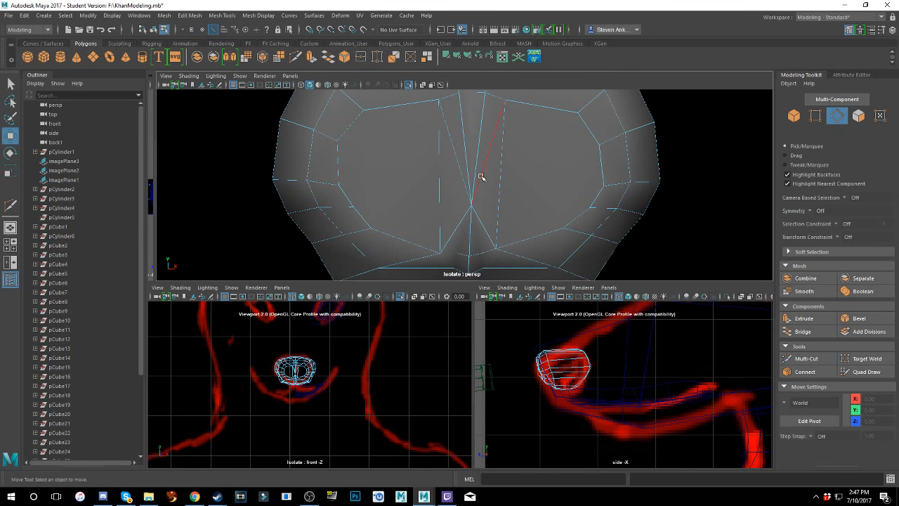
left_click(482, 174)
left_click(474, 169, "shift")
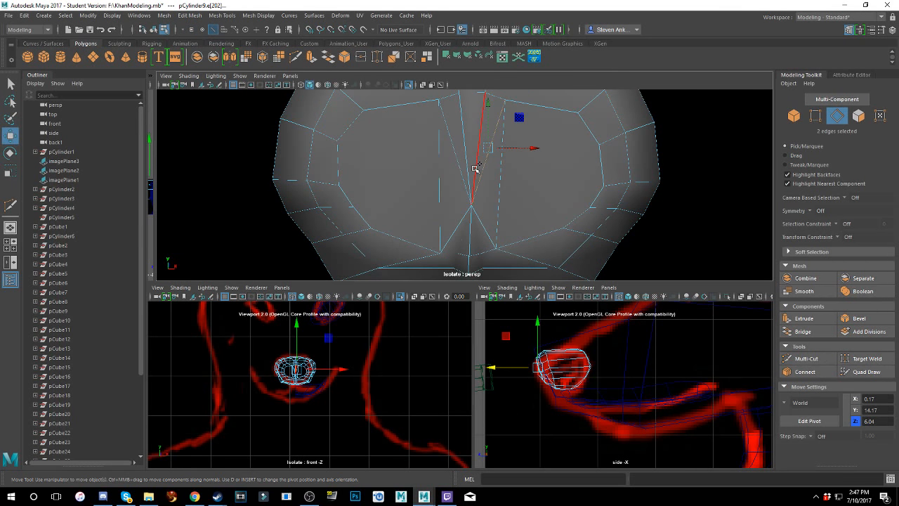
right_click_drag(476, 204, 425, 203)
left_click(471, 205)
left_click(24, 15)
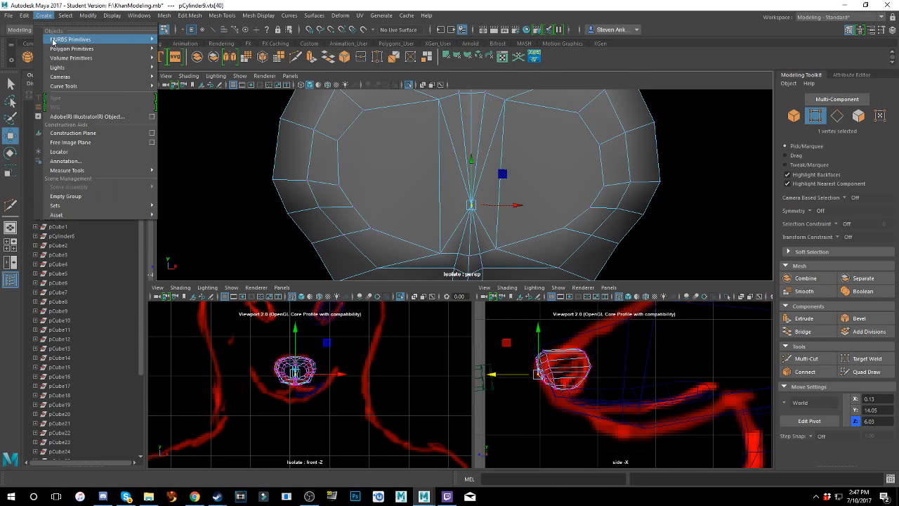
left_click(49, 117)
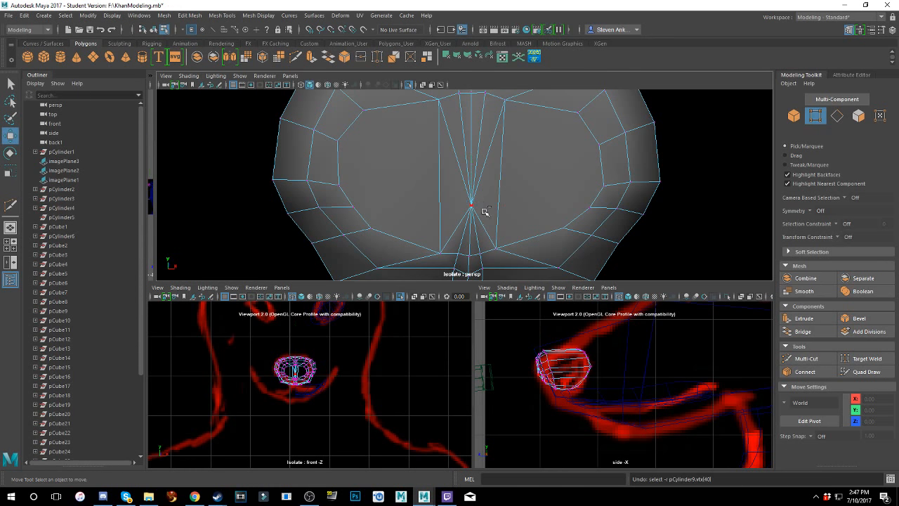
key("ctrl+z")
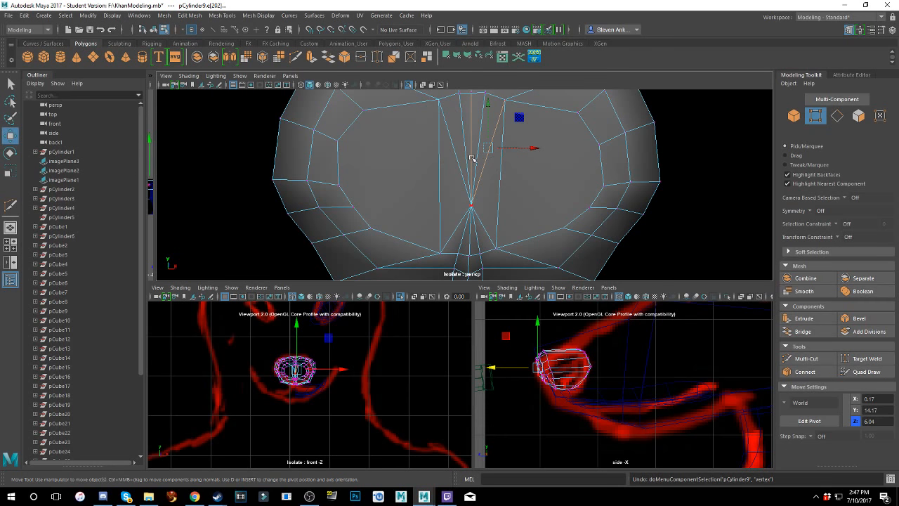
scroll(481, 158, "up", 2)
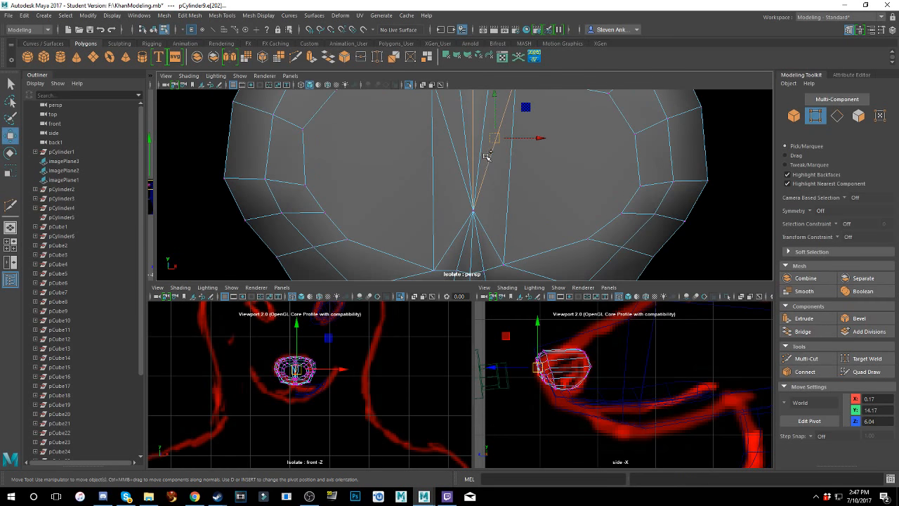
scroll(469, 159, "down", 1)
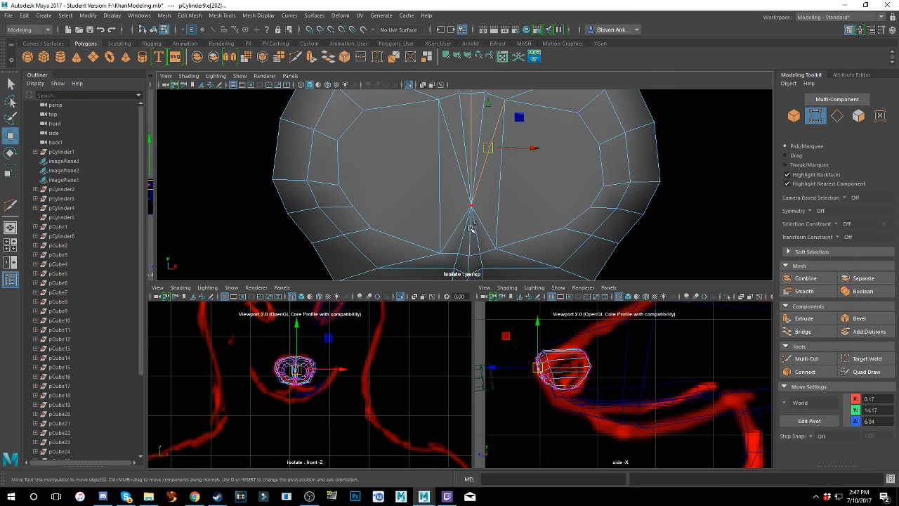
left_click(477, 187)
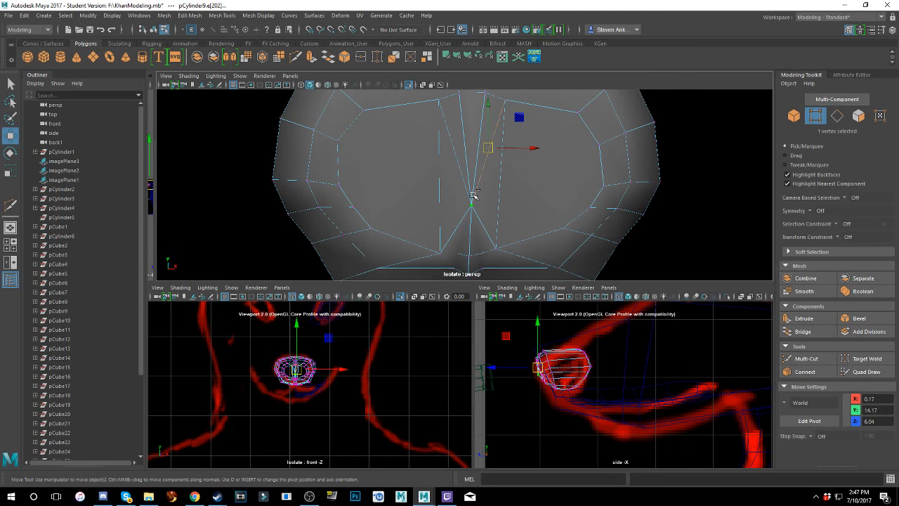
right_click_drag(487, 179, 531, 157)
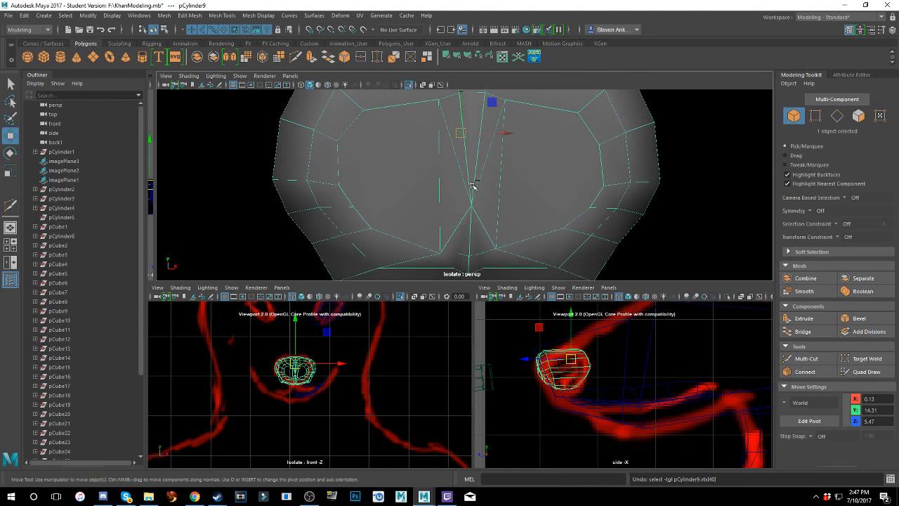
left_click(253, 183)
left_click(467, 201)
- Delete all the remaining edges that meet at the centre point, between the two new vertical edges of the front face
right_click_drag(465, 195, 467, 171)
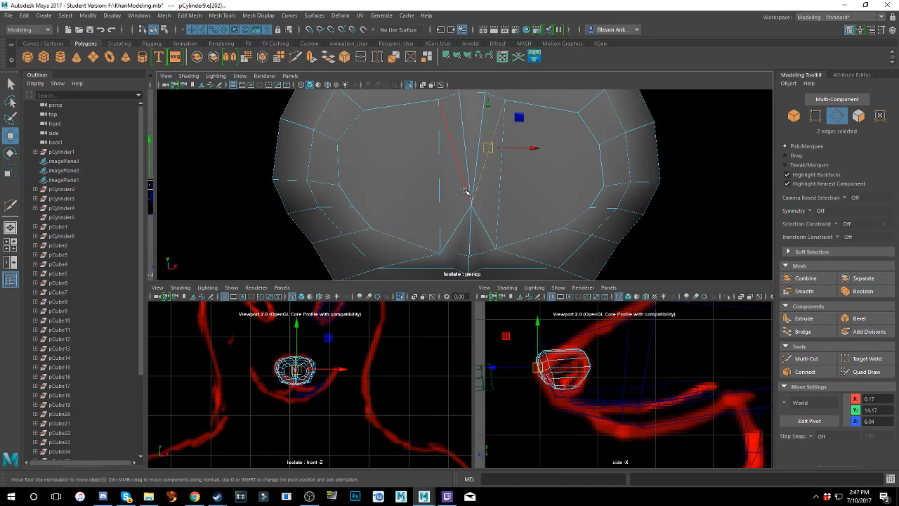
left_click_drag(457, 216, 481, 179)
left_click(485, 160, "shift")
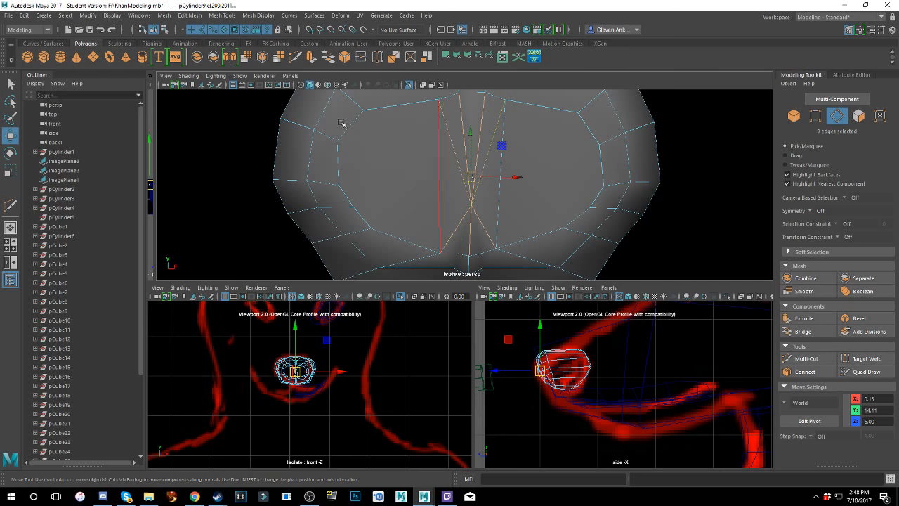
left_click(24, 15)
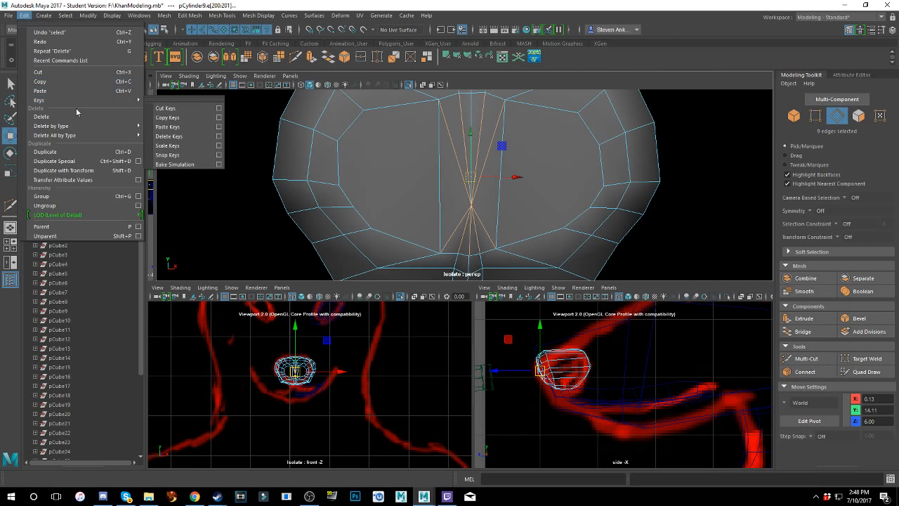
left_click(35, 114)
key("ctrl+z")
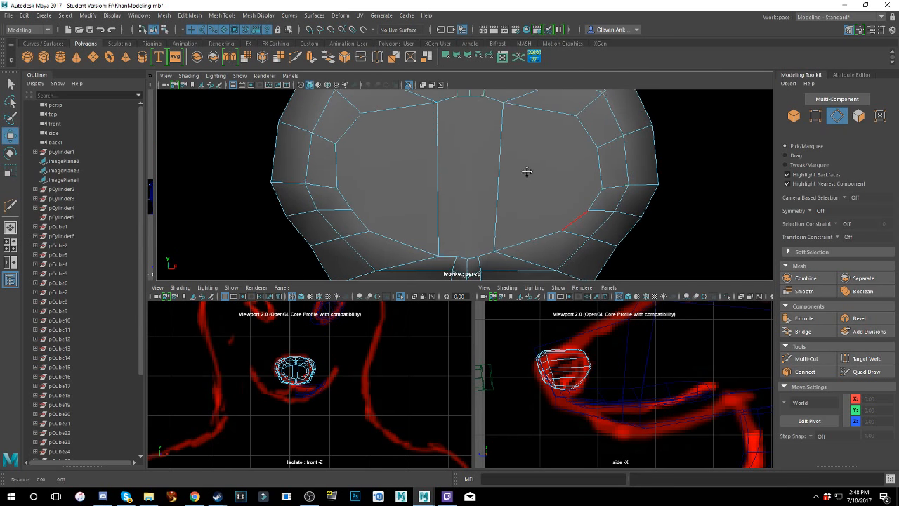
left_click(24, 15)
left_click(47, 116)
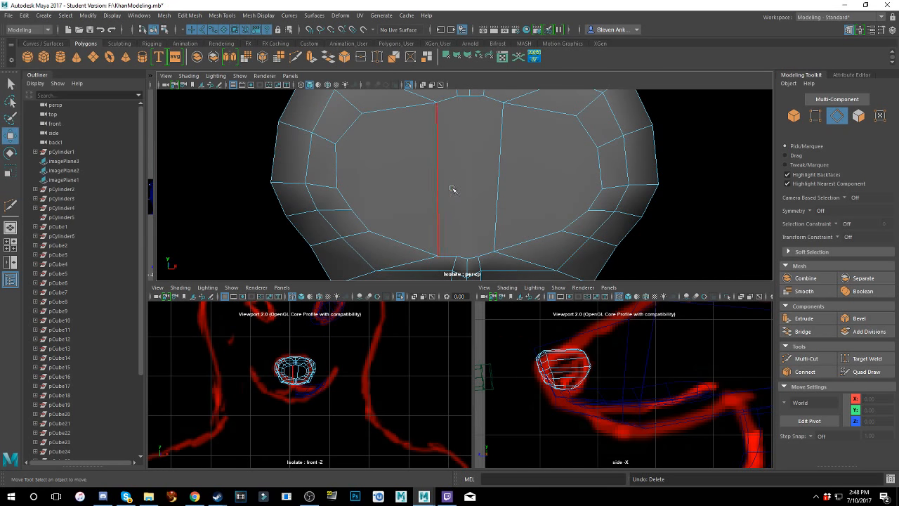
- Cut three vertical edges with Multi-Cut down the central strip of the front face, joining the groove's upper and lower vertices
left_click(806, 358)
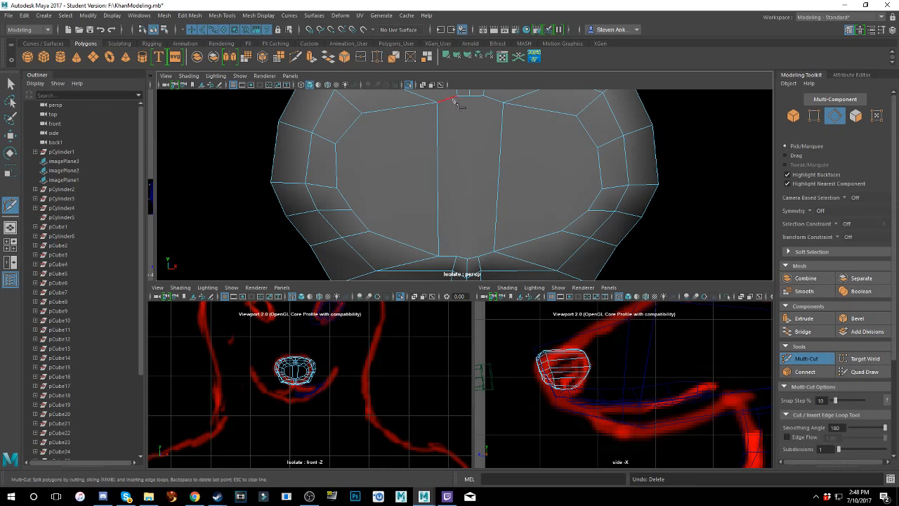
left_click(469, 96)
left_click(467, 260)
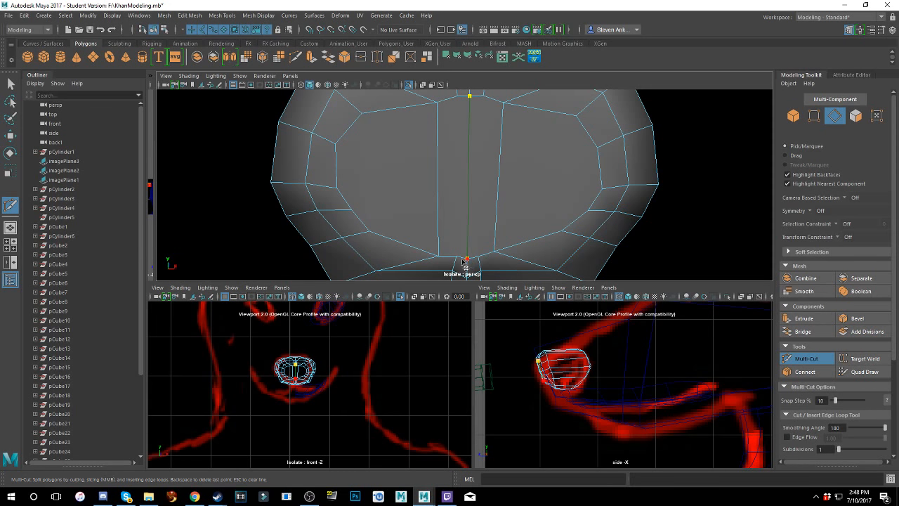
right_click(458, 262)
left_click(457, 258)
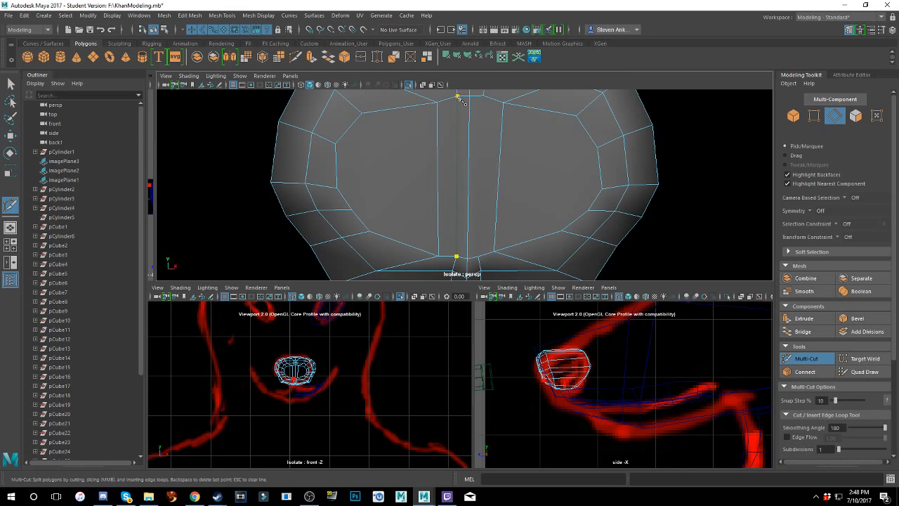
right_click(458, 98)
left_click(483, 97)
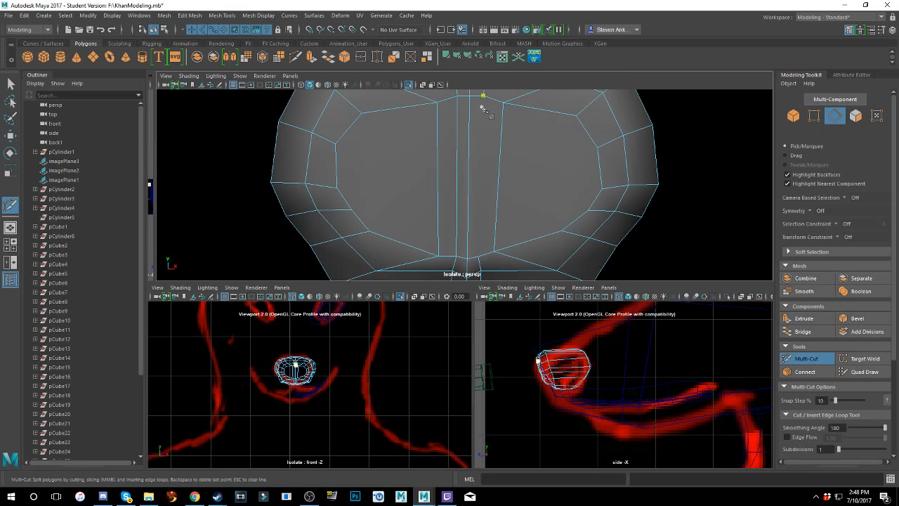
left_click(479, 258)
right_click(479, 258)
- Cut a roughly horizontal edge across the upper part of each side panel, from its outer side vertex to the nearest vertical edge
right_click_drag(539, 203, 536, 184, "alt")
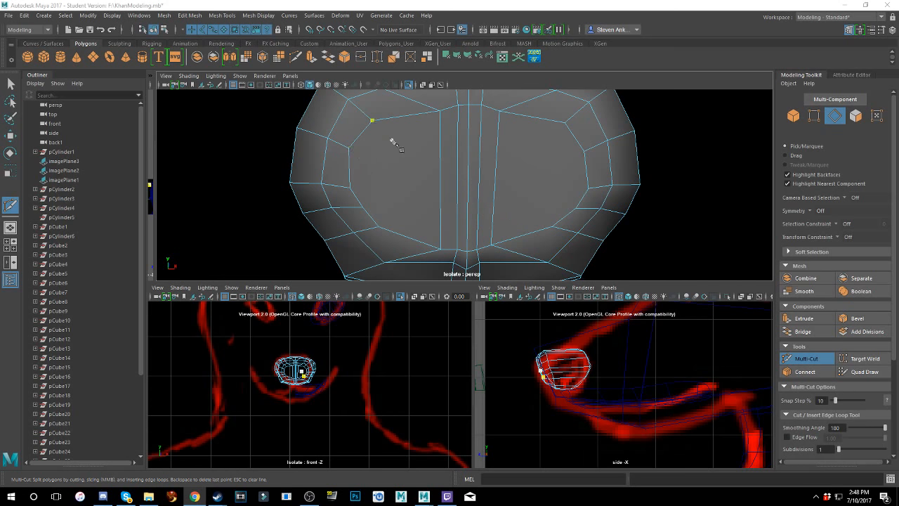
left_click(350, 150)
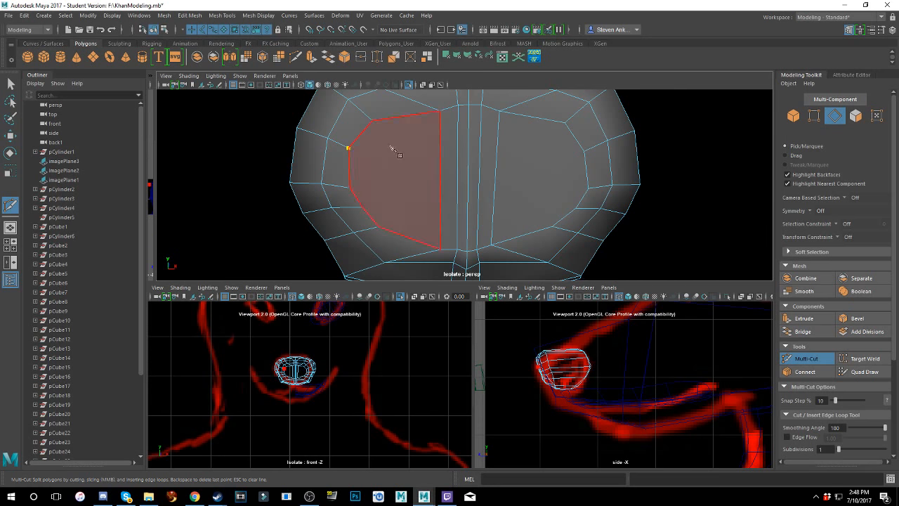
left_click(441, 143)
right_click(445, 170)
left_click(578, 153)
left_click(585, 152)
left_click(498, 145)
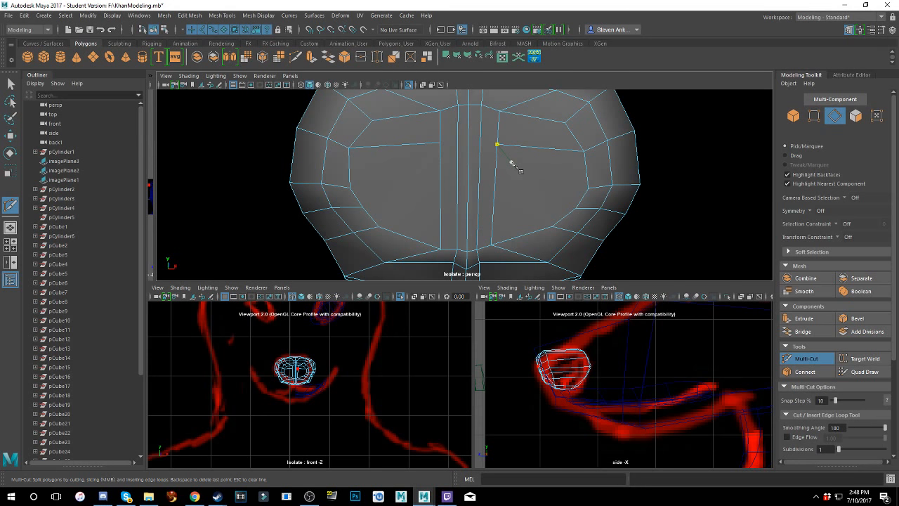
- Cut a slanted edge across the lower part of each side panel, between the vertical edge and the lower outer corner vertex
left_click(440, 210)
left_click(379, 226)
right_click(460, 232)
left_click(551, 226)
left_click(494, 207)
right_click(526, 197)
- Cut a steep edge near the outer side of each panel, from the upper outer corner vertex down to the lower outer border
left_click(566, 126)
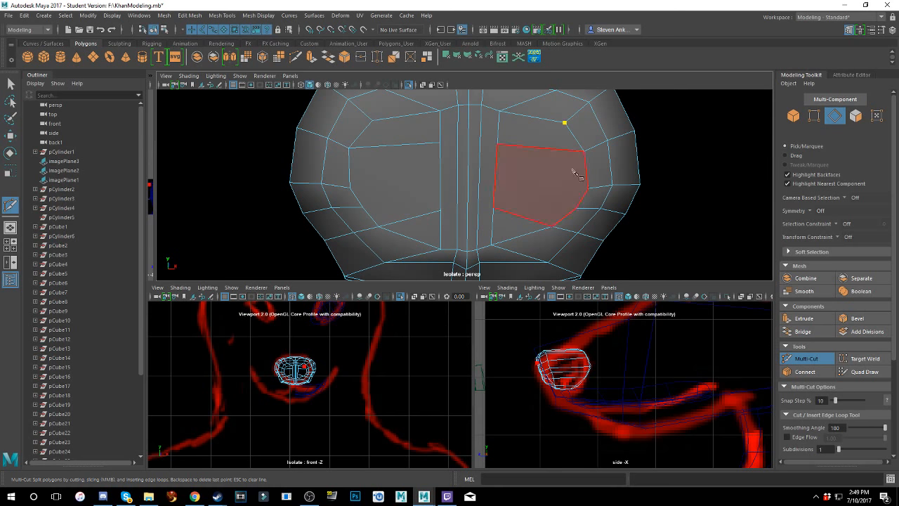
left_click(576, 210)
key("Return")
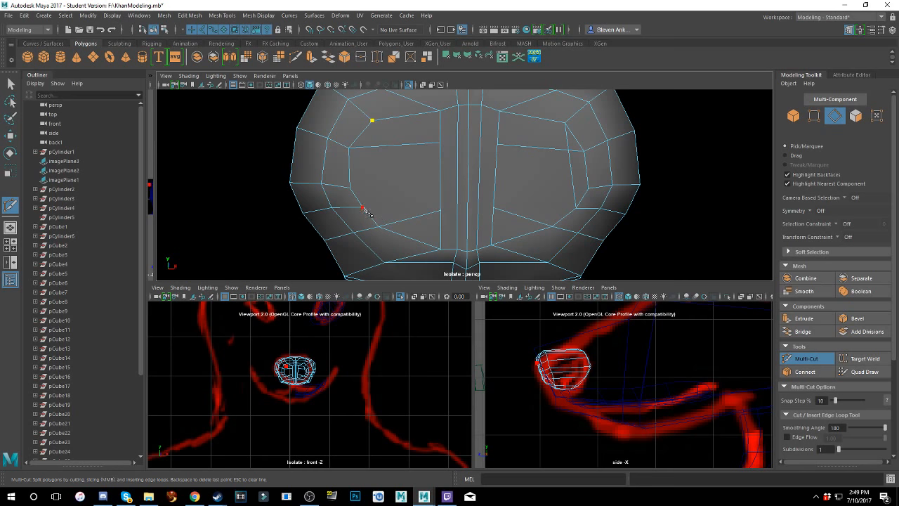
left_click(366, 209)
key("Return")
- Try to push the two enclosed side-panel faces back into the nose along Z
right_click_drag(438, 155, 441, 184)
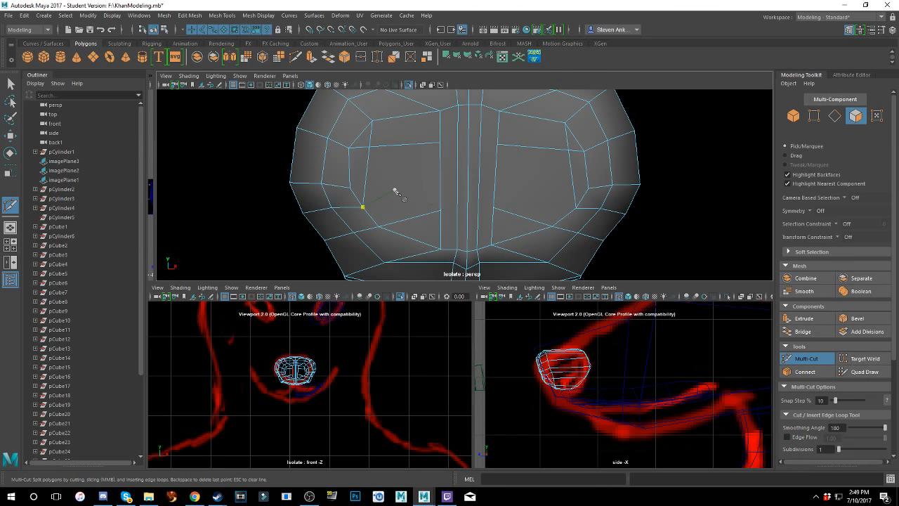
key("w")
left_click(414, 186)
left_click(517, 176, "shift")
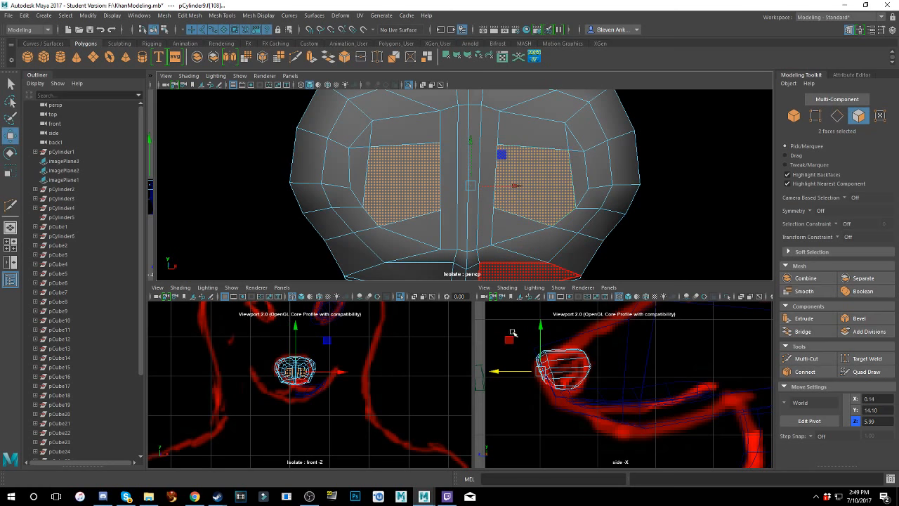
left_click_drag(509, 368, 529, 371)
key("ctrl+z")
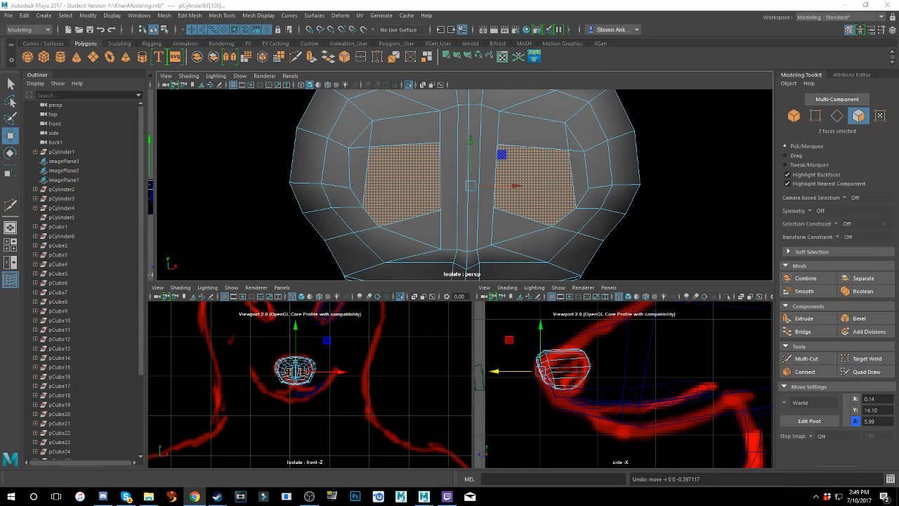
- Cut a second upper horizontal edge across the left enclosed face and connect its outer end to the face's bottom corner
left_click(11, 205)
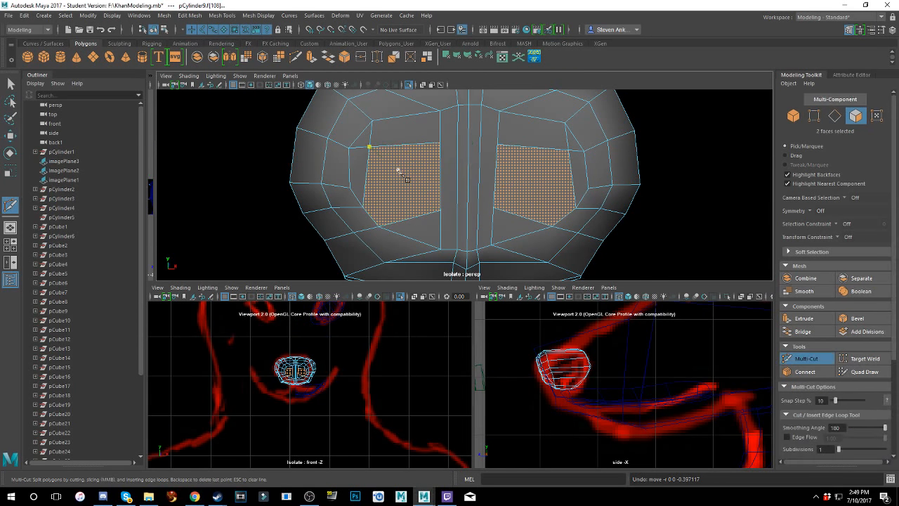
left_click(367, 164)
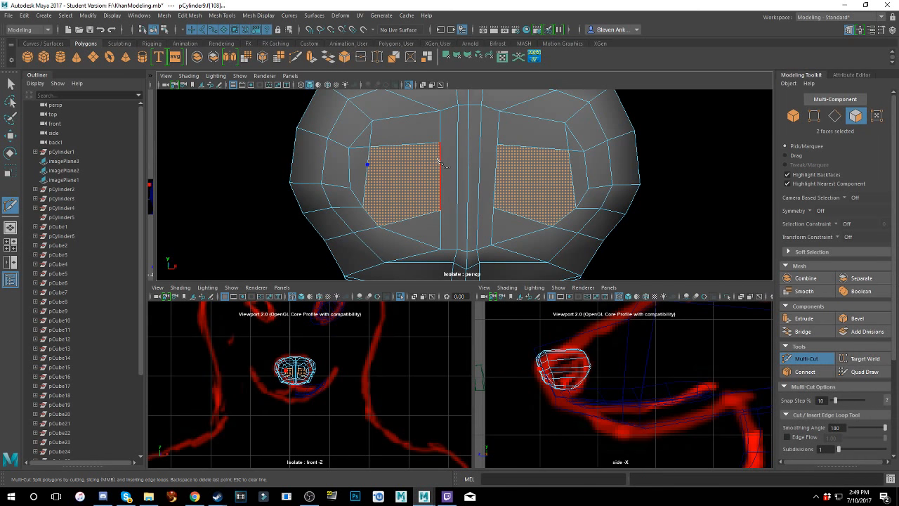
left_click(440, 161)
right_click(440, 160)
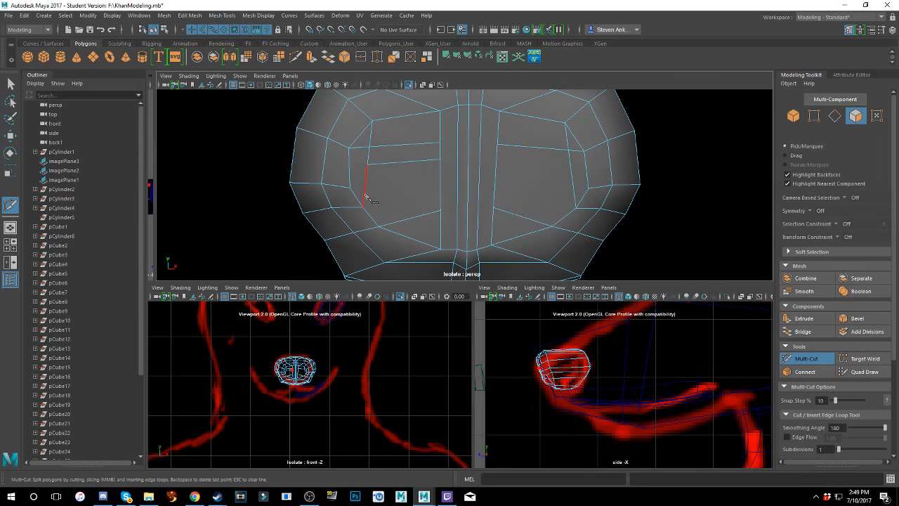
left_click(368, 166)
right_click(384, 230)
- Cut an inner vertical edge and a lower horizontal edge in the left enclosed face to frame a smaller four-sided nostril face
left_click(424, 160)
left_click(426, 212)
right_click(426, 216)
left_click(376, 215)
key("ctrl+z")
left_click(363, 207)
left_click(427, 201)
right_click(460, 224)
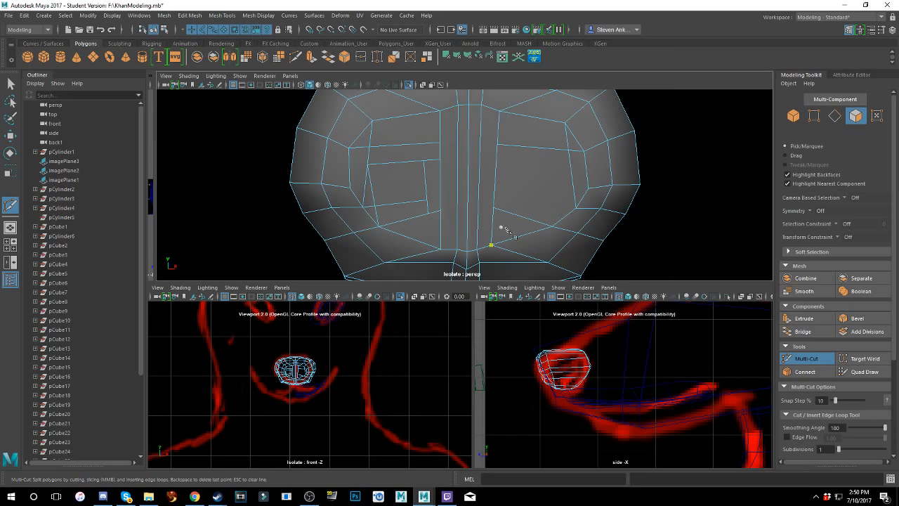
- Cut a matching upper horizontal edge and inner vertical edge in the right enclosed face
left_click(575, 208)
left_click(496, 163)
left_click(572, 171)
right_click(573, 177)
left_click(511, 165)
left_click(508, 213)
right_click(511, 219)
left_click(510, 199)
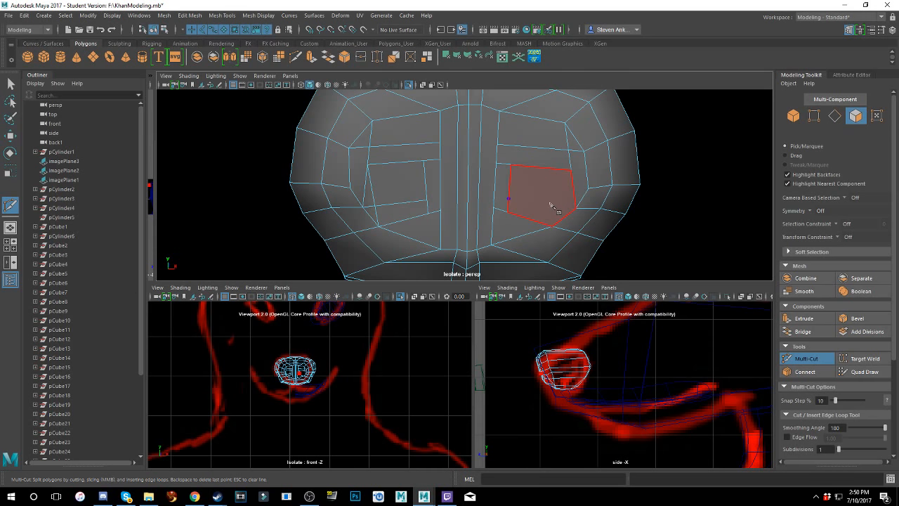
key("Escape")
left_click(564, 124)
key("ctrl+x")
key("ctrl+z")
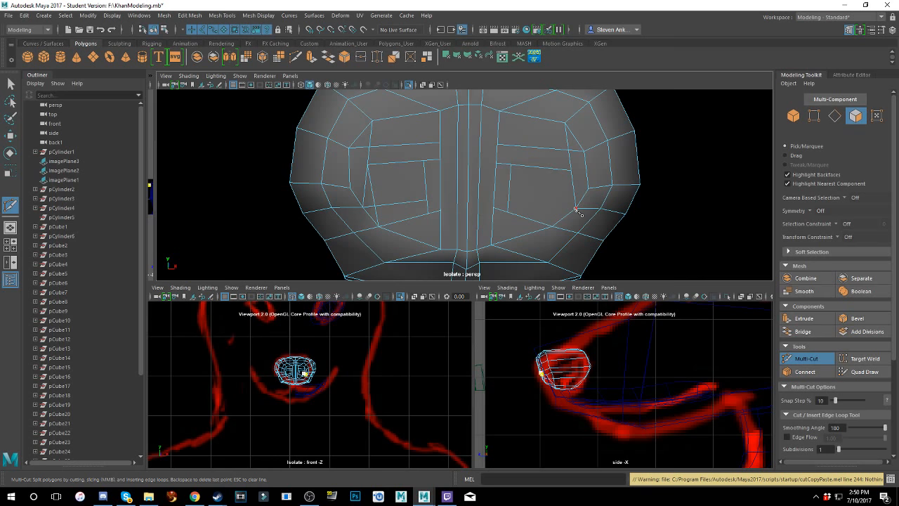
- Cut the outer slanted edge and the lower horizontal edge in the right enclosed face to finish framing its nostril face
left_click(576, 209)
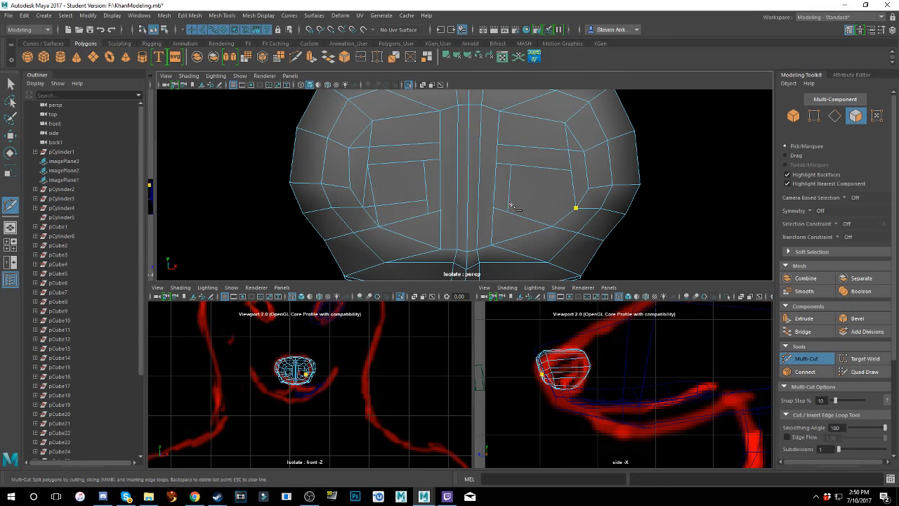
left_click(571, 171)
left_click(552, 229)
key("Return")
left_click(576, 209)
left_click(509, 203)
right_click(512, 202)
- Select both framed nostril faces and move them back into the nose to Z 5.61
right_click_drag(530, 179, 533, 197)
key("w")
left_click(533, 188)
left_click(410, 188, "shift")
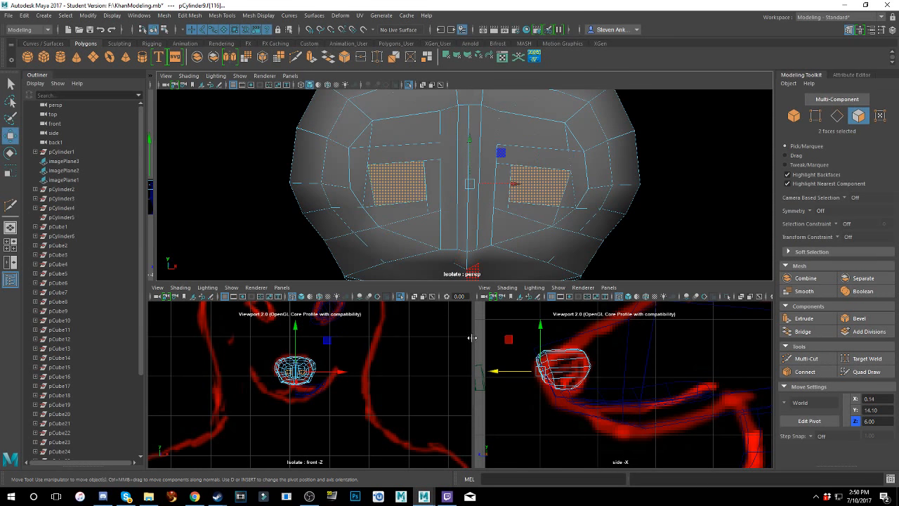
left_click_drag(497, 369, 539, 373)
mouse_move(464, 211)
left_mouse_down("alt")
mouse_move(434, 215)
mouse_move(455, 221)
left_mouse_up("alt")
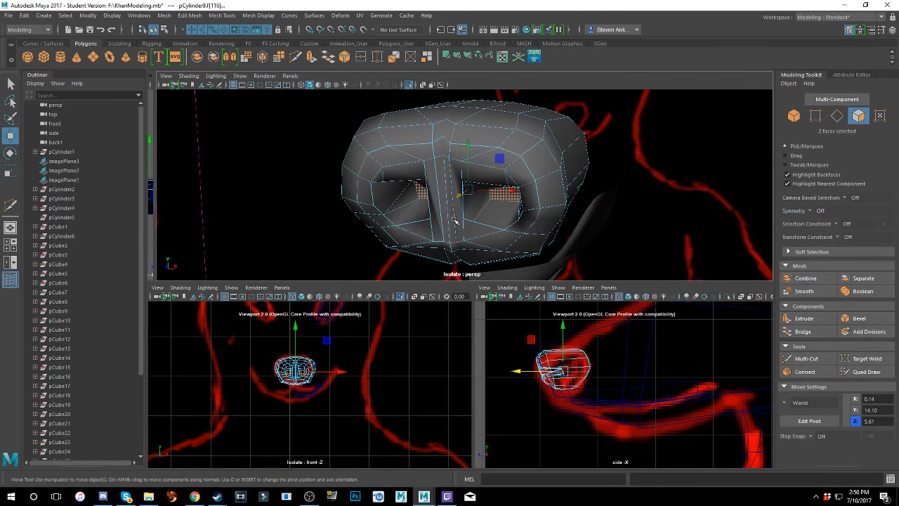
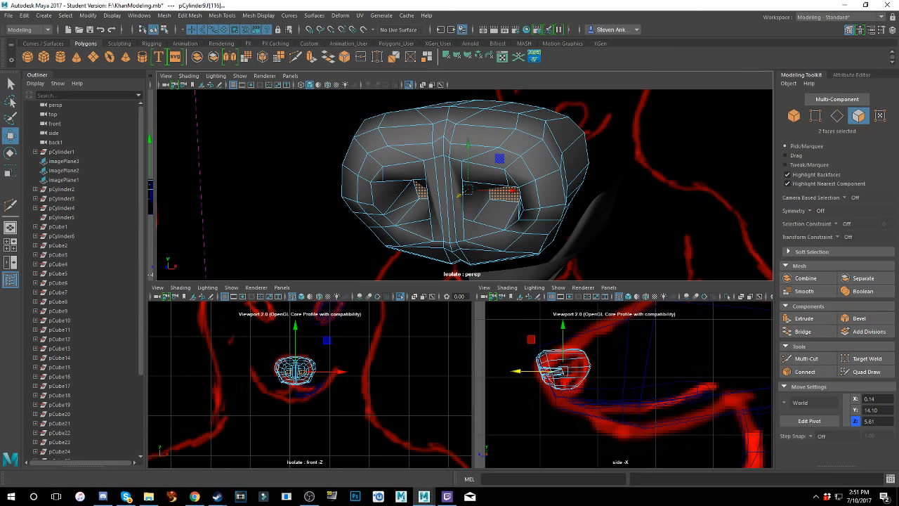
- Scale the two recessed nostril faces slightly and examine the nostrils in smooth preview from several angles
left_click_drag(587, 208, 566, 193, "alt")
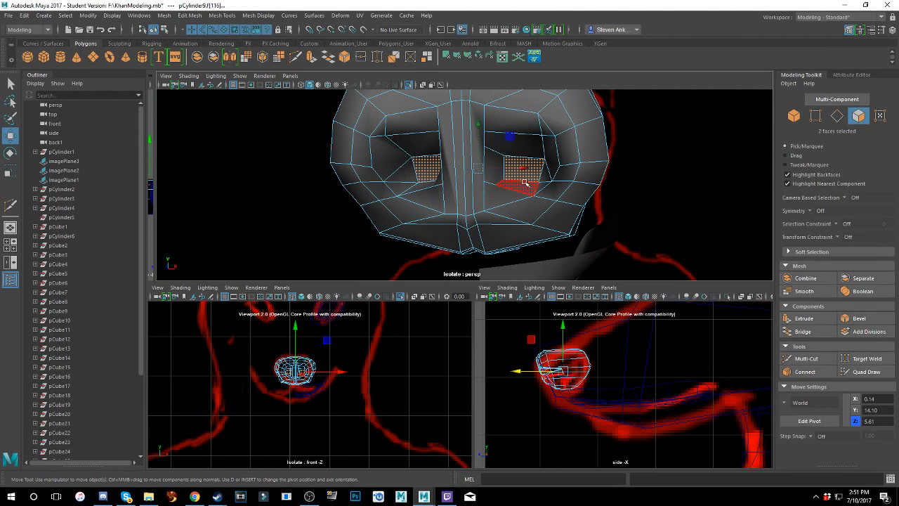
key("r")
mouse_move(520, 170)
left_mouse_down()
mouse_move(490, 183)
mouse_move(517, 164)
left_mouse_up()
right_click_drag(518, 164, 452, 178, "alt")
key("3")
mouse_move(453, 179)
left_mouse_down("alt")
mouse_move(465, 105)
mouse_move(446, 176)
left_mouse_up("alt")
right_click_drag(447, 176, 469, 171, "alt")
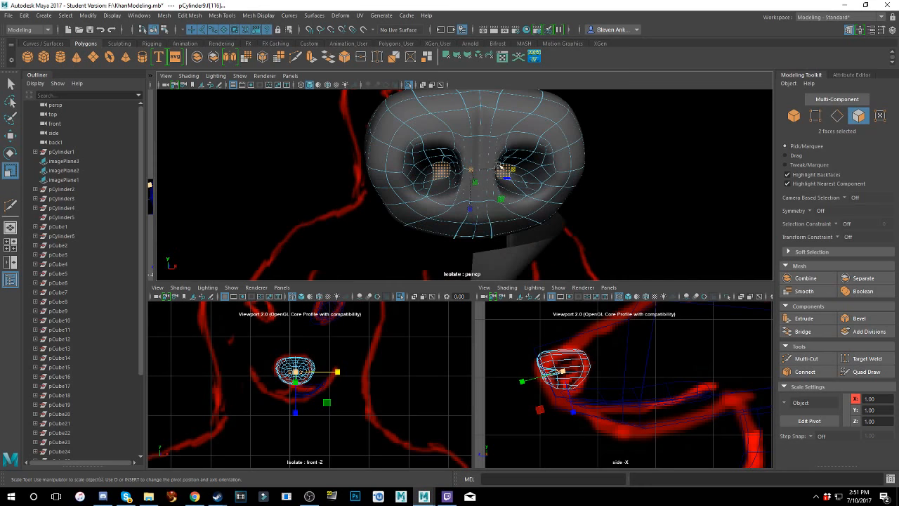
left_click_drag(470, 173, 490, 166, "alt")
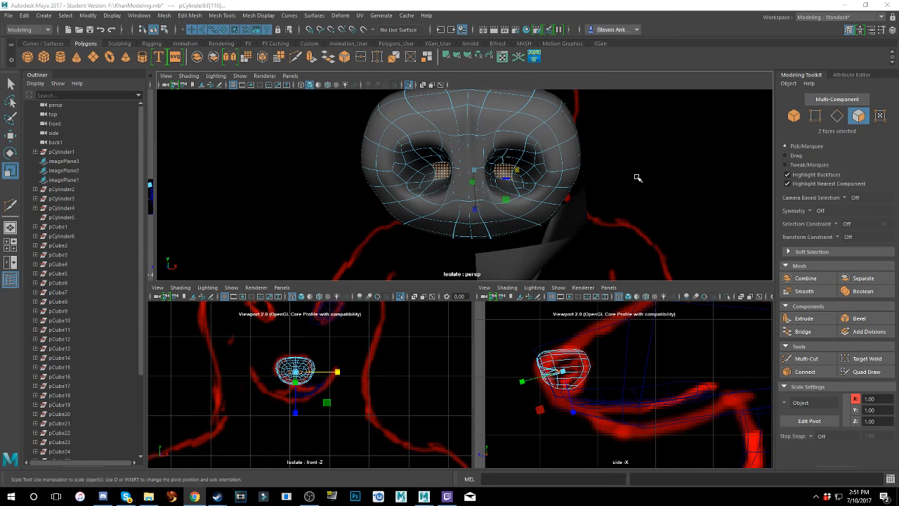
left_click_drag(525, 183, 469, 172, "alt")
right_click_drag(469, 173, 485, 174, "alt")
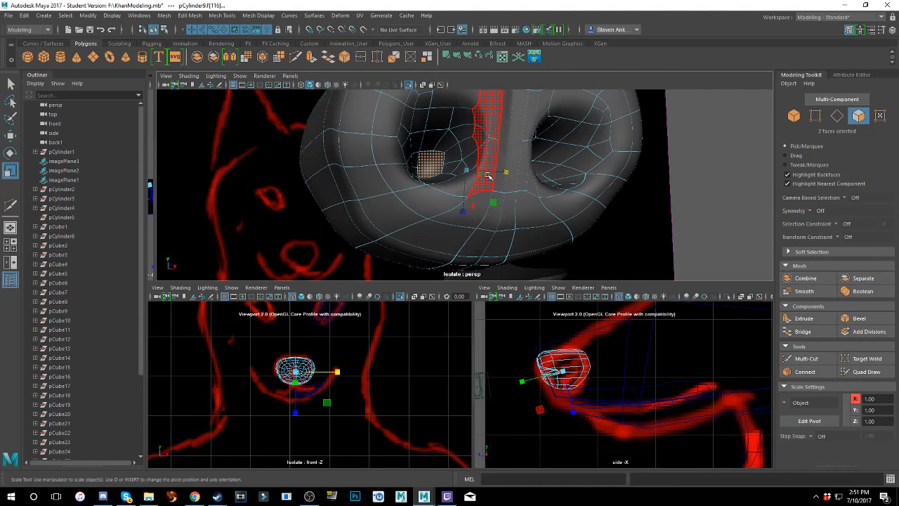
- Turn off smooth preview and move the matching inner floor edges of both nostril cavities together
key("1")
left_click_drag(485, 176, 484, 215, "alt")
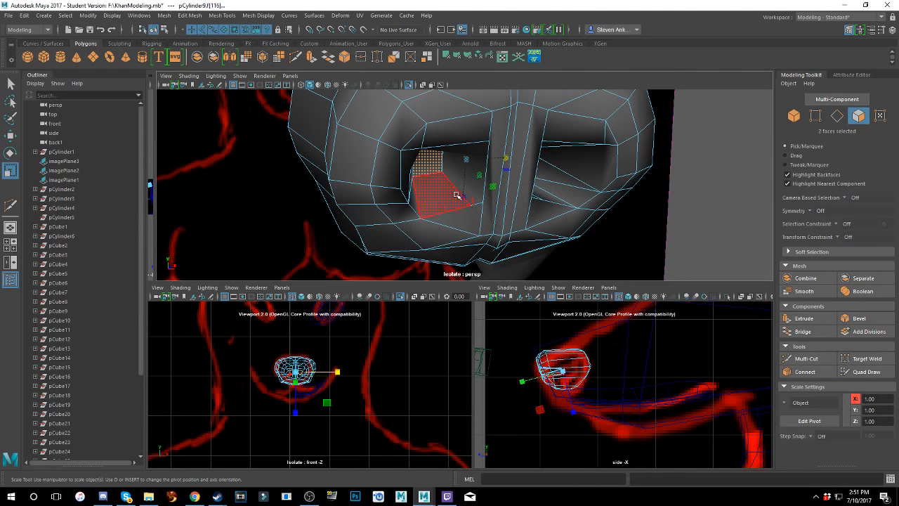
right_click_drag(457, 192, 455, 166)
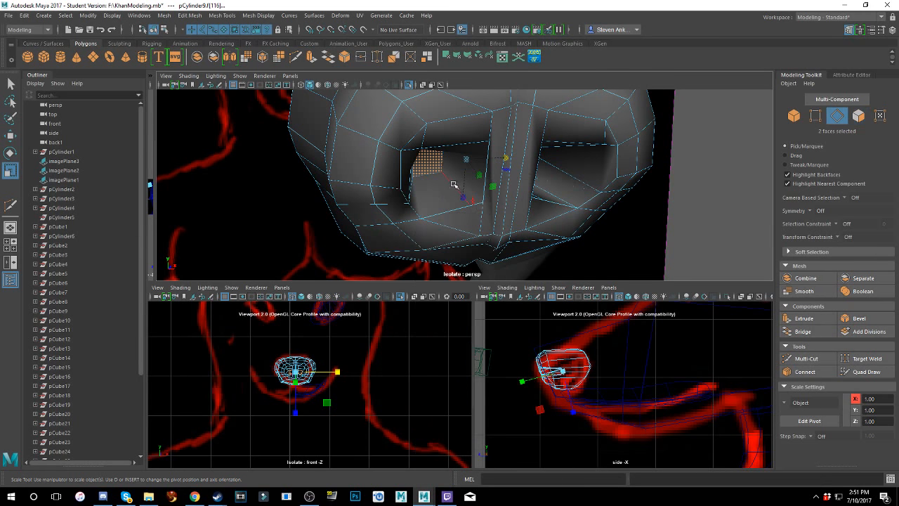
left_click(463, 194)
left_click_drag(465, 195, 498, 190, "alt")
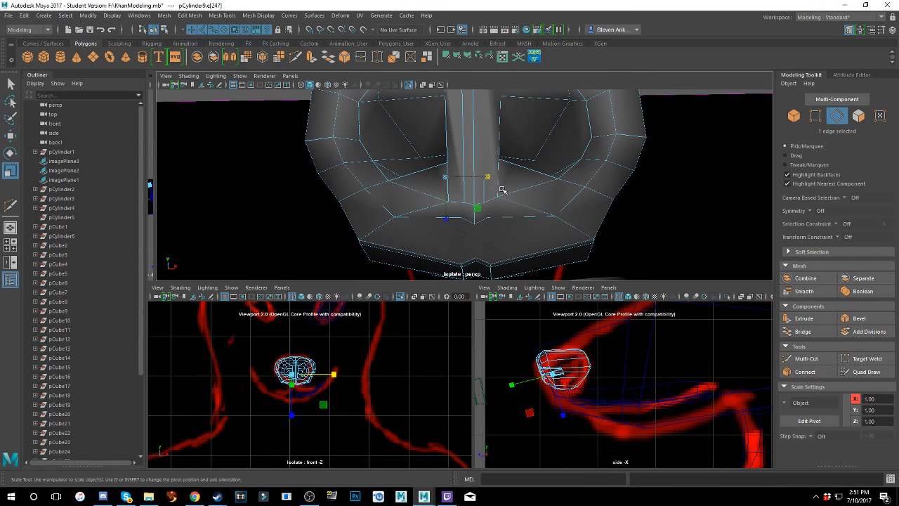
left_click_drag(536, 155, 517, 201, "alt")
left_click(503, 181, "shift")
key("w")
left_click_drag(482, 152, 514, 170)
right_click_drag(515, 170, 538, 150)
left_click_drag(538, 151, 491, 198, "alt")
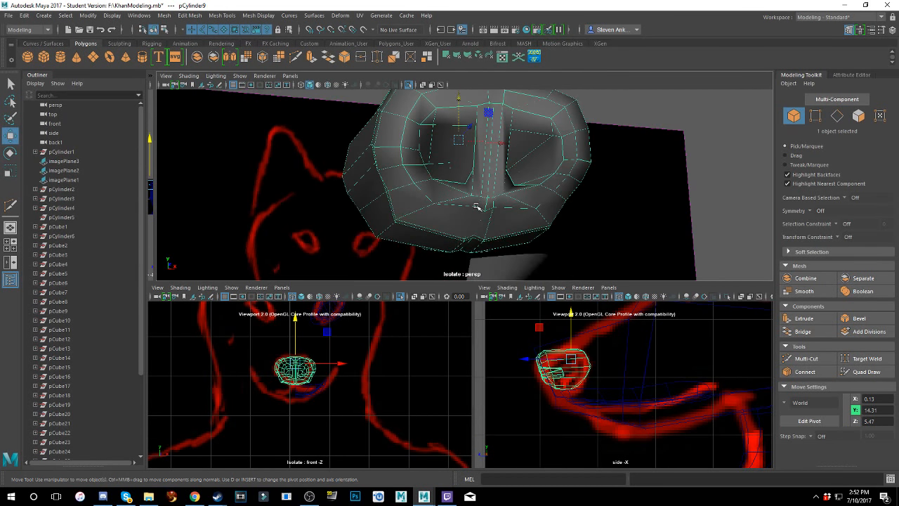
scroll(475, 201, "up", 3)
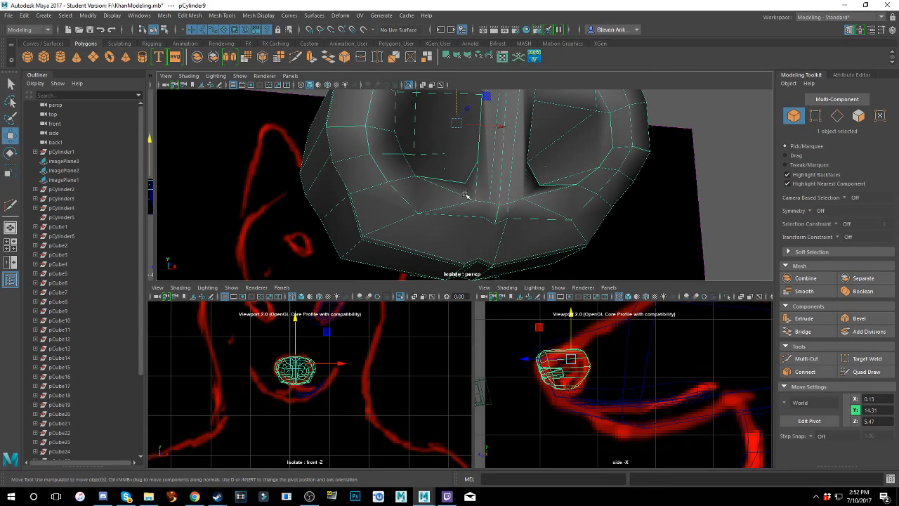
scroll(466, 196, "down", 3)
right_click_drag(434, 186, 385, 188)
scroll(441, 183, "up", 3)
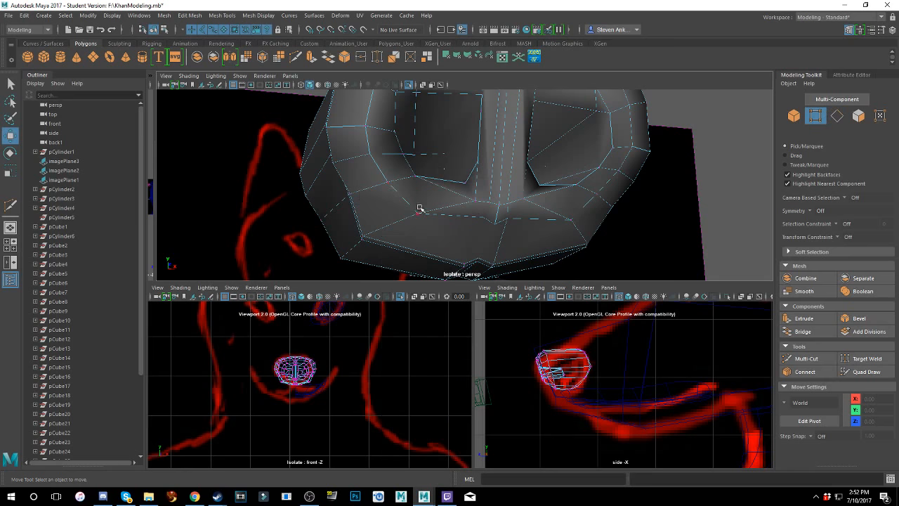
- Insert matching edge loops along both lower sides of the nose, running from the outer corners of the nostrils toward the back
left_click_drag(459, 196, 488, 208, "alt")
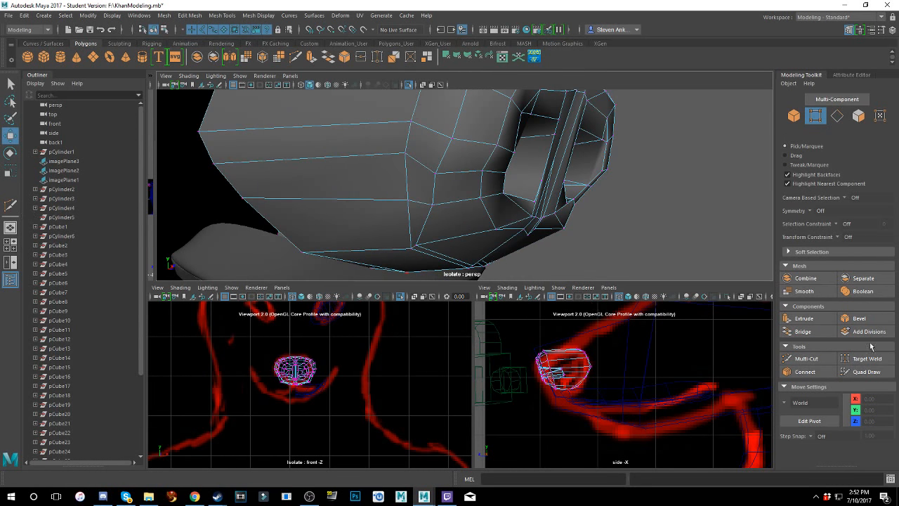
left_click(163, 14)
mouse_move(188, 17)
mouse_move(222, 14)
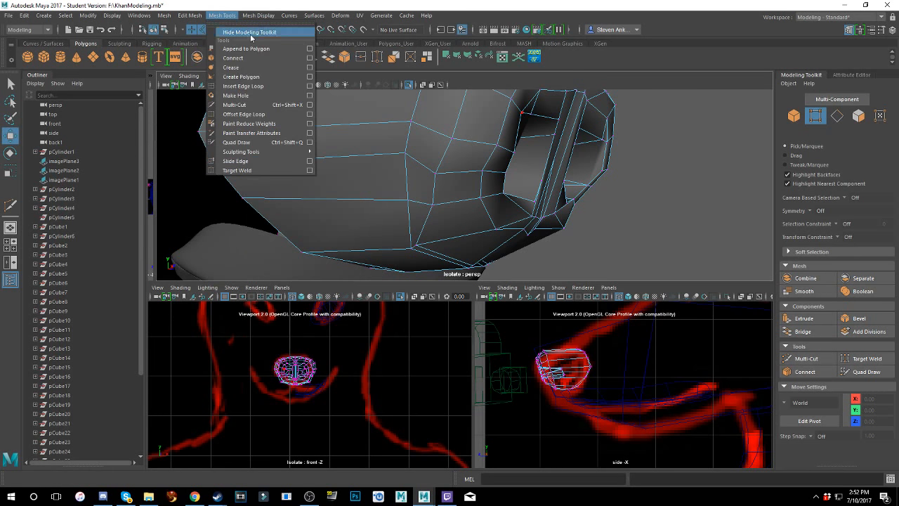
left_click(274, 85)
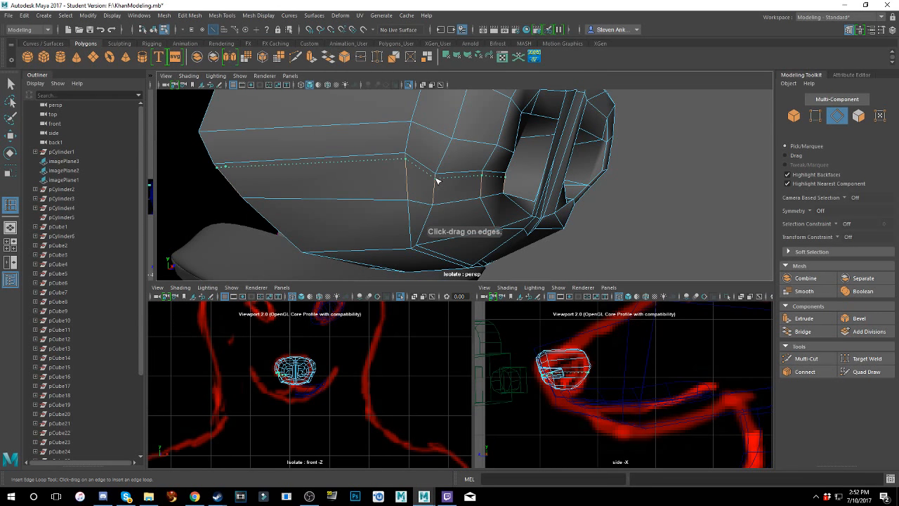
left_click(436, 180)
left_click_drag(436, 198, 435, 201)
left_click_drag(520, 201, 408, 201, "alt")
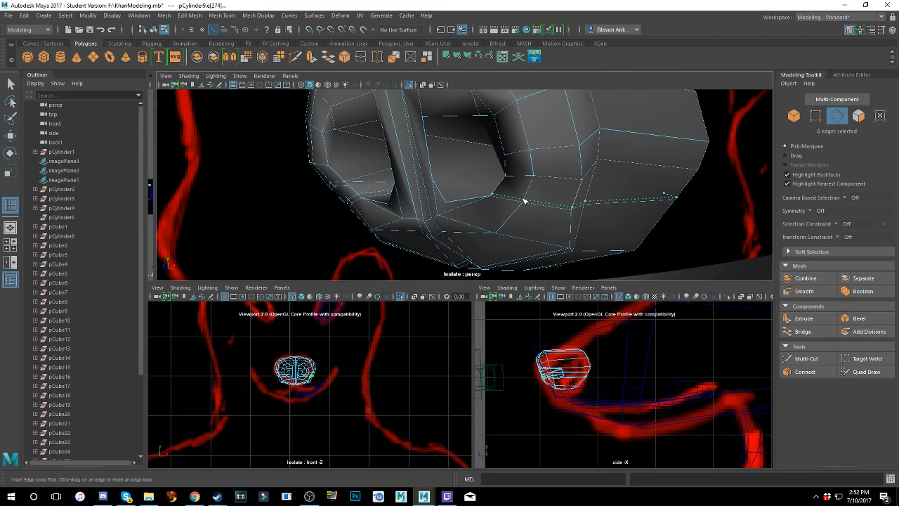
left_click_drag(523, 202, 473, 177)
- Select the two narrow strip faces beside each nostril's lower outer corner and move all four back to Z 5.79
right_click_drag(470, 177, 476, 203)
key("w")
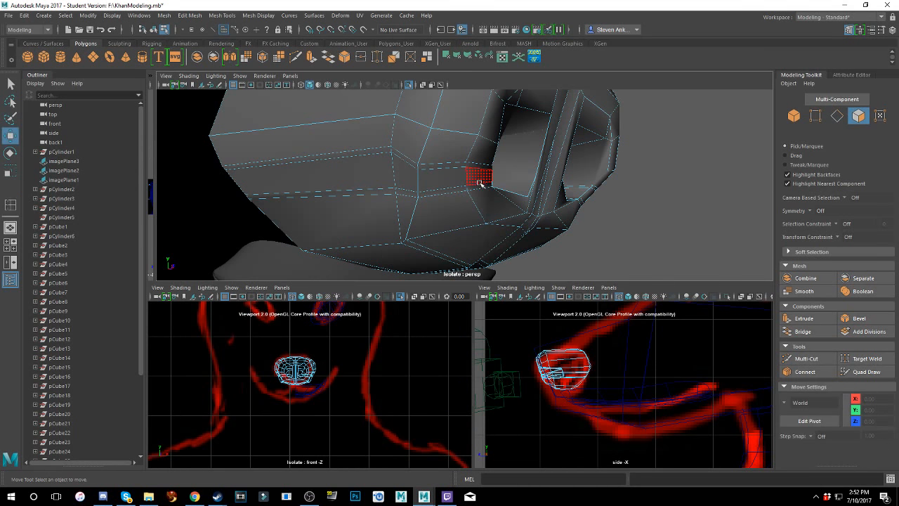
left_click(478, 179)
left_click(440, 181, "shift")
left_click_drag(439, 181, 458, 201, "alt")
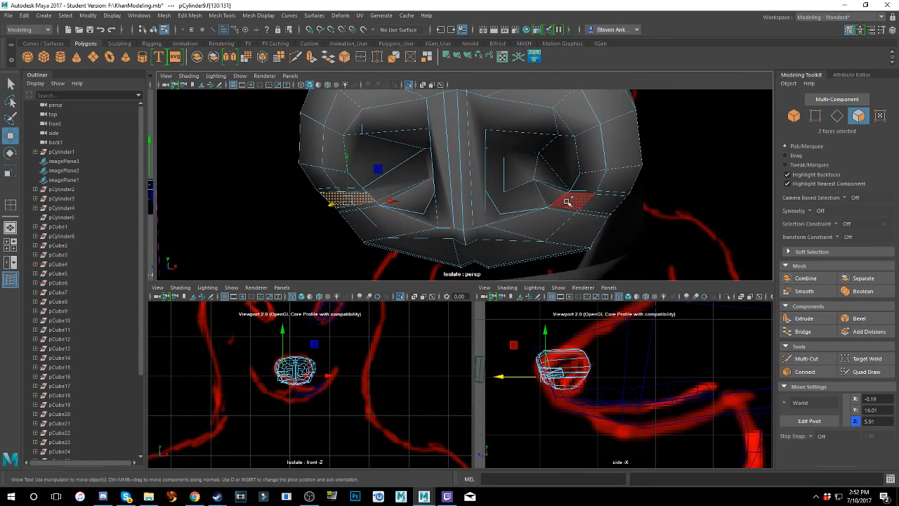
left_click(568, 201, "shift")
left_click(606, 208, "shift")
left_click_drag(606, 209, 414, 235, "alt")
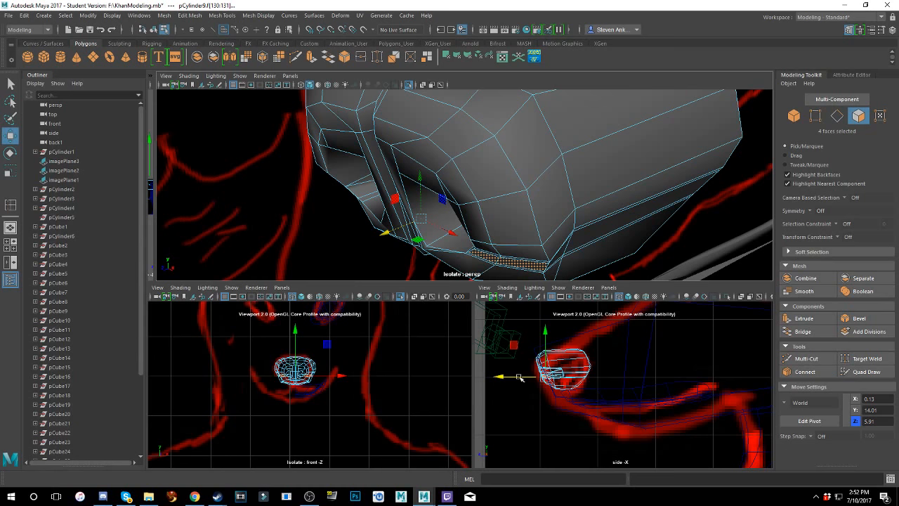
left_click_drag(518, 378, 532, 377)
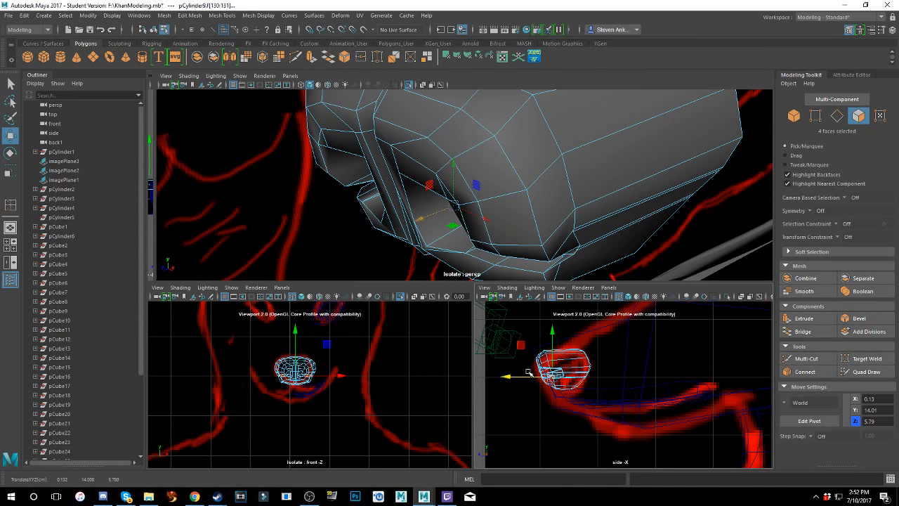
- Adjust the depth of the four recessed strip faces to Z 5.76 while checking the nostril slits in smooth preview
key("r")
left_click_drag(484, 221, 442, 226, "alt")
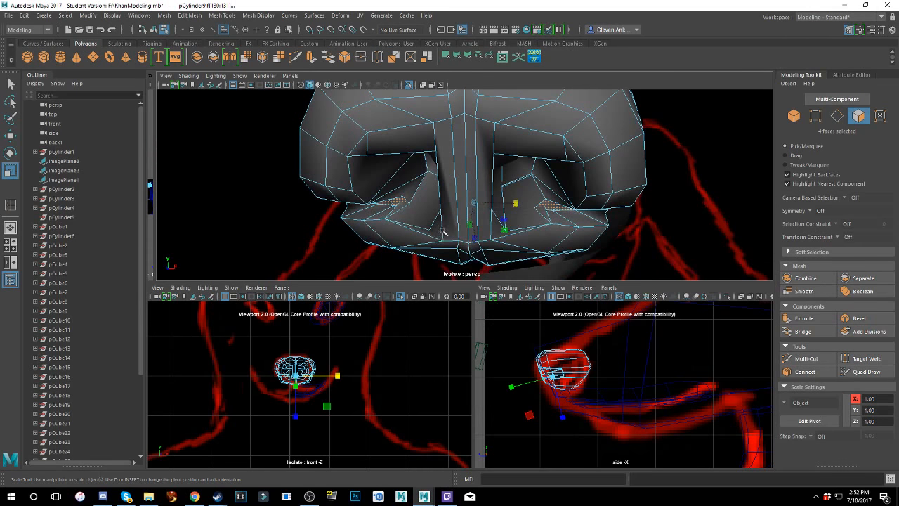
key("w")
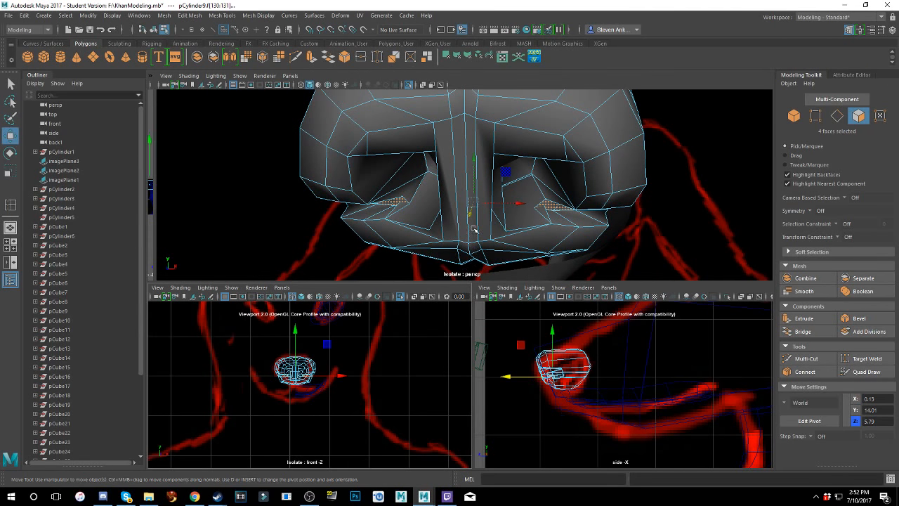
left_click_drag(509, 378, 526, 376)
left_click_drag(485, 232, 523, 199, "alt")
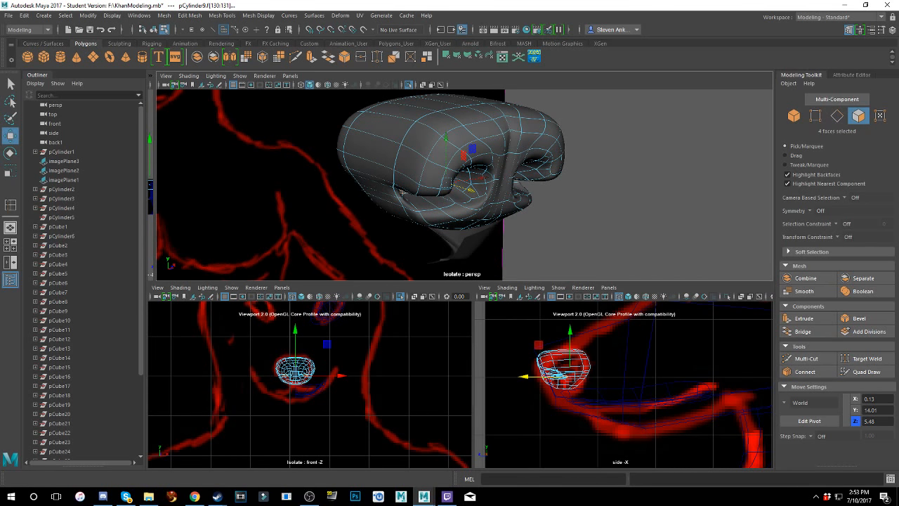
left_click_drag(401, 193, 544, 172, "alt")
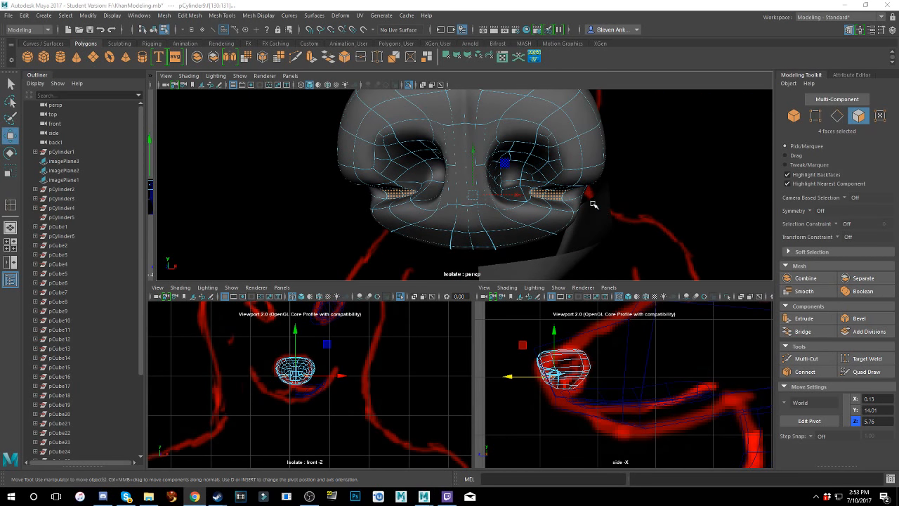
- Select the matching outer faces below both nostril slits, move them vertically to Y 13.98, and turn off smooth preview
left_click_drag(594, 205, 538, 178, "alt")
left_click(537, 154)
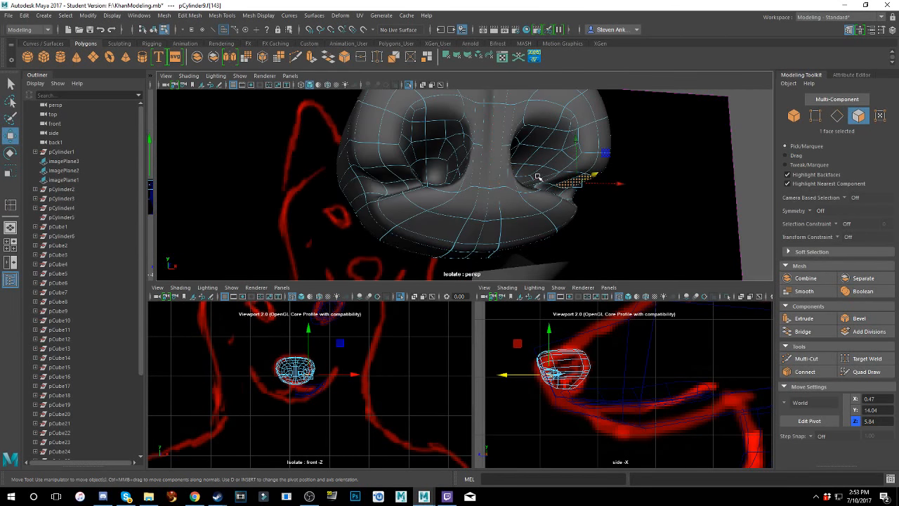
left_click(380, 172, "shift")
left_click_drag(383, 173, 445, 188, "alt")
mouse_move(472, 146)
left_mouse_down()
mouse_move(483, 164)
mouse_move(478, 146)
left_mouse_up()
key("1")
left_click_drag(478, 146, 482, 173, "alt")
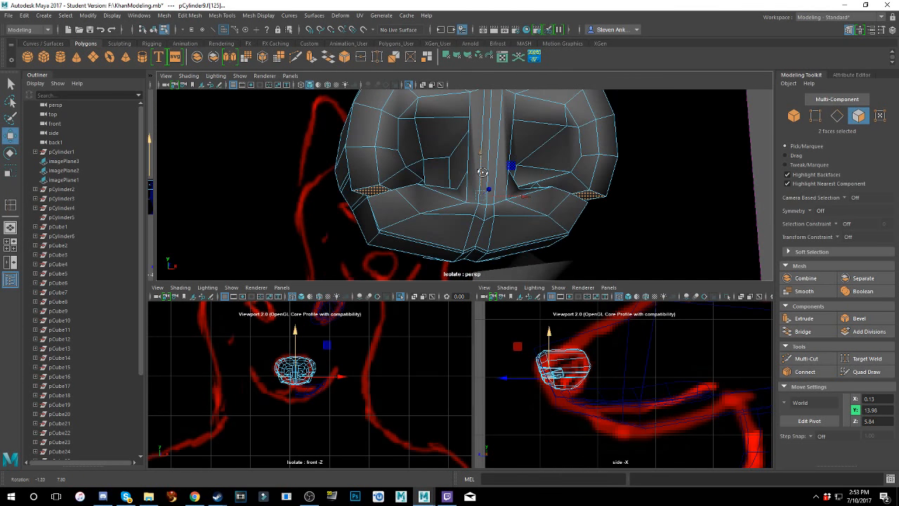
- Select the outer inner-wall face of each nostril cavity and activate the Scale tool
left_click_drag(410, 137, 413, 170, "alt")
scroll(455, 152, "up", 2)
left_click(373, 153)
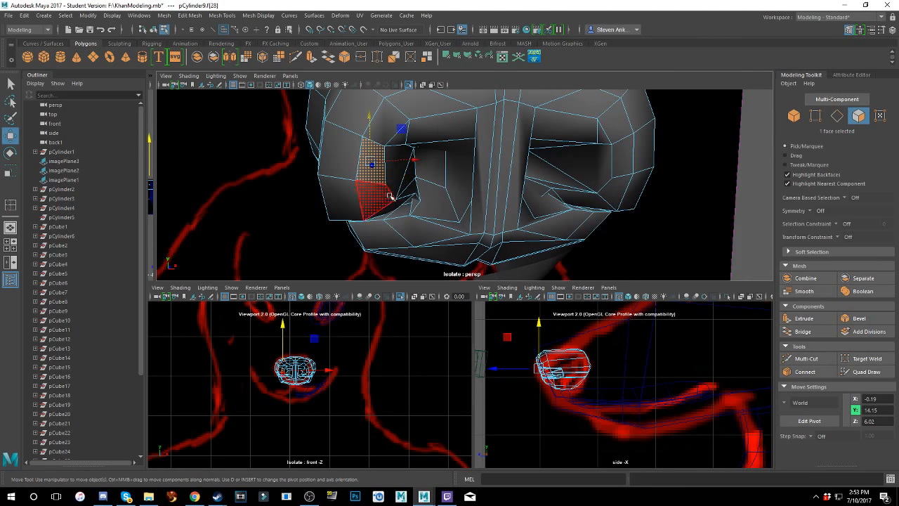
left_click(394, 174)
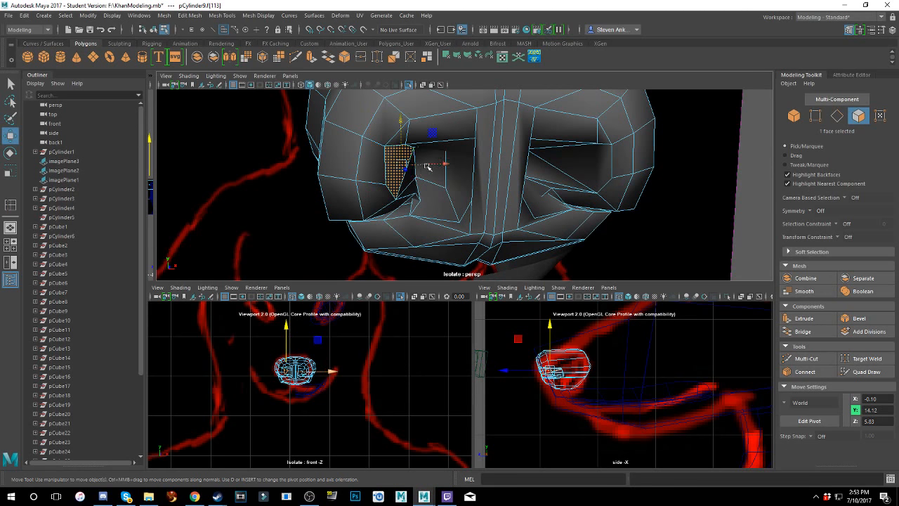
left_click(569, 167, "shift")
left_click_drag(596, 201, 557, 189, "alt")
key("r")
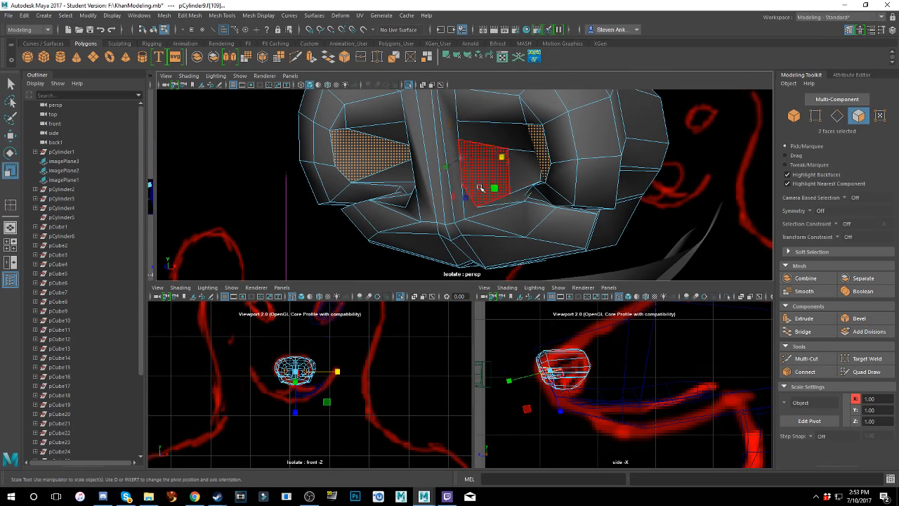
left_click_drag(480, 188, 519, 156, "alt")
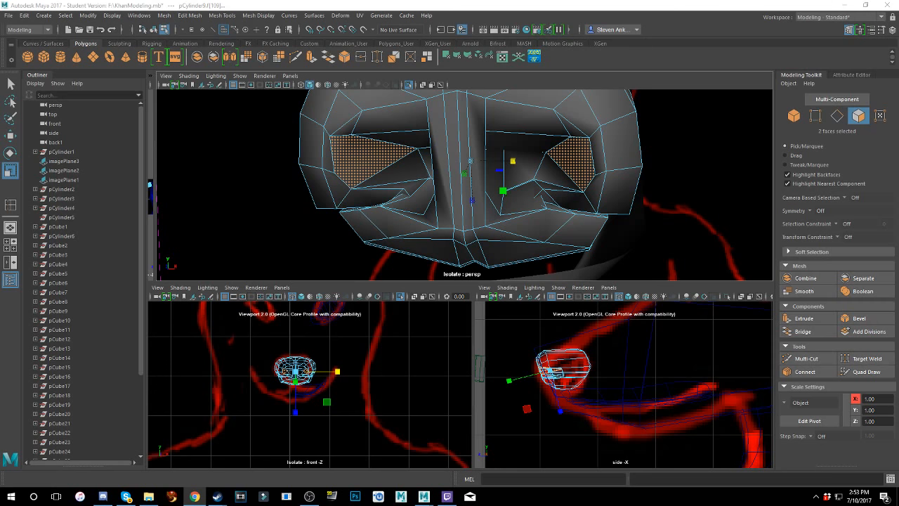
- Turn on smooth preview, deselect the nose, and examine the nostril shapes and side slits from several angles
key("3")
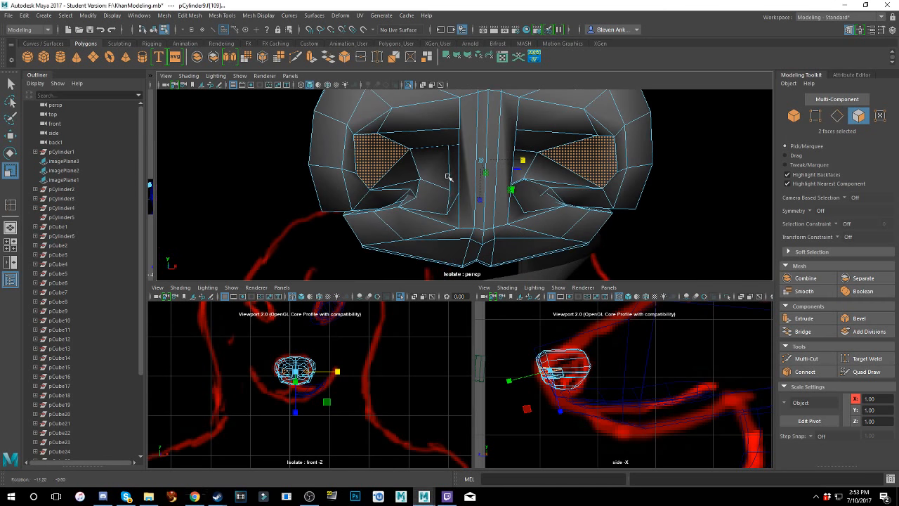
mouse_move(488, 192)
left_mouse_down("alt")
mouse_move(518, 168)
mouse_move(562, 191)
mouse_move(517, 149)
mouse_move(492, 168)
mouse_move(379, 182)
mouse_move(483, 175)
left_mouse_up("alt")
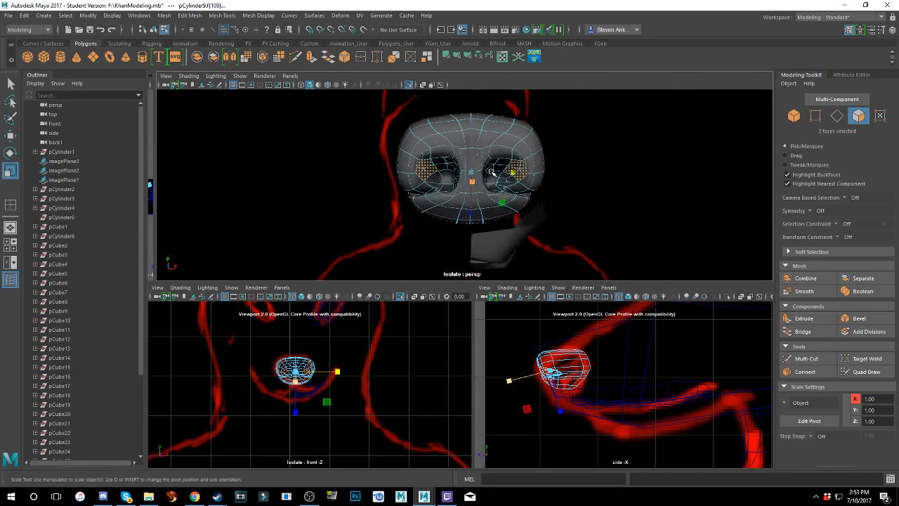
right_click_drag(472, 174, 532, 183, "alt")
mouse_move(531, 184)
left_mouse_down("alt")
mouse_move(515, 179)
mouse_move(554, 180)
mouse_move(542, 178)
left_mouse_up("alt")
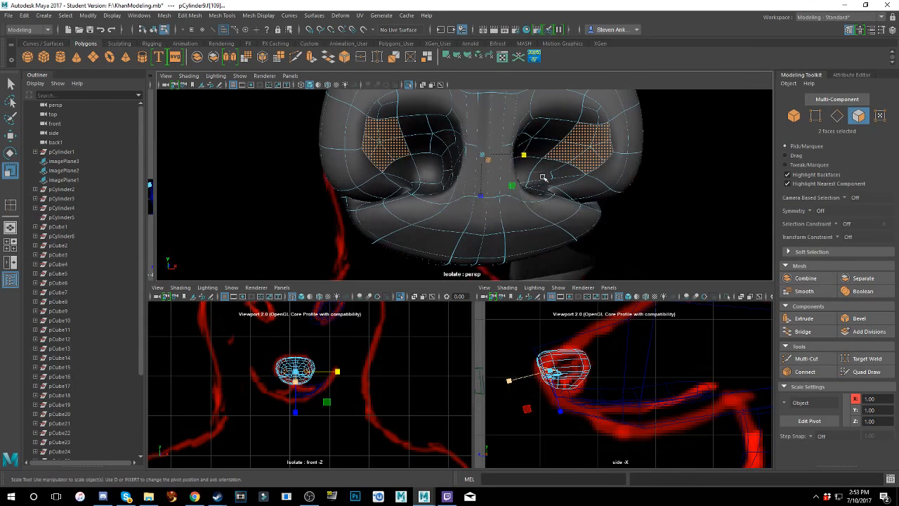
right_click_drag(492, 166, 537, 152)
right_click_drag(460, 170, 391, 174, "alt")
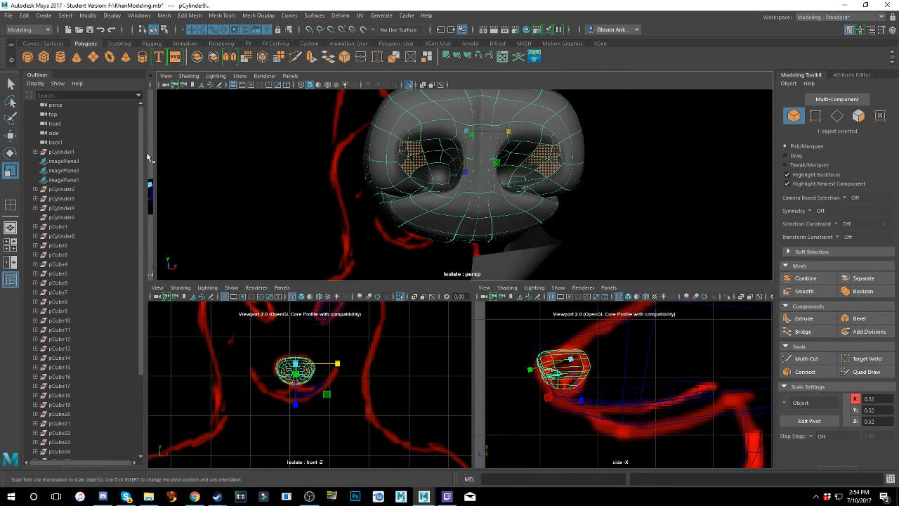
scroll(331, 182, "down", 6)
scroll(747, 221, "up", 1)
left_click(742, 212)
scroll(557, 204, "up", 5)
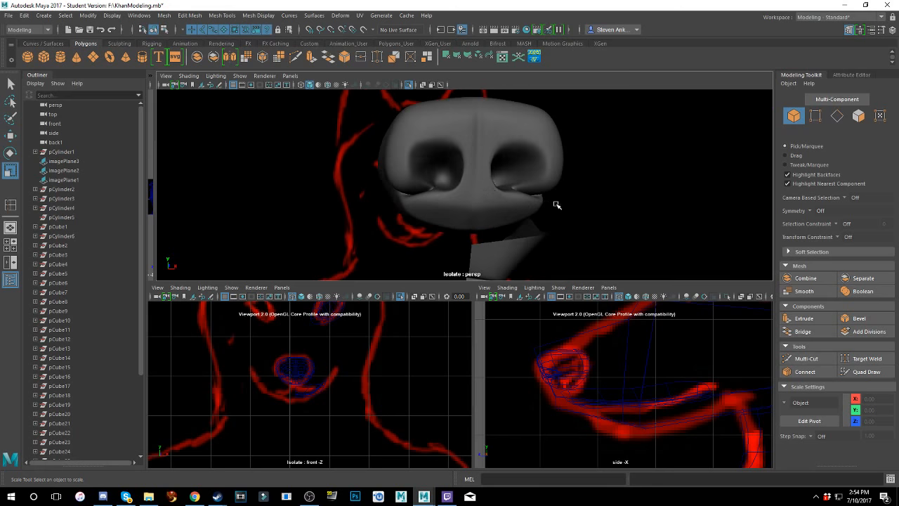
left_click_drag(557, 205, 502, 188, "alt")
scroll(503, 186, "up", 2)
middle_click_drag(503, 187, 513, 222, "alt")
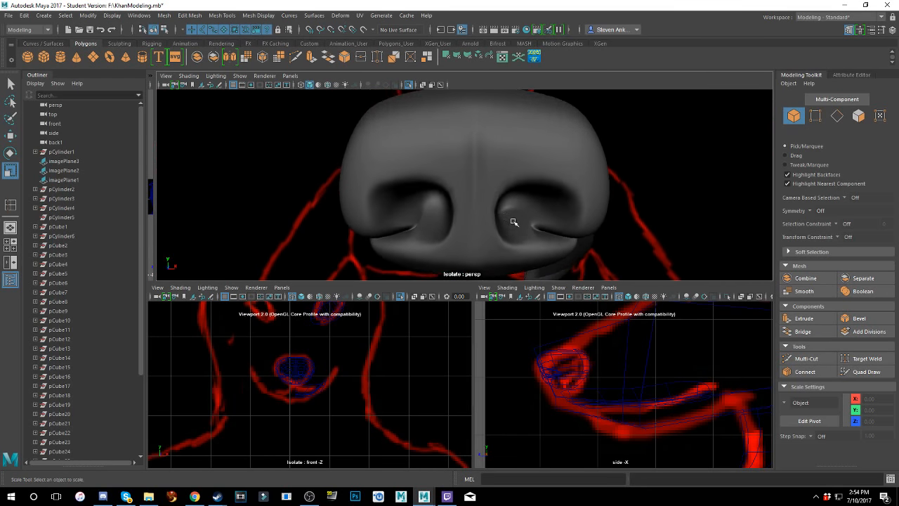
scroll(514, 222, "down", 3)
left_click_drag(514, 222, 431, 187, "alt")
- Select three stacked faces near the front on each outer side of the smoothed nose
left_click(430, 186)
scroll(397, 194, "up", 3)
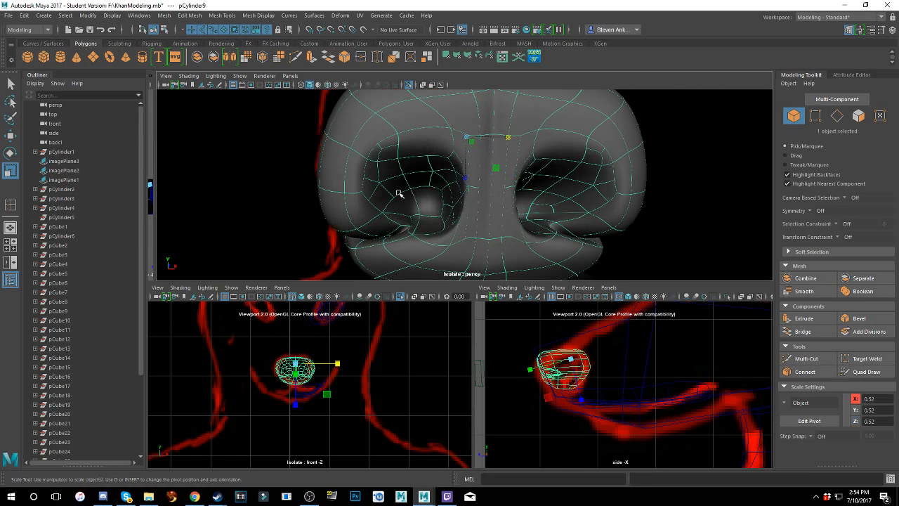
right_click_drag(413, 196, 411, 220)
left_click_drag(397, 217, 457, 220, "alt")
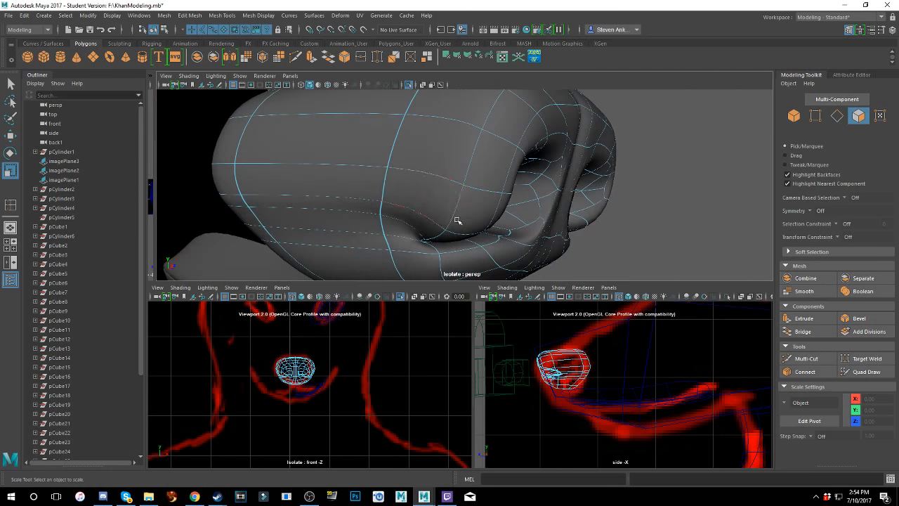
left_click(442, 180)
left_click(439, 141, "shift")
left_click_drag(440, 140, 518, 188, "alt")
left_click(628, 214, "shift")
left_click(620, 216, "shift")
scroll(609, 216, "down", 2)
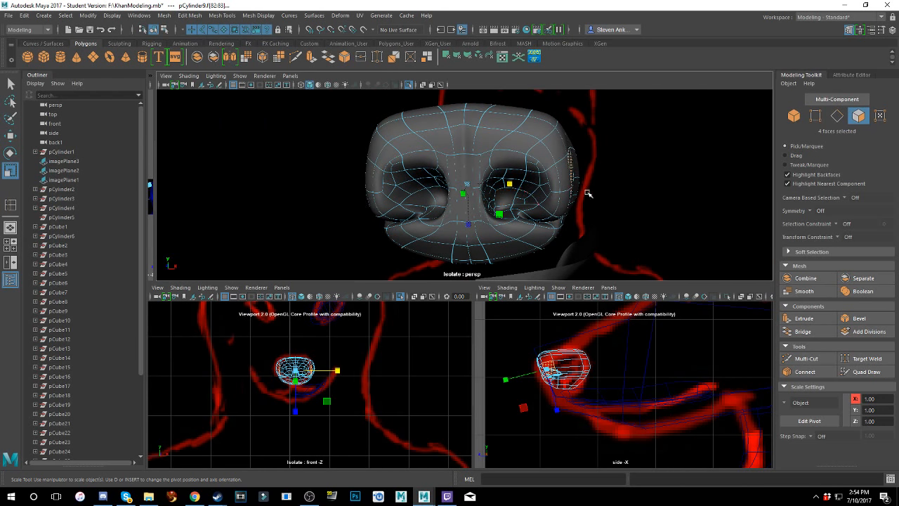
left_click_drag(587, 193, 576, 176, "alt")
left_click(544, 162, "shift")
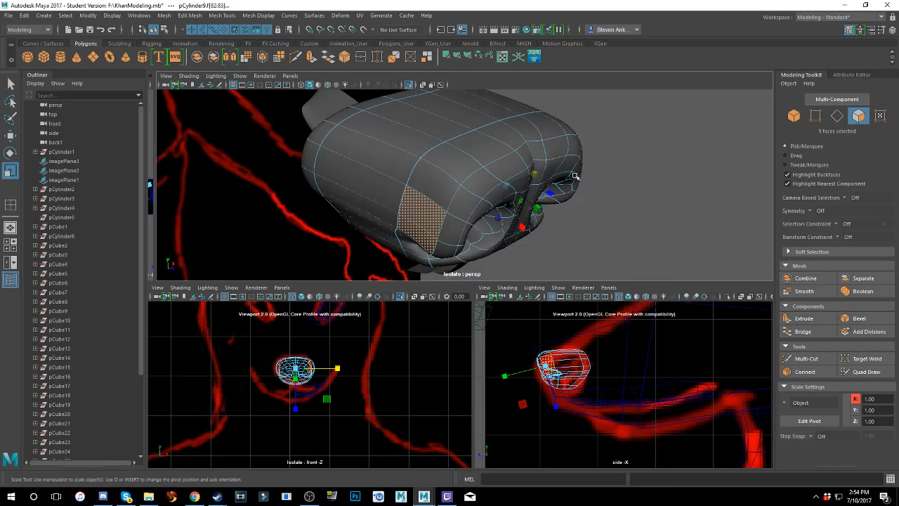
left_click(436, 186, "shift")
left_click_drag(437, 186, 588, 179, "alt")
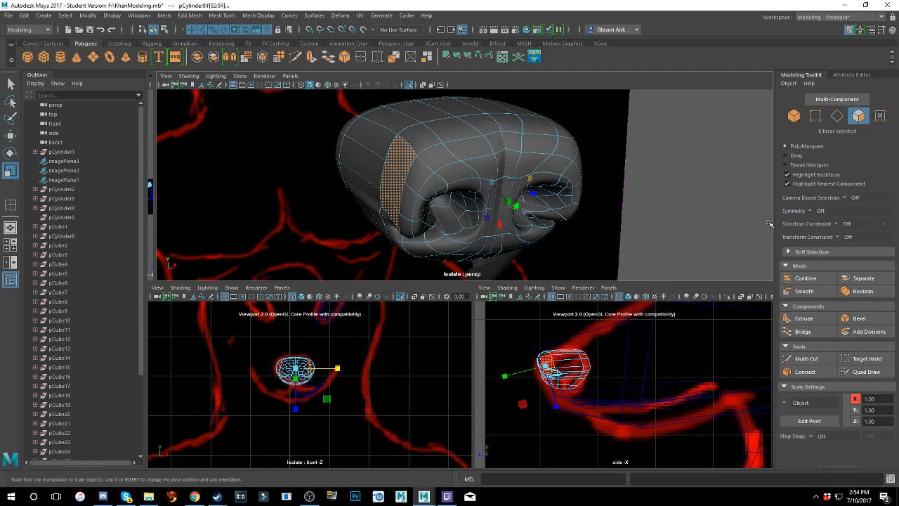
- Select the six-face row across the upper front of the smoothed nose and lower it slightly along Y
left_click_drag(555, 183, 424, 184, "alt")
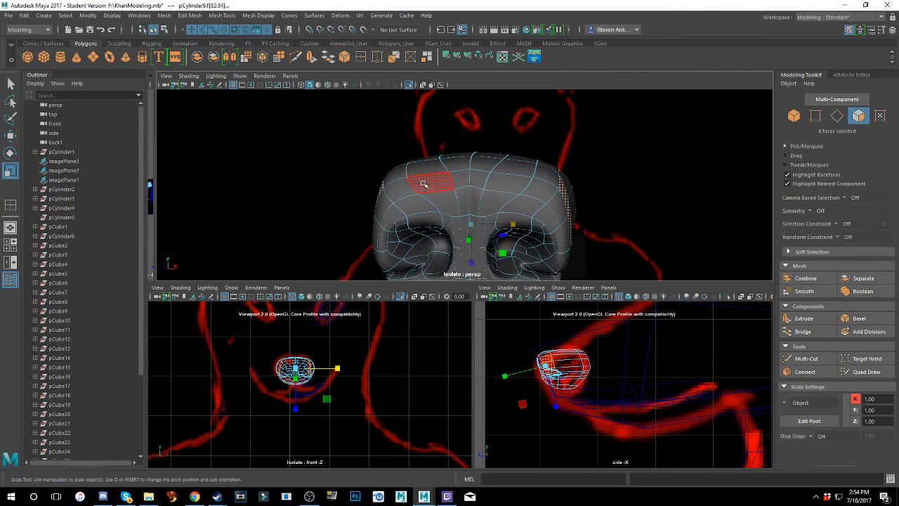
left_click(405, 172)
left_click(433, 165, "shift")
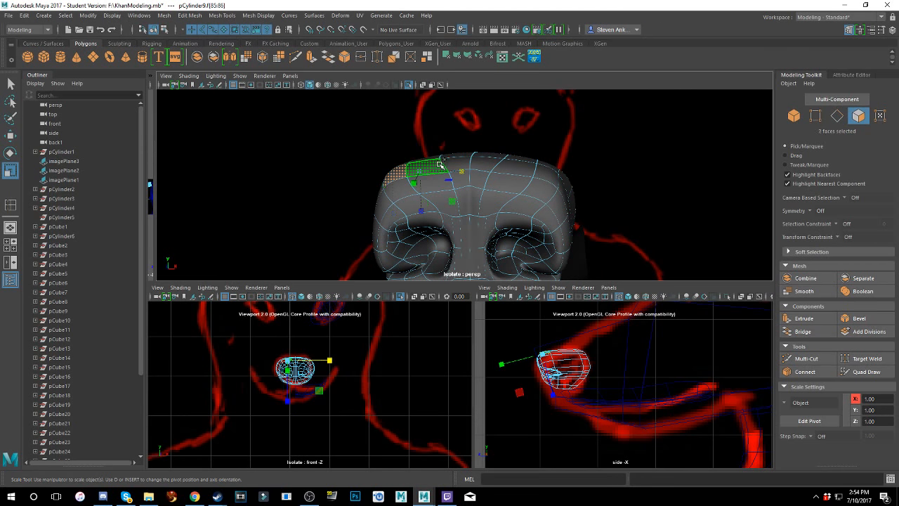
left_click(455, 165, "shift")
left_click(484, 164, "shift")
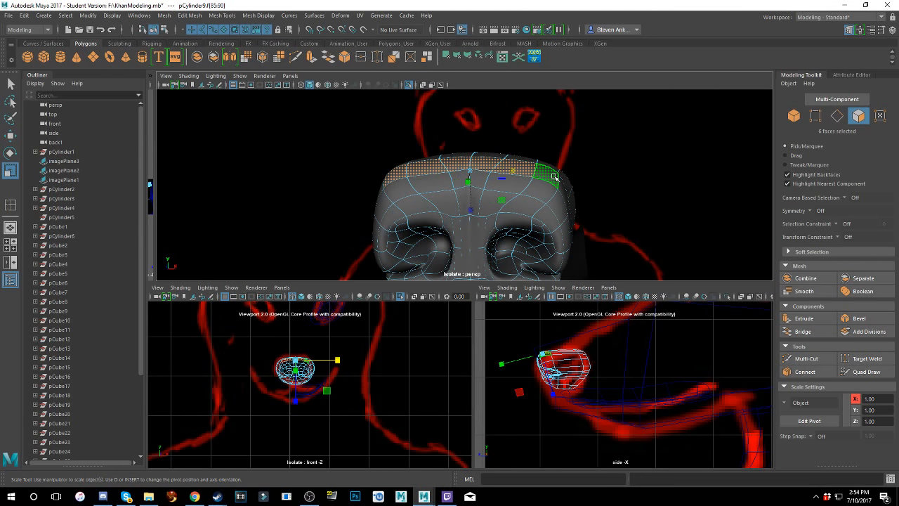
key("w")
left_click_drag(471, 139, 470, 139)
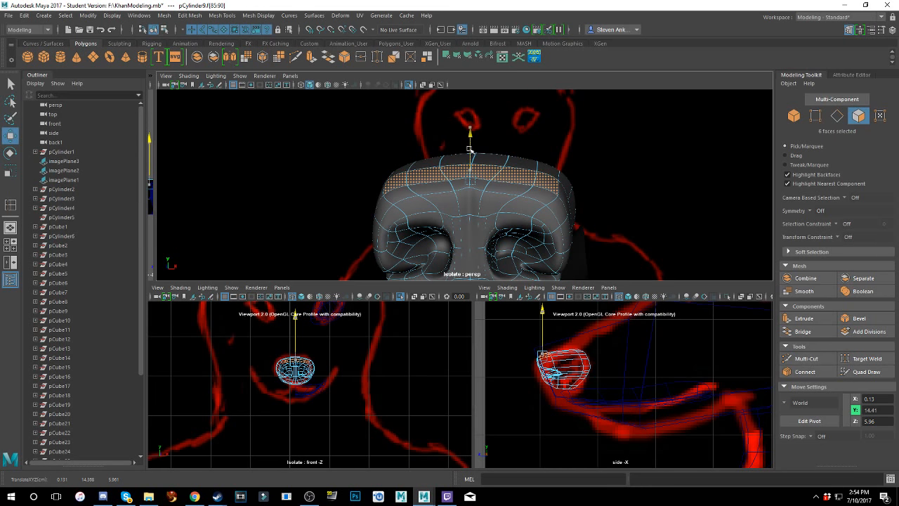
- Select the six-face row just above the nostrils, lower it slightly to Y 14.32, and move it back to Z 5.99
left_click_drag(432, 166, 514, 198, "alt")
left_click(501, 191)
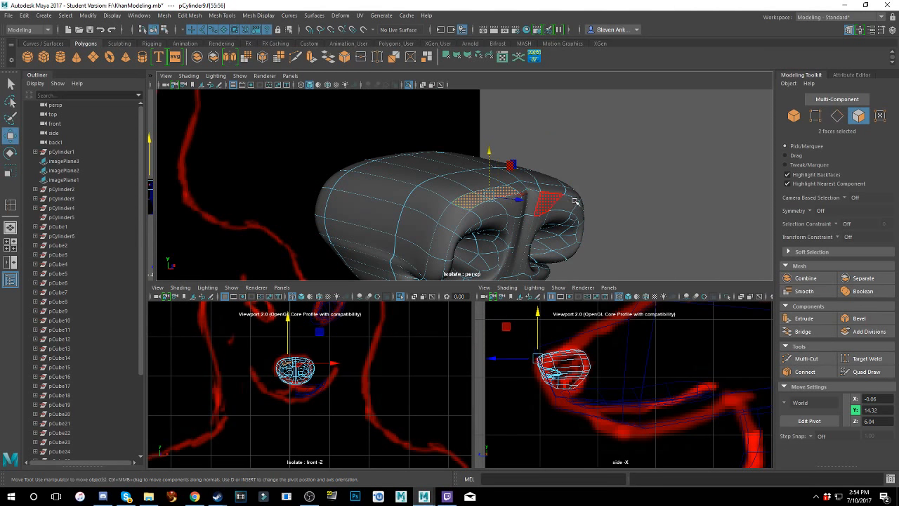
left_click_drag(574, 201, 462, 190, "alt")
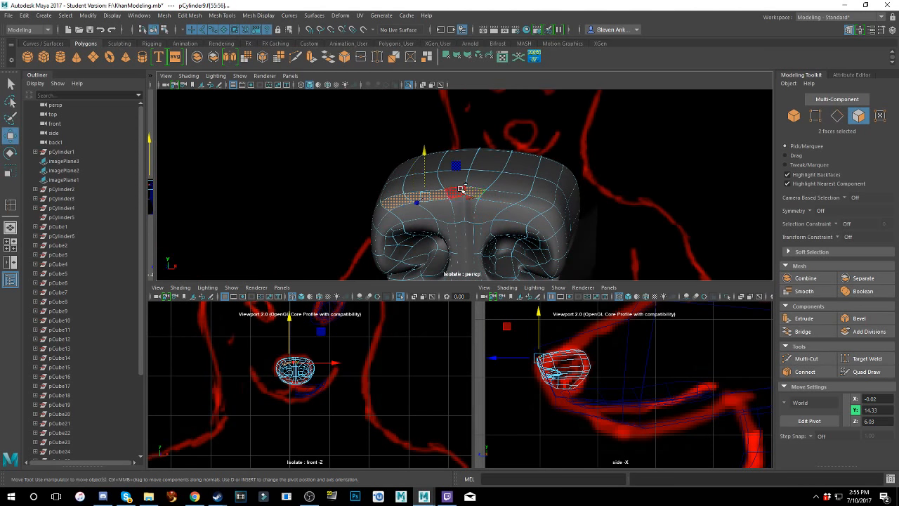
left_click(536, 203, "shift")
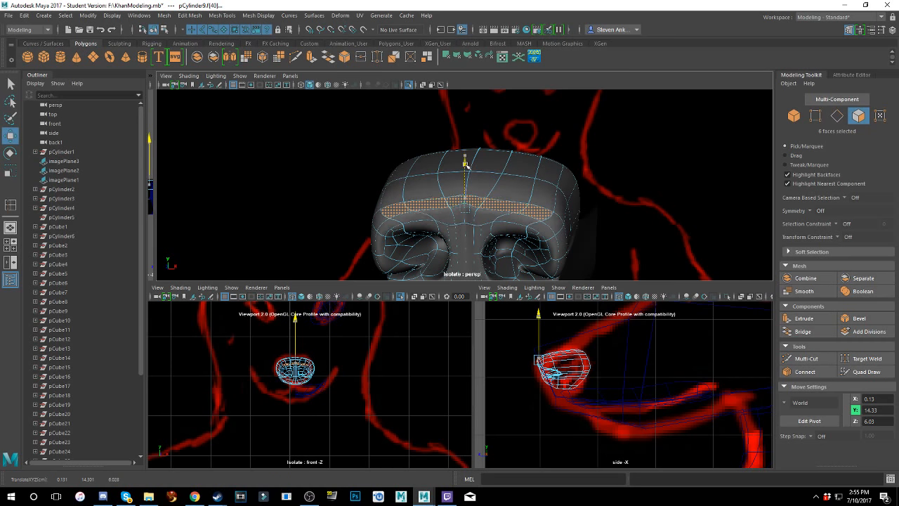
left_click_drag(465, 153, 526, 144, "alt")
key("1")
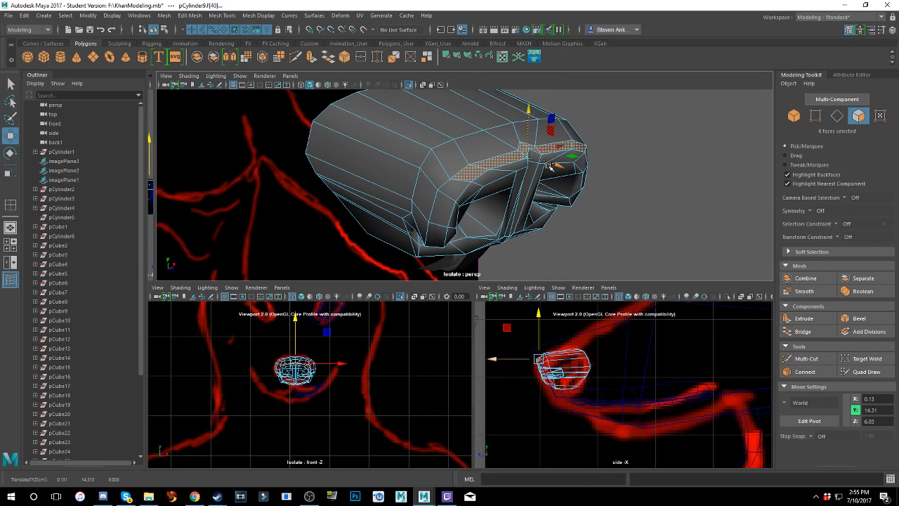
left_click_drag(550, 165, 517, 129)
key("3")
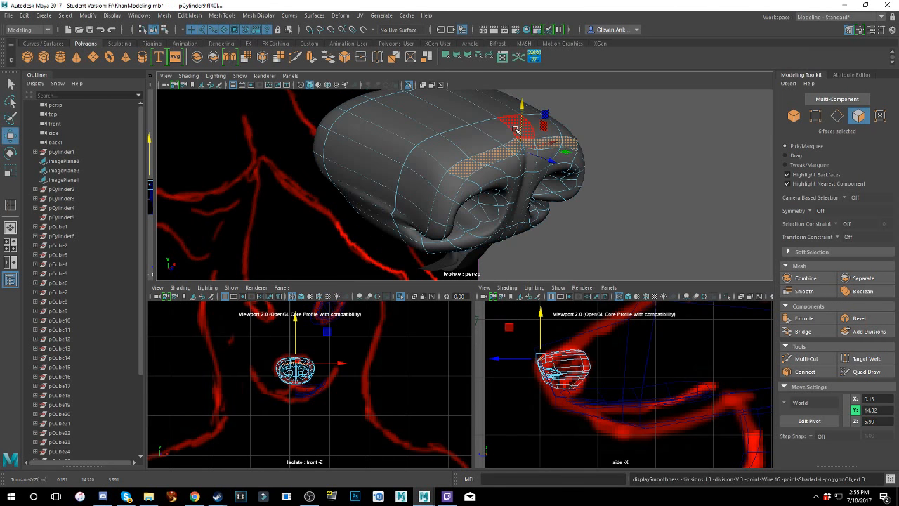
- Compare the nose with smooth preview off and on, return to object mode, and examine the nostrils and side slits
left_click_drag(531, 160, 483, 142, "alt")
key("1")
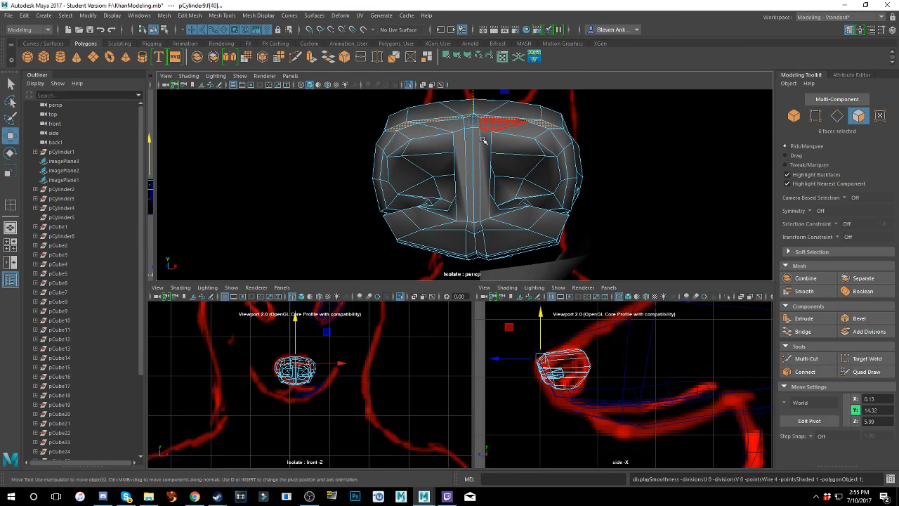
key("3")
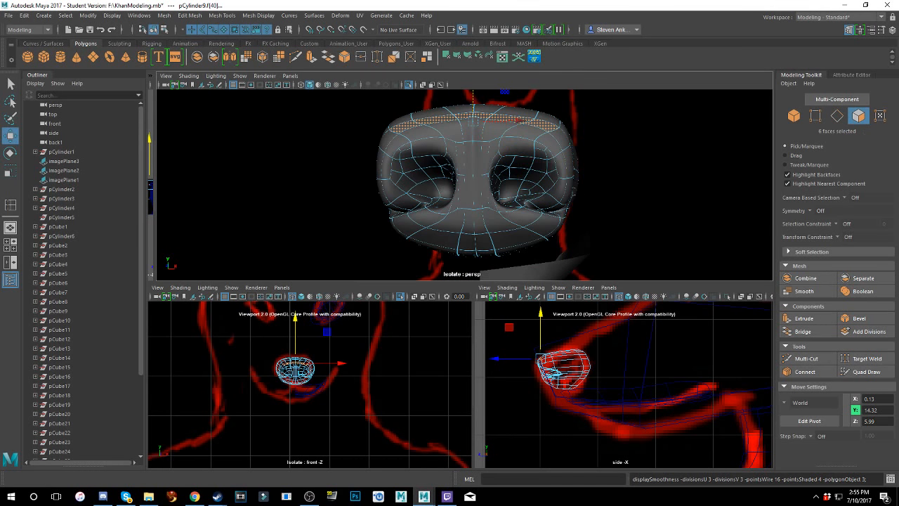
left_click_drag(493, 134, 525, 146, "alt")
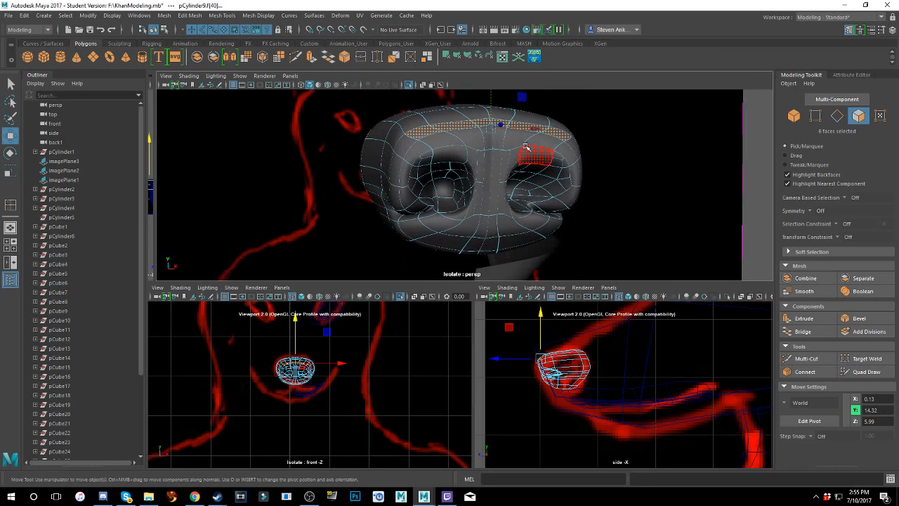
right_click_drag(525, 146, 580, 133)
left_click_drag(562, 155, 560, 191, "alt")
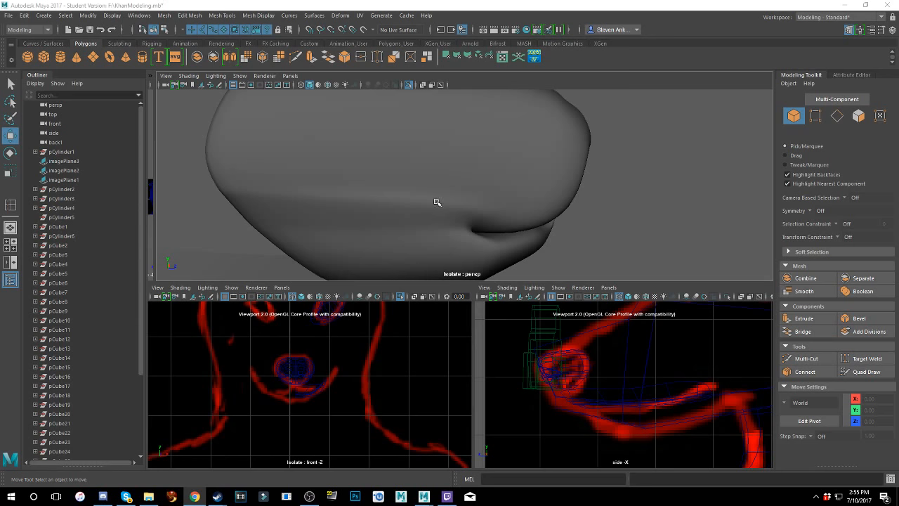
left_click_drag(498, 238, 526, 209, "alt")
- Try to raise a matching pair of edges at the two nostril slits to about Y 14.02, and undo the move
left_click(371, 198)
right_click(367, 192)
right_click(396, 208)
left_click(402, 172)
left_click(393, 226)
left_click(560, 181, "shift")
key("r")
left_click_drag(443, 228, 484, 187, "alt")
key("w")
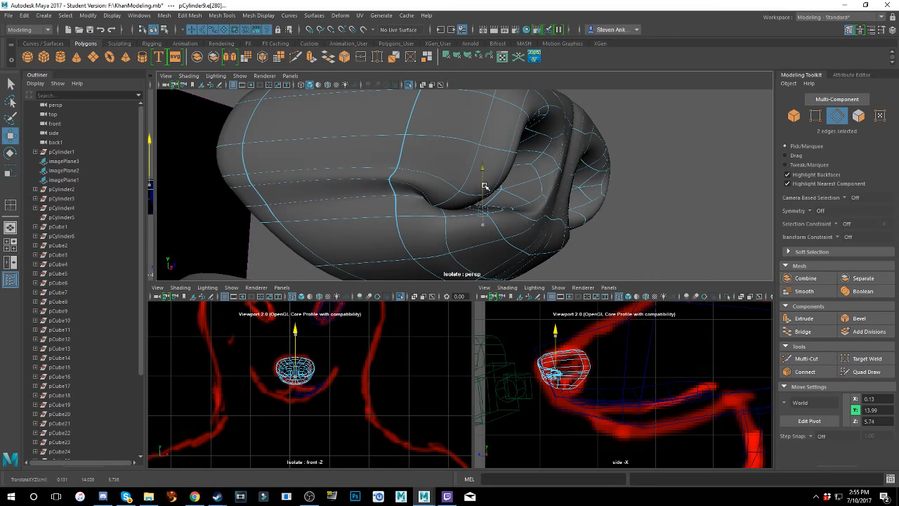
key("1")
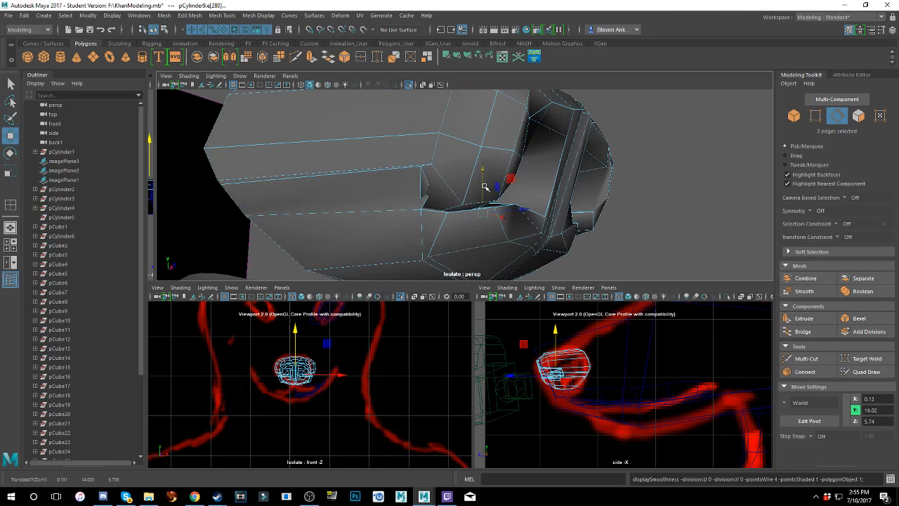
left_click_drag(491, 185, 478, 202, "alt")
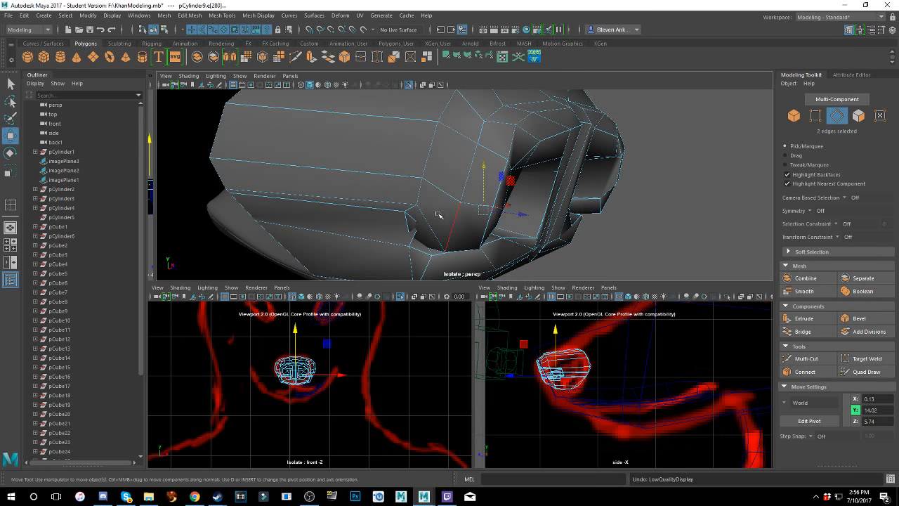
key("ctrl+z")
- Turn on smooth preview, select the matching lengthwise edge behind each nostril slit, and try scaling the pair outward along X
right_click(458, 233)
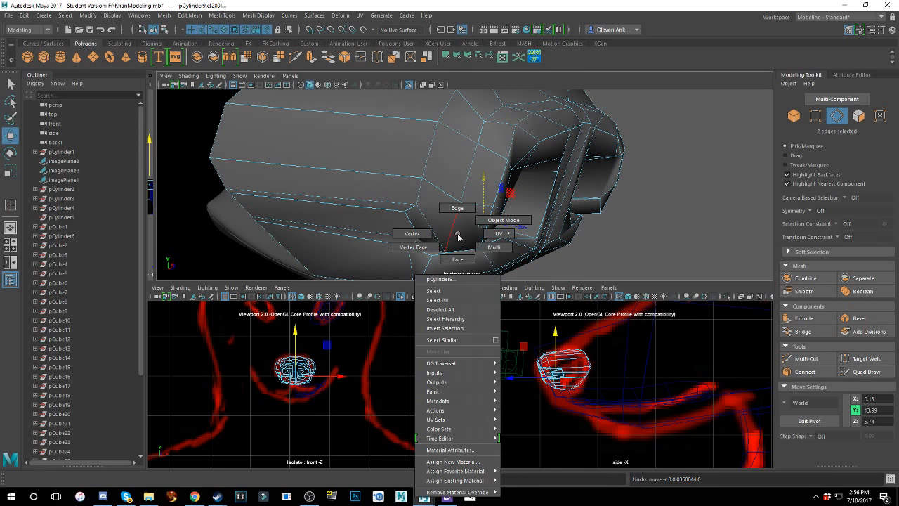
right_click_drag(474, 224, 458, 208)
mouse_move(449, 210)
left_mouse_down("alt")
mouse_move(472, 209)
mouse_move(395, 225)
mouse_move(462, 209)
left_mouse_up("alt")
key("3")
left_click(411, 193)
left_click_drag(526, 229, 366, 234, "alt")
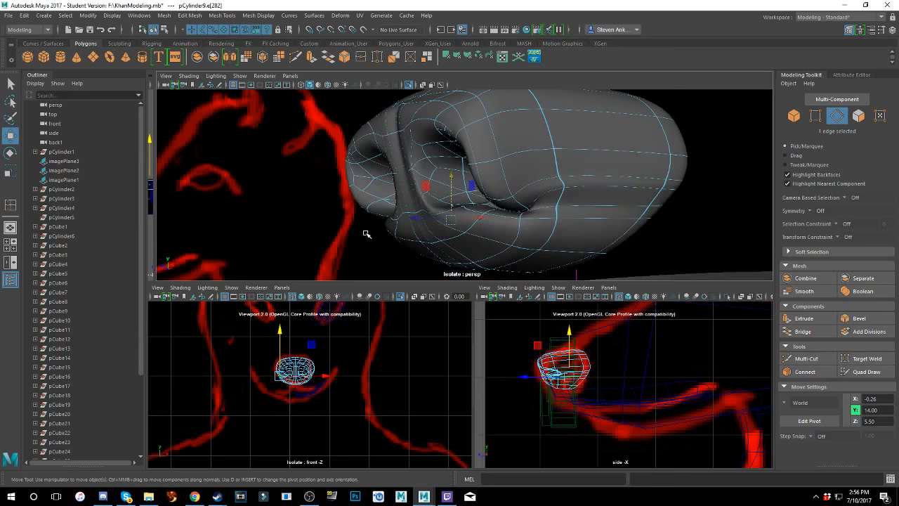
left_click(577, 201, "shift")
left_click_drag(577, 200, 500, 236, "alt")
key("e")
key("r")
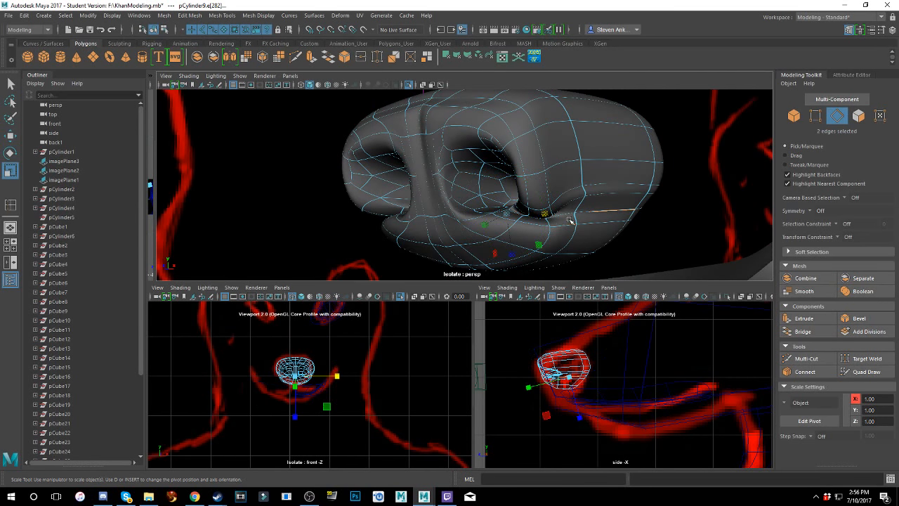
left_click_drag(545, 217, 556, 218)
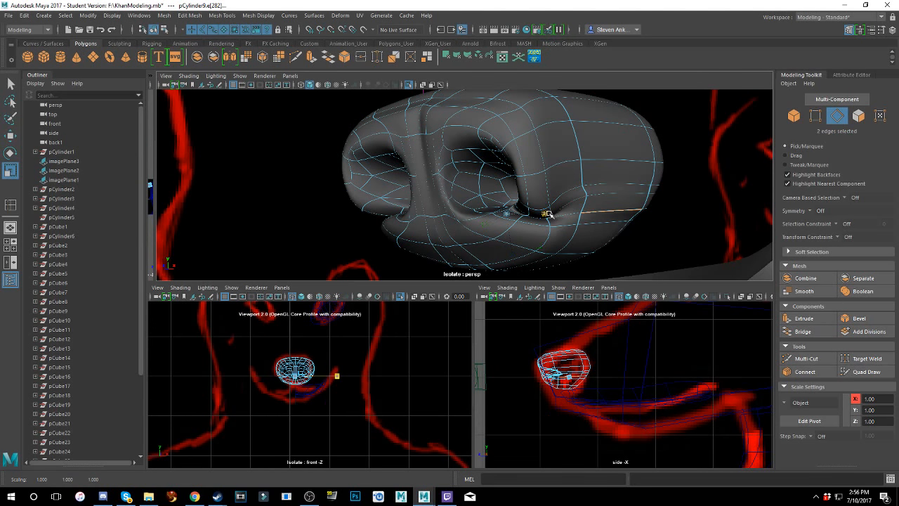
- Undo the last scaling and widen the same edge pair slightly along X with smooth preview off
key("1")
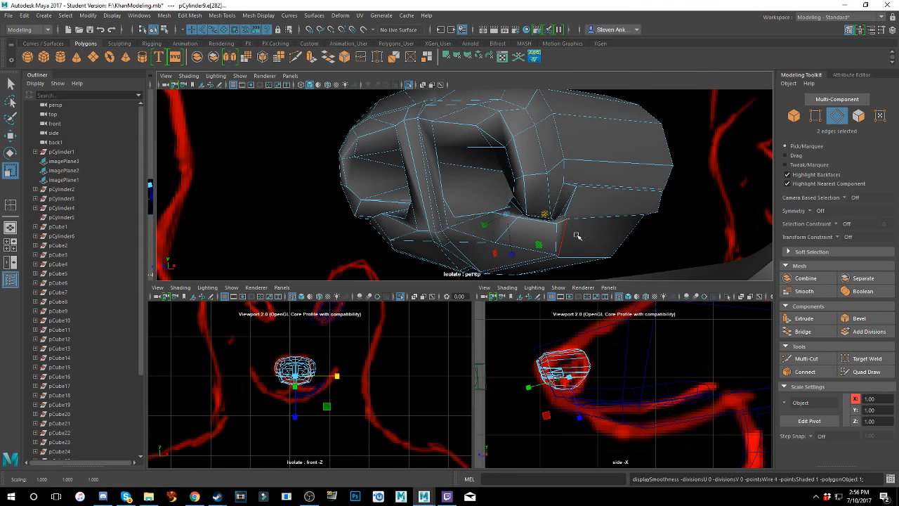
left_click_drag(575, 236, 606, 223, "alt")
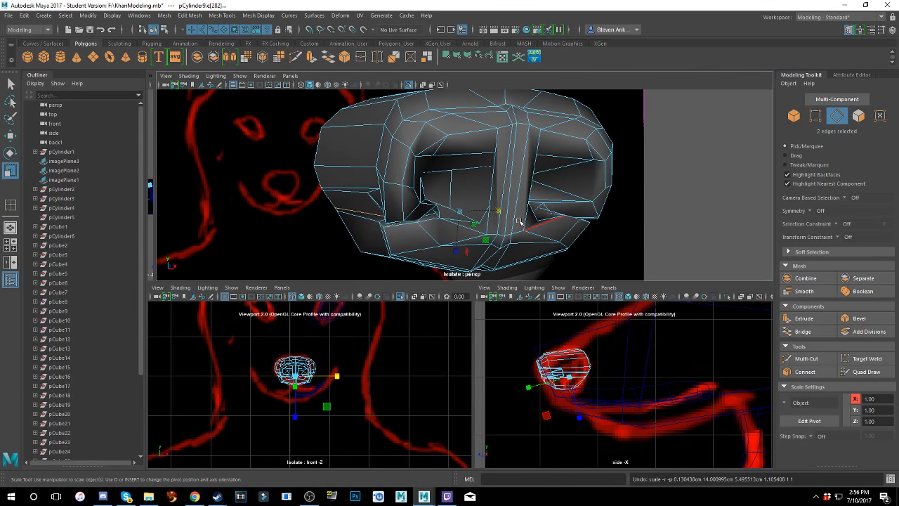
mouse_move(520, 222)
left_mouse_down("alt")
mouse_move(514, 209)
mouse_move(509, 222)
left_mouse_up("alt")
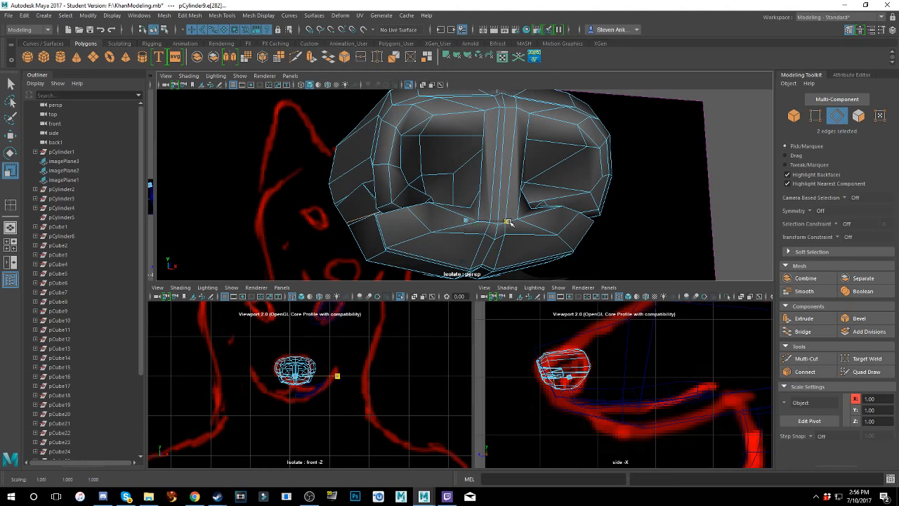
left_click_drag(375, 210, 433, 211, "alt")
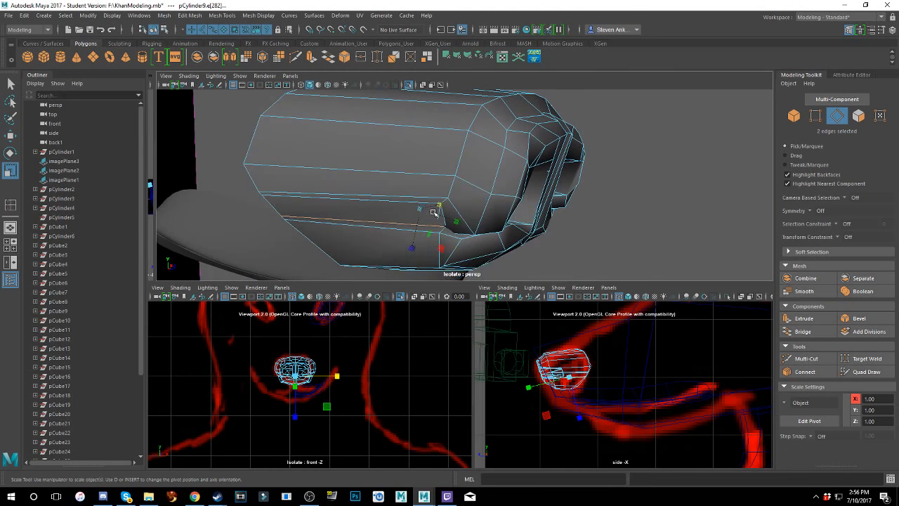
- Select the matching vertex near the rear end of each nostril slit and scale the pair outward along X by about 1.21
right_click_drag(433, 211, 399, 207)
left_click(442, 230)
scroll(449, 231, "up", 5)
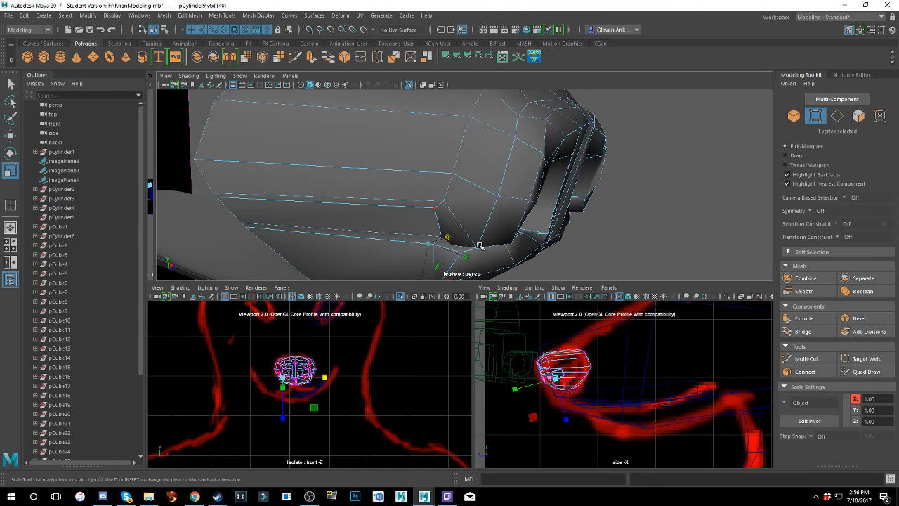
left_click_drag(473, 232, 397, 225, "alt")
key("3")
scroll(397, 227, "down", 2)
left_click(337, 215)
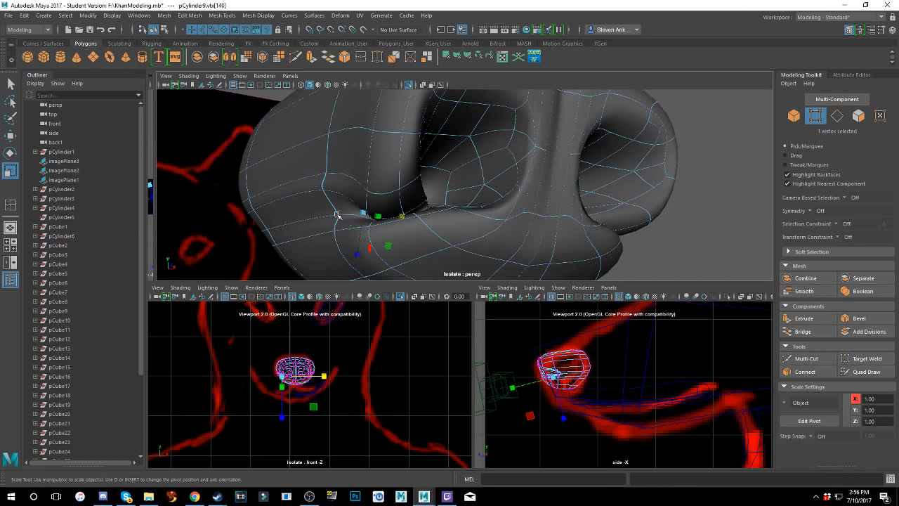
left_click_drag(502, 224, 396, 229, "alt")
left_click(594, 220, "shift")
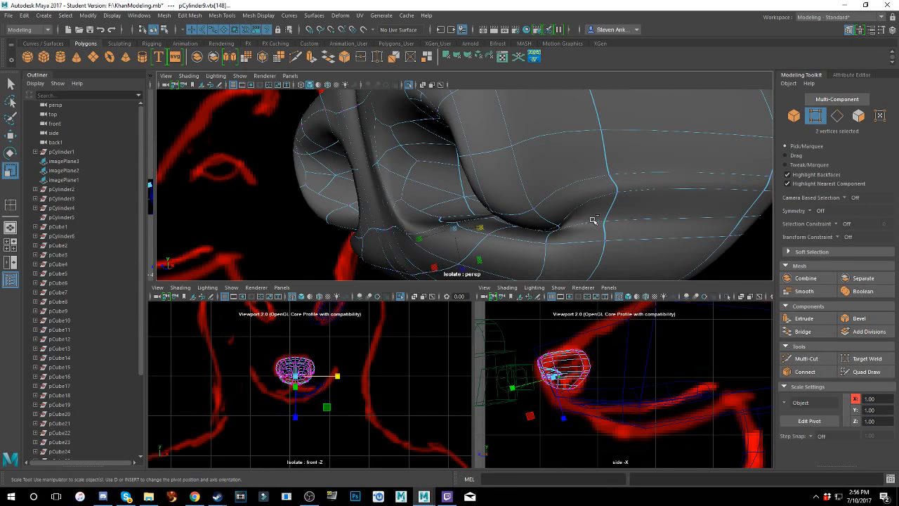
scroll(535, 234, "down", 3)
left_click_drag(536, 234, 519, 228, "alt")
scroll(528, 236, "down", 1)
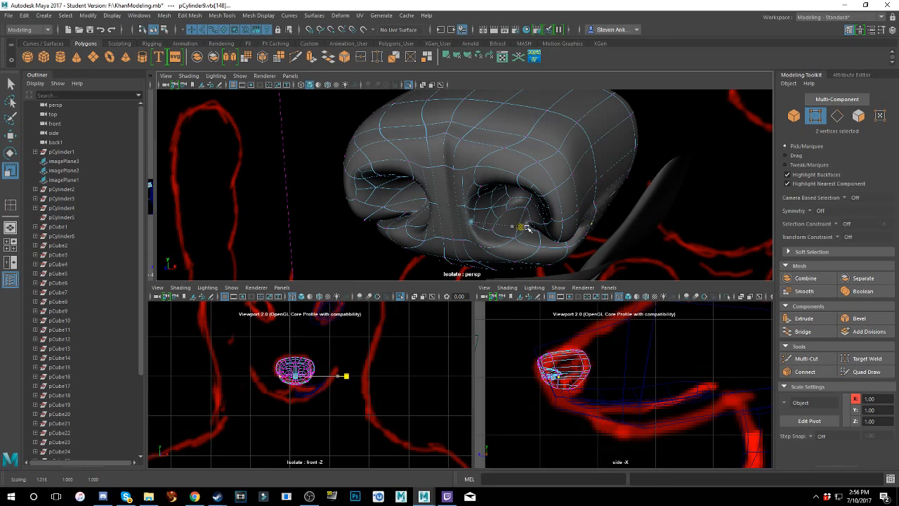
left_click_drag(525, 229, 526, 228)
- Insert an edge loop around the nose body a short distance behind the nostril slits
left_click_drag(598, 208, 545, 210, "alt")
left_click(11, 207)
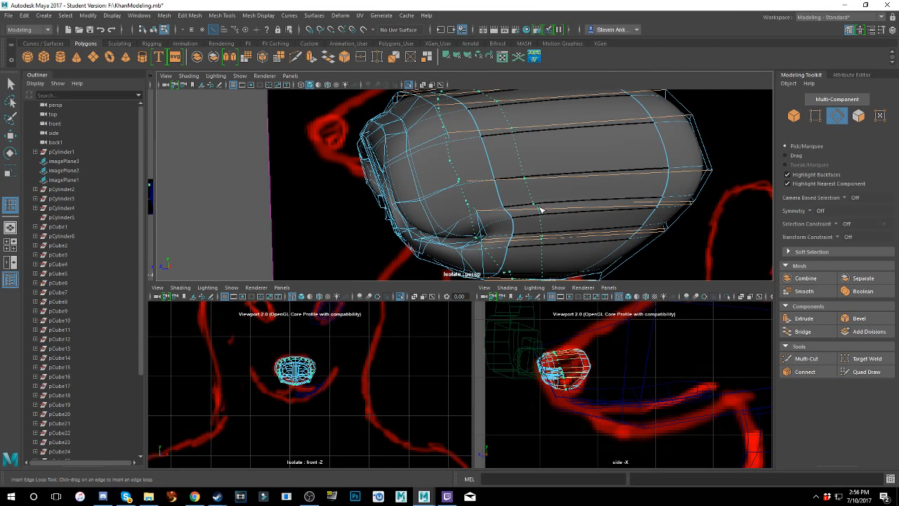
left_click(574, 202)
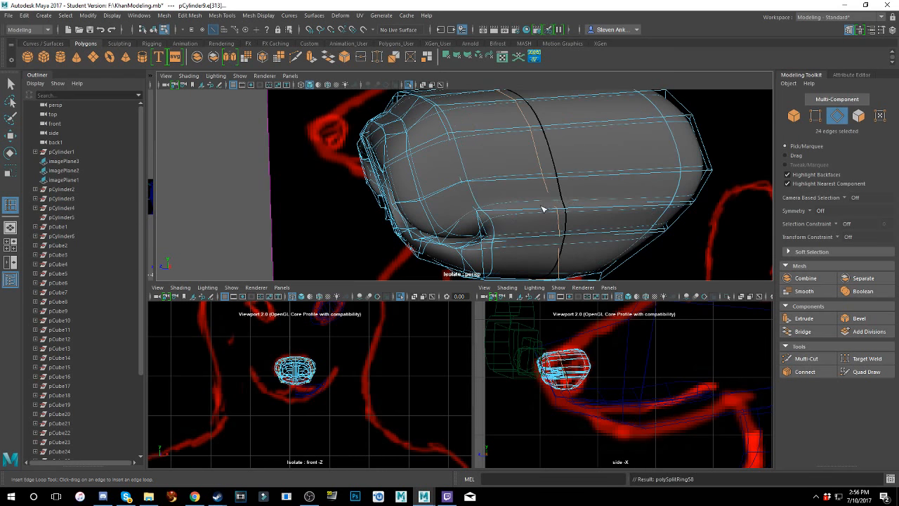
left_click_drag(535, 217, 618, 209, "alt")
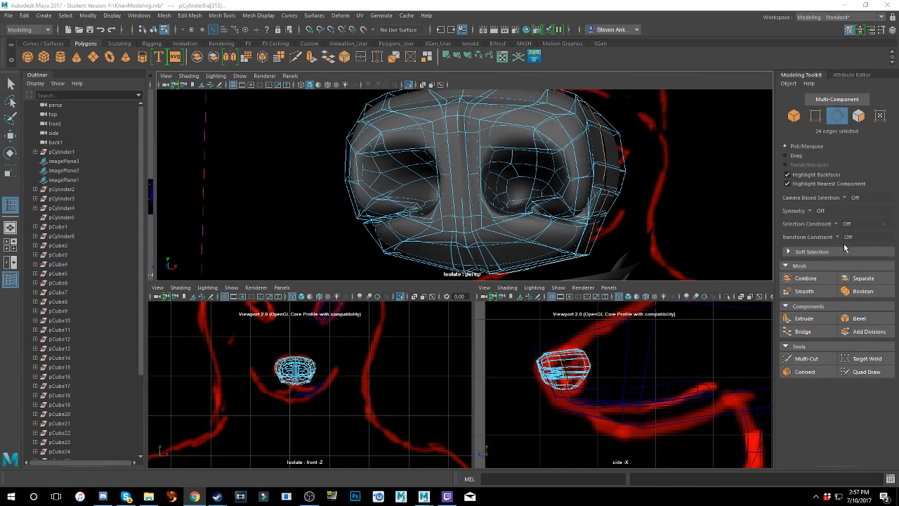
left_click_drag(550, 210, 476, 199, "alt")
- Turn off smooth preview, select the short rear edge of each nostril slit, and move the pair along Z to 5.73
key("1")
scroll(524, 184, "up", 3)
right_click(448, 170)
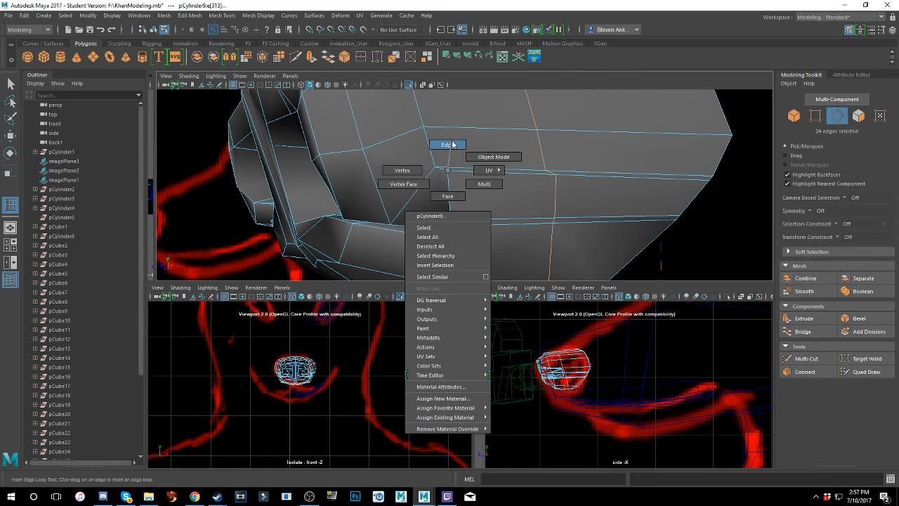
right_click_drag(453, 144, 454, 143)
key("w")
left_click(452, 187)
left_click_drag(453, 187, 458, 215, "alt")
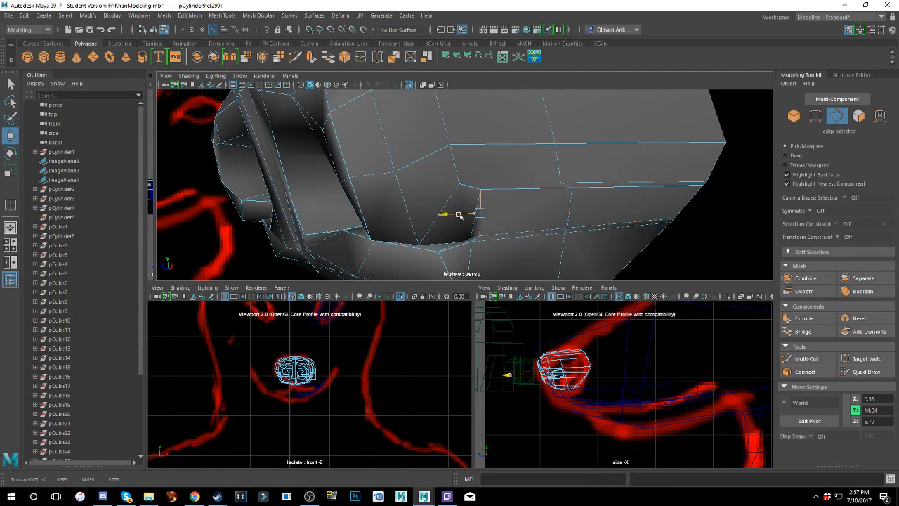
left_click_drag(385, 220, 501, 204, "alt")
left_click(429, 165, "shift")
scroll(428, 167, "down", 5)
left_click_drag(428, 168, 453, 198, "alt")
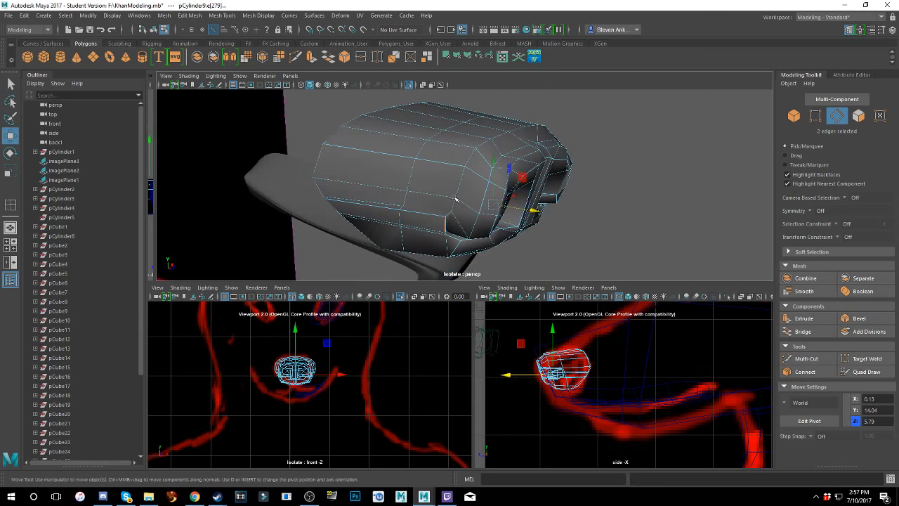
left_click_drag(517, 210, 517, 209)
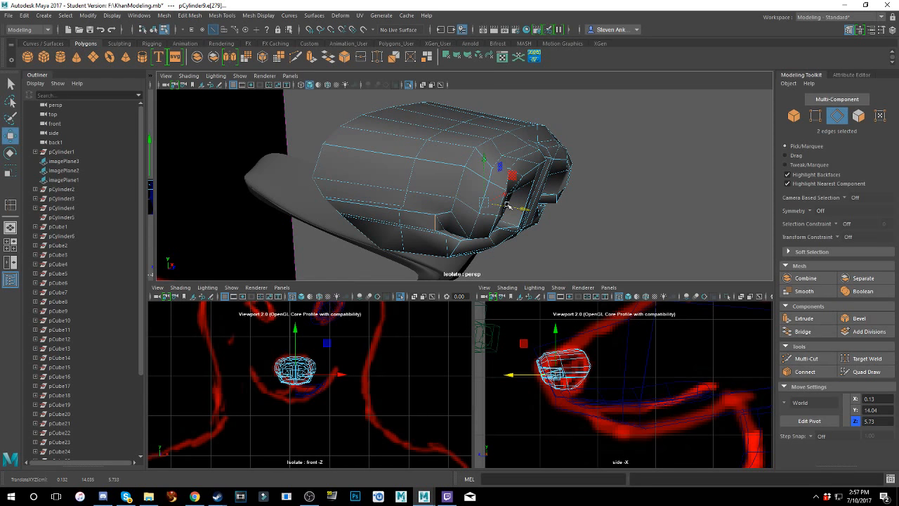
- Examine the nose shape from the front against the character's reference drawing and the nearby body parts
left_click_drag(536, 198, 482, 198, "alt")
scroll(456, 174, "down", 4)
scroll(517, 198, "up", 4)
middle_click_drag(482, 197, 542, 130, "alt")
mouse_move(542, 130)
left_mouse_down("alt")
mouse_move(560, 135)
mouse_move(556, 123)
mouse_move(541, 201)
mouse_move(534, 197)
mouse_move(551, 187)
mouse_move(592, 207)
mouse_move(586, 189)
mouse_move(541, 203)
mouse_move(579, 204)
mouse_move(548, 195)
mouse_move(548, 211)
mouse_move(552, 180)
mouse_move(550, 205)
left_mouse_up("alt")
scroll(540, 134, "up", 2)
scroll(531, 134, "down", 5)
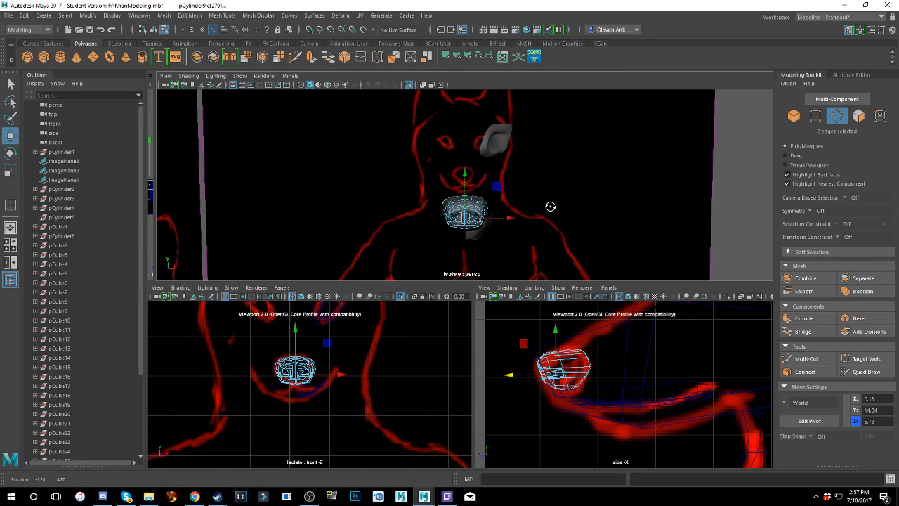
scroll(537, 206, "up", 5)
middle_click_drag(537, 207, 550, 150, "alt")
scroll(549, 150, "up", 3)
- Select the matching upper rear corner vertex of each nostril slit and scale the pair inward along X by about 0.94
left_click_drag(549, 149, 510, 175, "alt")
scroll(602, 151, "up", 3)
scroll(538, 179, "up", 3)
scroll(538, 180, "down", 3)
scroll(534, 170, "up", 4)
right_click_drag(478, 191, 445, 187)
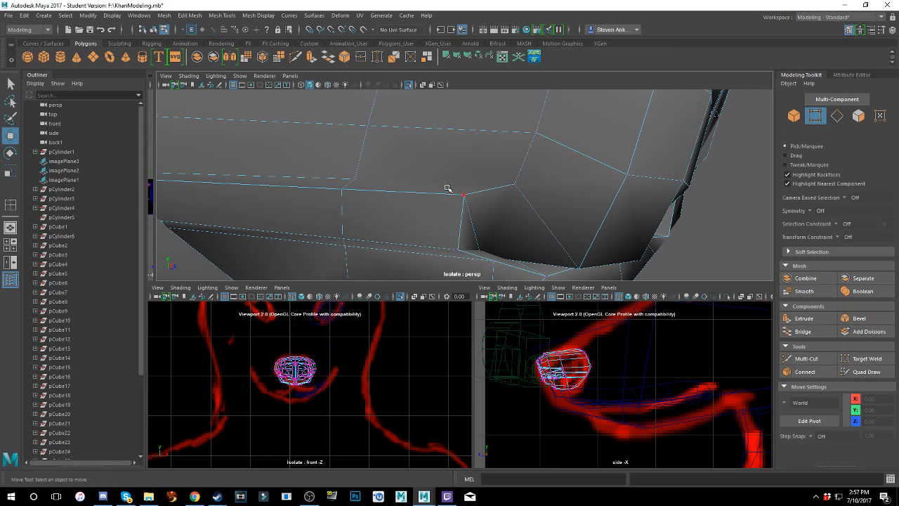
left_click(465, 193)
left_click_drag(465, 193, 504, 205, "alt")
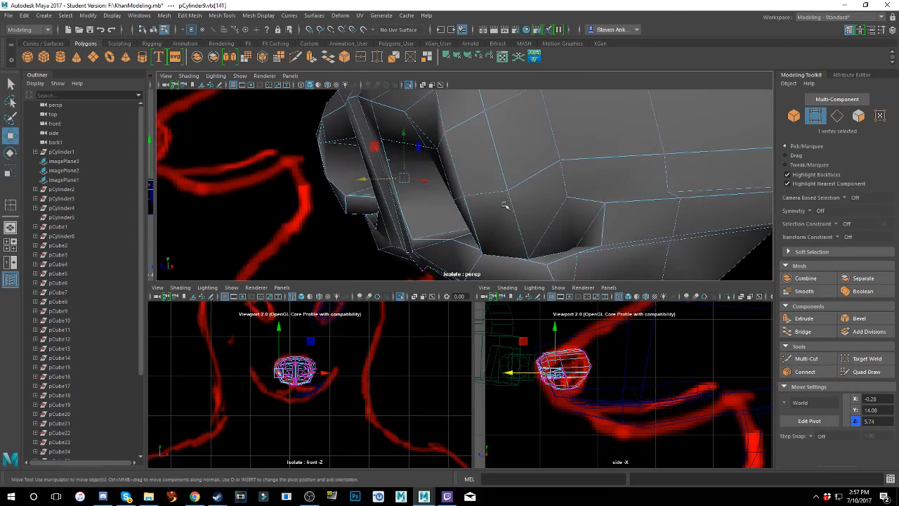
left_click(607, 205, "shift")
left_click_drag(607, 205, 627, 193, "alt")
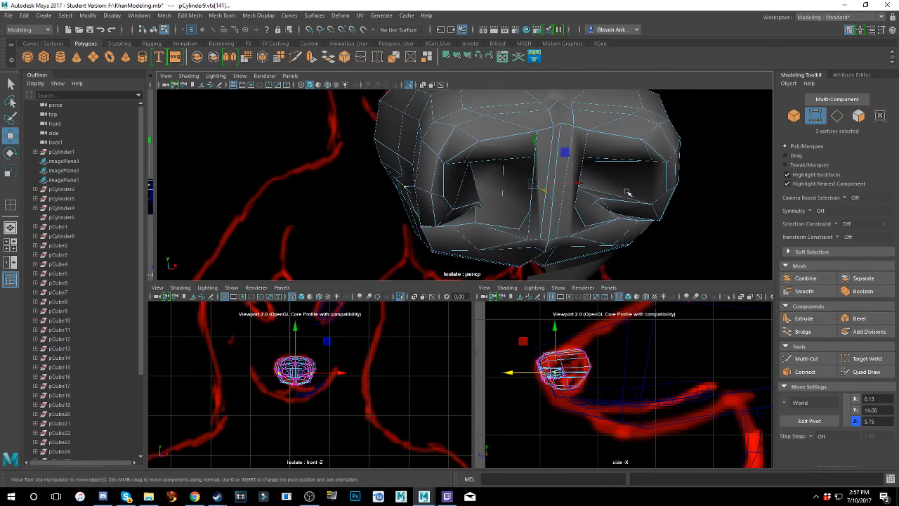
key("r")
left_click_drag(575, 185, 572, 185)
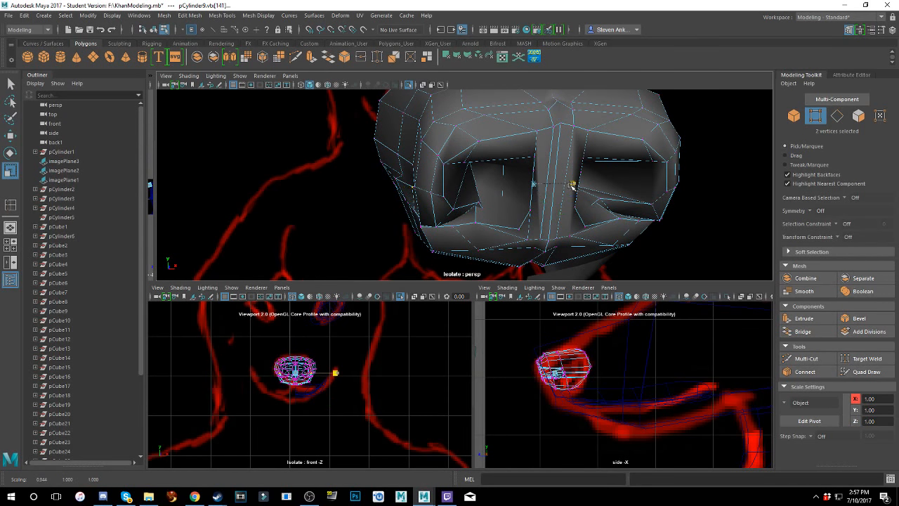
- Adjust the height of the same slit corner vertices along Y, then undo the last trial change
key("w")
left_click_drag(458, 188, 523, 139, "alt")
left_click_drag(523, 138, 554, 144, "alt")
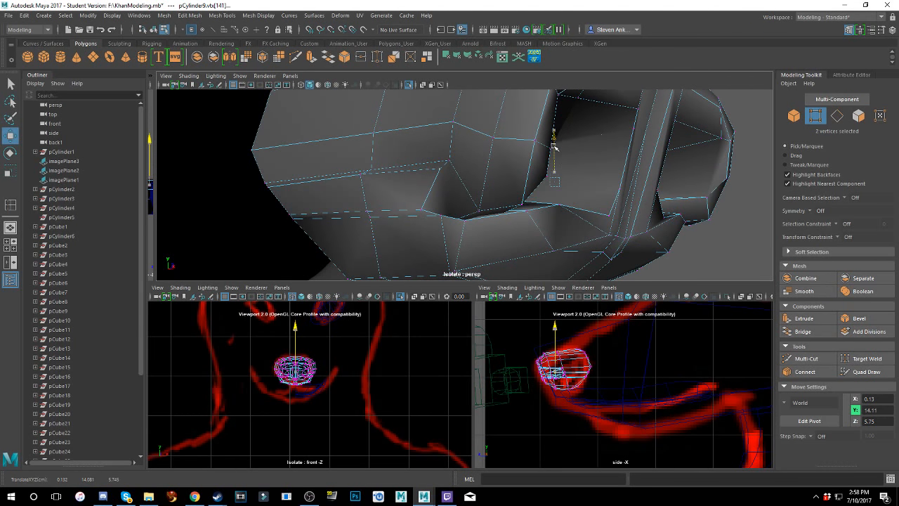
mouse_move(591, 179)
left_mouse_down()
mouse_move(584, 182)
mouse_move(593, 172)
left_mouse_up()
key("r")
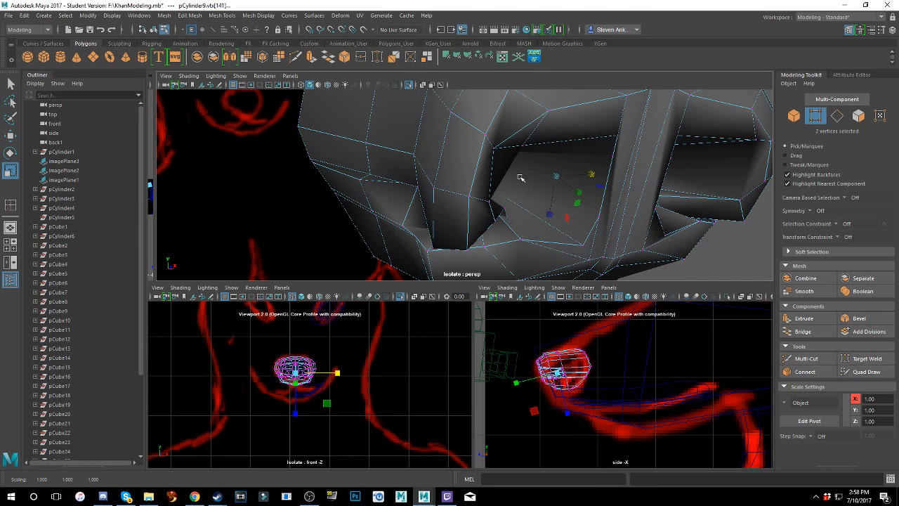
left_click_drag(519, 178, 548, 167, "alt")
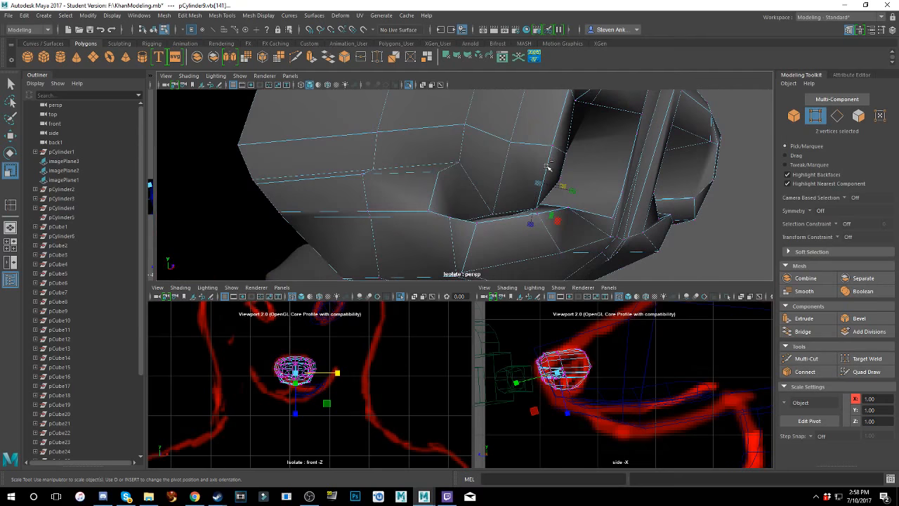
key("ctrl+z")
left_click_drag(471, 168, 540, 176, "alt")
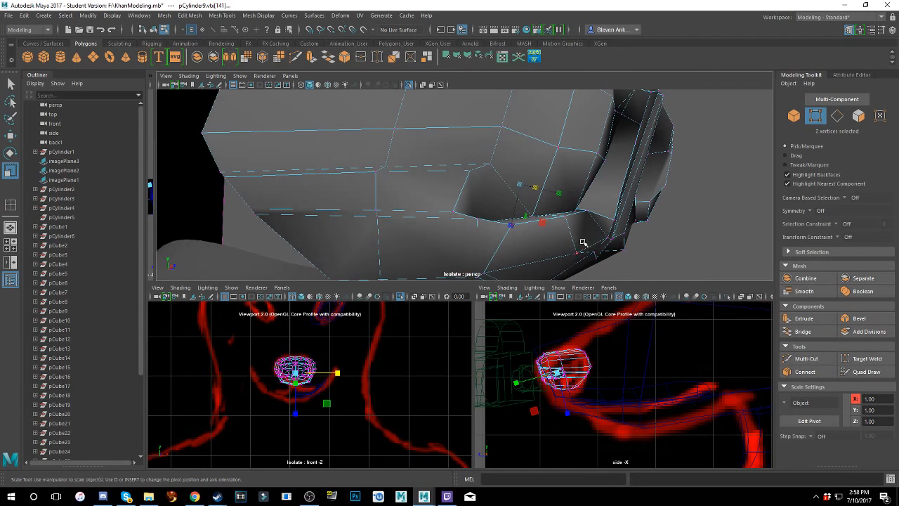
- Insert edge loops around the nose on both sides of the slits' rear edges and turn on smooth preview
left_click(10, 205)
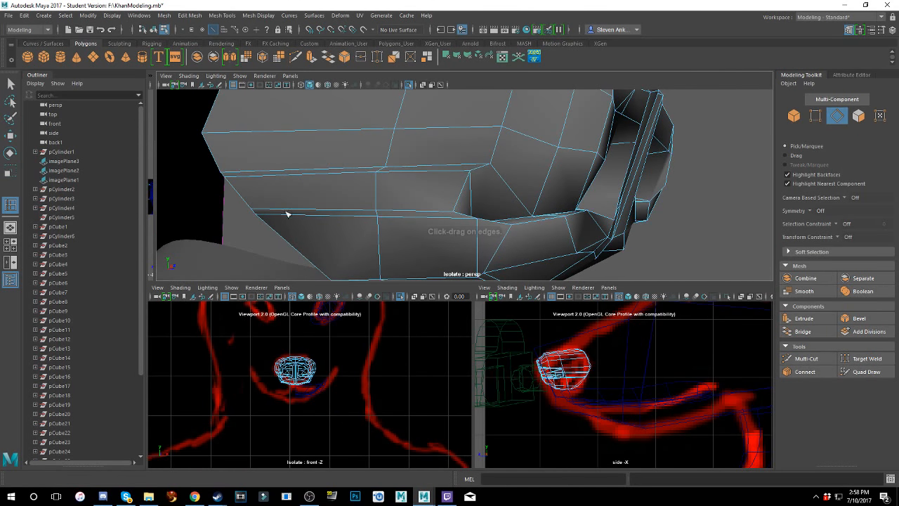
left_click(439, 211)
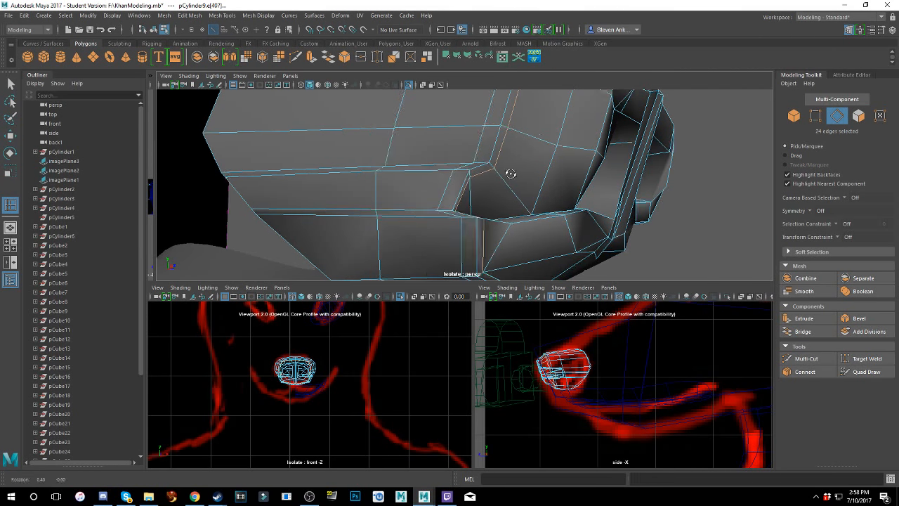
left_click_drag(510, 172, 470, 179, "alt")
key("f")
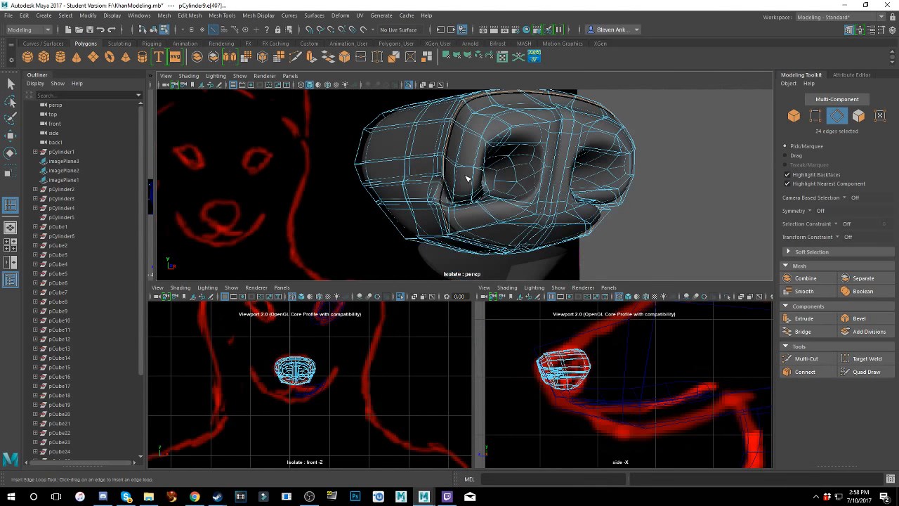
key("3")
right_click_drag(475, 179, 502, 164)
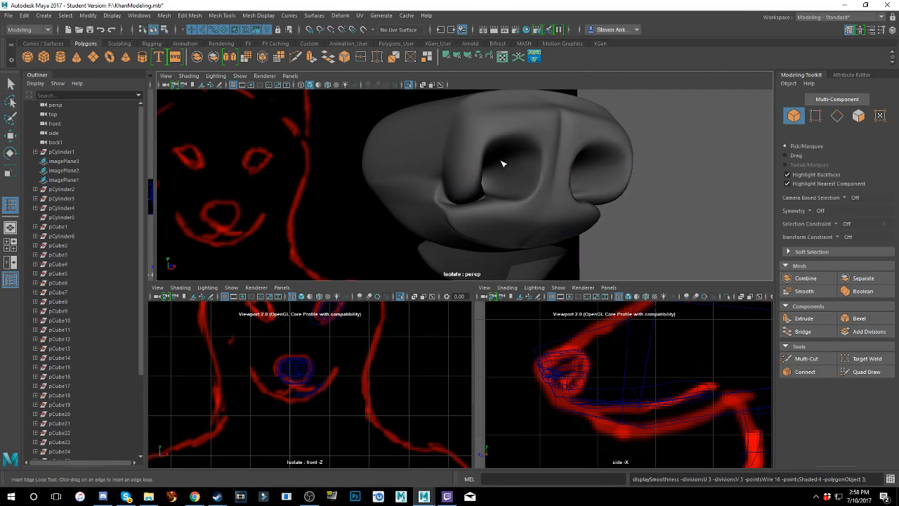
scroll(470, 181, "up", 3)
left_click_drag(476, 179, 399, 181, "alt")
- Select the matching vertex at the rear of each nostril slit and scale the pair inward along X by about 0.62
left_click(574, 188)
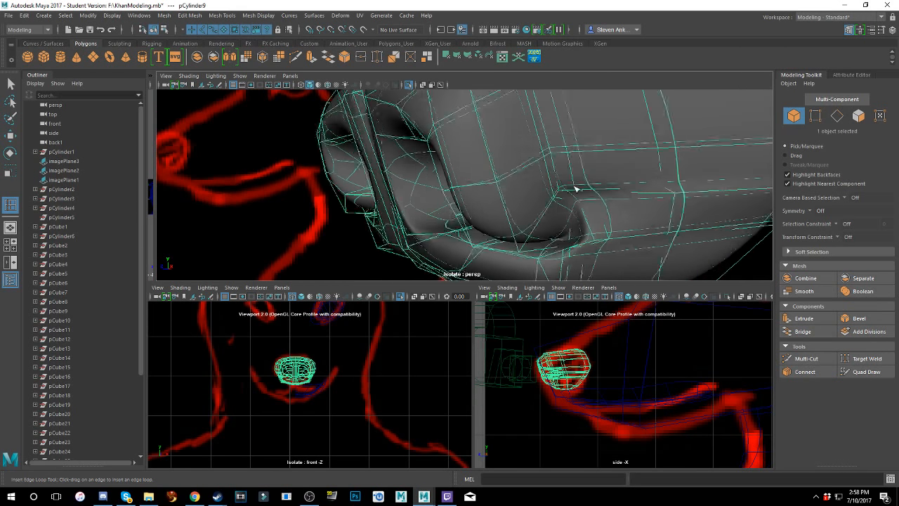
left_click_drag(574, 189, 551, 182, "alt")
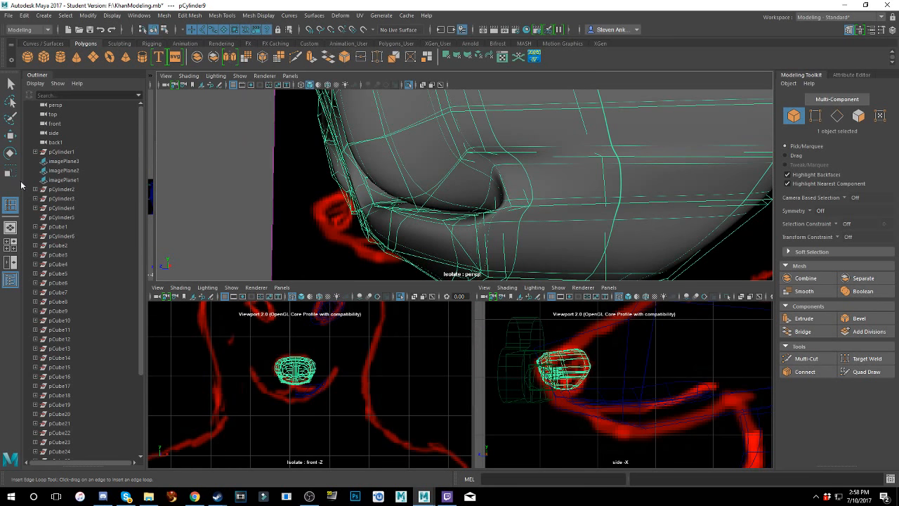
left_click(12, 137)
left_click_drag(475, 183, 594, 181, "alt")
right_click(604, 175)
right_click_drag(594, 171, 556, 176)
left_click(588, 177)
left_click_drag(506, 184, 667, 199, "alt")
left_click(490, 170, "shift")
left_click_drag(550, 181, 500, 186, "alt")
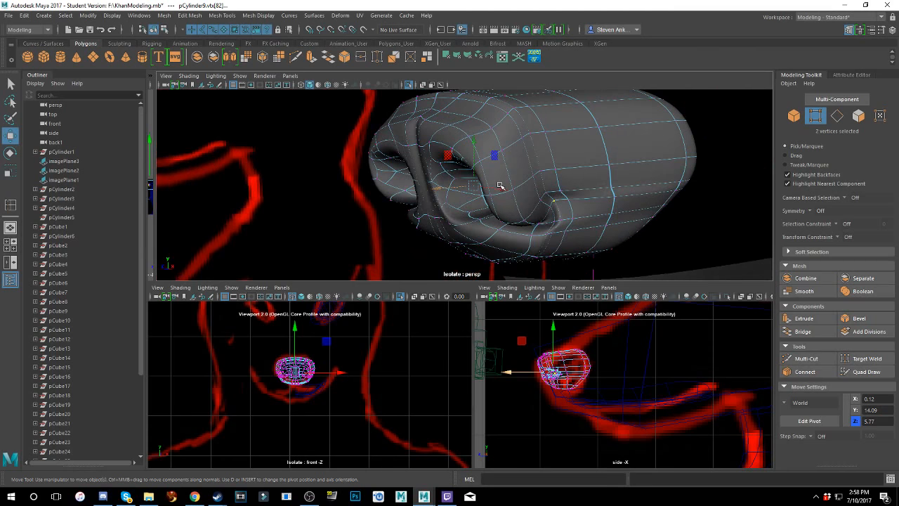
key("r")
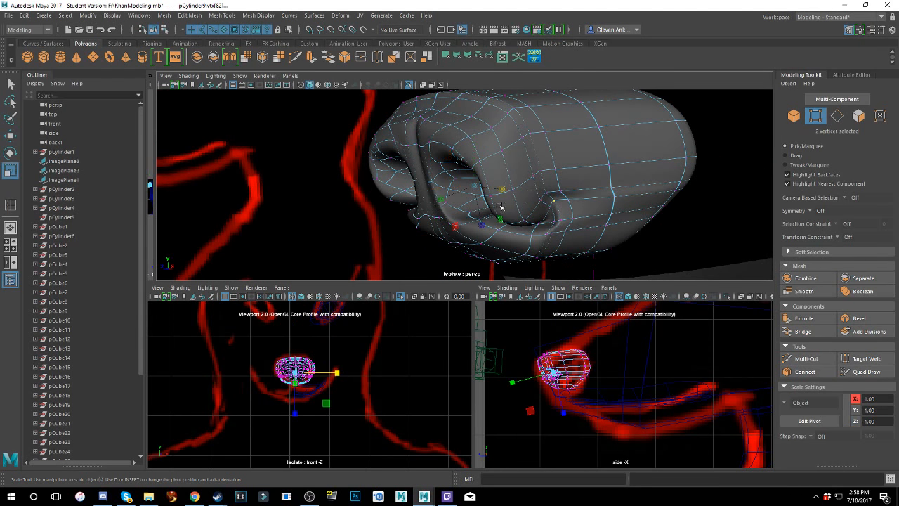
left_click_drag(506, 189, 496, 188)
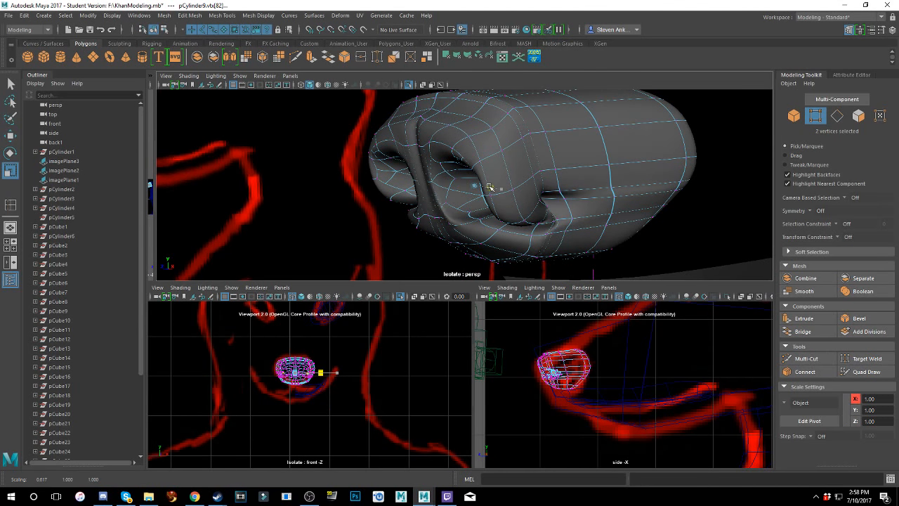
- Move the scaled slit vertex pair back along Z to 5.64
key("w")
left_click_drag(440, 190, 470, 184)
mouse_move(544, 176)
left_mouse_down("alt")
mouse_move(503, 173)
mouse_move(534, 192)
mouse_move(555, 161)
left_mouse_up("alt")
scroll(511, 181, "up", 3)
scroll(511, 184, "down", 2)
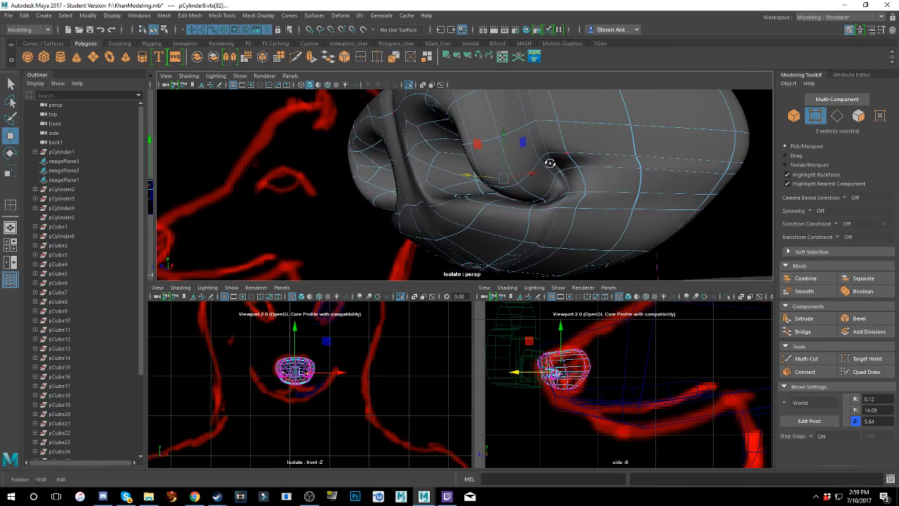
- Select the full edge loop just behind the slits' rear ends and move it back along Z to about 5.75
right_click(566, 148)
left_click(561, 129)
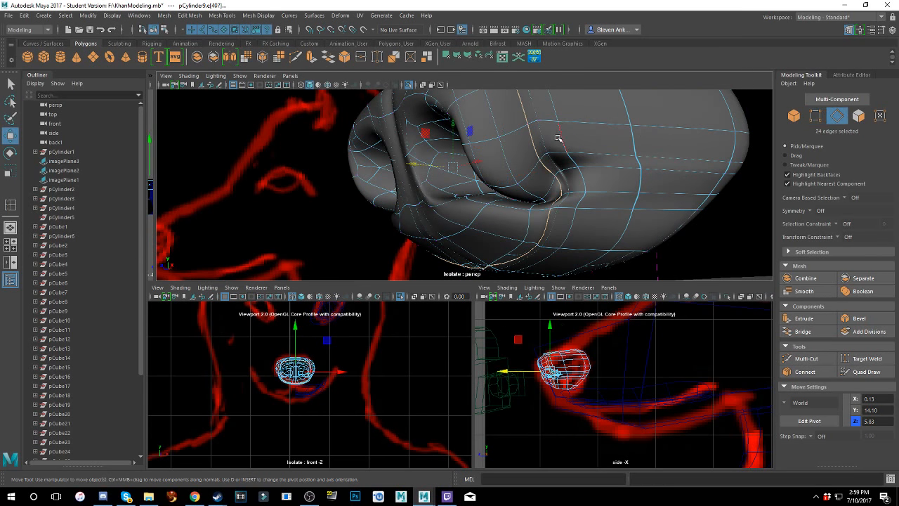
left_click(567, 136)
left_click(581, 170)
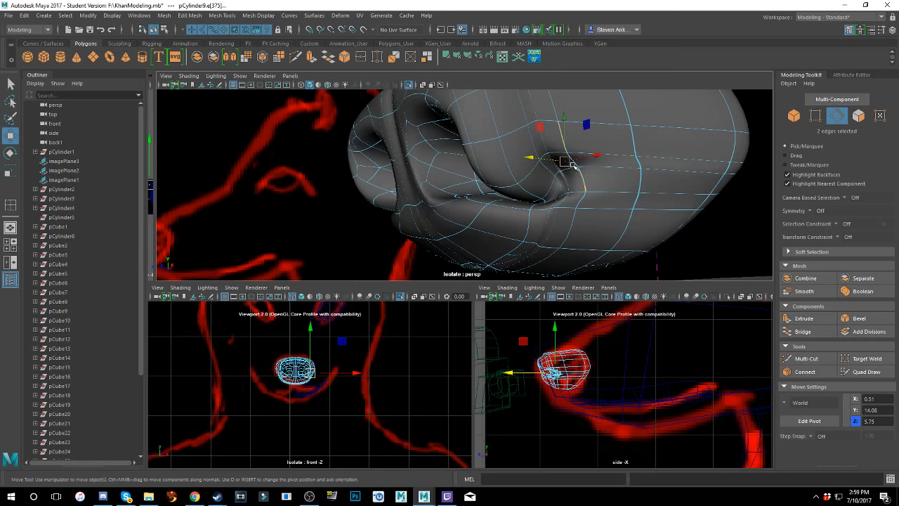
key("ctrl+z")
double_click(577, 159)
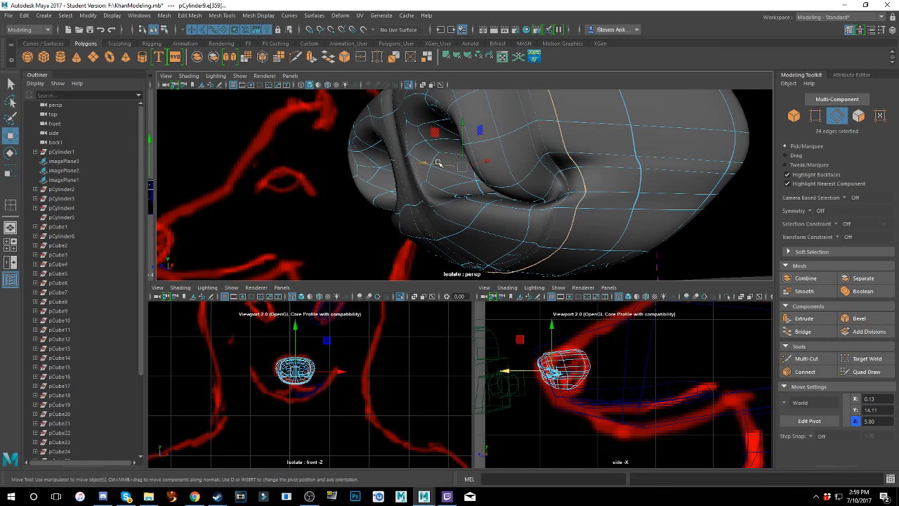
left_click_drag(437, 163, 463, 162)
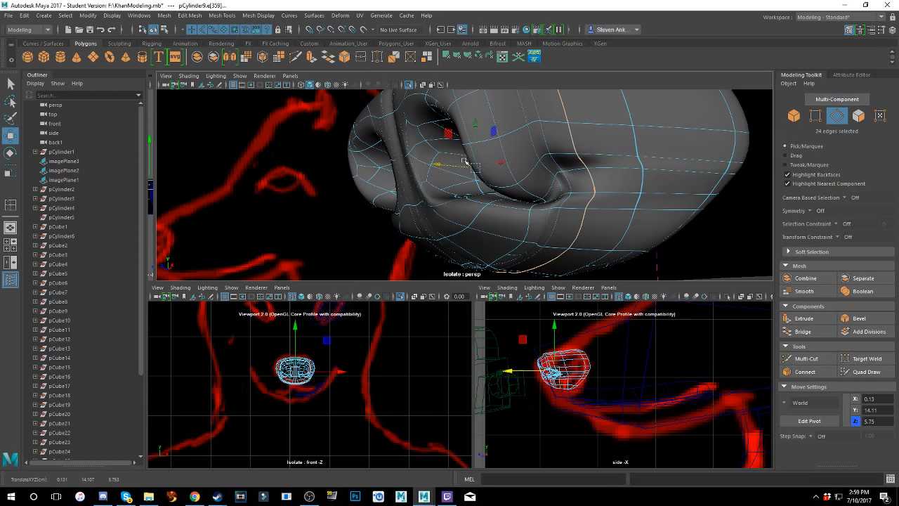
- Select the neighbouring edge loop running through the slits' rear ends and move it slightly back along Z
left_click(568, 179)
left_click(546, 132)
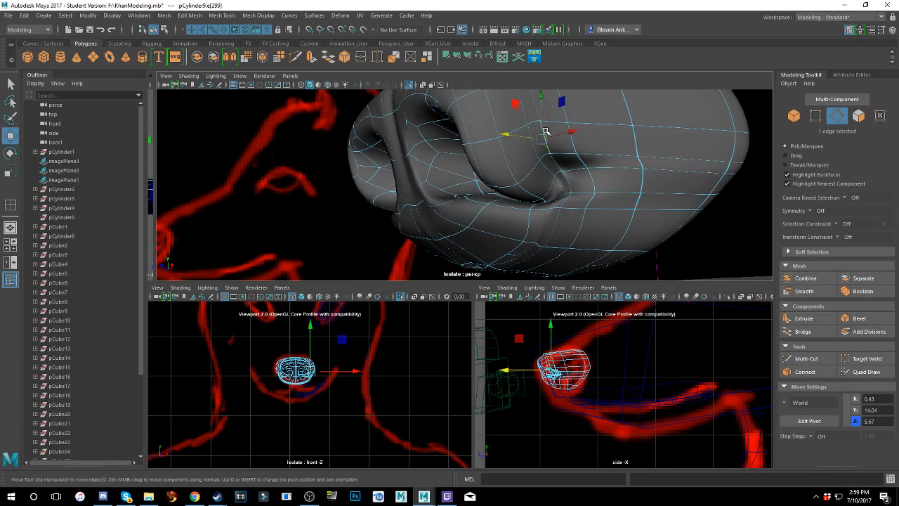
double_click(535, 106)
left_click_drag(443, 164, 458, 164)
- Select the eleven edges of one loop over the nose's top and sides and move them back along Z to about 5.78
left_click_drag(552, 144, 463, 187, "alt")
left_click(453, 201)
left_click(442, 159, "shift")
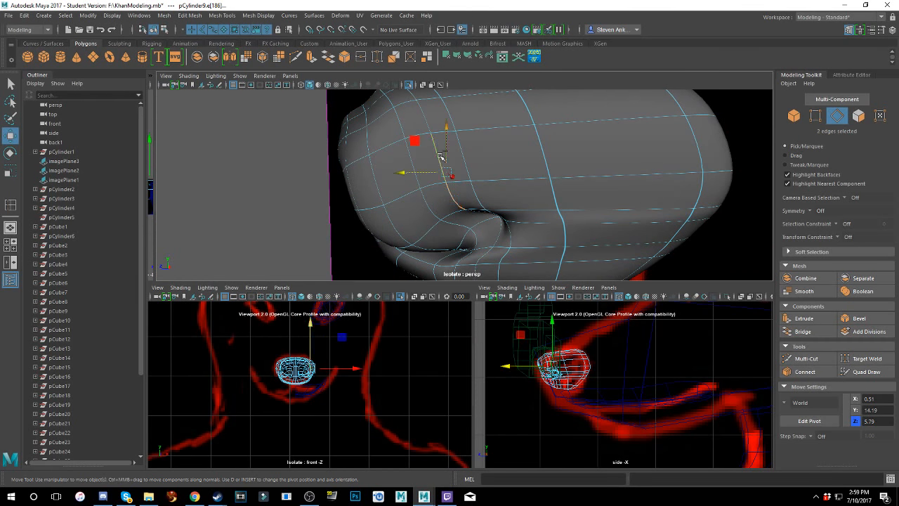
left_click(426, 125, "shift")
left_click_drag(363, 155, 474, 219, "alt")
left_click(636, 173, "shift")
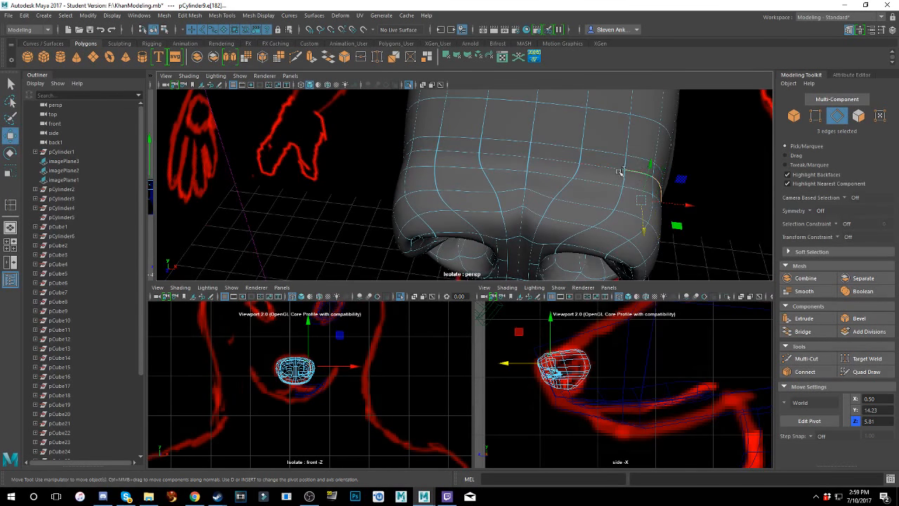
left_click(602, 167, "shift")
left_click(545, 158, "shift")
left_click(517, 155, "shift")
left_click_drag(518, 155, 540, 120, "alt")
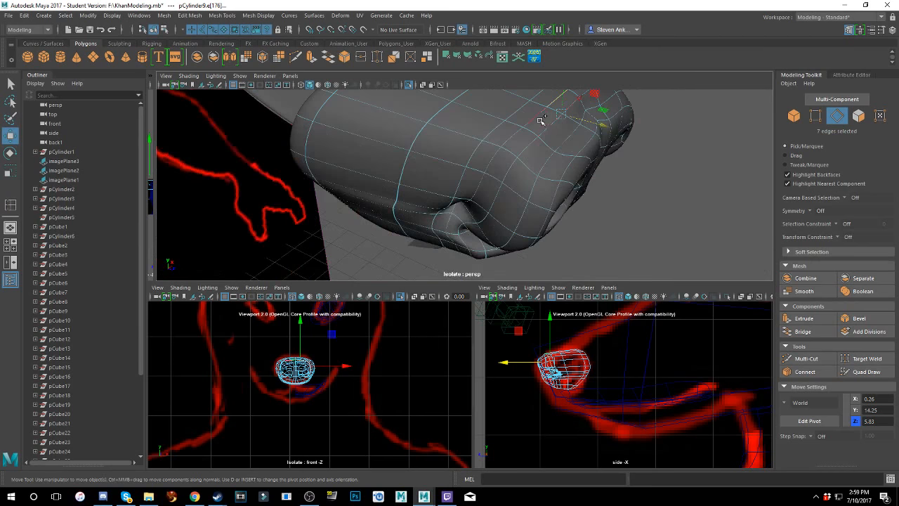
left_click_drag(476, 184, 554, 134, "alt")
left_click(562, 127, "shift")
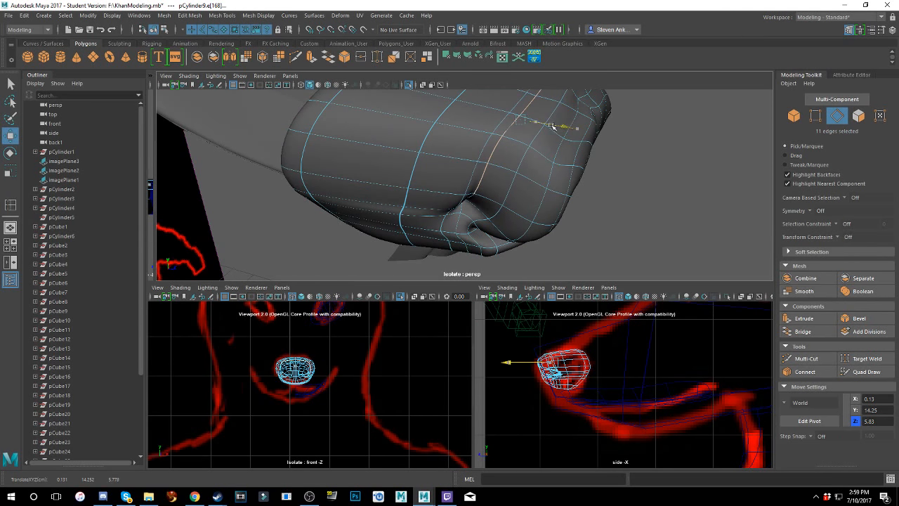
- Turn off smooth preview, undo the last edge moves, and move the same eleven edges along Z to 5.80
left_click_drag(550, 124, 381, 161, "alt")
key("r")
key("w")
mouse_move(448, 199)
left_mouse_down()
mouse_move(438, 198)
mouse_move(453, 184)
mouse_move(443, 183)
left_mouse_up()
key("1")
key("ctrl+z")
key("ctrl+z")
key("ctrl+z")
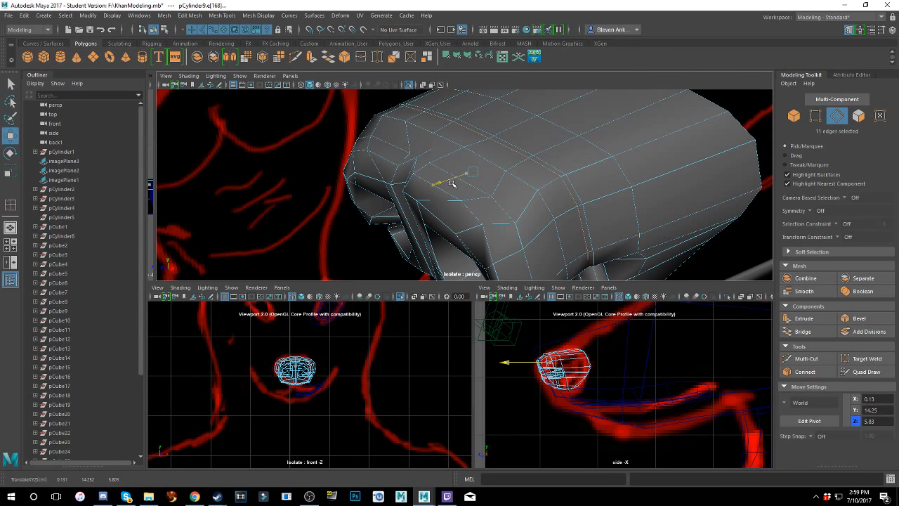
- Select the matching vertex inside the rear of each nostril slit and scale the pair along X
left_click_drag(554, 201, 590, 174, "alt")
scroll(528, 163, "up", 4)
scroll(531, 162, "down", 2)
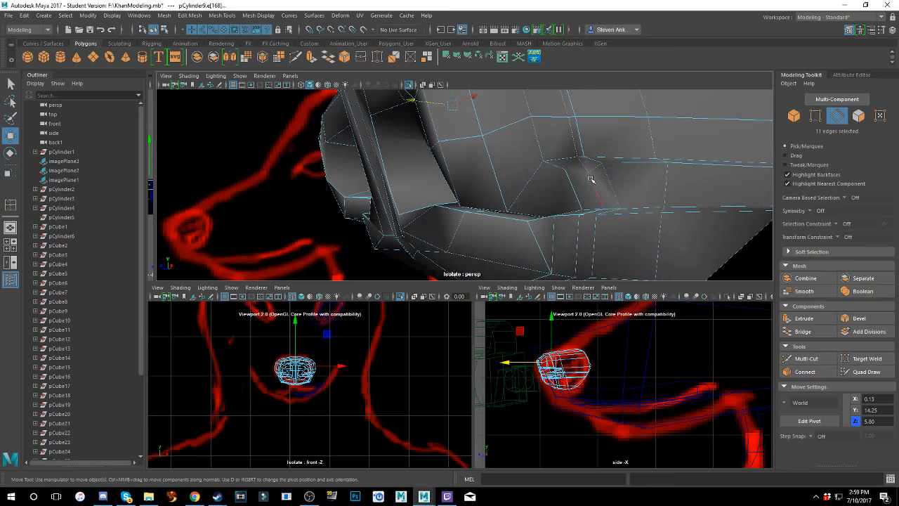
right_click_drag(589, 175, 559, 169)
left_click(587, 173)
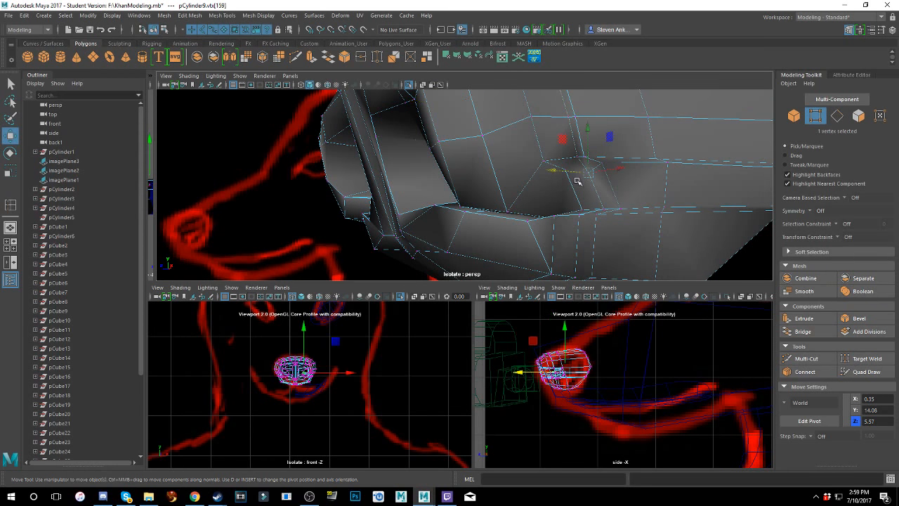
left_click_drag(588, 173, 469, 201, "alt")
left_click(450, 184, "shift")
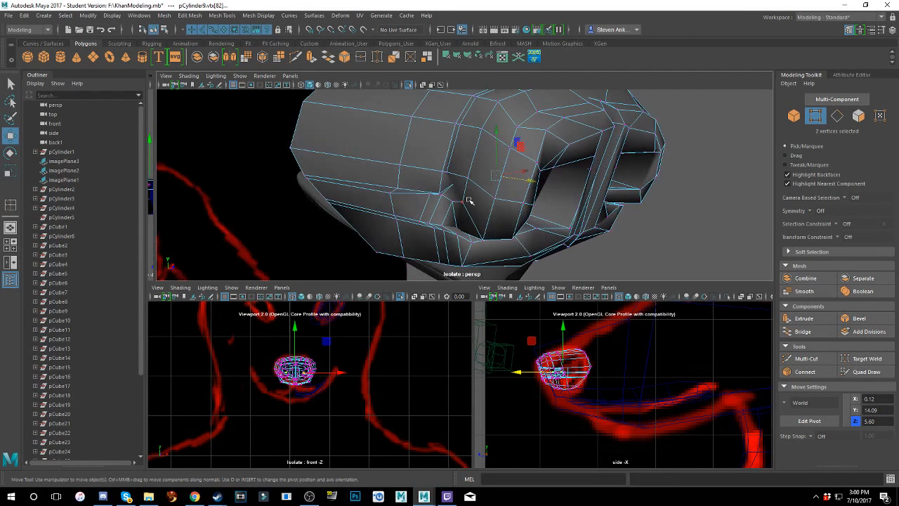
key("r")
mouse_move(525, 170)
left_mouse_down()
mouse_move(537, 170)
mouse_move(532, 183)
left_mouse_up()
key("w")
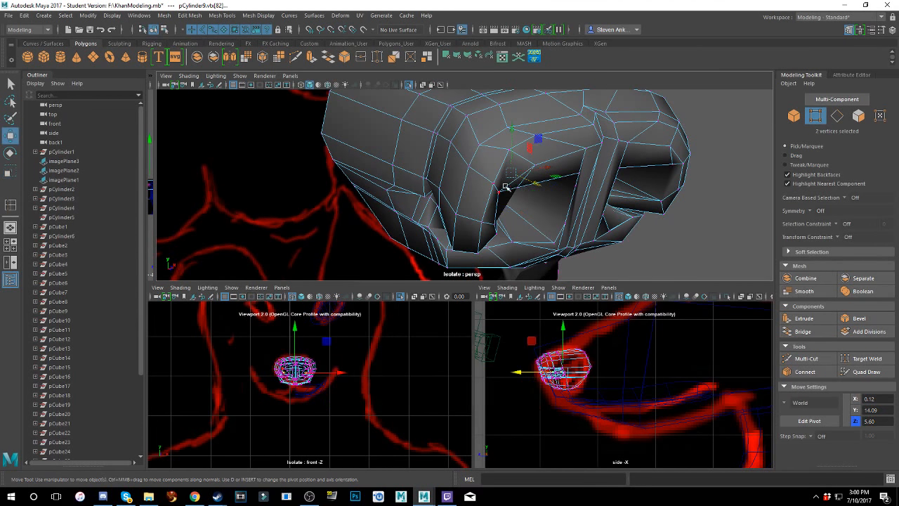
- Turn smooth preview back on and undo the recent vertex and edge loop edits, back to before the slit vertex pair was selected
mouse_move(495, 190)
left_mouse_down("alt")
mouse_move(518, 181)
mouse_move(512, 156)
mouse_move(533, 147)
mouse_move(471, 151)
mouse_move(388, 174)
mouse_move(465, 141)
mouse_move(502, 199)
left_mouse_up("alt")
key("3")
scroll(512, 182, "up", 3)
scroll(512, 183, "down", 5)
key("ctrl+z")
key("ctrl+z")
key("ctrl+z")
key("ctrl+z")
key("ctrl+z")
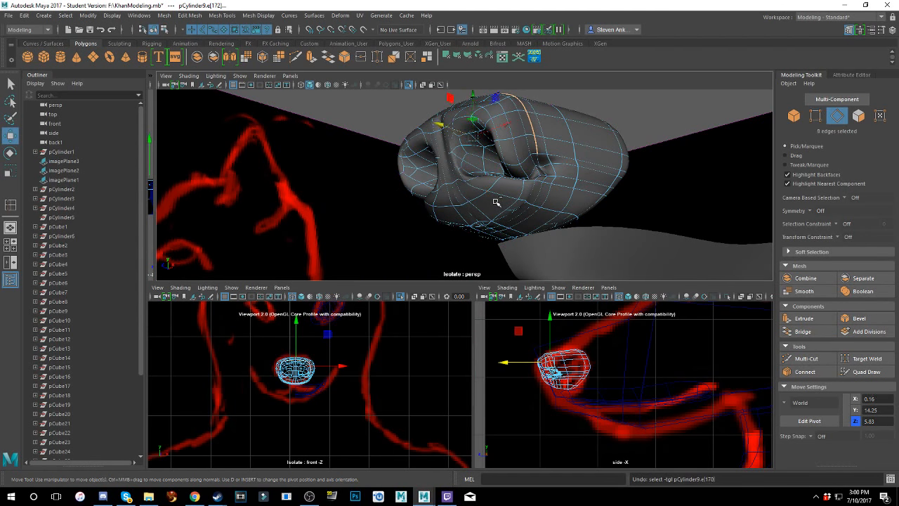
key("ctrl+z")
key("ctrl+z")
key("ctrl+z")
key("ctrl+z")
key("ctrl+z")
key("ctrl+z")
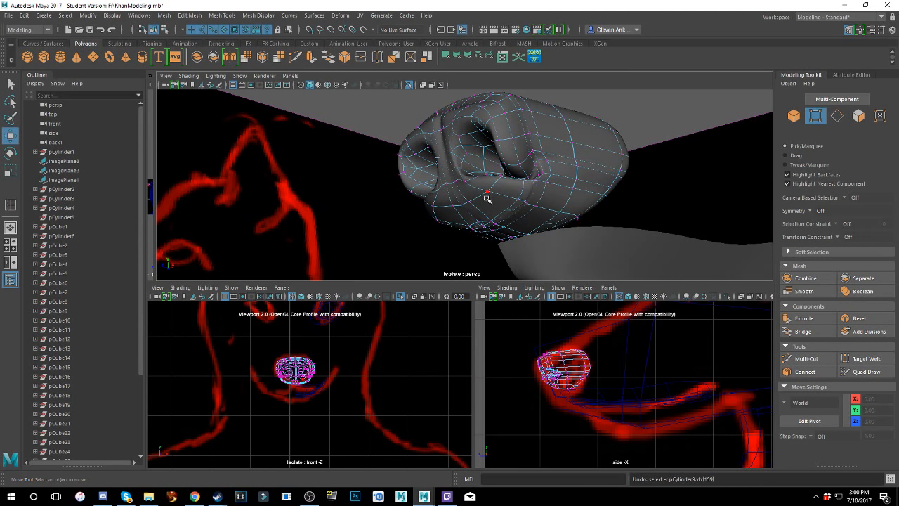
- Save the scene and accept the student version notice
left_click_drag(495, 181, 501, 186, "alt")
left_click(9, 16)
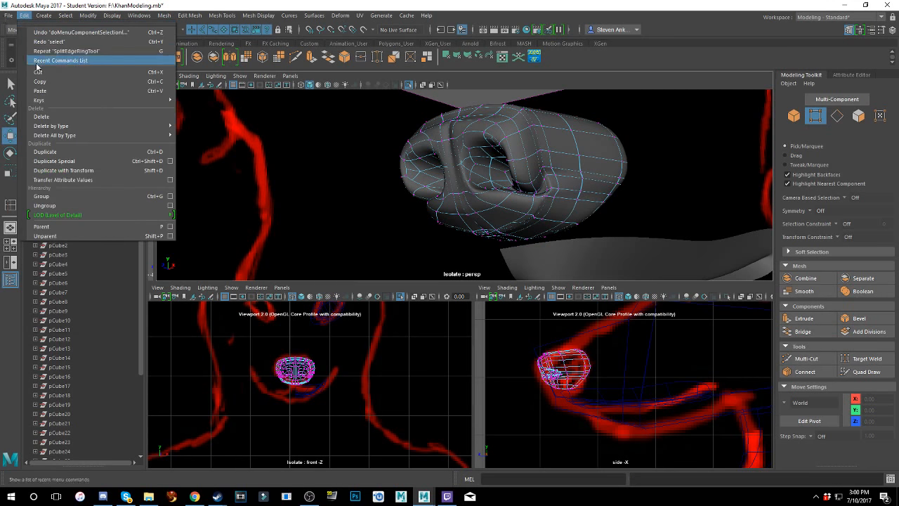
left_click(37, 55)
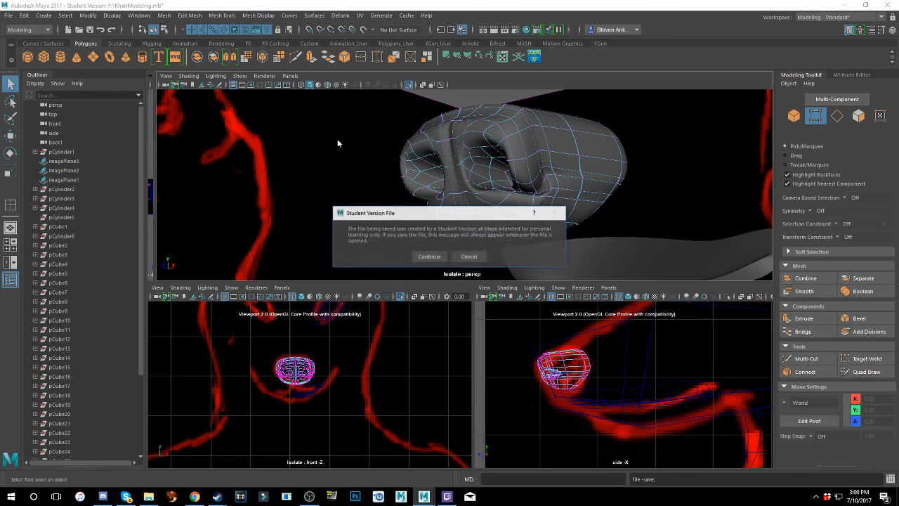
left_click(430, 258)
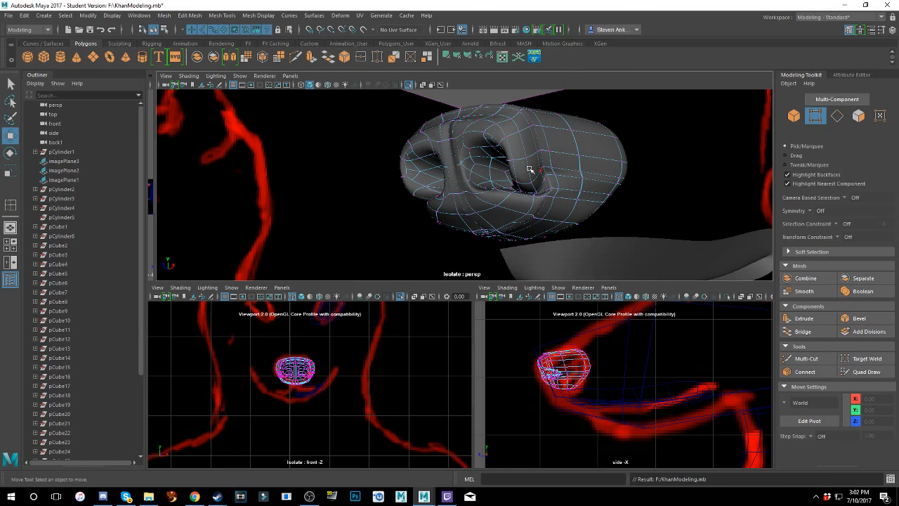
- Examine the smoothed nose from the side and below, around the rear end of the nostril slit
left_click_drag(507, 190, 507, 213, "alt")
scroll(527, 217, "up", 2)
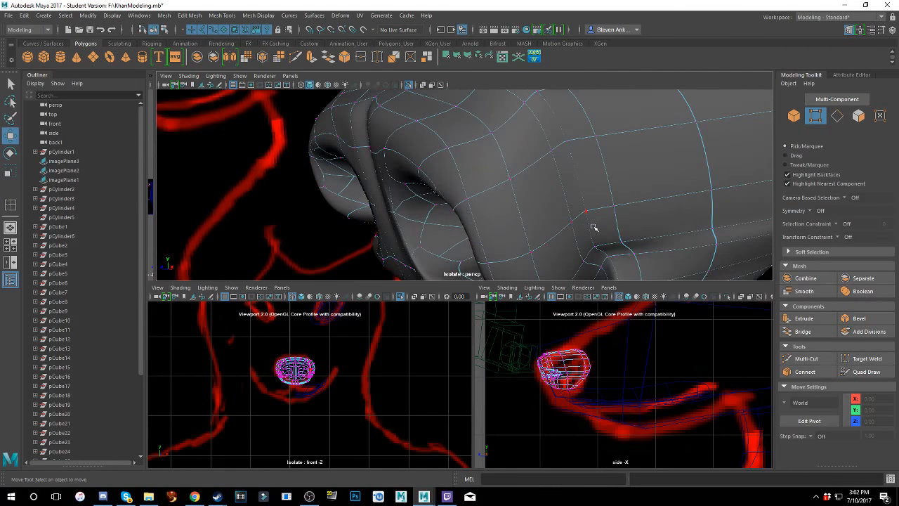
scroll(593, 221, "down", 4)
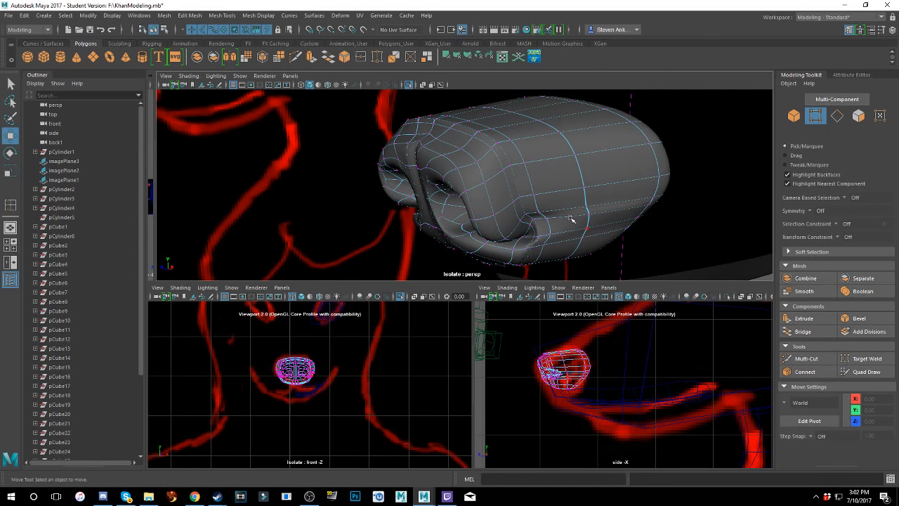
middle_click_drag(570, 218, 532, 176, "alt")
scroll(534, 157, "up", 3)
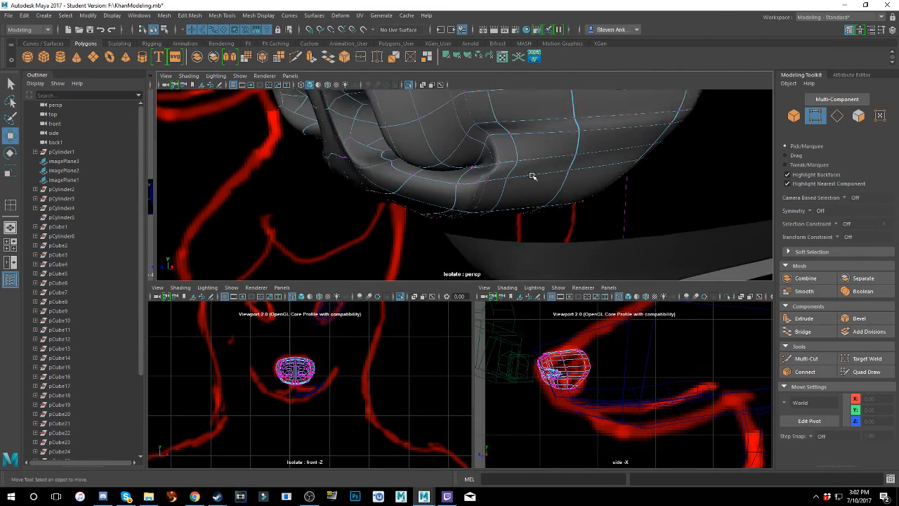
left_click_drag(532, 176, 527, 198, "alt")
middle_click_drag(528, 199, 526, 207, "alt")
left_click(501, 184)
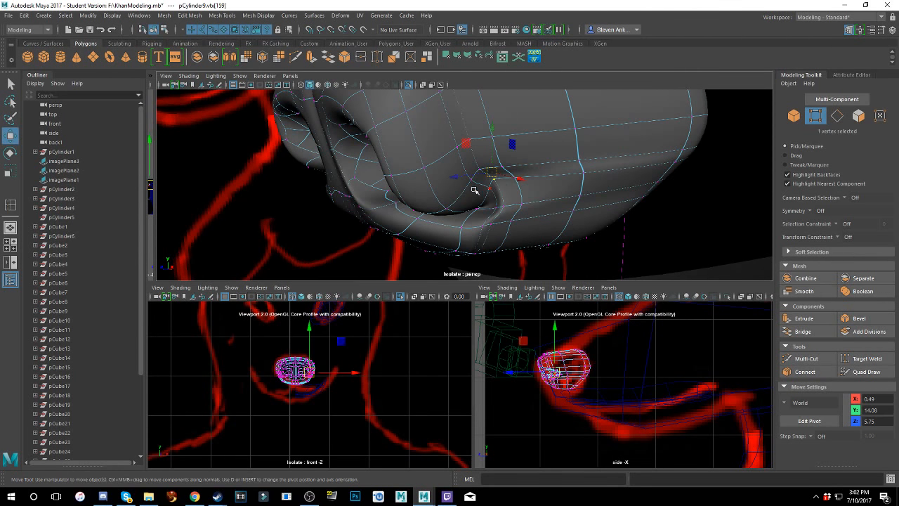
left_click_drag(477, 189, 482, 169, "alt")
middle_click_drag(482, 169, 483, 187, "alt")
left_click_drag(493, 185, 487, 166, "alt")
- Select the matching vertex above the rear of each nostril slit, move the pair to Y 14.17 and shift it along Z
left_click(486, 167)
left_click_drag(362, 173, 544, 175, "alt")
left_click(561, 159, "shift")
left_click_drag(552, 139, 555, 111)
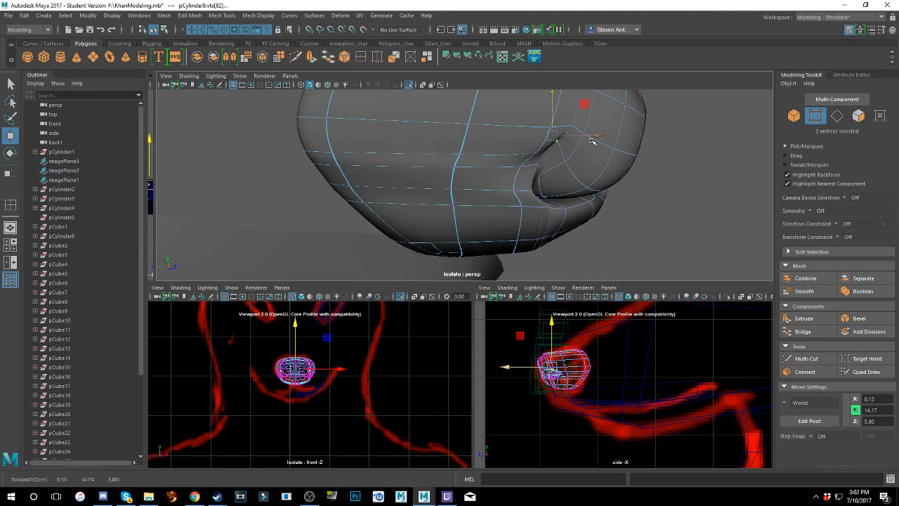
mouse_move(592, 138)
left_mouse_down()
mouse_move(512, 156)
mouse_move(585, 137)
left_mouse_up()
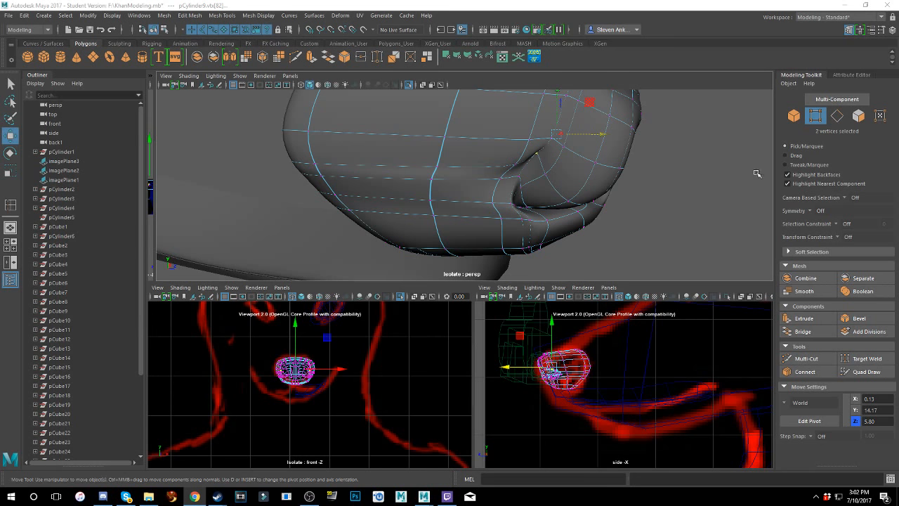
left_click_drag(586, 133, 525, 139)
- Select the matching vertex on the rear rim of each nostril slit and move the pair back along Z to 5.67
left_click(527, 140)
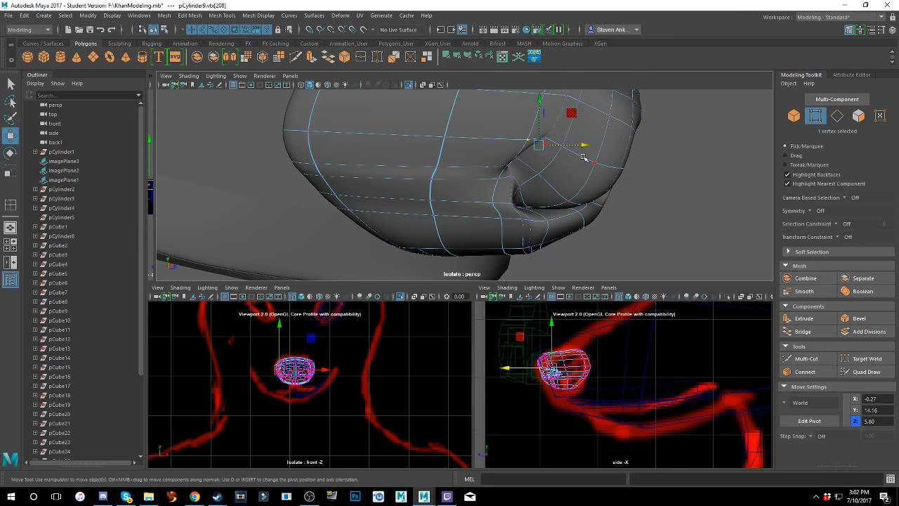
left_click_drag(582, 159, 415, 146, "alt")
left_click(474, 138, "shift")
left_click(463, 191)
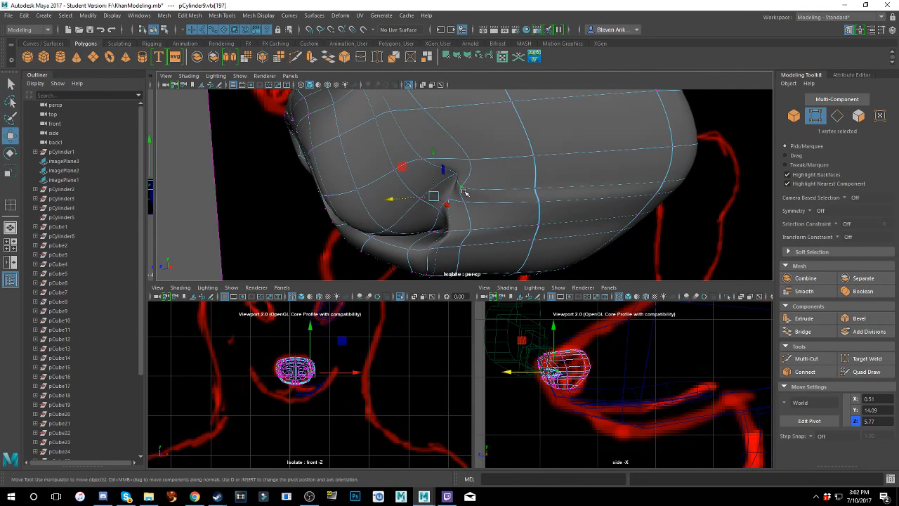
left_click_drag(360, 181, 509, 149, "alt")
left_click(524, 147, "shift")
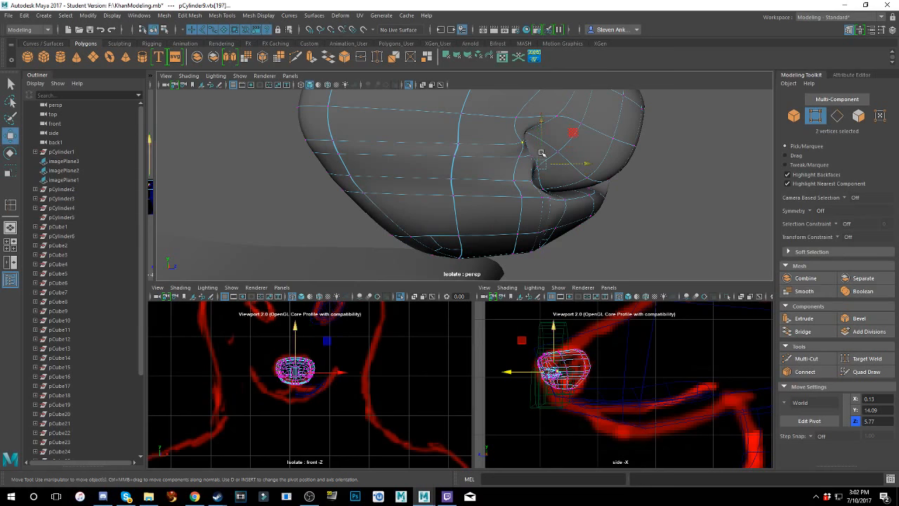
left_click_drag(565, 163, 501, 180)
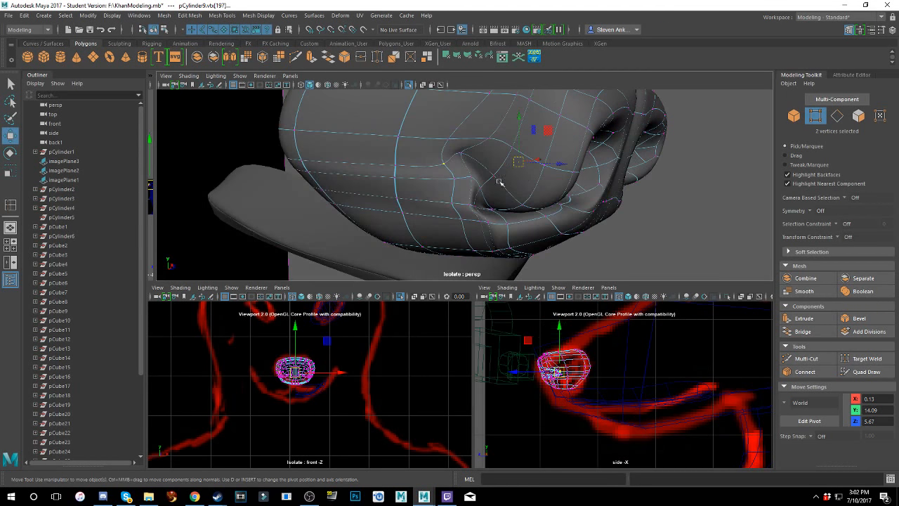
- Select the neighbouring vertex just inside each slit's rear rim and move the pair back along Z to 5.65
left_click(464, 177)
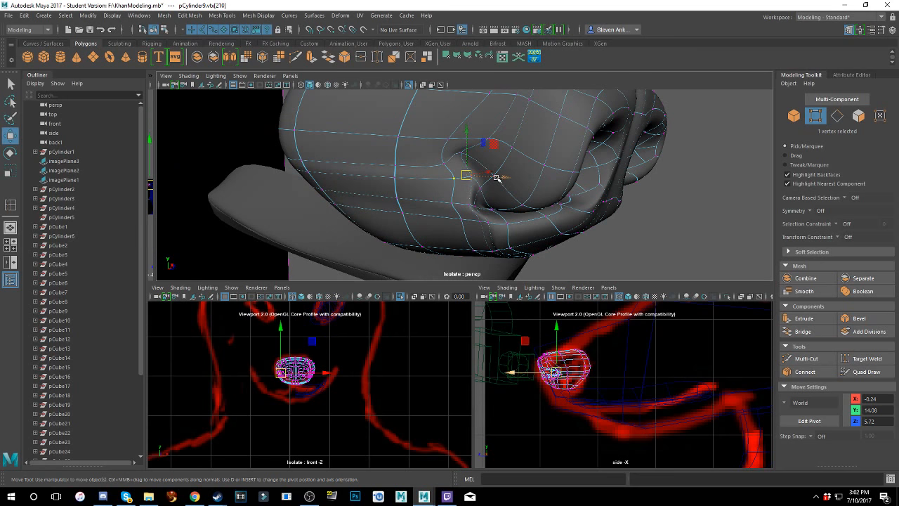
left_click_drag(495, 177, 525, 187, "alt")
left_click(478, 200, "shift")
left_click_drag(415, 171, 477, 175)
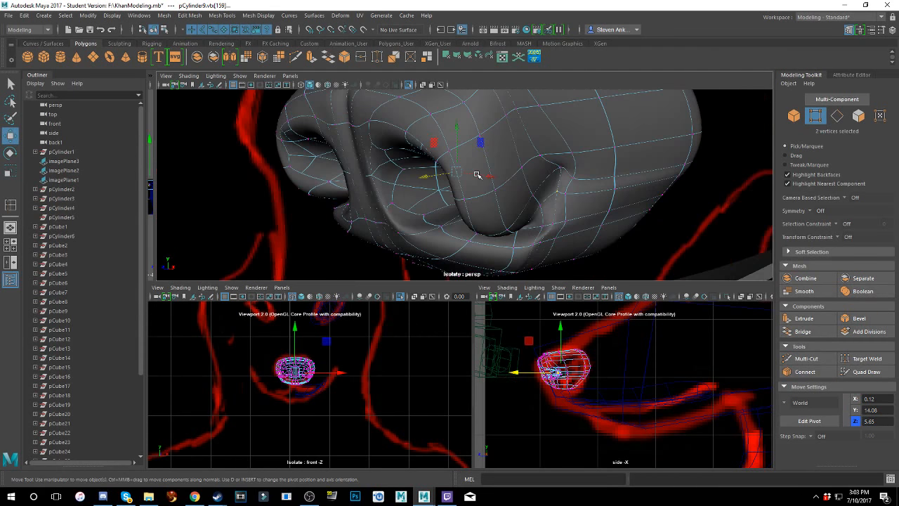
- Turn off smooth preview and select the matching inner vertex at the rear of each nostril slit
key("1")
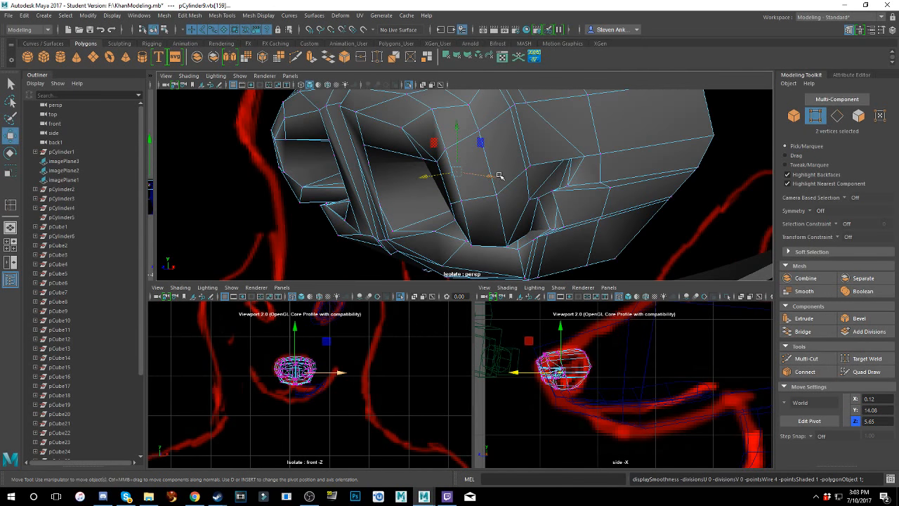
left_click_drag(476, 175, 410, 175, "alt")
left_click(485, 194)
left_click_drag(490, 193, 526, 139, "alt")
left_click(486, 177, "shift")
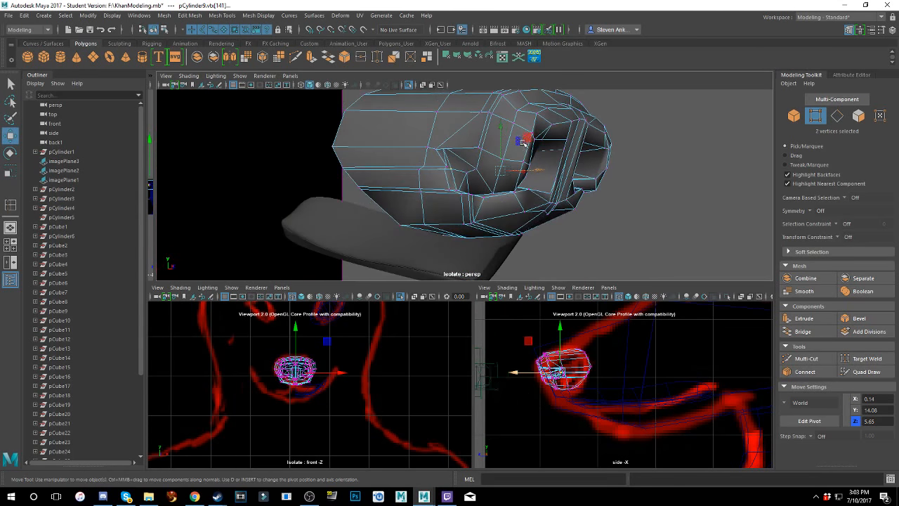
- Select the matching front vertex of each nostril slit, shift the pair back along Z and slightly up, and scale it outward along X
scroll(525, 141, "up", 3)
left_click(483, 160)
left_click_drag(540, 176, 445, 183, "alt")
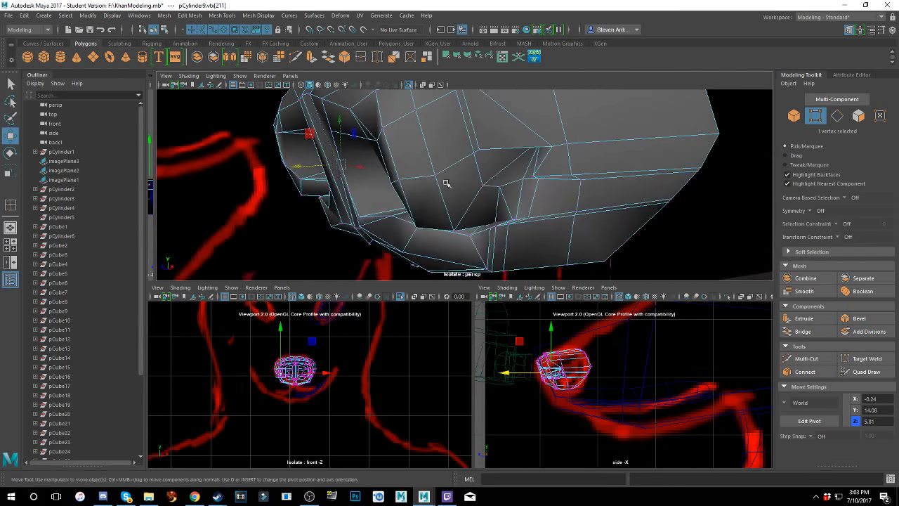
left_click_drag(501, 181, 443, 166, "alt")
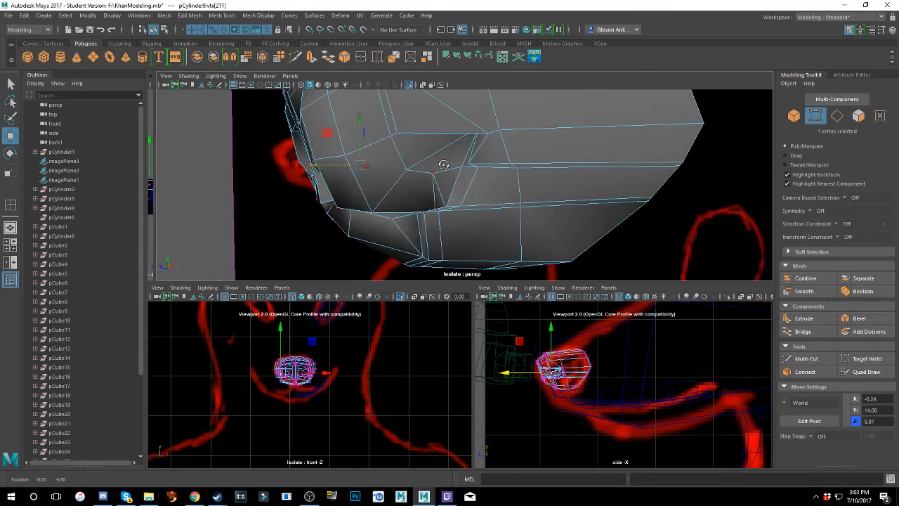
left_click(407, 170, "shift")
left_click_drag(377, 177, 471, 186, "alt")
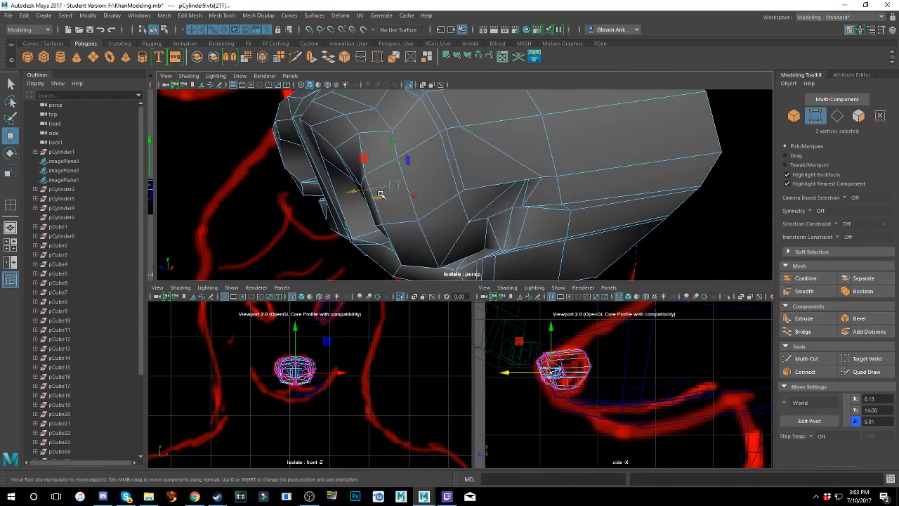
left_click_drag(381, 187, 404, 164)
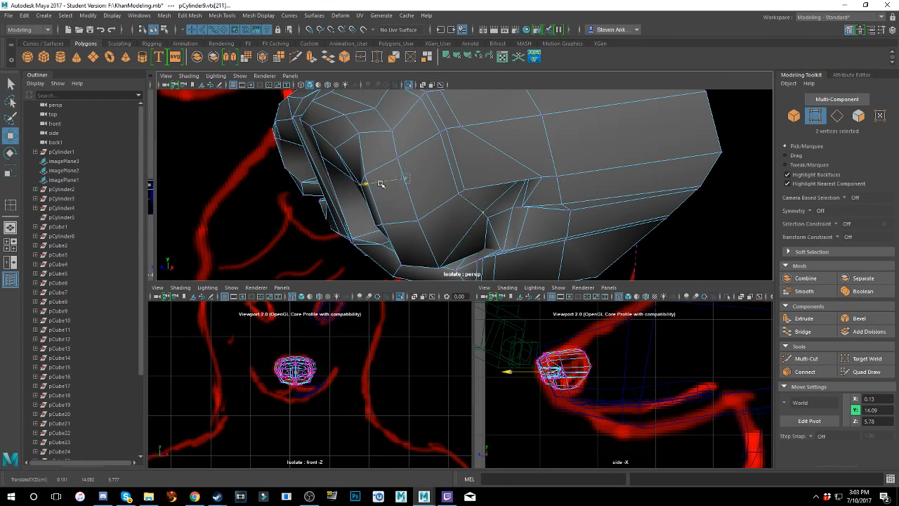
key("r")
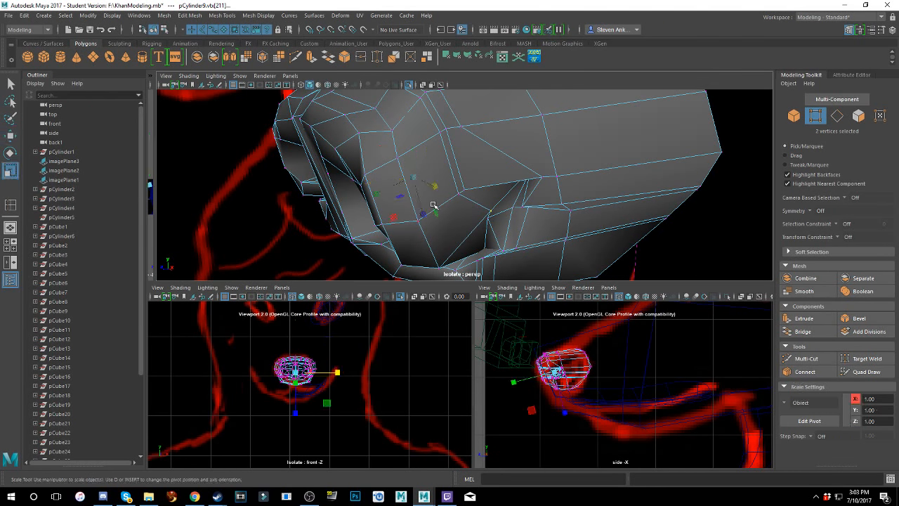
left_click_drag(436, 188, 439, 188)
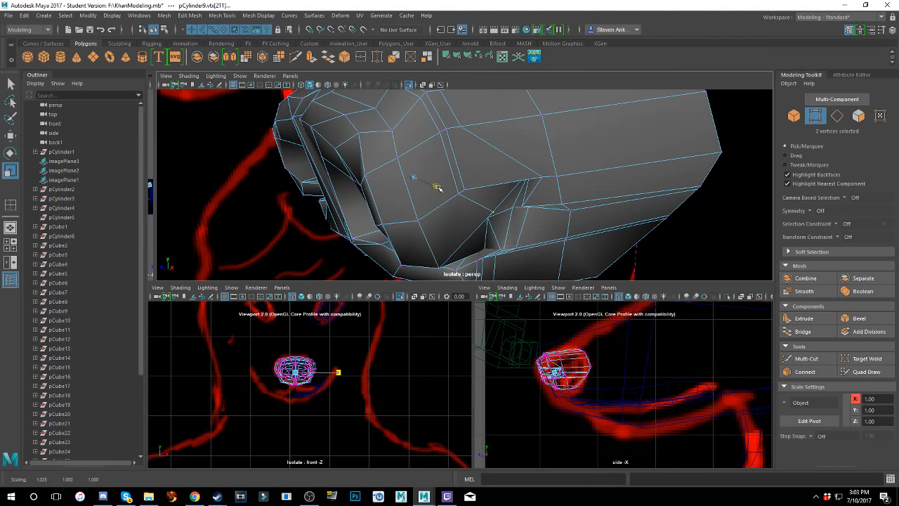
- Select the matching vertex deeper inside each nostril slit, scale the pair along X, and turn smooth preview back on
left_click_drag(515, 216, 509, 186, "alt")
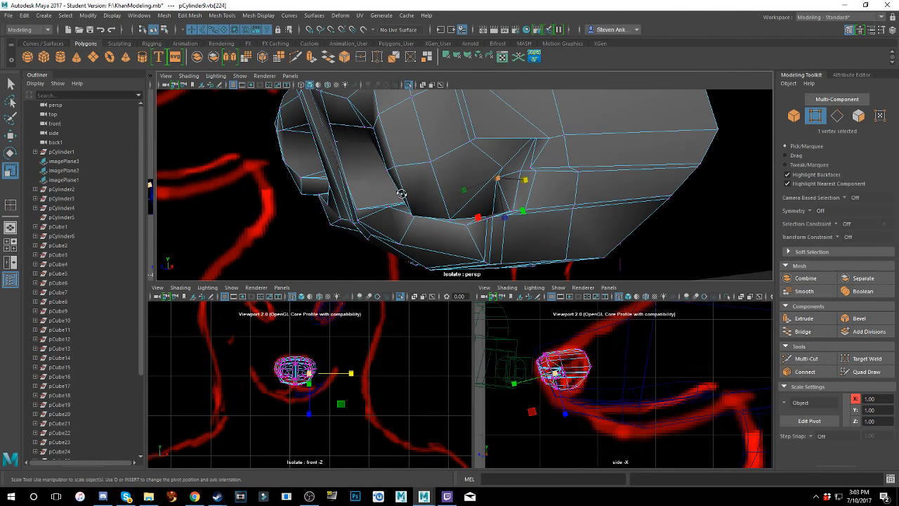
left_click_drag(401, 193, 436, 167, "alt")
left_click(504, 165, "shift")
left_click_drag(554, 173, 554, 174)
left_click_drag(422, 175, 486, 170, "alt")
key("3")
scroll(473, 176, "down", 3)
scroll(473, 177, "up", 3)
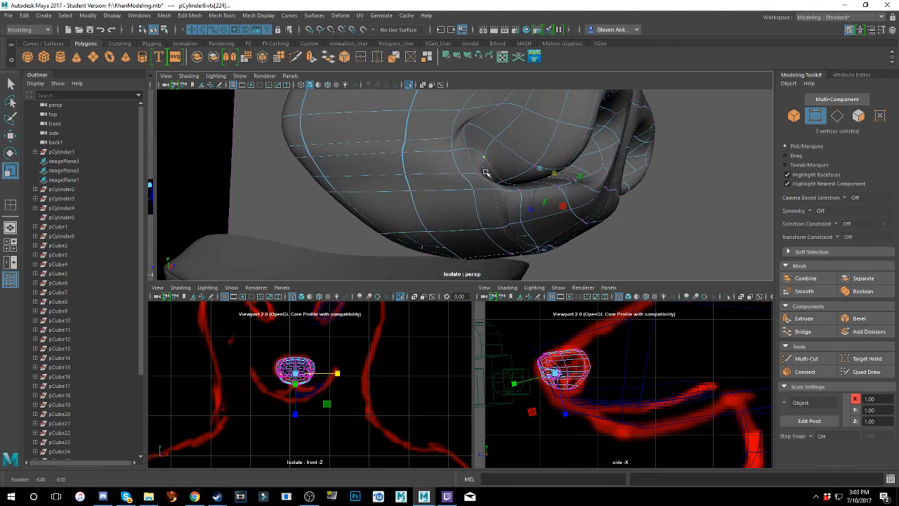
- Try to insert an edge loop across the fold in front of the nostril slit
left_click(499, 138)
left_click_drag(499, 138, 511, 154, "alt")
scroll(511, 155, "up", 2)
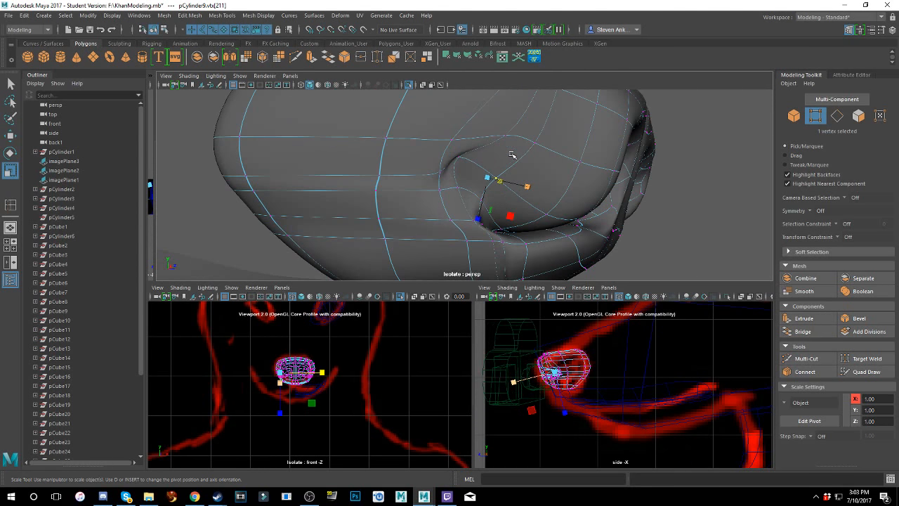
left_click(12, 205)
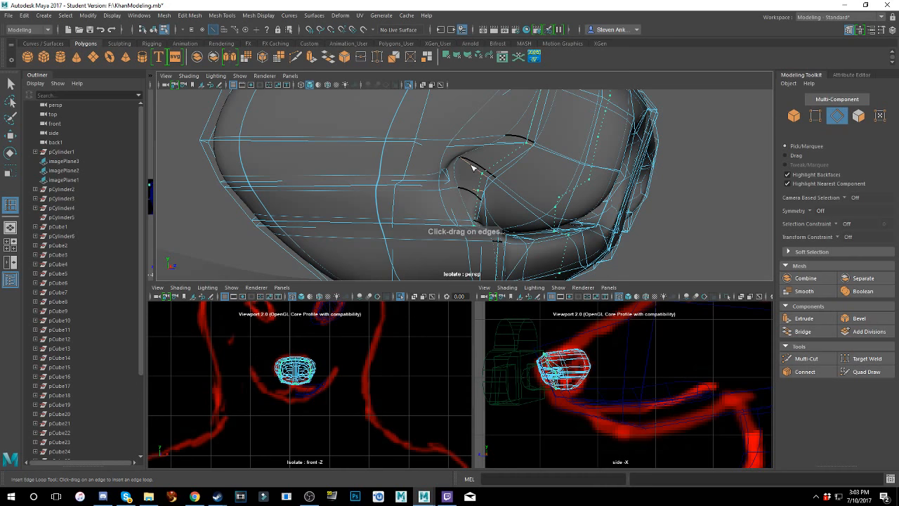
left_click(472, 169)
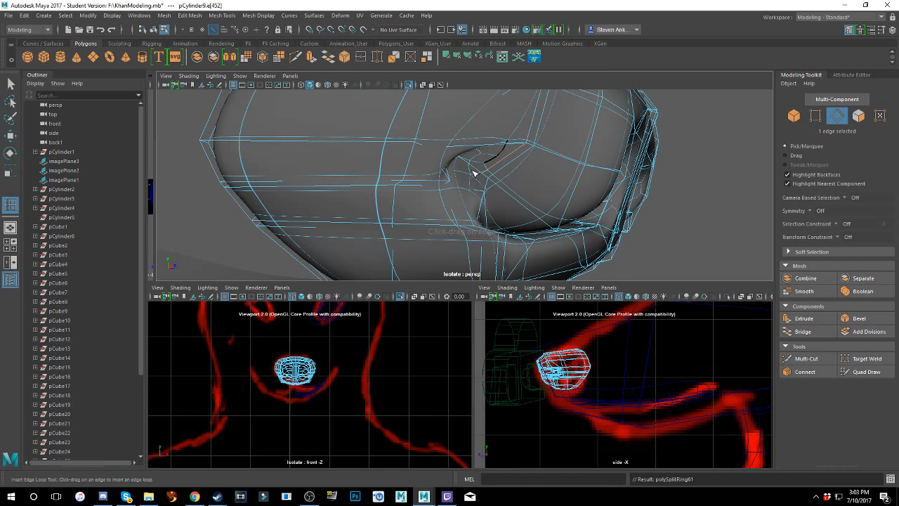
left_click_drag(473, 171, 490, 202)
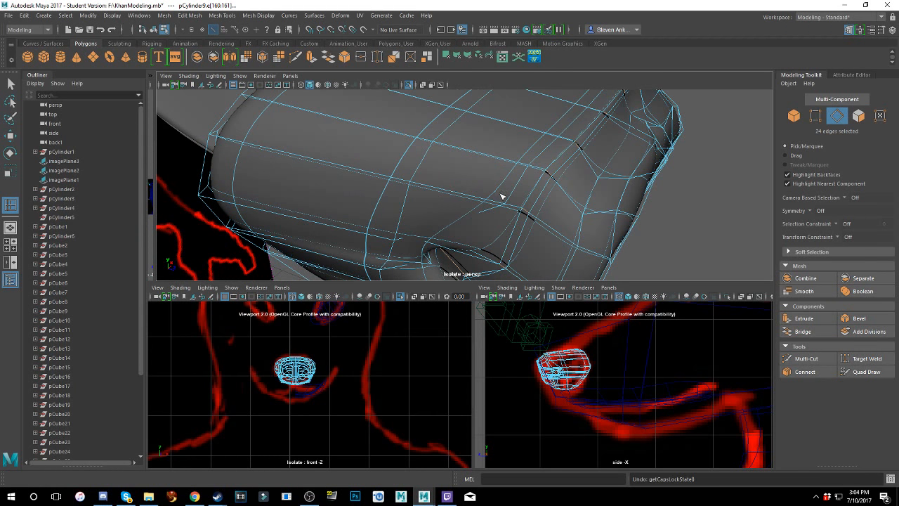
- Undo the edge loop inserted along the nose's lower side
left_click_drag(501, 197, 523, 167, "alt")
key("ctrl+a")
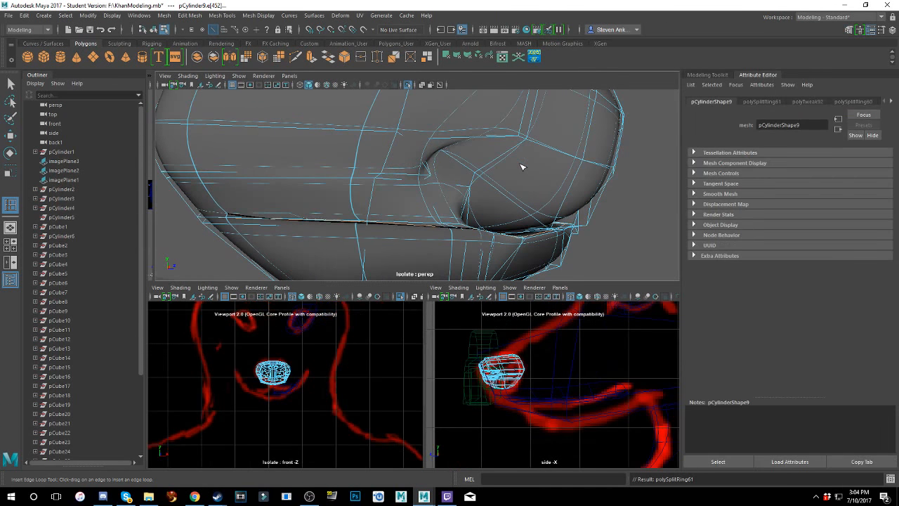
key("ctrl+z")
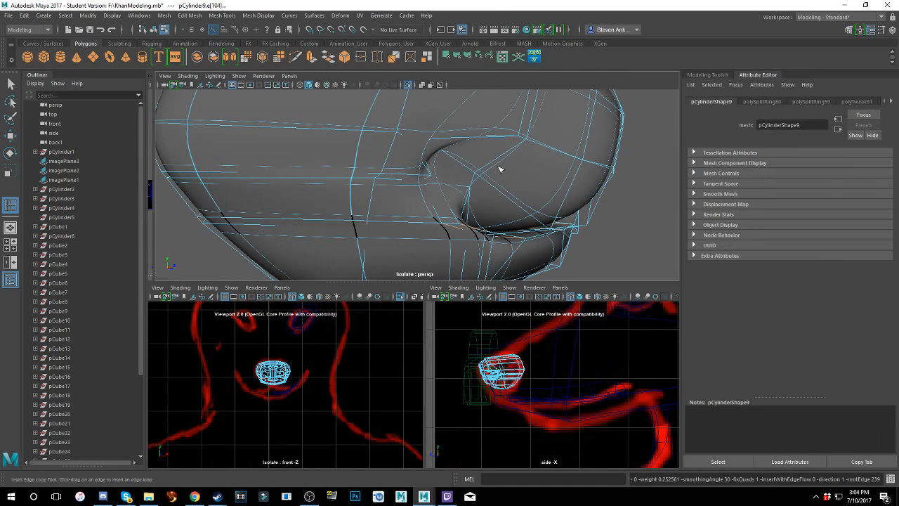
- Insert an edge loop across the fold in front of the nostril slit and turn off smooth preview to inspect the mesh
scroll(474, 174, "up", 5)
right_click(463, 177)
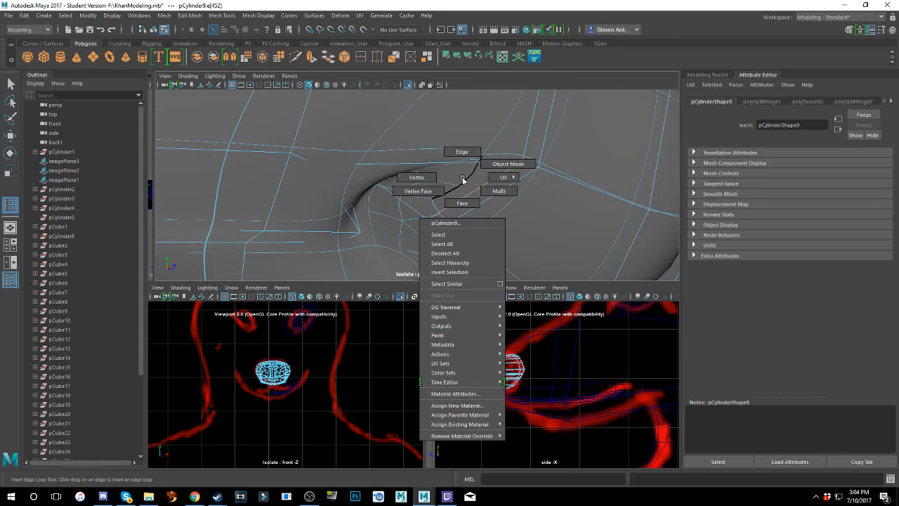
left_click(460, 153)
scroll(467, 179, "down", 5)
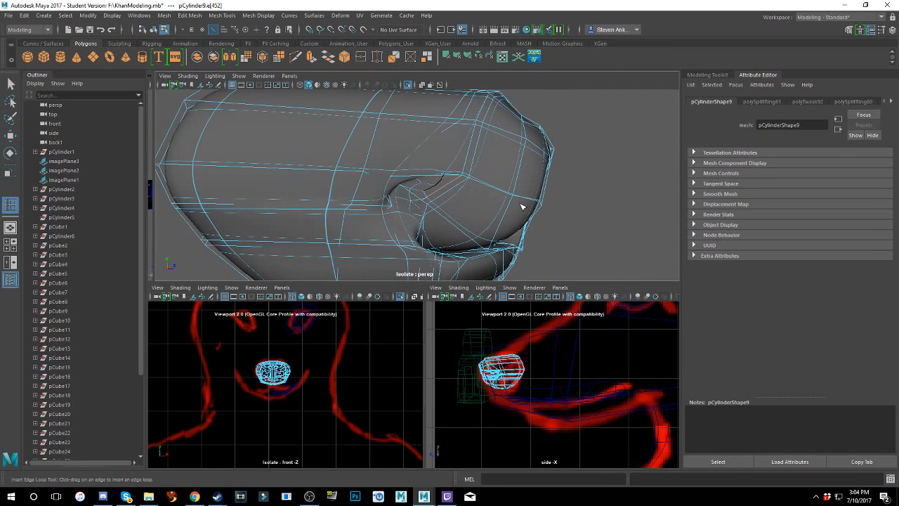
key("1")
left_click_drag(461, 204, 477, 192, "alt")
scroll(480, 185, "up", 3)
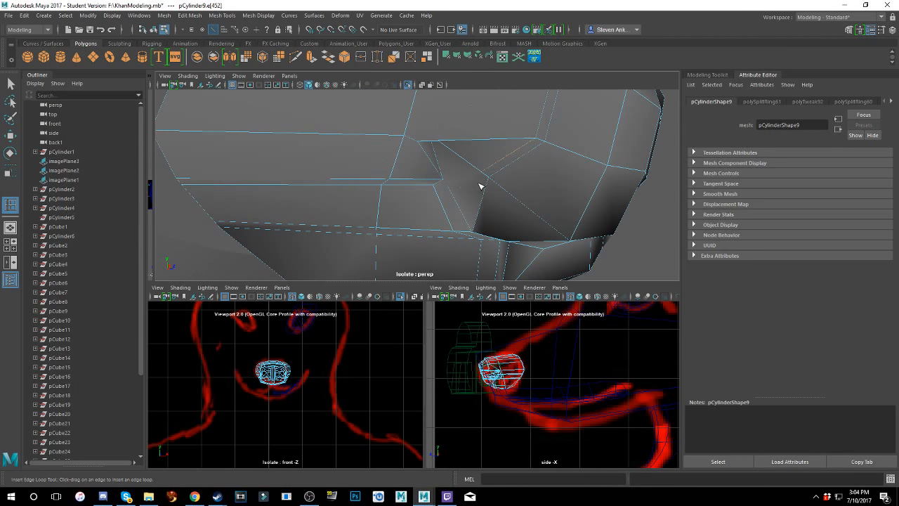
scroll(480, 186, "up", 2)
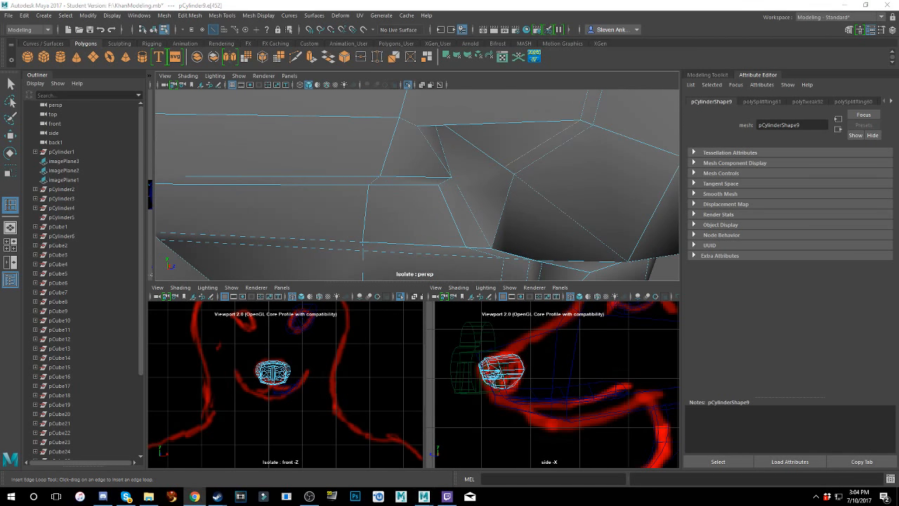
- Try to move a vertex in the fold beside the nostril slit in vertex mode, and undo the changes
left_click_drag(515, 208, 480, 202, "alt")
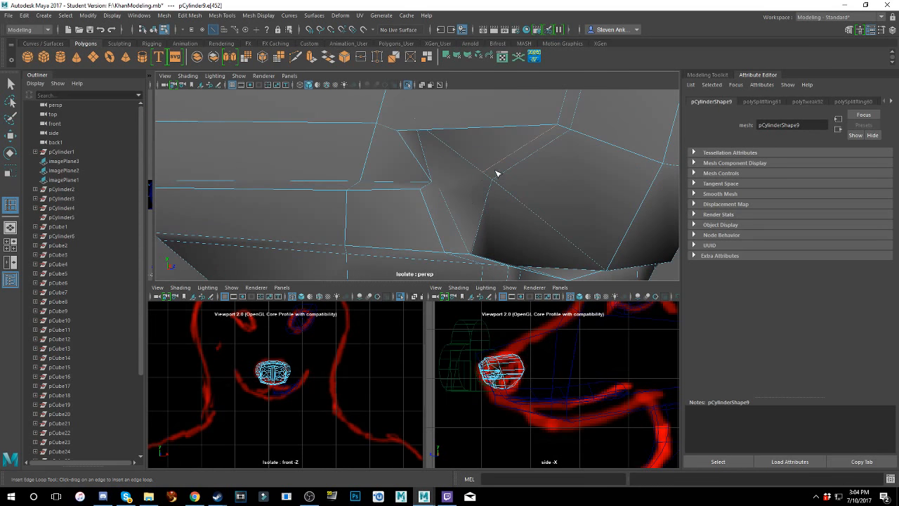
right_click_drag(481, 175, 494, 188)
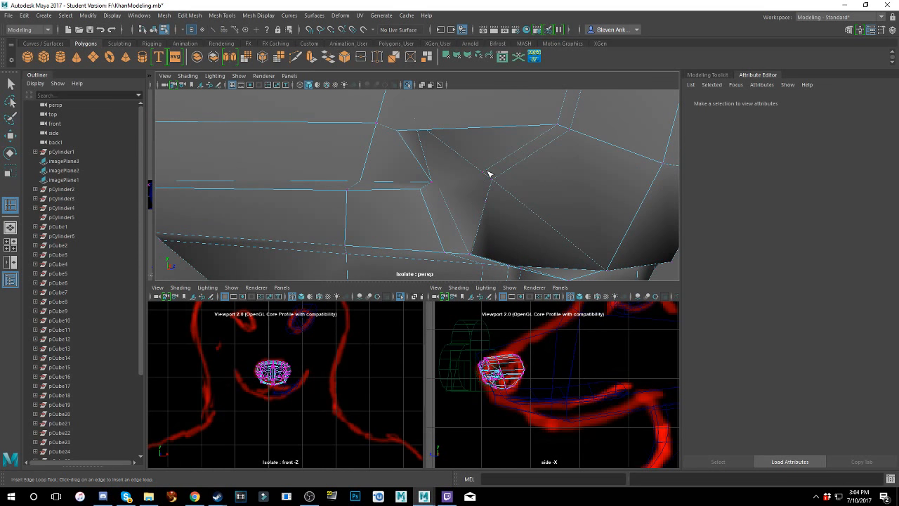
left_click(490, 173)
key("w")
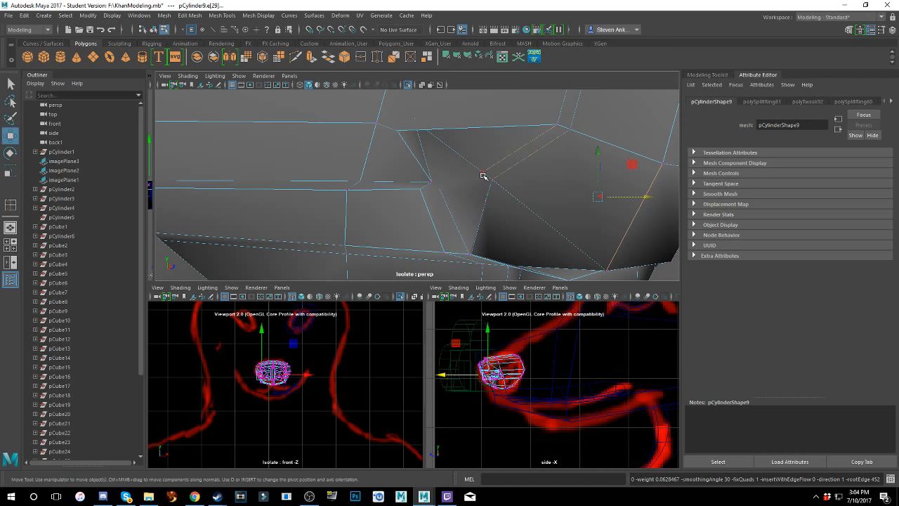
left_click(484, 176)
left_click_drag(493, 182, 473, 189, "alt")
left_click_drag(450, 228, 429, 217)
left_click_drag(432, 218, 468, 218, "alt")
key("ctrl+z")
key("ctrl+z")
- Undo the edge loop inserted across the fold in front of the nostril slit
left_click_drag(577, 207, 415, 210, "alt")
left_click_drag(433, 149, 320, 178, "alt")
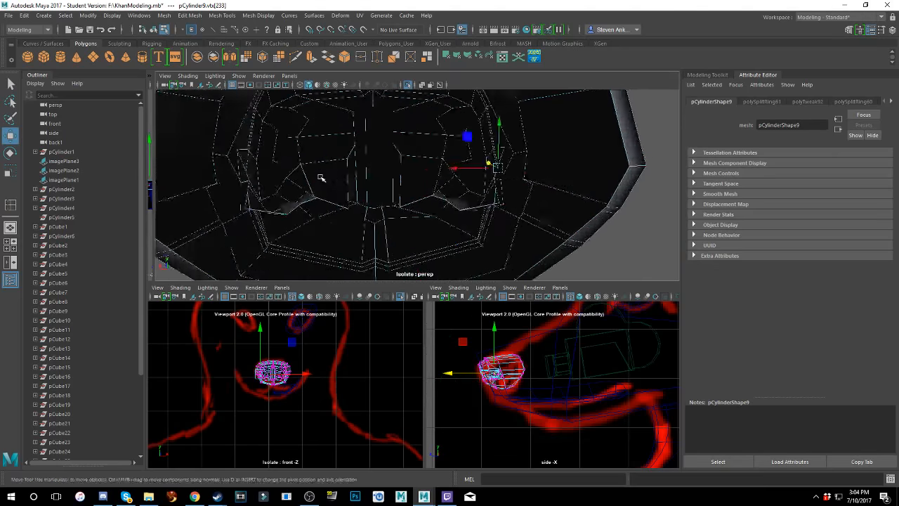
middle_click_drag(320, 178, 424, 189, "alt")
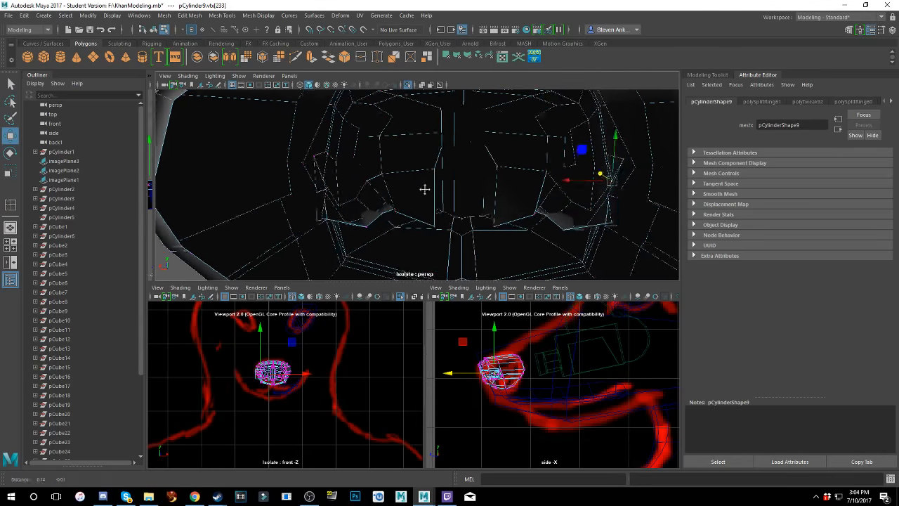
right_click_drag(424, 189, 411, 233, "alt")
middle_click_drag(430, 194, 410, 188, "alt")
key("ctrl+z")
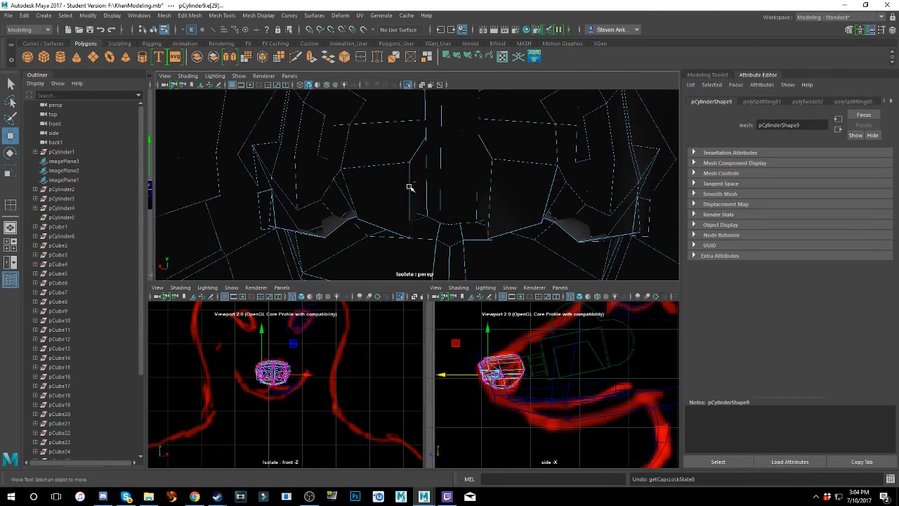
key("ctrl+z")
key("ctrl+z")
key("ctrl+z")
key("ctrl+z")
key("ctrl+z")
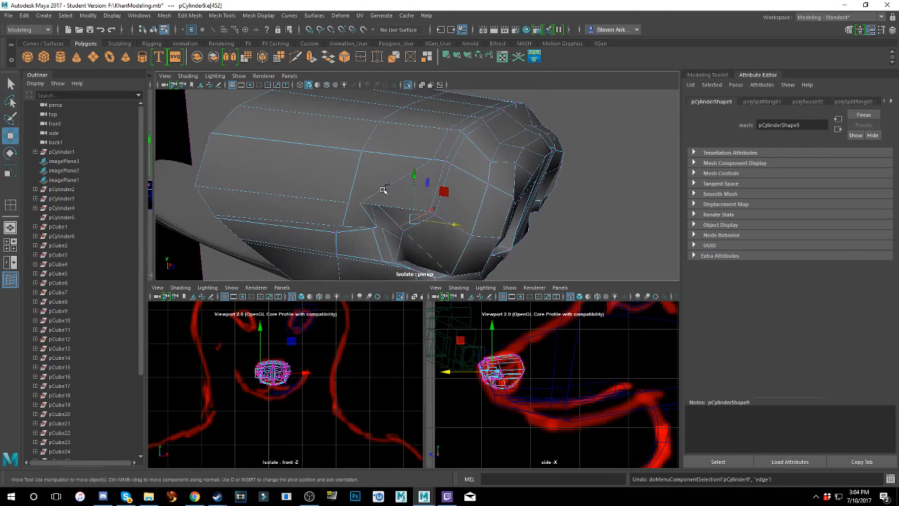
key("ctrl+z")
key("ctrl+z")
- Cut a new line of edges with Multi-Cut from the nostril slit's upper fold down to the vertex at its lower corner
left_click_drag(387, 191, 407, 187, "alt")
right_click_drag(407, 186, 424, 179, "alt")
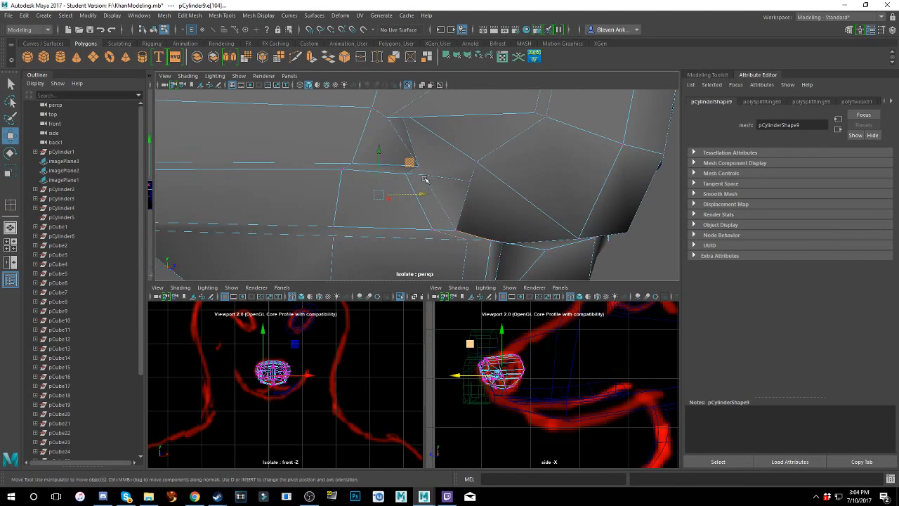
left_click_drag(424, 179, 477, 157, "alt")
middle_click_drag(478, 157, 469, 189, "alt")
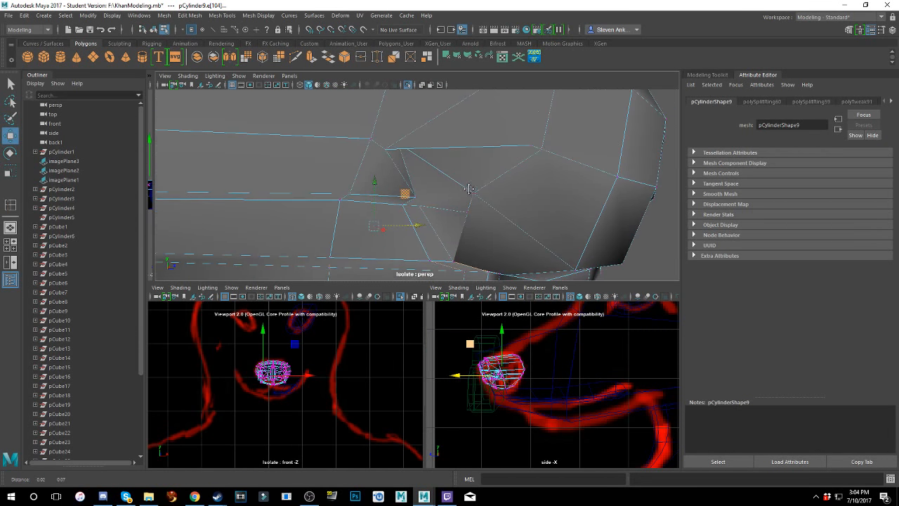
left_click_drag(469, 189, 468, 173, "alt")
middle_click_drag(468, 173, 481, 200, "alt")
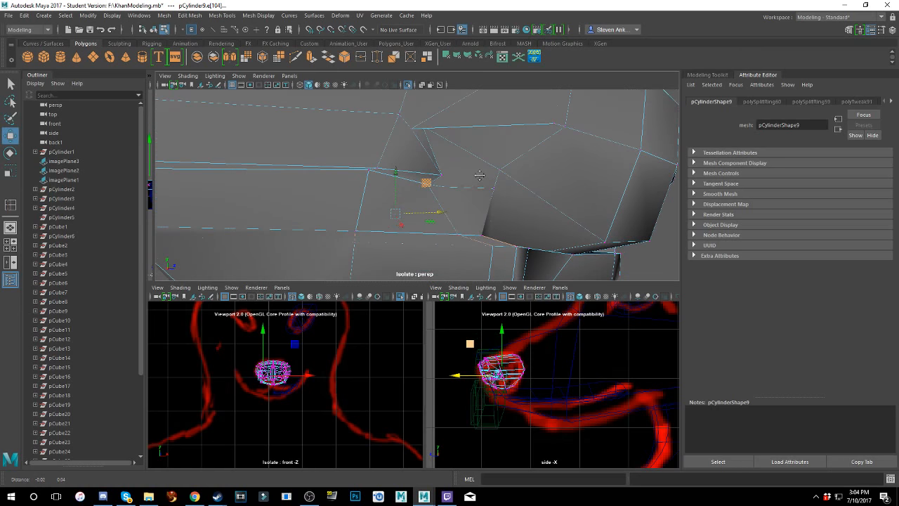
left_click(710, 75)
left_click(806, 358)
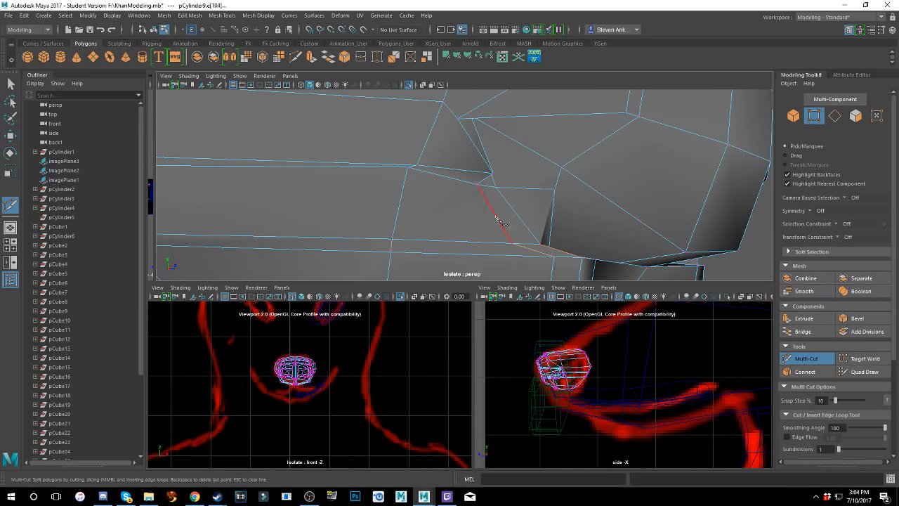
left_click_drag(538, 122, 495, 185, "alt")
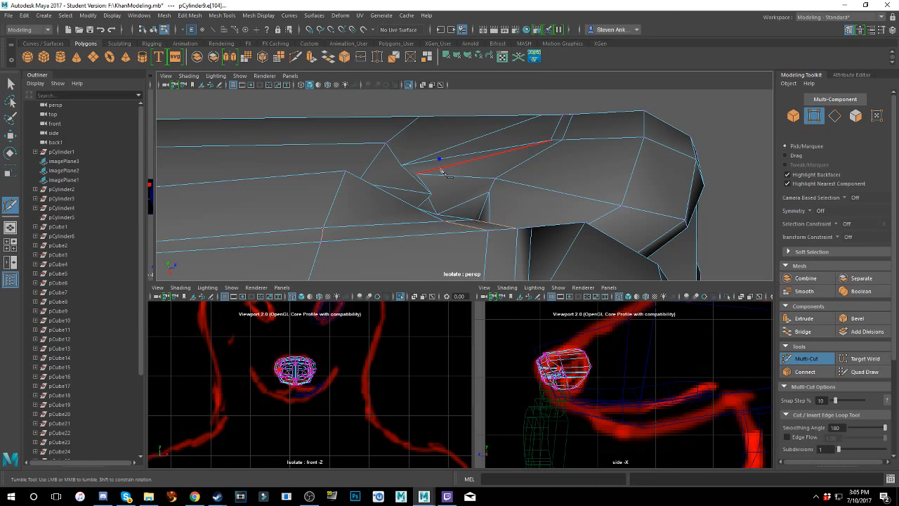
left_click_drag(456, 191, 458, 229, "alt")
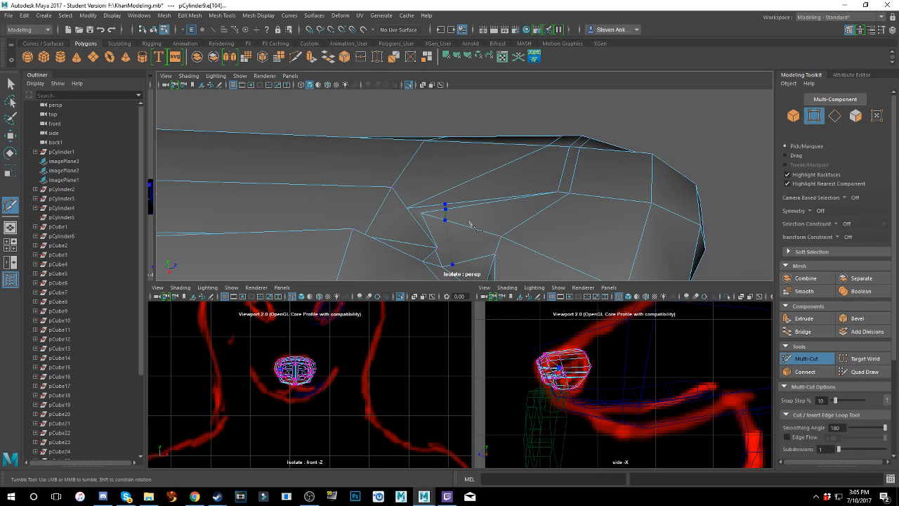
mouse_move(471, 225)
left_mouse_down("alt")
mouse_move(505, 211)
mouse_move(525, 151)
mouse_move(496, 160)
mouse_move(473, 228)
left_mouse_up("alt")
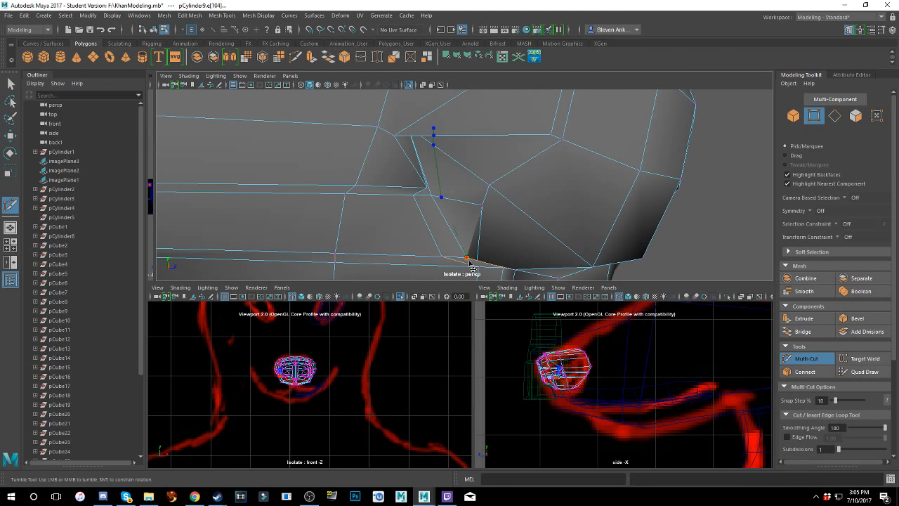
left_click_drag(462, 169, 439, 132, "alt")
middle_click_drag(436, 132, 471, 159, "alt")
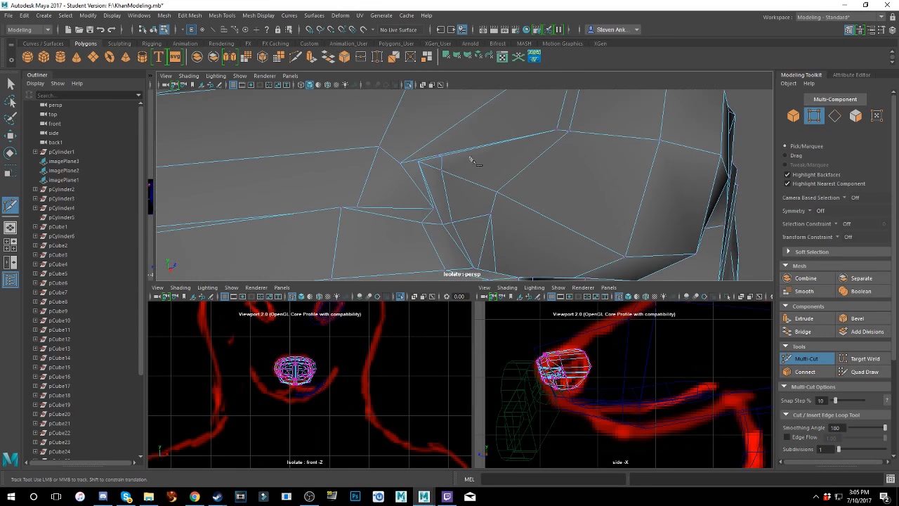
- Adjust the new cut's two uppermost fold vertices along X with smooth preview on
right_click_drag(471, 153, 475, 192, "alt")
right_click(467, 153)
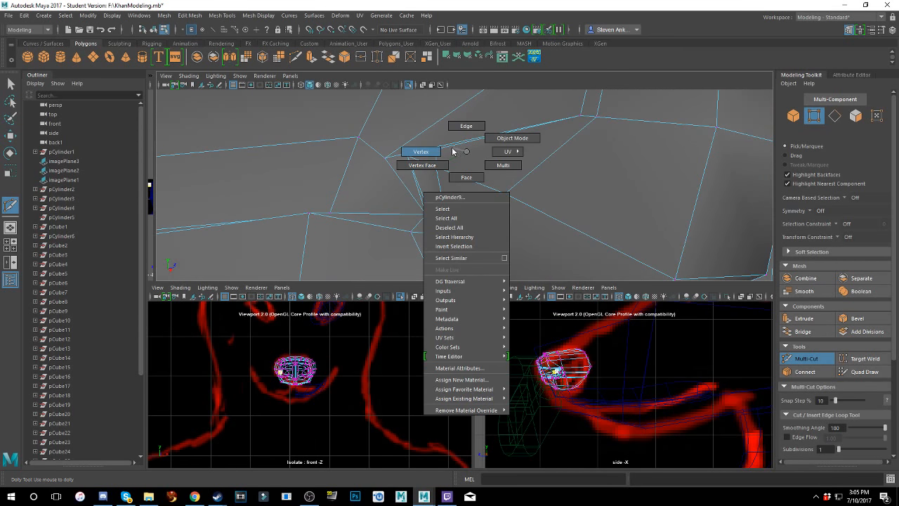
right_click_drag(452, 149, 438, 149)
key("w")
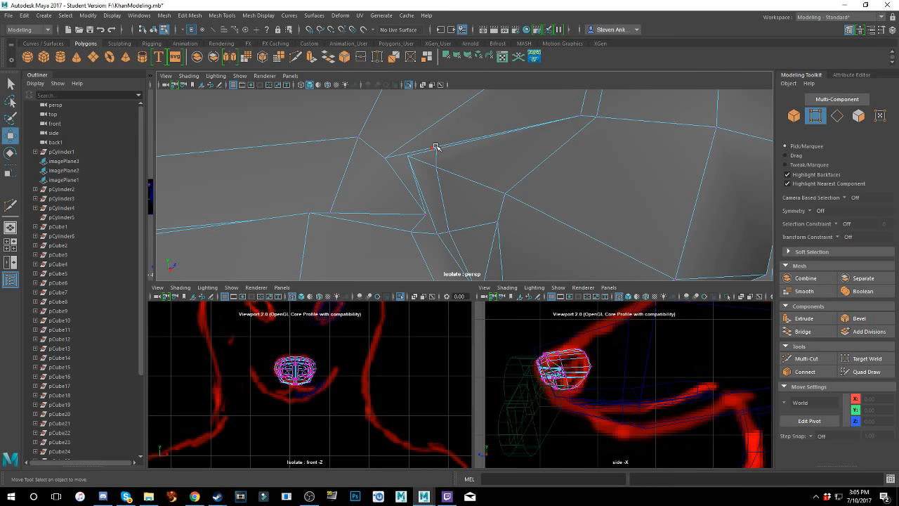
left_click(436, 149)
left_click_drag(437, 150, 426, 211, "alt")
left_click_drag(367, 221, 450, 203, "alt")
scroll(438, 202, "down", 5)
scroll(455, 191, "up", 4)
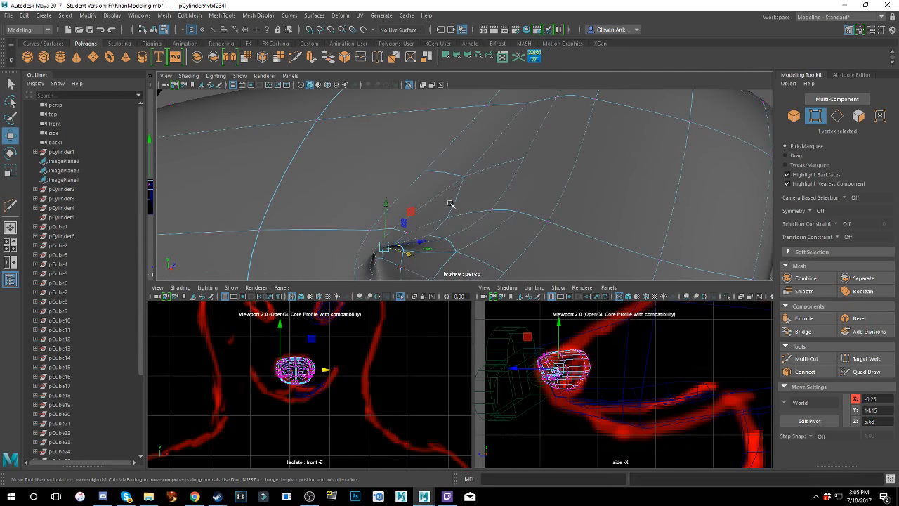
left_click_drag(414, 261, 450, 253)
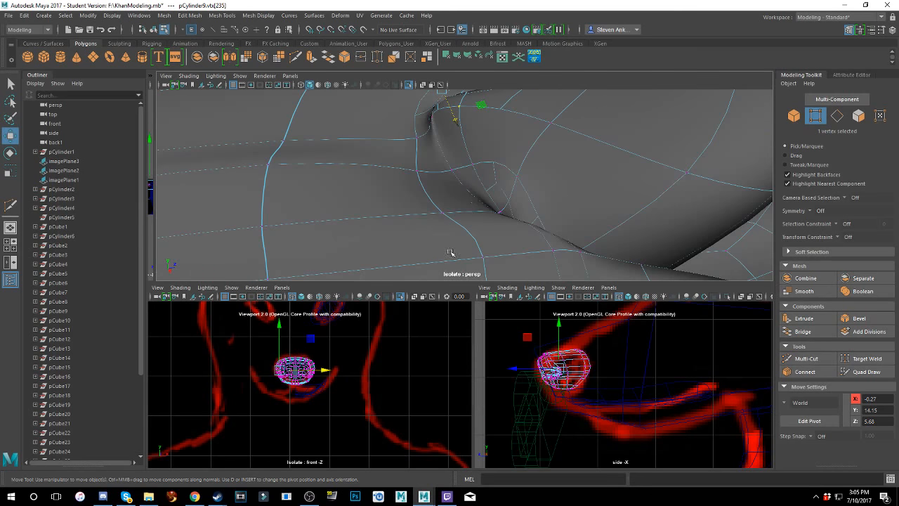
- Move the new cut's middle vertex along X to about -0.26, return to object mode, and deselect the nose
left_click(478, 163)
left_click_drag(480, 163, 443, 172, "alt")
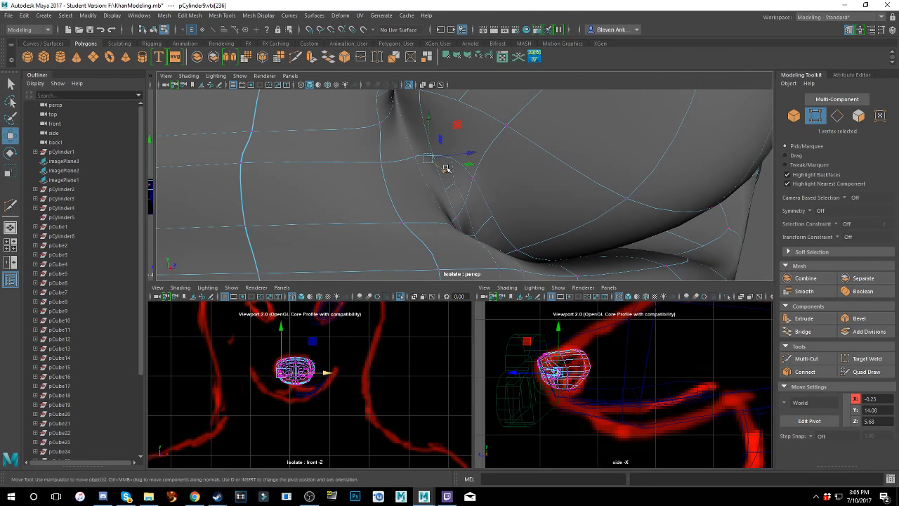
middle_click_drag(446, 168, 444, 169)
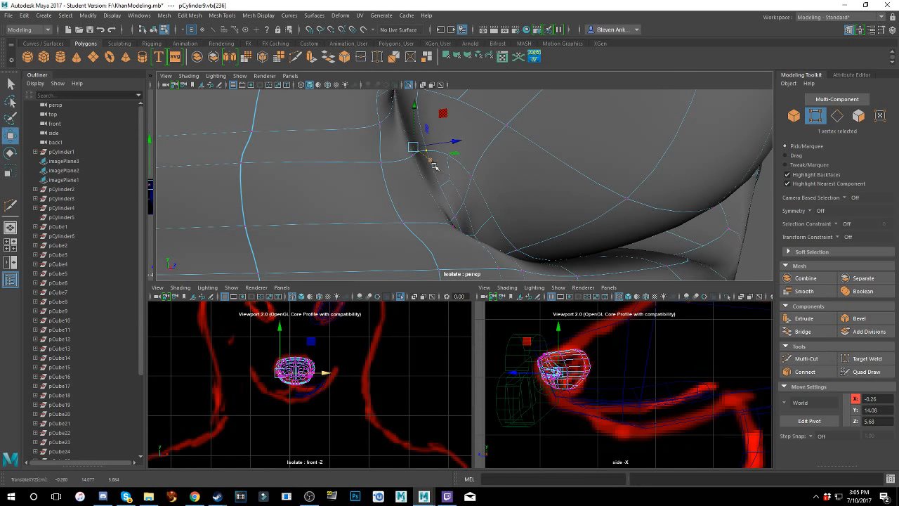
left_click_drag(455, 166, 399, 162, "alt")
left_click_drag(456, 145, 445, 172, "alt")
right_click_drag(443, 172, 474, 149)
left_click(682, 152)
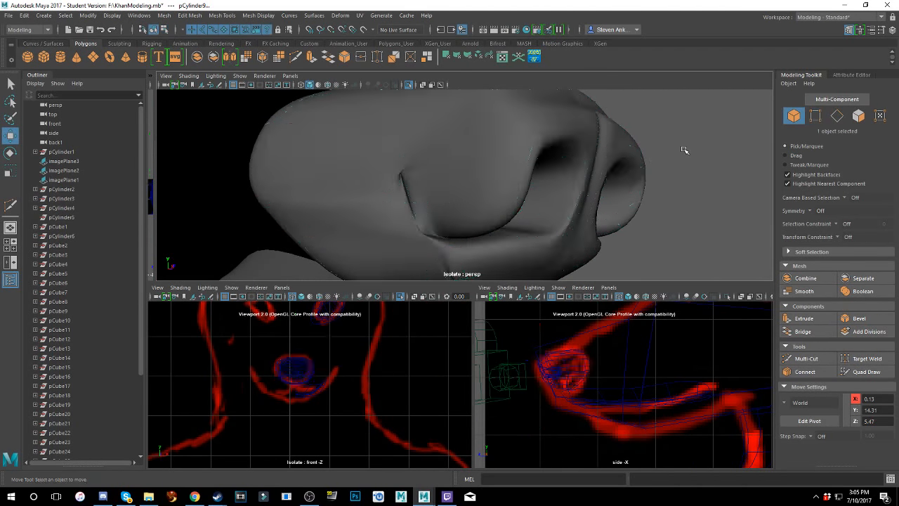
- Examine the smoothed nostril slit up close from several angles, and turn off smooth preview
left_click_drag(682, 152, 436, 198, "alt")
scroll(457, 173, "up", 3)
left_click(442, 148)
scroll(441, 148, "up", 3)
scroll(443, 164, "down", 4)
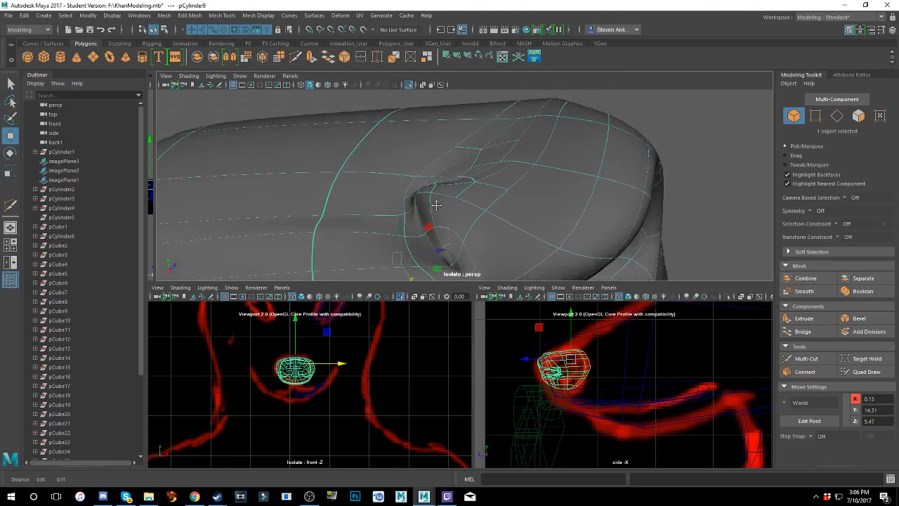
right_click_drag(436, 199, 452, 263, "alt")
left_click_drag(451, 264, 468, 183, "alt")
right_click_drag(467, 183, 455, 219, "alt")
mouse_move(455, 219)
left_mouse_down("alt")
mouse_move(449, 156)
mouse_move(453, 190)
mouse_move(437, 217)
left_mouse_up("alt")
scroll(448, 151, "down", 3)
key("1")
scroll(451, 149, "down", 5)
- Select the cut's vertex at the upper end of the nostril slit and nudge it along X to about -0.27
right_click(436, 217)
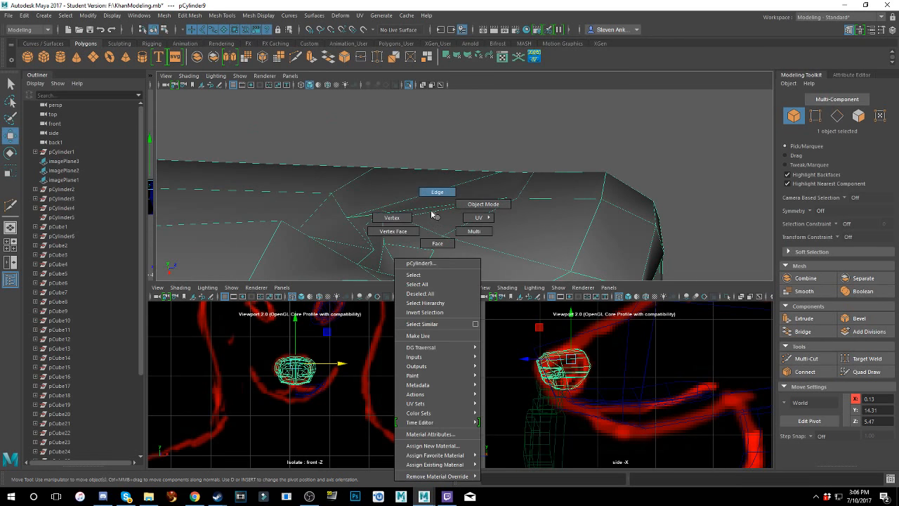
left_click(398, 218)
left_click(420, 250)
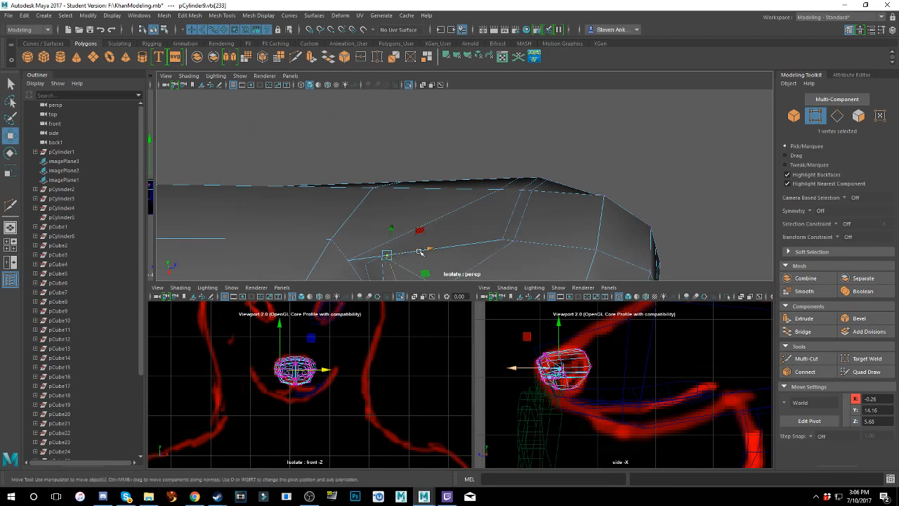
left_click_drag(421, 249, 424, 126, "alt")
left_click_drag(481, 175, 460, 183, "alt")
right_click_drag(459, 183, 478, 312, "alt")
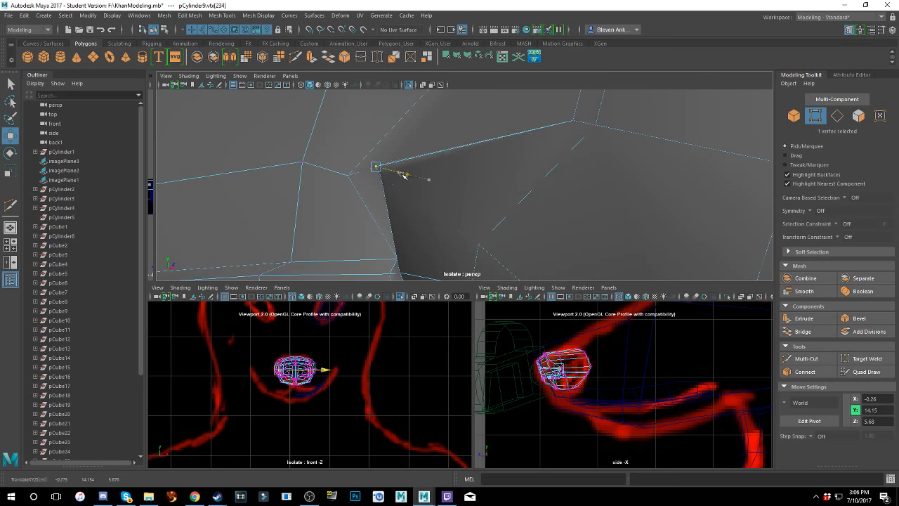
left_click_drag(409, 176, 410, 175)
- Adjust the vertex near the lower end of the nostril slit along X and turn off smooth preview
left_click_drag(410, 176, 513, 203, "alt")
middle_click_drag(514, 203, 488, 116, "alt")
right_click_drag(487, 116, 509, 236, "alt")
left_click_drag(510, 237, 498, 201, "alt")
left_click(462, 260)
scroll(493, 222, "down", 6)
key("1")
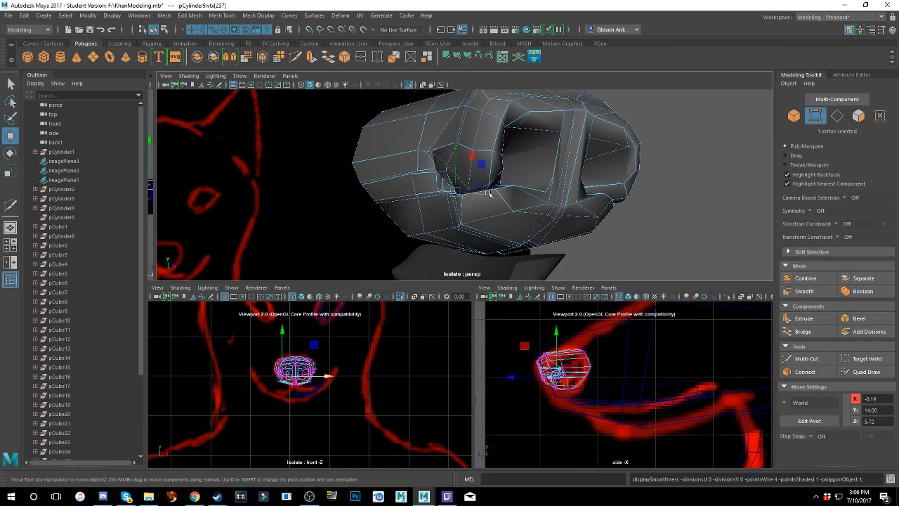
- Try to select the faces of the nose's positive-X half from the front in face mode
left_click(662, 159)
left_click_drag(662, 159, 565, 172, "alt")
left_click_drag(449, 190, 447, 164, "alt")
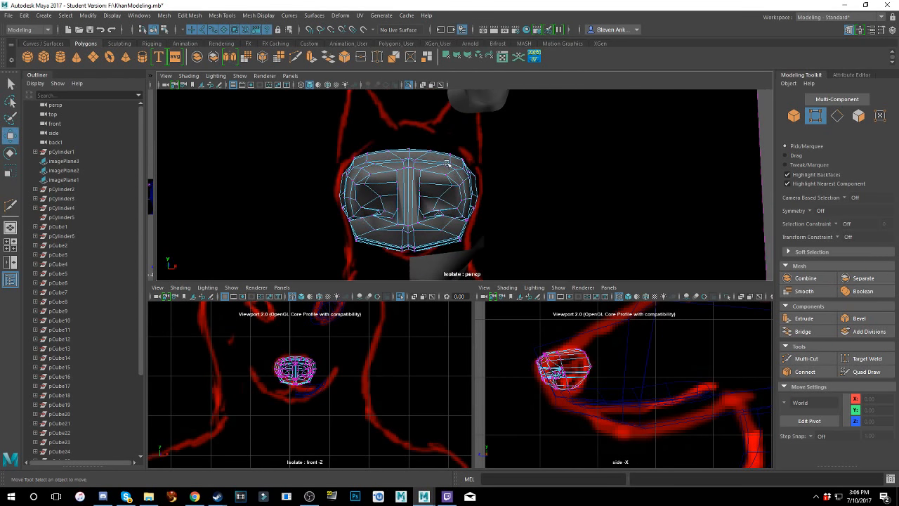
right_click(430, 116)
right_click_drag(447, 187, 408, 177)
middle_click_drag(430, 166, 431, 173, "alt")
left_click_drag(432, 172, 445, 176, "alt")
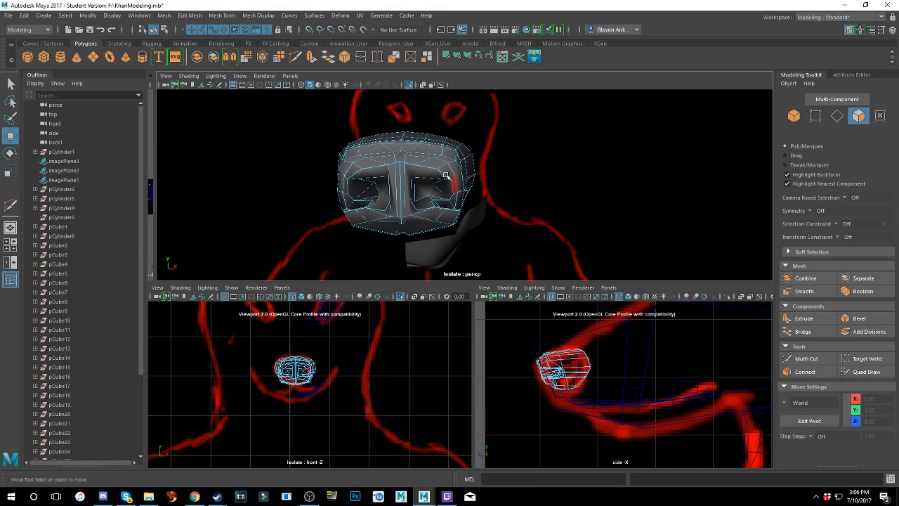
left_click_drag(461, 239, 425, 116)
left_click(424, 113)
- Select the whole nose in object mode, then return to face mode and select the faces of its positive-X half
left_click(407, 153)
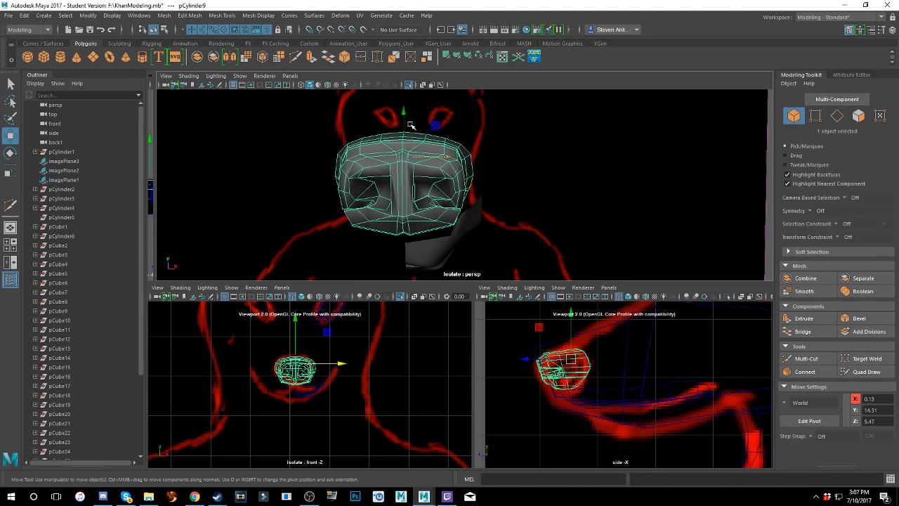
right_click_drag(415, 113, 402, 162, "shift")
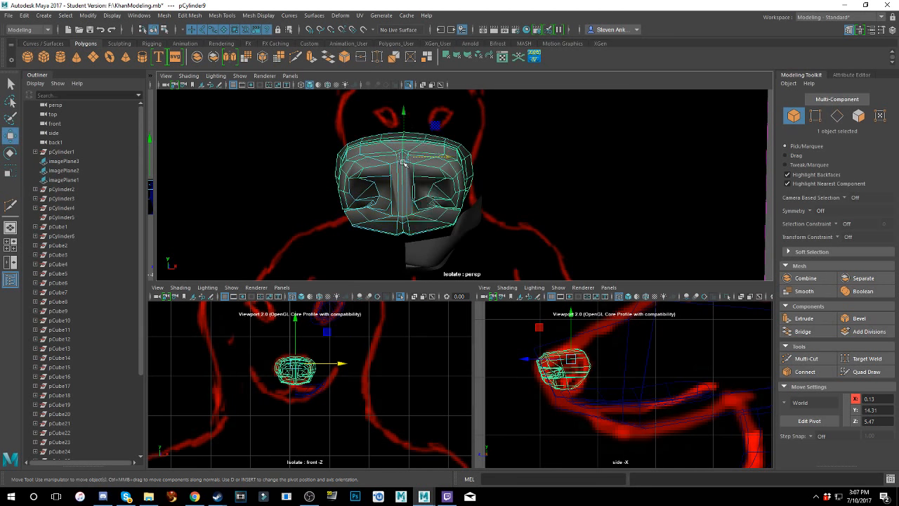
left_click(415, 122)
left_click(411, 153)
mouse_move(411, 153)
right_mouse_down()
mouse_move(420, 144)
mouse_move(423, 160)
right_mouse_up()
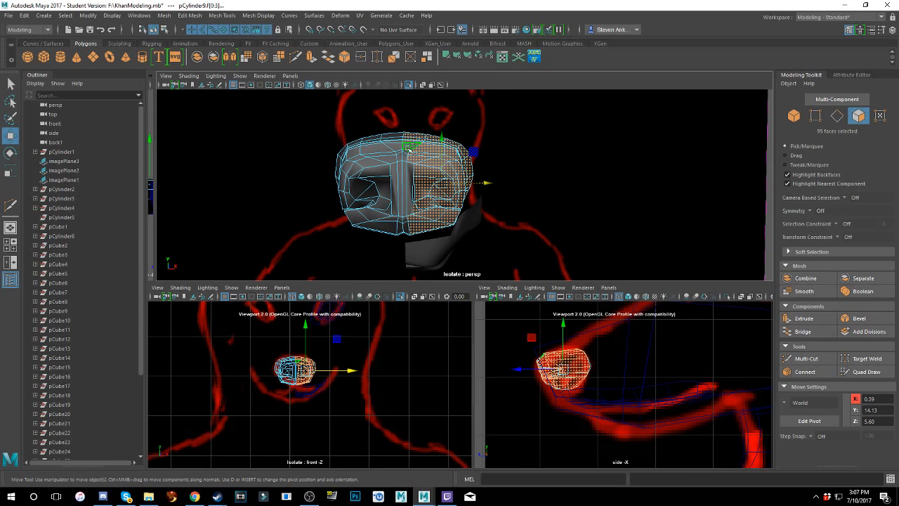
- Reselect all faces of the nose's positive-X half, add the missed side faces, and delete them
left_click(392, 146, "shift")
left_click(393, 144)
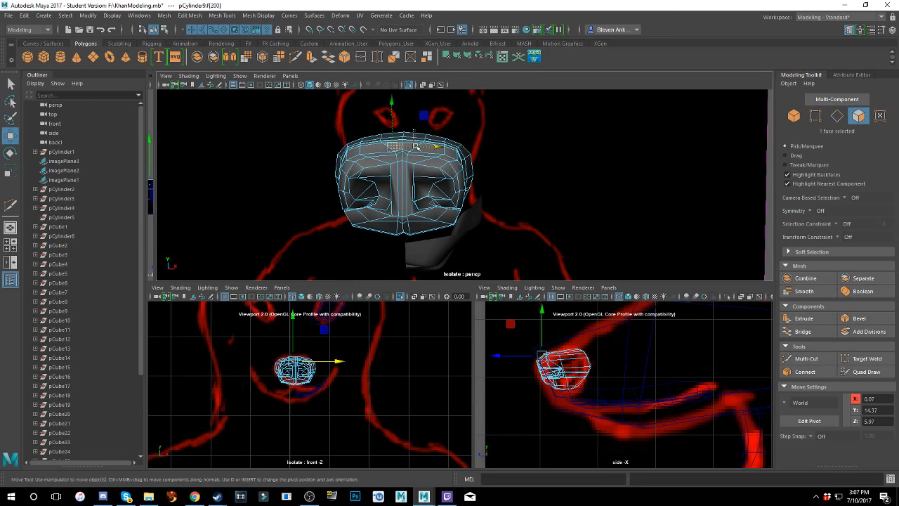
left_click_drag(424, 173, 430, 168, "alt")
middle_click_drag(431, 168, 455, 142, "alt")
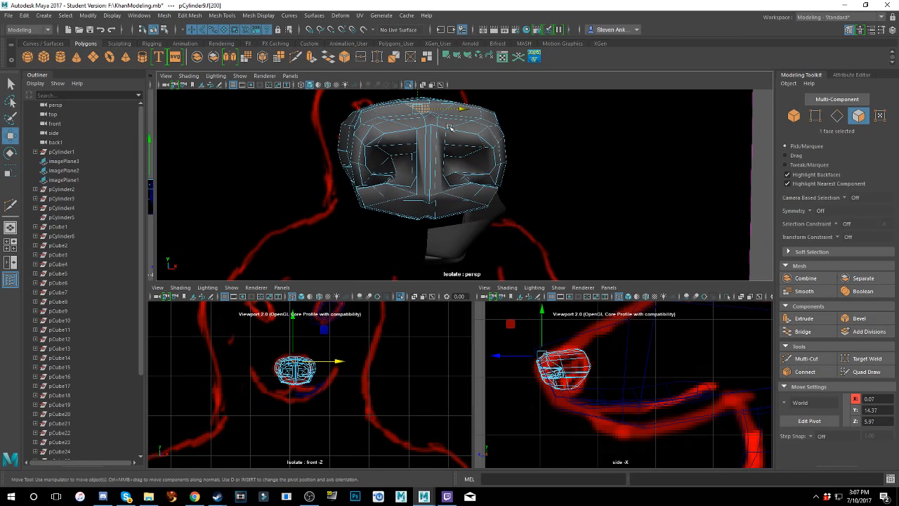
right_click_drag(450, 128, 448, 194, "alt")
middle_click_drag(447, 195, 440, 214, "alt")
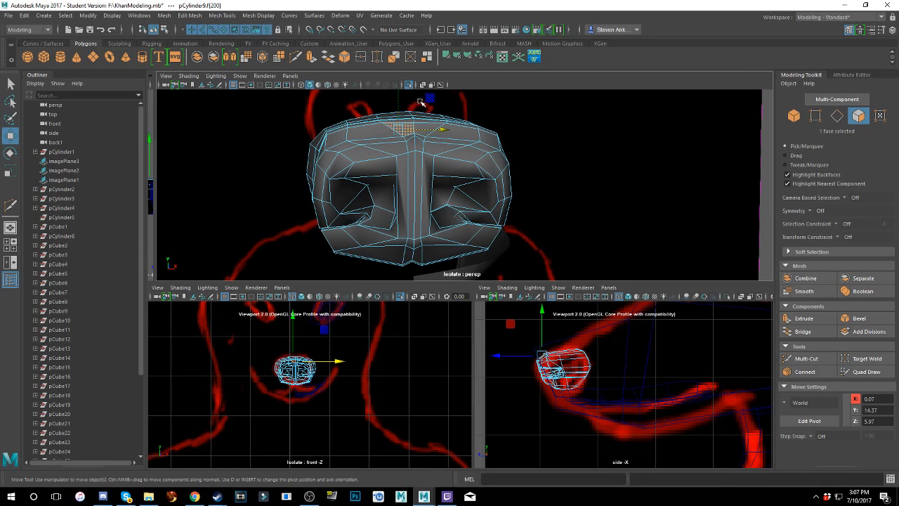
left_click_drag(437, 189, 369, 172)
left_click(397, 156, "ctrl")
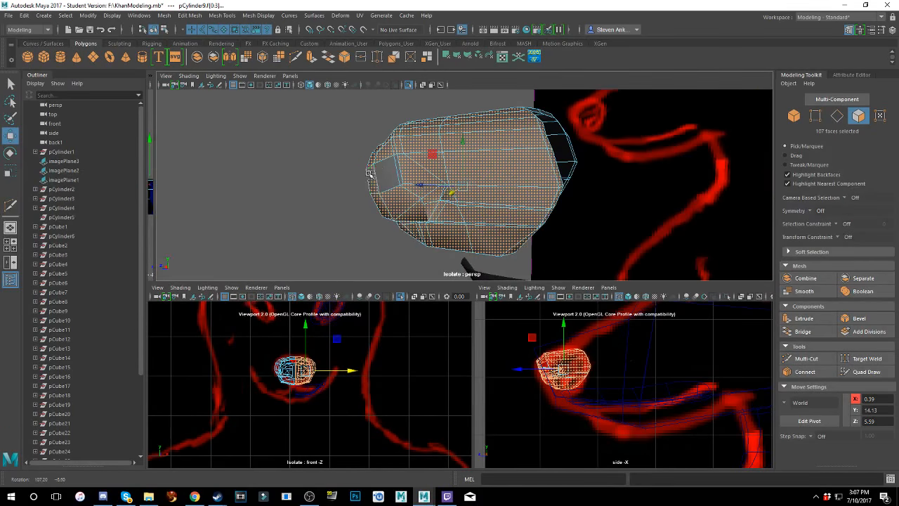
left_click(389, 176, "shift")
left_click(398, 170, "shift")
left_click_drag(484, 170, 590, 168, "alt")
left_click(24, 16)
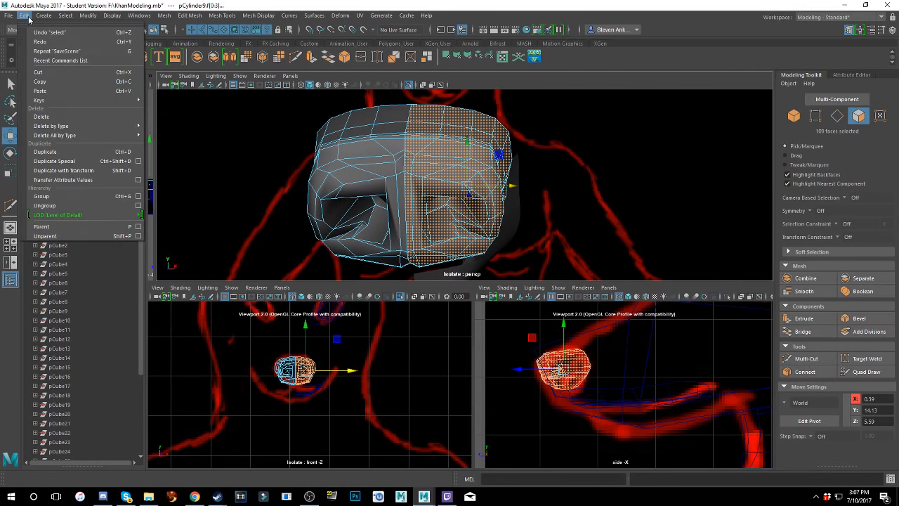
left_click(53, 117)
- Select the remaining nose half in object mode and make a mirrored copy of it with Duplicate Special
left_click_drag(412, 253, 359, 150, "alt")
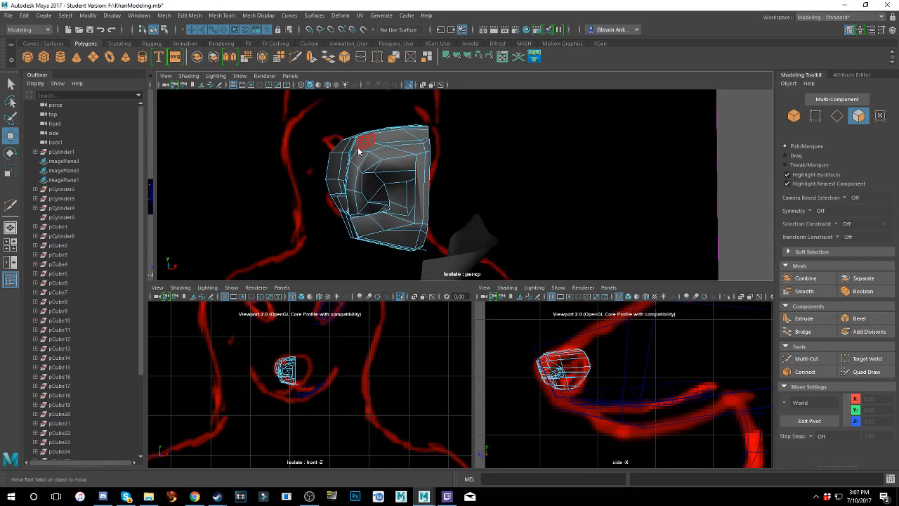
right_click_drag(358, 151, 388, 135)
scroll(388, 147, "down", 3)
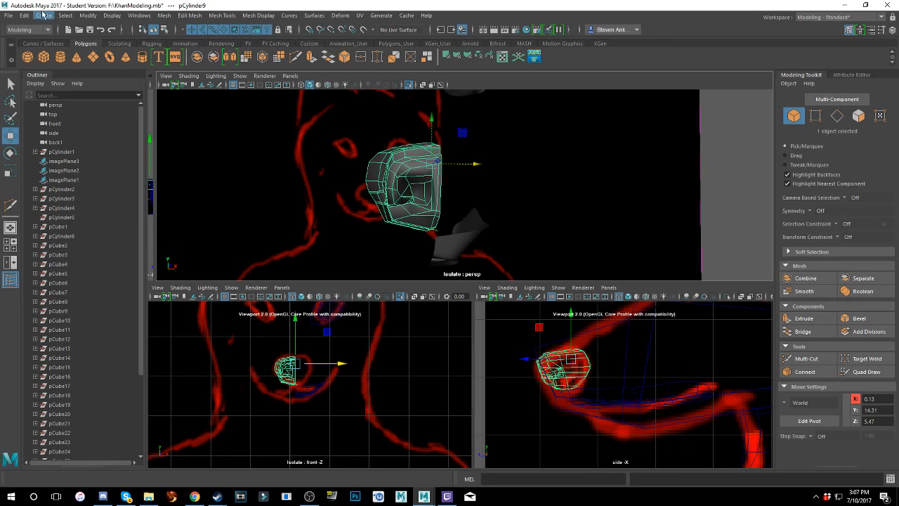
left_click(23, 15)
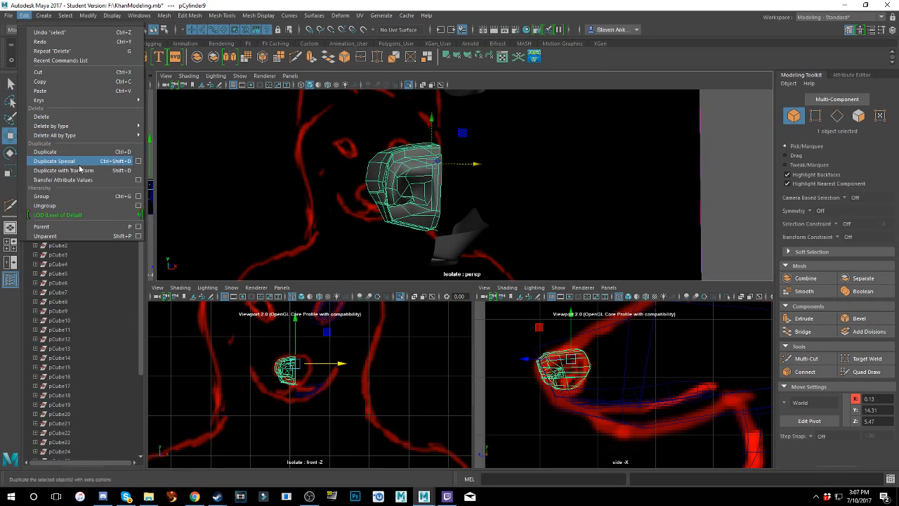
left_click(103, 161)
- Select both nose halves, combine them into one mesh, return to object mode and deselect it
left_click_drag(379, 189, 472, 148, "alt")
left_click(388, 160, "shift")
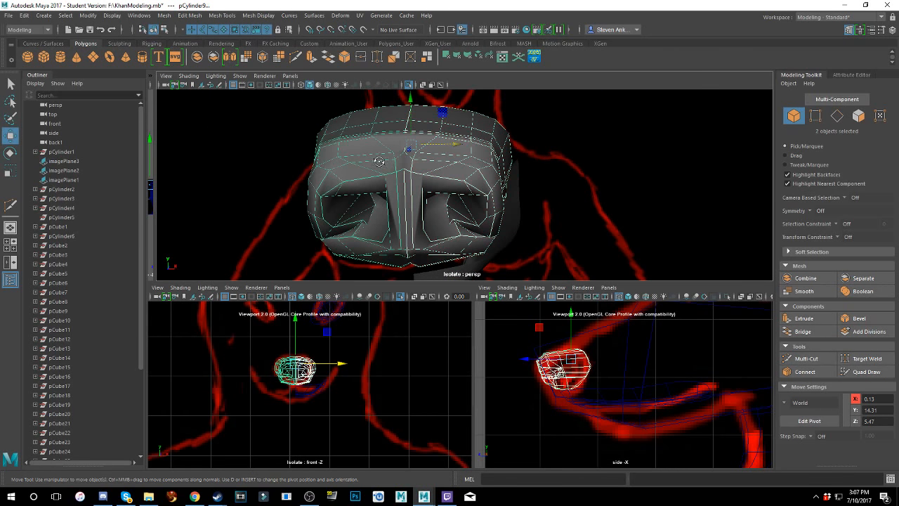
left_click_drag(388, 161, 380, 165, "alt")
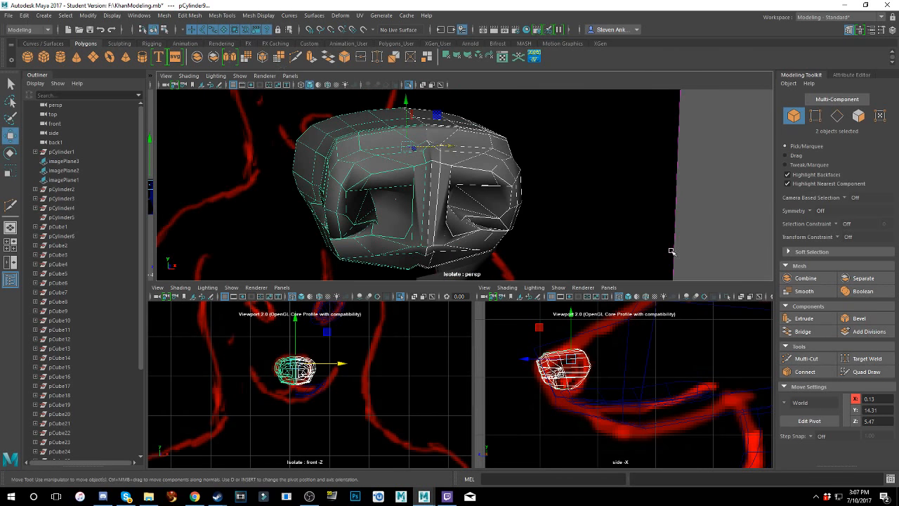
left_click(805, 278)
left_click_drag(457, 149, 475, 141, "alt")
right_click_drag(475, 142, 504, 139)
left_click(638, 147)
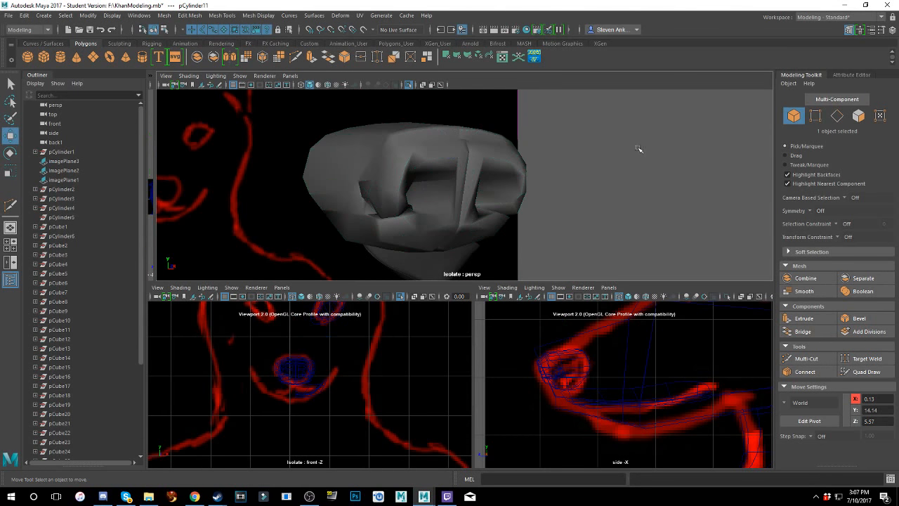
- Turn on smooth preview for the combined nose and examine the centre seam on its top surface
scroll(608, 152, "up", 2)
left_click(434, 163)
key("3")
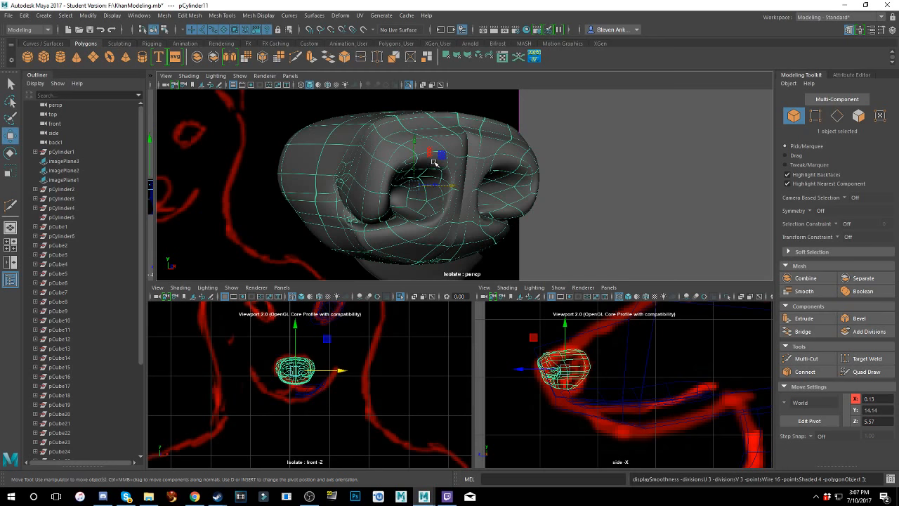
left_click(684, 168)
left_click_drag(636, 161, 455, 170, "alt")
left_click(445, 150)
- Undo the smooth preview and the combine so the nose is two separate halves again
key("ctrl+z")
left_click(443, 195)
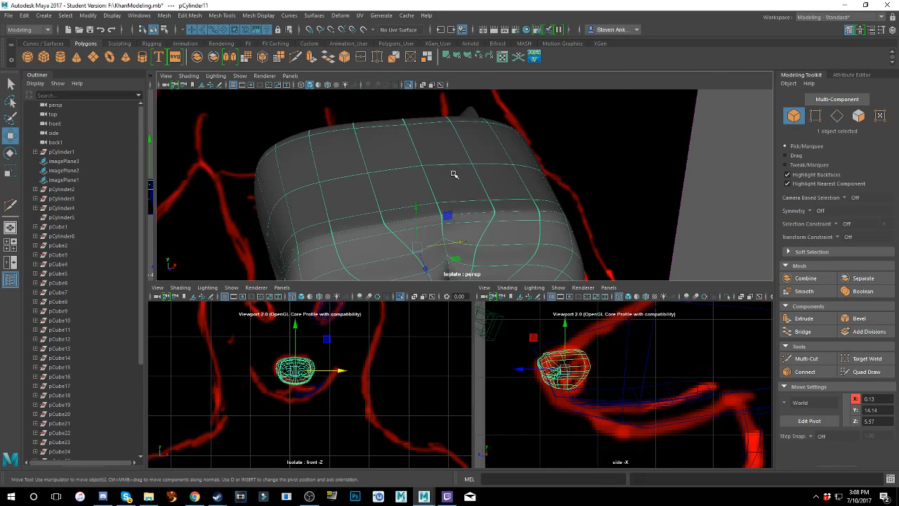
key("ctrl+z")
key("ctrl+z")
key("ctrl+z")
key("ctrl+z")
key("ctrl+z")
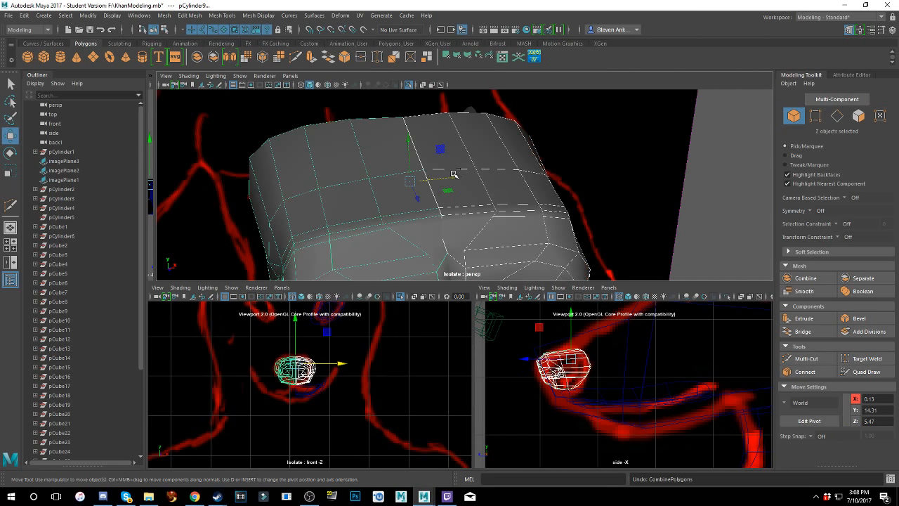
- Select the mirrored half and nudge it slightly along X to adjust the fit at the centre seam
left_click(476, 185)
left_click_drag(451, 173, 501, 181, "alt")
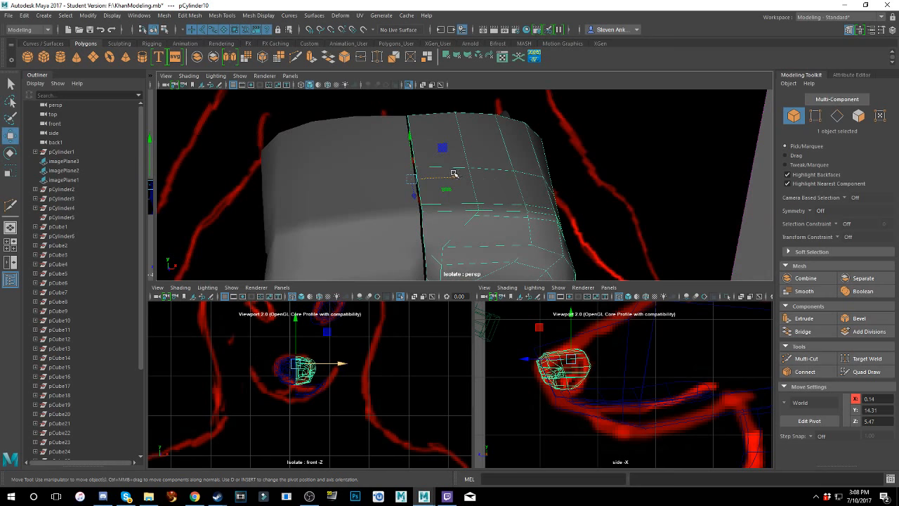
right_click_drag(454, 173, 455, 204, "alt")
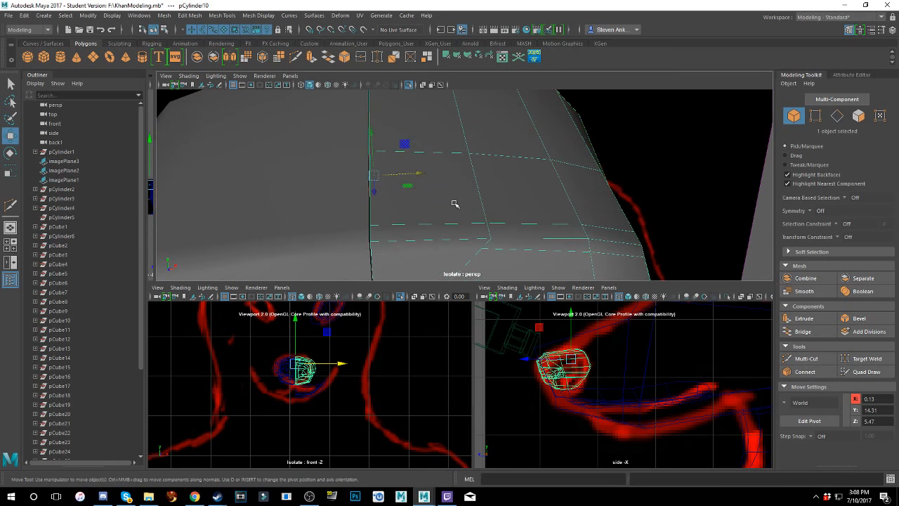
middle_click_drag(441, 181, 463, 145, "alt")
right_click_drag(464, 144, 482, 197, "alt")
left_click_drag(423, 141, 426, 170)
- Add the original half to the selection, combine the two halves, and deselect the mesh in object mode
middle_click_drag(426, 171, 430, 206, "alt")
right_click_drag(431, 207, 340, 216, "alt")
left_click(389, 213, "shift")
left_click(804, 278)
right_click_drag(638, 233, 480, 215, "alt")
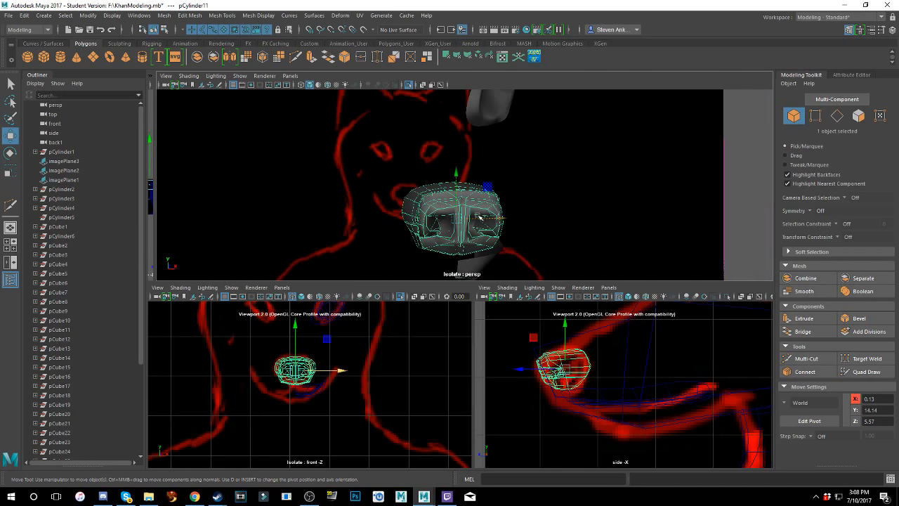
right_click_drag(530, 202, 599, 191)
left_click(753, 173)
- Examine the top and centre seam of the combined nose in plain and smoothed display
right_click_drag(464, 211, 550, 213, "alt")
right_click_drag(442, 193, 515, 188, "alt")
left_click_drag(515, 188, 517, 215, "alt")
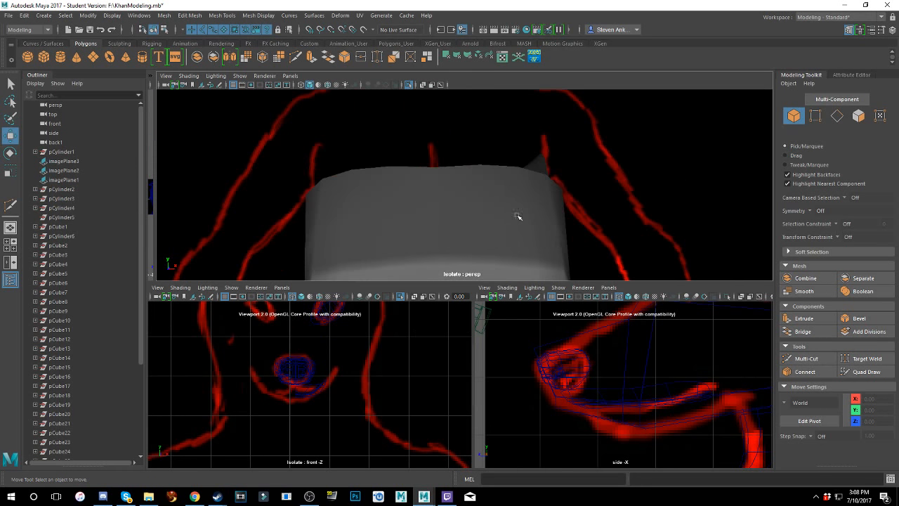
middle_click_drag(517, 215, 528, 137, "alt")
right_click_drag(528, 138, 521, 141, "alt")
left_click(492, 152)
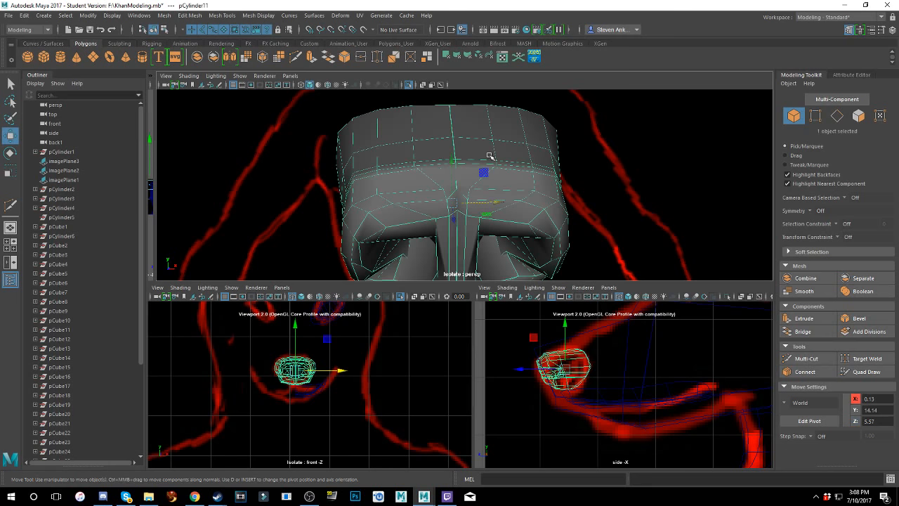
scroll(487, 156, "down", 5)
left_click(757, 215)
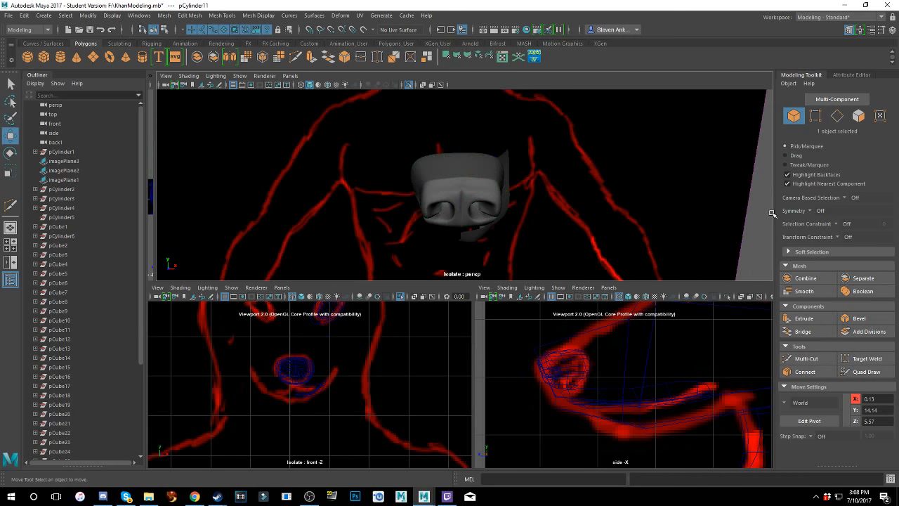
scroll(491, 159, "up", 8)
left_click_drag(491, 159, 490, 132, "alt")
scroll(485, 156, "down", 4)
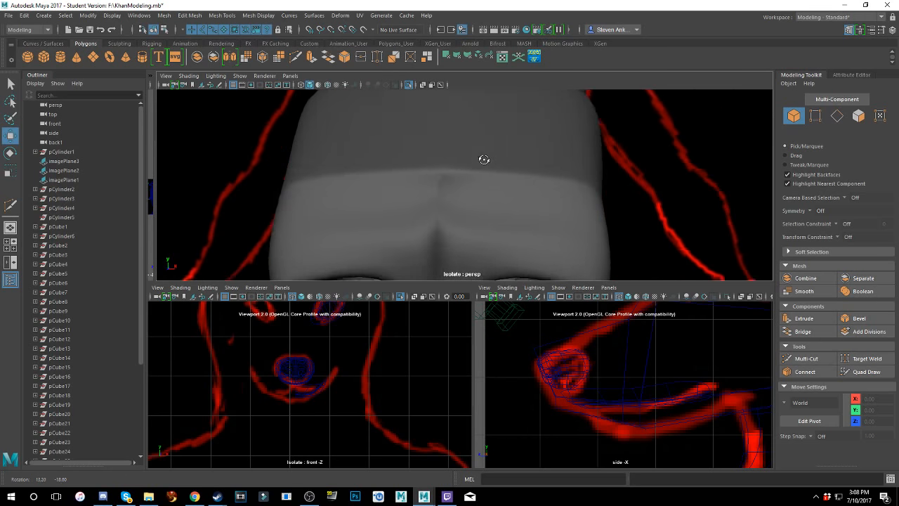
scroll(467, 157, "up", 3)
- Undo the smoothed display and the second combine of the nose halves
left_click(465, 163)
key("ctrl+z")
key("ctrl+z")
key("ctrl+z")
key("ctrl+z")
key("ctrl+z")
key("ctrl+z")
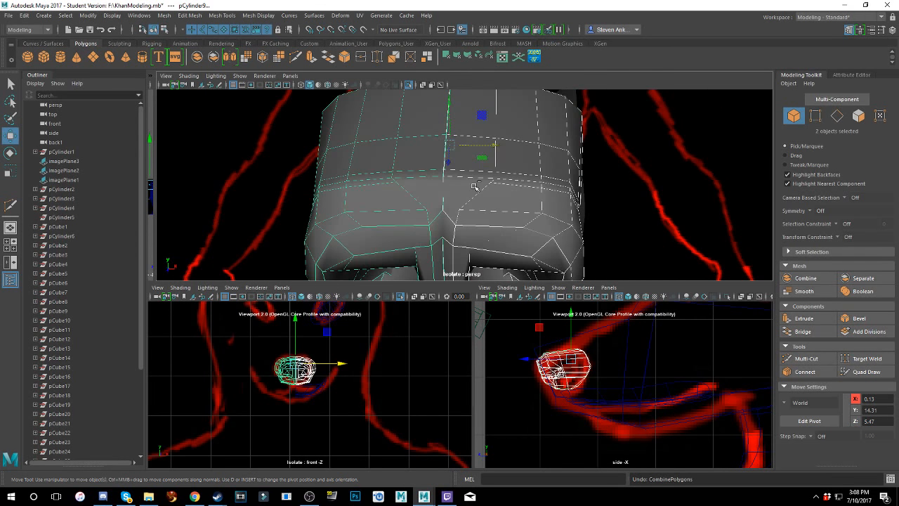
- Move the mirrored half along X to 0.14, leaving a narrow centre gap, and combine it with the original half
left_click(488, 164, "shift")
left_click_drag(476, 146, 479, 147)
scroll(477, 150, "up", 2)
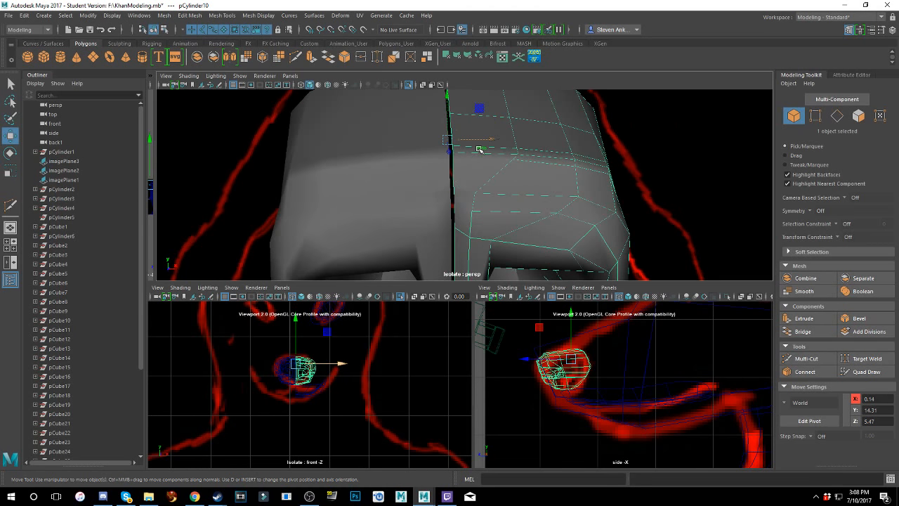
left_click(415, 147, "shift")
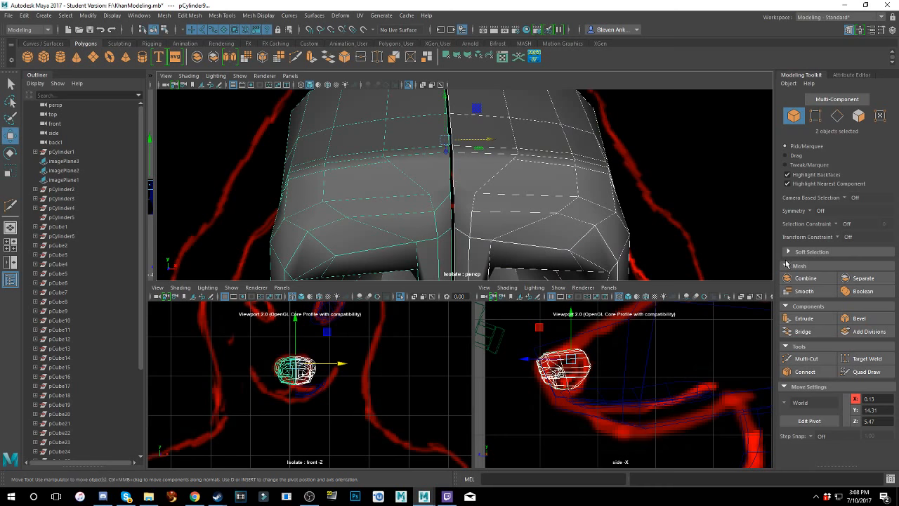
left_click(800, 277)
- Select the border edges on both sides of the nose's centre gap in edge mode
right_click(462, 151)
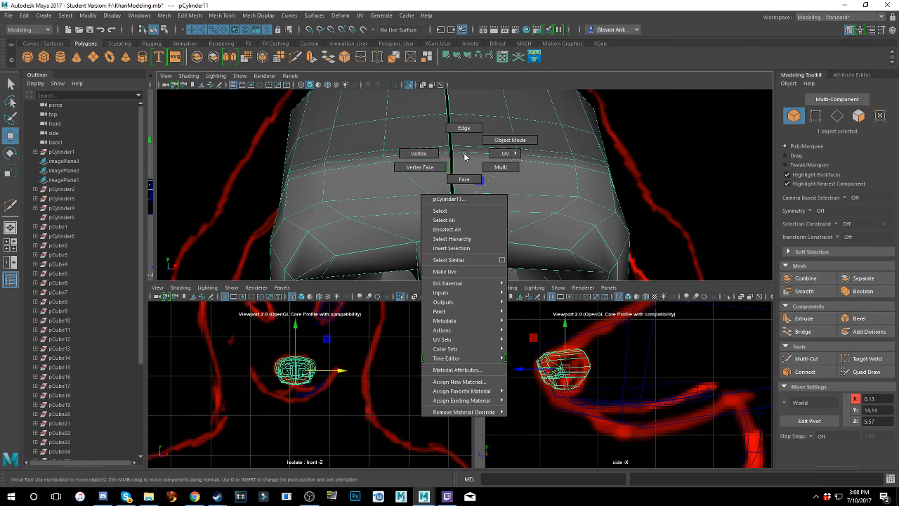
left_click(454, 146)
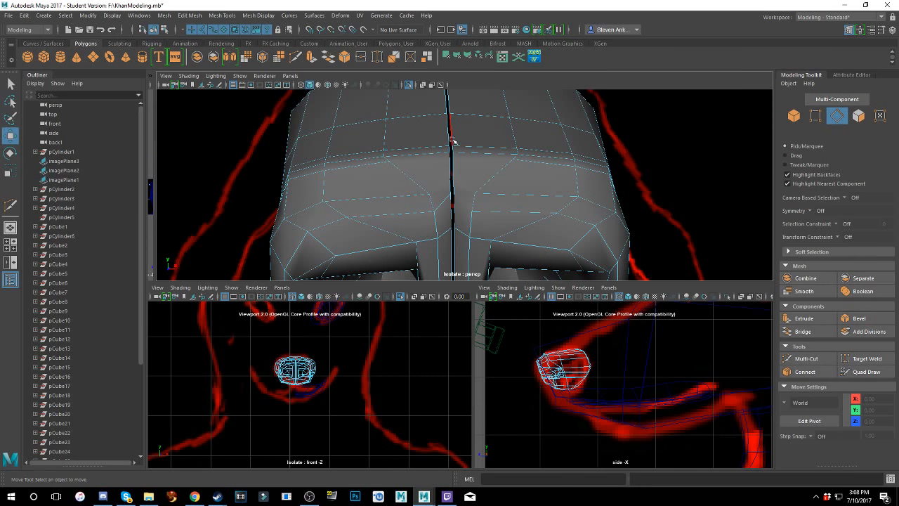
left_click(453, 140)
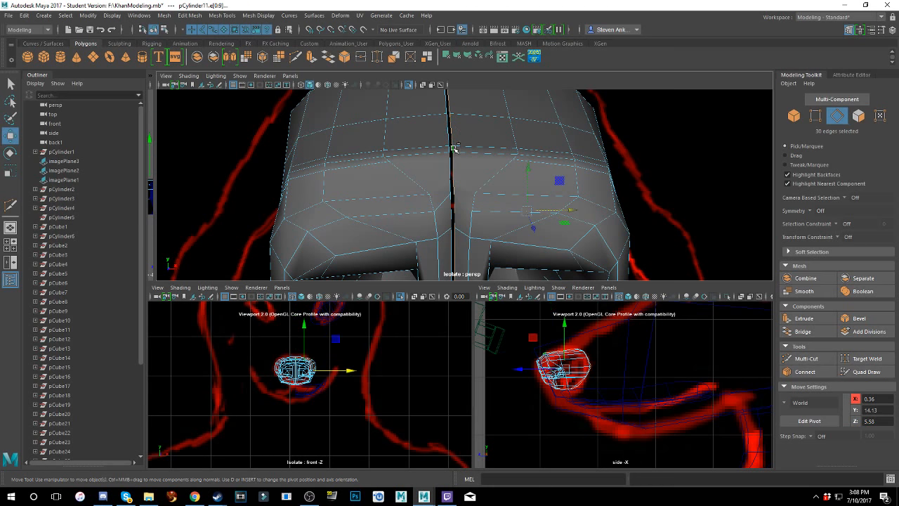
double_click(453, 146)
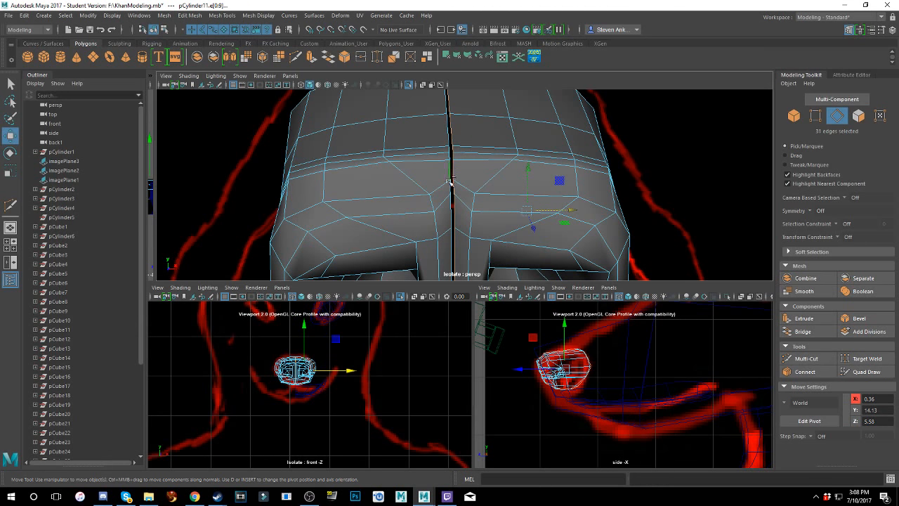
- Try bridging the selected border edges, check the nose's open back, and undo the bridge
left_click(803, 330)
scroll(456, 168, "down", 4)
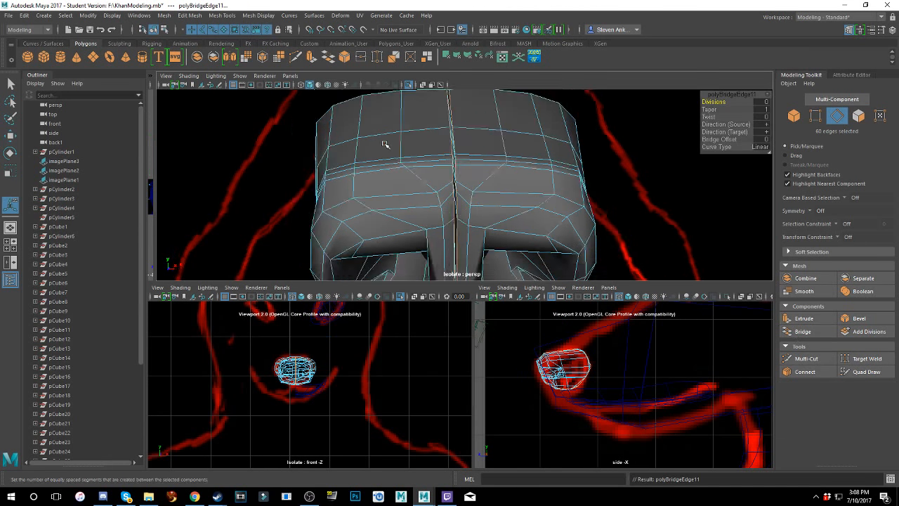
left_click_drag(481, 177, 652, 166, "alt")
mouse_move(516, 153)
left_mouse_down("alt")
mouse_move(529, 125)
mouse_move(523, 148)
left_mouse_up("alt")
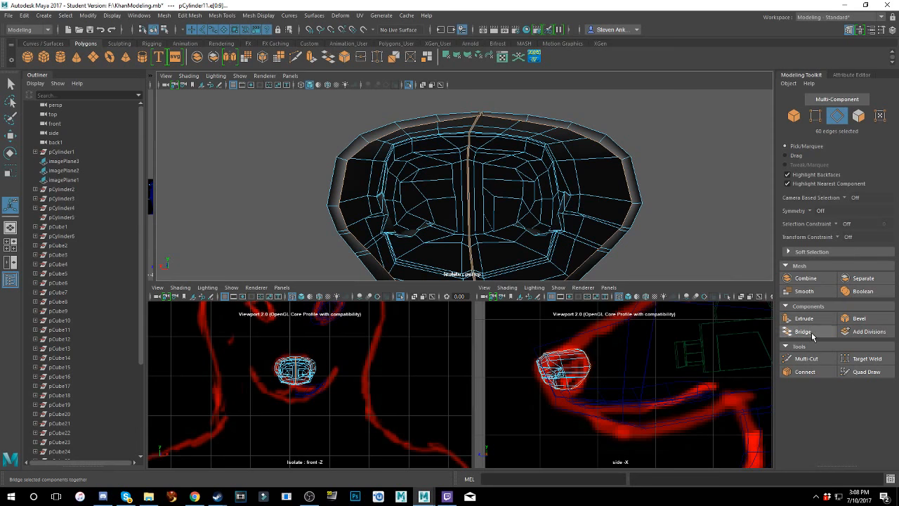
left_click(803, 330)
left_click_drag(431, 137, 431, 167, "alt")
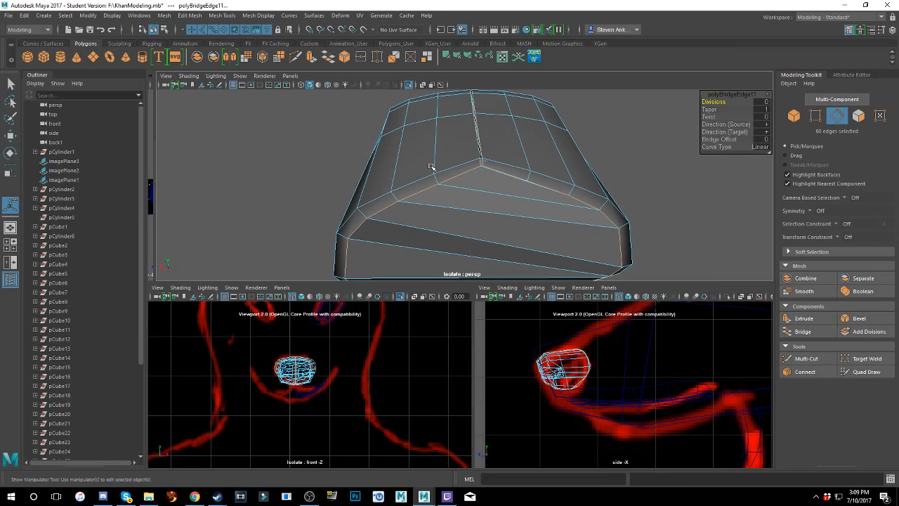
left_click_drag(506, 170, 516, 126, "alt")
key("ctrl+z")
- Try changing the edge selection inside the nose, and restore the selection of both halves' border edges
double_click(484, 197)
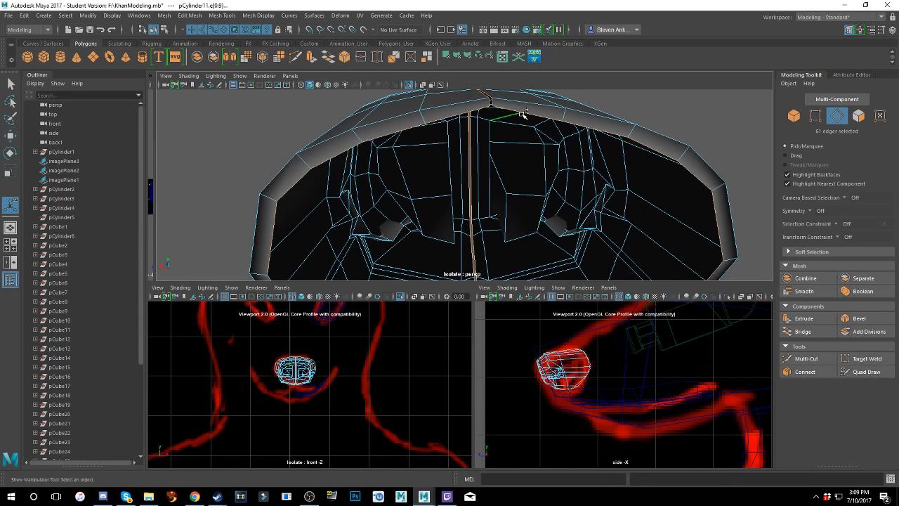
key("ctrl+z")
key("ctrl+z")
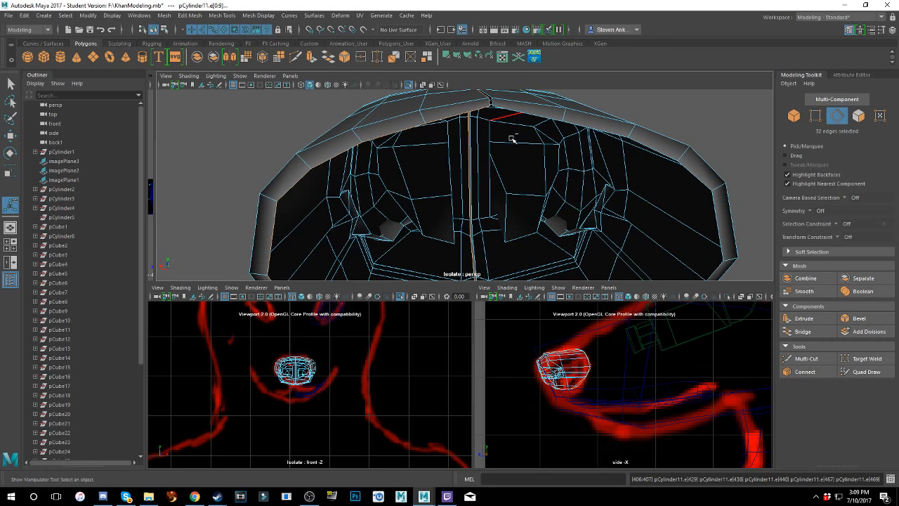
key("ctrl+z")
key("shift+z")
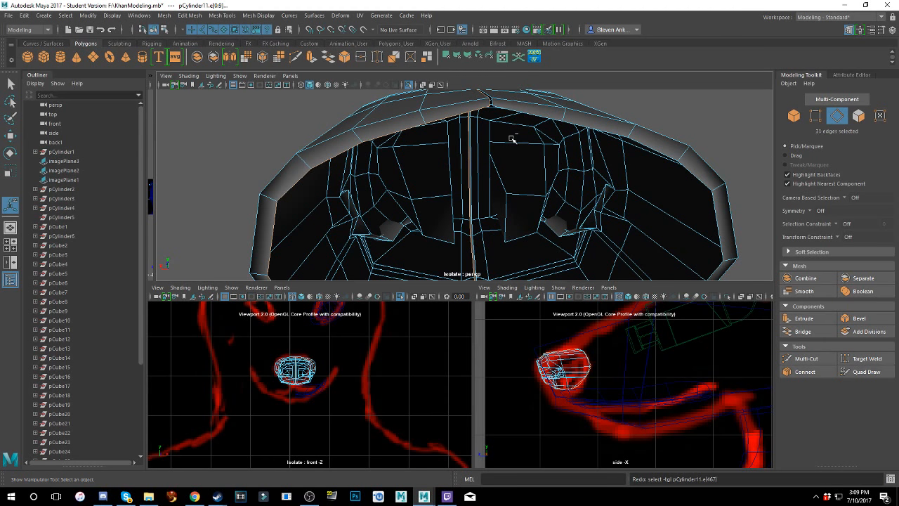
key("shift+z")
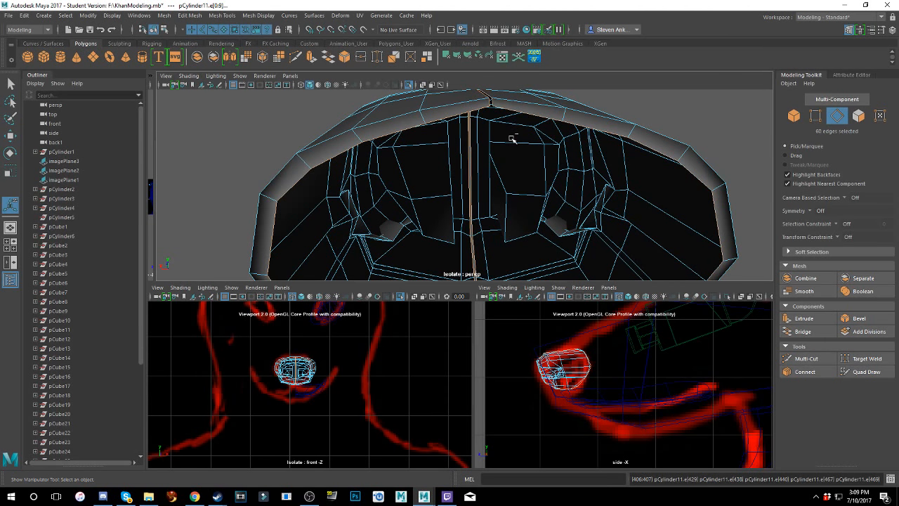
- Deselect the border edges of the nose's open back, keeping the edges along the centre gap selected
left_click(525, 111, "shift")
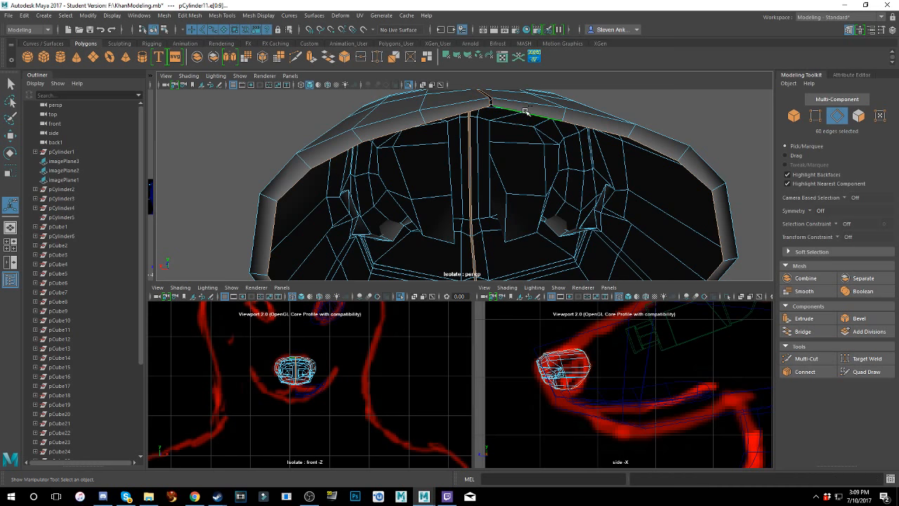
left_click(453, 114, "shift")
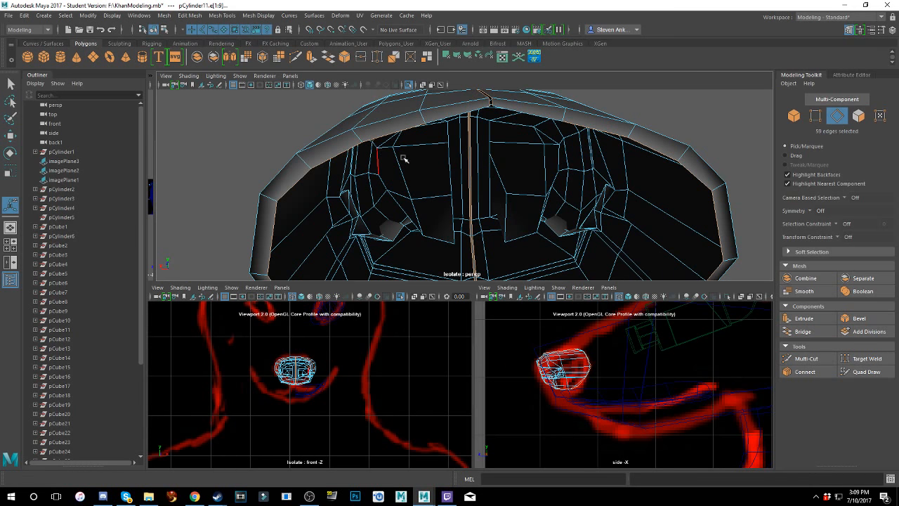
left_click_drag(401, 150, 395, 148, "alt")
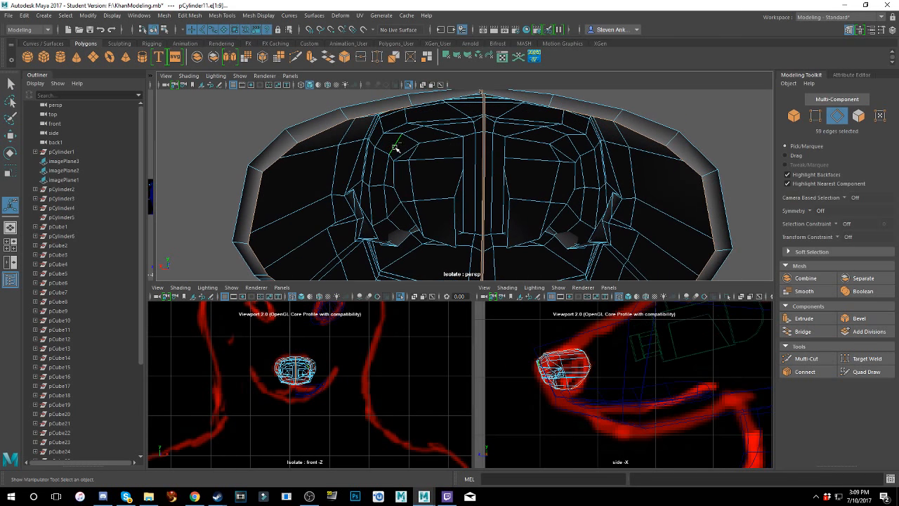
left_click(385, 110, "shift")
left_click_drag(432, 120, 616, 120, "alt")
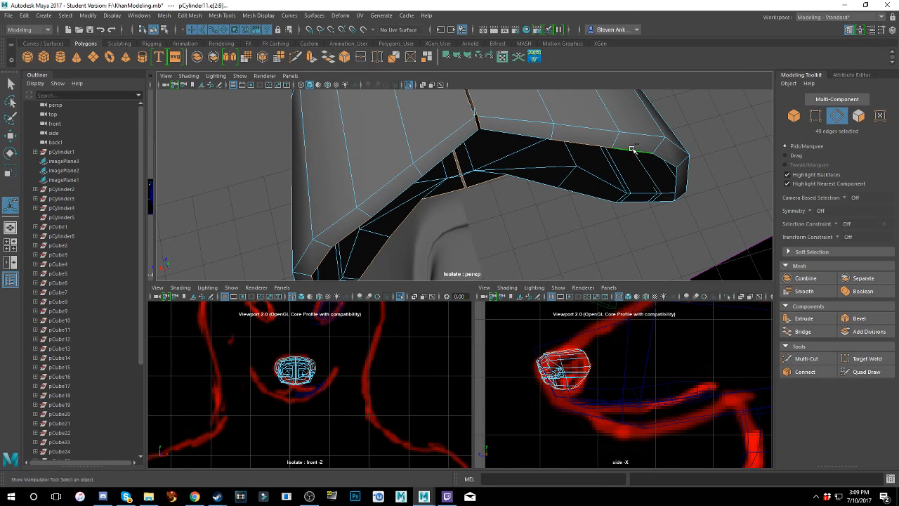
left_click(584, 142, "ctrl")
left_click_drag(566, 160, 464, 139, "alt")
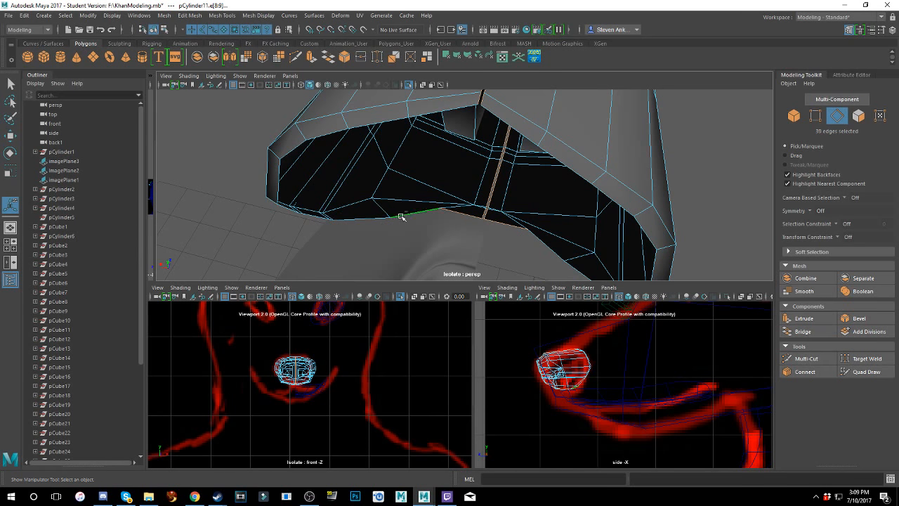
- Bridge the selected edges across the nose's centre gap and preview the nose smoothed in object mode
left_click_drag(450, 215, 479, 133, "alt")
scroll(507, 211, "down", 3)
left_click(799, 334)
right_click(479, 134)
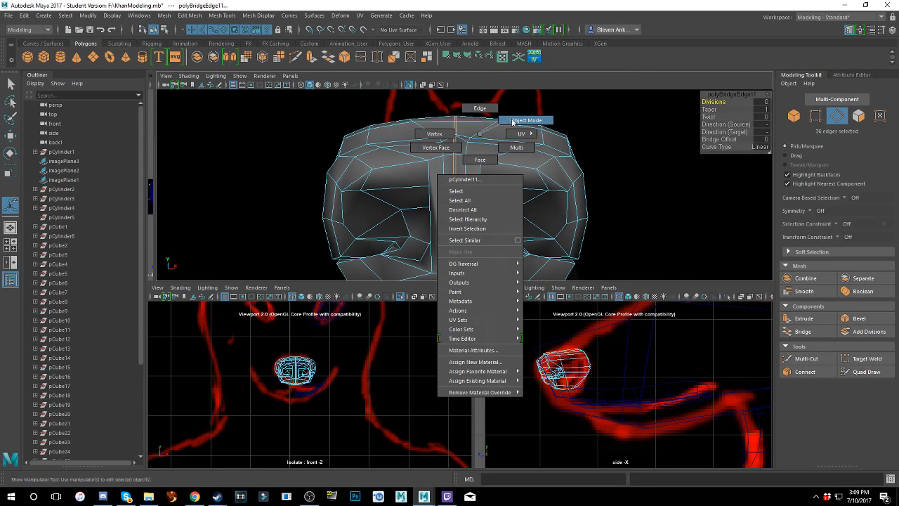
right_click_drag(511, 123, 512, 120)
scroll(512, 170, "down", 3)
key("3")
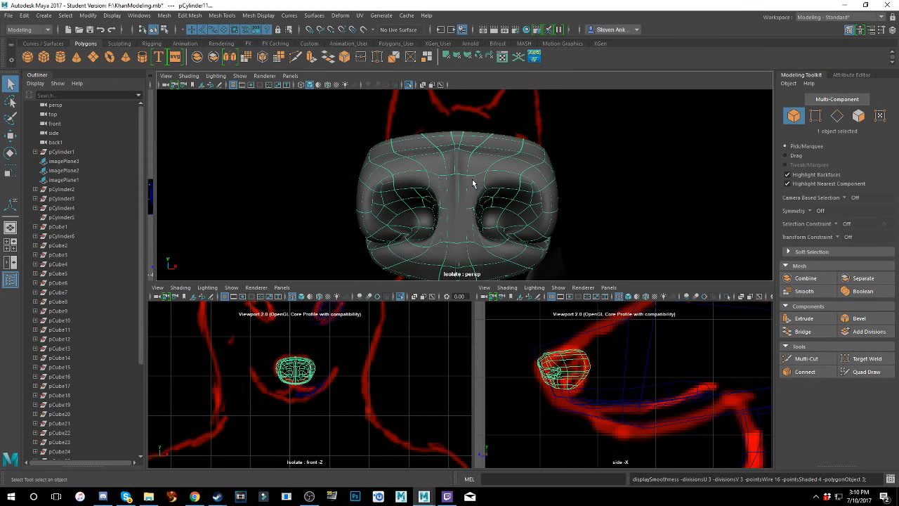
- Examine the smoothed nose's centre seam, nostrils, sides and overall shape against the reference sketches
scroll(481, 151, "up", 6)
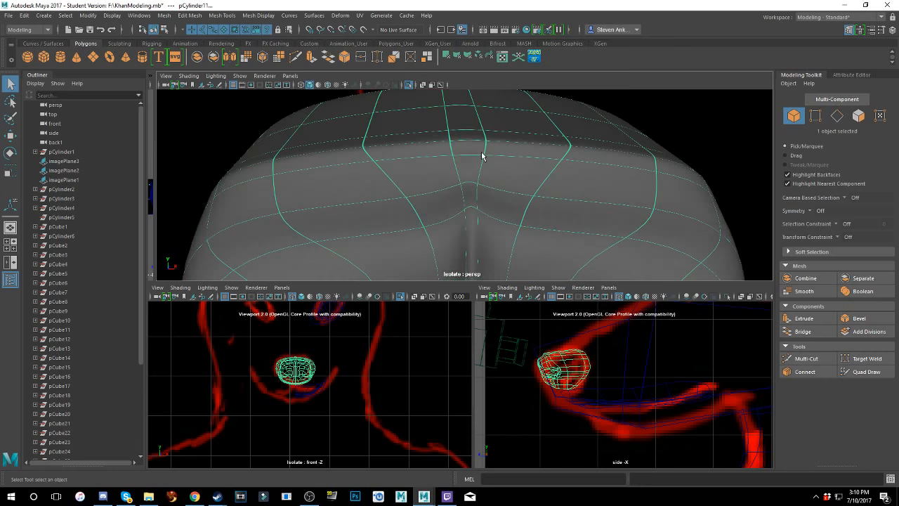
left_click_drag(482, 155, 535, 174, "alt")
scroll(480, 270, "down", 5)
right_click_drag(488, 160, 487, 160)
left_click_drag(487, 160, 518, 169, "alt")
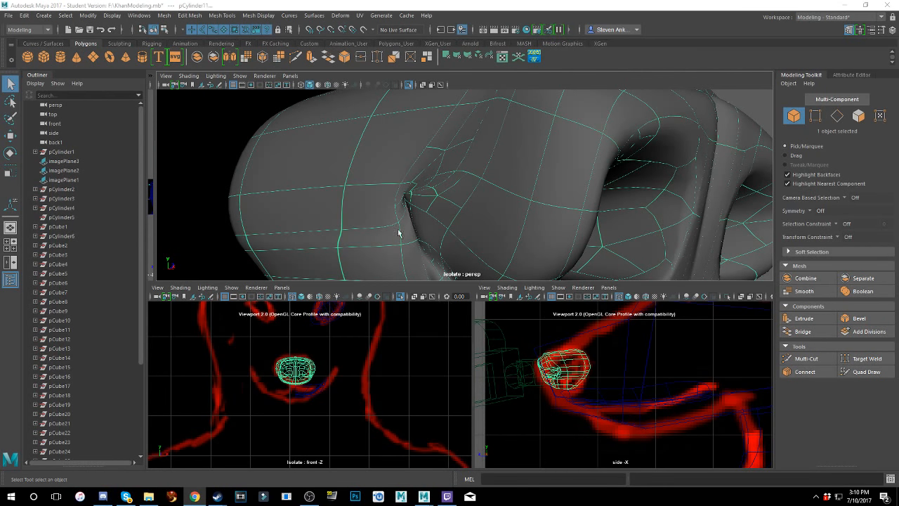
left_click_drag(401, 234, 392, 195, "alt")
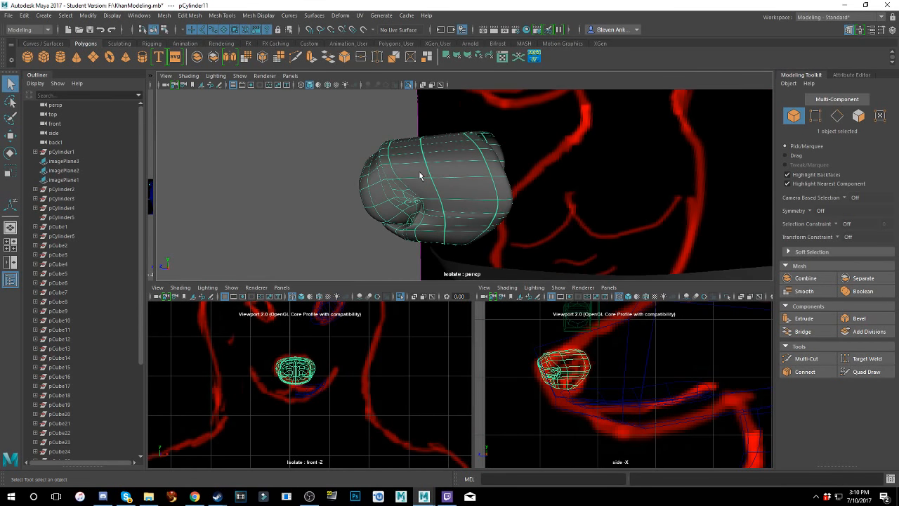
scroll(432, 179, "down", 6)
left_click_drag(434, 178, 467, 172, "alt")
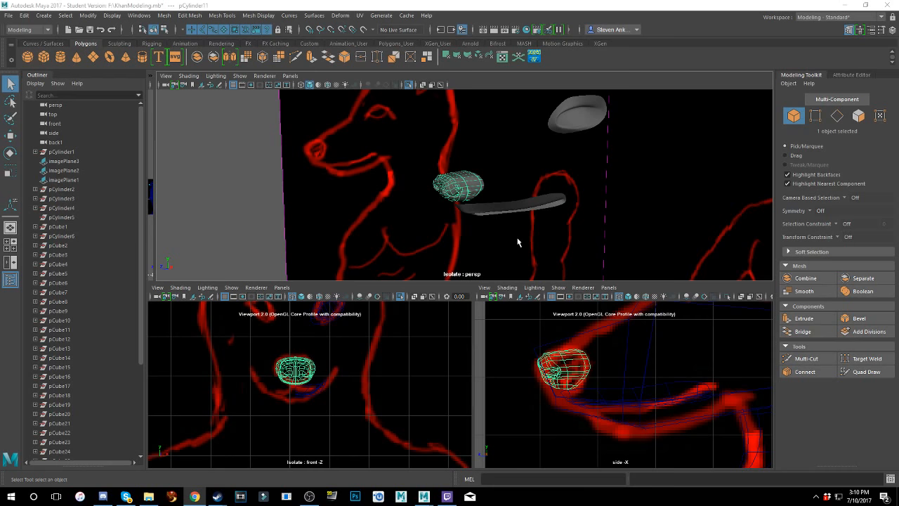
scroll(505, 184, "up", 5)
scroll(497, 188, "down", 3)
left_click(235, 181)
left_click_drag(235, 181, 506, 192, "alt")
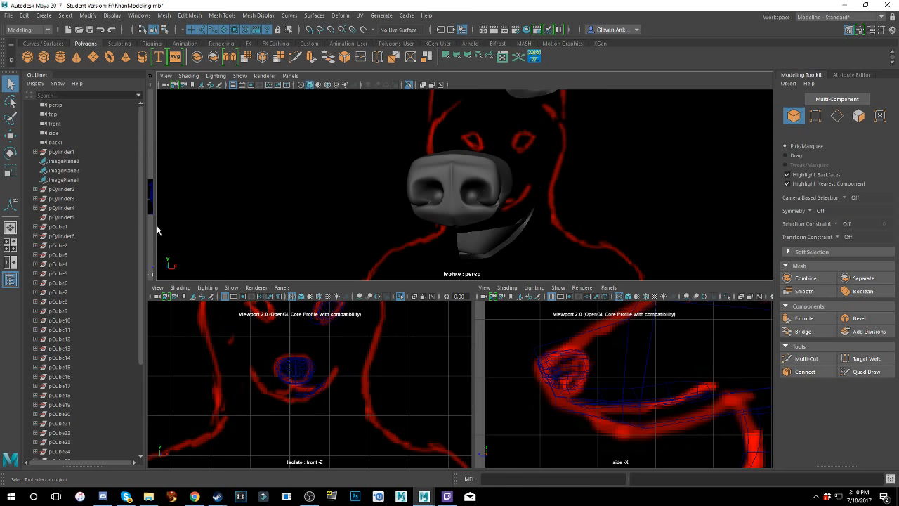
scroll(104, 281, "down", 5)
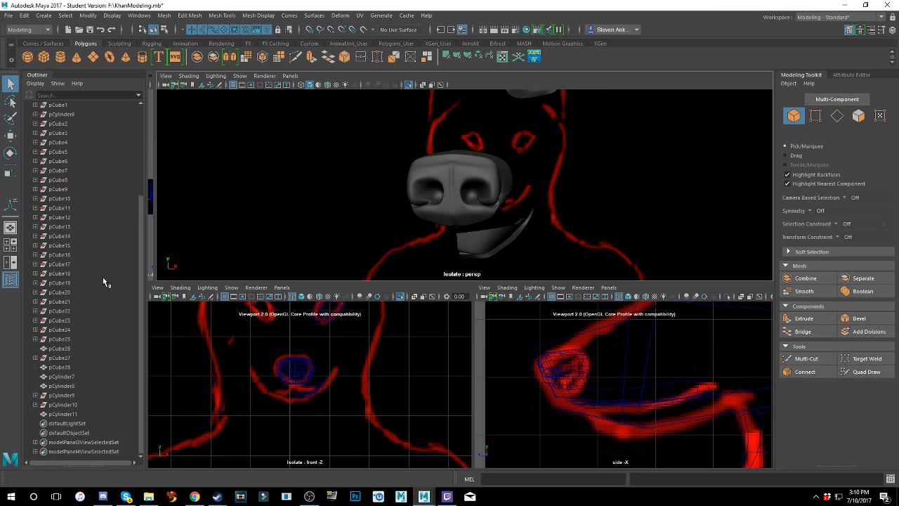
left_click(428, 183)
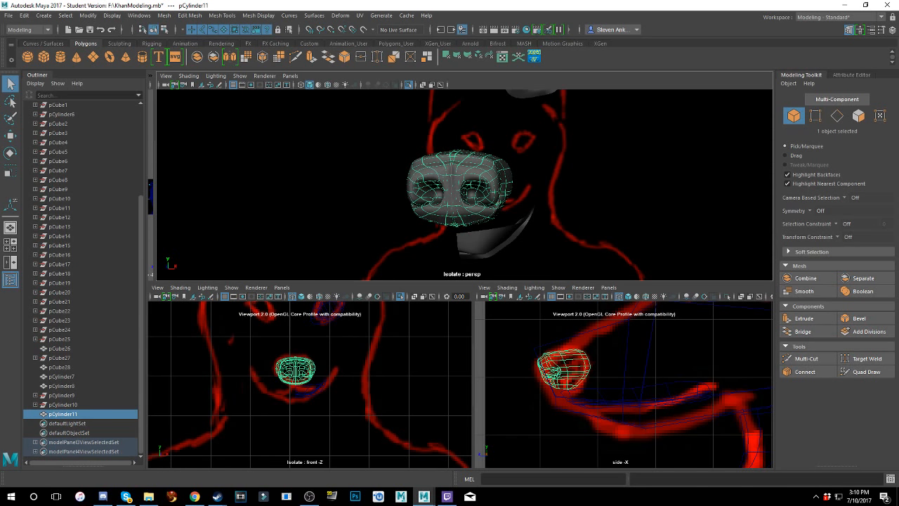
key("alt+Tab")
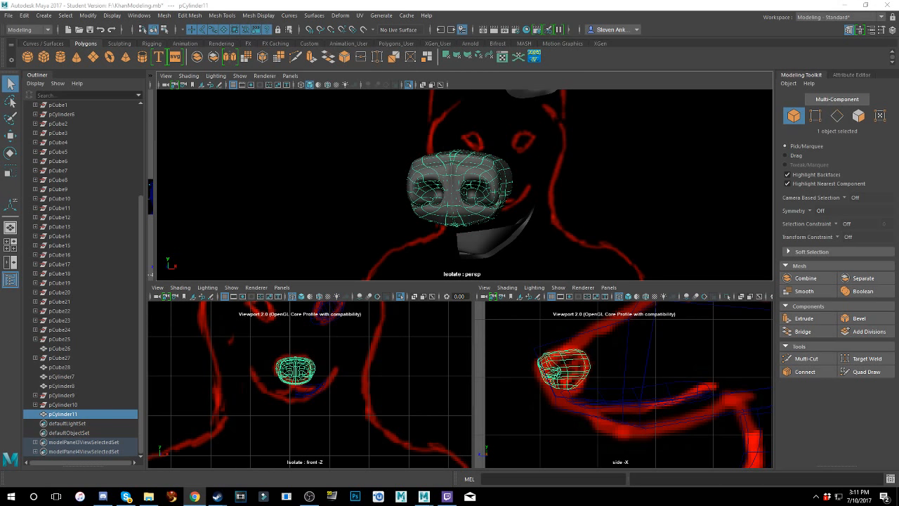
- Try mirroring the lower jaw half to the other side with Duplicate Special
left_click_drag(525, 150, 528, 152, "alt")
left_click(486, 242)
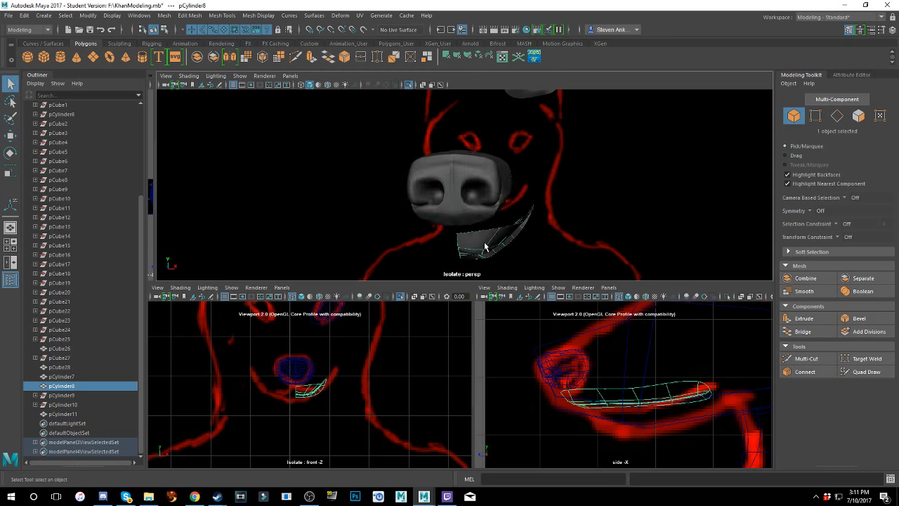
scroll(487, 242, "down", 4)
left_click_drag(524, 243, 487, 217, "alt")
left_click_drag(562, 184, 552, 168, "alt")
scroll(492, 202, "up", 5)
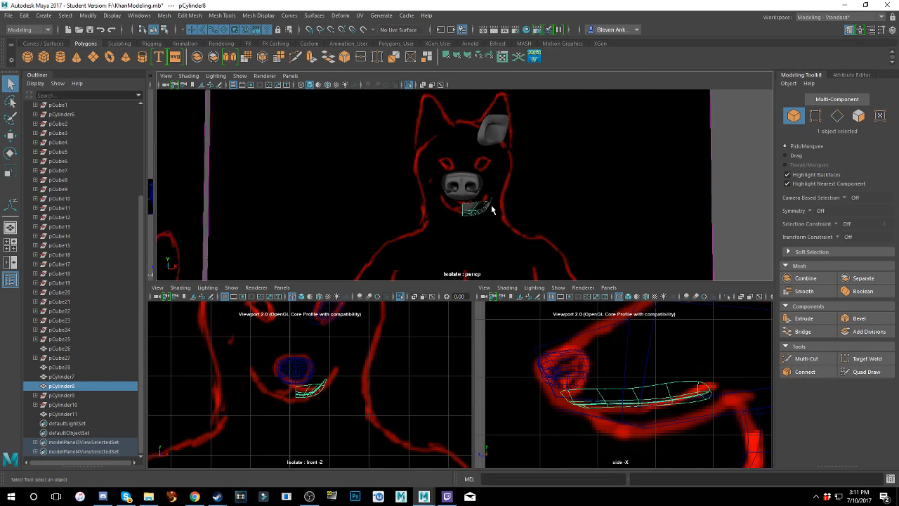
left_click(24, 14)
left_click(56, 161)
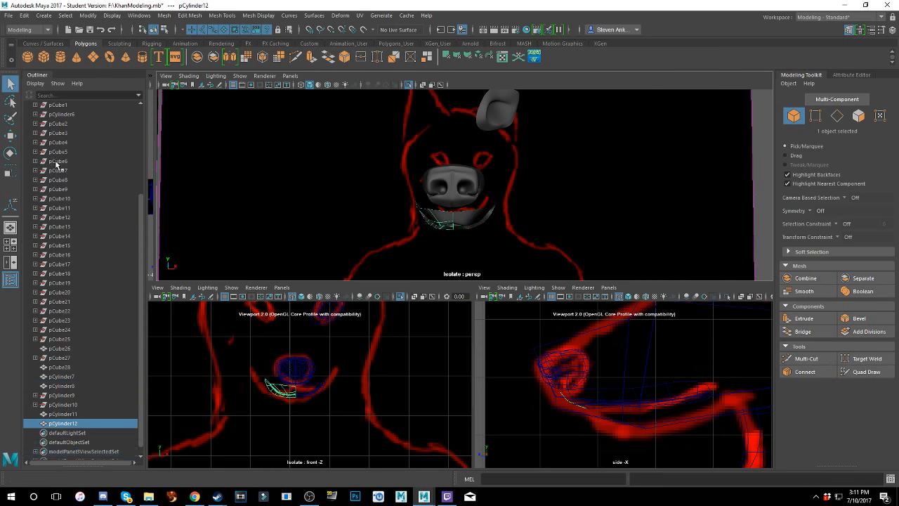
- Try combining the original and mirrored jaw halves into one mesh and check the centre seam
scroll(505, 191, "up", 2)
middle_click_drag(512, 191, 523, 119, "alt")
scroll(488, 182, "up", 4)
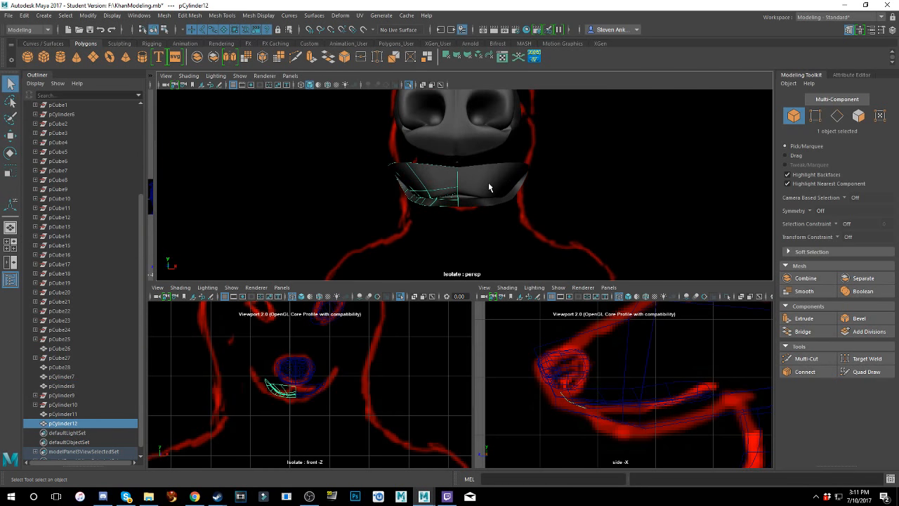
left_click(485, 182, "shift")
key("f")
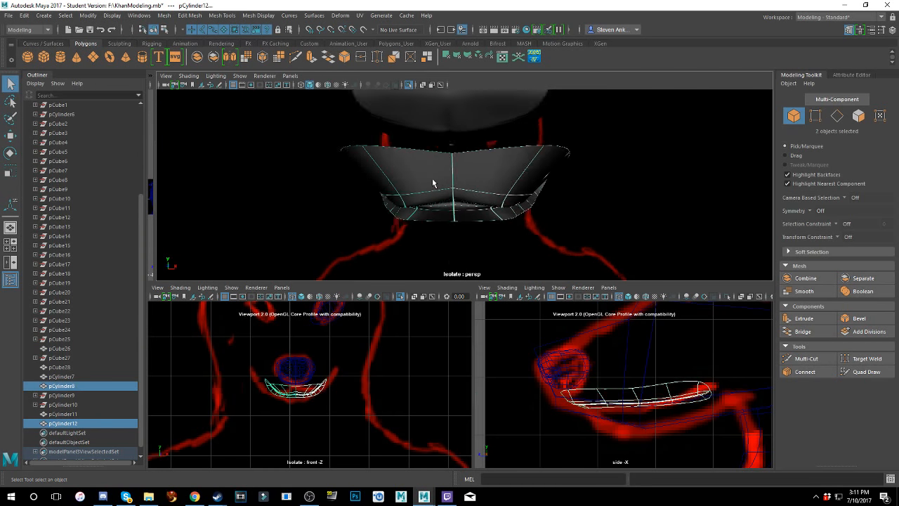
left_click(814, 283)
right_click_drag(469, 202, 507, 175)
left_click(627, 210)
scroll(568, 195, "up", 4)
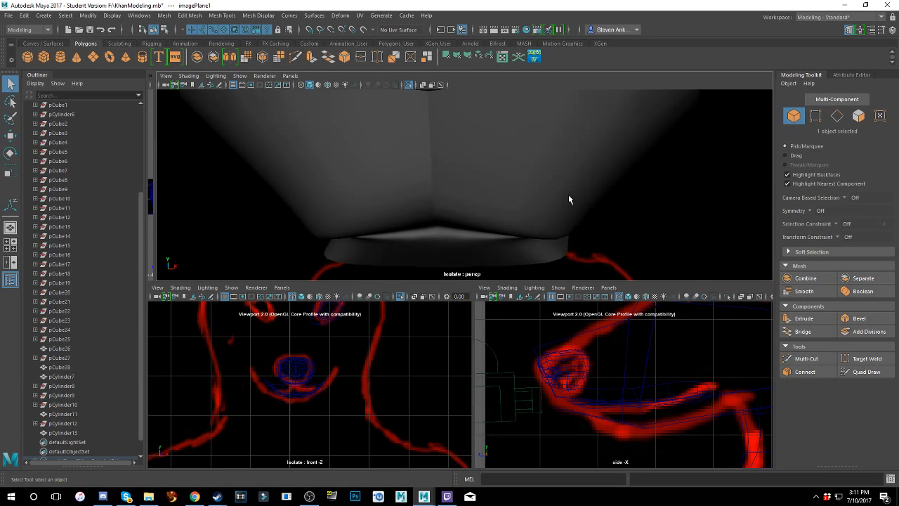
- Try mirroring the eye socket piece with Duplicate Special
scroll(568, 195, "down", 2)
mouse_move(568, 194)
left_mouse_down("alt")
mouse_move(538, 151)
mouse_move(562, 193)
mouse_move(589, 197)
mouse_move(521, 152)
left_mouse_up("alt")
scroll(556, 184, "down", 5)
scroll(556, 184, "down", 1)
middle_click_drag(521, 152, 544, 260, "alt")
left_click(540, 176)
left_click(24, 14)
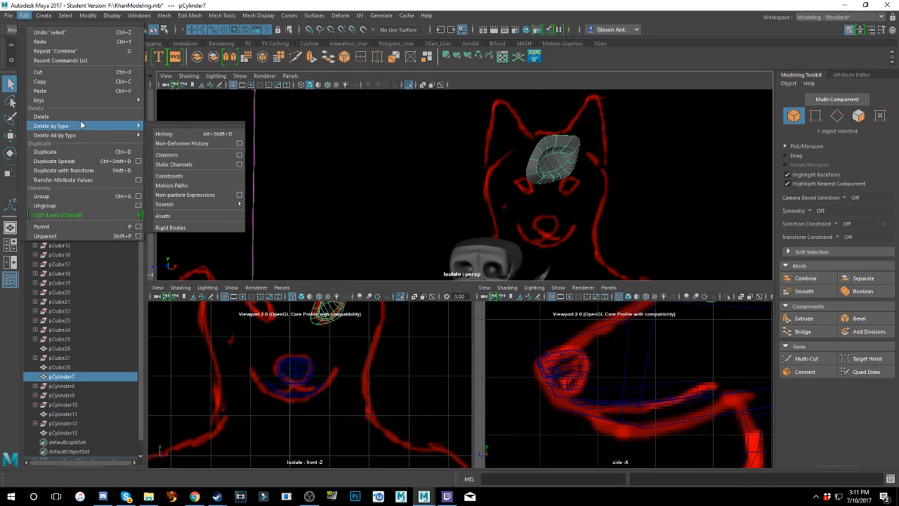
left_click(86, 161)
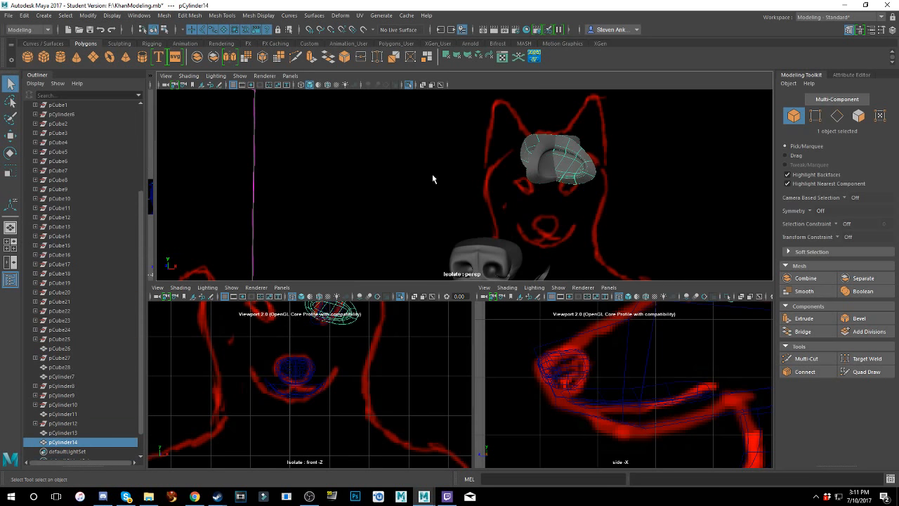
- Try duplicating the original eye socket piece again through the Duplicate Special options, and undo the duplications
left_click(532, 185)
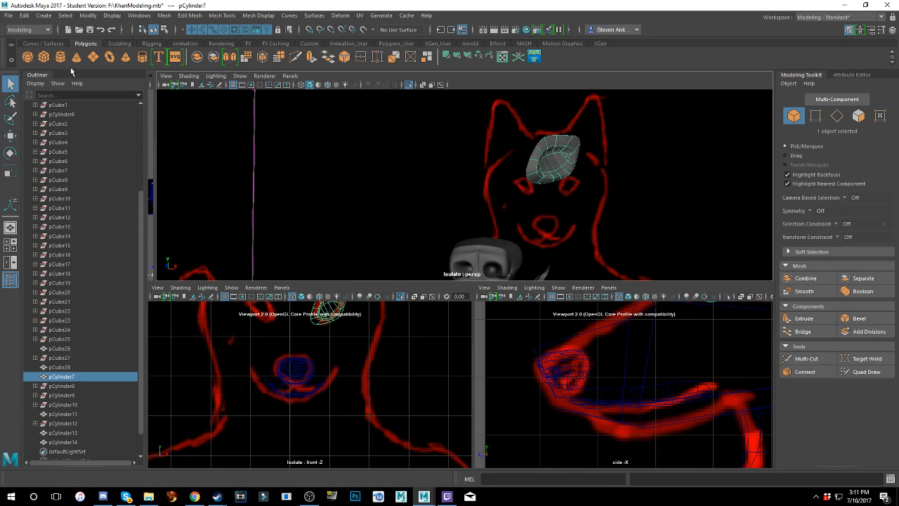
left_click(20, 18)
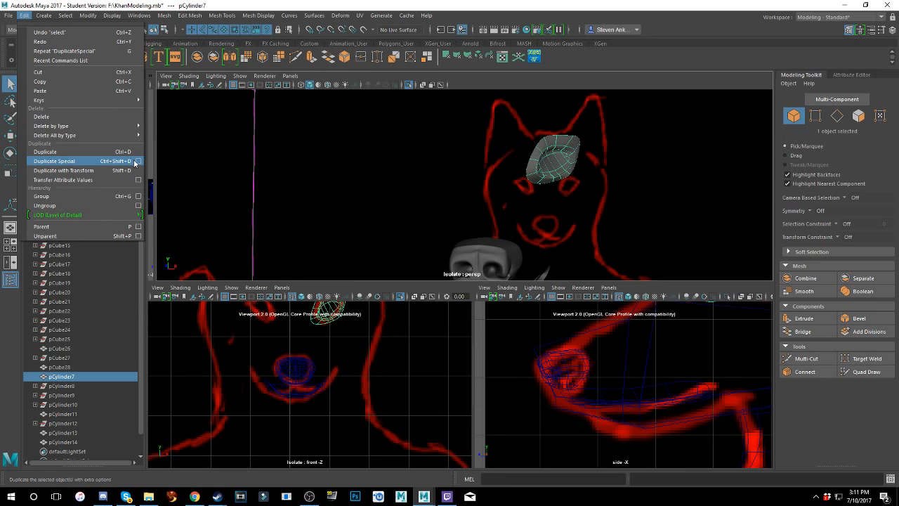
left_click(137, 162)
left_click(624, 318)
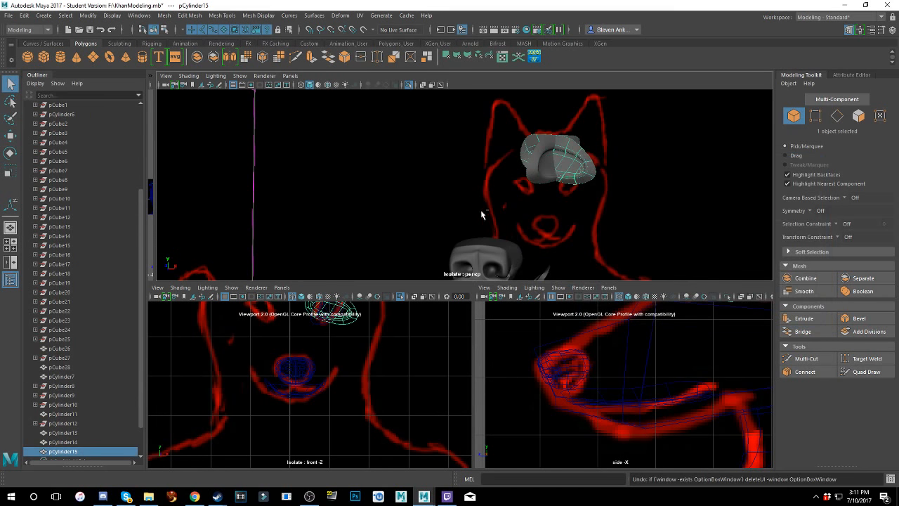
left_click_drag(398, 183, 489, 204, "alt")
key("ctrl+z")
key("ctrl+z")
key("ctrl+z")
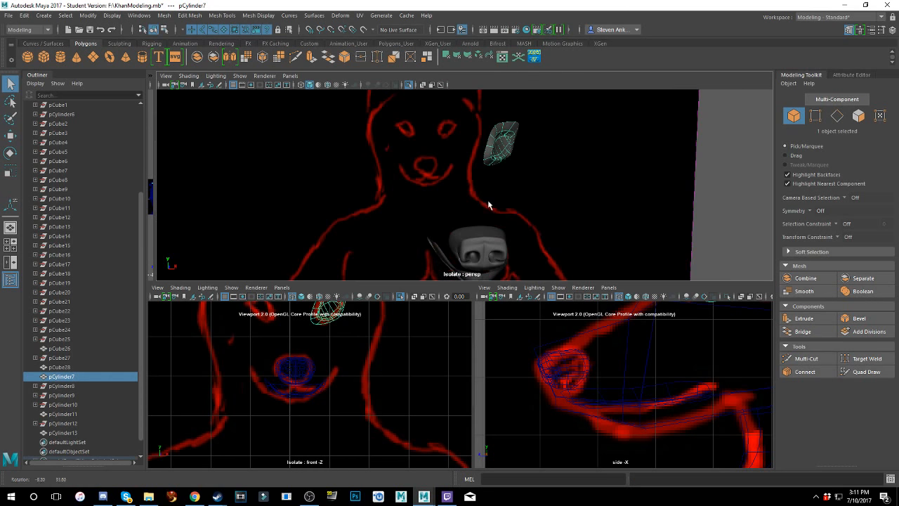
- Undo the combining of the jaw halves and delete the mirrored jaw copy
middle_click_drag(490, 204, 468, 109, "alt")
key("ctrl+z")
key("ctrl+z")
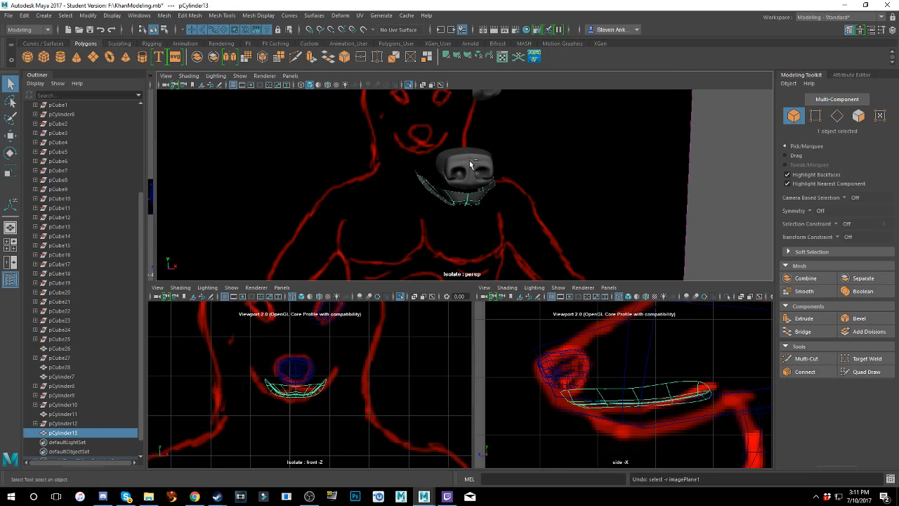
key("ctrl+z")
key("ctrl+z")
key("ctrl+z")
key("ctrl+z")
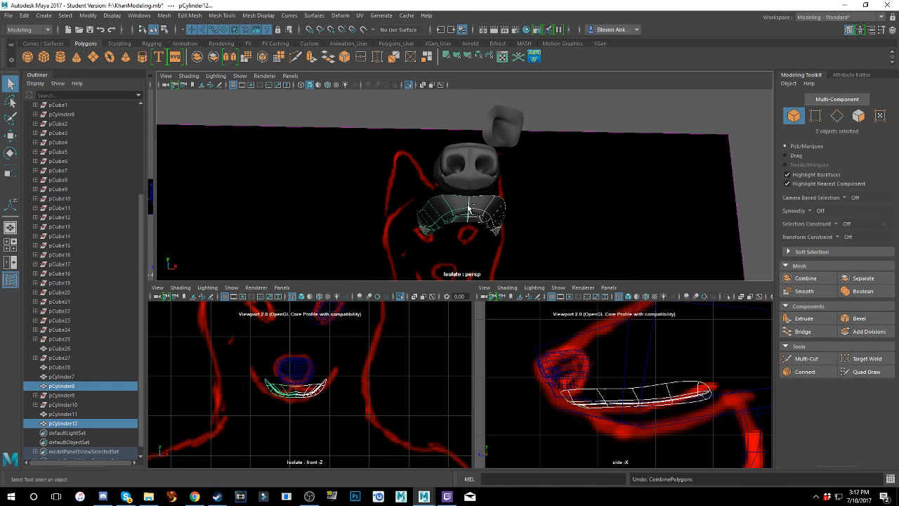
key("ctrl+z")
left_click(450, 213)
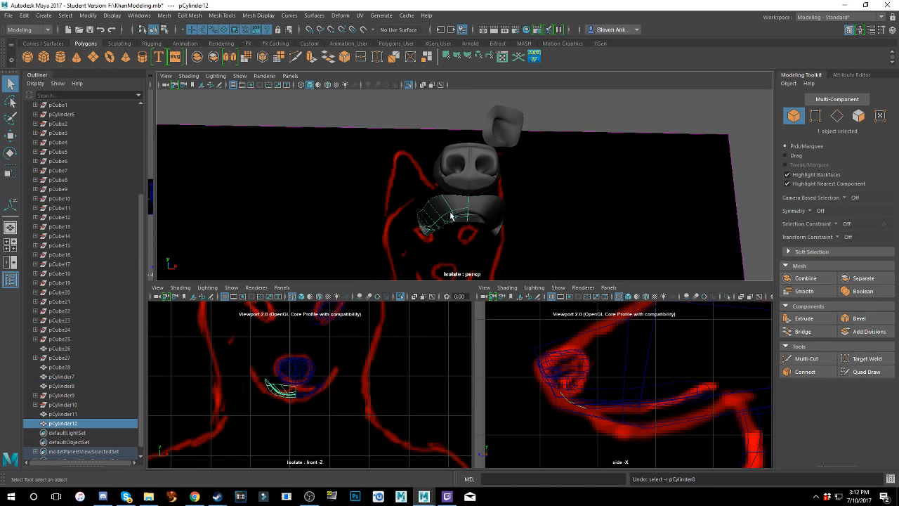
key("Delete")
- Mirror the remaining original jaw half to the other side with Duplicate Special
left_click(490, 215)
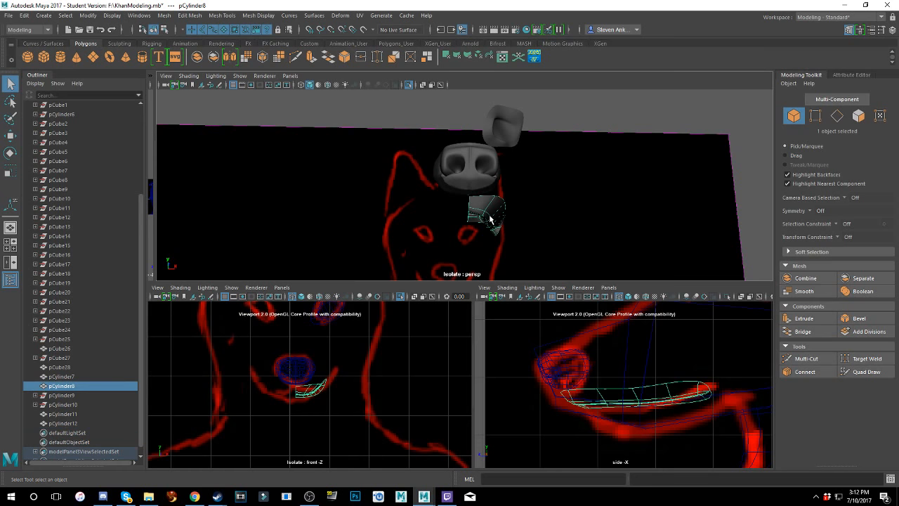
left_click(24, 15)
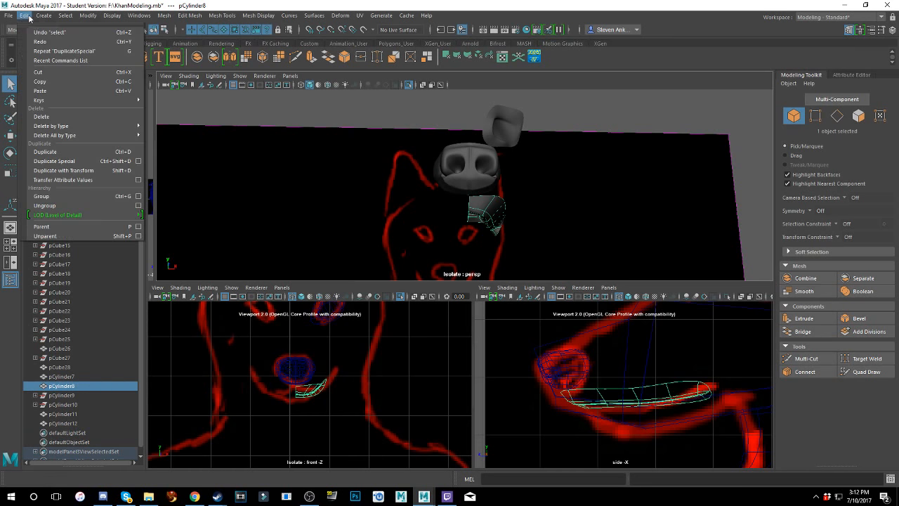
left_click(79, 164)
- Try combining the original and mirrored jaw halves into one mesh, and undo the combining
left_click_drag(479, 179, 489, 210, "alt")
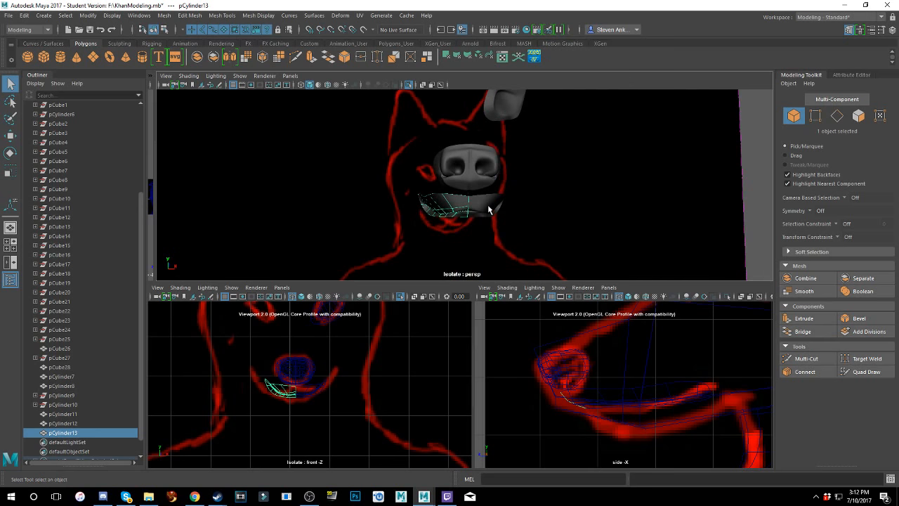
left_click(489, 210, "shift")
key("f")
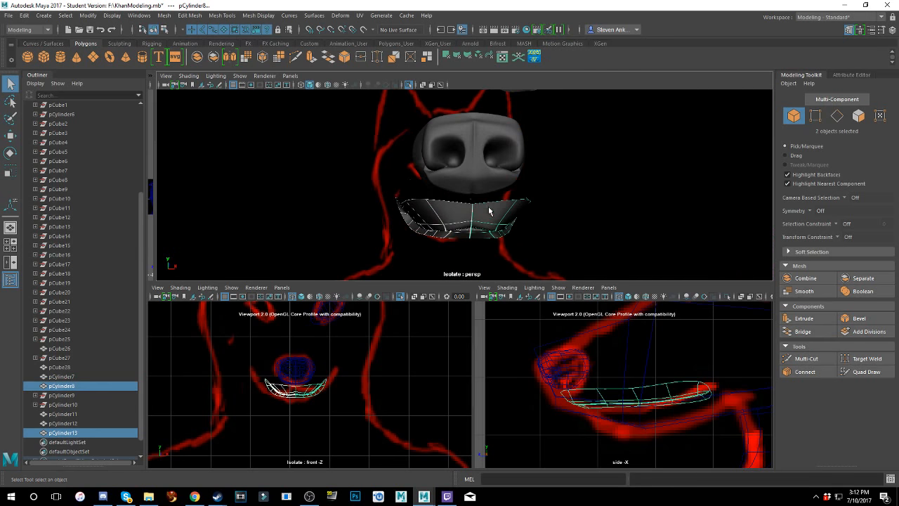
left_click(23, 16)
left_click(24, 16)
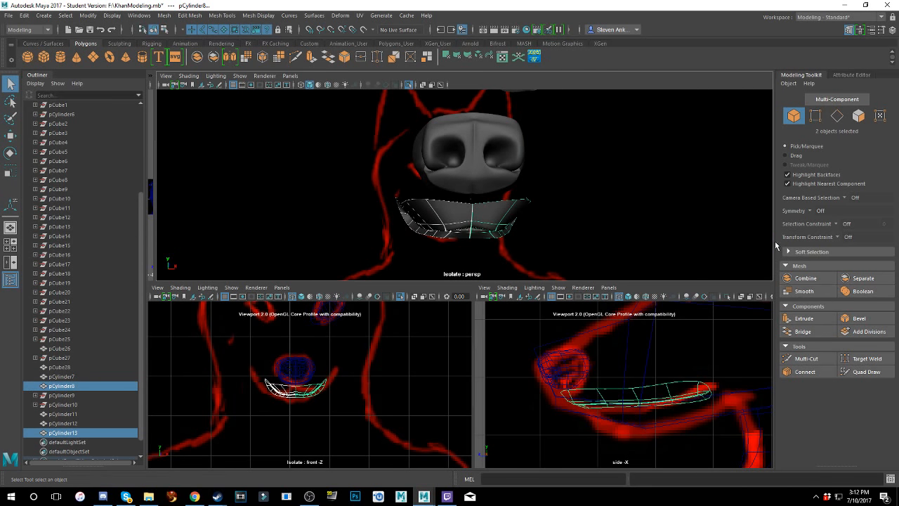
left_click(805, 278)
key("f")
scroll(510, 225, "down", 3)
scroll(513, 226, "up", 4)
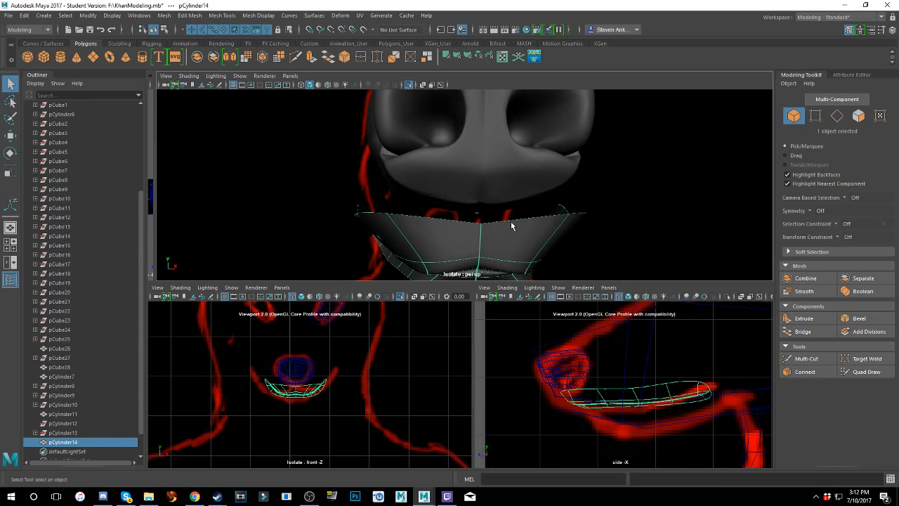
key("ctrl+z")
key("ctrl+z")
key("ctrl+z")
right_click_drag(519, 235, 448, 227, "alt")
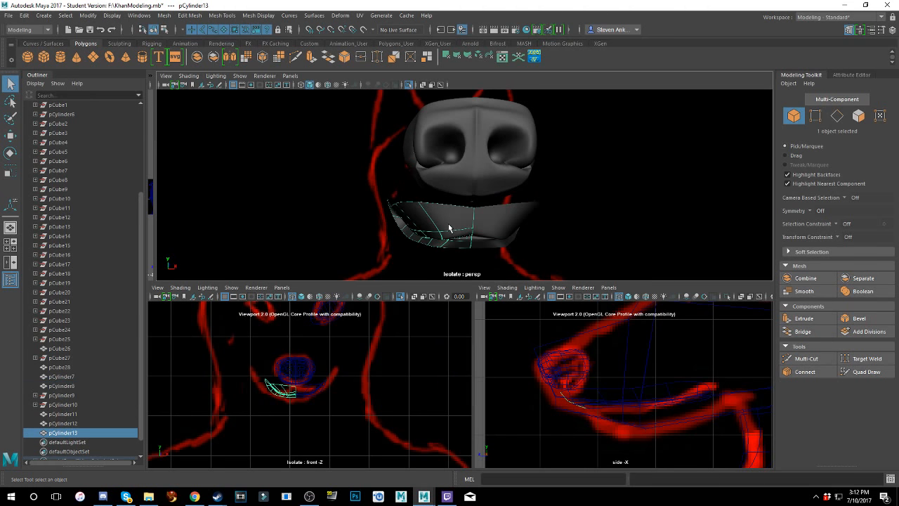
- Move the mirrored jaw half slightly sideways to leave a narrow centre gap, and combine it with the original half
key("w")
left_click_drag(500, 221, 518, 128)
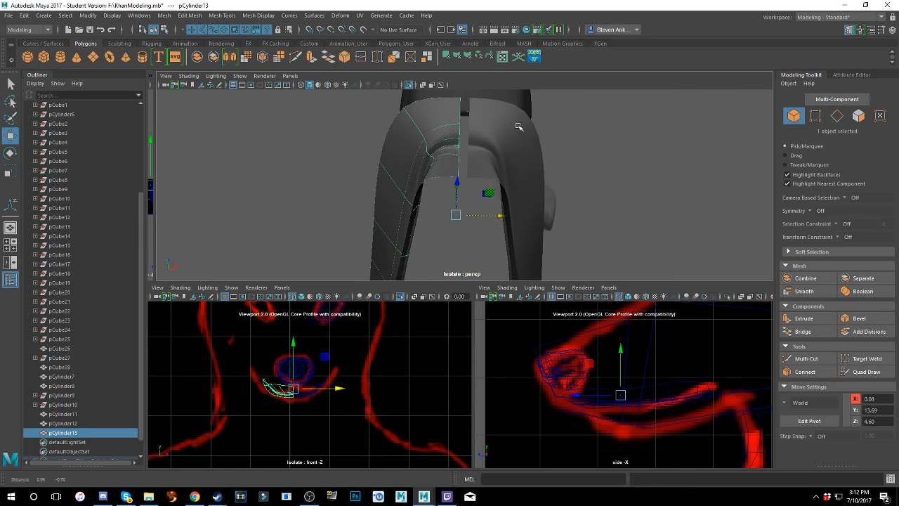
left_click(518, 137, "shift")
left_click(816, 321)
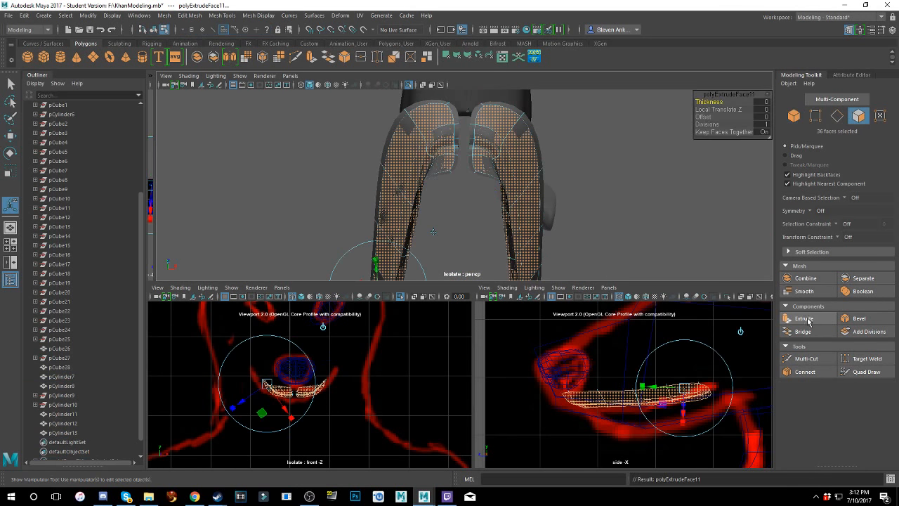
key("ctrl+z")
left_click(801, 278)
key("w")
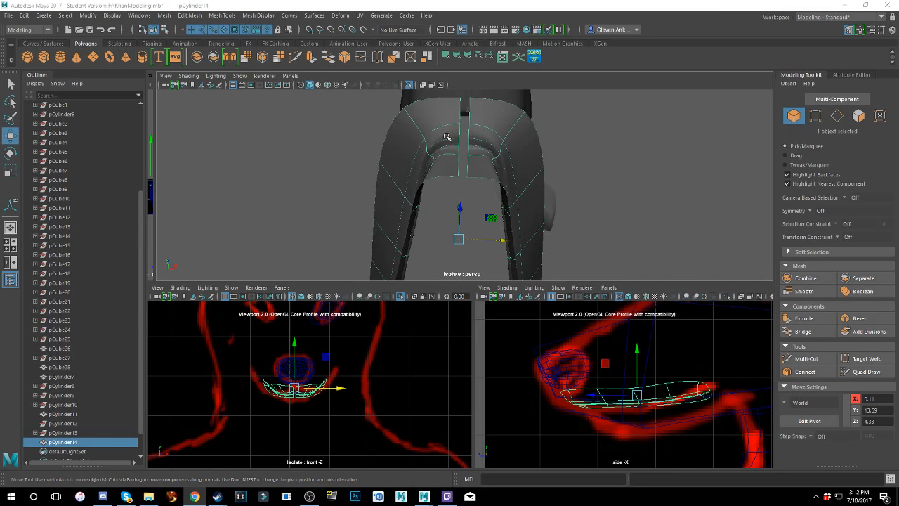
- Bridge the facing inner border edges of the two jaw halves to close the centre gap
left_click_drag(441, 132, 484, 166, "alt")
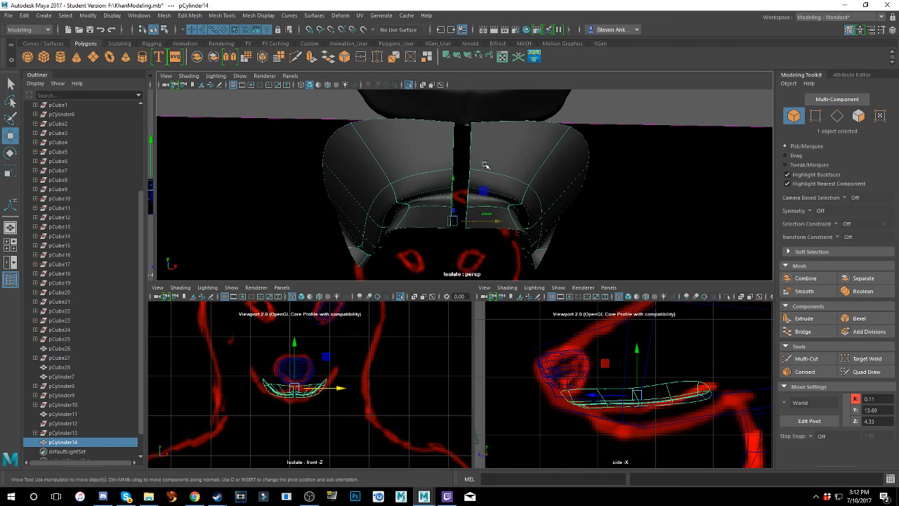
right_click(484, 167)
right_click_drag(484, 168, 484, 135)
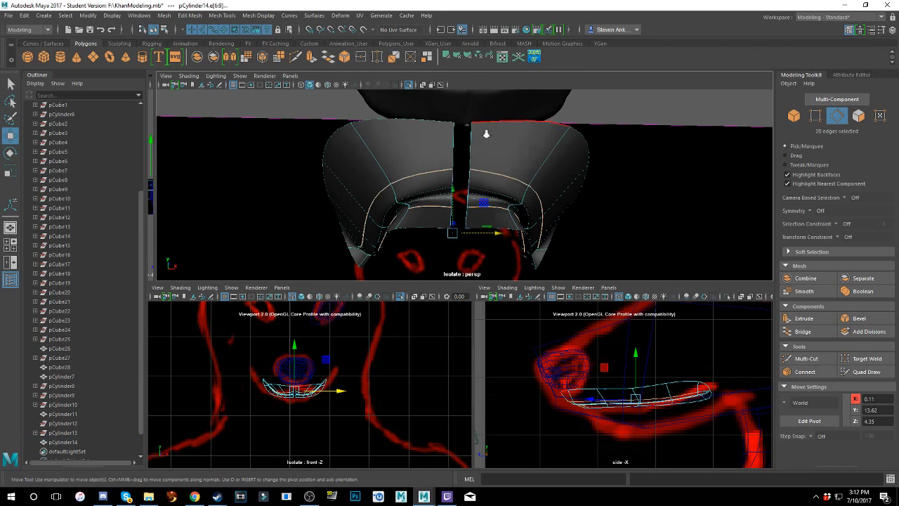
scroll(484, 134, "up", 3)
left_click(475, 136)
left_click(448, 131, "shift")
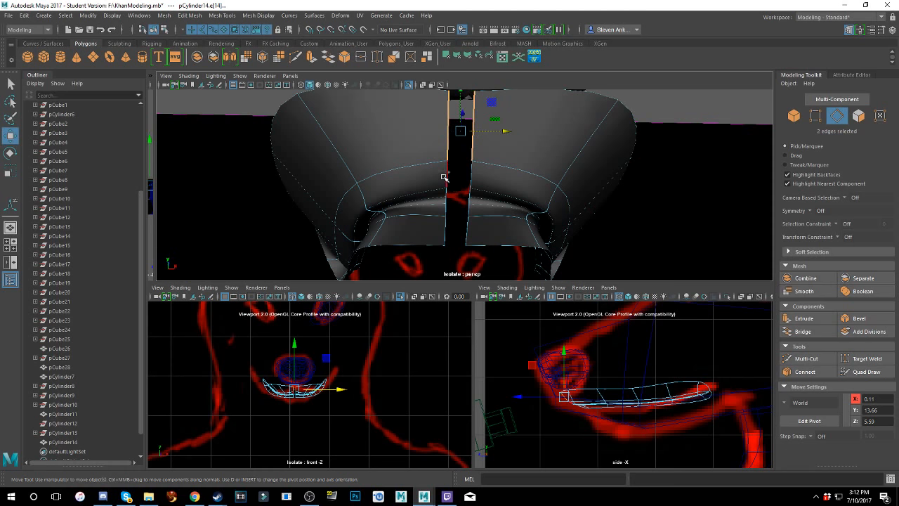
left_click(446, 175, "shift")
left_click(472, 178, "shift")
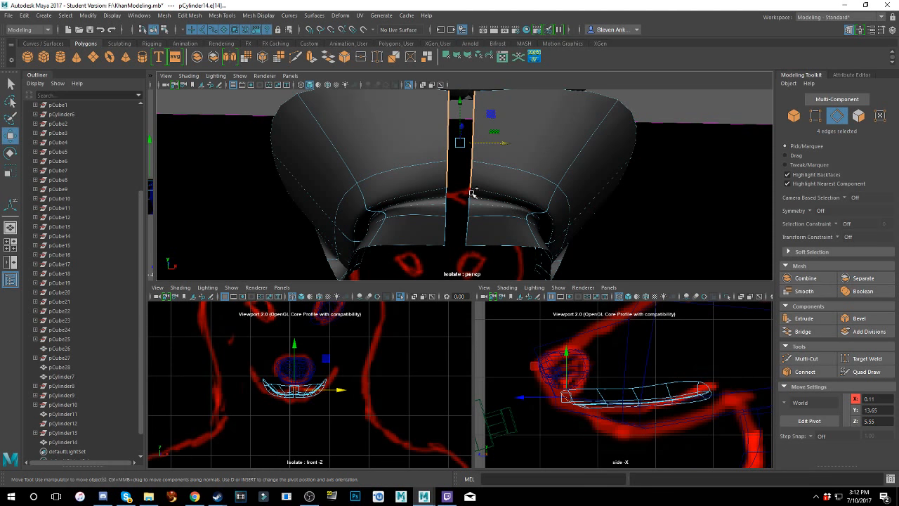
left_click(471, 193, "shift")
left_click(472, 202, "shift")
left_click(471, 214, "shift")
left_click(468, 234, "shift")
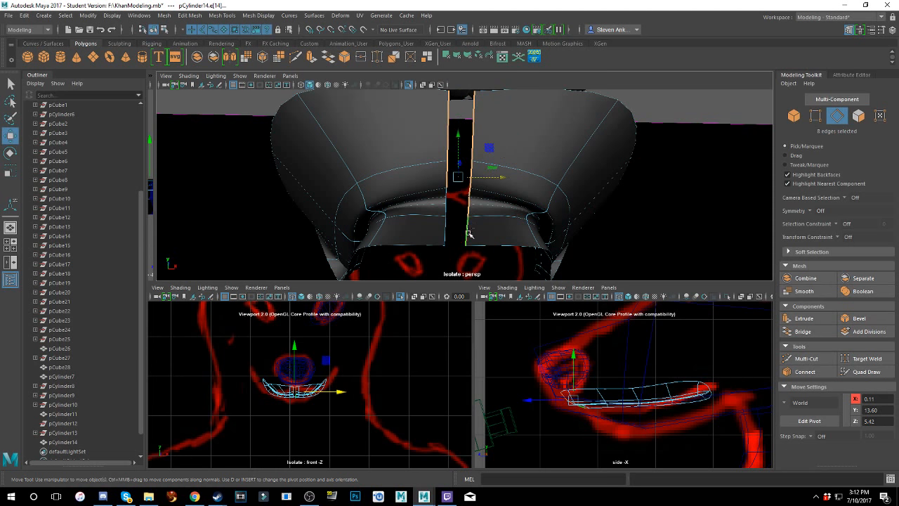
left_click(445, 225, "shift")
left_click(447, 205, "shift")
left_click(447, 193, "shift")
scroll(459, 203, "up", 4)
left_click_drag(459, 205, 467, 187, "alt")
scroll(467, 187, "down", 3)
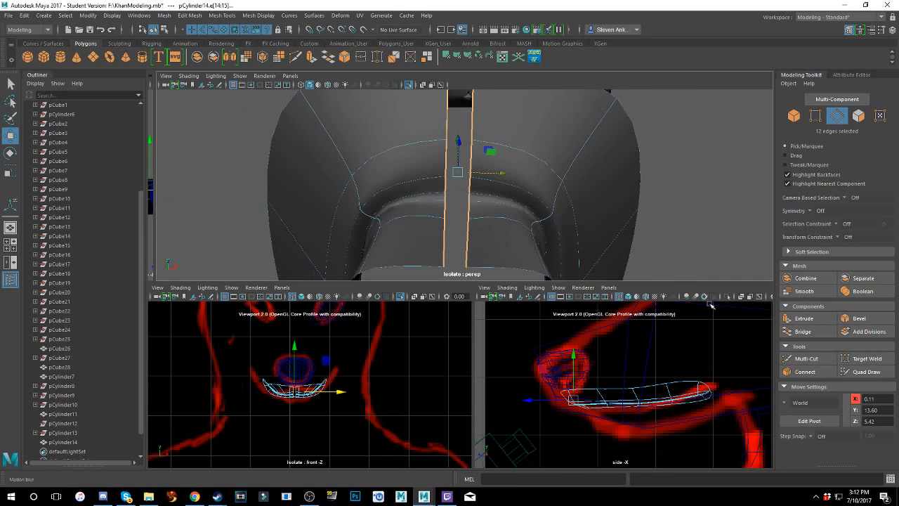
left_click(802, 330)
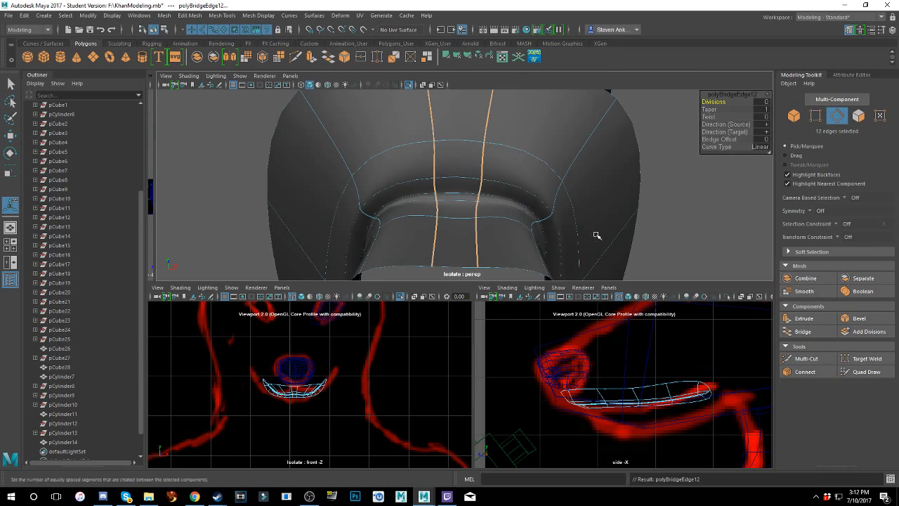
- Scale the two edge loops beside the jaw's bridged strip closer together along X and slightly smaller along Y
left_click_drag(594, 234, 503, 203, "alt")
key("w")
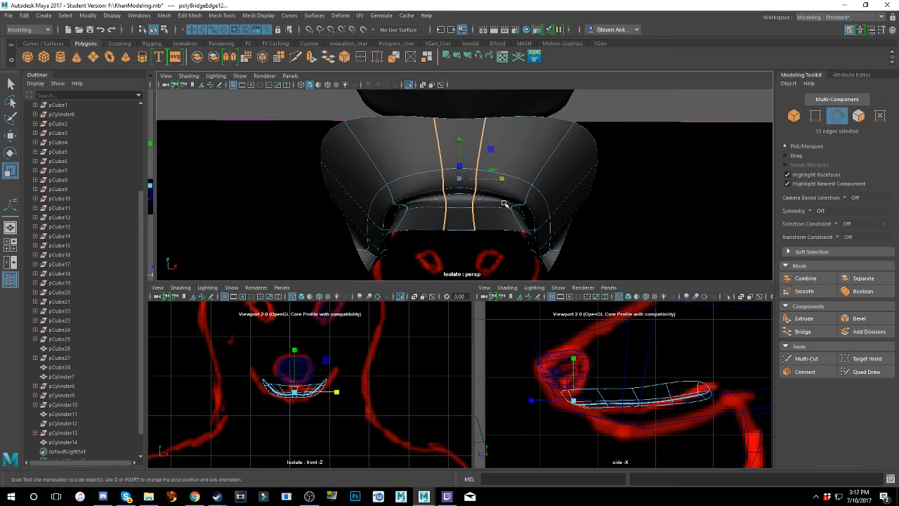
key("e")
key("r")
left_click_drag(459, 145, 462, 143)
left_click_drag(540, 147, 496, 145, "alt")
scroll(480, 170, "up", 5)
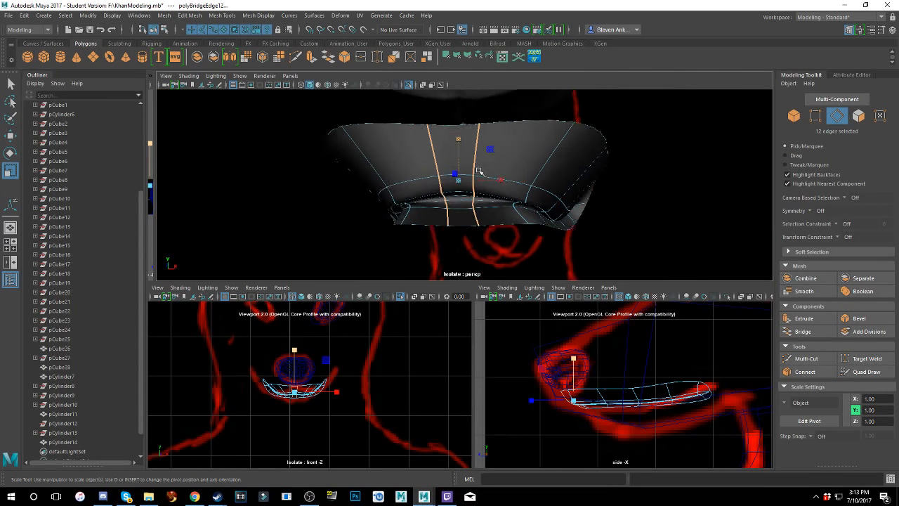
left_click_drag(499, 179, 455, 172)
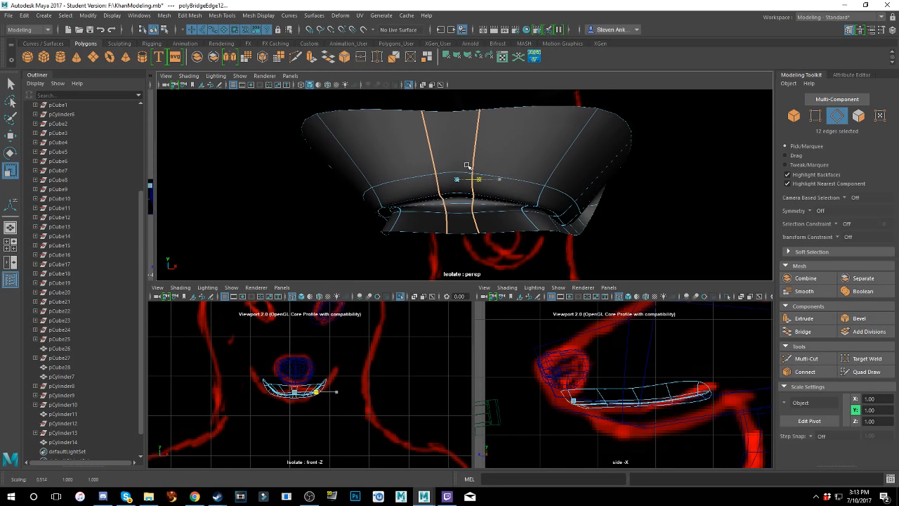
left_click_drag(457, 140, 458, 148)
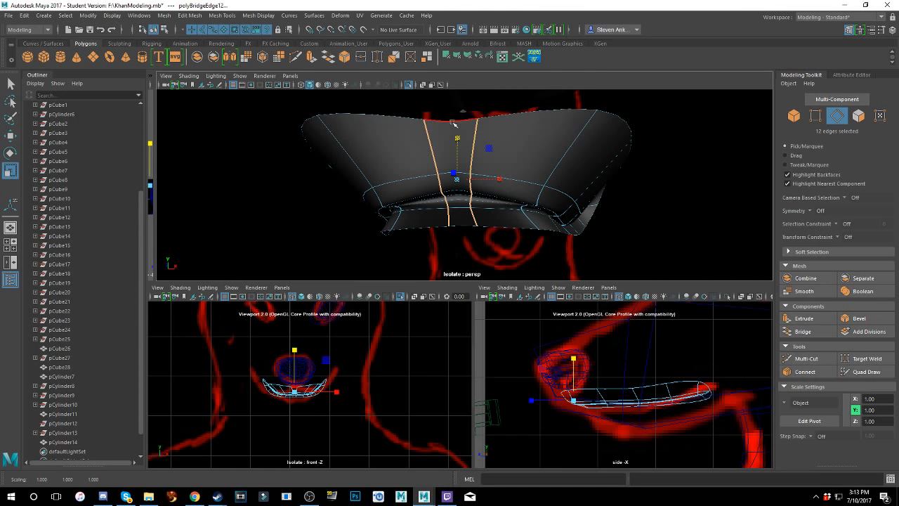
- Scale the bridged strip's upper and lower border edges apart vertically to even out the jaw's centre
left_click(453, 123)
left_click(462, 223, "shift")
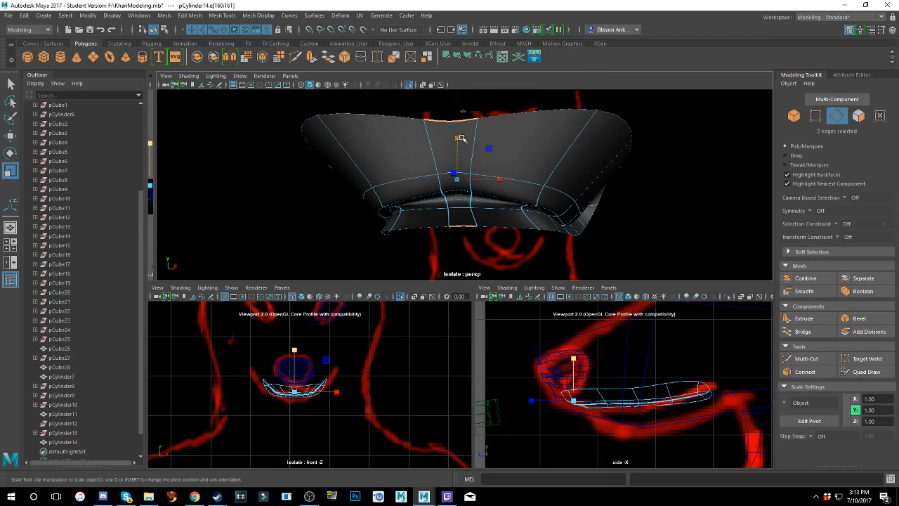
left_click_drag(458, 140, 531, 197, "alt")
scroll(474, 180, "down", 4)
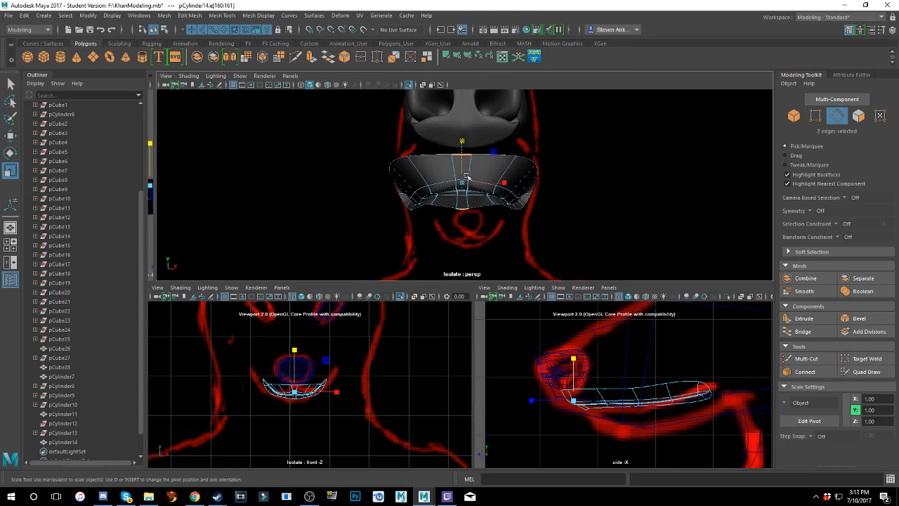
scroll(491, 163, "up", 5)
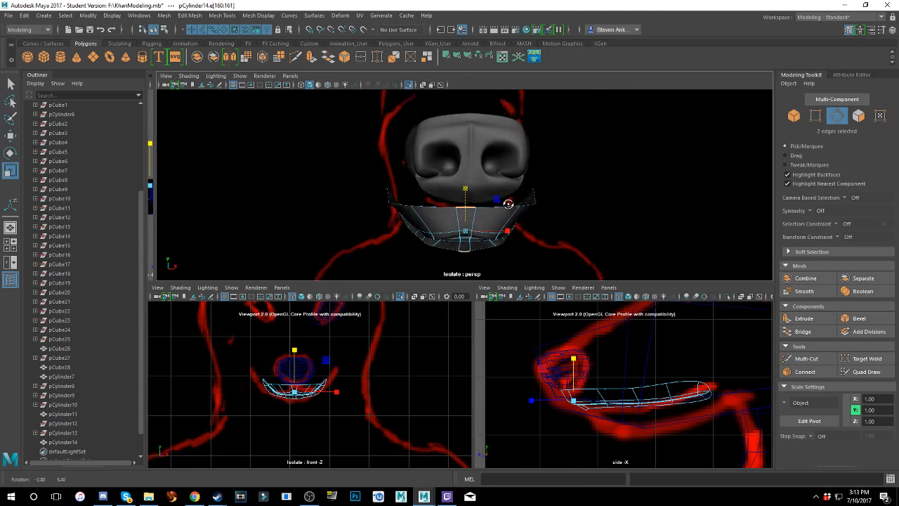
scroll(503, 200, "up", 3)
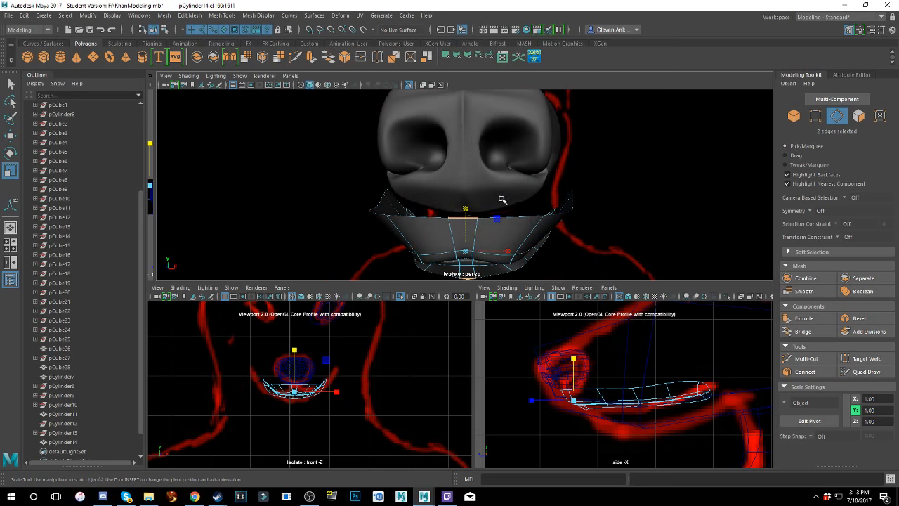
- Adjust the height of the narrow strip of centre faces running along the top of the nose
left_click(639, 203)
left_click_drag(504, 246, 516, 151, "alt")
left_click(471, 156)
scroll(485, 149, "up", 5)
middle_click_drag(517, 151, 477, 167, "alt")
right_click(478, 165)
right_click_drag(484, 175, 483, 188)
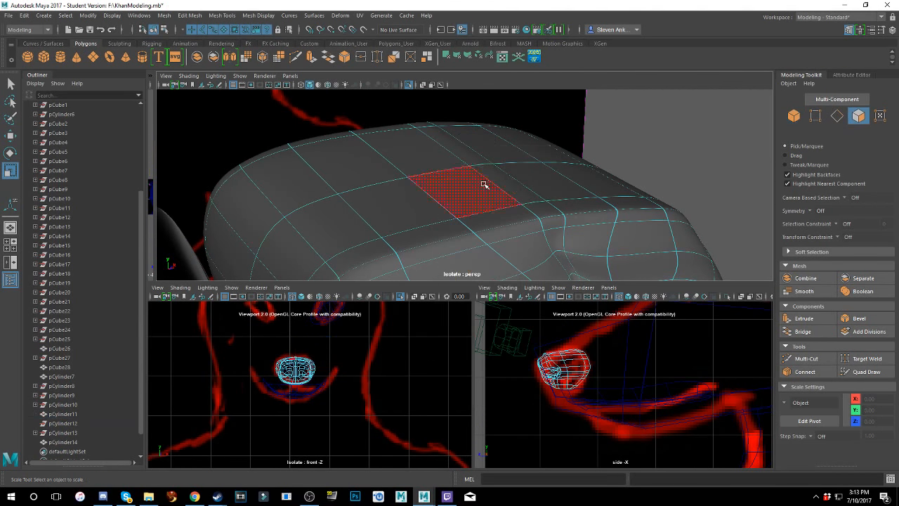
left_click(519, 187)
left_click(467, 158, "shift")
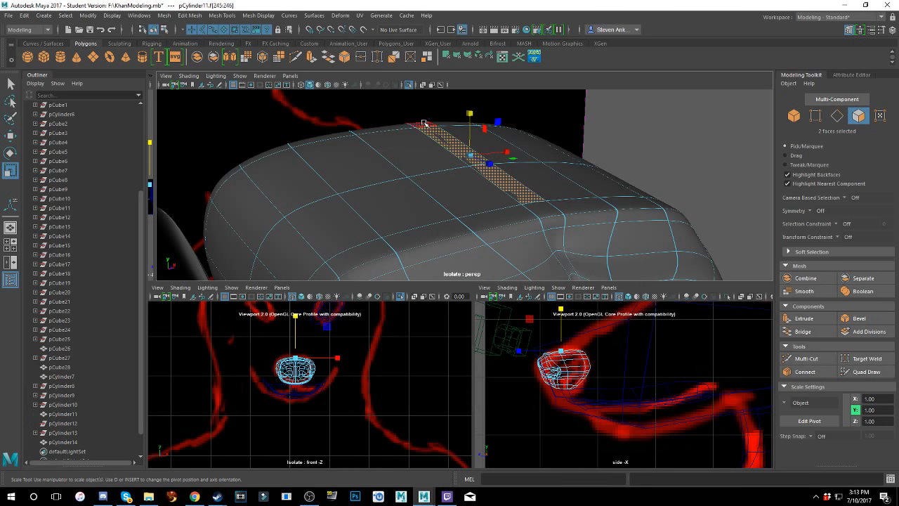
key("w")
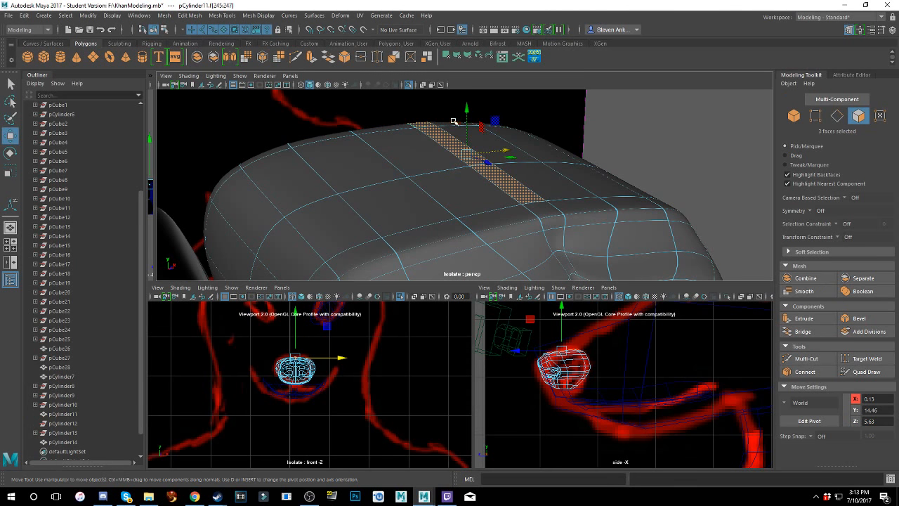
left_click_drag(464, 115, 450, 145)
left_click(480, 165)
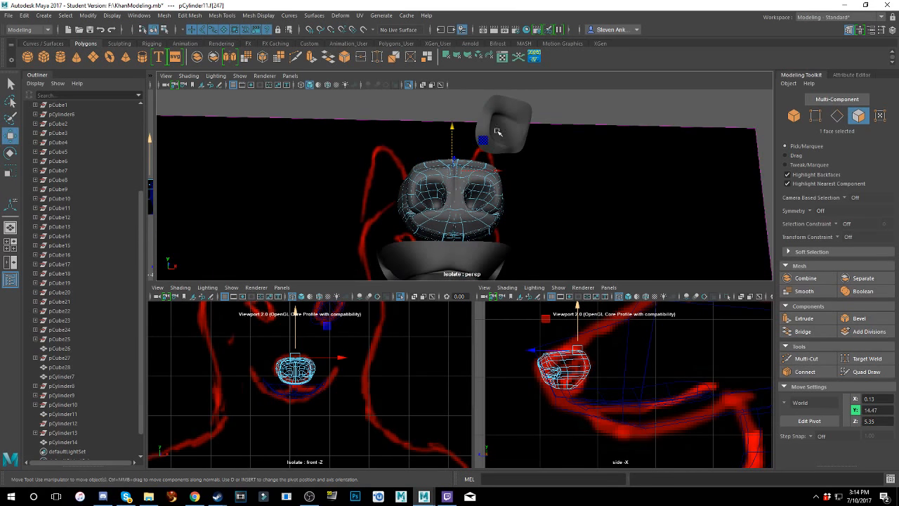
- Try mirroring the eye socket piece with Duplicate Special and moving the copy to X -1.21, and undo the move
left_click(497, 132)
scroll(486, 161, "down", 6)
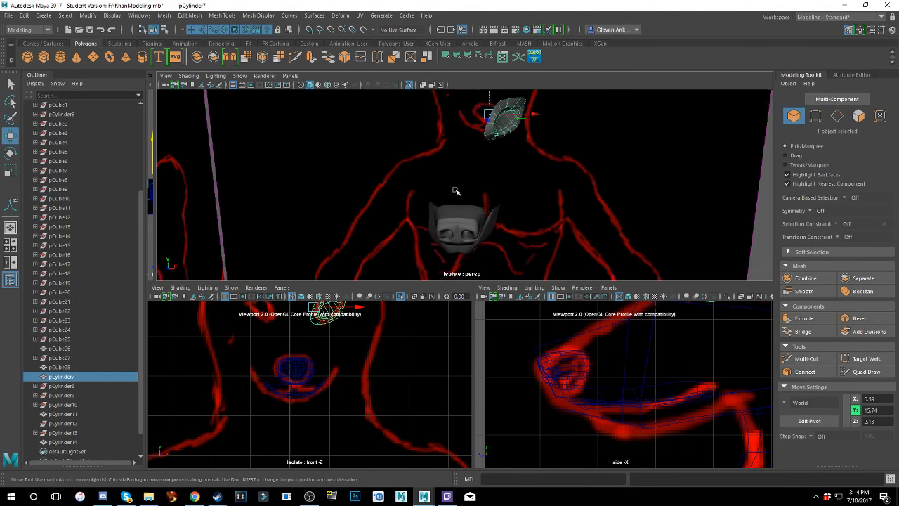
left_click_drag(455, 190, 465, 168, "alt")
middle_click_drag(466, 168, 459, 201, "alt")
left_click_drag(459, 201, 457, 205, "alt")
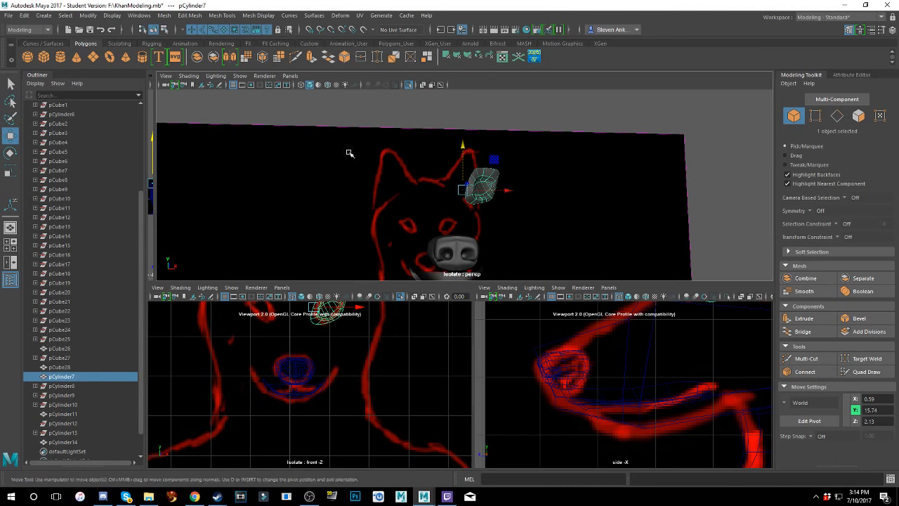
left_click(25, 16)
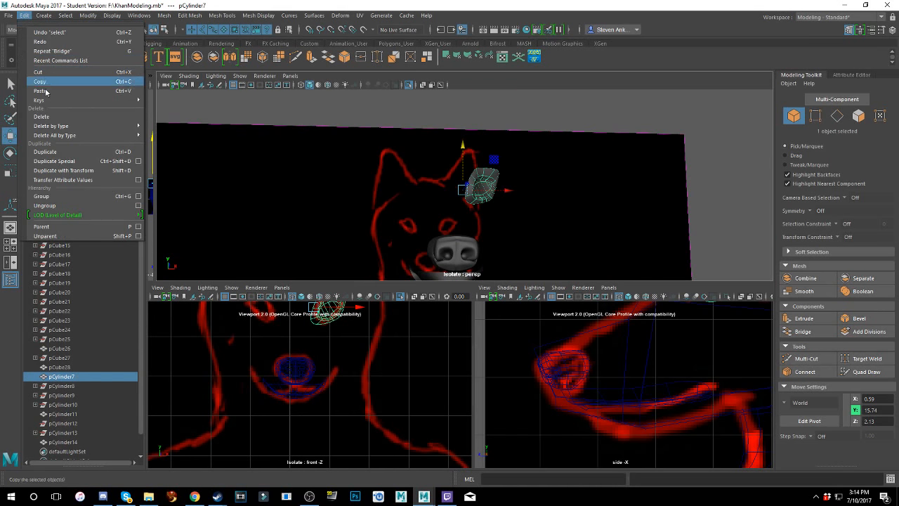
left_click(73, 162)
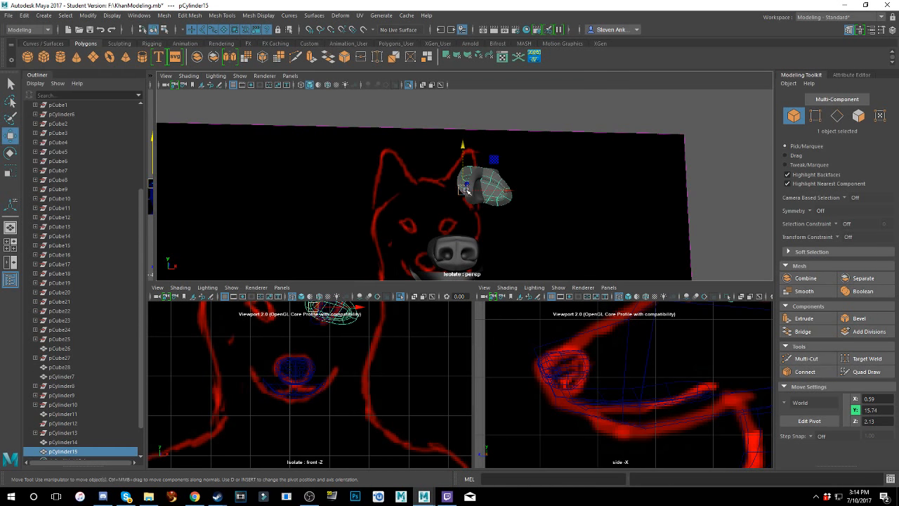
mouse_move(503, 191)
left_mouse_down()
mouse_move(426, 191)
mouse_move(427, 198)
mouse_move(501, 203)
left_mouse_up()
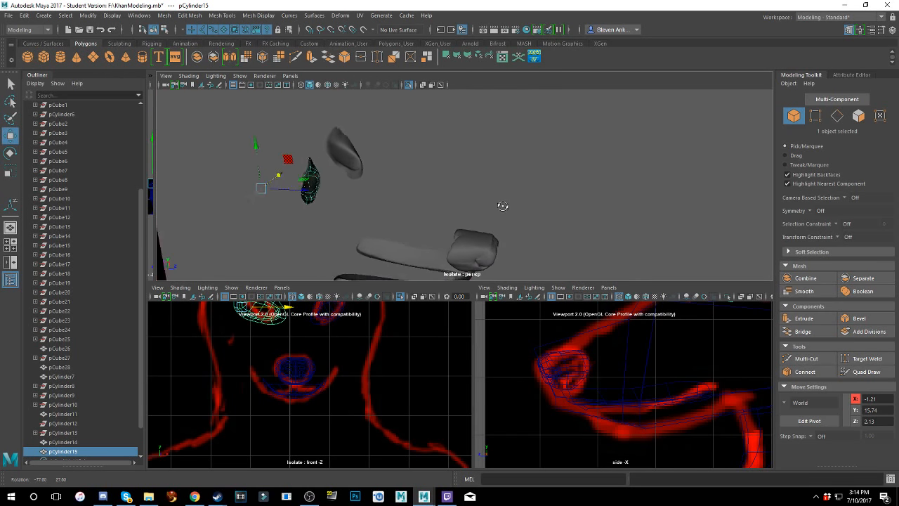
key("ctrl+z")
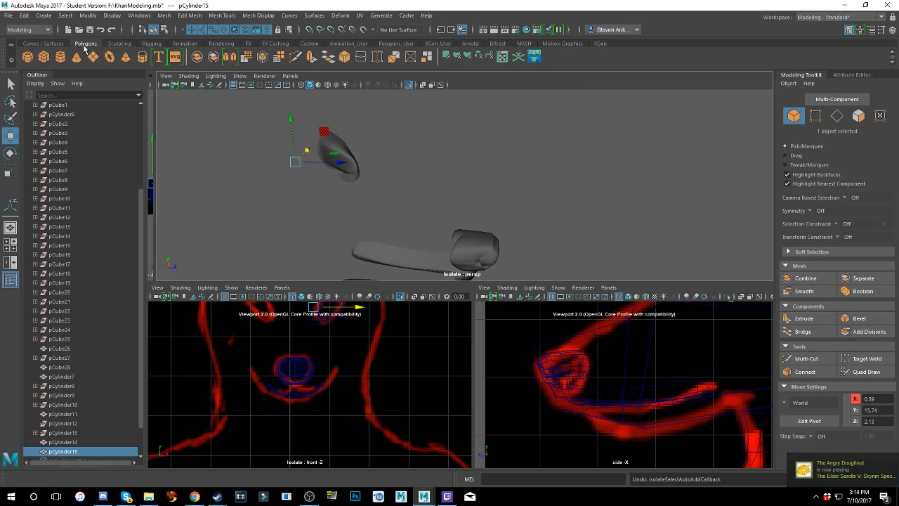
- Select the original eye socket piece and review its Duplicate Special options without applying them
left_click_drag(420, 161, 396, 162, "alt")
left_click(378, 153)
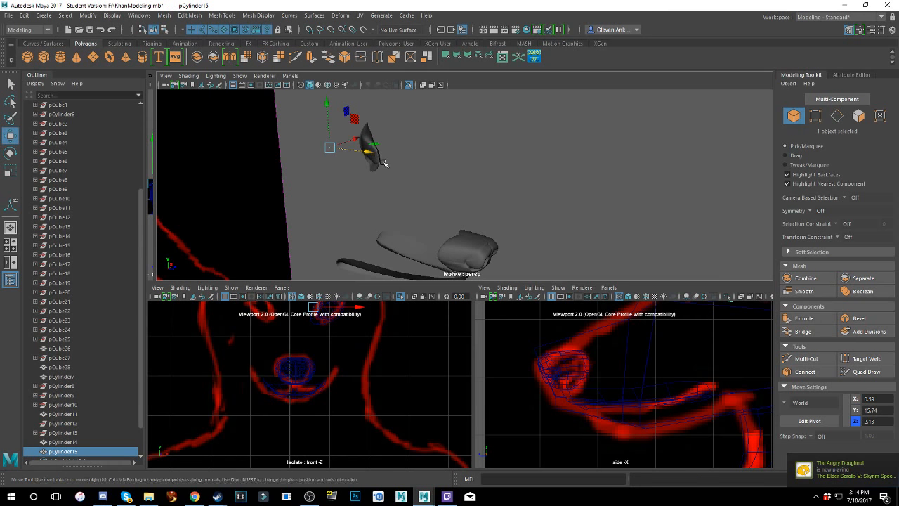
left_click(383, 160)
left_click(380, 159)
left_click_drag(455, 159, 387, 156, "alt")
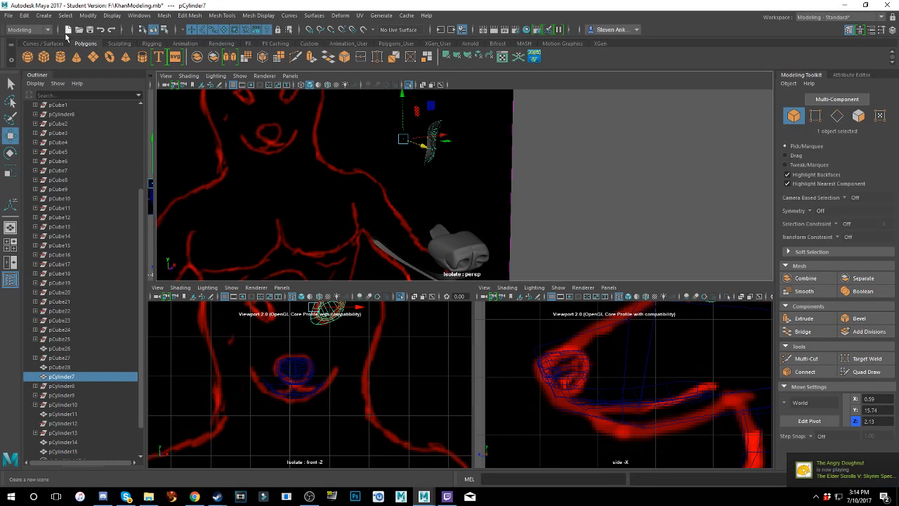
left_click(24, 16)
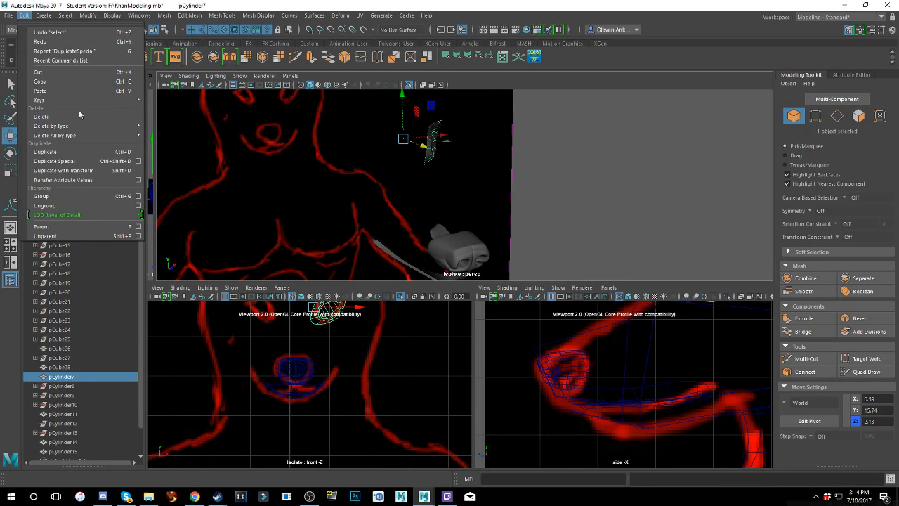
left_click(138, 163)
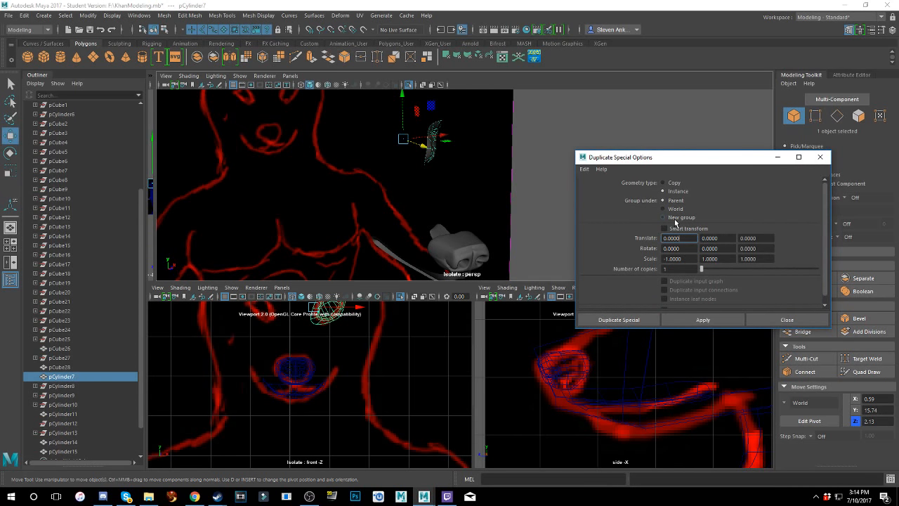
scroll(675, 222, "down", 1)
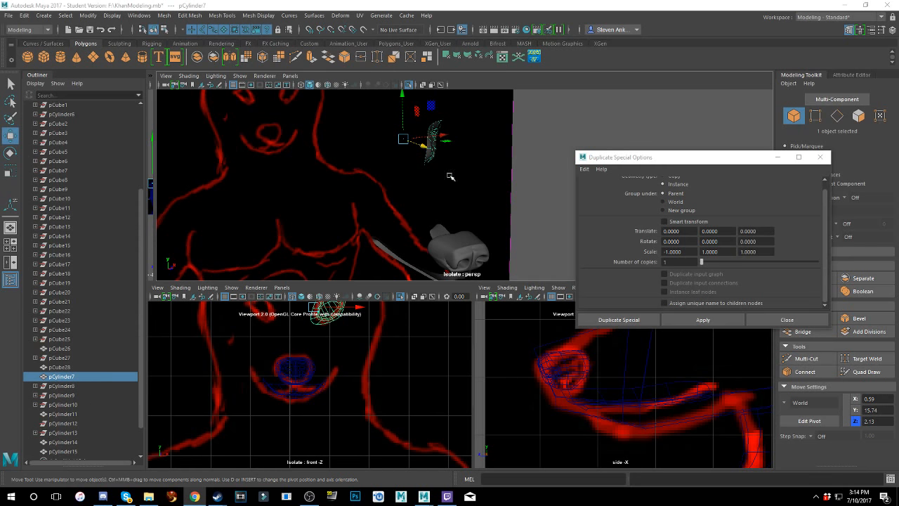
left_click_drag(480, 191, 459, 154, "alt")
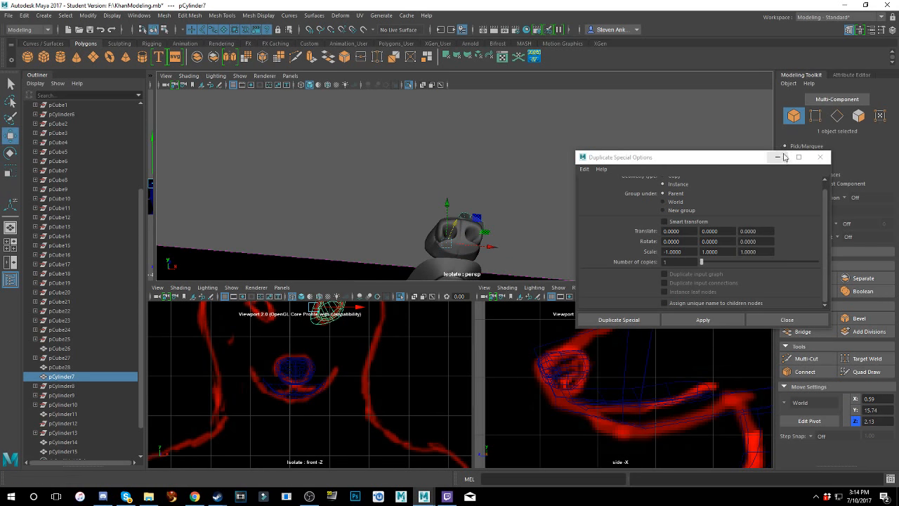
left_click(778, 157)
- Undo the jaw's edge scaling, joining of the halves and Duplicate Special mirroring, back to the single jaw half
left_click_drag(587, 198, 534, 175, "alt")
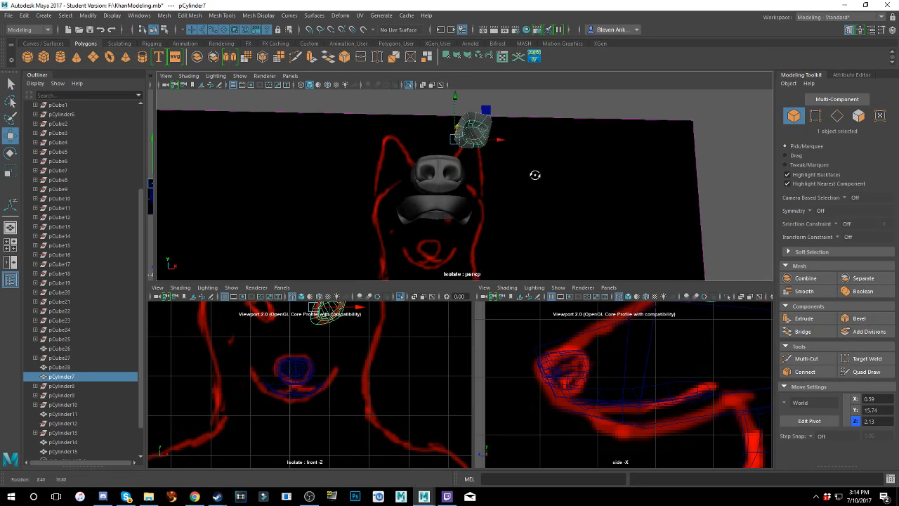
scroll(523, 179, "up", 5)
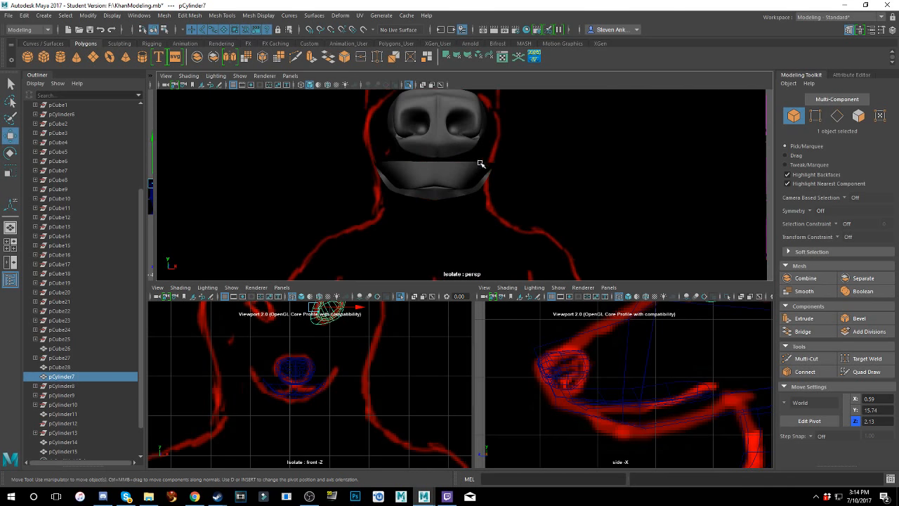
mouse_move(480, 162)
left_mouse_down("alt")
mouse_move(500, 125)
mouse_move(477, 156)
left_mouse_up("alt")
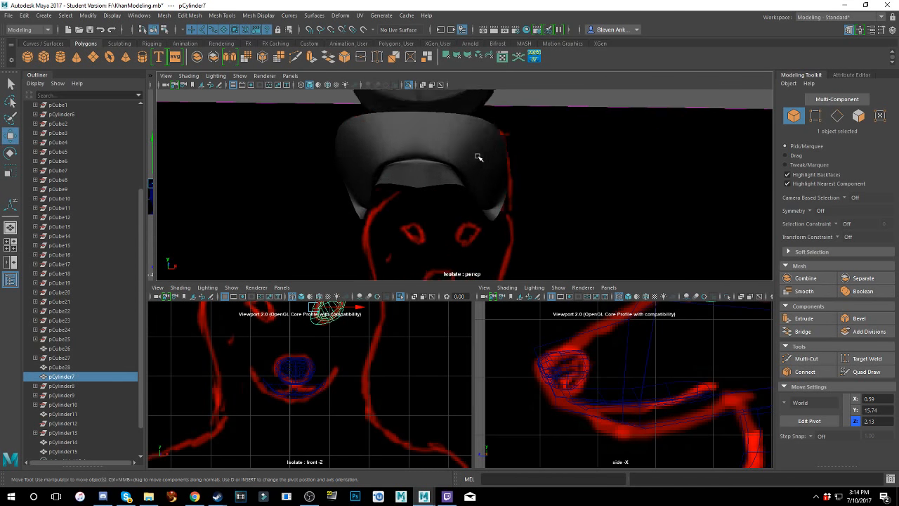
scroll(477, 156, "down", 8)
key("ctrl+z")
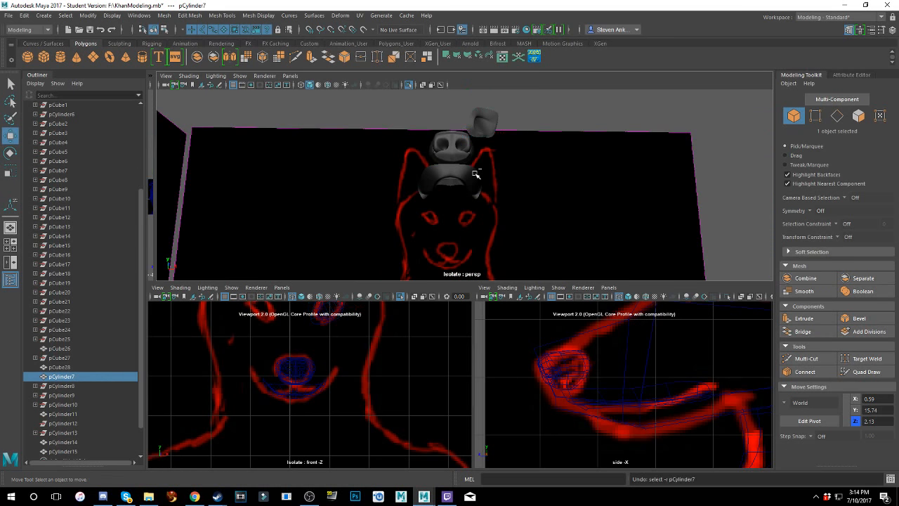
key("ctrl+z")
key("ctrl+z")
key("ctrl+z")
key("ctrl+z")
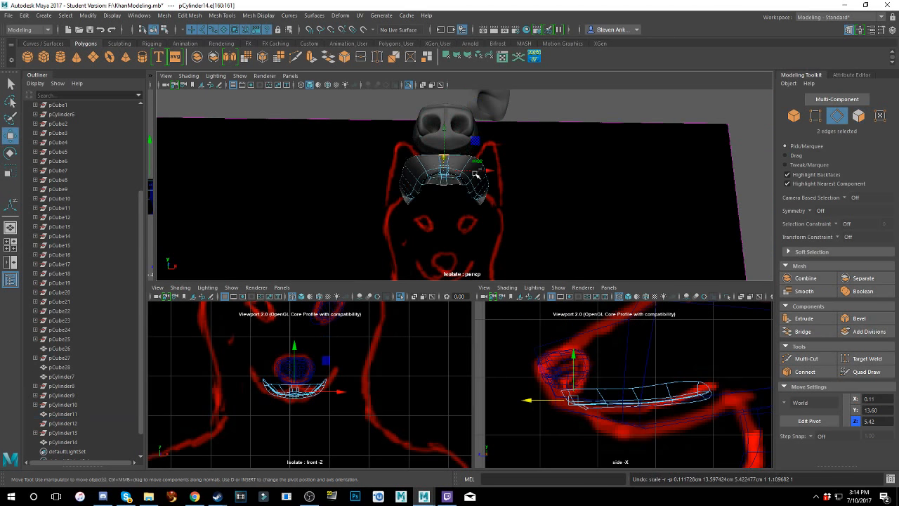
key("ctrl+z")
key("ctrl+z")
key("ctrl+z")
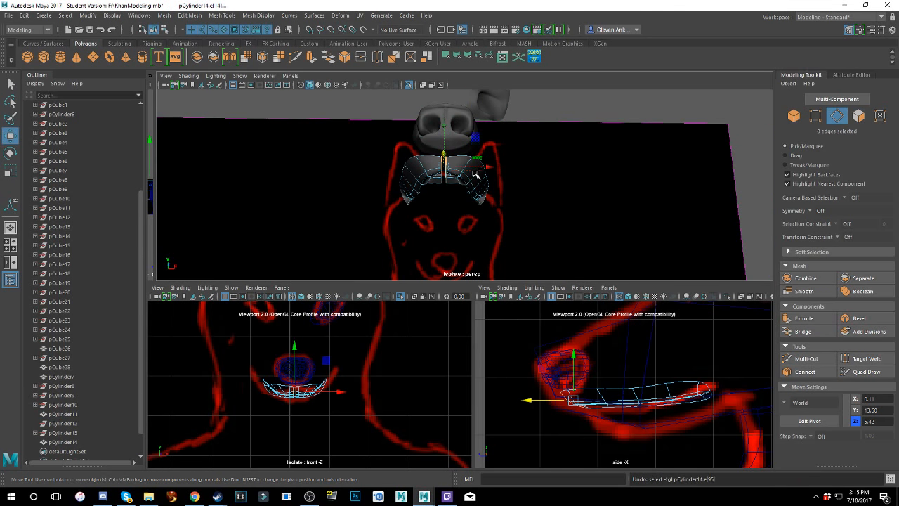
key("ctrl+z")
key("ctrl+z")
key("ctrl+z")
key("ctrl+z")
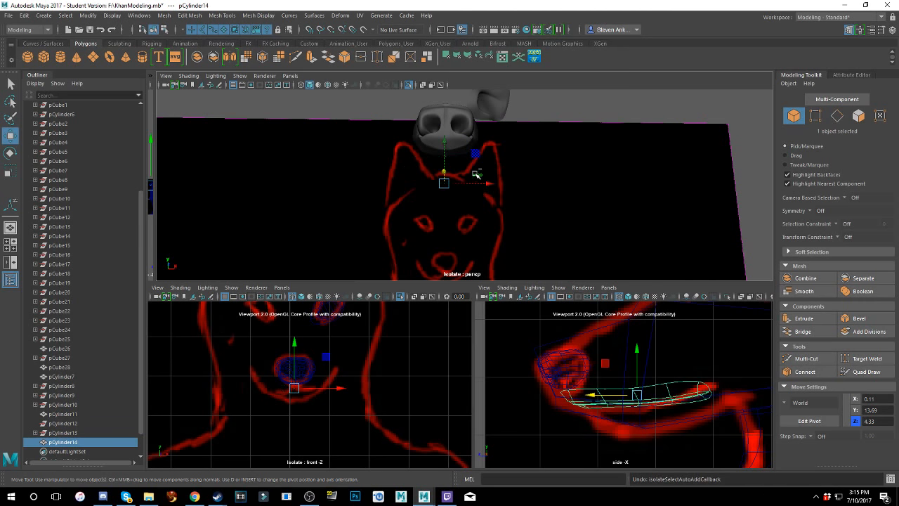
key("ctrl+z")
key("ctrl+z")
key("ctrl+z")
key("ctrl+z")
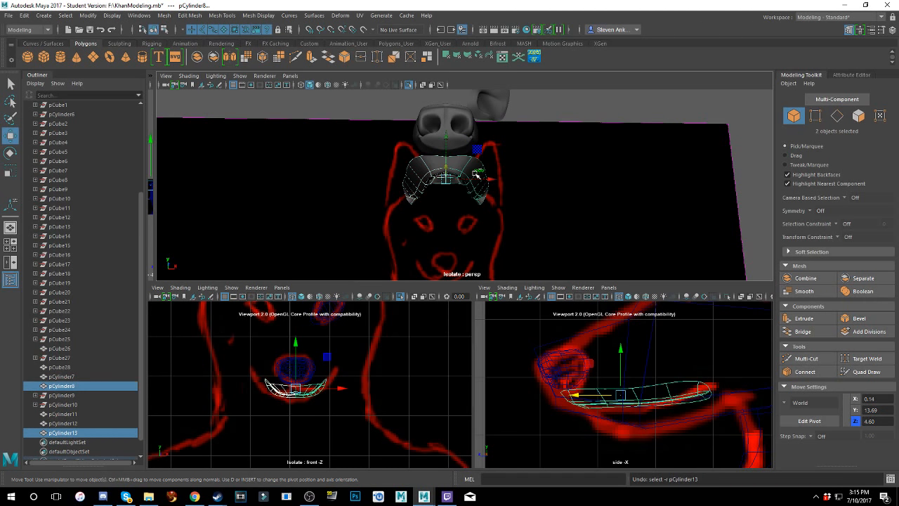
key("ctrl+z")
key("ctrl+z")
key("ctrl+z")
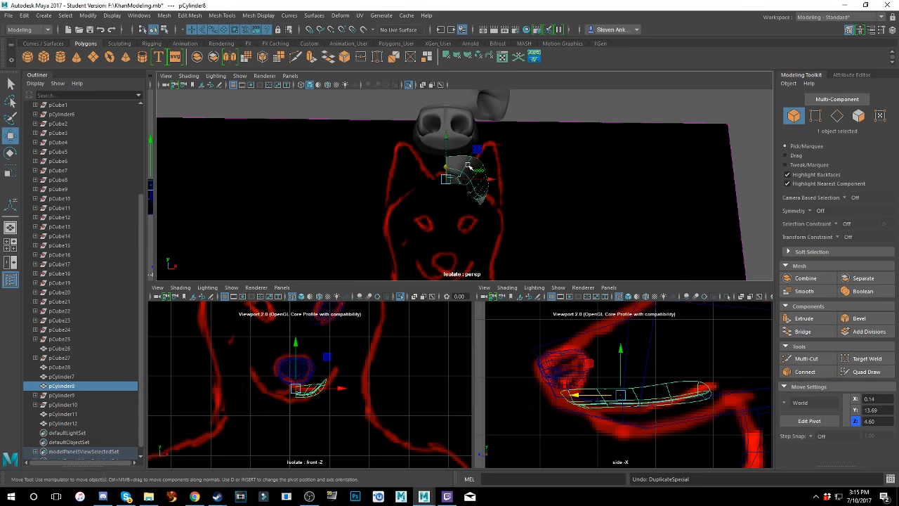
- Combine the eye socket piece with the jaw half and try mirroring the combined mesh with Duplicate Special
left_click(489, 112, "shift")
left_click_drag(510, 136, 506, 184, "alt")
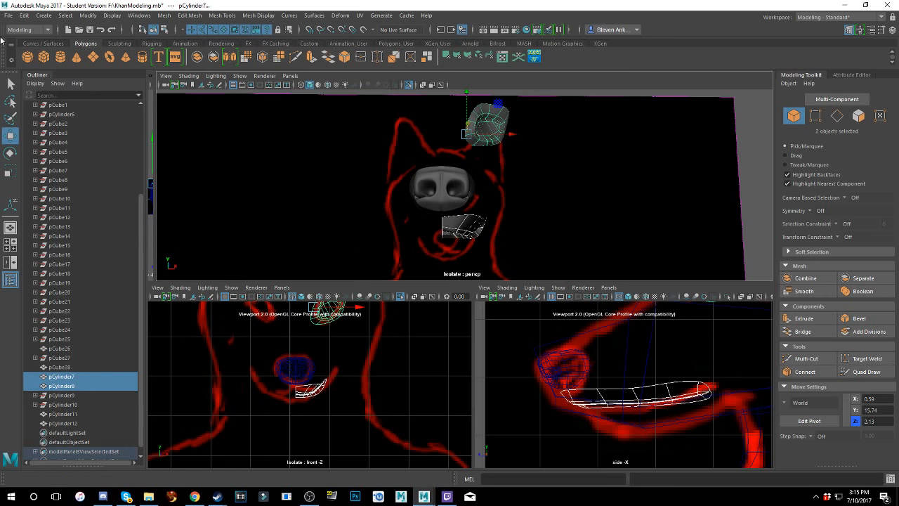
left_click(801, 278)
left_click(24, 14)
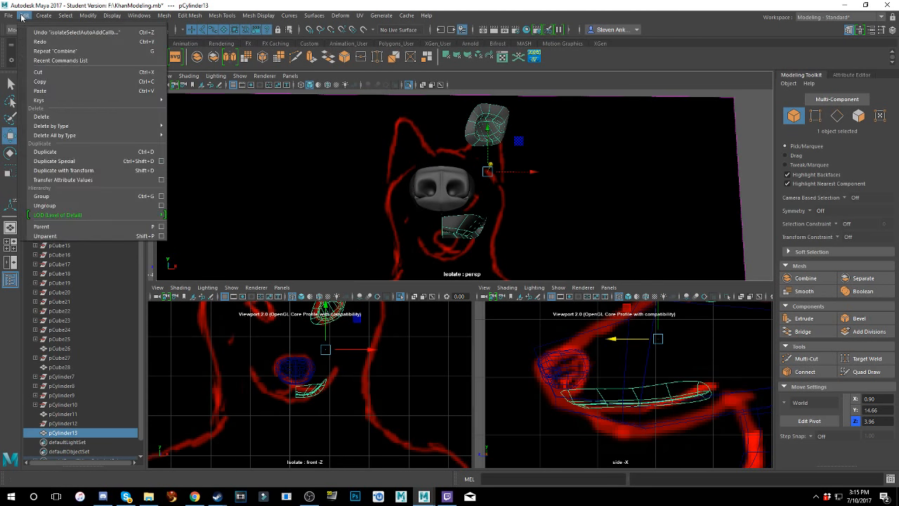
left_click(70, 162)
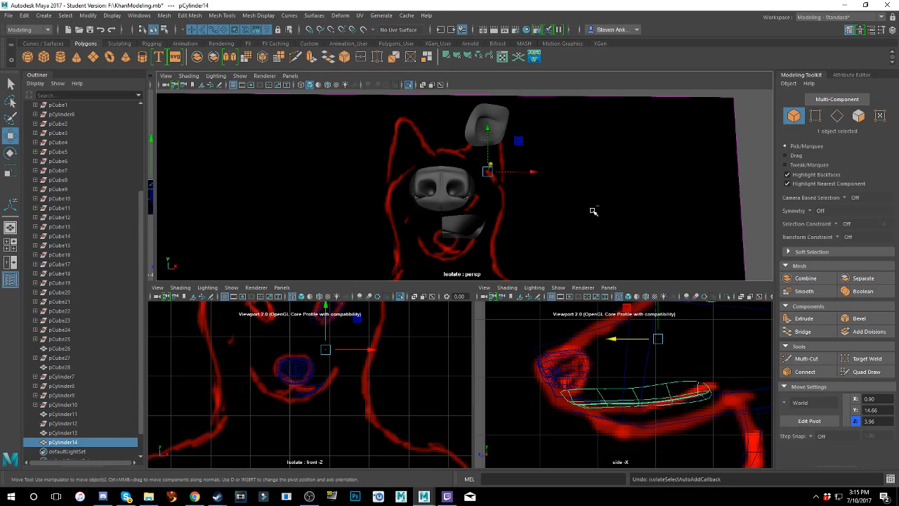
- Undo the Duplicate Special copy of the combined mesh and the operations preceding it
key("ctrl+z")
key("ctrl+z")
key("ctrl+z")
key("ctrl+z")
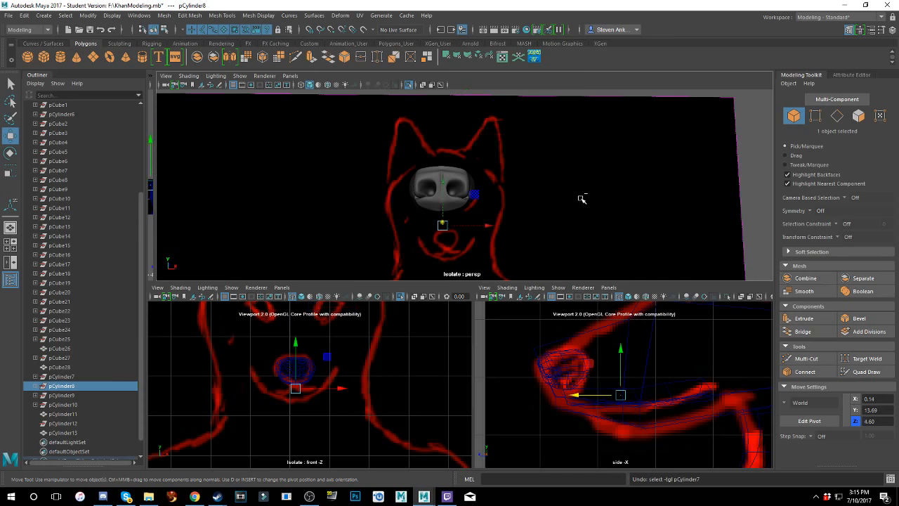
key("ctrl+z")
key("ctrl+z")
key("ctrl+z")
key("ctrl+z")
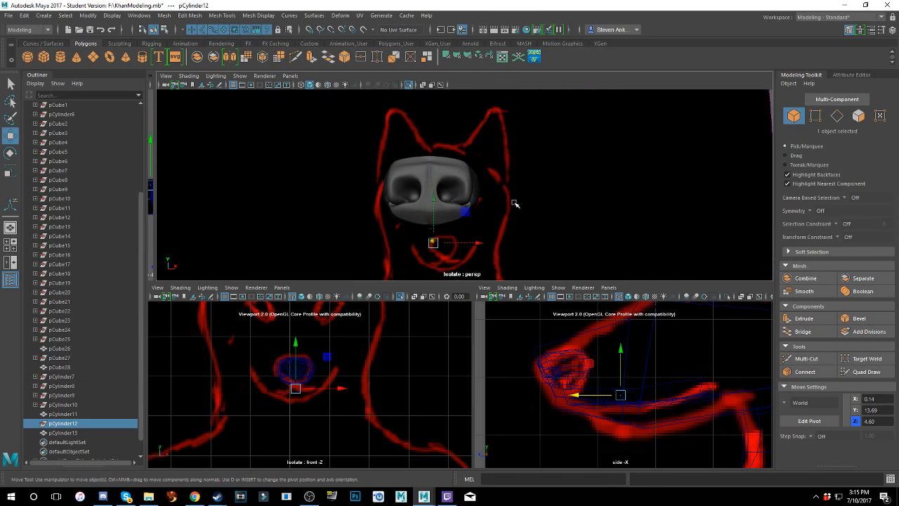
key("ctrl+z")
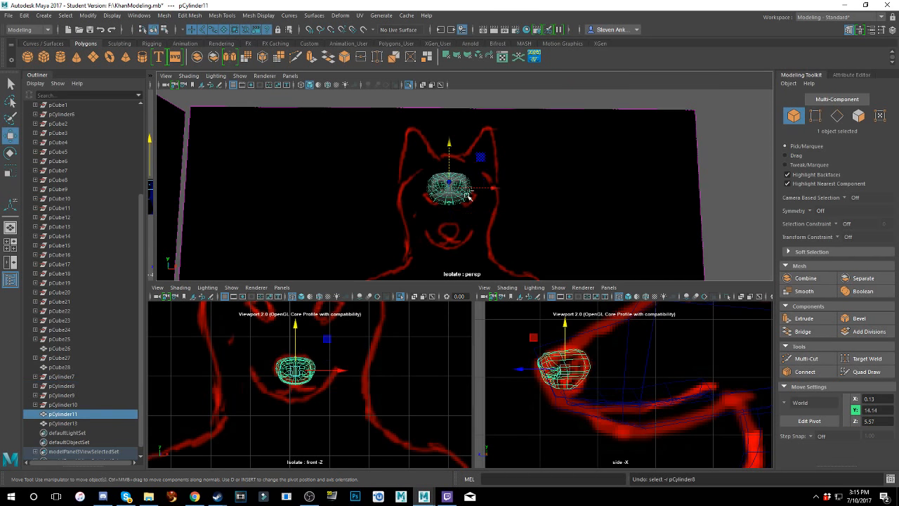
- Inspect the nose piece from several angles and try undoing further back in the history
mouse_move(482, 197)
left_mouse_down("alt")
mouse_move(483, 206)
mouse_move(491, 194)
mouse_move(451, 220)
left_mouse_up("alt")
left_click(482, 206)
left_click(438, 183)
key("f")
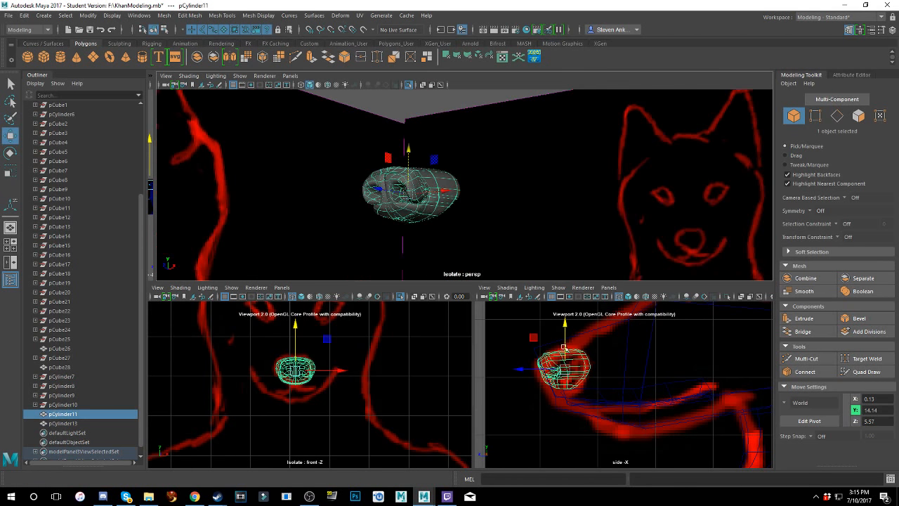
left_click(619, 410)
left_click(440, 201)
scroll(412, 203, "down", 3)
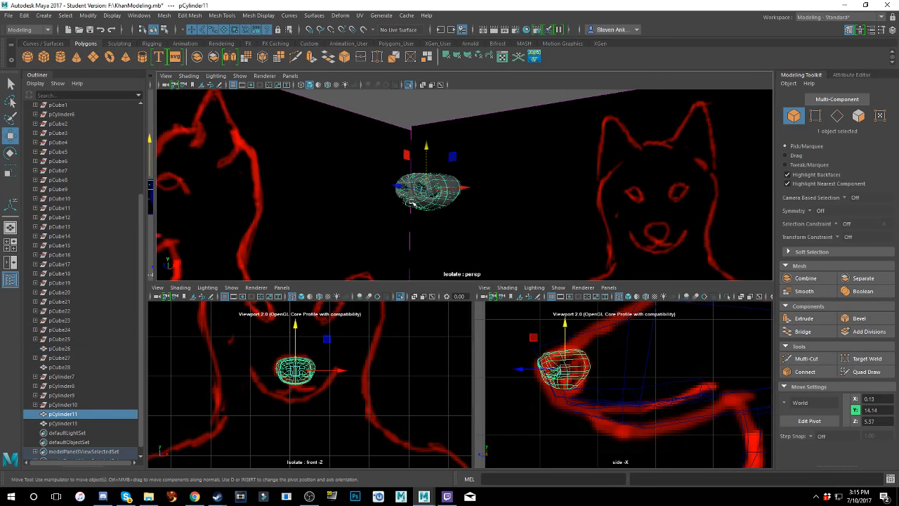
key("ctrl+z")
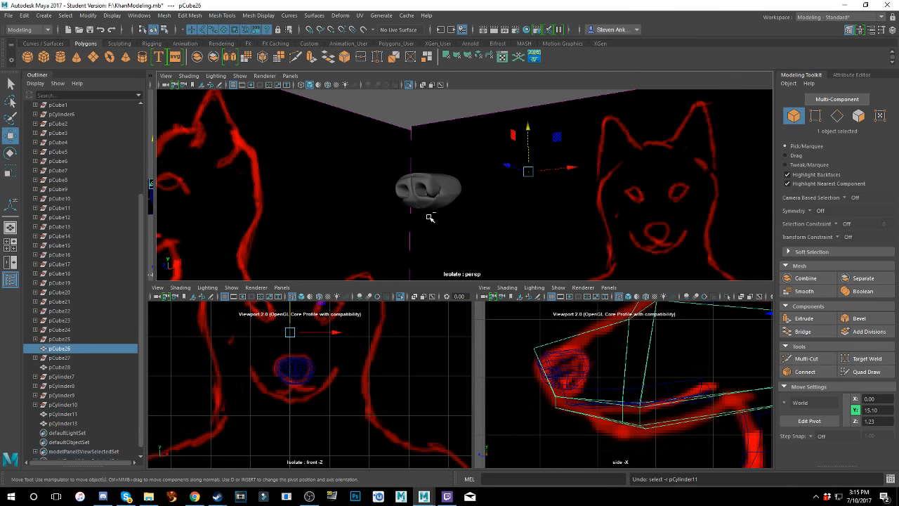
key("ctrl+z")
key("ctrl+z")
key("ctrl+z")
key("ctrl+z")
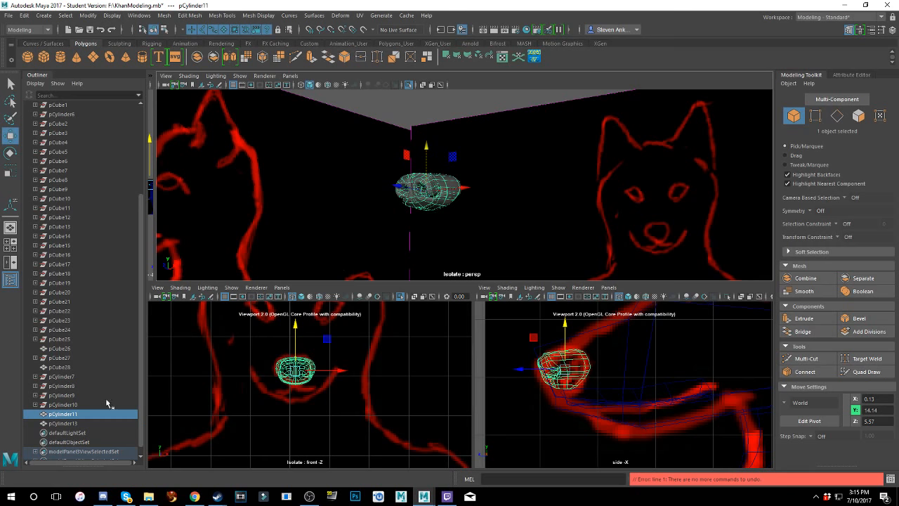
- Select the combined jaw and eye socket mesh together with the nose, and turn off isolation in the perspective view
left_click(73, 423)
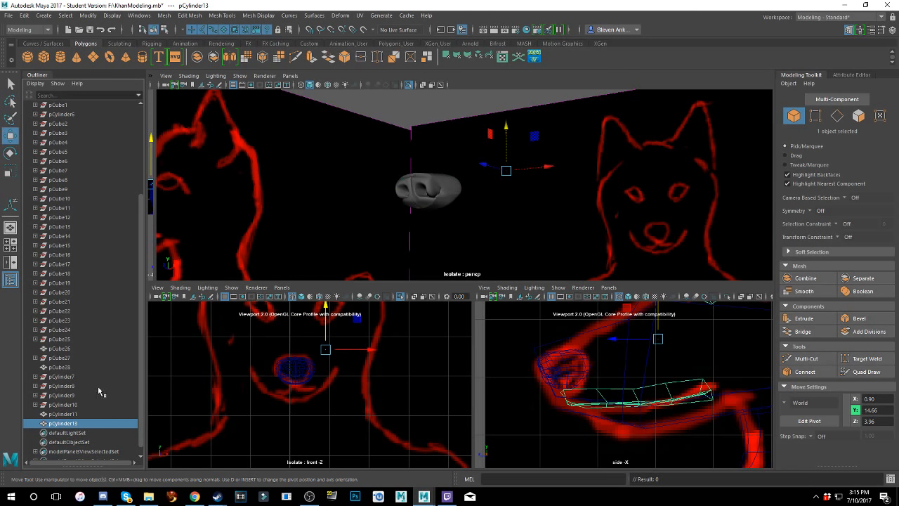
scroll(548, 217, "down", 3)
scroll(587, 238, "up", 3)
mouse_move(516, 205)
left_mouse_down("alt")
mouse_move(570, 199)
mouse_move(537, 211)
left_mouse_up("alt")
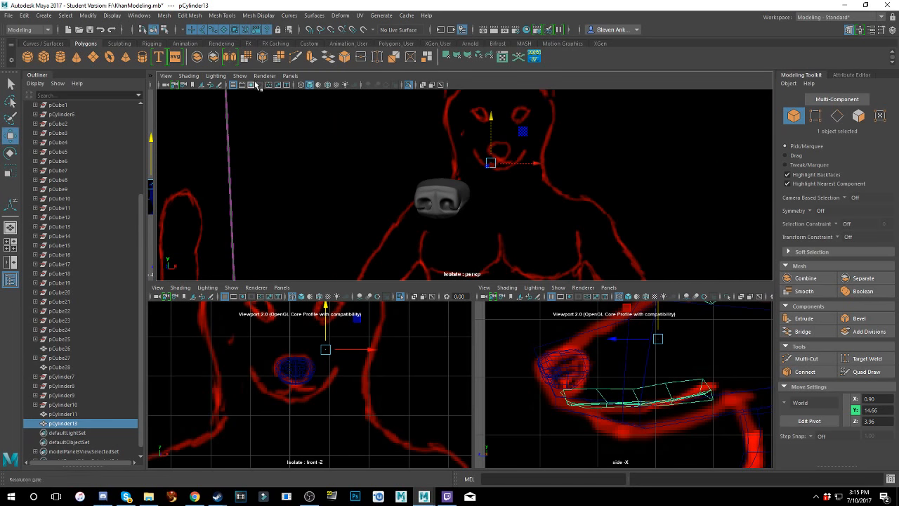
left_click(442, 193, "shift")
left_click(239, 75)
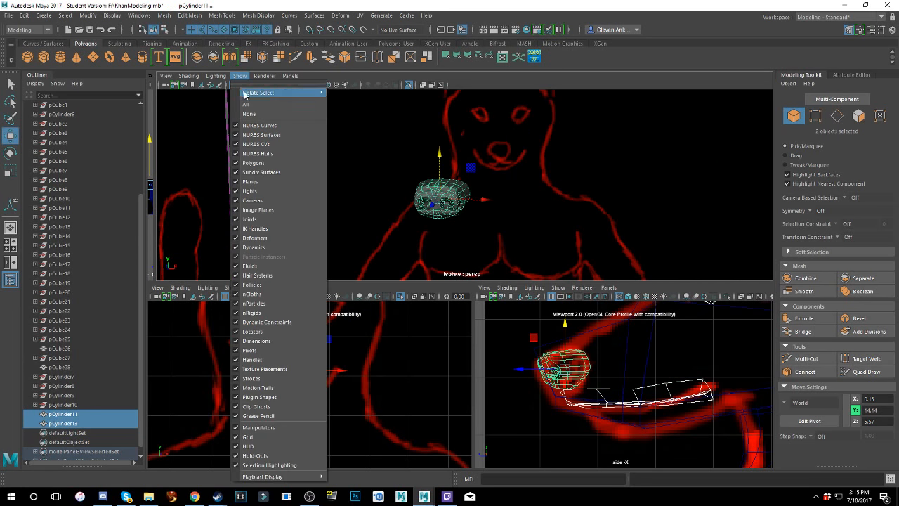
mouse_move(309, 97)
left_click(344, 102)
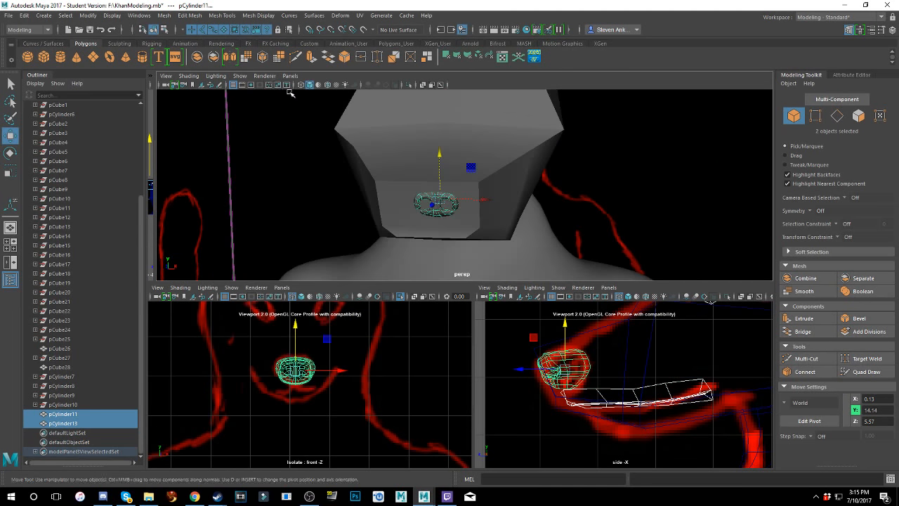
- Try isolating the nose and combined mesh in the perspective view, and add the reference image planes to the selection for isolation
left_click(234, 76)
mouse_move(263, 92)
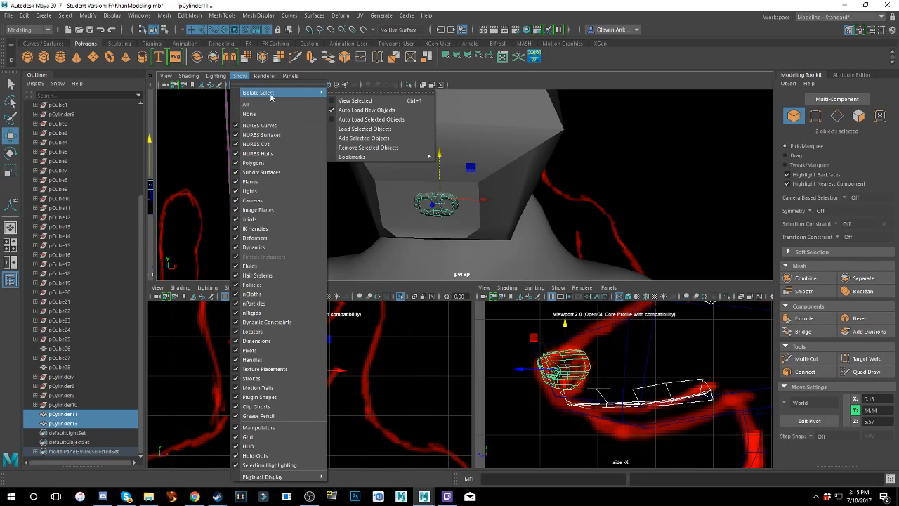
left_click(342, 102)
left_click_drag(532, 197, 506, 184, "alt")
key("ctrl+1")
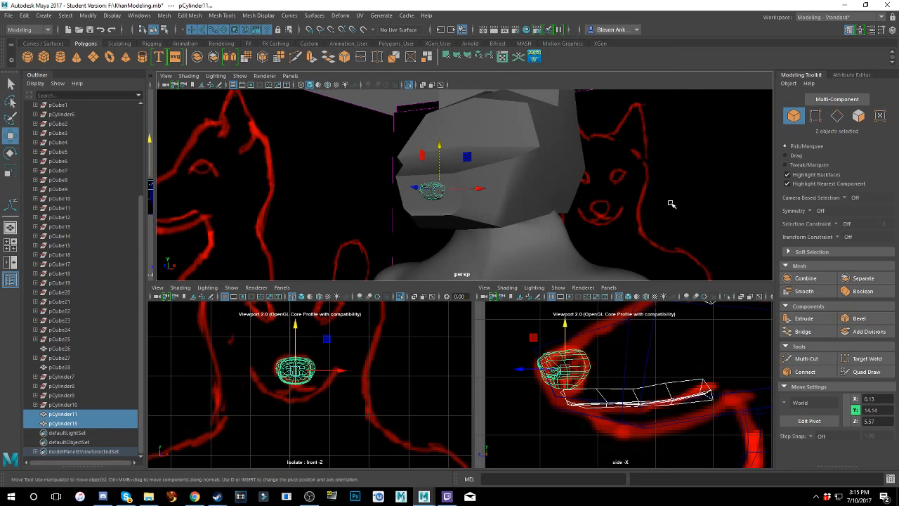
left_click(671, 204, "shift")
left_click(241, 78)
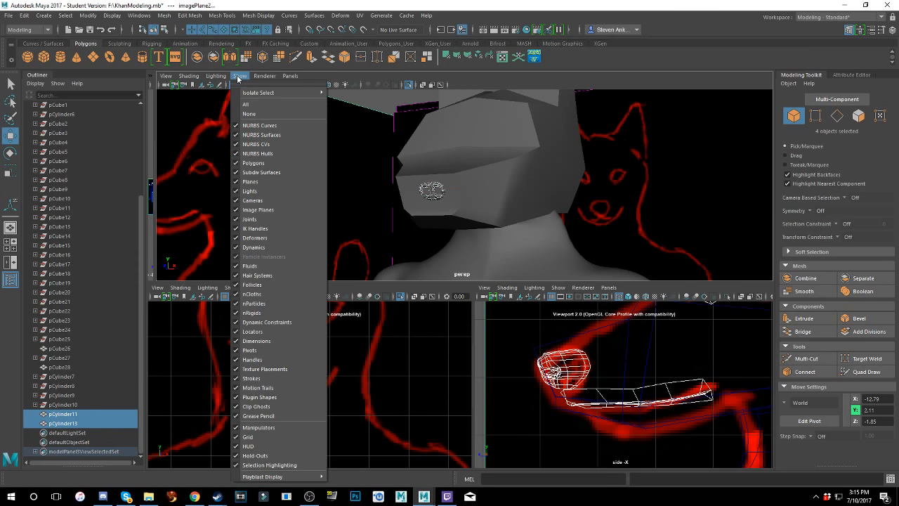
- Isolate the selected nose, mouth piece and image planes in the perspective view and clear the selection
mouse_move(311, 95)
left_click(347, 102)
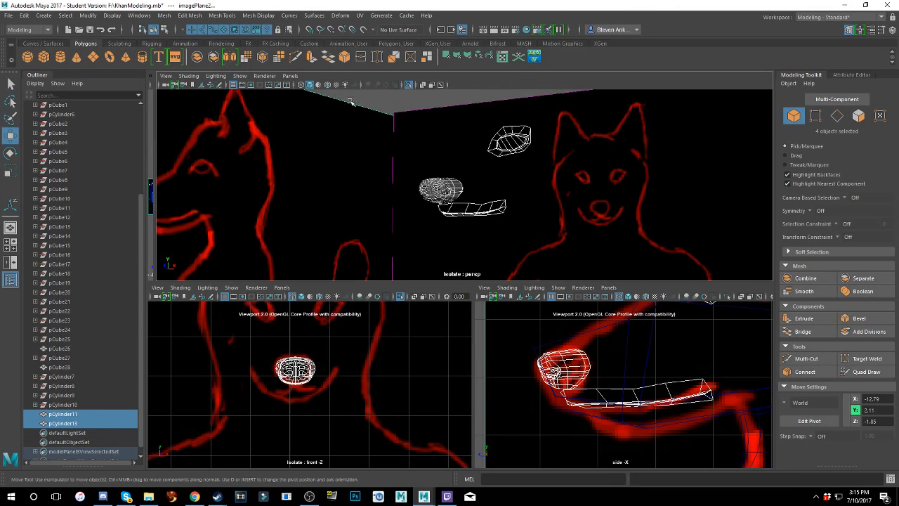
left_click(741, 184)
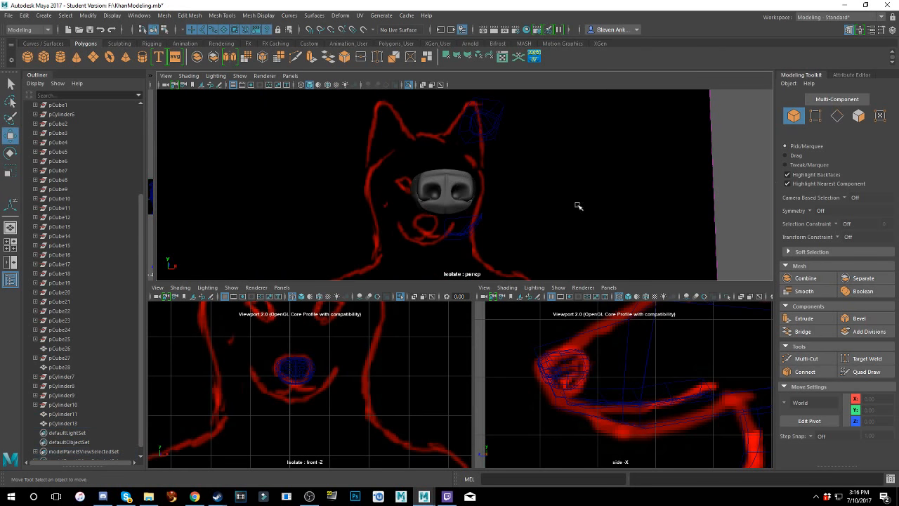
- Select the mouth piece and compare its wireframe, shaded, textured and all-lights displays with smooth preview on and off
left_click_drag(579, 205, 453, 224, "alt")
left_click(465, 232)
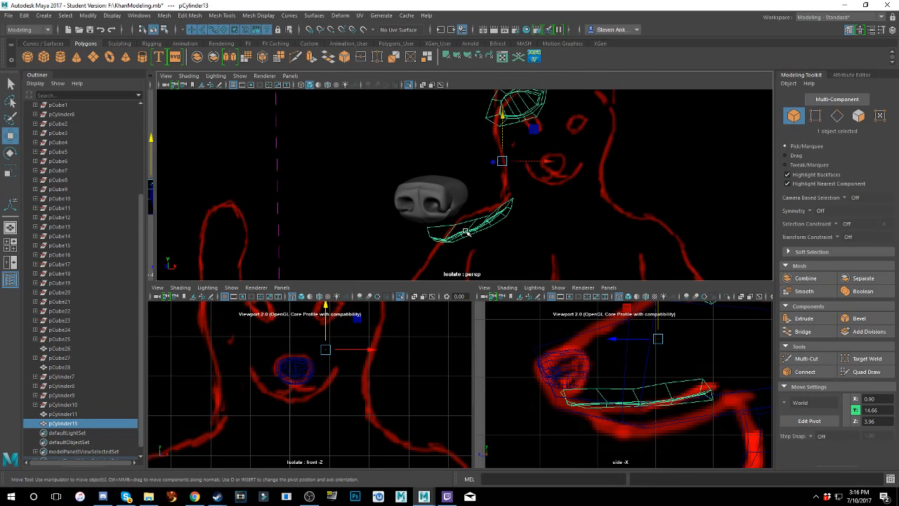
key("4")
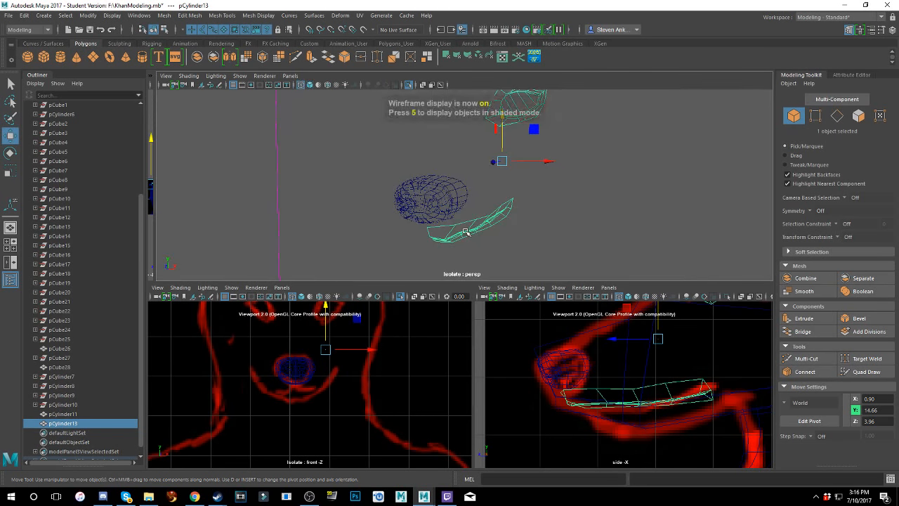
key("5")
key("6")
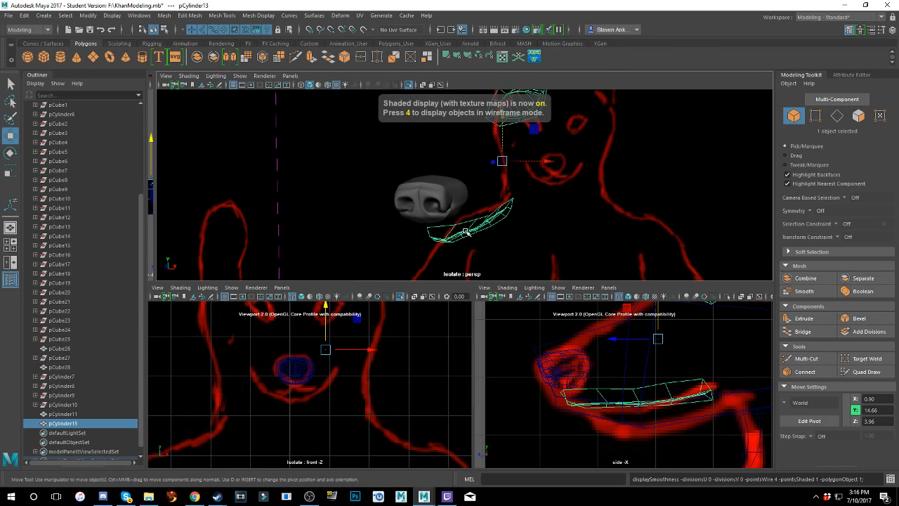
key("3")
key("1")
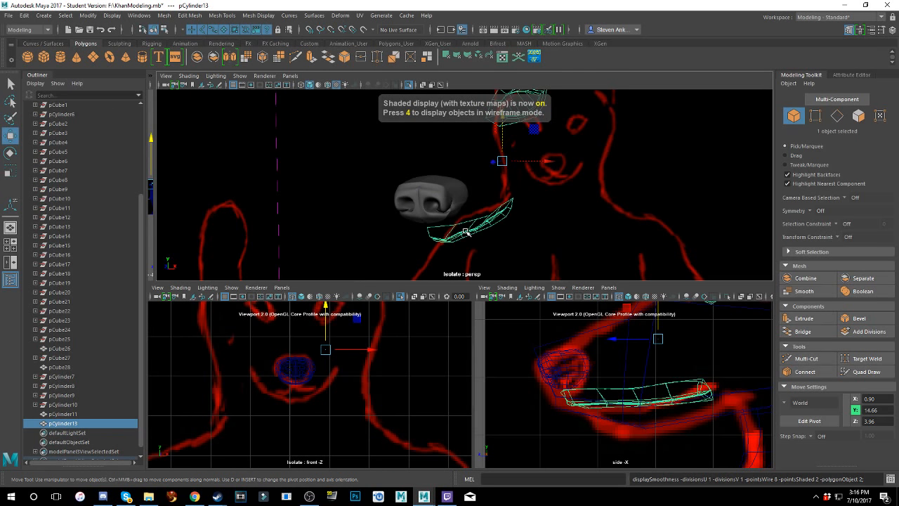
key("7")
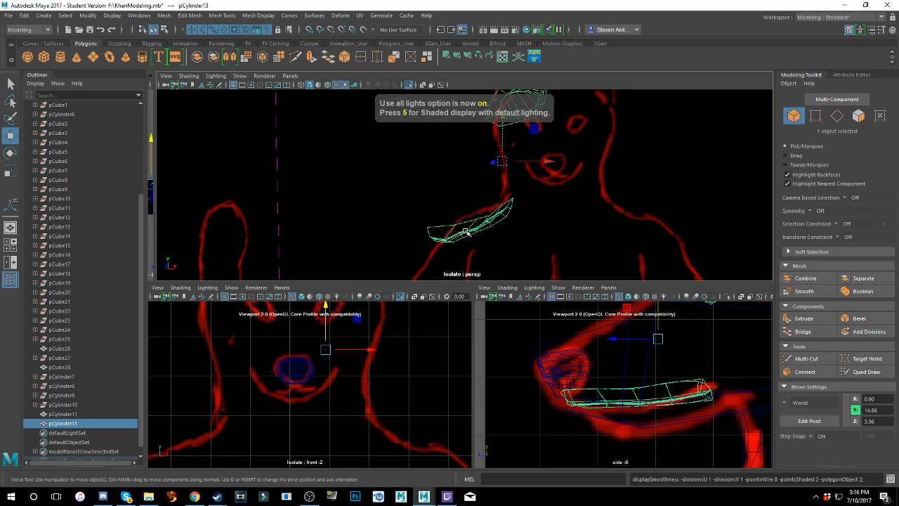
key("1")
key("1")
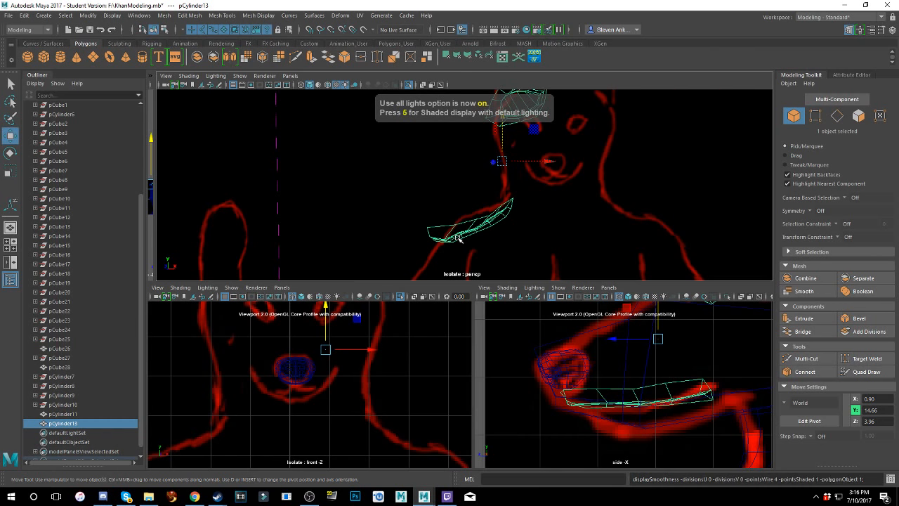
- Undo the recent smoothness display and selection changes
key("ctrl+z")
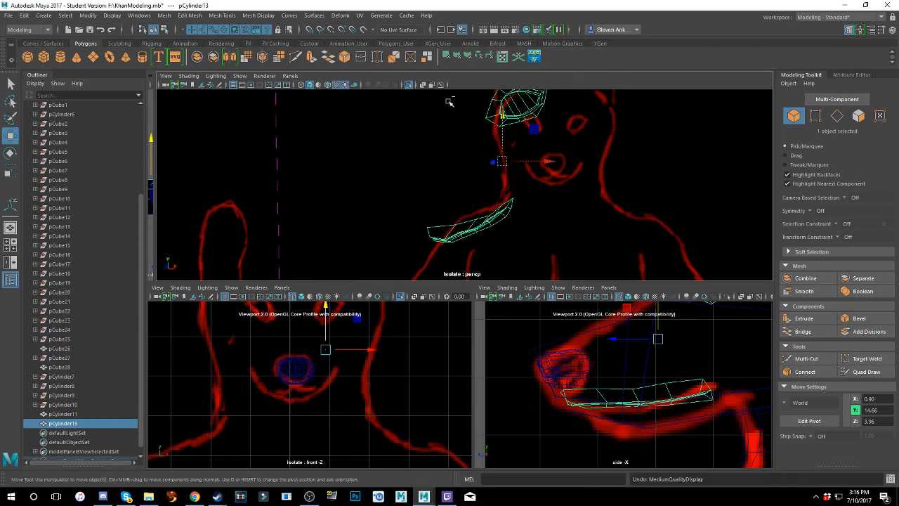
key("ctrl+z")
key("ctrl+z")
left_click_drag(475, 196, 480, 188, "alt")
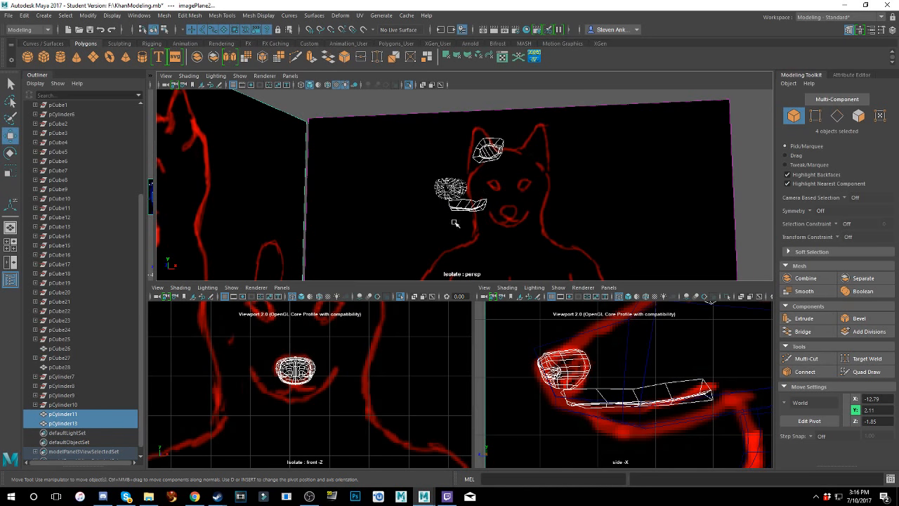
- Examine the isolated nose and mouth pieces individually from the front and side, and undo the last selections
left_click(490, 113)
scroll(496, 103, "up", 2)
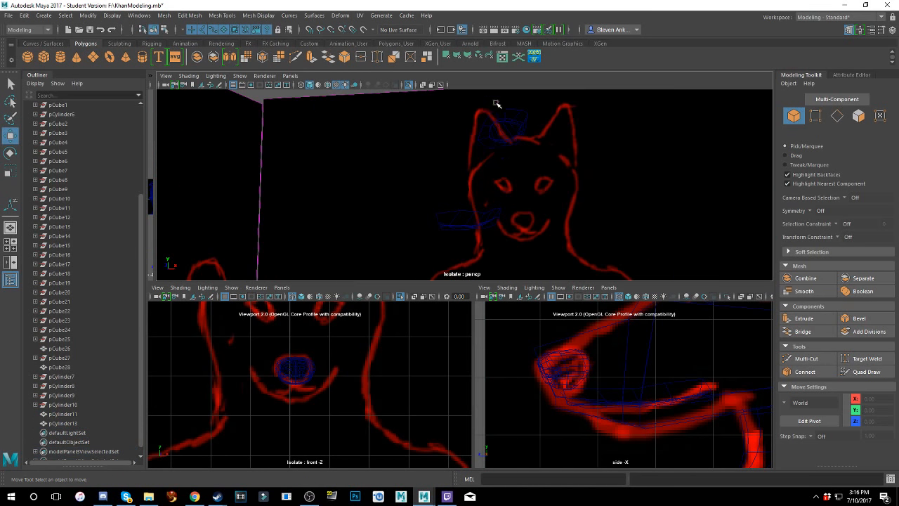
left_click(436, 200)
left_click_drag(440, 204, 351, 205, "alt")
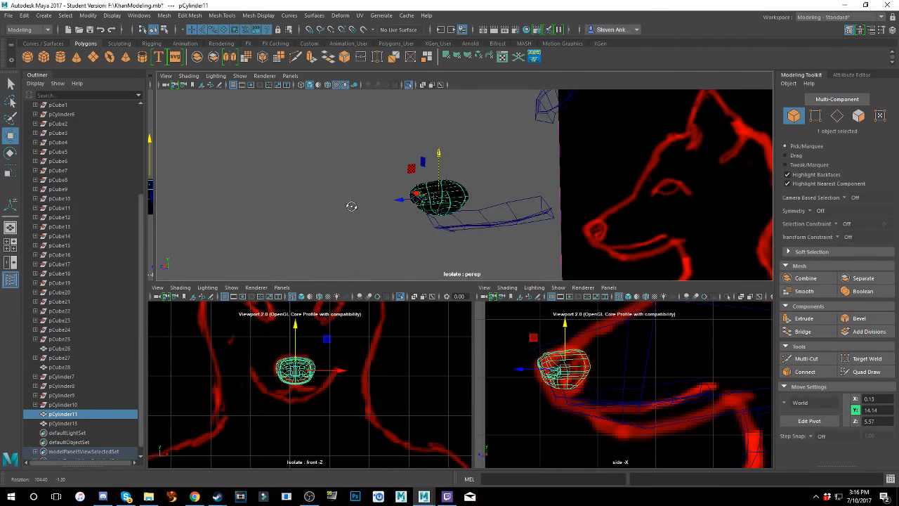
left_click(494, 226)
mouse_move(494, 227)
left_mouse_down("alt")
mouse_move(541, 227)
mouse_move(525, 205)
mouse_move(670, 215)
left_mouse_up("alt")
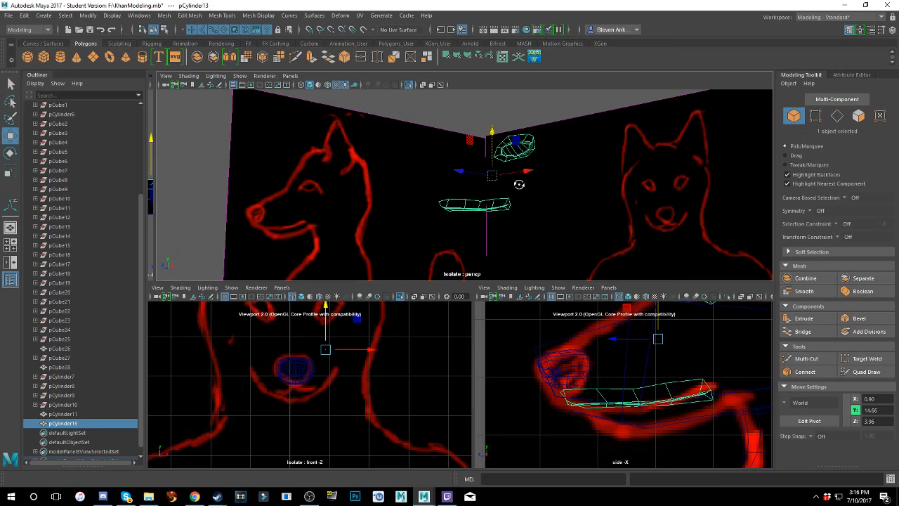
mouse_move(519, 184)
left_mouse_down("alt")
mouse_move(587, 175)
mouse_move(571, 188)
left_mouse_up("alt")
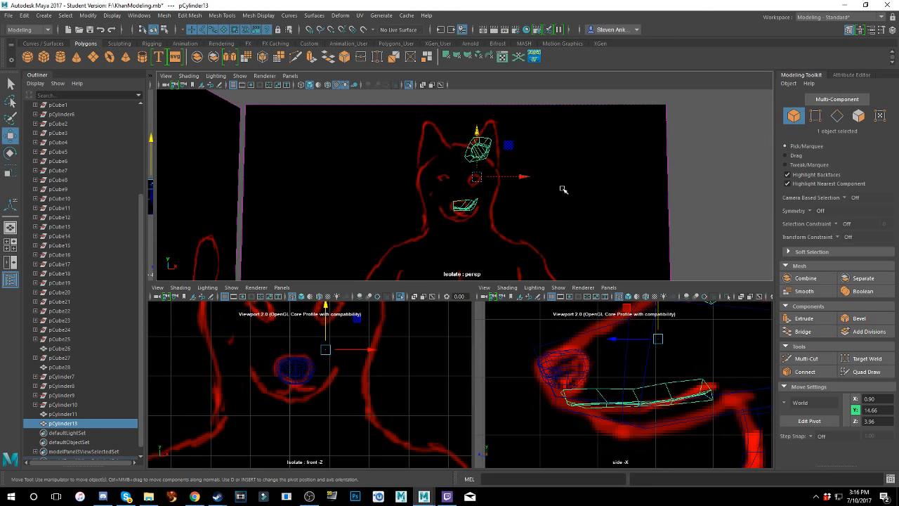
key("ctrl+z")
key("ctrl+z")
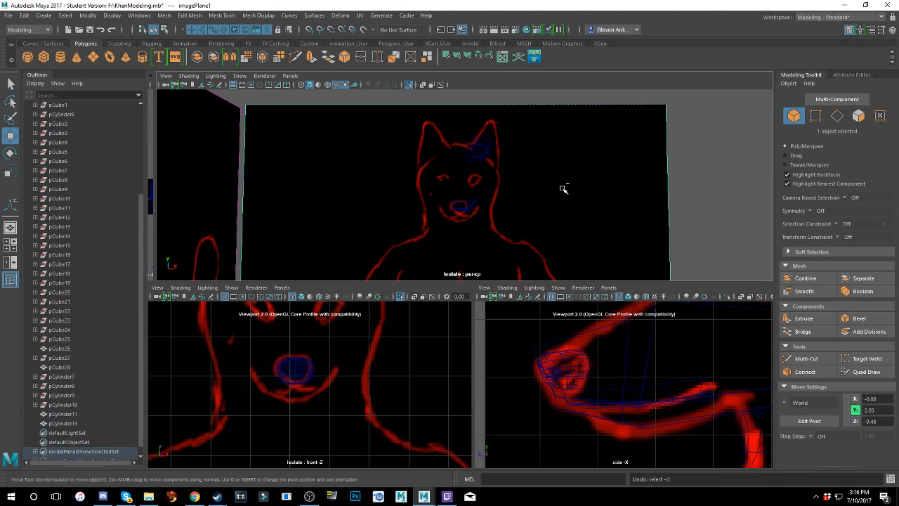
- Turn off smooth preview on the nose and return the perspective view to shaded display with default lighting
scroll(468, 197, "up", 3)
left_click(452, 216)
scroll(447, 193, "up", 5)
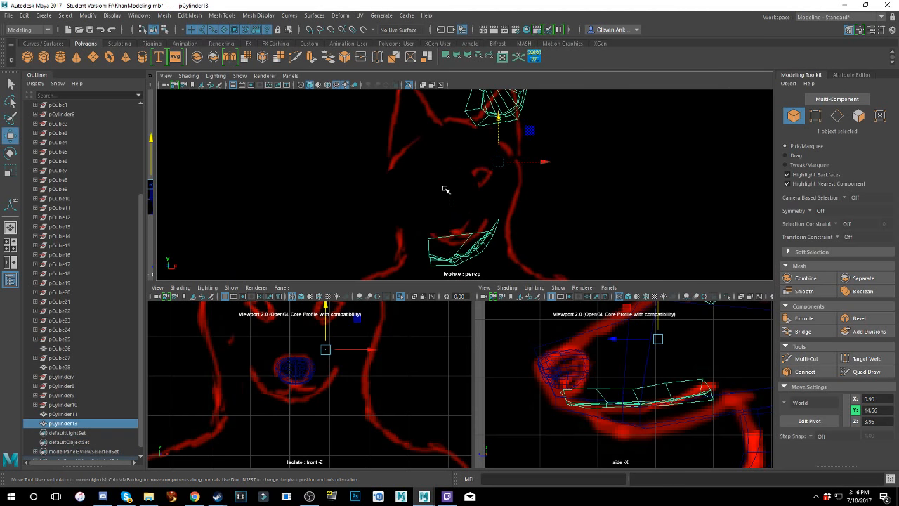
left_click(445, 189)
left_click_drag(445, 189, 552, 211, "alt")
key("1")
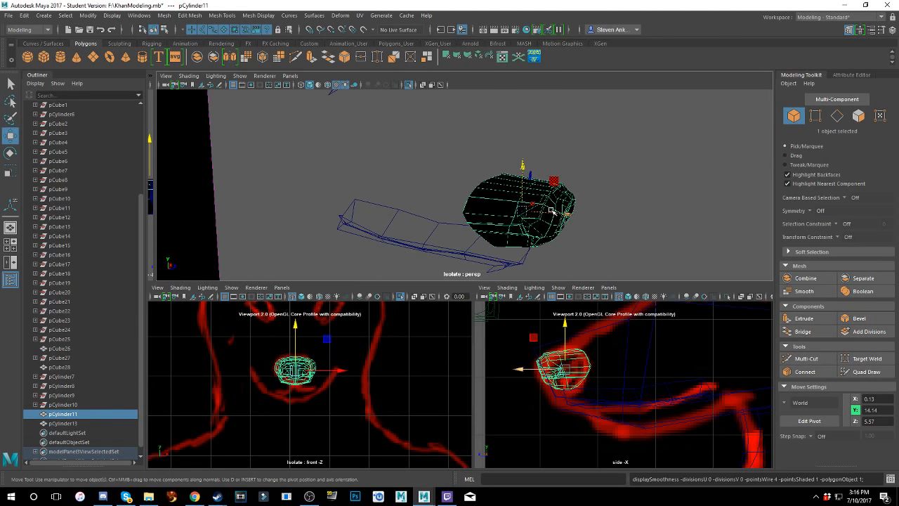
key("4")
key("5")
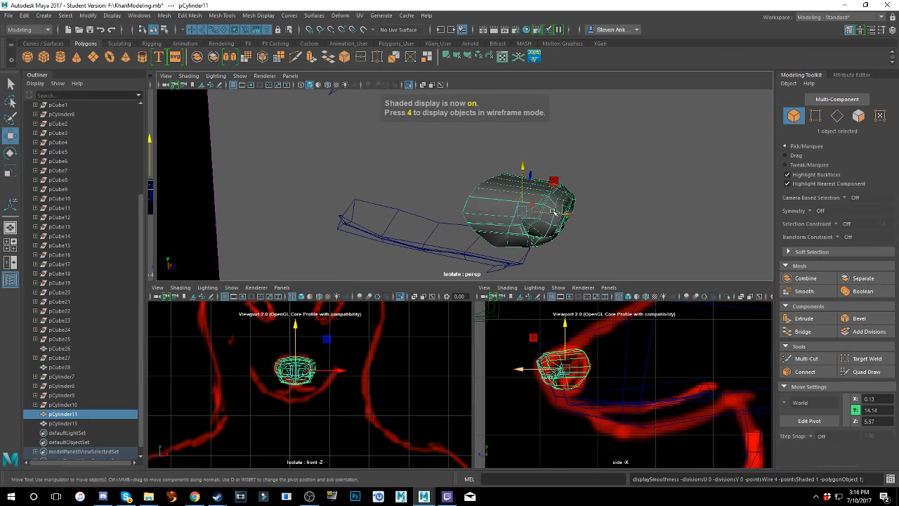
- Select the mouth piece and check it in wireframe and shaded display from both sides of the muzzle
left_click(438, 242)
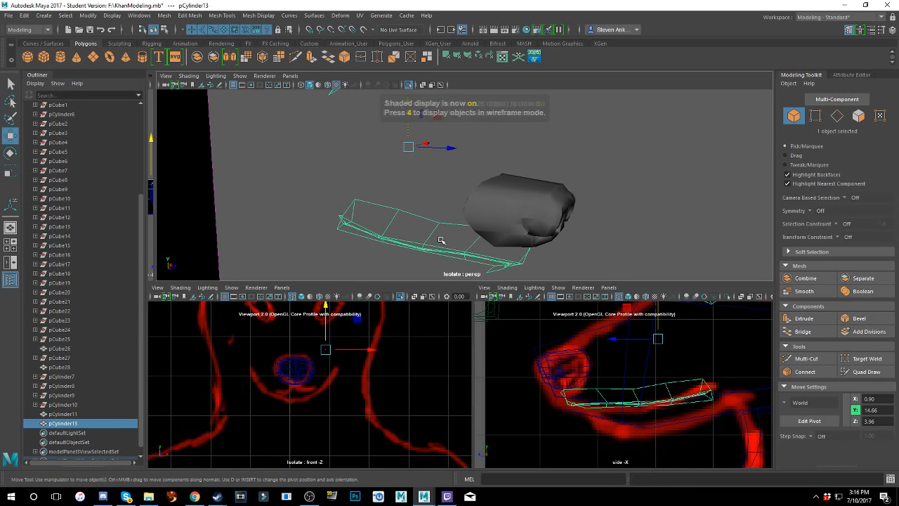
key("4")
key("5")
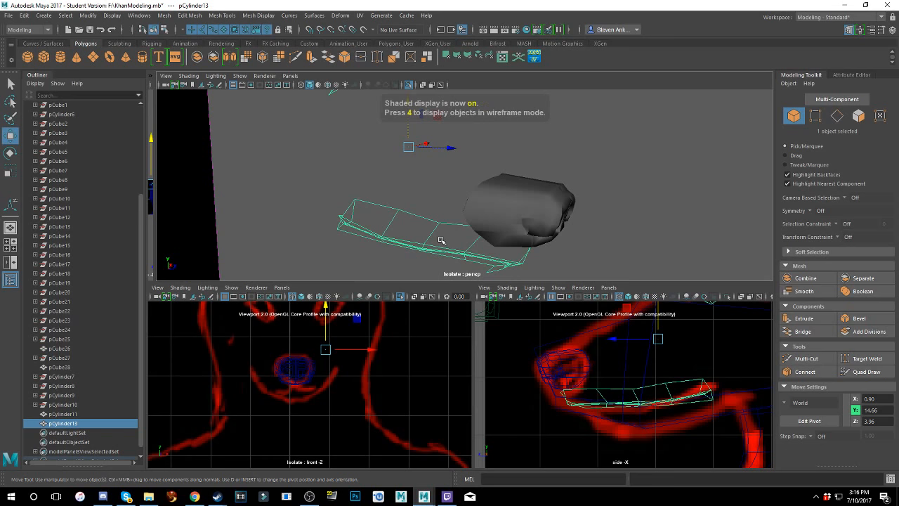
left_click_drag(439, 241, 492, 205, "alt")
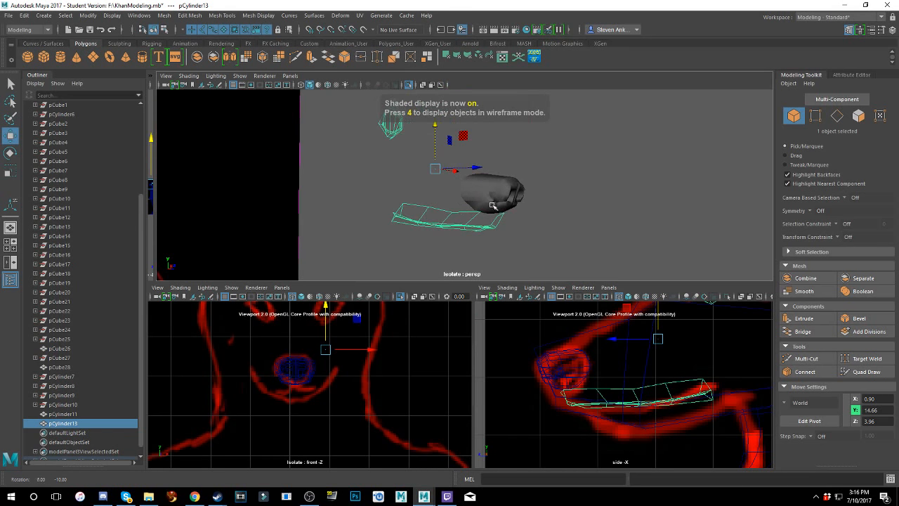
left_click_drag(643, 189, 510, 190, "alt")
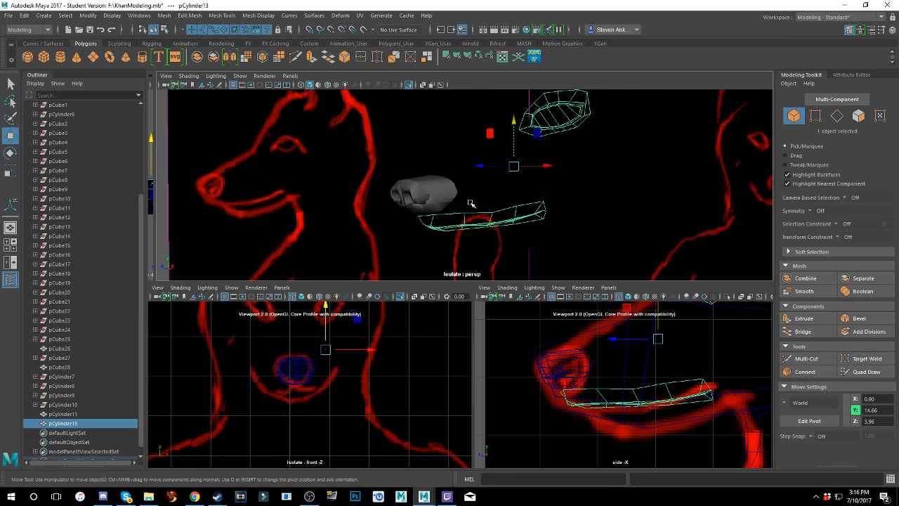
- Save the scene as KhanModeling2.mb in the Heavy folder, accepting the student version notice
left_click(8, 15)
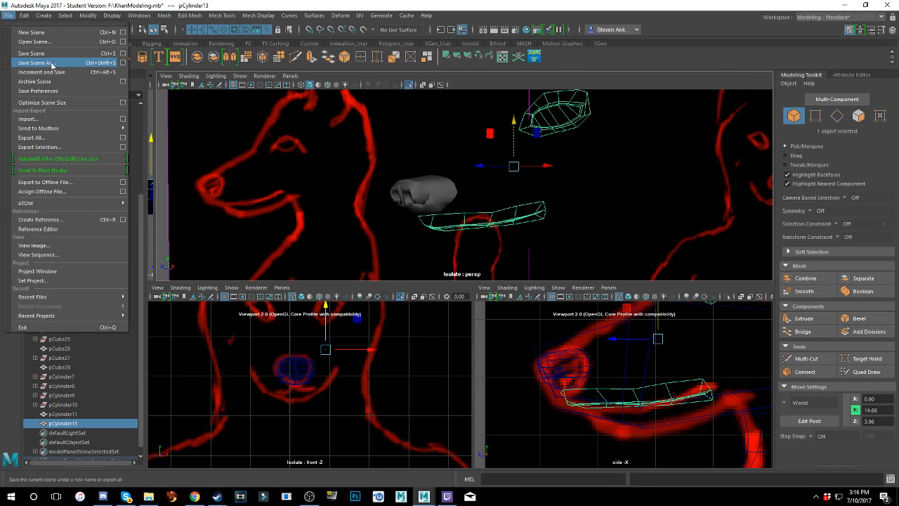
left_click(51, 63)
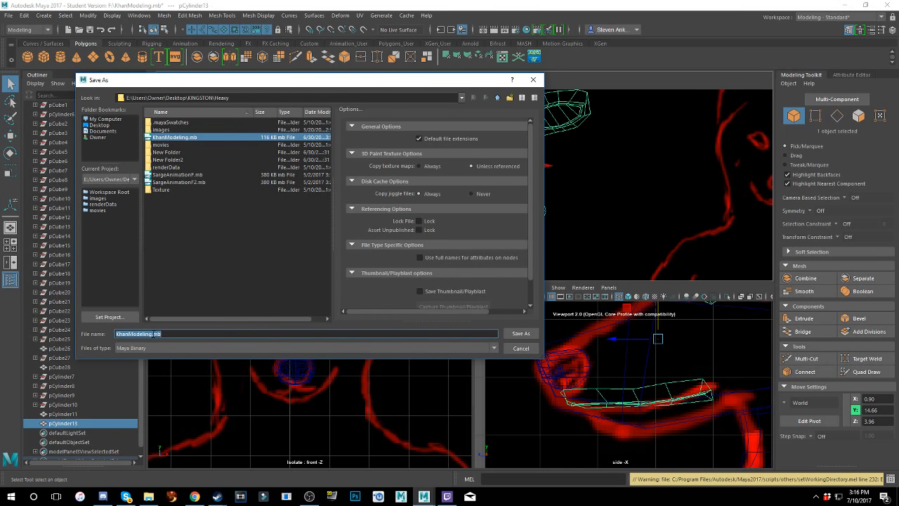
type("2")
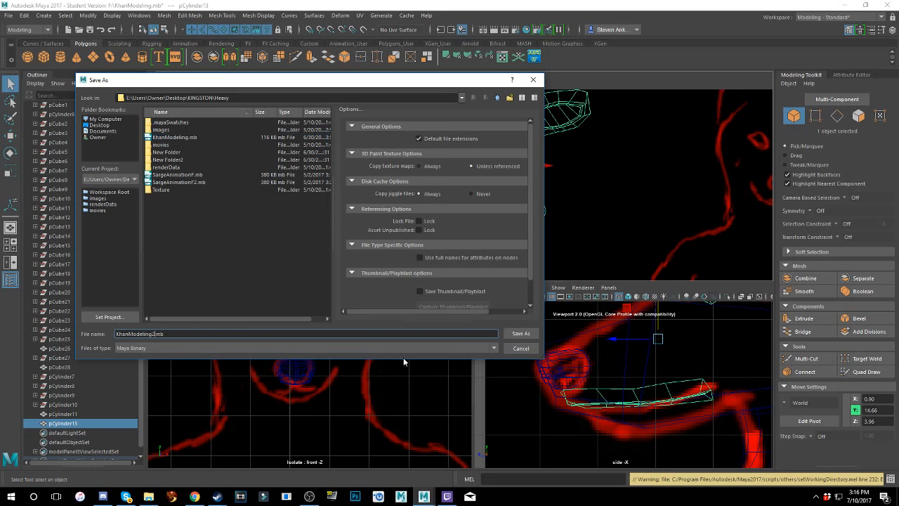
left_click(520, 334)
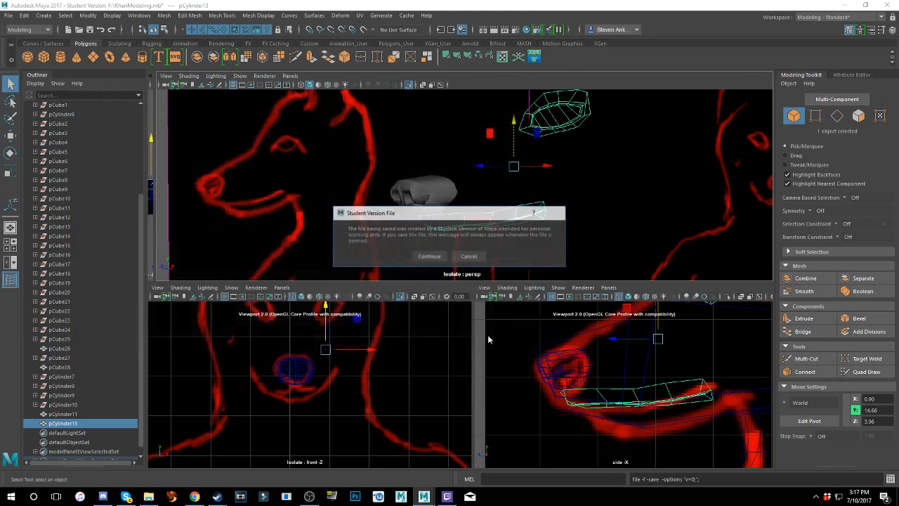
left_click(428, 257)
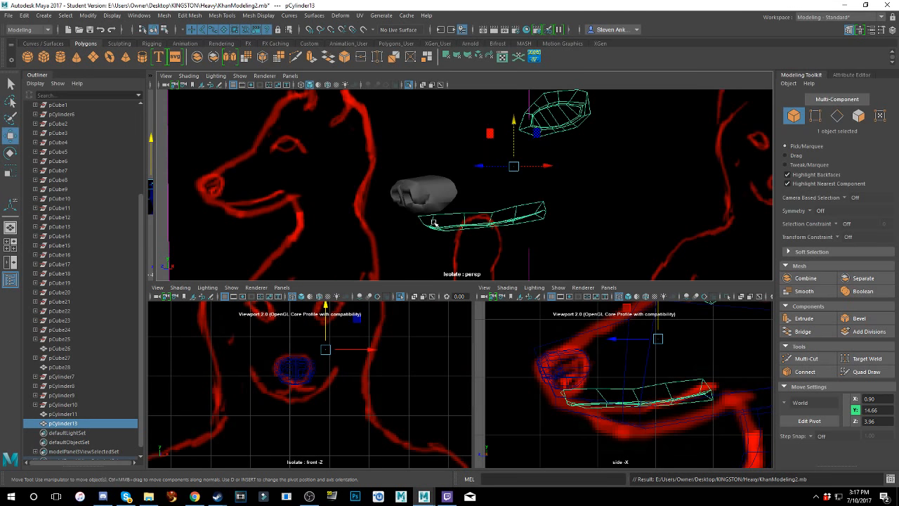
- Switch to the other Maya window and accept the student version notice to open KhanModeling.mb
left_click_drag(433, 223, 517, 201, "alt")
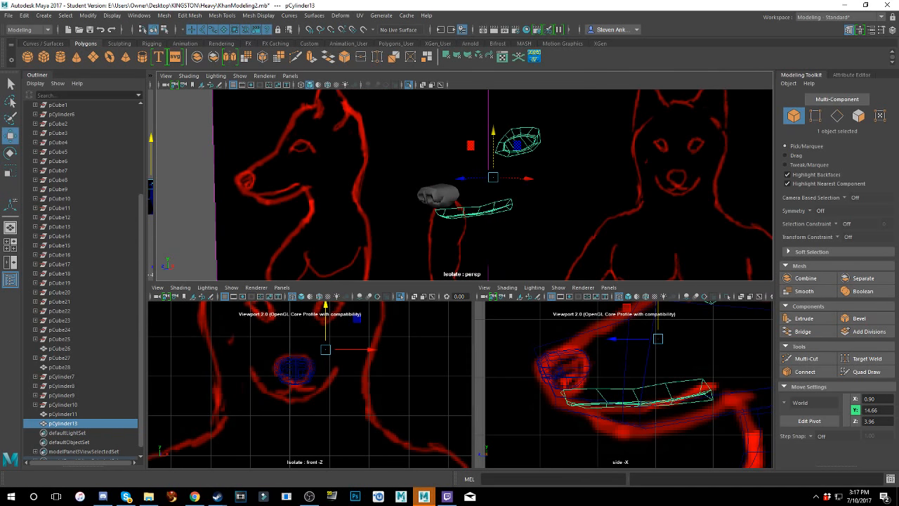
key("alt+Tab")
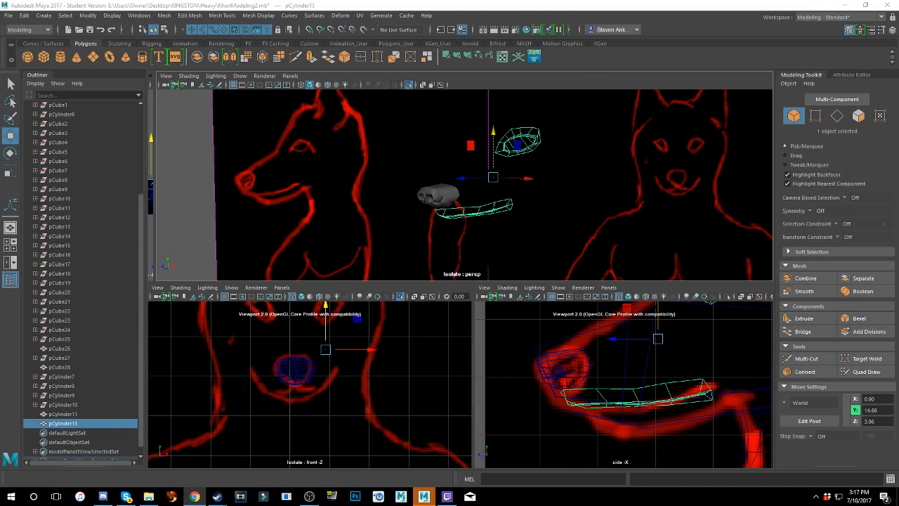
left_click(424, 497)
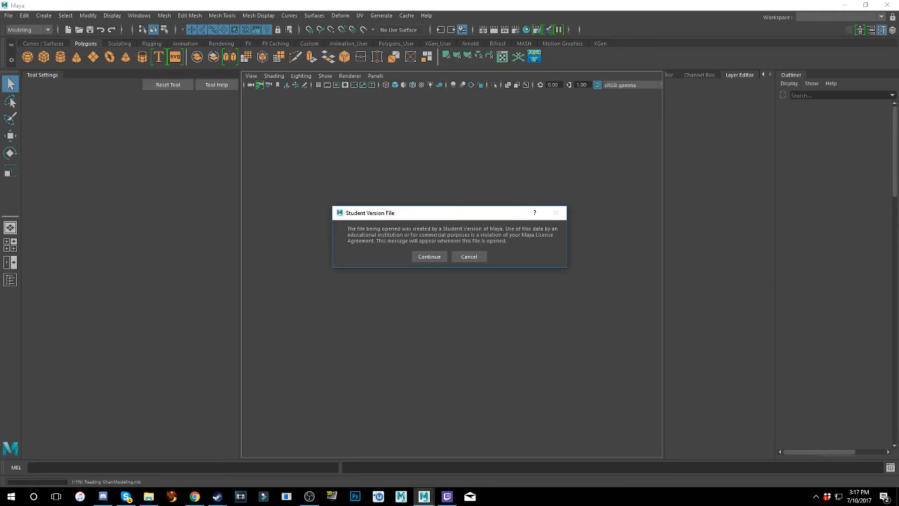
left_click(430, 256)
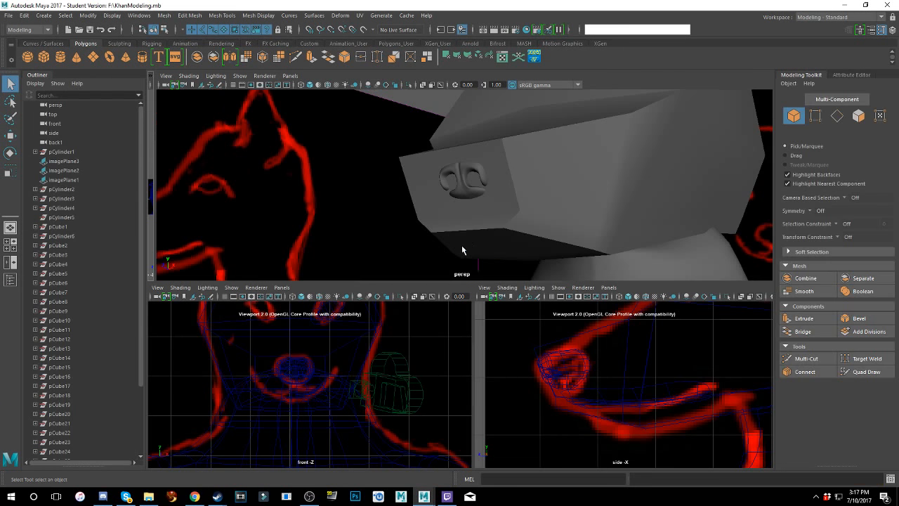
- Examine the nose and head mesh in the perspective view and the eye outline in the side reference view
left_click(472, 190)
key("f")
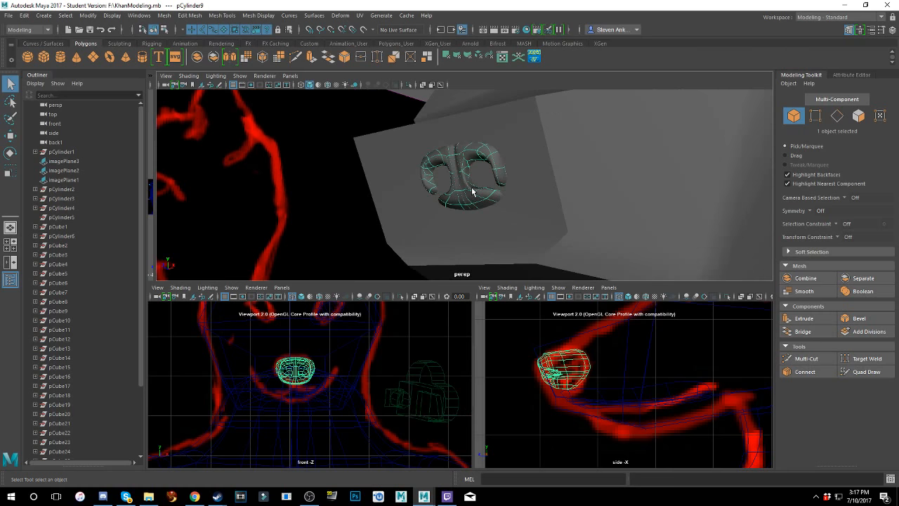
left_click(608, 185)
key("f")
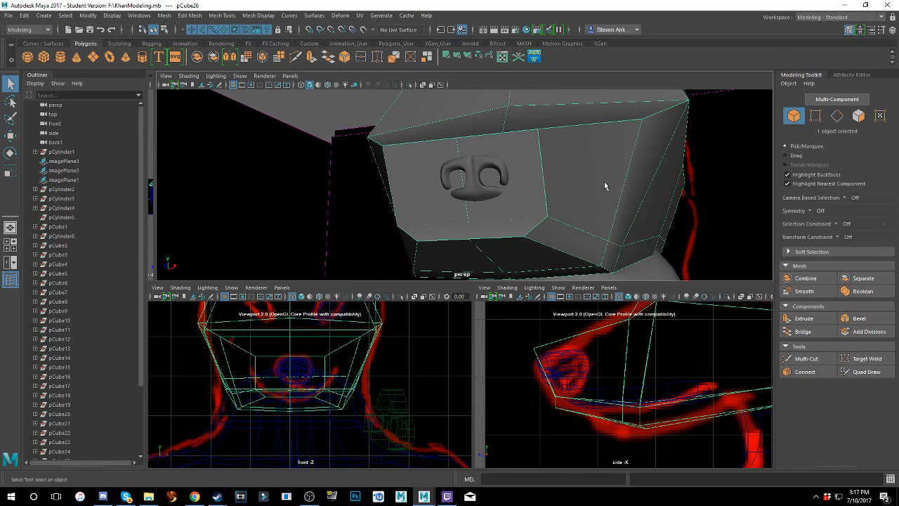
left_click(473, 184)
left_click_drag(544, 223, 543, 200, "alt")
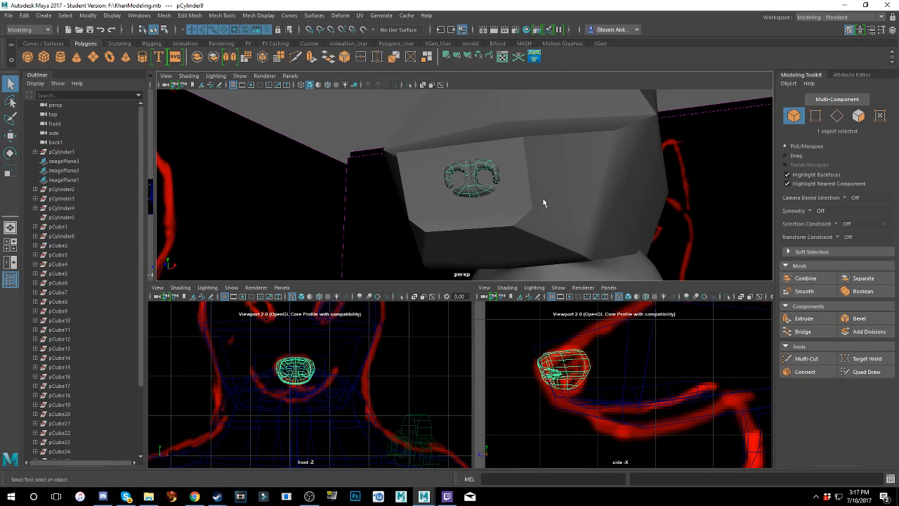
middle_click_drag(549, 198, 526, 247, "alt")
scroll(662, 385, "down", 6)
middle_click_drag(649, 356, 609, 381, "alt")
scroll(650, 377, "up", 4)
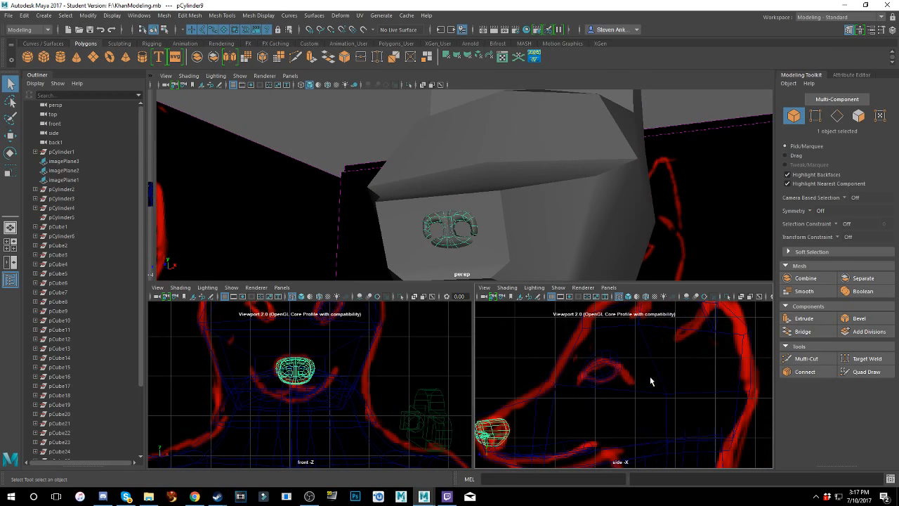
- Try moving the eye piece sideways out of the head to X 2.38 and undo the move
left_click(616, 364)
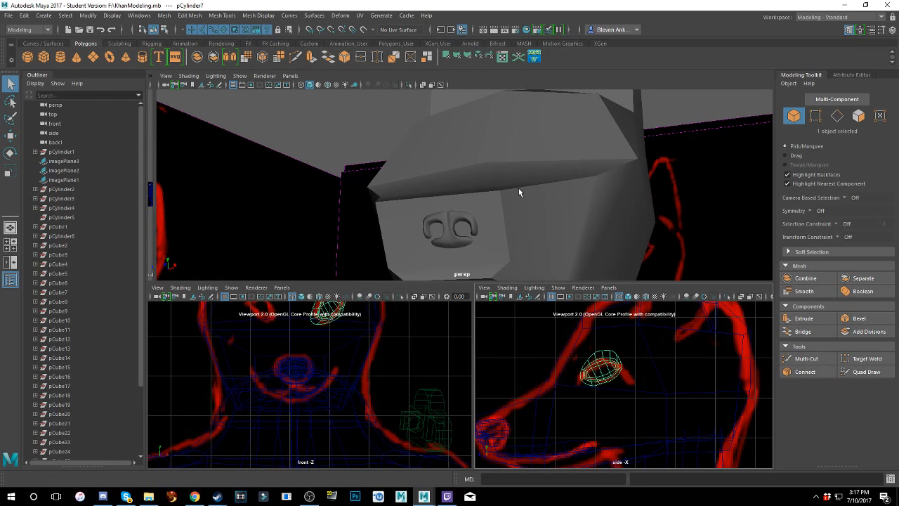
scroll(518, 191, "down", 3)
key("w")
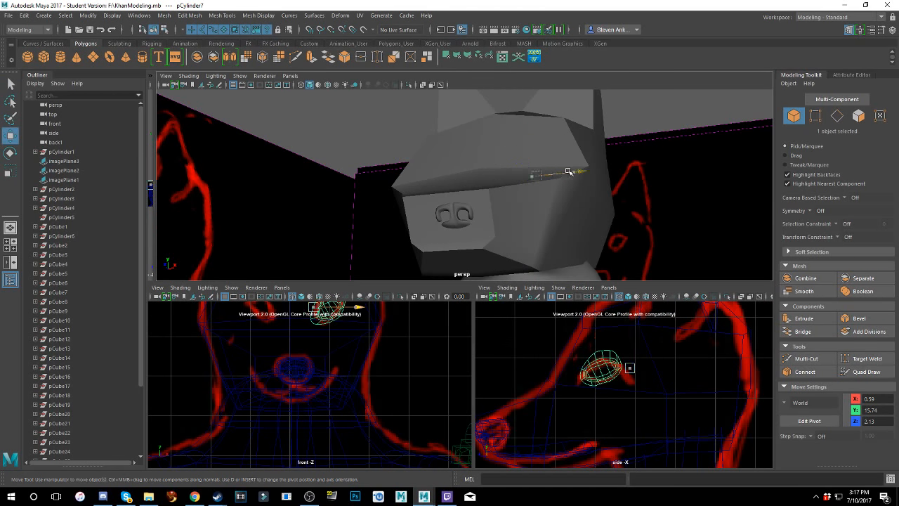
left_click_drag(568, 171, 638, 181)
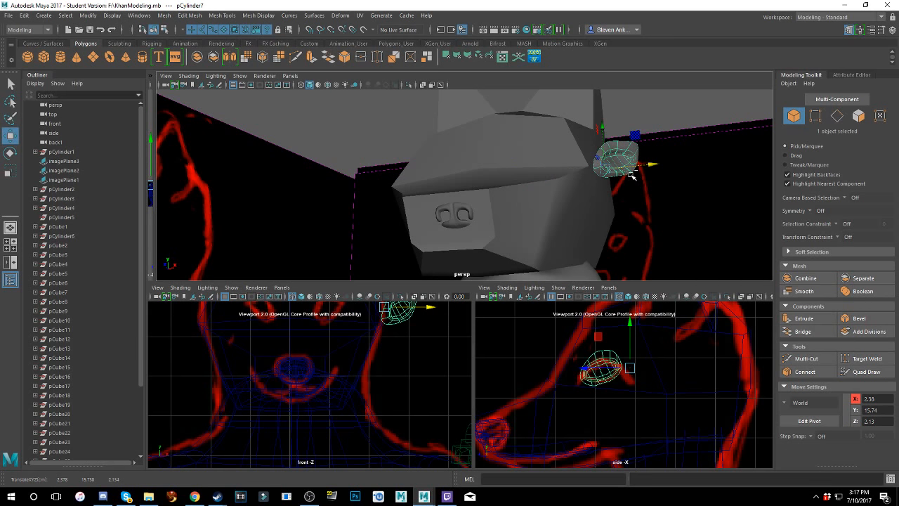
key("ctrl+z")
- Select the nose, eye and mouth pieces together with the imagePlane1 and imagePlane2 reference images
left_click(530, 204)
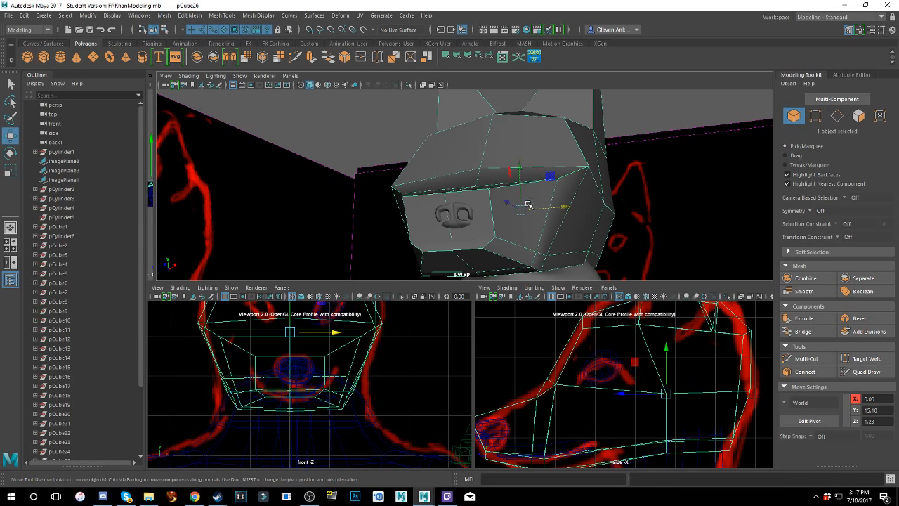
left_click(657, 216)
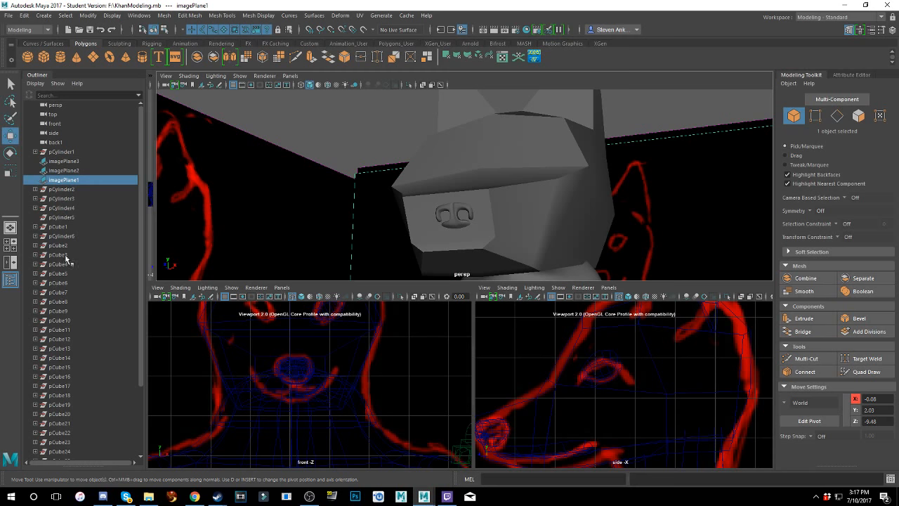
left_click(453, 226)
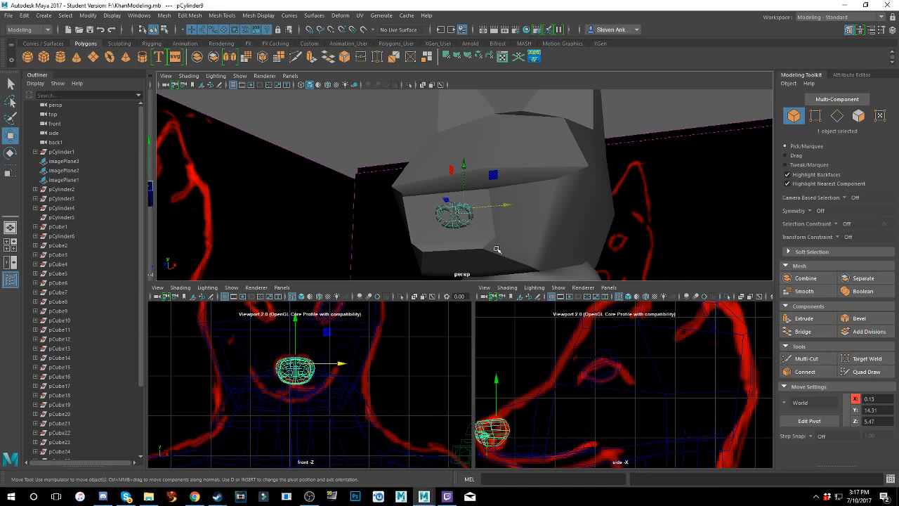
left_click(337, 309, "shift")
left_click(576, 454, "shift")
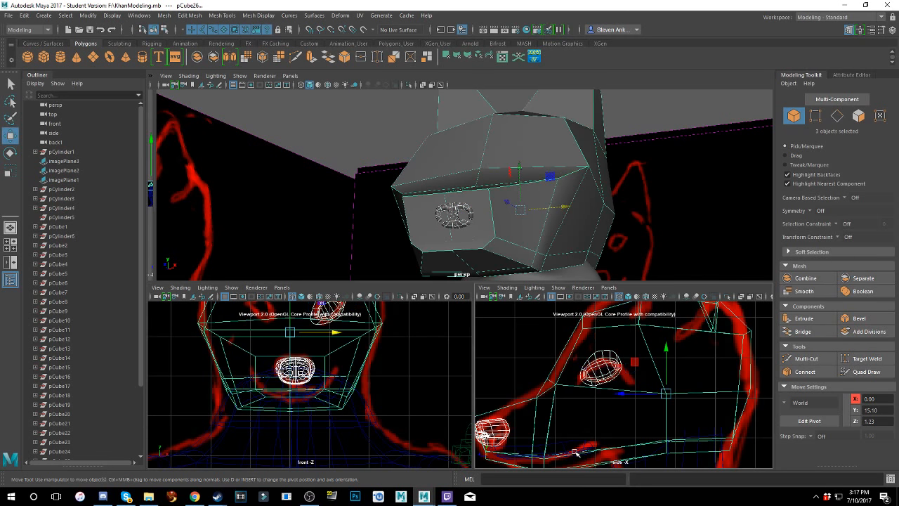
left_click(566, 448, "shift")
left_click(596, 415, "shift")
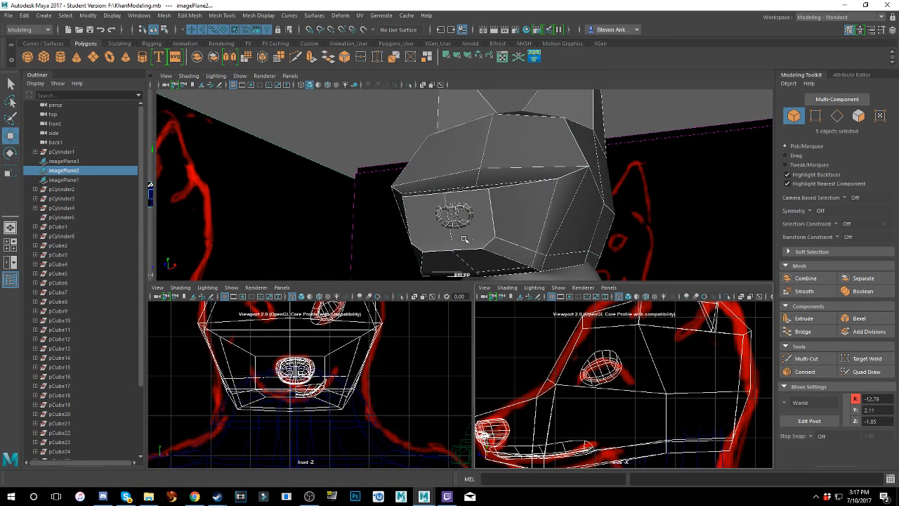
scroll(471, 221, "down", 4)
left_click(513, 212, "shift")
left_click(298, 220, "shift")
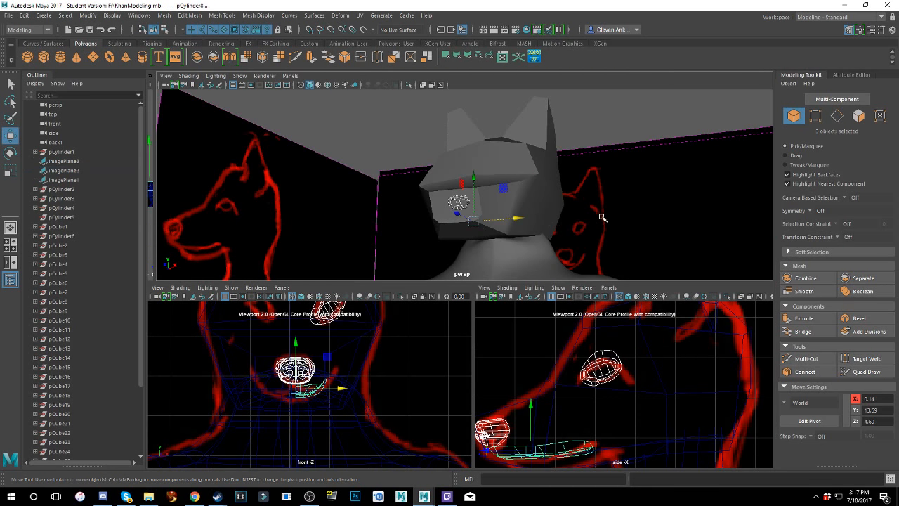
left_click(600, 216, "shift")
left_click_drag(272, 190, 299, 203, "alt")
left_click(288, 172, "shift")
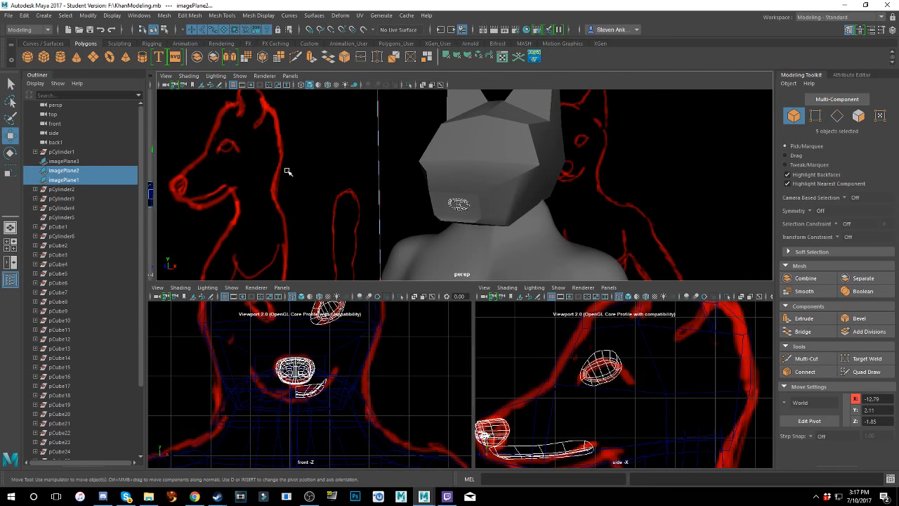
- Isolate the selected face pieces and reference images in the perspective view and clear the selection
key("f")
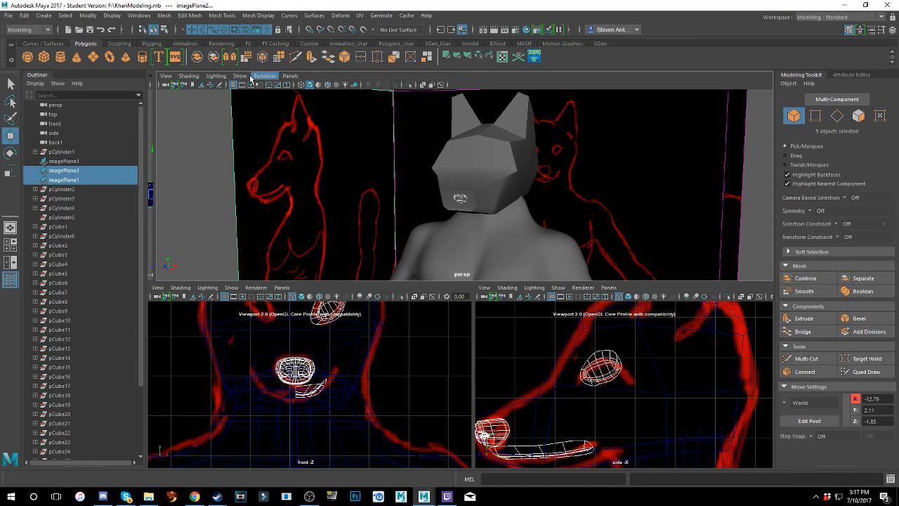
left_click(240, 75)
mouse_move(256, 94)
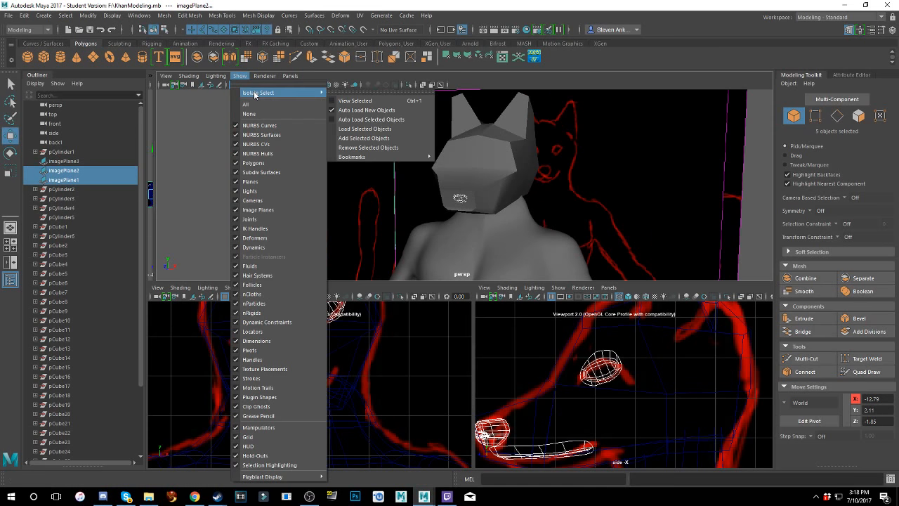
left_click(356, 101)
scroll(219, 165, "down", 3)
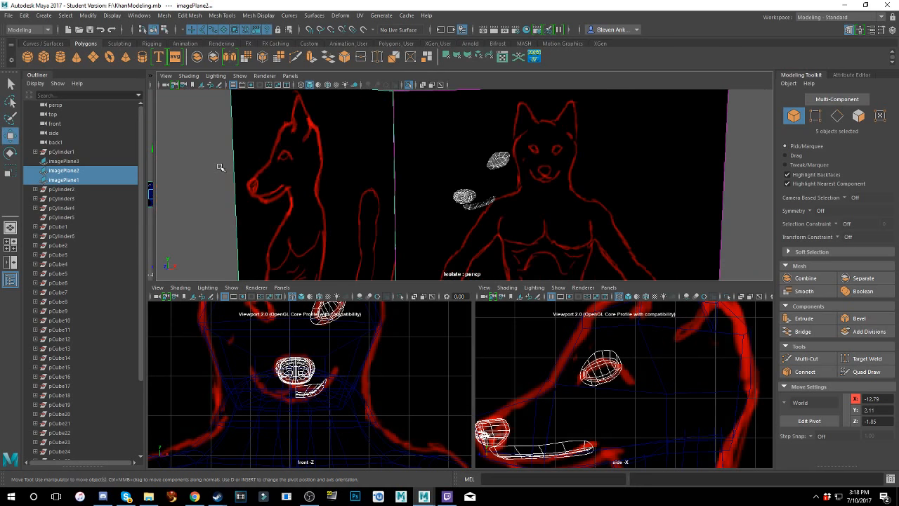
left_click(221, 167)
- Select the existing nose and examine its nostrils and side surface up close in the perspective view
scroll(323, 173, "up", 3)
left_click_drag(449, 176, 479, 154, "alt")
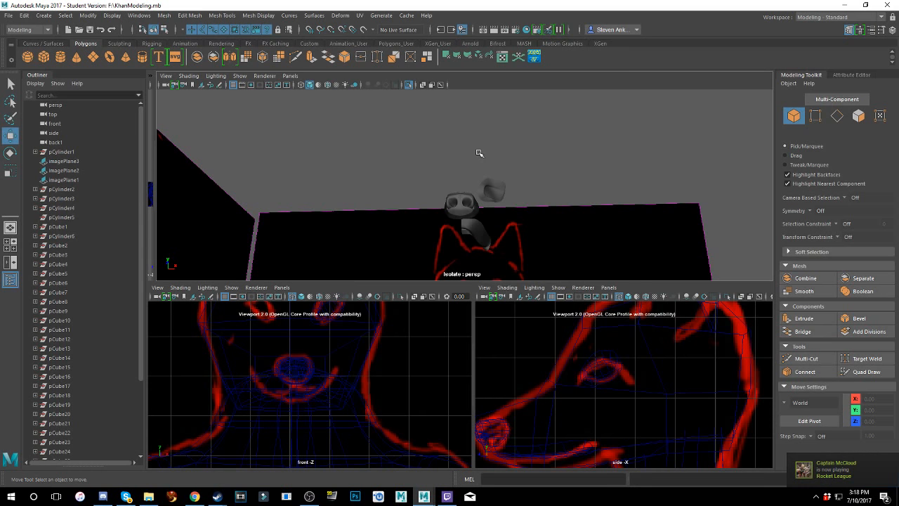
mouse_move(536, 173)
left_mouse_down("alt")
mouse_move(499, 174)
mouse_move(474, 226)
mouse_move(403, 192)
mouse_move(417, 86)
mouse_move(467, 133)
mouse_move(527, 146)
mouse_move(507, 167)
mouse_move(494, 214)
left_mouse_up("alt")
left_click(455, 134)
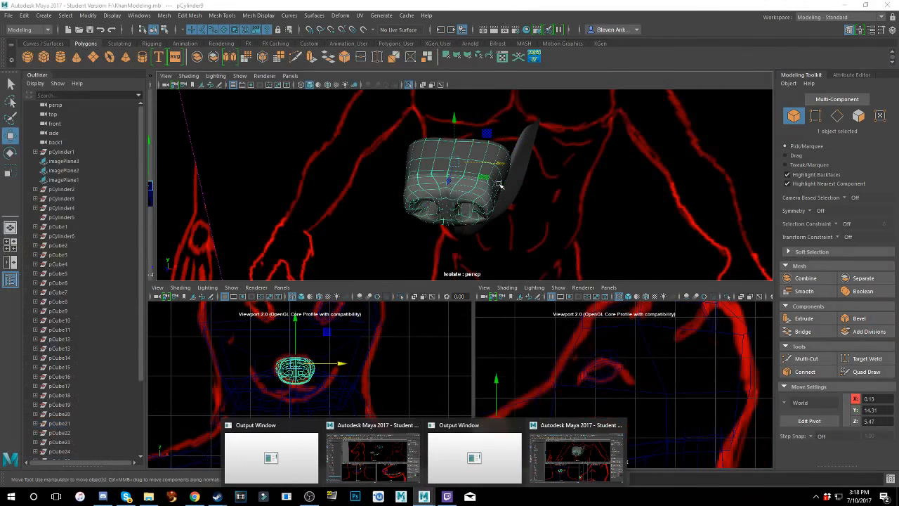
left_click_drag(487, 197, 412, 182, "alt")
scroll(413, 180, "up", 3)
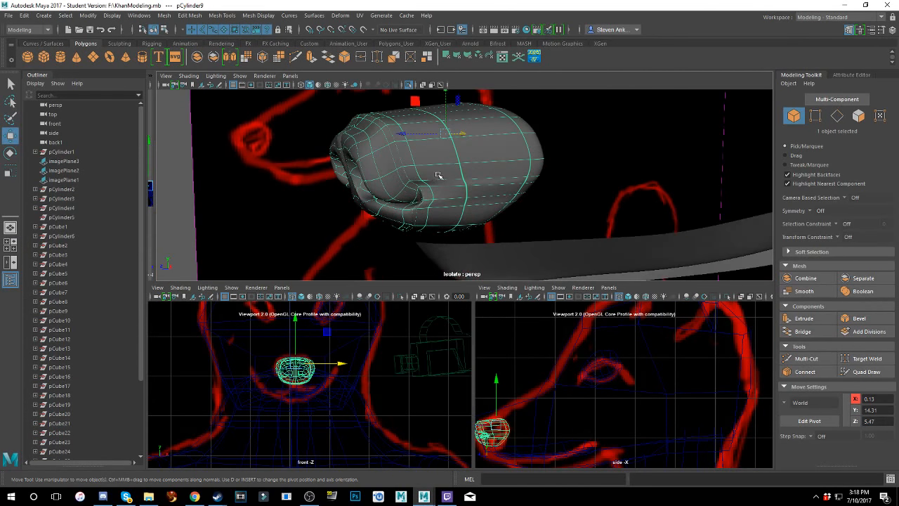
right_click_drag(438, 174, 479, 352, "alt")
- Switch to the KhanModeling2.mb window, select its nose and display it smoothed
mouse_move(429, 500)
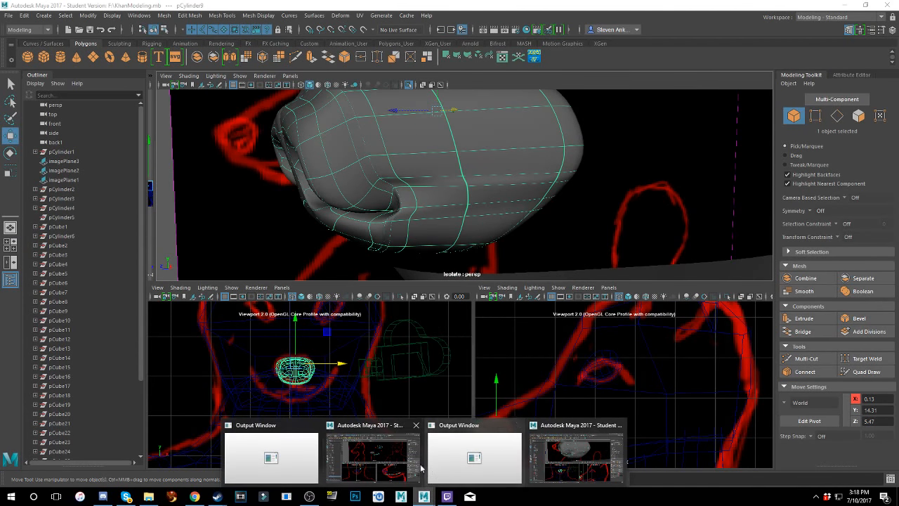
left_click(382, 457)
scroll(427, 215, "up", 5)
left_click(394, 240)
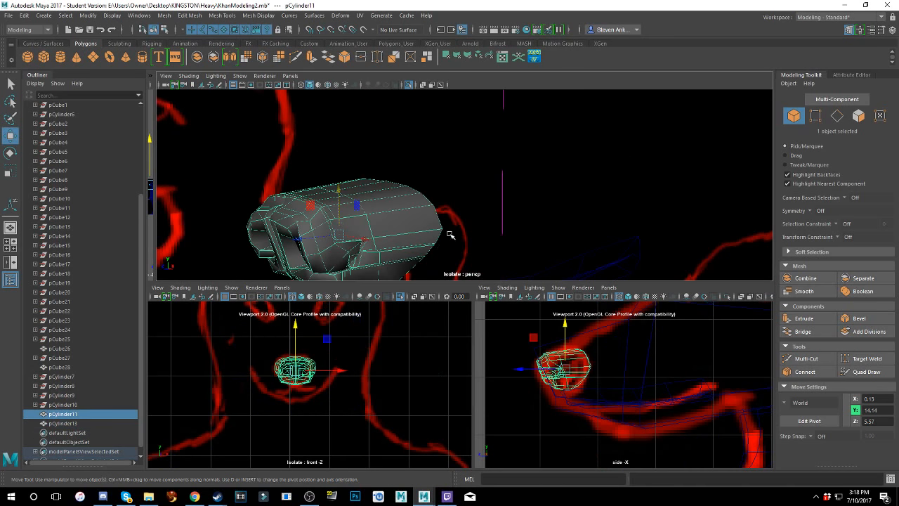
left_click_drag(449, 234, 469, 189, "alt")
key("3")
middle_click_drag(427, 194, 465, 181, "alt")
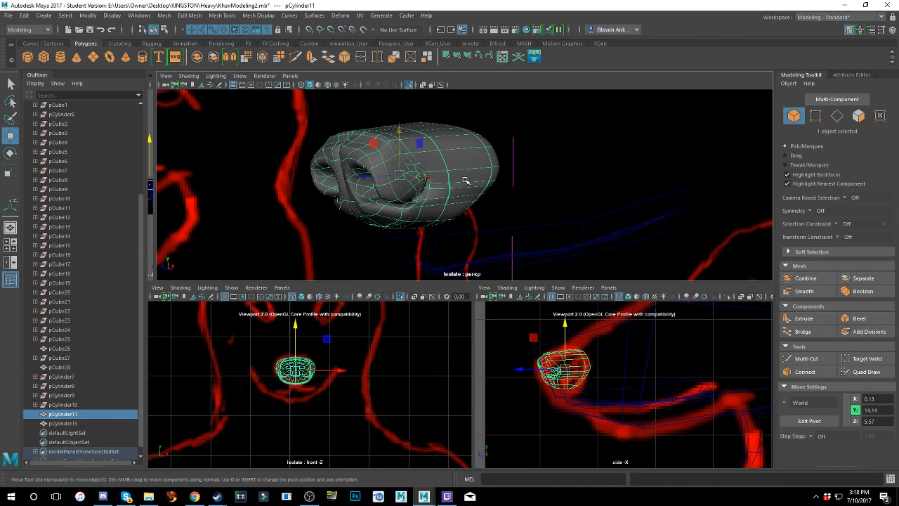
- Copy the selected nose from KhanModeling2.mb, accepting the student version notice
left_click(25, 16)
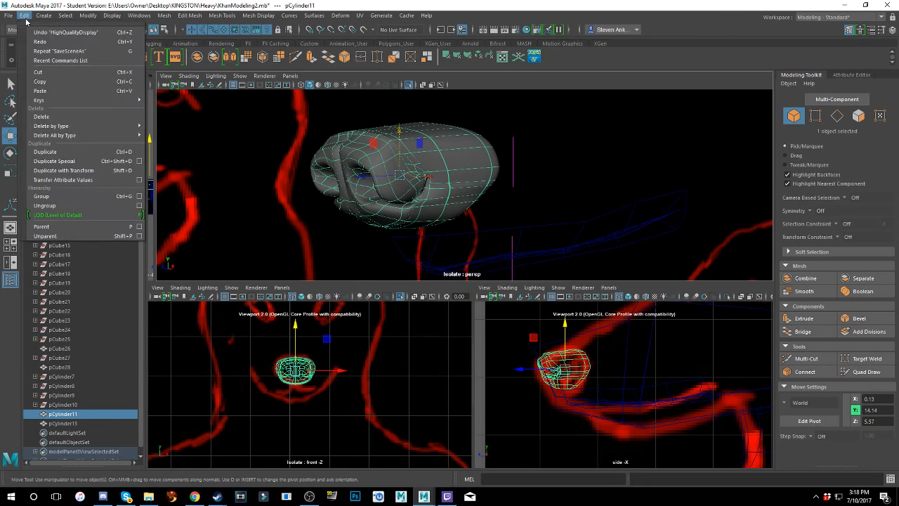
left_click(48, 83)
left_click(437, 257)
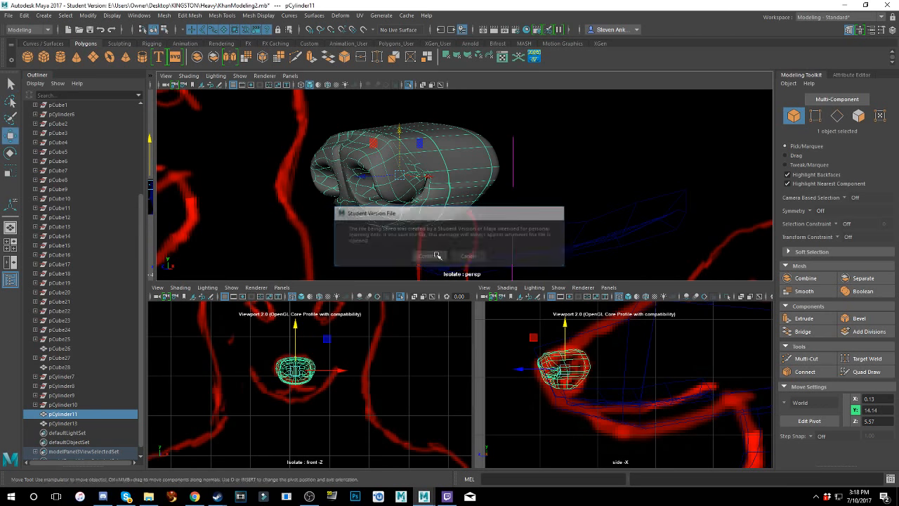
- Switch back to the KhanModeling.mb window and paste the copied nose, accepting the student version notice
left_click(427, 496)
left_click(558, 451)
scroll(338, 168, "down", 5)
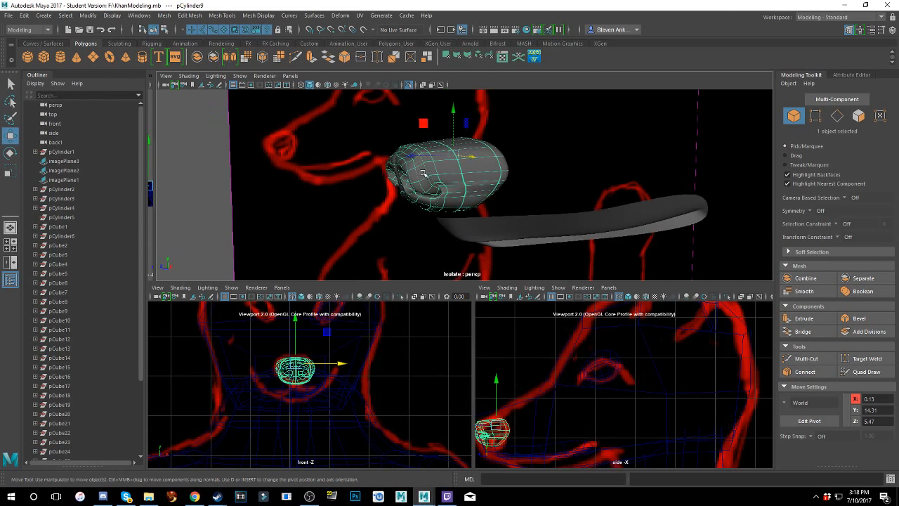
left_click(27, 16)
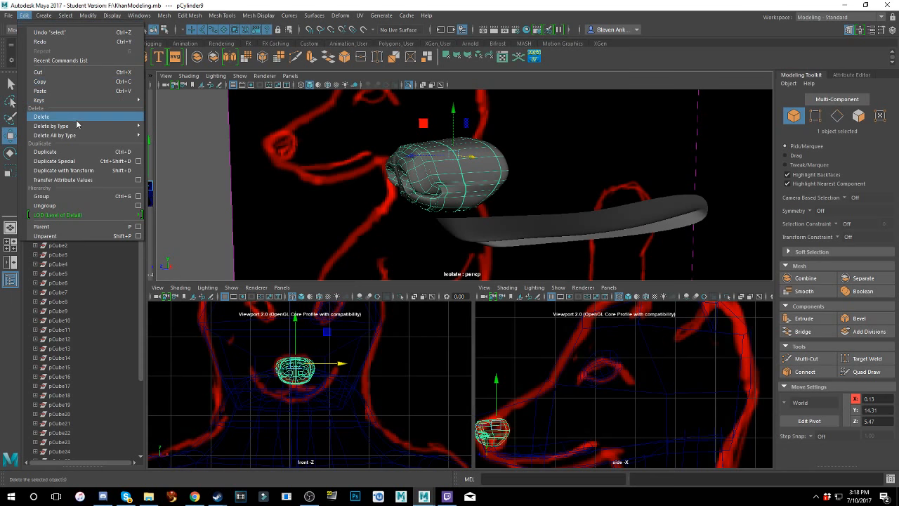
left_click(77, 91)
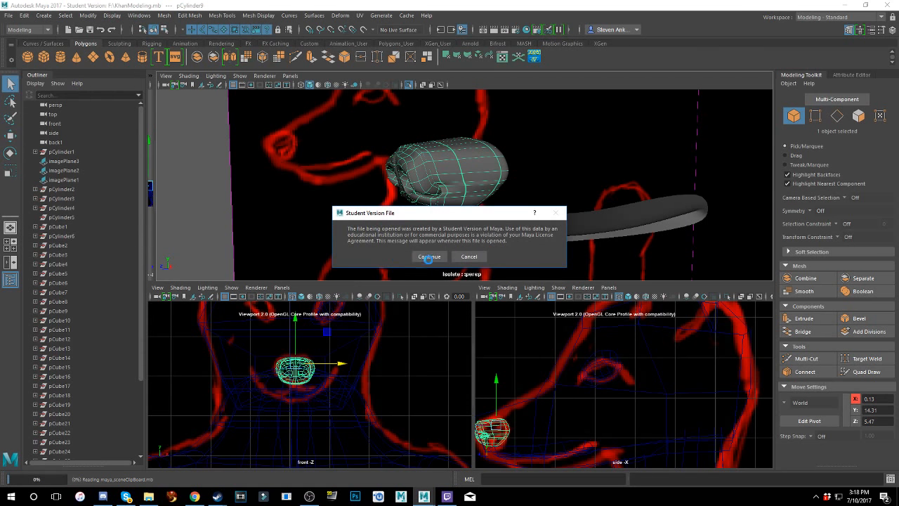
left_click(429, 257)
key("w")
key("f")
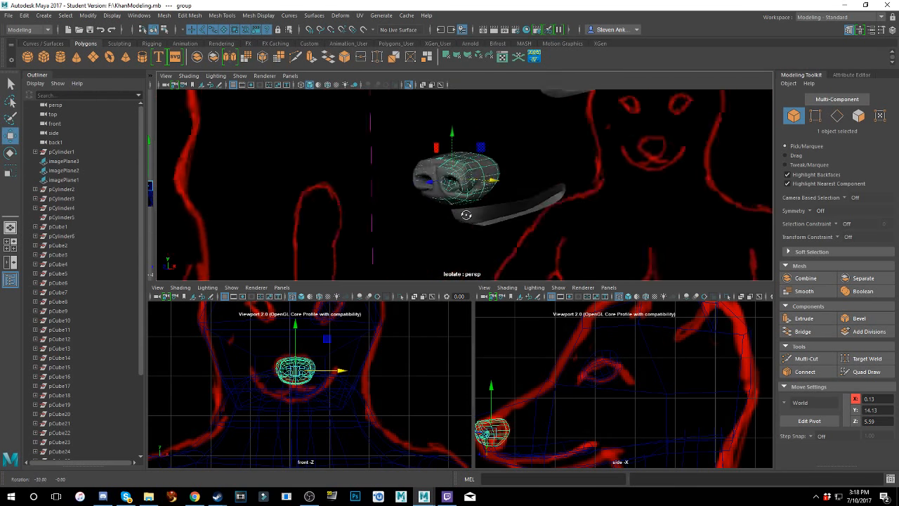
- Delete the old nose, pCylinder9, that overlaps the pasted one
left_click(446, 167)
scroll(457, 168, "up", 3)
left_click_drag(472, 167, 437, 183, "alt")
left_click(23, 15)
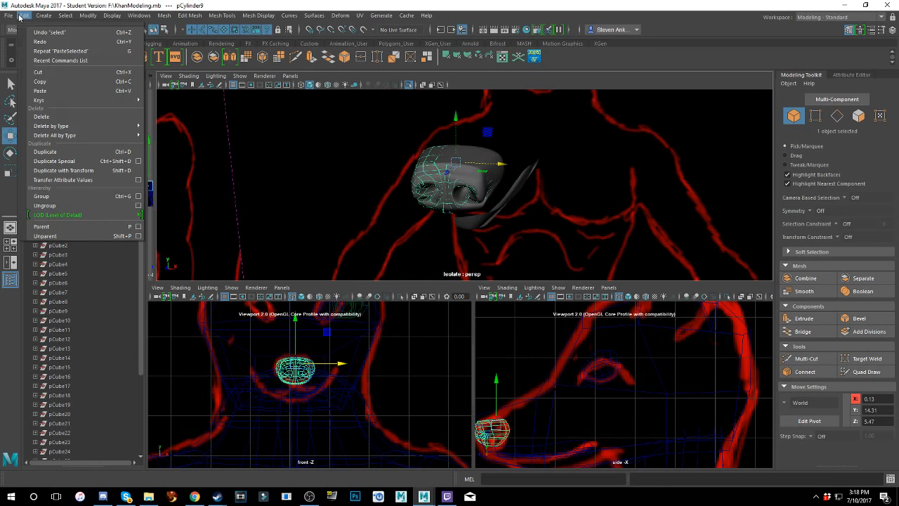
left_click(68, 116)
- Examine the pasted nose from the front and side, in smoothed and unsmoothed display, and deselect it
left_click(485, 171)
scroll(486, 173, "up", 4)
left_click_drag(512, 201, 417, 186, "alt")
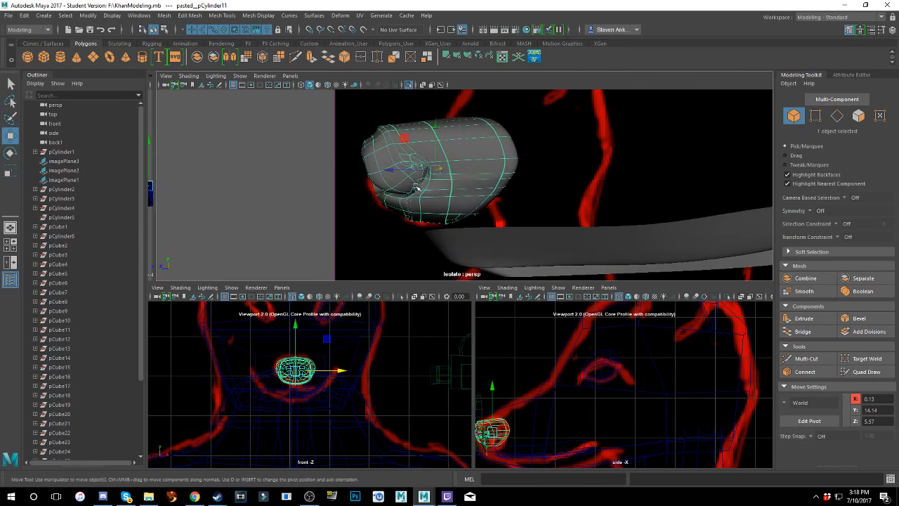
left_click(255, 146)
left_click_drag(251, 184, 400, 176, "alt")
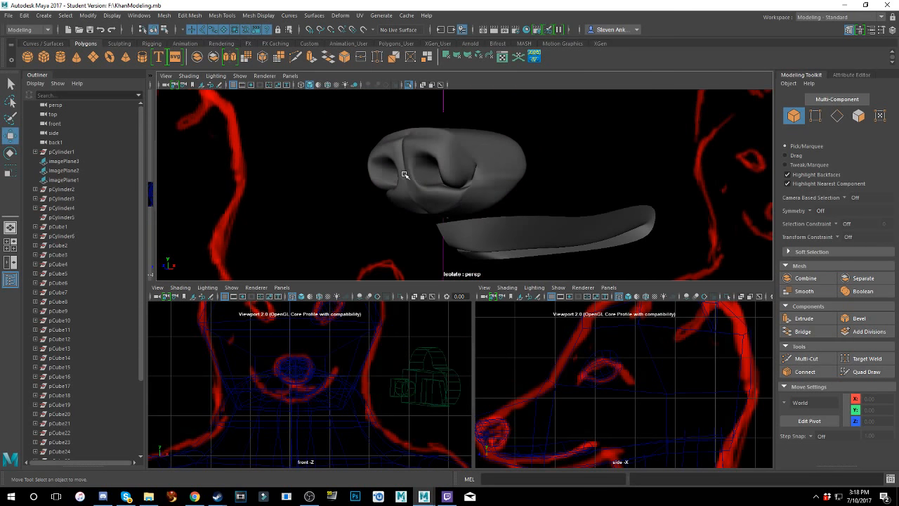
left_click(416, 170)
scroll(401, 177, "down", 5)
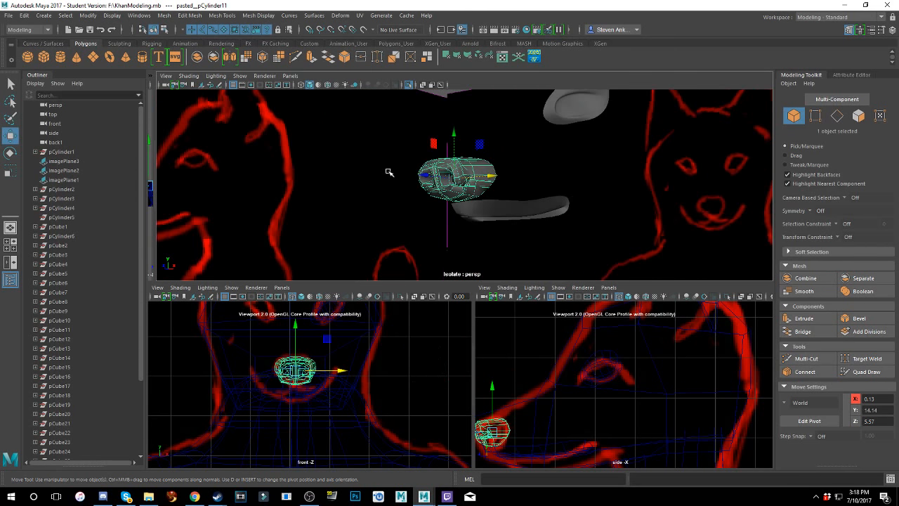
scroll(326, 191, "up", 10)
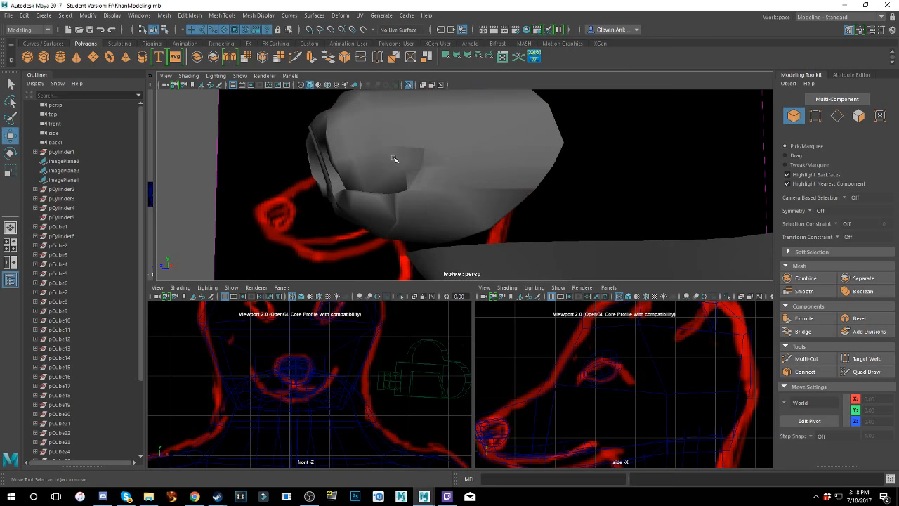
mouse_move(401, 160)
left_mouse_down("alt")
mouse_move(445, 145)
mouse_move(604, 157)
mouse_move(406, 163)
left_mouse_up("alt")
scroll(406, 163, "down", 10)
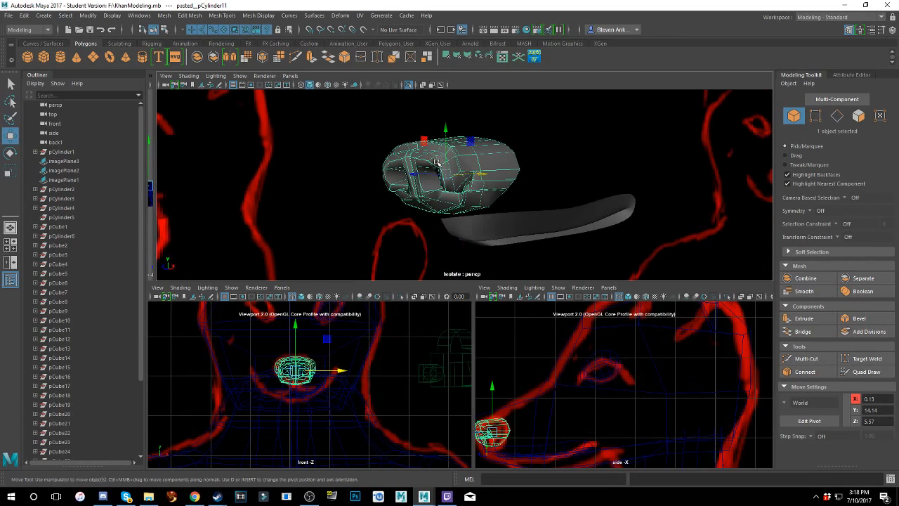
scroll(225, 177, "down", 4)
left_click(165, 188)
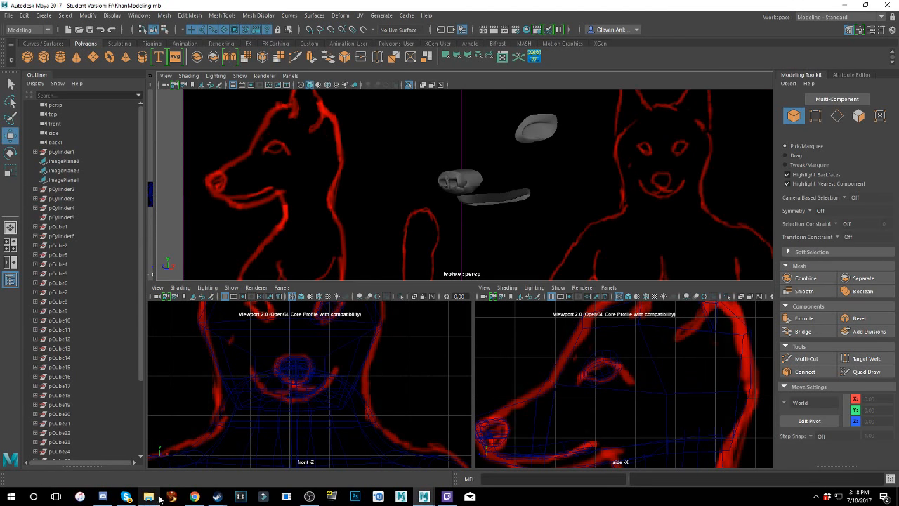
- Switch to the KhanModeling2.mb window and close it without saving the changes
left_click(424, 496)
left_click(370, 452)
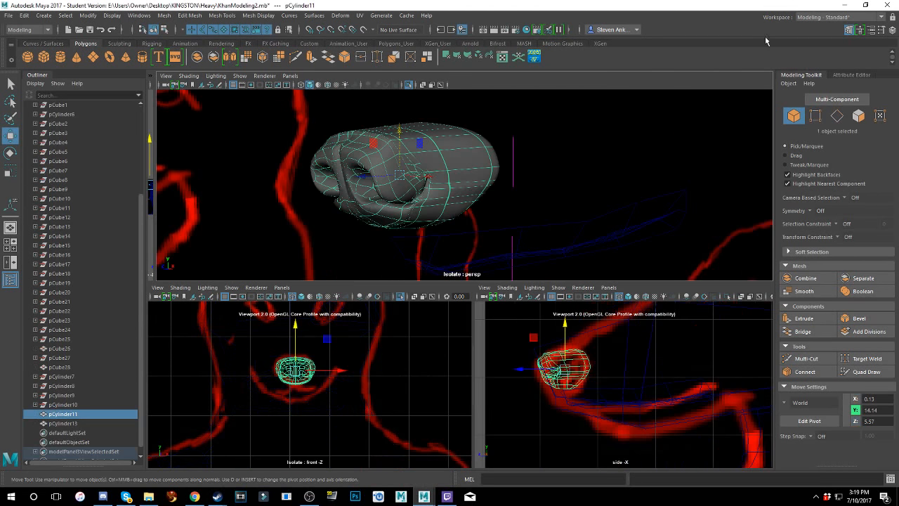
left_click(892, 3)
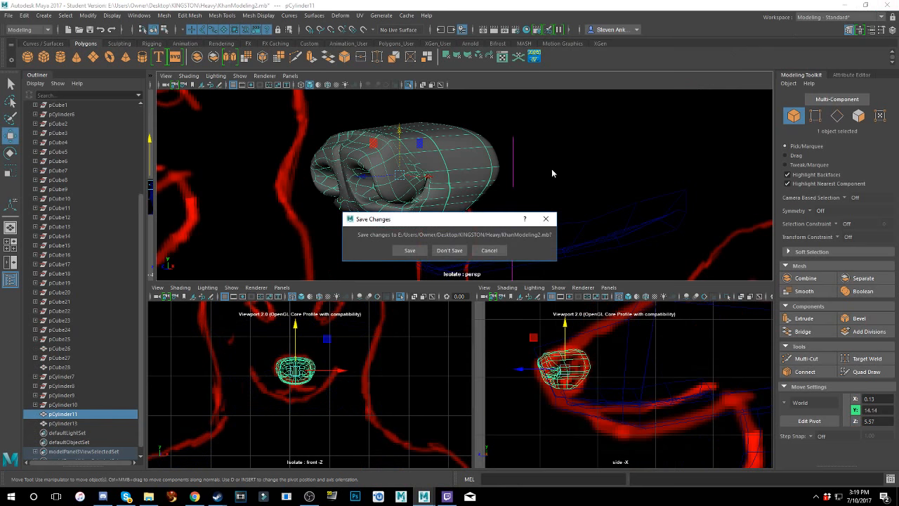
left_click(445, 252)
mouse_move(424, 497)
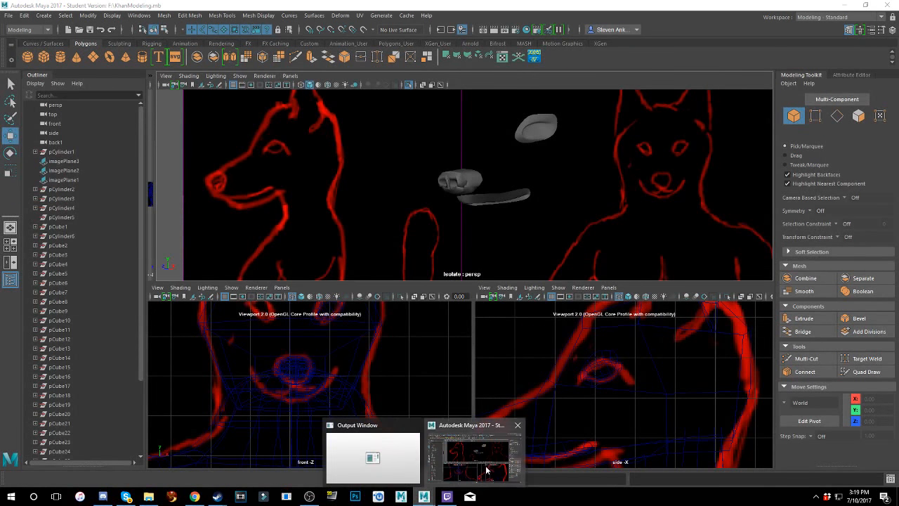
- Switch back to the KhanModeling.mb window, select the pasted nose and expand its group in the Outliner
left_click(487, 469)
left_click_drag(375, 231, 350, 183, "alt")
scroll(365, 168, "up", 3)
left_click(468, 188)
scroll(464, 190, "up", 3)
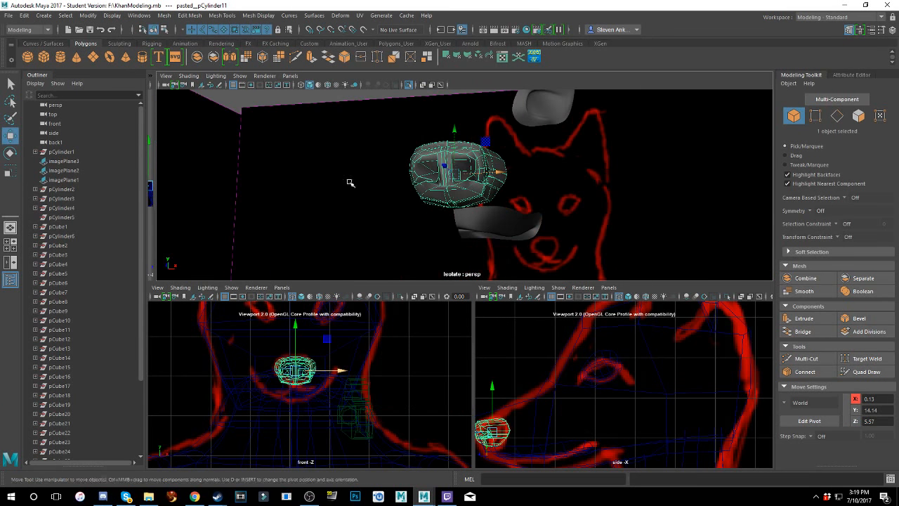
scroll(110, 355, "down", 5)
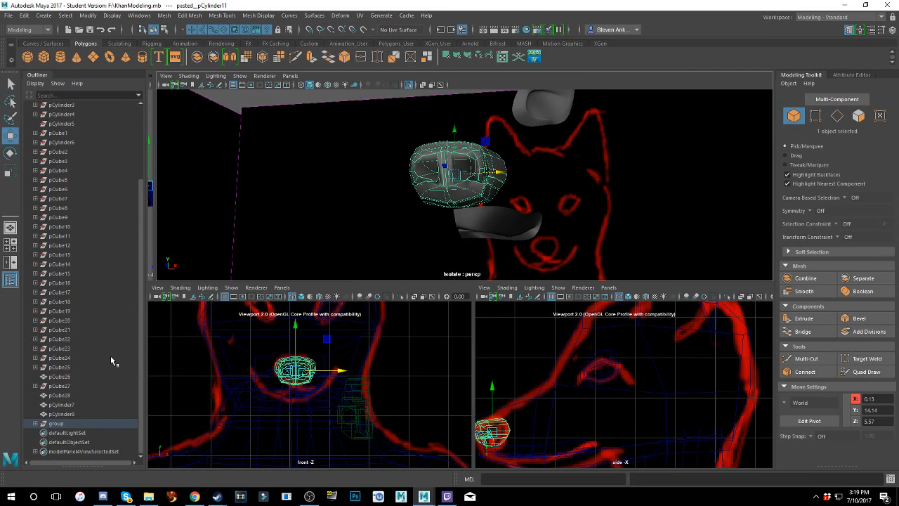
left_click(35, 424)
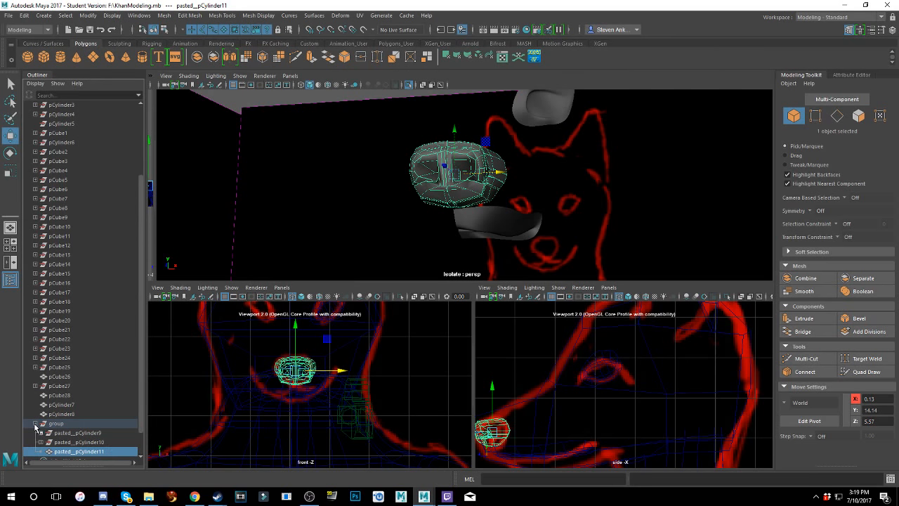
scroll(94, 404, "down", 1)
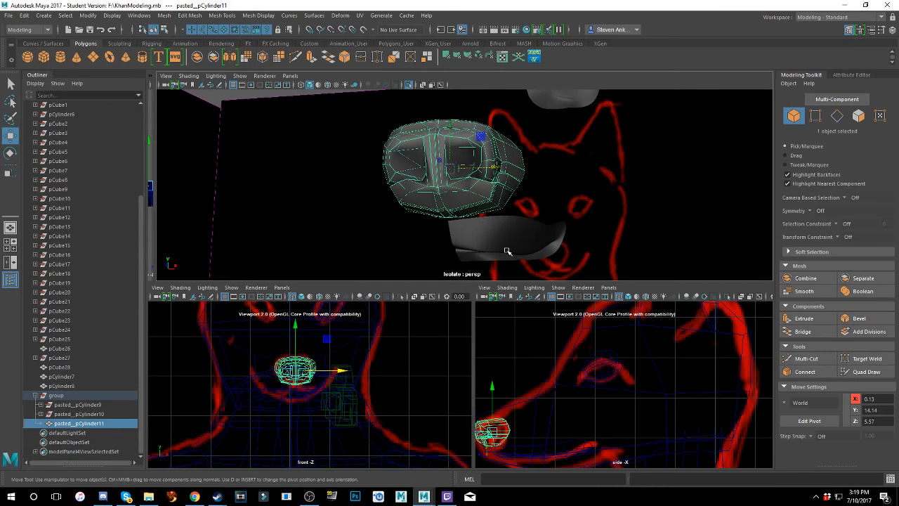
- Create the mirrored other half of the lower jaw from pCylinder8 with Duplicate Special
left_click(484, 221)
left_click_drag(484, 221, 425, 239, "alt")
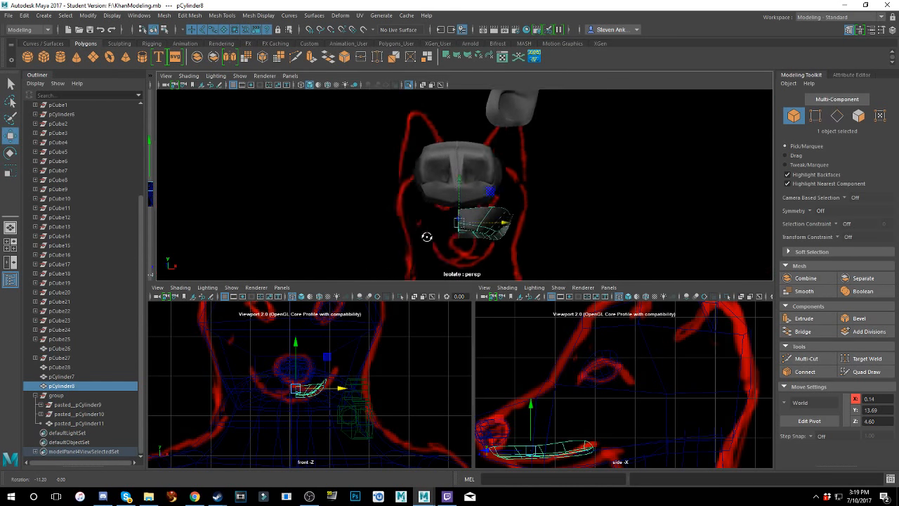
left_click(22, 15)
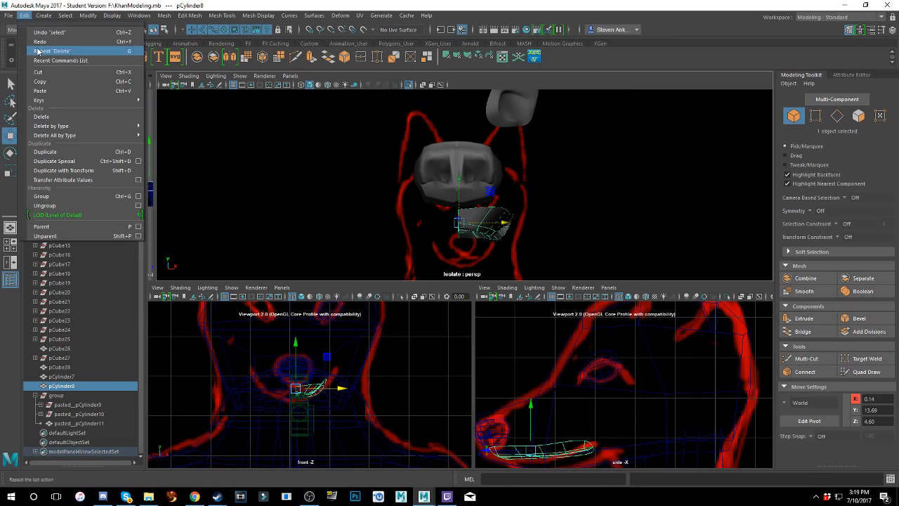
left_click(124, 163)
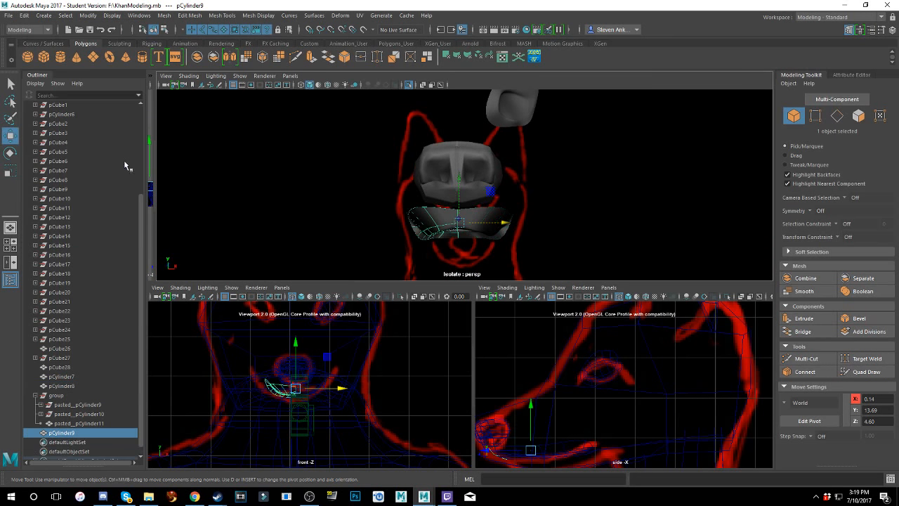
scroll(448, 230, "up", 3)
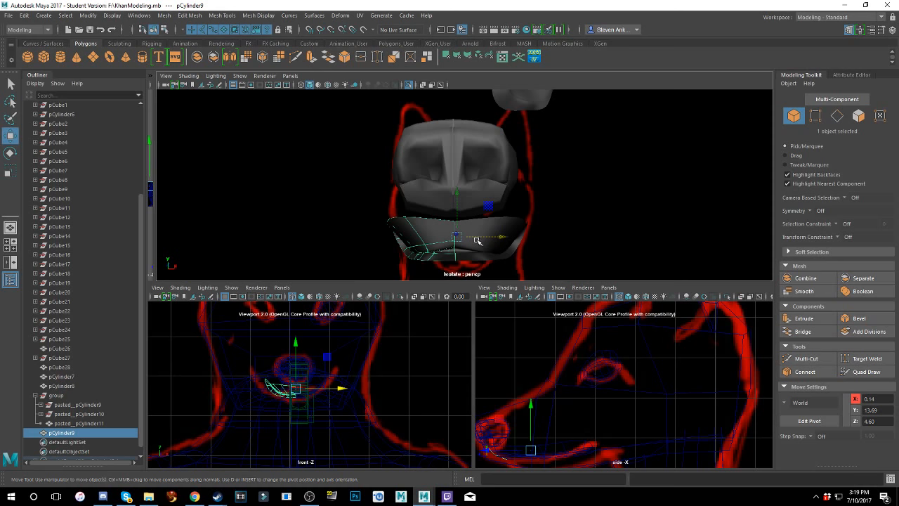
key("ctrl+z")
key("ctrl+z")
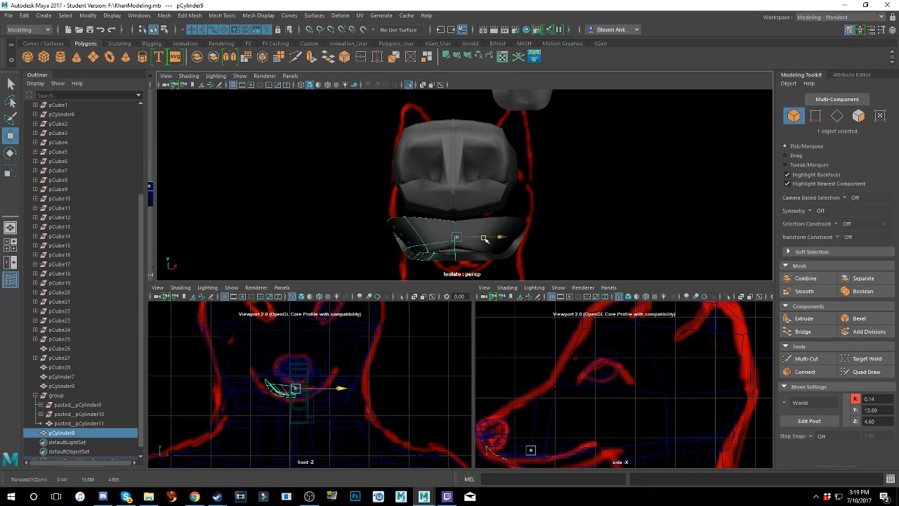
- Combine the two lower jaw halves, pCylinder8 and pCylinder9, into one mesh
left_click(482, 240)
scroll(496, 166, "up", 3)
left_click_drag(497, 167, 540, 179, "alt")
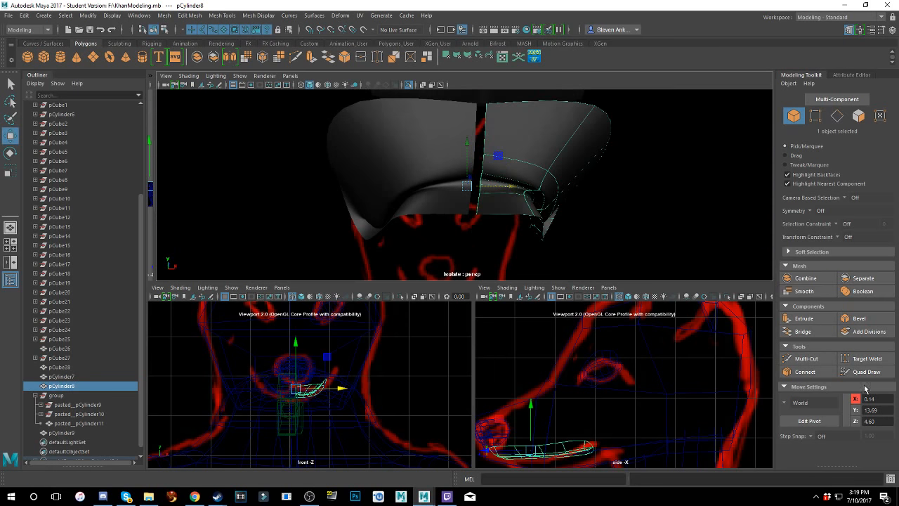
left_click(818, 281)
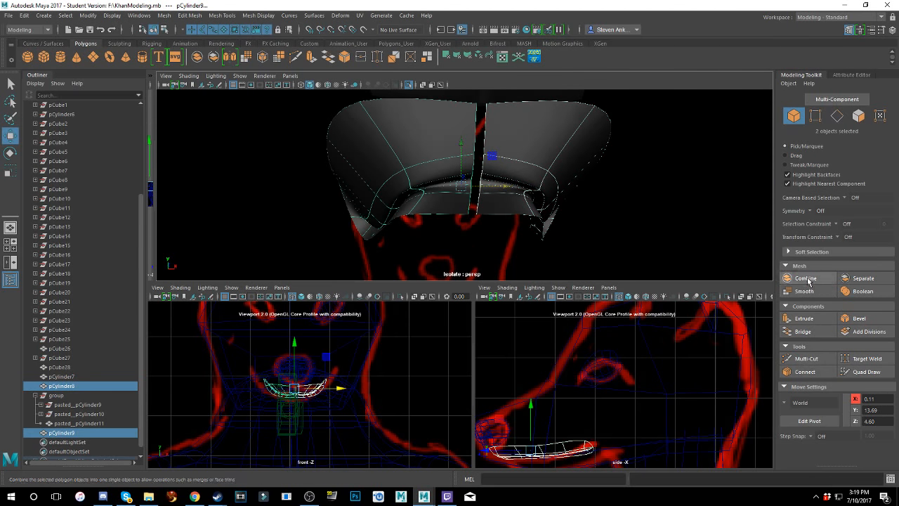
left_click_drag(525, 154, 506, 141, "alt")
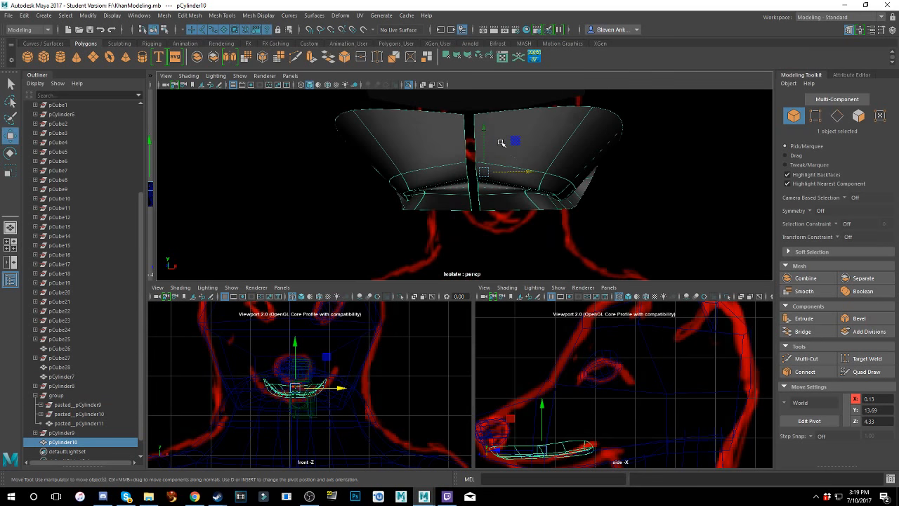
- Bridge the facing edges along the centre gap between the two jaw halves, then clear the selection
right_click(501, 144)
left_click(500, 116)
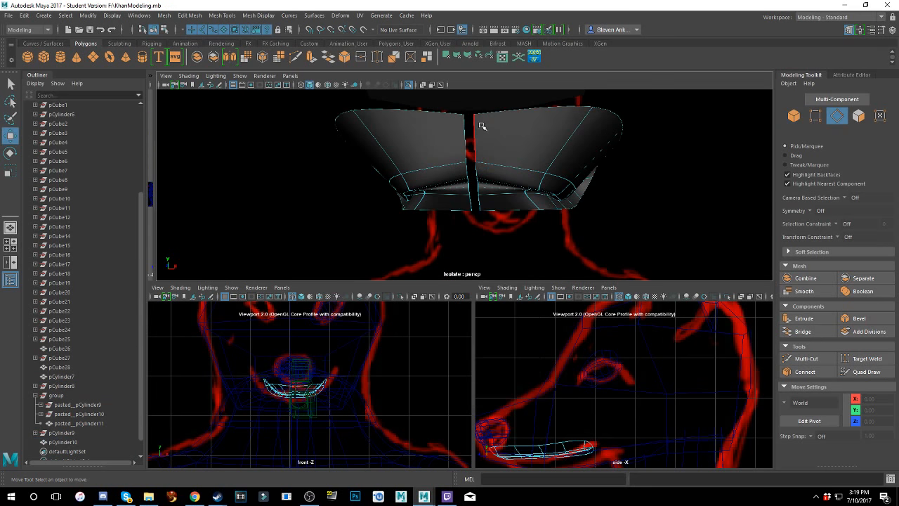
left_click(478, 131)
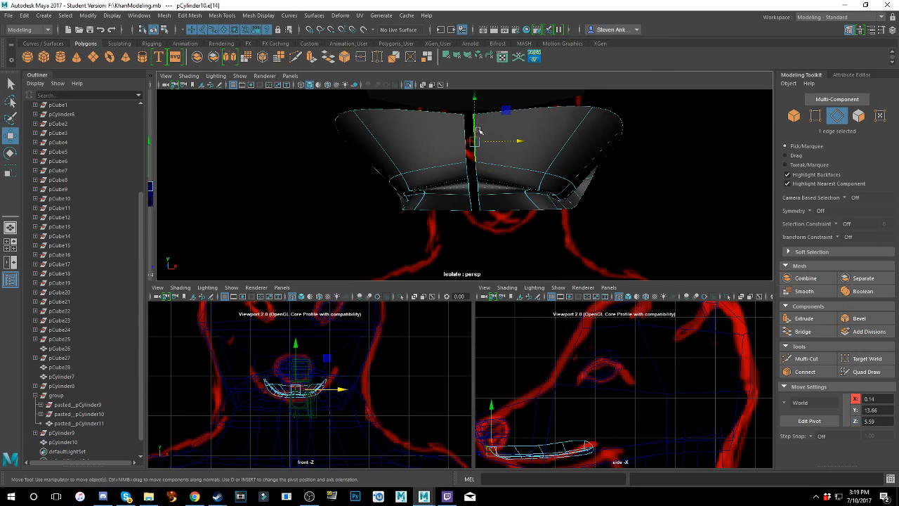
left_click(483, 176, "shift")
left_click_drag(479, 169, 502, 155, "alt")
right_click_drag(502, 155, 497, 270, "alt")
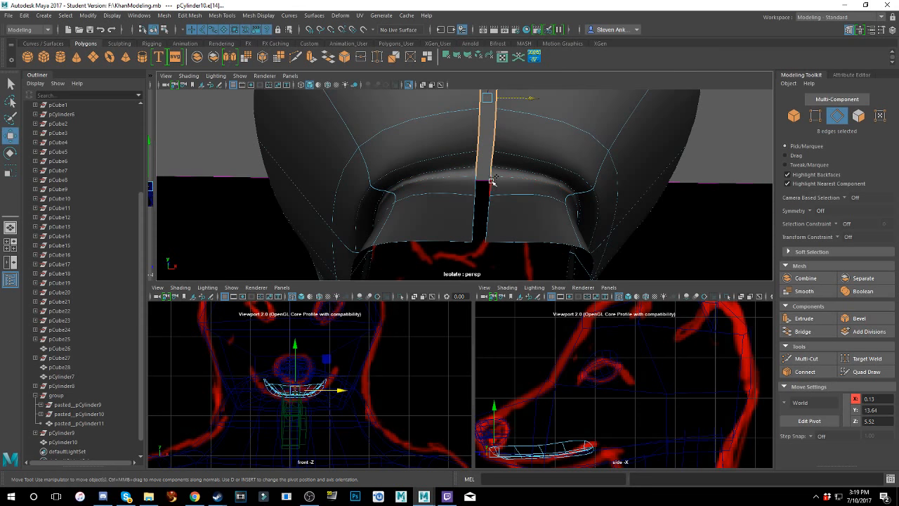
left_click(472, 221, "shift")
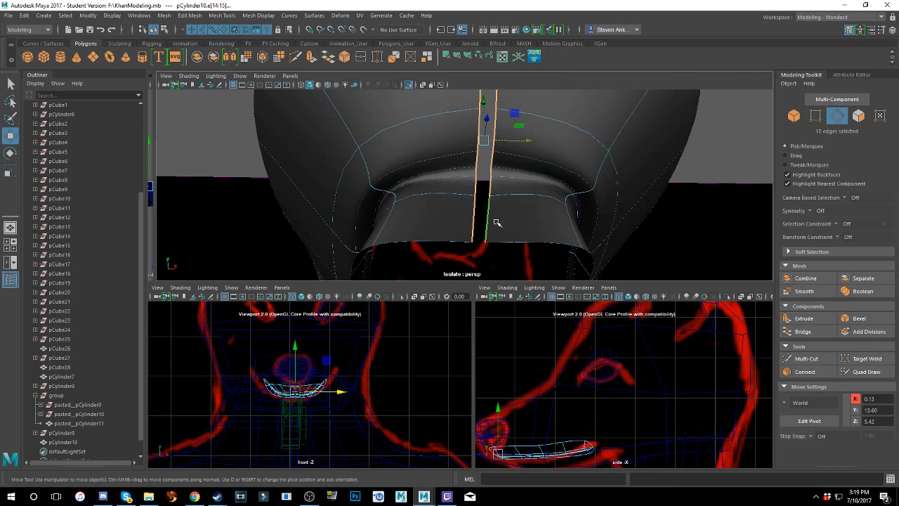
left_click(806, 331)
scroll(508, 204, "down", 8)
left_click(335, 139)
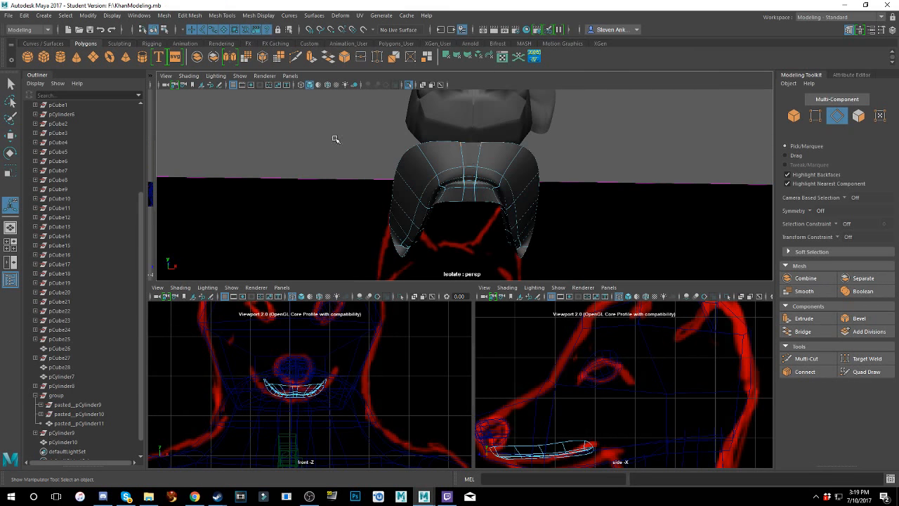
- Select the two narrow centre faces along the top of the pasted nose and lower them slightly
left_click_drag(415, 157, 484, 172, "alt")
left_click(497, 156)
scroll(484, 145, "up", 5)
key("F8")
left_click(497, 176)
key("f")
right_click(485, 172)
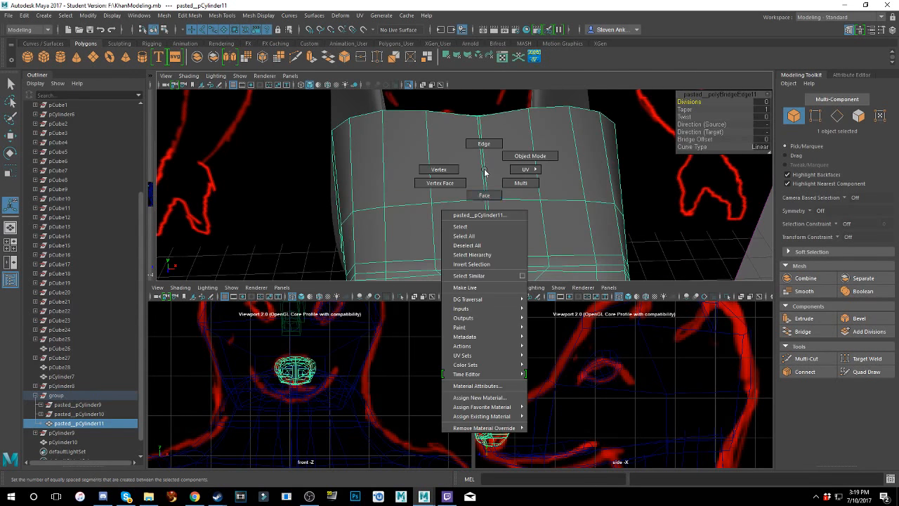
left_click(490, 187)
left_click(483, 184)
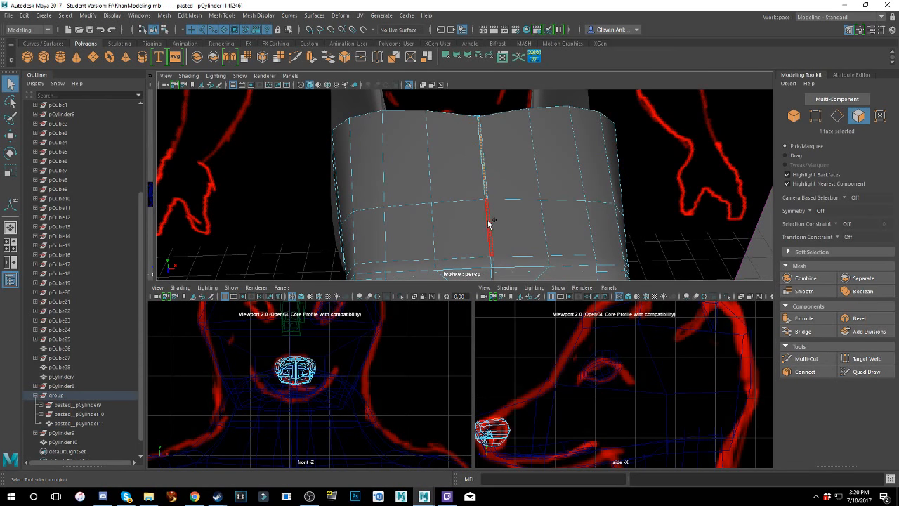
left_click_drag(503, 205, 483, 204, "alt")
key("w")
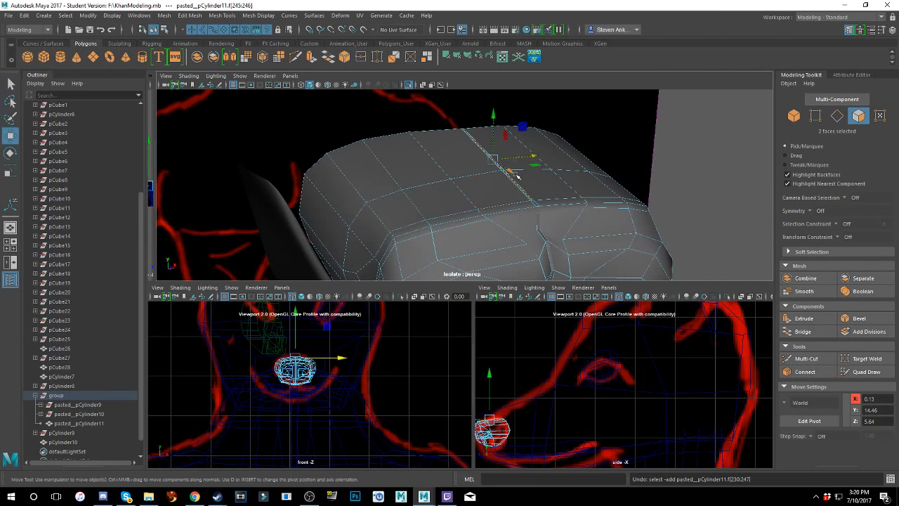
left_click_drag(495, 121, 494, 123)
left_click_drag(497, 161, 611, 161, "alt")
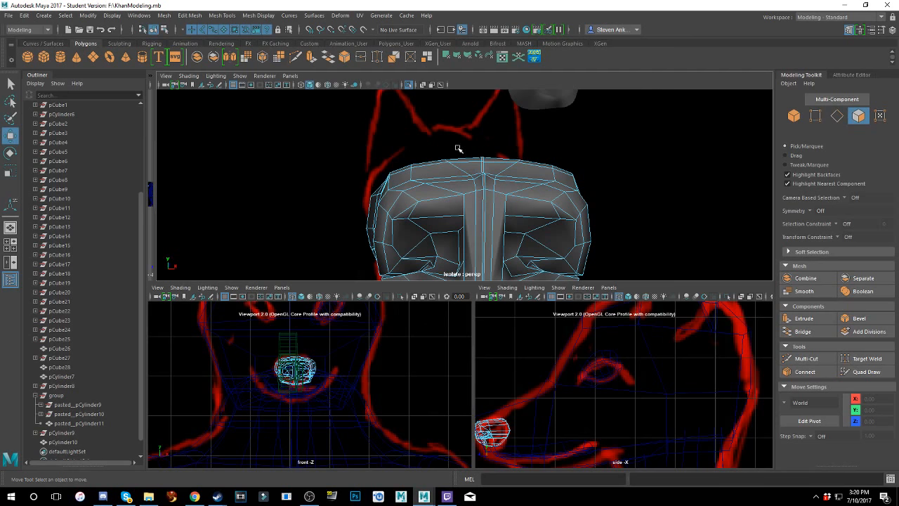
- Adjust the nose's two top centre faces to a height of Y 14.45, show the mesh smoothed and deselect it
mouse_move(495, 185)
left_mouse_down()
mouse_move(476, 164)
mouse_move(479, 177)
left_mouse_up()
left_click_drag(481, 139, 479, 129)
key("3")
scroll(484, 144, "down", 5)
scroll(614, 201, "down", 5)
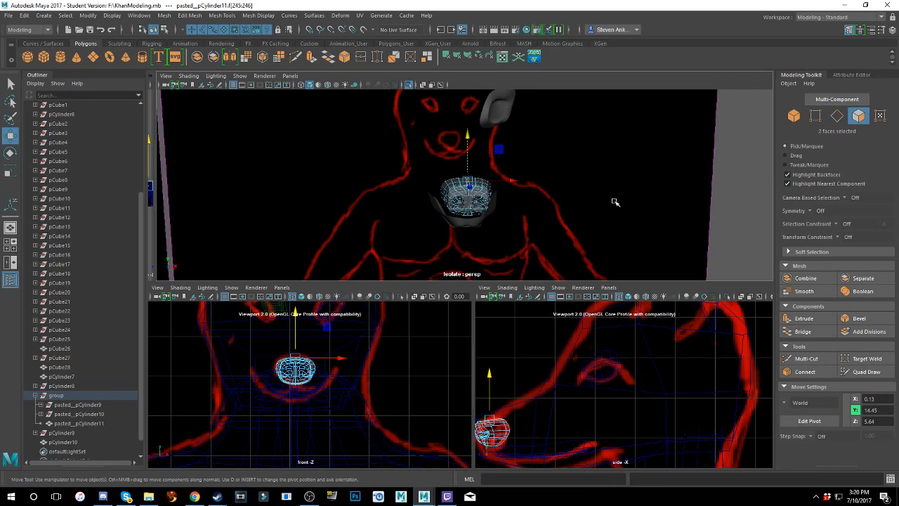
left_click(762, 191)
- Check the smoothed nose from the front and save the scene
scroll(528, 141, "up", 10)
left_click_drag(501, 163, 509, 195, "alt")
scroll(513, 105, "down", 5)
scroll(519, 202, "down", 5)
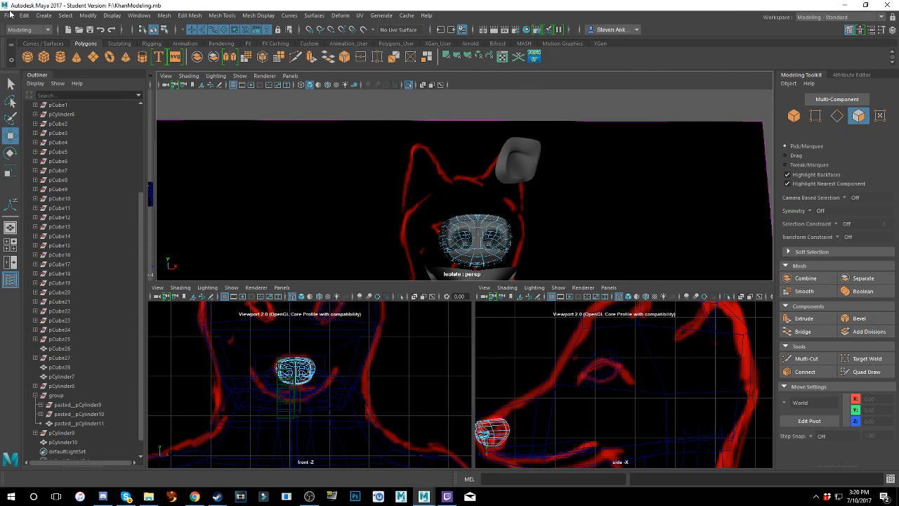
left_click(10, 15)
left_click(28, 55)
left_click(429, 257)
- Select the eye socket piece, pCylinder7, and make a copy of it with Duplicate Special
key("w")
left_click(503, 162)
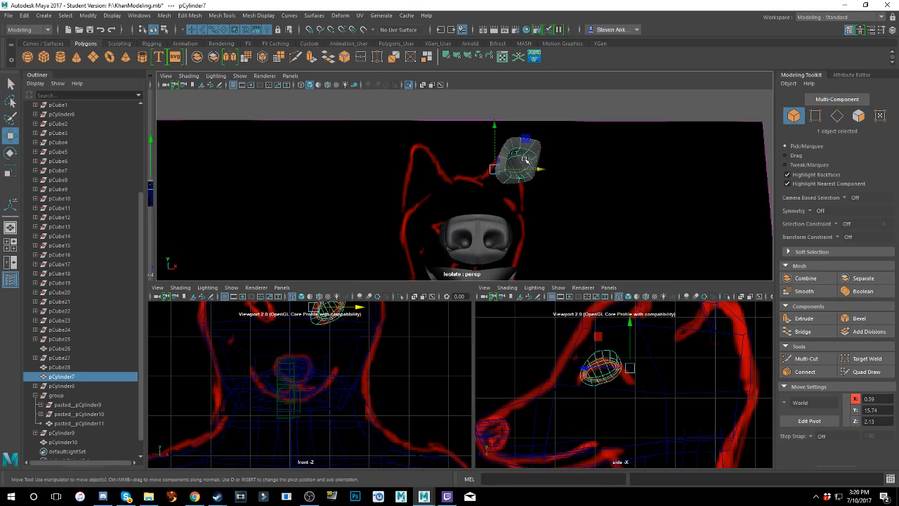
left_click_drag(503, 162, 487, 179, "alt")
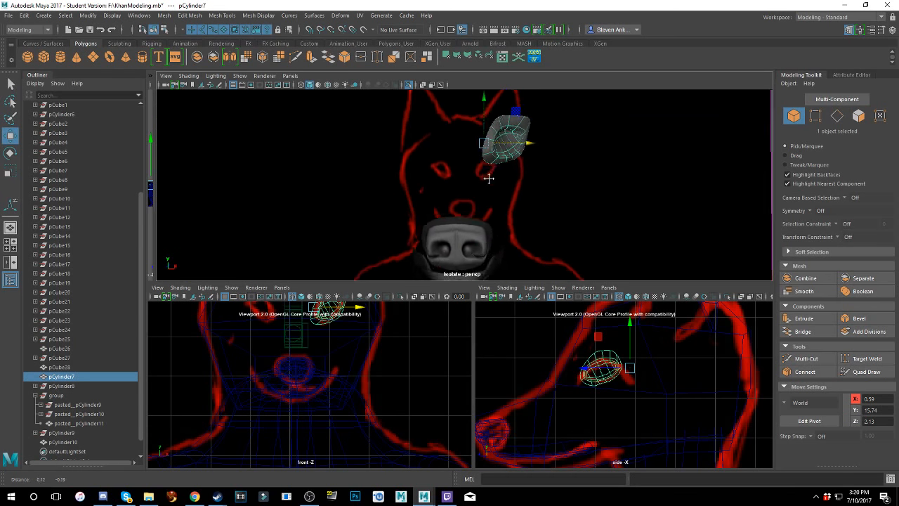
middle_click_drag(488, 178, 466, 109, "alt")
left_click_drag(490, 136, 508, 177, "alt")
left_click(25, 15)
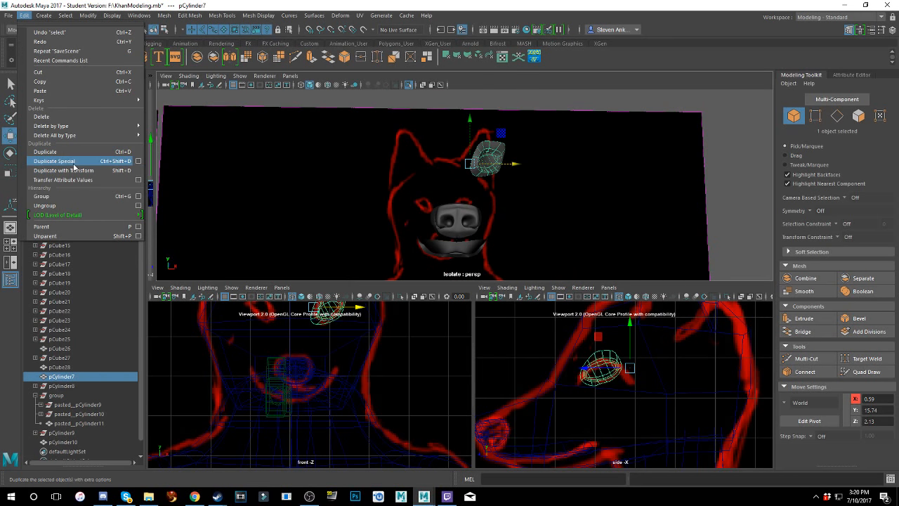
left_click(118, 161)
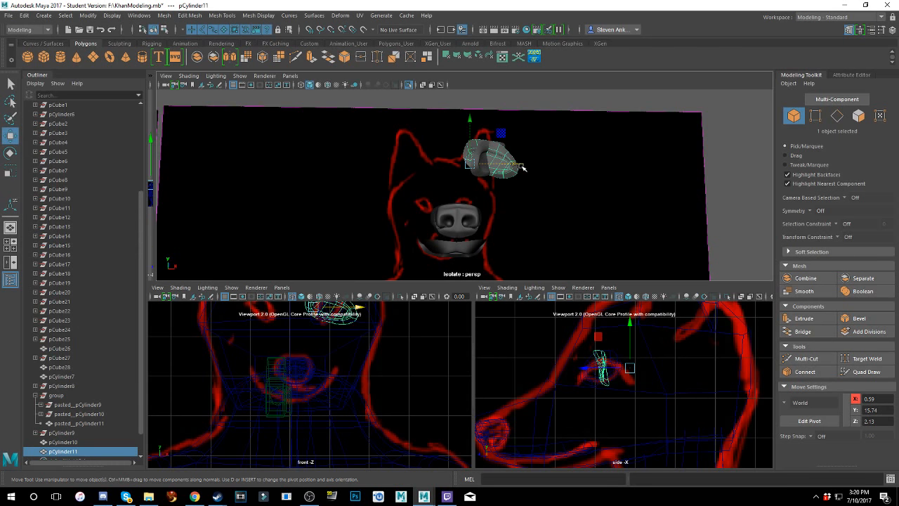
- Try moving the copied eye socket across to the other side of the face at X -1.21, and undo the move
left_click_drag(518, 167, 487, 182)
key("ctrl+z")
key("ctrl+z")
key("ctrl+z")
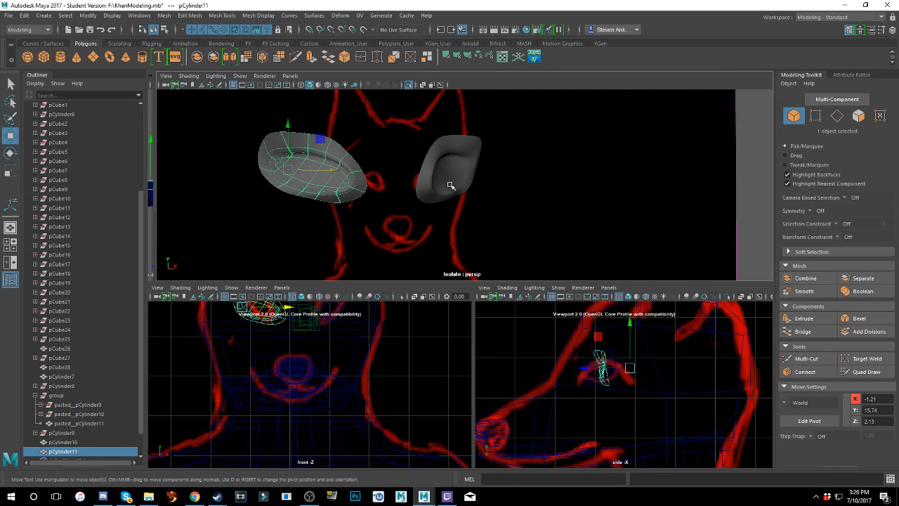
key("ctrl+z")
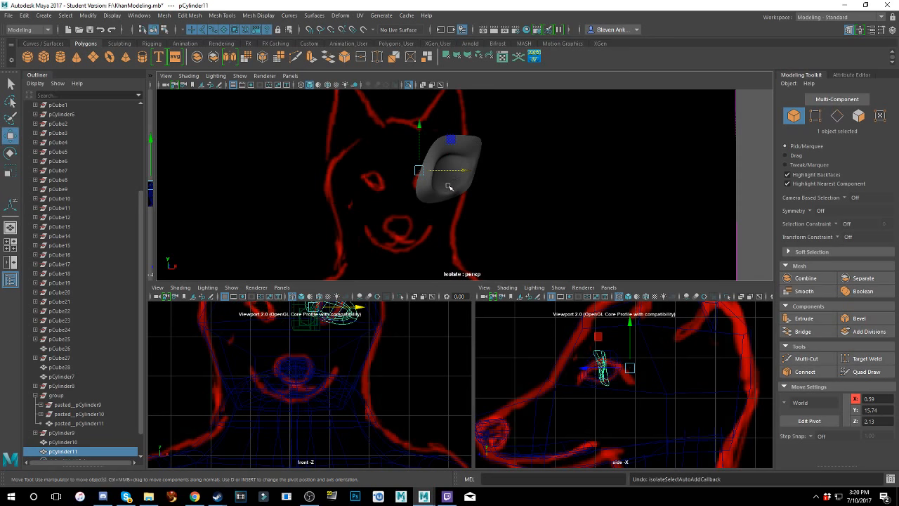
- Duplicate pCylinder11 with Duplicate Special as an instance, with X rotation 180 and X scale -1
left_click(26, 16)
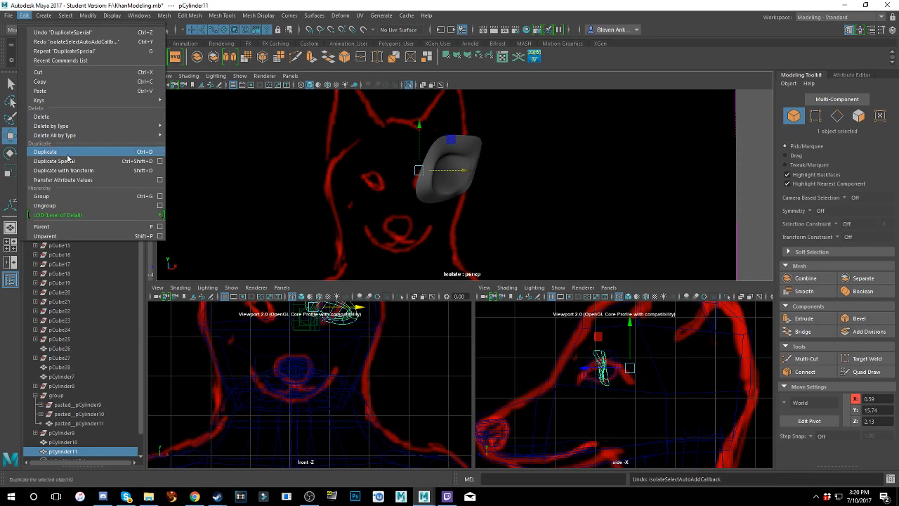
left_click(159, 161)
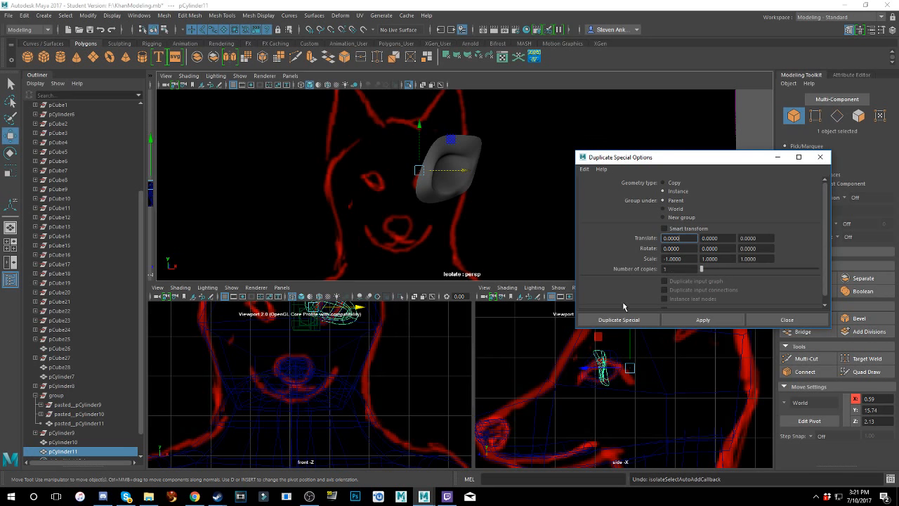
double_click(665, 248)
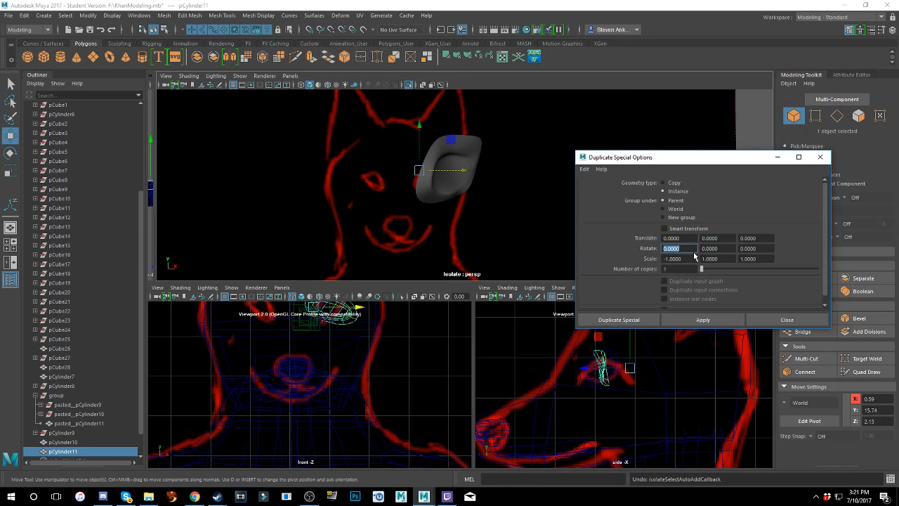
type("180")
key("Return")
left_click(619, 320)
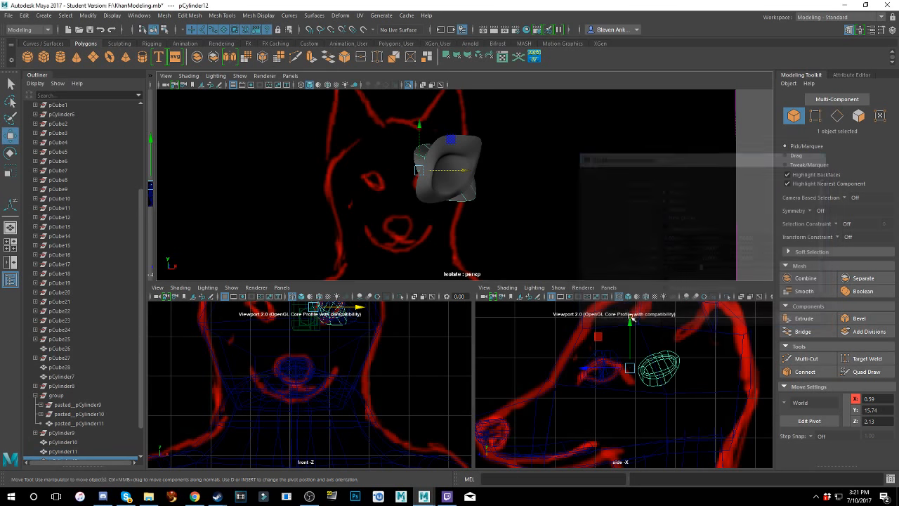
- Try moving the rotated eye socket copy sideways across the face, and undo the move
left_click_drag(469, 173, 474, 192)
key("ctrl+z")
key("ctrl+z")
key("ctrl+z")
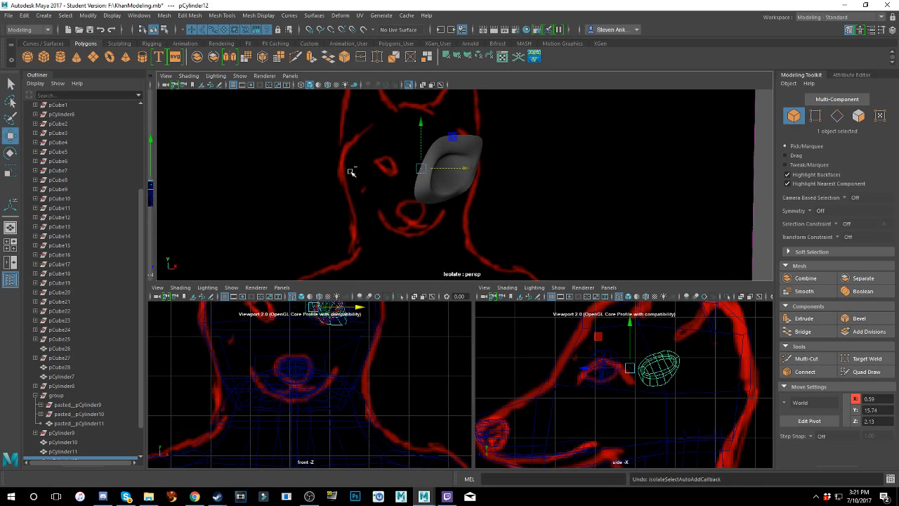
key("ctrl+z")
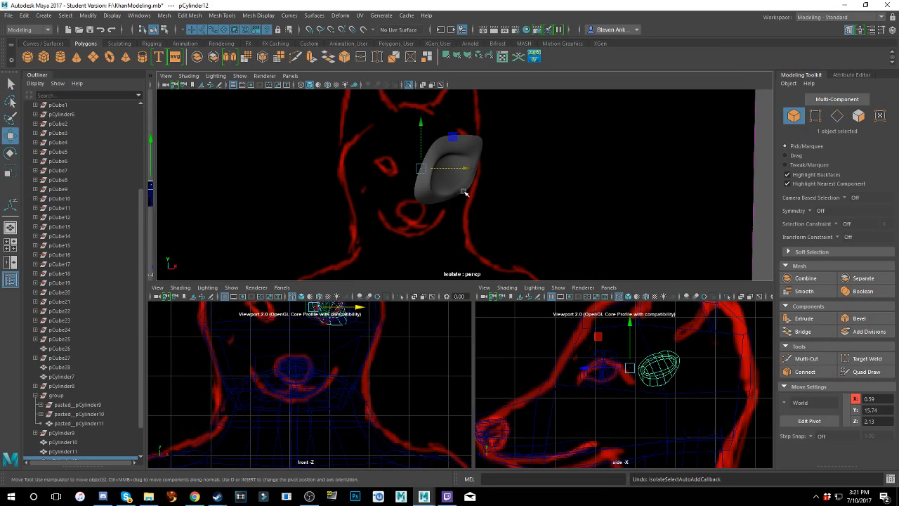
- Undo the last duplications of the eye socket back to the original pCylinder7
key("ctrl+z")
key("ctrl+z")
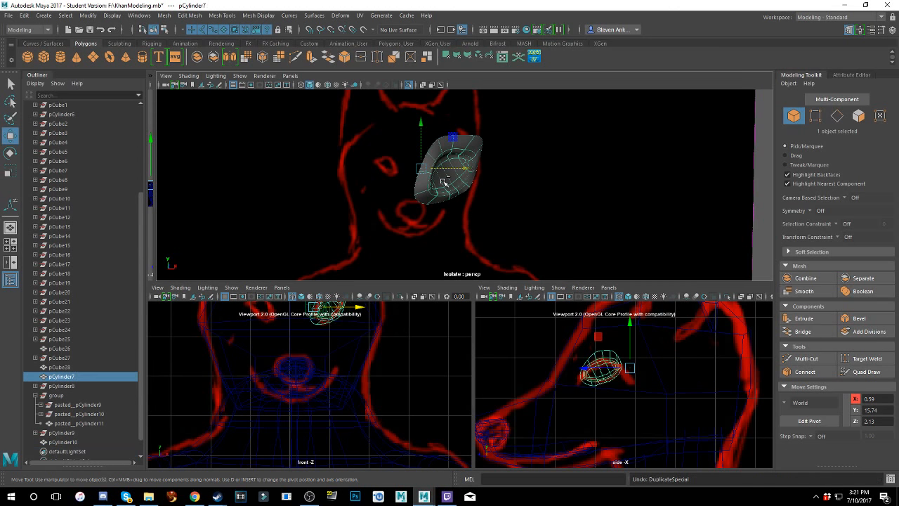
left_click_drag(401, 187, 408, 184, "alt")
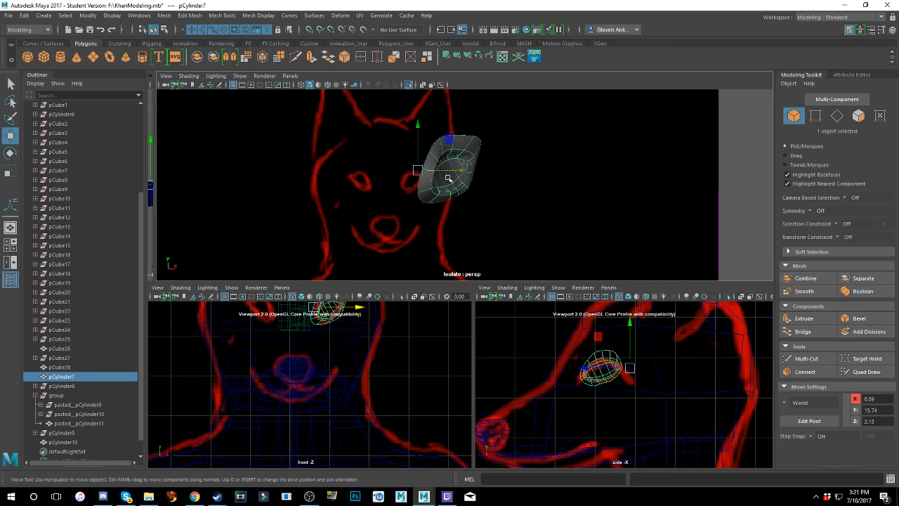
- Open the Duplicate Special options for pCylinder7 and move the options window clear of the model
key("alt+Tab")
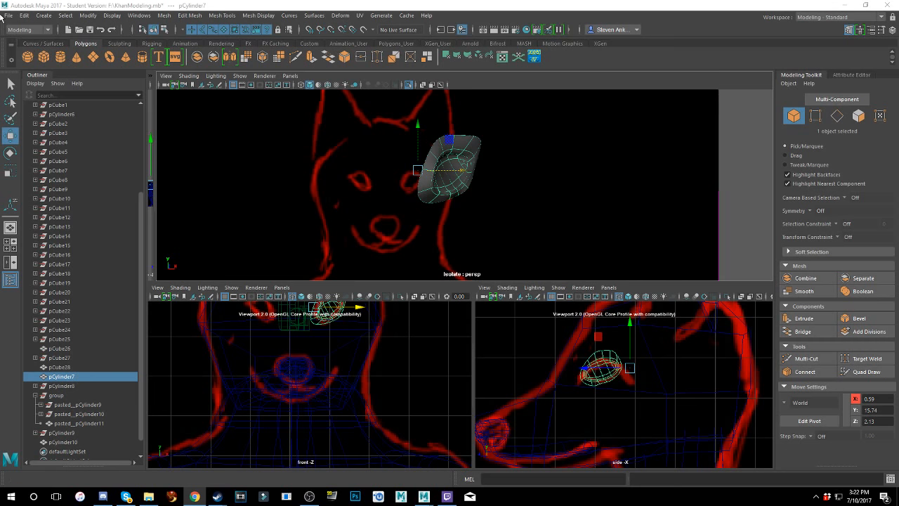
left_click(31, 17)
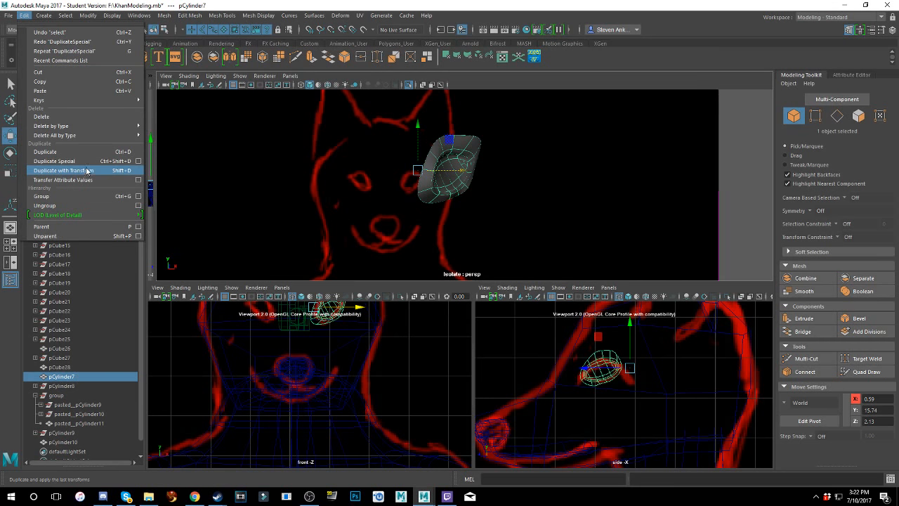
left_click(140, 161)
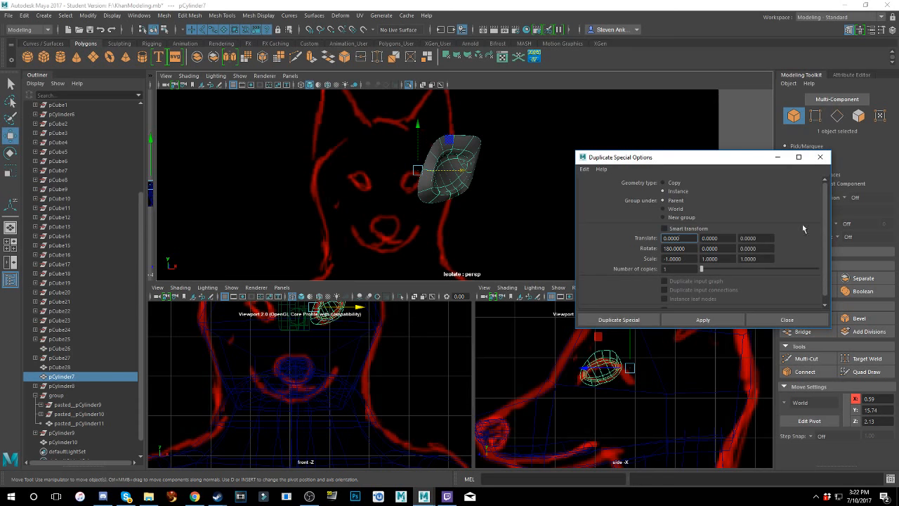
left_click_drag(731, 157, 737, 139)
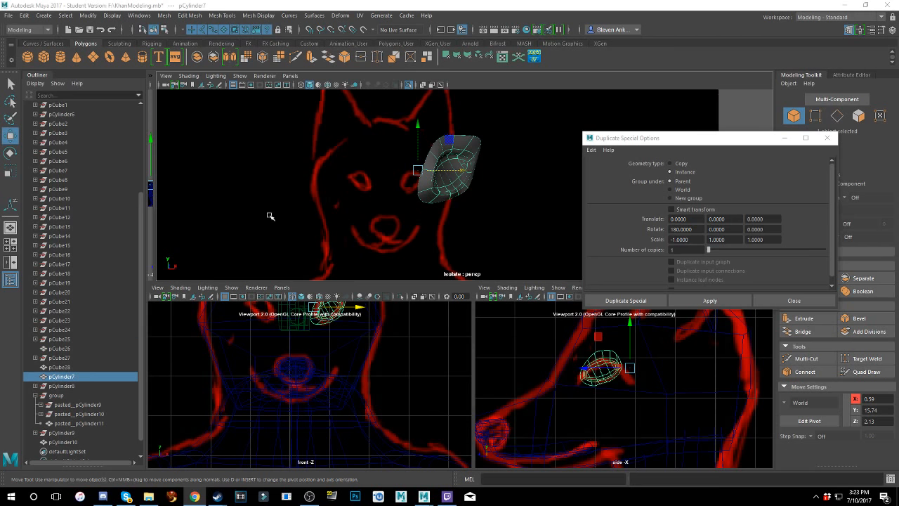
- Try rotating the eye socket's pivot about -76 degrees around Z, and undo the rotation
left_click(426, 185)
key("f")
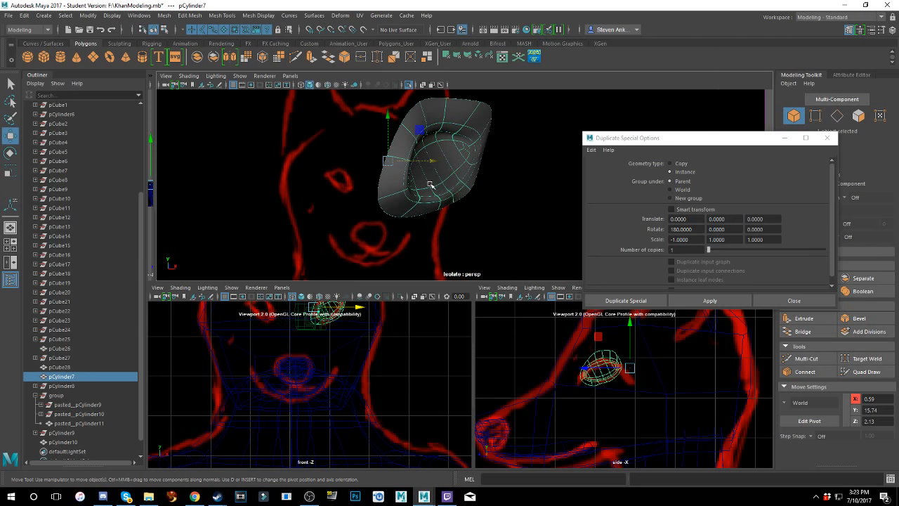
left_click_drag(459, 203, 352, 205, "alt")
left_click_drag(386, 201, 344, 210, "alt")
key("d")
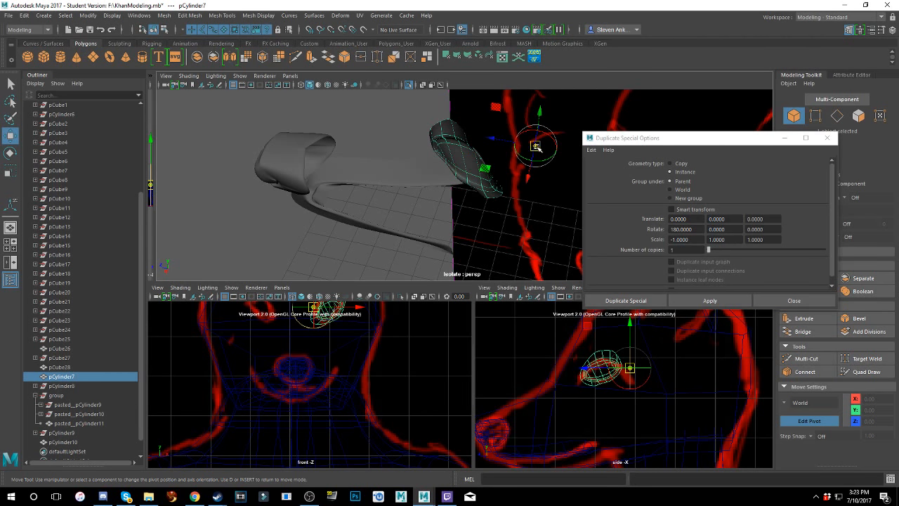
key("ctrl+z")
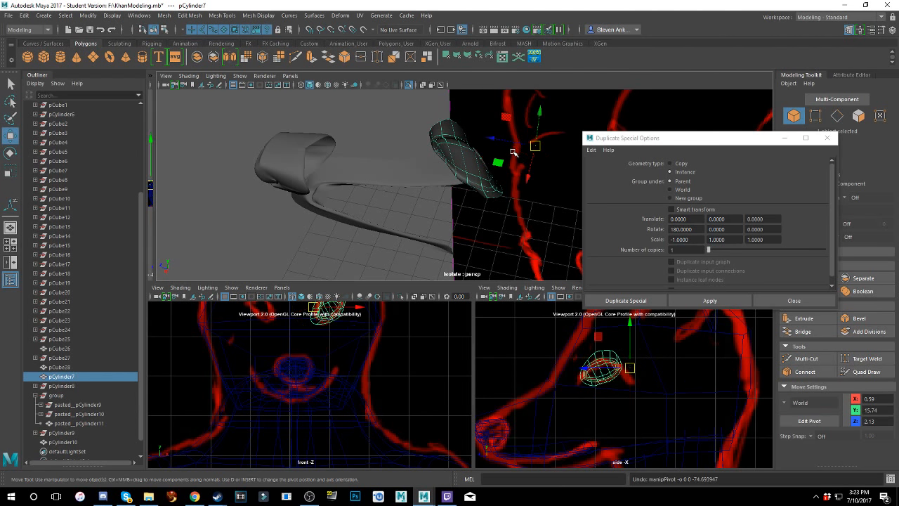
left_click_drag(536, 146, 525, 152)
key("d")
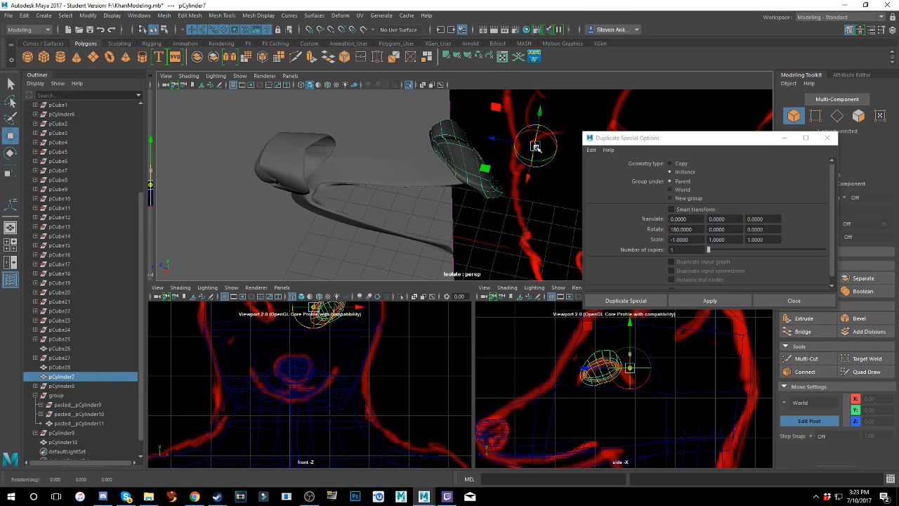
left_click_drag(535, 146, 510, 157)
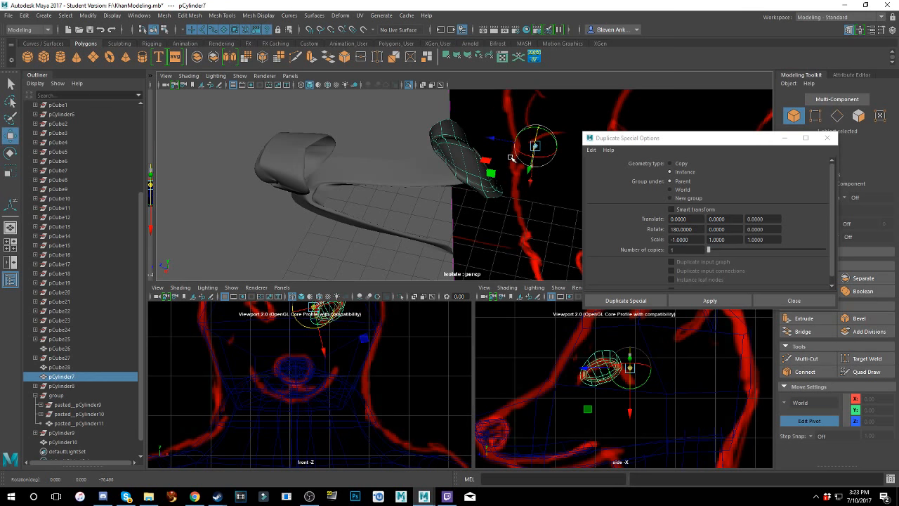
key("d")
key("ctrl+z")
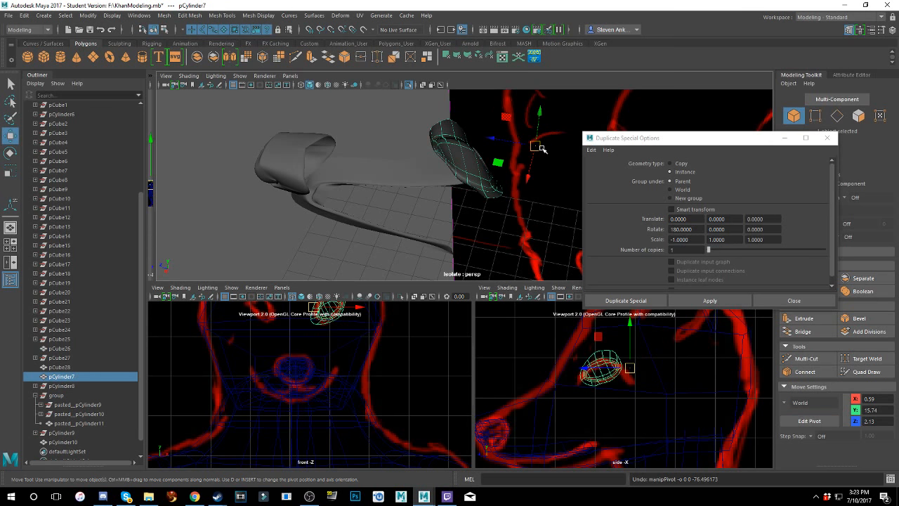
- Try a plain duplicate of pCylinder7, undo it, and dismiss the Duplicate Special options
key("ctrl+shift+d")
left_click_drag(535, 146, 565, 169)
key("ctrl+z")
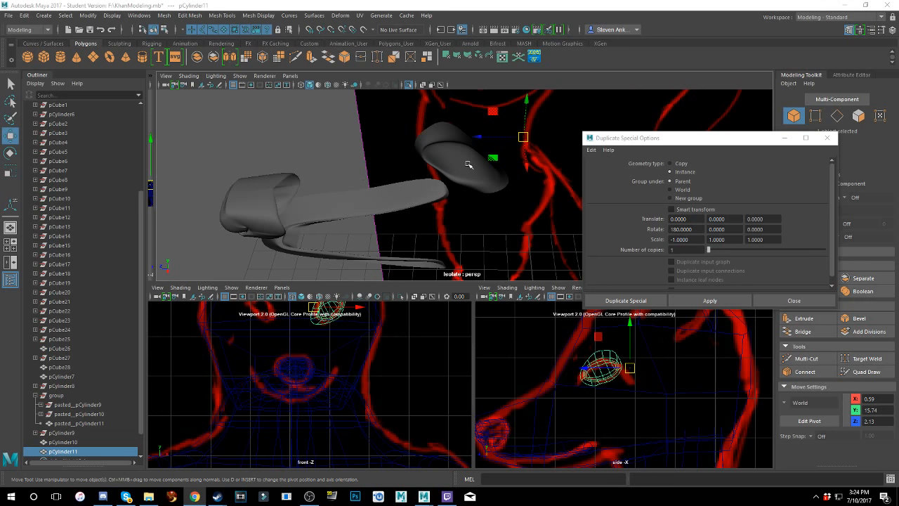
key("ctrl+z")
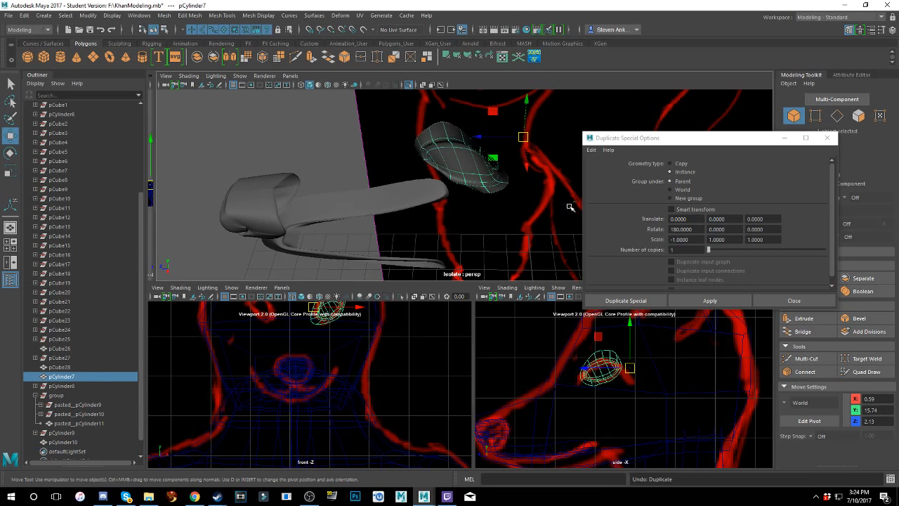
left_click(794, 299)
- Try nudging the eye socket sideways to X 0.48 in the front view, and undo the move
left_click_drag(407, 183, 429, 205, "alt")
scroll(458, 198, "up", 8)
middle_click_drag(399, 345, 401, 401, "alt")
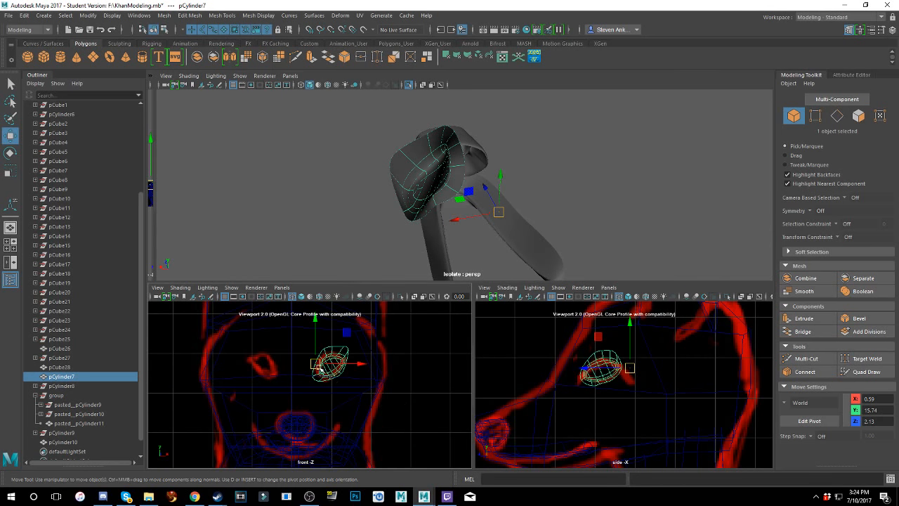
left_click_drag(316, 363, 312, 363)
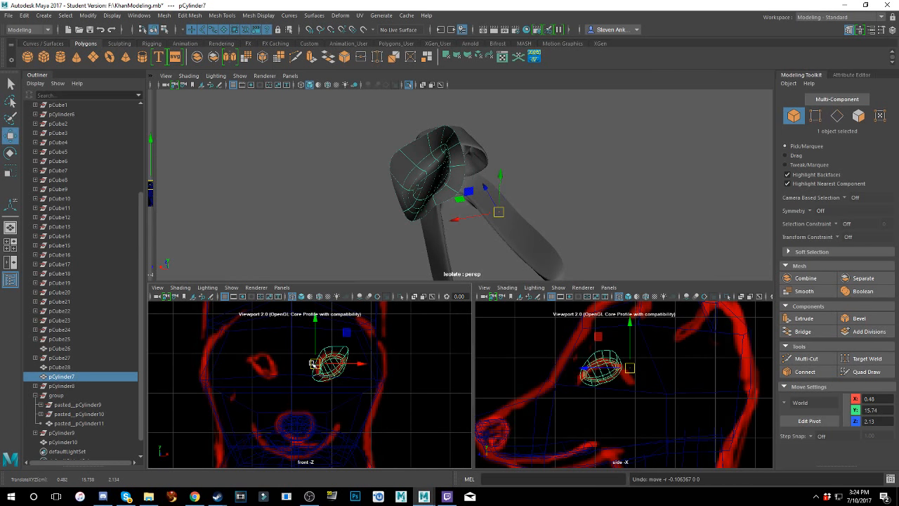
key("d")
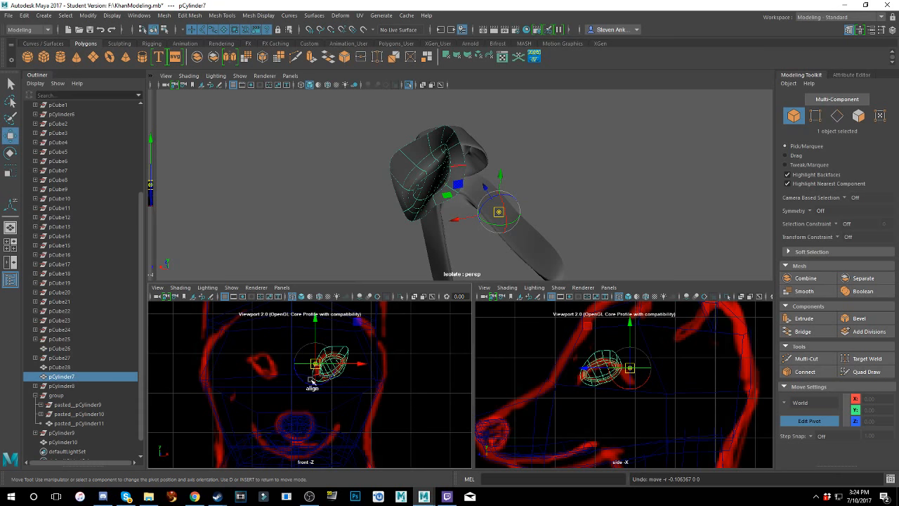
right_click(316, 364)
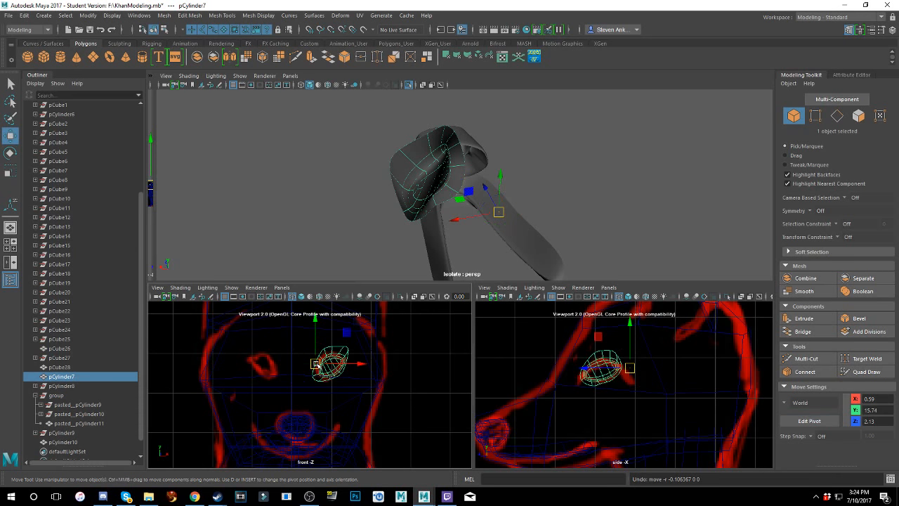
- Move the eye socket's pivot sideways toward the face's centre line, to about X 0.21
key("d")
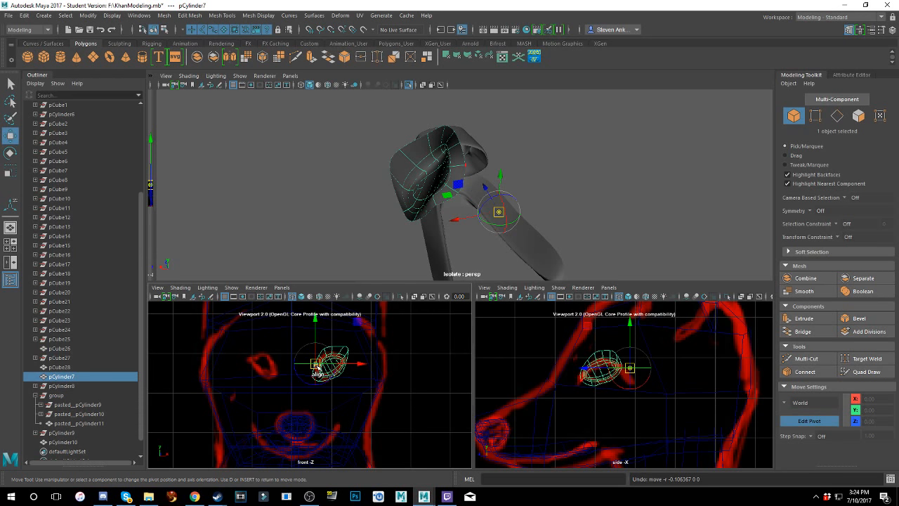
left_click_drag(317, 363, 295, 363)
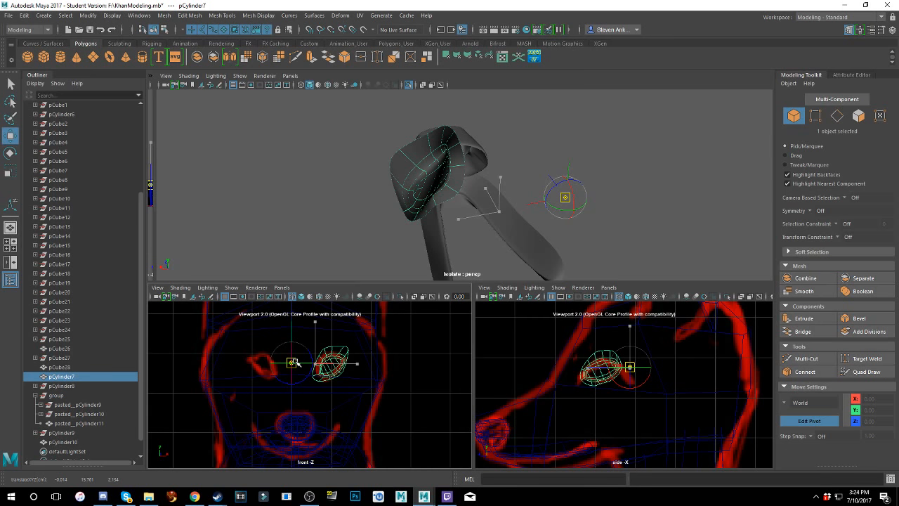
left_click_drag(295, 361, 304, 362)
key("Insert")
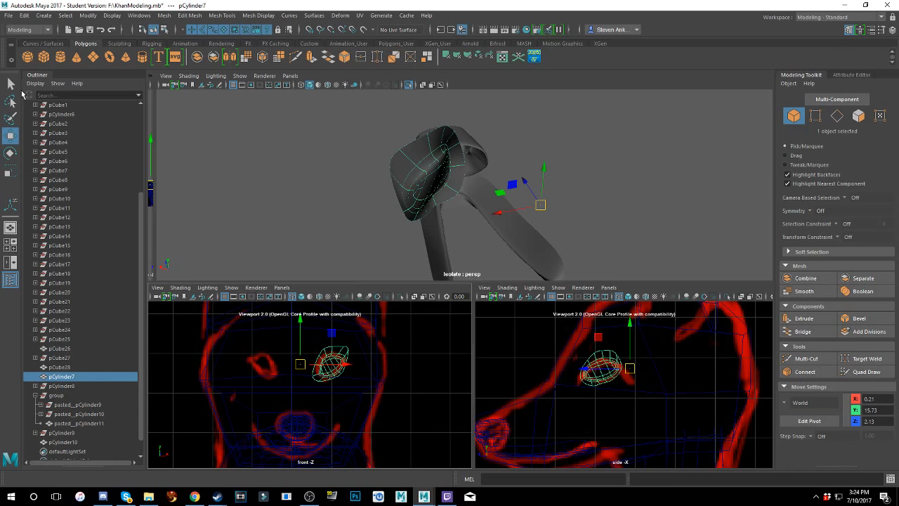
- Duplicate pCylinder7 around the shifted pivot with Duplicate Special
left_click(24, 15)
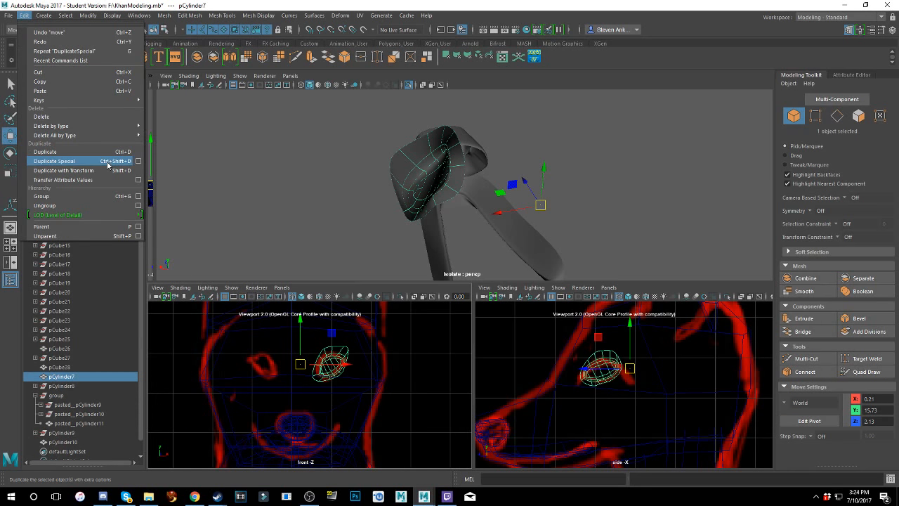
left_click(73, 162)
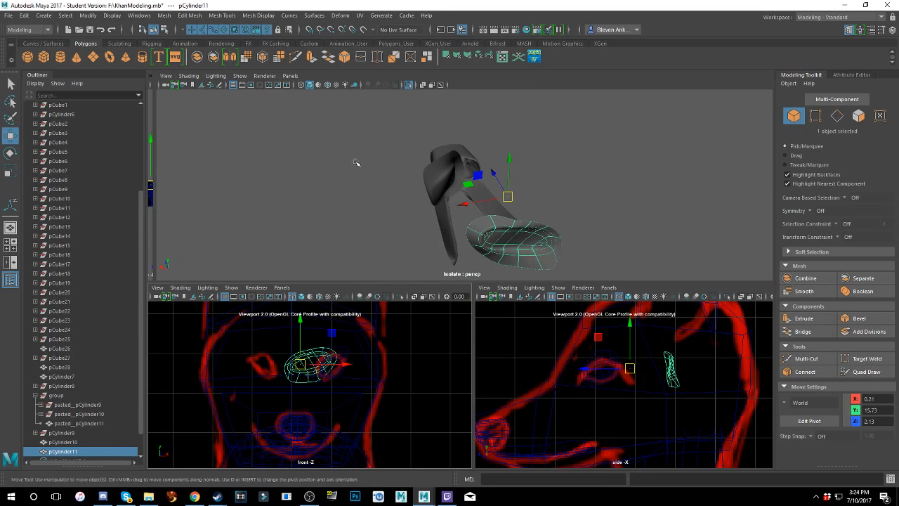
key("ctrl+z")
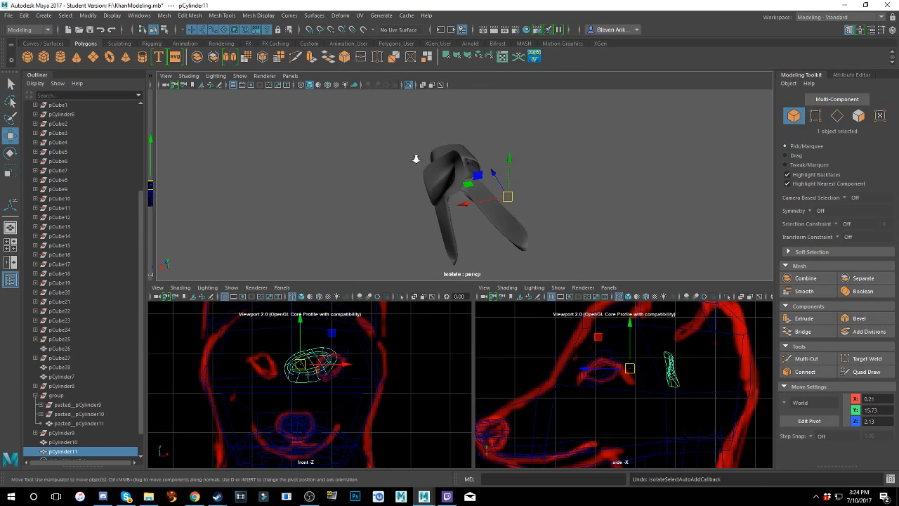
- Rotate the copy's pivot about -83 degrees around Y and duplicate the copy again with Duplicate Special
scroll(418, 160, "up", 4)
key("d")
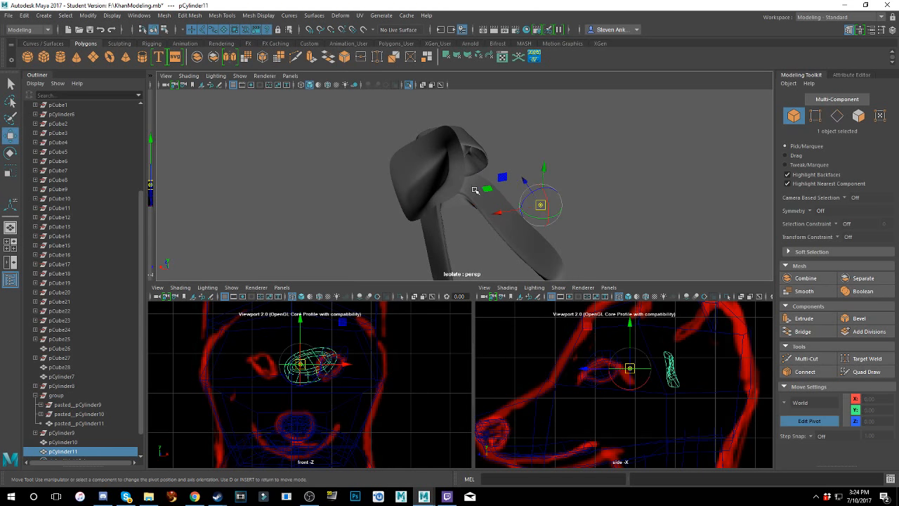
left_click_drag(539, 220, 501, 203)
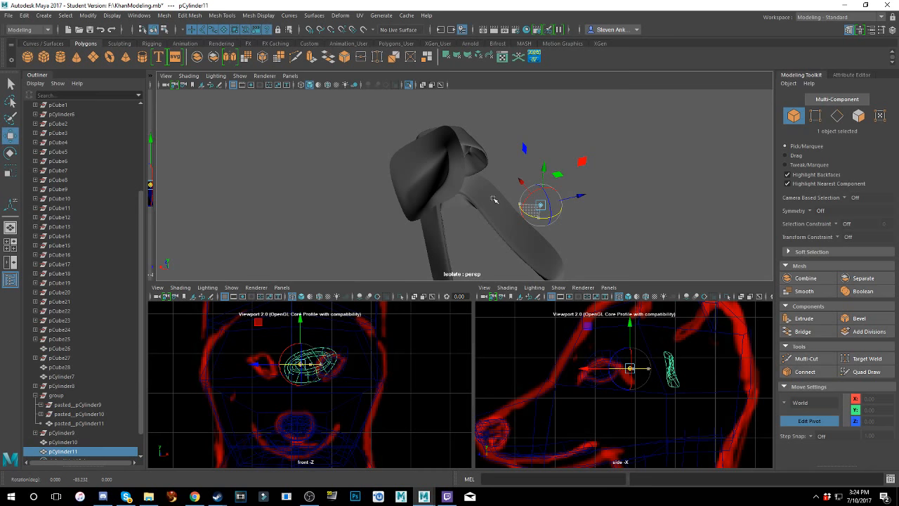
key("Insert")
left_click(26, 16)
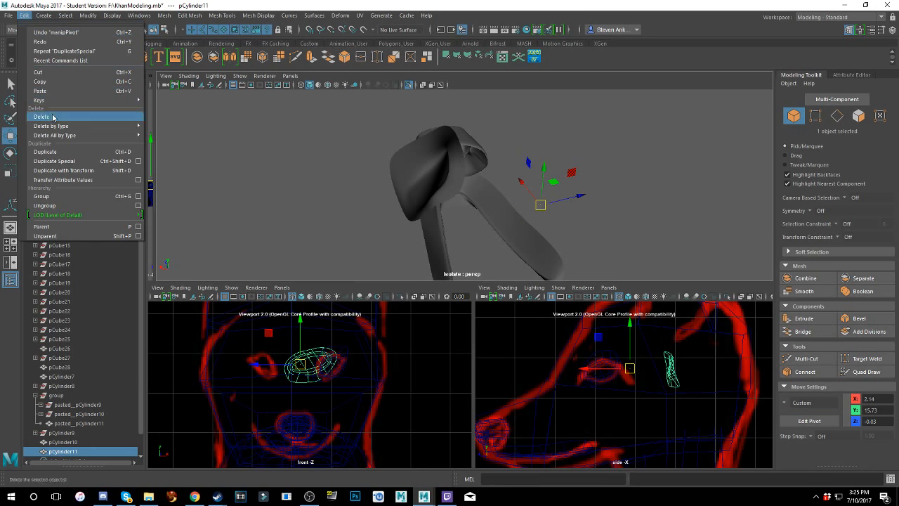
left_click(62, 162)
scroll(516, 232, "down", 5)
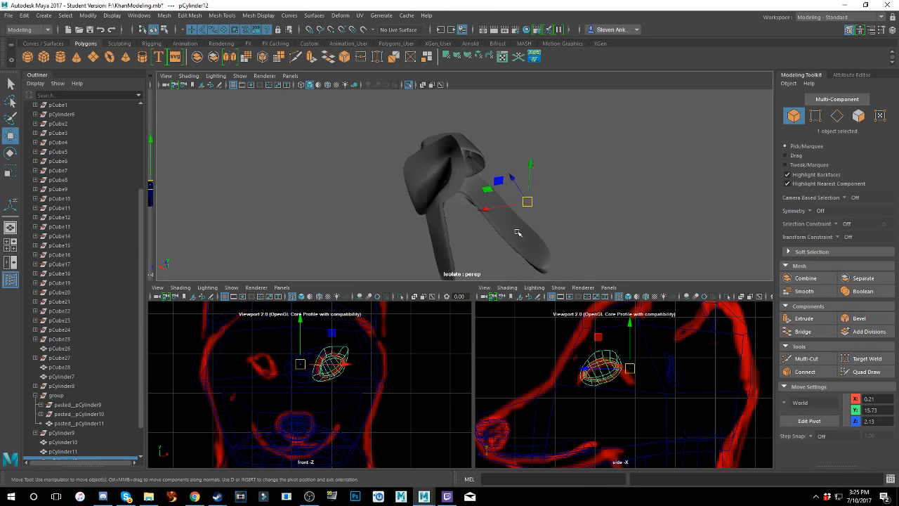
- Slide the second copy sideways along X to about -0.30, and back to about 0.05
left_click_drag(429, 235, 549, 236, "alt")
left_click_drag(496, 191, 486, 179)
left_click_drag(424, 201, 452, 218, "alt")
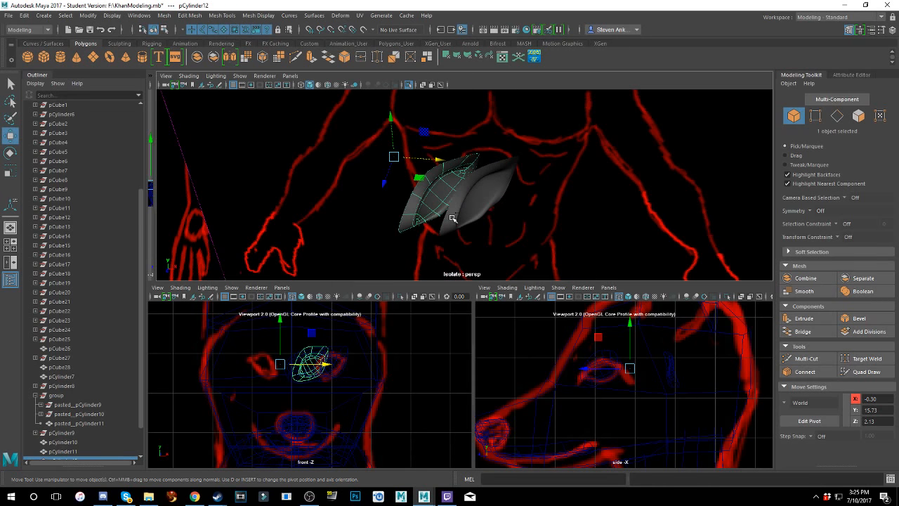
left_click_drag(431, 160, 469, 164)
- Undo the copy's moves, both Duplicate Special copies and the pivot changes, back to the original pCylinder7
key("ctrl+z")
key("ctrl+z")
key("ctrl+z")
key("ctrl+z")
key("ctrl+z")
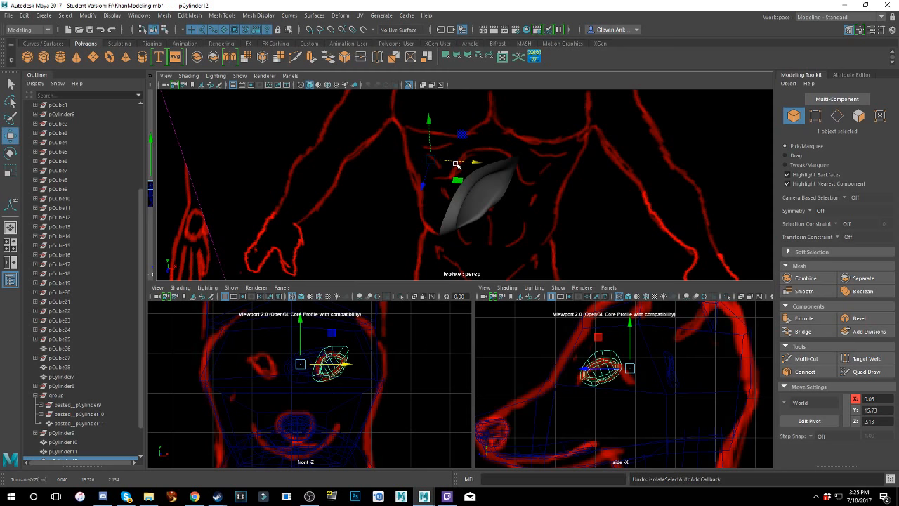
key("ctrl+z")
key("ctrl+z")
key("ctrl+z")
key("ctrl+z")
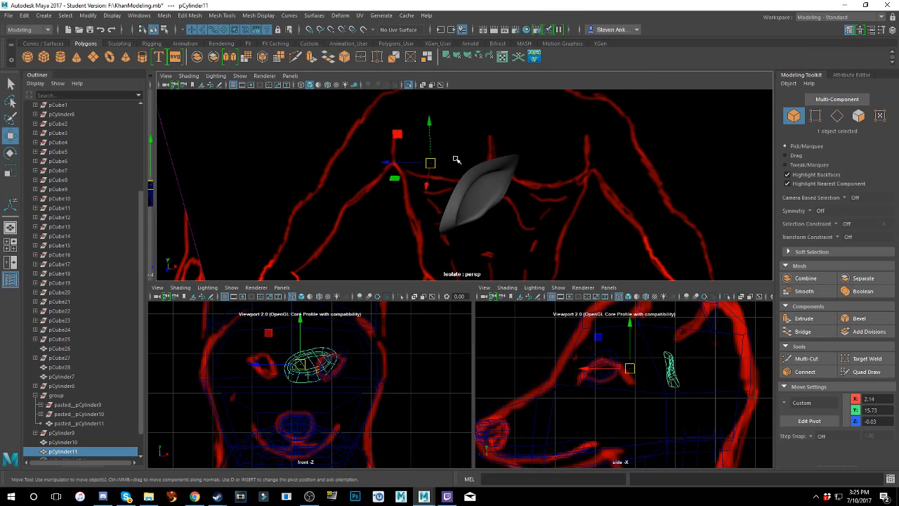
key("ctrl+z")
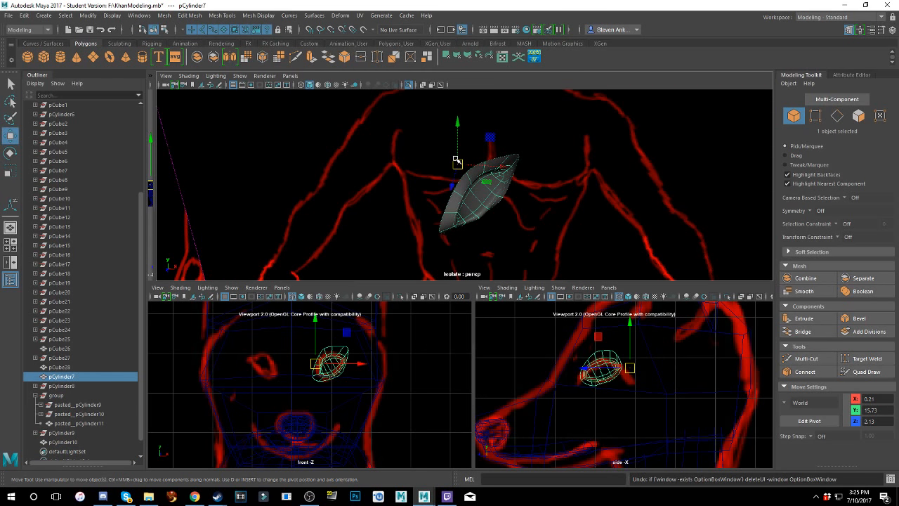
key("ctrl+z")
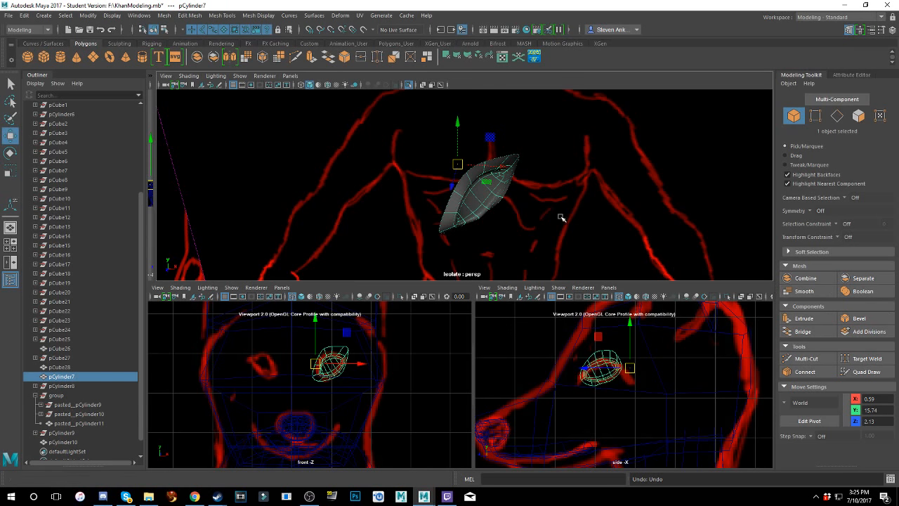
mouse_move(636, 257)
left_mouse_down("alt")
mouse_move(558, 190)
mouse_move(561, 144)
mouse_move(577, 197)
left_mouse_up("alt")
scroll(573, 191, "down", 6)
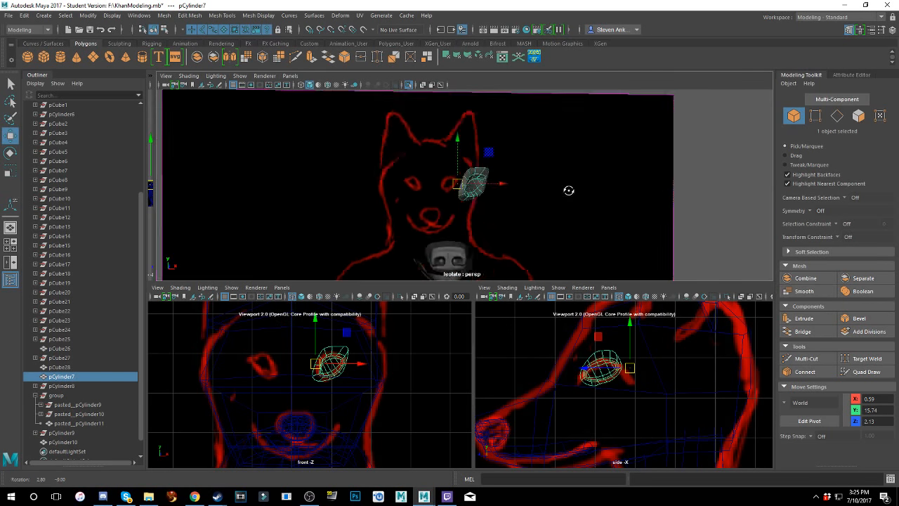
scroll(565, 181, "up", 5)
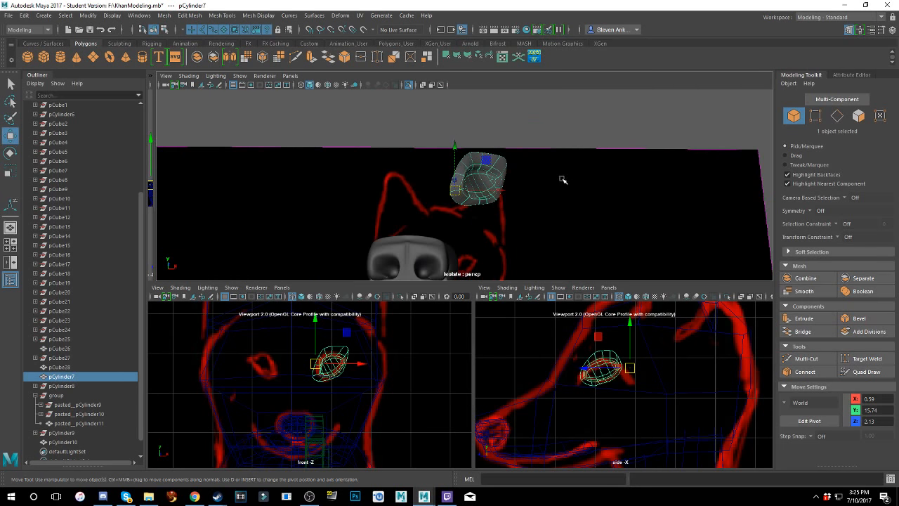
- Save the scene and accept the Student Version file notice
left_click_drag(533, 177, 529, 187, "alt")
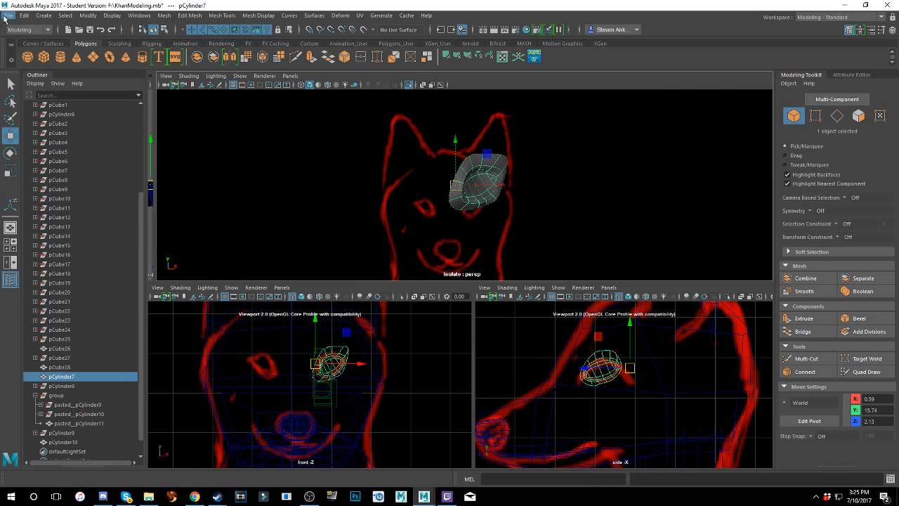
left_click(7, 15)
left_click(28, 53)
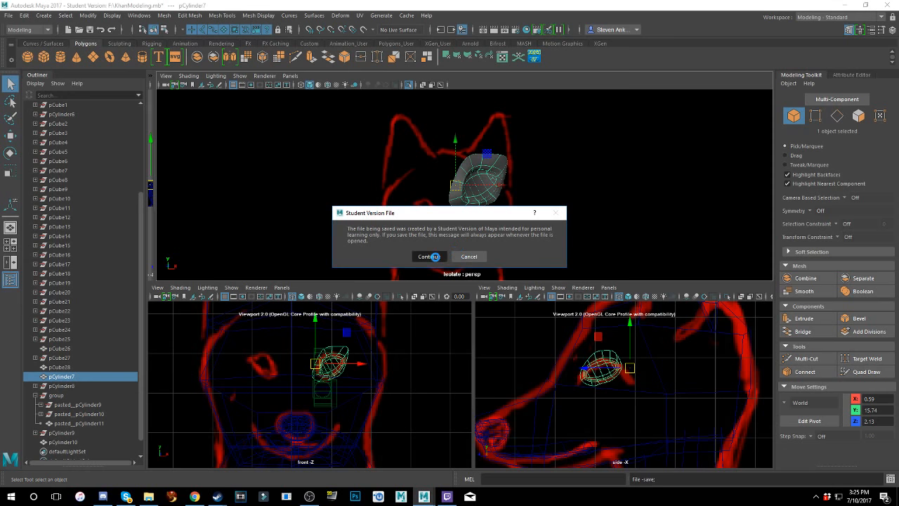
left_click(429, 256)
- Move pCylinder7's pivot sideways to the middle of the face, at X about 0.10
key("w")
left_click_drag(422, 161, 325, 147, "alt")
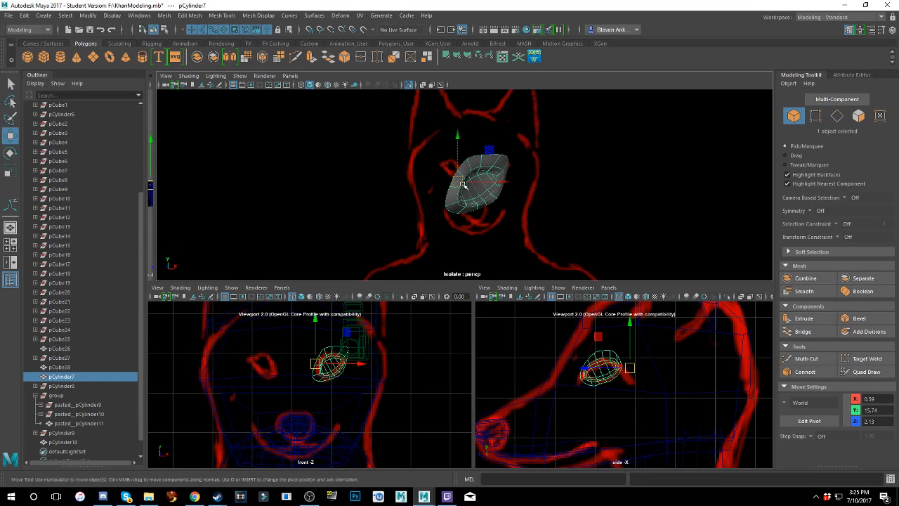
left_click_drag(463, 184, 462, 188, "alt")
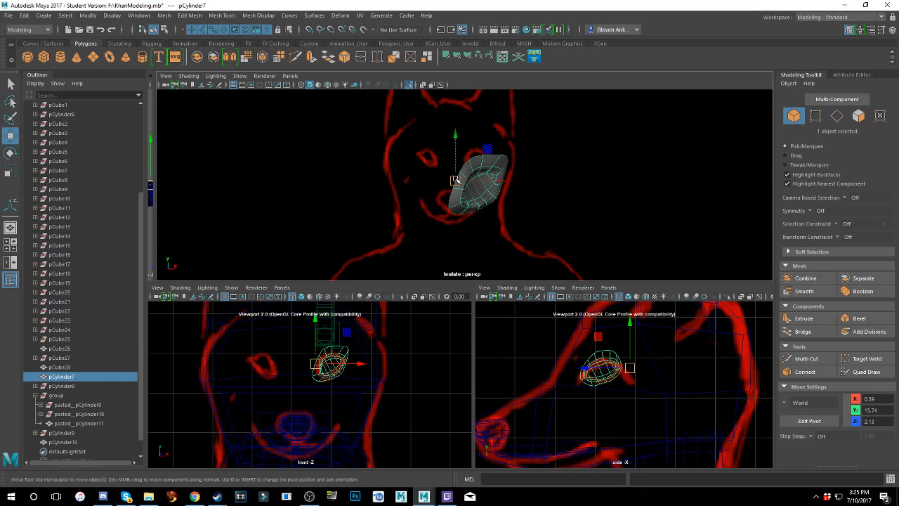
key("d")
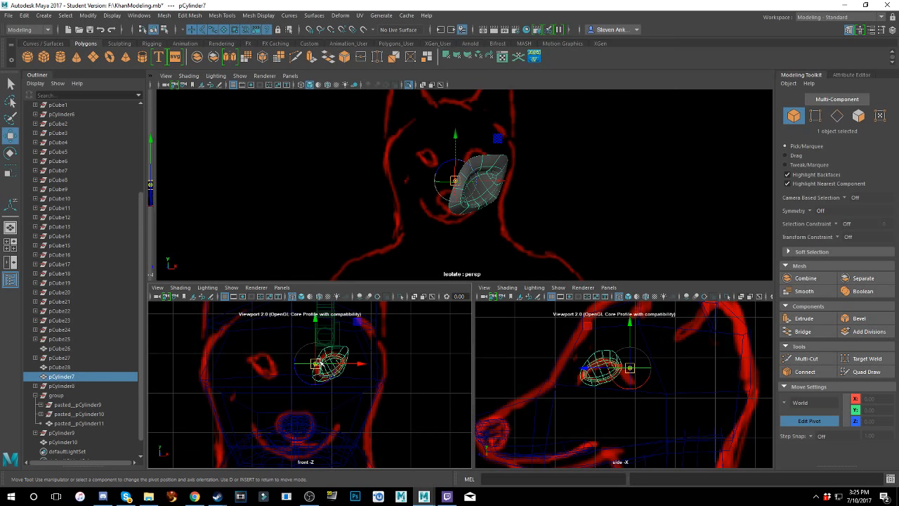
left_click_drag(317, 362, 299, 364)
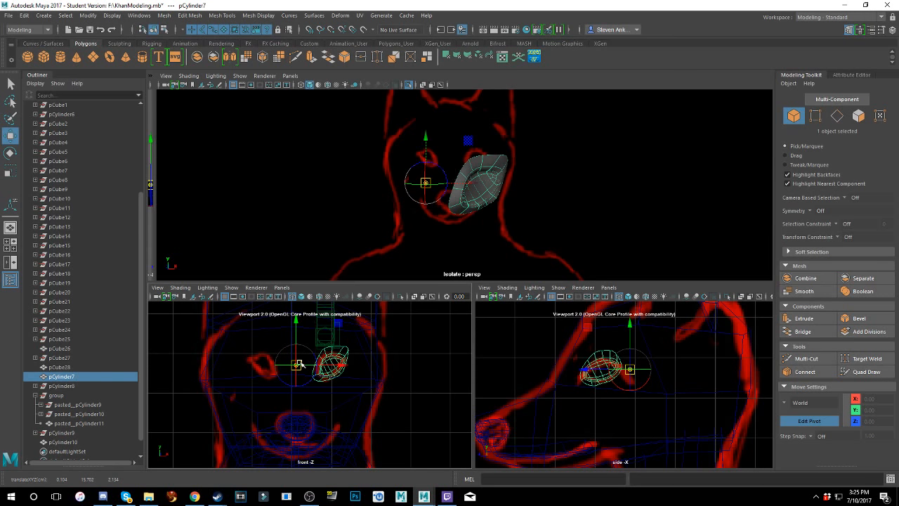
key("d")
key("d")
- Rotate pCylinder7's pivot orientation about Y to about 178 degrees and finish editing the pivot
left_click(308, 366)
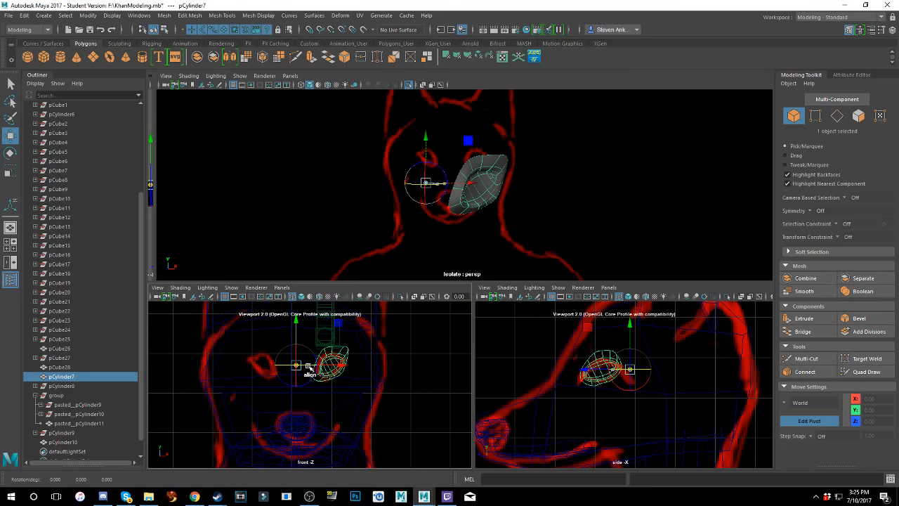
left_click_drag(308, 366, 334, 365)
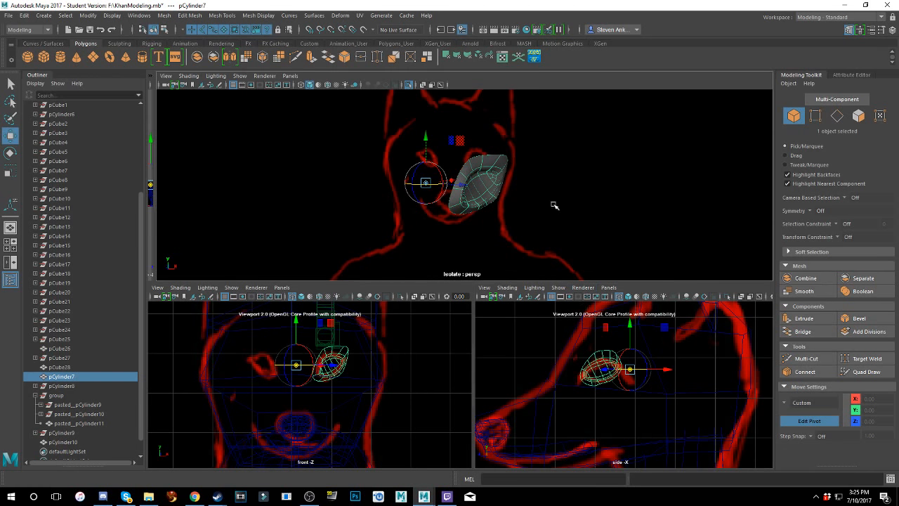
key("Insert")
left_click_drag(559, 187, 451, 215, "alt")
key("Insert")
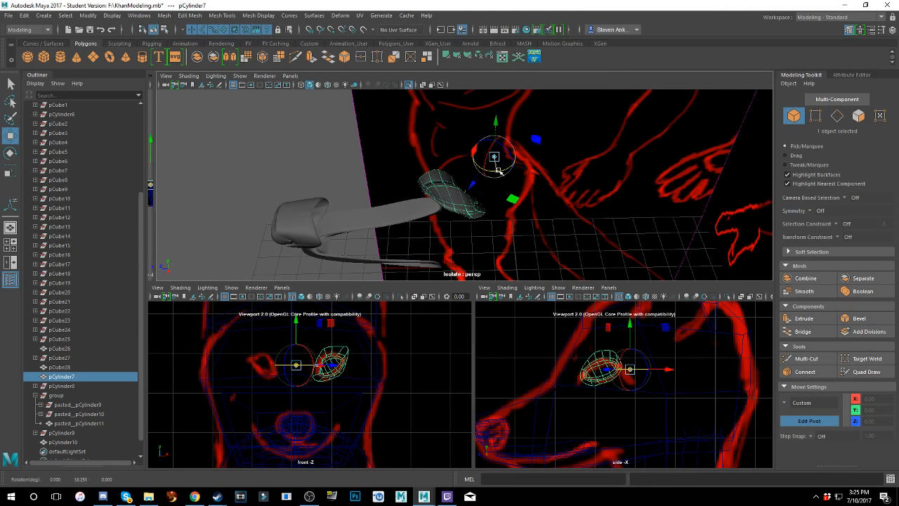
left_click_drag(502, 166, 512, 133)
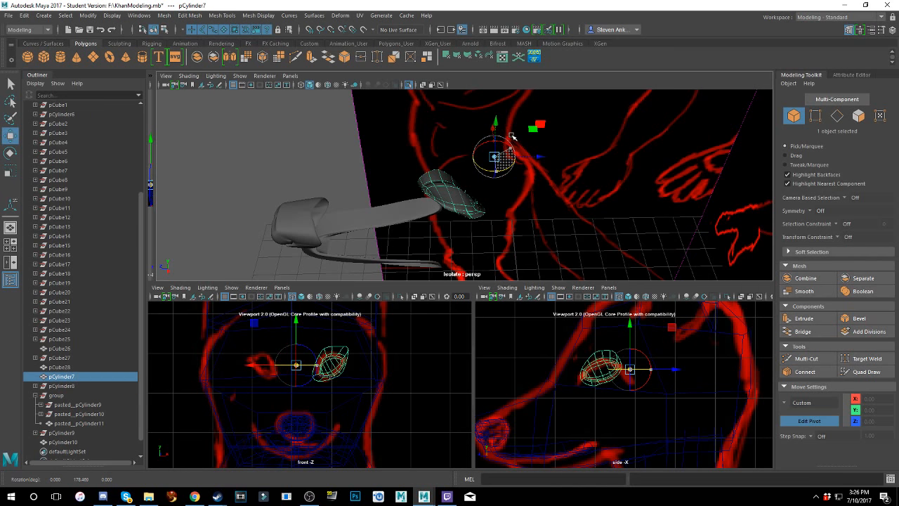
key("Insert")
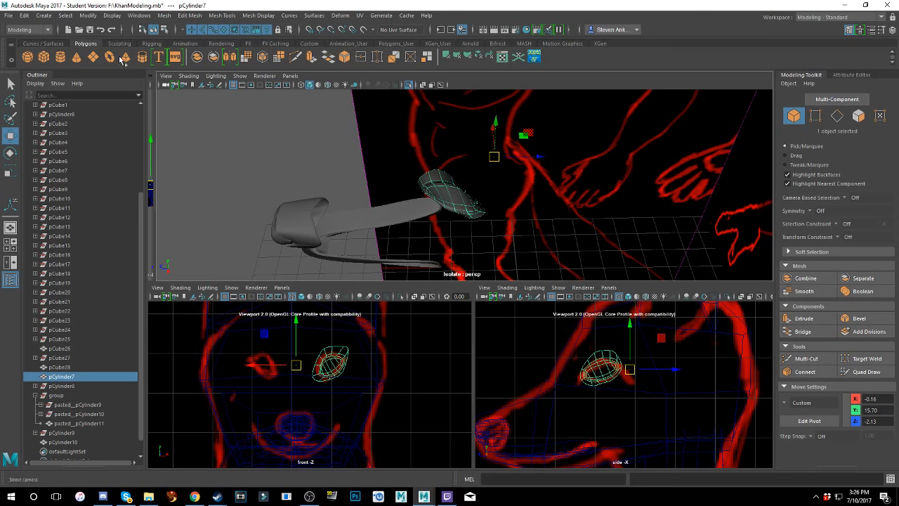
- Duplicate pCylinder7 around the turned pivot with Duplicate Special and try rotating the copy
left_click(25, 15)
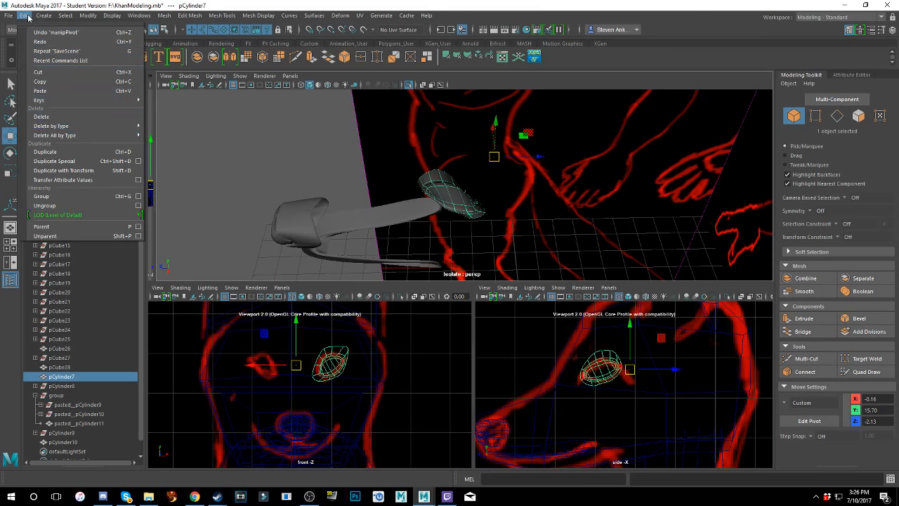
left_click(47, 162)
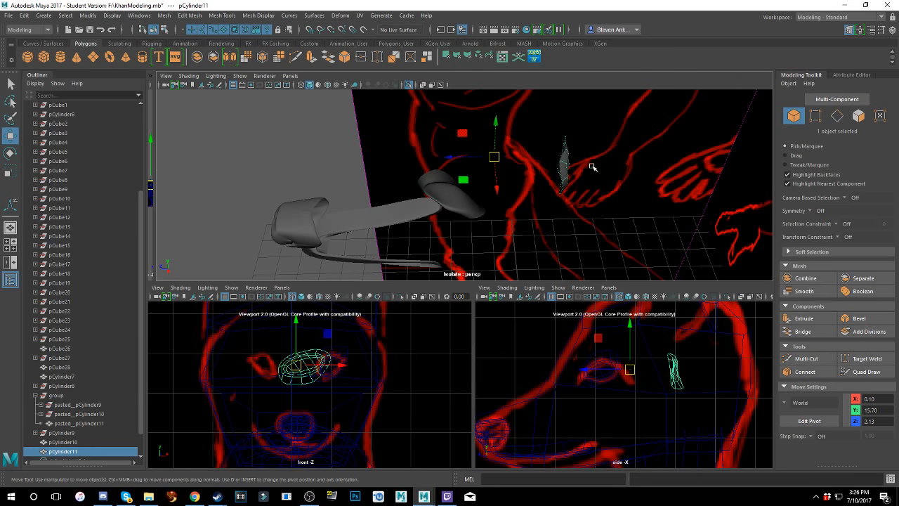
left_click_drag(592, 167, 550, 175, "alt")
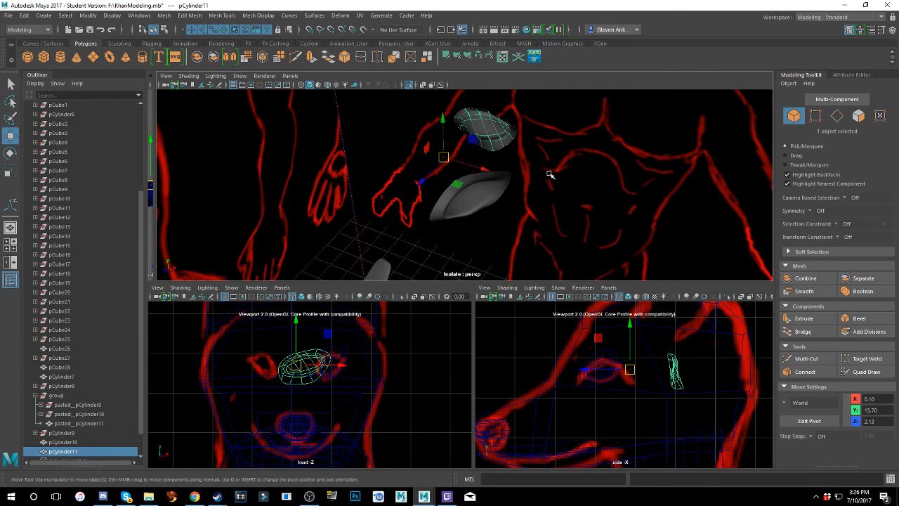
key("e")
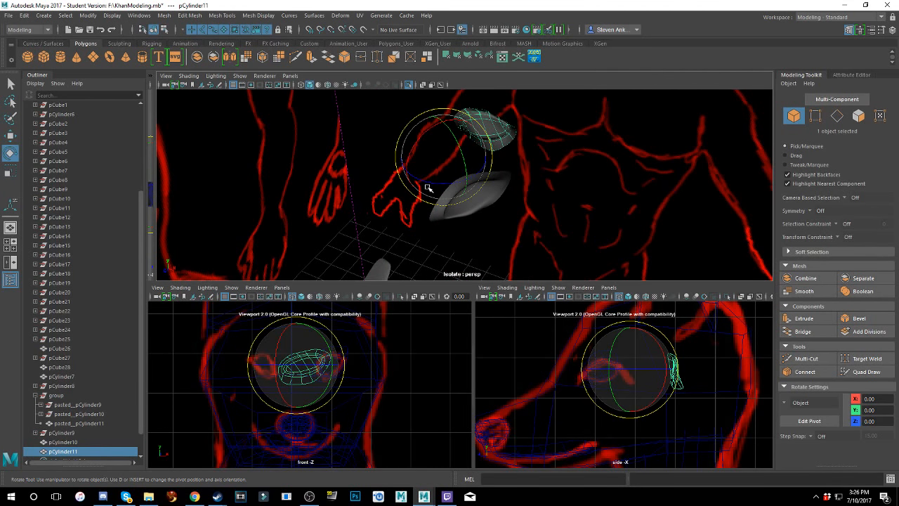
left_click_drag(427, 188, 490, 104)
left_click_drag(460, 143, 465, 175, "alt")
- Undo the copy's rotation, the Duplicate Special copy and the pivot changes, back to the original pCylinder7
key("ctrl+z")
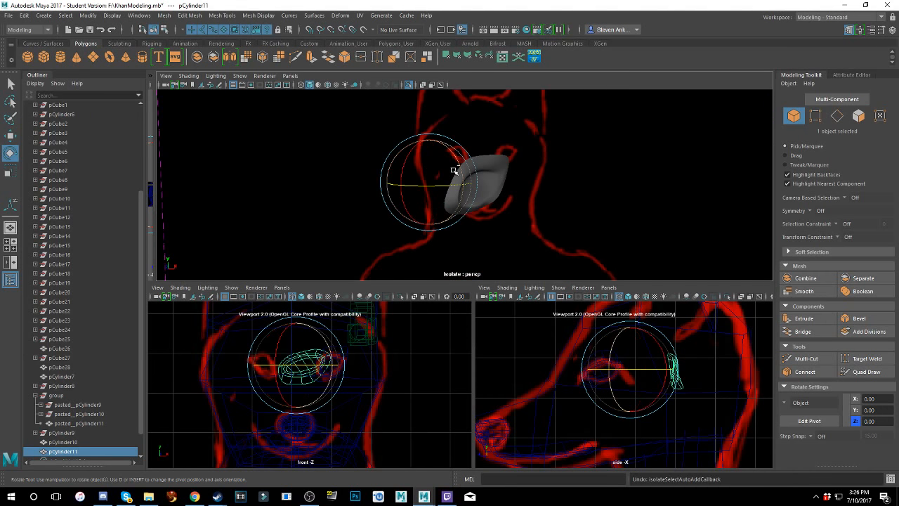
key("ctrl+z")
key("ctrl+z")
key("ctrl+z")
key("ctrl+z")
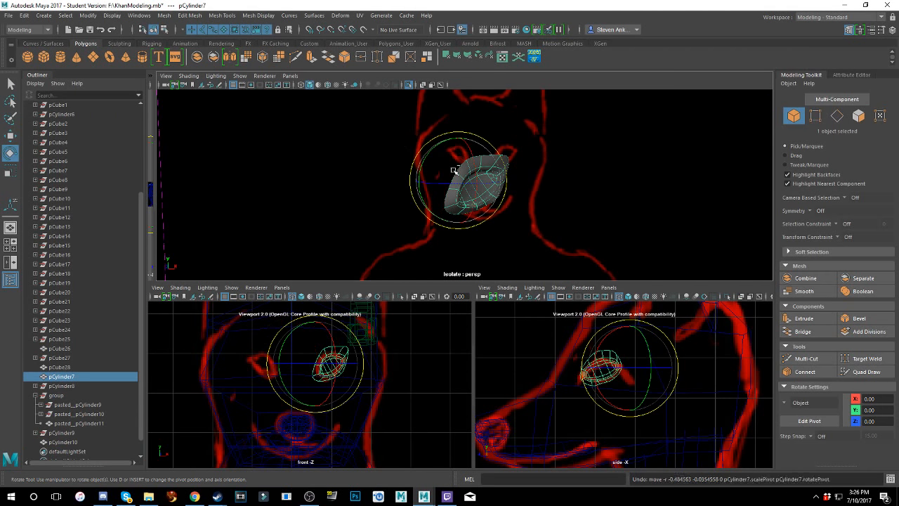
key("ctrl+z")
left_click(469, 179)
scroll(469, 179, "down", 2)
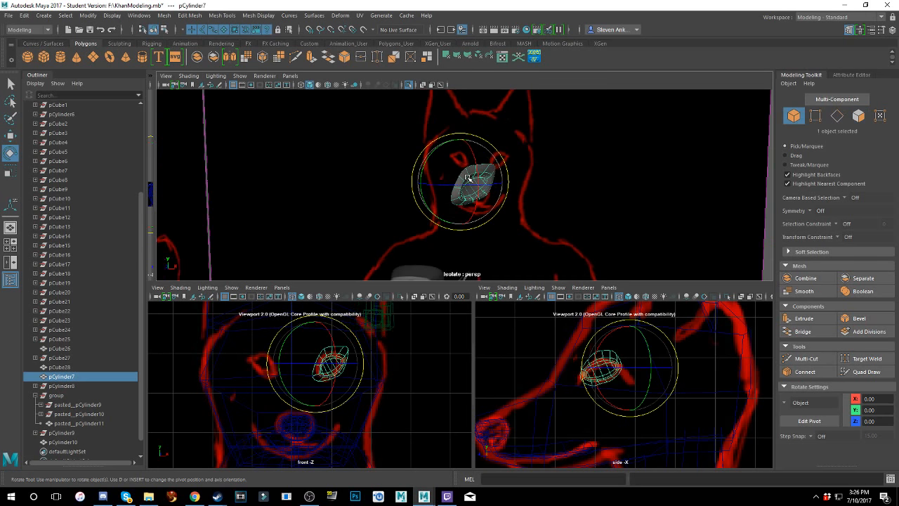
left_click_drag(469, 179, 481, 194, "alt")
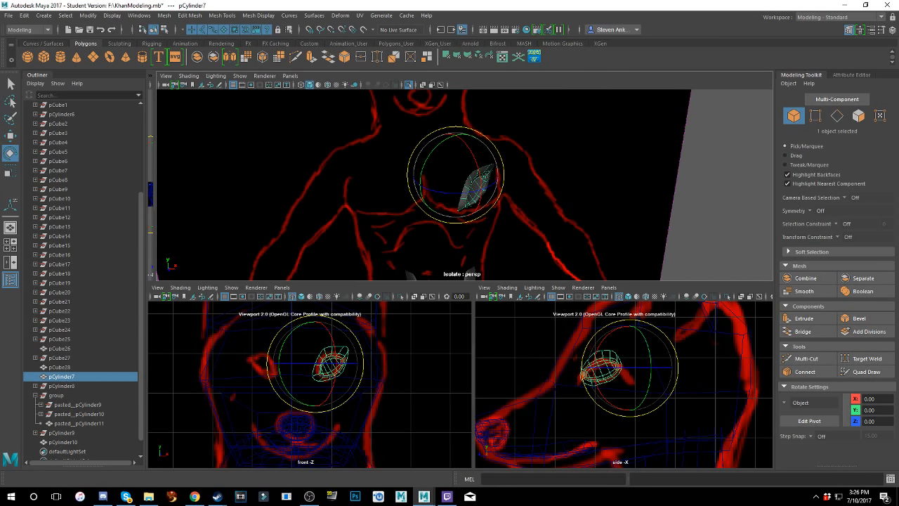
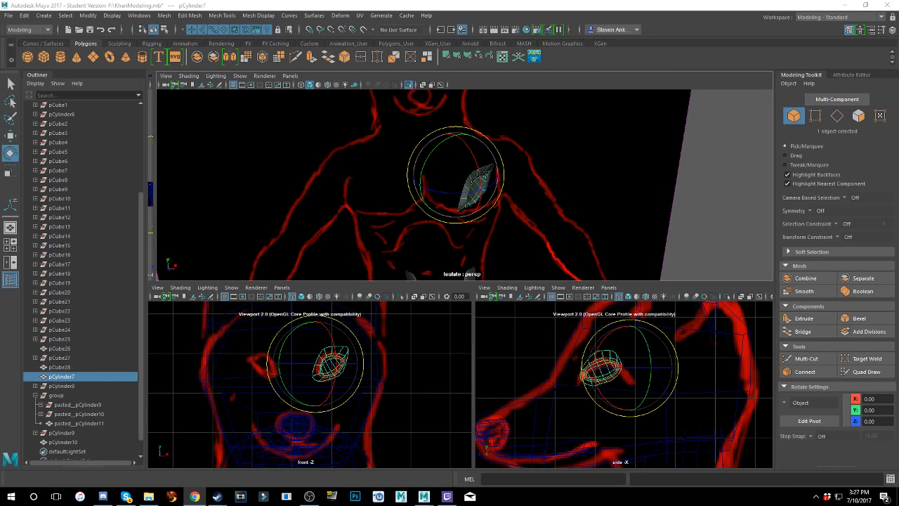
- Move pCylinder7's pivot into the centre of the eye socket, at about X 0.94, Y 15.71, Z 2.95
left_click_drag(538, 207, 504, 206, "alt")
scroll(529, 208, "up", 3)
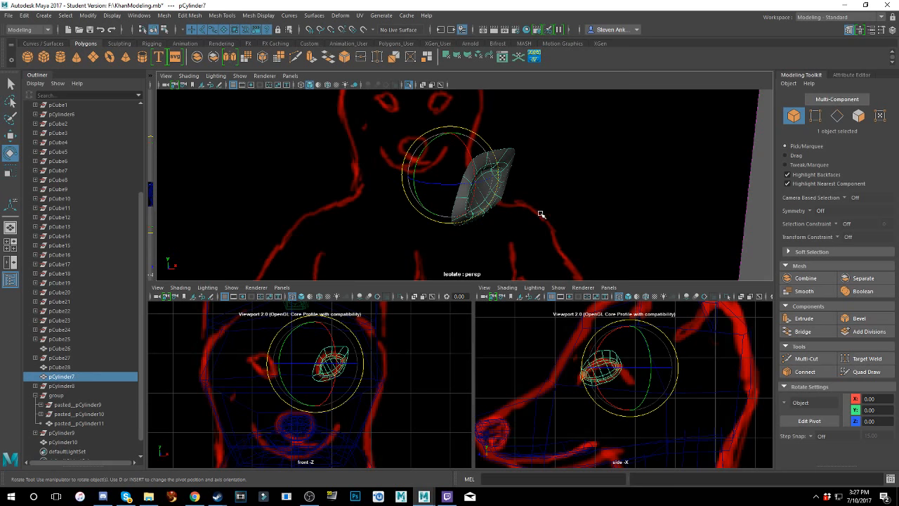
key("d")
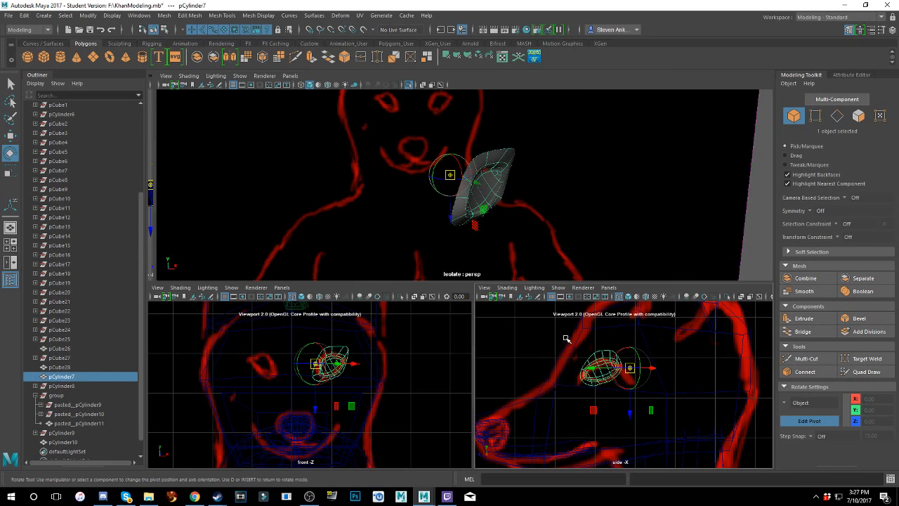
left_click_drag(627, 368, 594, 368)
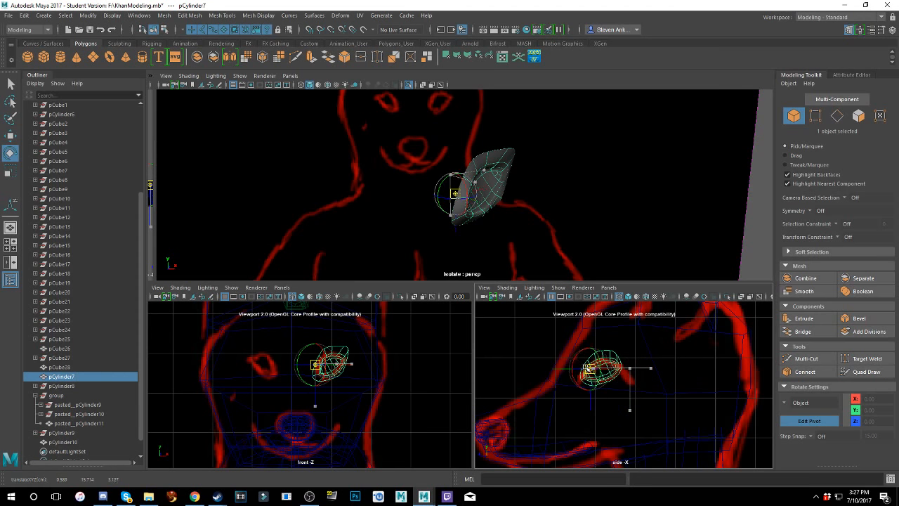
scroll(595, 366, "up", 2)
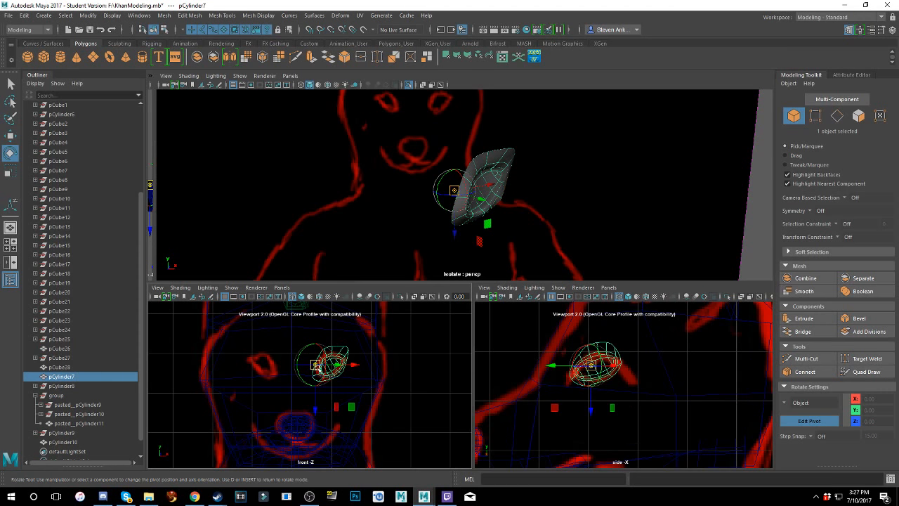
left_click_drag(319, 363, 324, 366)
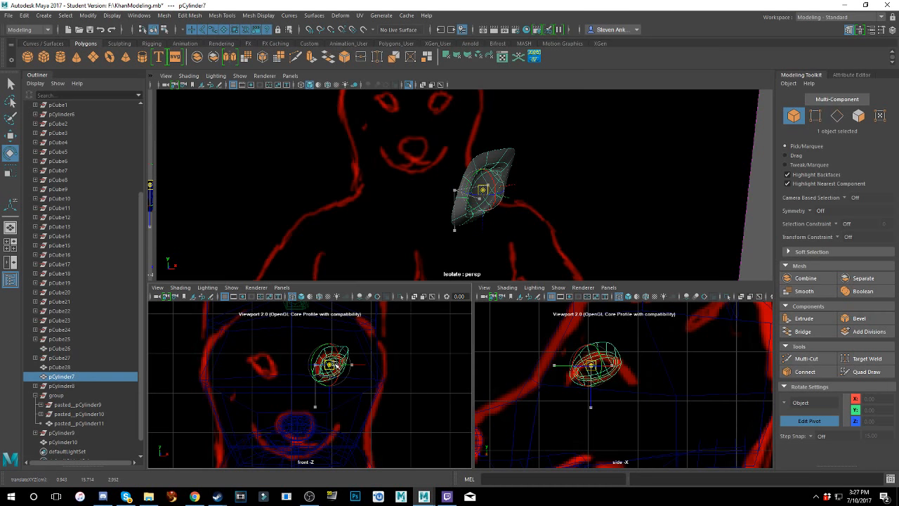
key("Insert")
- Duplicate pCylinder7 around its centred pivot with Duplicate Special
scroll(554, 193, "down", 5)
left_click_drag(554, 196, 553, 177, "alt")
scroll(506, 213, "up", 10)
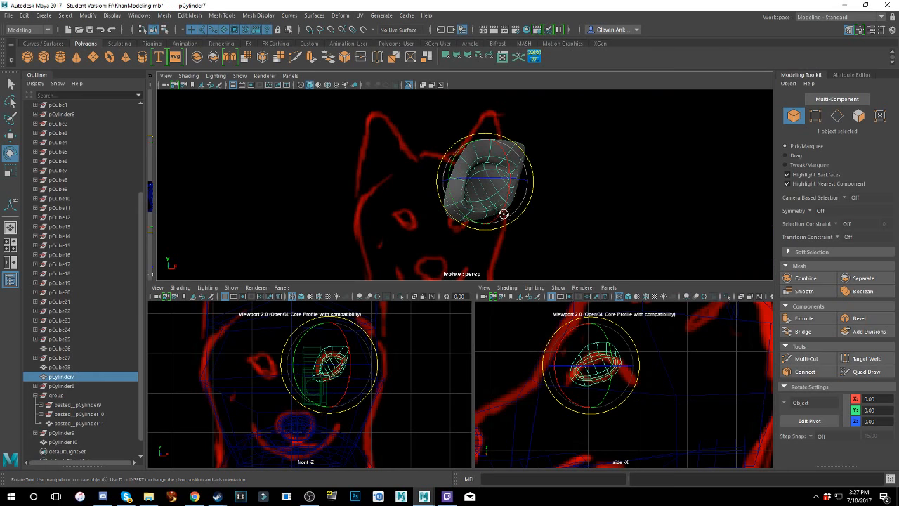
left_click_drag(505, 216, 501, 191, "alt")
left_click(25, 15)
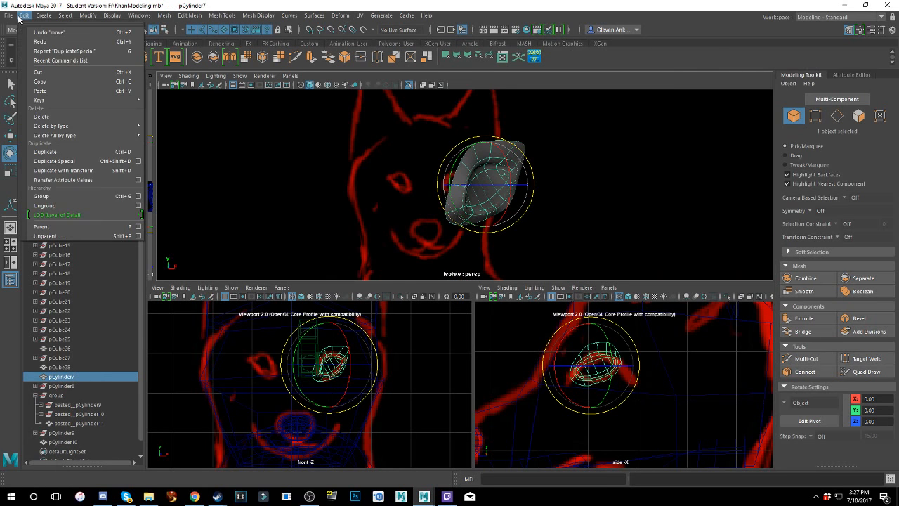
left_click(86, 165)
scroll(479, 191, "down", 3)
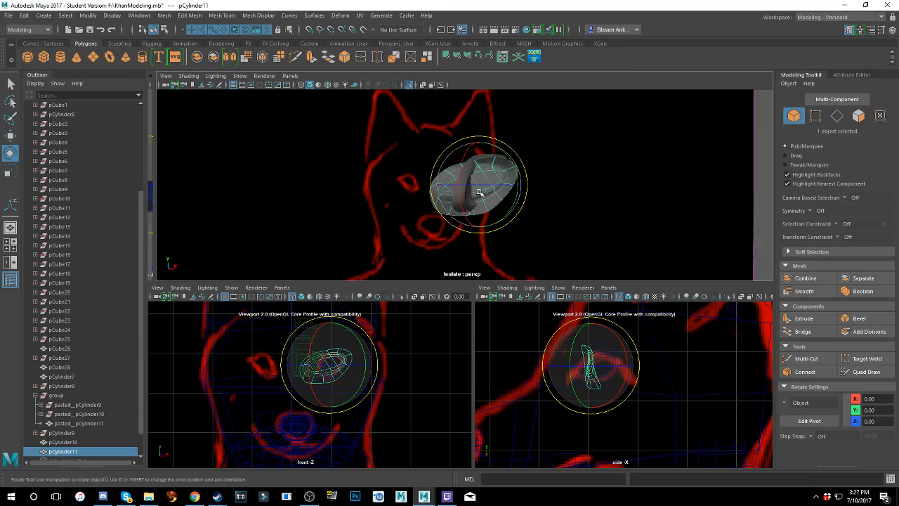
- Rotate the copied eye socket about Y to about -129 degrees, and undo the extra turn
scroll(478, 192, "up", 8)
mouse_move(425, 204)
left_mouse_down("alt")
mouse_move(490, 203)
mouse_move(429, 204)
left_mouse_up("alt")
scroll(494, 202, "down", 4)
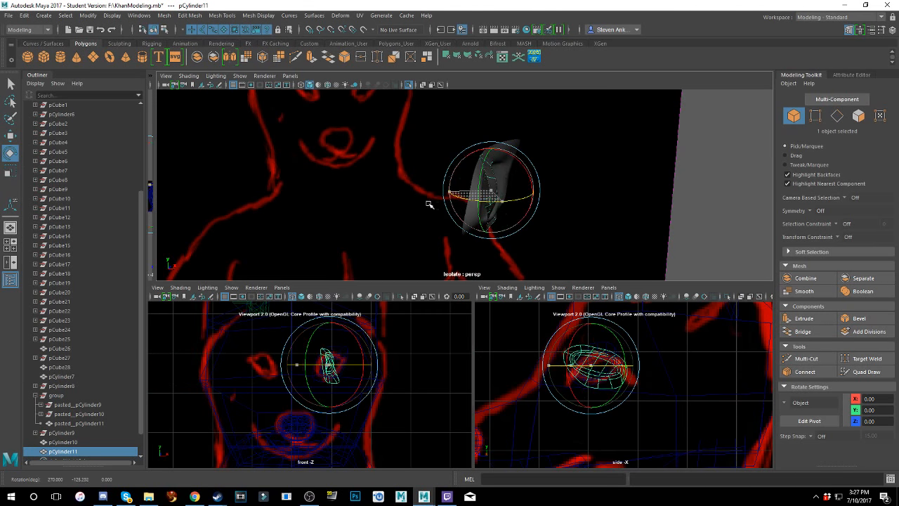
left_click_drag(503, 207, 445, 198)
key("ctrl+z")
scroll(497, 198, "down", 2)
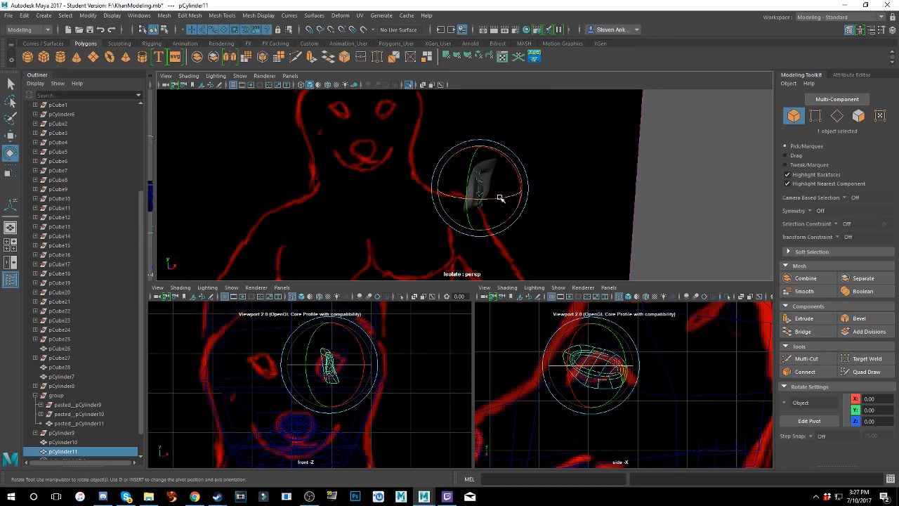
- Move the copied eye socket along X across the face onto the opposite eye of the sketch
key("w")
left_click_drag(502, 187, 364, 203)
key("e")
left_click_drag(446, 189, 396, 196, "alt")
scroll(397, 196, "up", 3)
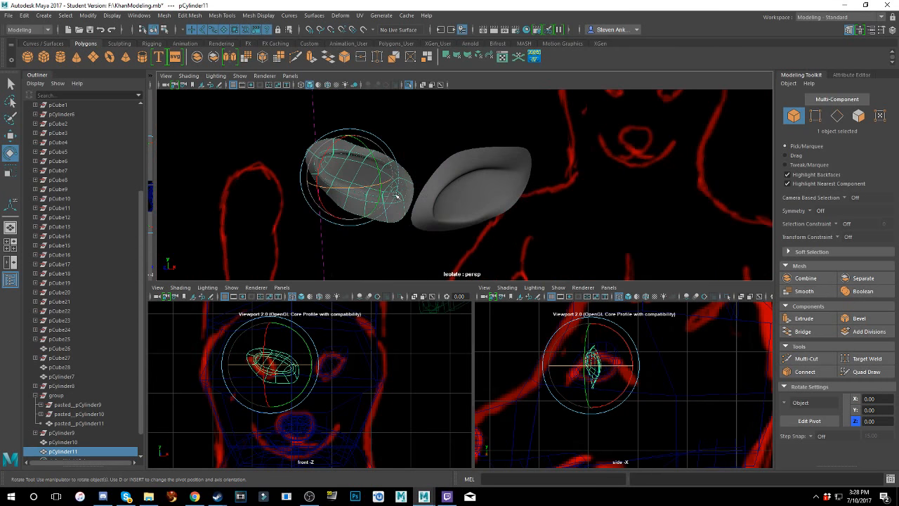
- Rotate the copied socket to mirror the original's slant, with Z at about 184 degrees, and position it at X about -0.55
left_click_drag(342, 189, 357, 208)
mouse_move(412, 207)
left_mouse_down("alt")
mouse_move(436, 206)
mouse_move(421, 201)
mouse_move(436, 168)
mouse_move(380, 198)
mouse_move(428, 201)
mouse_move(354, 197)
mouse_move(357, 210)
mouse_move(366, 176)
mouse_move(358, 173)
mouse_move(370, 166)
mouse_move(349, 190)
mouse_move(403, 197)
mouse_move(368, 198)
left_mouse_up("alt")
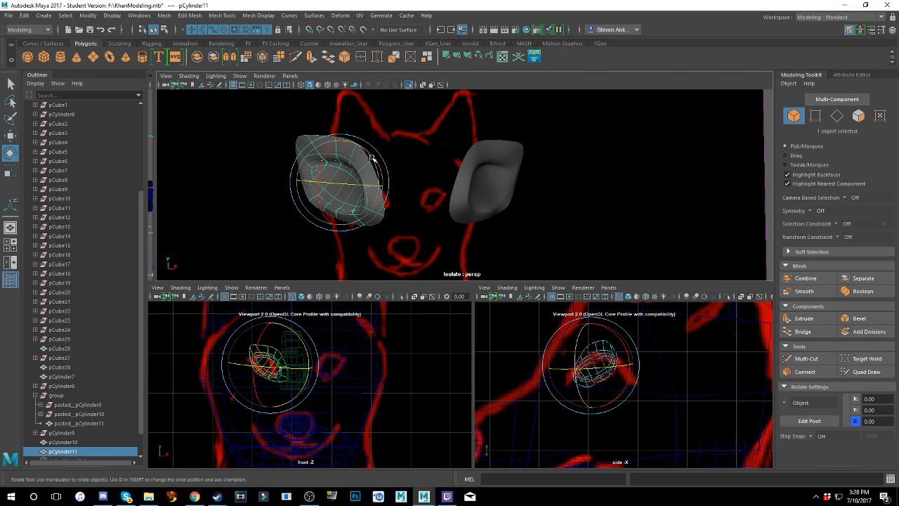
left_click_drag(372, 157, 374, 153)
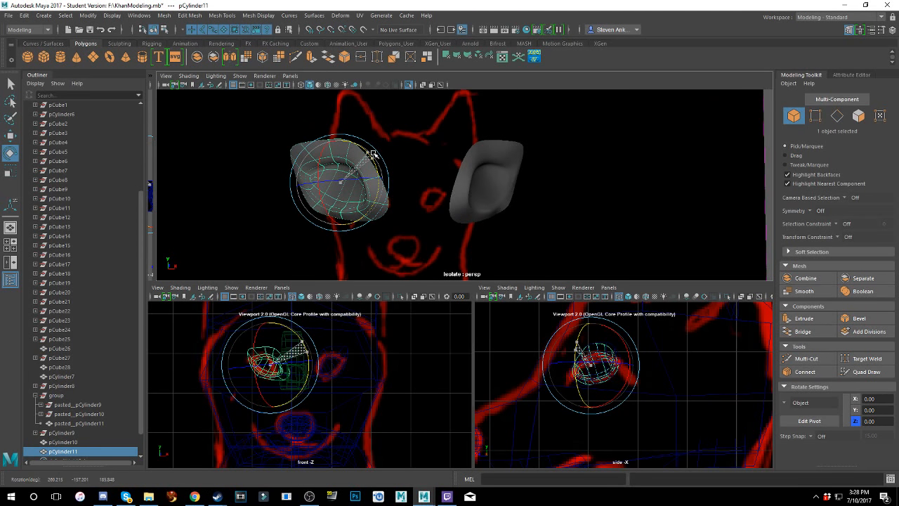
left_click_drag(405, 187, 436, 187, "alt")
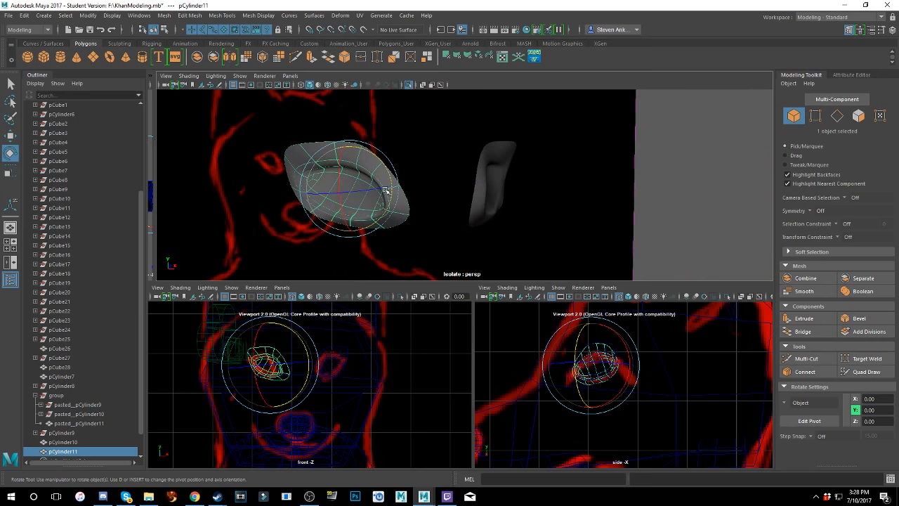
left_click_drag(376, 175, 484, 177, "alt")
key("w")
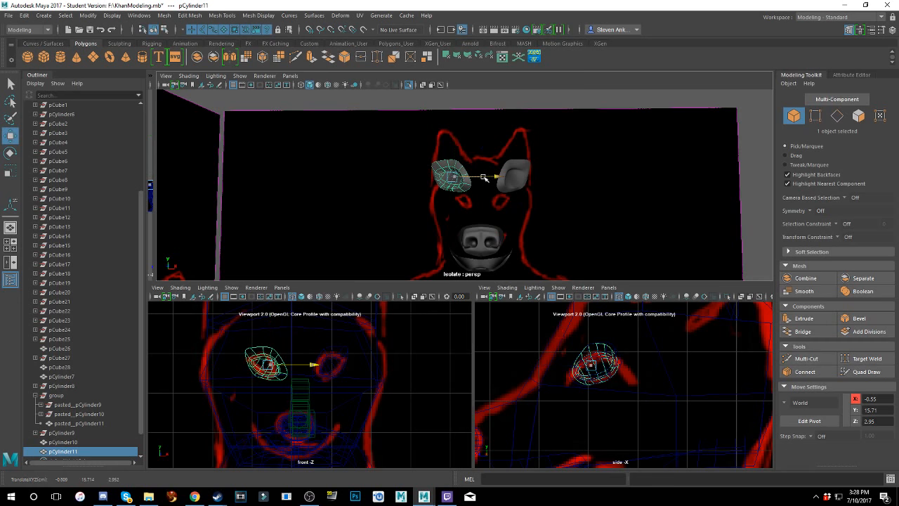
- Shift the copied eye socket to X about -0.68 and rotate it to about 174 degrees in Z over the sketched eye
scroll(481, 179, "up", 10)
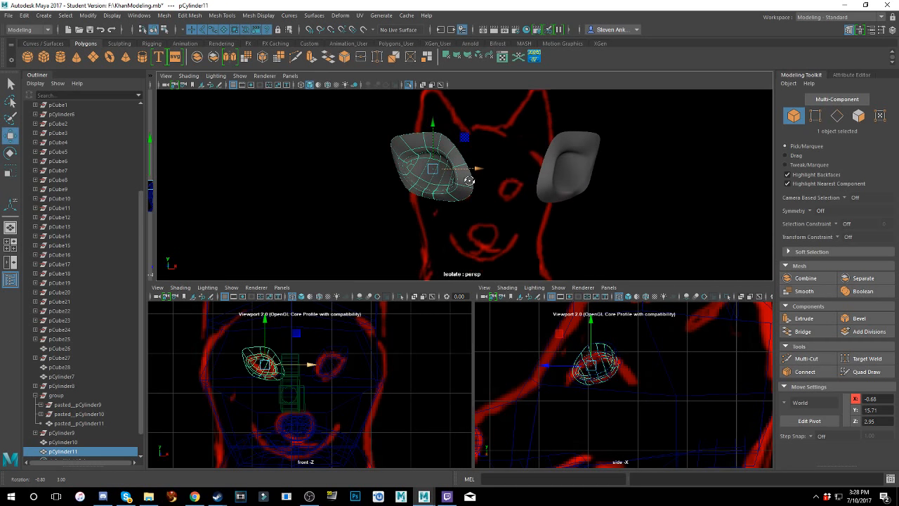
scroll(469, 182, "up", 6)
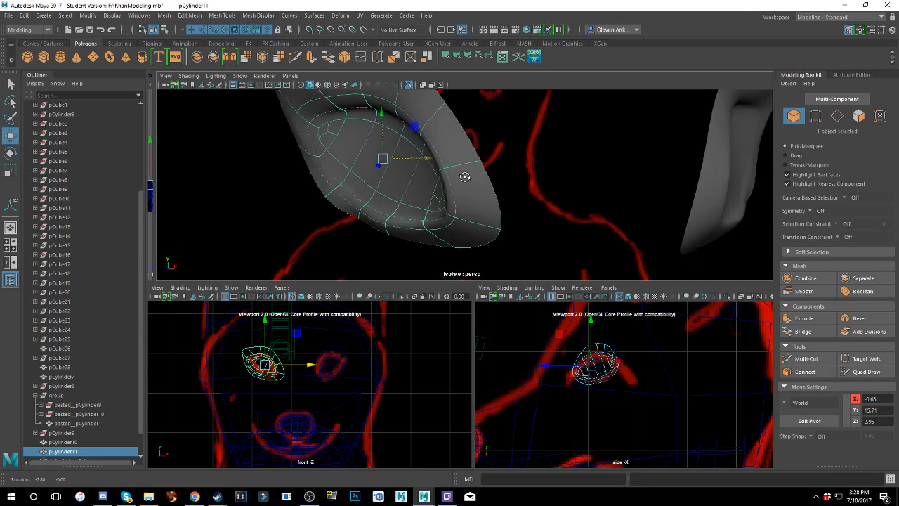
scroll(323, 317, "up", 4)
middle_click_drag(323, 329, 426, 381, "alt")
scroll(367, 368, "up", 4)
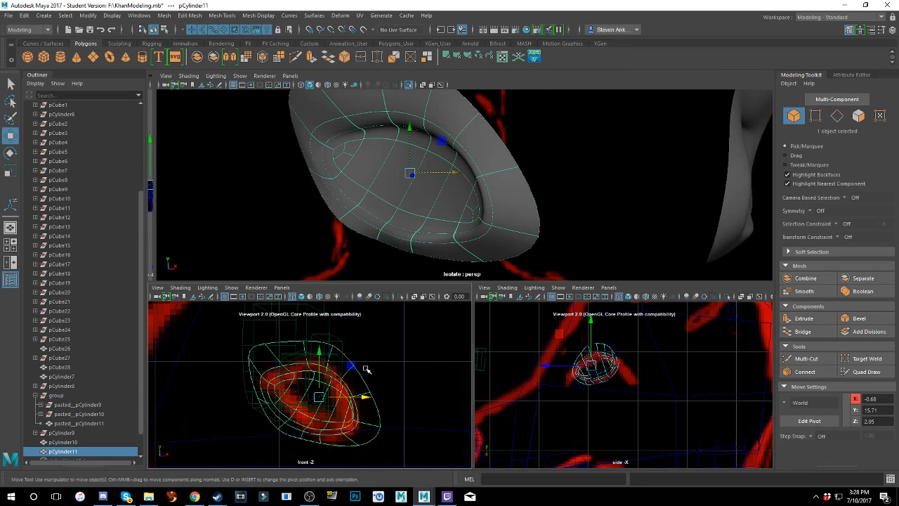
middle_click_drag(370, 360, 364, 336, "alt")
scroll(396, 379, "up", 3)
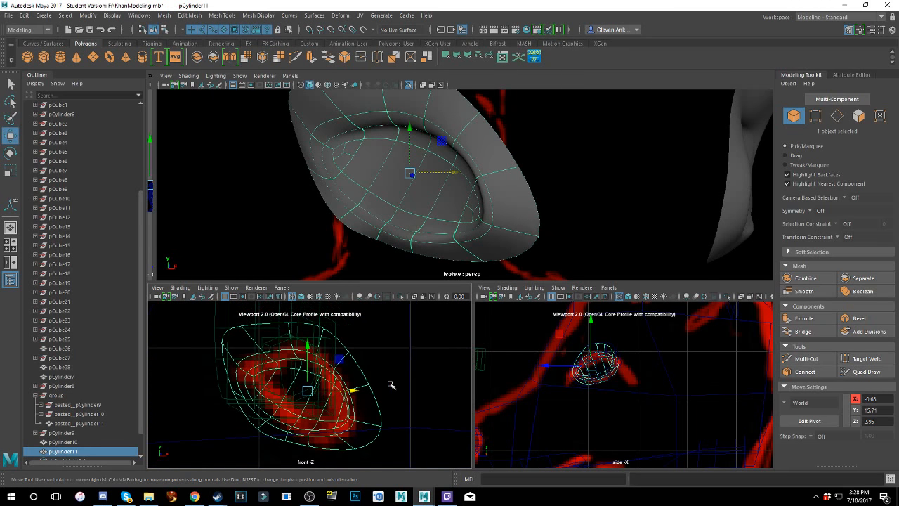
key("e")
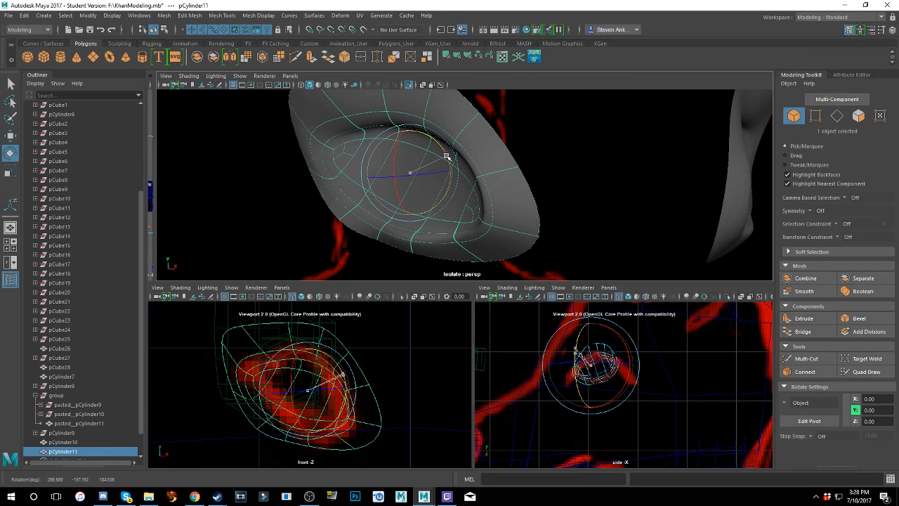
left_click_drag(446, 156, 450, 164)
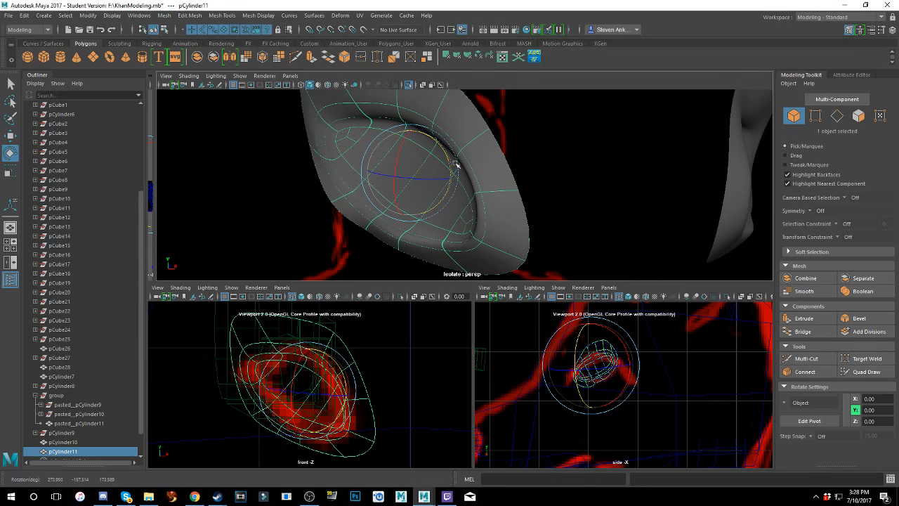
- Refine the copied eye socket's rotation to about 270 degrees in X and 178 degrees in Z to match the original's slant
scroll(507, 165, "down", 5)
left_click_drag(540, 164, 578, 186, "alt")
scroll(548, 167, "down", 2)
scroll(547, 168, "down", 3)
left_click(728, 156)
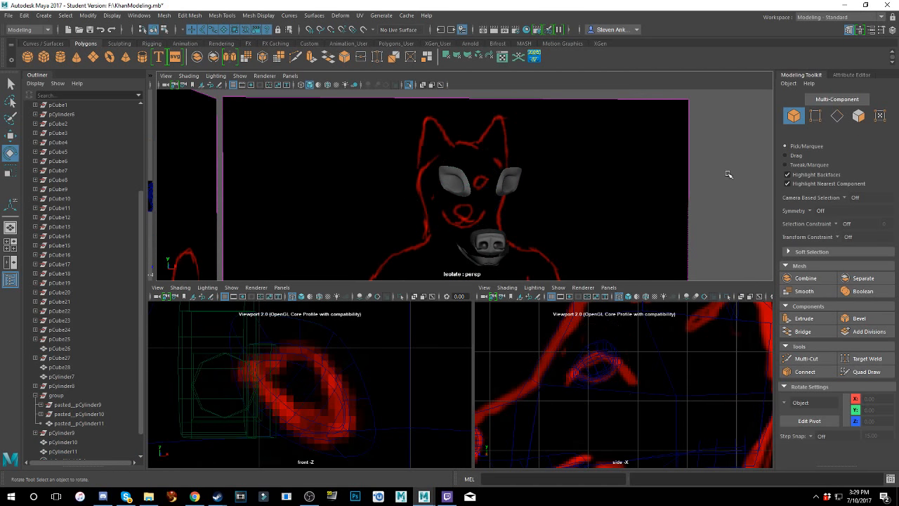
mouse_move(728, 174)
left_mouse_down("alt")
mouse_move(702, 163)
mouse_move(682, 171)
mouse_move(540, 267)
left_mouse_up("alt")
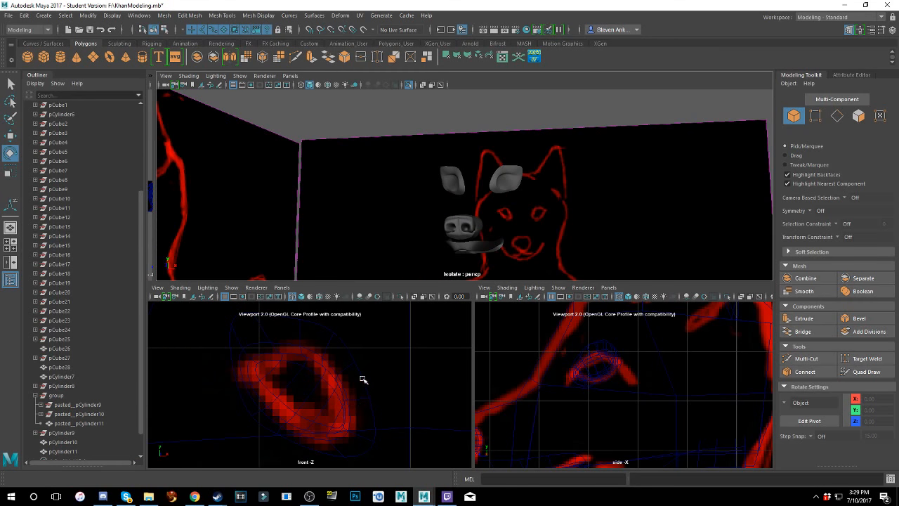
scroll(452, 190, "up", 2)
left_click(432, 176)
scroll(476, 216, "up", 3)
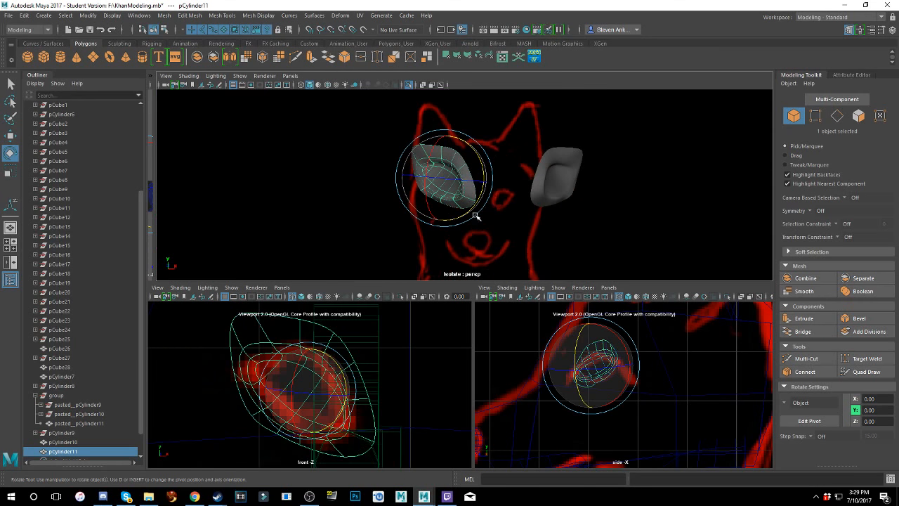
mouse_move(482, 201)
left_mouse_down()
mouse_move(437, 201)
mouse_move(502, 207)
mouse_move(531, 226)
left_mouse_up()
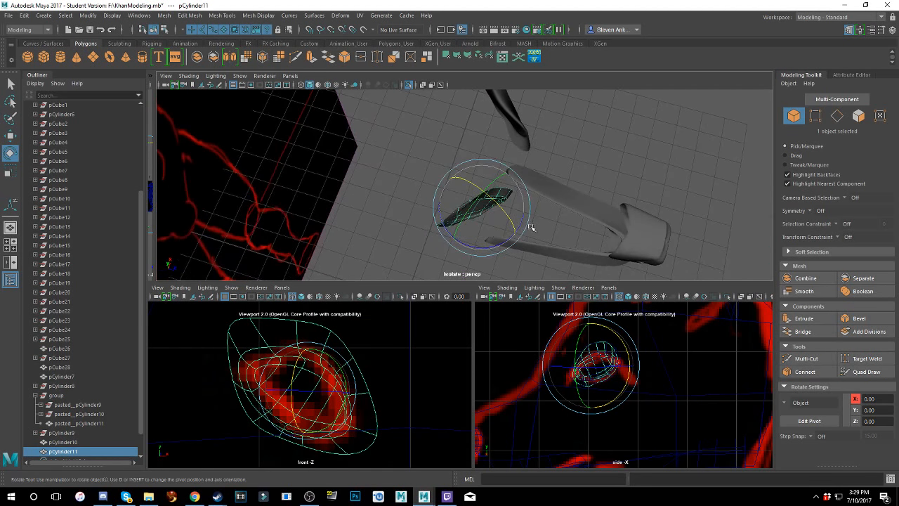
- Examine both eye sockets from the side, above and front to compare their shape and symmetry
mouse_move(566, 191)
left_mouse_down("alt")
mouse_move(499, 156)
mouse_move(421, 147)
mouse_move(386, 171)
mouse_move(436, 180)
mouse_move(482, 135)
mouse_move(484, 171)
mouse_move(428, 177)
mouse_move(456, 176)
mouse_move(421, 203)
mouse_move(488, 219)
mouse_move(537, 170)
mouse_move(506, 199)
mouse_move(520, 194)
mouse_move(496, 201)
mouse_move(514, 209)
mouse_move(518, 195)
mouse_move(460, 198)
left_mouse_up("alt")
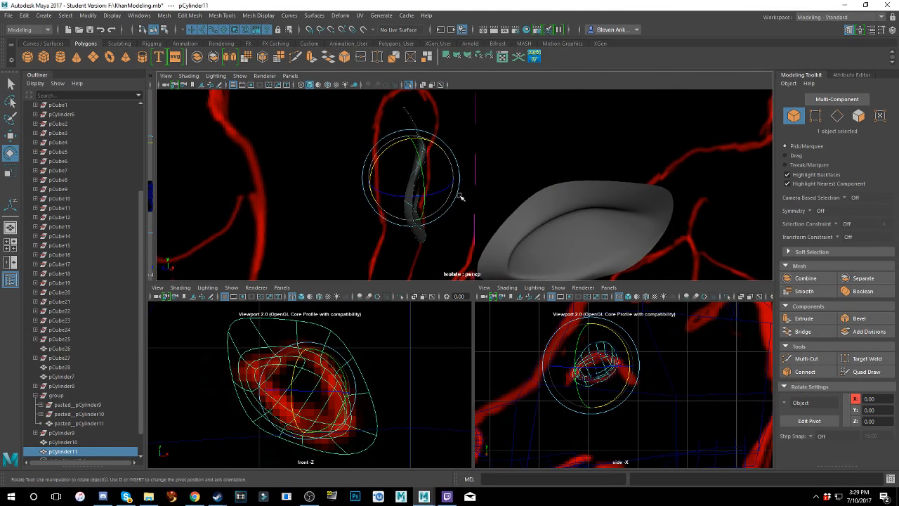
right_click(596, 173)
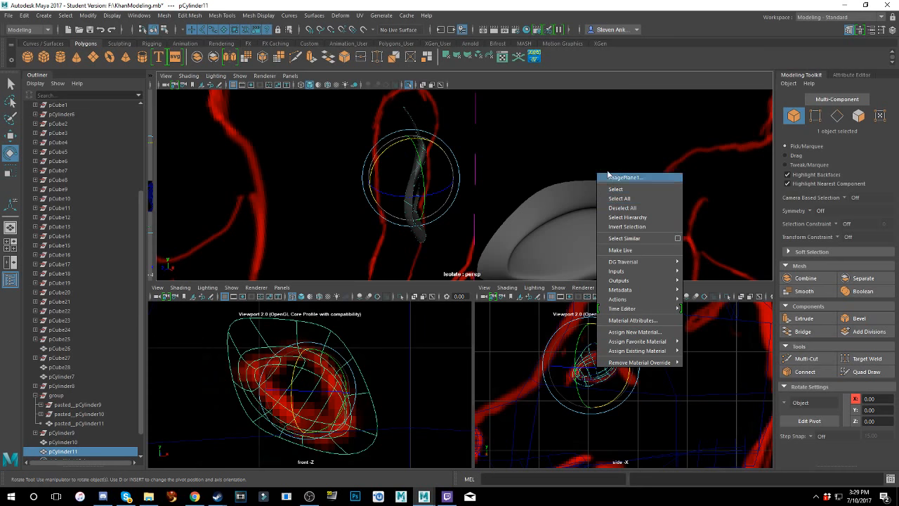
left_click(578, 166)
mouse_move(578, 167)
left_mouse_down("alt")
mouse_move(471, 185)
mouse_move(557, 152)
mouse_move(628, 187)
left_mouse_up("alt")
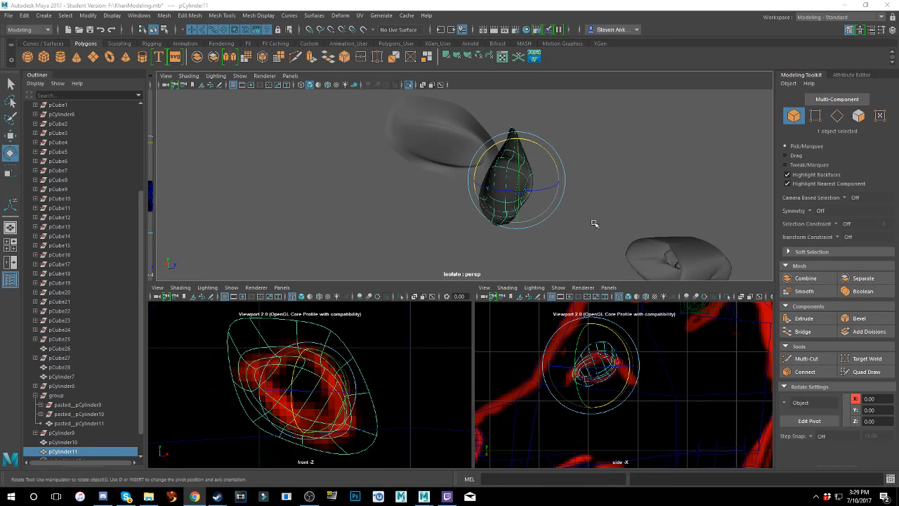
left_click_drag(553, 170, 611, 127, "alt")
scroll(610, 128, "down", 5)
middle_click_drag(560, 159, 566, 184, "alt")
left_click(580, 147)
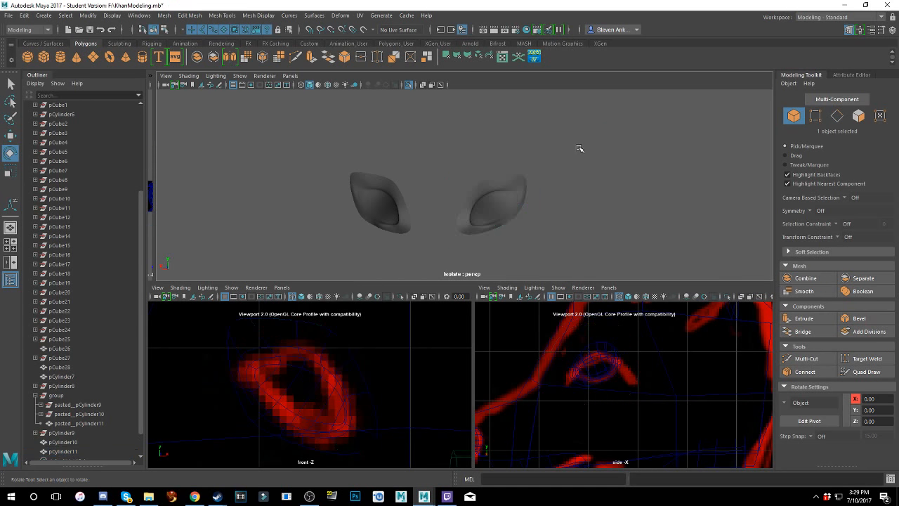
scroll(569, 150, "up", 5)
left_click_drag(568, 150, 594, 120, "alt")
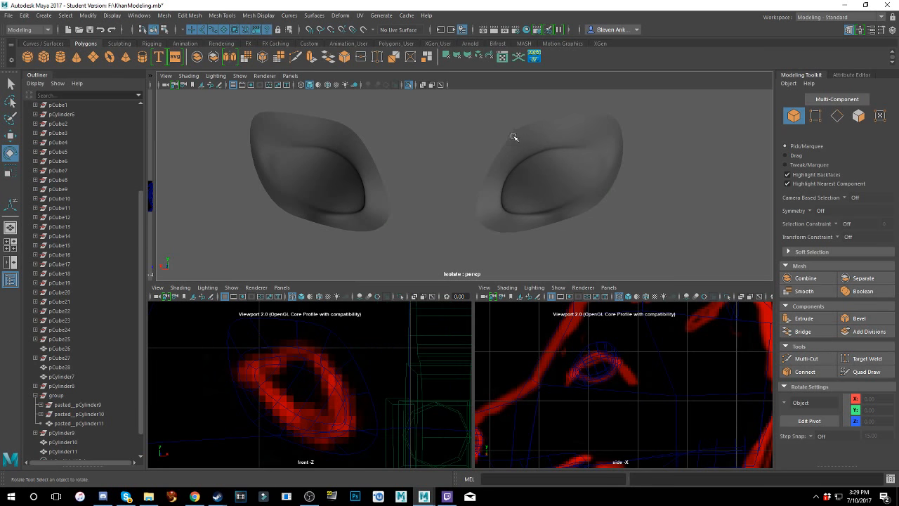
mouse_move(513, 136)
left_mouse_down("alt")
mouse_move(522, 161)
mouse_move(518, 143)
mouse_move(275, 136)
mouse_move(435, 156)
left_mouse_up("alt")
- Select the two faces at the copied socket's upper outer corner, rotate them slightly and move them to Z about 2.47
right_click_drag(467, 163, 463, 172)
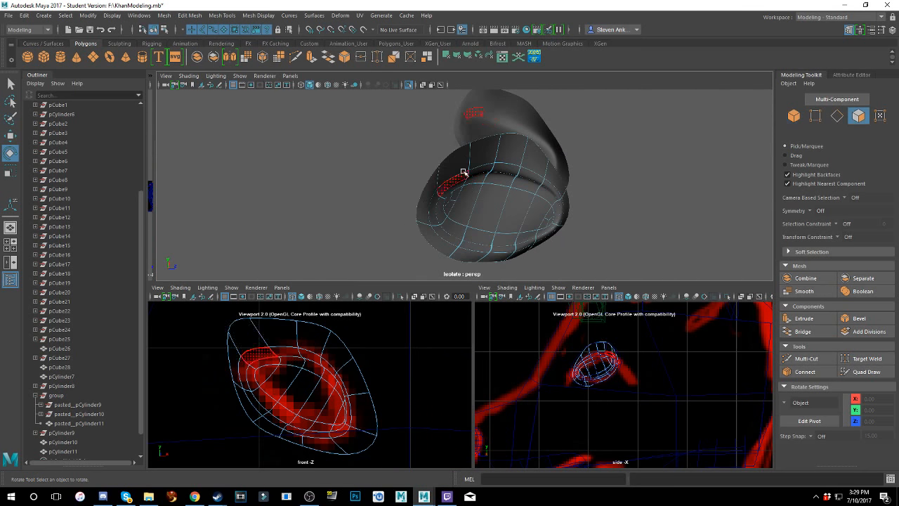
left_click(456, 159)
left_click_drag(489, 163, 445, 162, "alt")
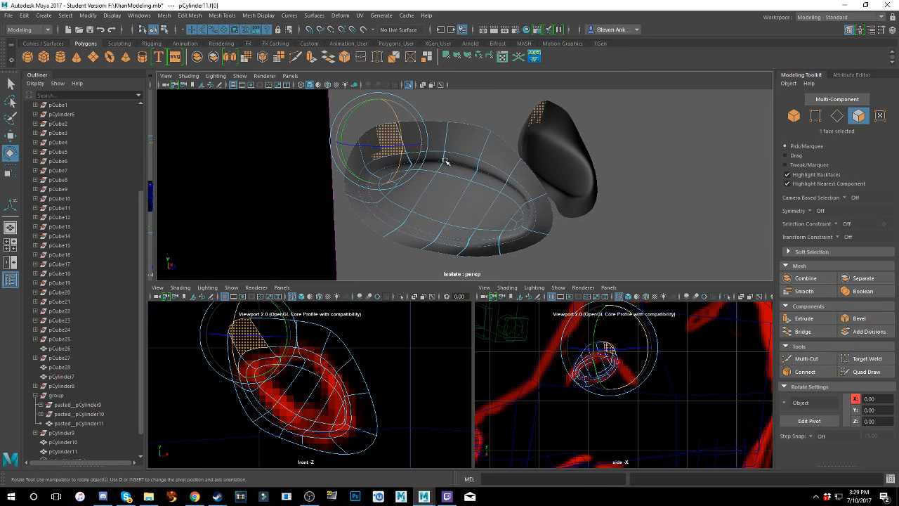
key("w")
left_click(353, 164, "shift")
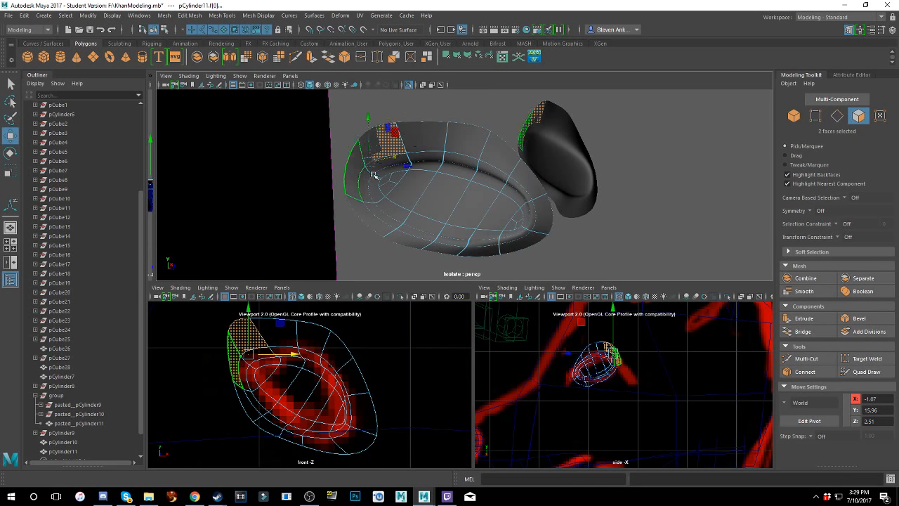
left_click_drag(353, 163, 435, 208, "alt")
key("e")
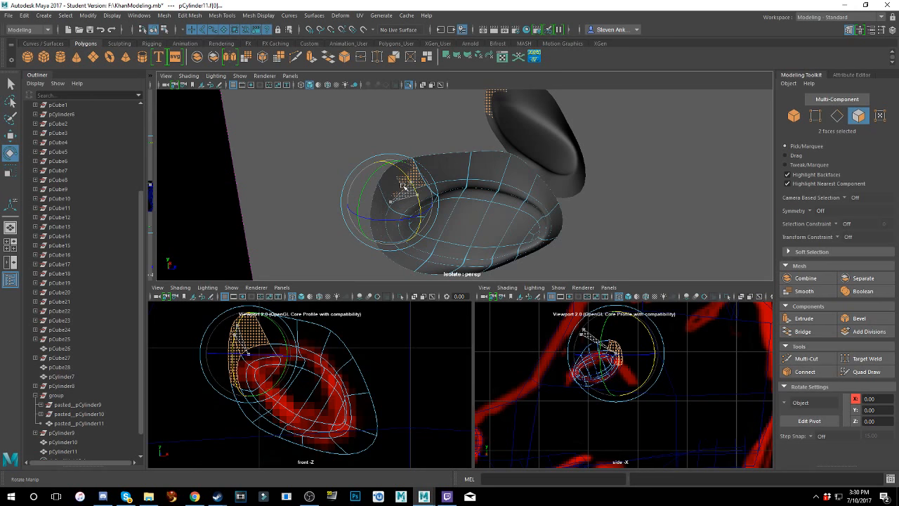
mouse_move(404, 185)
left_mouse_down("alt")
mouse_move(501, 187)
mouse_move(417, 176)
mouse_move(391, 195)
mouse_move(415, 148)
mouse_move(391, 175)
left_mouse_up("alt")
left_click_drag(345, 138, 364, 137)
key("w")
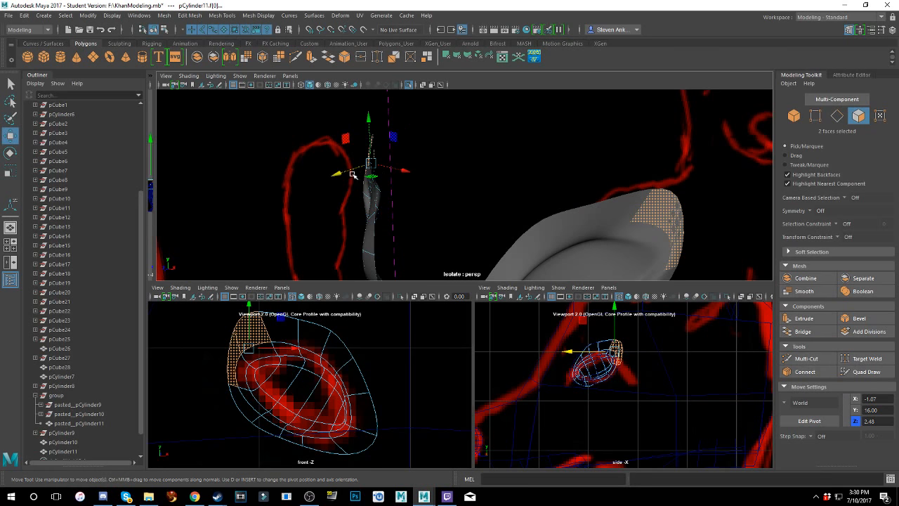
left_click_drag(353, 174, 359, 172)
- Return the copied eye socket from face editing to object mode and clear the selection
left_click_drag(351, 172, 537, 163, "alt")
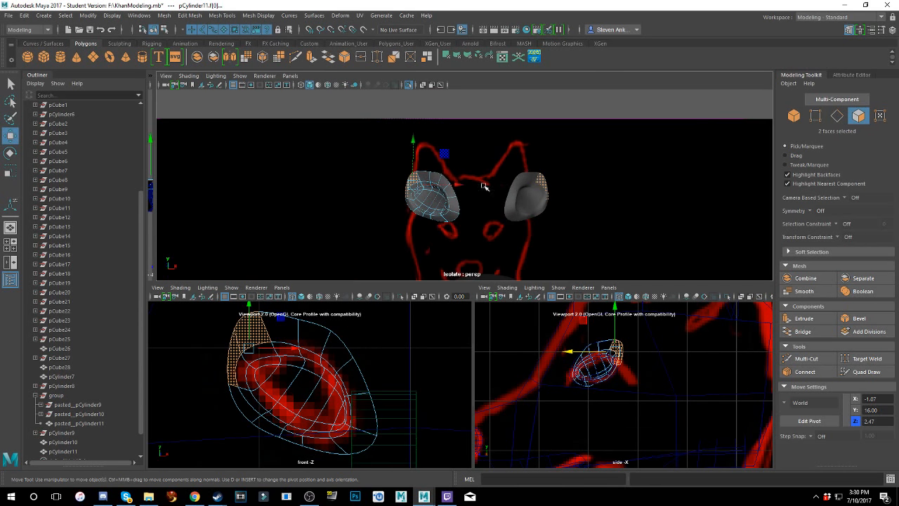
left_click(445, 199)
right_click_drag(452, 195, 482, 185)
scroll(482, 186, "down", 3)
left_click_drag(481, 187, 483, 202, "alt")
scroll(487, 212, "up", 3)
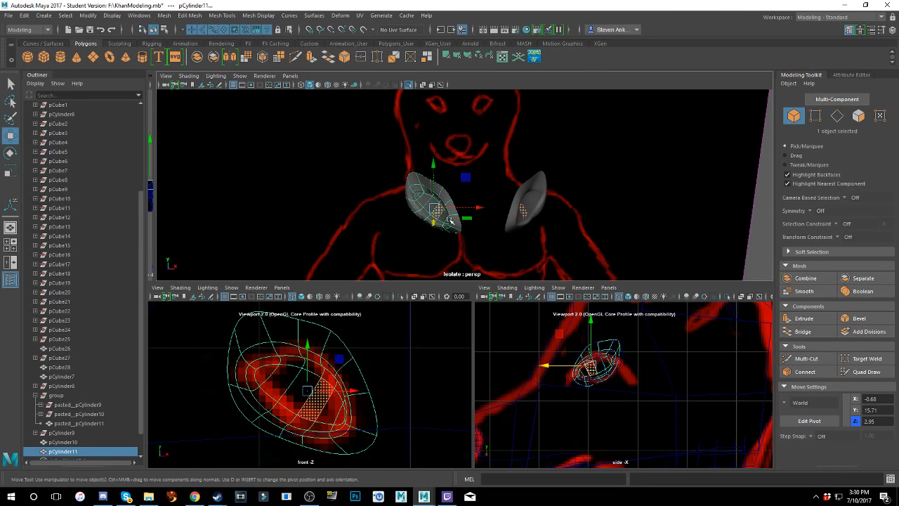
left_click(768, 201)
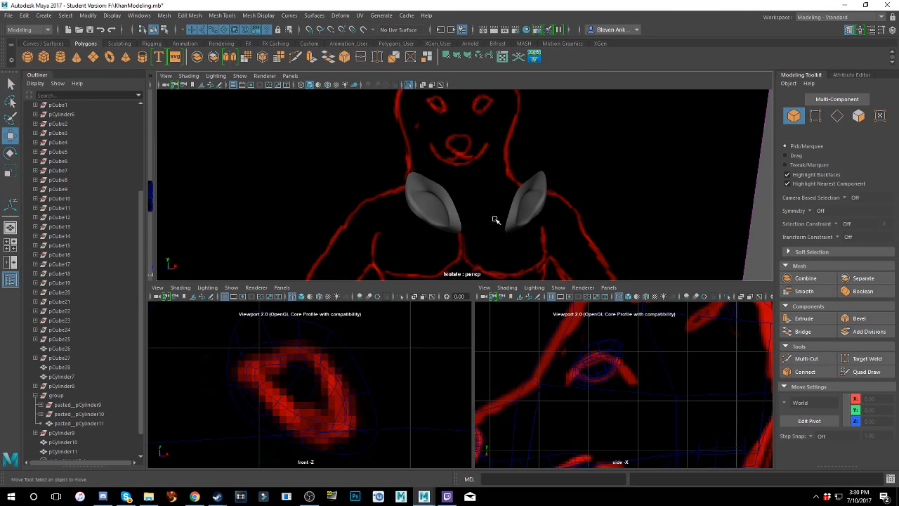
- Raise the copied eye socket slightly to Y about 15.73 to level it with the original
left_click(524, 216)
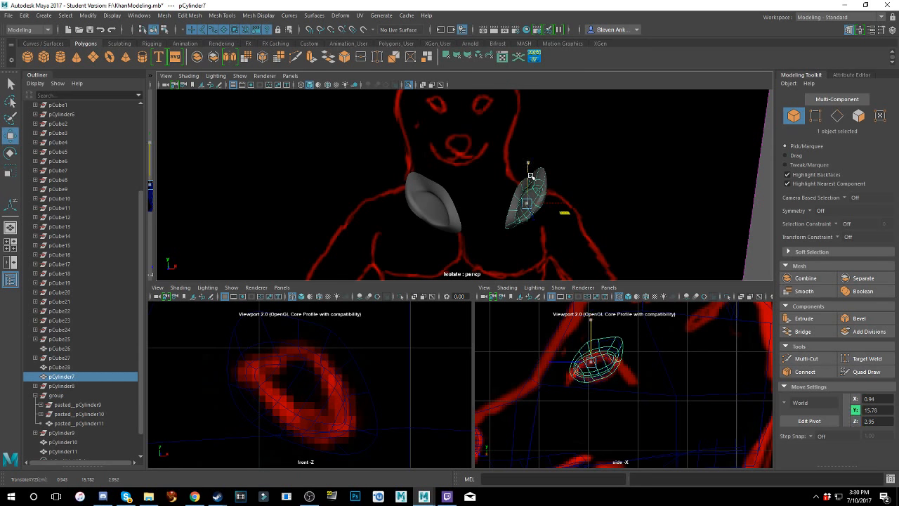
left_click(435, 205)
scroll(434, 205, "up", 3)
left_click_drag(412, 185, 412, 180)
scroll(473, 204, "down", 3)
scroll(472, 204, "down", 3)
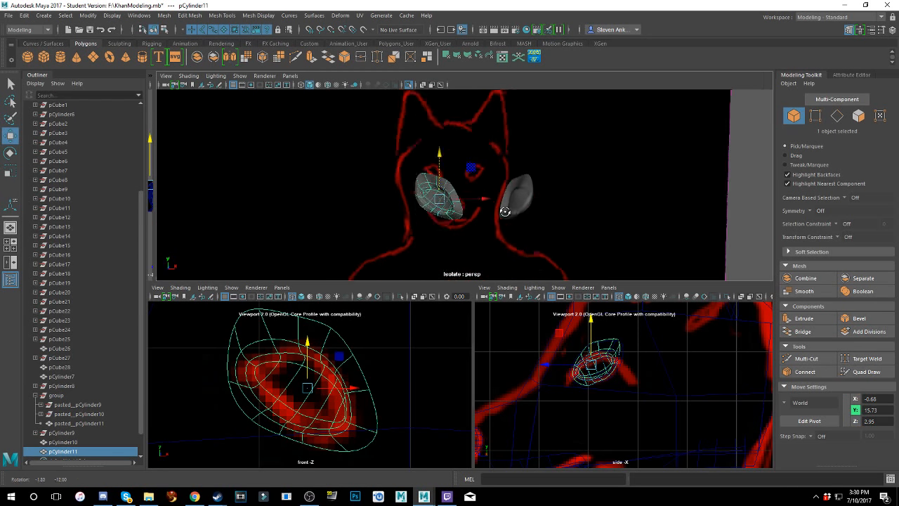
- Open the Channel Box in its own window and enlarge it to show all transform values
left_click(849, 75)
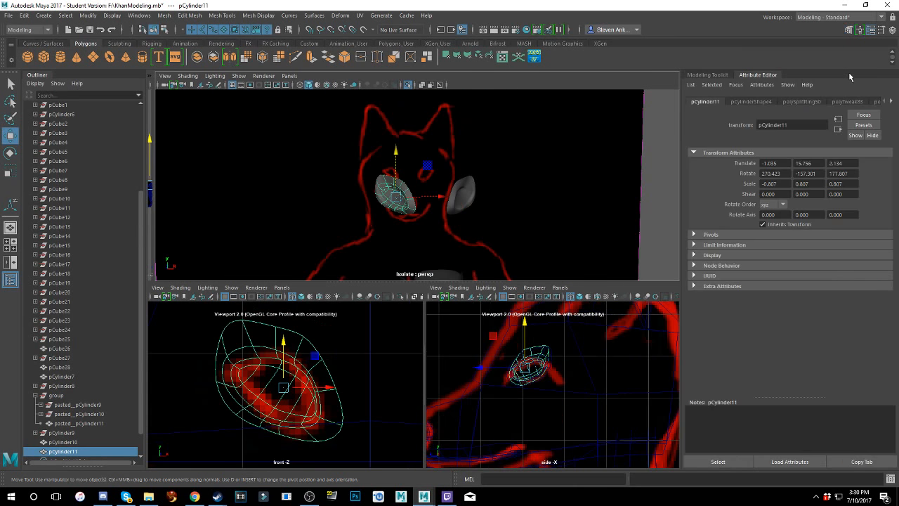
left_click(715, 75)
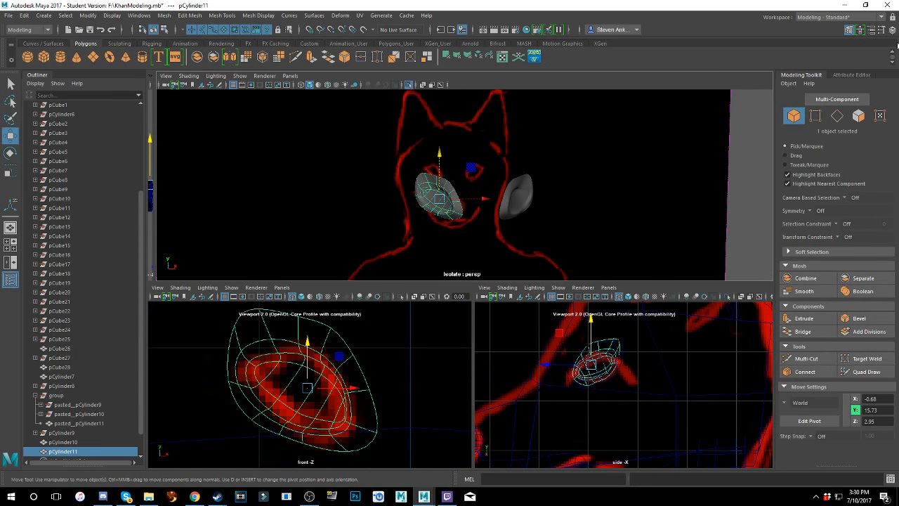
left_click(892, 30)
scroll(492, 165, "up", 4)
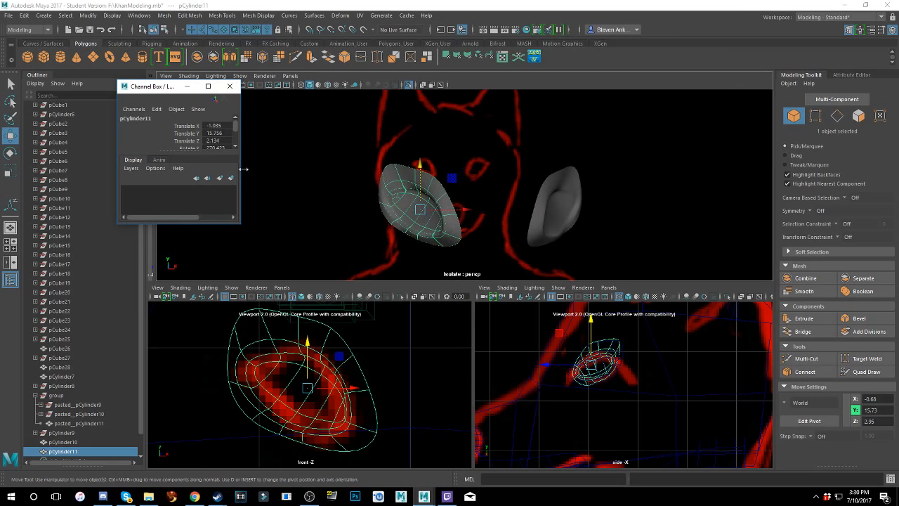
left_click_drag(239, 223, 261, 325)
- Check pCylinder7's transform values for reference, and set pCylinder11's Rotate Y first to -157 and finally to -156
left_click(550, 222)
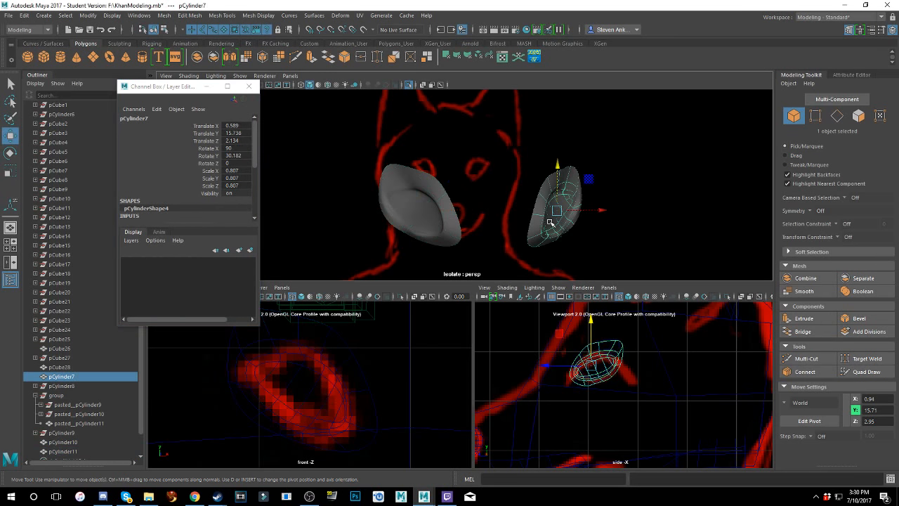
scroll(449, 200, "up", 3)
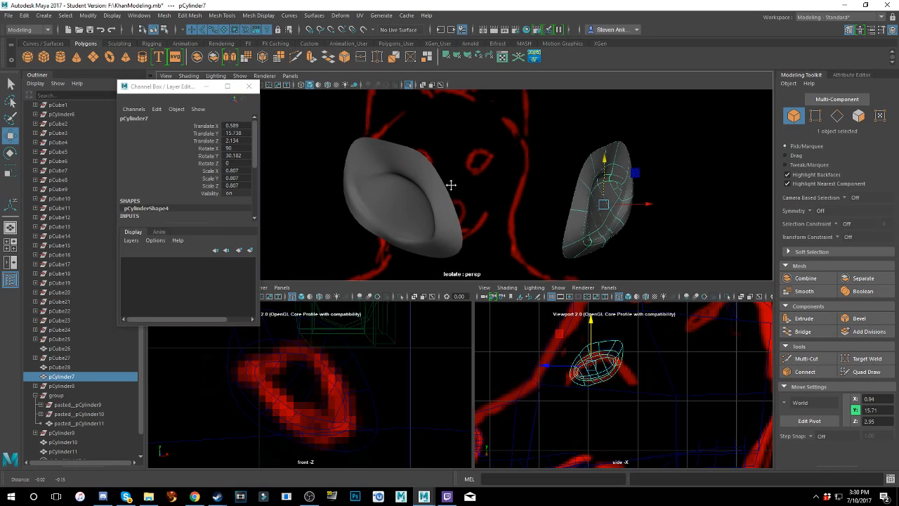
middle_click_drag(451, 184, 455, 186, "alt")
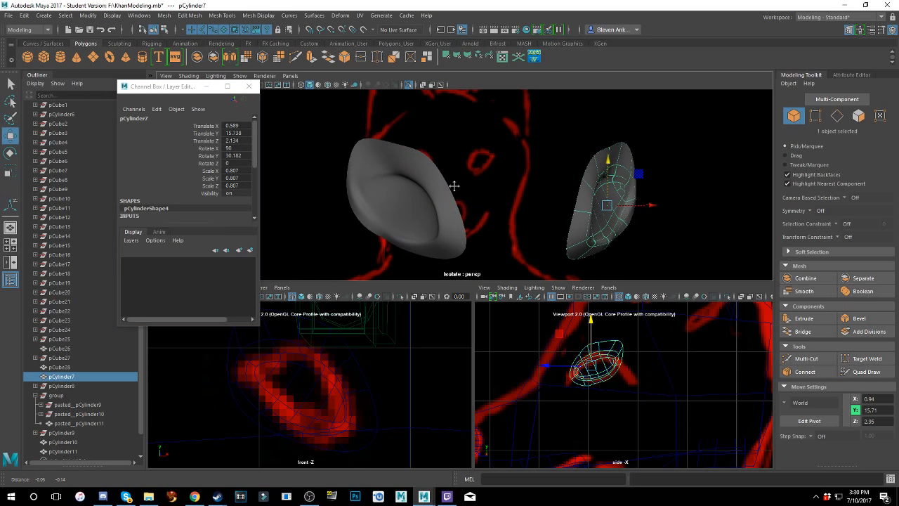
left_click(371, 210)
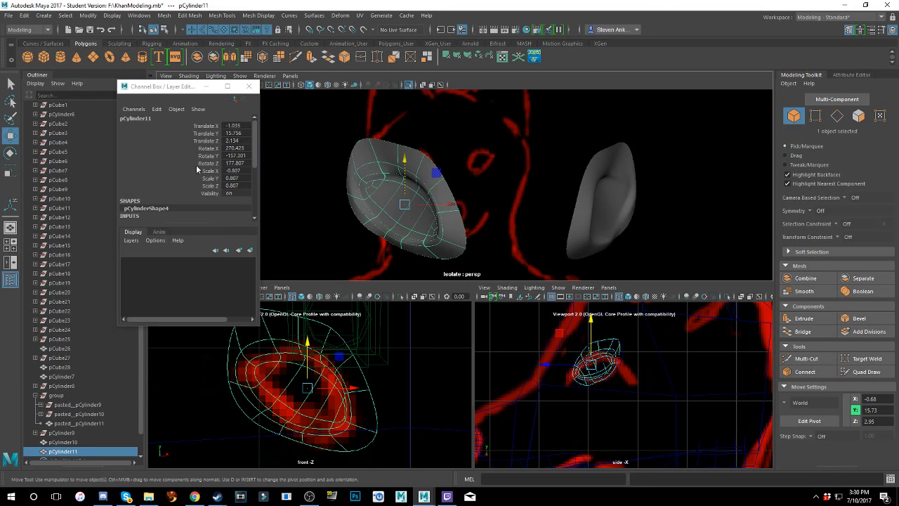
left_click(247, 156)
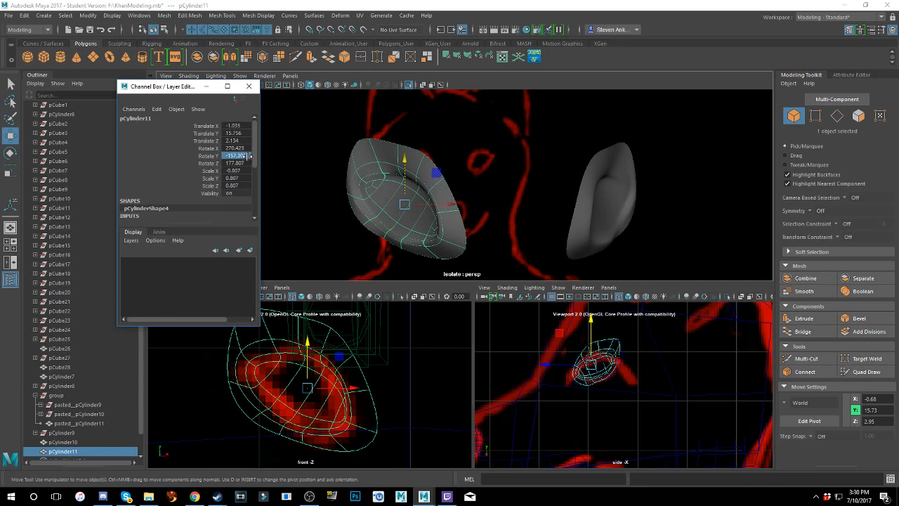
type("-157")
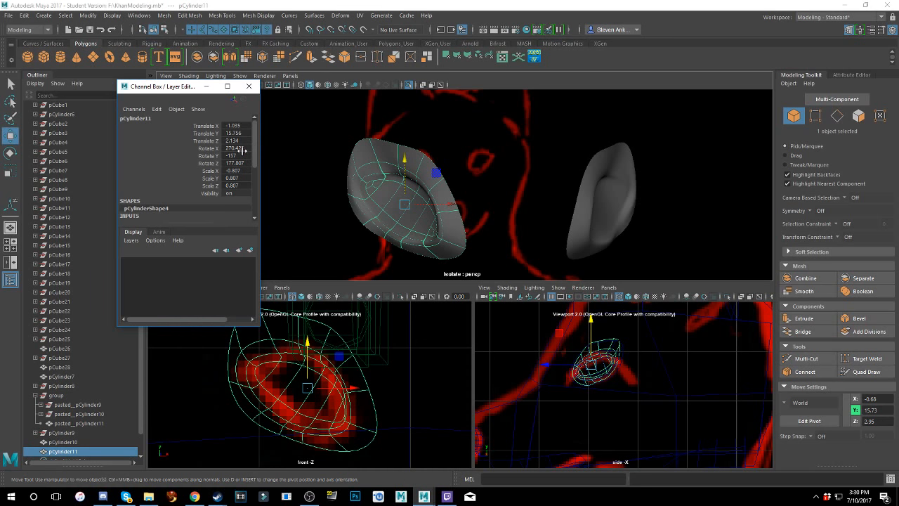
left_click(245, 155)
type("-156")
key("Return")
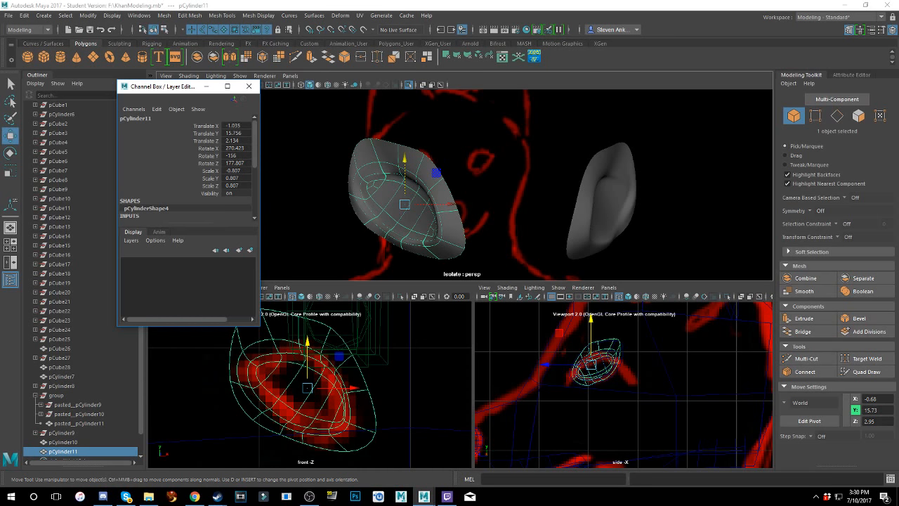
- Undo the last rotation change on pCylinder11 and set its Rotate Y back to -156
key("ctrl+z")
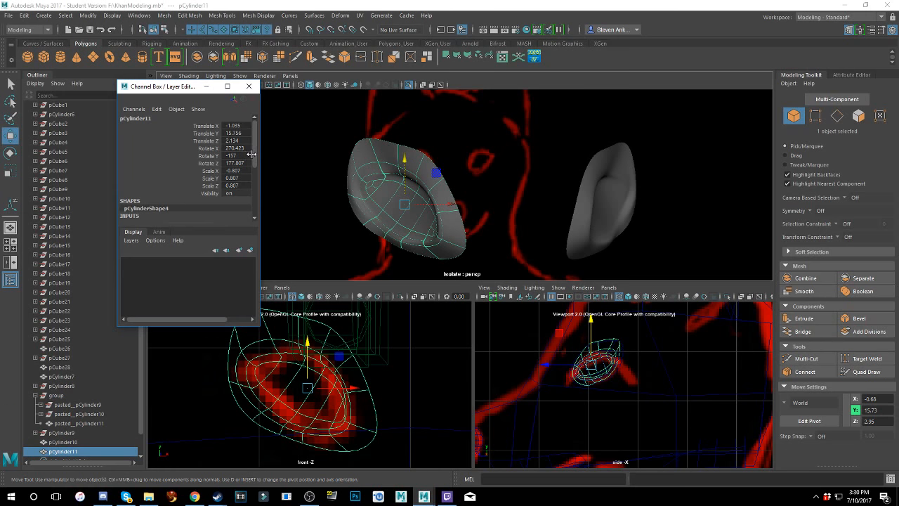
left_click(245, 155)
type("-158")
key("Return")
mouse_move(435, 211)
middle_mouse_down()
mouse_move(460, 211)
mouse_move(443, 210)
middle_mouse_up()
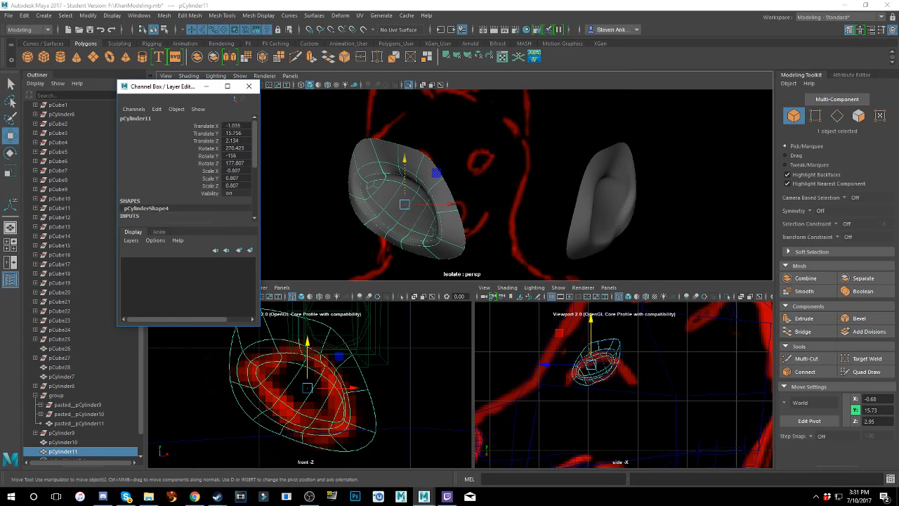
- Compare both eye sockets from the front and above, and shift pCylinder11 along Z to about 2.99
left_click(592, 217)
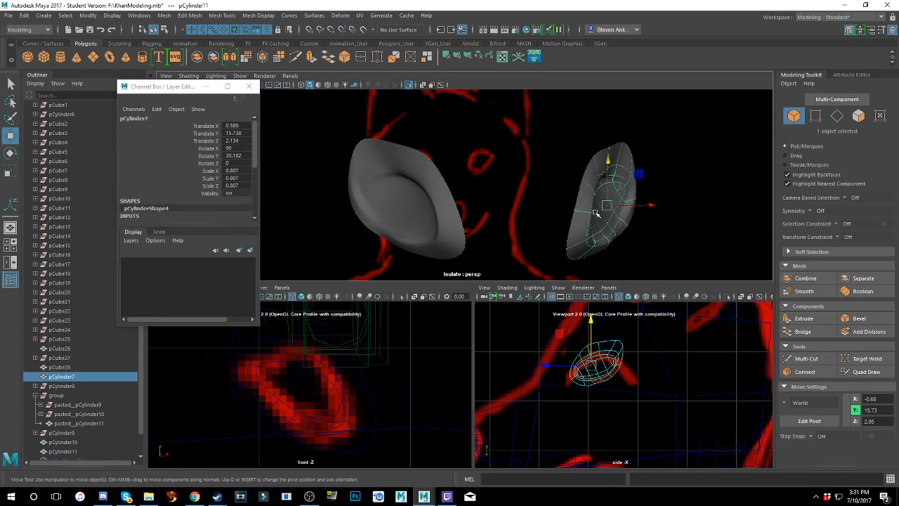
left_click(425, 186)
left_click_drag(399, 187, 439, 165, "alt")
left_click(586, 156)
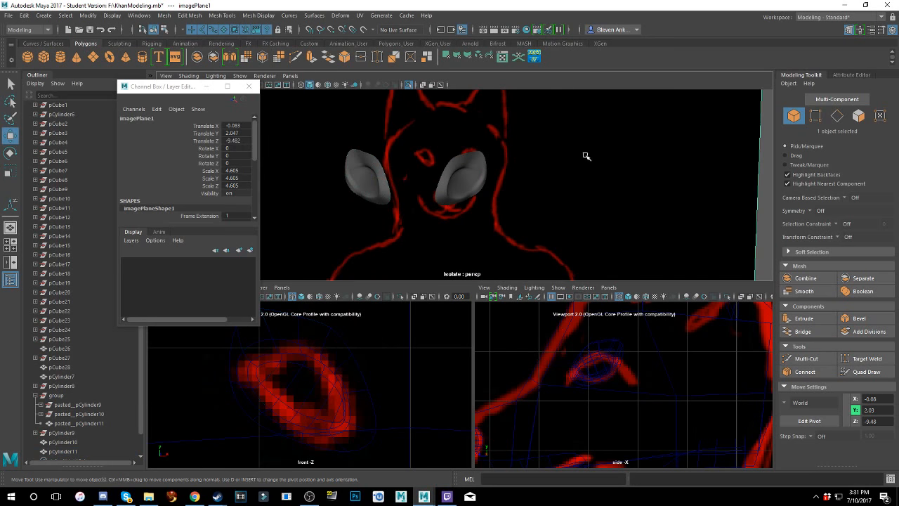
left_click_drag(587, 156, 531, 238, "alt")
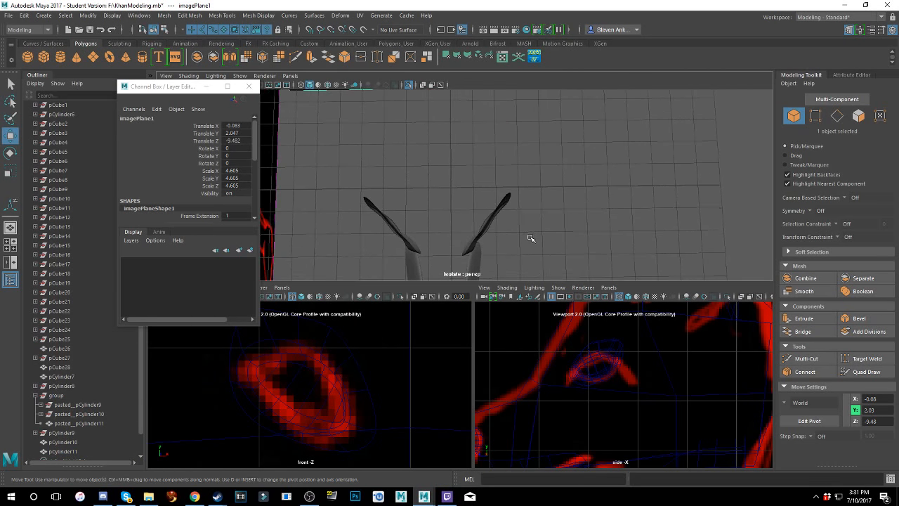
middle_click_drag(531, 238, 546, 148, "alt")
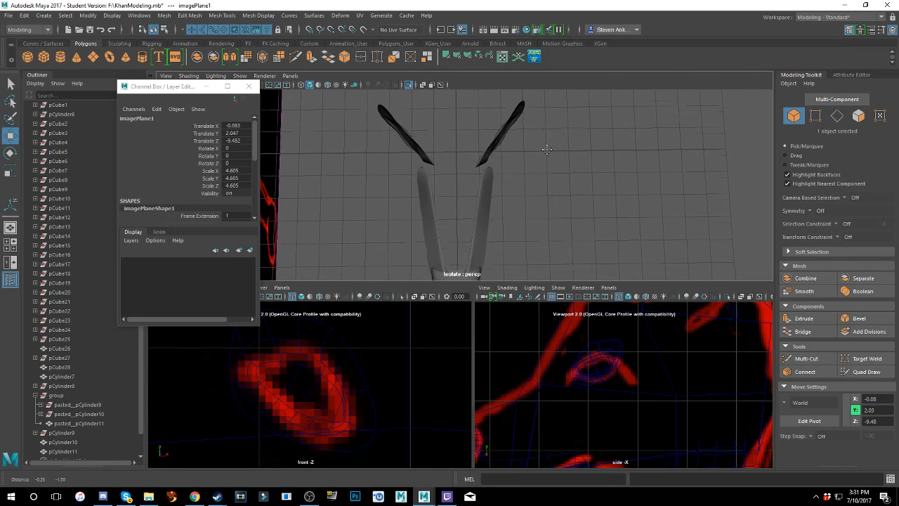
left_click_drag(546, 149, 525, 169, "alt")
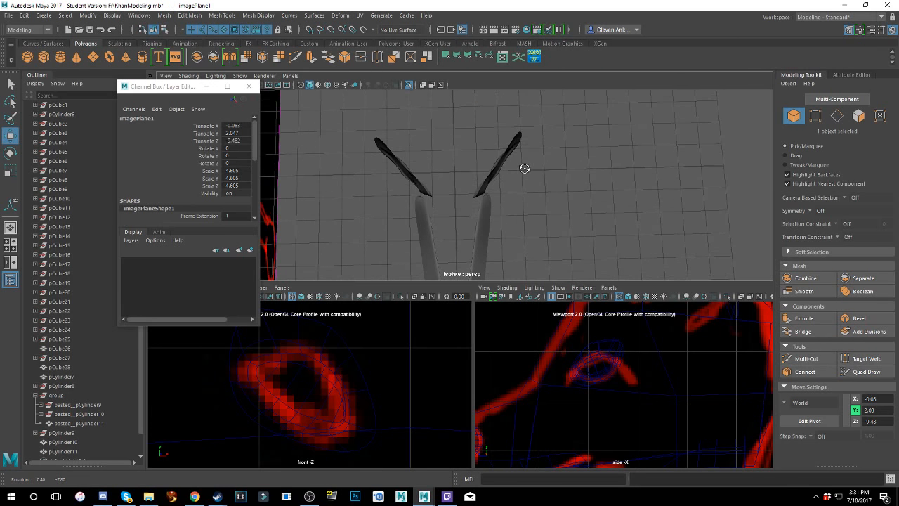
left_click(411, 181)
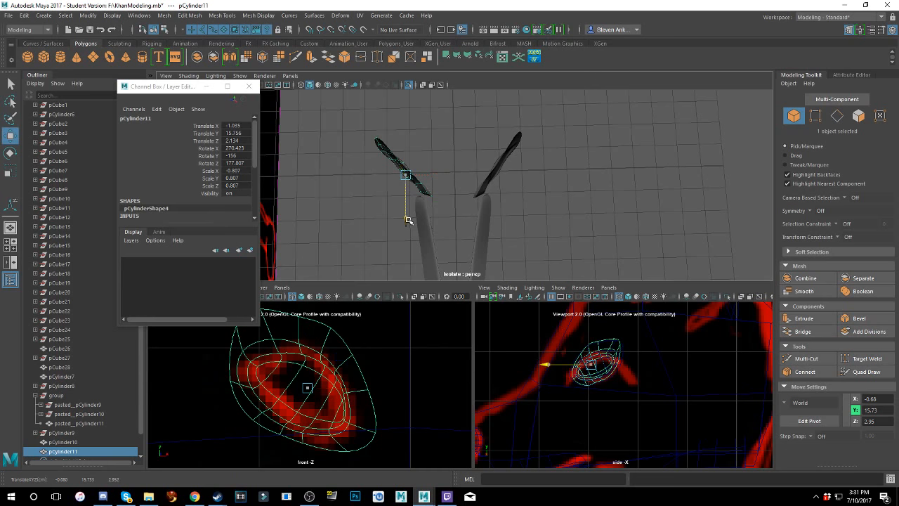
left_click_drag(408, 220, 409, 223)
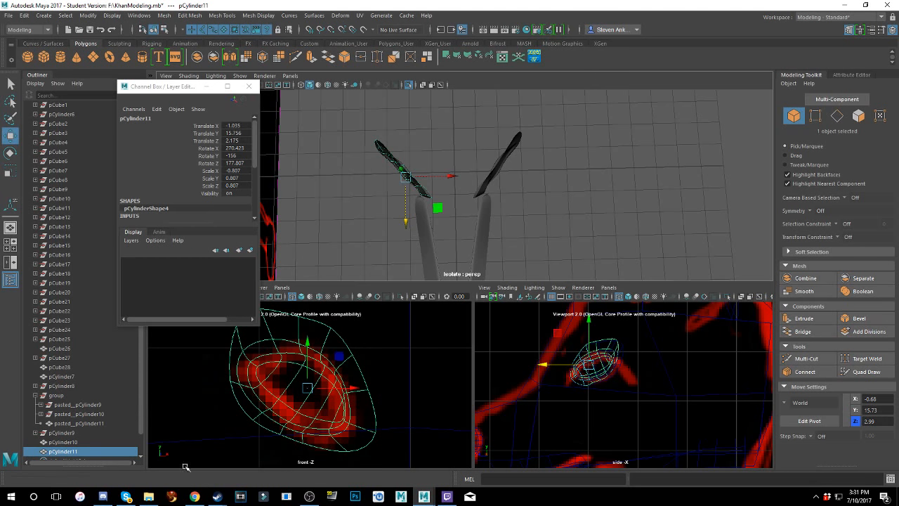
- Minimize the floating Channel Box window and switch the perspective viewport to the front orthographic view
mouse_move(127, 497)
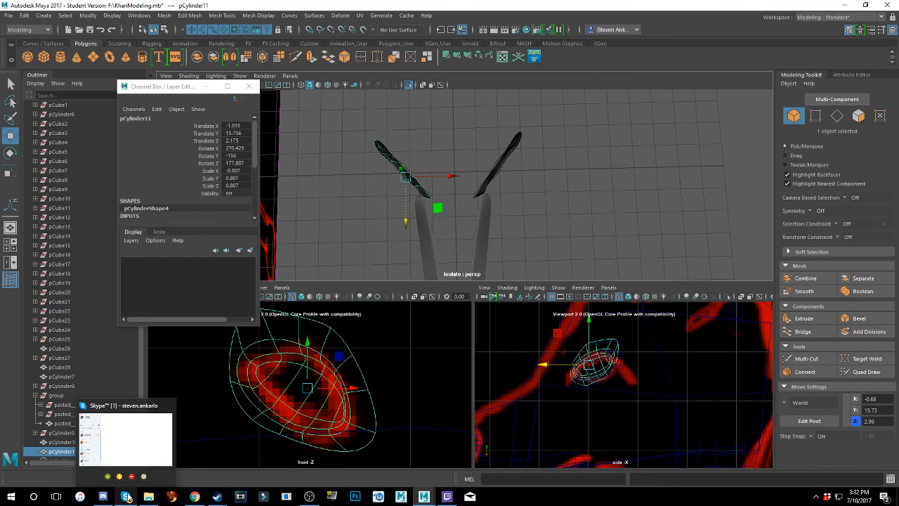
left_click_drag(470, 159, 469, 135, "alt")
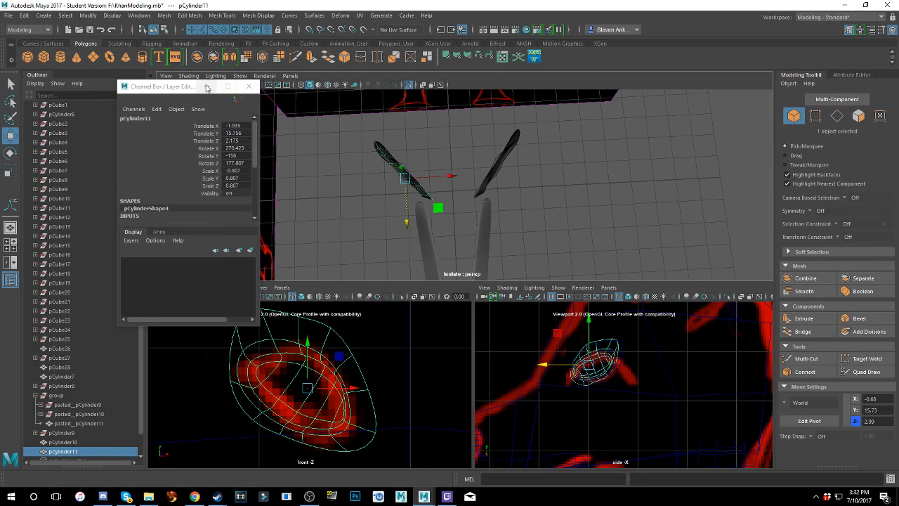
left_click(206, 86)
left_click(290, 75)
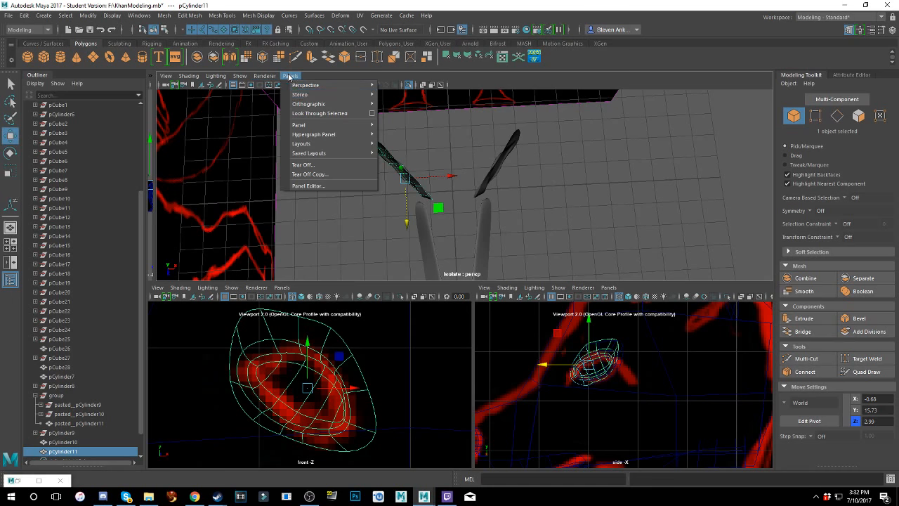
mouse_move(349, 104)
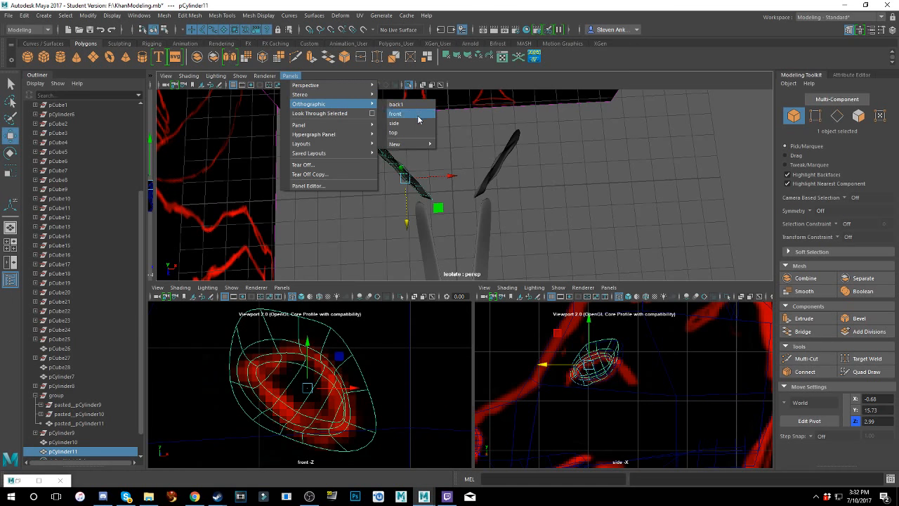
left_click(413, 115)
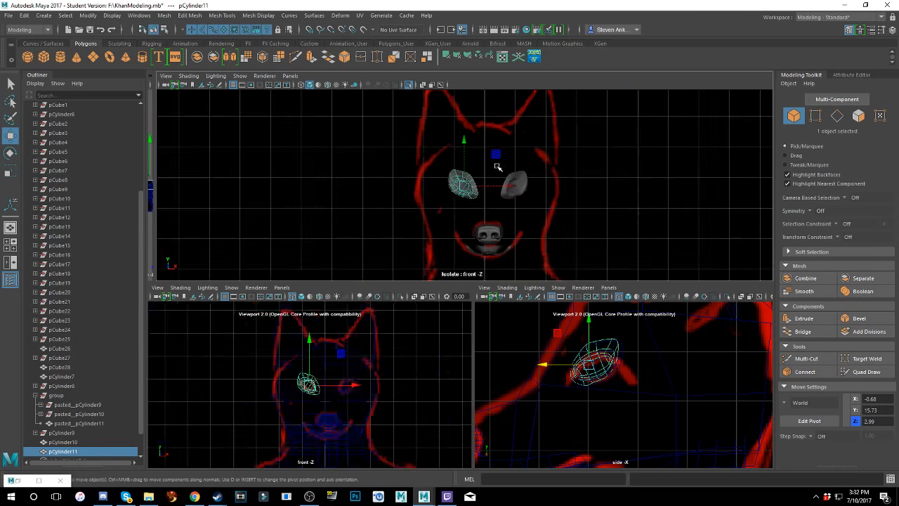
- Rotate pCylinder11 slightly about its own Y axis in the front view to match pCylinder7's mirrored tilt
scroll(502, 176, "down", 5)
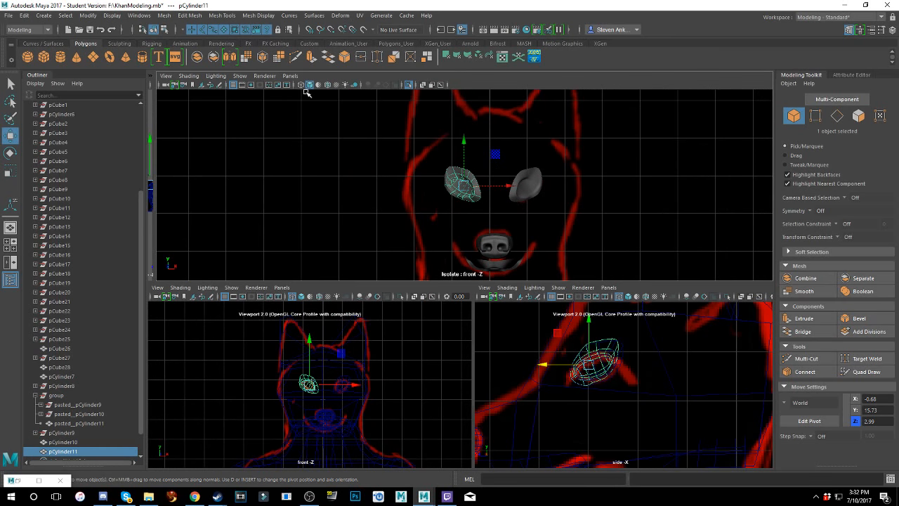
scroll(545, 200, "up", 6)
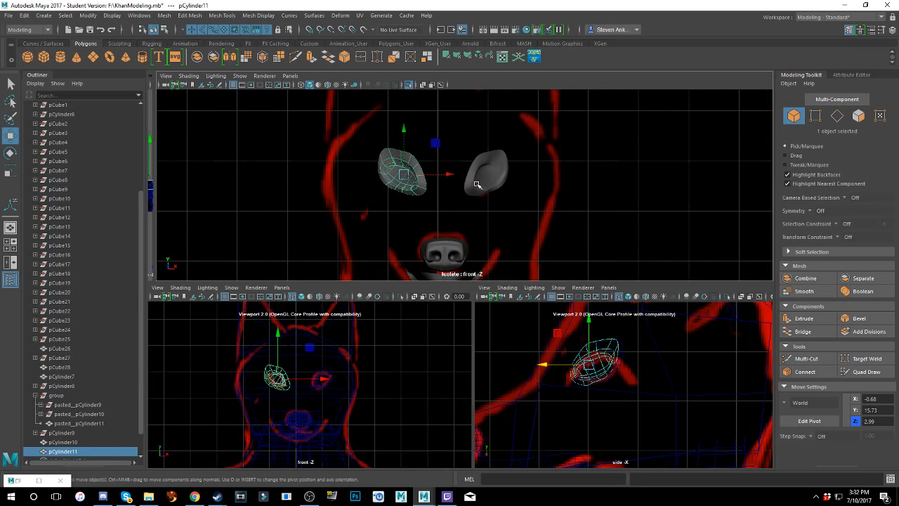
middle_click_drag(480, 198, 490, 161, "alt")
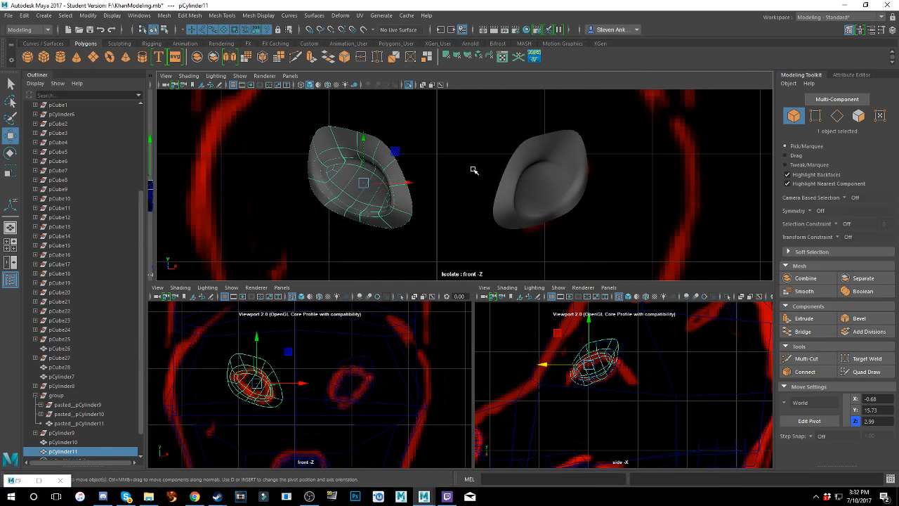
key("e")
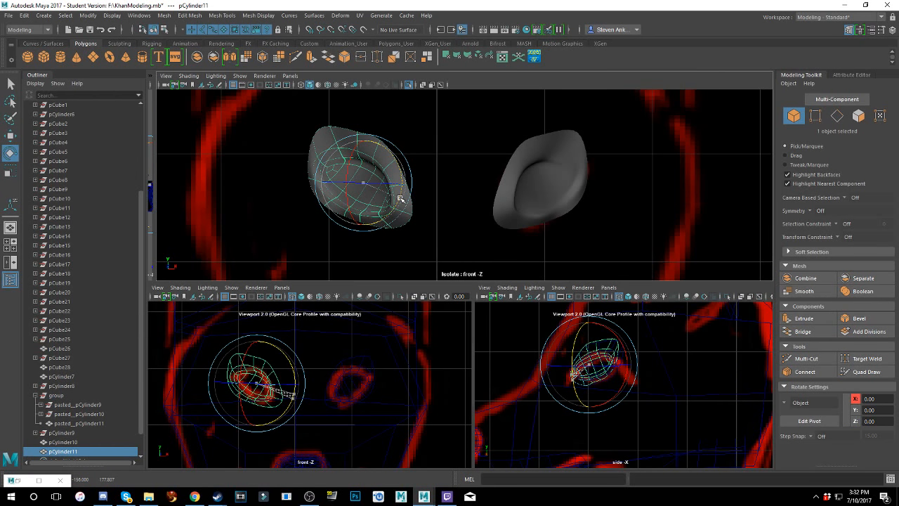
left_click_drag(400, 199, 398, 198)
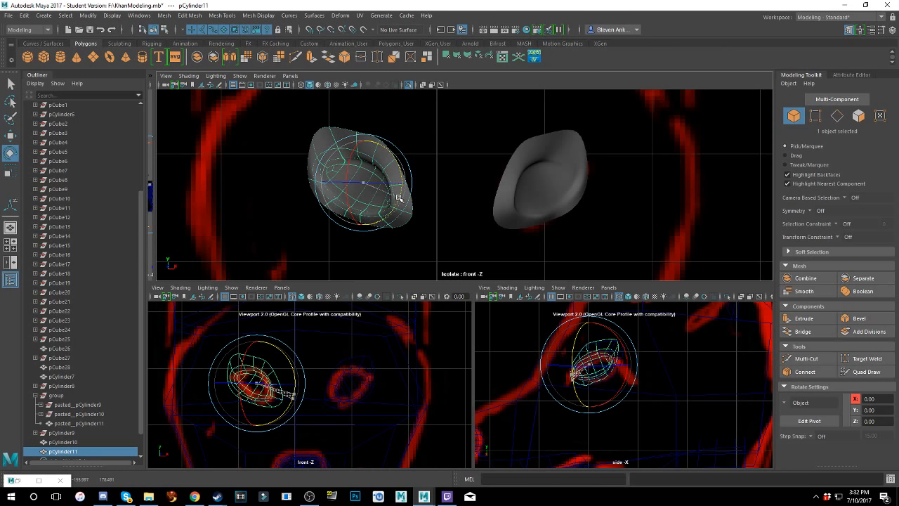
- Switch the main viewport to the top orthographic view, framed closely on both eye sockets
left_click(264, 75)
mouse_move(290, 76)
mouse_move(326, 104)
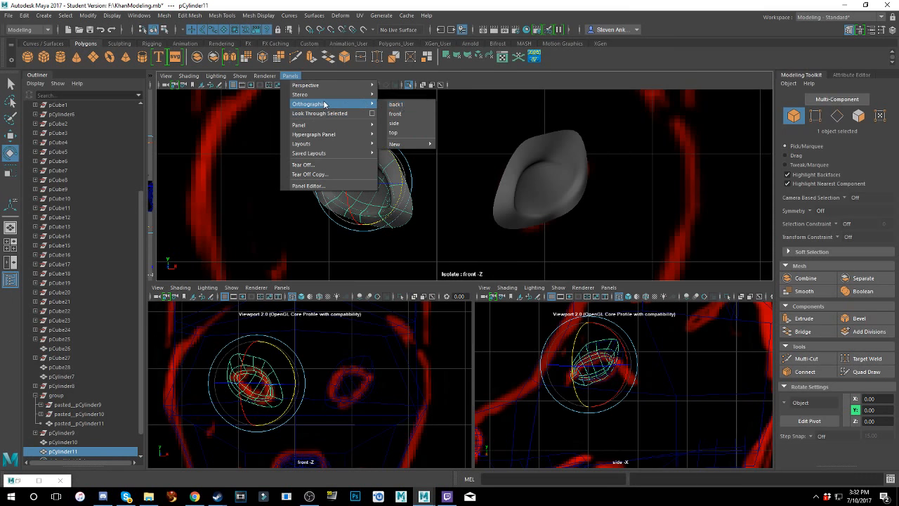
left_click(405, 131)
right_click_drag(458, 174, 499, 204, "alt")
middle_click_drag(499, 204, 475, 102, "alt")
right_click_drag(476, 103, 541, 259, "alt")
middle_click_drag(480, 93, 510, 157, "alt")
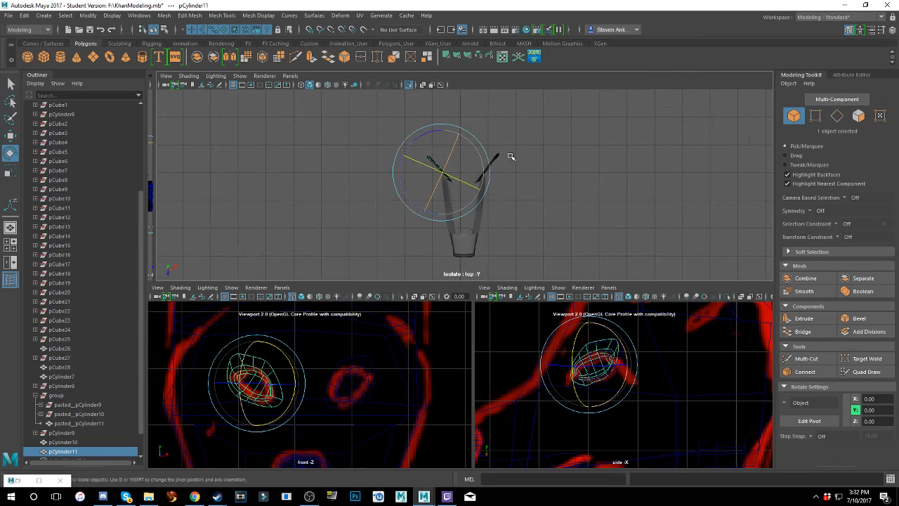
right_click_drag(509, 157, 560, 361, "alt")
middle_click_drag(522, 166, 521, 207, "alt")
right_click_drag(522, 207, 553, 376, "alt")
middle_click_drag(553, 216, 554, 205, "alt")
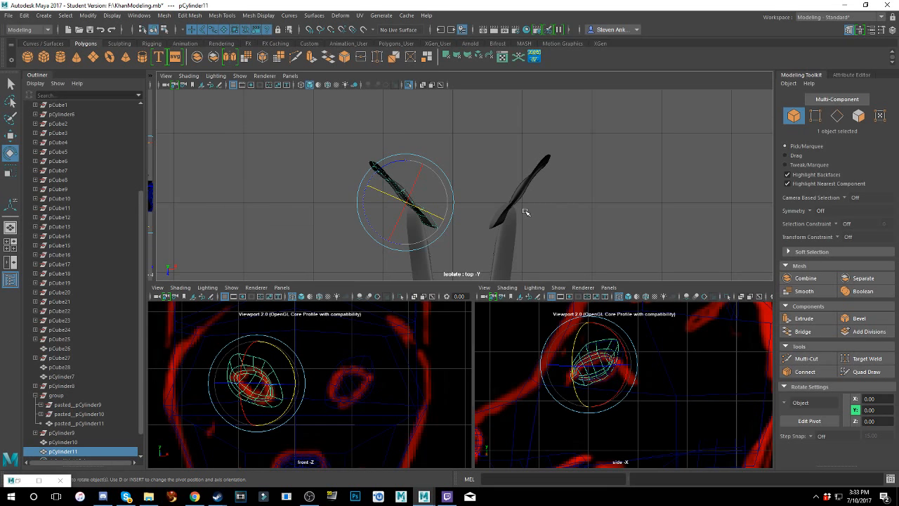
- Try moving pCylinder11 along Z to 3.00 in the top view and return it to about 2.99
key("w")
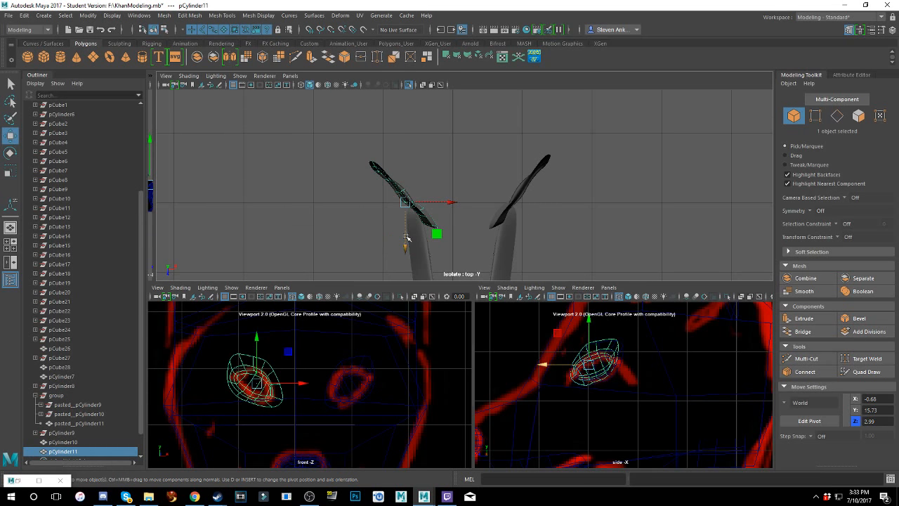
left_click_drag(407, 239, 408, 234)
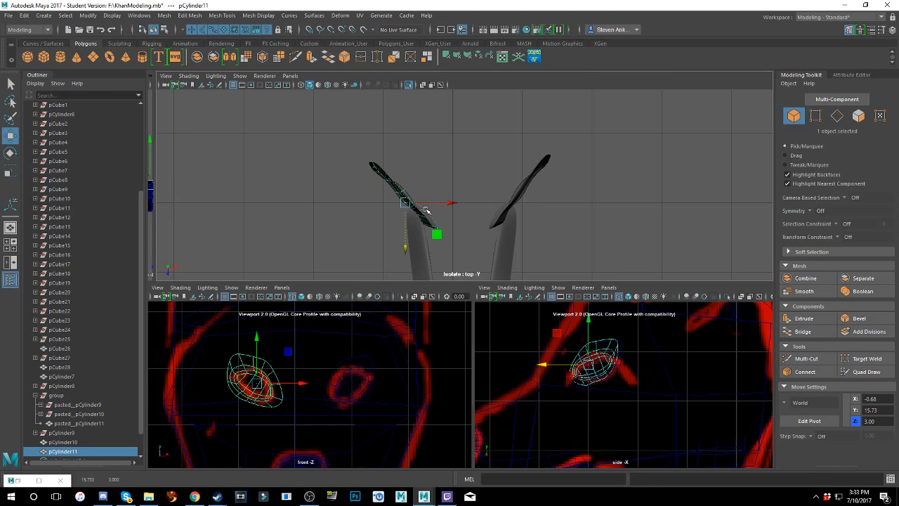
left_click_drag(406, 238, 406, 239)
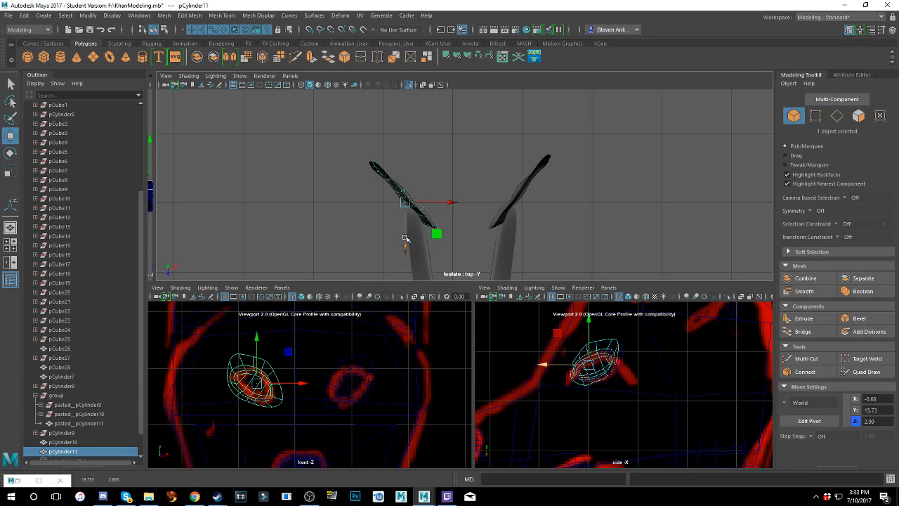
- Switch the main viewport to the side orthographic view, framed on the overlapping eye sockets
scroll(525, 172, "up", 1)
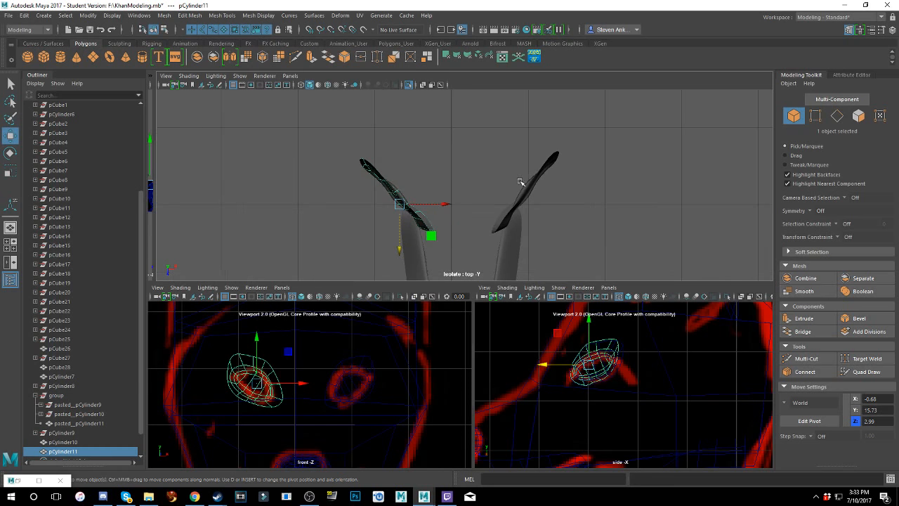
middle_click_drag(521, 181, 481, 169, "alt")
scroll(474, 168, "up", 1)
scroll(476, 188, "up", 3)
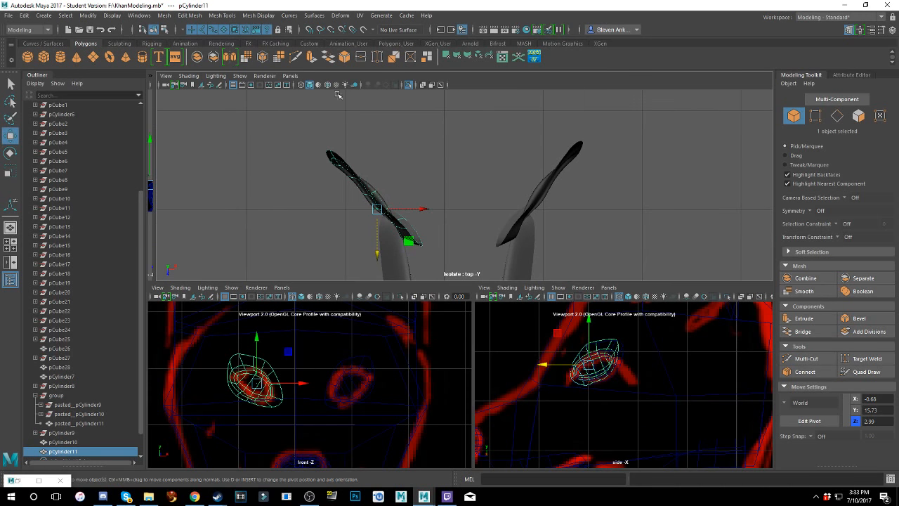
left_click(290, 75)
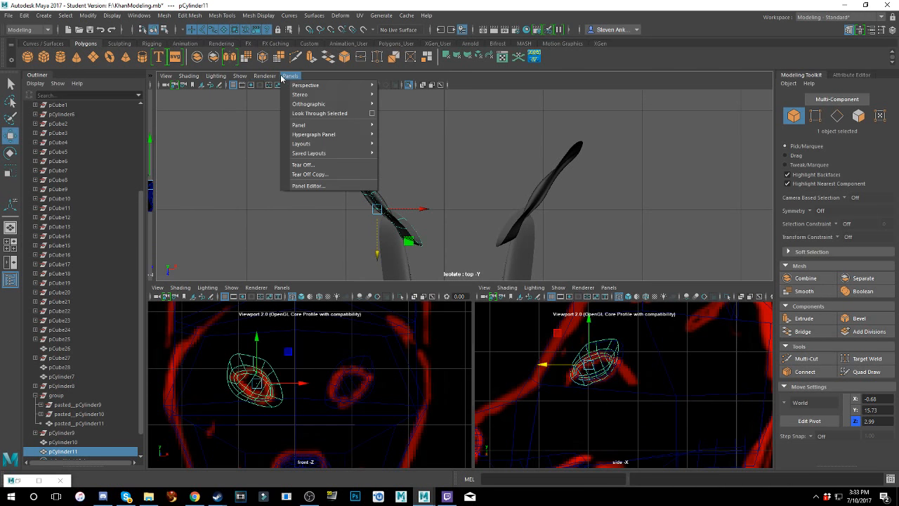
mouse_move(326, 125)
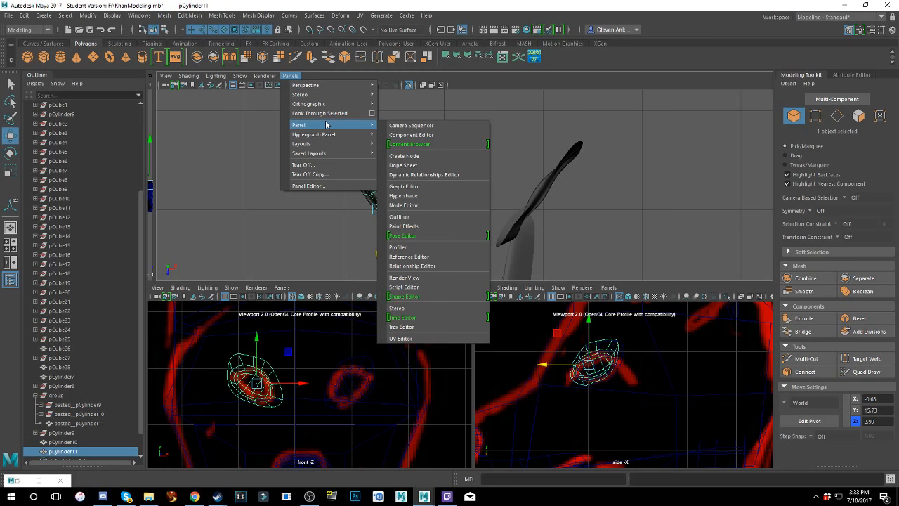
mouse_move(351, 104)
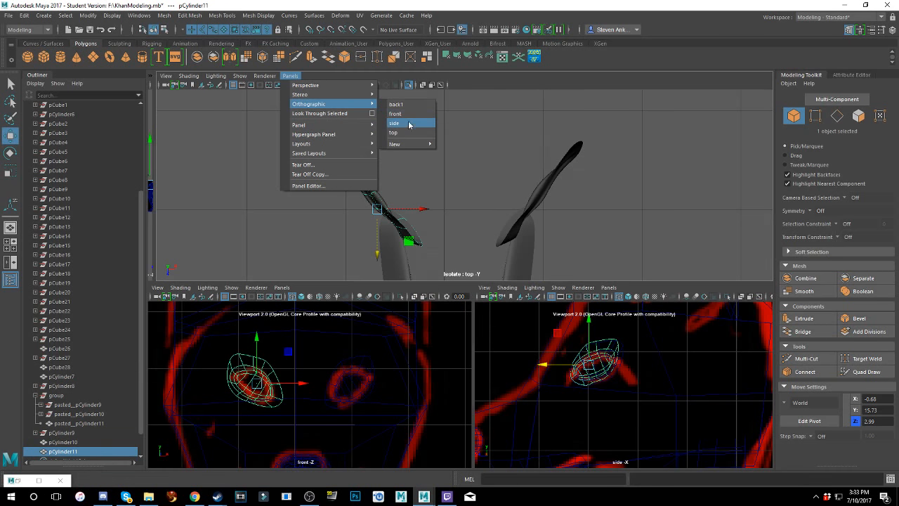
left_click(409, 124)
scroll(449, 151, "up", 2)
middle_click_drag(438, 152, 507, 201, "alt")
scroll(434, 180, "up", 1)
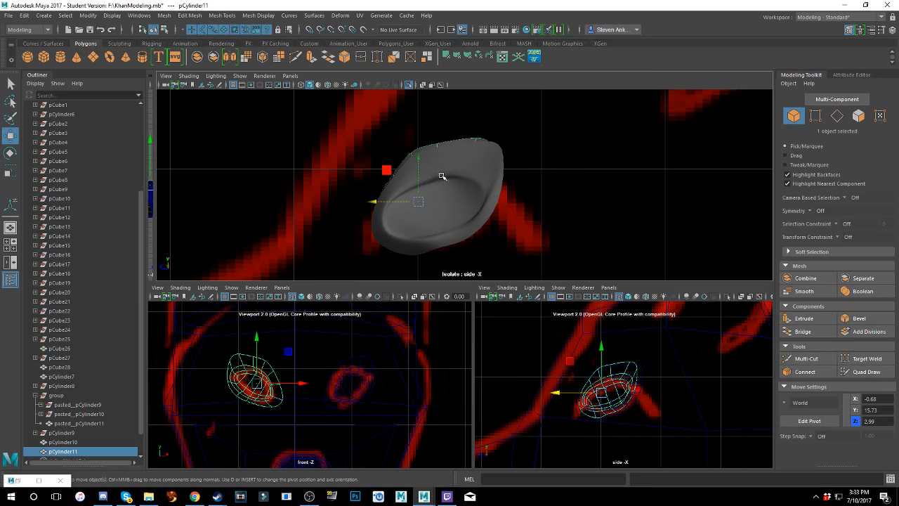
- Display the side view in wireframe and lower pCylinder11 to Y about 15.72 to line up with pCylinder7
left_click(461, 185)
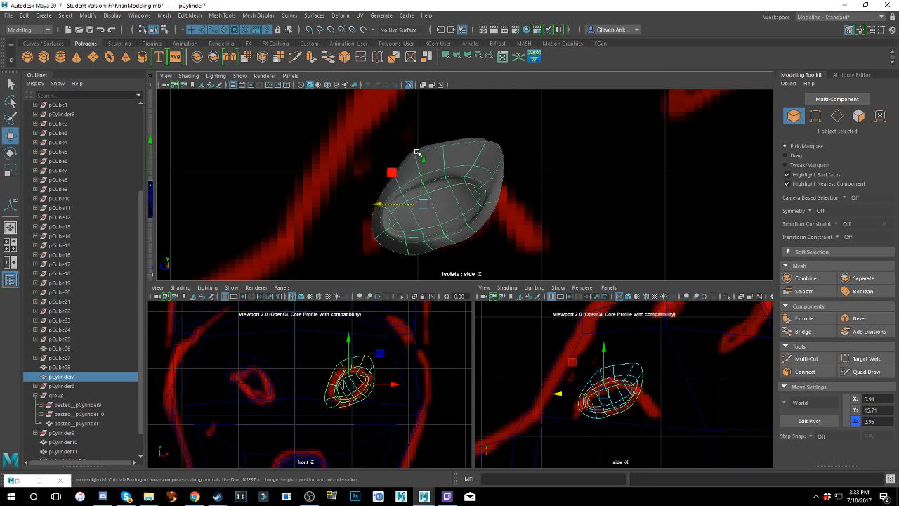
key("4")
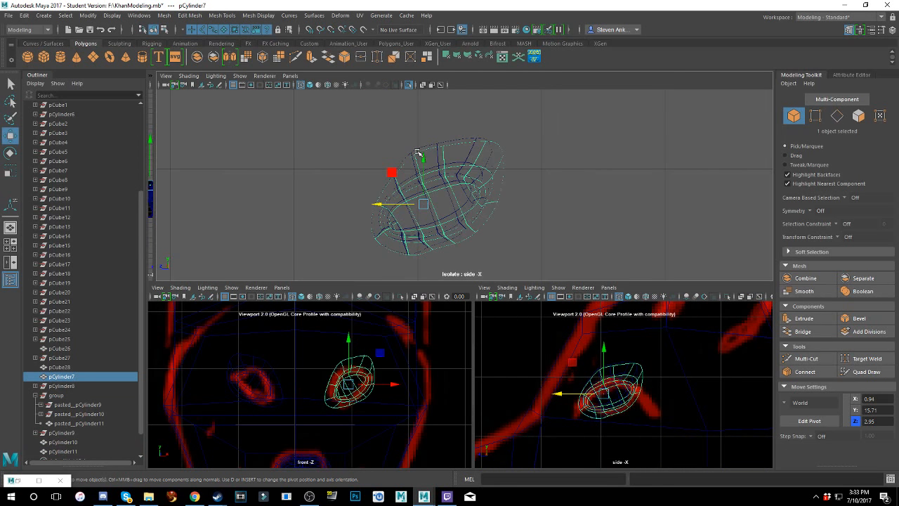
scroll(436, 166, "up", 1)
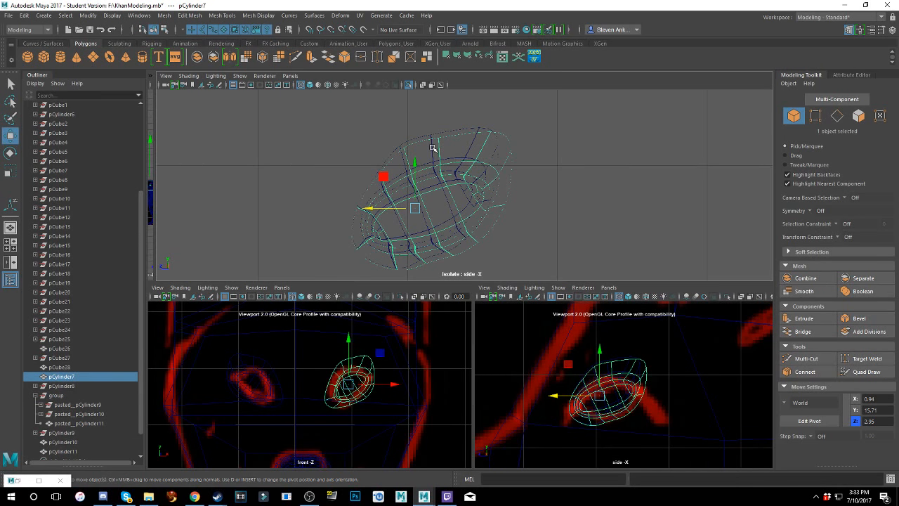
left_click(424, 132)
left_click_drag(408, 172, 404, 169)
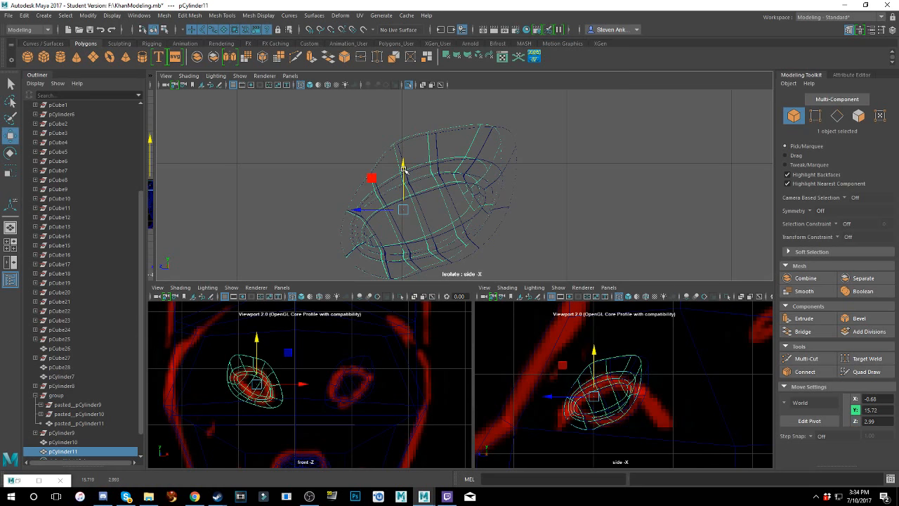
- Shift pCylinder11 along Z to about 2.97 in the side view, trying a slight rotation about its X axis
key("e")
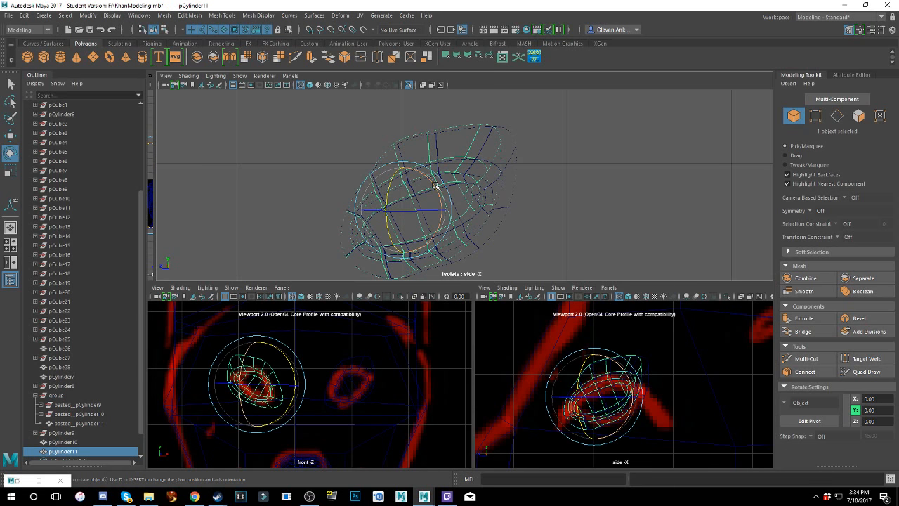
key("w")
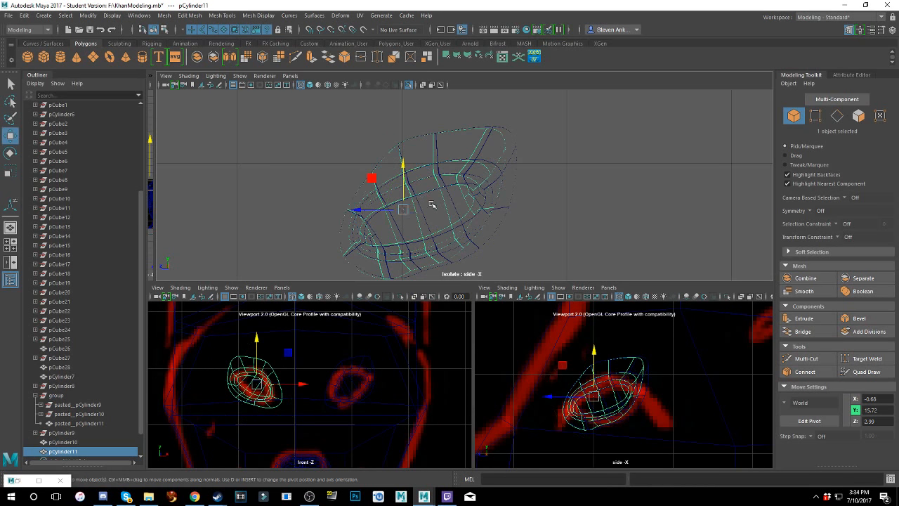
left_click_drag(373, 210, 390, 202)
key("e")
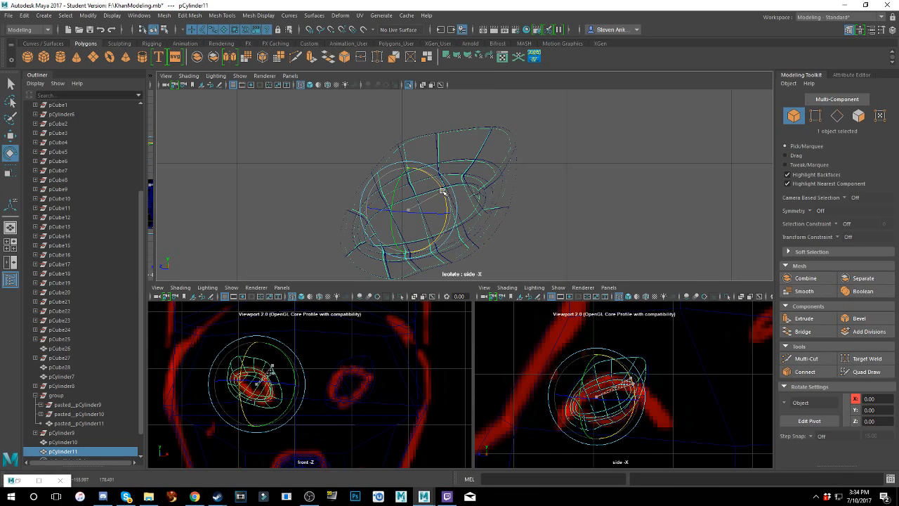
left_click_drag(443, 191, 445, 194)
key("w")
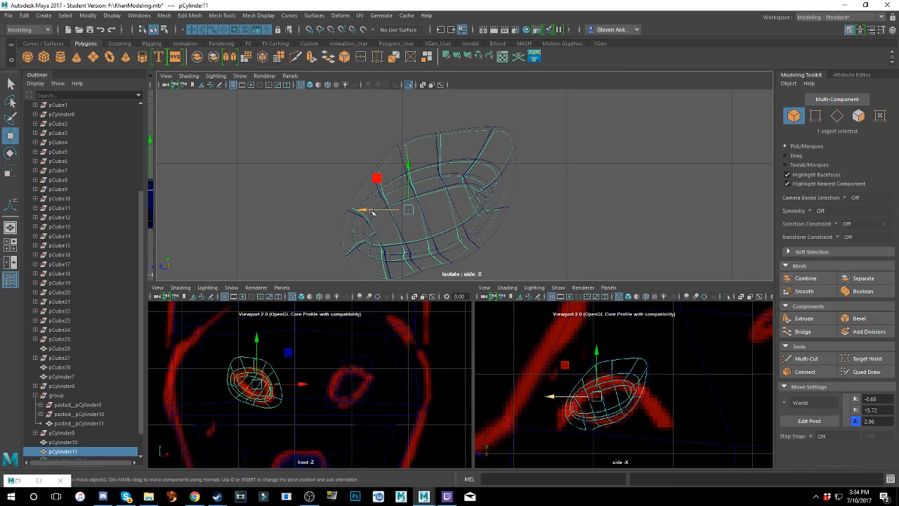
left_click(407, 180)
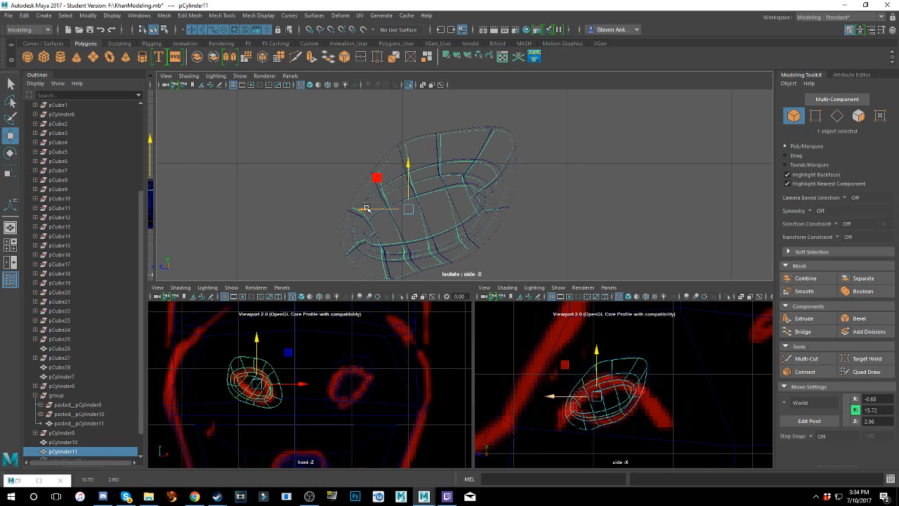
left_click(365, 209)
left_click_drag(365, 208, 373, 209)
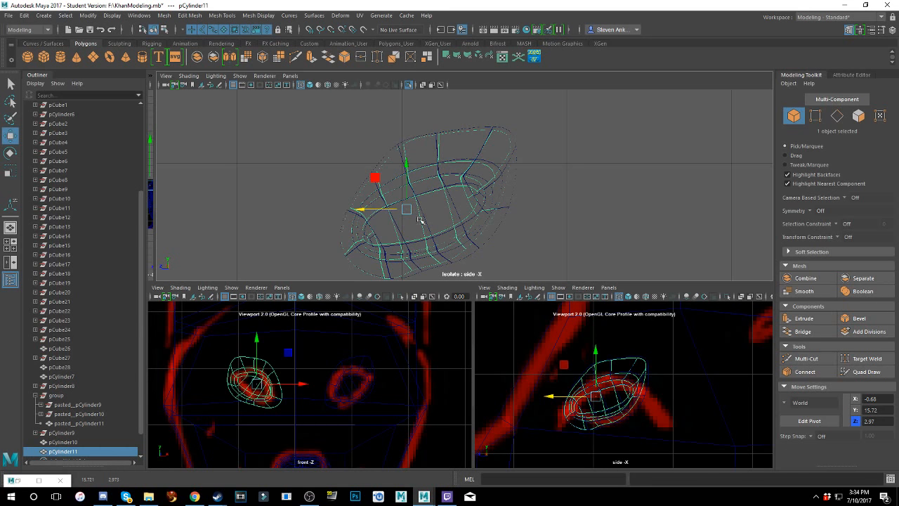
- Fine-tune pCylinder11 to Y about 15.73 and Z about 2.96, matching pCylinder7's wireframe in the side view
scroll(418, 224, "up", 1)
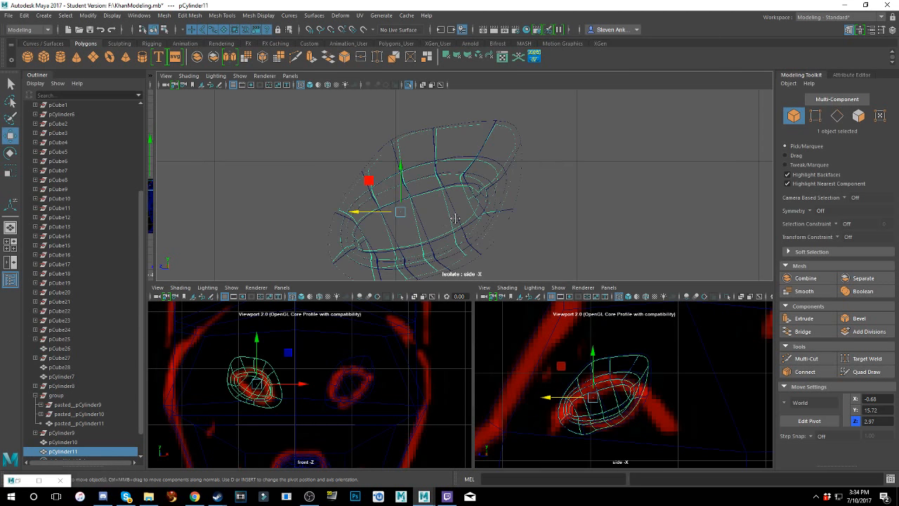
scroll(472, 196, "up", 3)
scroll(476, 197, "up", 2)
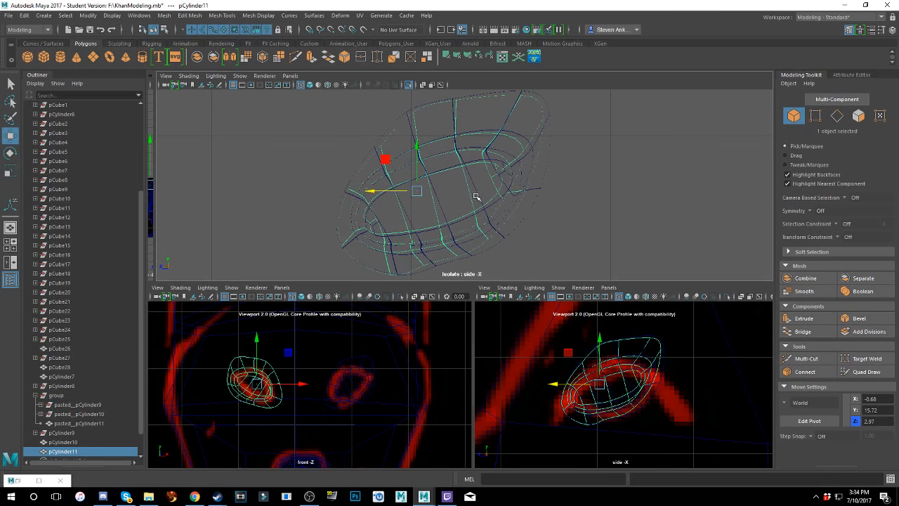
left_click_drag(376, 194, 381, 192)
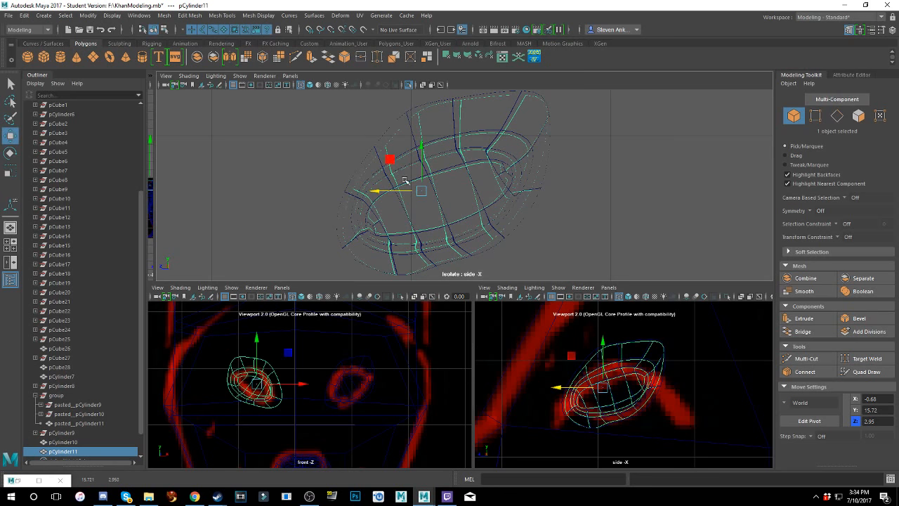
left_click_drag(419, 169, 419, 165)
left_click_drag(383, 191, 419, 166)
left_click_drag(383, 193, 384, 193)
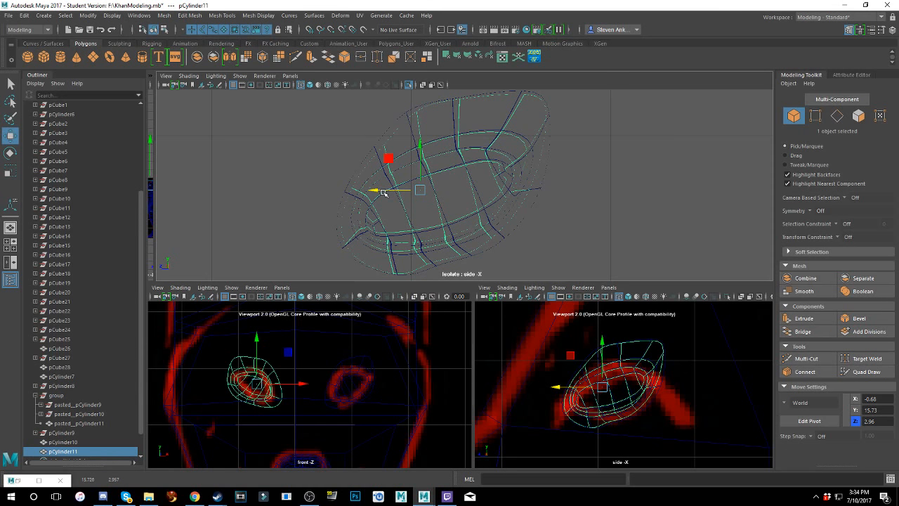
left_click_drag(383, 193, 382, 192)
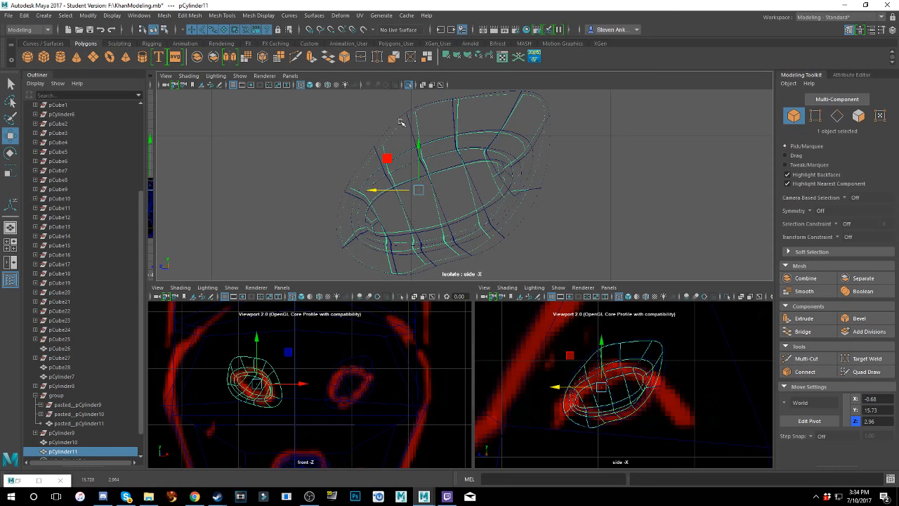
- Select pCylinder7 and compare the overlapping eye sockets in shaded and wireframe display
key("5")
left_click(454, 145)
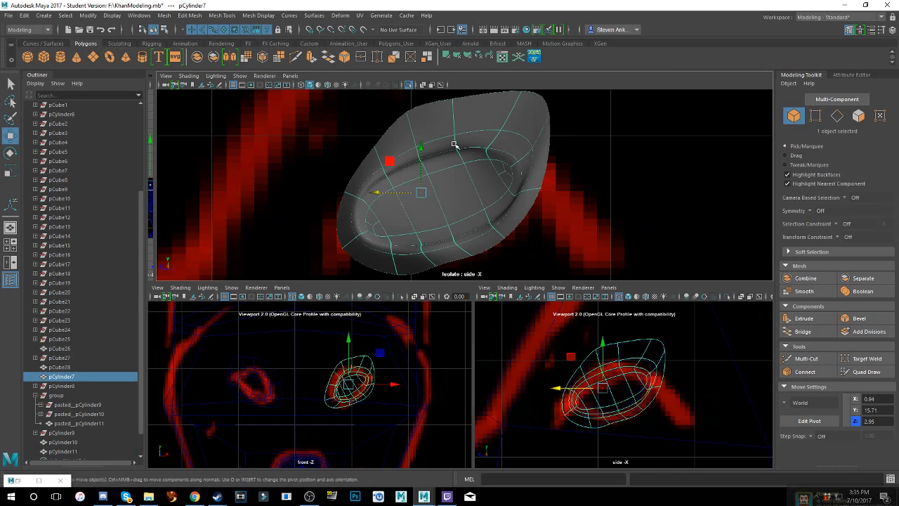
key("4")
key("5")
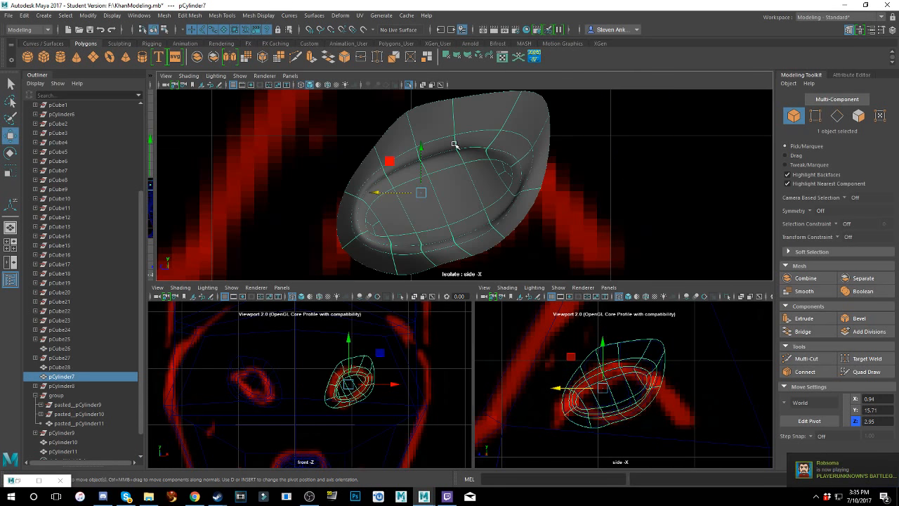
key("4")
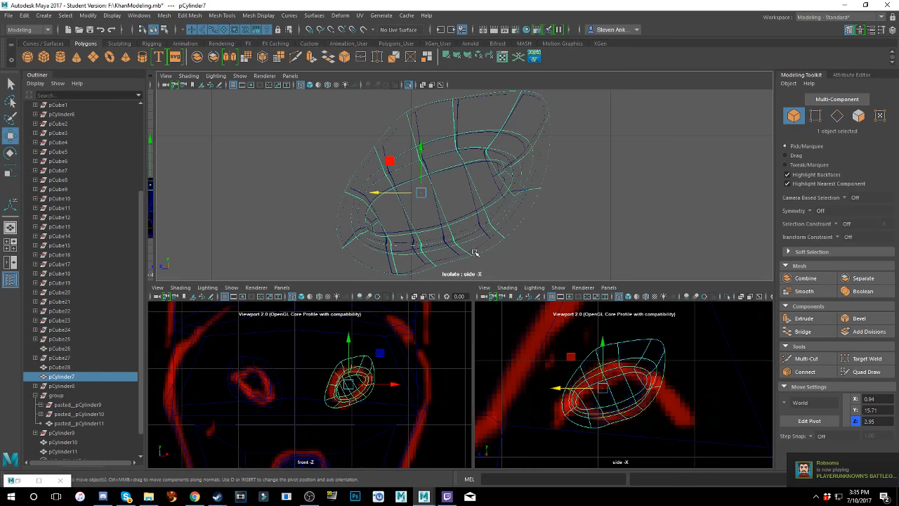
- Switch the main viewport to the back1 orthographic view
left_click(264, 75)
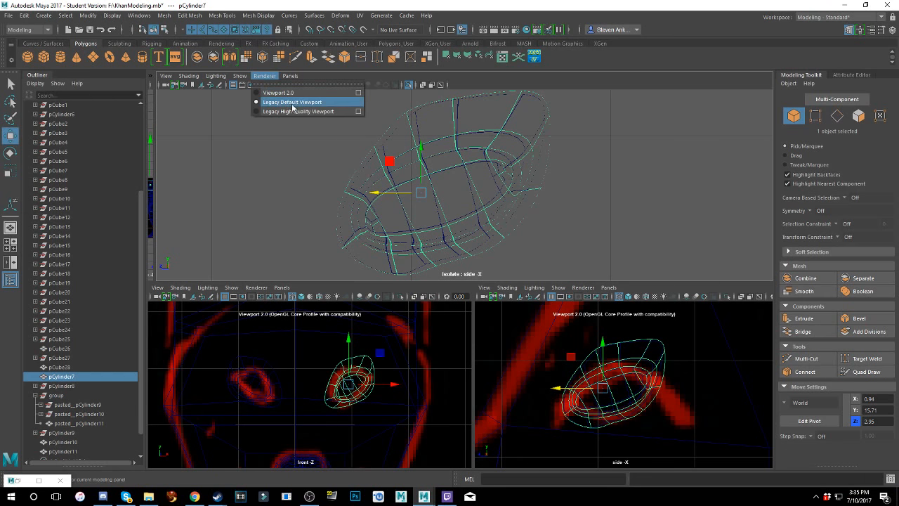
mouse_move(294, 75)
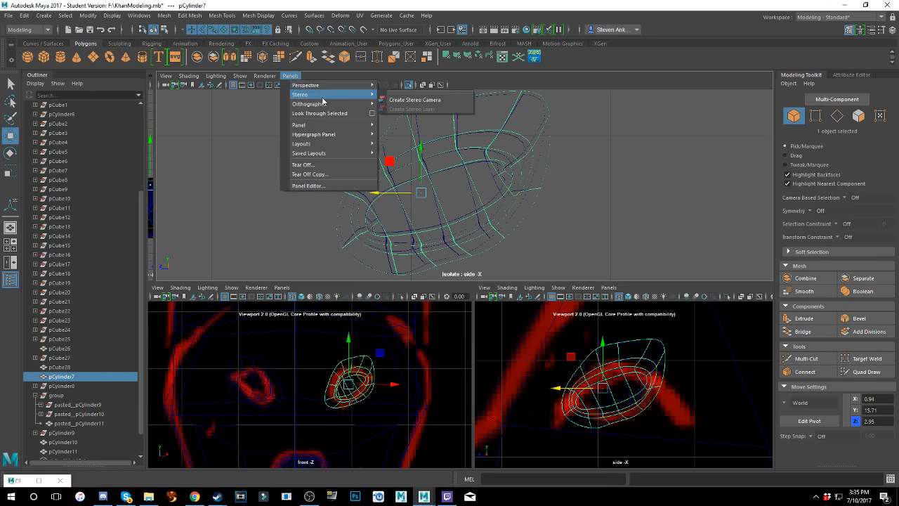
mouse_move(351, 104)
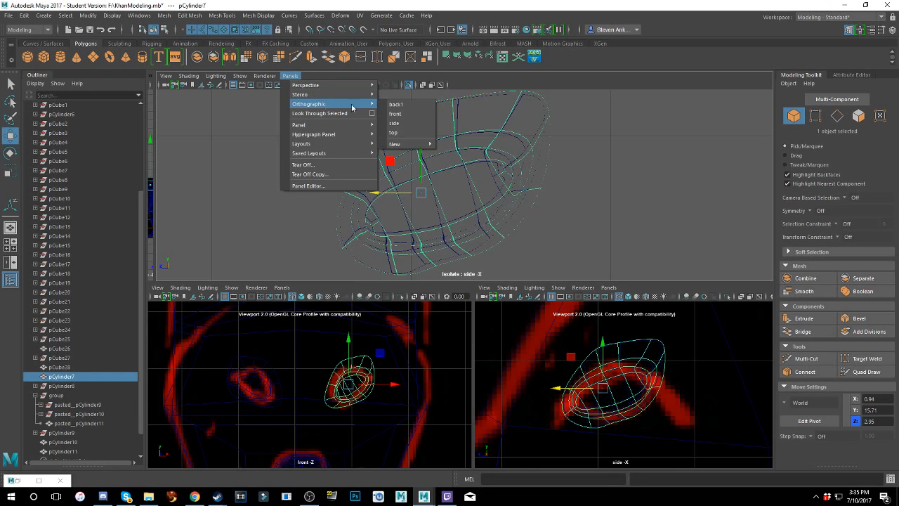
left_click(404, 103)
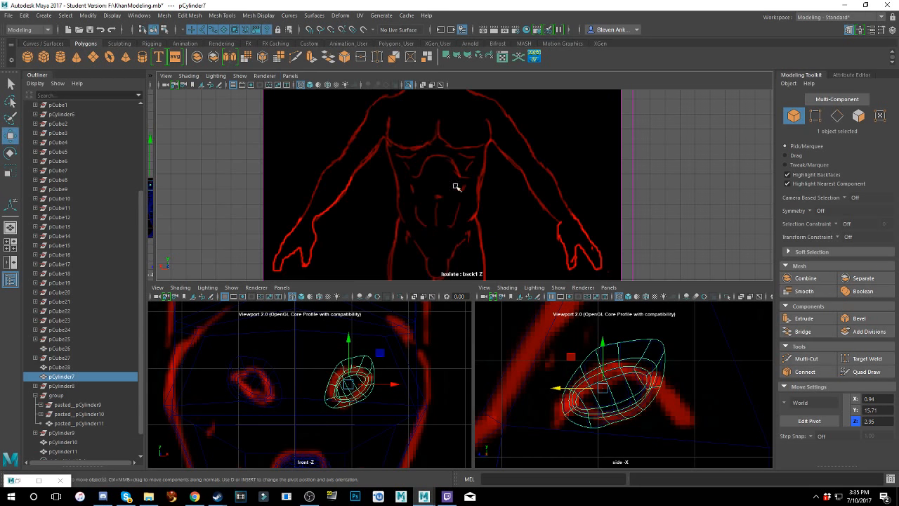
- Switch to a single perspective view, turn on shading and show the muzzle pasted__pCylinder11 with smooth mesh preview
left_click(291, 76)
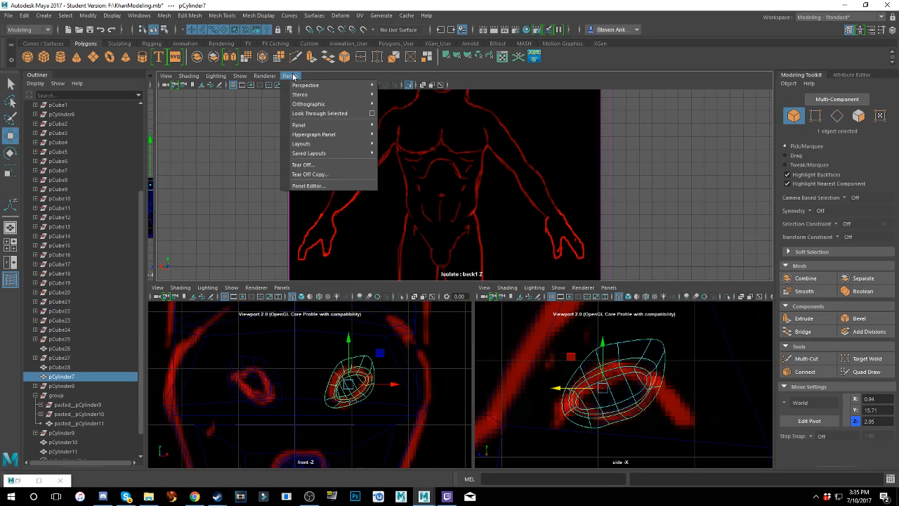
left_click(11, 228)
left_click_drag(501, 194, 420, 222, "alt")
left_click_drag(435, 268, 472, 217, "alt")
left_click(444, 185)
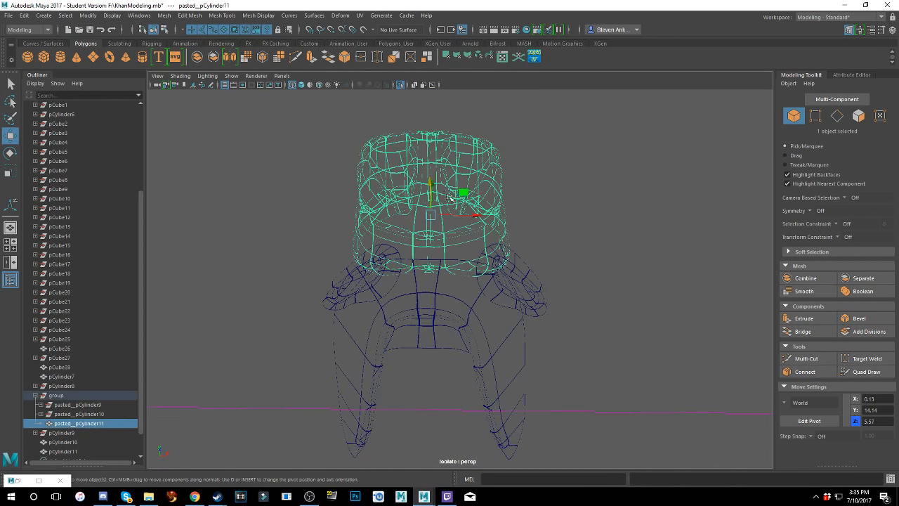
left_click_drag(445, 185, 457, 193, "alt")
key("3")
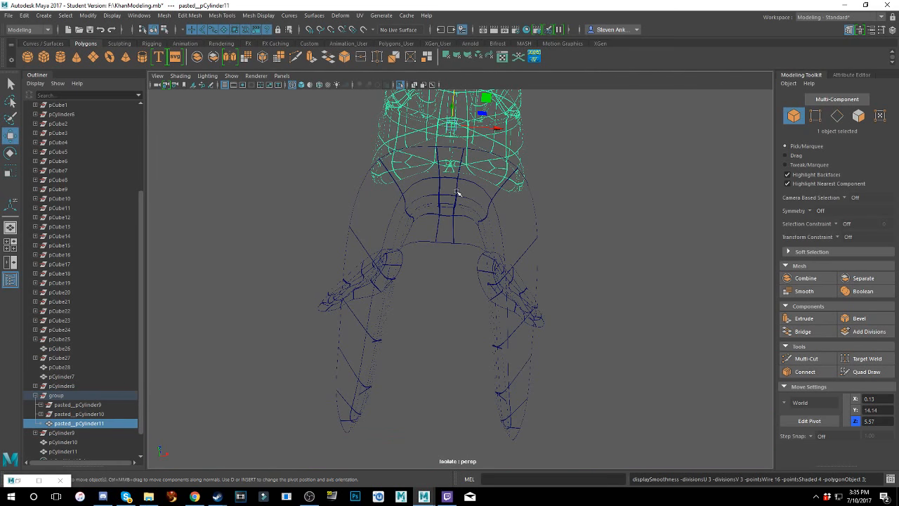
key("5")
- Deselect the muzzle, inspect the head parts and frame eye socket pCylinder11 closely in the perspective view
scroll(457, 192, "down", 4)
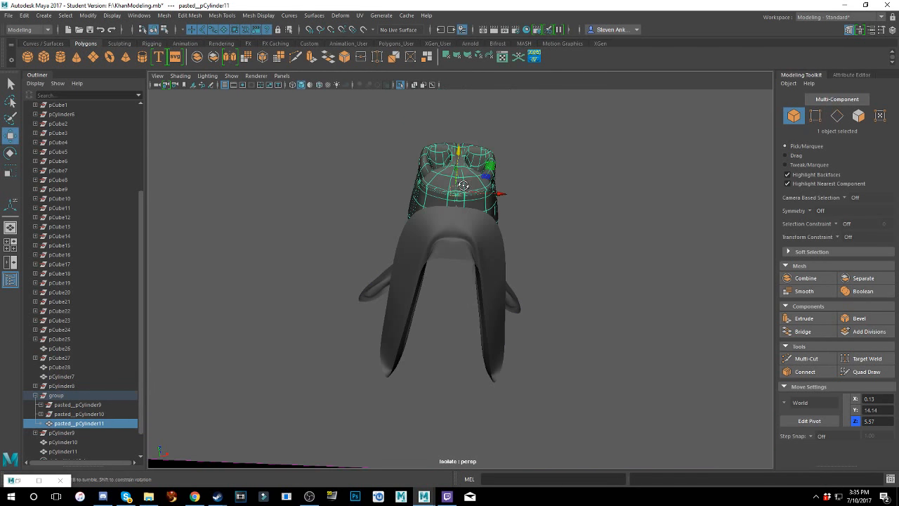
left_click_drag(457, 192, 476, 260, "alt")
scroll(460, 195, "up", 7)
scroll(462, 189, "down", 5)
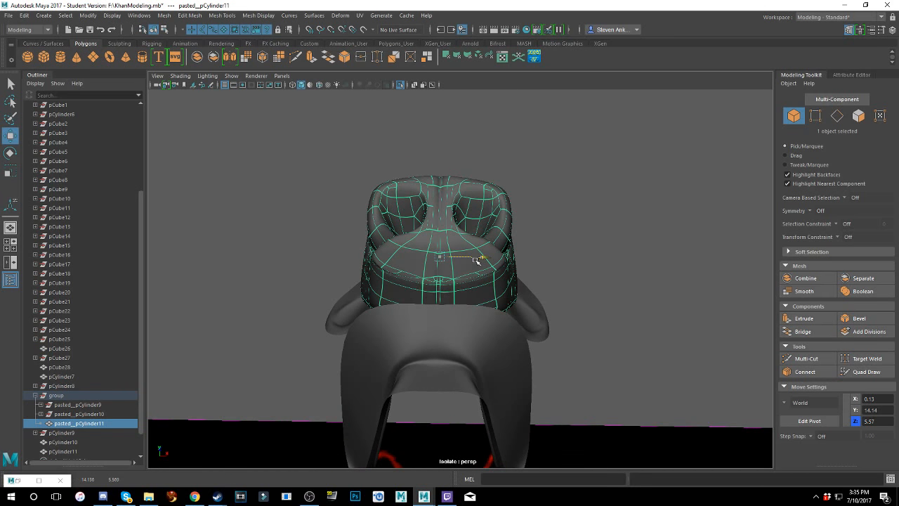
scroll(475, 260, "down", 3)
left_click(530, 203)
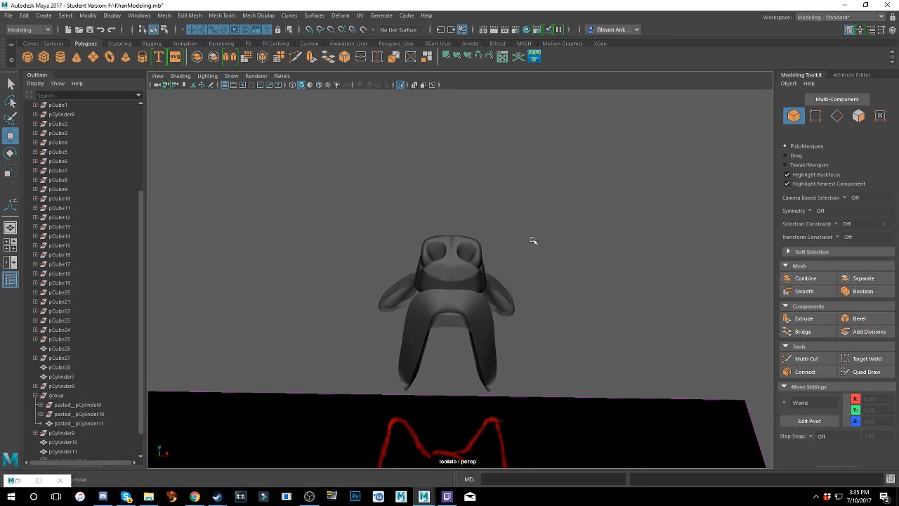
mouse_move(512, 195)
left_mouse_down("alt")
mouse_move(514, 217)
mouse_move(496, 225)
mouse_move(506, 199)
mouse_move(505, 227)
mouse_move(484, 239)
mouse_move(534, 232)
mouse_move(622, 248)
mouse_move(614, 233)
mouse_move(464, 246)
mouse_move(540, 255)
mouse_move(510, 258)
left_mouse_up("alt")
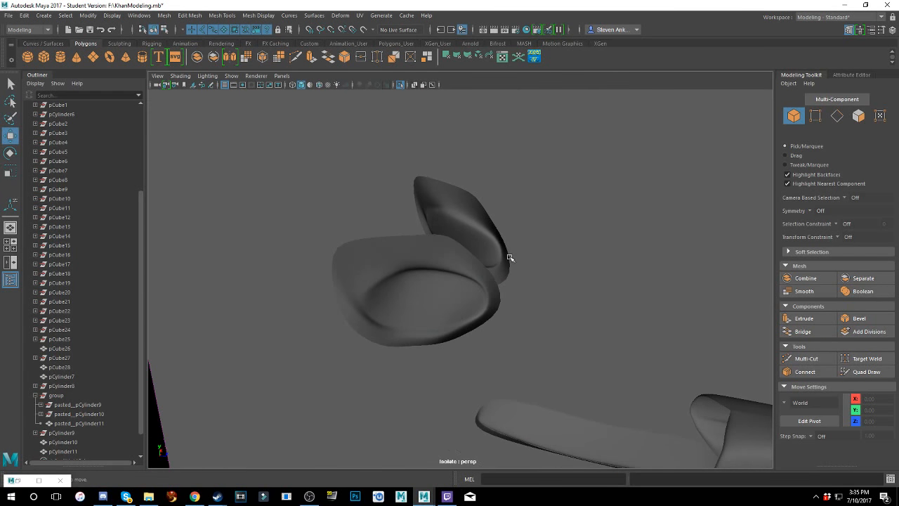
left_click(449, 302)
key("f")
- Move the face at the upper rear corner of pCylinder11's inner rim along Z to about 2.62
right_click_drag(382, 238, 382, 280)
left_click(288, 295)
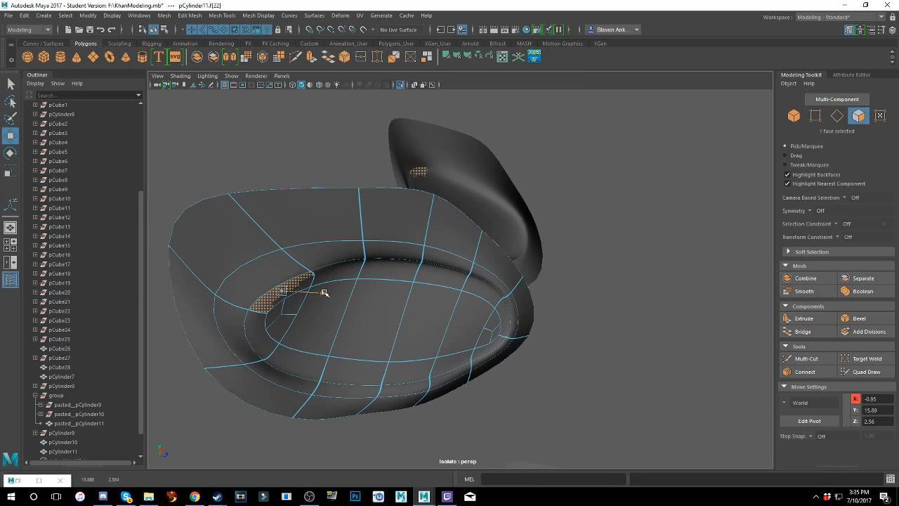
left_click_drag(324, 293, 422, 295)
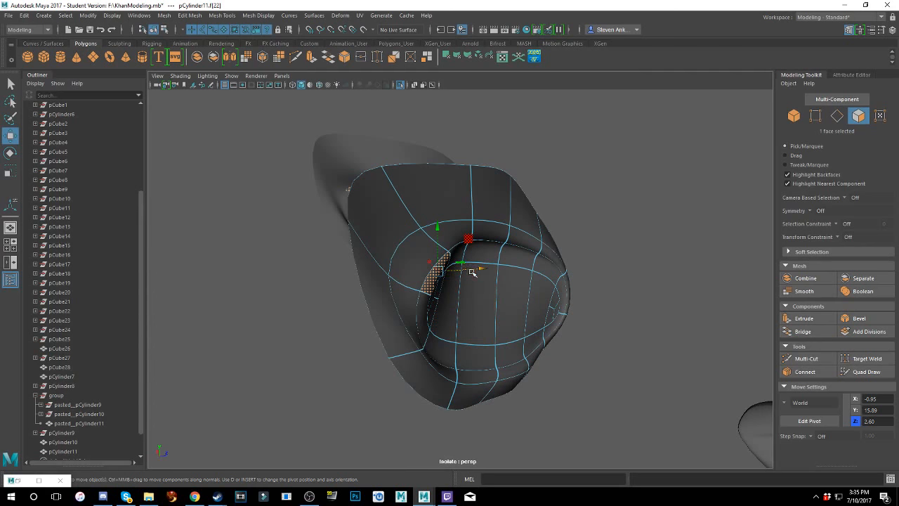
left_click_drag(474, 270, 479, 269)
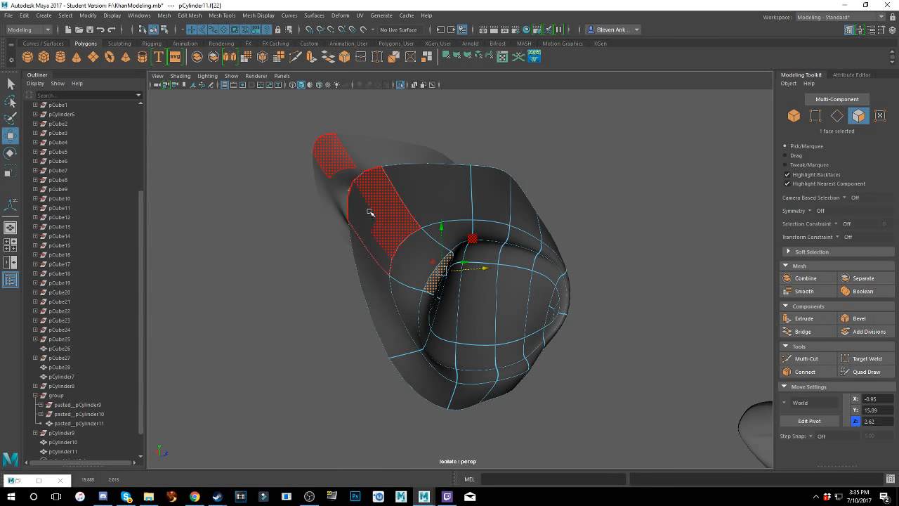
- Reposition the upper rear outer border edge of pCylinder11 to about X -1.07, Y 16.08, Z 2.34
right_click_drag(370, 212, 330, 208)
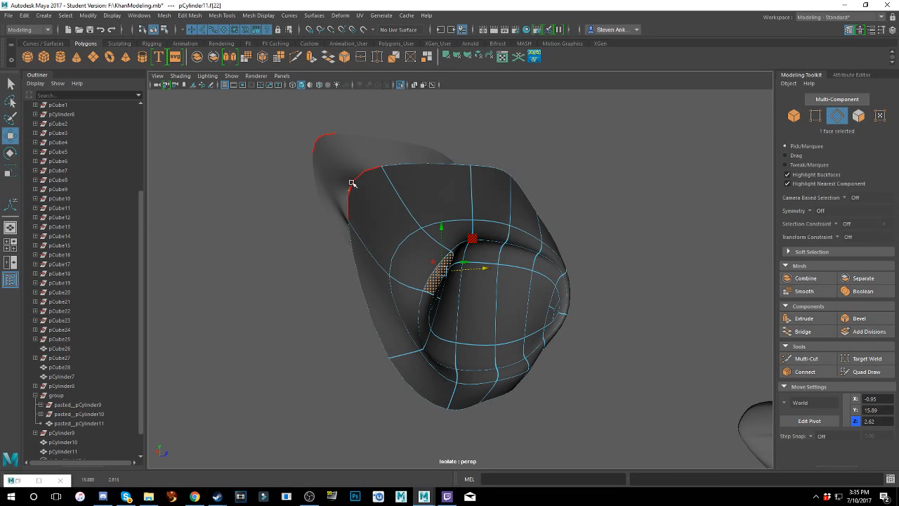
left_click(352, 183)
left_click_drag(347, 154, 355, 197)
left_click(396, 243)
left_click_drag(426, 251, 433, 253)
left_click_drag(404, 219, 434, 248)
left_click_drag(524, 259, 536, 259)
left_click_drag(514, 227, 502, 260)
left_click(473, 253)
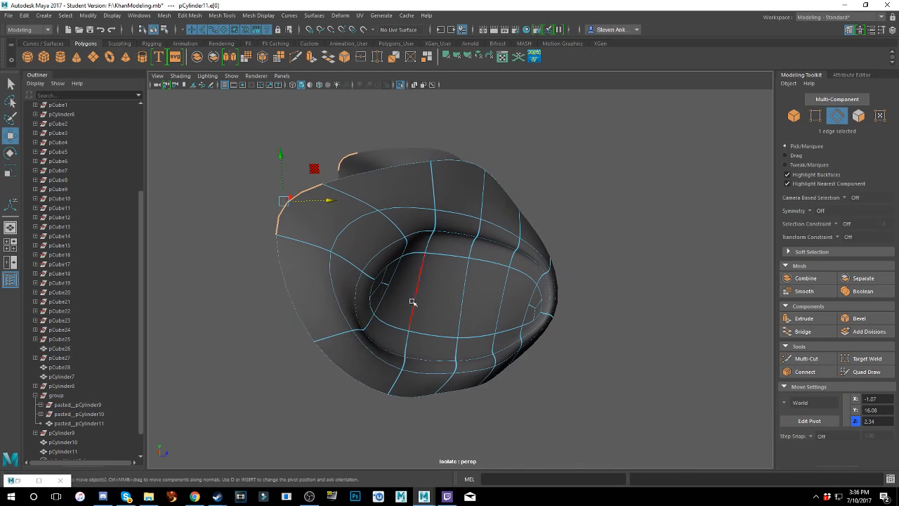
- Move pCylinder11's rear outer border edge along X to about -1.20 and adjust the inner-rim corner edge
left_click(336, 317)
left_click_drag(301, 311, 366, 323, "alt")
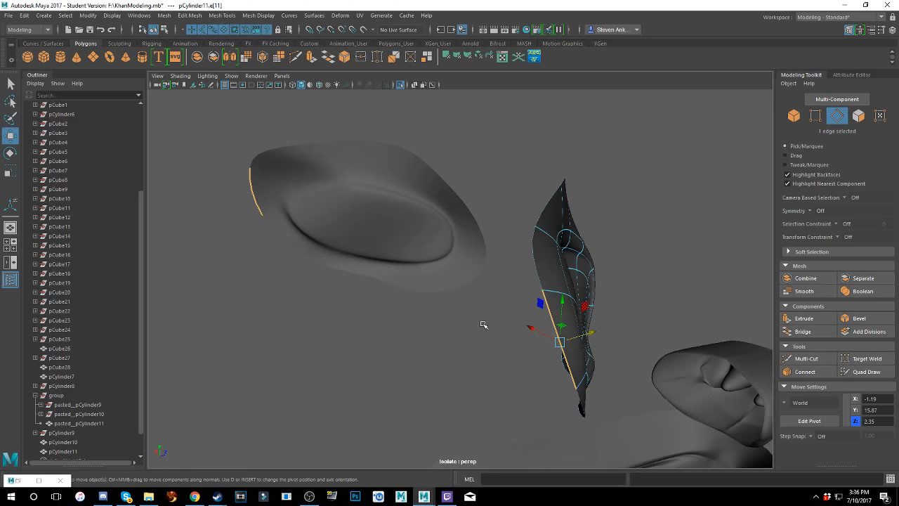
mouse_move(530, 330)
left_mouse_down()
mouse_move(419, 311)
mouse_move(404, 317)
mouse_move(431, 299)
mouse_move(485, 307)
mouse_move(343, 279)
left_mouse_up()
scroll(403, 316, "down", 3)
scroll(405, 305, "up", 3)
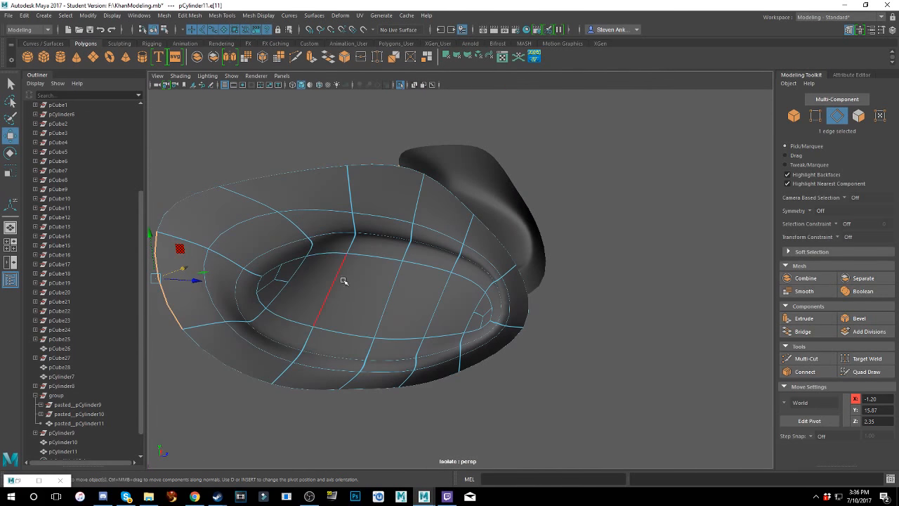
left_click(293, 264)
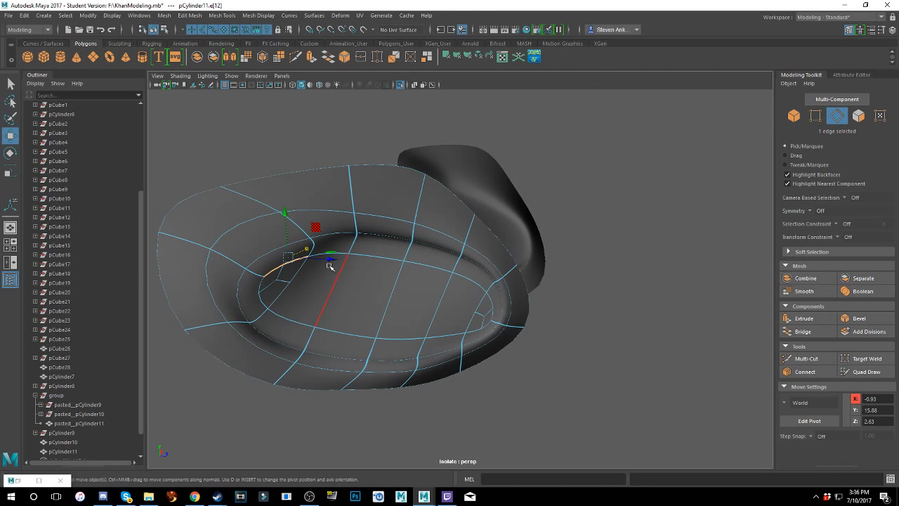
left_click_drag(329, 264, 256, 226)
- Clear the edge selection on pCylinder11 and select the opposite eye socket pCylinder7 as an object
left_click(397, 187)
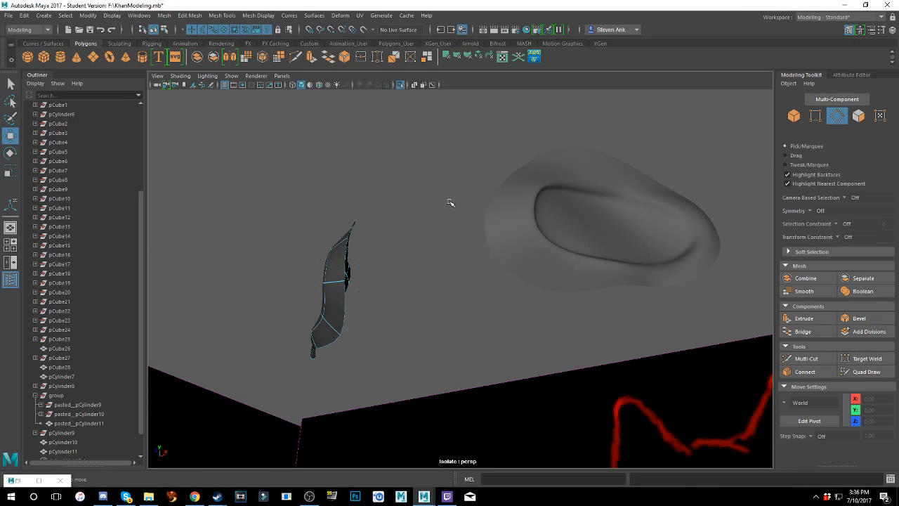
left_click_drag(450, 202, 478, 260, "alt")
scroll(398, 210, "up", 2)
scroll(397, 211, "down", 6)
left_click(485, 267)
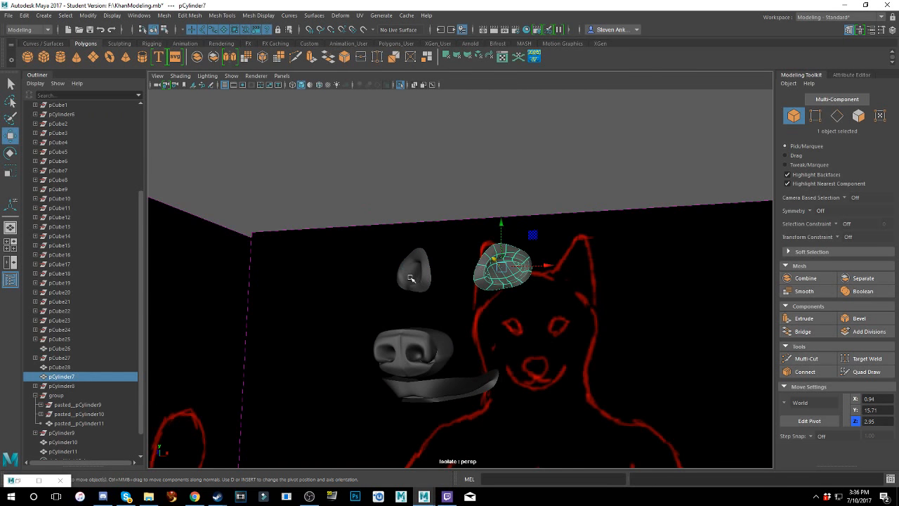
- Combine eye sockets pCylinder7 and pCylinder11, and combine the result with the muzzle and the lower jaw into one mesh
left_click(411, 278, "shift")
left_click(804, 278)
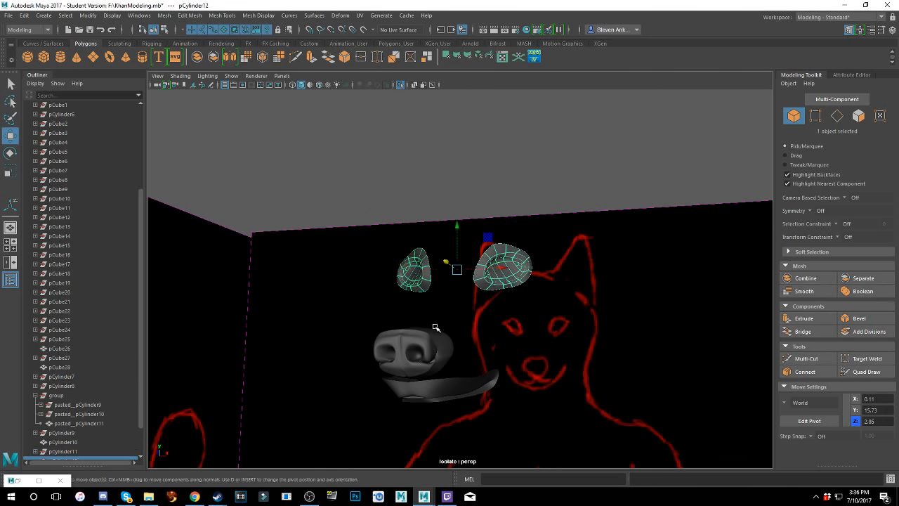
left_click_drag(435, 327, 441, 314, "alt")
left_click(438, 293, "shift")
left_click(438, 322, "shift")
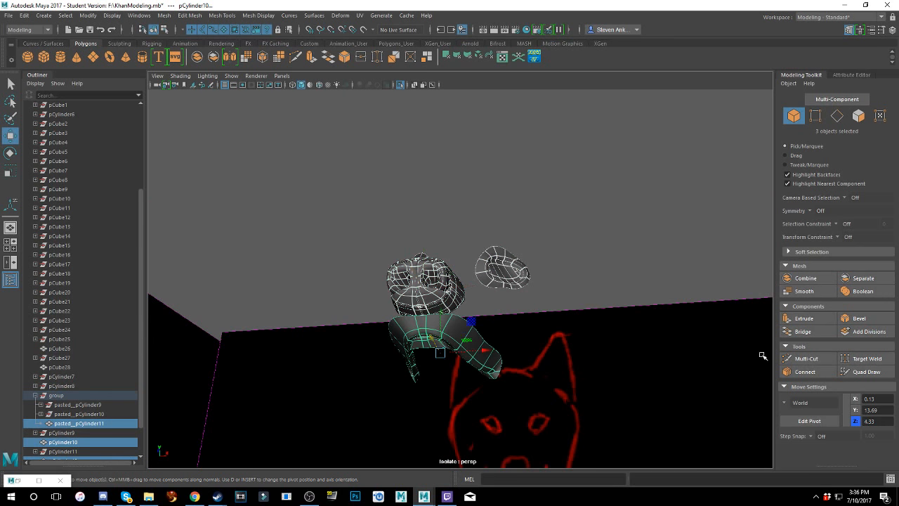
left_click(804, 278)
left_click(573, 200)
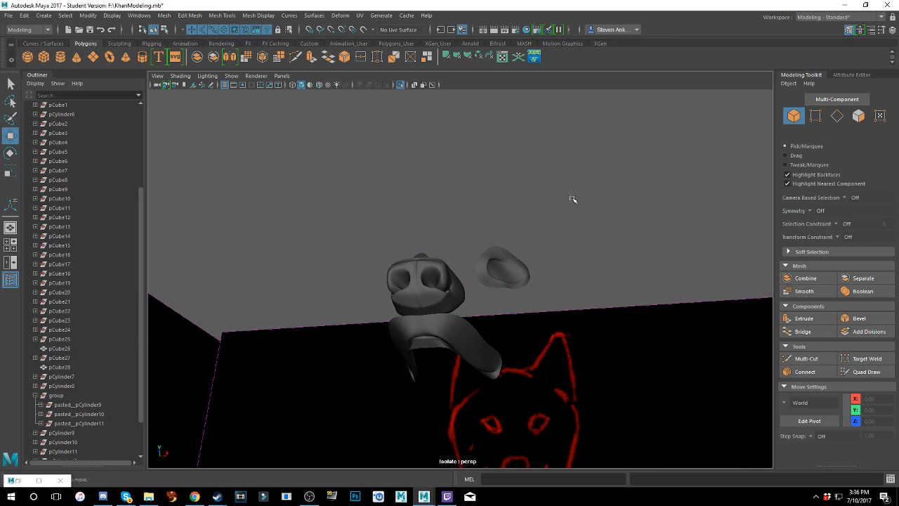
left_click_drag(573, 200, 567, 229, "alt")
key("alt+Tab")
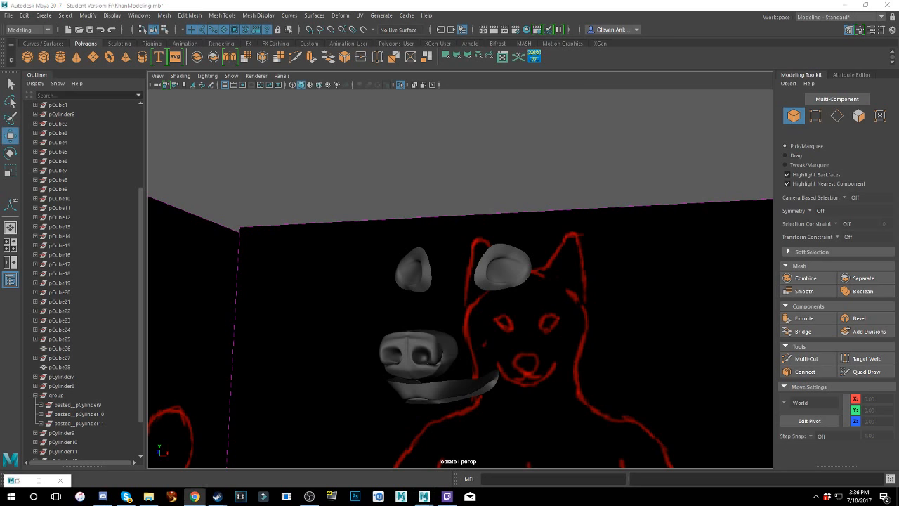
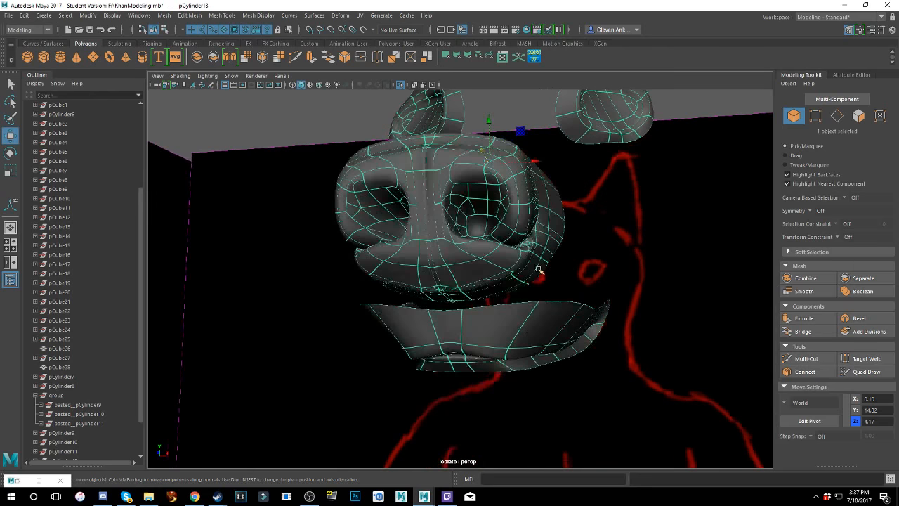
right_click(536, 278)
right_click_drag(539, 267, 539, 265)
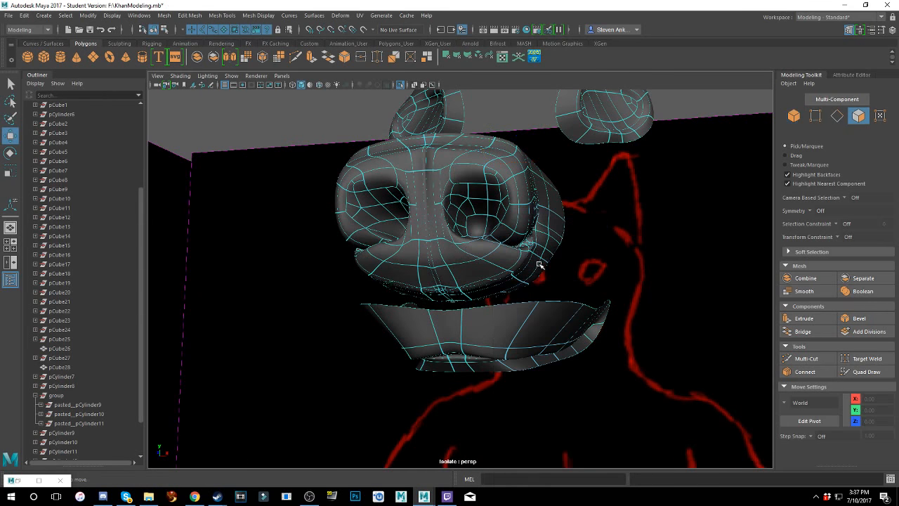
mouse_move(538, 264)
left_mouse_down("alt")
mouse_move(532, 313)
mouse_move(553, 270)
left_mouse_up("alt")
right_click_drag(552, 269, 550, 251, "alt")
key("alt+Tab")
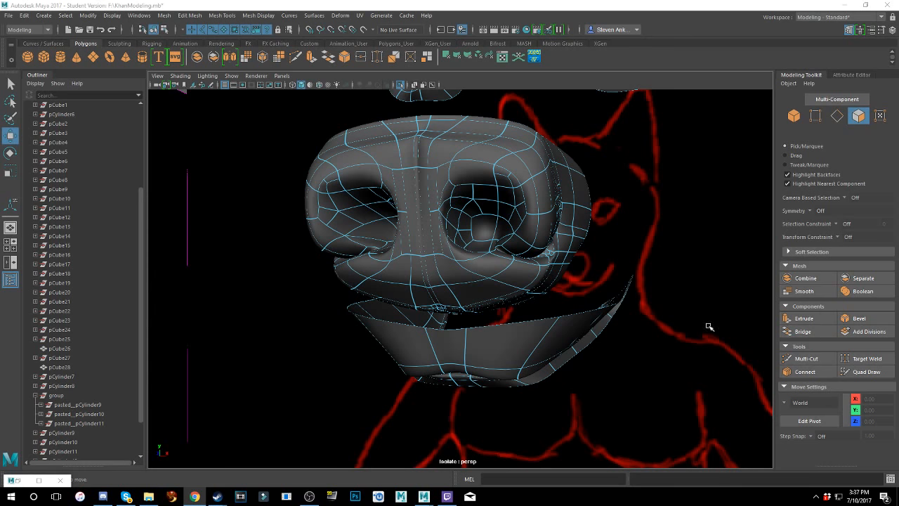
left_click_drag(507, 303, 501, 263, "alt")
right_click(470, 263)
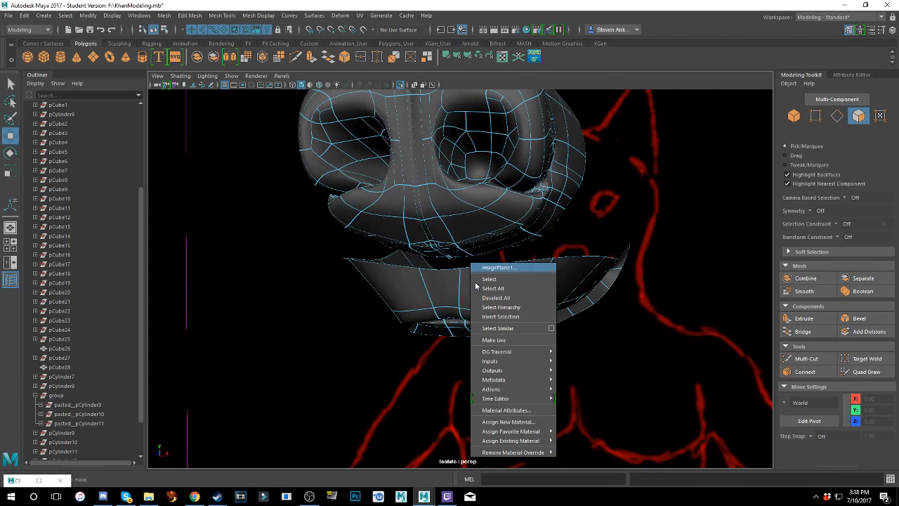
- Switch the combined mesh to edge selection and try selecting edges along the lower jaw's upper border
right_click(434, 274)
right_click_drag(421, 262, 431, 214)
left_click(480, 267)
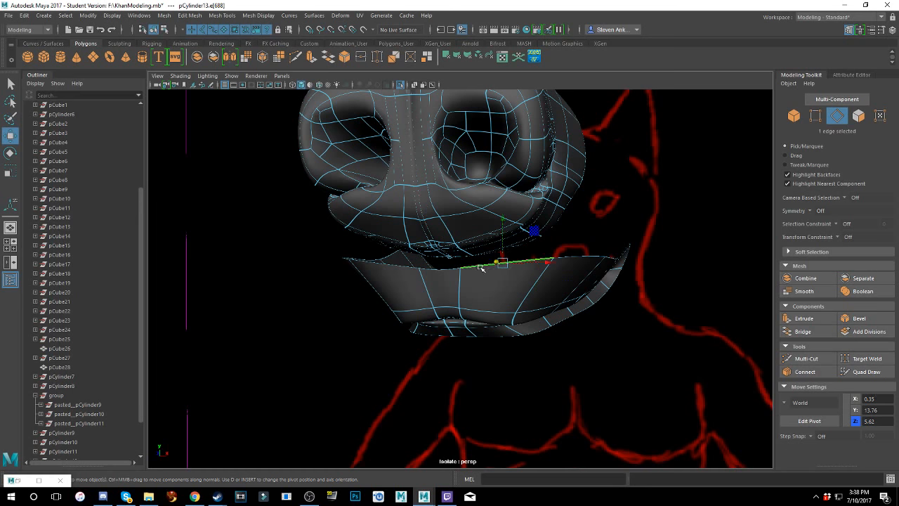
left_click(397, 271)
left_click(505, 278, "shift")
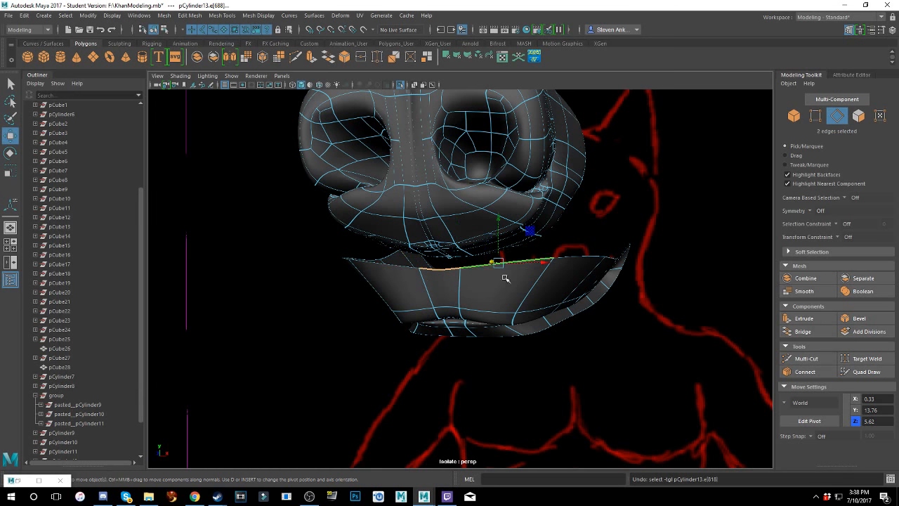
double_click(564, 264)
left_click_drag(482, 266, 418, 284, "alt")
- Select only the three front edges of the lower jaw's upper border and extrude them upward toward the muzzle
left_click(398, 272)
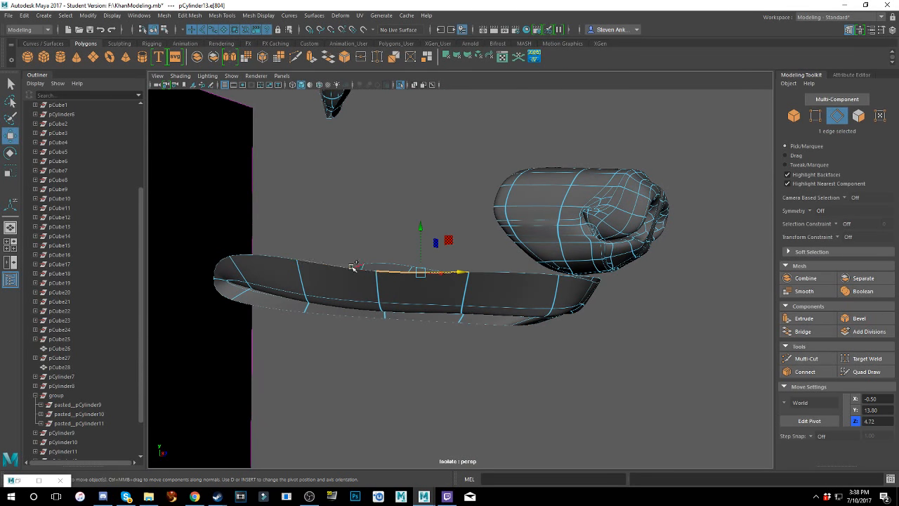
left_click(288, 258, "shift")
left_click_drag(451, 246, 415, 271, "alt")
left_click(412, 238, "shift")
left_click(360, 254, "shift")
left_click_drag(361, 254, 492, 308, "alt")
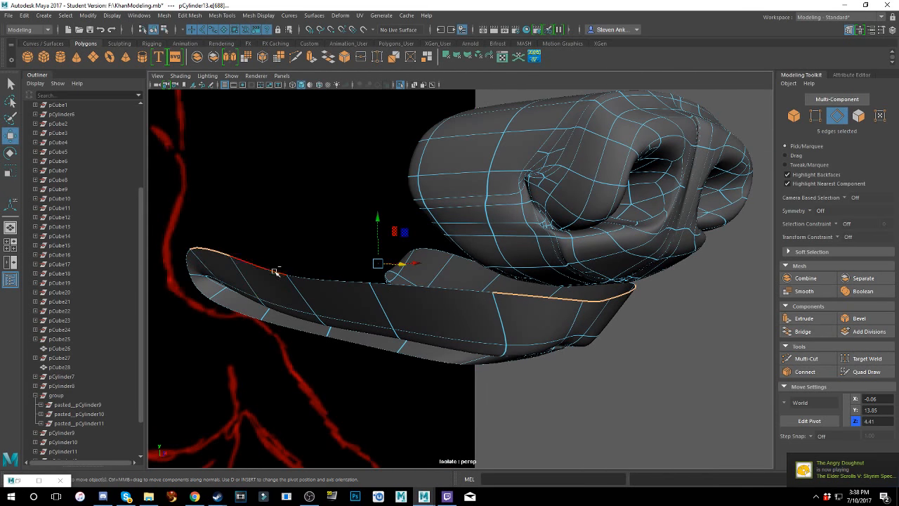
left_click(218, 253, "ctrl")
mouse_move(494, 263)
left_mouse_down("alt")
mouse_move(434, 253)
mouse_move(477, 263)
left_mouse_up("alt")
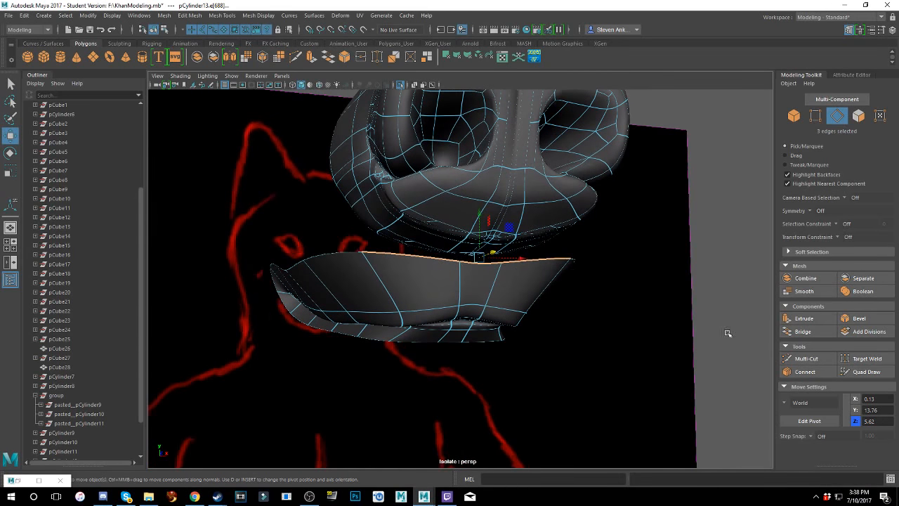
left_click(804, 320)
mouse_move(543, 237)
left_mouse_down()
mouse_move(545, 206)
mouse_move(545, 219)
left_mouse_up()
mouse_move(484, 224)
left_mouse_down("alt")
mouse_move(517, 225)
mouse_move(580, 251)
mouse_move(481, 263)
mouse_move(483, 287)
mouse_move(445, 293)
left_mouse_up("alt")
left_click_drag(328, 310, 437, 292)
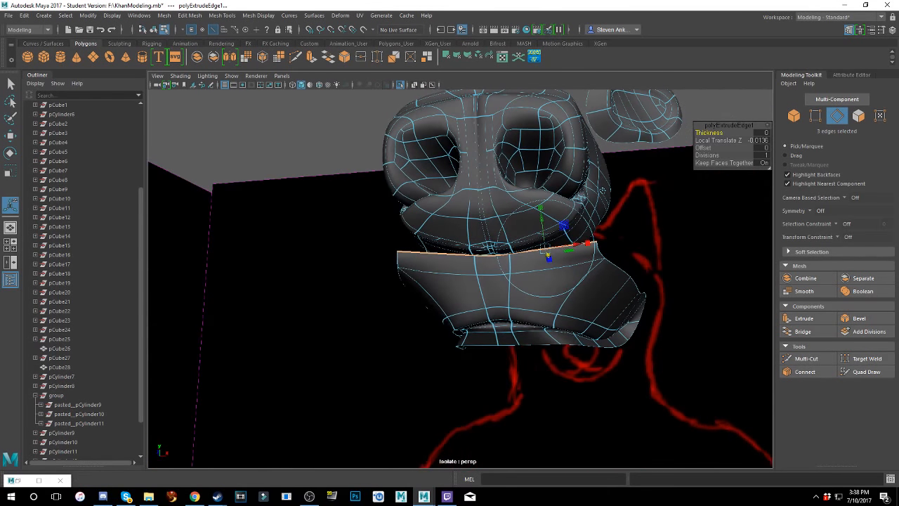
- Bridge the two outer edges of the jaw's extruded strip to the matching edges on the muzzle's underside
scroll(629, 321, "up", 5)
left_click_drag(543, 269, 518, 263, "alt")
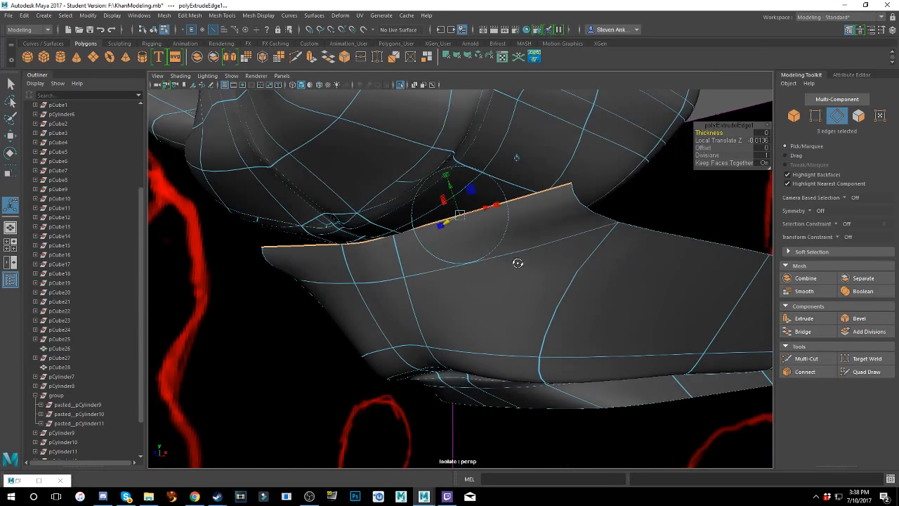
left_click(399, 233)
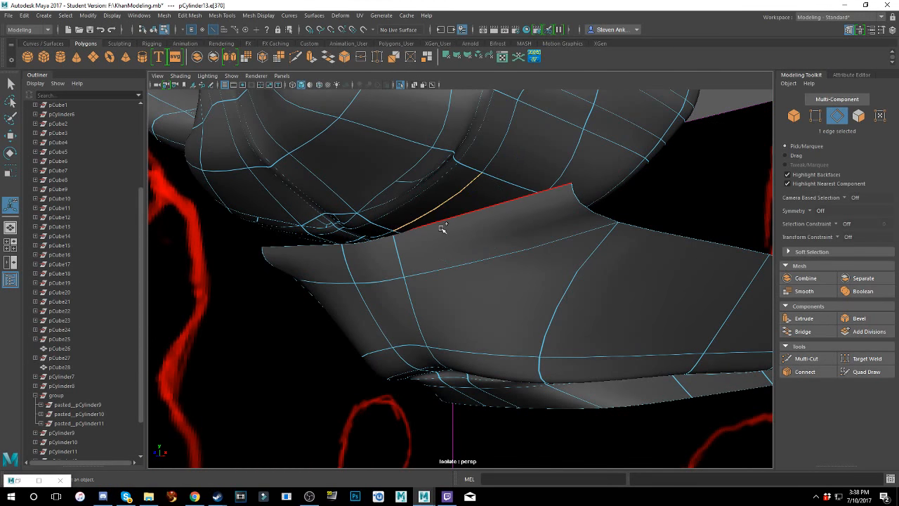
left_click_drag(408, 250, 538, 250, "alt")
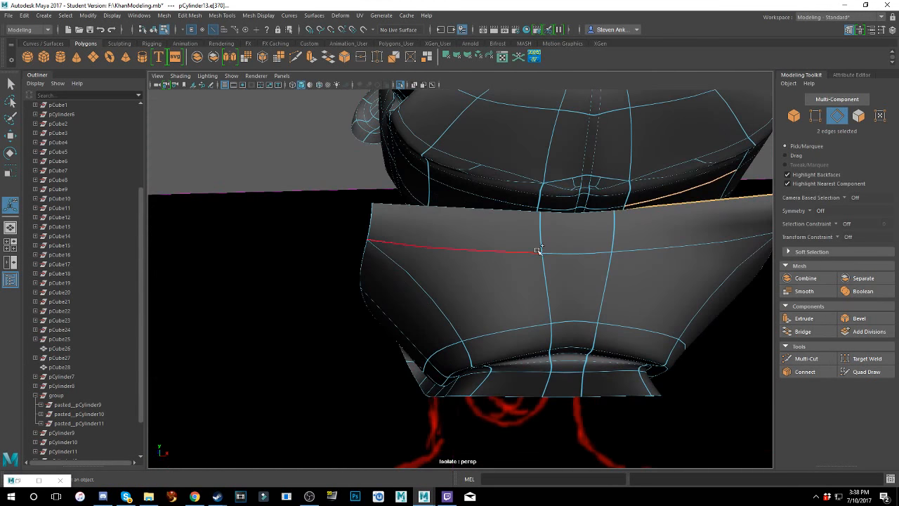
left_click(485, 210, "shift")
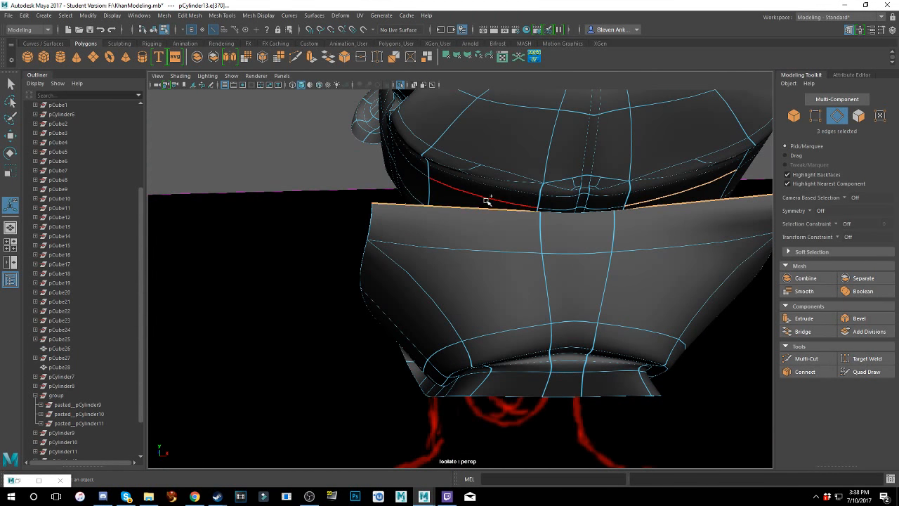
left_click(802, 331)
- Select the central top edge of the jaw's extruded strip and try moving it
left_click_drag(606, 274, 587, 251, "alt")
left_click(523, 237)
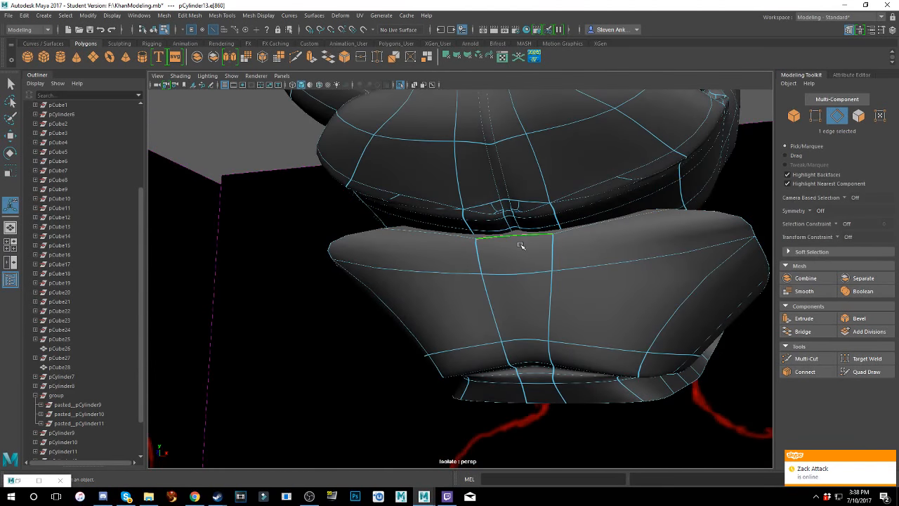
key("w")
left_click_drag(513, 211, 672, 293)
left_click(445, 324)
- Undo the central edge move and the bridges between the jaw and the muzzle
key("ctrl+z")
key("ctrl+z")
key("ctrl+z")
key("ctrl+z")
key("ctrl+z")
key("ctrl+z")
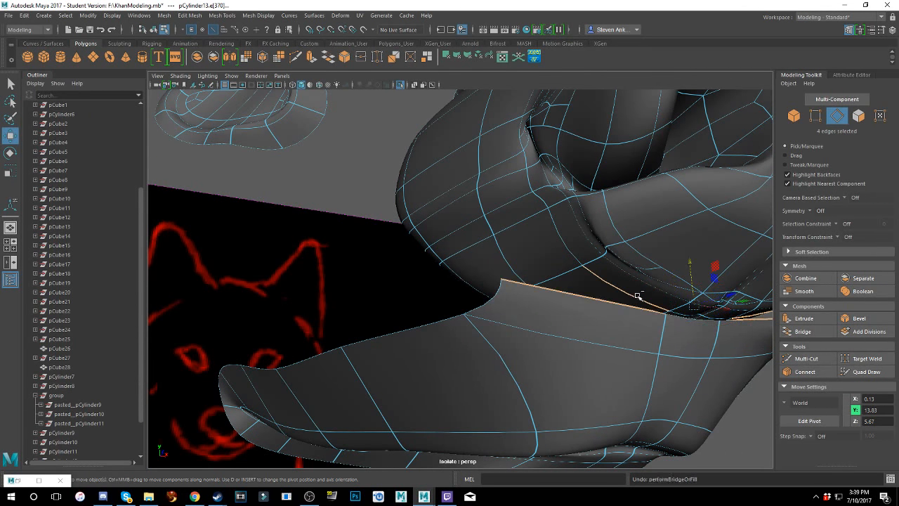
- Select one side's outer jaw strip edge with its matching muzzle underside edge and try to bridge the pair
left_click_drag(638, 296, 534, 241, "alt")
left_click(516, 229)
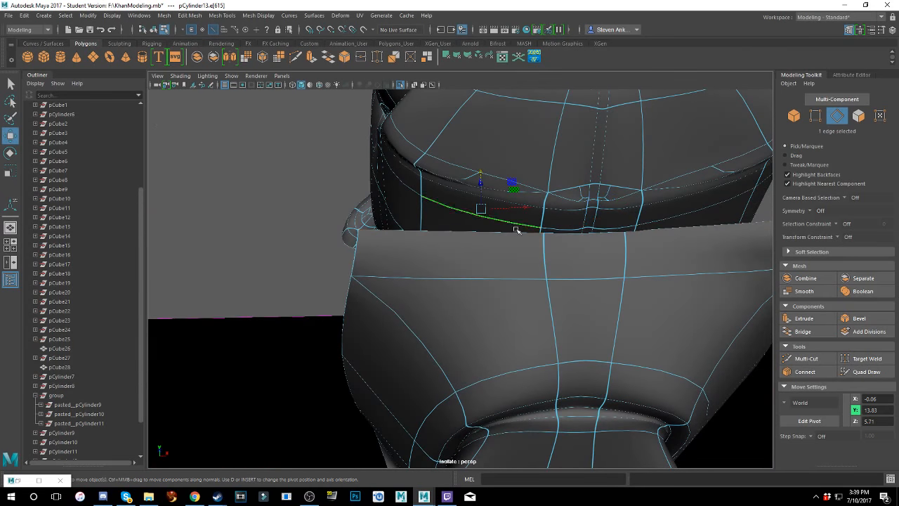
left_click(470, 234, "shift")
left_click_drag(470, 235, 522, 295, "alt")
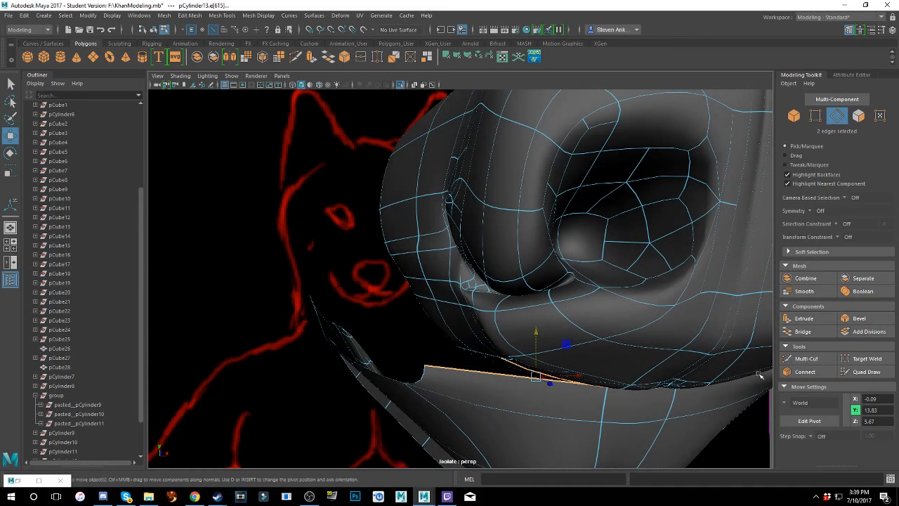
left_click(806, 332)
middle_click_drag(641, 361, 586, 293, "alt")
scroll(585, 293, "up", 4)
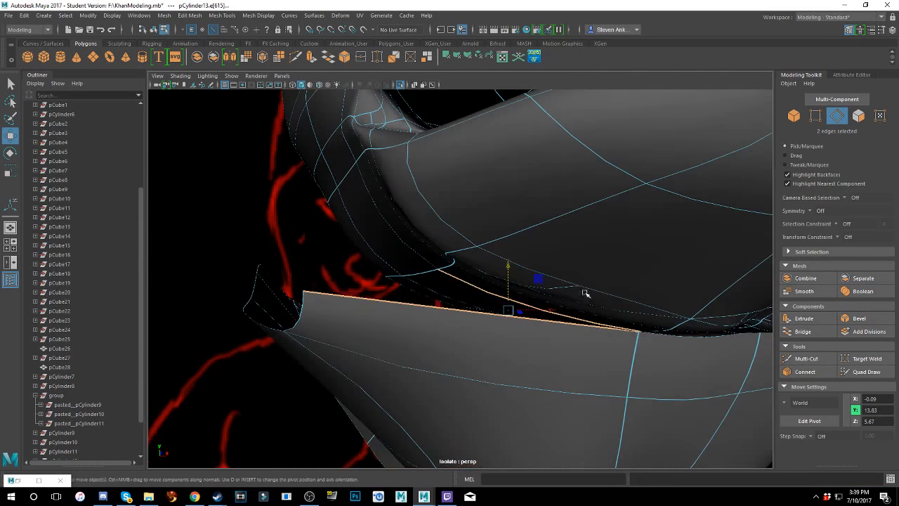
- Add the opposite side's jaw and muzzle edges to the selection and bridge both outer pairs together
left_click_drag(550, 304, 666, 305, "alt")
mouse_move(605, 328)
left_mouse_down("alt")
mouse_move(655, 314)
mouse_move(504, 321)
mouse_move(608, 298)
left_mouse_up("alt")
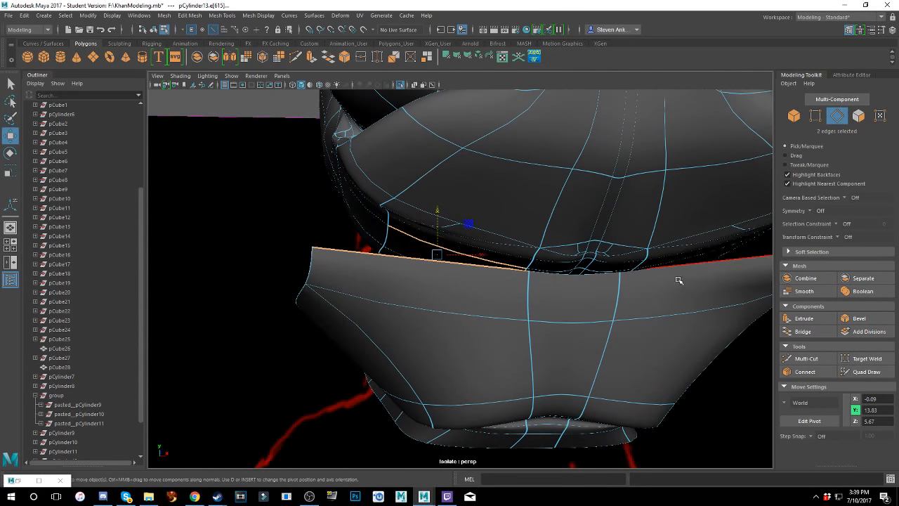
left_click_drag(695, 284, 660, 281, "alt")
left_click(503, 218, "shift")
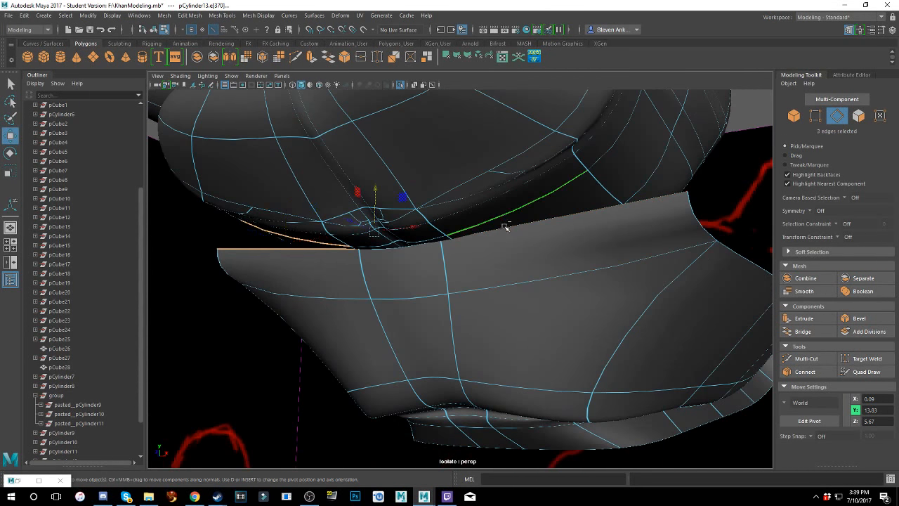
left_click(507, 232, "shift")
left_click_drag(501, 263, 726, 315, "alt")
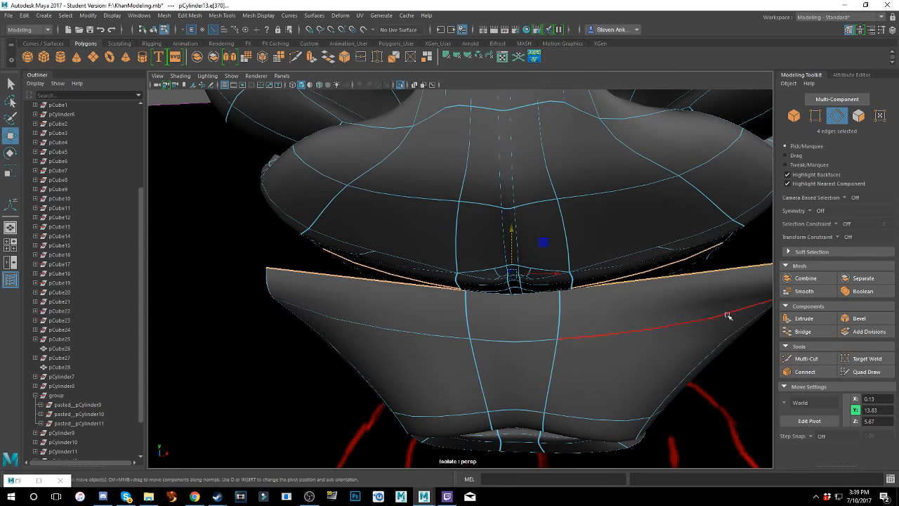
left_click(794, 335)
mouse_move(545, 291)
left_mouse_down("alt")
mouse_move(525, 254)
mouse_move(532, 281)
left_mouse_up("alt")
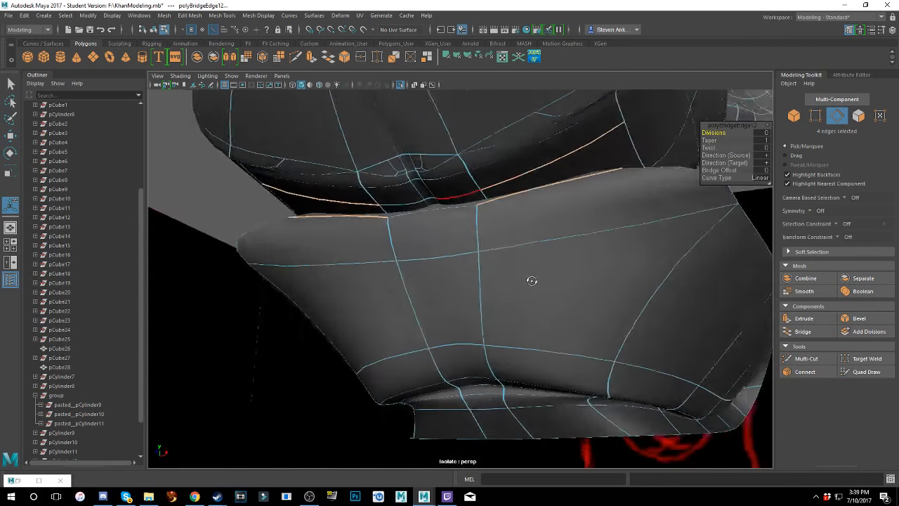
- Try to bridge the jaw strip's central top edge to the central edges on the muzzle's underside
scroll(464, 240, "up", 4)
left_click_drag(464, 241, 468, 226, "alt")
left_click(469, 226)
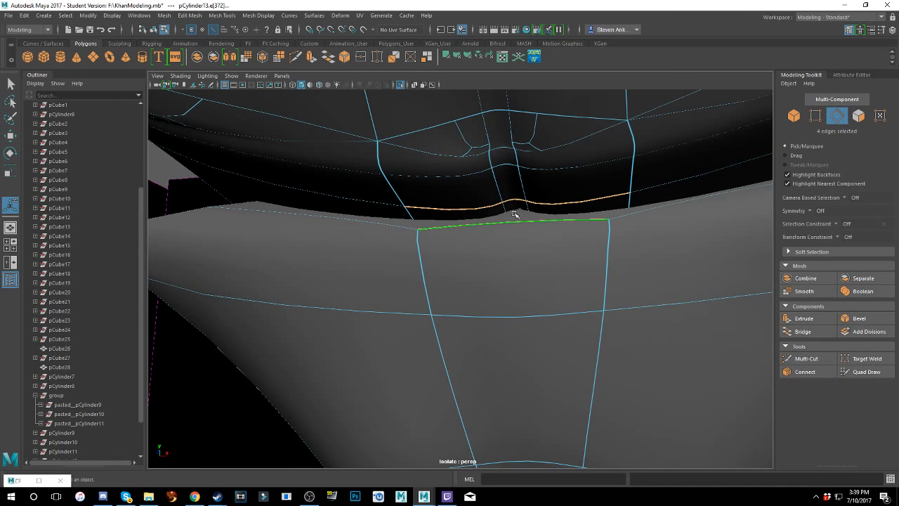
left_click(802, 331)
scroll(535, 257, "down", 2)
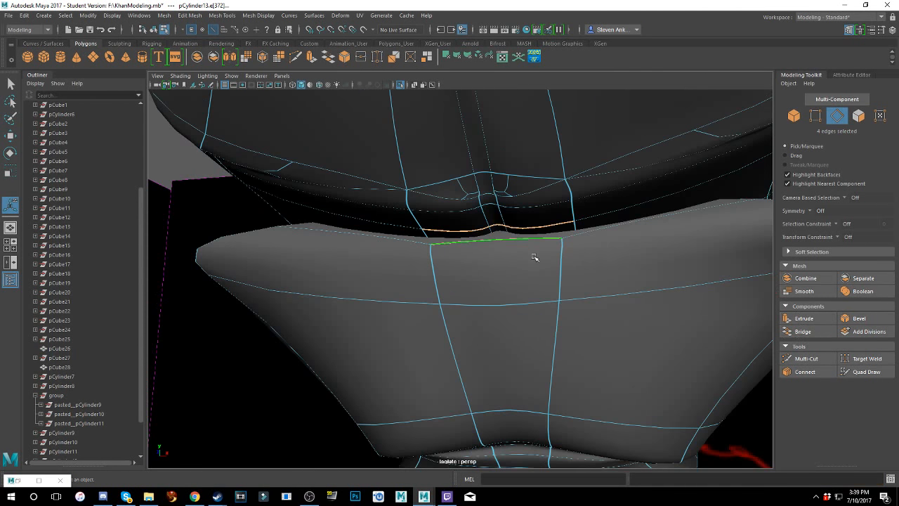
scroll(526, 242, "up", 2)
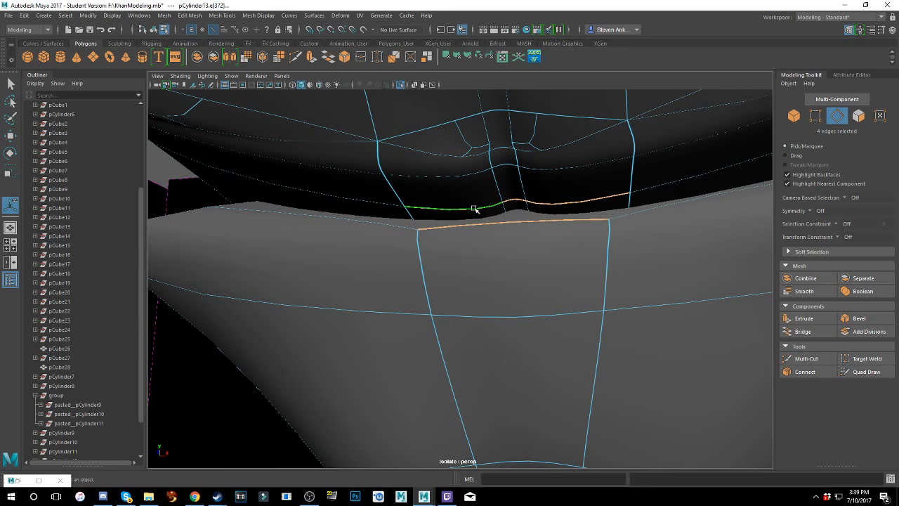
- Start a Multi-Cut at the jaw strip's central top edge and turn off the smooth mesh preview
left_click(806, 358)
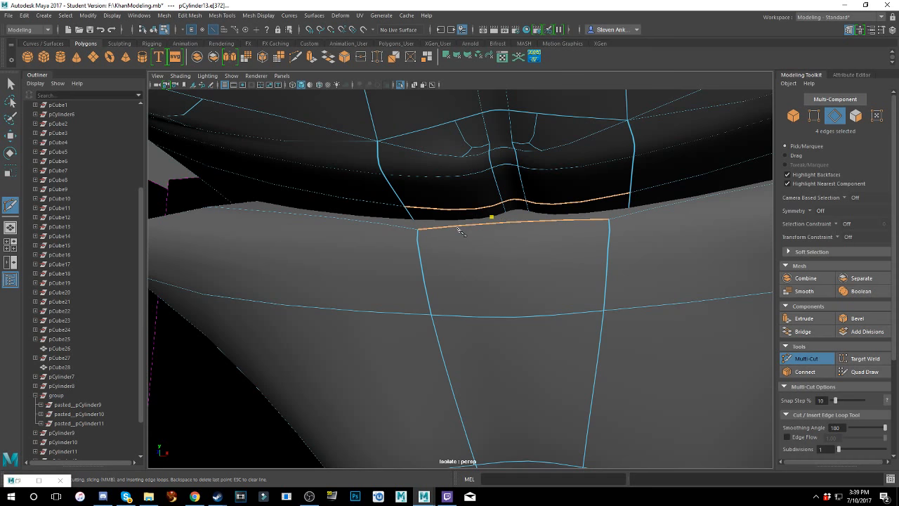
key("1")
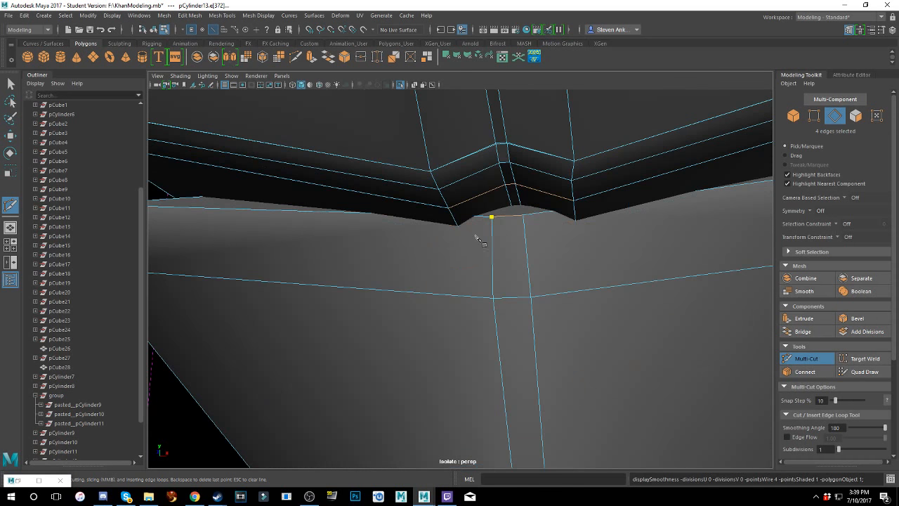
scroll(481, 241, "down", 5)
- Leave Multi-Cut and undo the edge selections, the jaw-to-muzzle bridges and the upward offset of the extruded jaw edges
key("ctrl+z")
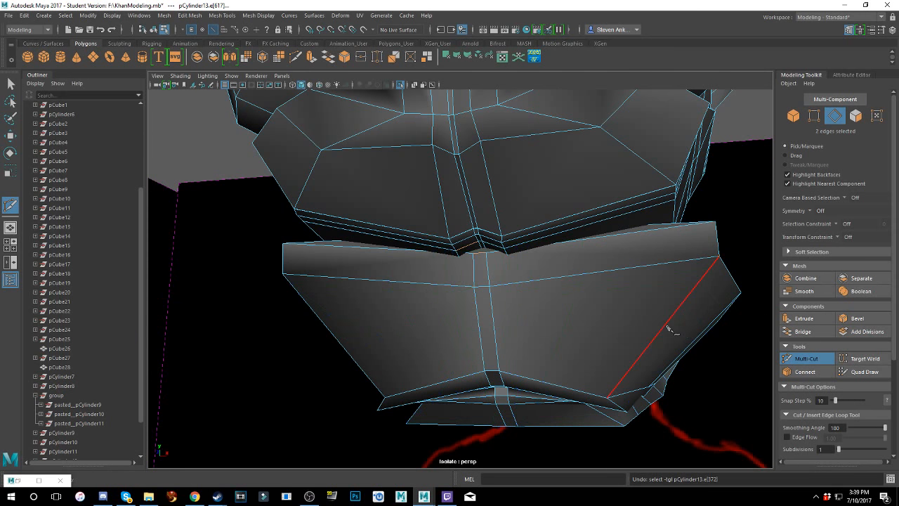
key("w")
key("ctrl+z")
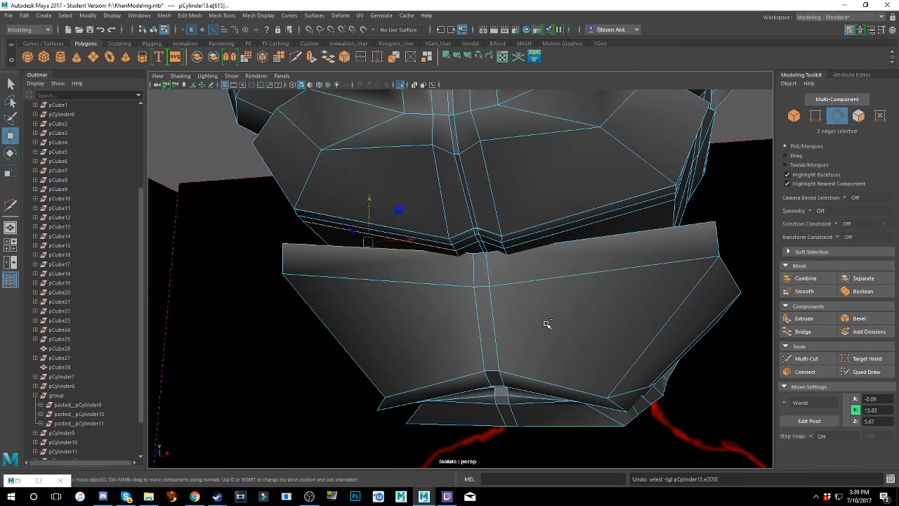
key("ctrl+z")
key("ctrl+z")
key("ctrl+z")
key("ctrl+z")
key("ctrl+z")
key("ctrl+z")
key("ctrl+z")
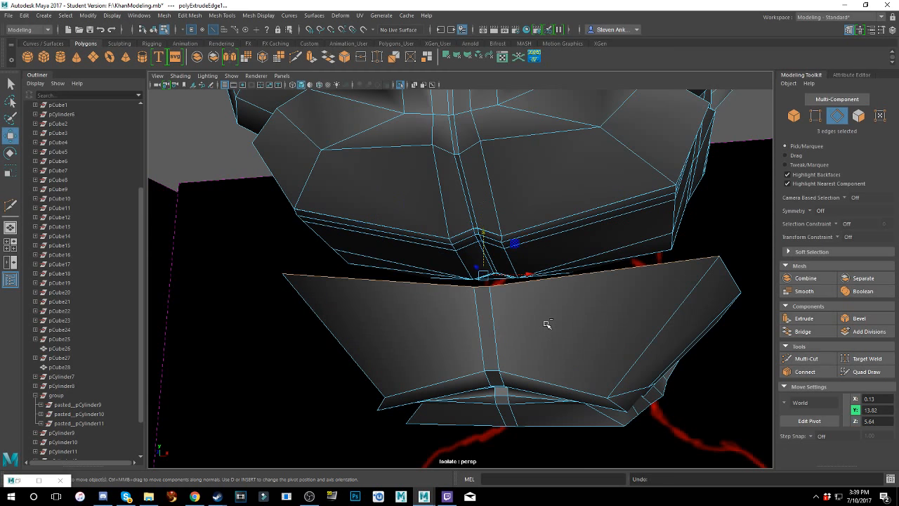
- Examine the gap between the jaw strip's top edge and the muzzle's underside from the front, side and inside
left_click_drag(525, 318, 577, 291, "alt")
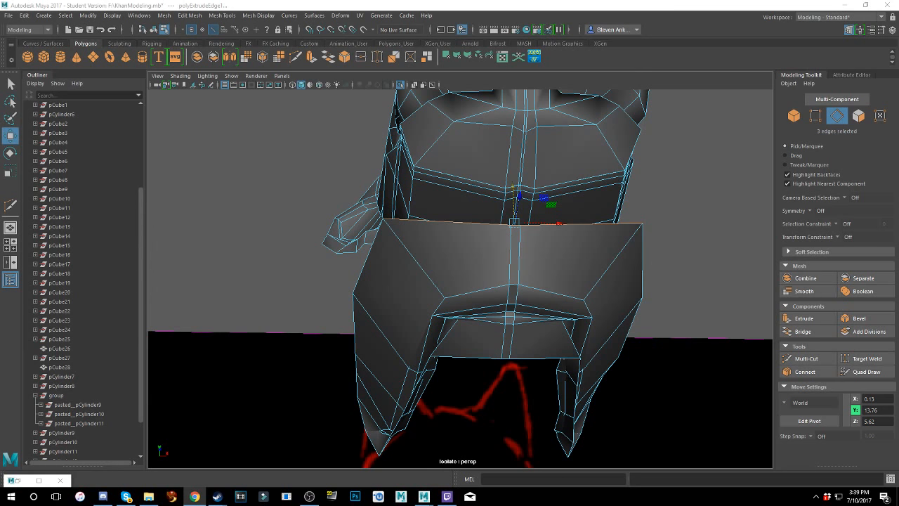
left_click_drag(495, 145, 625, 279, "alt")
scroll(552, 269, "up", 3)
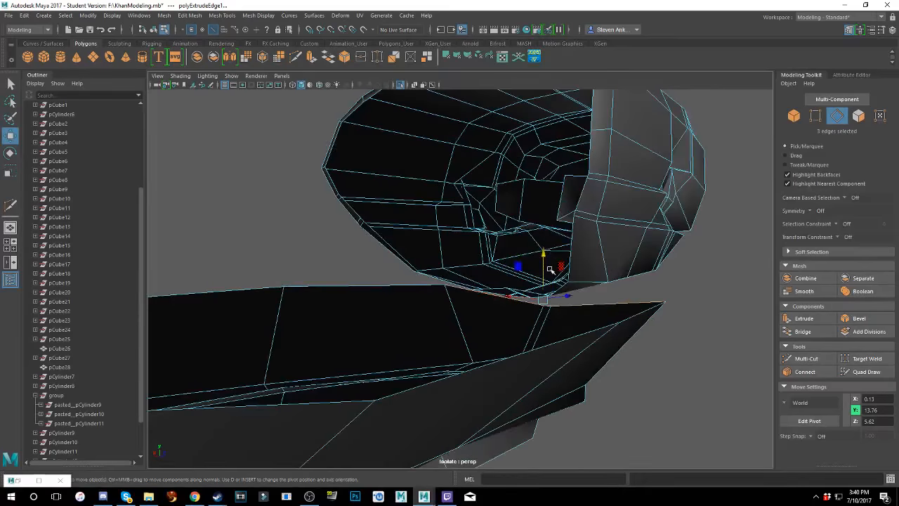
left_click_drag(550, 270, 523, 279, "alt")
middle_click_drag(523, 278, 503, 335, "alt")
scroll(502, 337, "up", 4)
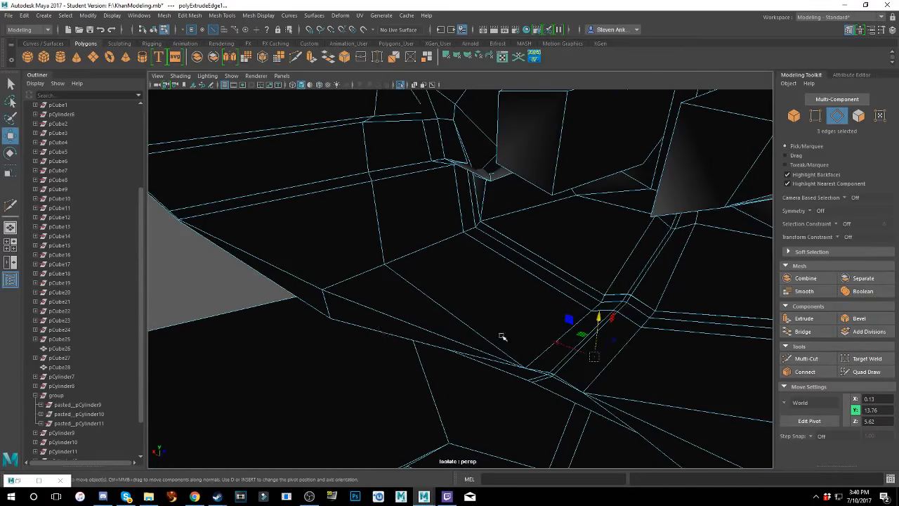
left_click(383, 332)
left_click_drag(393, 330, 457, 331, "alt")
scroll(460, 237, "up", 4)
scroll(443, 204, "down", 5)
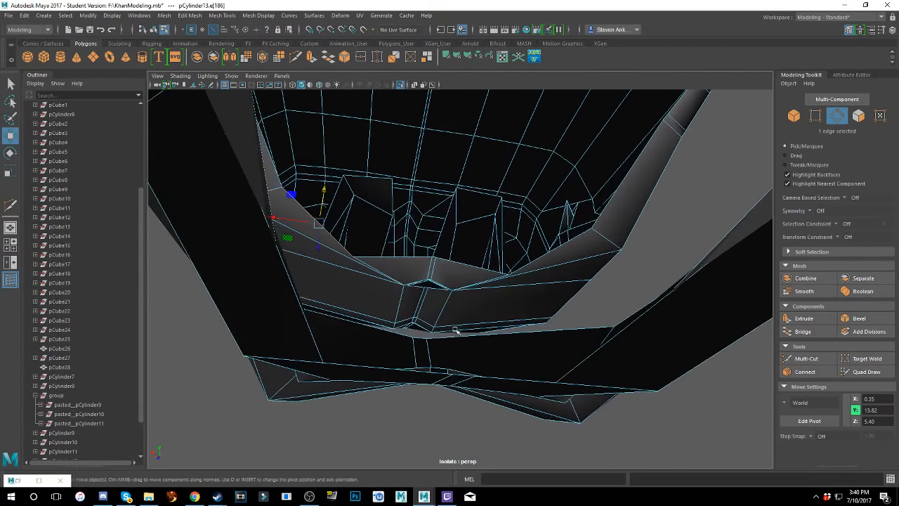
key("ctrl+z")
- Add edges along the muzzle underside's rear rim and beside its central hole to the selection
left_click_drag(424, 294, 561, 265, "alt")
left_click(464, 263, "shift")
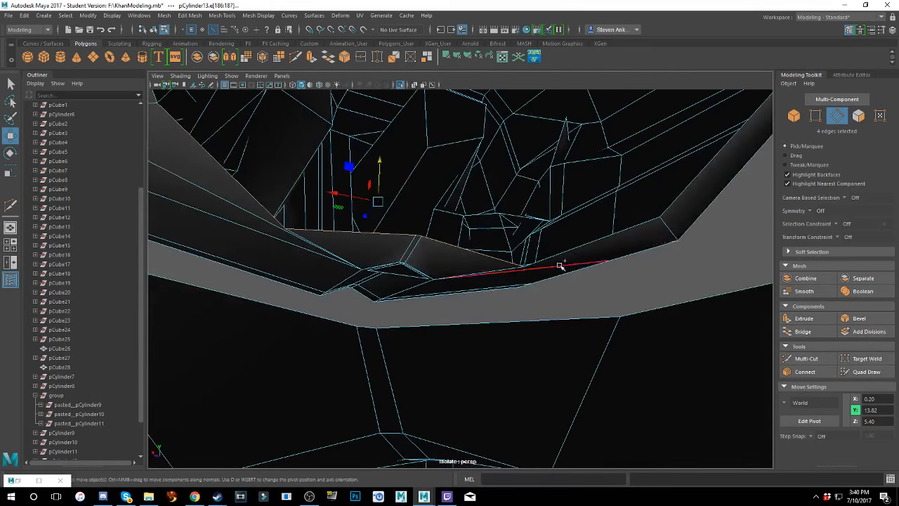
left_click_drag(507, 270, 460, 286, "alt")
scroll(491, 258, "up", 4)
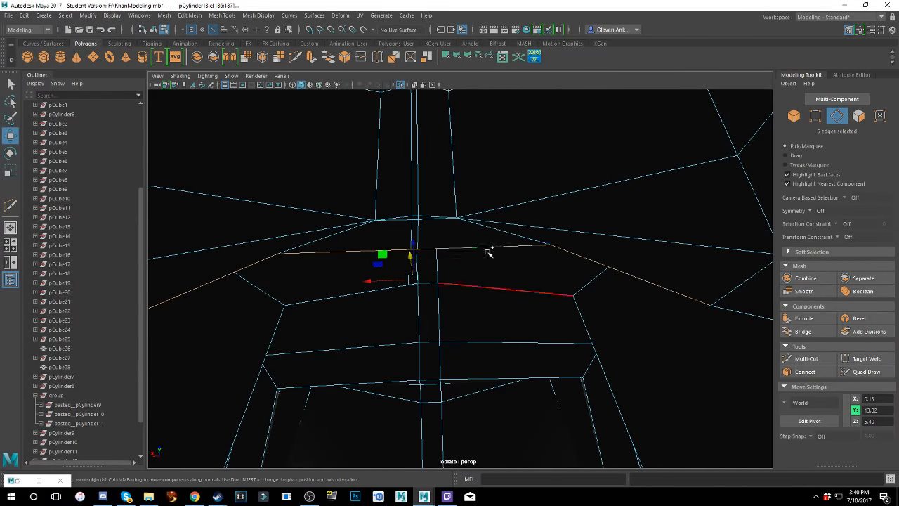
left_click(507, 223, "shift")
left_click(501, 206, "shift")
scroll(423, 224, "up", 4)
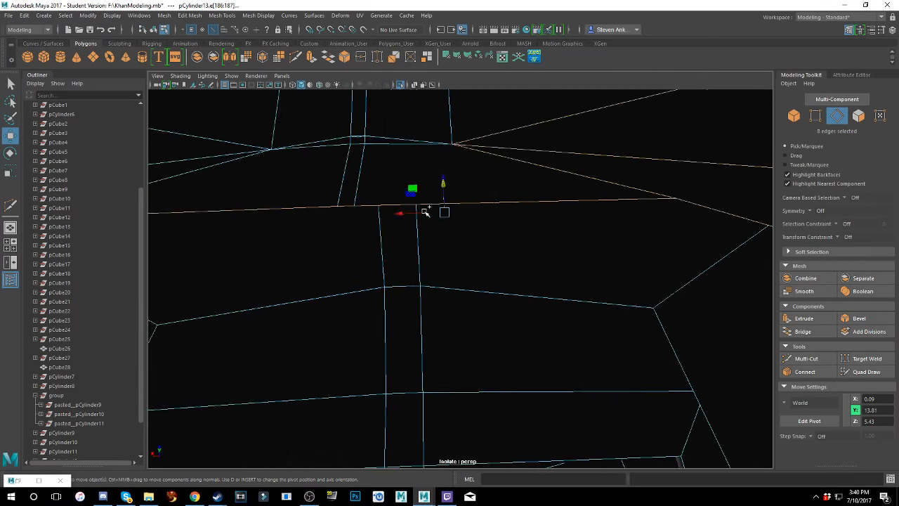
left_click(362, 138, "shift")
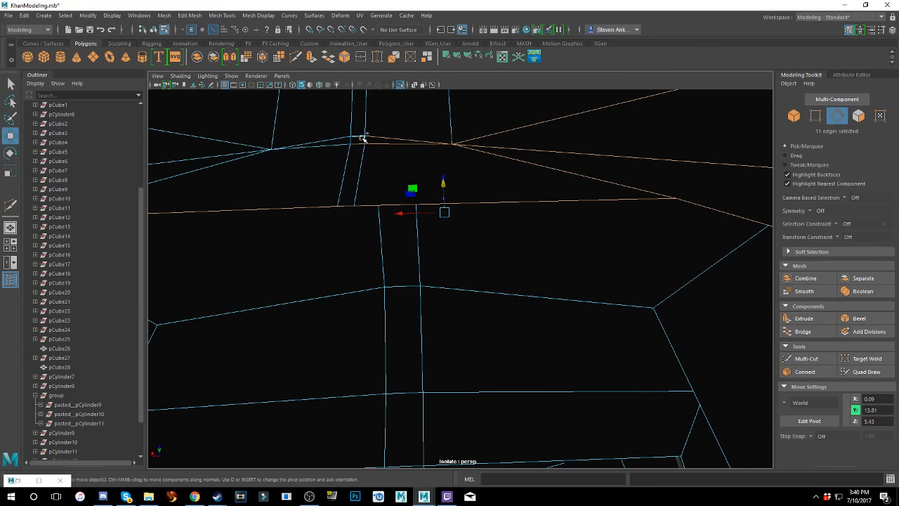
left_click(357, 137, "shift")
middle_click_drag(393, 132, 469, 168, "alt+shift")
left_click_drag(422, 264, 457, 191, "alt")
scroll(441, 256, "down", 2)
scroll(441, 256, "up", 5)
scroll(441, 256, "down", 3)
left_click_drag(449, 256, 461, 262, "alt")
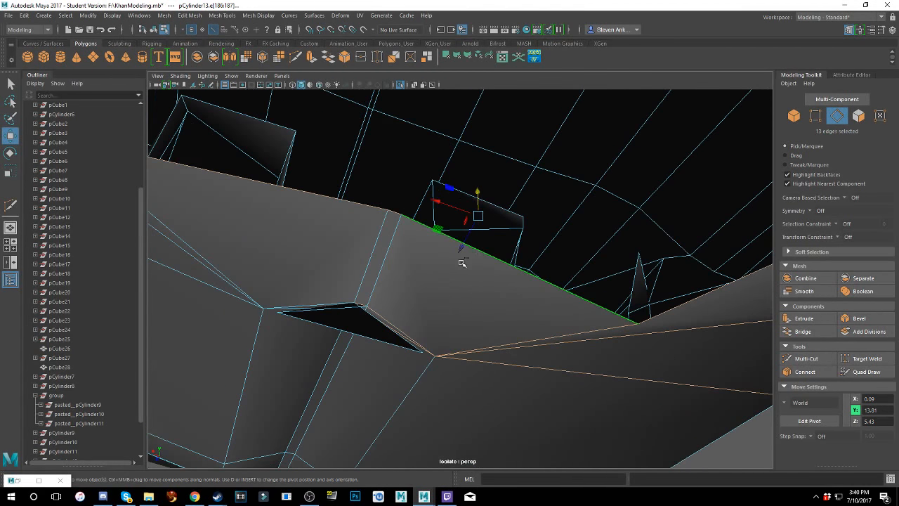
- Select the edge spanning the central hole on the muzzle's underside, raise it and scale it down to the narrow centre strip
left_click(357, 335)
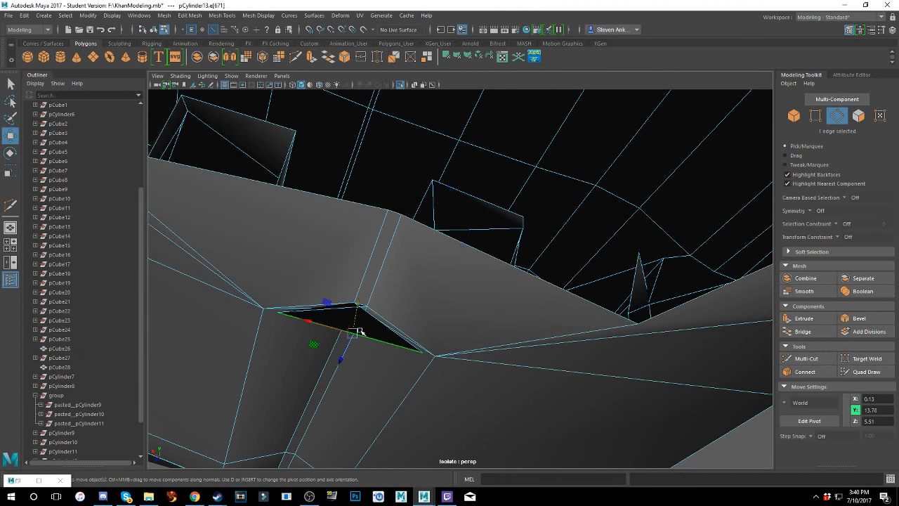
mouse_move(357, 312)
left_mouse_down()
mouse_move(370, 292)
mouse_move(421, 260)
mouse_move(403, 321)
mouse_move(470, 205)
mouse_move(446, 273)
mouse_move(457, 201)
mouse_move(467, 304)
left_mouse_up()
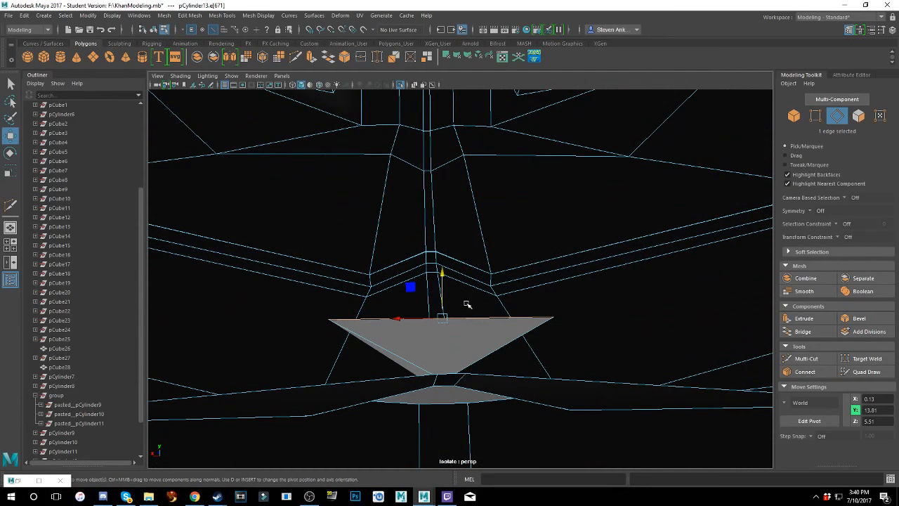
key("r")
left_click_drag(396, 319, 504, 227)
key("w")
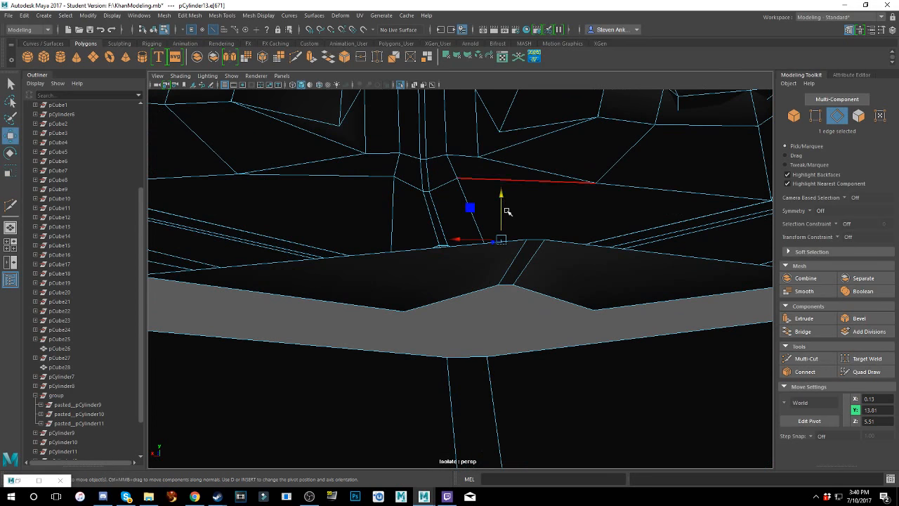
- Move the narrowed edge into the hole's corner at about Y 13.79, Z 5.50, and check it in the smooth mesh preview
mouse_move(505, 264)
left_mouse_down("alt")
mouse_move(519, 263)
mouse_move(519, 206)
mouse_move(510, 310)
mouse_move(517, 297)
mouse_move(502, 307)
left_mouse_up("alt")
right_click_drag(519, 252, 499, 473, "alt")
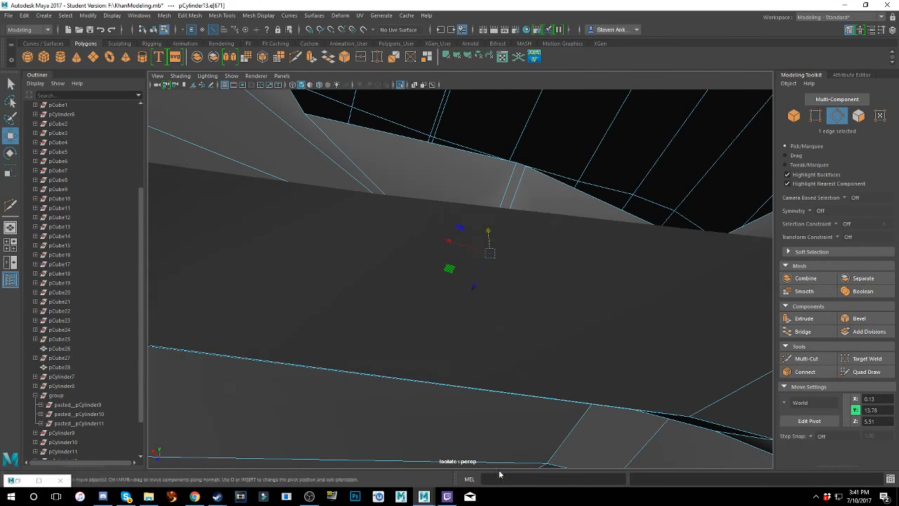
right_click_drag(514, 235, 516, 316, "alt")
middle_click_drag(518, 270, 503, 289, "alt")
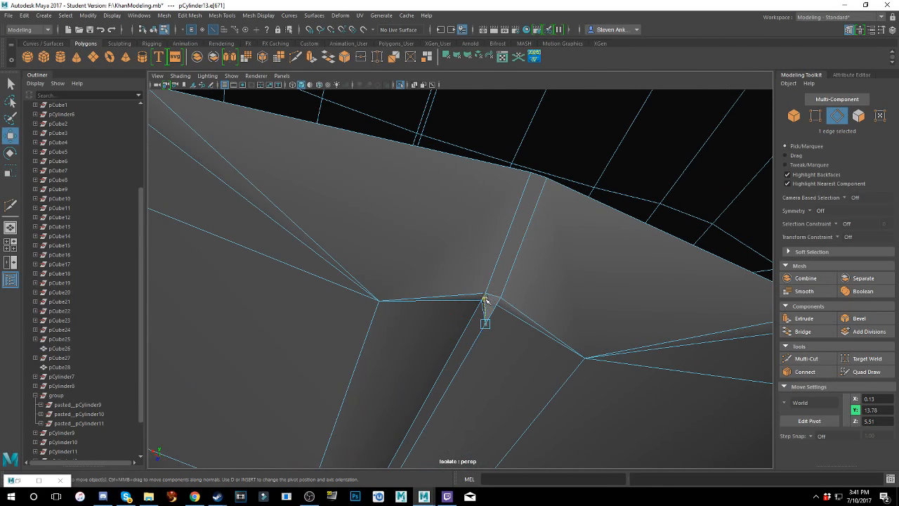
left_click_drag(484, 301, 484, 286)
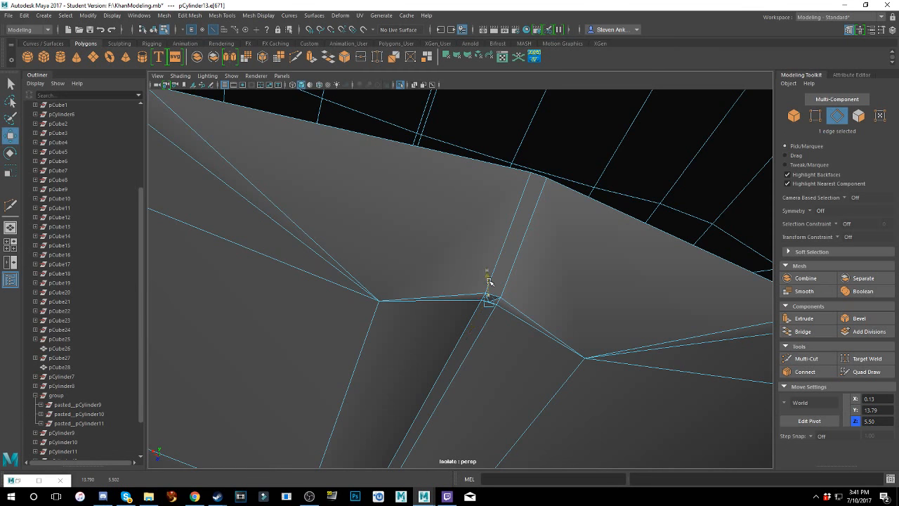
key("3")
scroll(488, 287, "down", 5)
scroll(489, 288, "up", 7)
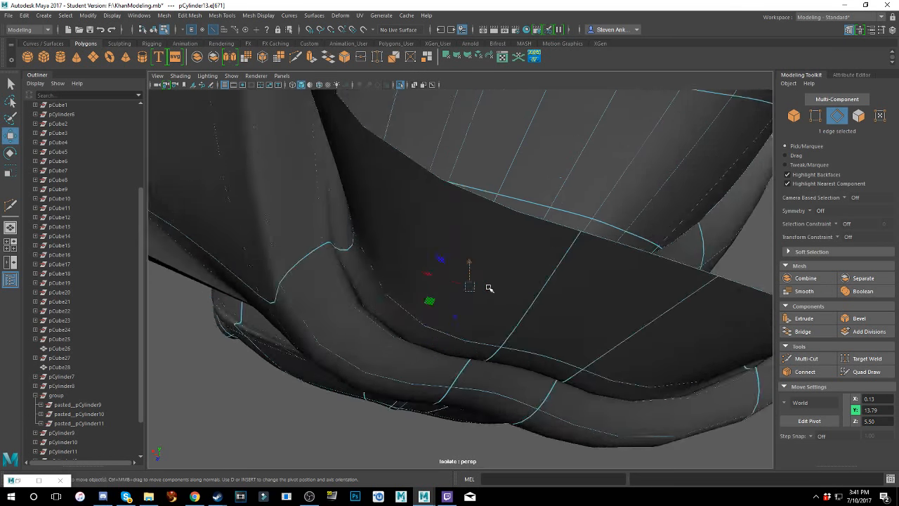
key("1")
scroll(488, 287, "down", 6)
- Select the muzzle underside's rear edge loops without the inner centre-strip edges, and move them forward to about Z 5.56
left_click_drag(488, 287, 478, 322, "alt")
left_click_drag(491, 260, 477, 288, "alt")
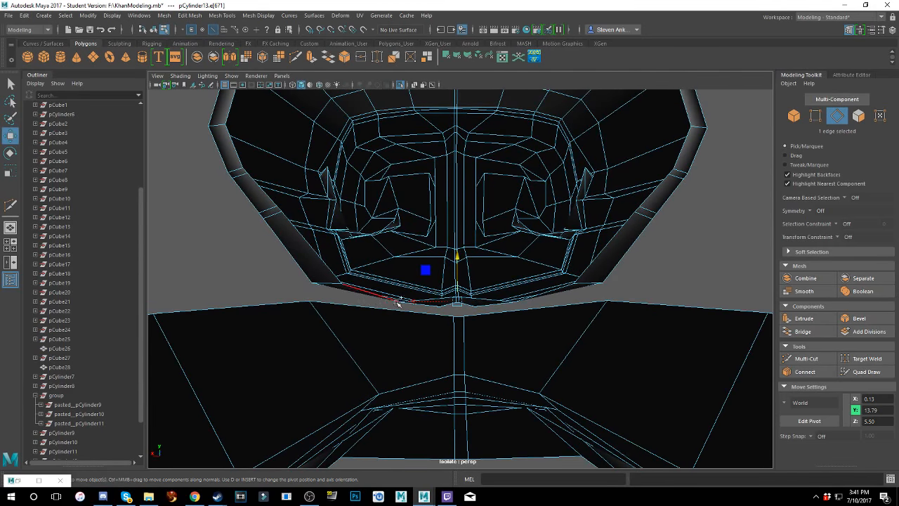
double_click(513, 299)
left_click_drag(456, 270, 481, 309, "alt")
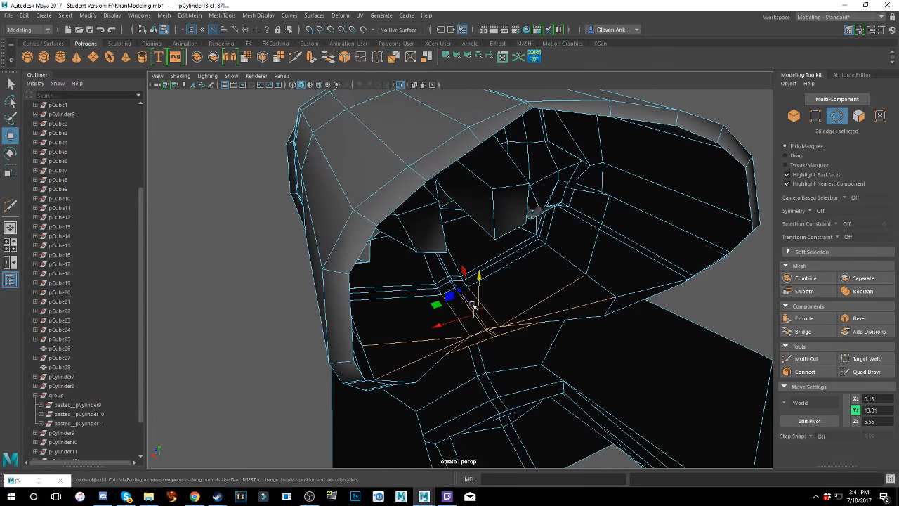
scroll(474, 305, "up", 9)
left_click(470, 364, "ctrl")
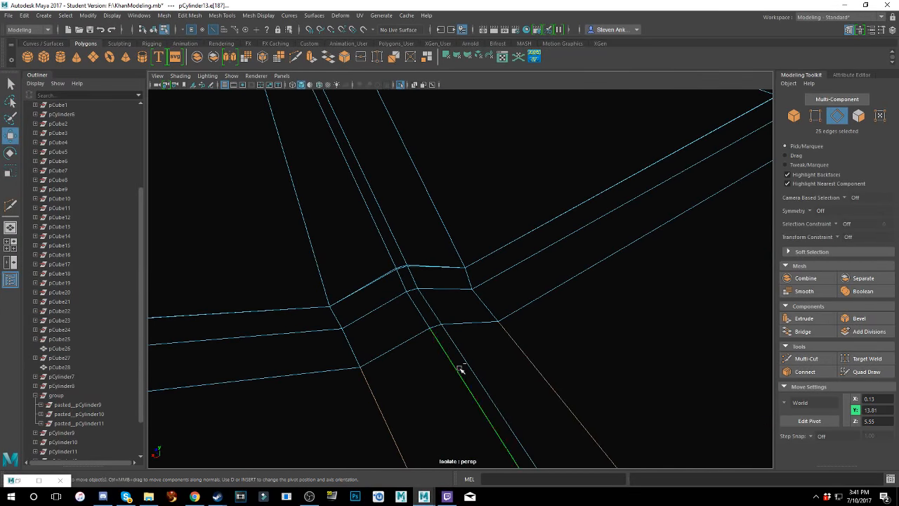
left_click(380, 390, "ctrl")
scroll(422, 372, "down", 5)
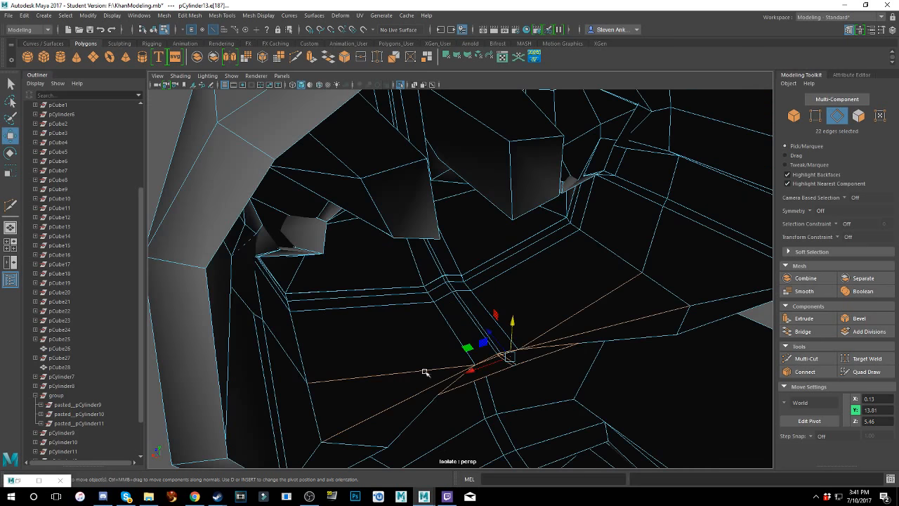
left_click_drag(494, 341, 402, 392)
left_click(622, 337, "shift")
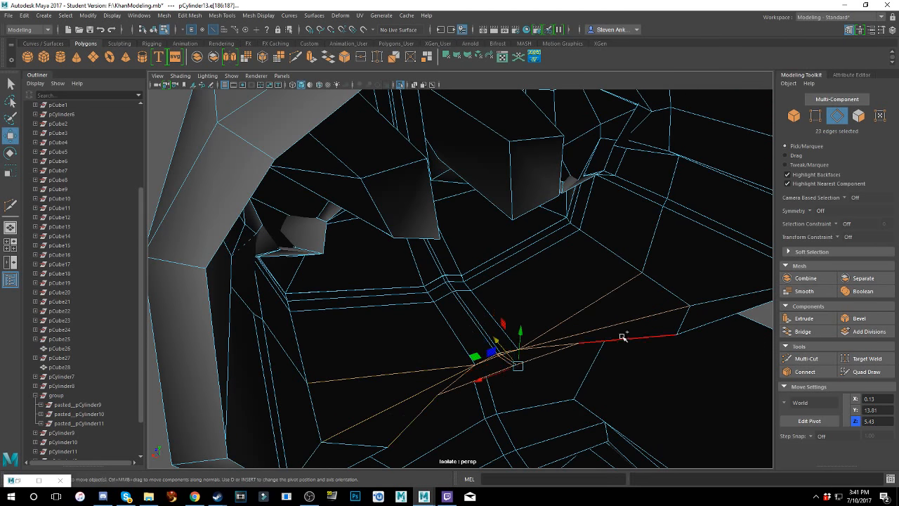
left_click_drag(494, 340, 464, 295)
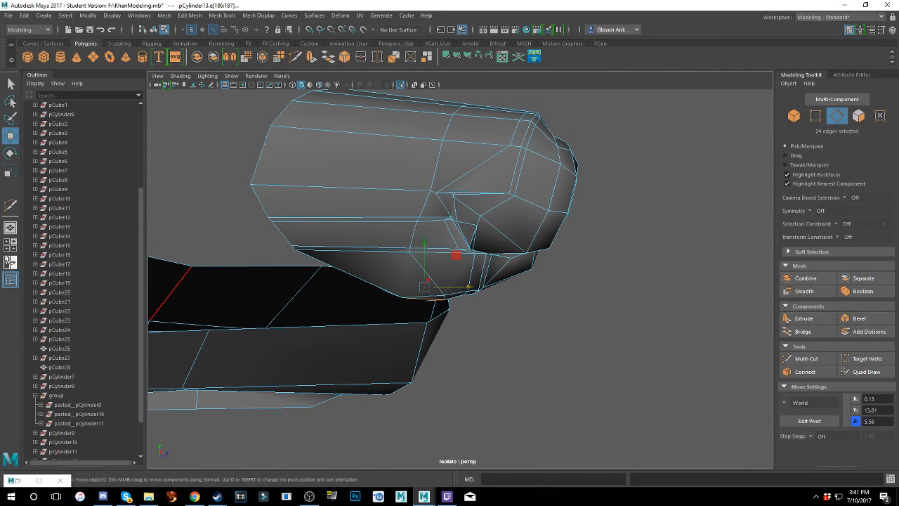
- Switch to the four-view layout, collapse the top view to widen the perspective view, and frame the head in the front and side views
left_click(10, 245)
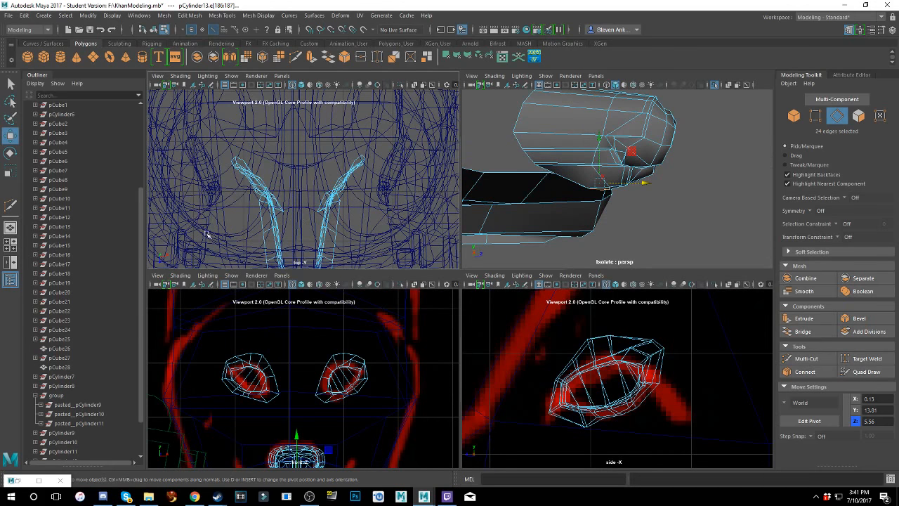
left_click_drag(459, 125, 88, 129)
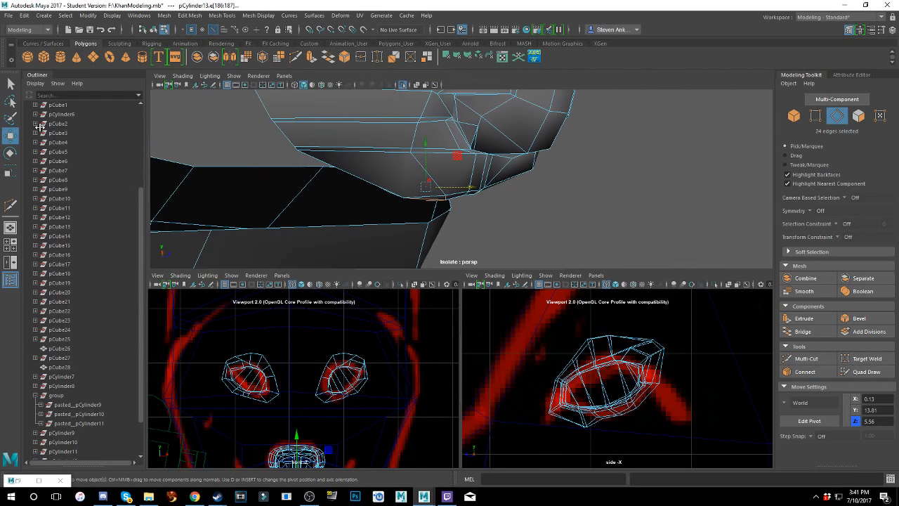
left_click_drag(552, 201, 503, 152, "alt")
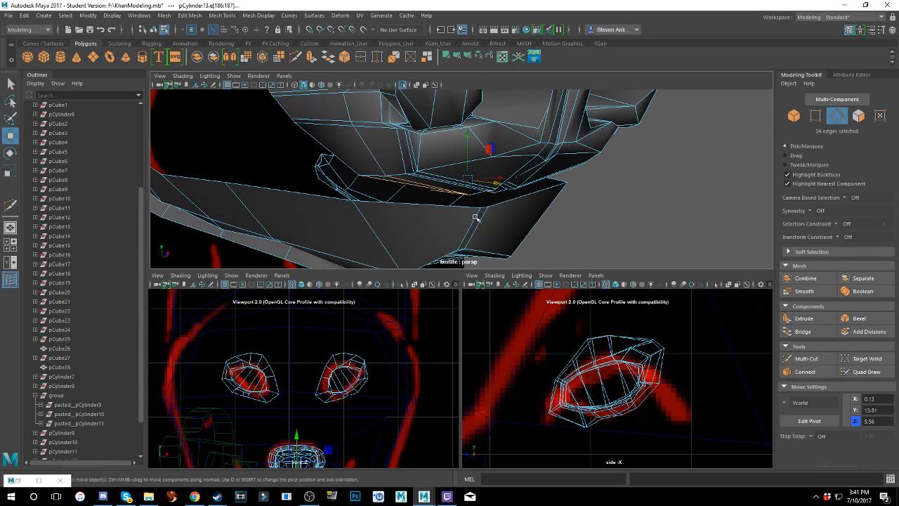
scroll(401, 380, "down", 5)
scroll(577, 400, "down", 8)
middle_click_drag(554, 426, 578, 365, "alt")
scroll(578, 366, "up", 5)
- Extrude the jaw strip's three front top edges and move the new edges towards the muzzle's underside
left_click_drag(549, 218, 521, 219, "alt")
left_click(448, 210)
left_click(526, 210, "shift")
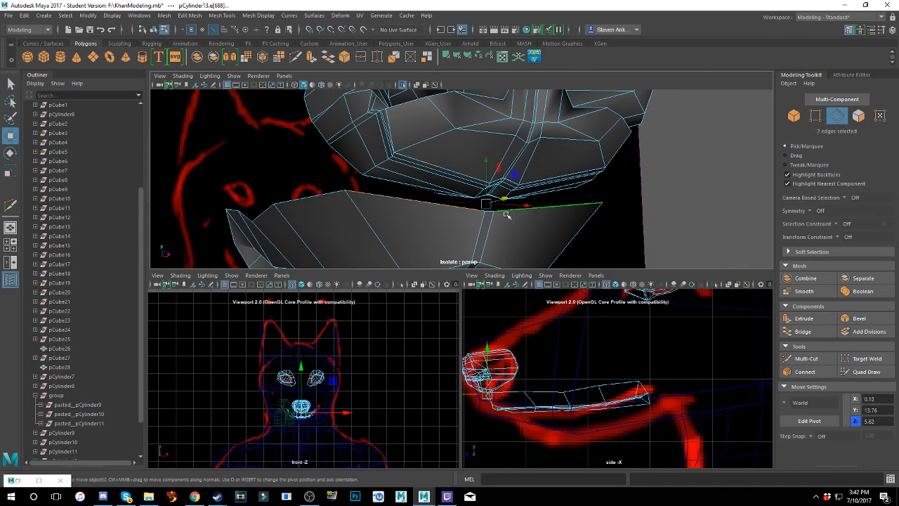
left_click_drag(488, 216, 483, 241, "alt")
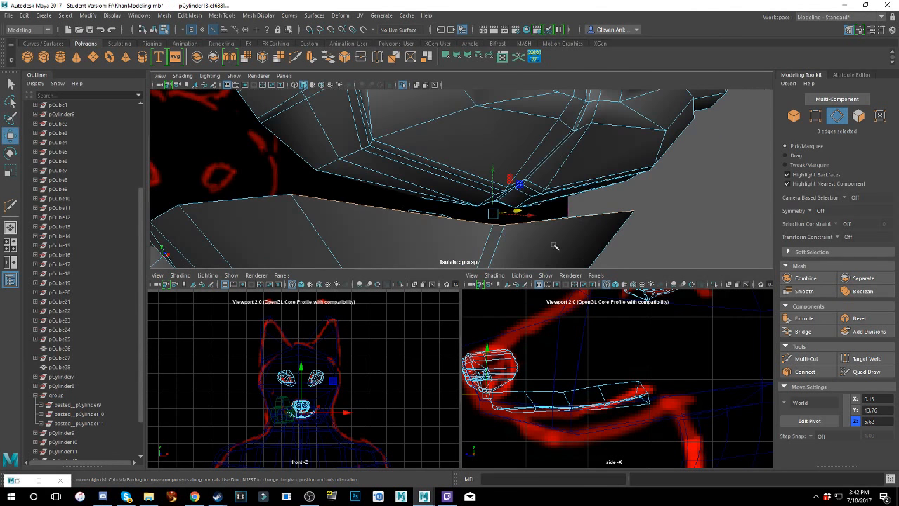
left_click(800, 318)
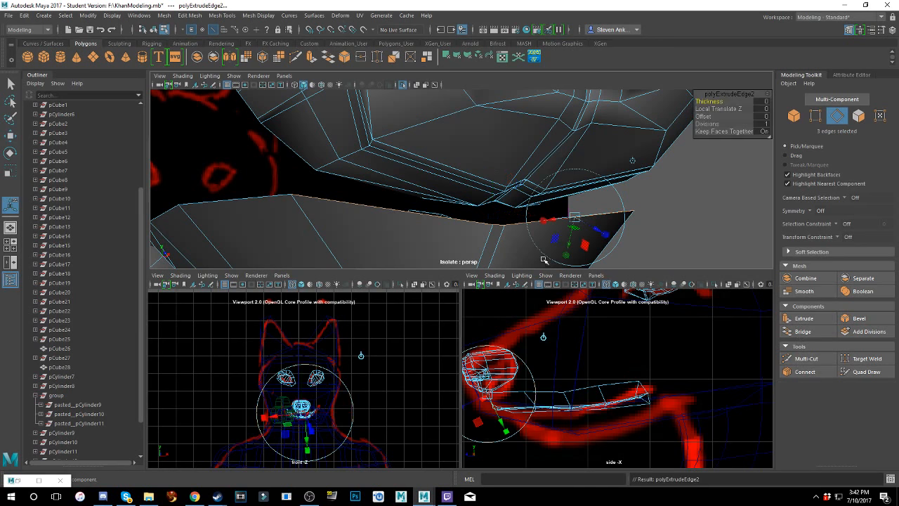
mouse_move(581, 241)
left_mouse_down()
mouse_move(569, 255)
mouse_move(573, 243)
left_mouse_up()
left_click(464, 227)
left_click_drag(510, 255, 484, 253, "alt")
key("ctrl+z")
left_click_drag(566, 245, 552, 227, "alt")
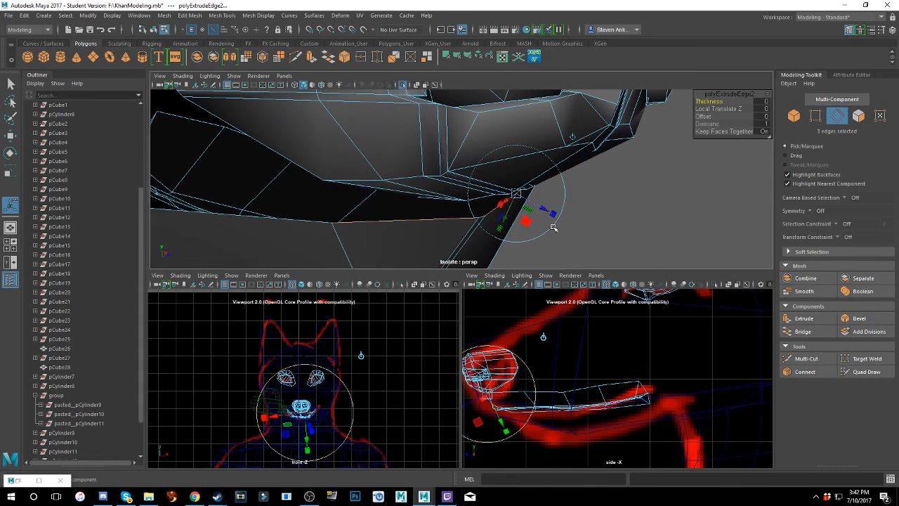
key("w")
left_click_drag(478, 186, 367, 207)
- Select the jaw strip's two side top edges together with the four facing border edges of the muzzle's underside
left_click(358, 198)
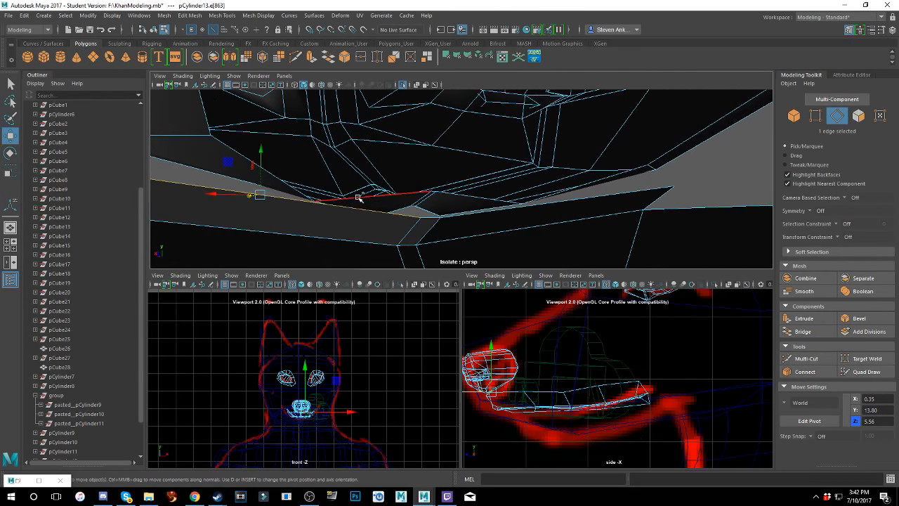
left_click(511, 214, "shift")
left_click(474, 199, "shift")
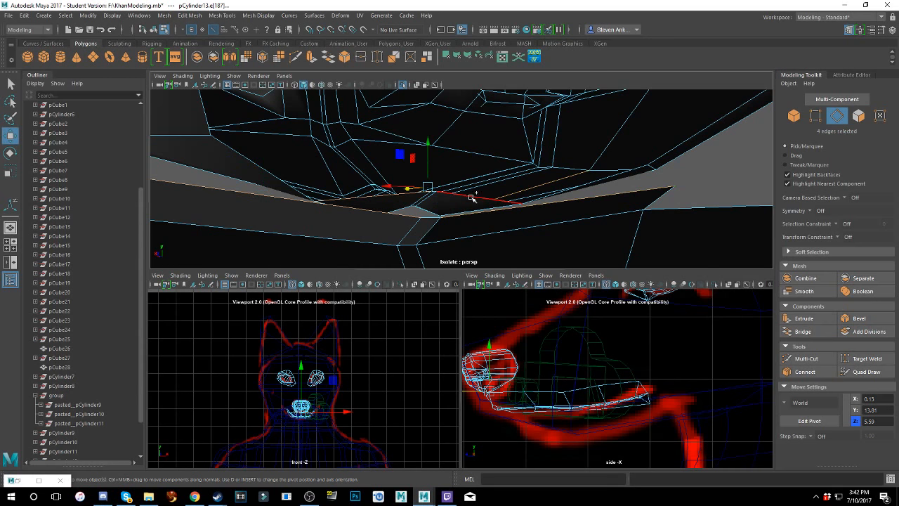
left_click_drag(484, 213, 453, 214, "alt")
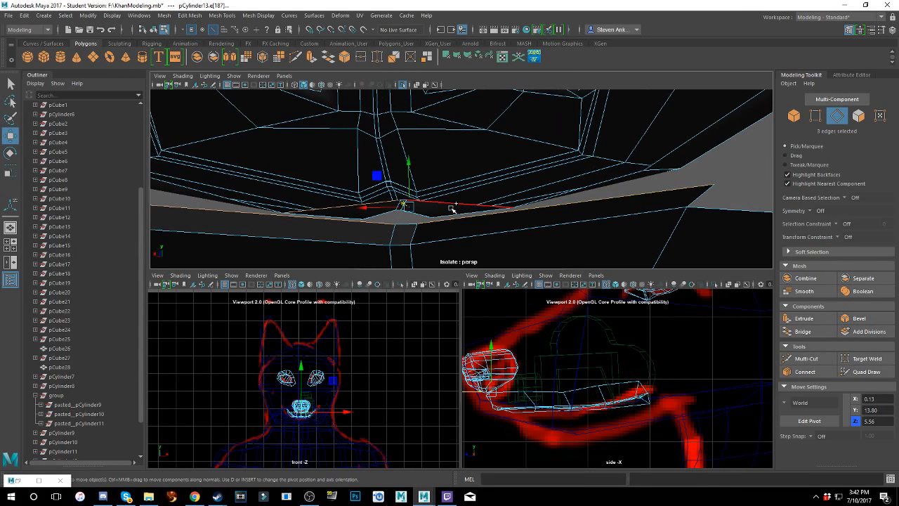
left_click(522, 199, "shift")
left_click_drag(522, 199, 547, 191, "alt")
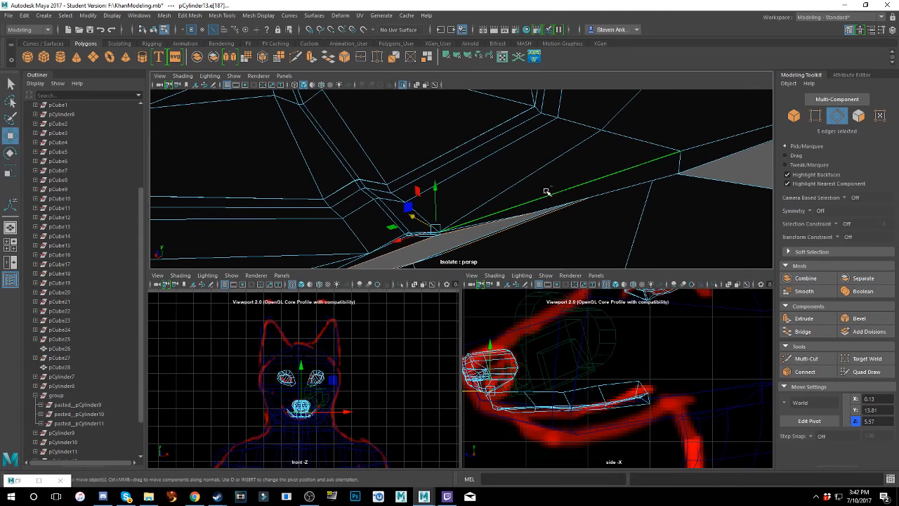
left_click(551, 195, "ctrl")
left_click(569, 202, "shift")
left_click_drag(559, 223, 503, 206, "alt")
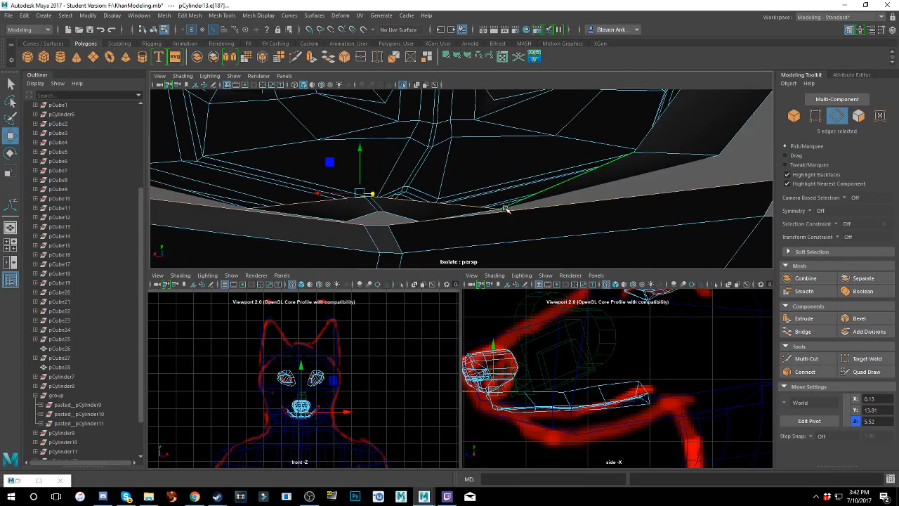
left_click(226, 202, "shift")
left_click_drag(226, 202, 409, 232, "alt")
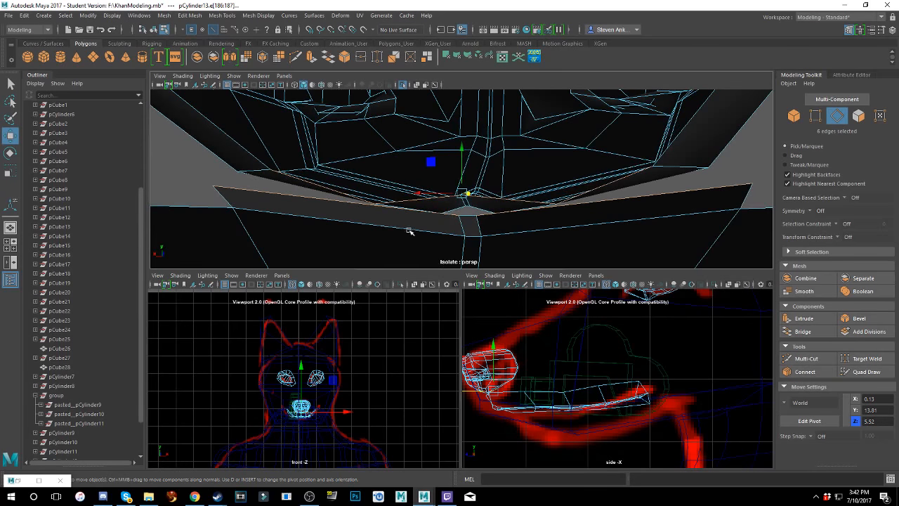
- Split the jaw strip's two side top edges with Multi-Cut by adding one point on each, then end the cut
left_click(805, 358)
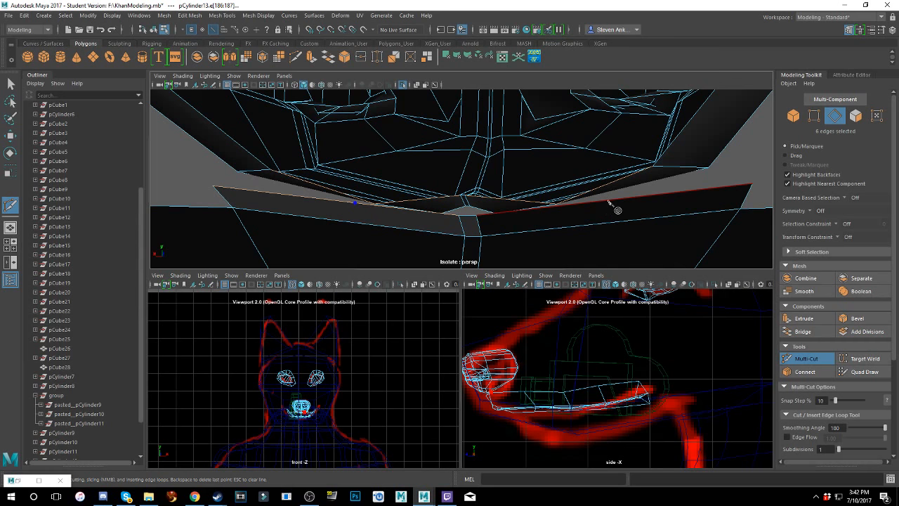
right_click_drag(609, 202, 640, 220, "alt")
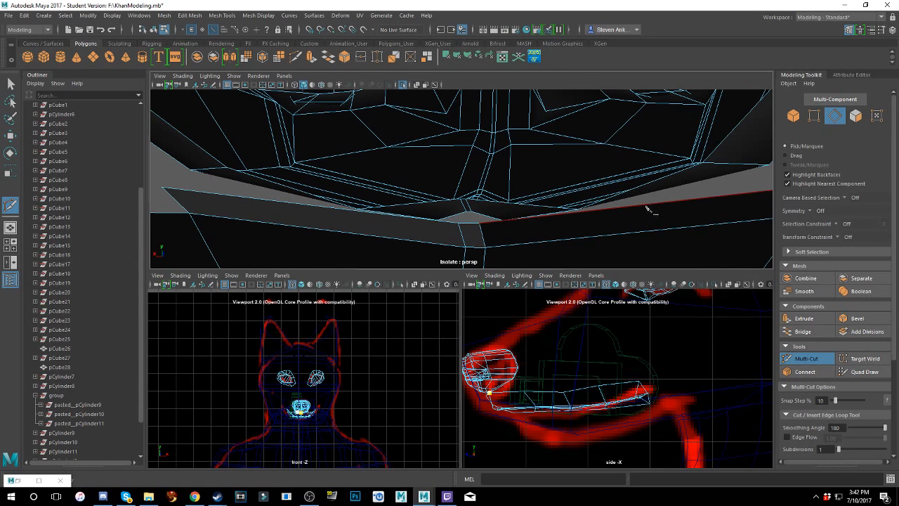
right_click(601, 218)
left_click(604, 203)
left_click(610, 215)
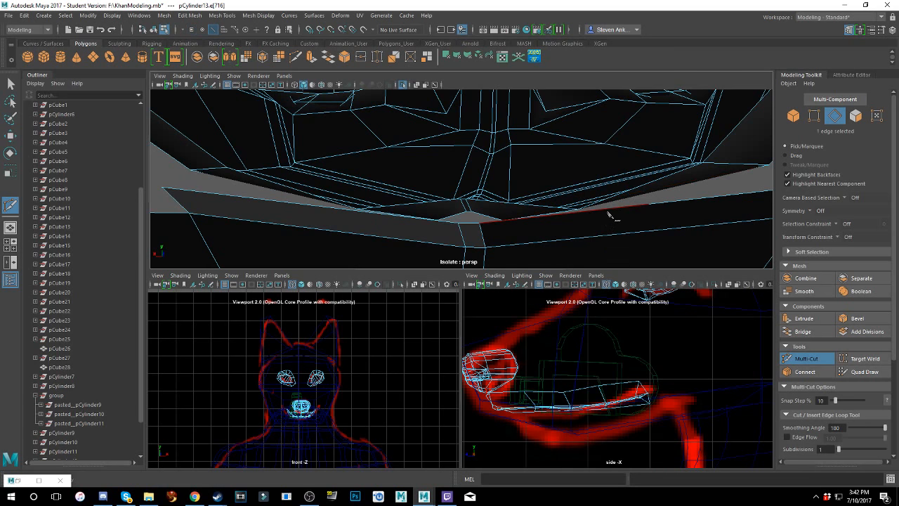
- Select the four split top edges of the jaw strip and the four facing border edges of the muzzle's underside
key("w")
left_click(678, 201, "shift")
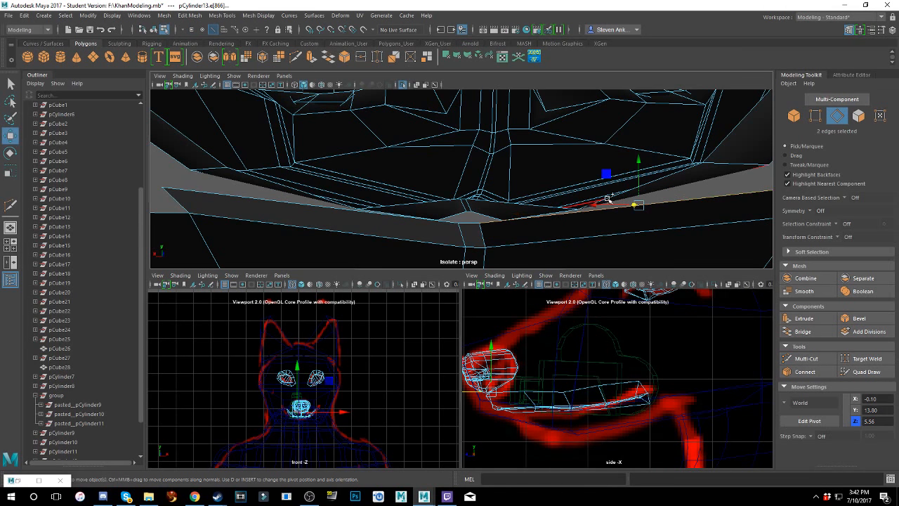
left_click(547, 209, "shift")
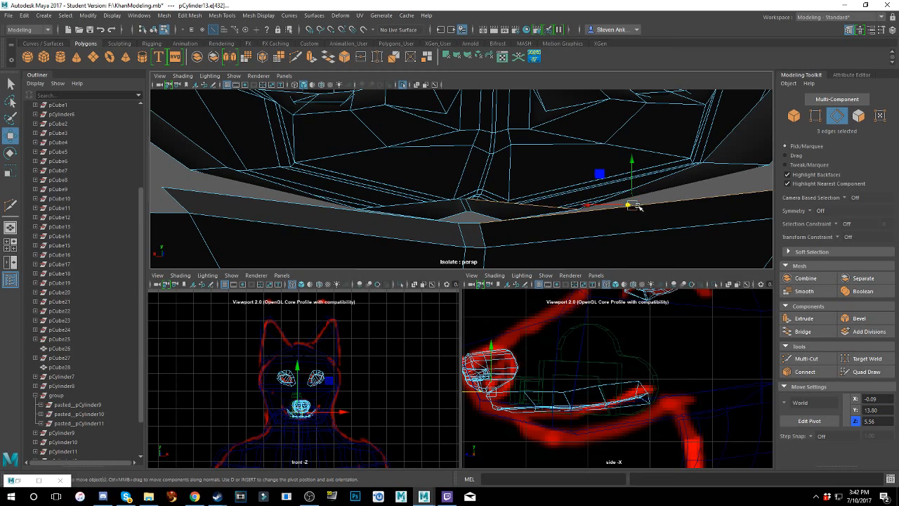
left_click(386, 208, "shift")
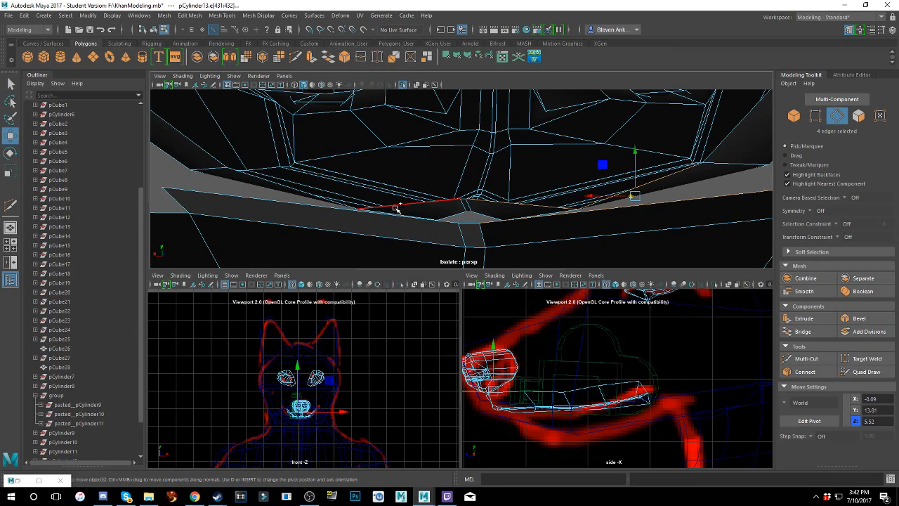
left_click(396, 208, "shift")
left_click_drag(401, 235, 439, 179, "alt")
left_click(408, 226, "shift")
left_click(316, 212, "shift")
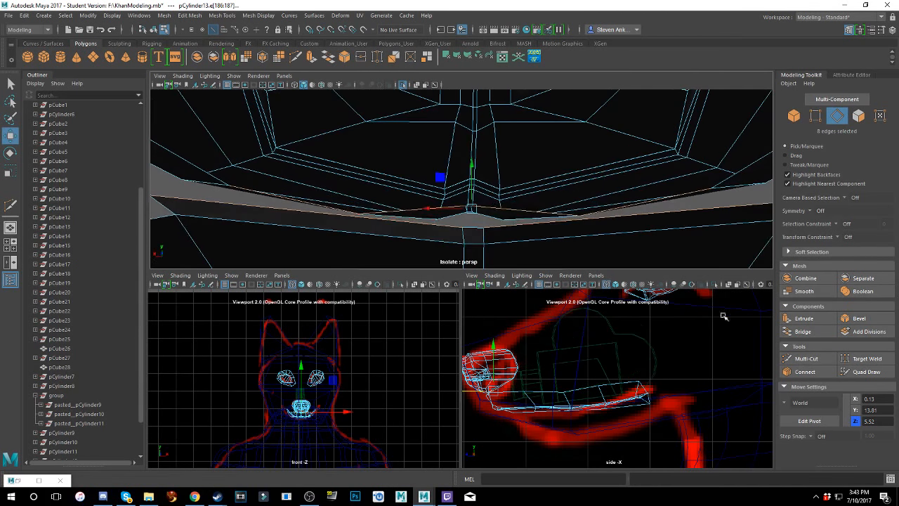
- Add the centre edges of the muzzle and jaw strip to the selection and try to bridge all selected edges at once
scroll(501, 222, "up", 3)
left_click_drag(485, 238, 496, 223, "alt")
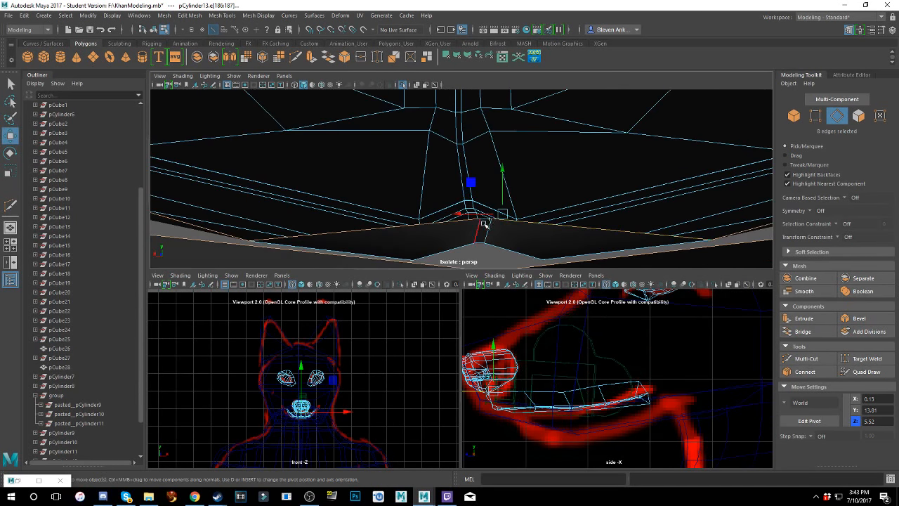
left_click_drag(500, 256, 490, 230, "alt")
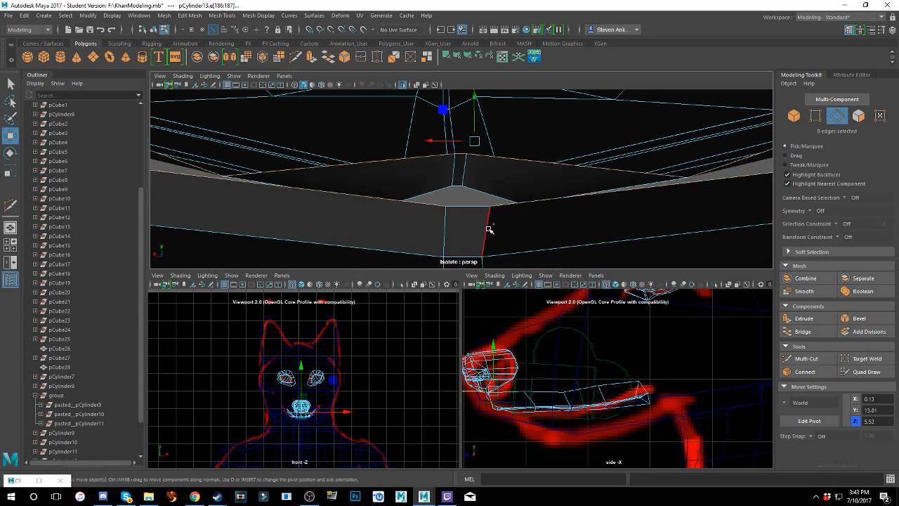
left_click(466, 210, "shift")
scroll(460, 209, "down", 3)
left_click_drag(469, 183, 471, 199, "alt")
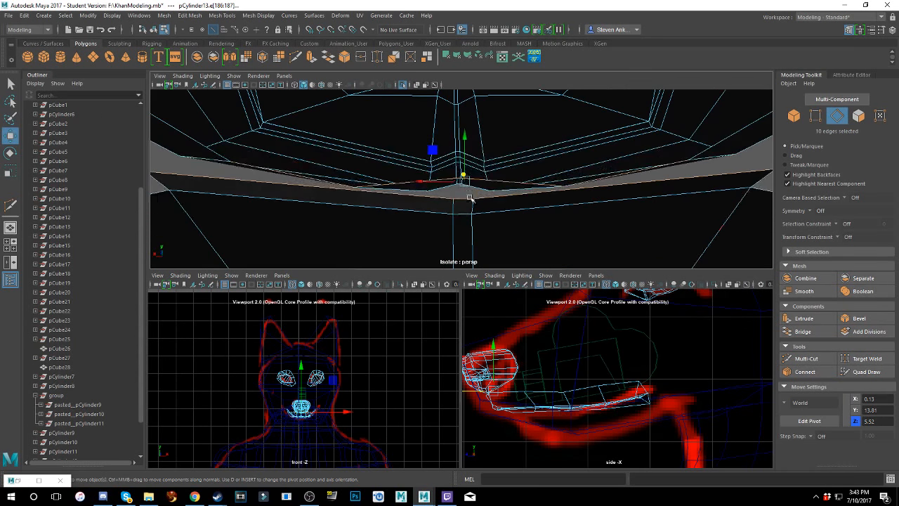
left_click(803, 331)
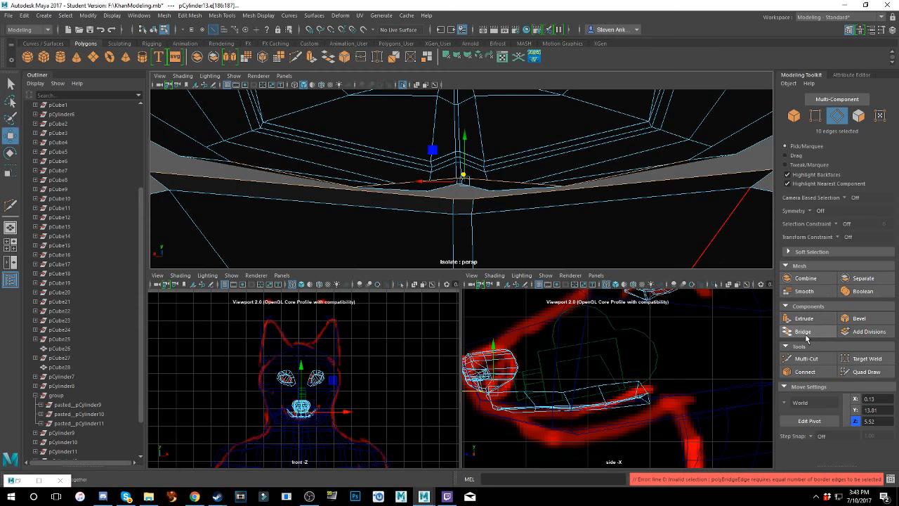
left_click_drag(534, 221, 535, 201, "alt")
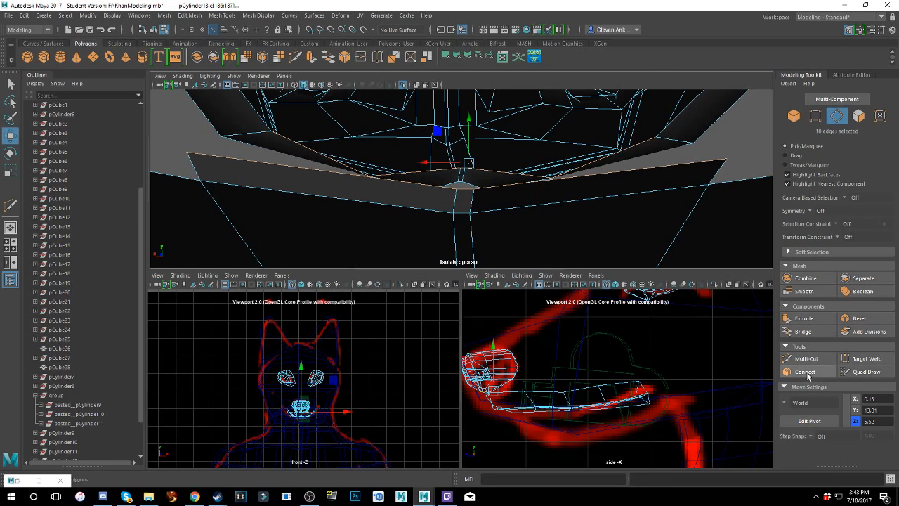
left_click(806, 335)
- Bridge the jaw strip's outer and inner top edges on the negative X side with the facing muzzle border edges, one pair at a time
left_click(612, 184)
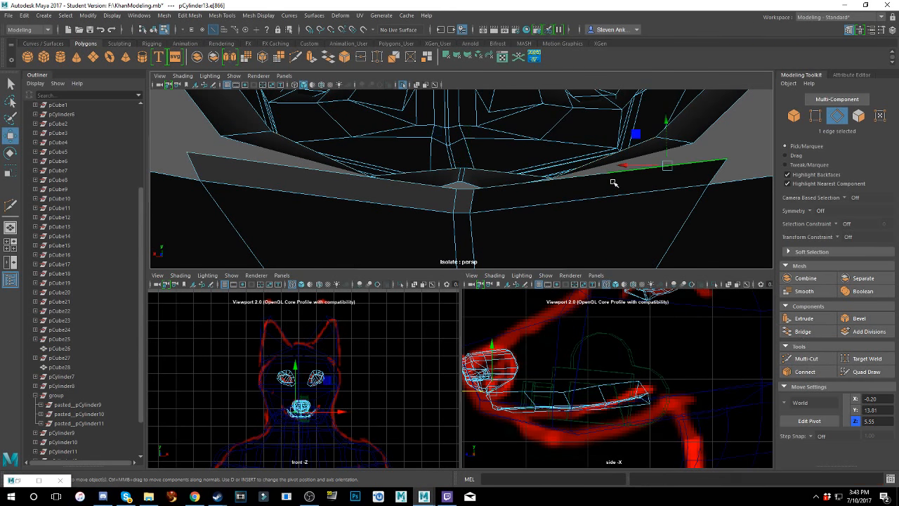
left_click(601, 160, "shift")
left_click_drag(601, 160, 618, 203, "alt")
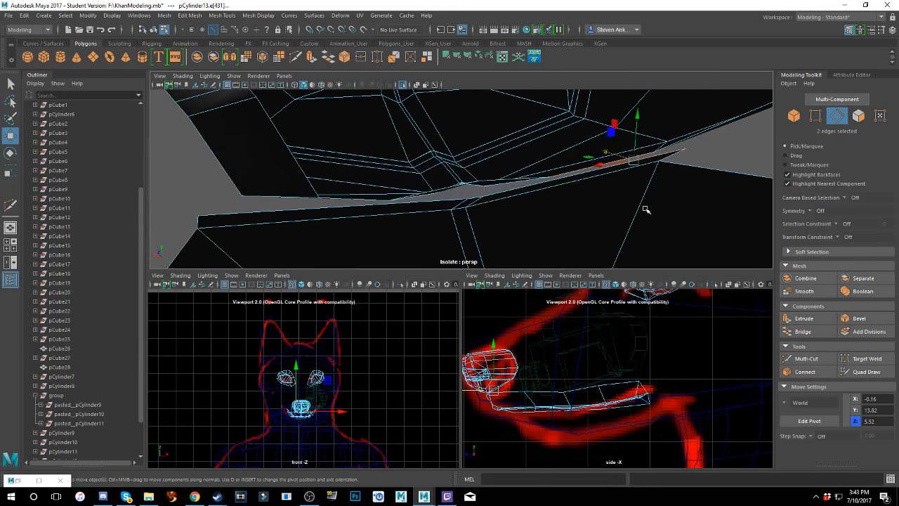
left_click(804, 318)
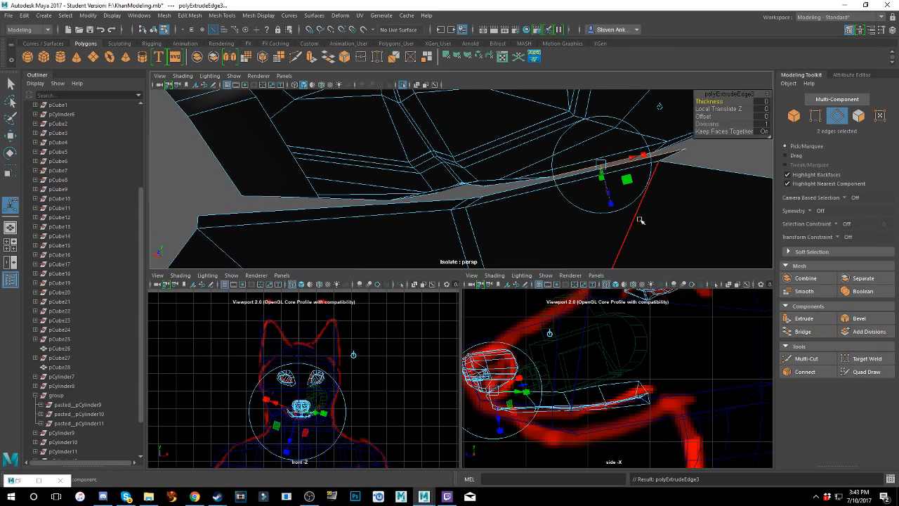
left_click_drag(608, 225, 552, 214, "alt")
key("ctrl+z")
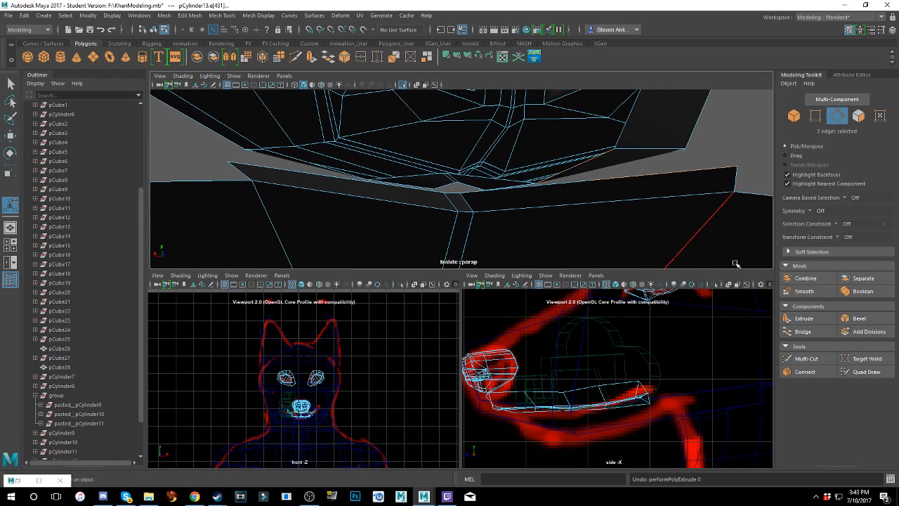
left_click(802, 332)
left_click_drag(481, 195, 505, 184, "alt")
left_click(571, 181)
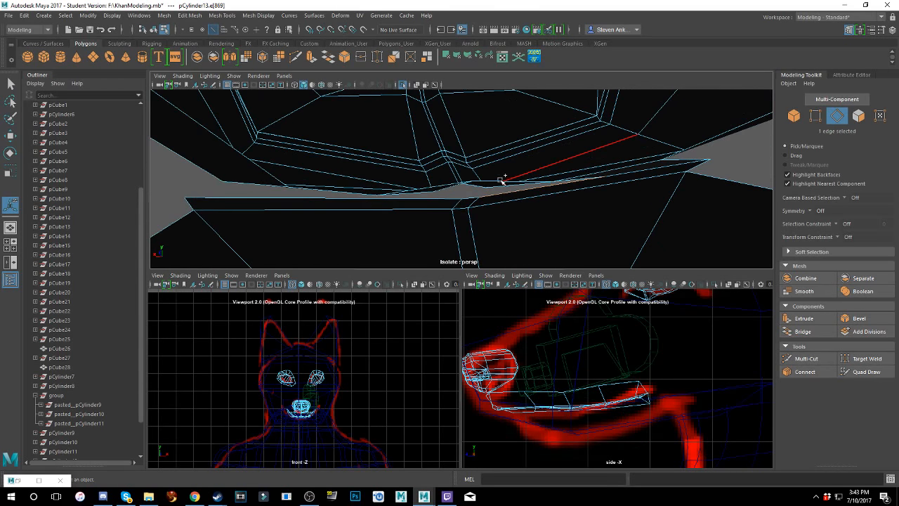
left_click(802, 331)
- Bridge the jaw strip's centre top edge with the centre border edge of the muzzle's underside
left_click_drag(505, 191, 485, 157, "alt")
left_click(474, 174)
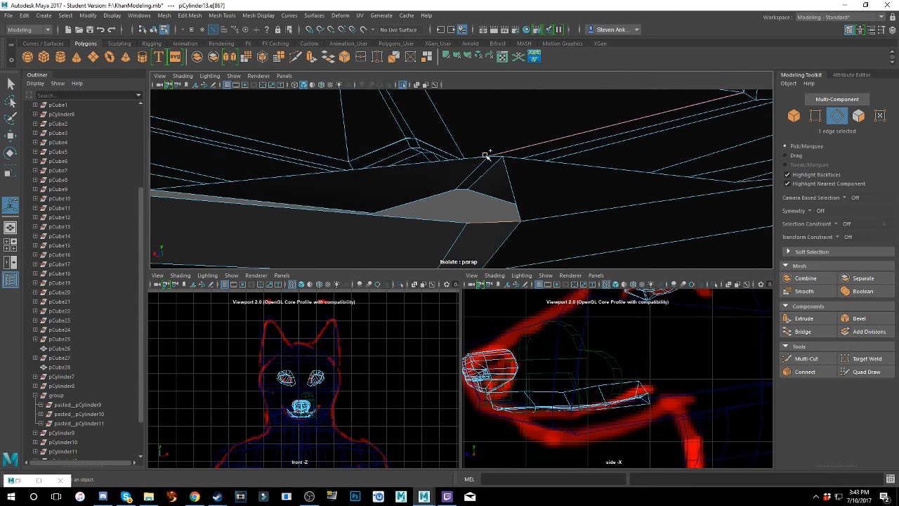
left_click_drag(620, 259, 630, 257, "alt")
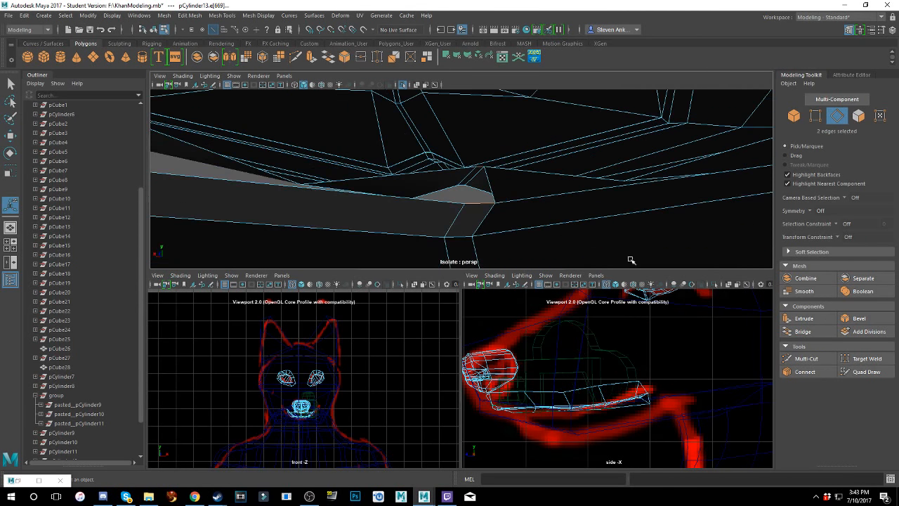
left_click(803, 332)
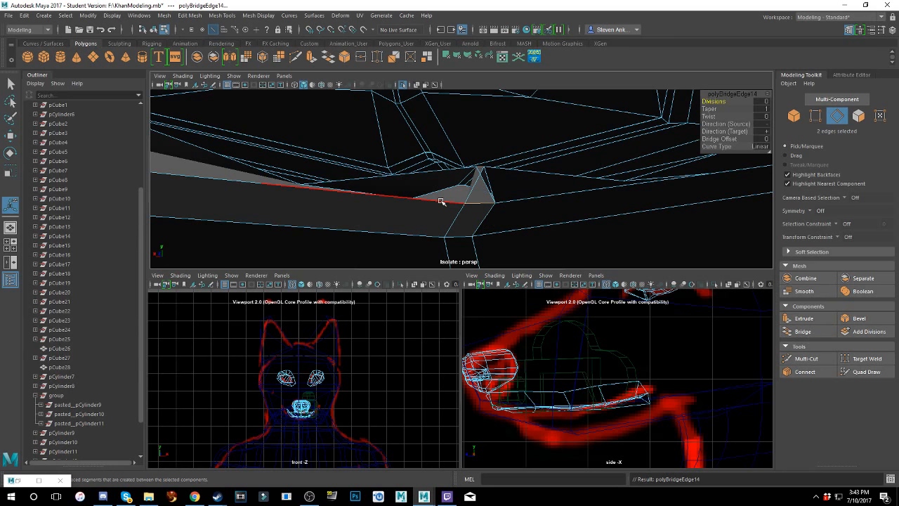
key("ctrl+z")
left_click_drag(506, 190, 423, 246, "alt")
left_click(803, 332)
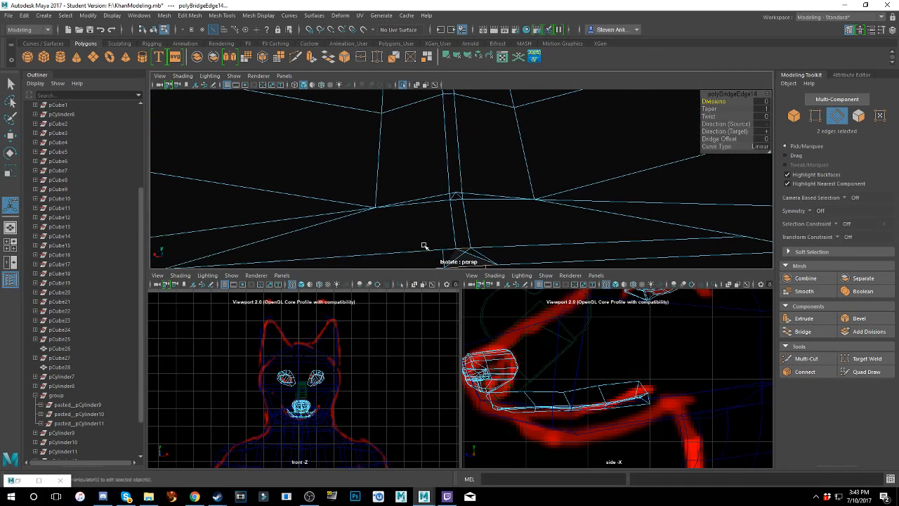
- Bridge the jaw strip's inner and outer top edges on the positive X side with the facing muzzle border edges, one pair at a time
scroll(480, 158, "up", 4)
scroll(438, 164, "down", 3)
left_click_drag(494, 216, 484, 138, "alt")
left_click(460, 132)
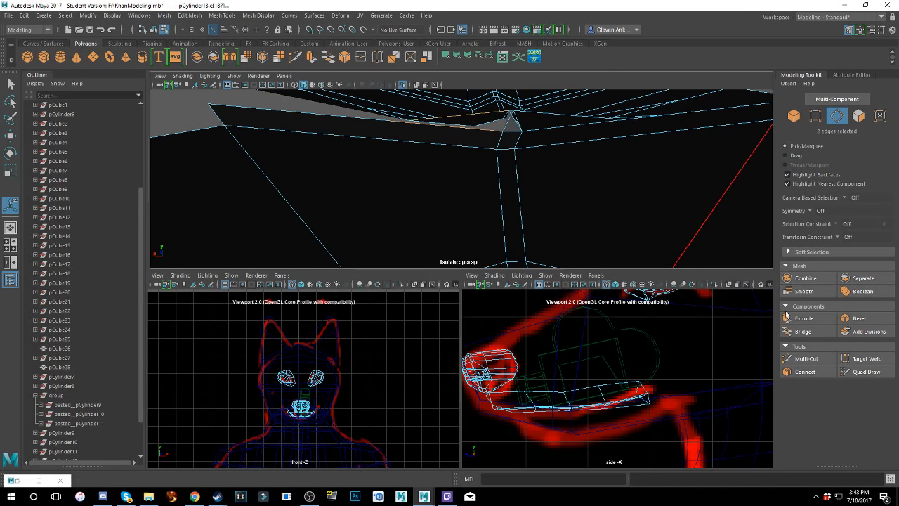
left_click(803, 330)
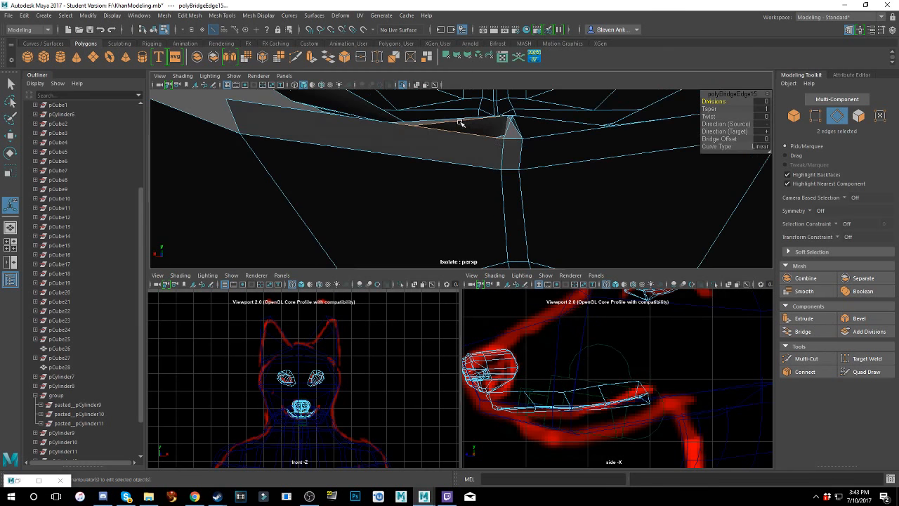
left_click_drag(459, 123, 427, 201, "alt")
left_click(426, 189)
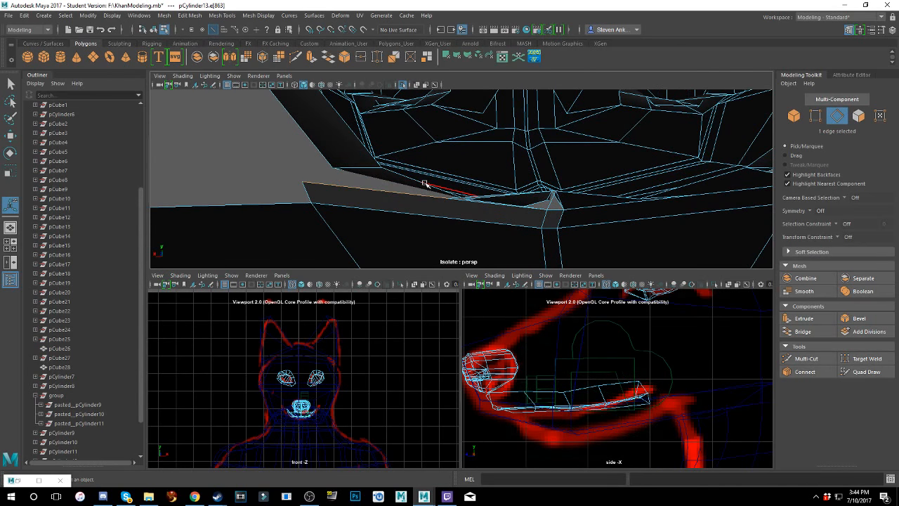
left_click(803, 330)
left_click_drag(412, 201, 469, 201, "alt")
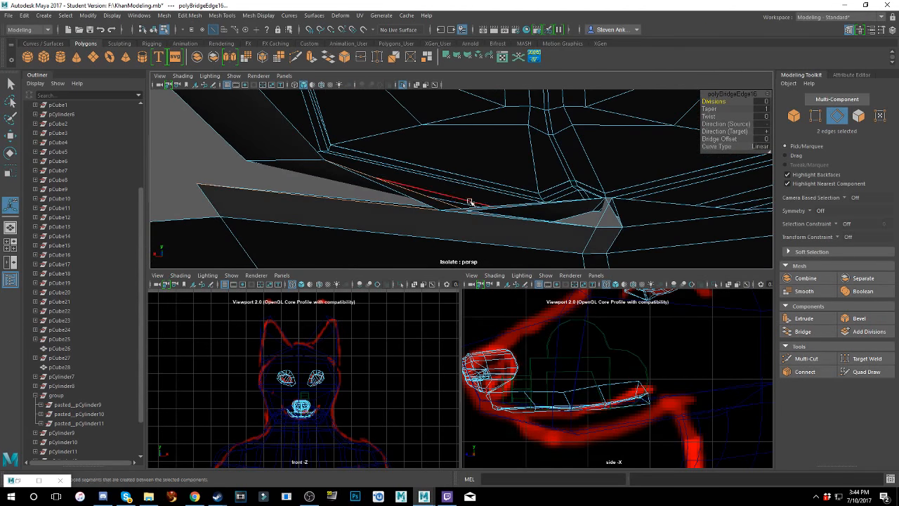
key("r")
left_click_drag(293, 188, 313, 188)
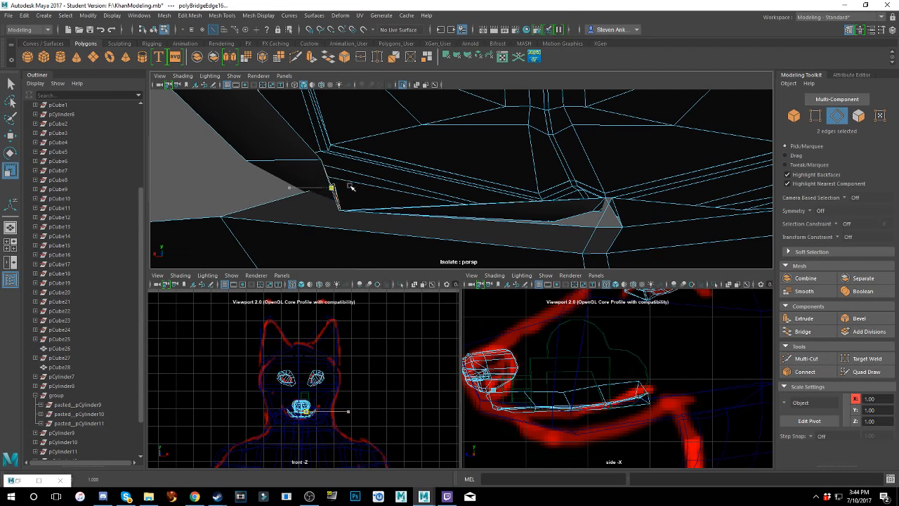
key("ctrl+z")
left_click_drag(478, 218, 487, 202, "alt")
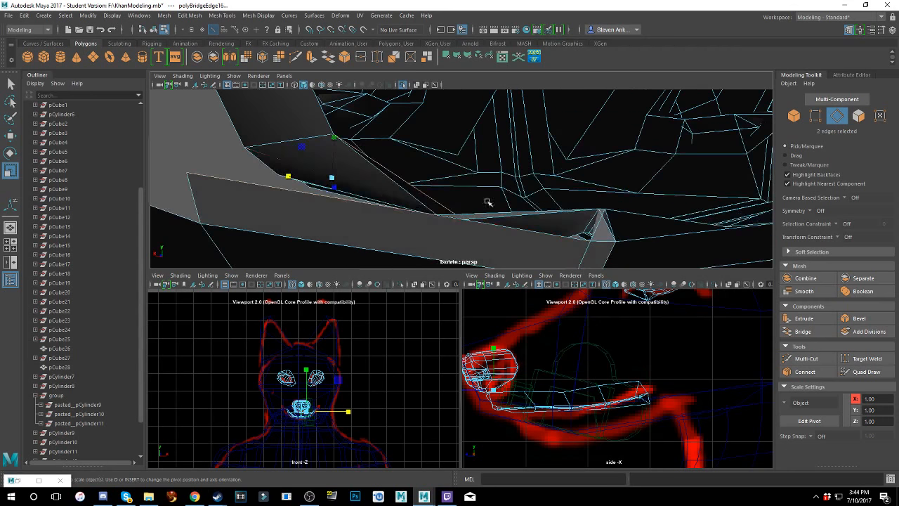
- Undo the bridges on the positive X side and at the centre, and show the head in smooth mesh preview
scroll(348, 202, "down", 3)
key("ctrl+z")
key("ctrl+z")
key("ctrl+z")
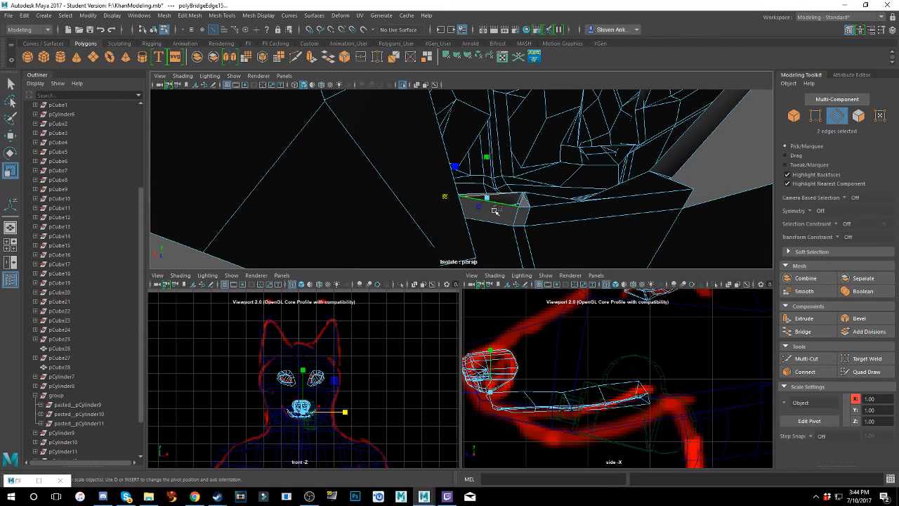
left_click_drag(499, 210, 450, 207, "alt")
key("ctrl+z")
key("ctrl+z")
key("3")
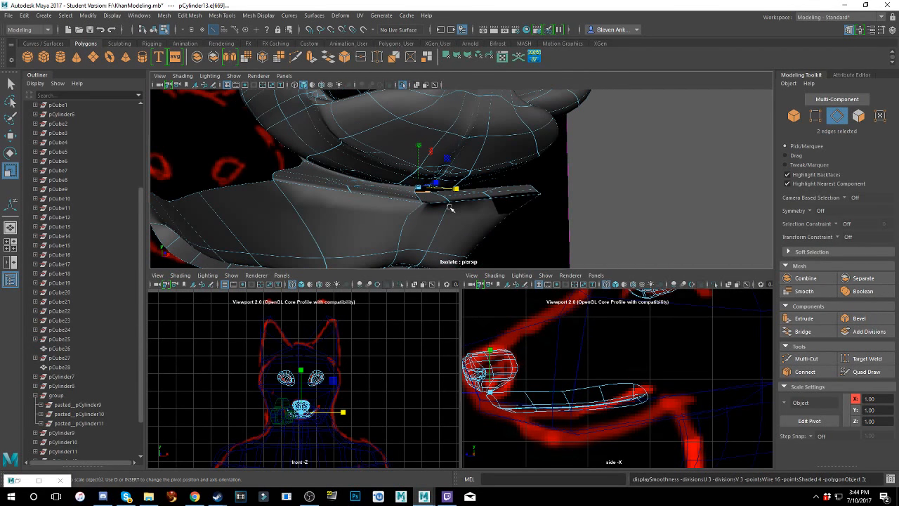
- Undo the remaining bridges between the lower jaw strip and the muzzle's underside
left_click_drag(449, 208, 446, 189, "alt")
key("ctrl+z")
key("ctrl+z")
key("ctrl+z")
key("ctrl+z")
key("ctrl+z")
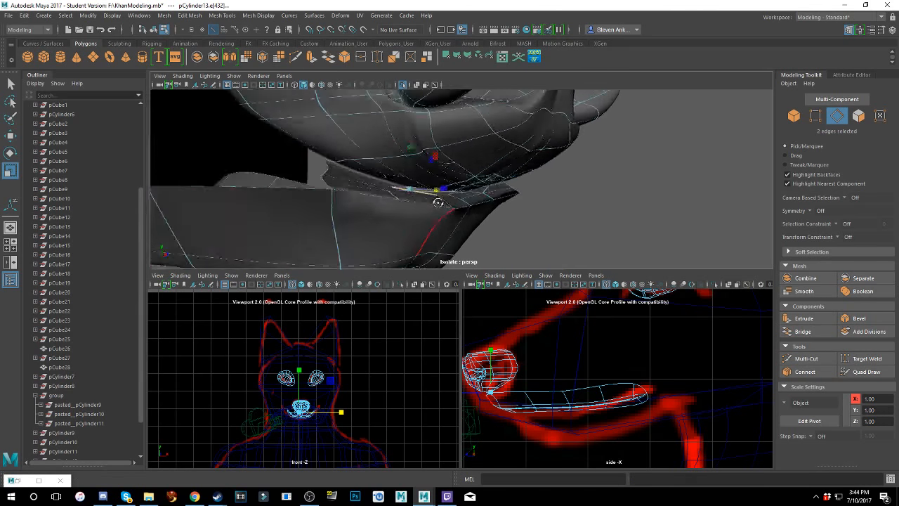
key("ctrl+z")
key("ctrl+z")
key("ctrl+z")
key("ctrl+z")
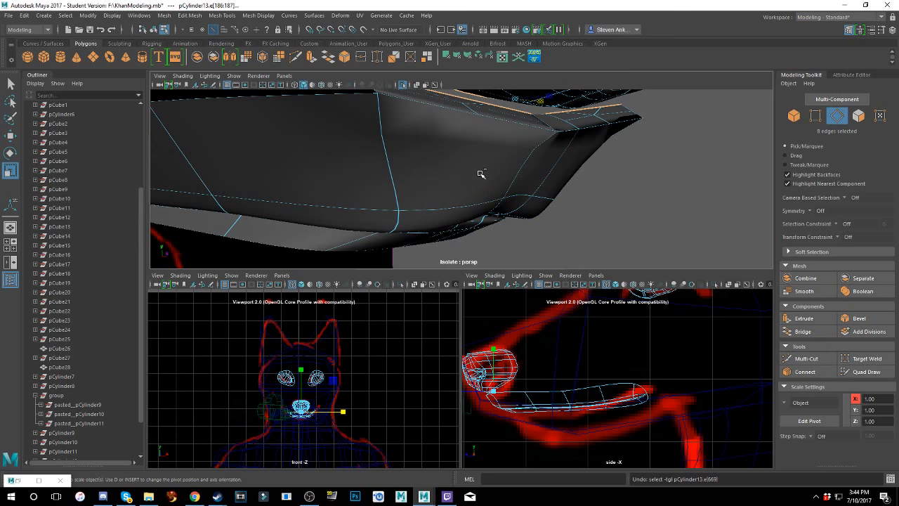
- Undo the edge selections and Multi-Cut cuts made on the strip extruded from the lower jaw's front top edges
key("ctrl+z")
key("ctrl+z")
key("ctrl+z")
key("ctrl+z")
key("ctrl+z")
key("ctrl+z")
key("ctrl+z")
key("ctrl+z")
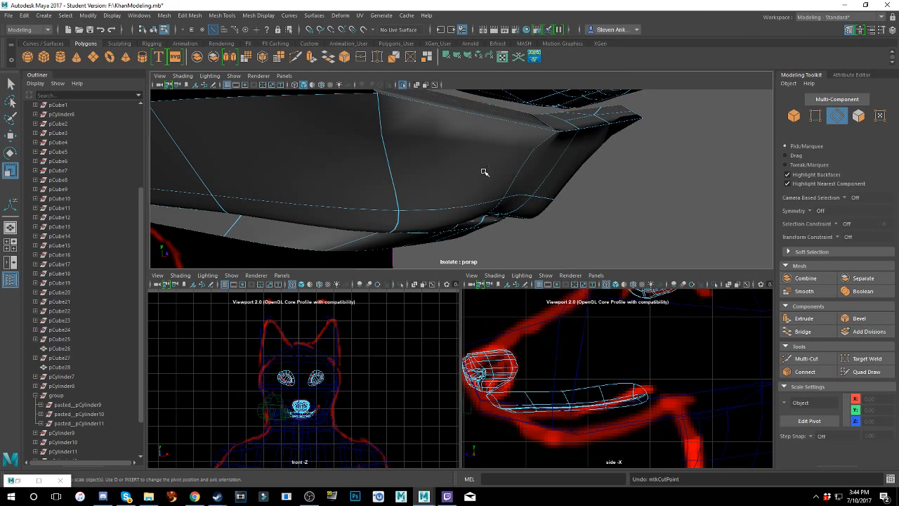
key("ctrl+z")
key("ctrl+z")
key("ctrl+z")
key("ctrl+z")
key("ctrl+z")
- Undo the extrusion of the three front top edges of the lower jaw
left_click_drag(501, 170, 498, 183, "alt")
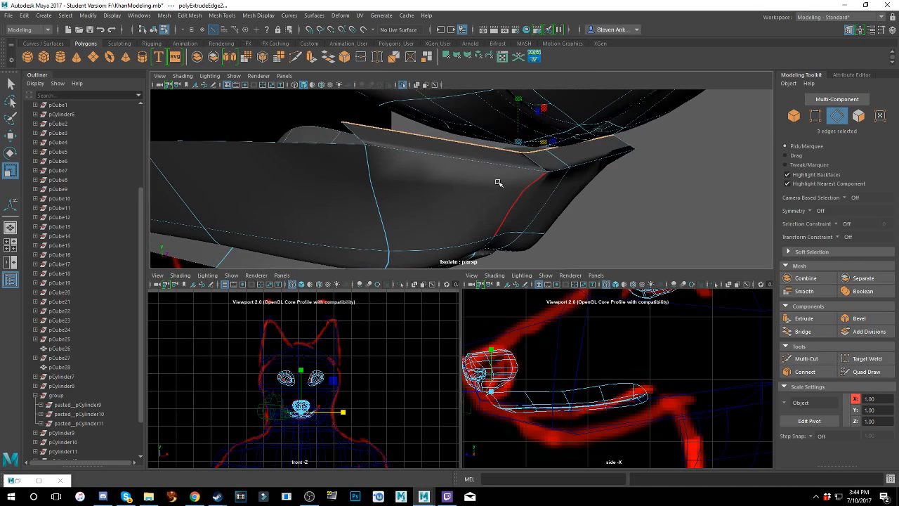
key("ctrl+z")
key("ctrl+z")
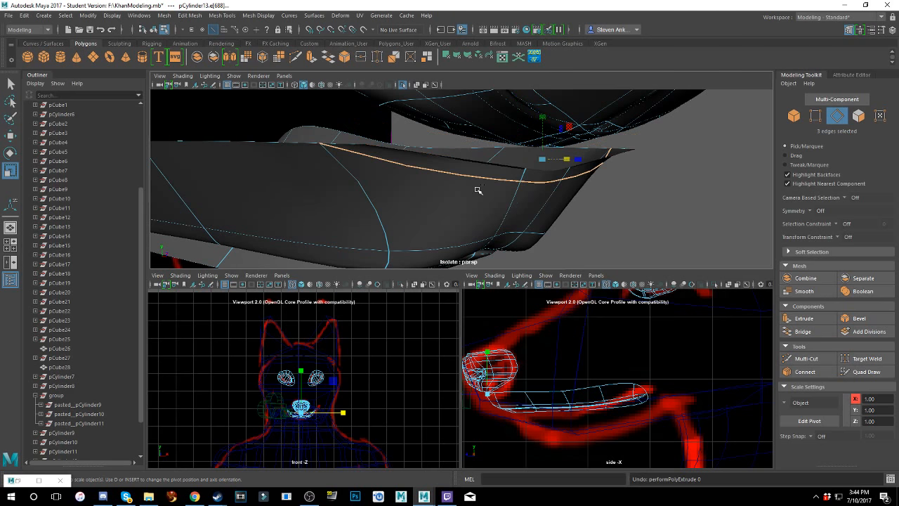
left_click_drag(644, 209, 518, 199, "alt")
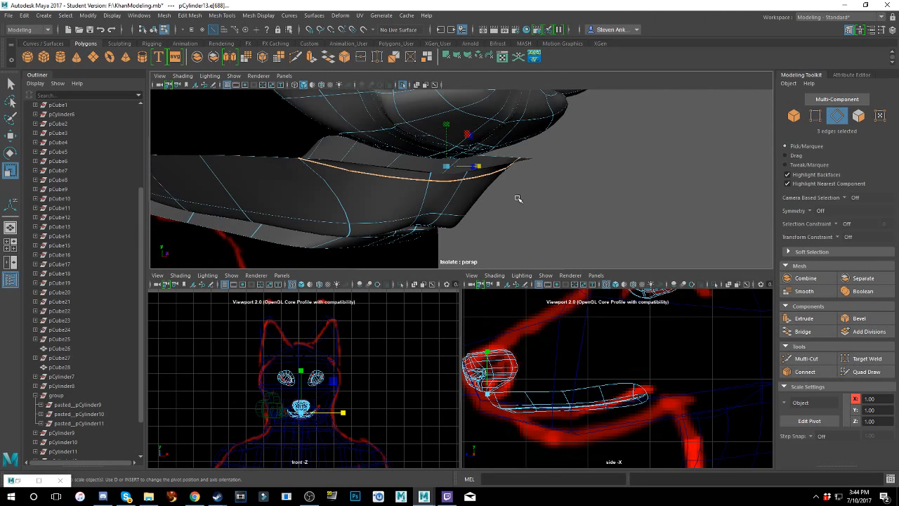
key("w")
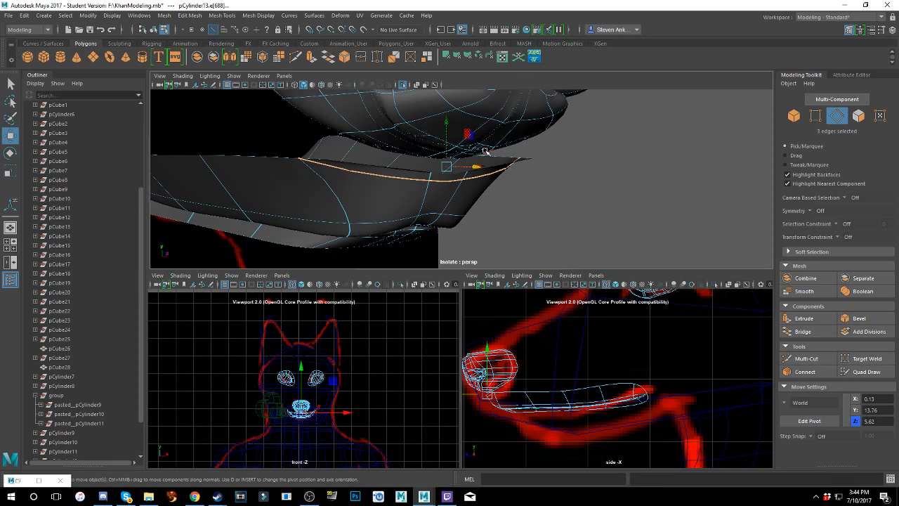
mouse_move(447, 145)
left_mouse_down()
mouse_move(439, 135)
mouse_move(439, 143)
left_mouse_up()
key("ctrl+z")
- Undo the earlier edge selections on the lower jaw and muzzle, going back to the start of the undo history
scroll(379, 165, "up", 4)
key("ctrl+z")
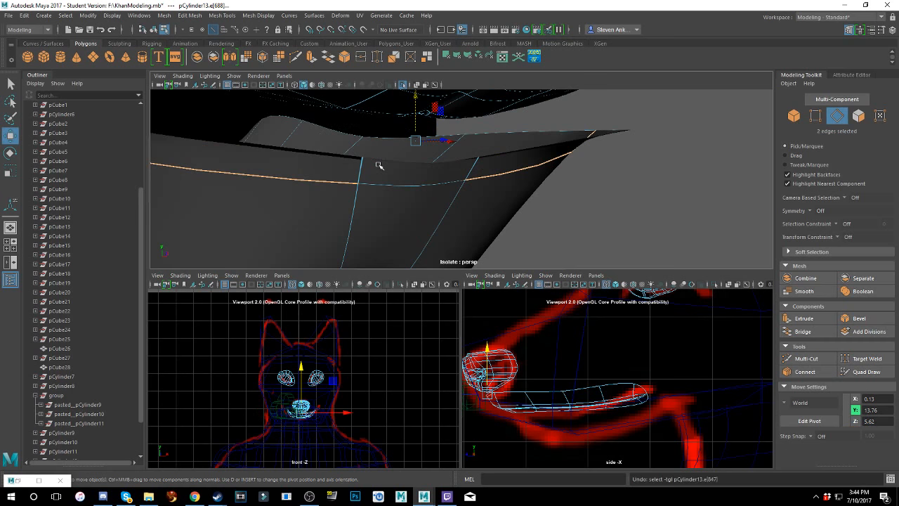
scroll(379, 165, "down", 4)
key("ctrl+z")
key("ctrl+z")
scroll(423, 180, "up", 5)
left_click_drag(423, 180, 602, 269, "alt")
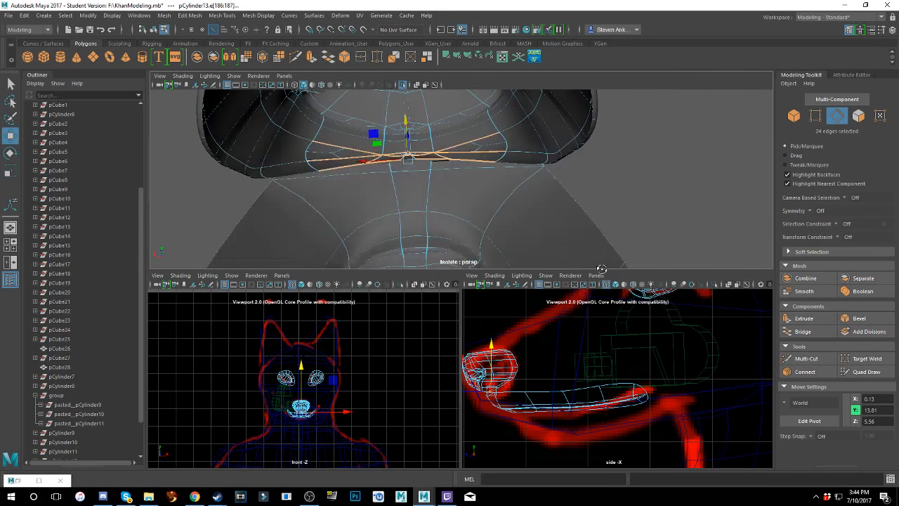
scroll(427, 167, "up", 5)
left_click_drag(428, 167, 478, 198, "alt")
key("ctrl+z")
key("ctrl+z")
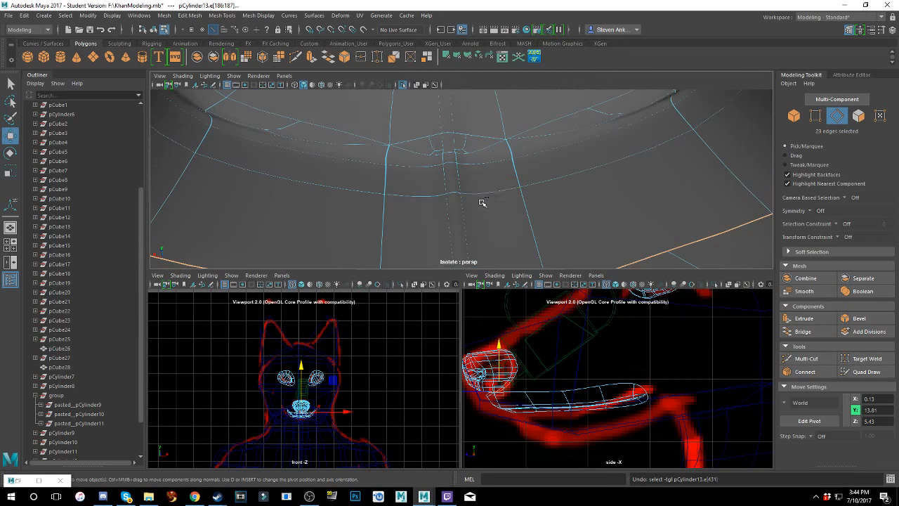
key("ctrl+z")
key("ctrl+z")
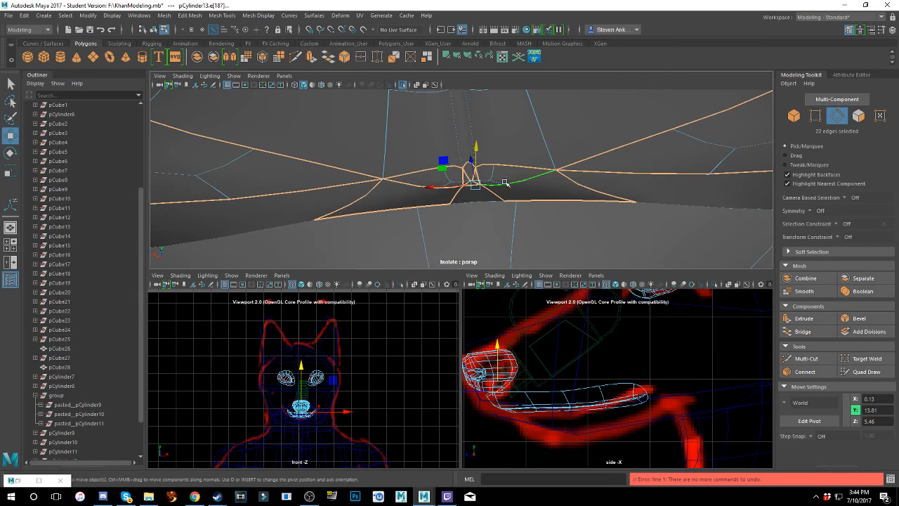
scroll(505, 189, "down", 4)
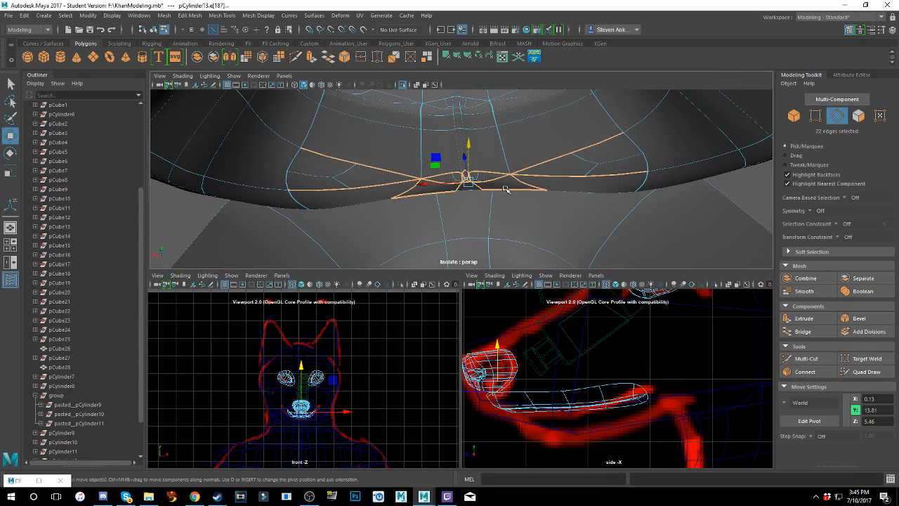
scroll(569, 156, "down", 5)
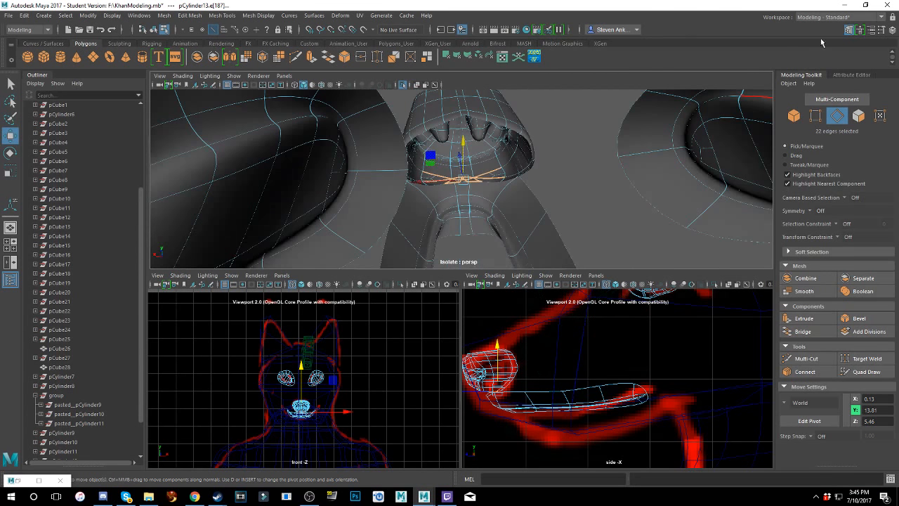
left_click_drag(567, 193, 384, 157, "alt")
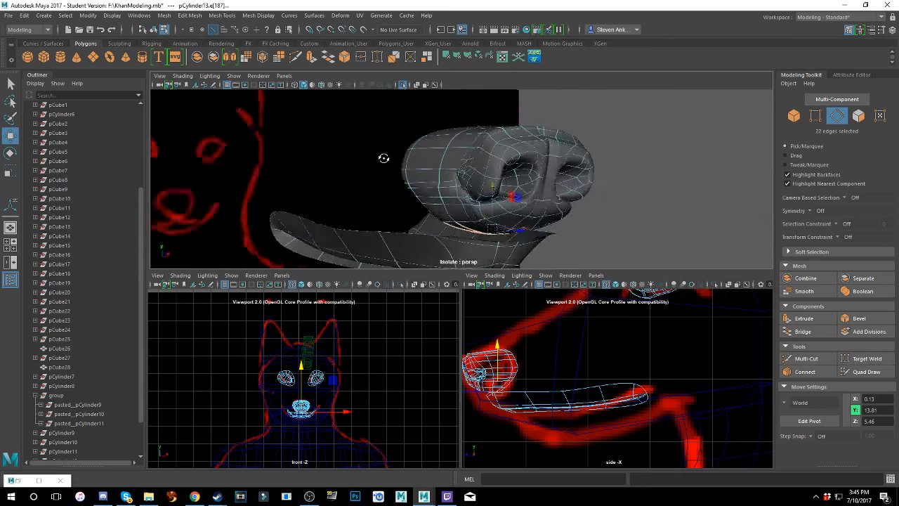
scroll(421, 154, "down", 5)
left_click_drag(455, 151, 479, 152, "alt")
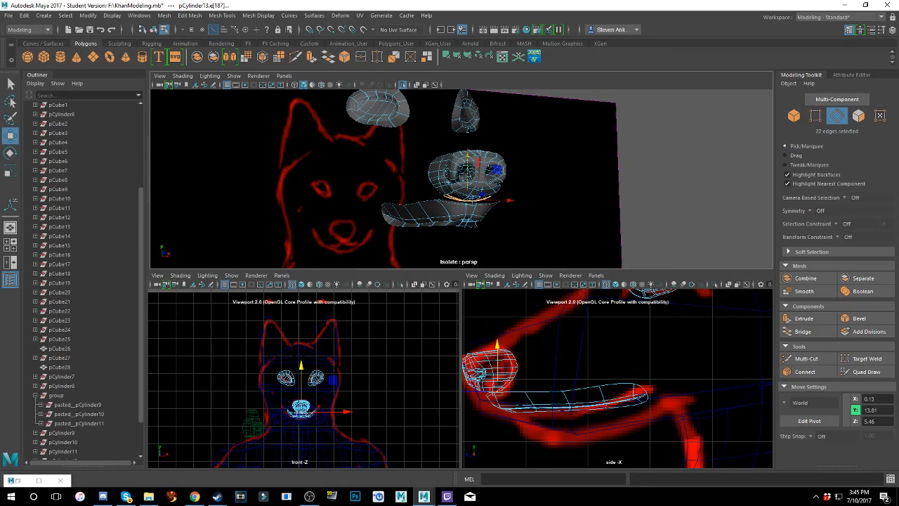
key("alt+Tab")
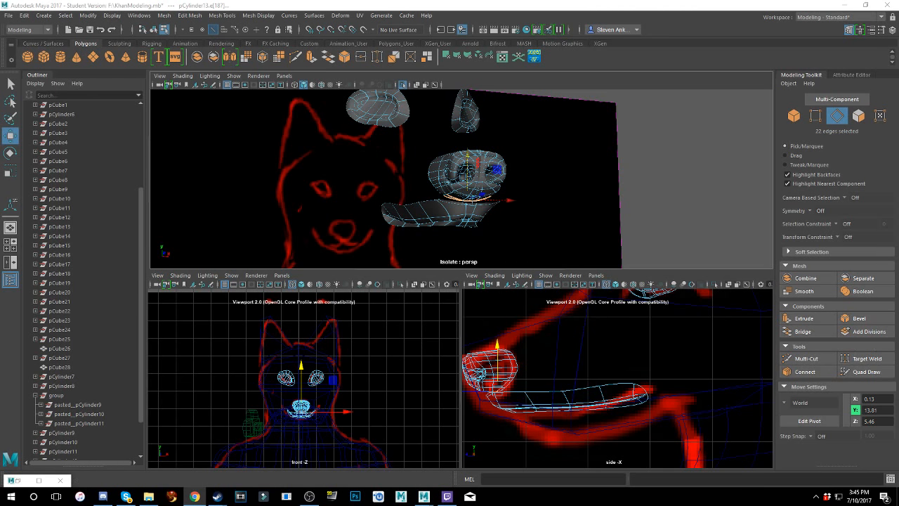
left_click(309, 496)
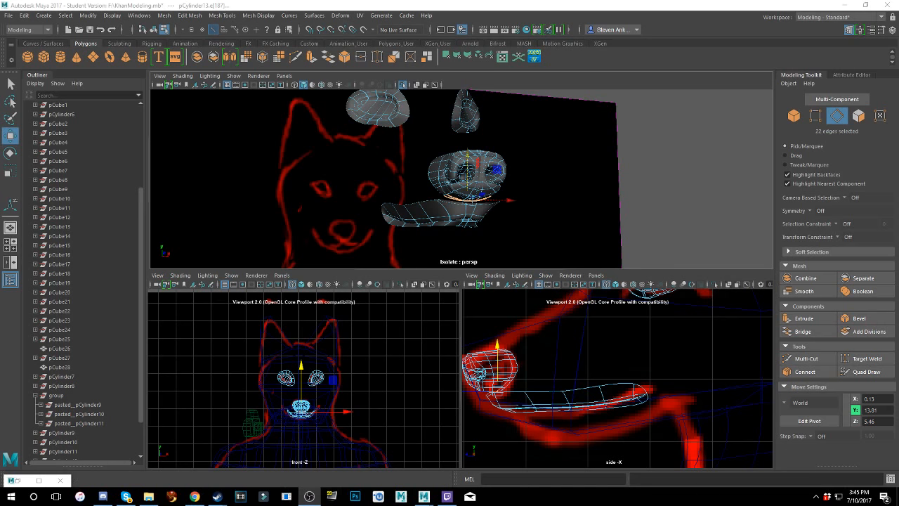